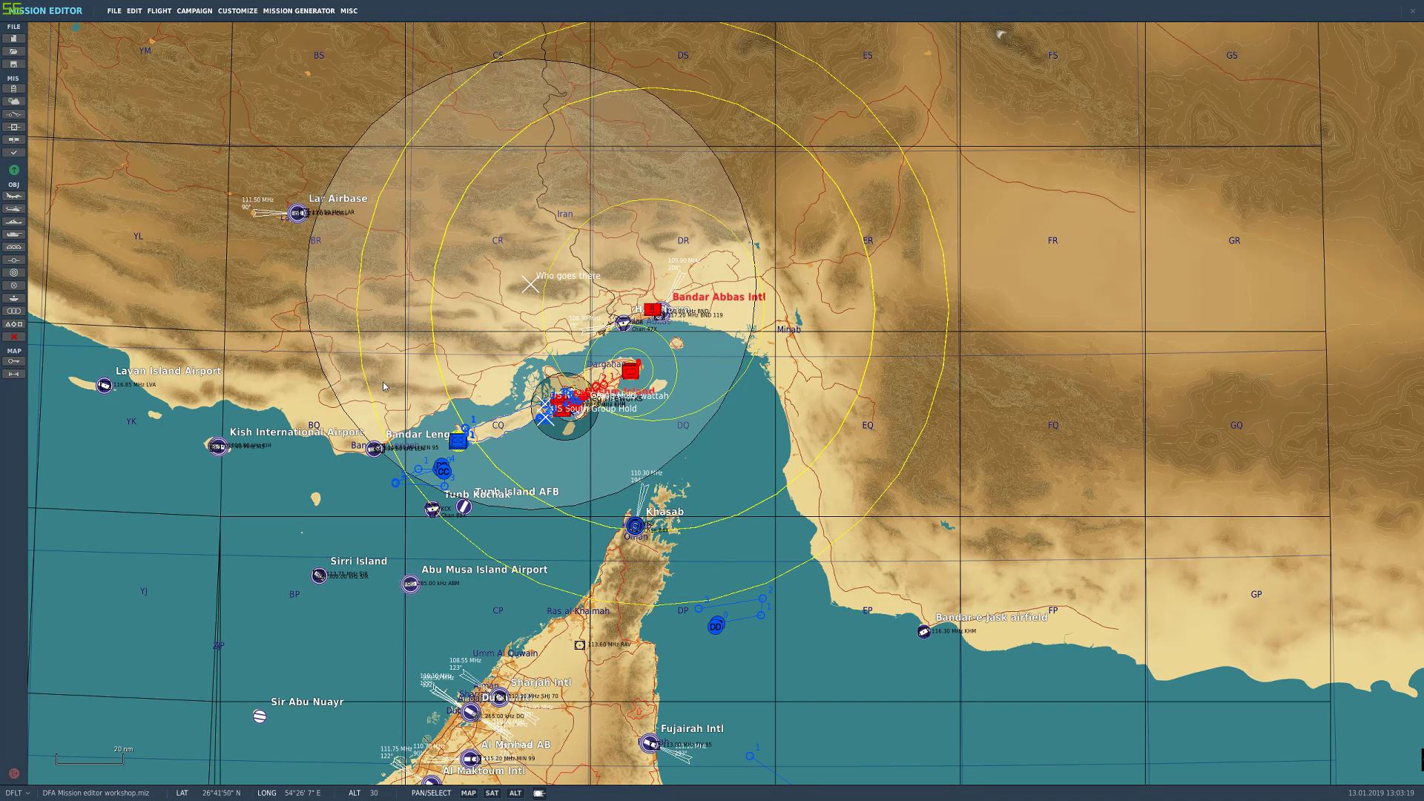
{"action": "left_click_drag", "start_coordinate": [385, 386], "coordinate": [492, 390]}
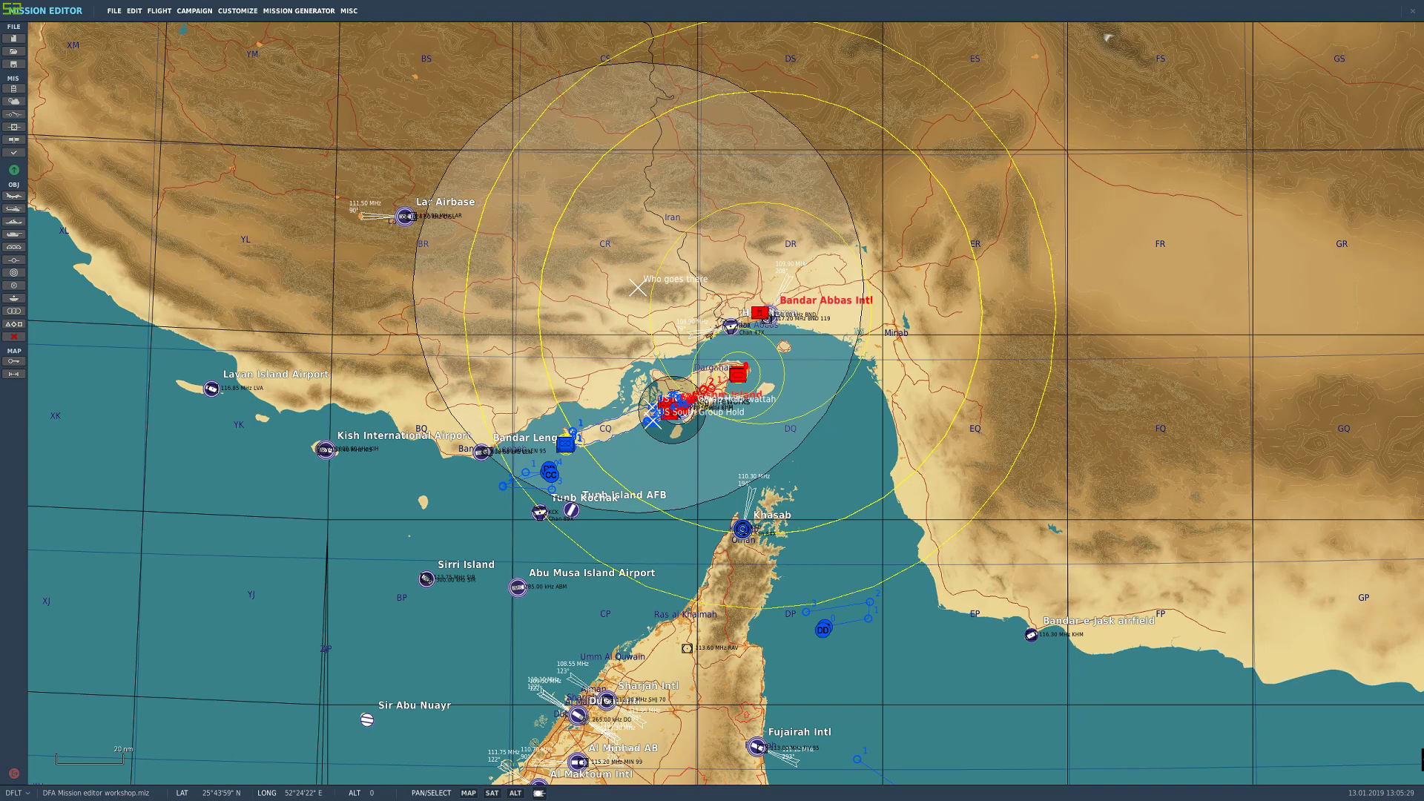
{"action": "left_click_drag", "start_coordinate": [199, 460], "coordinate": [180, 425]}
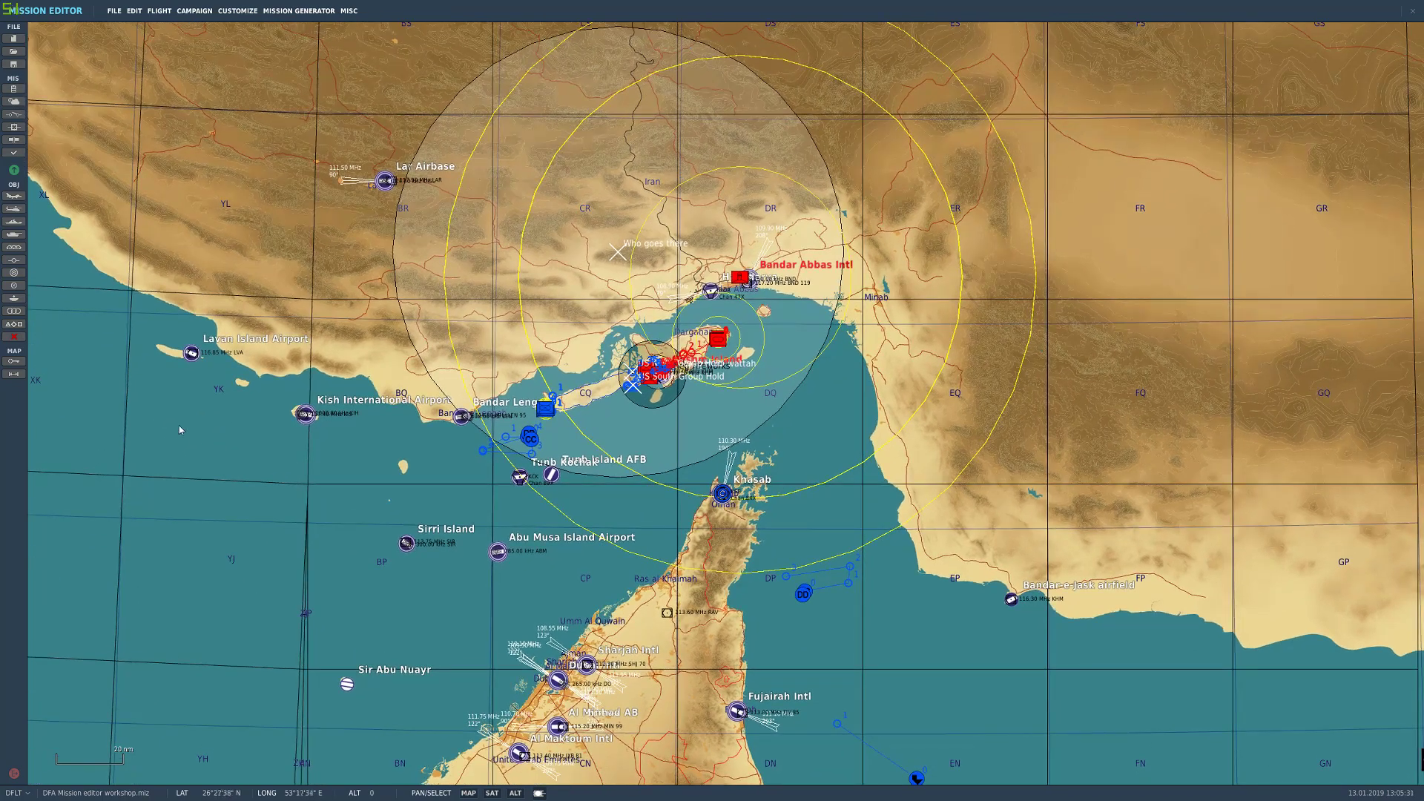
{"action": "left_click_drag", "start_coordinate": [295, 440], "coordinate": [247, 333]}
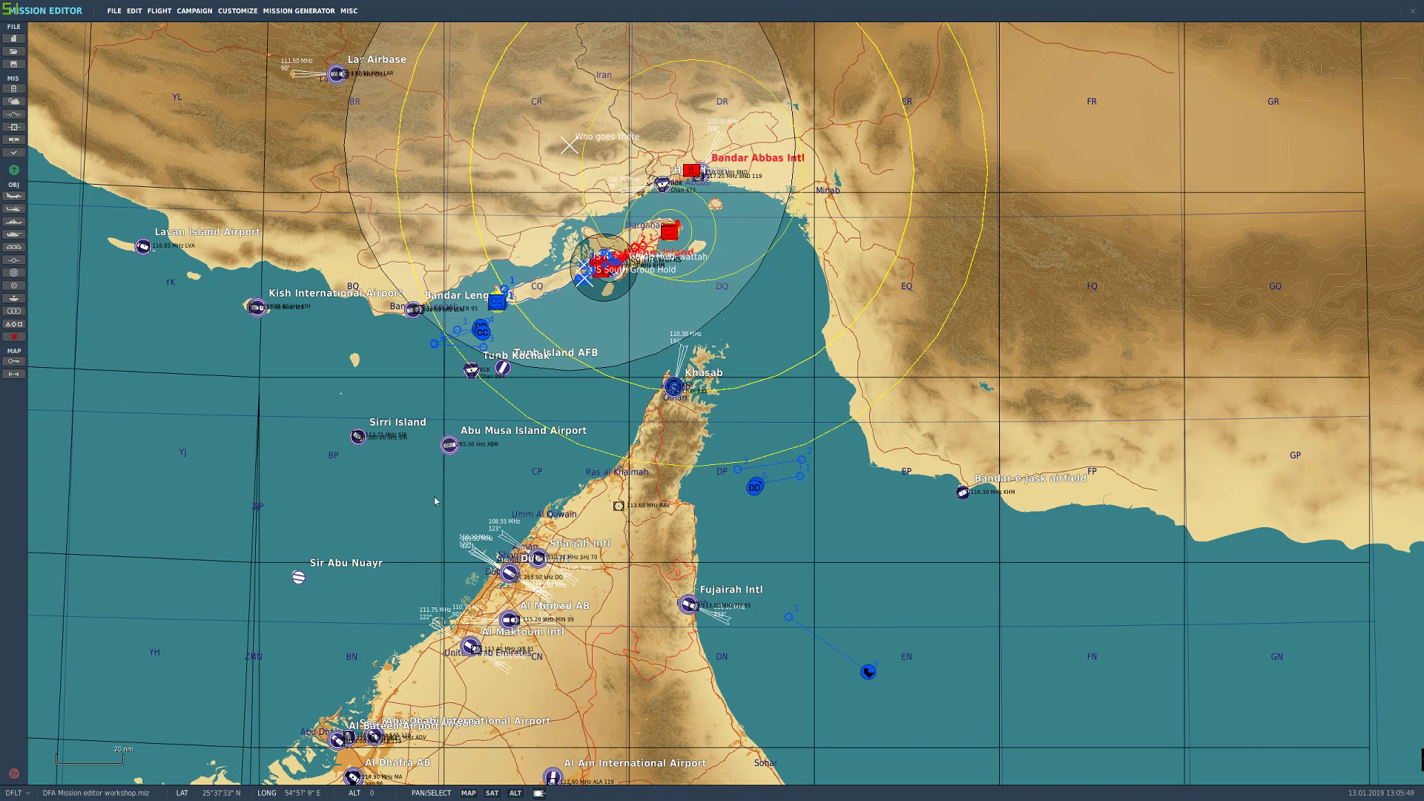
{"action": "left_click_drag", "start_coordinate": [432, 496], "coordinate": [524, 503]}
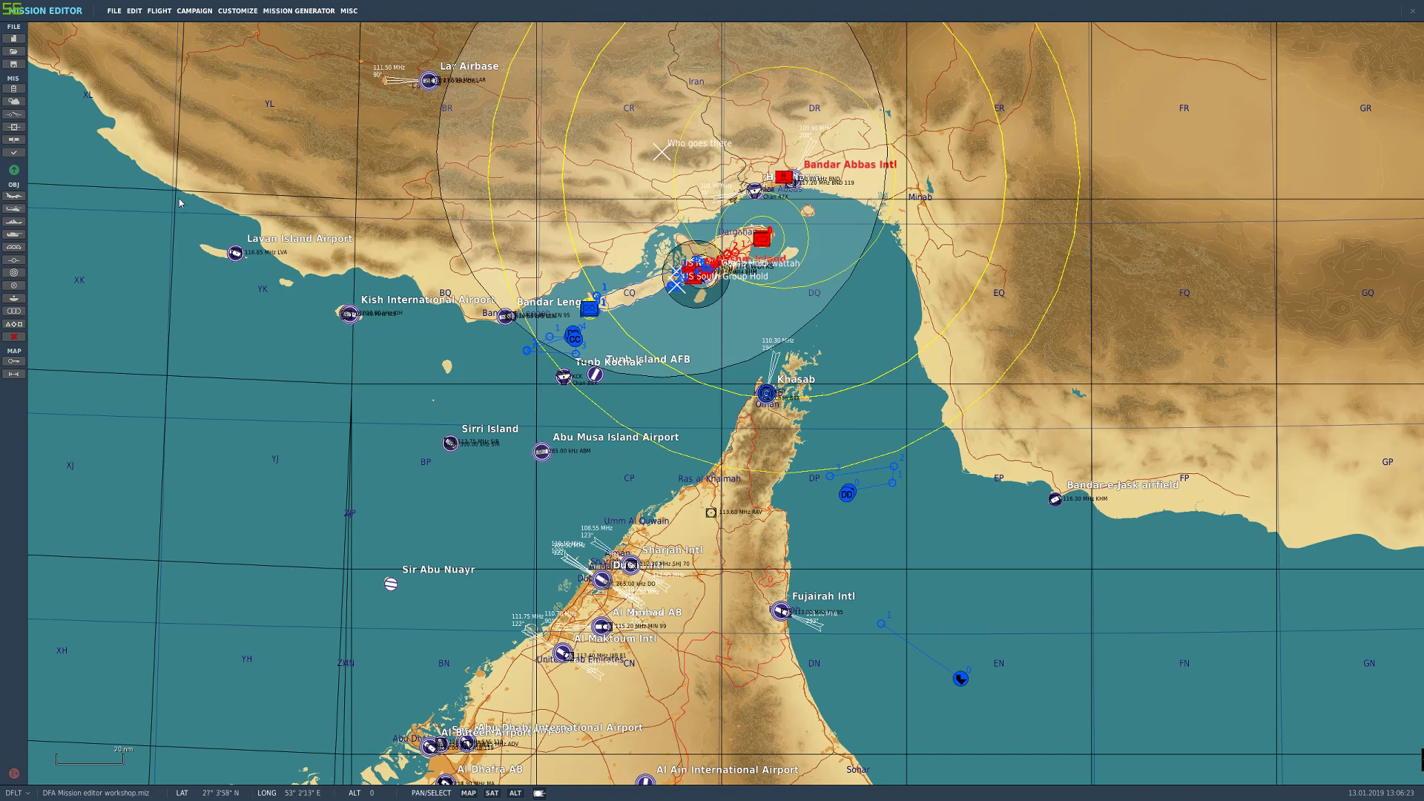
{"action": "right_click_drag", "start_coordinate": [173, 197], "coordinate": [178, 229]}
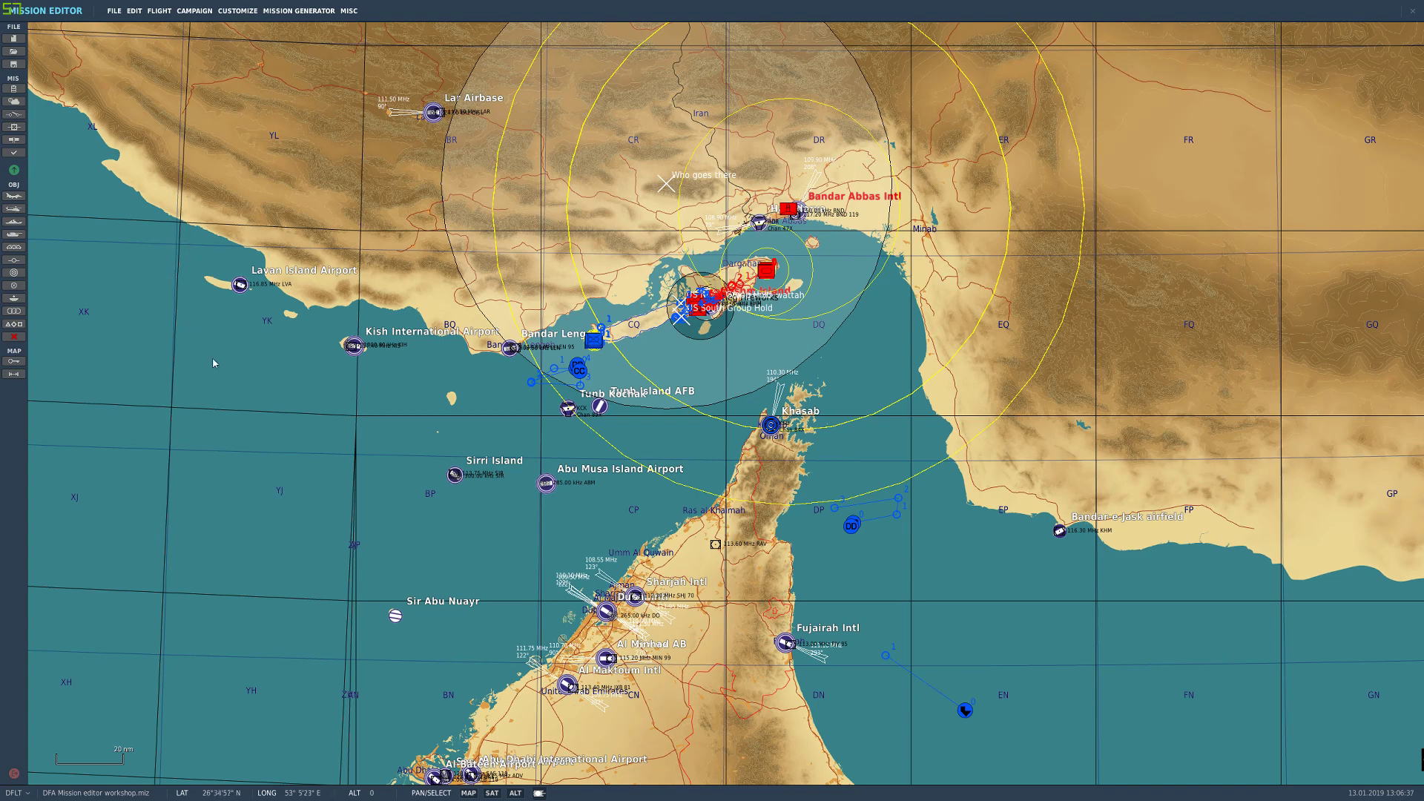
{"action": "left_click_drag", "start_coordinate": [204, 348], "coordinate": [209, 362]}
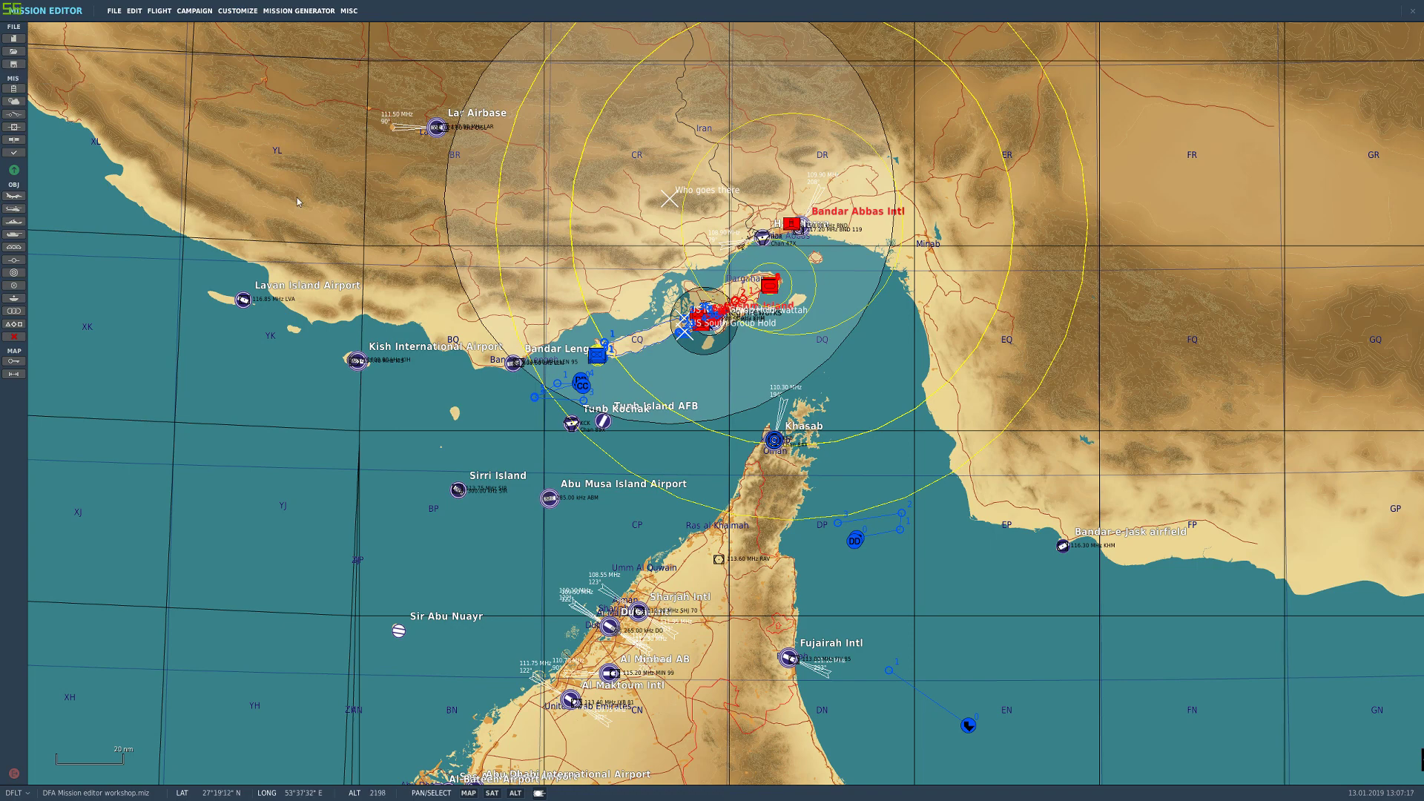
{"action": "left_click_drag", "start_coordinate": [591, 327], "coordinate": [631, 404]}
{"action": "scroll", "coordinate": [568, 411], "scroll_direction": "up", "scroll_amount": 1}
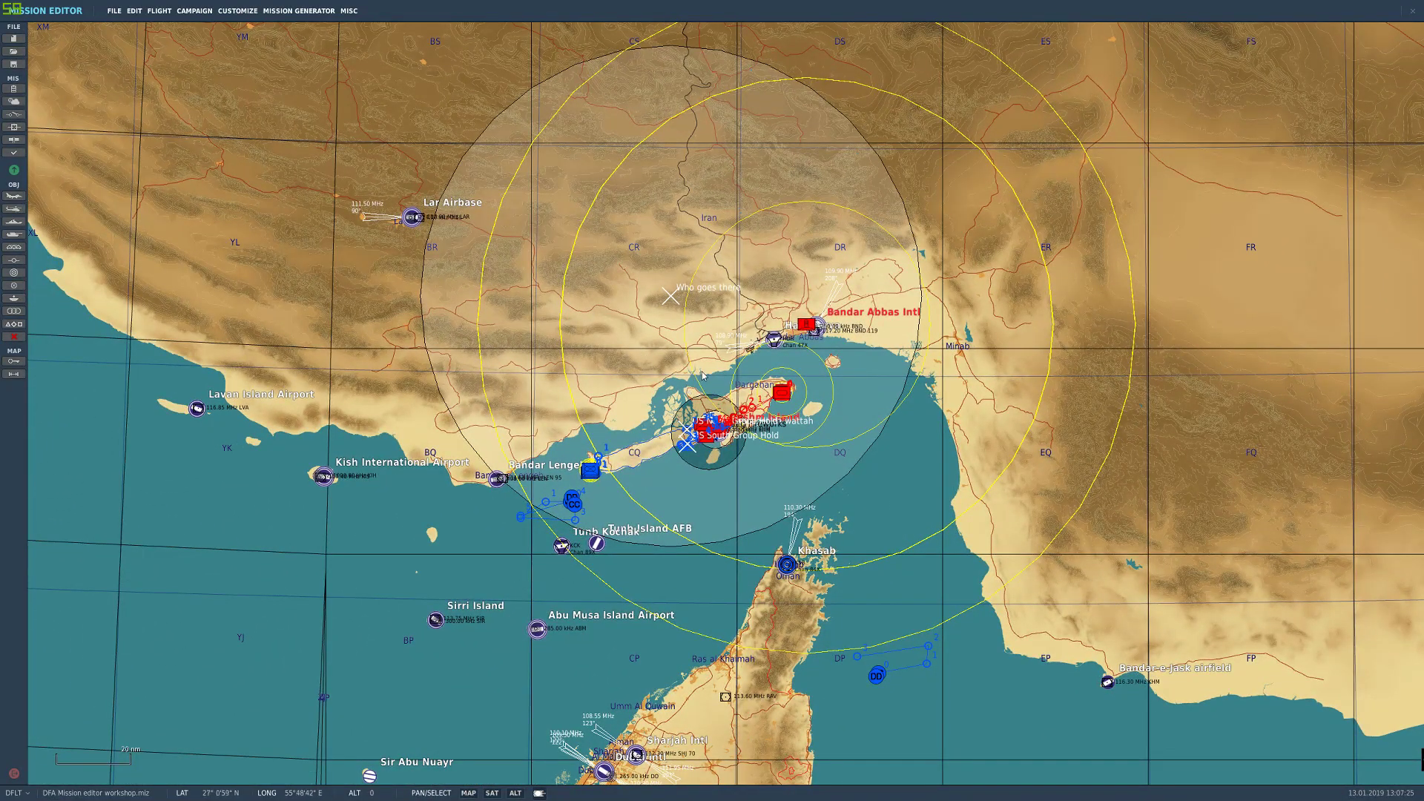
{"action": "left_click_drag", "start_coordinate": [698, 376], "coordinate": [618, 388]}
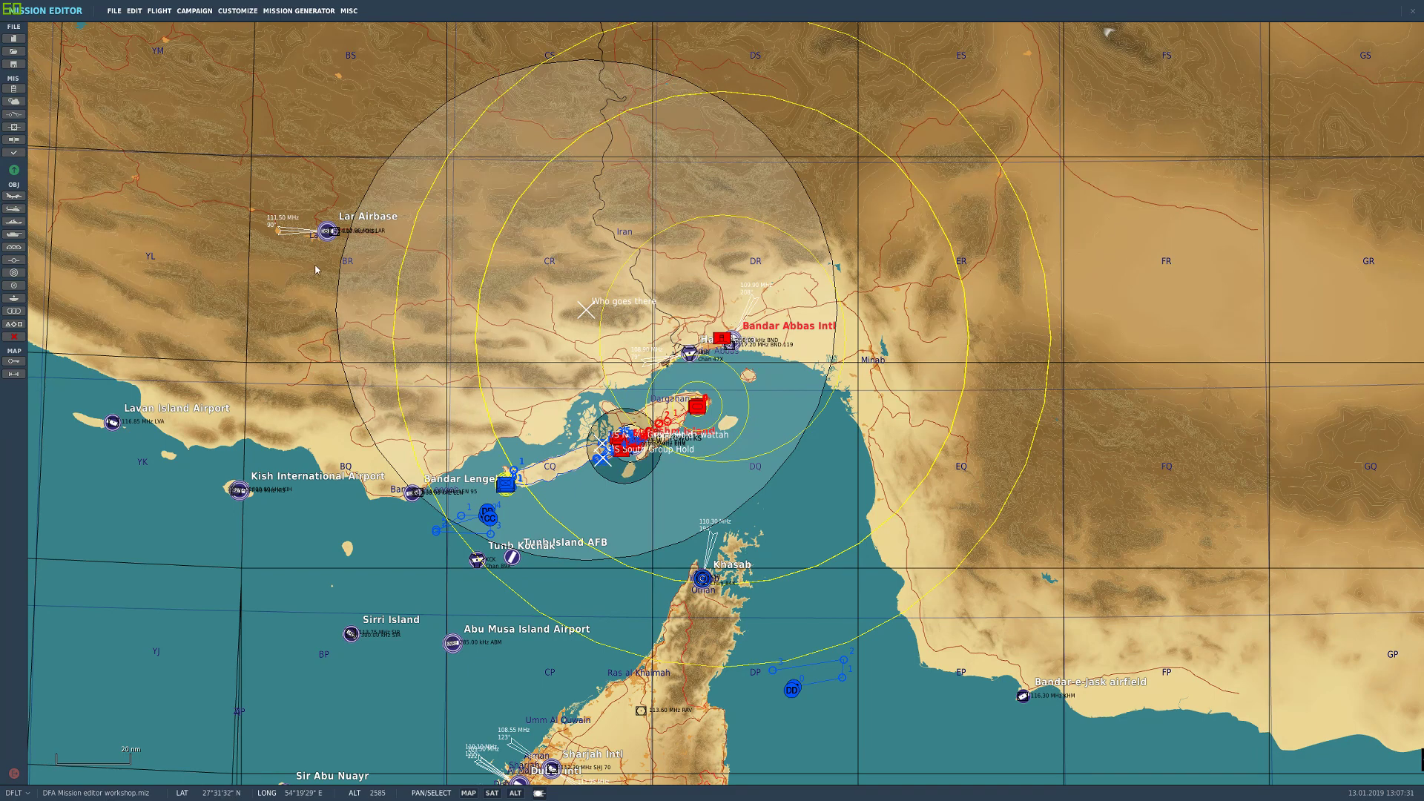
{"action": "left_click_drag", "start_coordinate": [316, 270], "coordinate": [384, 273]}
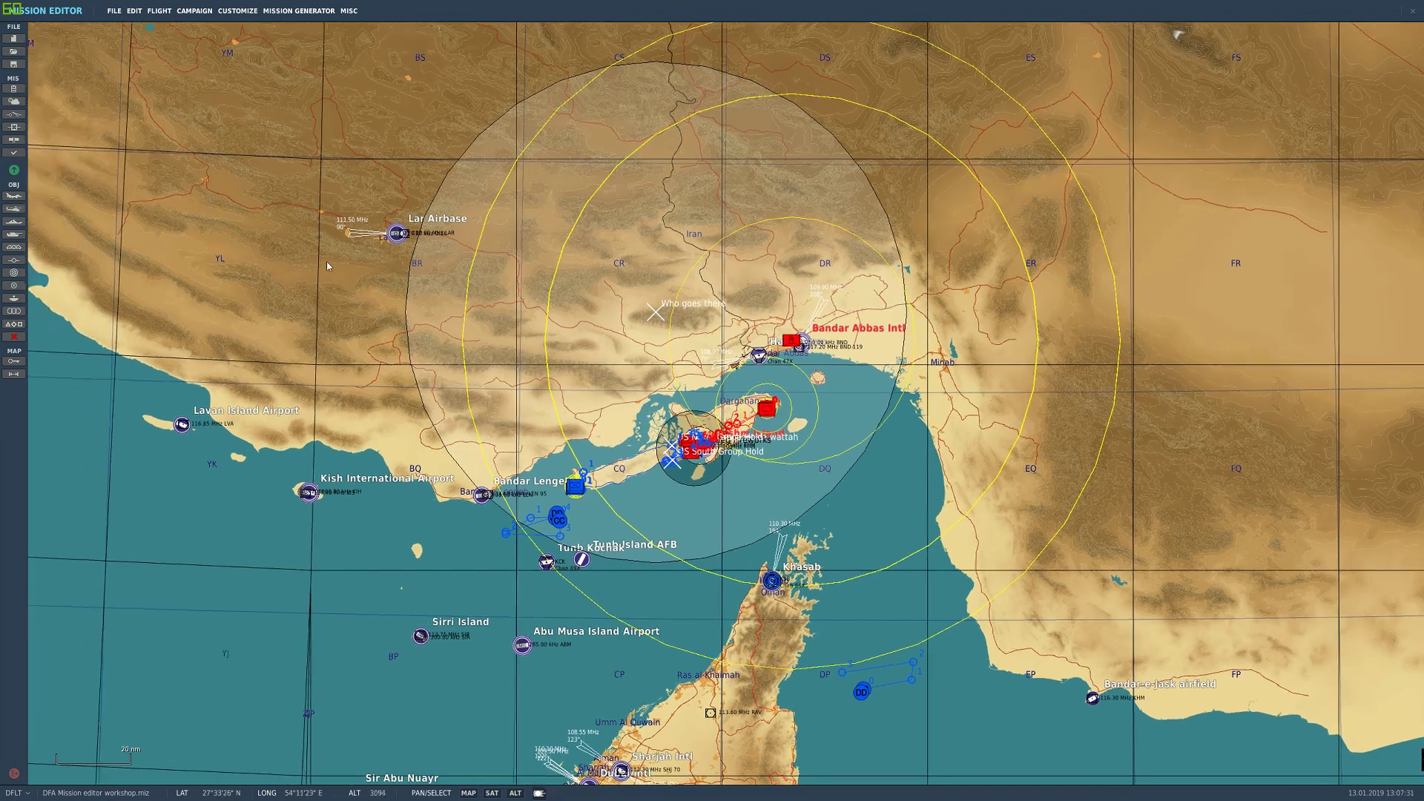
Step: Review the mission briefing and the blue coalition's briefing image slots, including the image file picker, without adding an image
{"action": "left_click", "coordinate": [21, 92]}
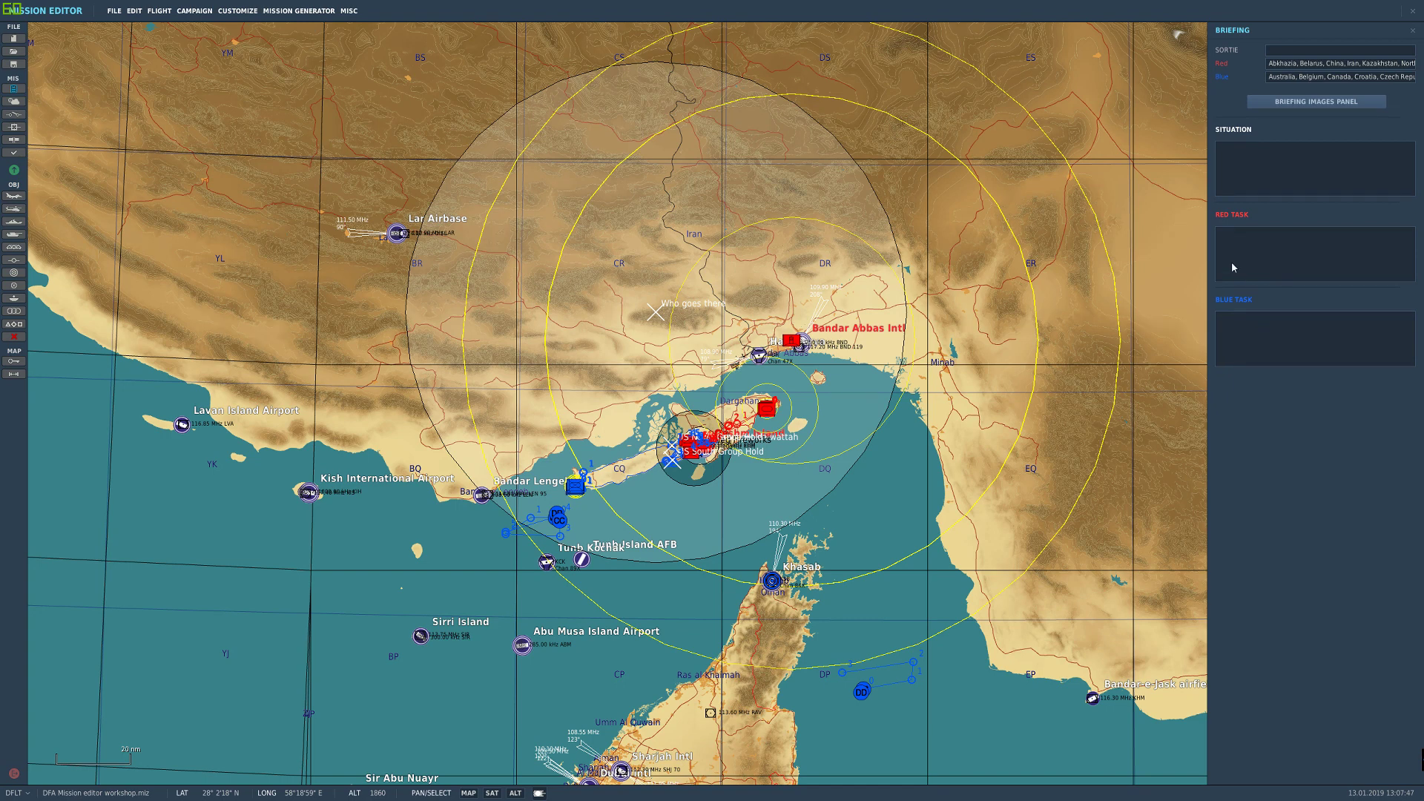
{"action": "left_click", "coordinate": [1291, 105]}
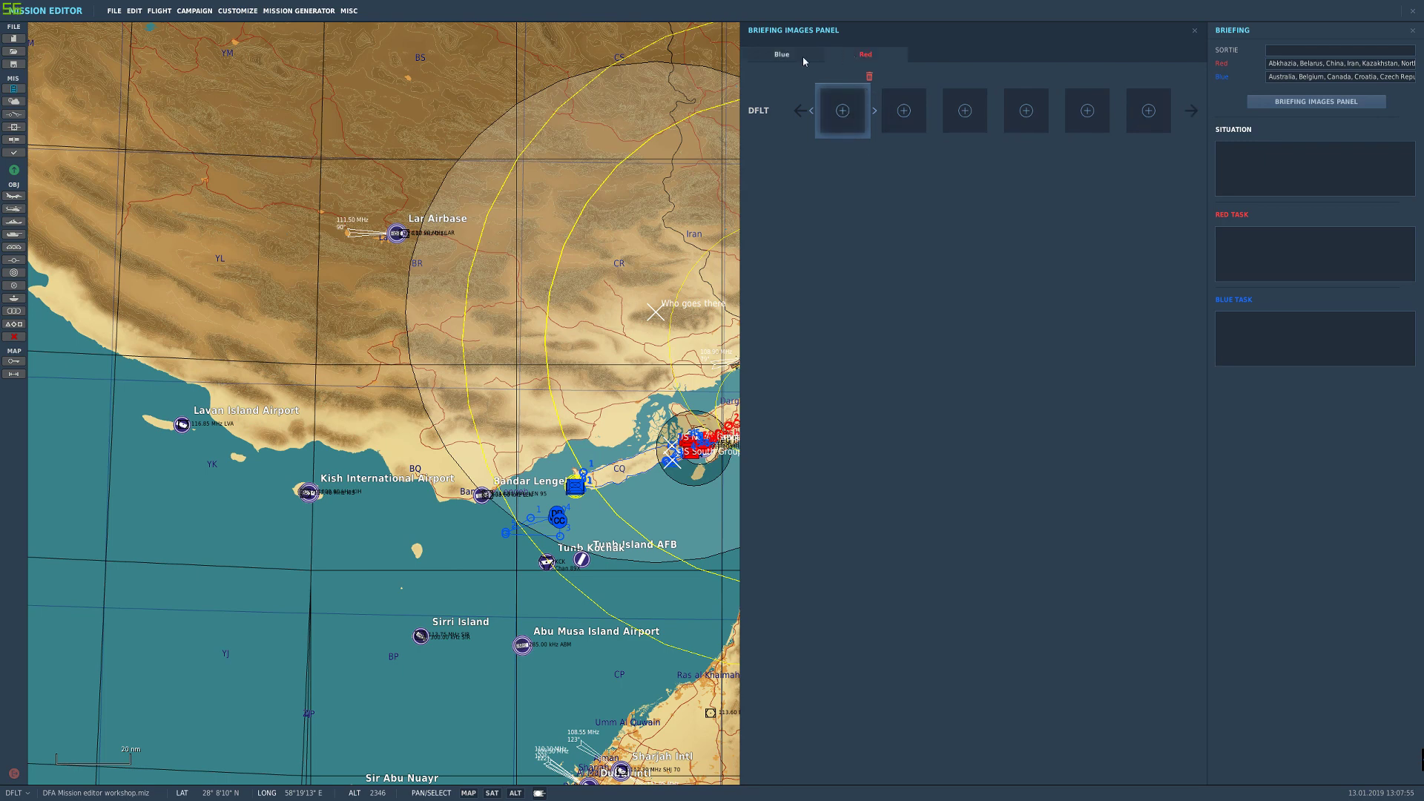
{"action": "left_click", "coordinate": [829, 59]}
{"action": "left_click", "coordinate": [773, 59]}
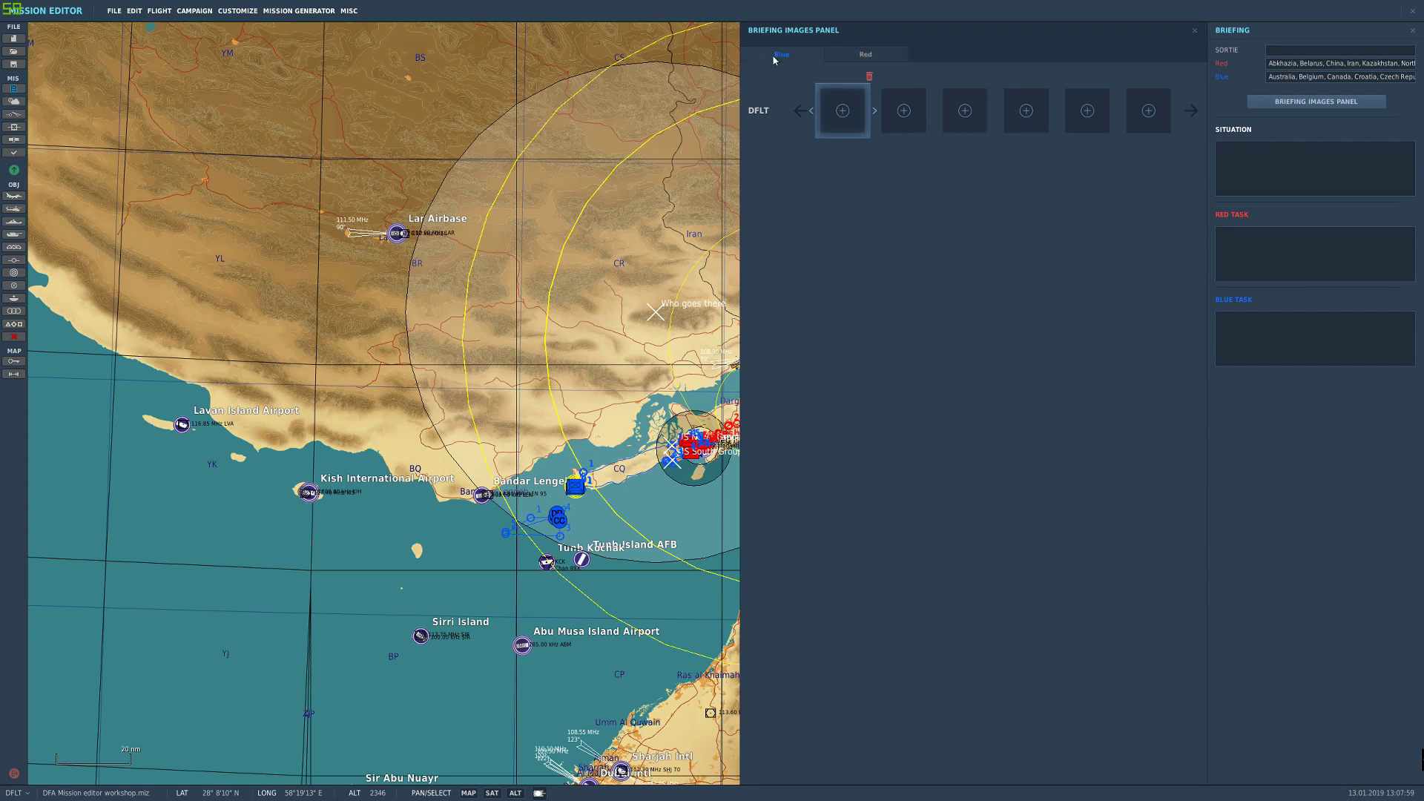
{"action": "left_click", "coordinate": [842, 110]}
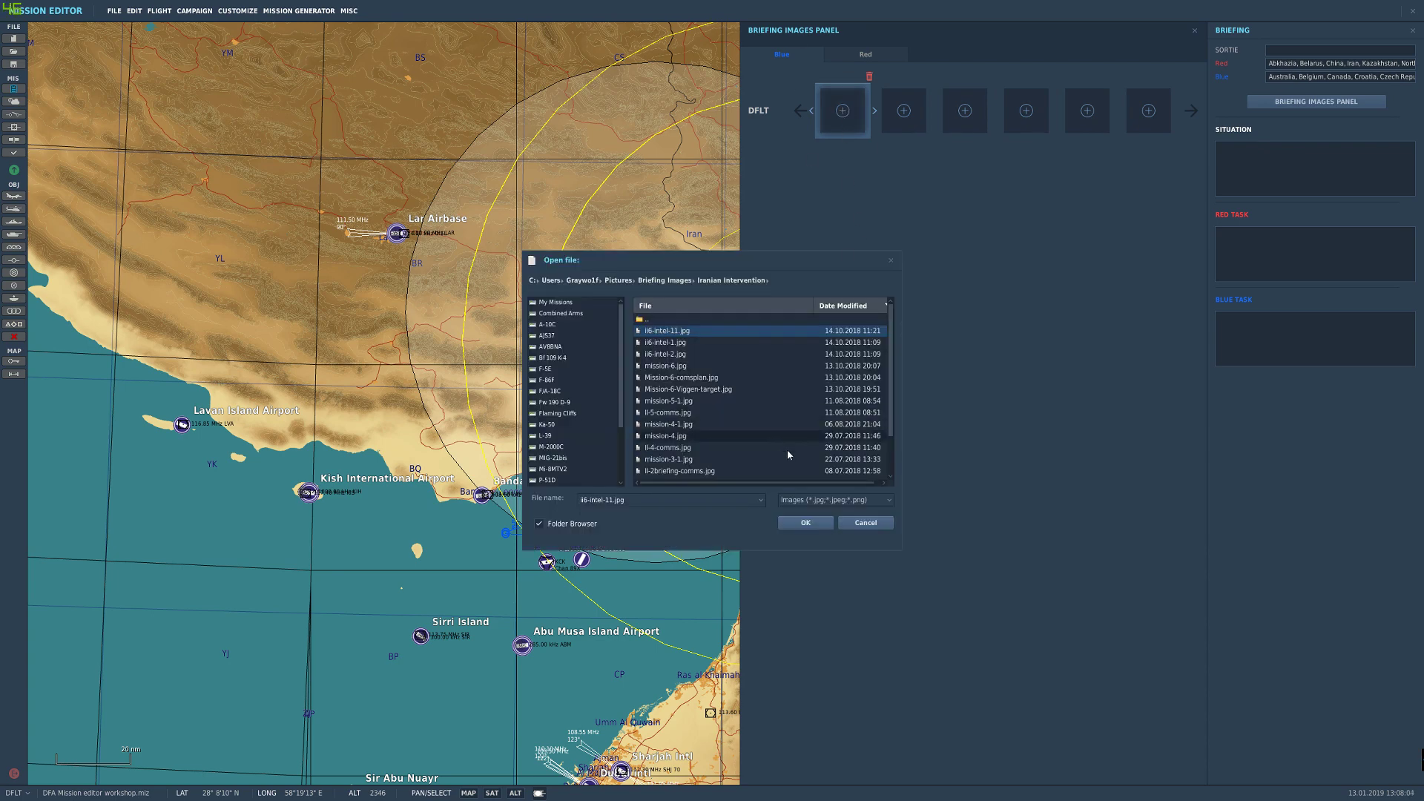
{"action": "left_click", "coordinate": [853, 525]}
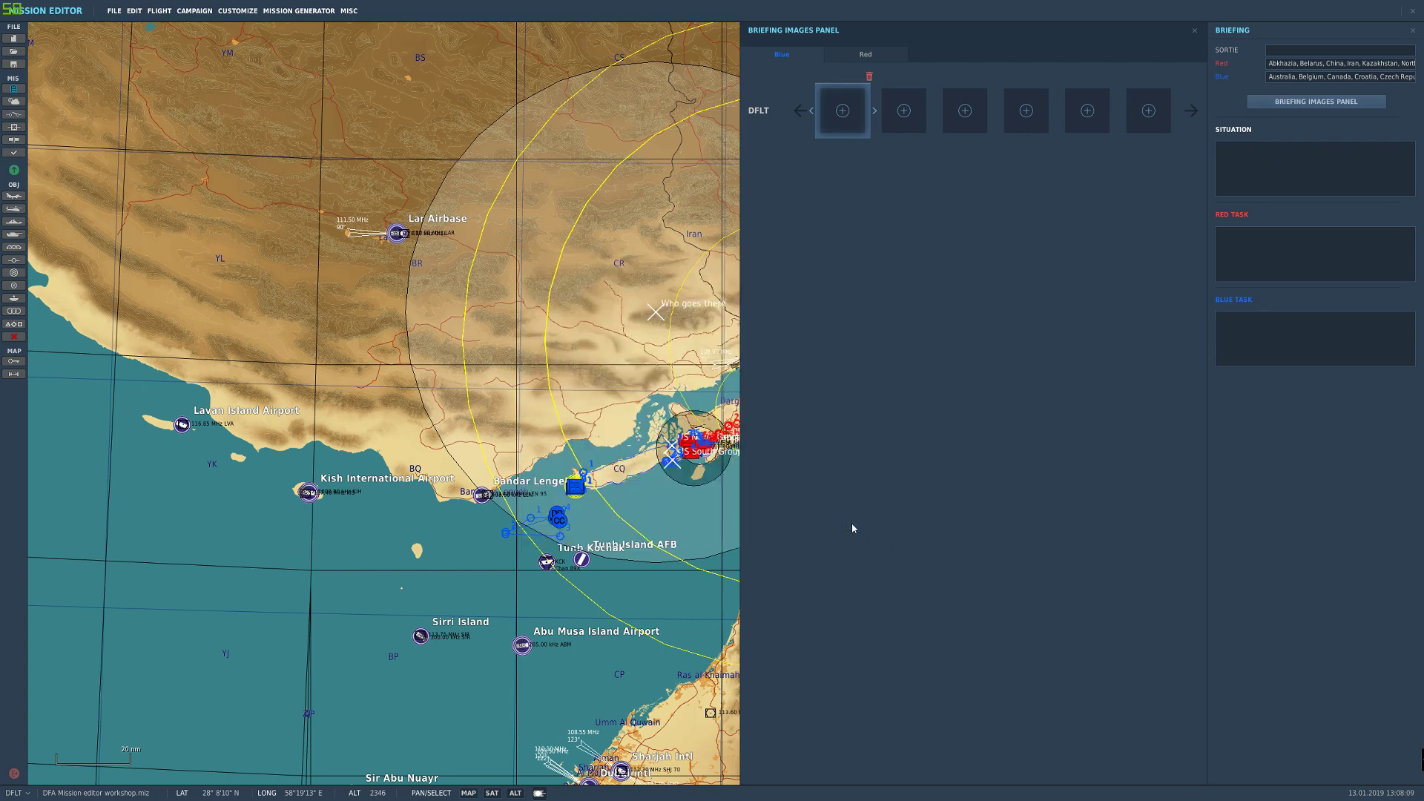
{"action": "left_click", "coordinate": [1294, 102]}
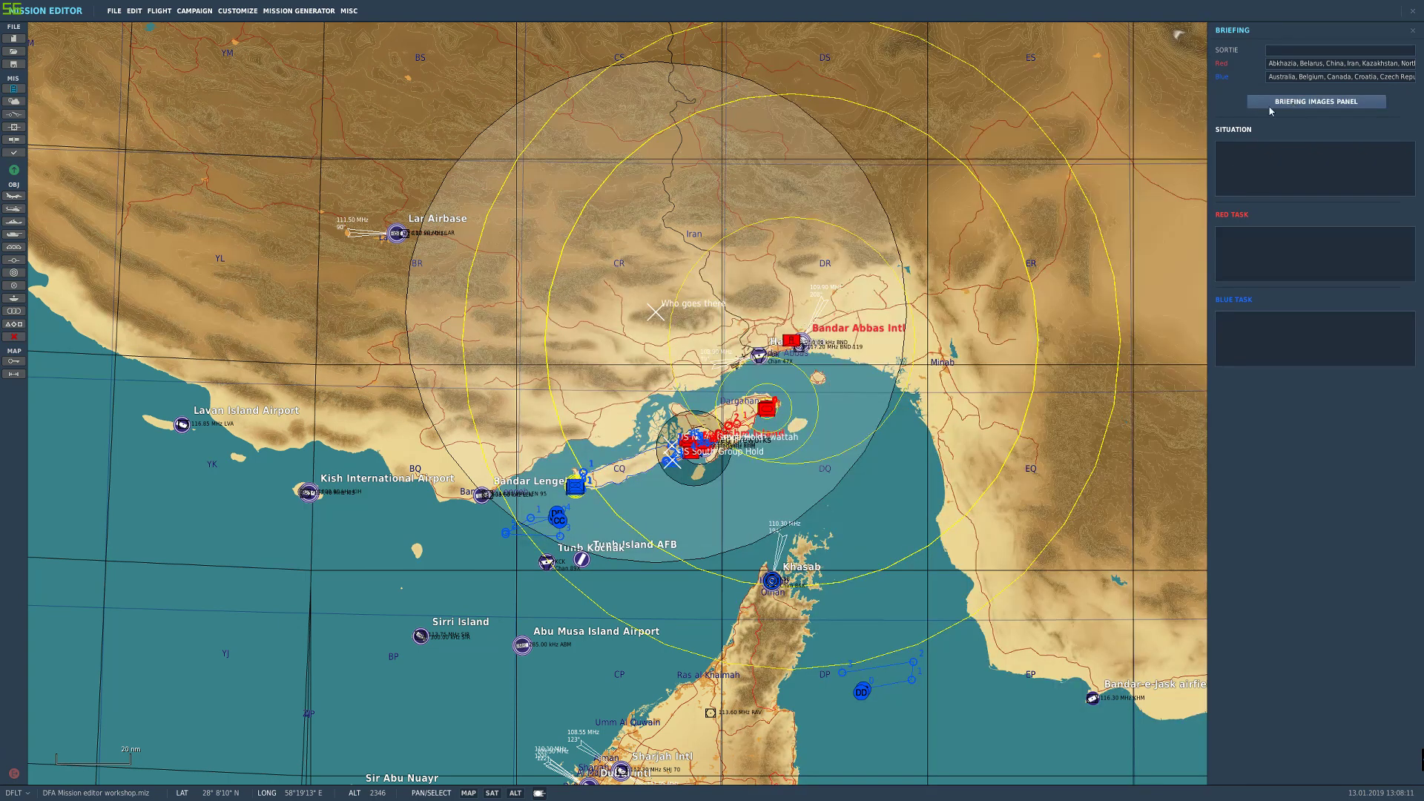
{"action": "left_click", "coordinate": [13, 88]}
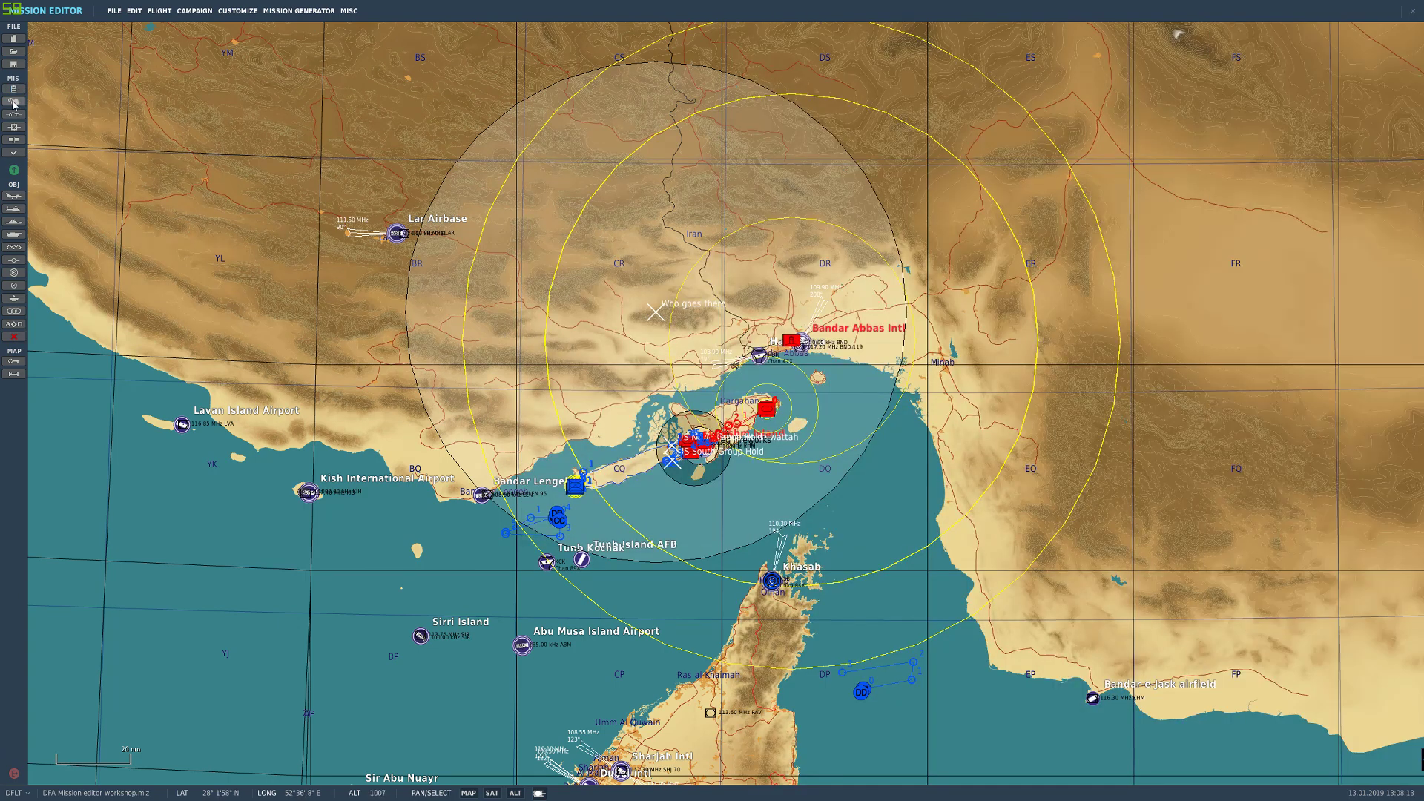
Step: Open the time and weather settings and examine the mission's start month, time and year, keeping June selected
{"action": "left_click", "coordinate": [12, 100]}
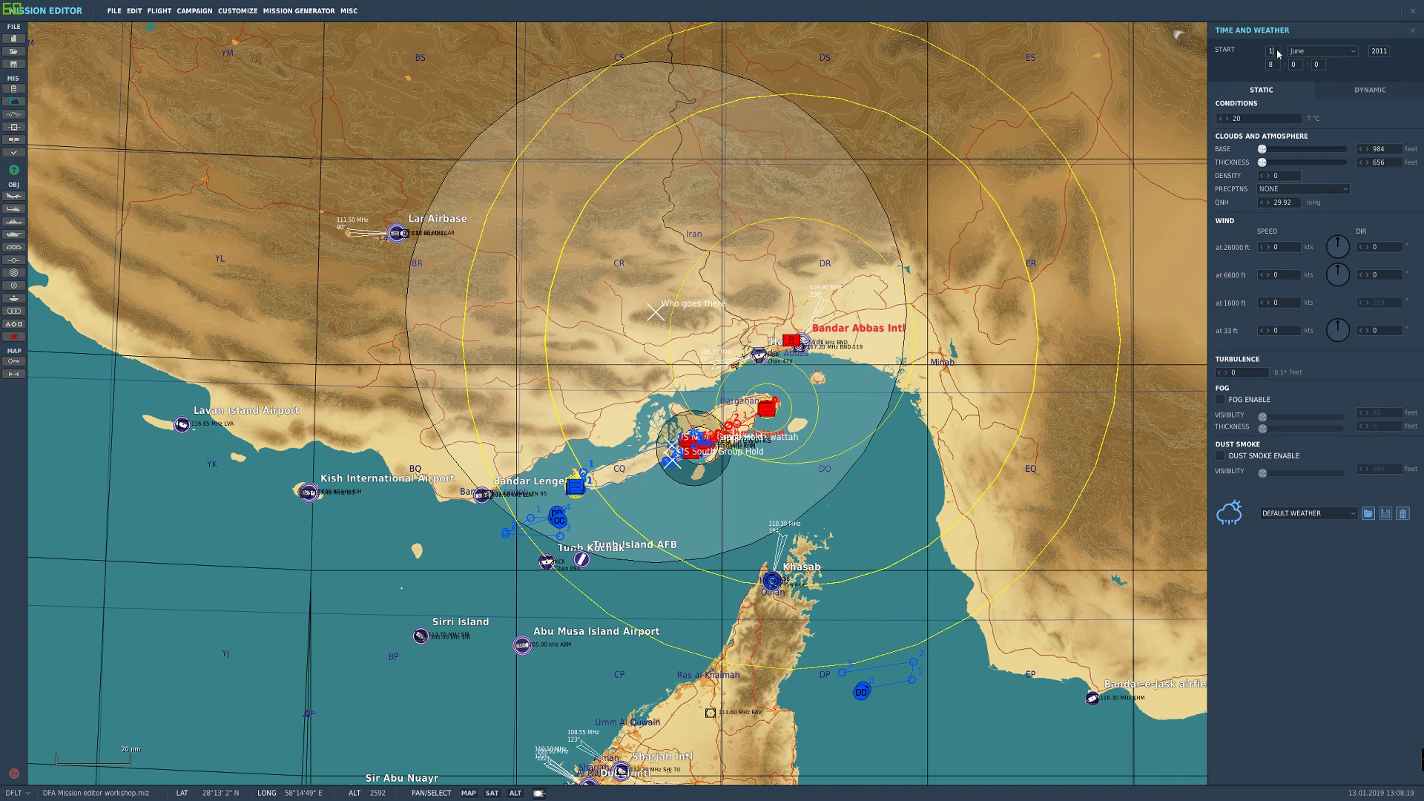
{"action": "left_click", "coordinate": [1312, 52]}
{"action": "left_click", "coordinate": [1320, 54]}
{"action": "left_click", "coordinate": [1321, 54]}
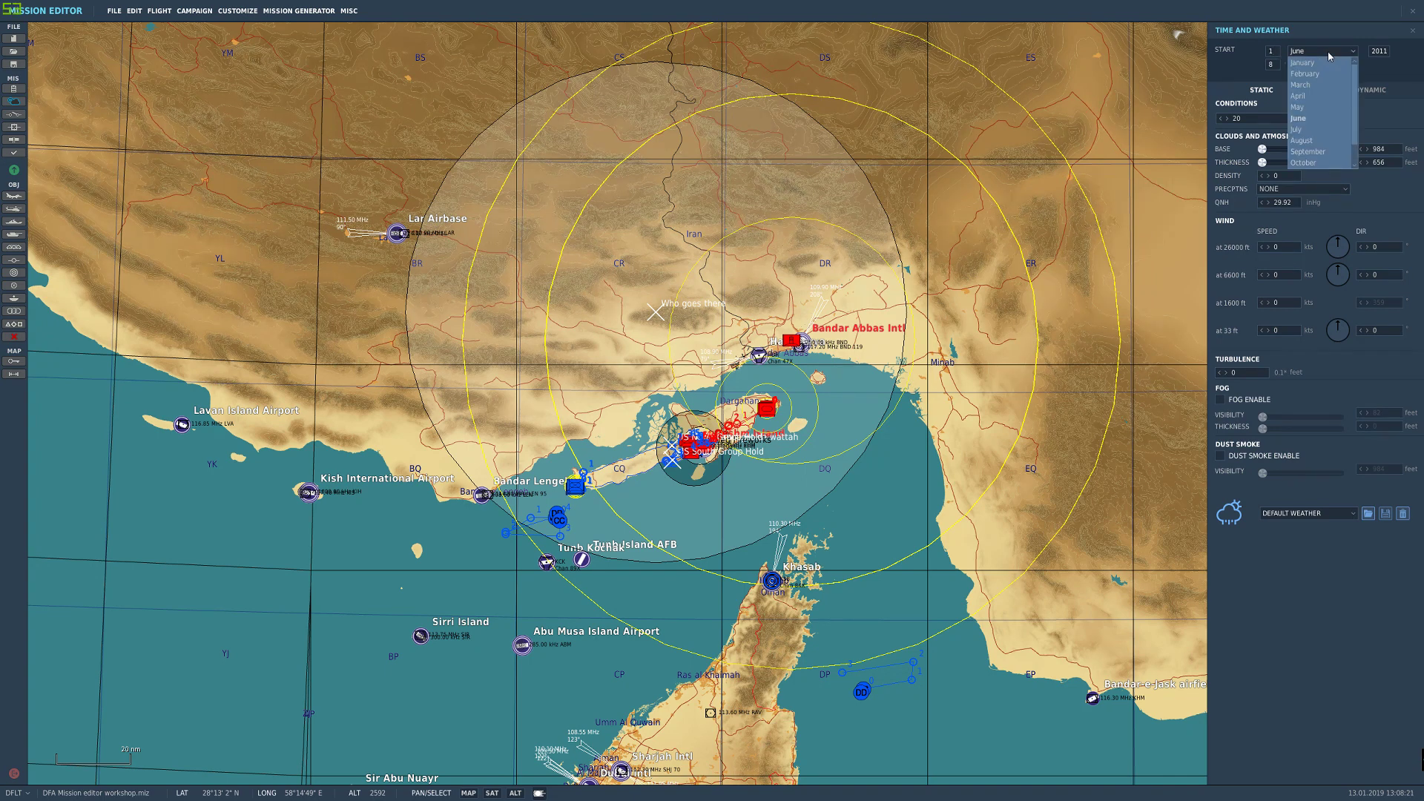
{"action": "left_click", "coordinate": [1319, 118]}
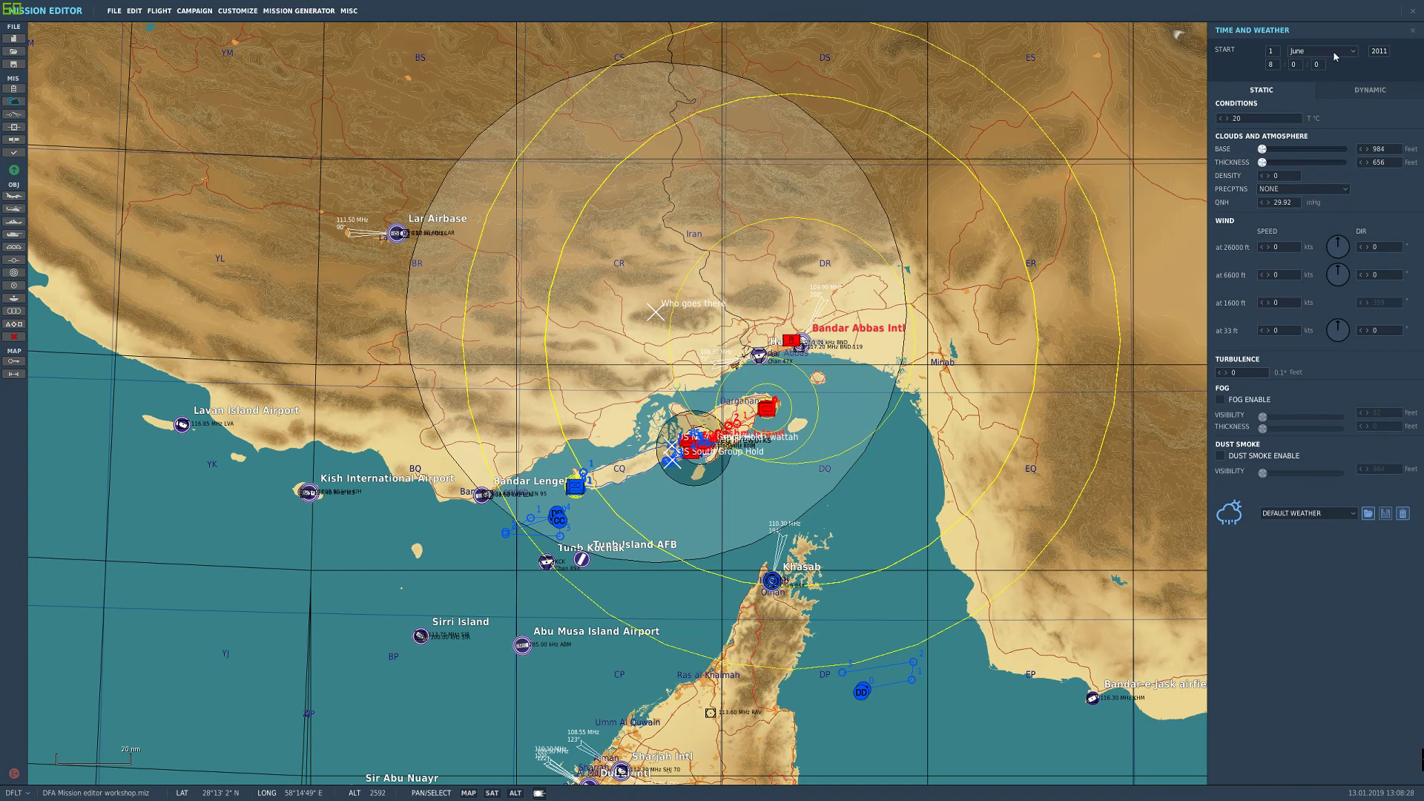
{"action": "left_click_drag", "start_coordinate": [1273, 65], "coordinate": [1267, 65]}
{"action": "left_click", "coordinate": [1273, 65]}
{"action": "double_click", "coordinate": [1383, 52]}
{"action": "left_click", "coordinate": [1311, 71]}
Step: Set the cloud base to 13451 feet and the cloud thickness to about 4,300 feet
{"action": "left_click_drag", "start_coordinate": [1262, 150], "coordinate": [1329, 149]}
{"action": "scroll", "coordinate": [1272, 178], "scroll_direction": "up", "scroll_amount": 1}
Step: Raise the cloud density stepwise to 10 while checking the precipitation options at each level, and return the density to 0
{"action": "left_click", "coordinate": [1274, 190]}
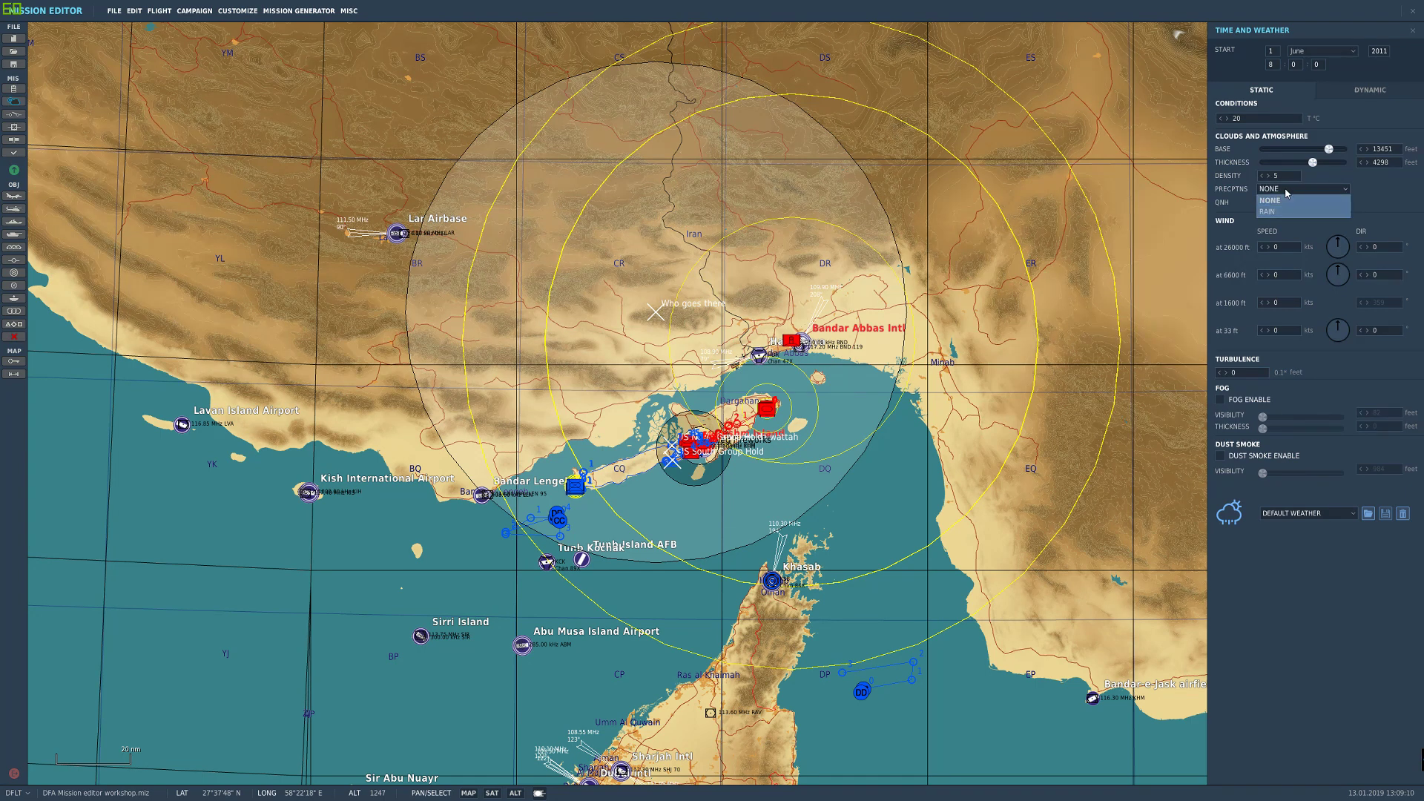
{"action": "left_click", "coordinate": [1272, 199]}
{"action": "left_click", "coordinate": [1269, 176]}
{"action": "left_click", "coordinate": [1268, 177]}
{"action": "left_click", "coordinate": [1268, 176]}
{"action": "left_click", "coordinate": [1275, 190]}
{"action": "left_click", "coordinate": [1269, 177]}
{"action": "left_click", "coordinate": [1273, 188]}
{"action": "left_click", "coordinate": [1269, 177]}
{"action": "left_click", "coordinate": [1272, 189]}
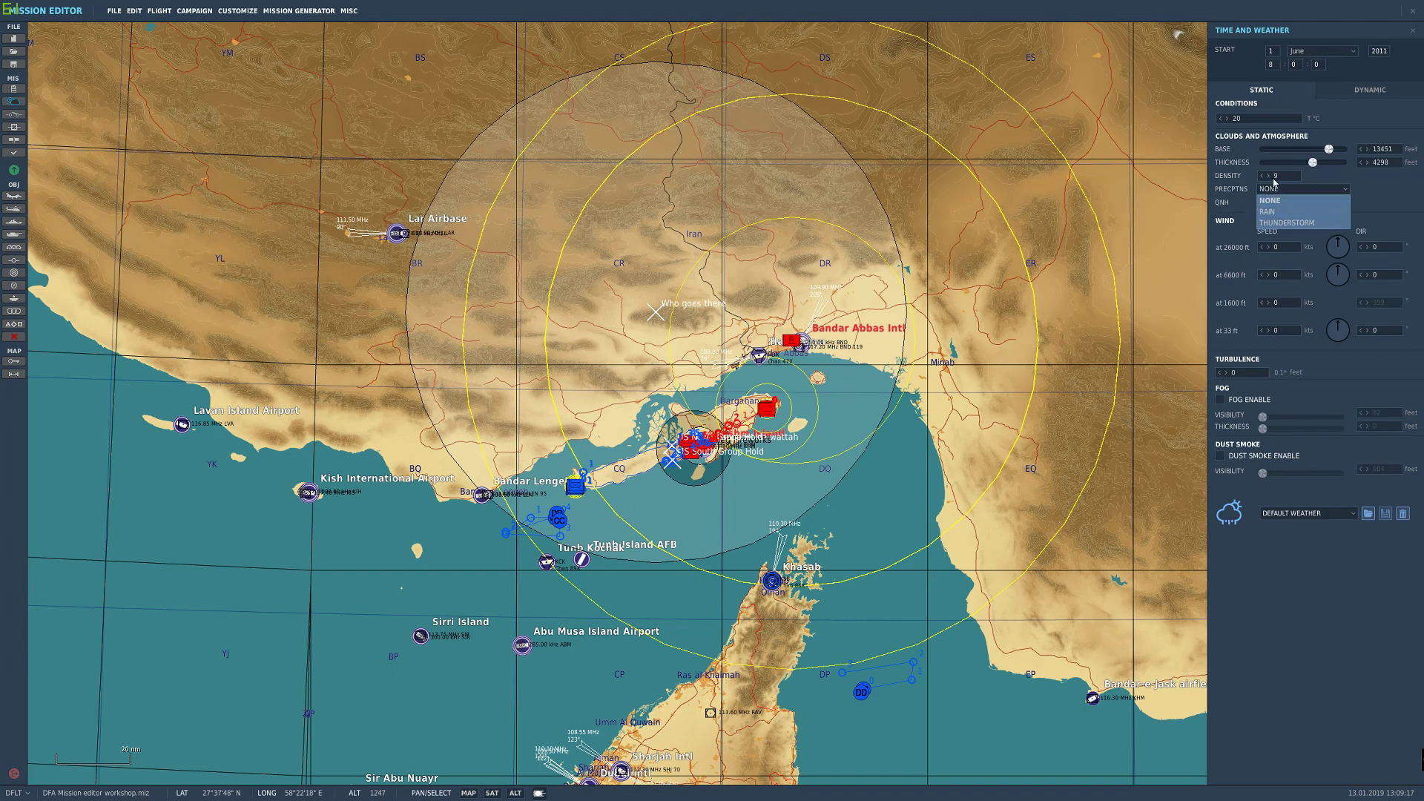
{"action": "left_click", "coordinate": [1269, 176]}
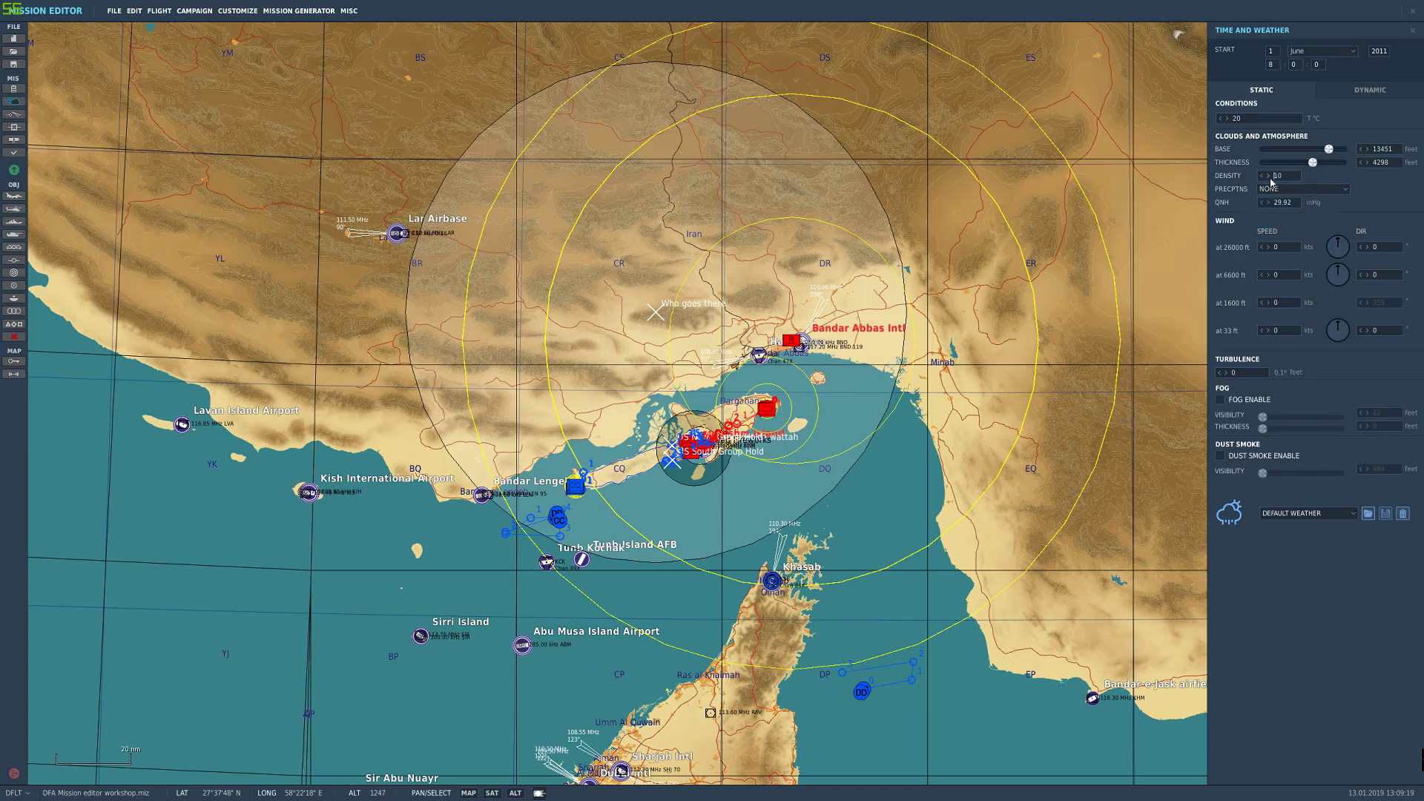
{"action": "left_click", "coordinate": [1294, 190]}
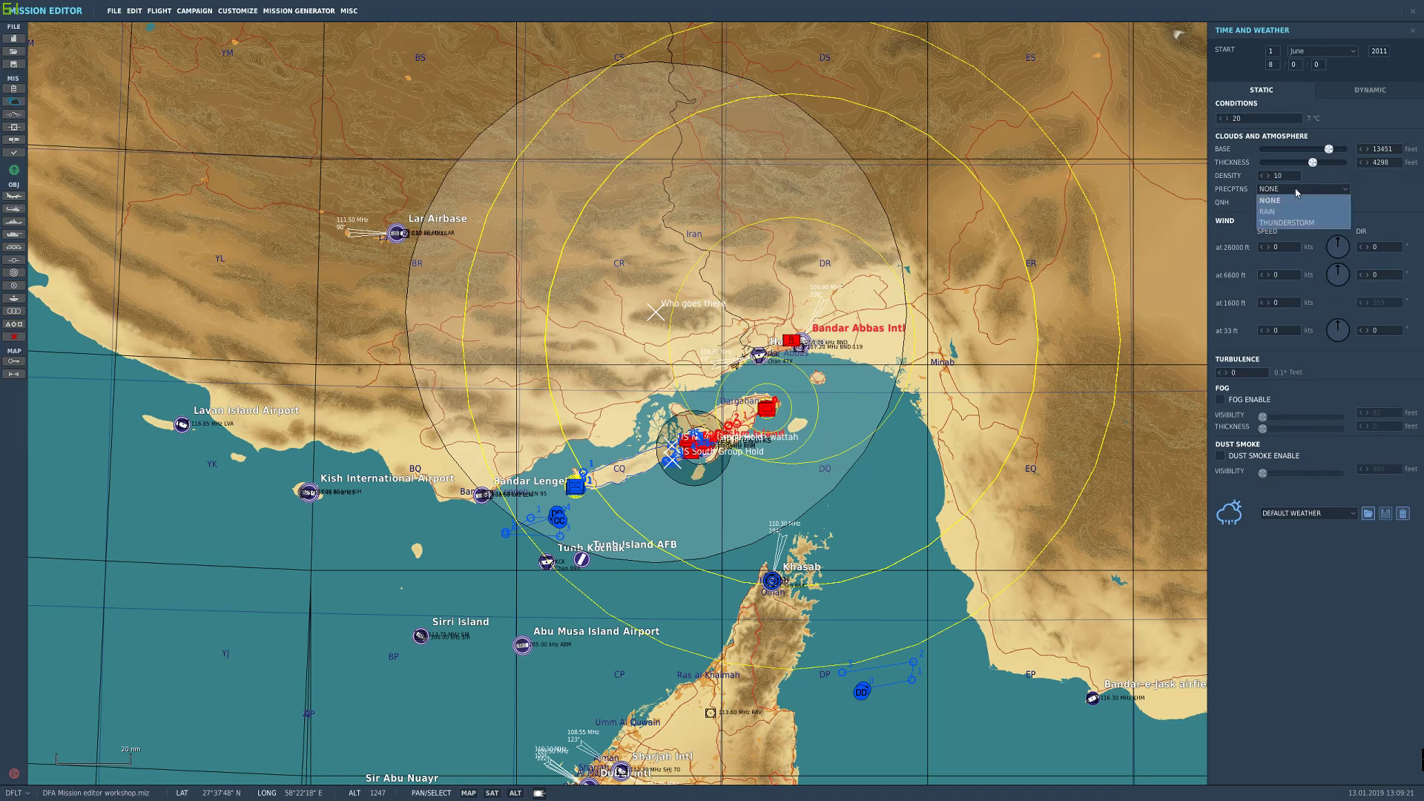
{"action": "left_click", "coordinate": [1293, 192]}
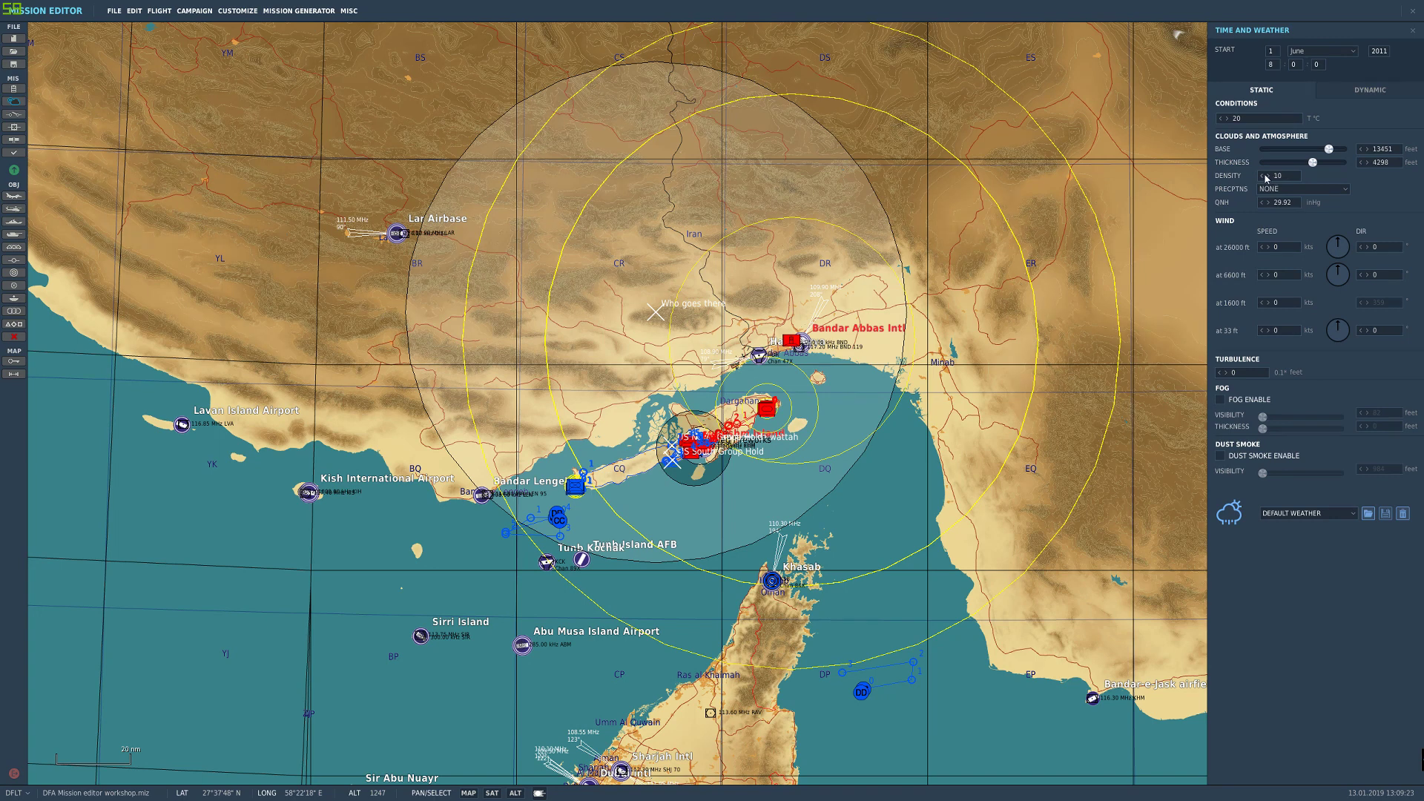
{"action": "double_click", "coordinate": [1264, 176]}
Step: Set the wind directions to 132° at 26000 ft, 127° at 6600 ft and 119° at 33 ft
{"action": "left_click_drag", "start_coordinate": [1340, 245], "coordinate": [1359, 342]}
{"action": "left_click_drag", "start_coordinate": [1348, 278], "coordinate": [1349, 284]}
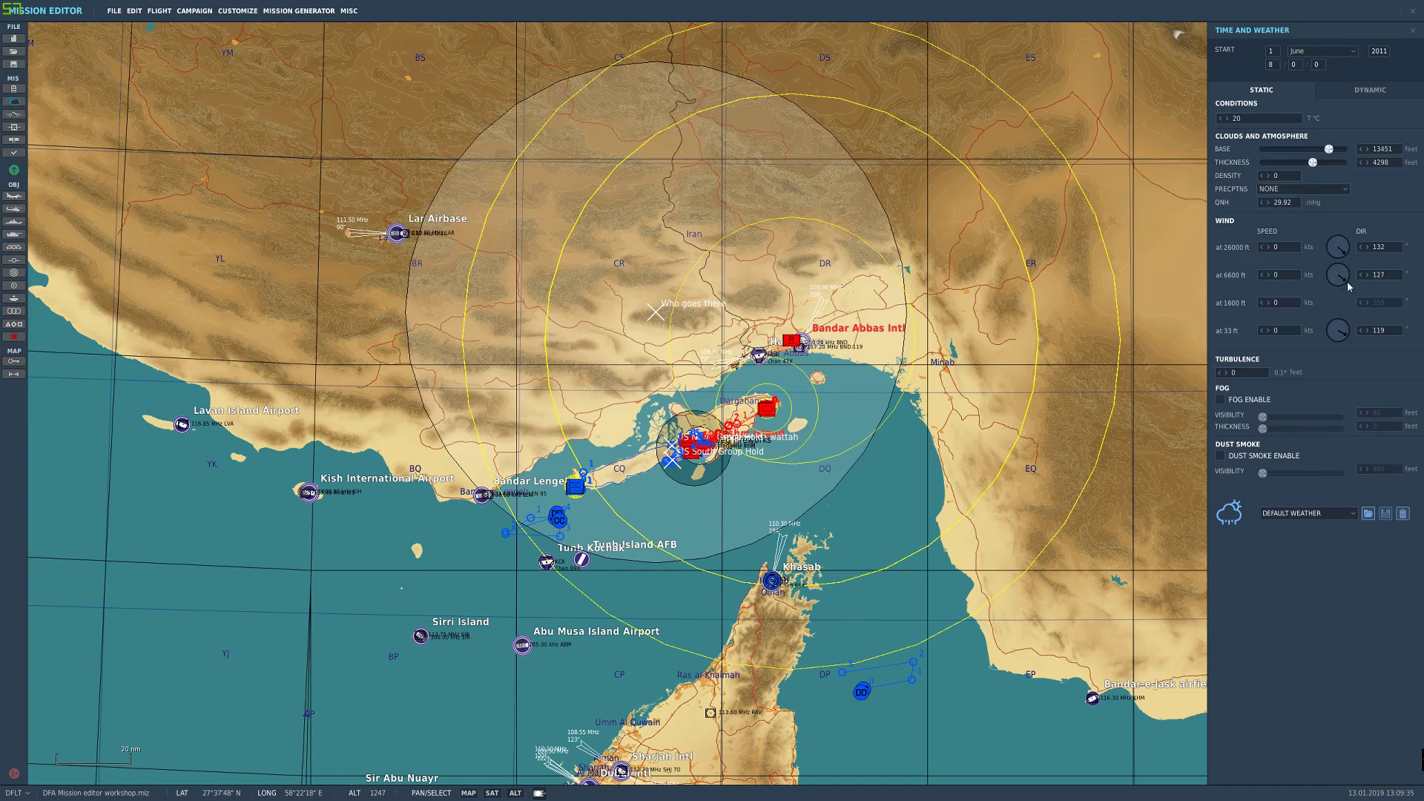
Step: Set the wind speeds to 4 knots at 33, 6600 and 26000 ft and 8 knots at 1600 ft
{"action": "left_click", "coordinate": [1268, 332]}
{"action": "left_click", "coordinate": [1267, 331]}
{"action": "left_click", "coordinate": [1261, 303]}
{"action": "left_click", "coordinate": [1260, 303]}
{"action": "left_click", "coordinate": [1261, 303]}
{"action": "left_click", "coordinate": [1270, 275]}
{"action": "left_click", "coordinate": [1269, 275]}
{"action": "left_click", "coordinate": [1269, 247]}
Step: Check the turbulence setting, toggle fog on and off again, and close the time and weather settings
{"action": "left_click", "coordinate": [1239, 373]}
{"action": "left_click", "coordinate": [1220, 400]}
{"action": "left_click", "coordinate": [1235, 400]}
{"action": "left_click_drag", "start_coordinate": [494, 523], "coordinate": [484, 491]}
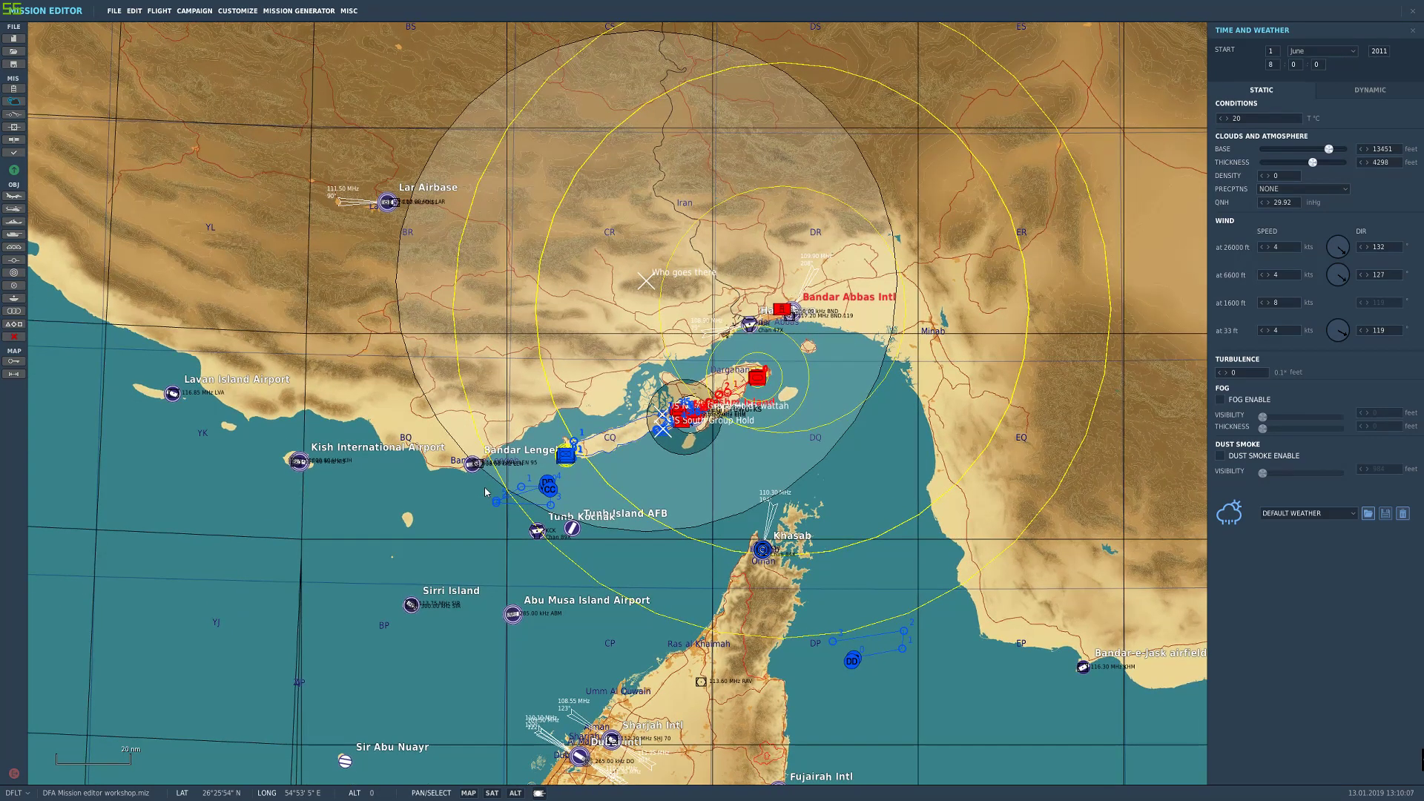
{"action": "left_click", "coordinate": [14, 102]}
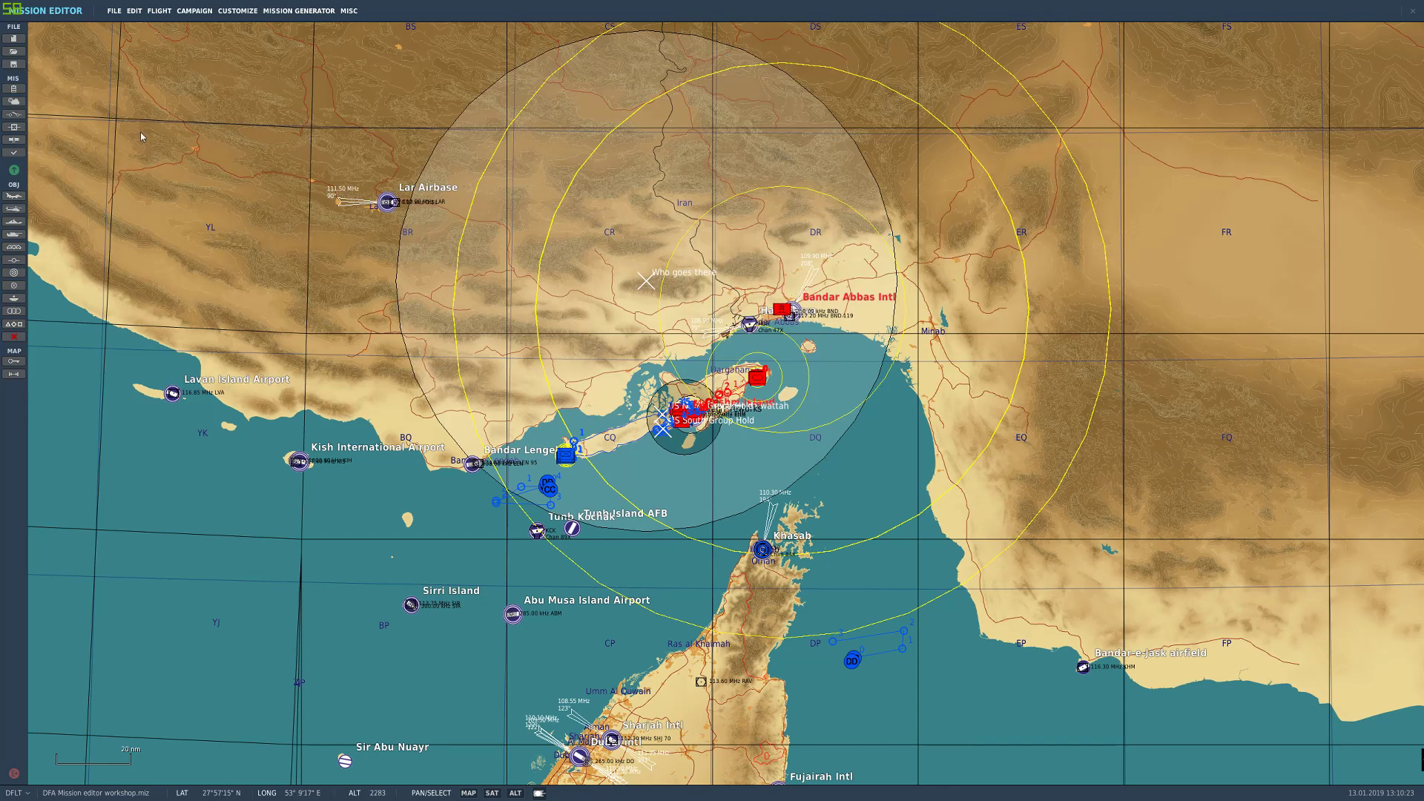
Step: Open the mission triggers and examine the conditions and actions of "Start Iran Counter & CAS" alongside the map around Qeshm Island
{"action": "left_click", "coordinate": [13, 117]}
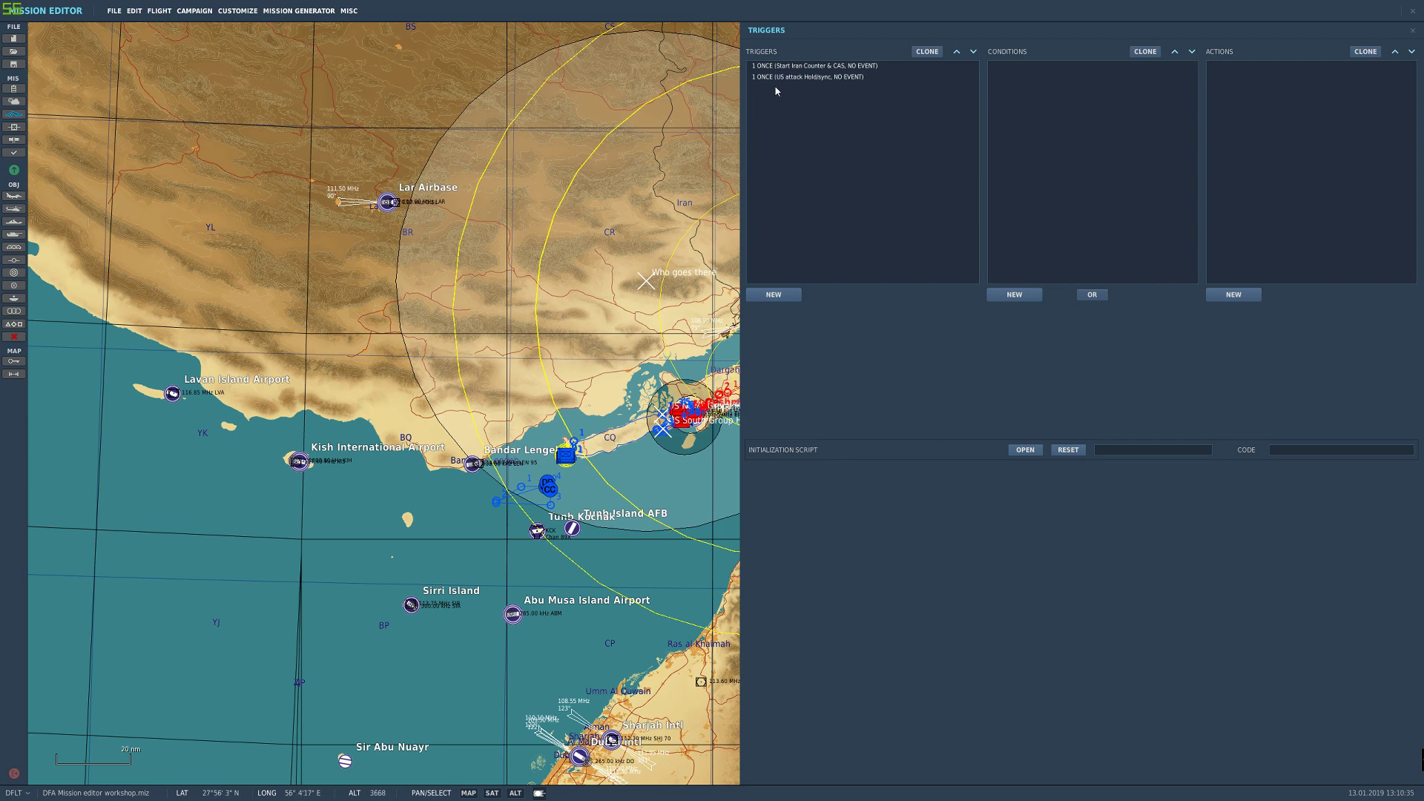
{"action": "left_click_drag", "start_coordinate": [707, 111], "coordinate": [552, 177]}
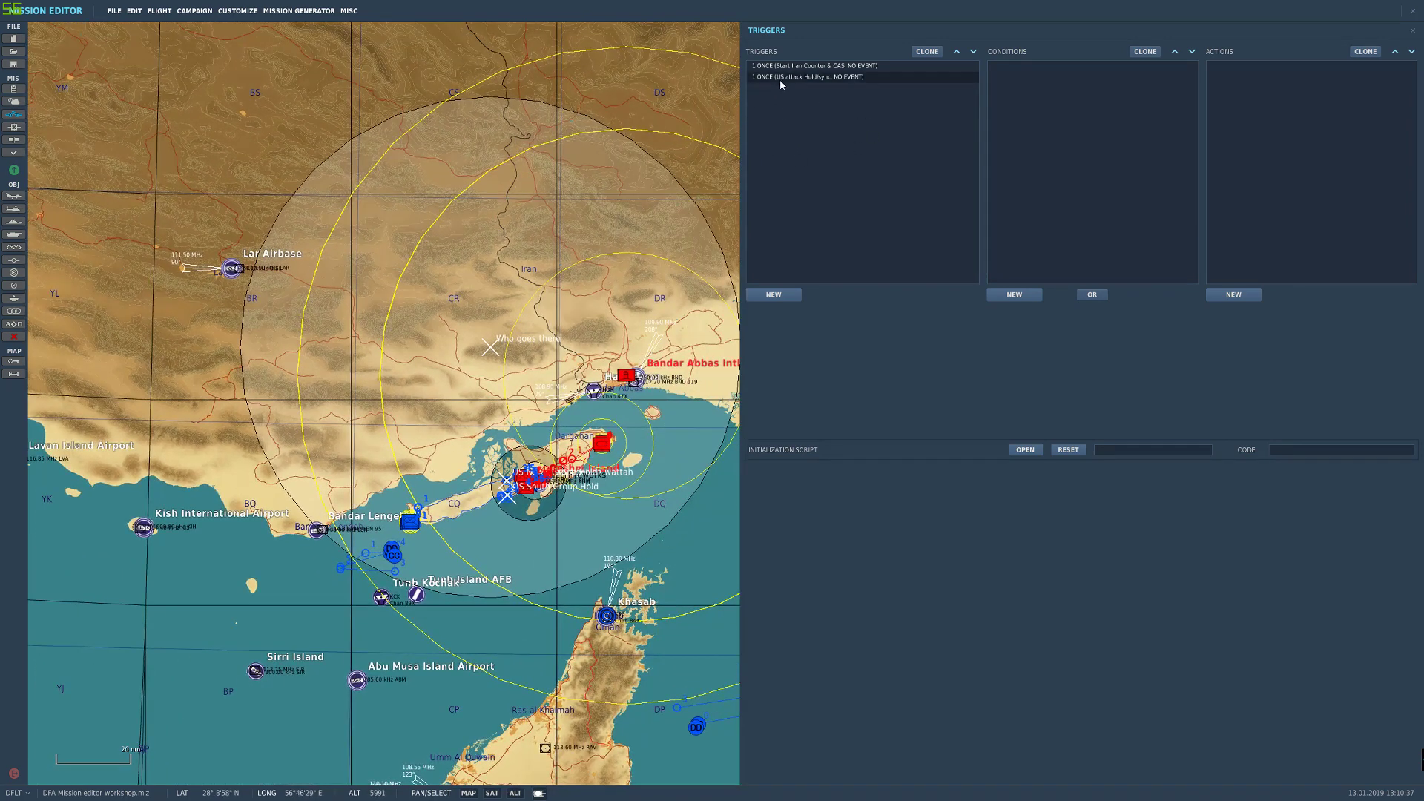
{"action": "left_click_drag", "start_coordinate": [580, 236], "coordinate": [559, 185]}
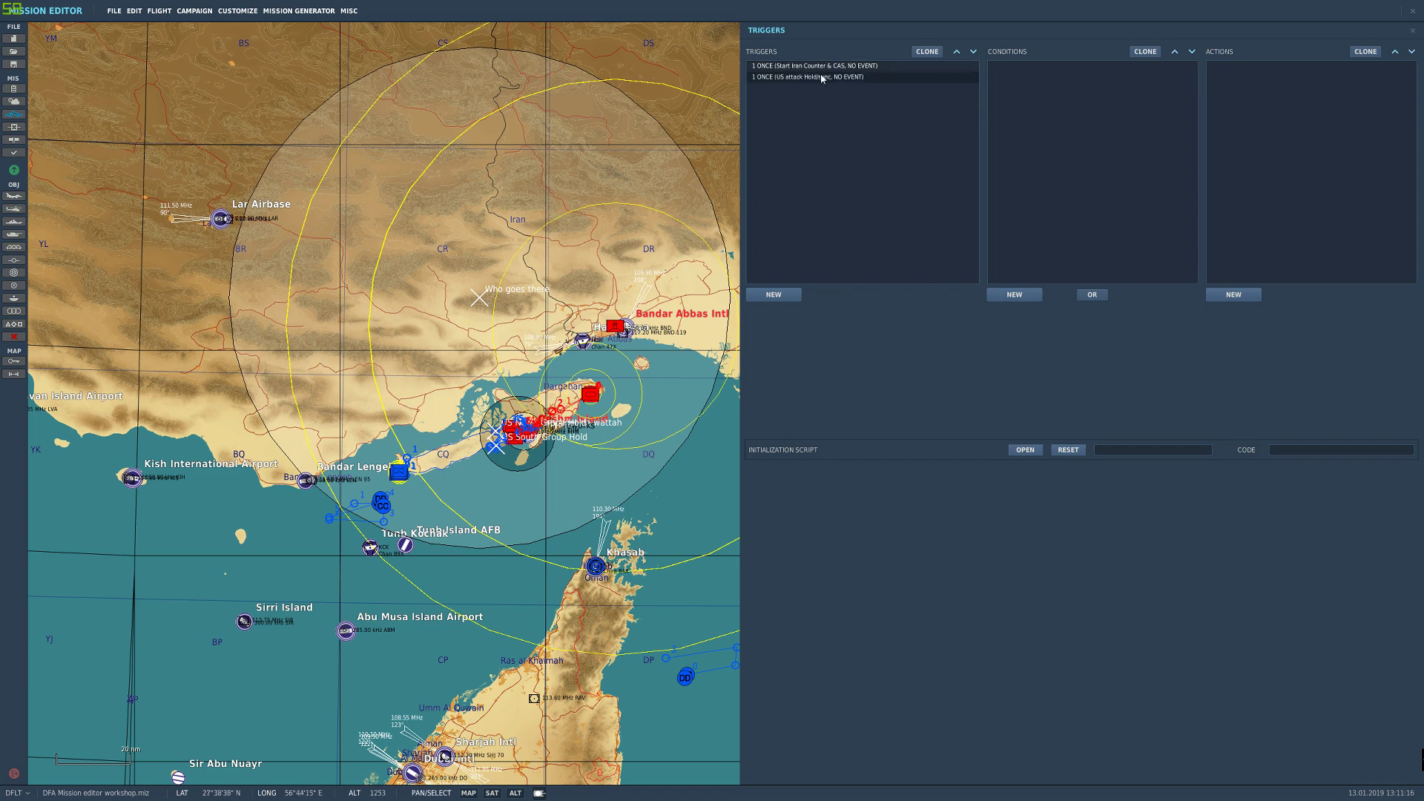
{"action": "left_click_drag", "start_coordinate": [523, 339], "coordinate": [481, 366]}
{"action": "scroll", "coordinate": [482, 366], "scroll_direction": "up", "scroll_amount": 3}
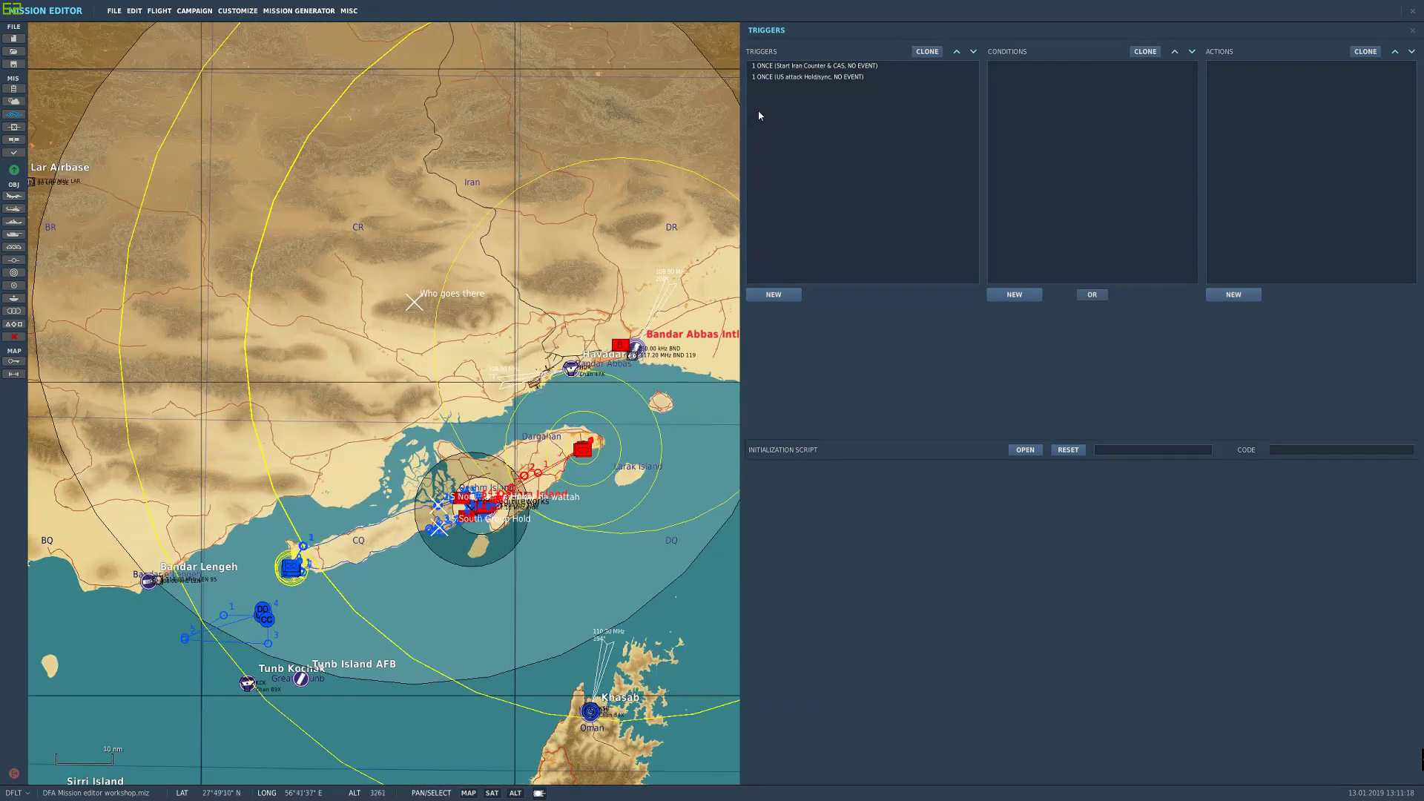
{"action": "left_click", "coordinate": [779, 67]}
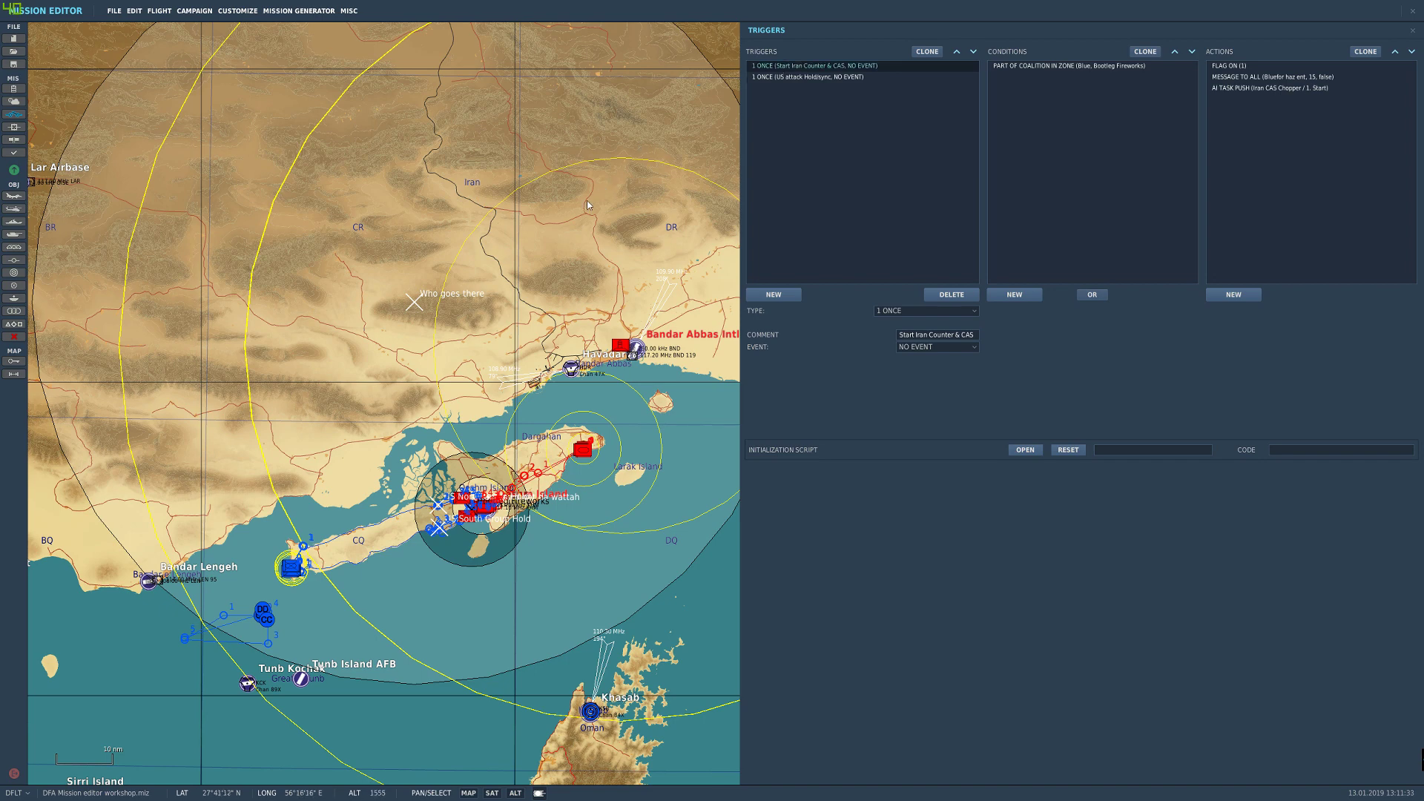
{"action": "mouse_move", "coordinate": [540, 214]}
{"action": "left_mouse_down"}
{"action": "mouse_move", "coordinate": [563, 268]}
{"action": "mouse_move", "coordinate": [541, 238]}
{"action": "mouse_move", "coordinate": [559, 221]}
{"action": "mouse_move", "coordinate": [518, 220]}
{"action": "left_mouse_up"}
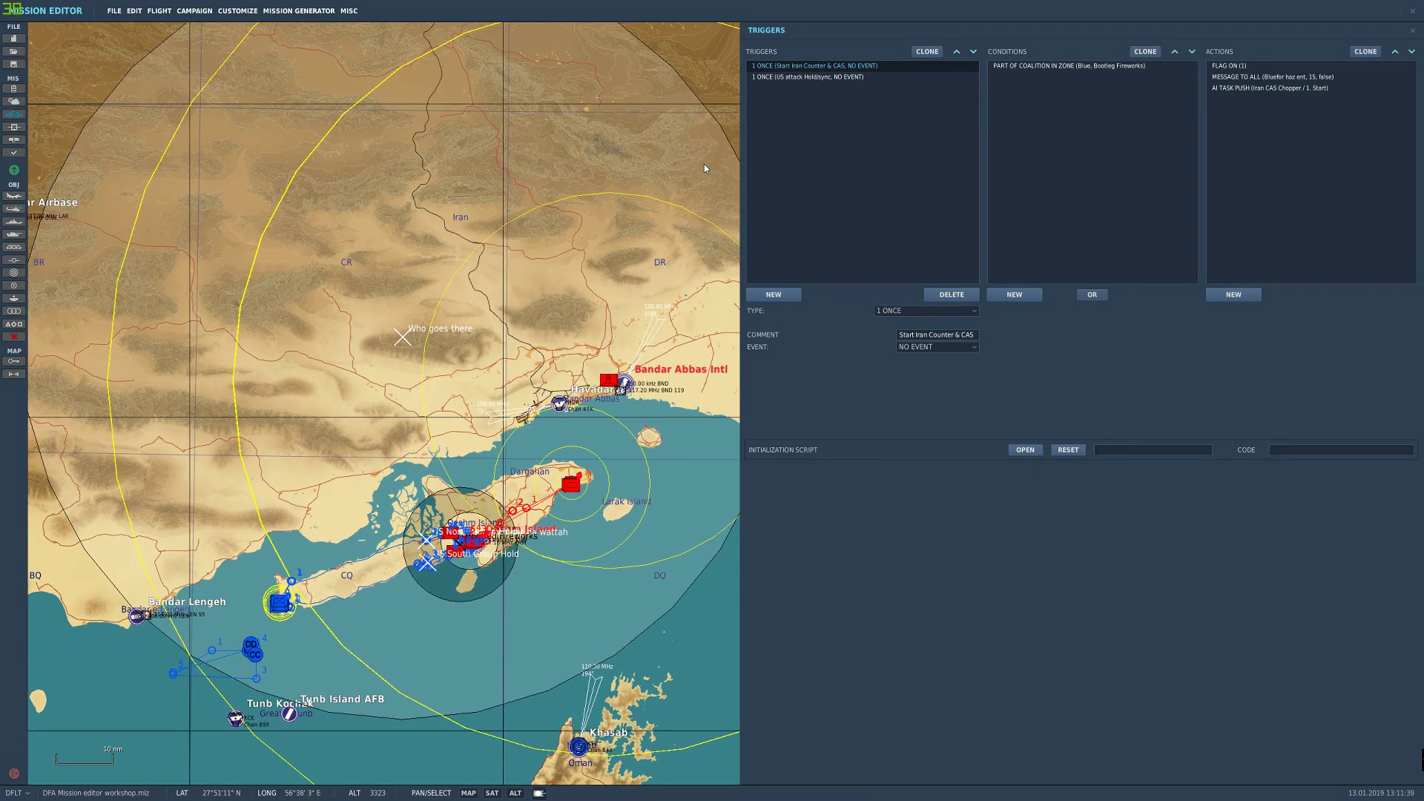
{"action": "left_click_drag", "start_coordinate": [496, 328], "coordinate": [526, 330]}
{"action": "left_click_drag", "start_coordinate": [563, 398], "coordinate": [572, 283]}
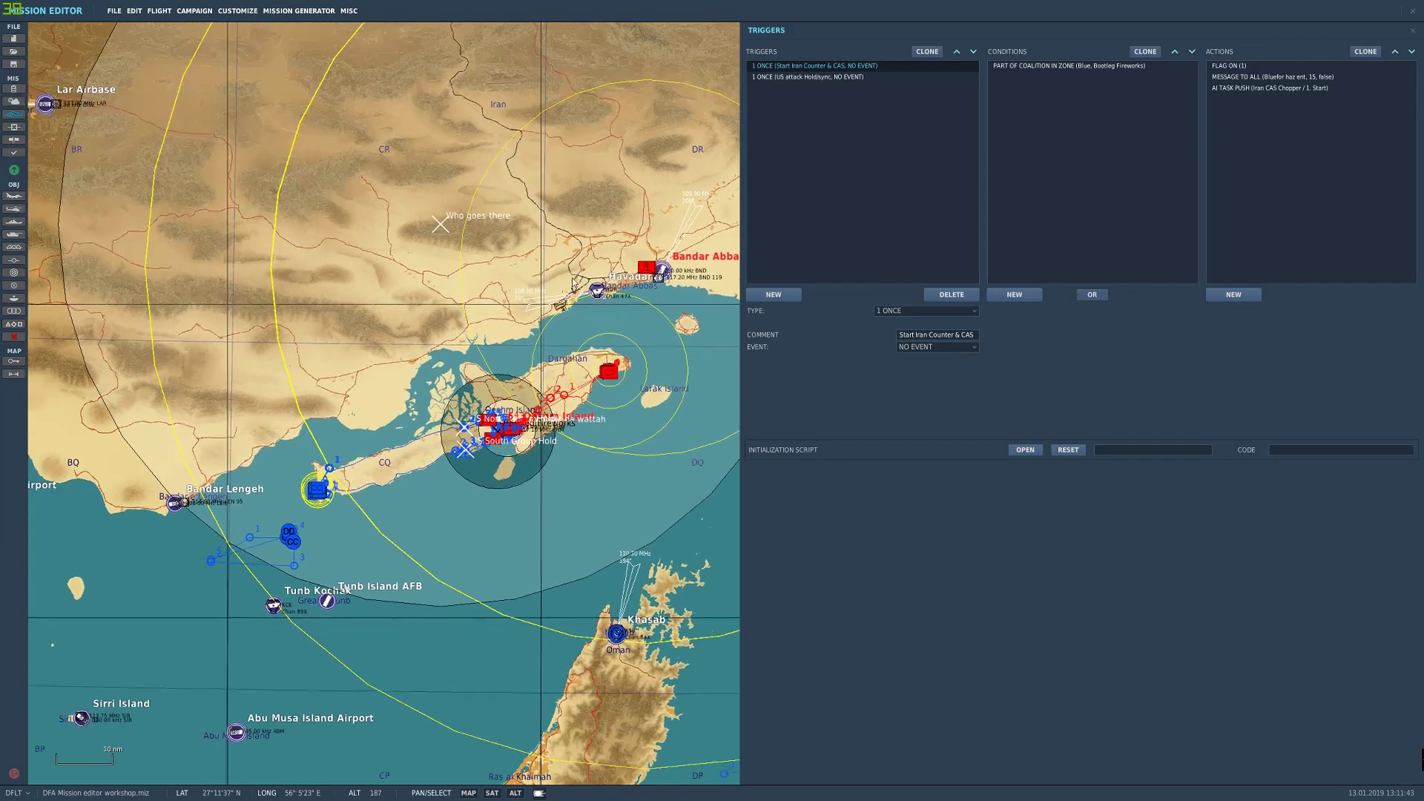
{"action": "scroll", "coordinate": [477, 475], "scroll_direction": "up", "scroll_amount": 1}
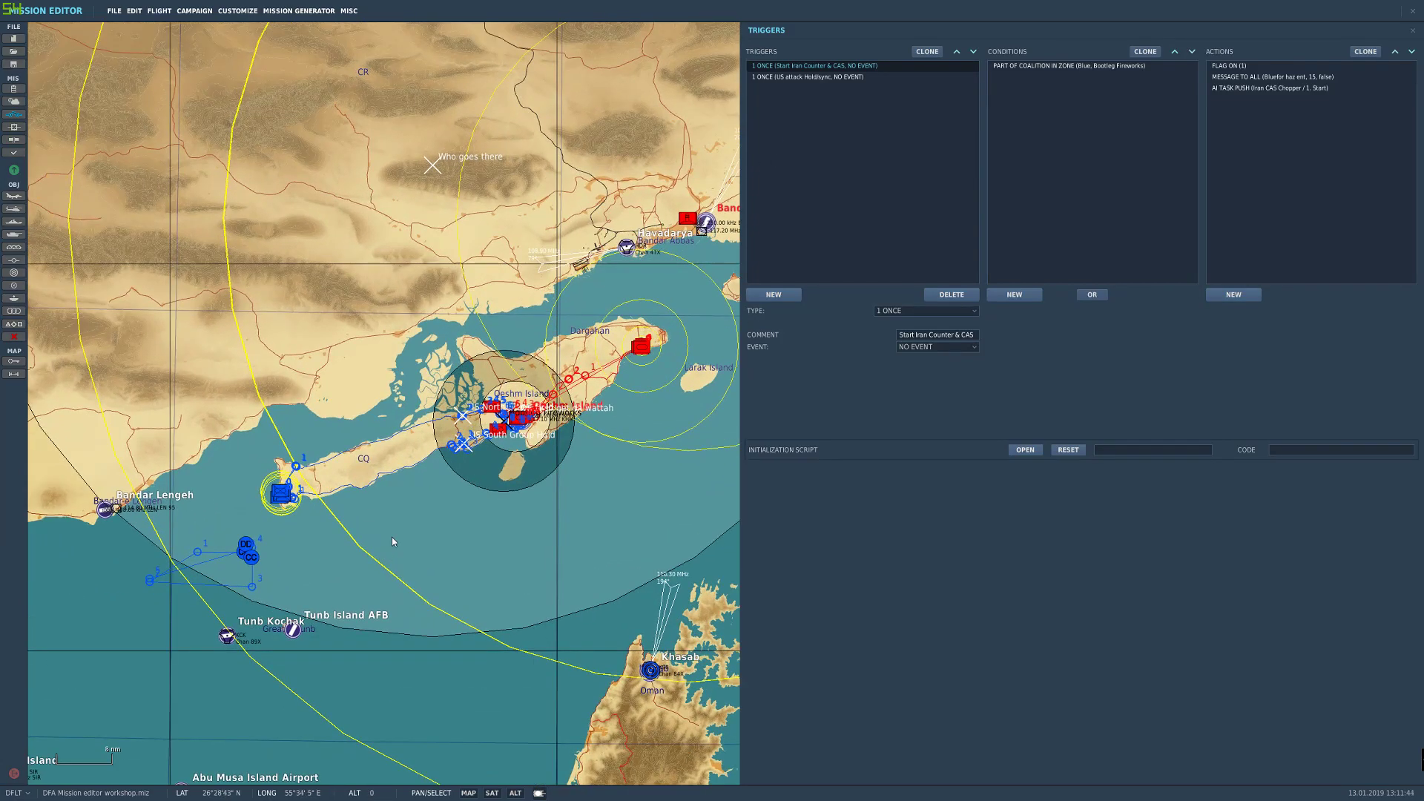
Step: Close the triggers and survey the unit routes and trigger zones on the map around Qeshm Island
{"action": "key", "text": "Escape"}
{"action": "scroll", "coordinate": [277, 504], "scroll_direction": "up", "scroll_amount": 5}
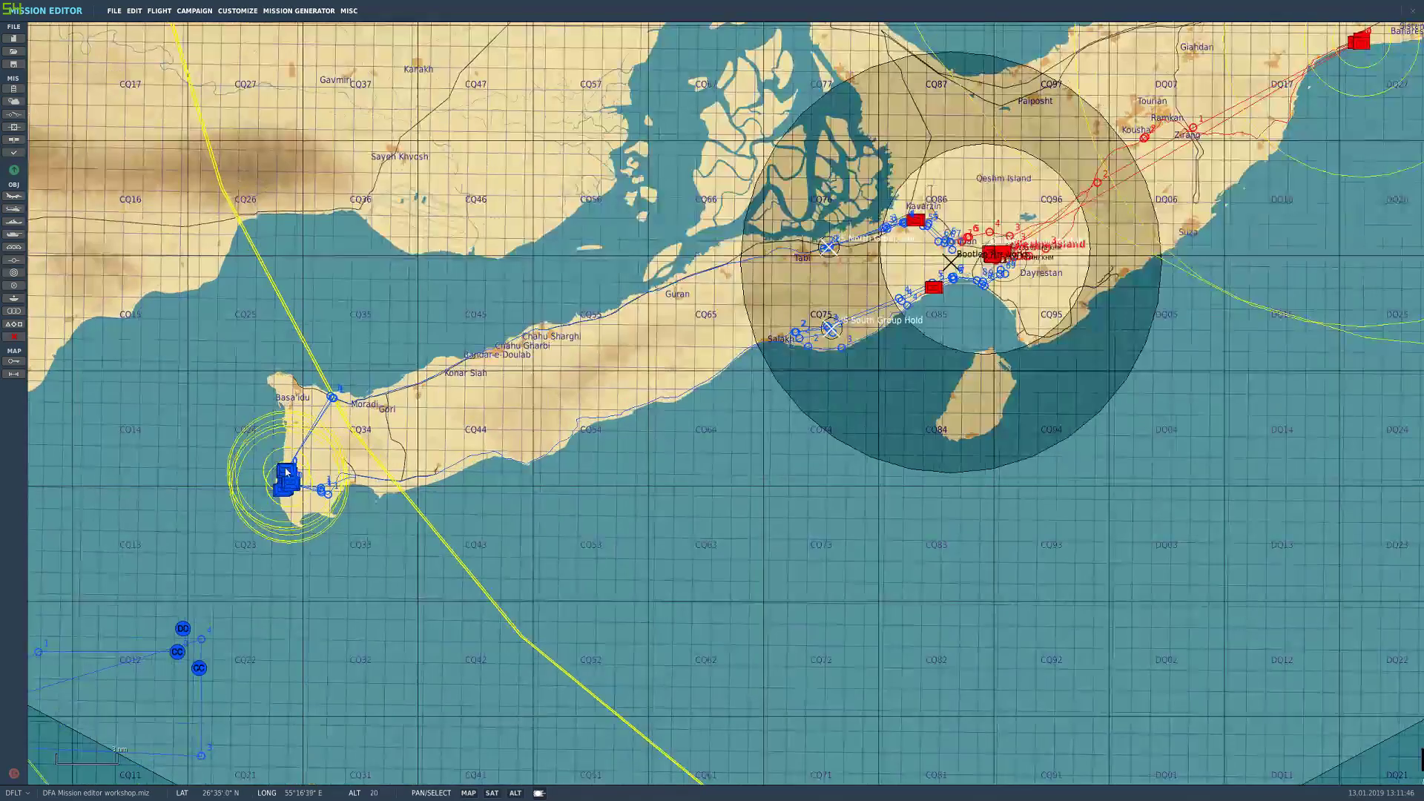
{"action": "left_click_drag", "start_coordinate": [814, 367], "coordinate": [549, 531]}
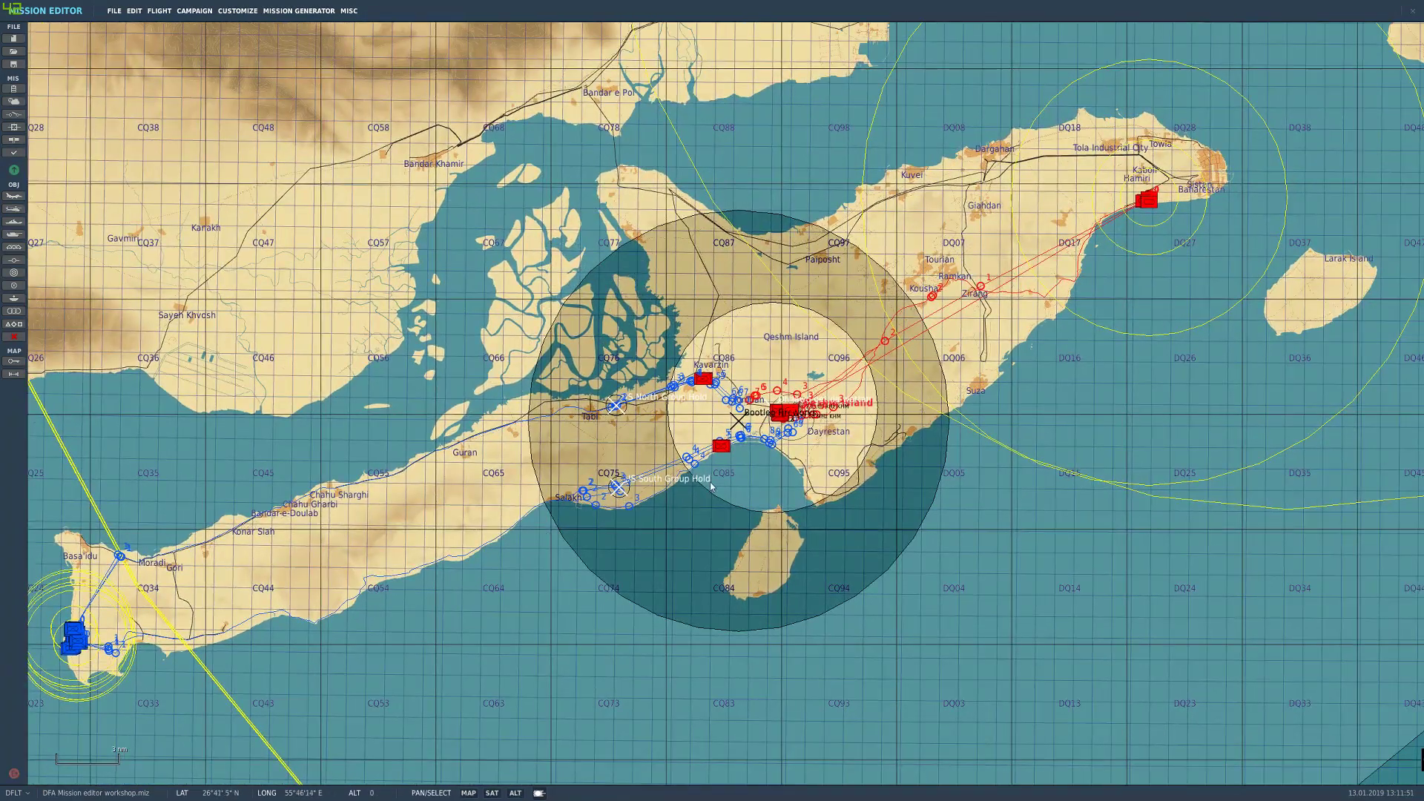
{"action": "scroll", "coordinate": [832, 442], "scroll_direction": "up", "scroll_amount": 8}
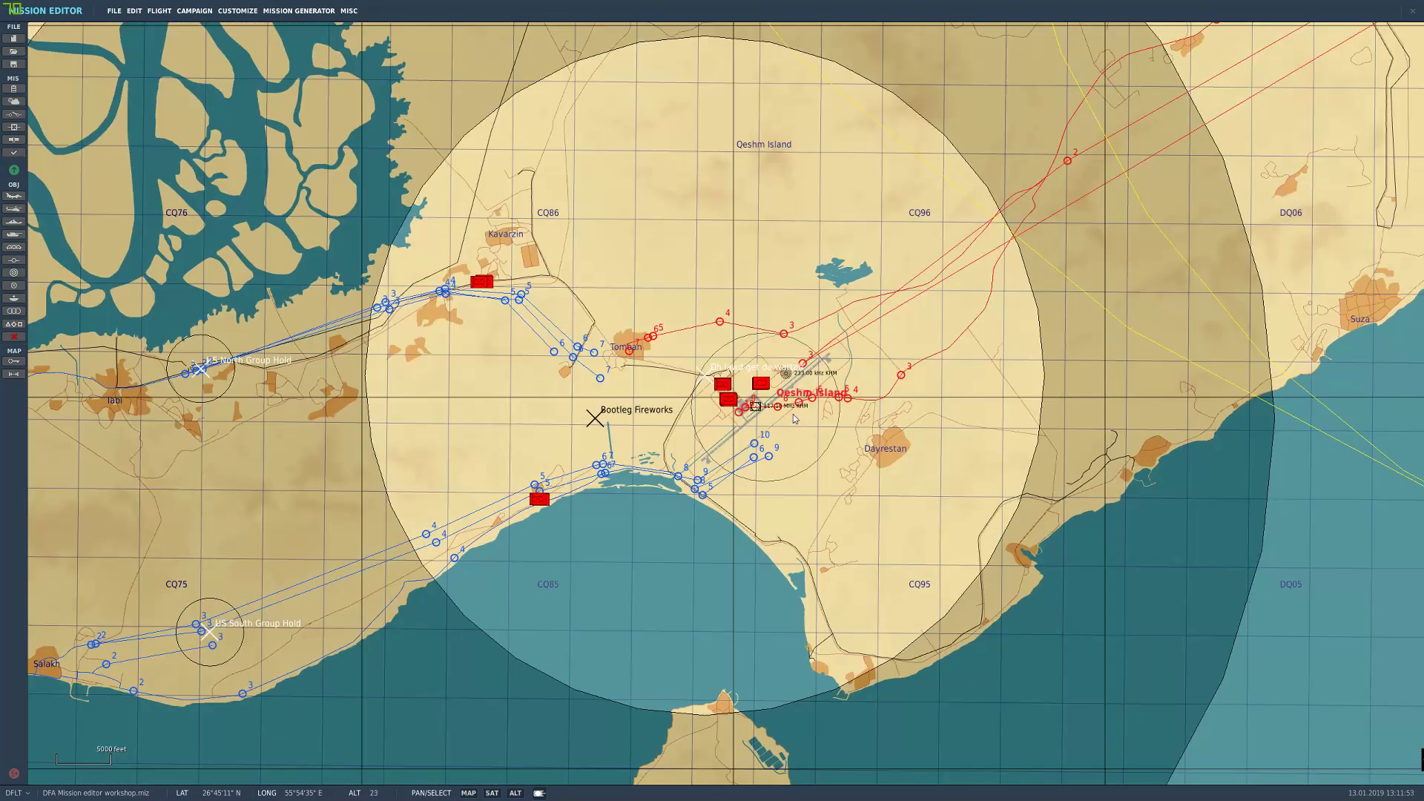
{"action": "scroll", "coordinate": [778, 420], "scroll_direction": "down", "scroll_amount": 8}
{"action": "scroll", "coordinate": [920, 335], "scroll_direction": "up", "scroll_amount": 1}
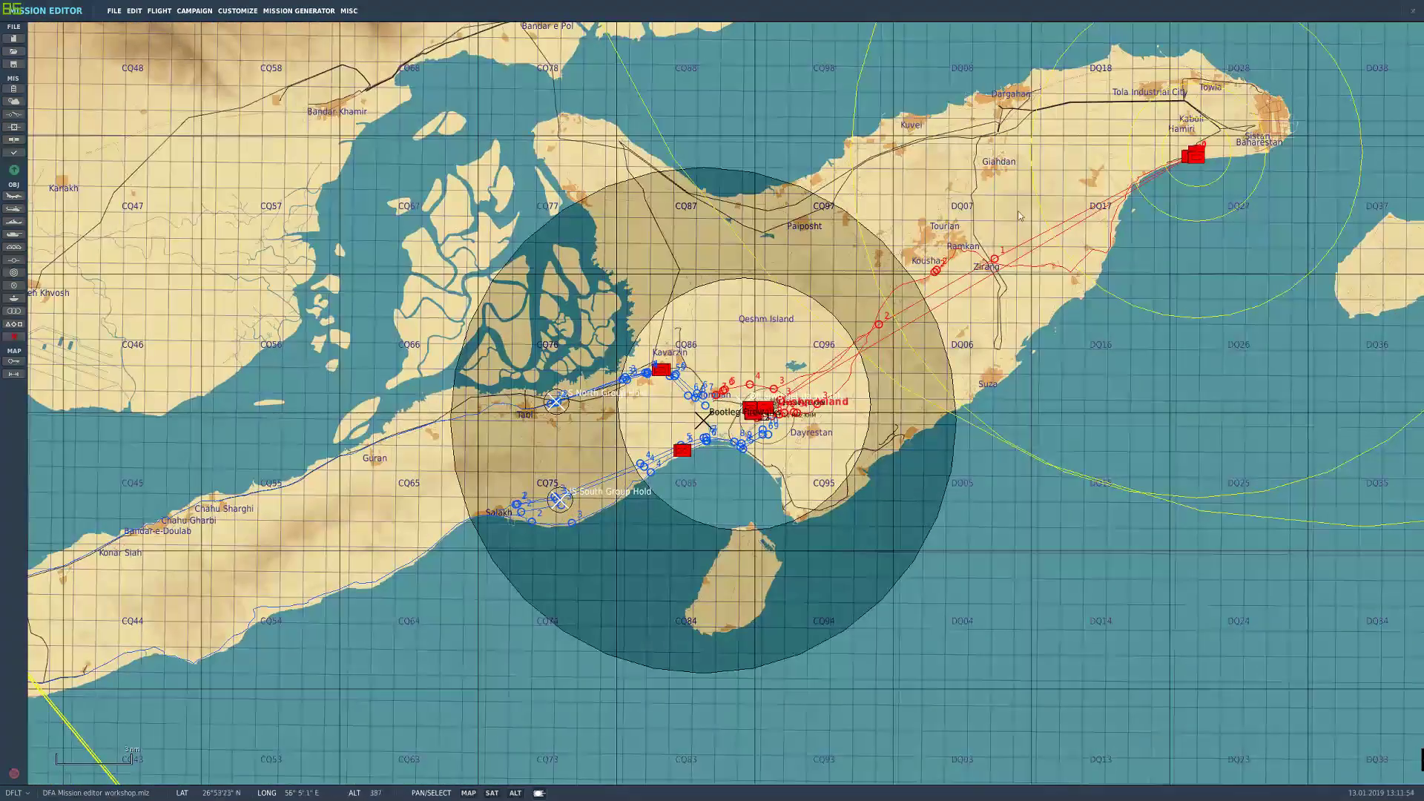
{"action": "scroll", "coordinate": [629, 501], "scroll_direction": "down", "scroll_amount": 2}
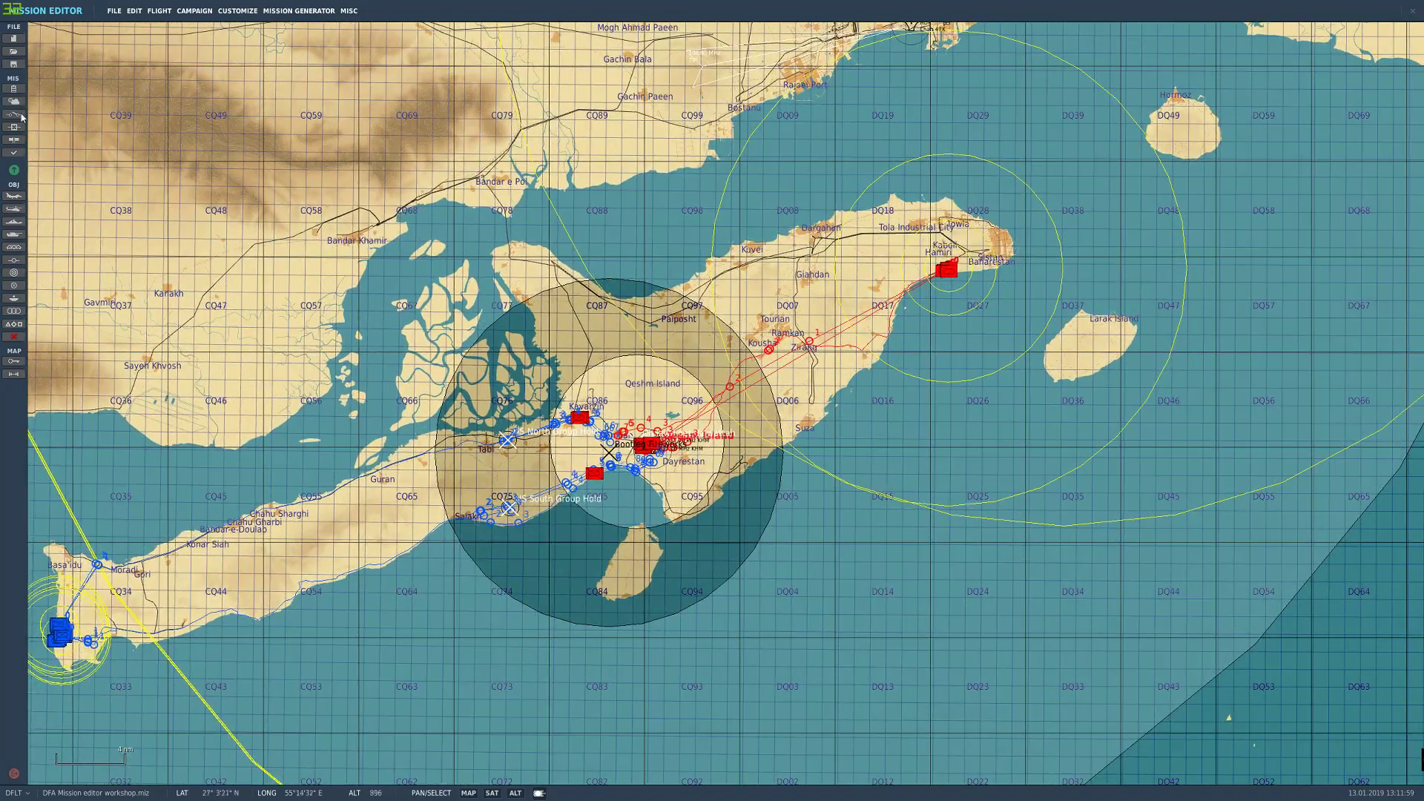
Step: Reopen the mission triggers, select "Start Iran Counter & CAS" and examine the Bootleg Fireworks area on the map
{"action": "left_click", "coordinate": [15, 114]}
{"action": "left_click", "coordinate": [814, 66]}
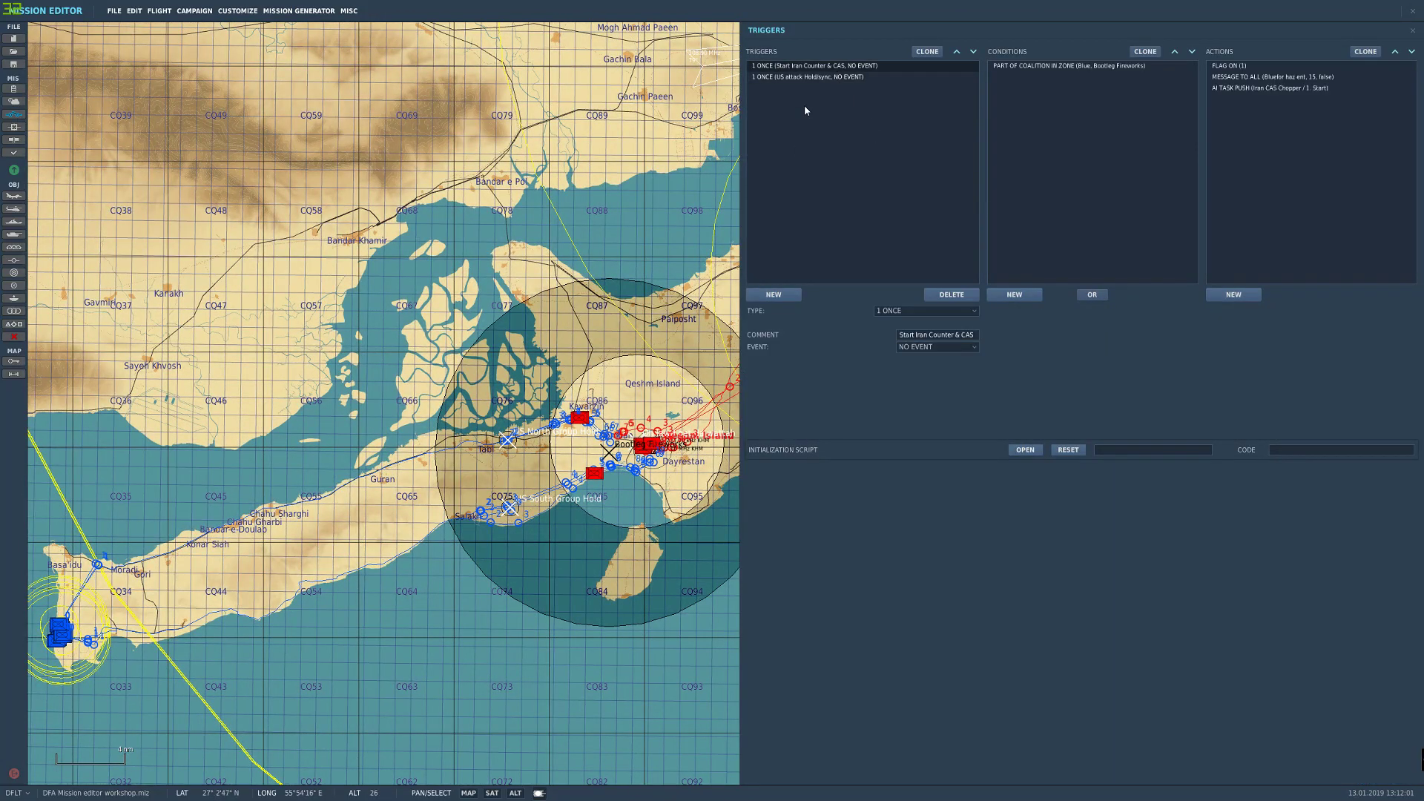
{"action": "left_click_drag", "start_coordinate": [496, 482], "coordinate": [387, 484]}
{"action": "scroll", "coordinate": [404, 477], "scroll_direction": "up", "scroll_amount": 1}
{"action": "scroll", "coordinate": [387, 485], "scroll_direction": "up", "scroll_amount": 2}
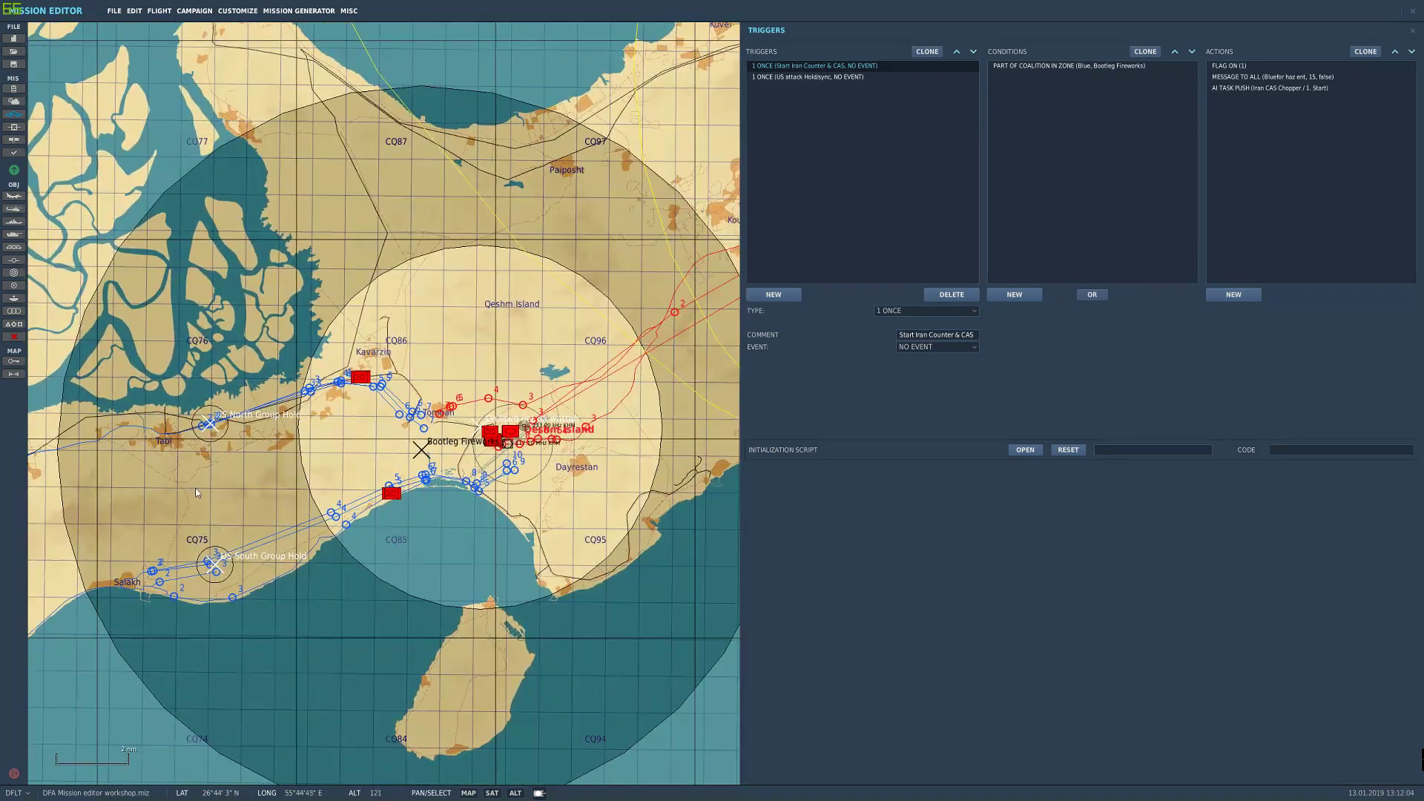
{"action": "scroll", "coordinate": [371, 506], "scroll_direction": "down", "scroll_amount": 2}
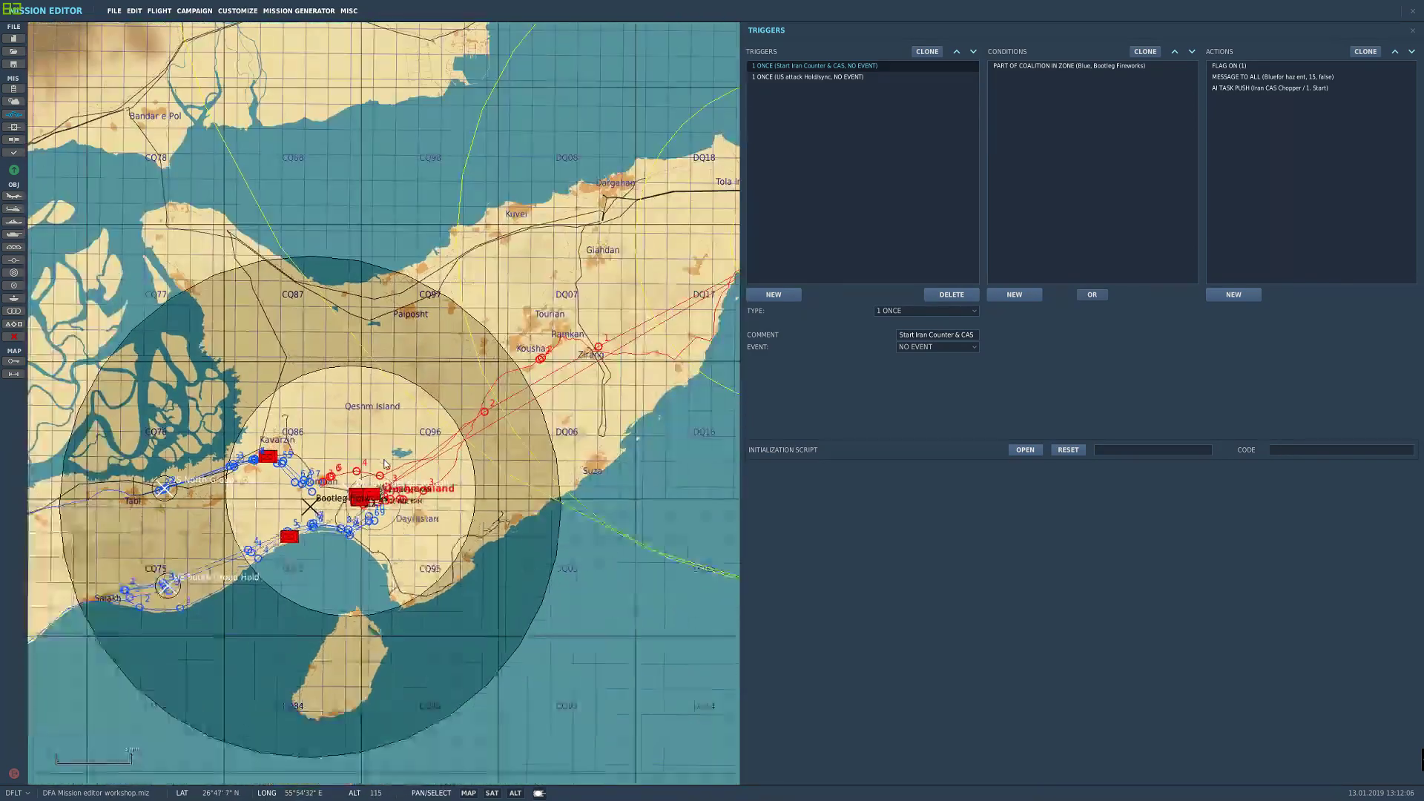
{"action": "scroll", "coordinate": [341, 493], "scroll_direction": "up", "scroll_amount": 2}
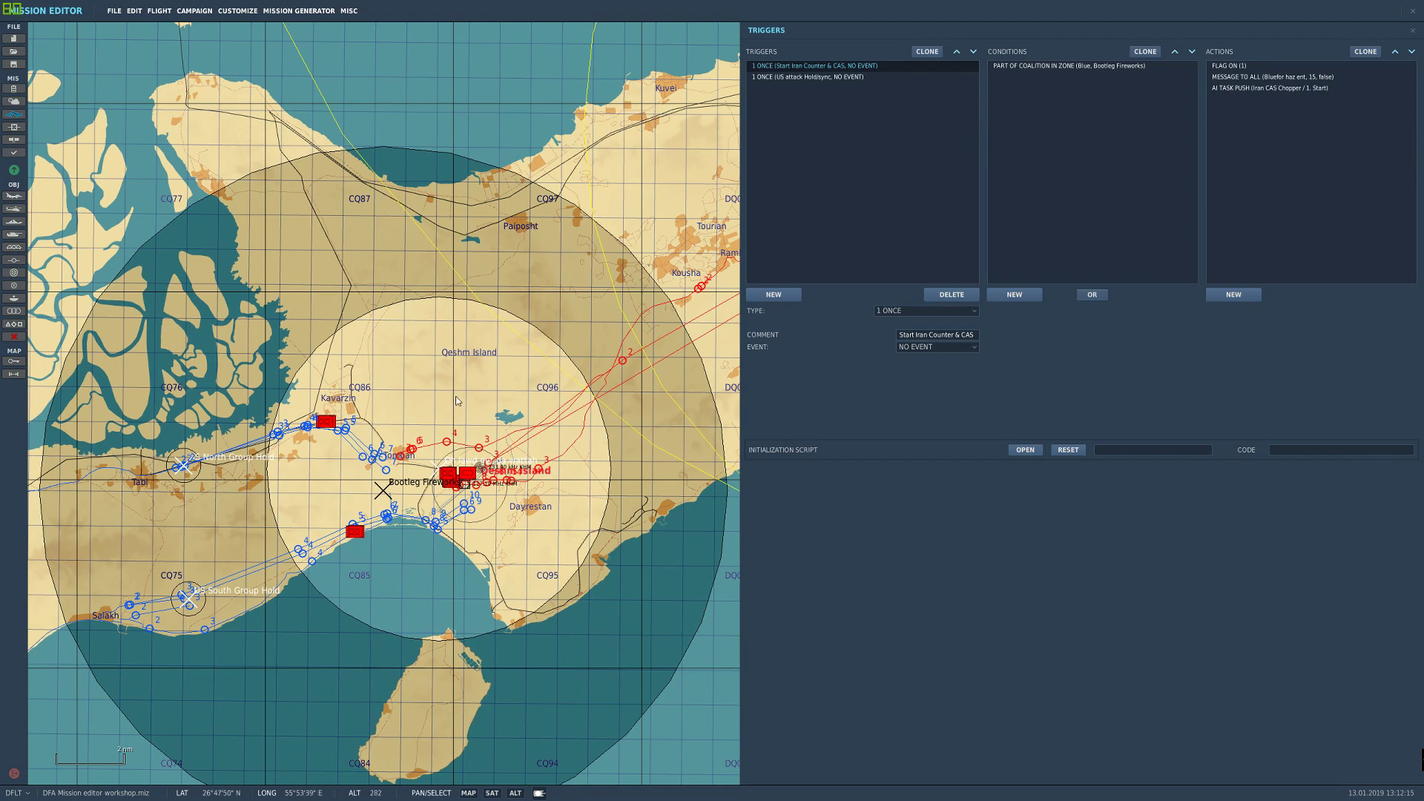
{"action": "left_click_drag", "start_coordinate": [487, 387], "coordinate": [523, 365]}
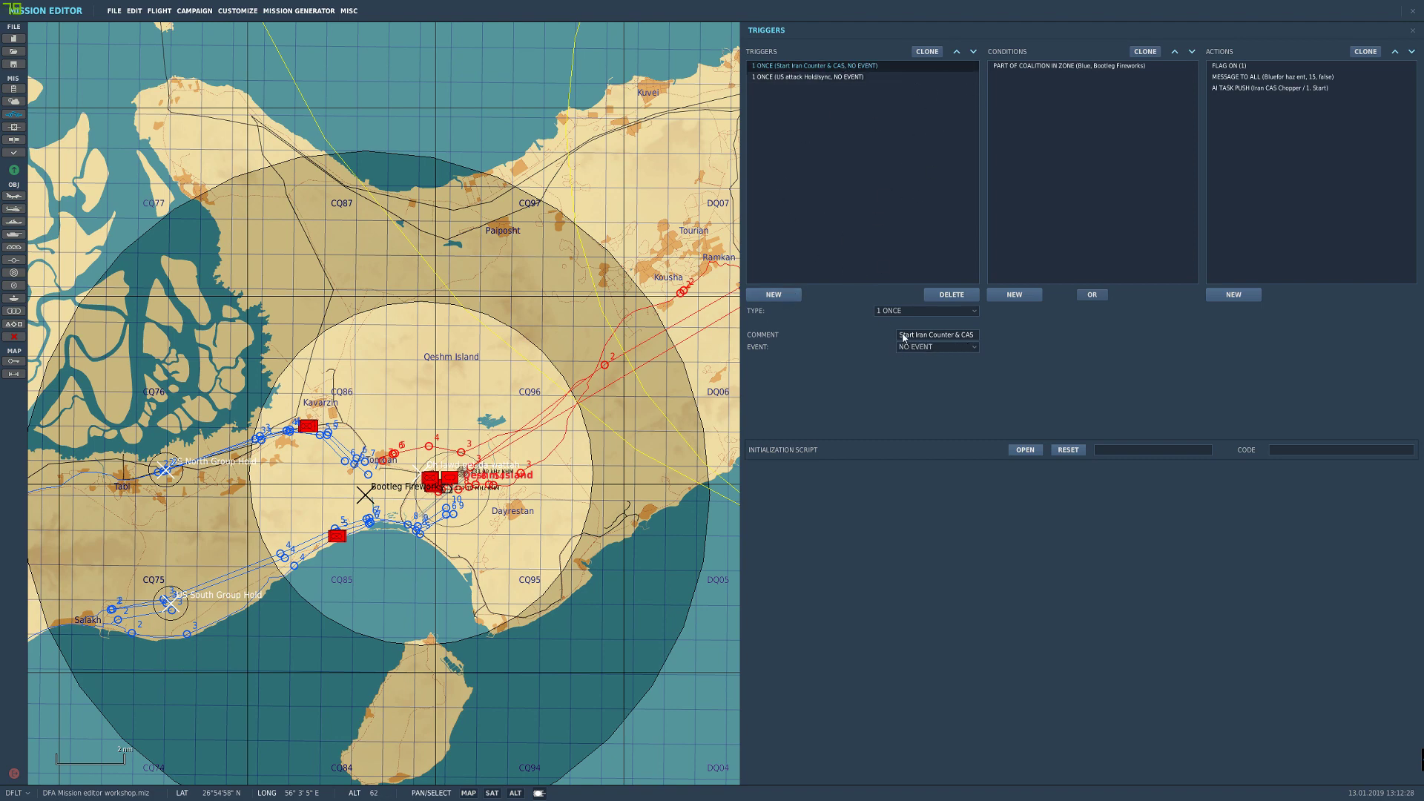
Step: Review the trigger's comment and its PART OF COALITION IN ZONE condition, including the available types, coalitions and zones, keeping Blue and Bootleg Fireworks
{"action": "left_click", "coordinate": [966, 335]}
{"action": "left_click", "coordinate": [1032, 241]}
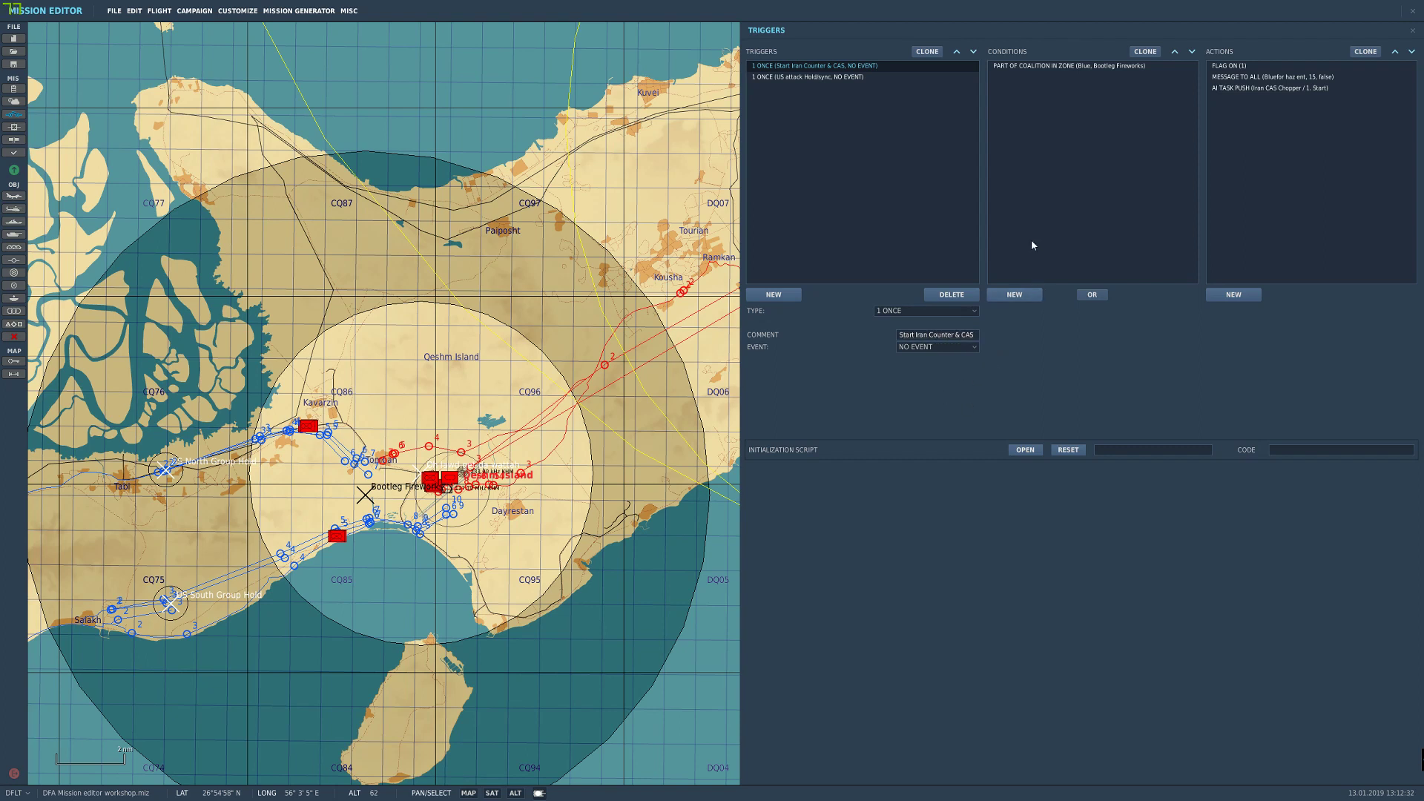
{"action": "left_click", "coordinate": [1047, 67]}
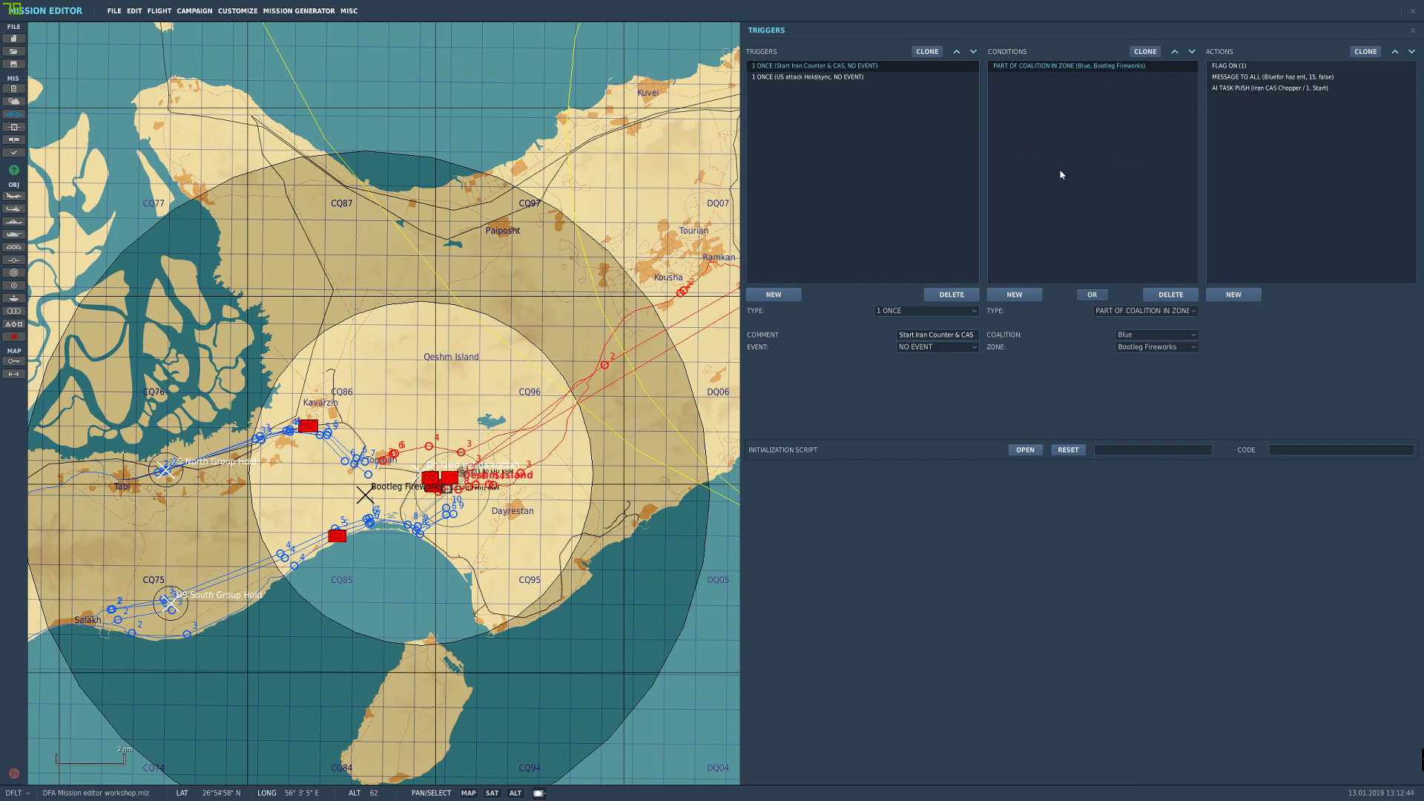
{"action": "left_click", "coordinate": [1060, 120]}
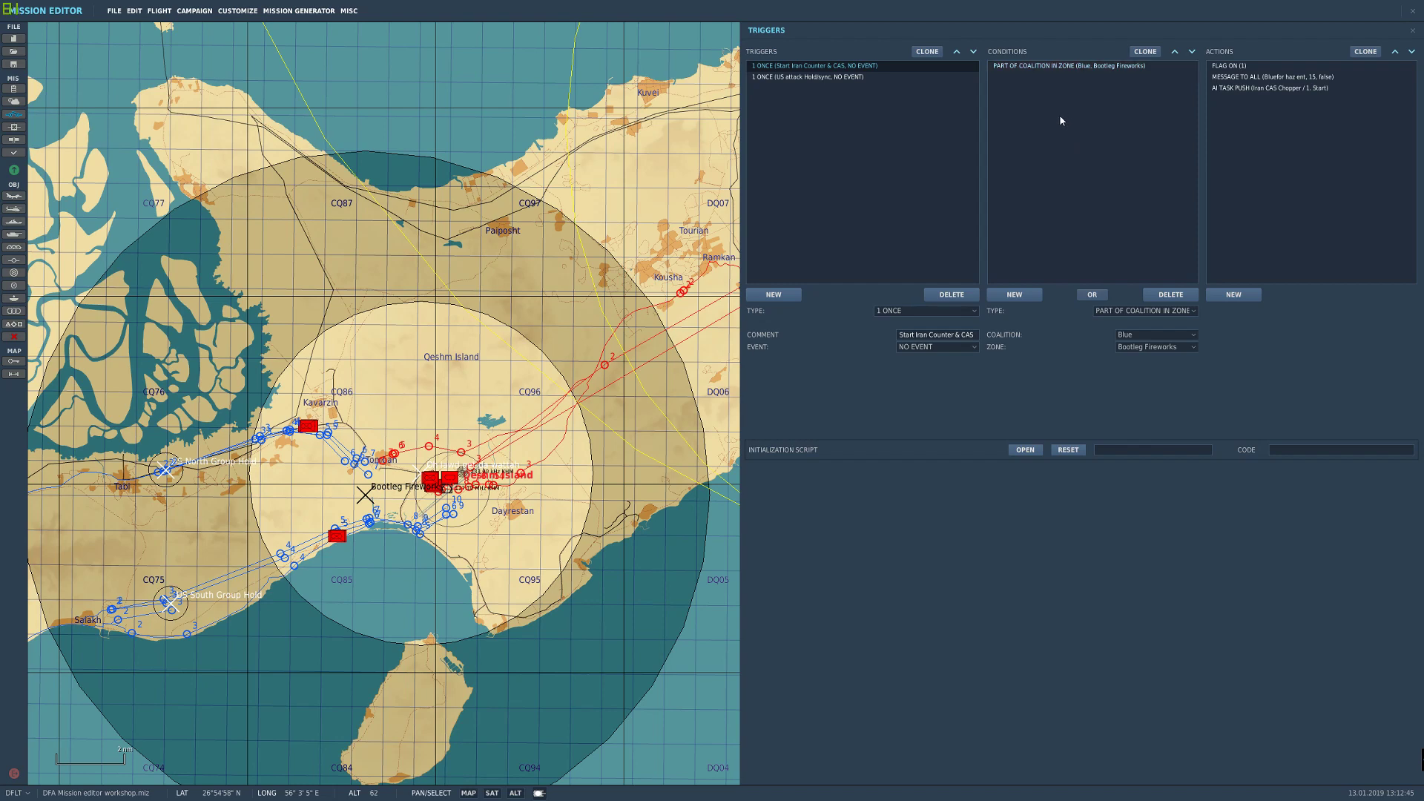
{"action": "left_click", "coordinate": [1036, 69]}
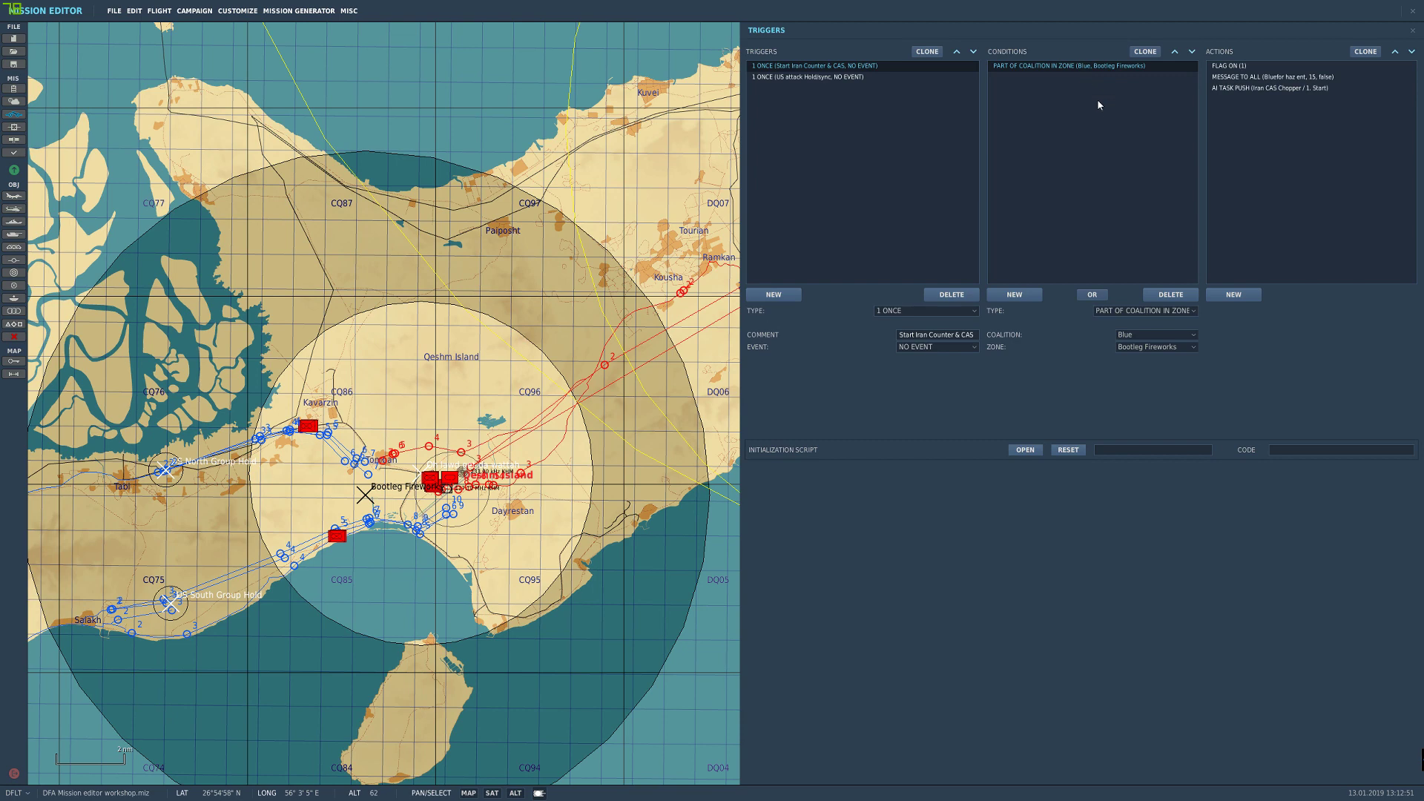
{"action": "left_click", "coordinate": [1145, 311]}
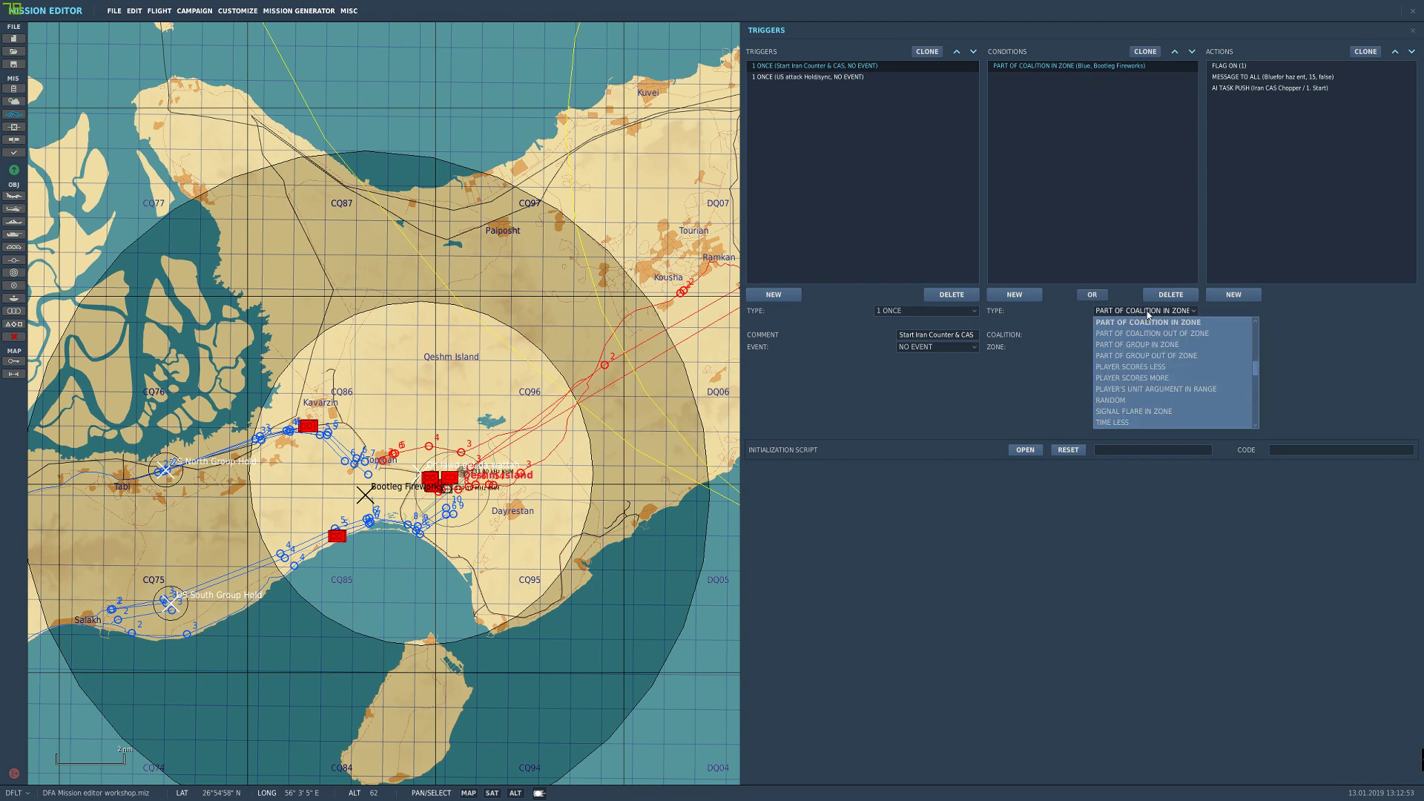
{"action": "left_click", "coordinate": [1147, 312]}
{"action": "left_click", "coordinate": [1141, 337]}
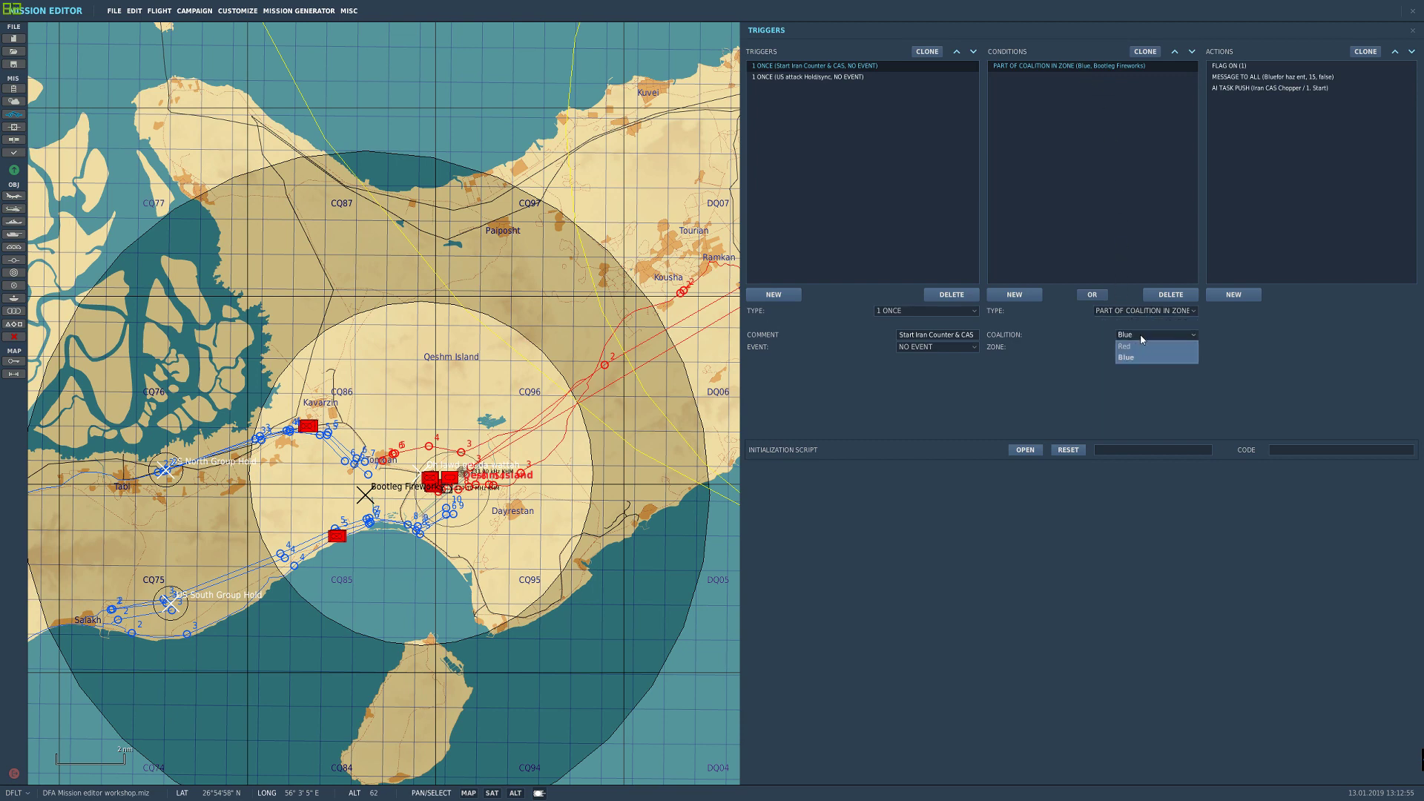
{"action": "left_click", "coordinate": [1141, 339]}
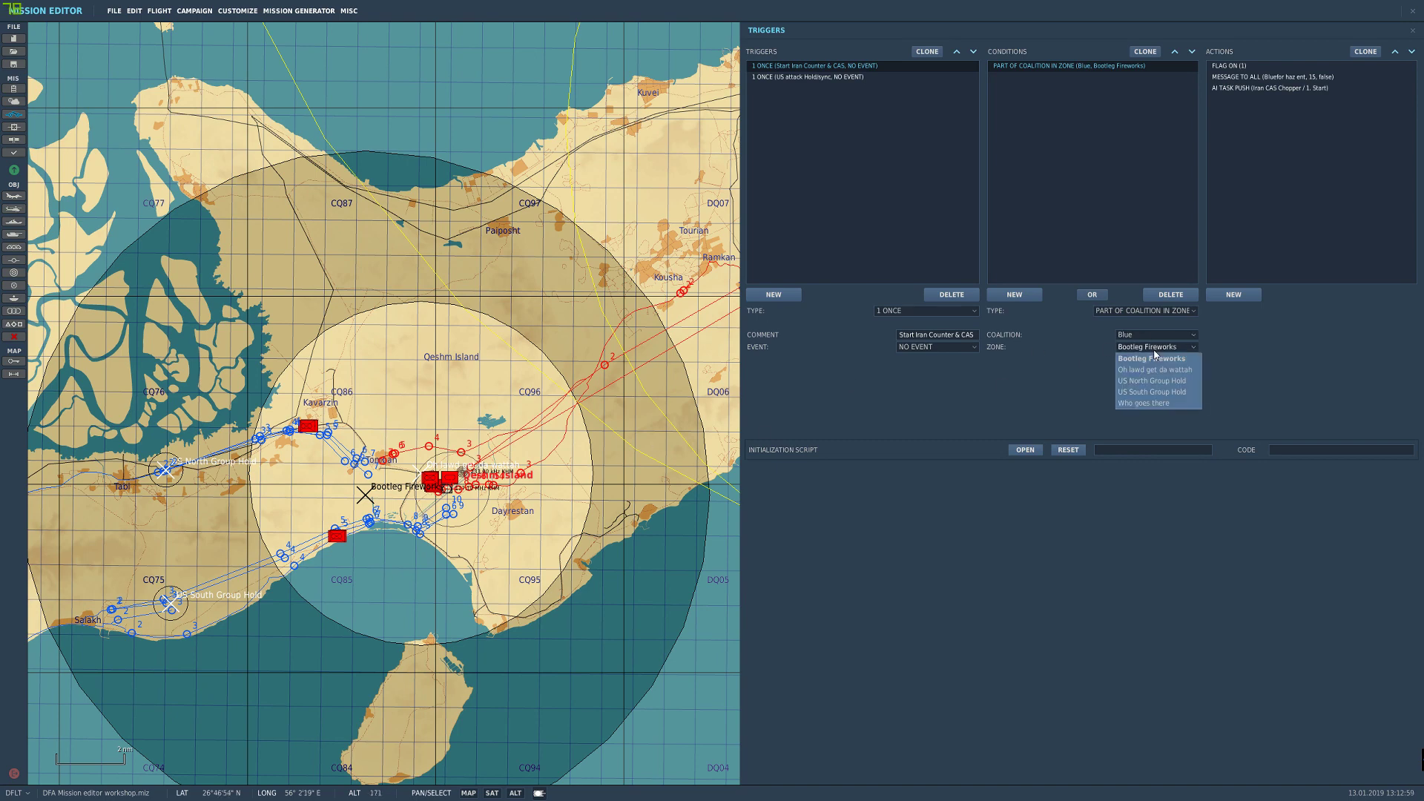
{"action": "left_click", "coordinate": [1152, 359]}
Step: Leave the triggers and open the Bootleg Fireworks trigger zone's properties from its marker on the map
{"action": "scroll", "coordinate": [384, 540], "scroll_direction": "up", "scroll_amount": 1}
{"action": "scroll", "coordinate": [385, 540], "scroll_direction": "up", "scroll_amount": 1}
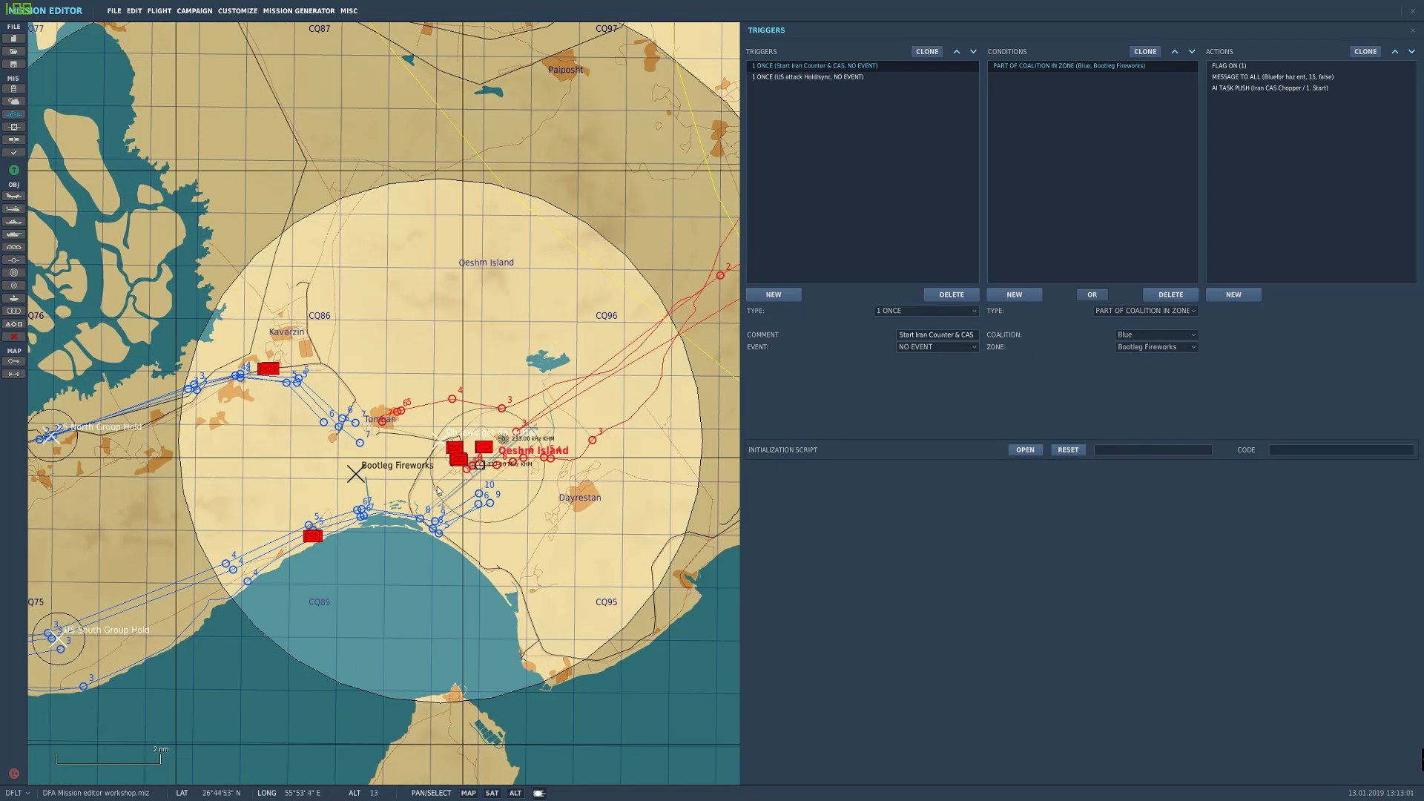
{"action": "scroll", "coordinate": [436, 487], "scroll_direction": "up", "scroll_amount": 2}
{"action": "left_click_drag", "start_coordinate": [343, 480], "coordinate": [474, 448]}
{"action": "left_click", "coordinate": [473, 445]}
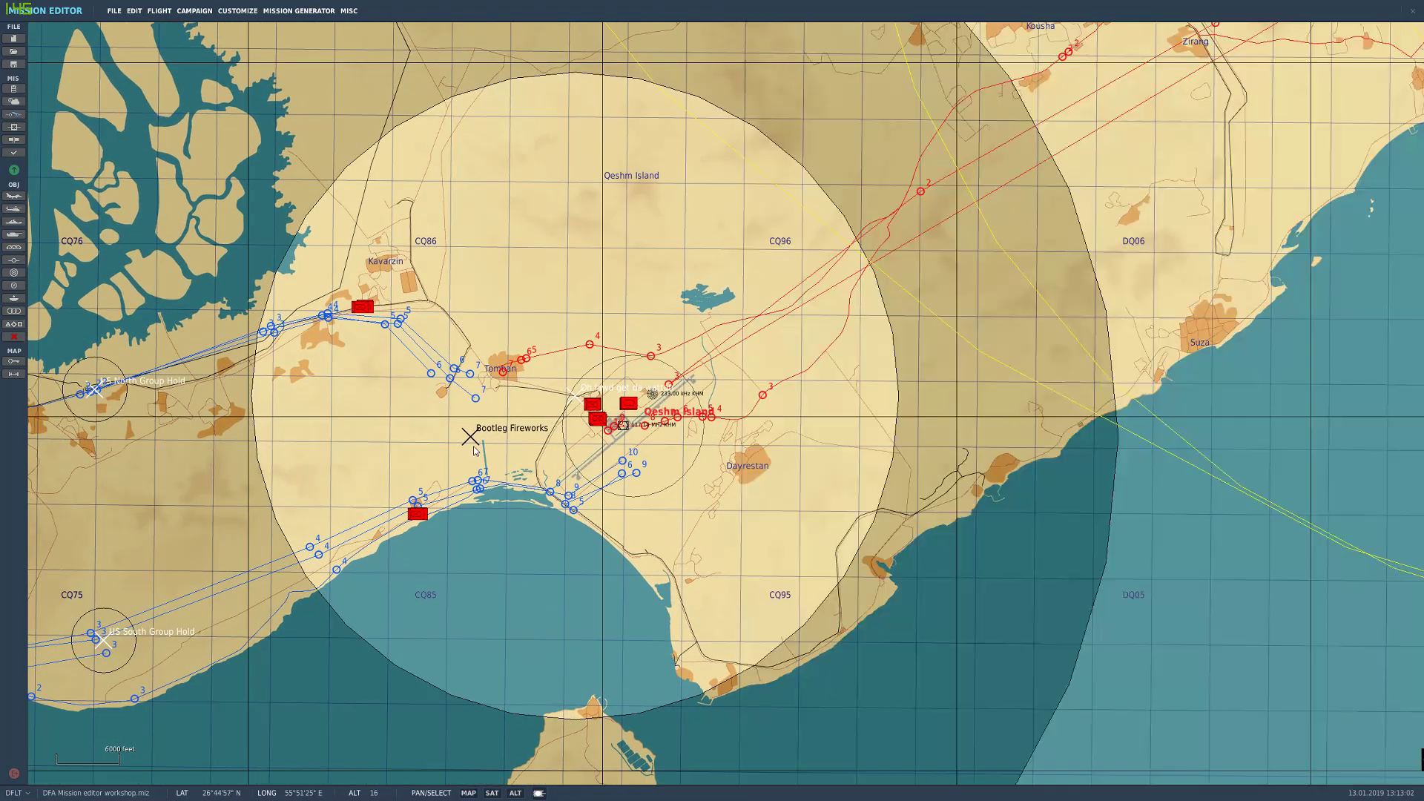
{"action": "scroll", "coordinate": [473, 444], "scroll_direction": "down", "scroll_amount": 3}
{"action": "left_click", "coordinate": [473, 444]}
{"action": "scroll", "coordinate": [473, 444], "scroll_direction": "down", "scroll_amount": 3}
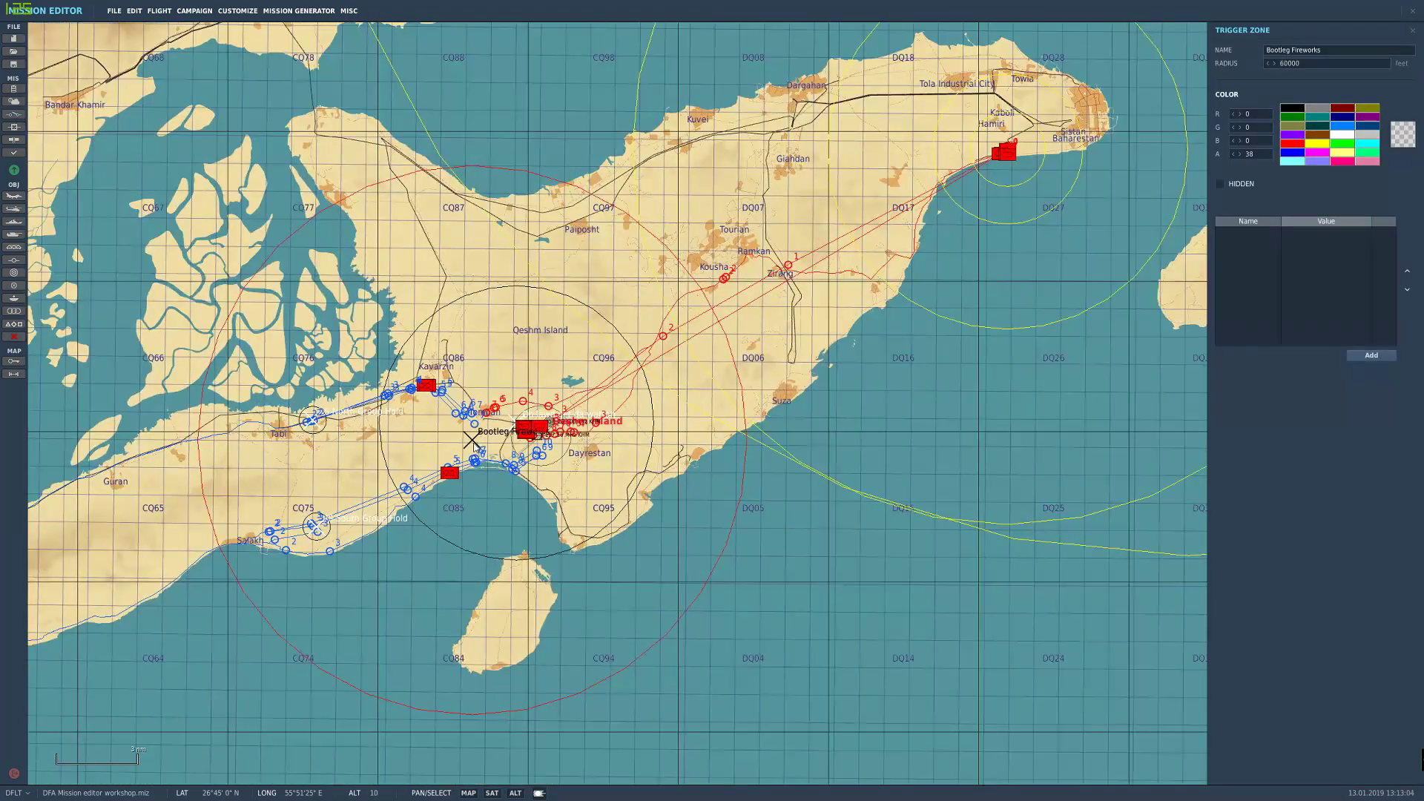
{"action": "left_click_drag", "start_coordinate": [467, 447], "coordinate": [574, 434]}
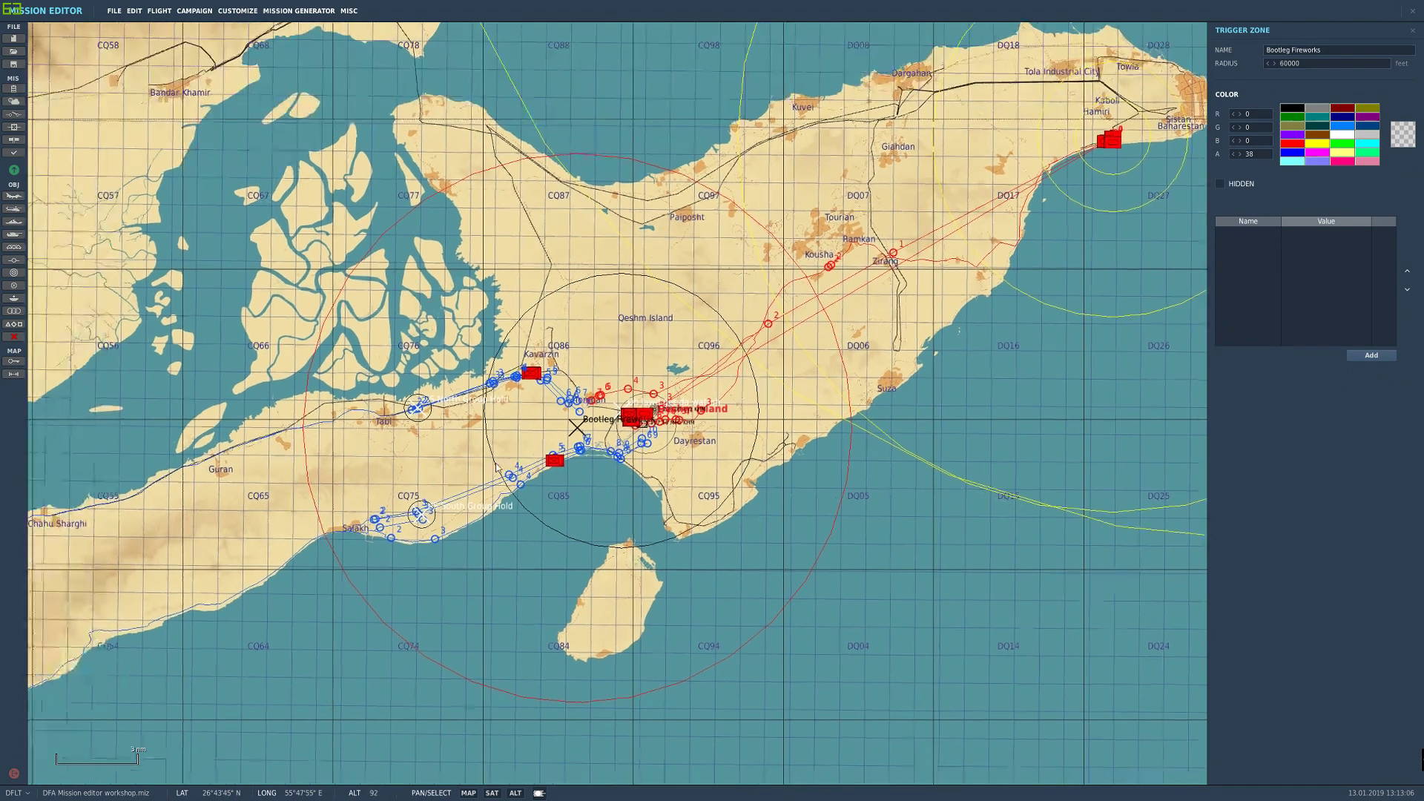
Step: Check the Bootleg Fireworks zone's radius, nudge the zone slightly northwest on the map and deselect it
{"action": "left_click", "coordinate": [578, 428]}
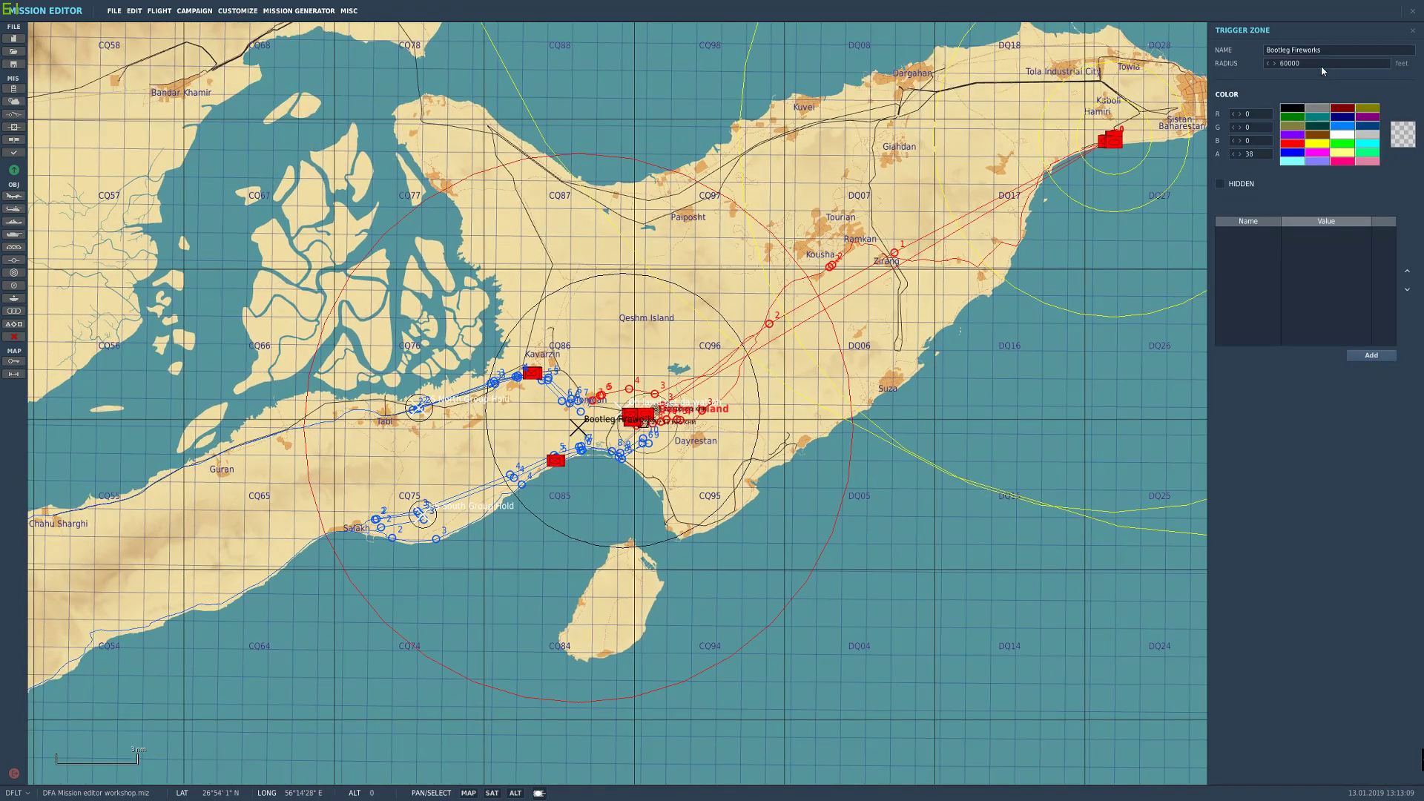
{"action": "left_click_drag", "start_coordinate": [1303, 64], "coordinate": [1277, 65]}
{"action": "left_click", "coordinate": [1288, 65]}
{"action": "mouse_move", "coordinate": [582, 433]}
{"action": "left_mouse_down"}
{"action": "mouse_move", "coordinate": [565, 433]}
{"action": "mouse_move", "coordinate": [579, 432]}
{"action": "left_mouse_up"}
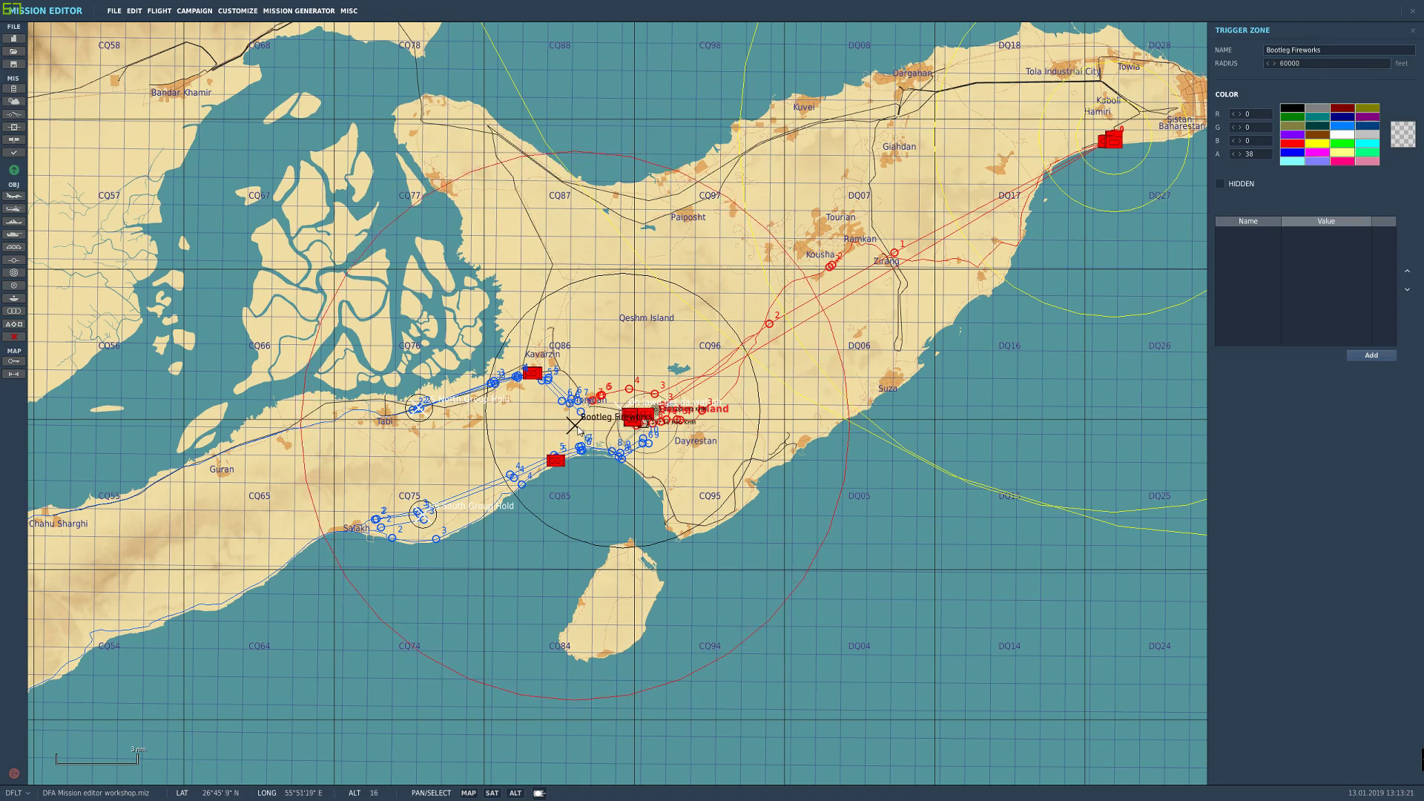
{"action": "scroll", "coordinate": [578, 430], "scroll_direction": "up", "scroll_amount": 1}
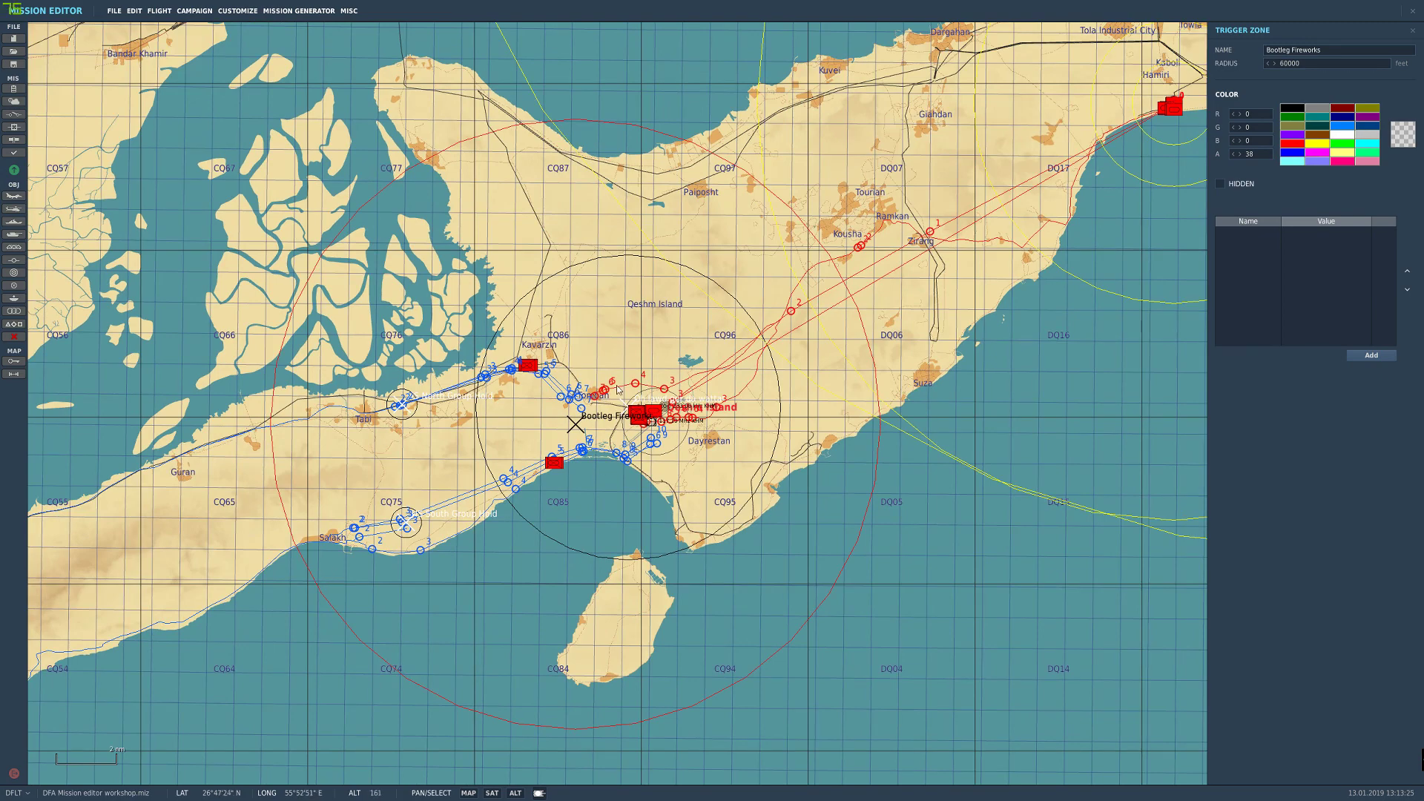
{"action": "scroll", "coordinate": [601, 496], "scroll_direction": "down", "scroll_amount": 1}
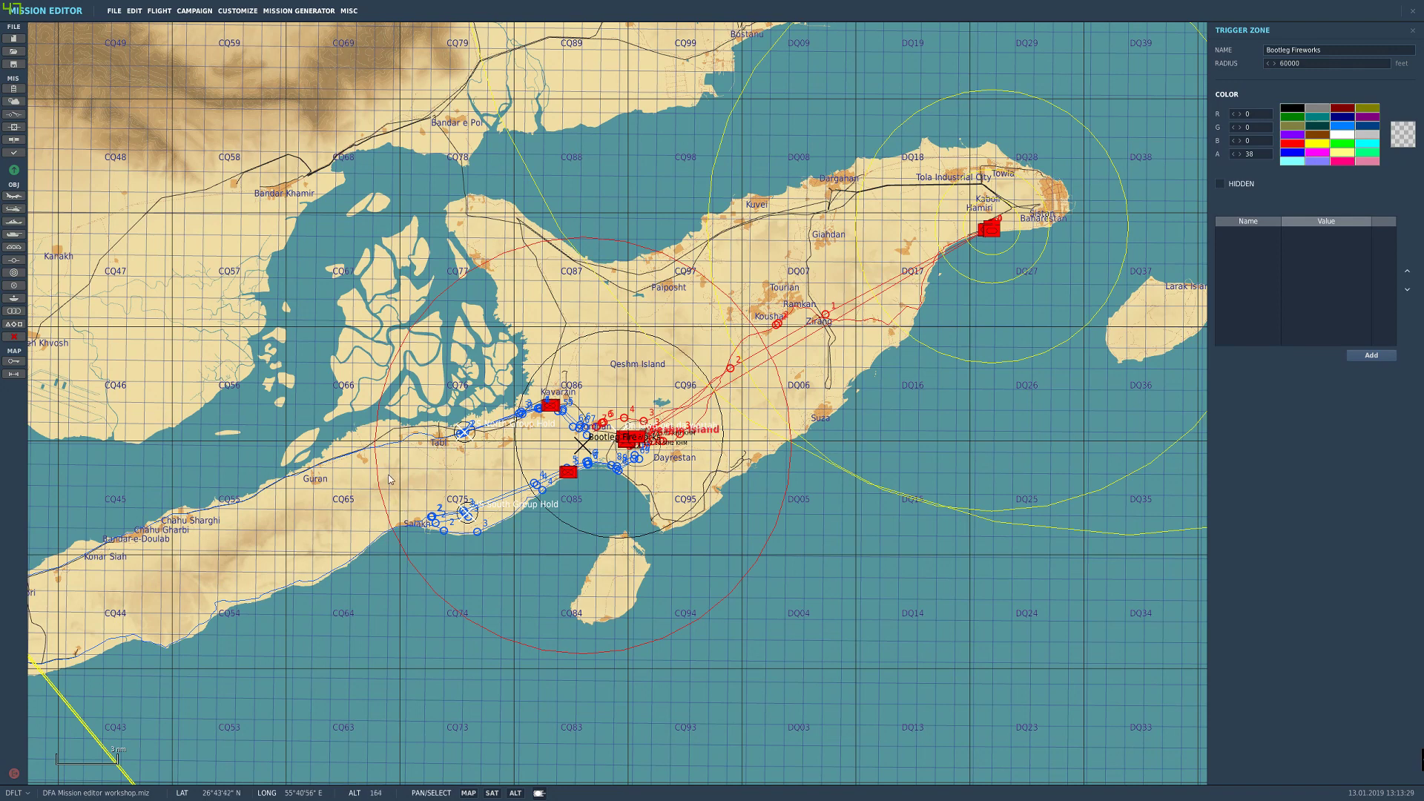
{"action": "left_click", "coordinate": [608, 524]}
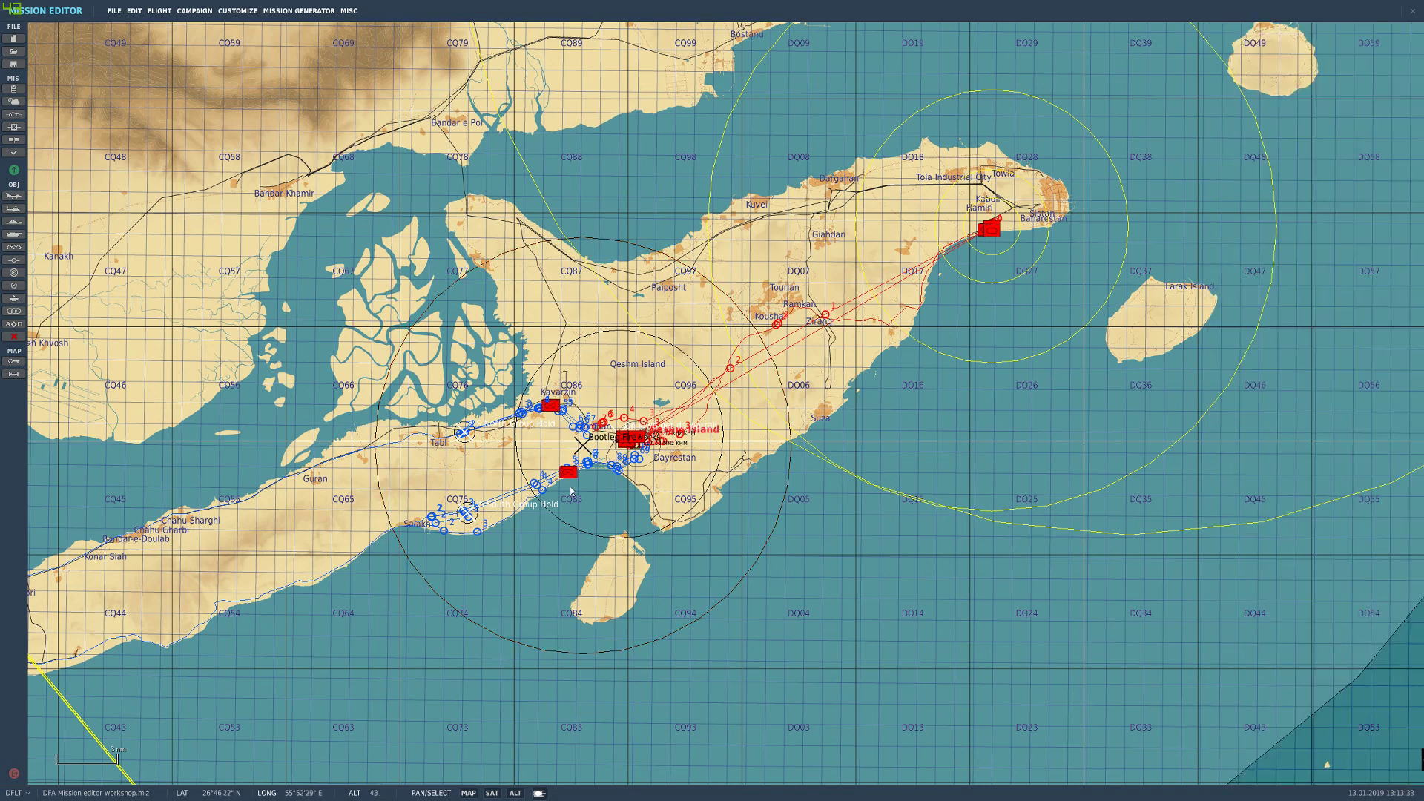
Step: Reopen the mission triggers and select the "Start Iran Counter & CAS" trigger and its coalition-in-zone condition, comparing it with the map
{"action": "left_click", "coordinate": [13, 114]}
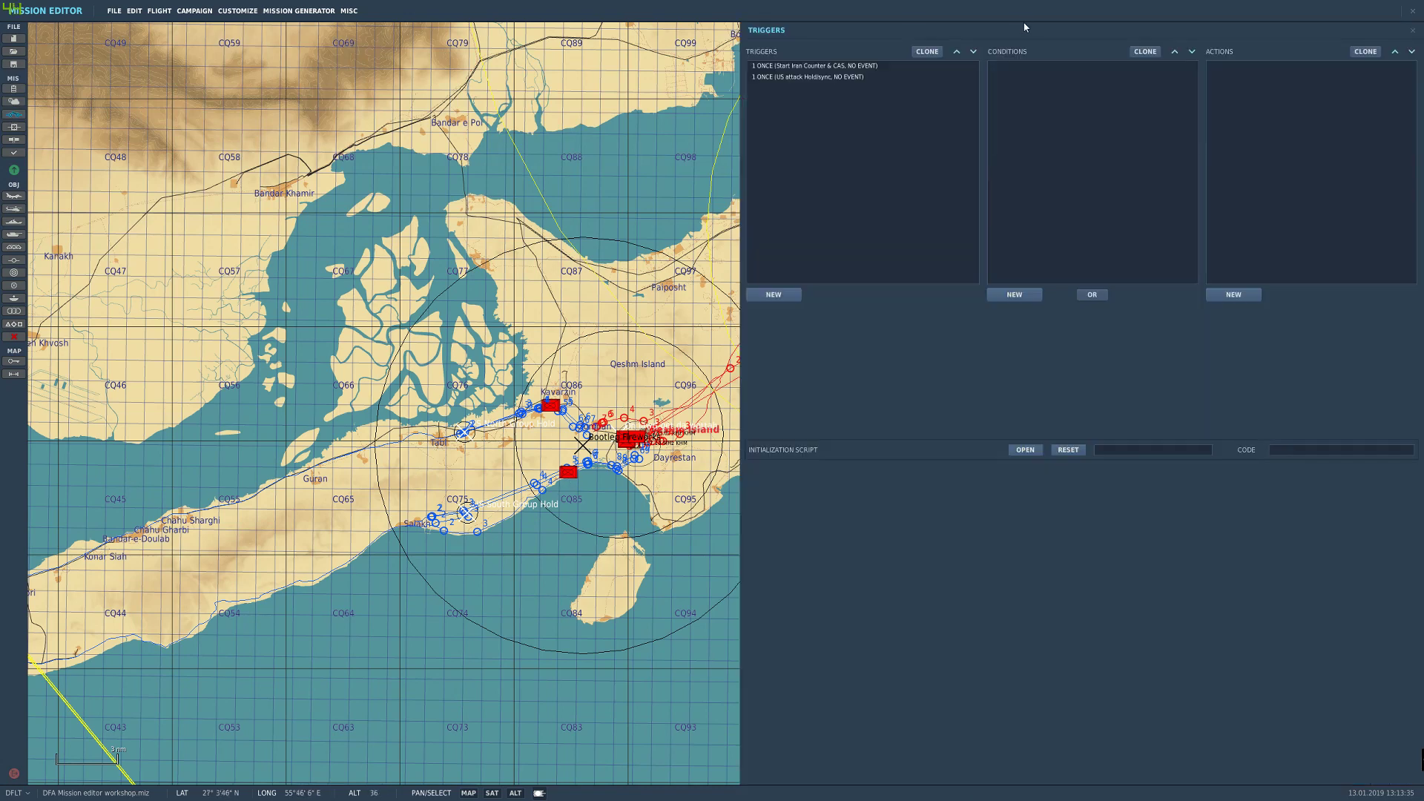
{"action": "left_click", "coordinate": [815, 65]}
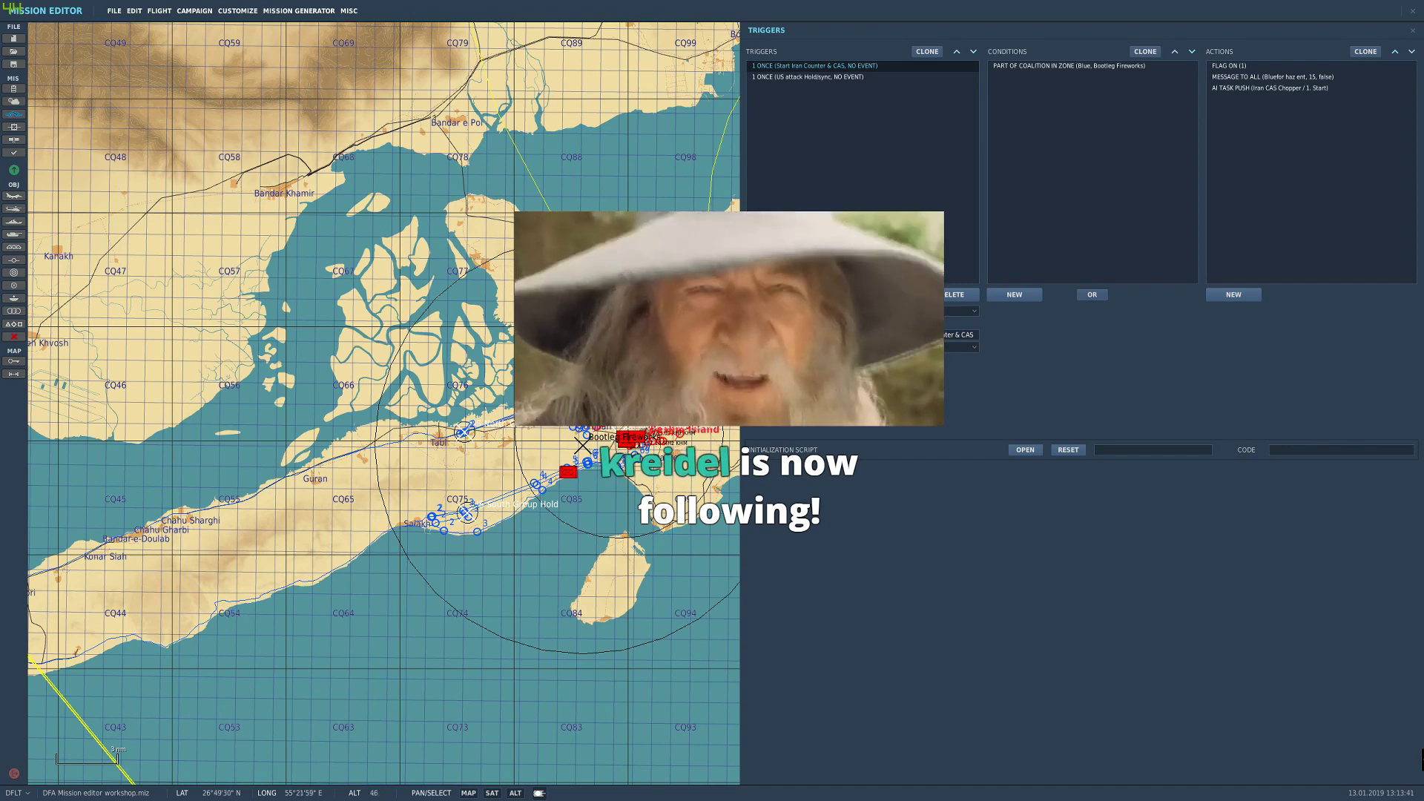
{"action": "left_click", "coordinate": [821, 190]}
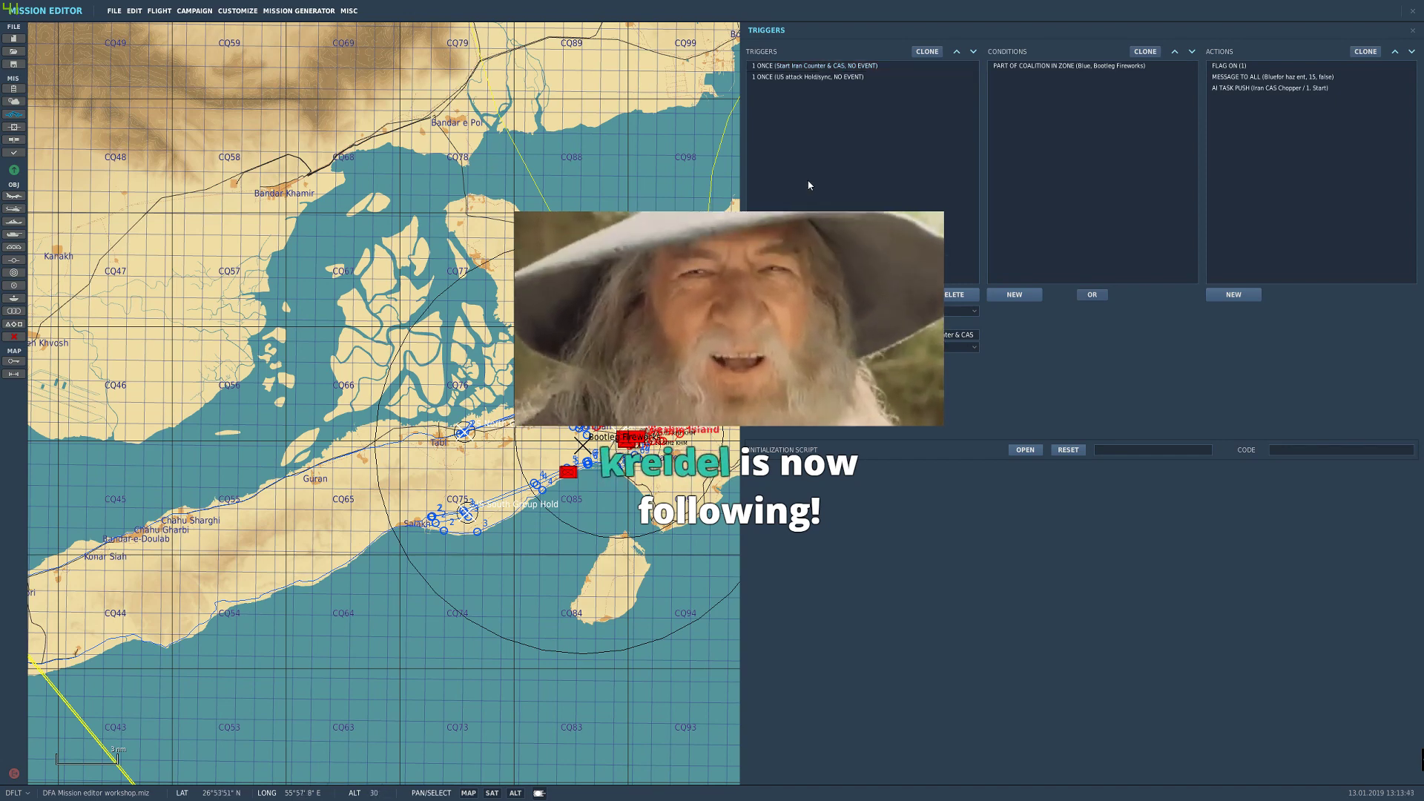
{"action": "left_click", "coordinate": [832, 67]}
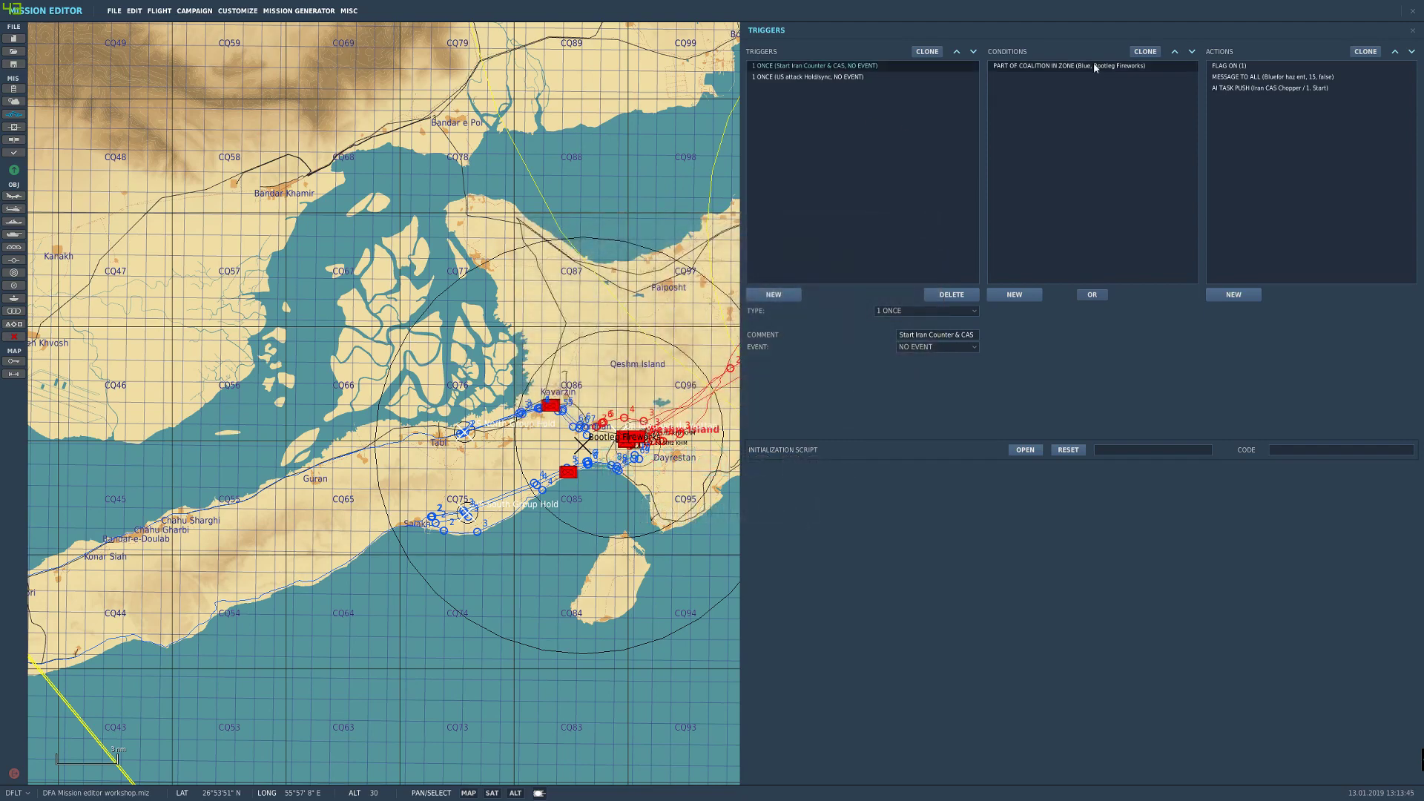
{"action": "left_click", "coordinate": [1093, 65]}
{"action": "left_click_drag", "start_coordinate": [643, 312], "coordinate": [546, 354]}
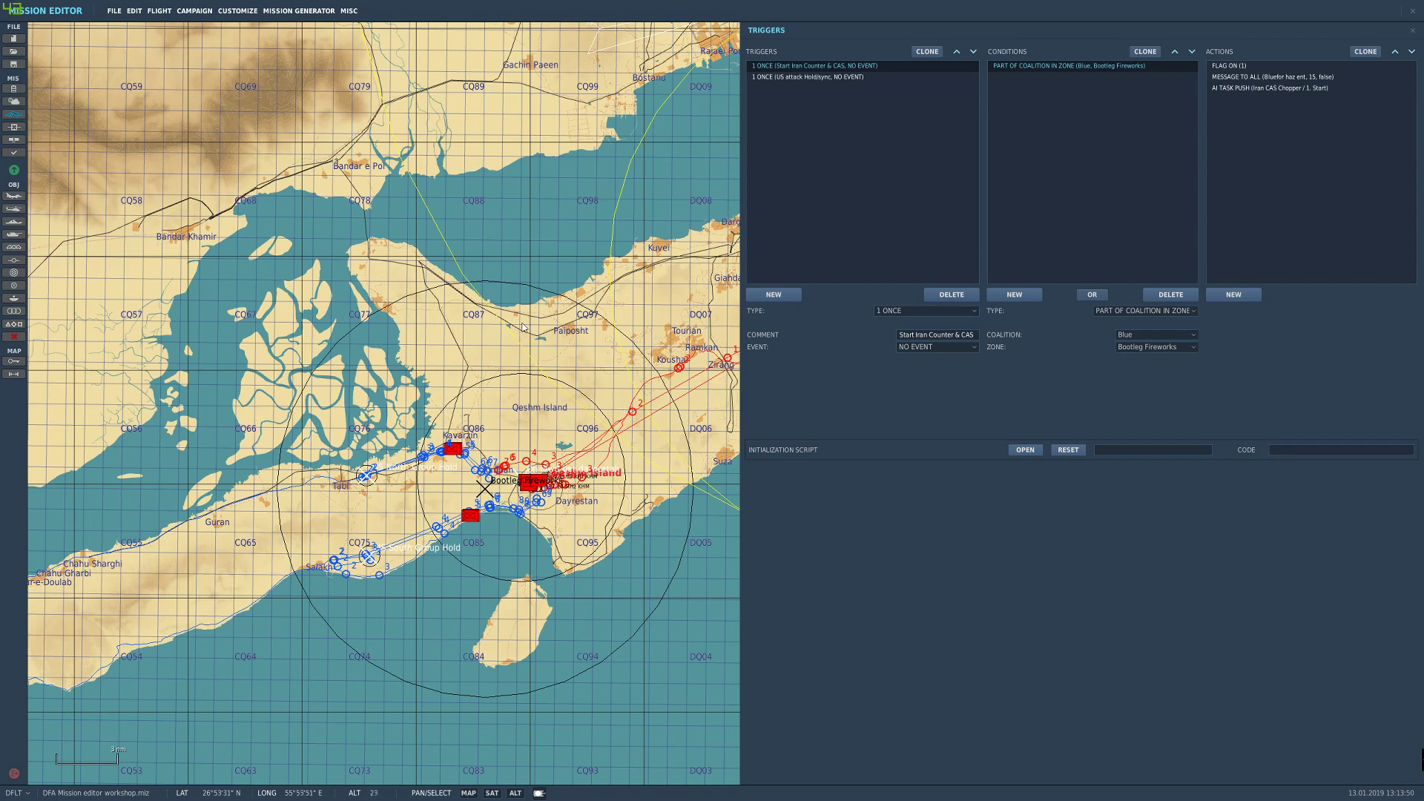
{"action": "left_click_drag", "start_coordinate": [523, 327], "coordinate": [586, 296]}
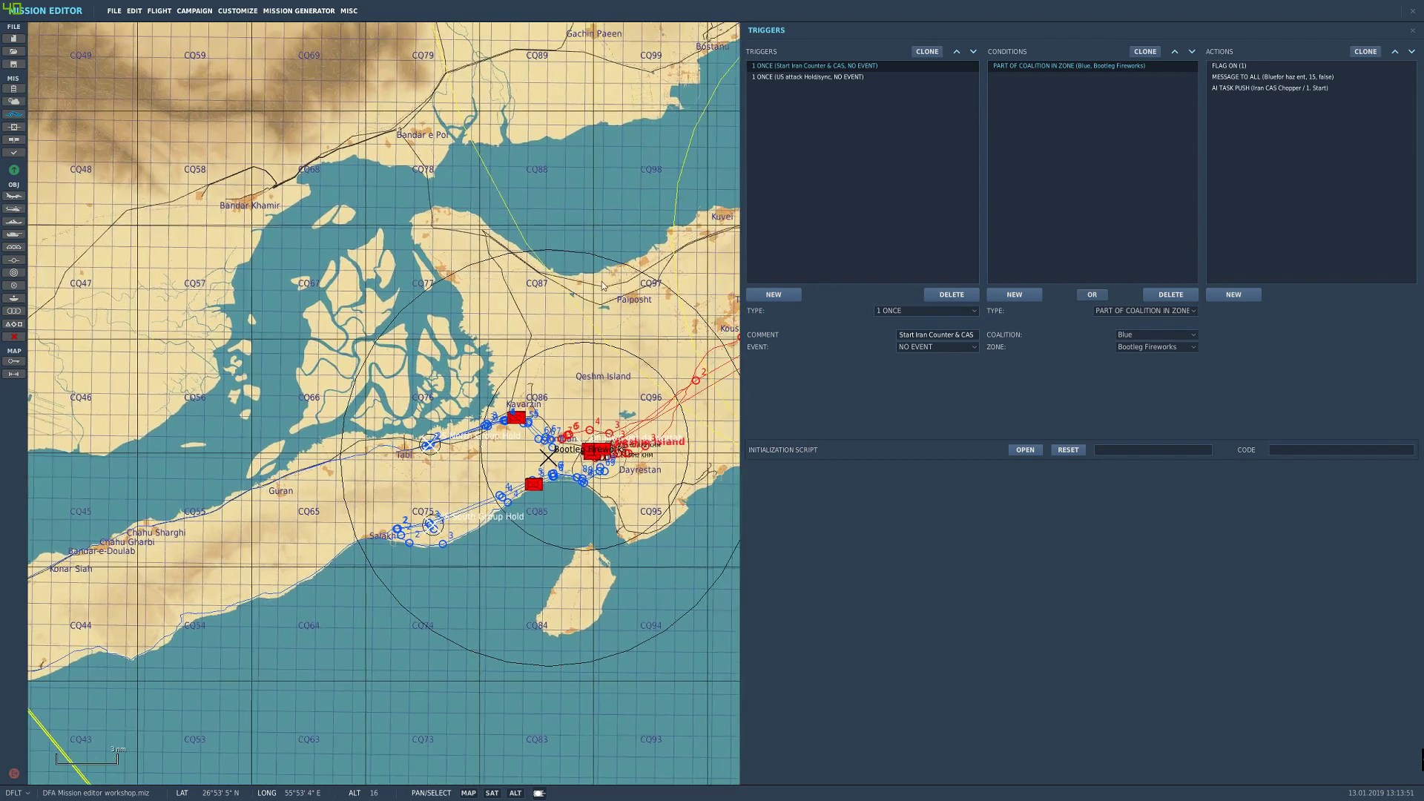
Step: Examine the trigger's FLAG ON and MESSAGE TO ALL actions alongside the red routes on Qeshm Island
{"action": "left_click", "coordinate": [1228, 66]}
{"action": "left_click_drag", "start_coordinate": [577, 339], "coordinate": [481, 348]}
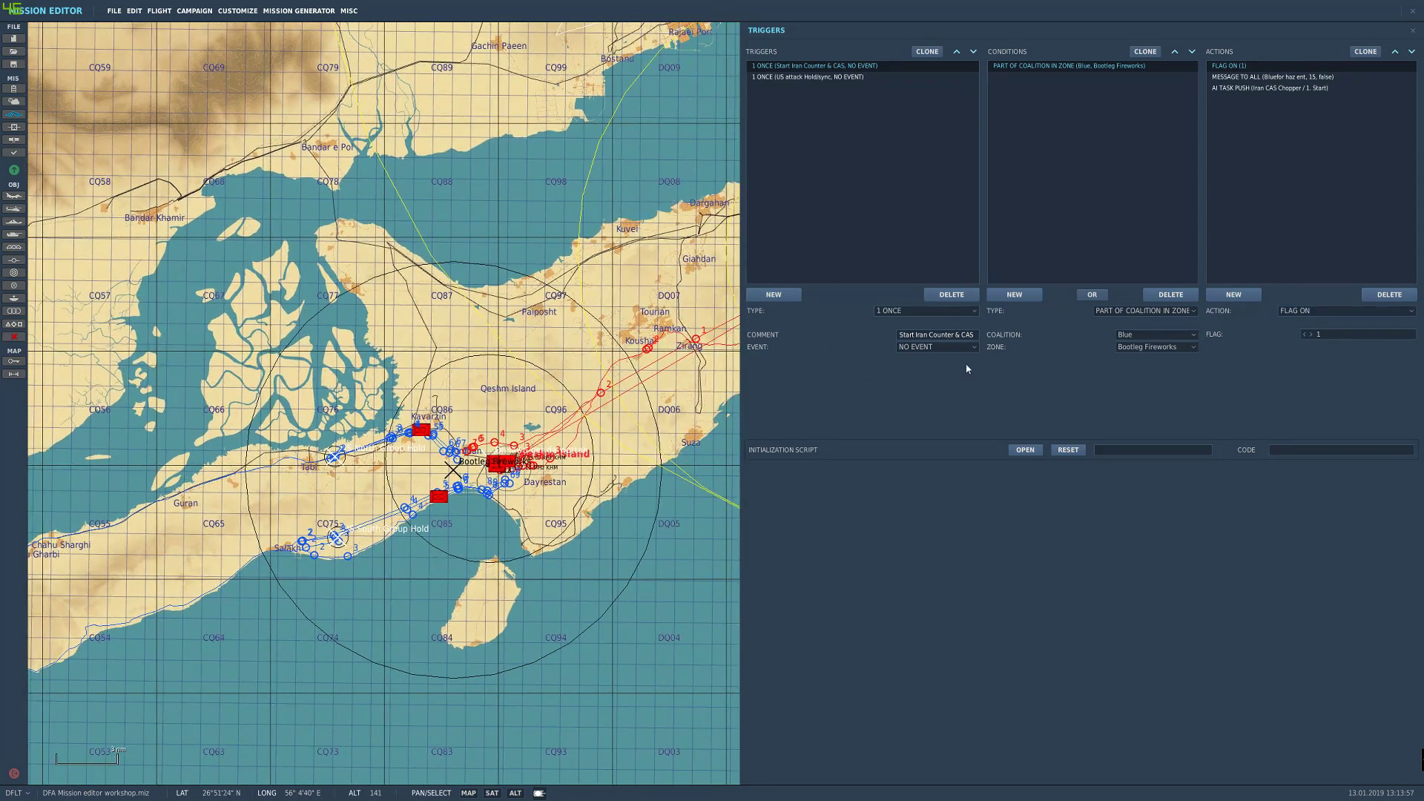
{"action": "left_click", "coordinate": [1278, 81]}
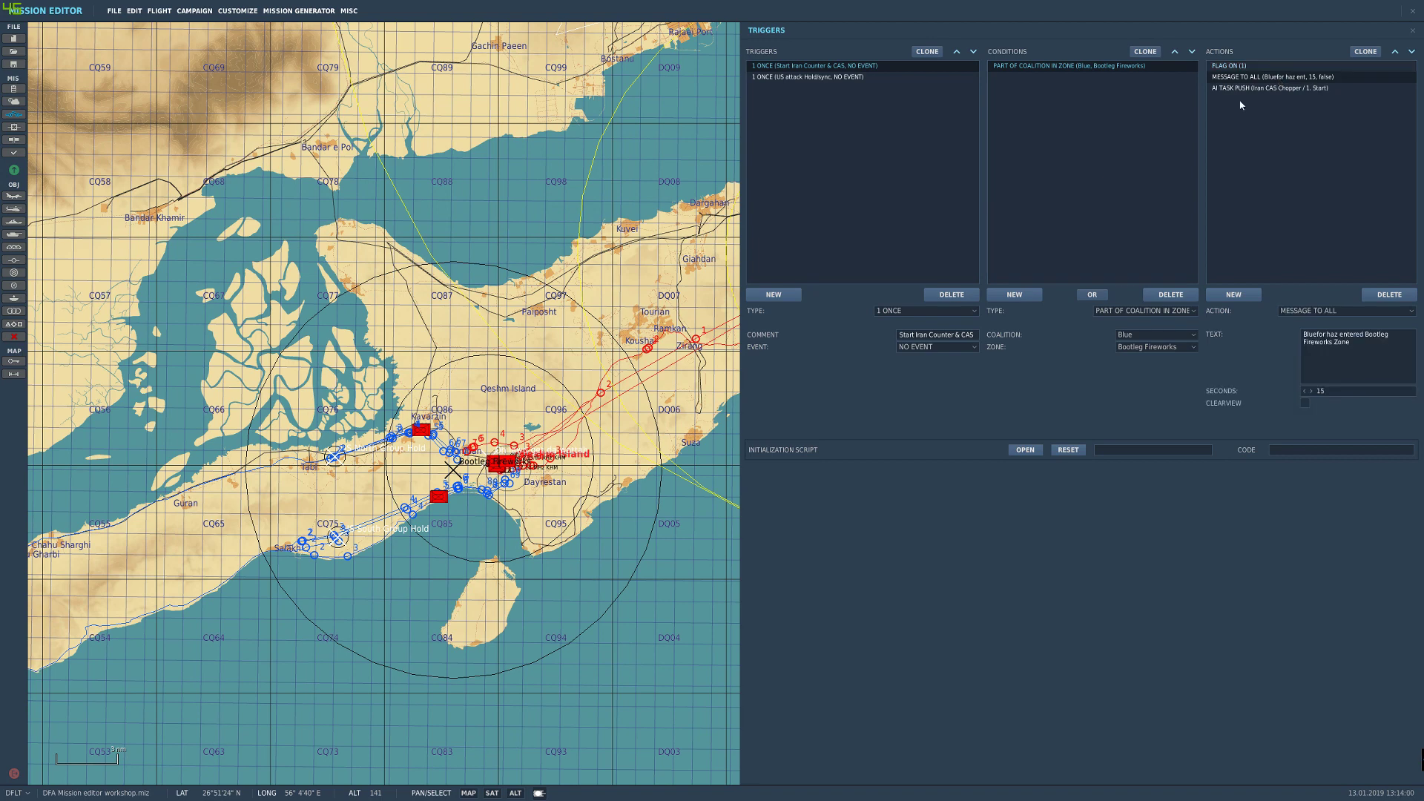
{"action": "left_click_drag", "start_coordinate": [689, 500], "coordinate": [531, 441]}
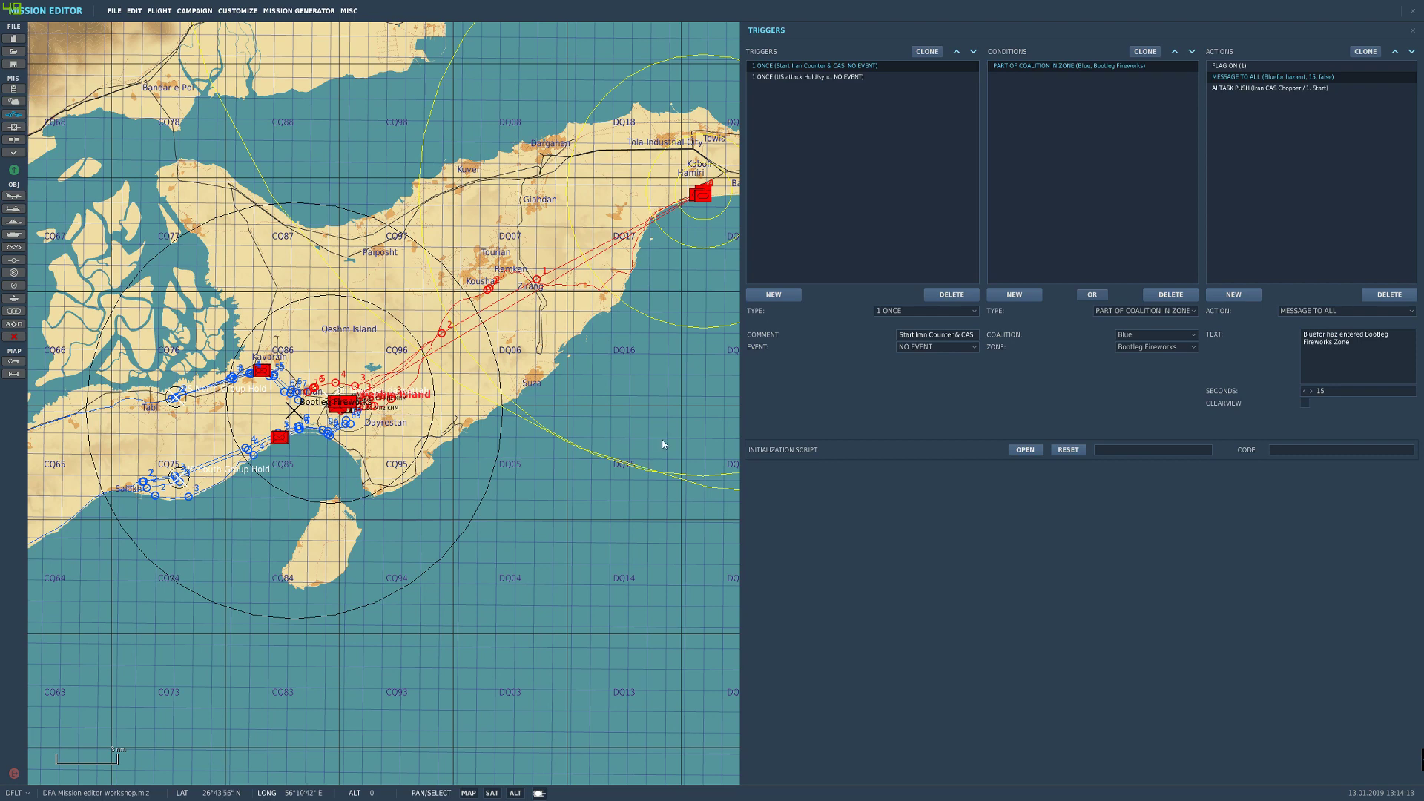
Step: Inspect the AI TASK PUSH action and its available AI actions, and return to the trigger's FLAG ON action
{"action": "left_click", "coordinate": [1347, 343]}
{"action": "left_click", "coordinate": [1253, 88]}
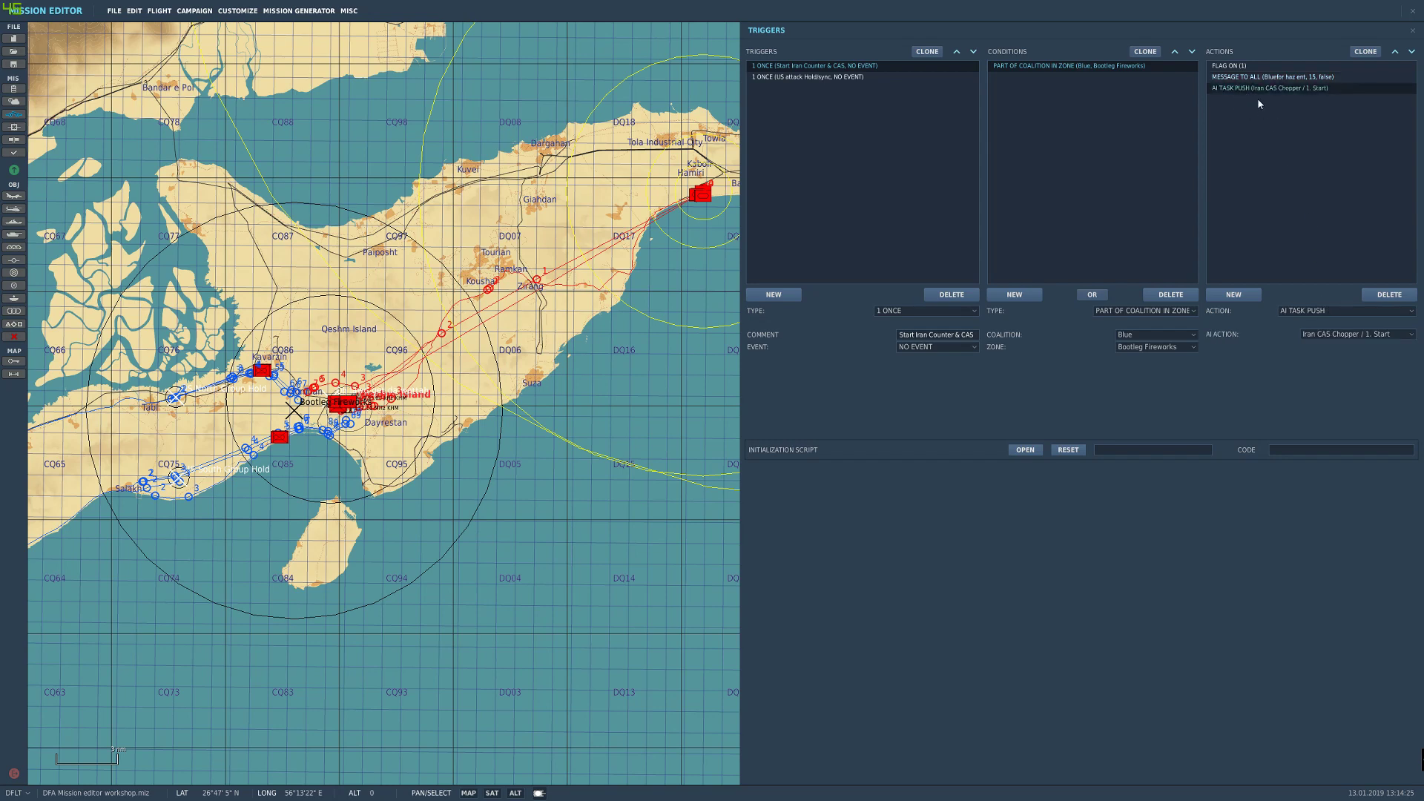
{"action": "left_click", "coordinate": [1346, 334]}
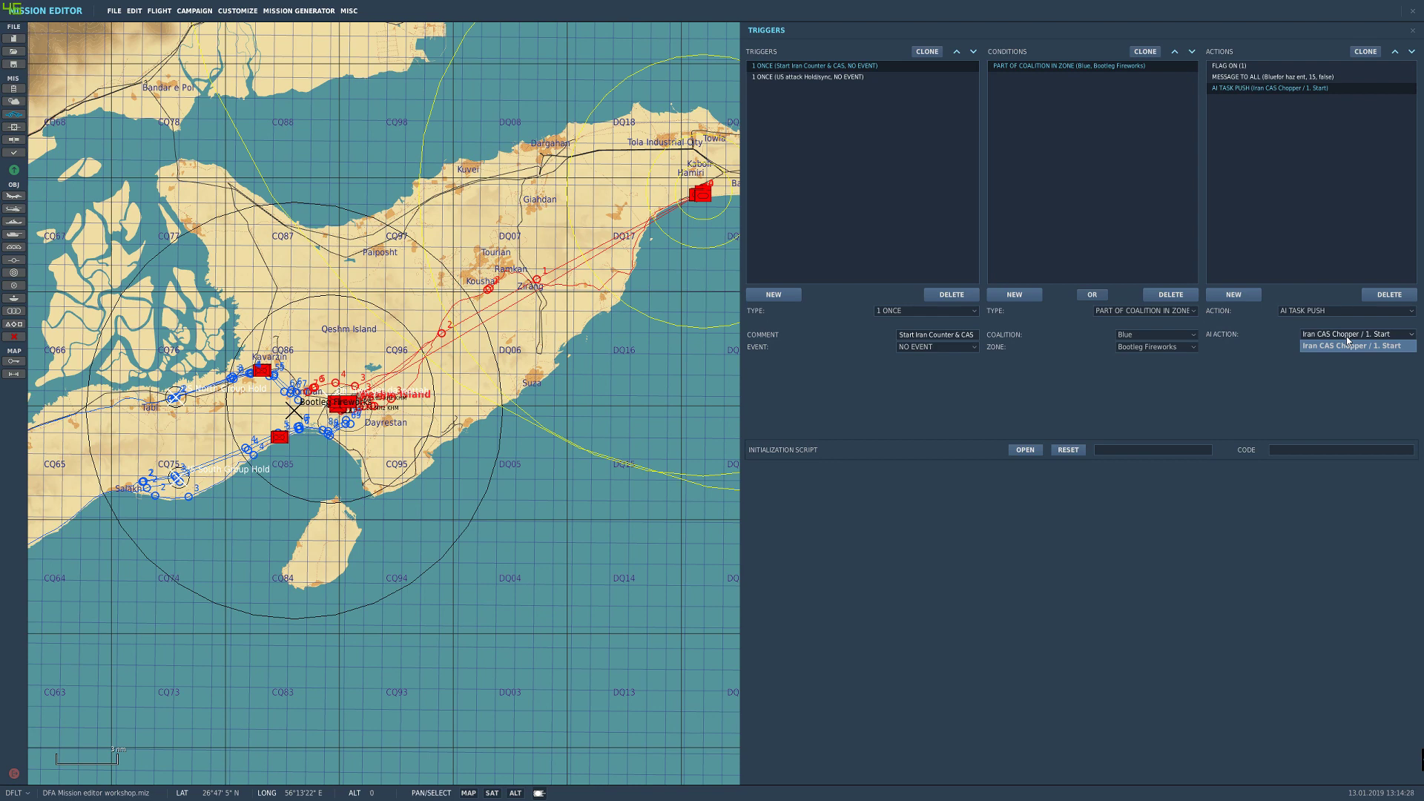
{"action": "left_click", "coordinate": [1228, 97]}
{"action": "left_click", "coordinate": [1221, 67]}
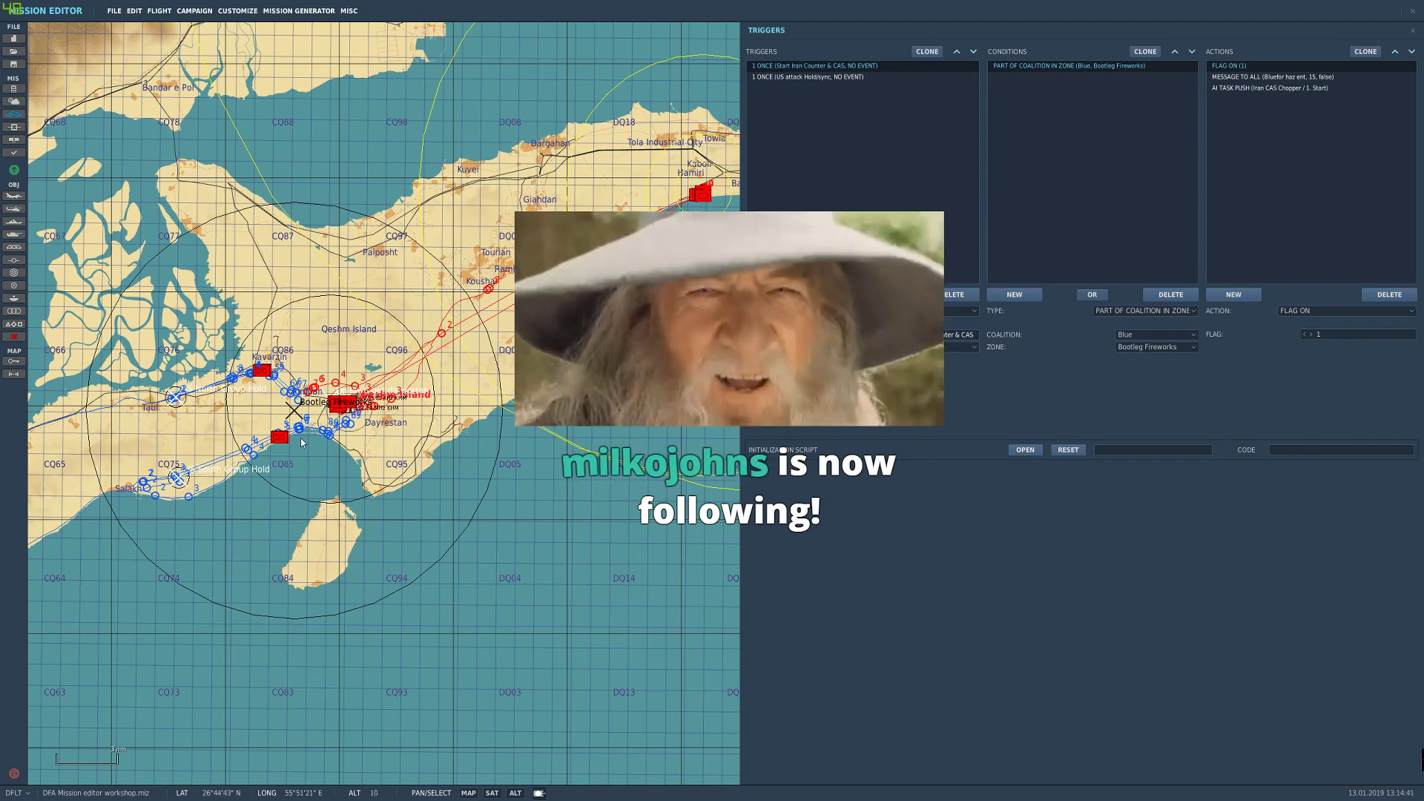
Step: Check the FLAG ON action's type and flag number, and leave the triggers to view the full map
{"action": "left_click", "coordinate": [1105, 220]}
{"action": "left_click", "coordinate": [1305, 150]}
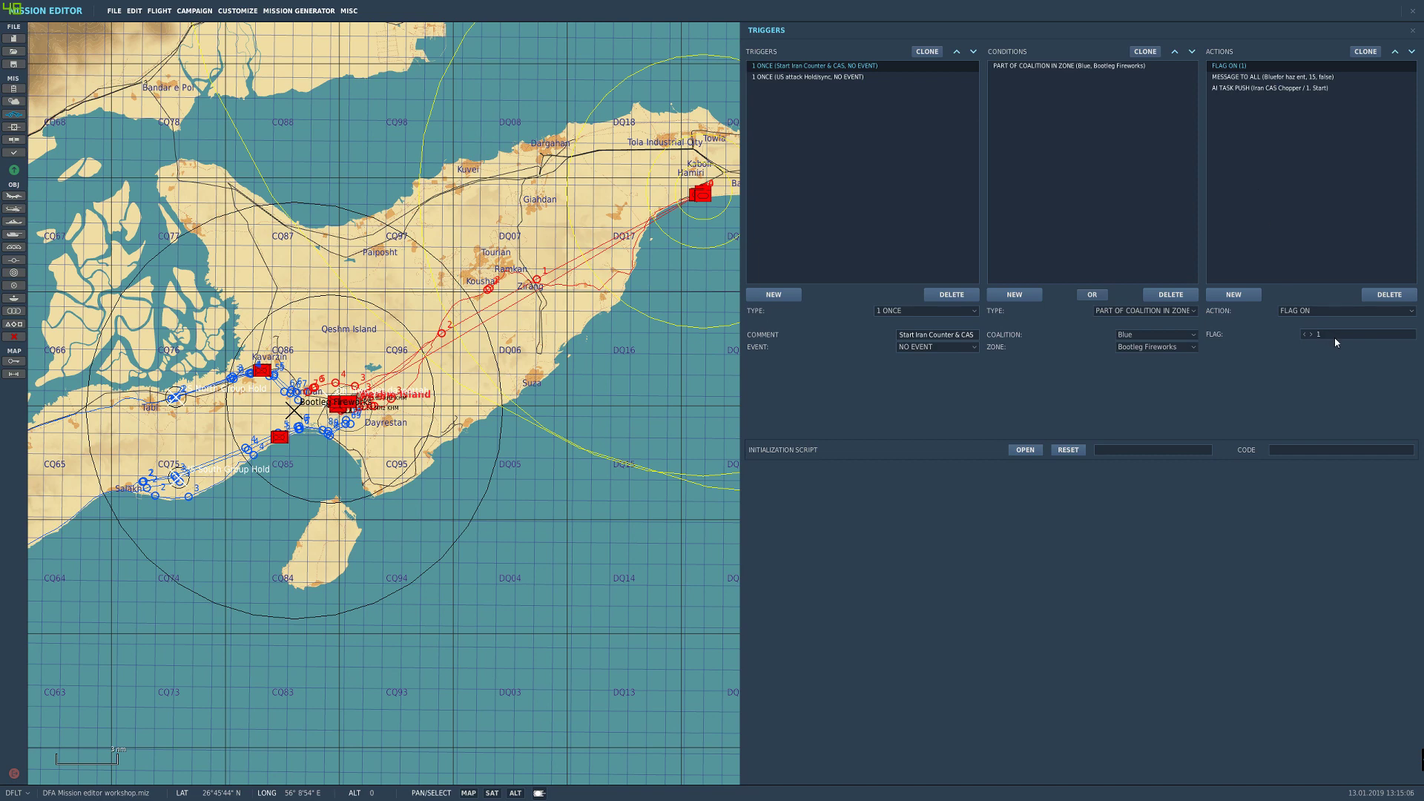
{"action": "left_click", "coordinate": [1306, 315]}
{"action": "left_click", "coordinate": [1308, 308]}
{"action": "left_click_drag", "start_coordinate": [525, 349], "coordinate": [600, 404]}
{"action": "left_click", "coordinate": [588, 402]}
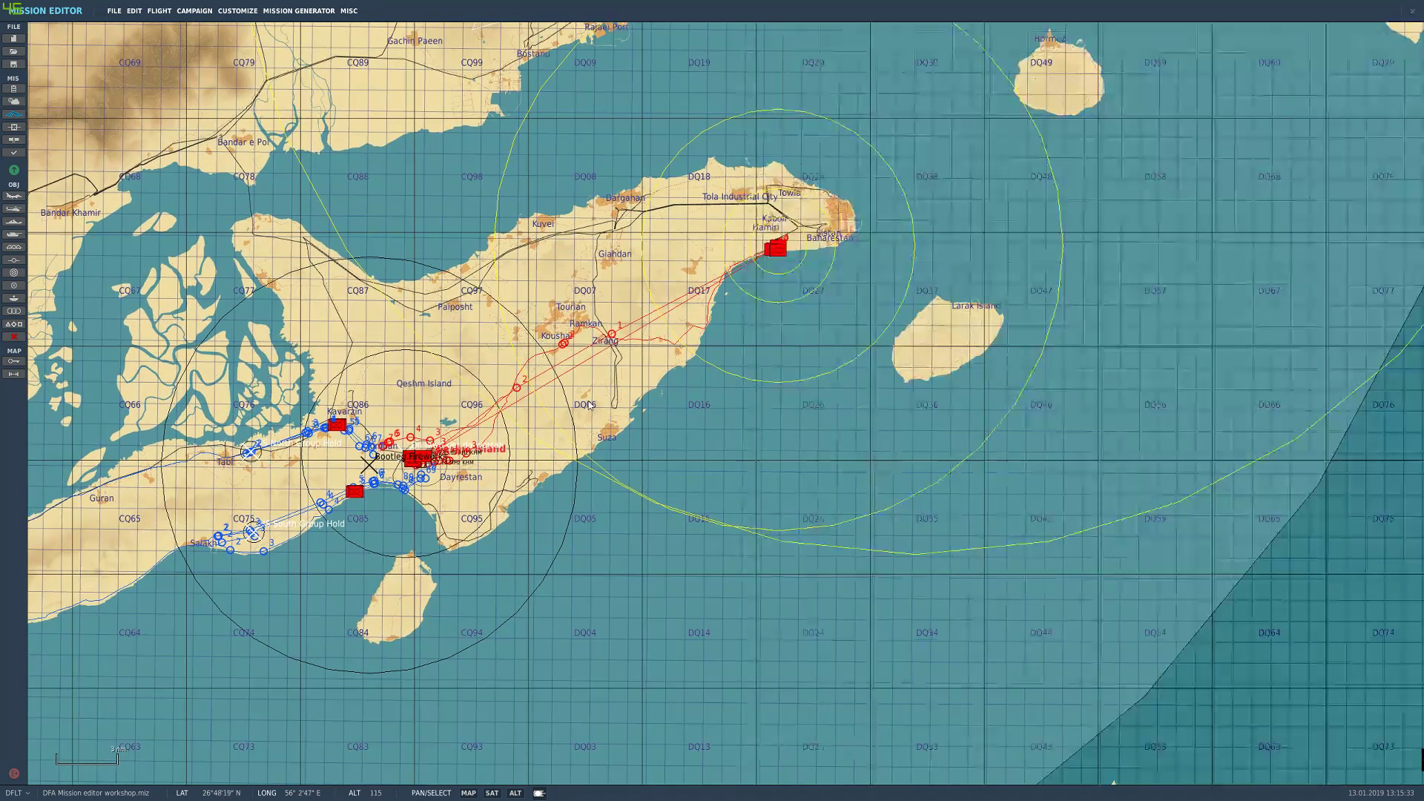
Step: Select waypoint 2 of the Iran BMP Counter vehicle group near Kousha on Qeshm Island
{"action": "scroll", "coordinate": [554, 385], "scroll_direction": "up", "scroll_amount": 3}
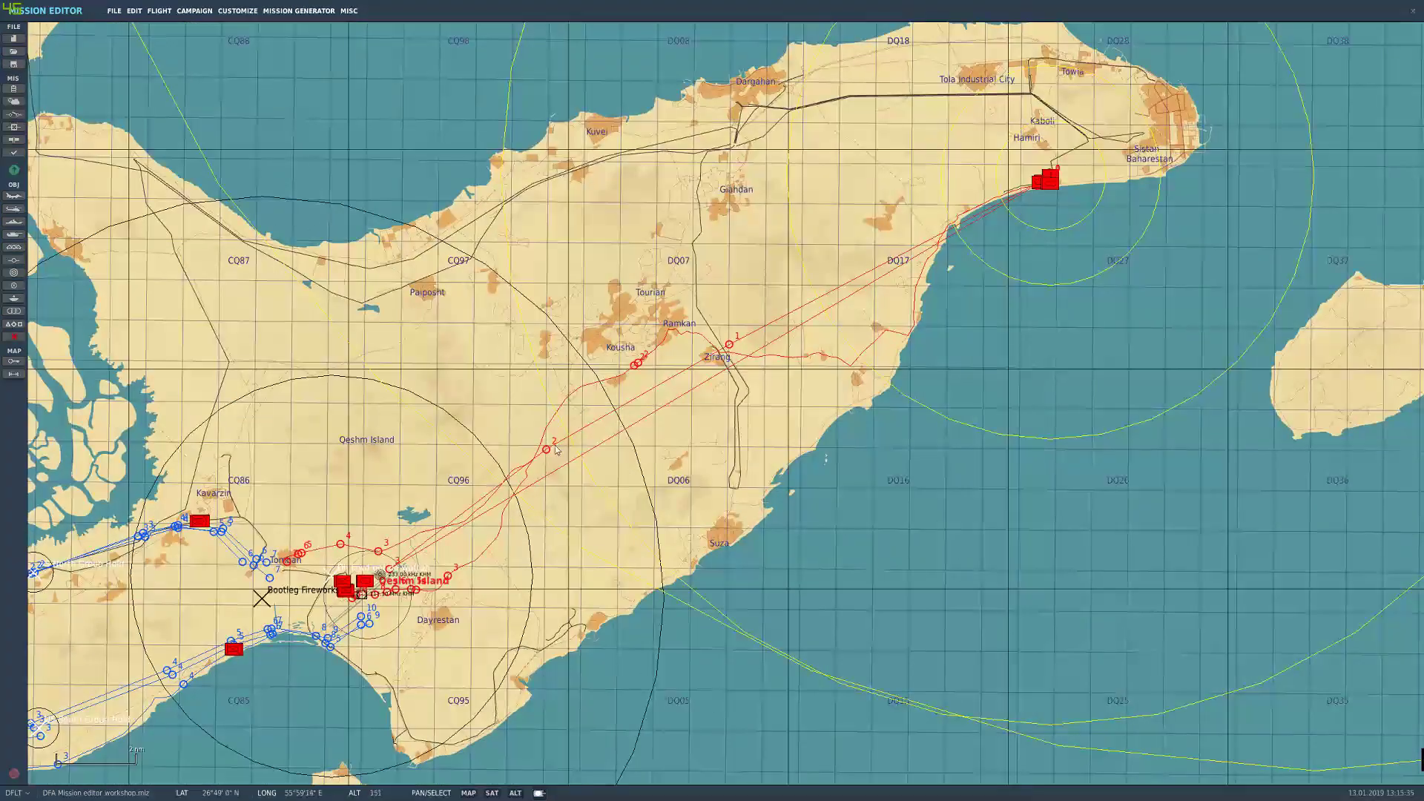
{"action": "scroll", "coordinate": [644, 355], "scroll_direction": "up", "scroll_amount": 3}
{"action": "scroll", "coordinate": [638, 370], "scroll_direction": "down", "scroll_amount": 2}
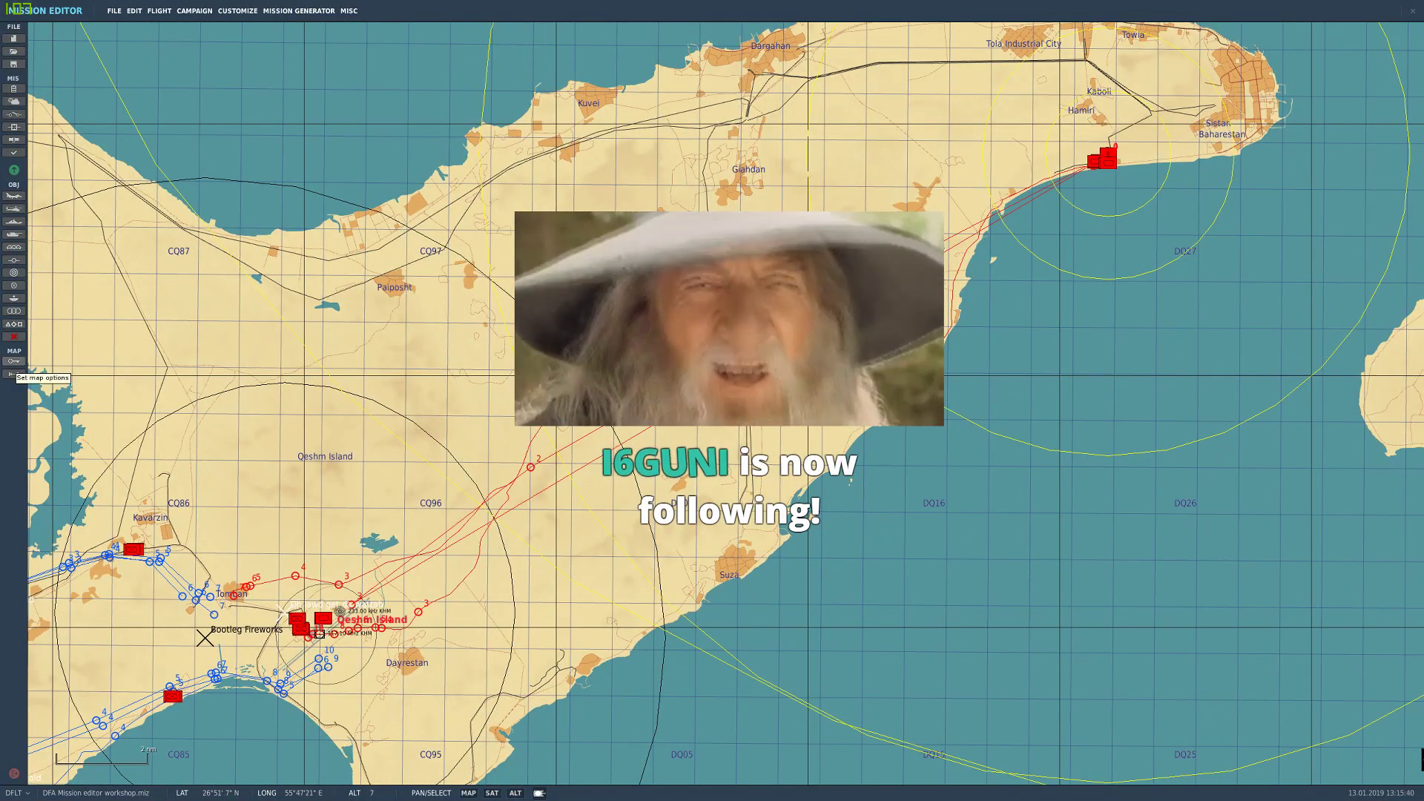
{"action": "left_click_drag", "start_coordinate": [616, 414], "coordinate": [614, 405]}
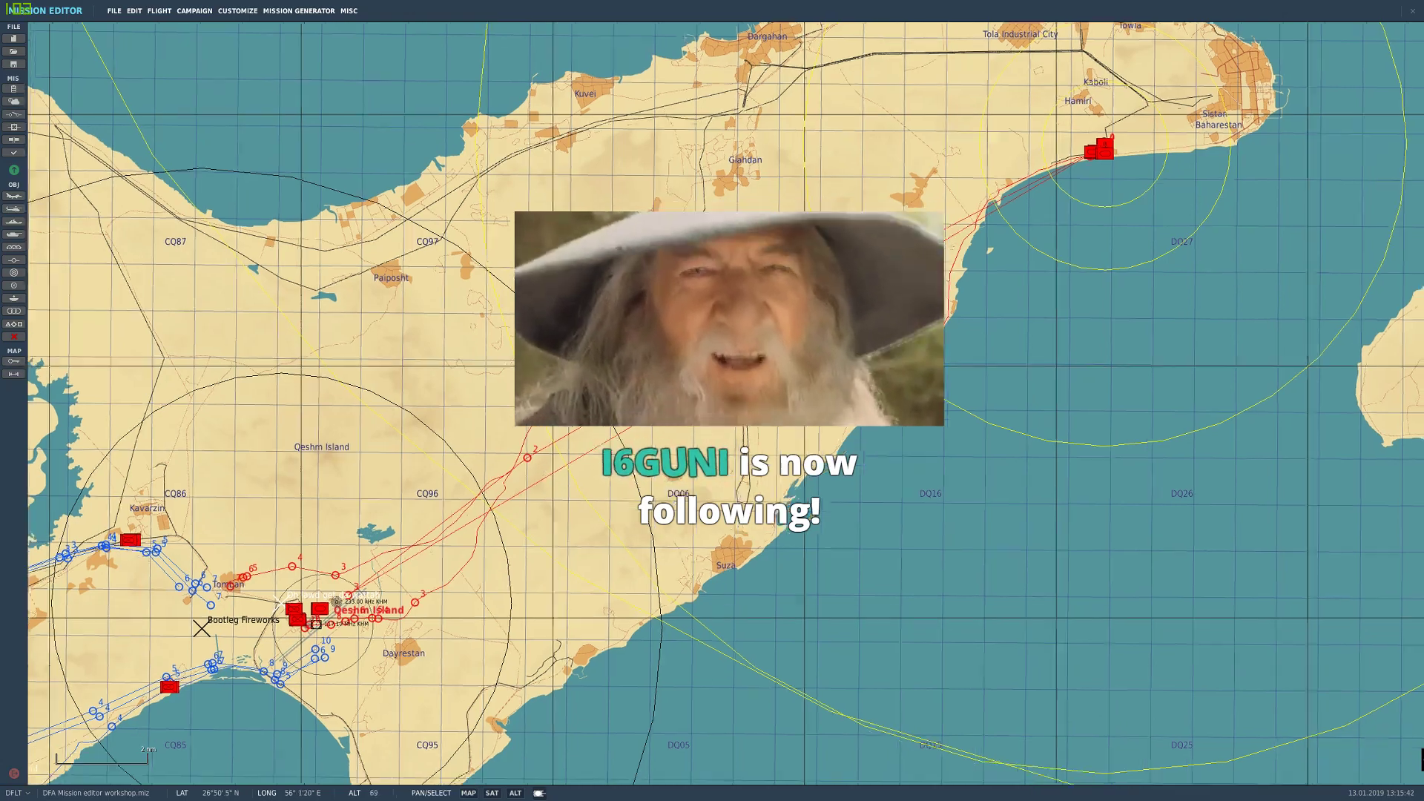
{"action": "scroll", "coordinate": [668, 411], "scroll_direction": "down", "scroll_amount": 4}
{"action": "scroll", "coordinate": [681, 416], "scroll_direction": "up", "scroll_amount": 3}
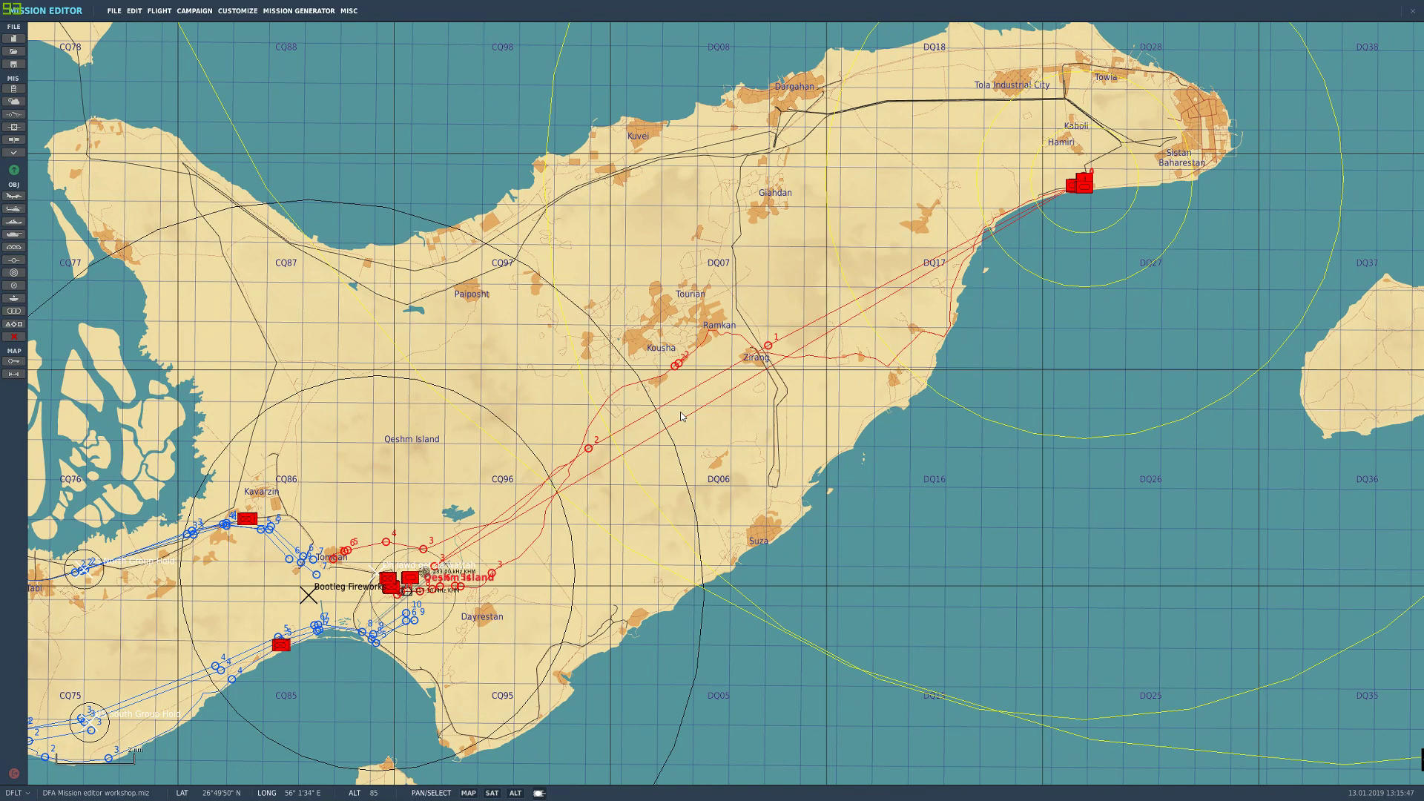
{"action": "left_click", "coordinate": [677, 367]}
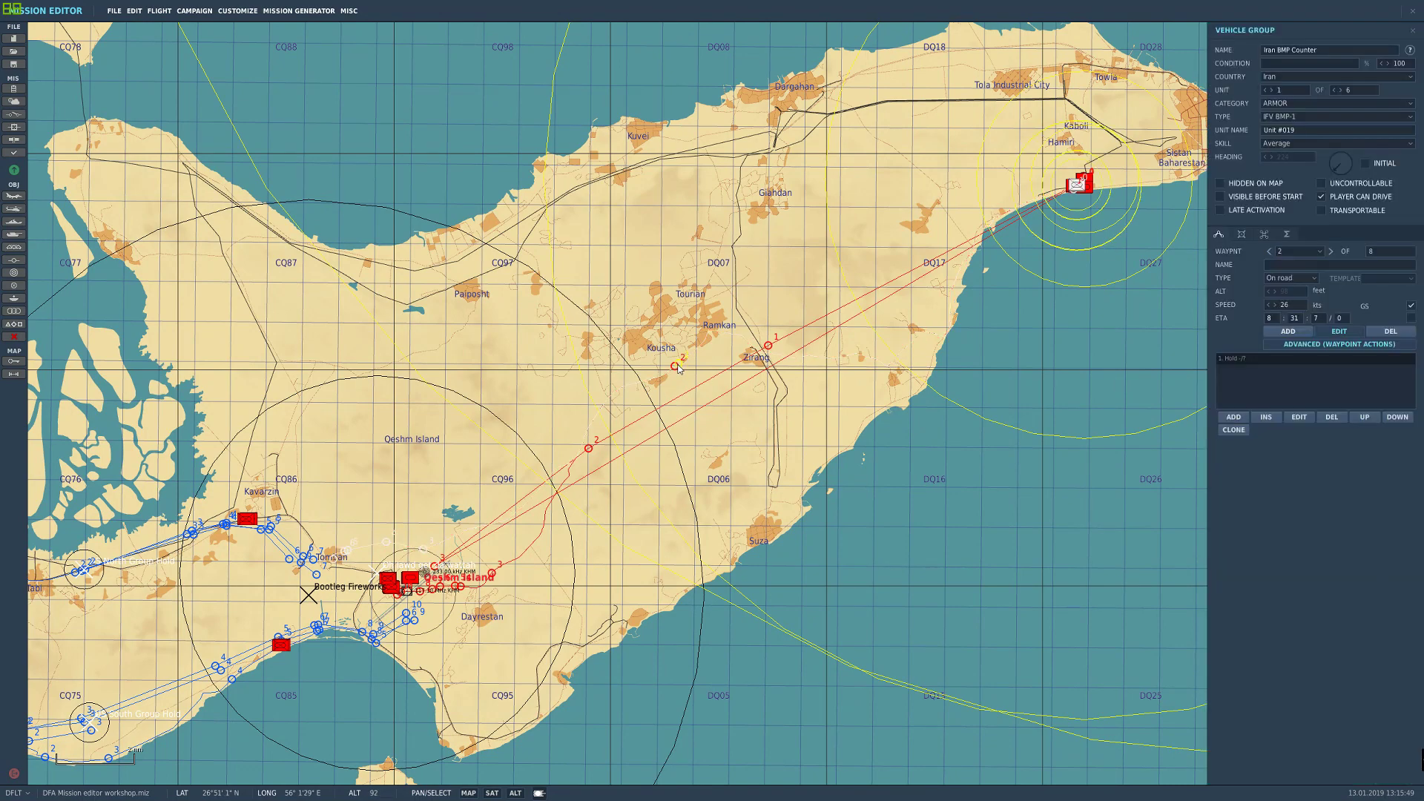
Step: Open the Hold task on the BMP group's waypoint 2 and examine its user-flag stop condition alongside the map
{"action": "scroll", "coordinate": [679, 371], "scroll_direction": "up", "scroll_amount": 4}
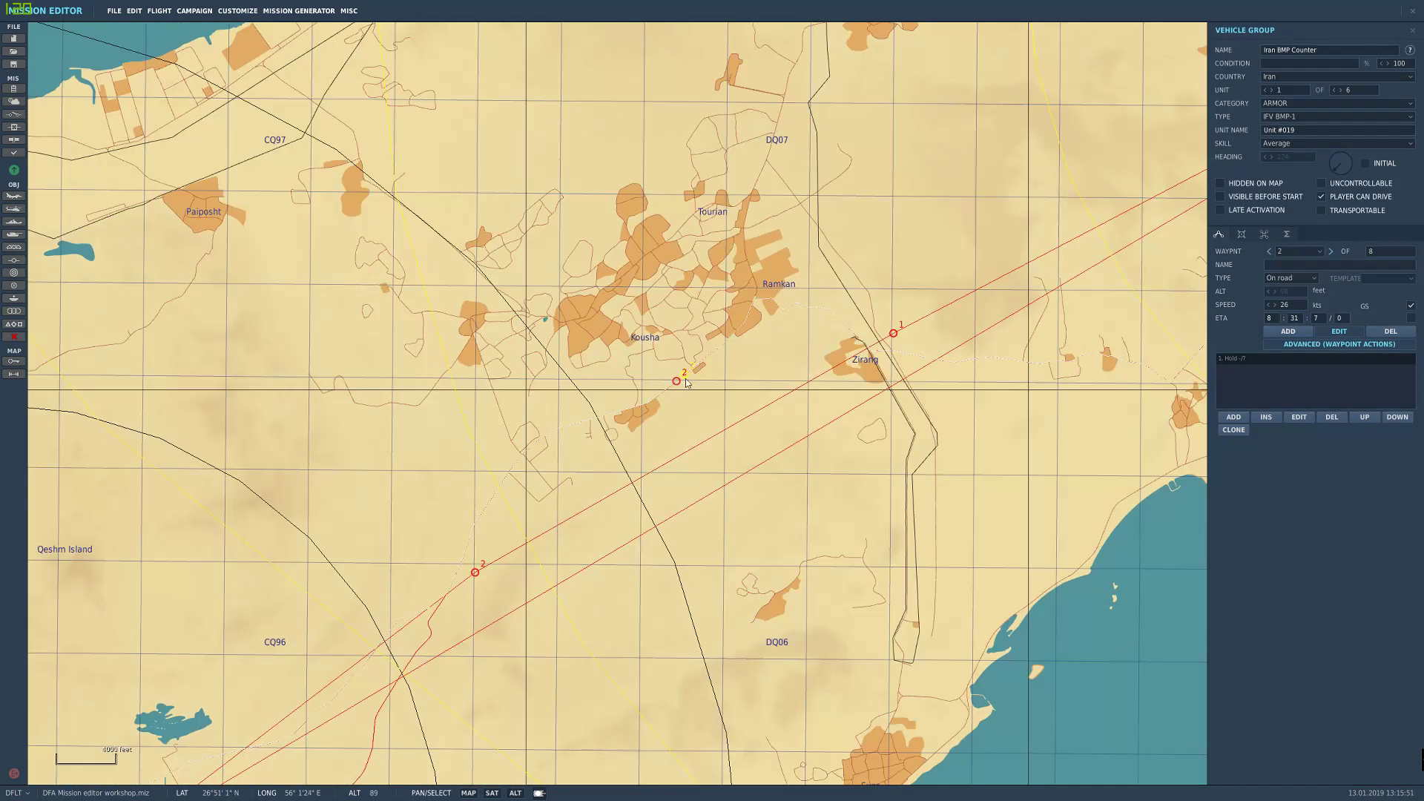
{"action": "scroll", "coordinate": [691, 394], "scroll_direction": "up", "scroll_amount": 2}
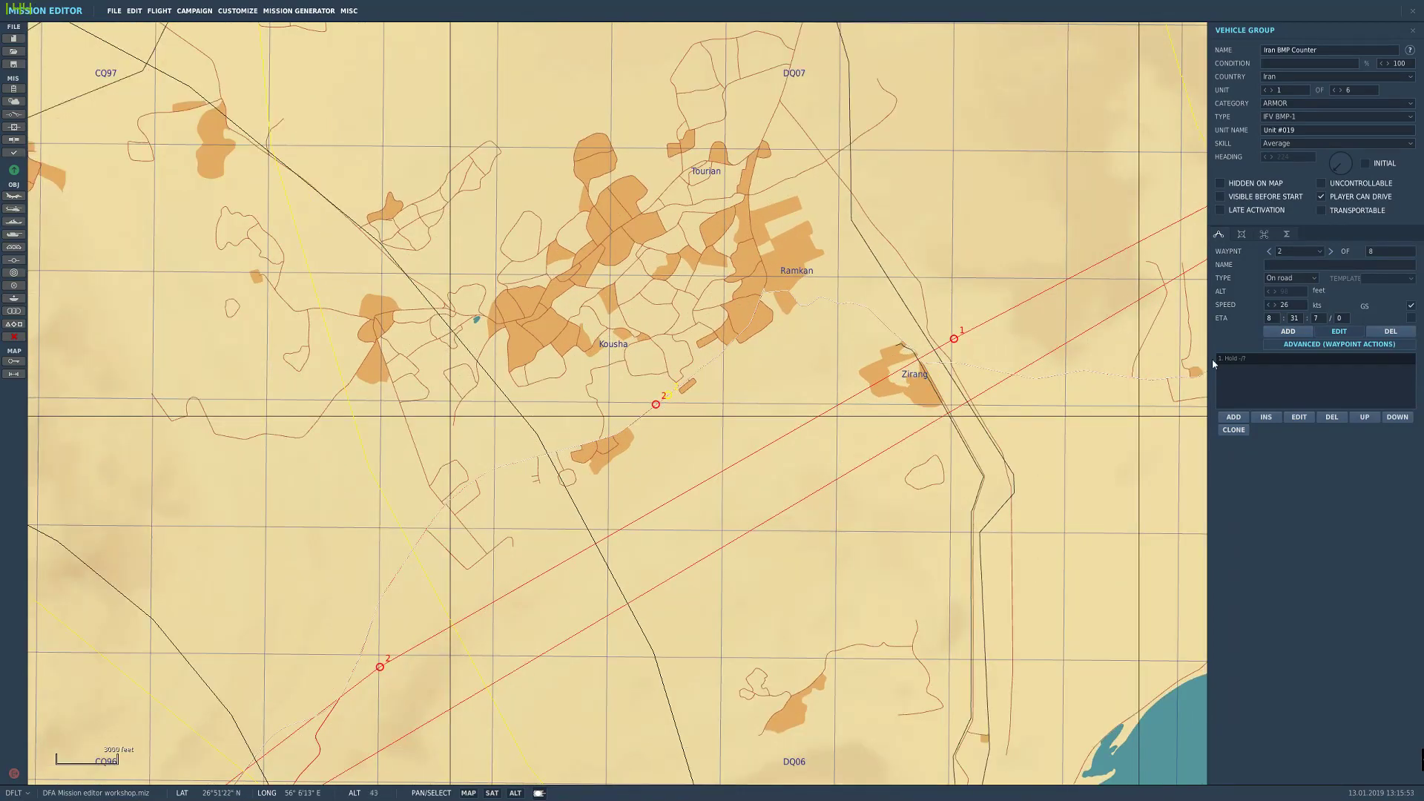
{"action": "scroll", "coordinate": [673, 422], "scroll_direction": "down", "scroll_amount": 6}
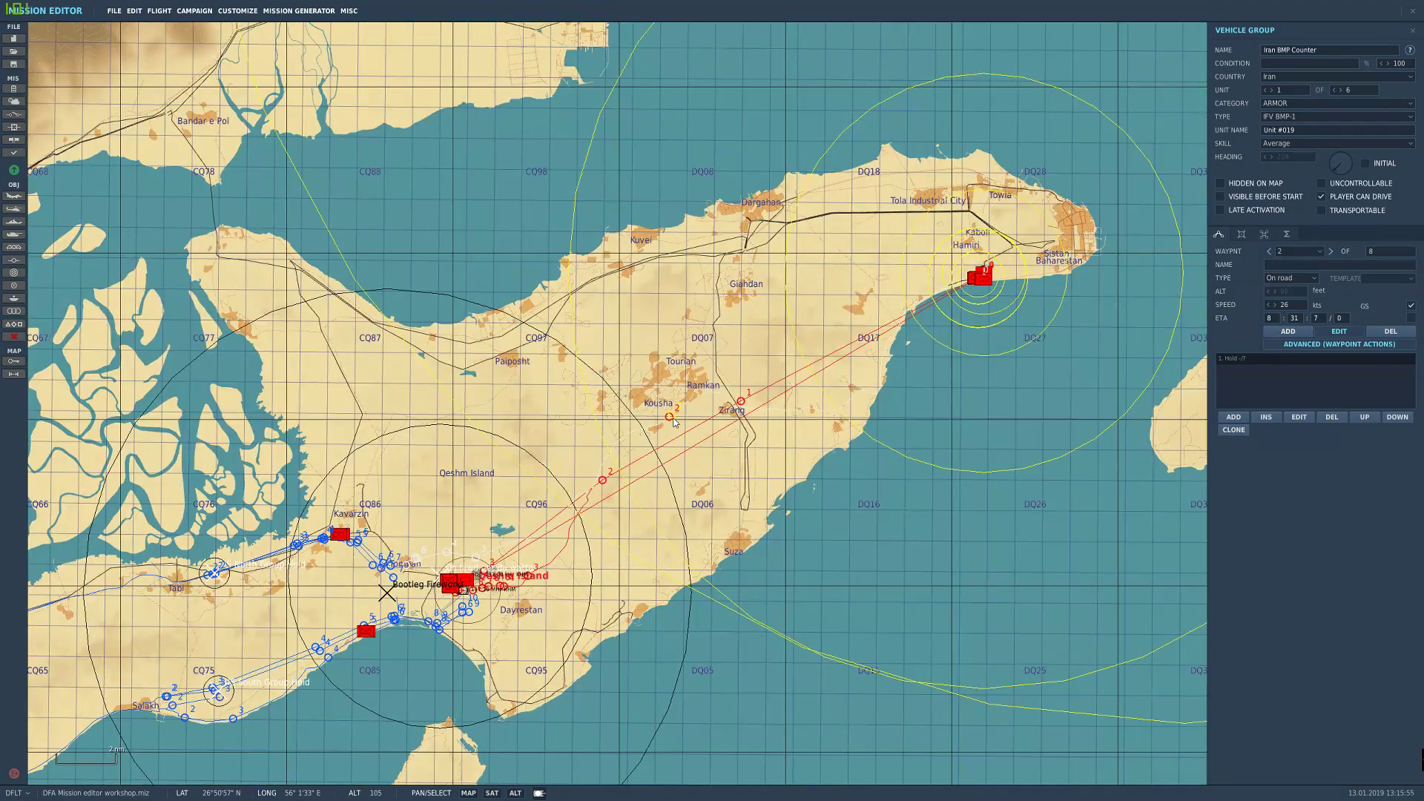
{"action": "scroll", "coordinate": [673, 423], "scroll_direction": "up", "scroll_amount": 1}
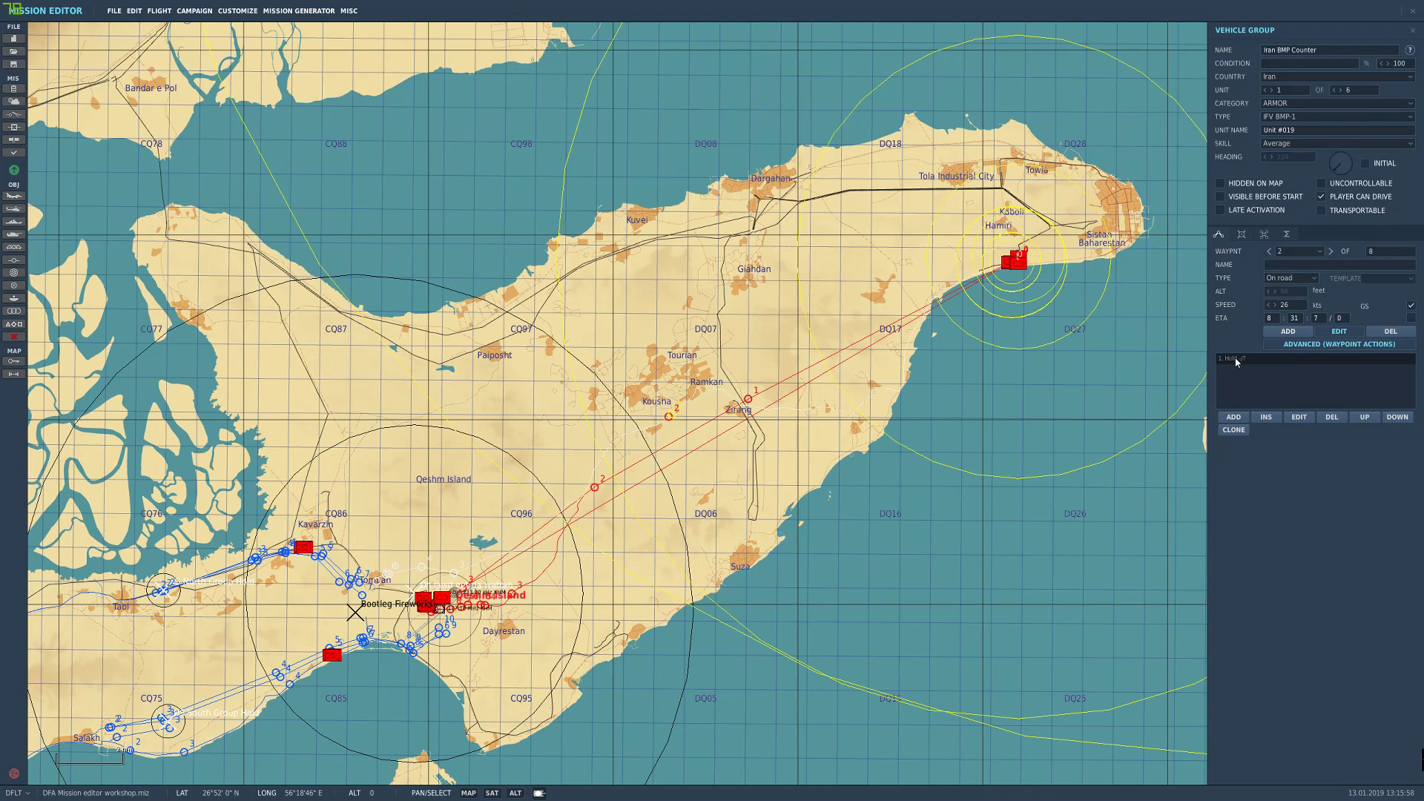
{"action": "double_click", "coordinate": [1236, 361]}
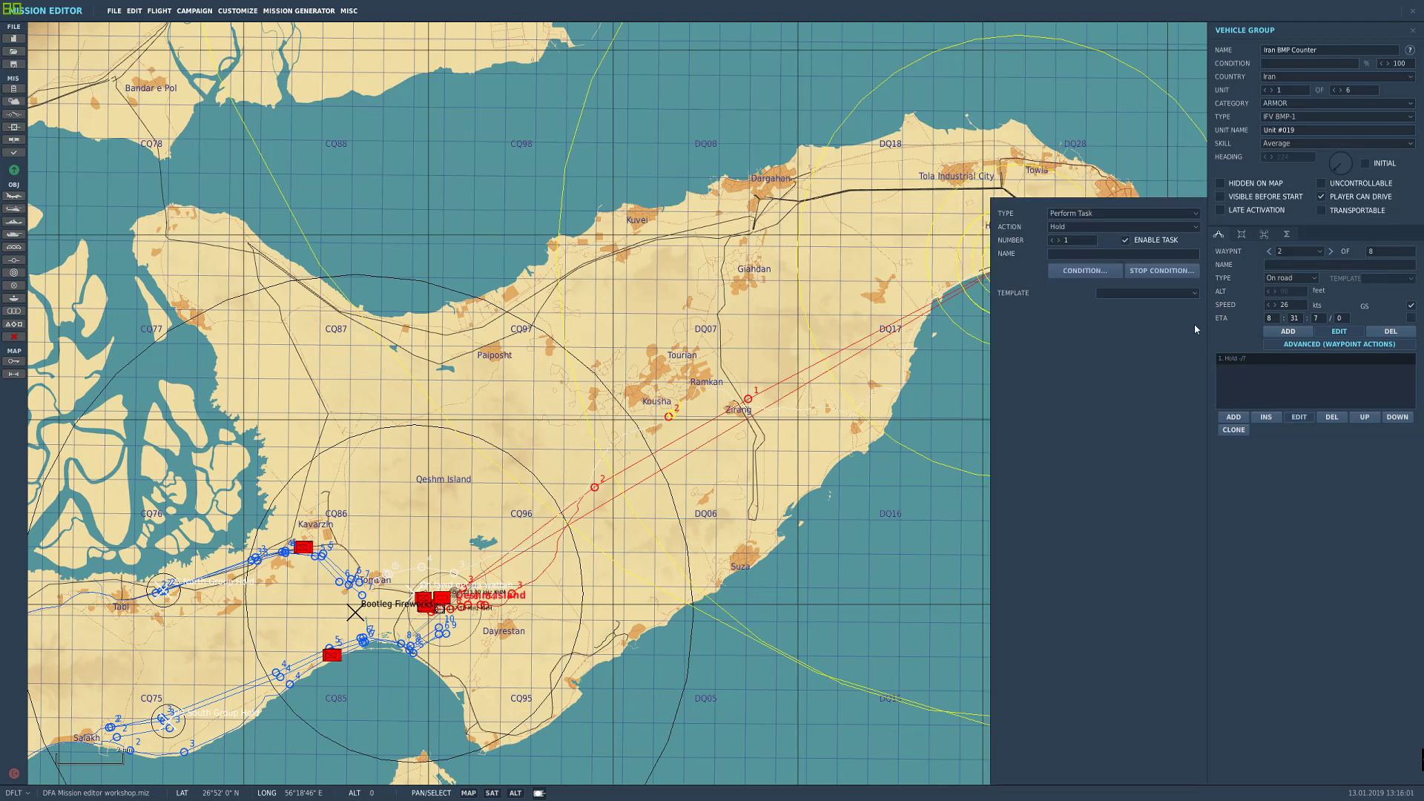
{"action": "left_click", "coordinate": [1154, 271]}
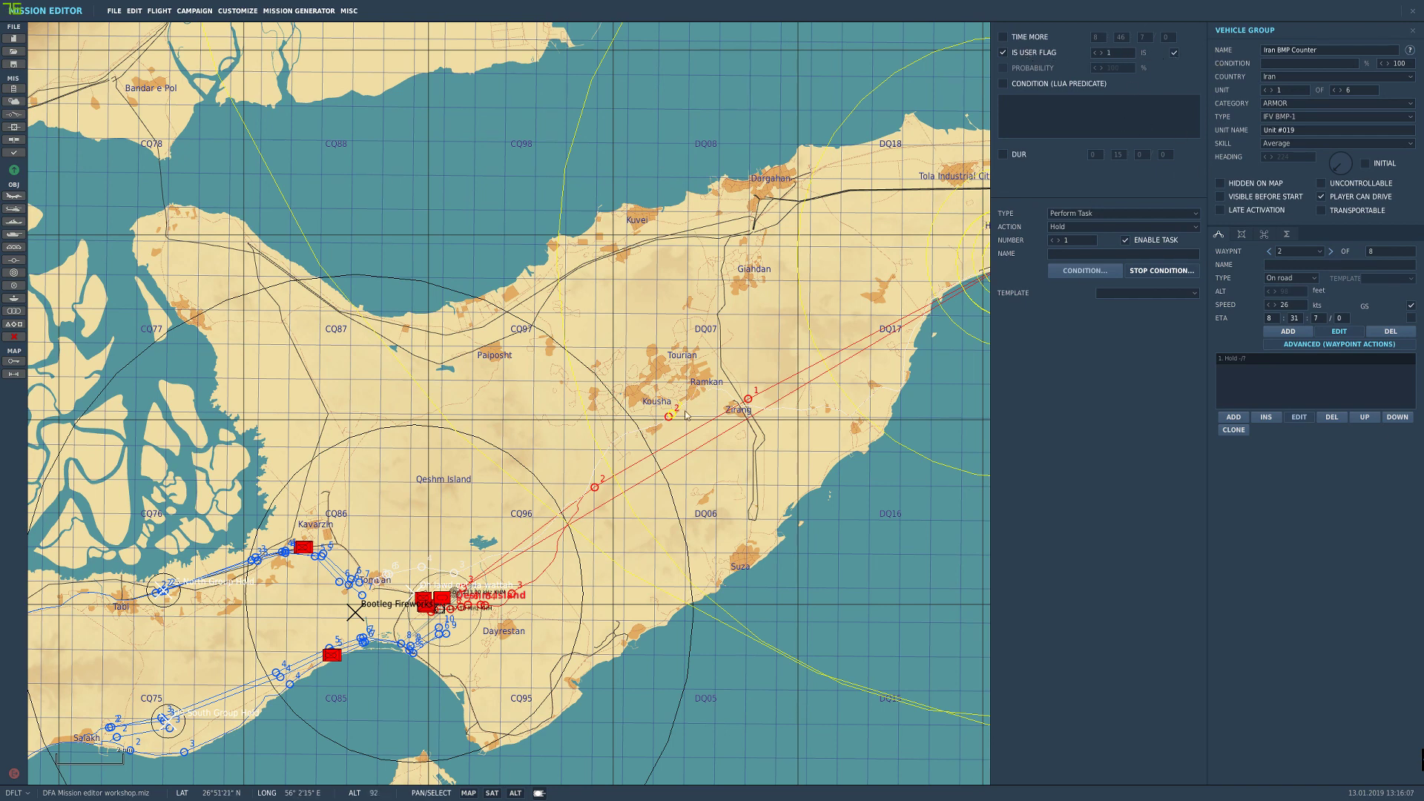
{"action": "right_click_drag", "start_coordinate": [658, 445], "coordinate": [825, 285]}
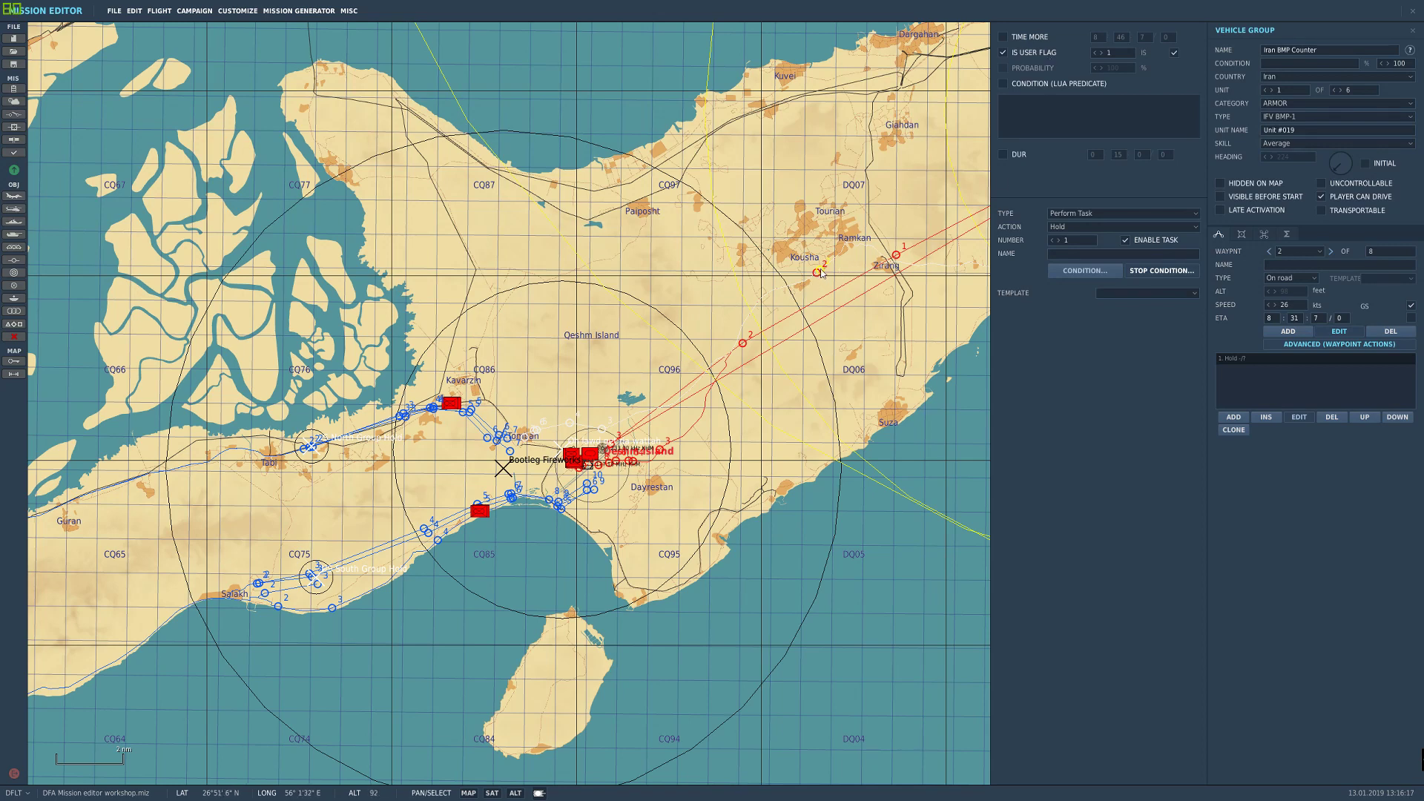
Step: Deselect the BMP group and survey the routes across Qeshm Island, out to the blue bases in the west and Bandar Abbas
{"action": "left_click", "coordinate": [610, 551]}
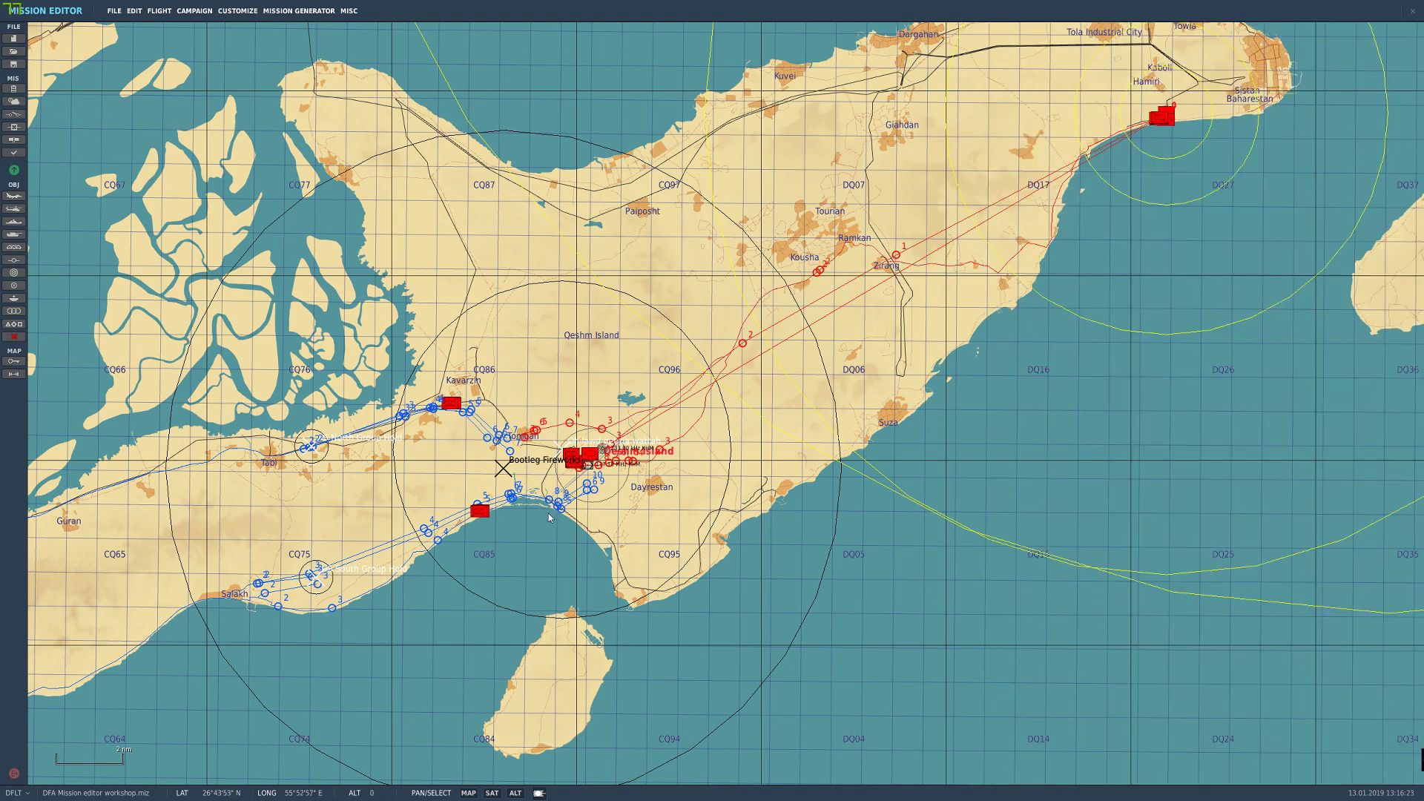
{"action": "scroll", "coordinate": [586, 543], "scroll_direction": "down", "scroll_amount": 2}
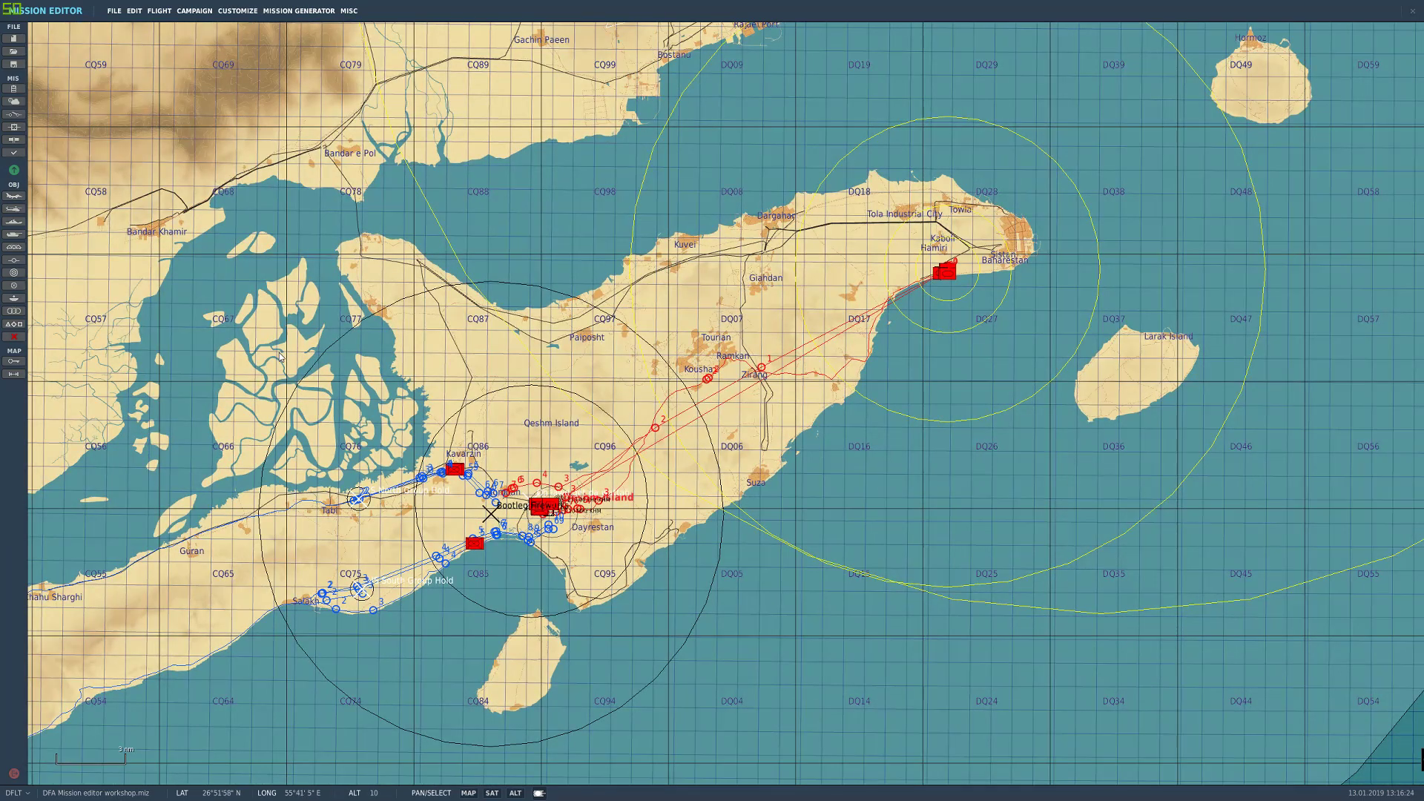
{"action": "left_click_drag", "start_coordinate": [360, 395], "coordinate": [515, 371]}
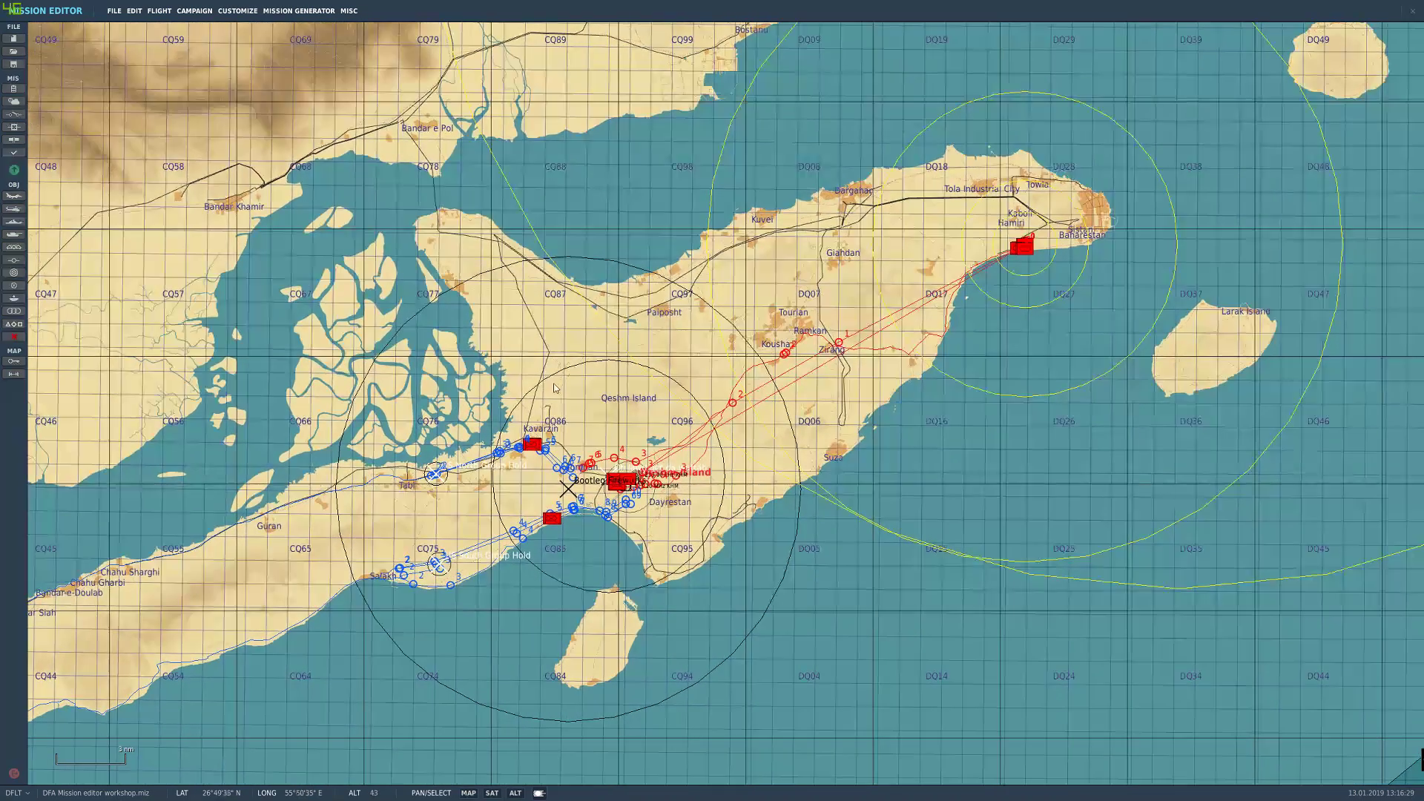
{"action": "scroll", "coordinate": [456, 374], "scroll_direction": "down", "scroll_amount": 1}
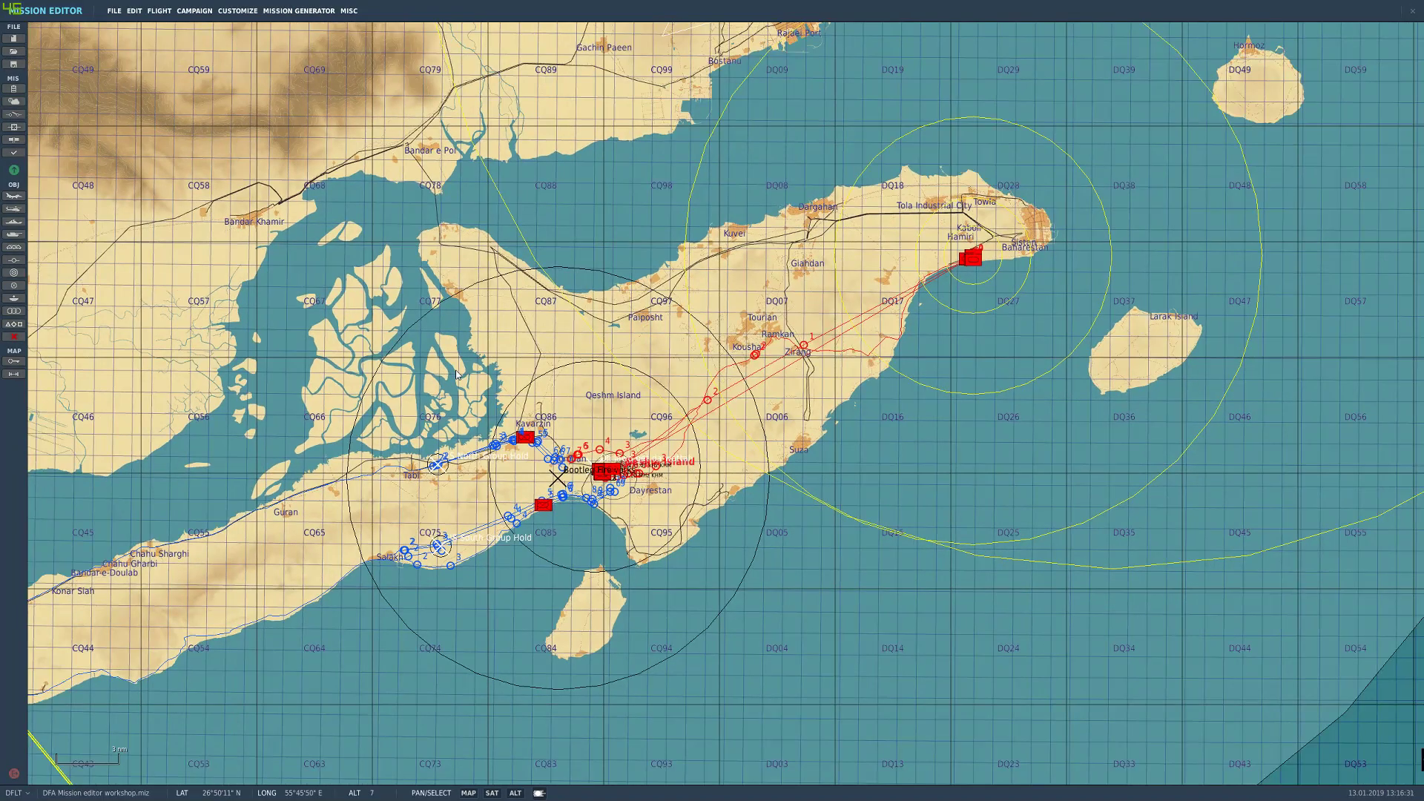
{"action": "scroll", "coordinate": [456, 375], "scroll_direction": "down", "scroll_amount": 1}
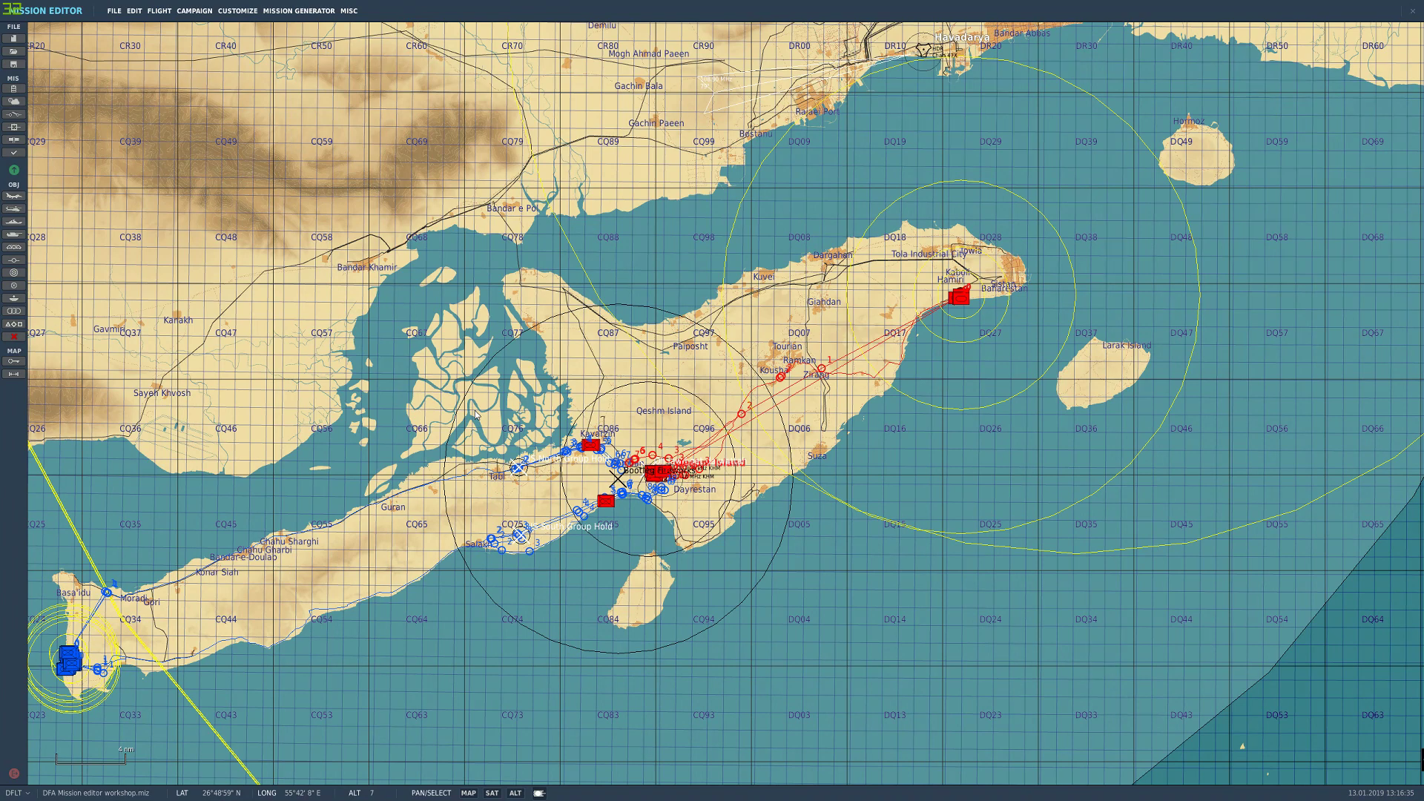
{"action": "scroll", "coordinate": [473, 415], "scroll_direction": "down", "scroll_amount": 1}
{"action": "left_click_drag", "start_coordinate": [467, 414], "coordinate": [568, 426]}
{"action": "scroll", "coordinate": [211, 292], "scroll_direction": "down", "scroll_amount": 1}
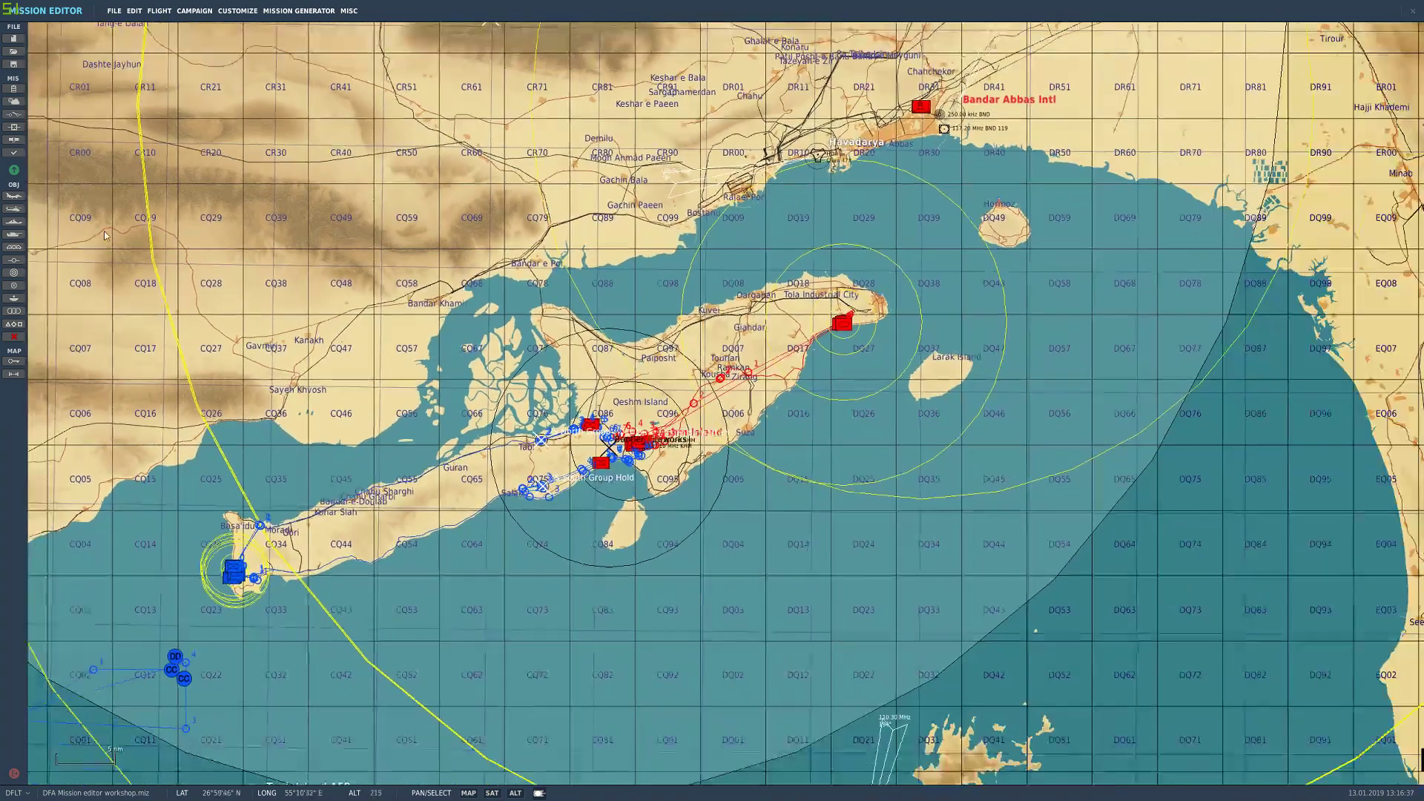
Step: Review the battlefield commanders' multiplayer roles for red and blue, surveying the wider strait, and close the settings
{"action": "left_click", "coordinate": [15, 140]}
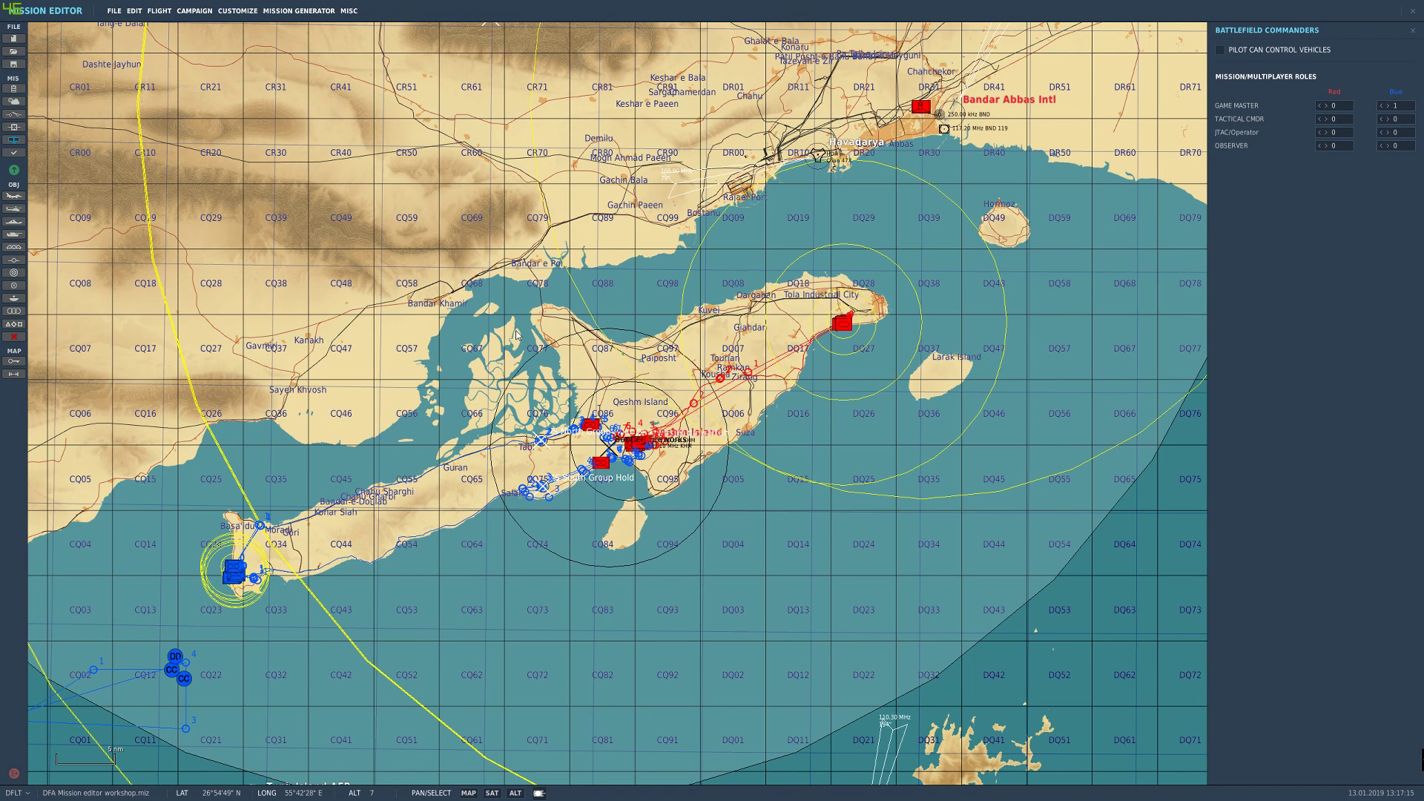
{"action": "left_click", "coordinate": [458, 461]}
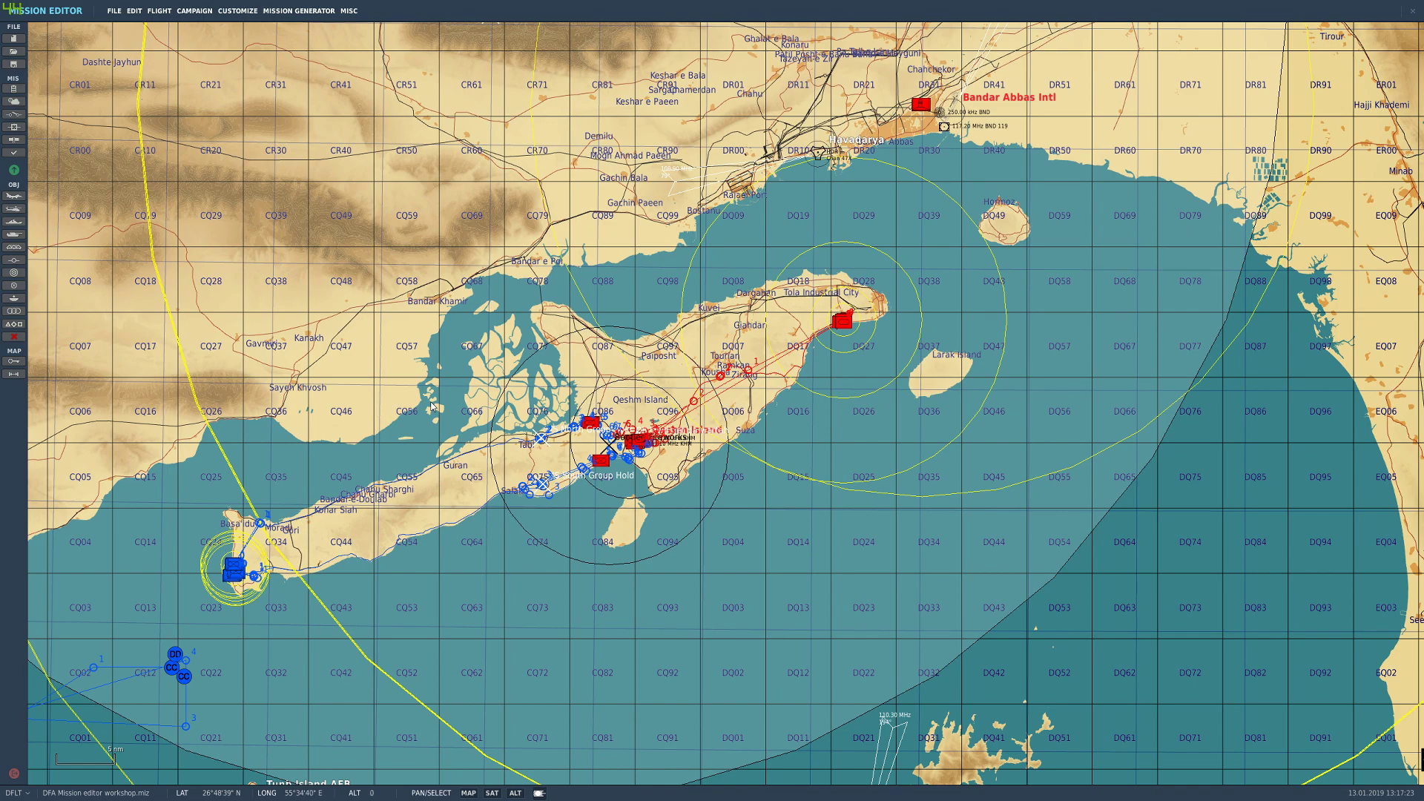
{"action": "scroll", "coordinate": [474, 404], "scroll_direction": "down", "scroll_amount": 4}
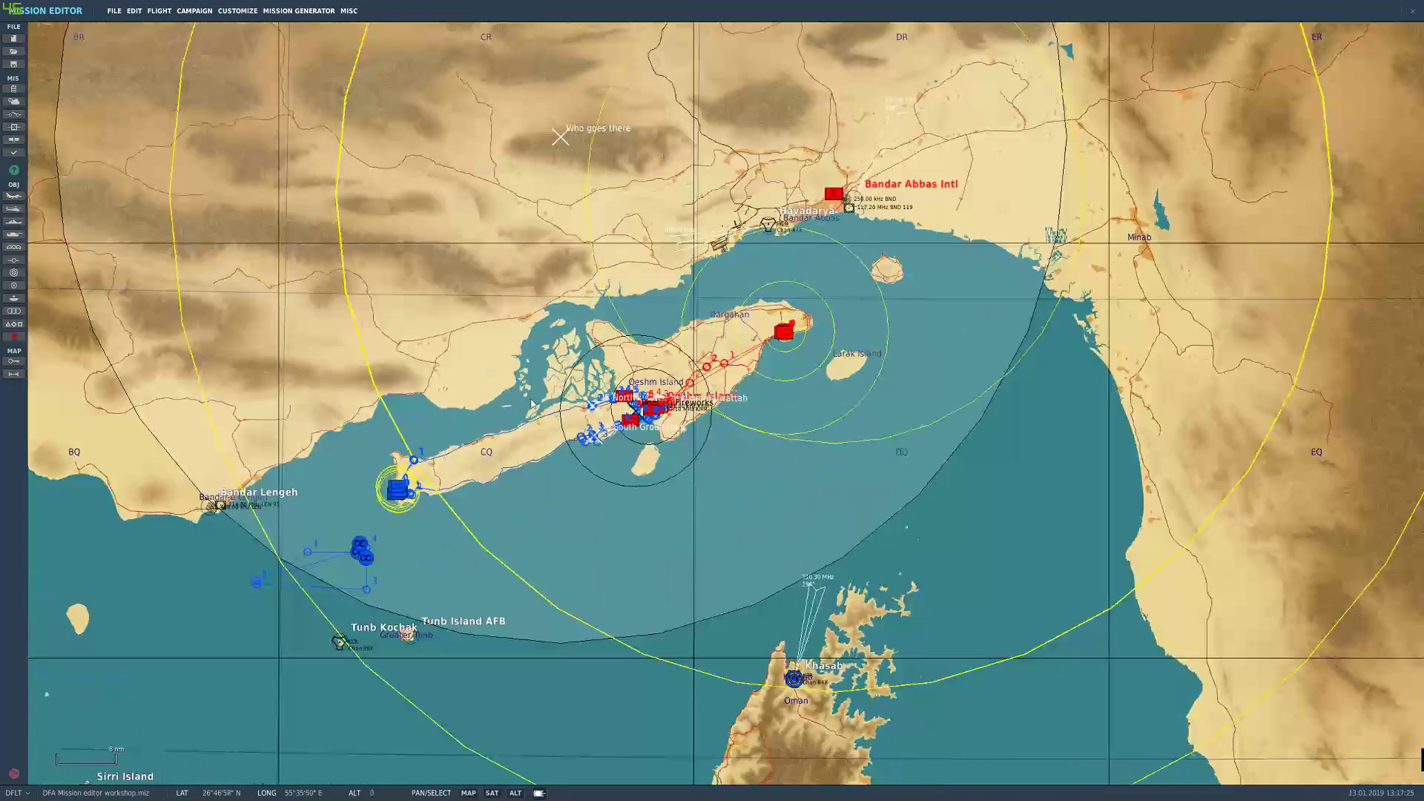
{"action": "left_click_drag", "start_coordinate": [457, 403], "coordinate": [491, 413]}
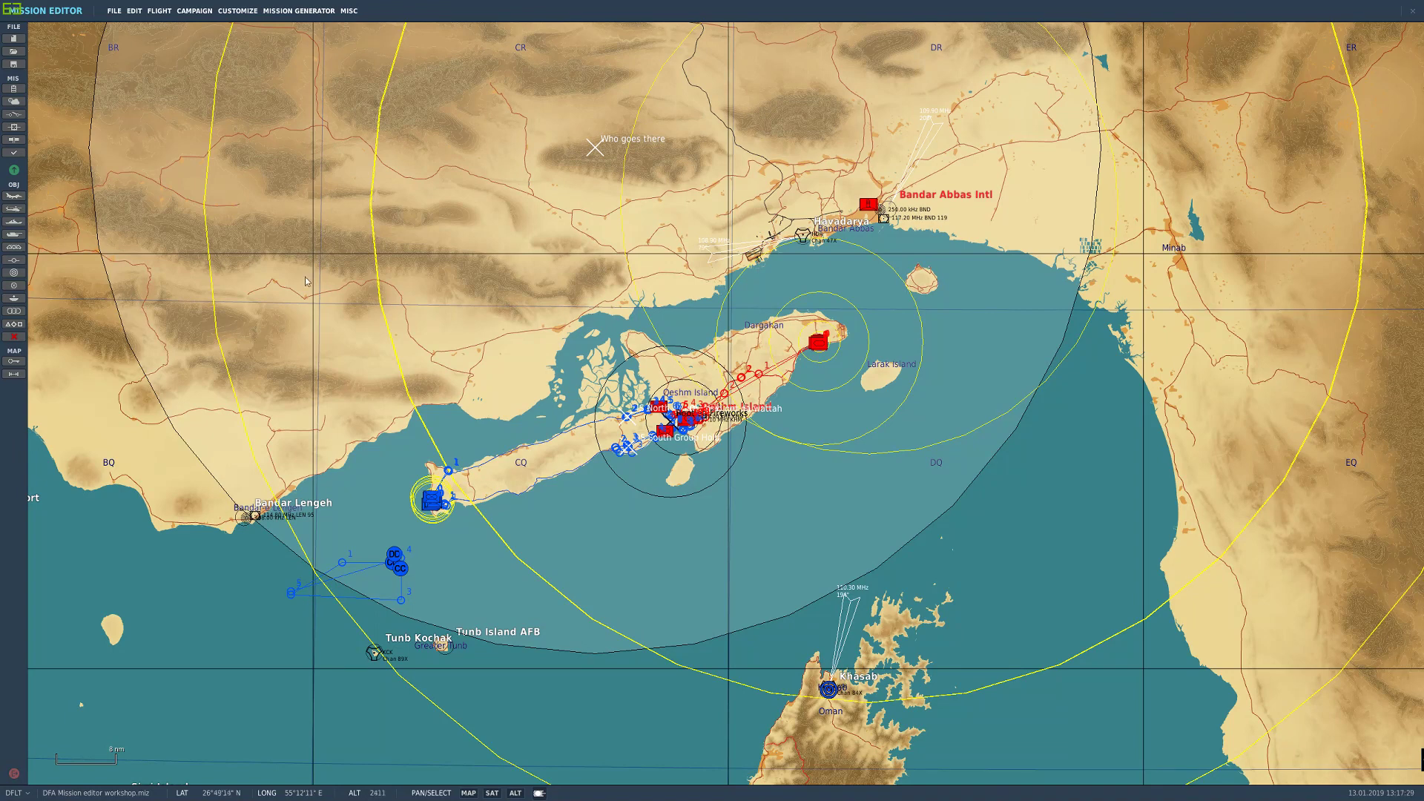
{"action": "left_click", "coordinate": [14, 139]}
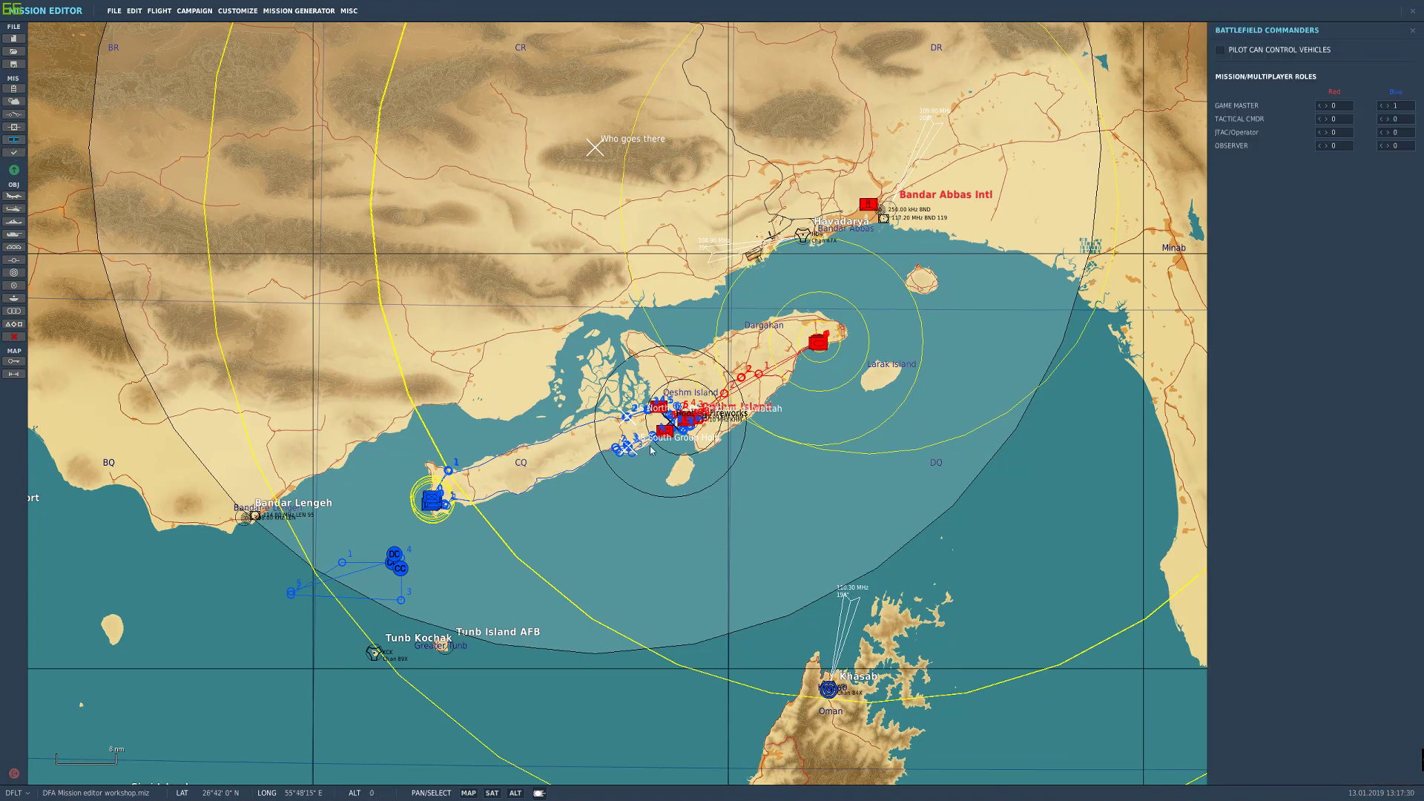
{"action": "left_click_drag", "start_coordinate": [612, 436], "coordinate": [586, 445]}
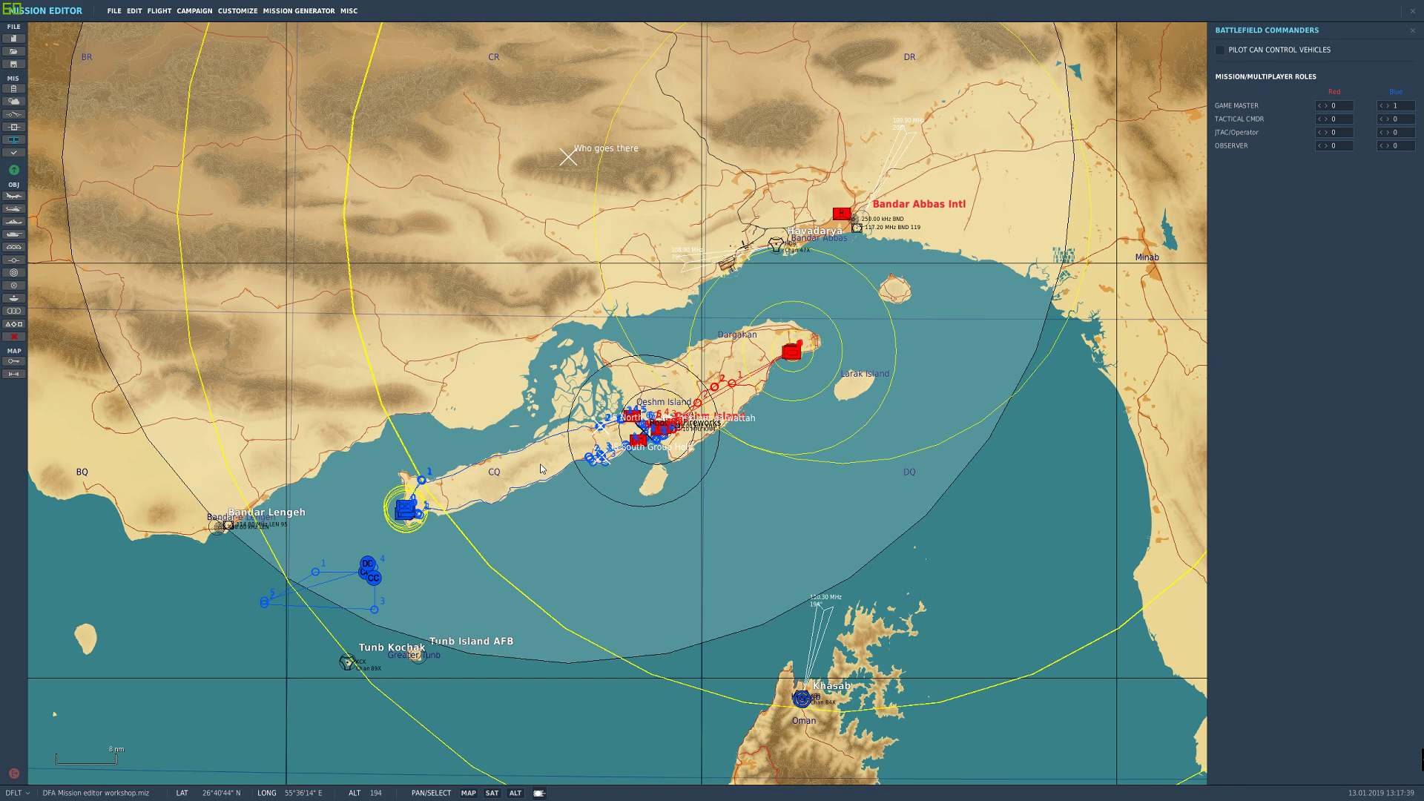
{"action": "left_click", "coordinate": [452, 440]}
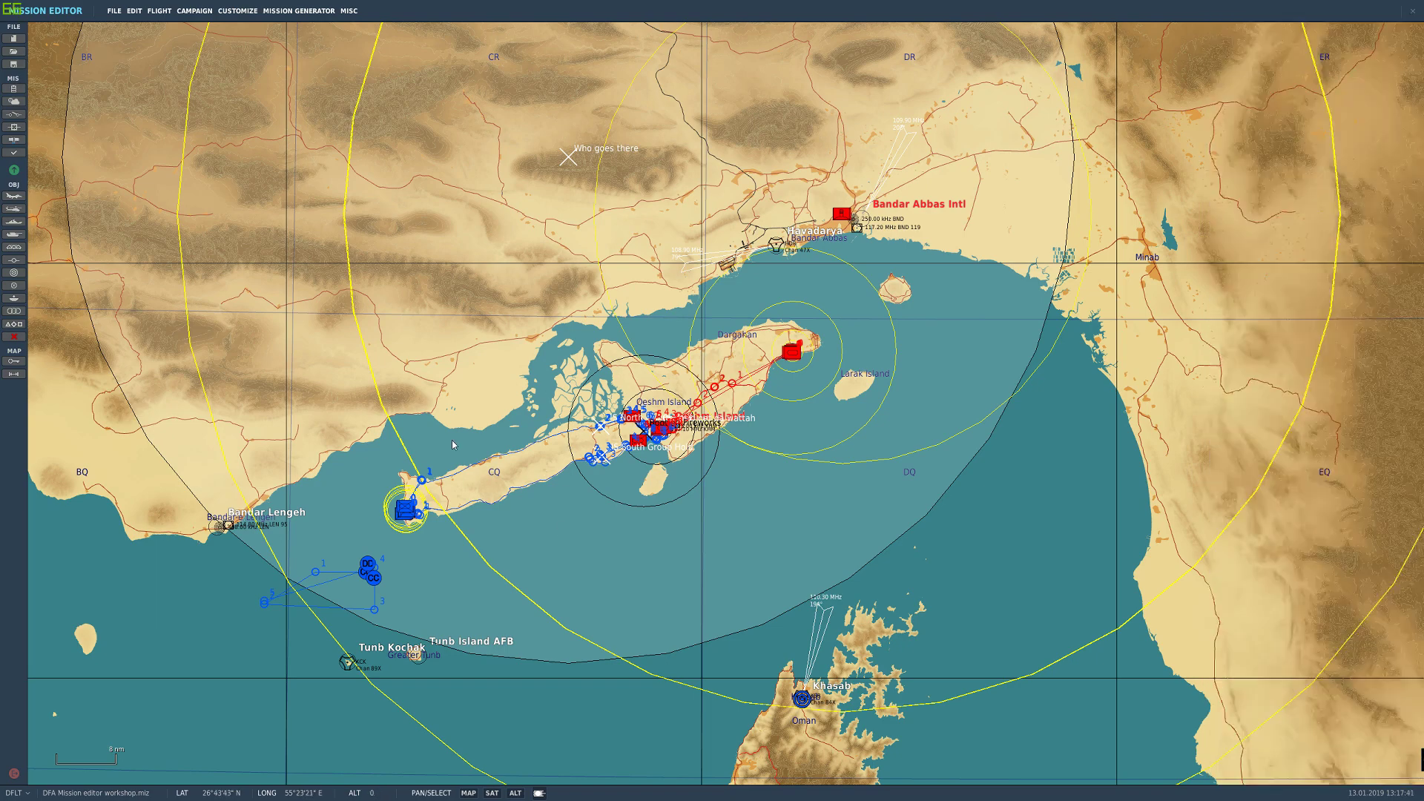
{"action": "left_click_drag", "start_coordinate": [543, 486], "coordinate": [507, 465]}
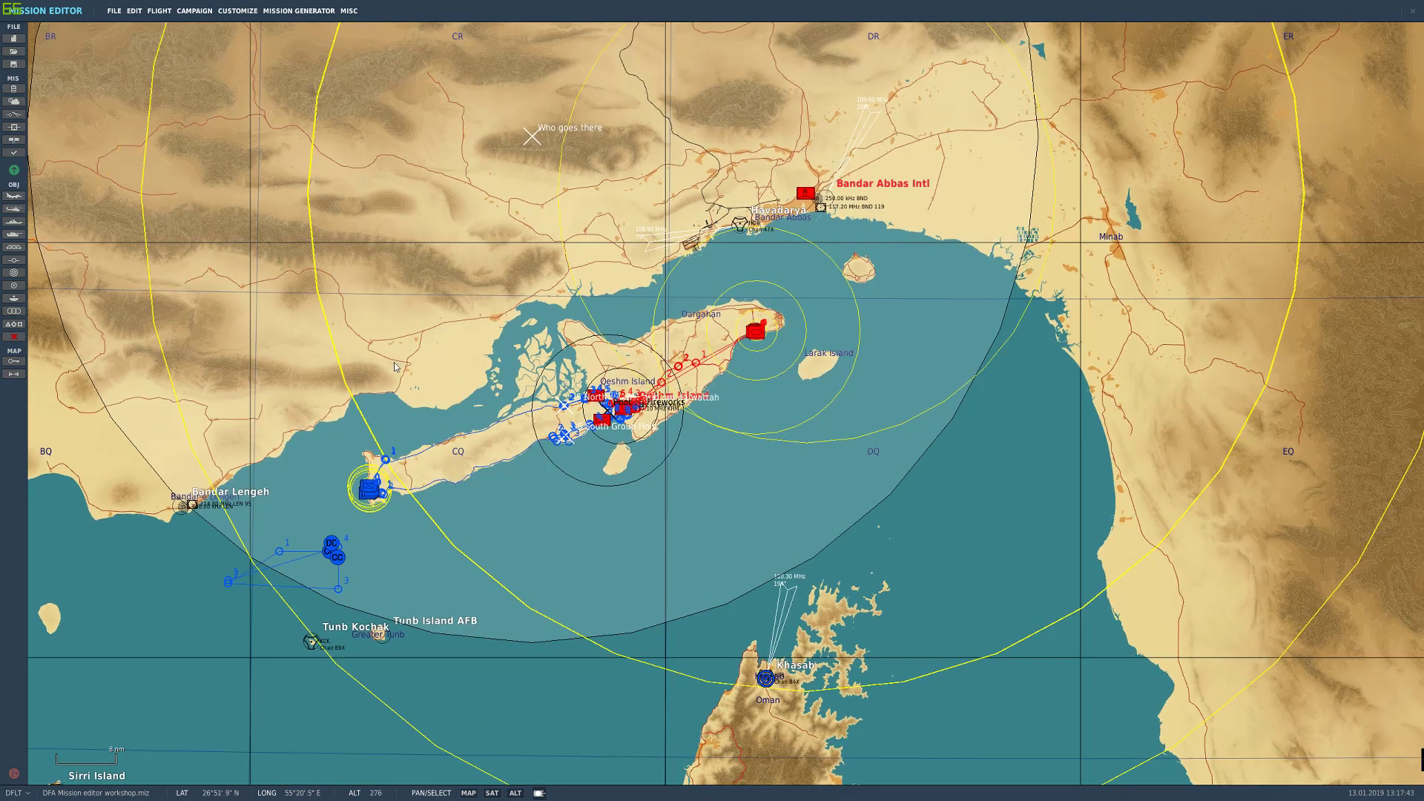
Step: Reopen the battlefield commanders settings to recheck the Game Master and other role slots, leaving the settings closed
{"action": "left_click", "coordinate": [8, 155]}
{"action": "left_click", "coordinate": [7, 155]}
{"action": "left_click", "coordinate": [13, 141]}
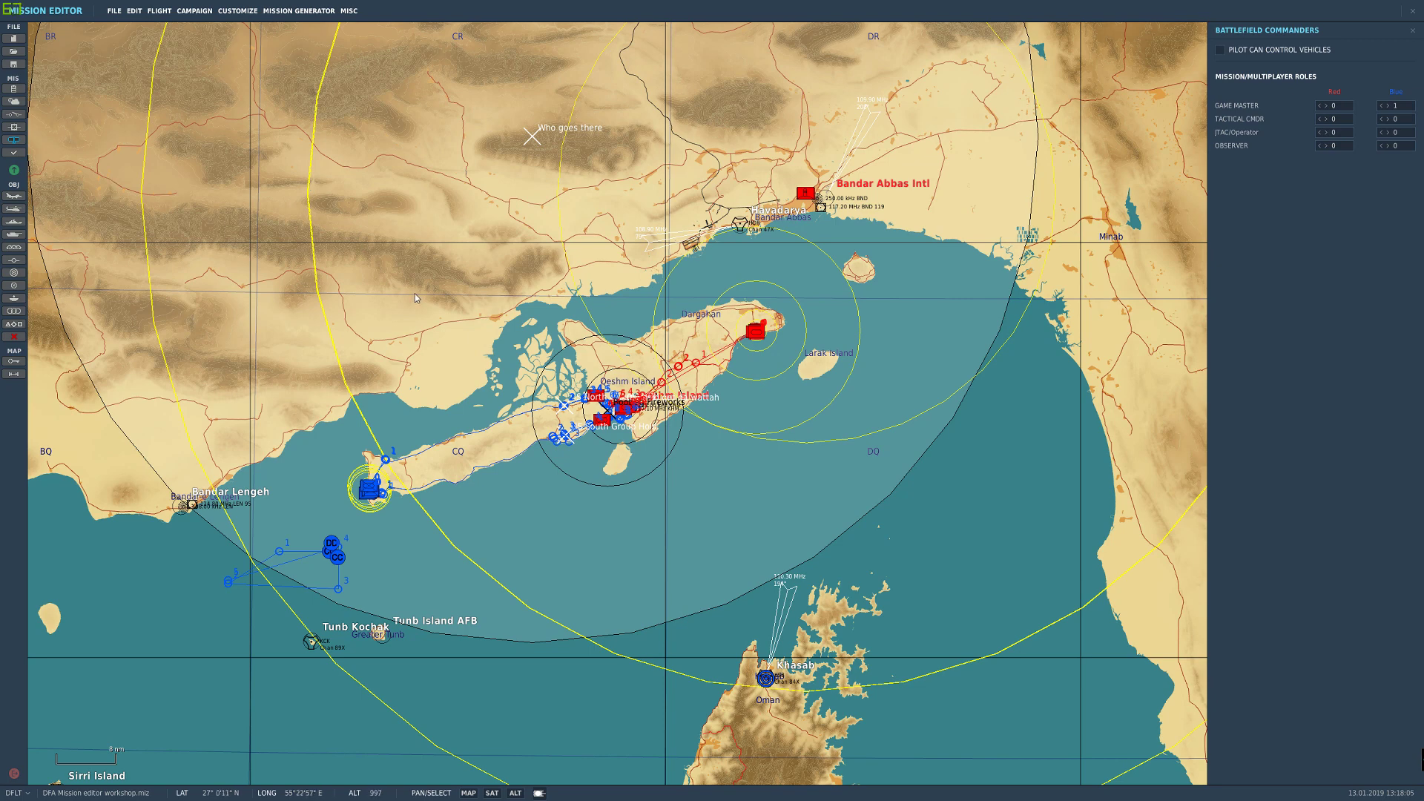
{"action": "left_click_drag", "start_coordinate": [438, 325], "coordinate": [467, 357]}
{"action": "left_click", "coordinate": [13, 139]}
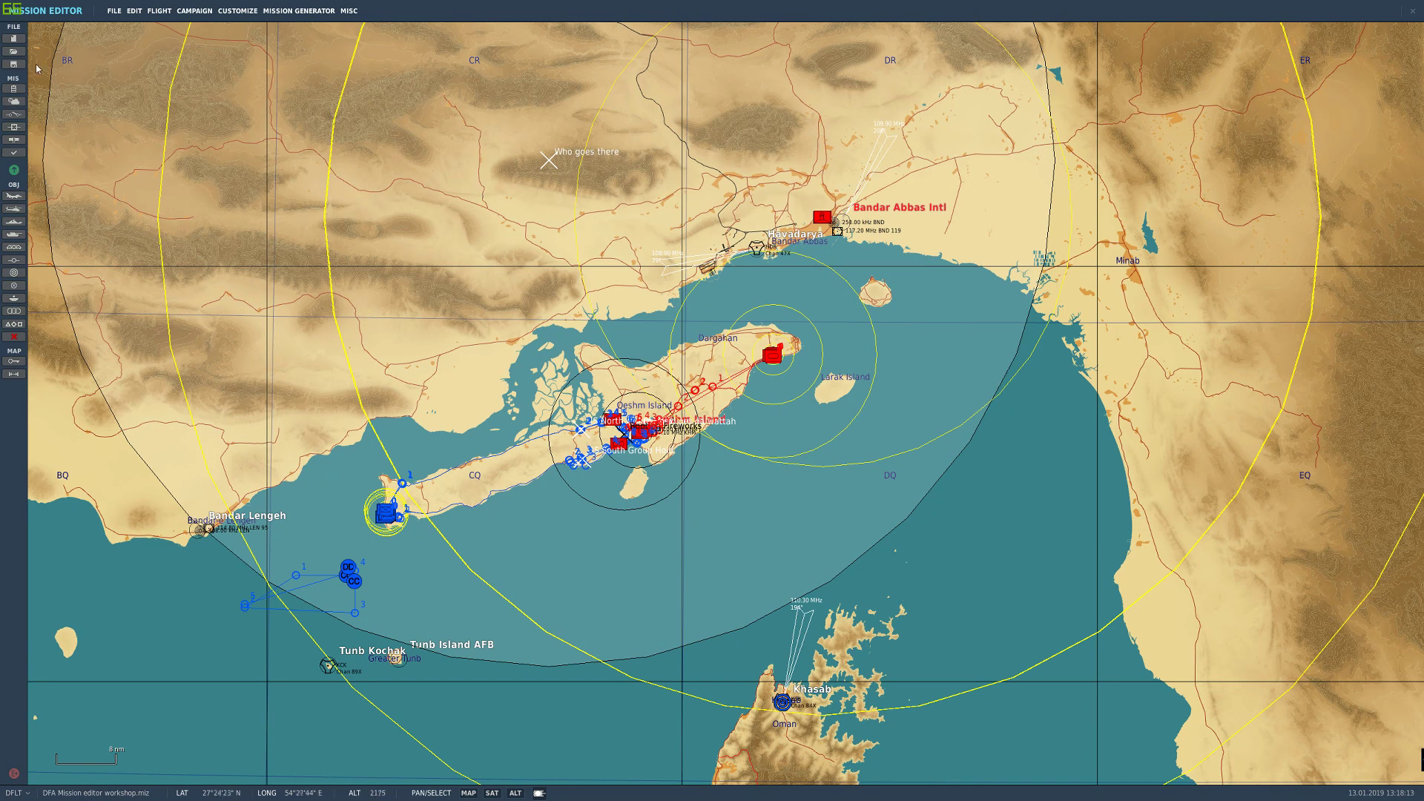
{"action": "left_click", "coordinate": [13, 140]}
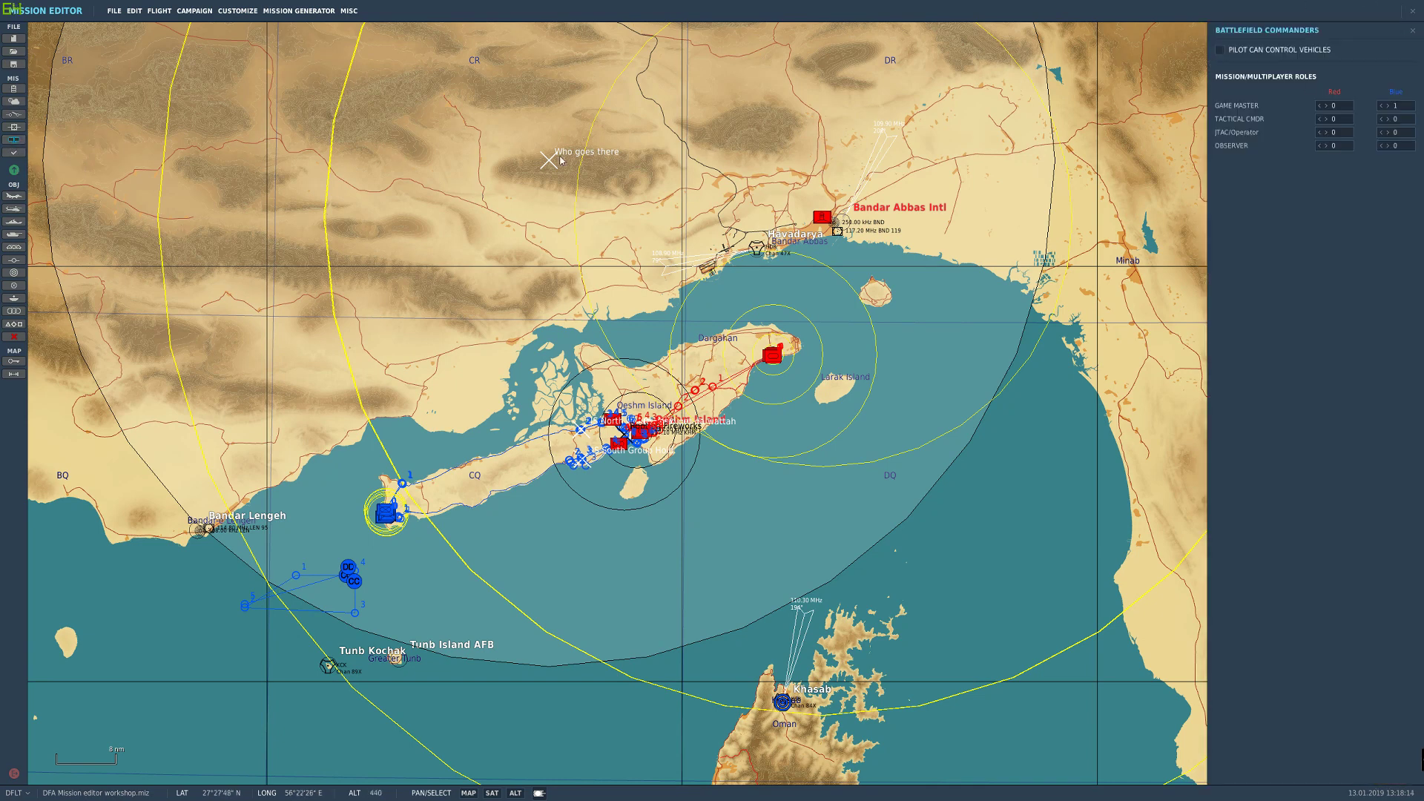
{"action": "left_click", "coordinate": [13, 140]}
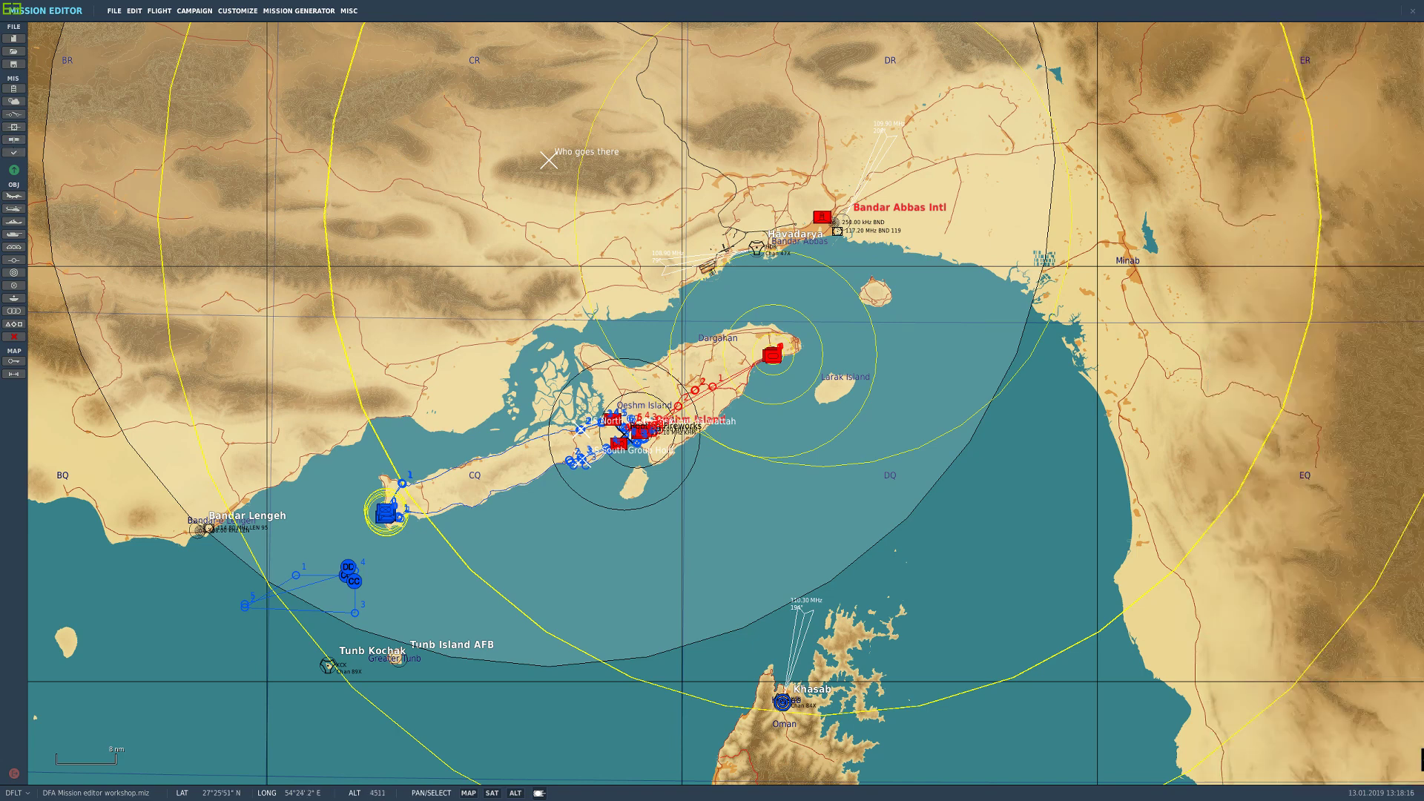
Step: In the mission options, enforce the F10 view as Allies Only and enforce Radio Assists
{"action": "left_click", "coordinate": [15, 152]}
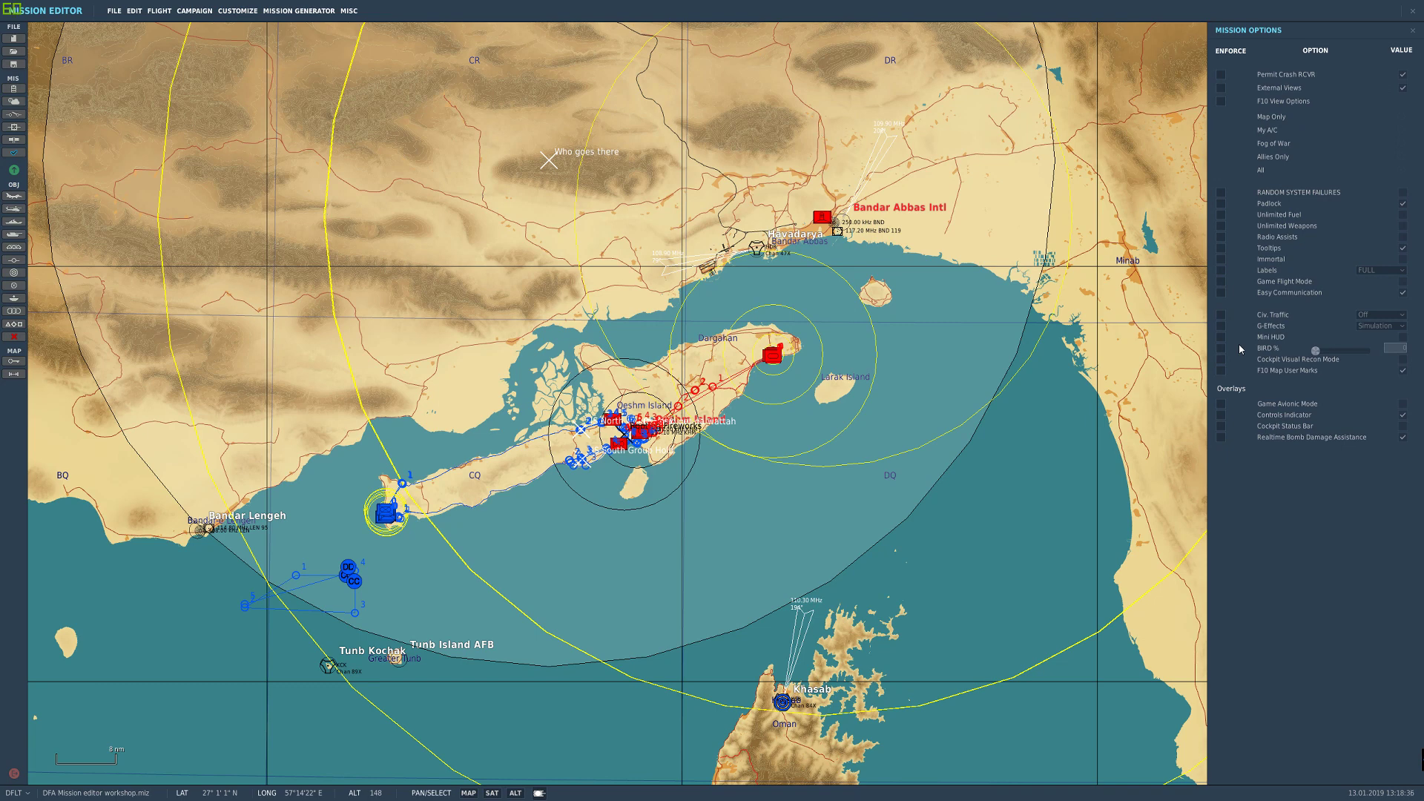
{"action": "left_click", "coordinate": [1220, 101]}
{"action": "left_click", "coordinate": [1401, 156]}
{"action": "left_click", "coordinate": [1228, 240]}
Step: Enforce labels set to NONE, then enforce Easy Communication and switch its value off
{"action": "left_click", "coordinate": [1220, 272]}
{"action": "left_click", "coordinate": [1356, 273]}
{"action": "left_click", "coordinate": [1384, 280]}
{"action": "left_click", "coordinate": [1383, 274]}
{"action": "left_click", "coordinate": [1383, 279]}
{"action": "left_click", "coordinate": [1222, 293]}
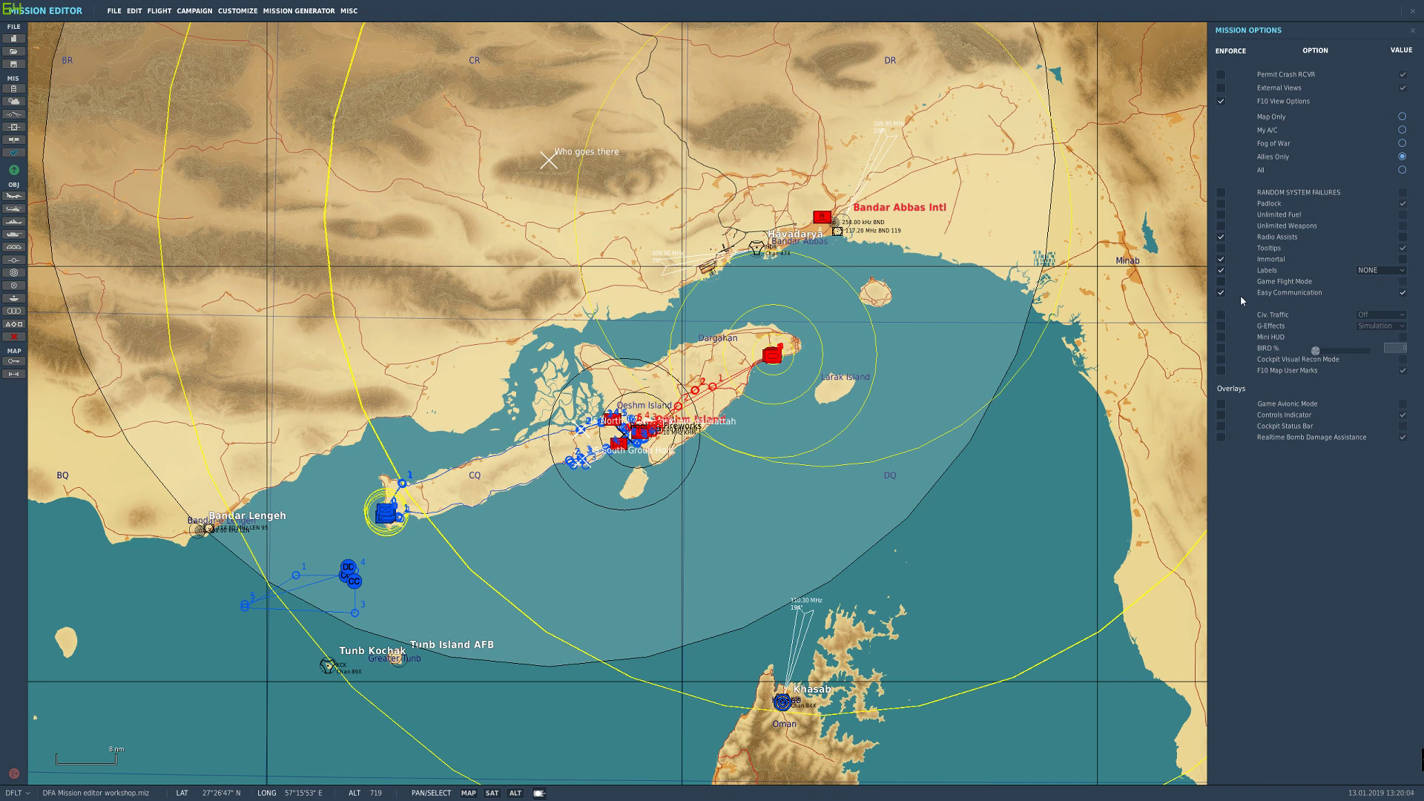
{"action": "left_click", "coordinate": [1401, 293]}
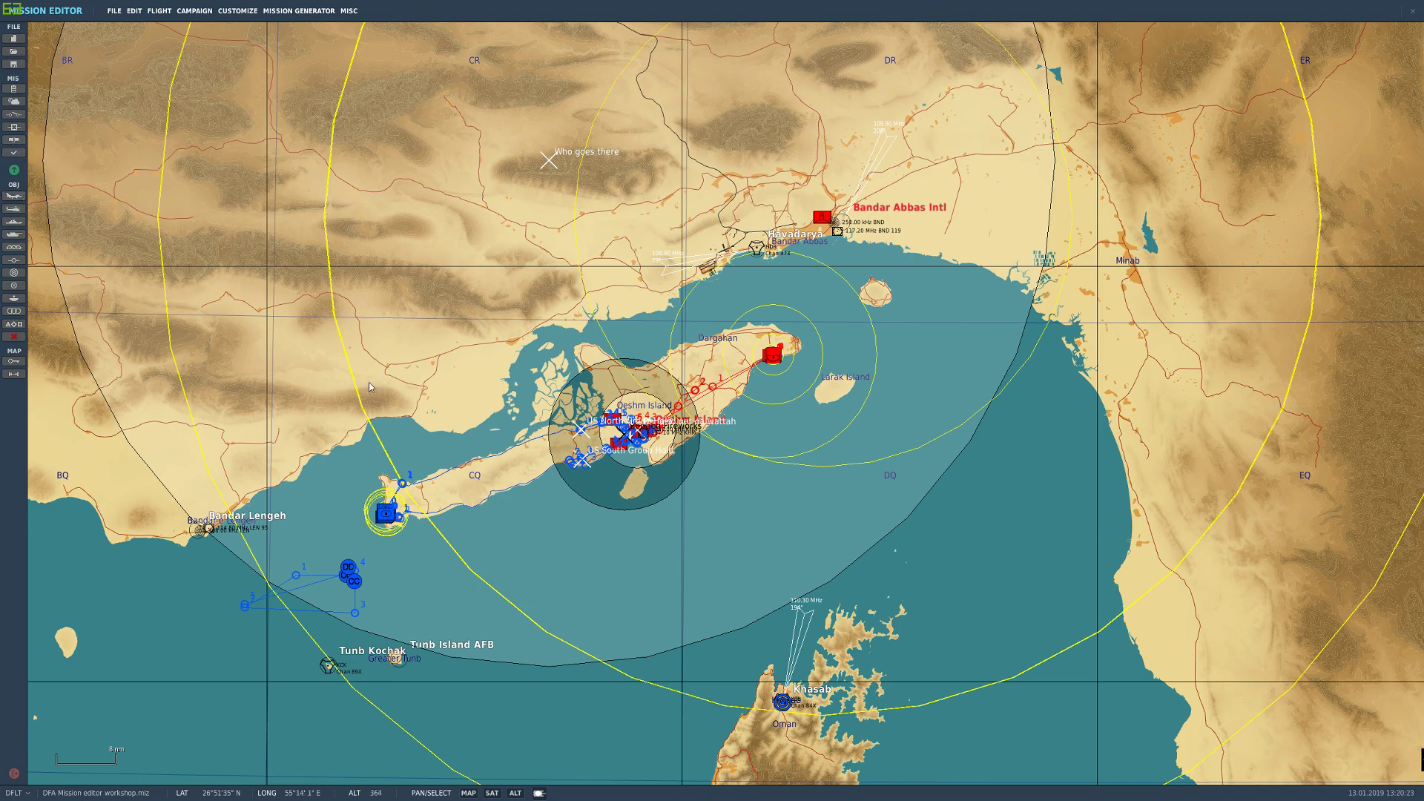
Step: Place a new USA armor vehicle group of type APC AAV-7 beside the coastal road, south of the blue groups on western Qeshm
{"action": "left_click_drag", "start_coordinate": [415, 429], "coordinate": [409, 363]}
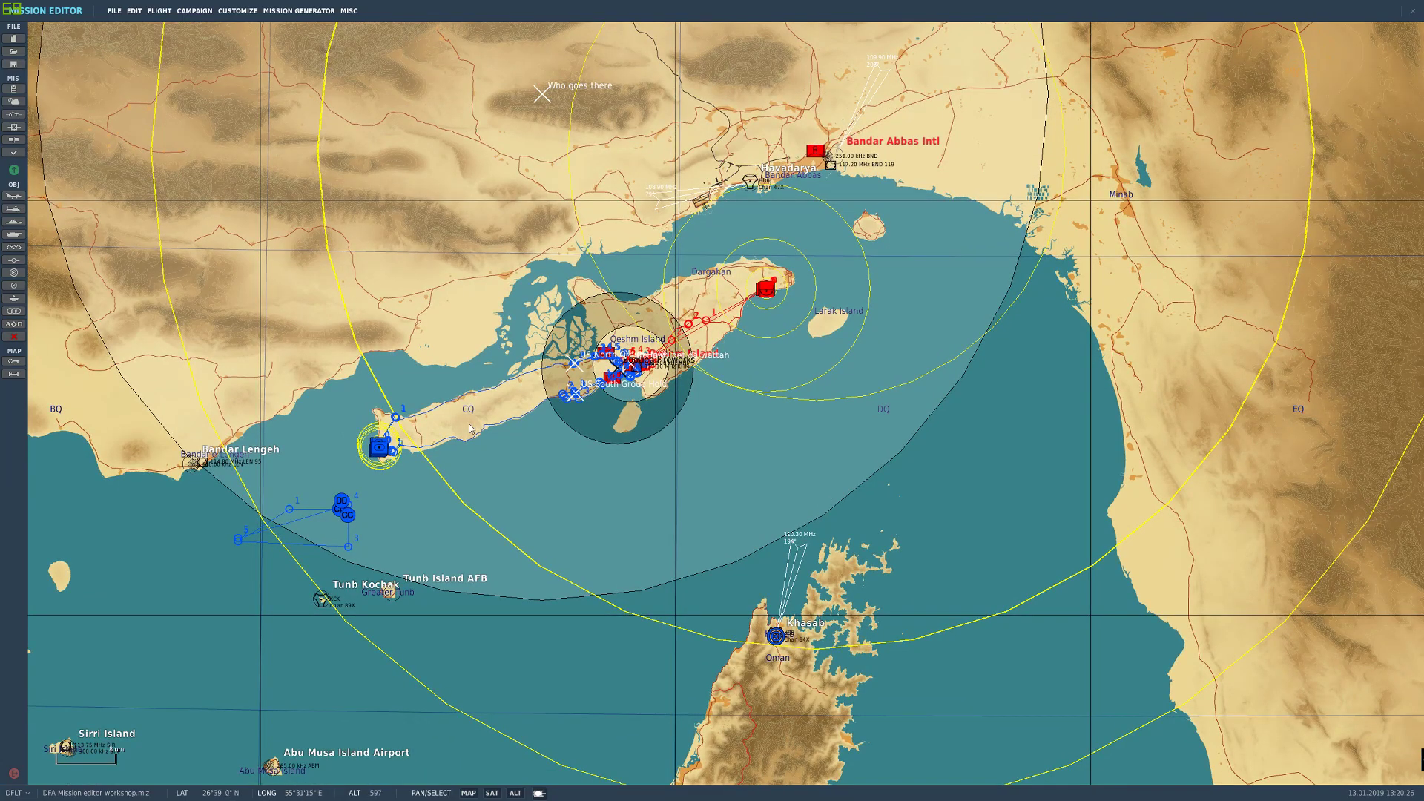
{"action": "scroll", "coordinate": [475, 428], "scroll_direction": "up", "scroll_amount": 3}
{"action": "scroll", "coordinate": [499, 410], "scroll_direction": "up", "scroll_amount": 4}
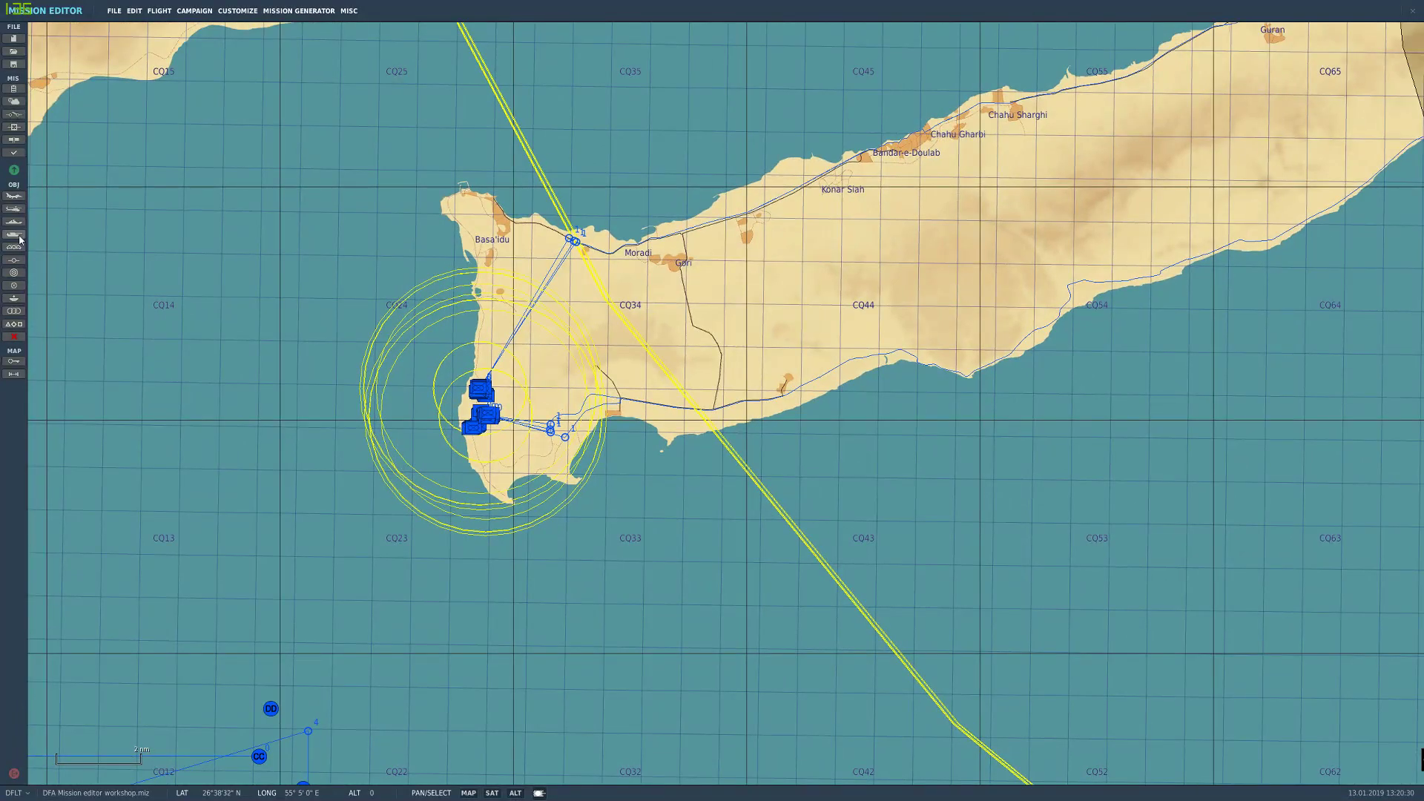
{"action": "scroll", "coordinate": [475, 447], "scroll_direction": "up", "scroll_amount": 2}
{"action": "scroll", "coordinate": [474, 448], "scroll_direction": "up", "scroll_amount": 2}
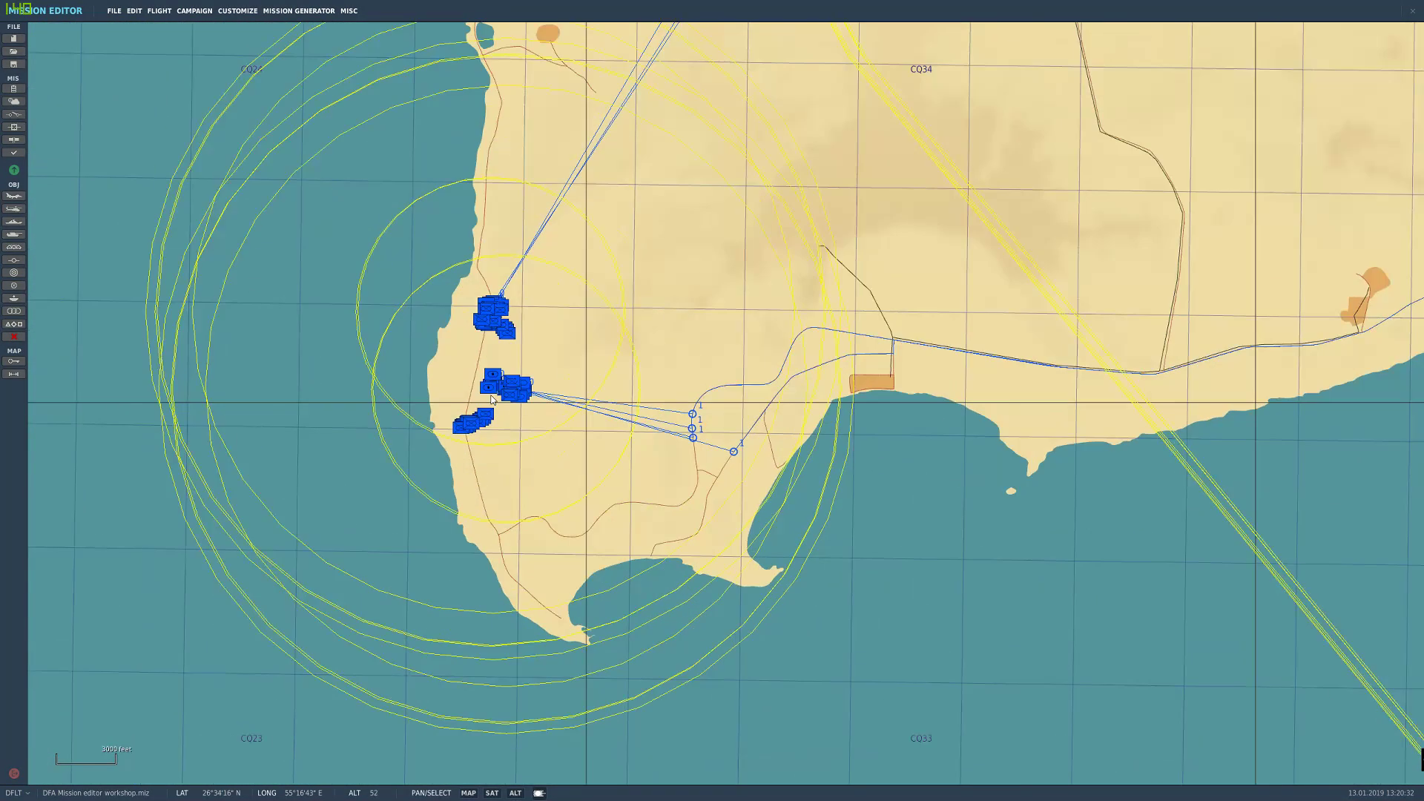
{"action": "left_click", "coordinate": [13, 234]}
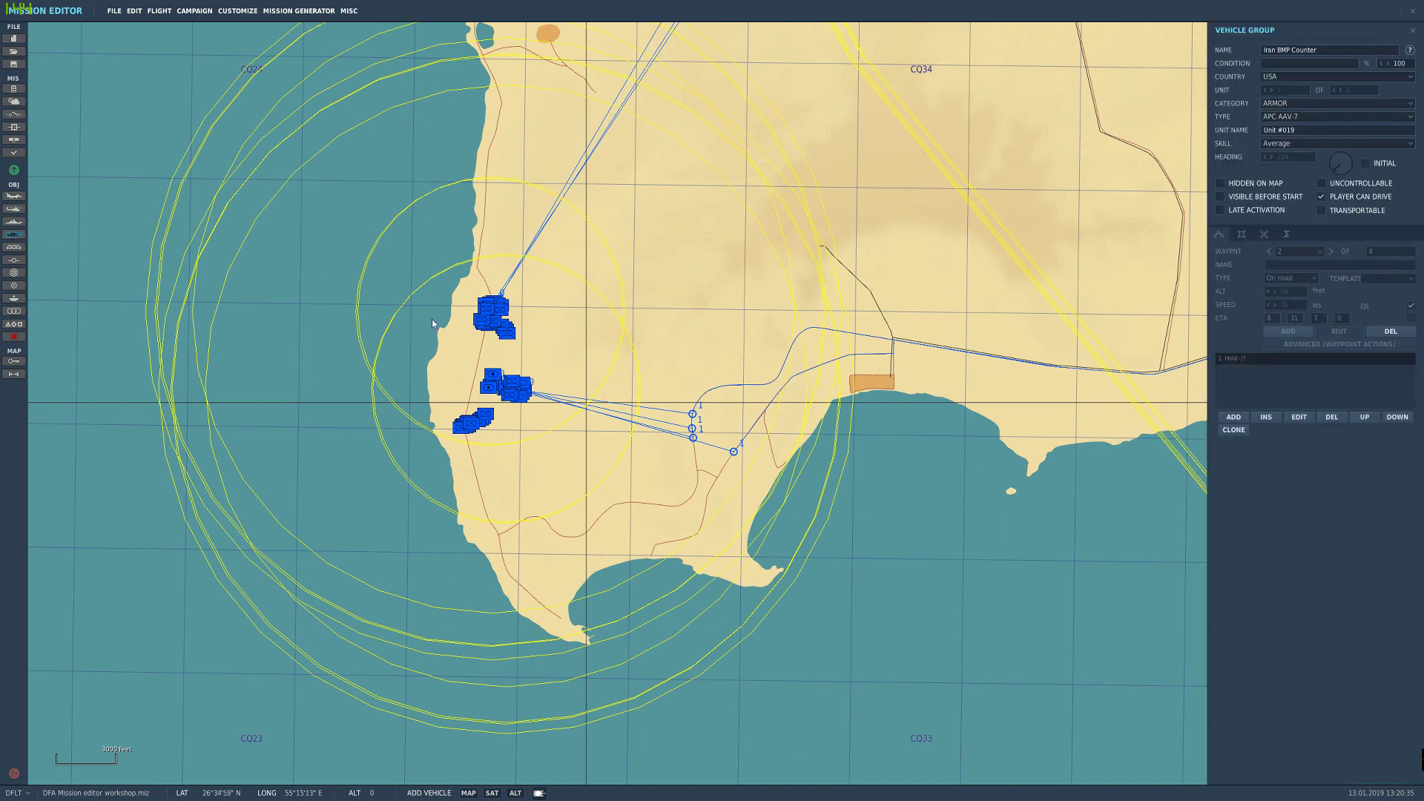
{"action": "scroll", "coordinate": [501, 484], "scroll_direction": "up", "scroll_amount": 1}
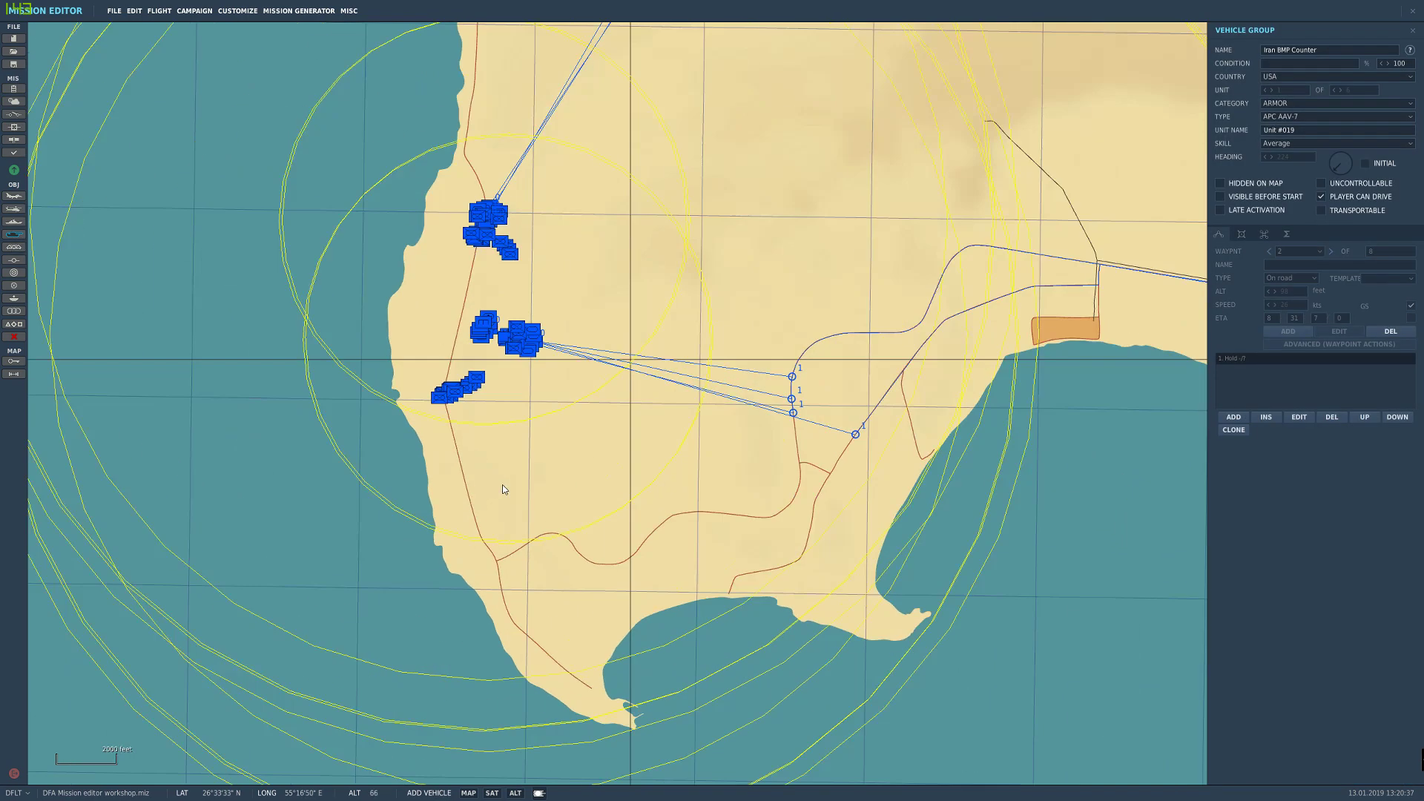
{"action": "right_click_drag", "start_coordinate": [497, 480], "coordinate": [569, 455]}
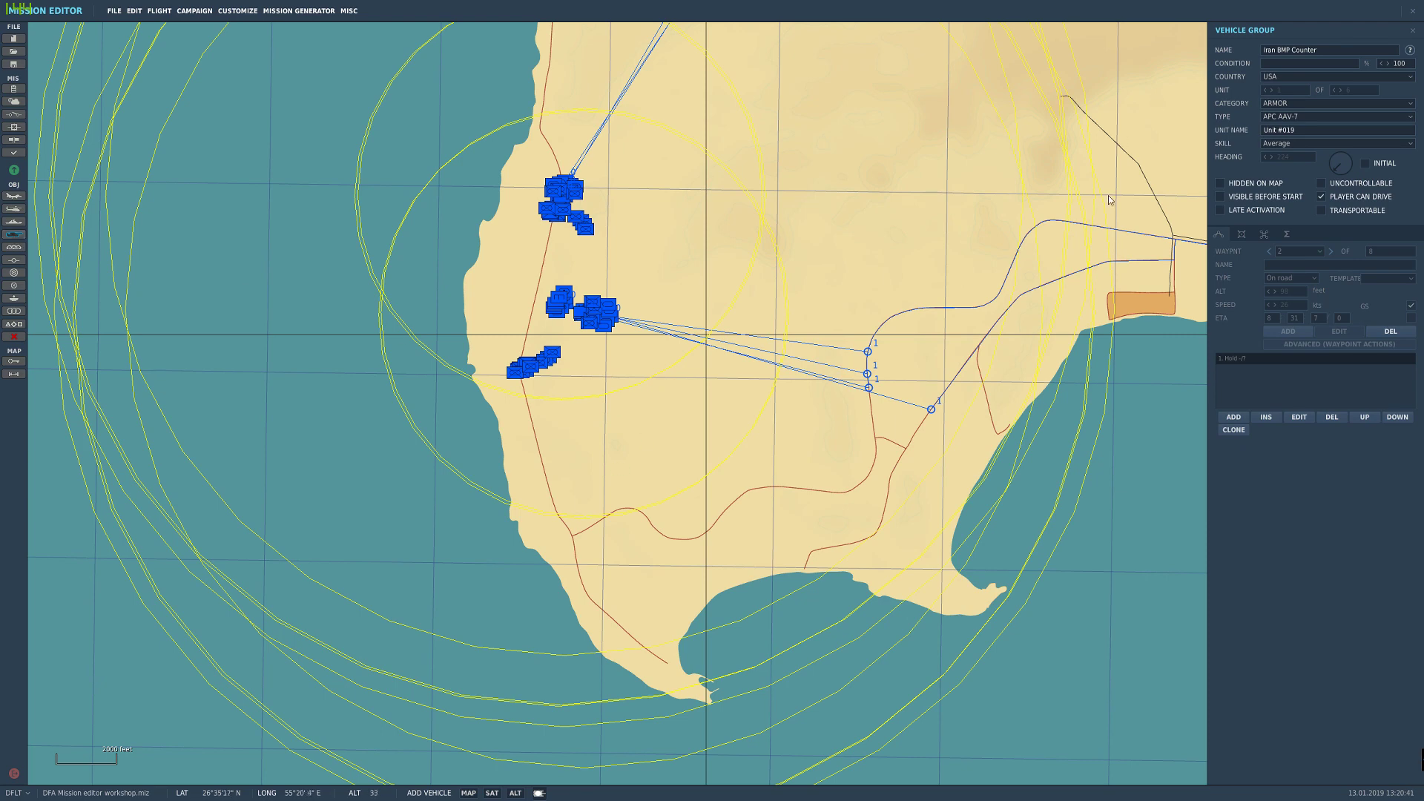
{"action": "scroll", "coordinate": [549, 476], "scroll_direction": "up", "scroll_amount": 2}
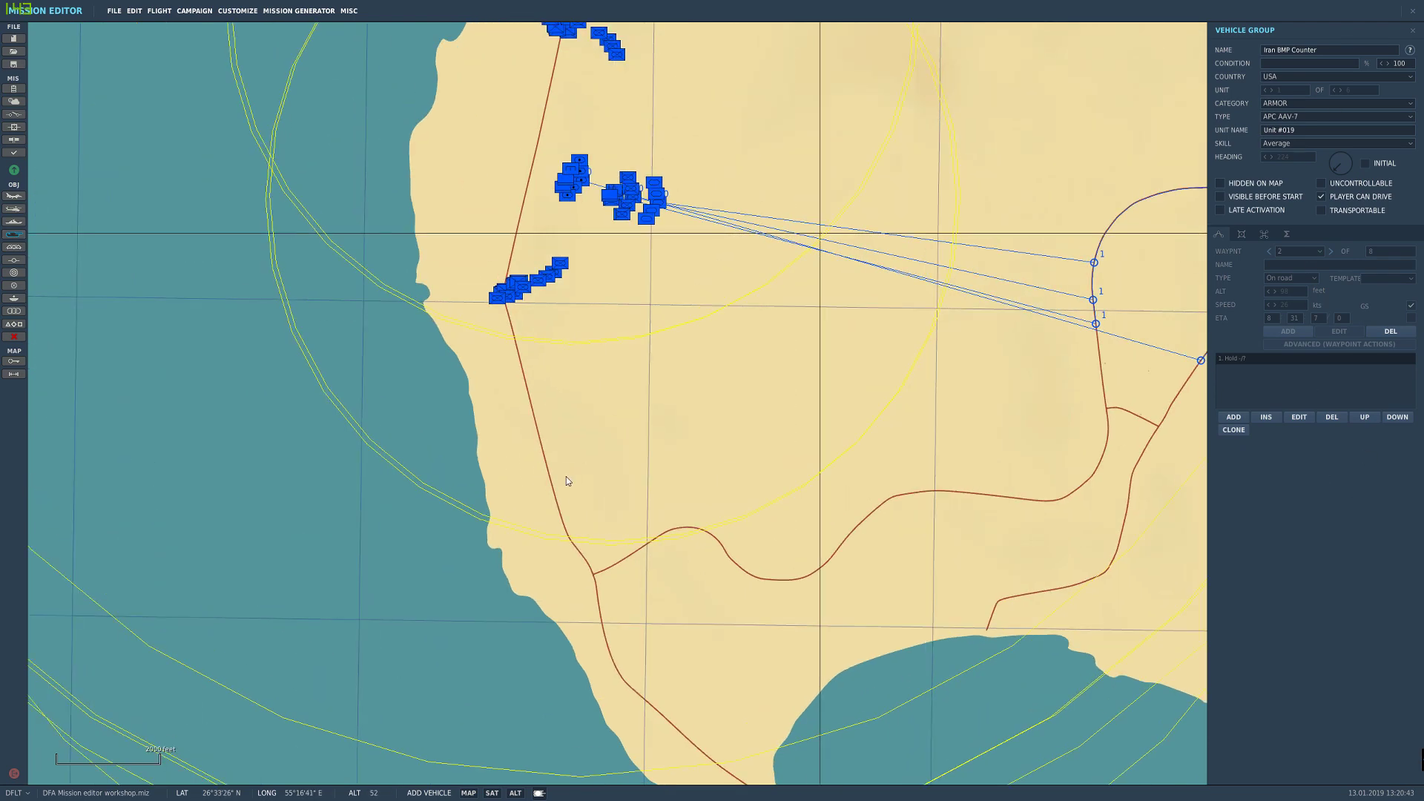
{"action": "left_click", "coordinate": [569, 470]}
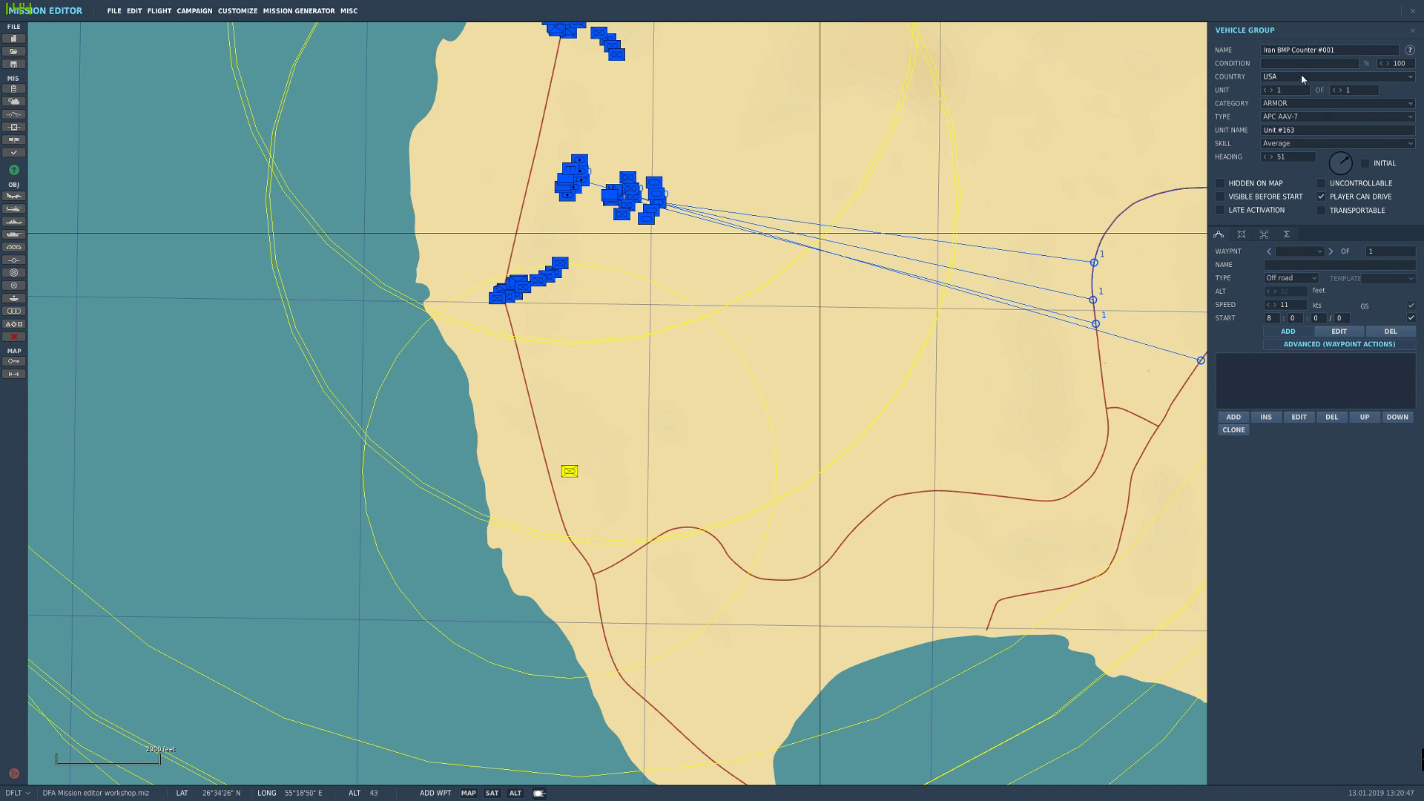
Step: Rename the new vehicle group US TEST UNIT and deselect it
{"action": "left_click_drag", "start_coordinate": [1338, 51], "coordinate": [1221, 53]}
{"action": "type", "text": "US TEST UNIT"}
{"action": "right_click_drag", "start_coordinate": [602, 482], "coordinate": [523, 526]}
{"action": "key", "text": "Escape"}
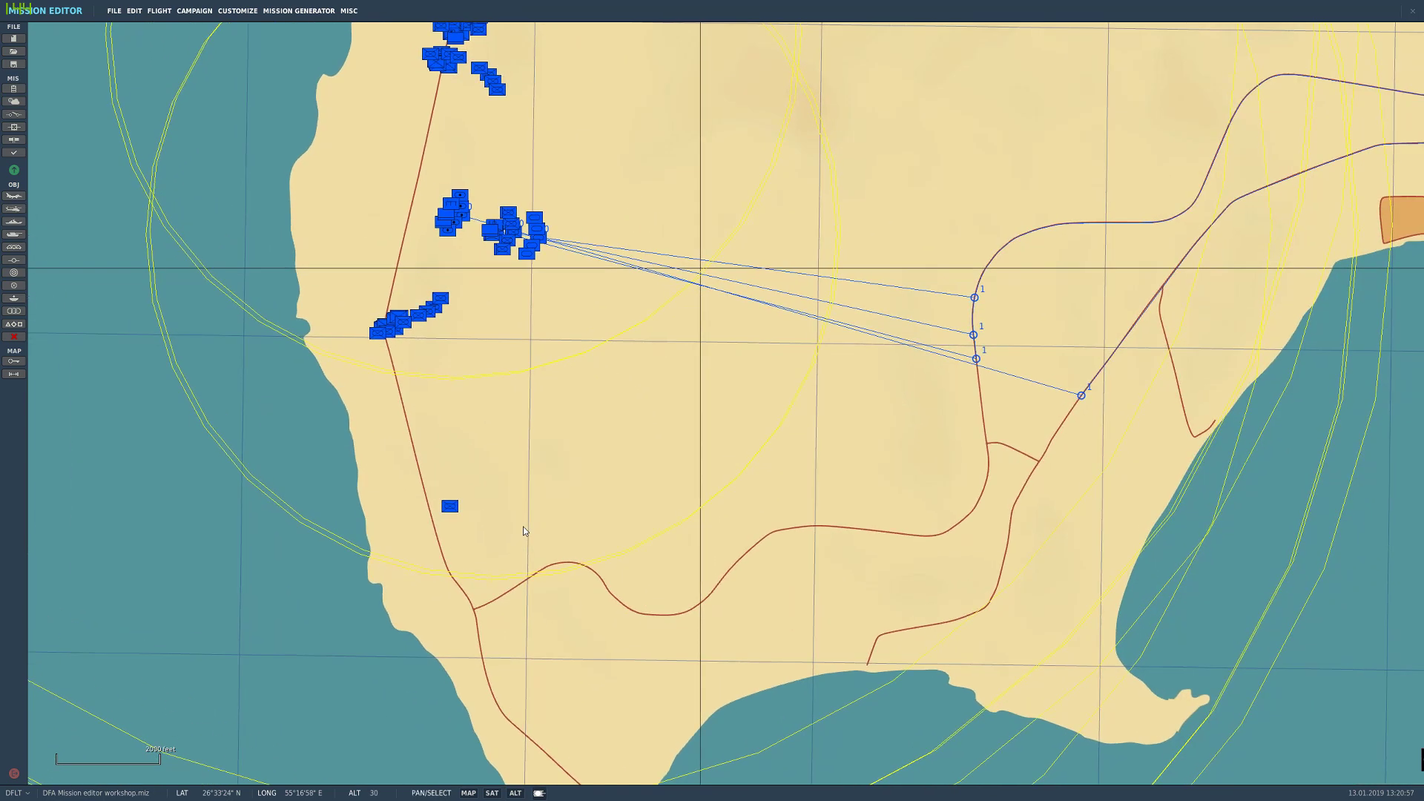
Step: Check the group choices for the US South Arty condition in the US attack Hold/sync trigger, leaving its group unchanged
{"action": "left_click", "coordinate": [14, 115]}
{"action": "left_click", "coordinate": [812, 78]}
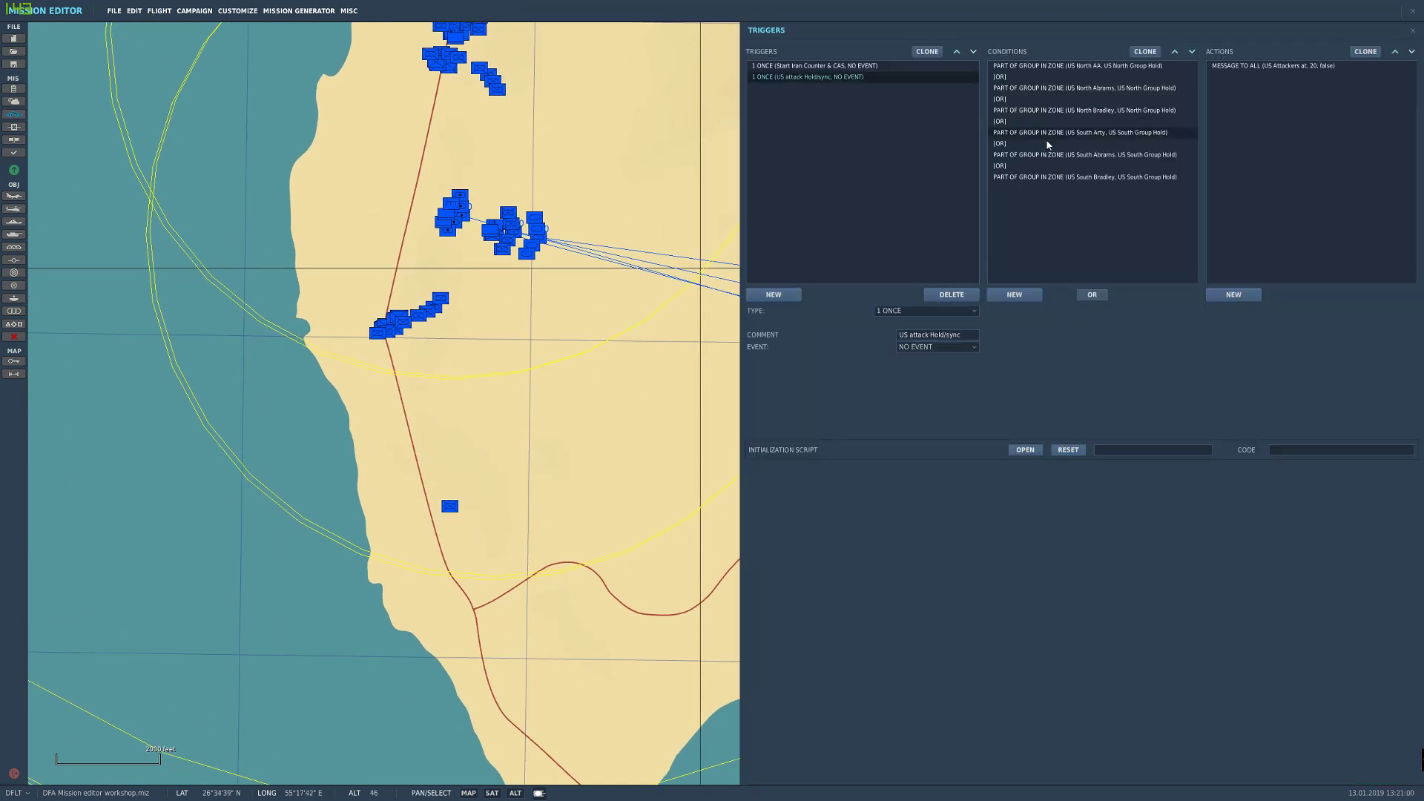
{"action": "left_click", "coordinate": [1113, 133]}
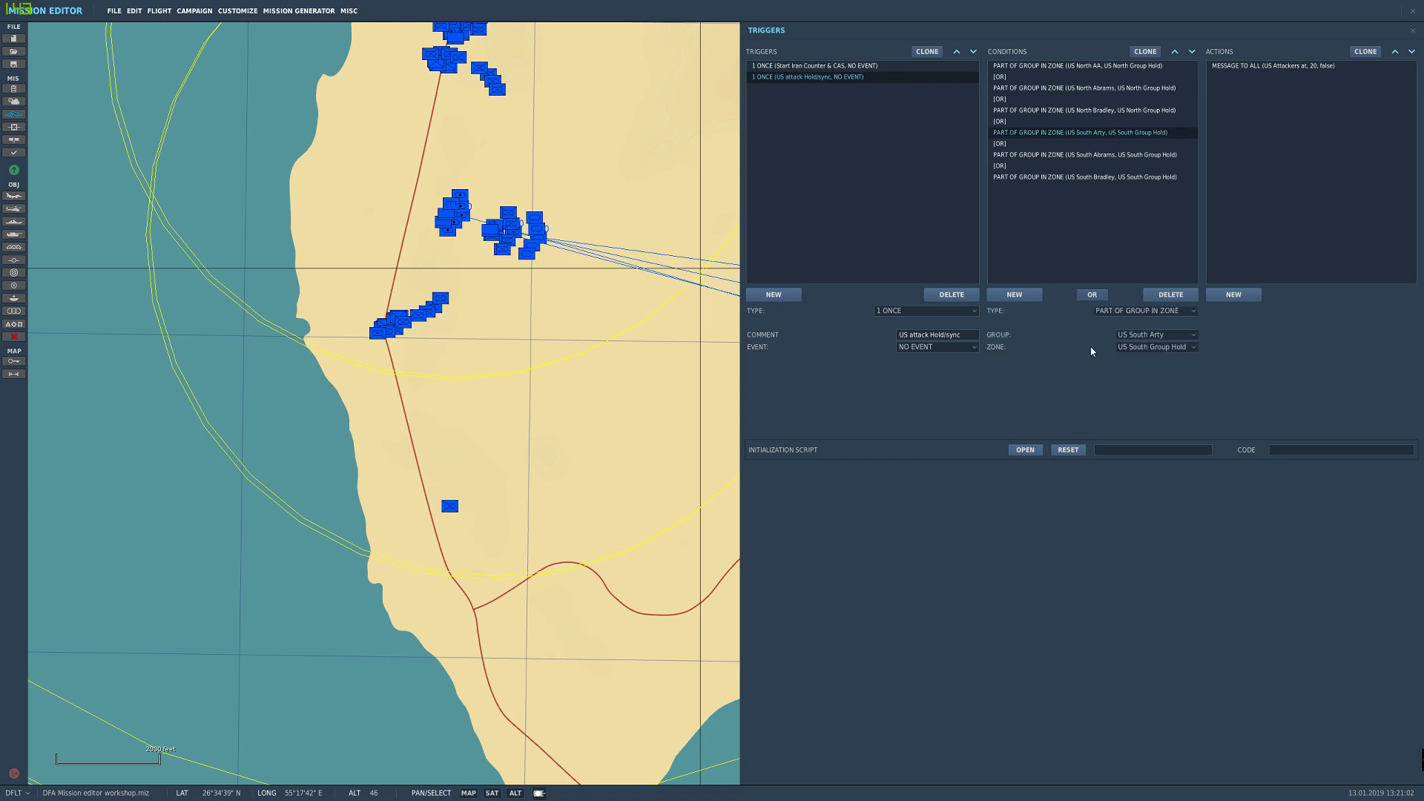
{"action": "left_click", "coordinate": [1144, 338]}
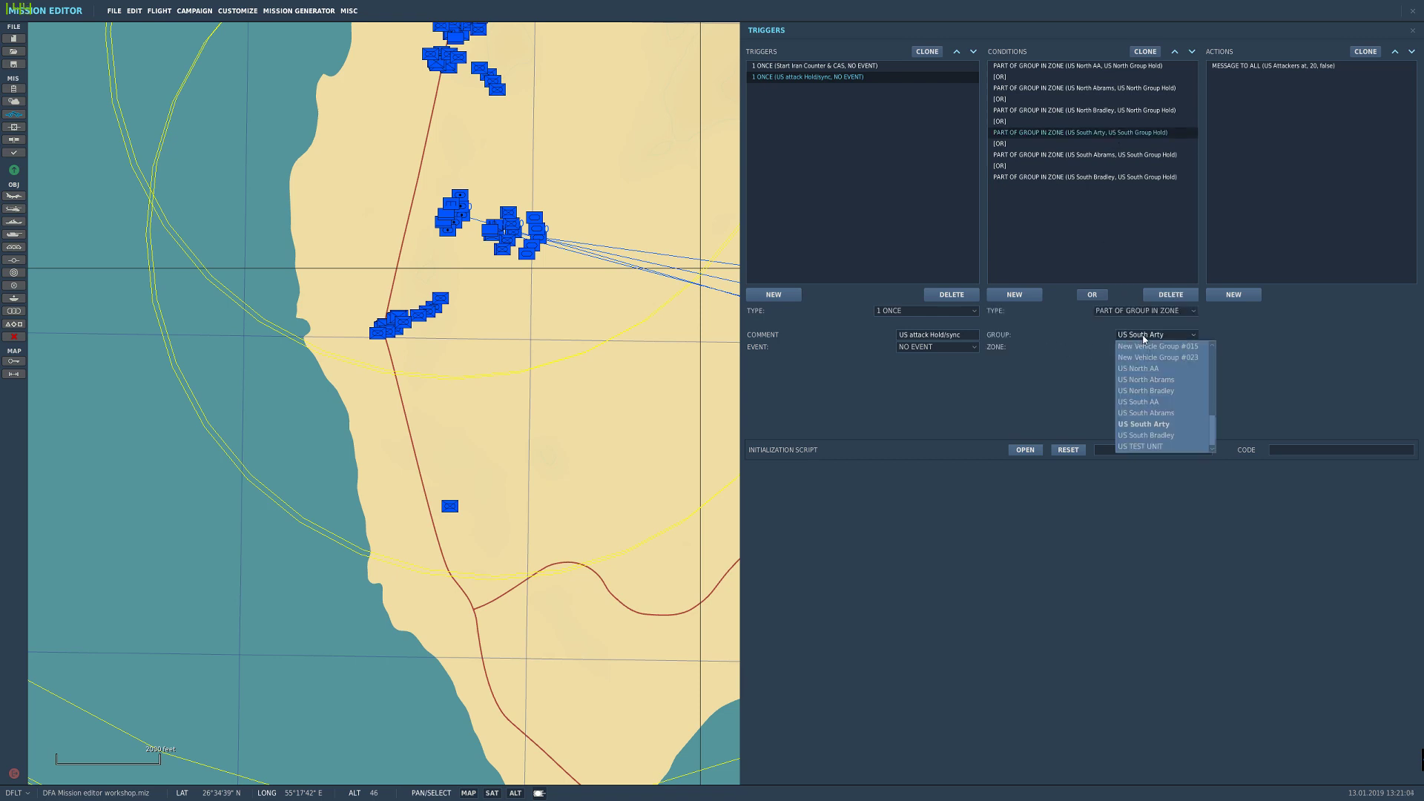
{"action": "left_click", "coordinate": [1147, 338]}
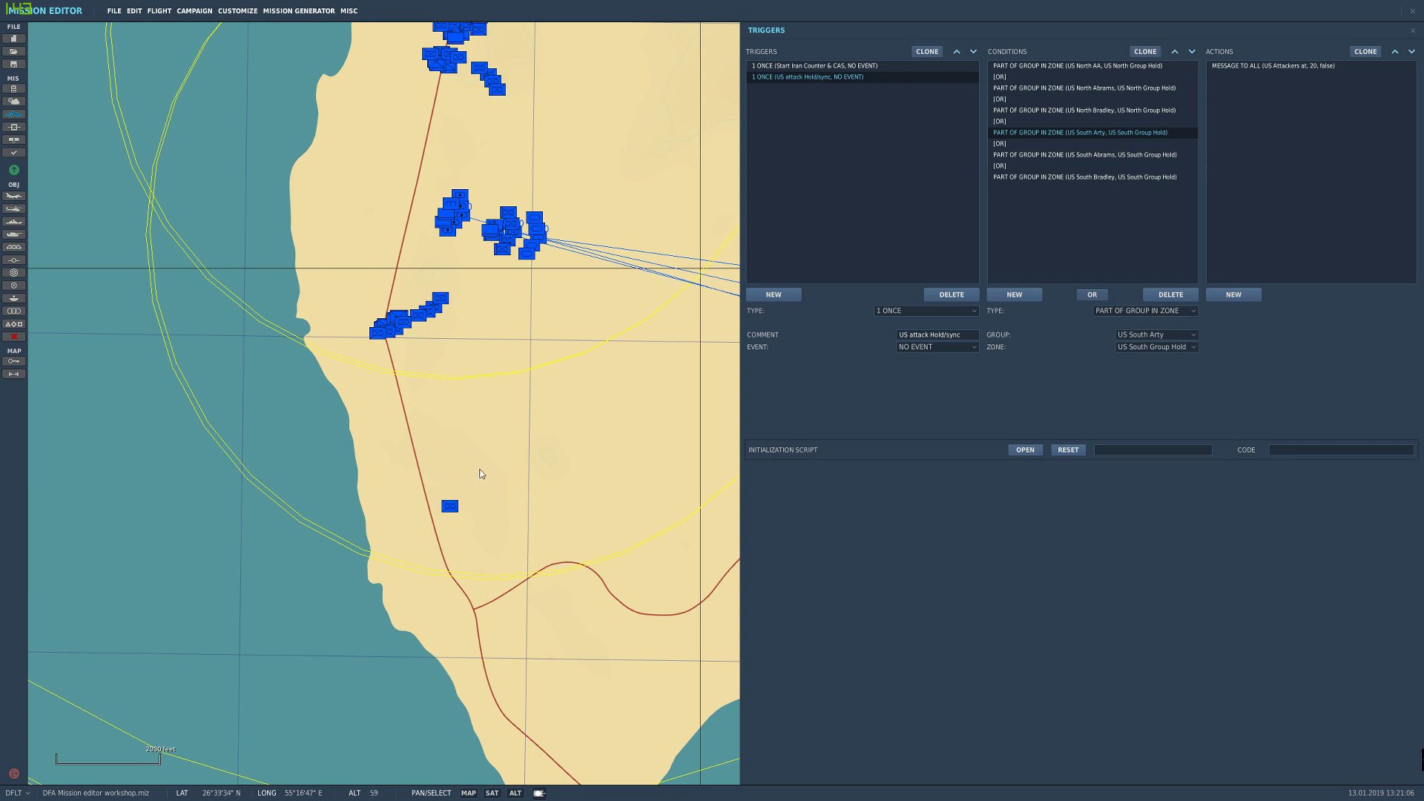
{"action": "left_click", "coordinate": [481, 439]}
Step: Move US TEST UNIT north to the strip between the west coast and the coastal road, beside the blue groups
{"action": "left_click", "coordinate": [449, 506]}
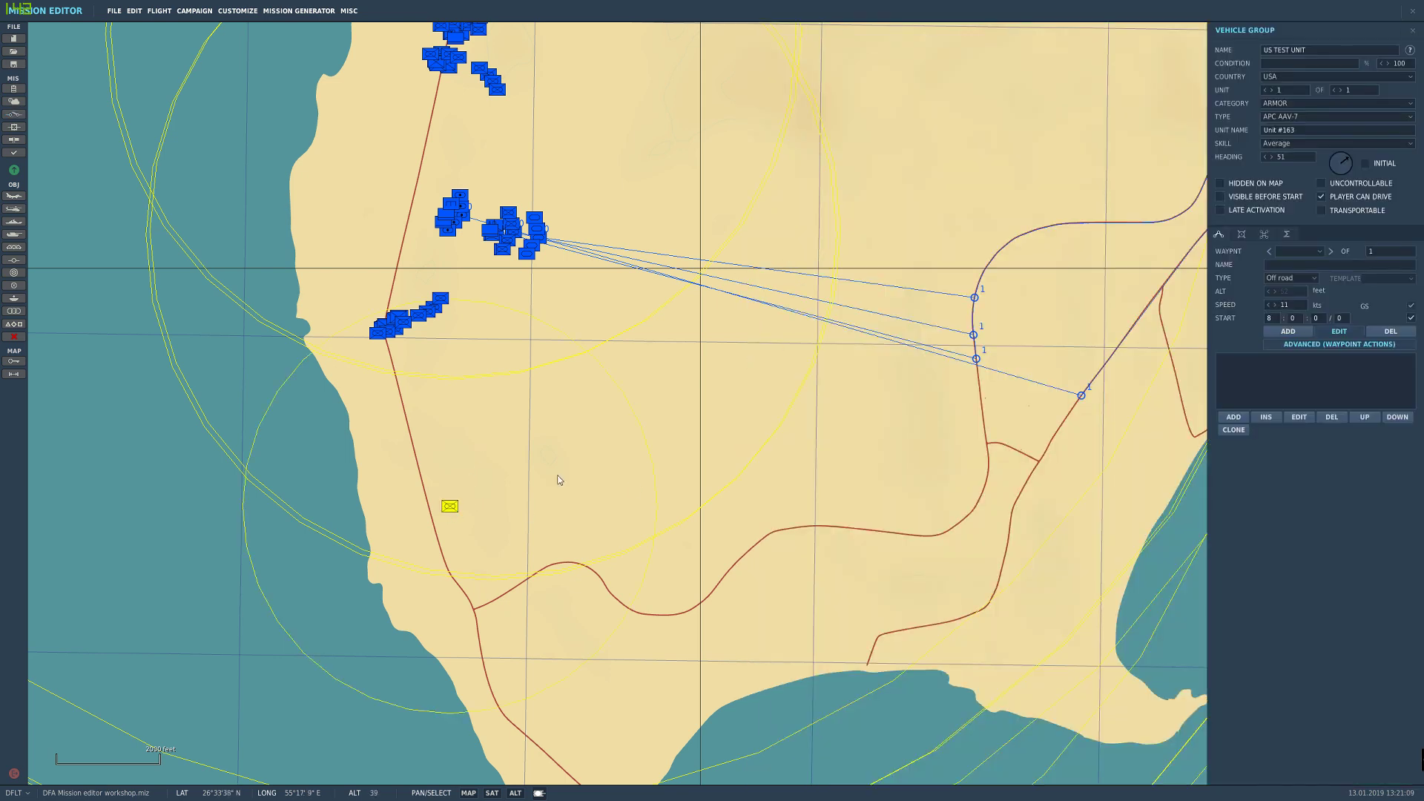
{"action": "left_click", "coordinate": [1298, 77]}
{"action": "left_click", "coordinate": [1298, 76]}
{"action": "left_click_drag", "start_coordinate": [449, 507], "coordinate": [429, 384]}
{"action": "right_click_drag", "start_coordinate": [428, 383], "coordinate": [415, 544]}
{"action": "left_click_drag", "start_coordinate": [415, 545], "coordinate": [363, 418]}
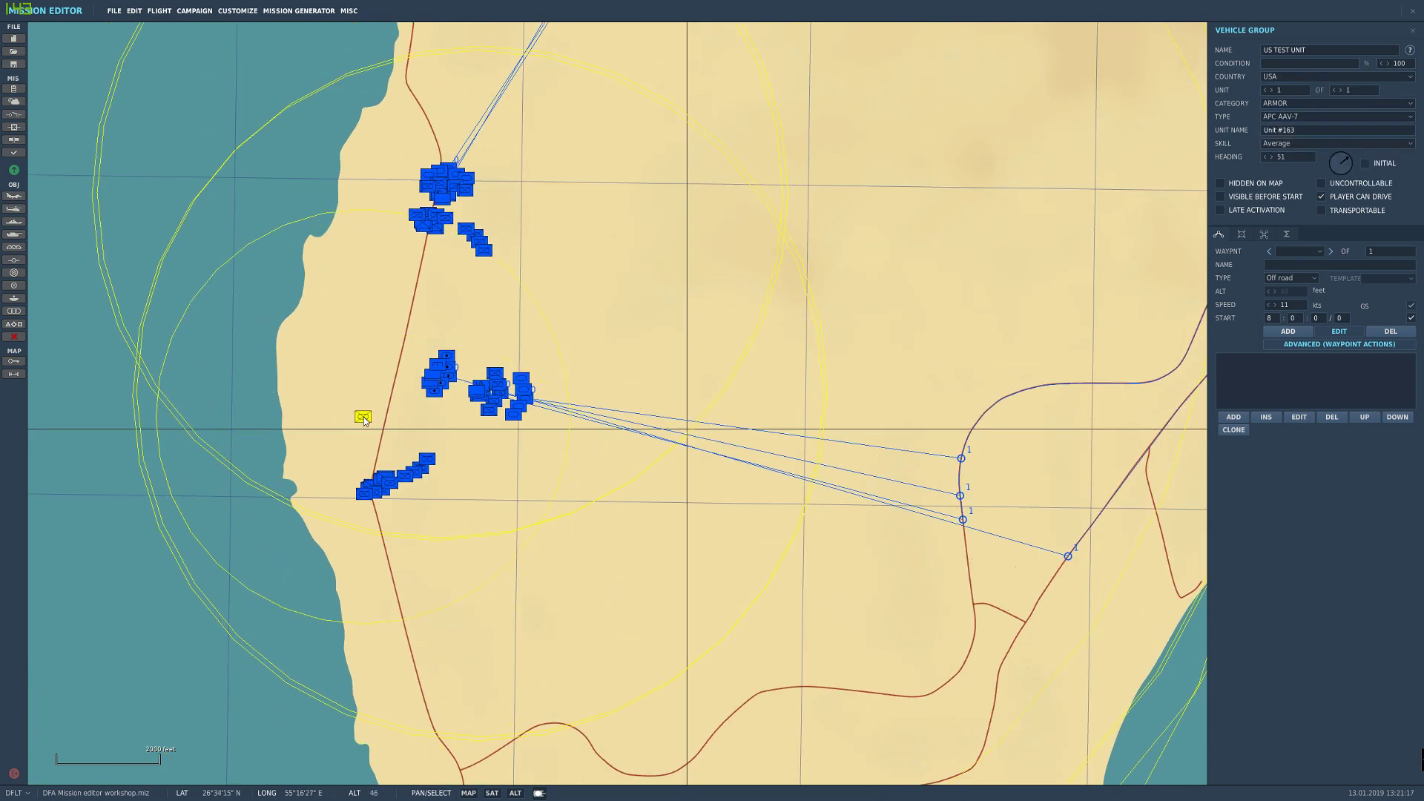
Step: Try the UNARMED category for US TEST UNIT and review its available vehicle types
{"action": "left_click", "coordinate": [1297, 119]}
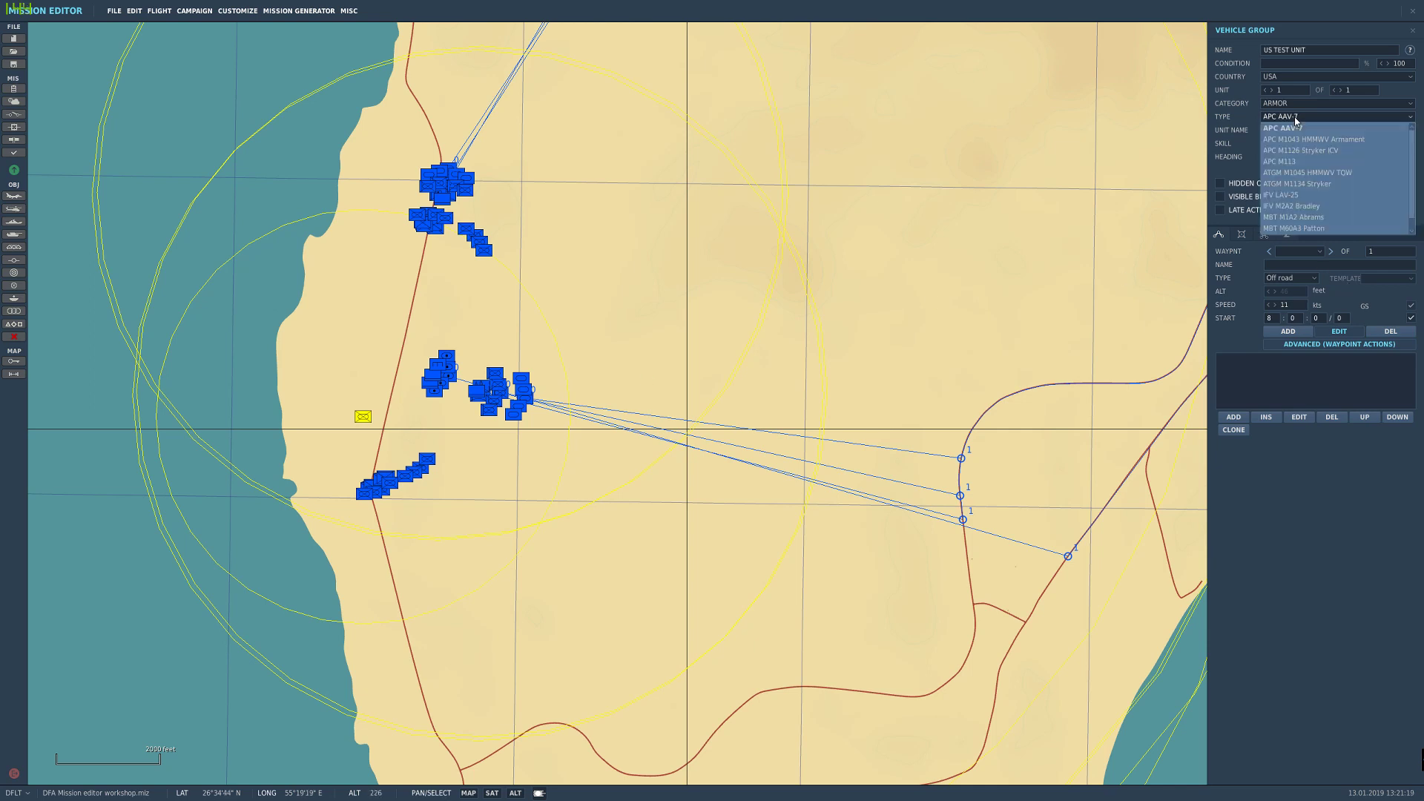
{"action": "left_click", "coordinate": [1265, 105]}
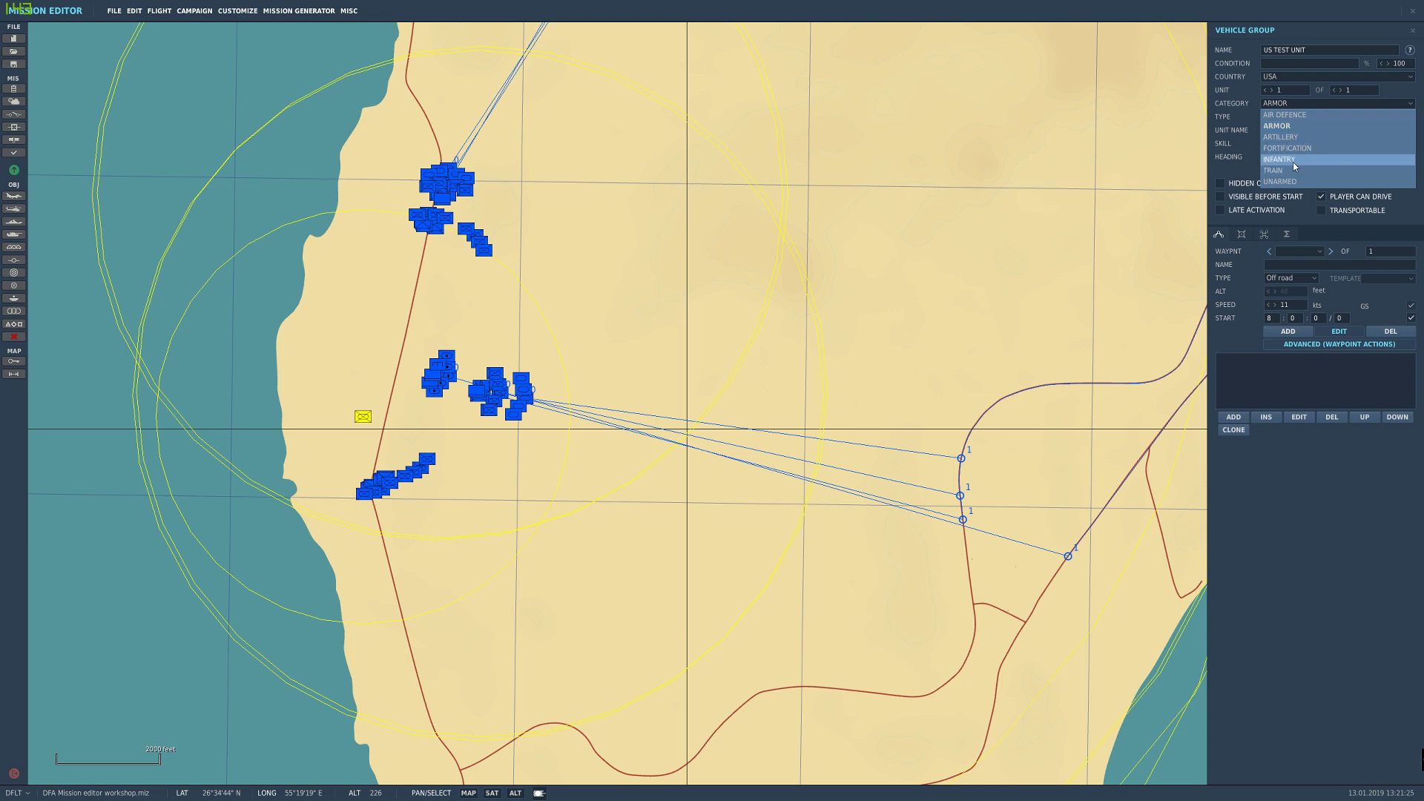
{"action": "left_click", "coordinate": [1293, 183]}
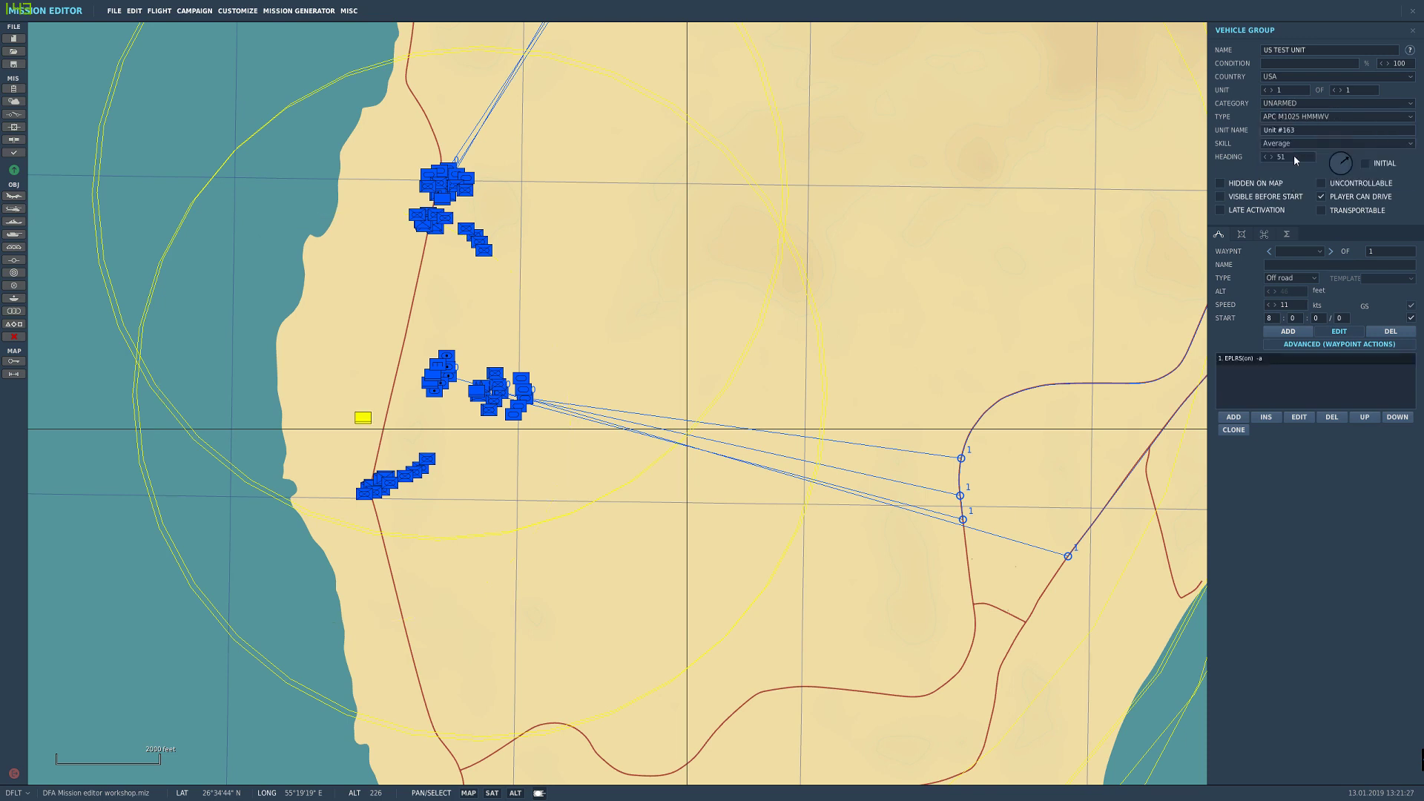
{"action": "left_click", "coordinate": [1307, 119]}
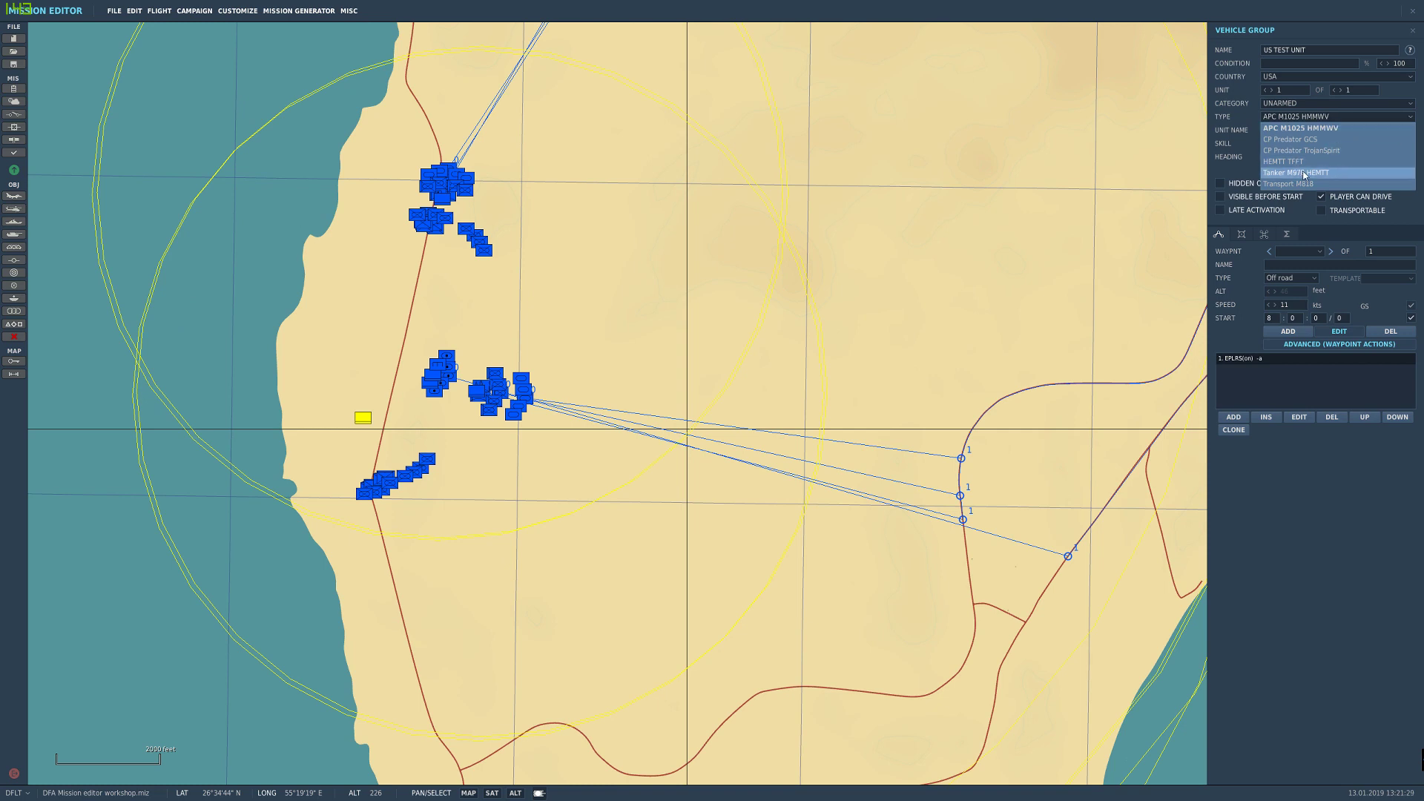
{"action": "left_click", "coordinate": [1294, 115]}
Step: Set US TEST UNIT's category to AIR DEFENCE and its type to SAM Linebacker M6
{"action": "left_click", "coordinate": [1293, 106]}
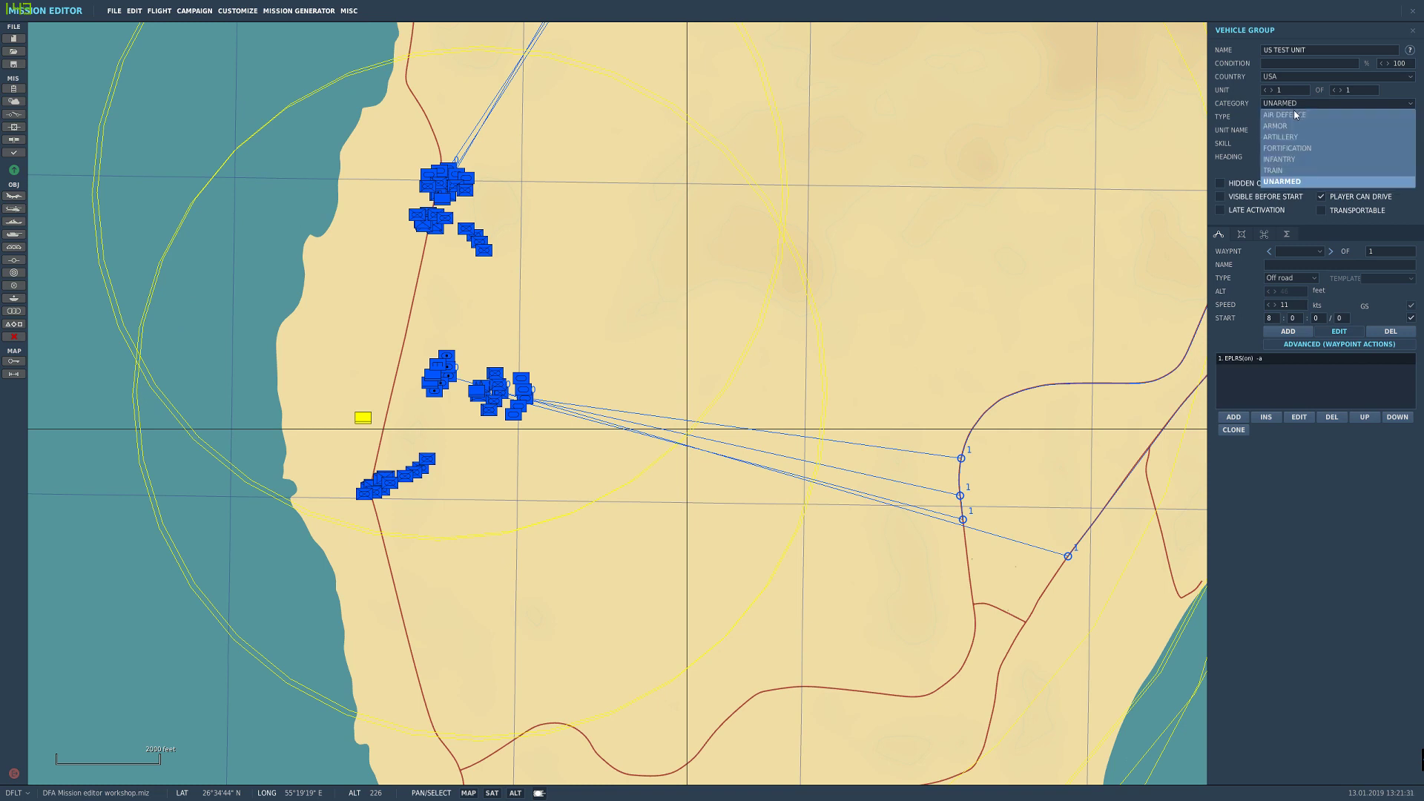
{"action": "left_click", "coordinate": [1293, 113]}
{"action": "left_click", "coordinate": [1294, 116]}
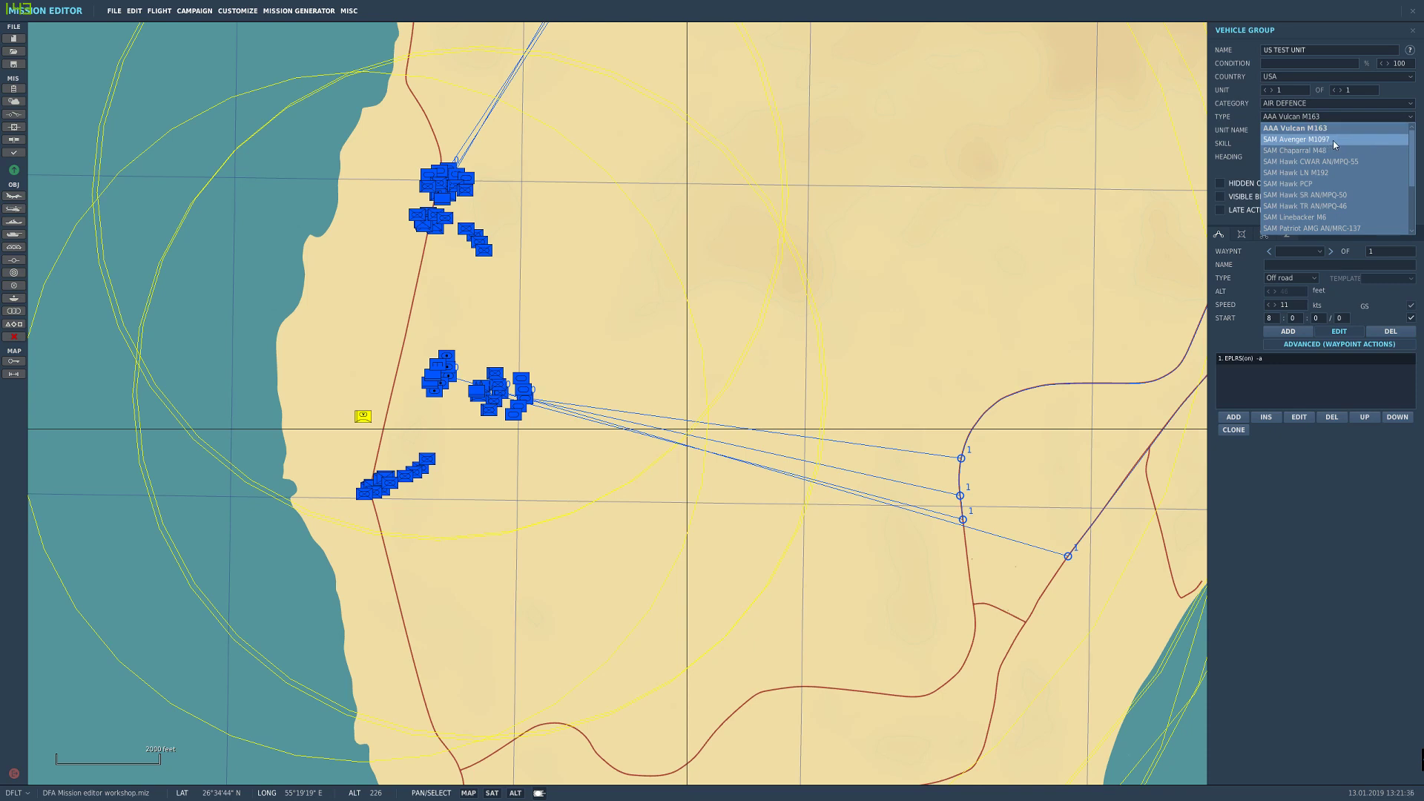
{"action": "left_click", "coordinate": [1333, 218]}
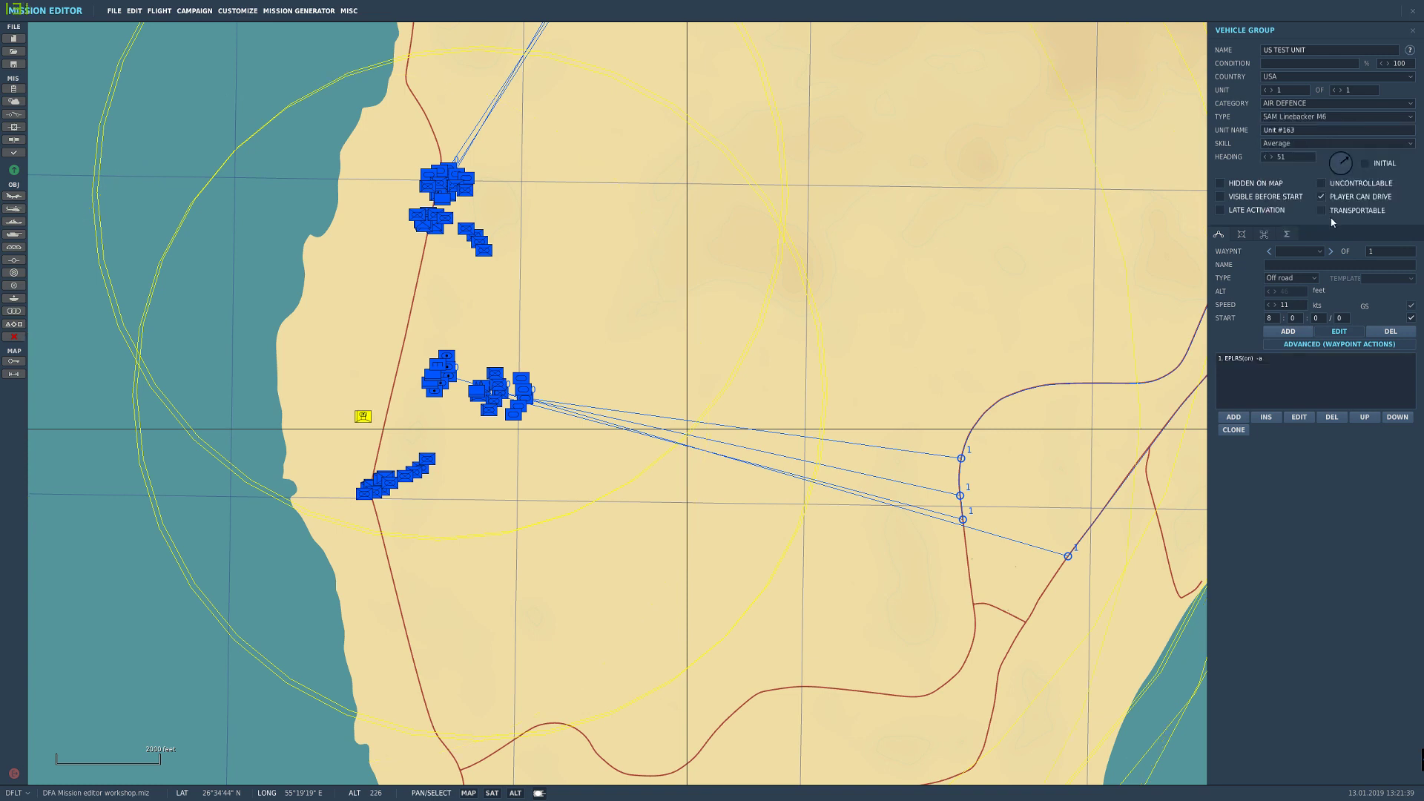
Step: Set US TEST UNIT's skill to Random and rotate its heading roughly eastward
{"action": "left_click", "coordinate": [1291, 145]}
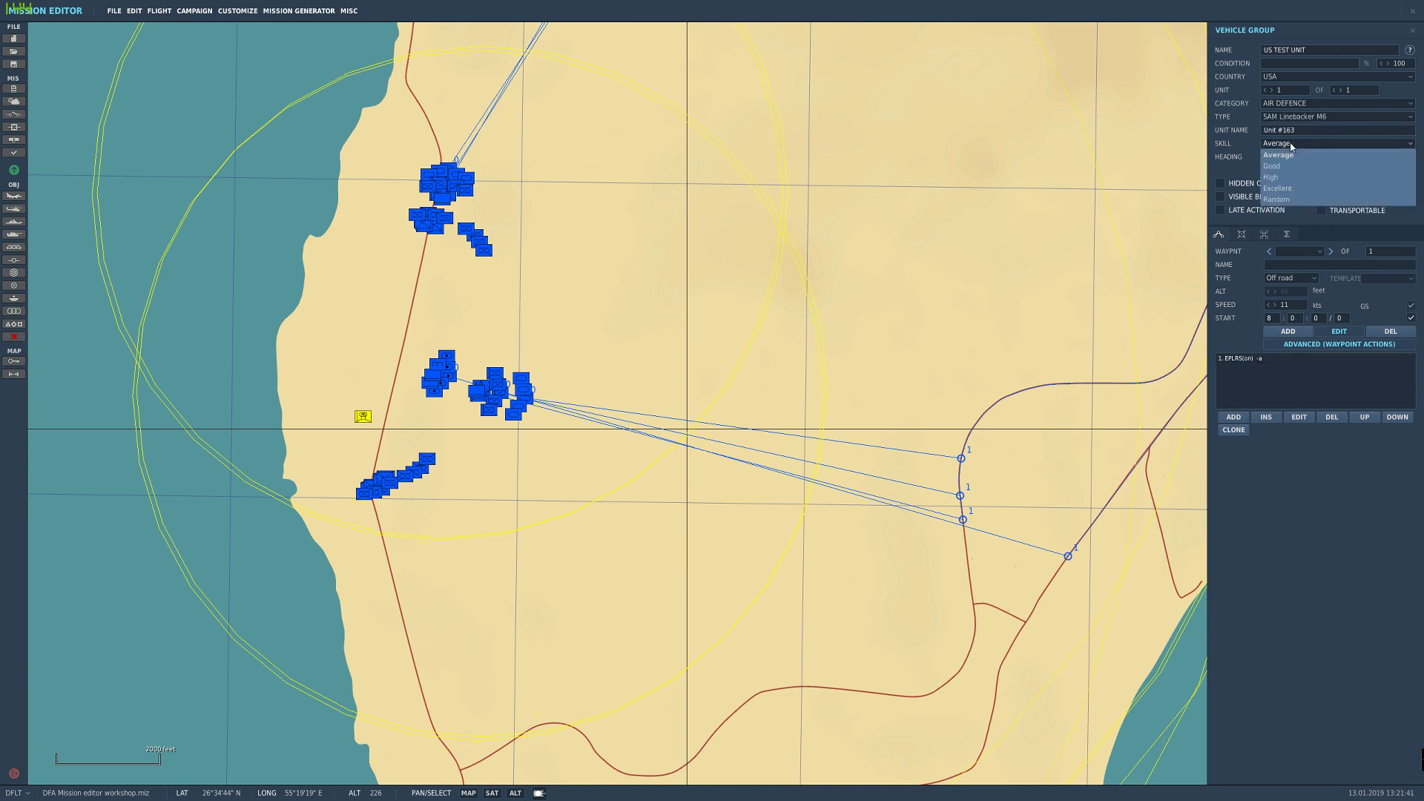
{"action": "left_click", "coordinate": [1294, 198]}
{"action": "left_click_drag", "start_coordinate": [1347, 166], "coordinate": [1353, 165]}
{"action": "scroll", "coordinate": [317, 414], "scroll_direction": "up", "scroll_amount": 2}
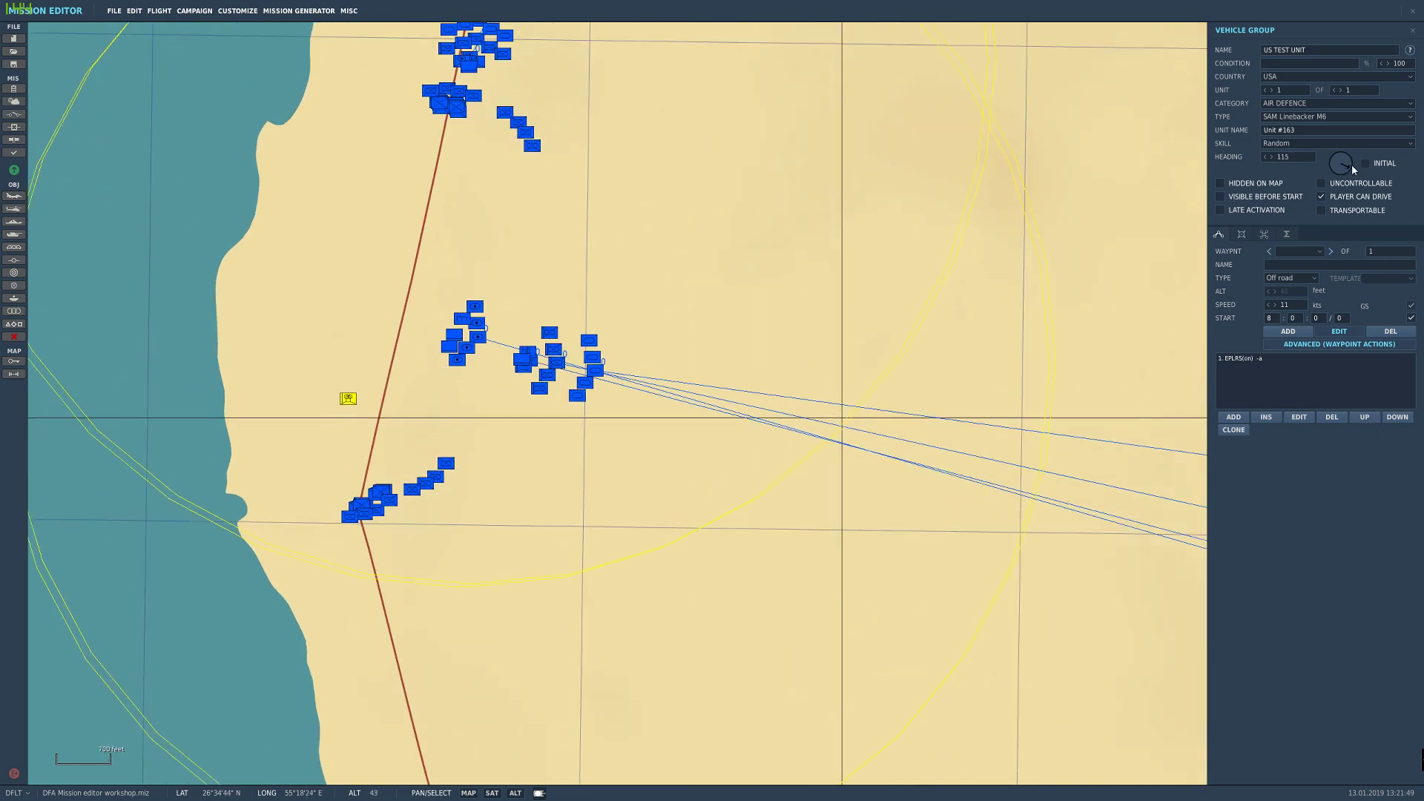
{"action": "left_click_drag", "start_coordinate": [1354, 160], "coordinate": [1358, 160]}
Step: Add an off-road waypoint for US TEST UNIT east-southeast of it, across the coastal road and below the neighbouring blue groups
{"action": "left_click", "coordinate": [1311, 335]}
{"action": "left_click", "coordinate": [633, 456]}
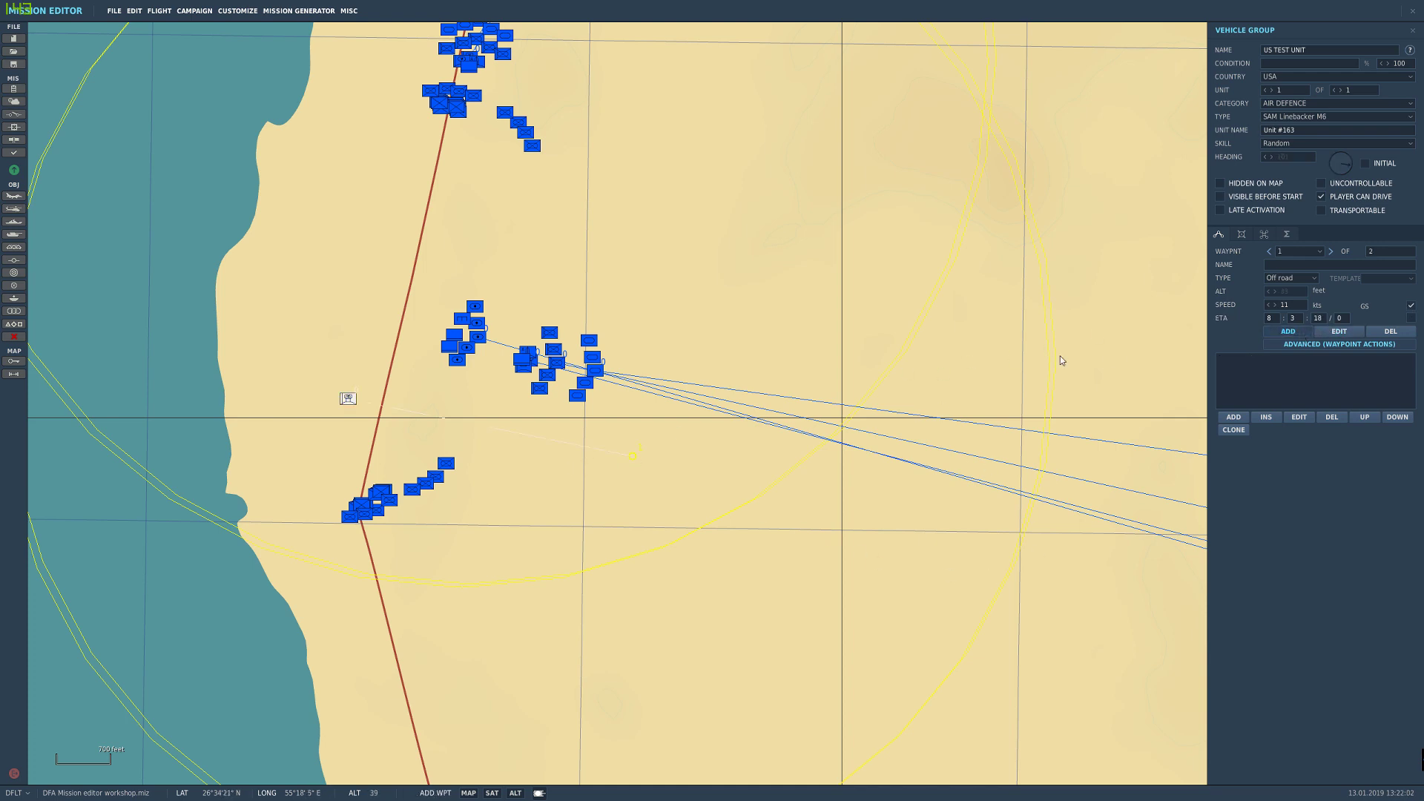
{"action": "left_click", "coordinate": [1293, 307]}
{"action": "right_click_drag", "start_coordinate": [777, 465], "coordinate": [520, 402]}
{"action": "right_click_drag", "start_coordinate": [419, 417], "coordinate": [513, 379]}
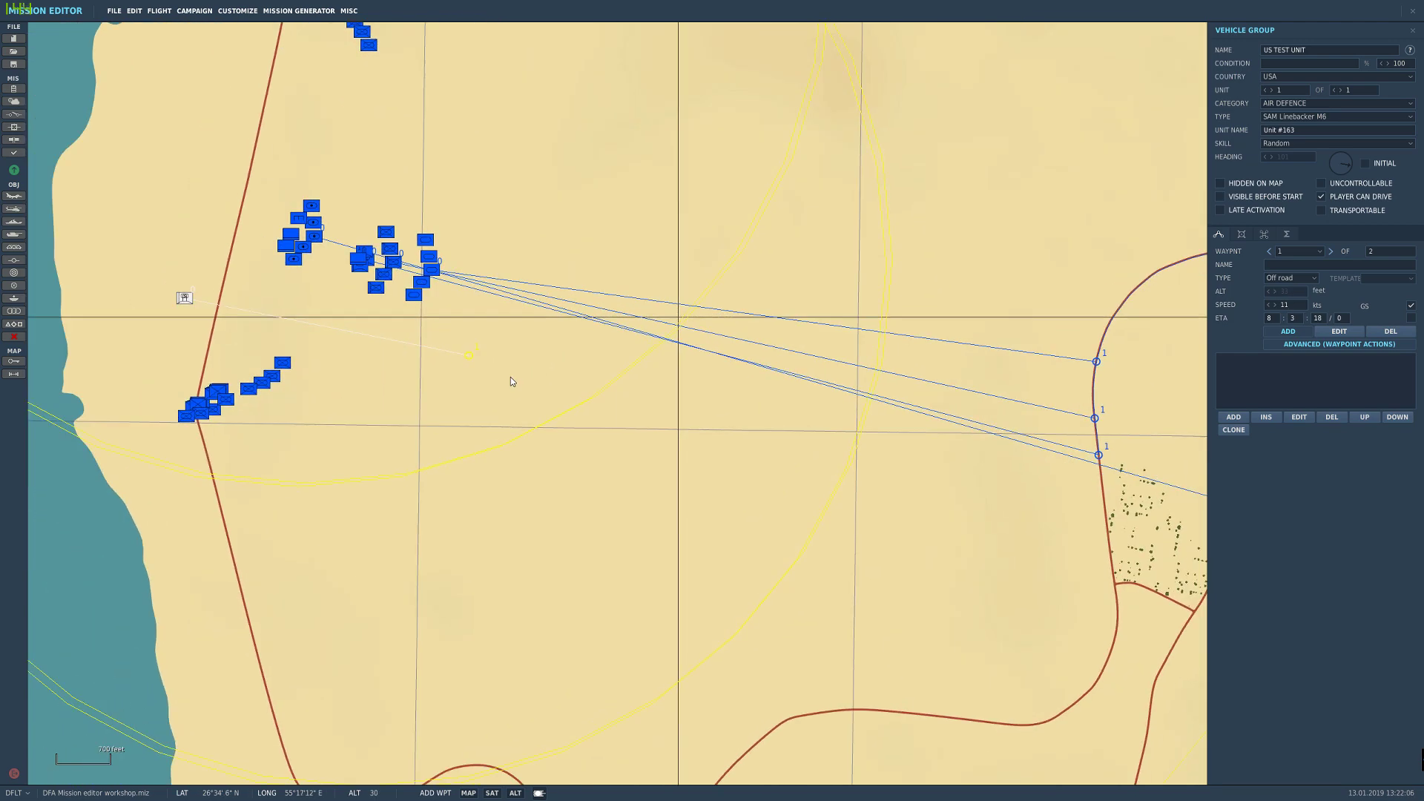
Step: Try the On road type for US TEST UNIT's waypoint 1 and leave waypoint adding
{"action": "left_click", "coordinate": [1291, 279]}
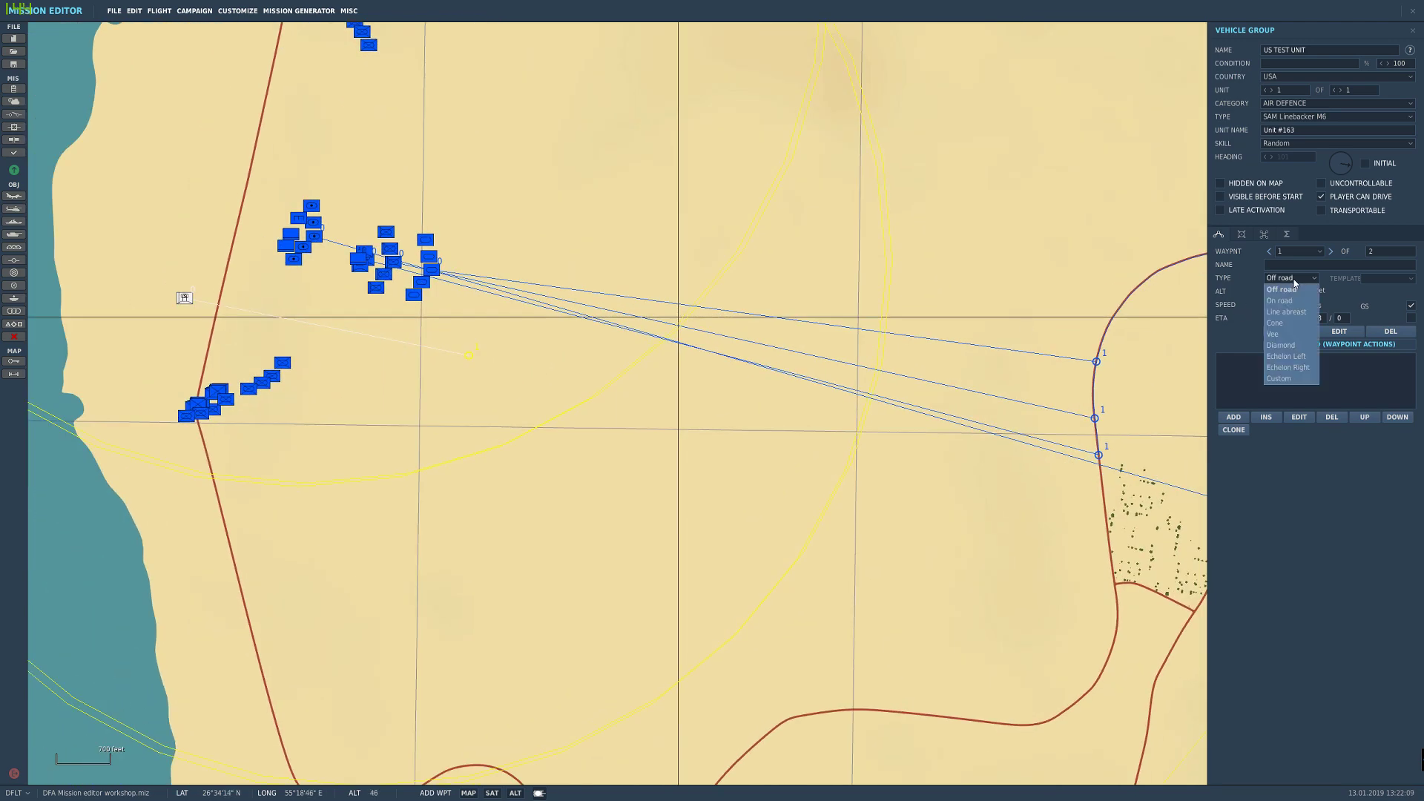
{"action": "left_click", "coordinate": [1289, 300]}
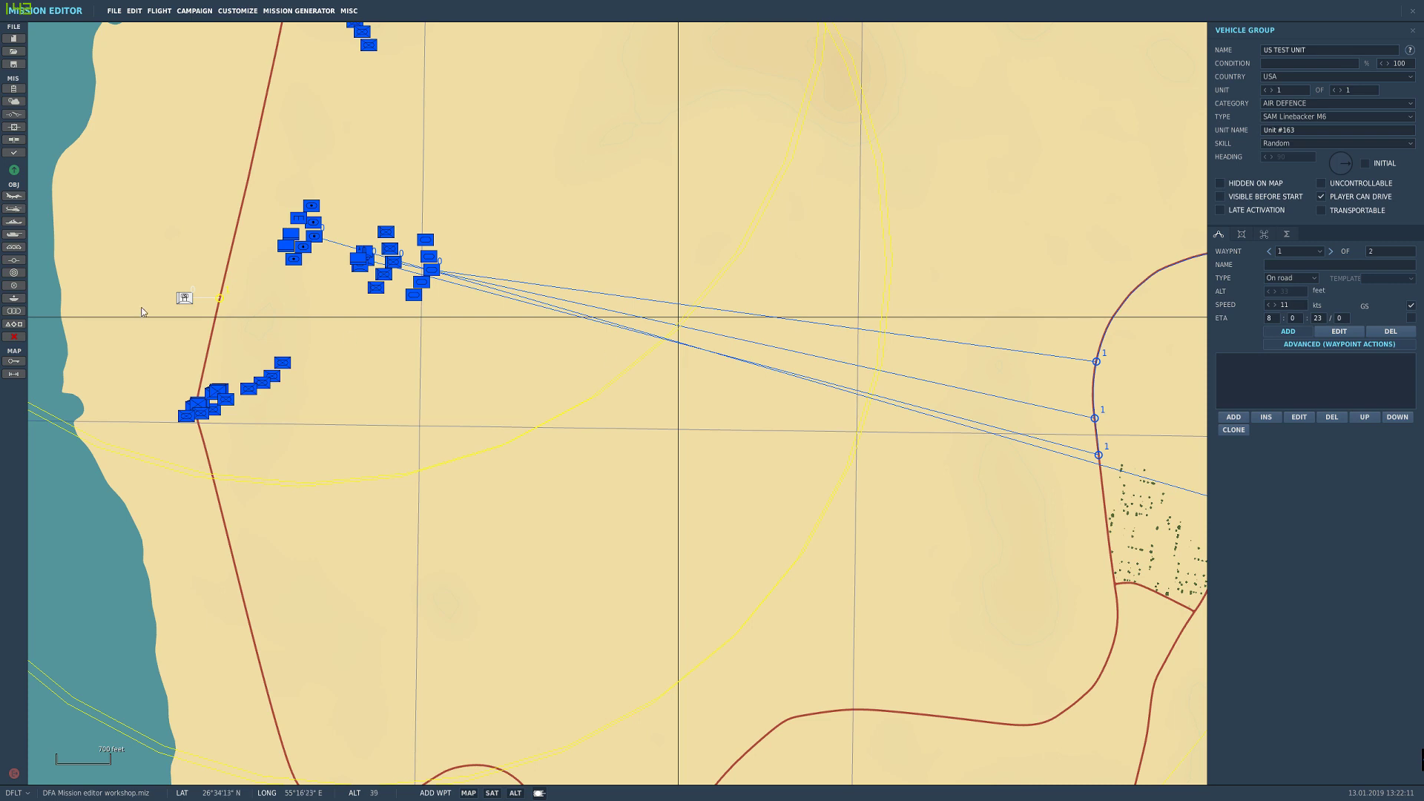
{"action": "scroll", "coordinate": [205, 302], "scroll_direction": "up", "scroll_amount": 2}
{"action": "key", "text": "Escape"}
Step: Set waypoint 1's type to Line abreast and move it back into open ground east-southeast of the unit
{"action": "left_click", "coordinate": [228, 297]}
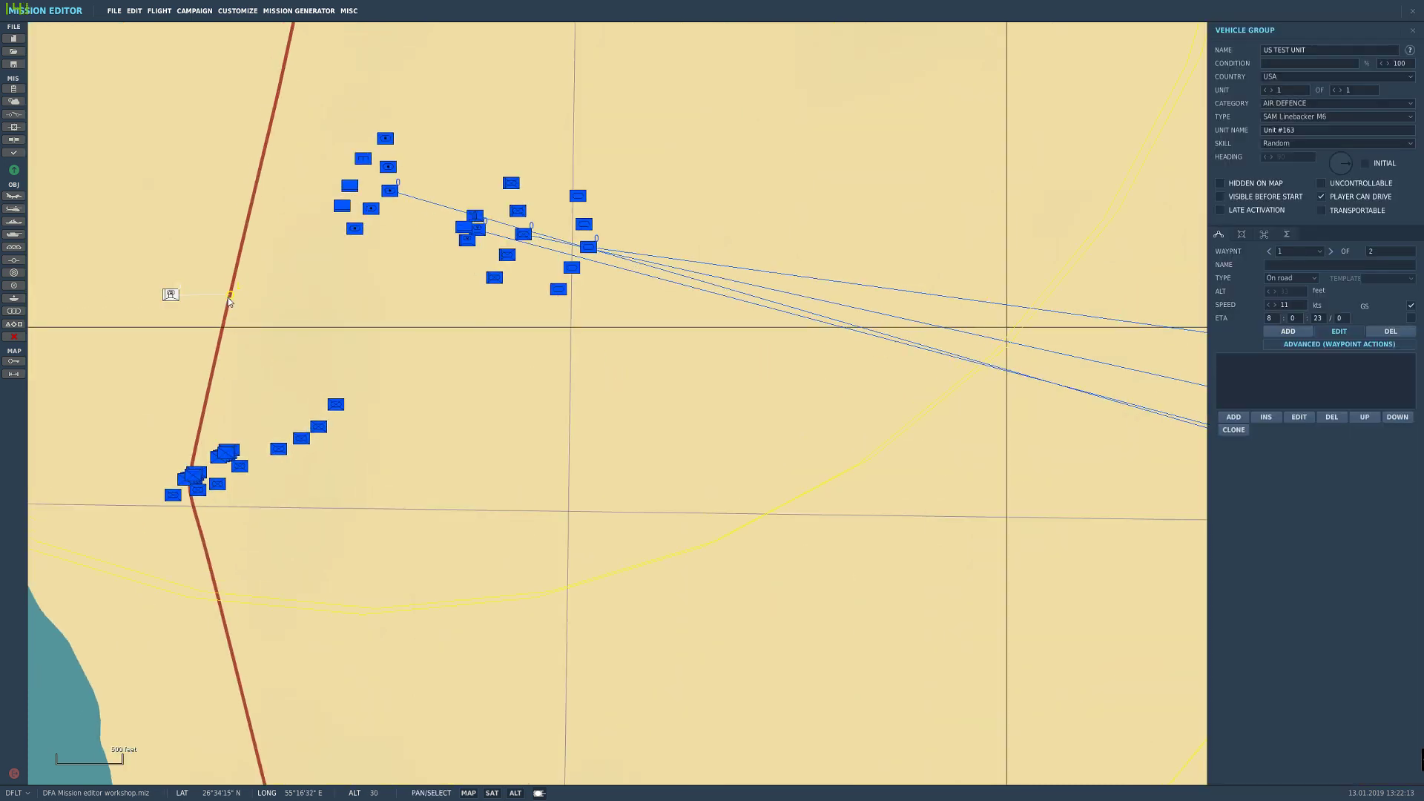
{"action": "left_click", "coordinate": [1291, 278]}
{"action": "left_click", "coordinate": [1290, 312]}
{"action": "left_click_drag", "start_coordinate": [230, 294], "coordinate": [537, 384]}
{"action": "scroll", "coordinate": [535, 413], "scroll_direction": "down", "scroll_amount": 1}
Step: Review the types available for US TEST UNIT's waypoint 1, keeping Line abreast
{"action": "left_click", "coordinate": [1291, 278]}
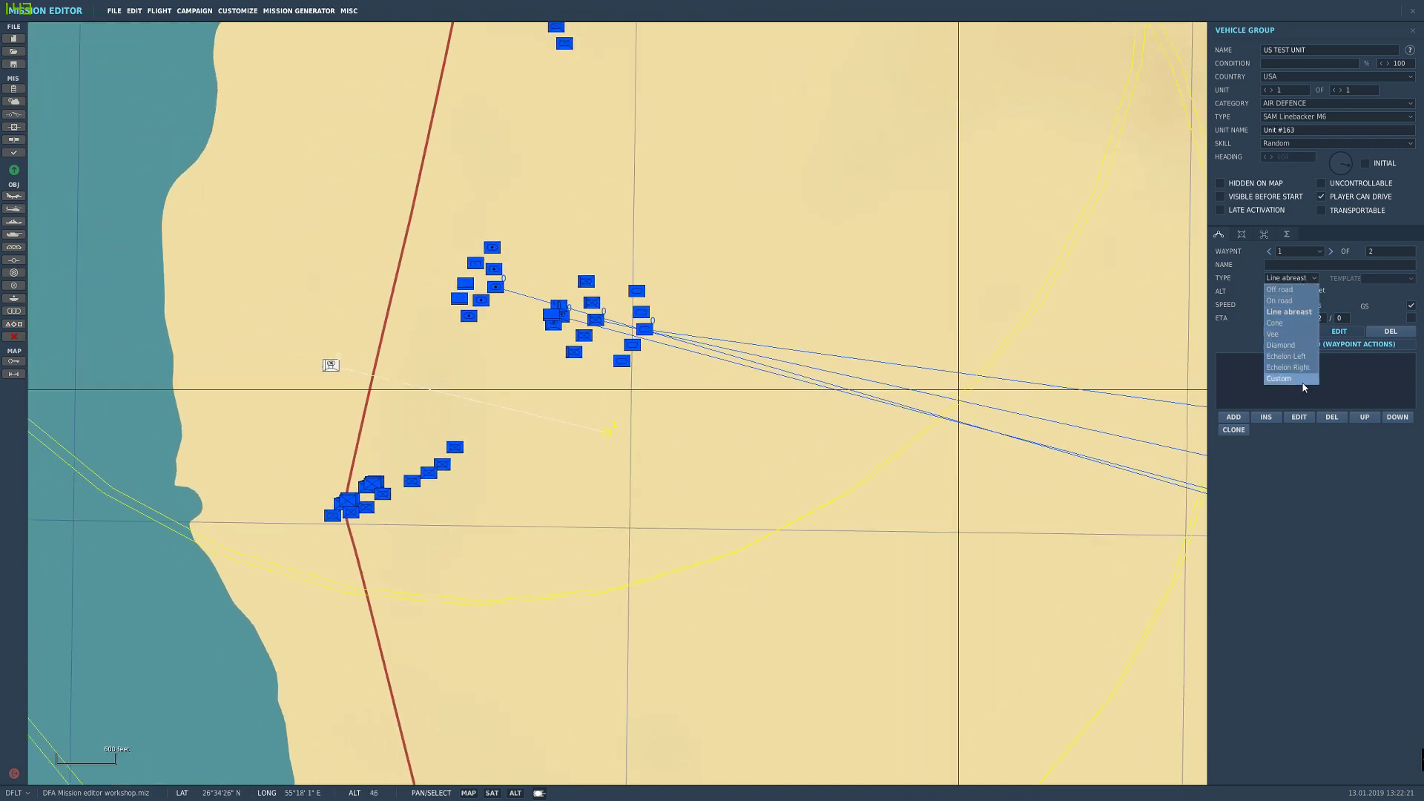
{"action": "left_click", "coordinate": [1292, 279]}
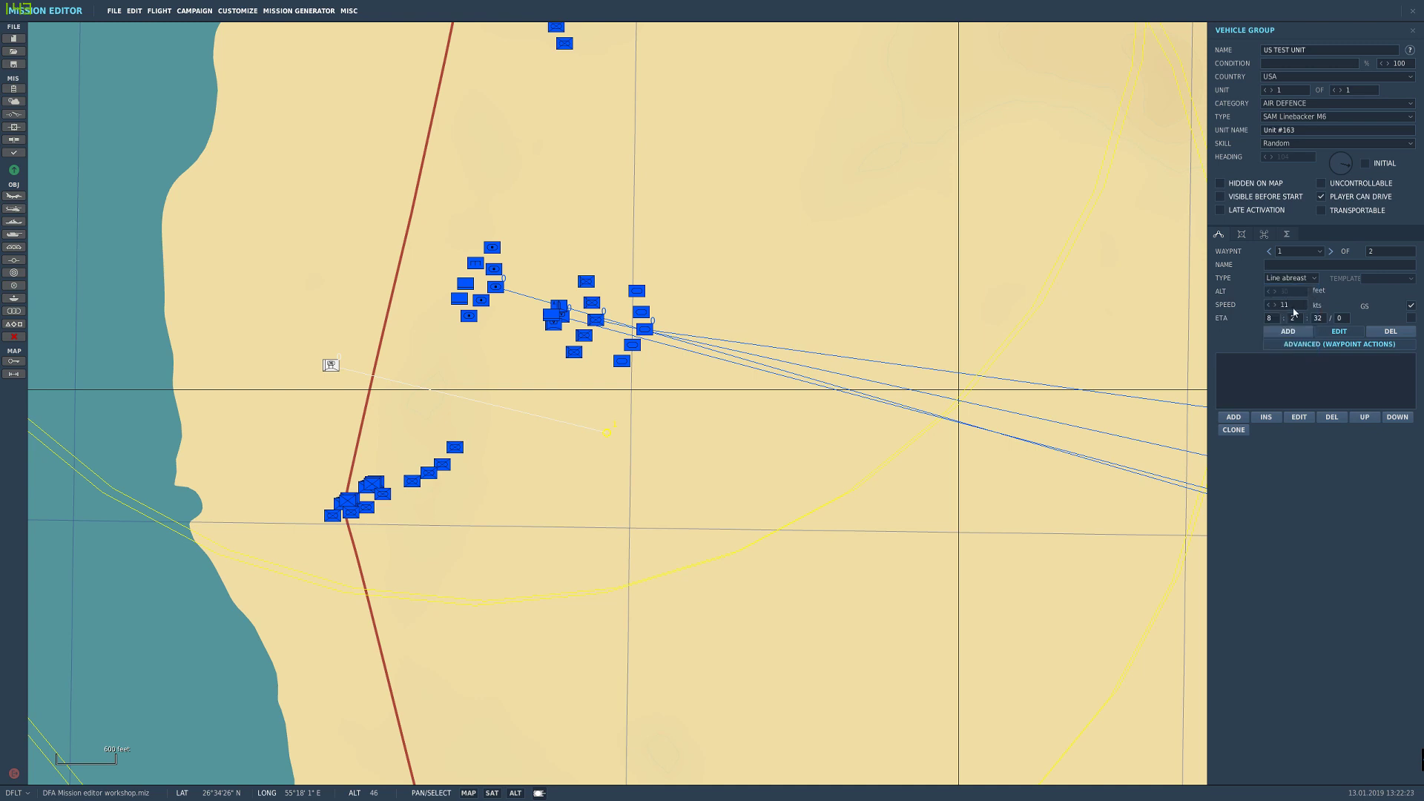
Step: Examine the blue ground routes approaching the Qeshm Island airfield around Bootleg Fireworks, and deselect US TEST UNIT
{"action": "right_click_drag", "start_coordinate": [940, 395], "coordinate": [813, 442]}
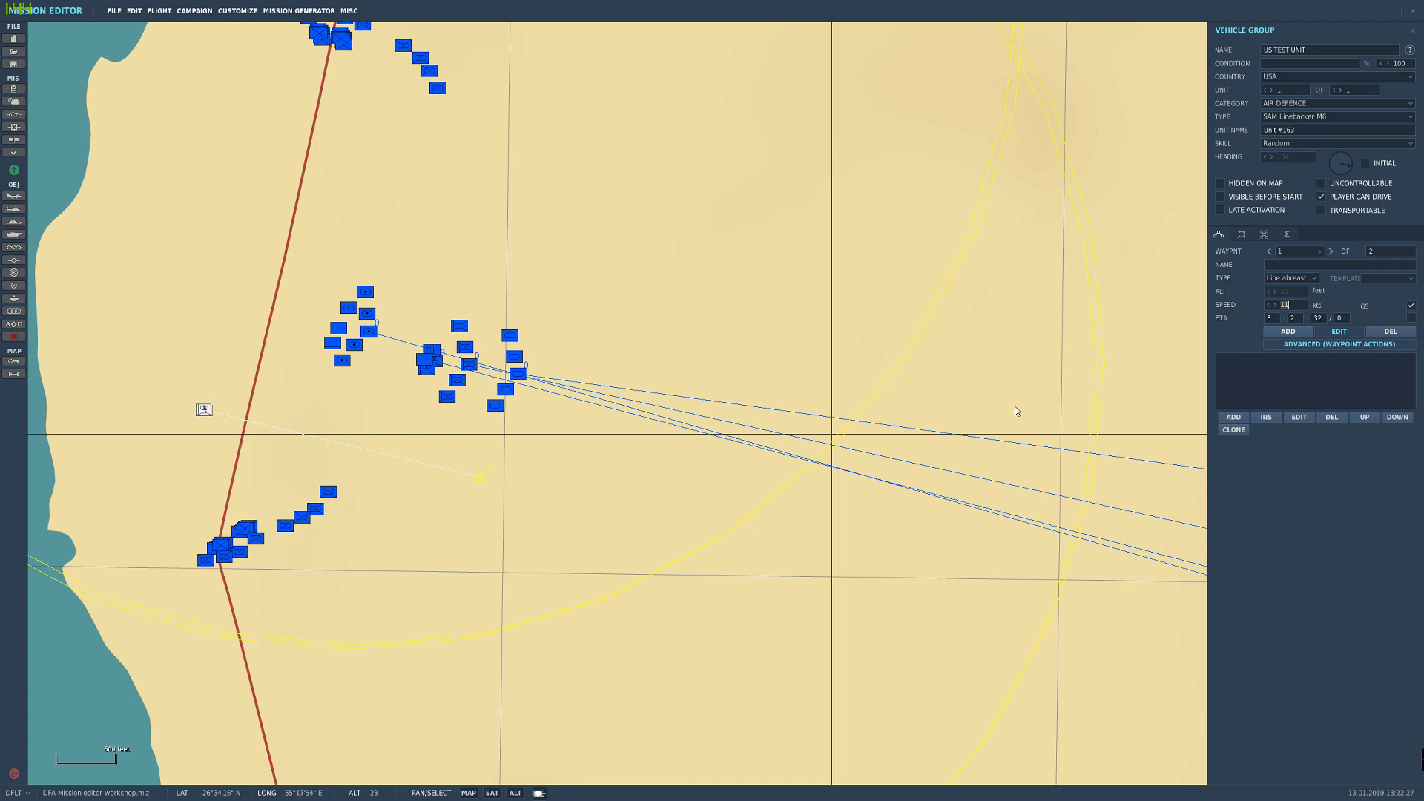
{"action": "right_click_drag", "start_coordinate": [794, 444], "coordinate": [615, 475]}
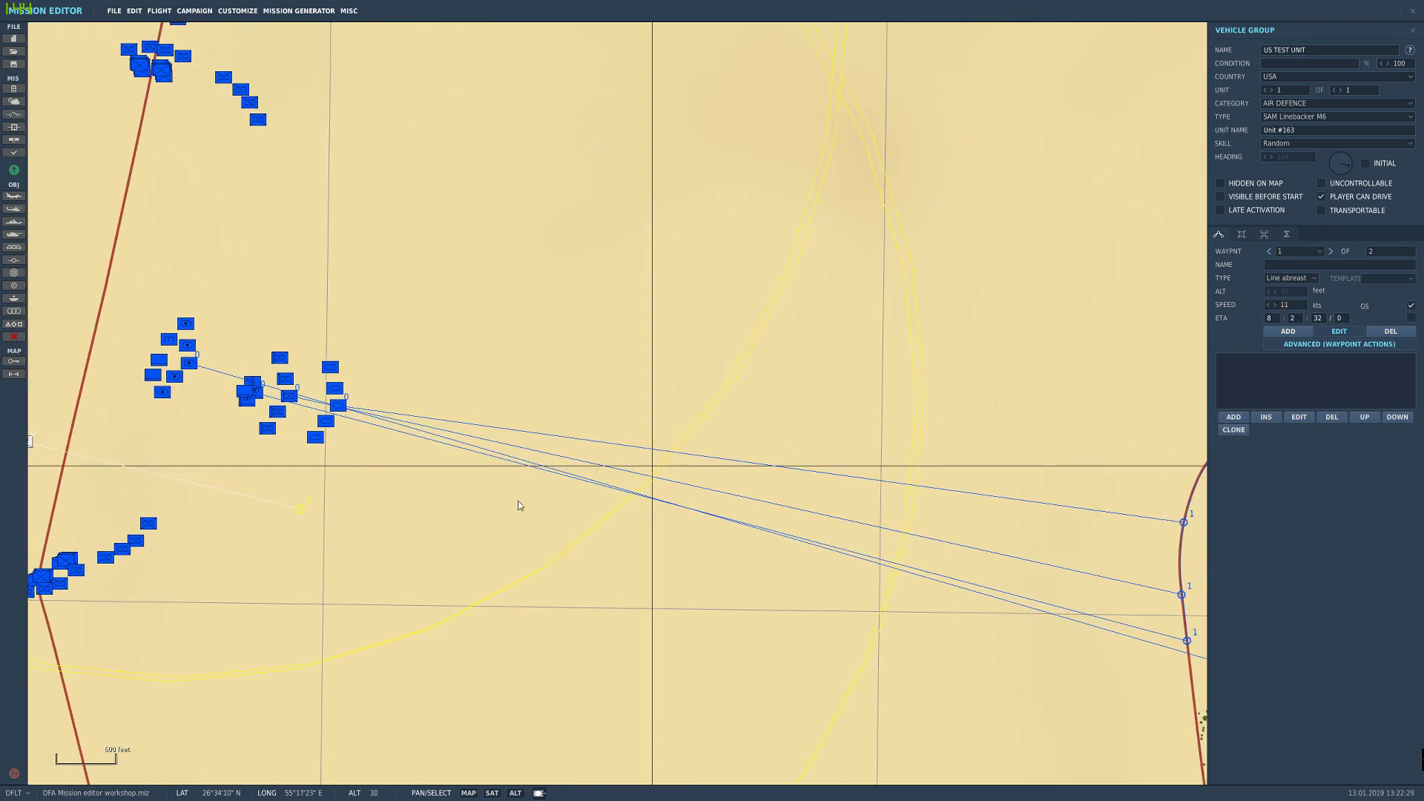
{"action": "scroll", "coordinate": [426, 514], "scroll_direction": "down", "scroll_amount": 4}
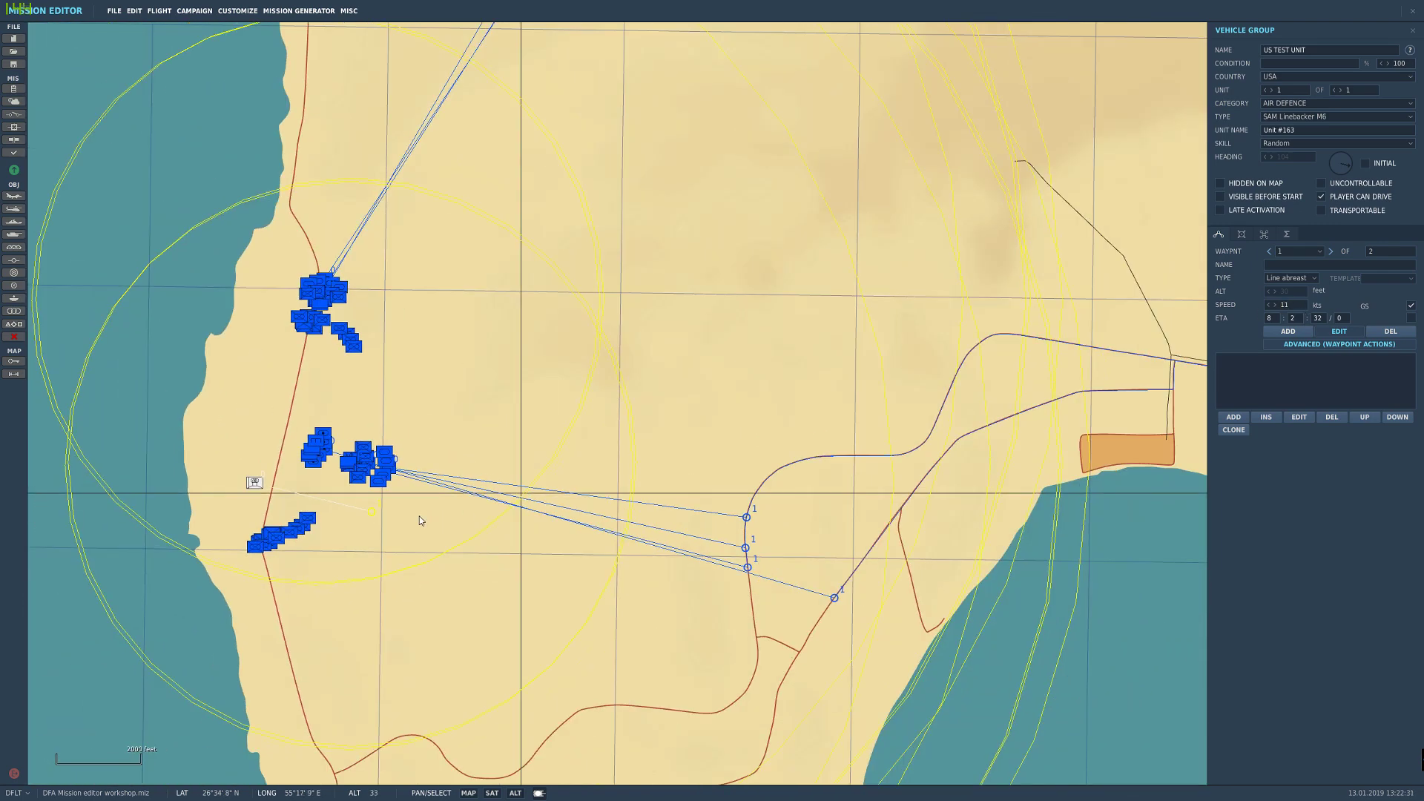
{"action": "scroll", "coordinate": [379, 537], "scroll_direction": "down", "scroll_amount": 2}
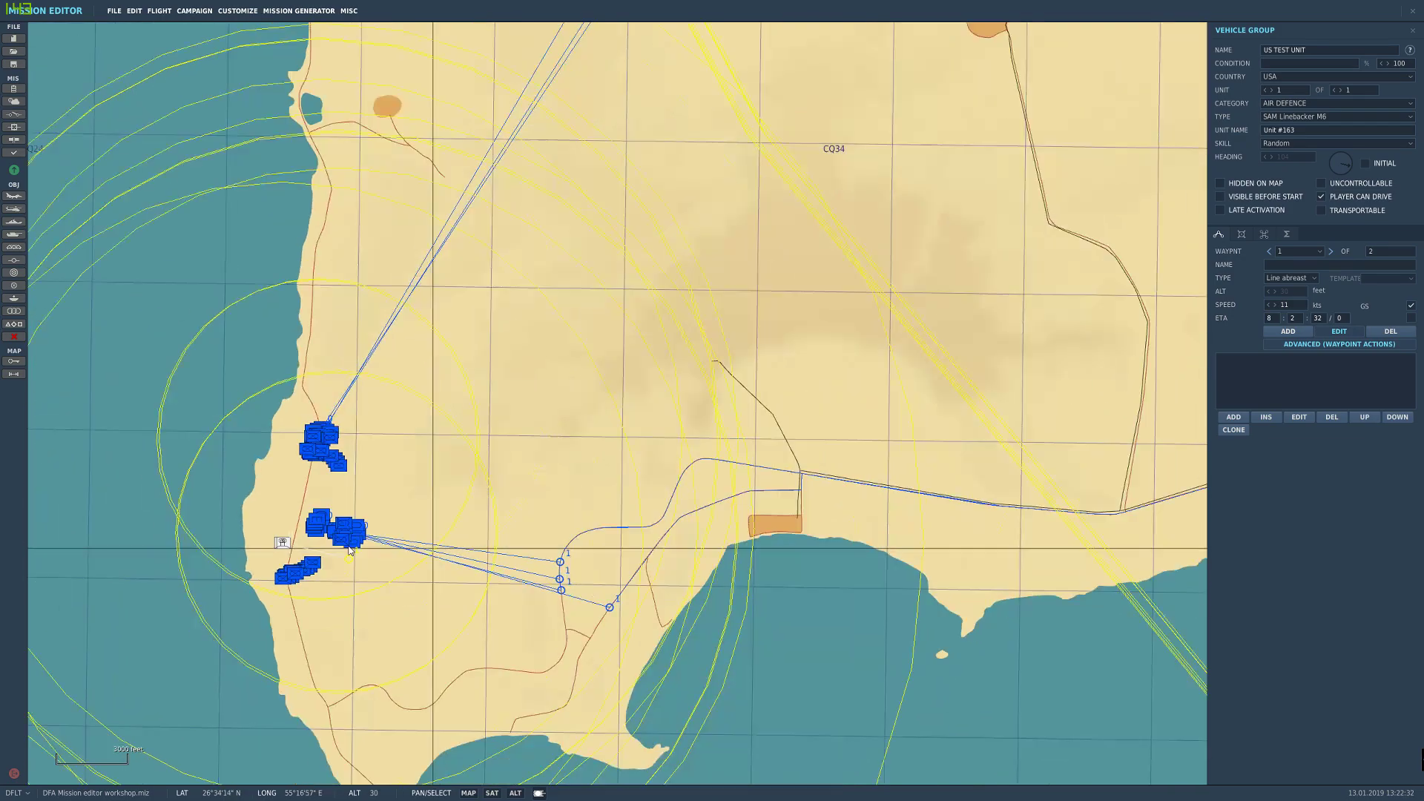
{"action": "scroll", "coordinate": [374, 512], "scroll_direction": "down", "scroll_amount": 2}
{"action": "right_click_drag", "start_coordinate": [599, 454], "coordinate": [217, 604]}
{"action": "scroll", "coordinate": [320, 566], "scroll_direction": "down", "scroll_amount": 2}
{"action": "scroll", "coordinate": [217, 605], "scroll_direction": "down", "scroll_amount": 3}
{"action": "right_click_drag", "start_coordinate": [1013, 344], "coordinate": [842, 411]}
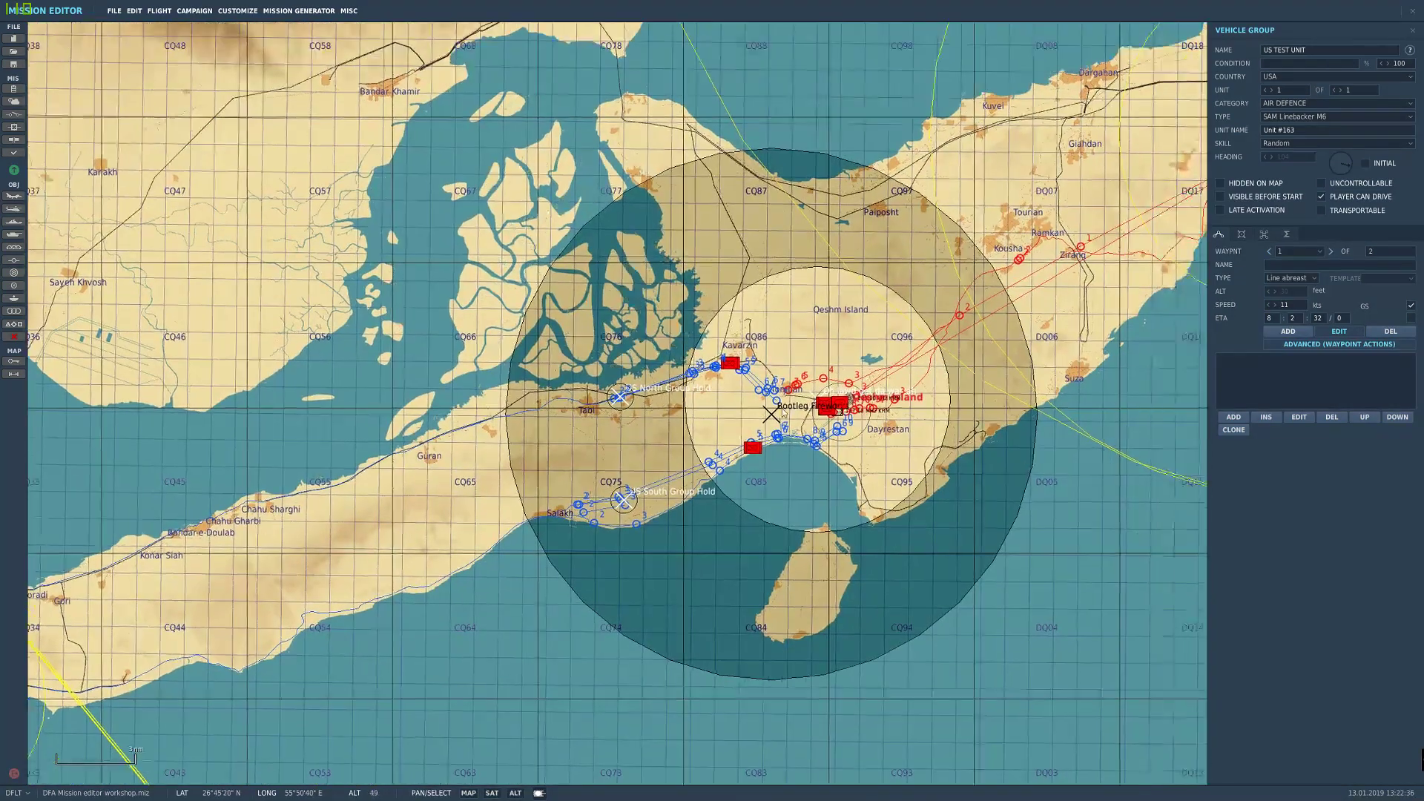
{"action": "scroll", "coordinate": [842, 411], "scroll_direction": "up", "scroll_amount": 2}
{"action": "scroll", "coordinate": [841, 411], "scroll_direction": "up", "scroll_amount": 3}
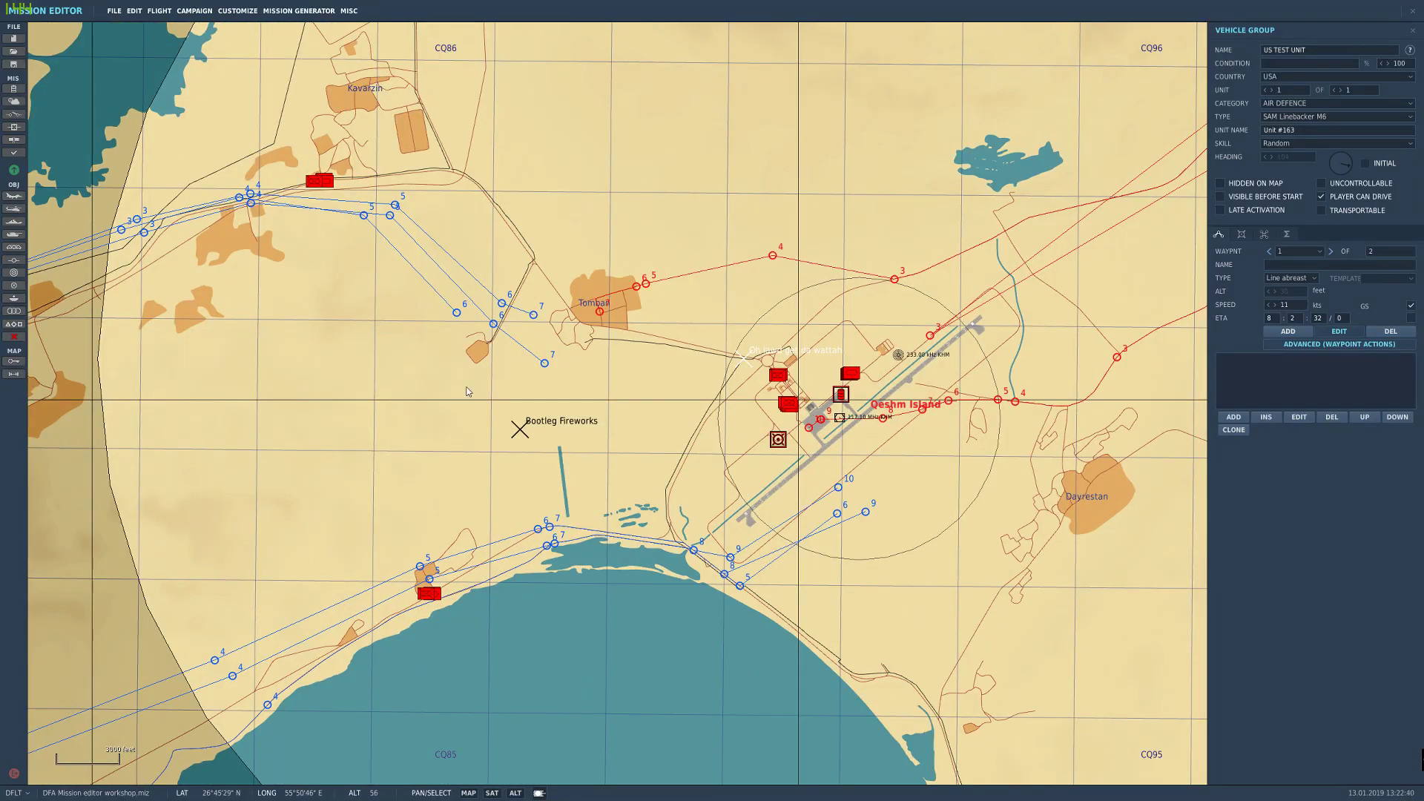
{"action": "right_click_drag", "start_coordinate": [475, 378], "coordinate": [539, 420]}
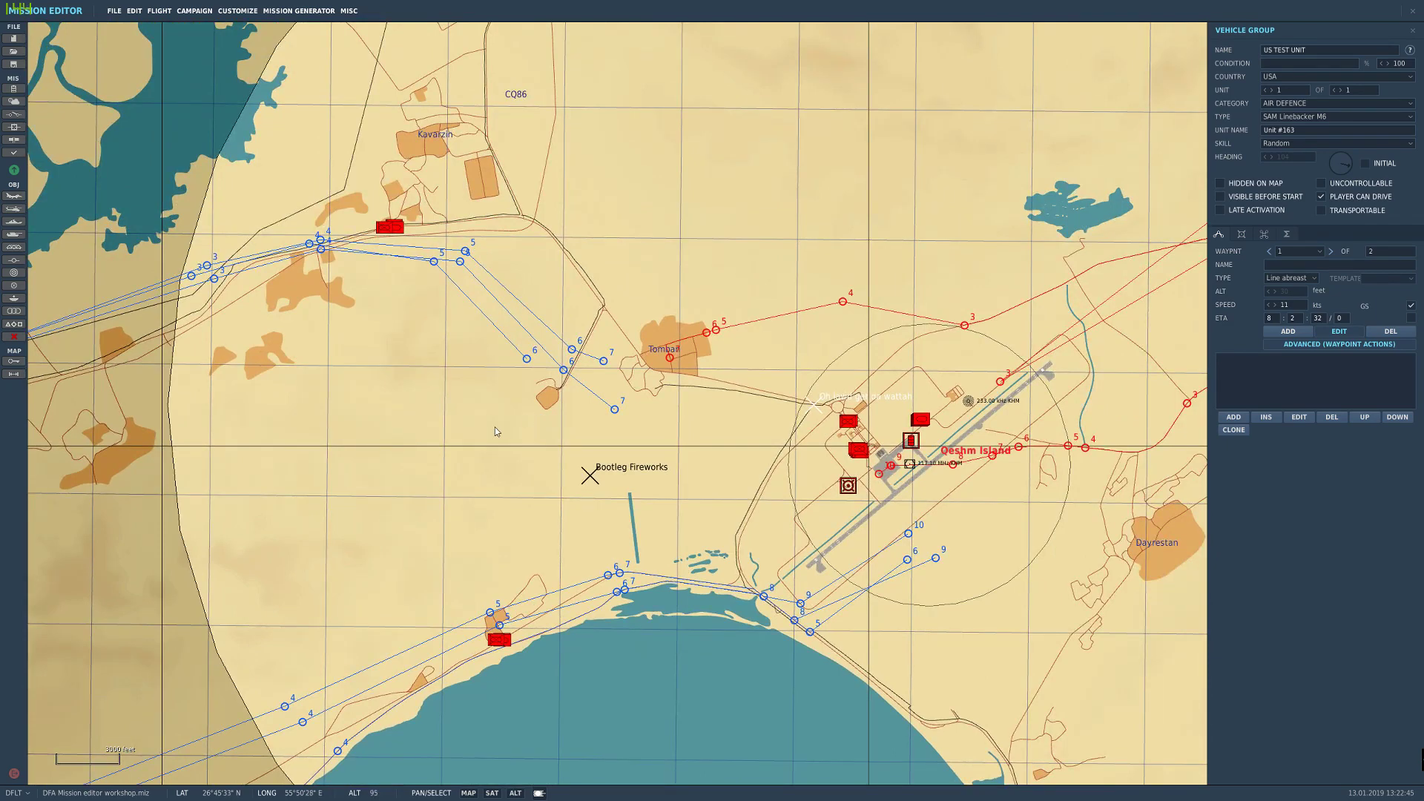
{"action": "right_click_drag", "start_coordinate": [512, 429], "coordinate": [722, 357]}
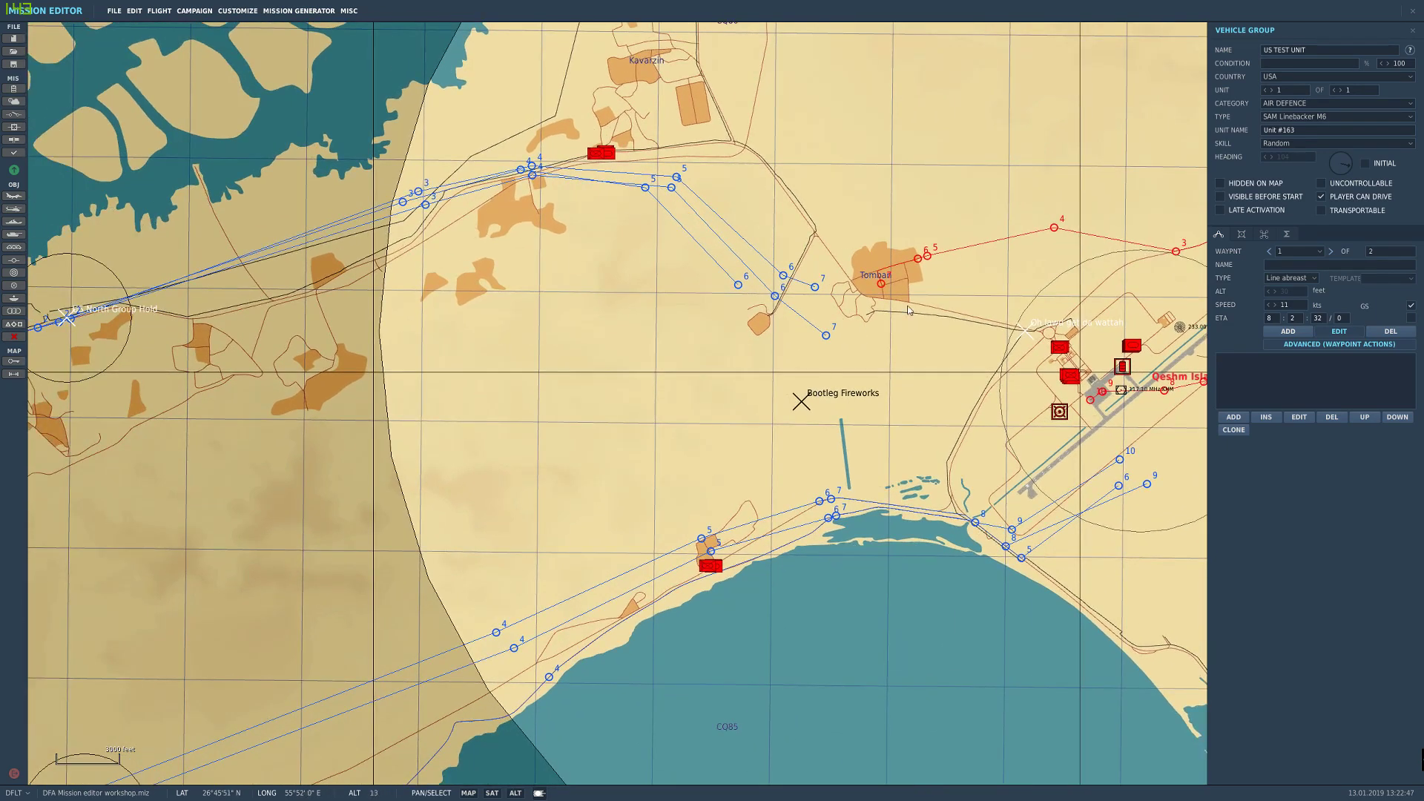
{"action": "right_click_drag", "start_coordinate": [819, 357], "coordinate": [660, 446]}
{"action": "left_click", "coordinate": [749, 398]}
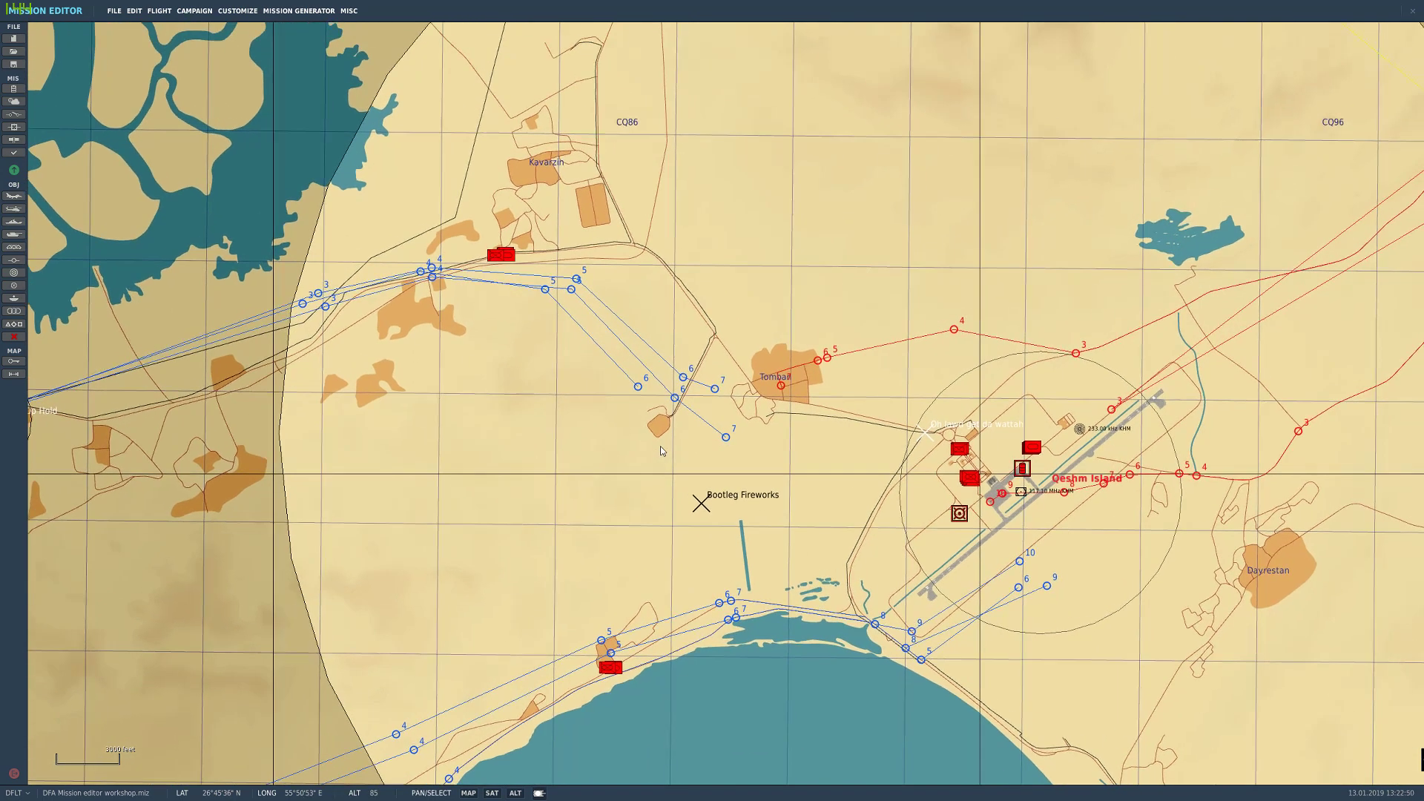
Step: Inspect the final waypoints of the US North Bradley, US North Abrams and US North AA groups north of Bootleg Fireworks
{"action": "left_click", "coordinate": [726, 438]}
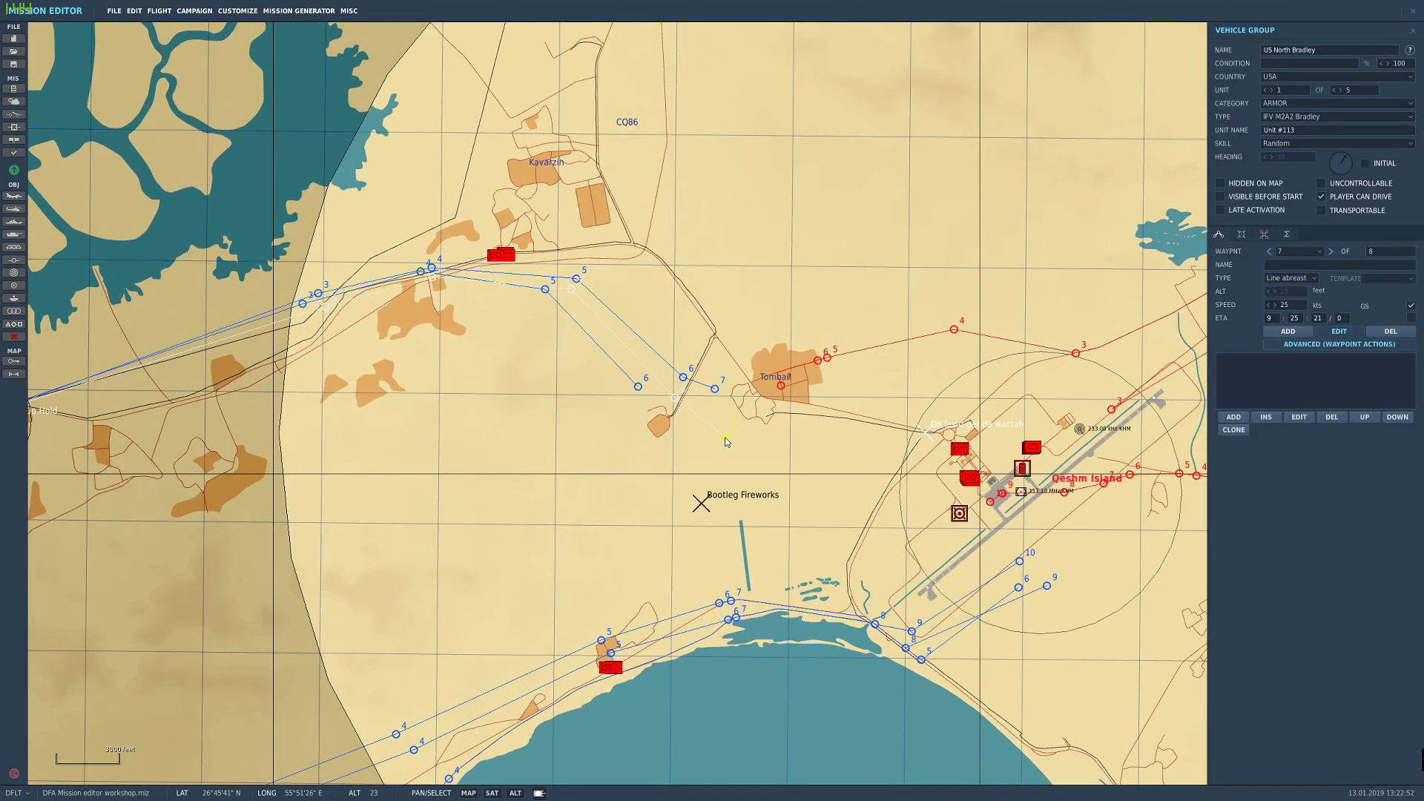
{"action": "left_click", "coordinate": [714, 390]}
{"action": "left_click", "coordinate": [714, 388]}
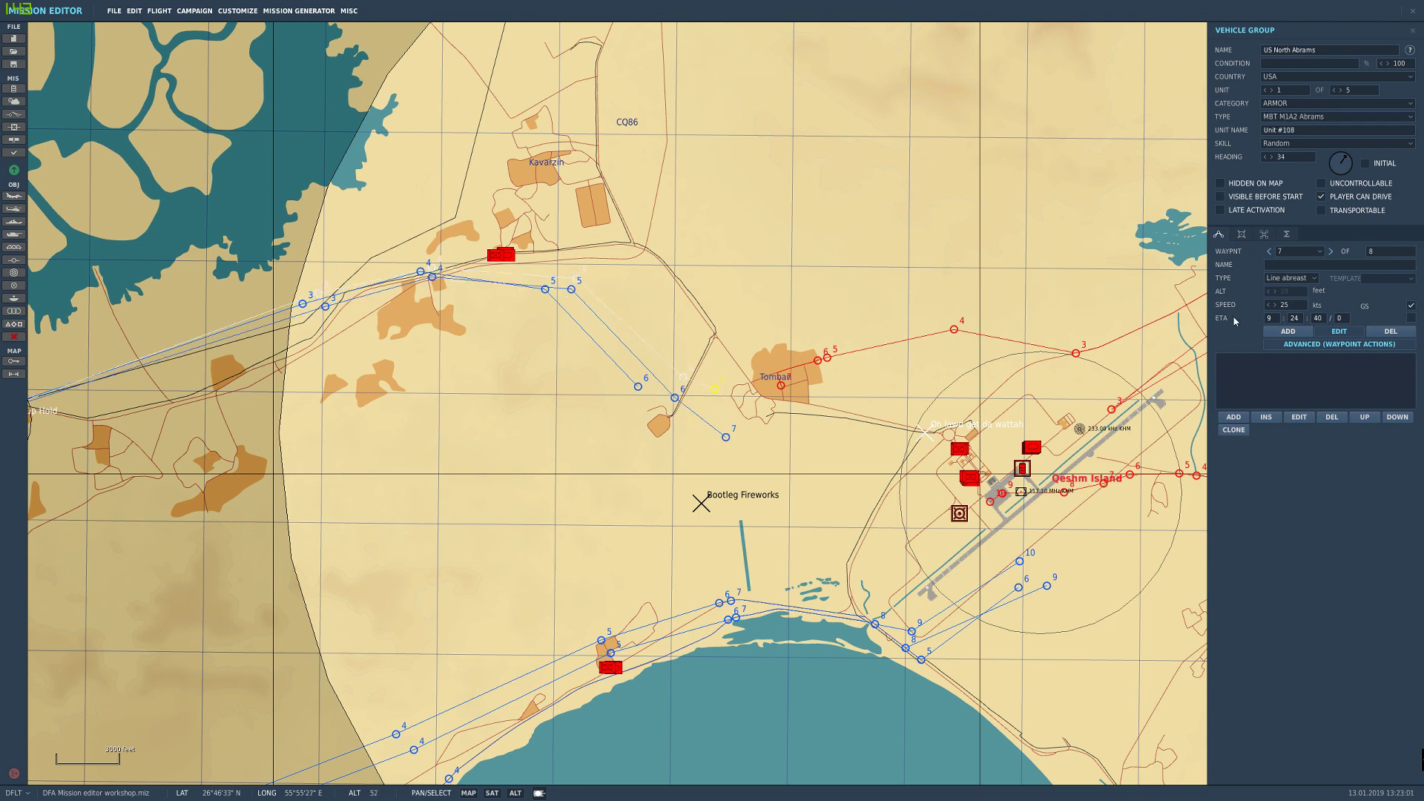
{"action": "left_click", "coordinate": [707, 434]}
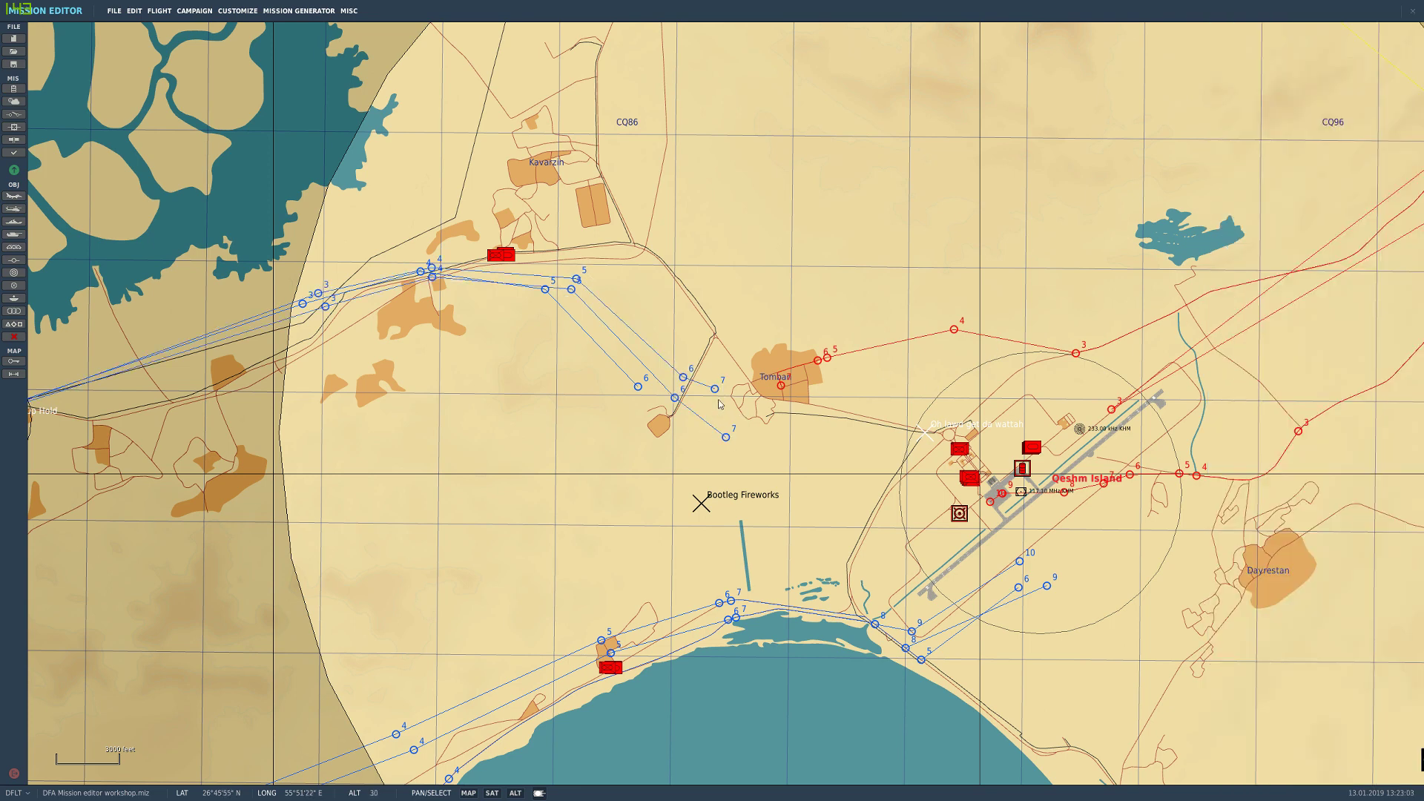
{"action": "left_click", "coordinate": [715, 389]}
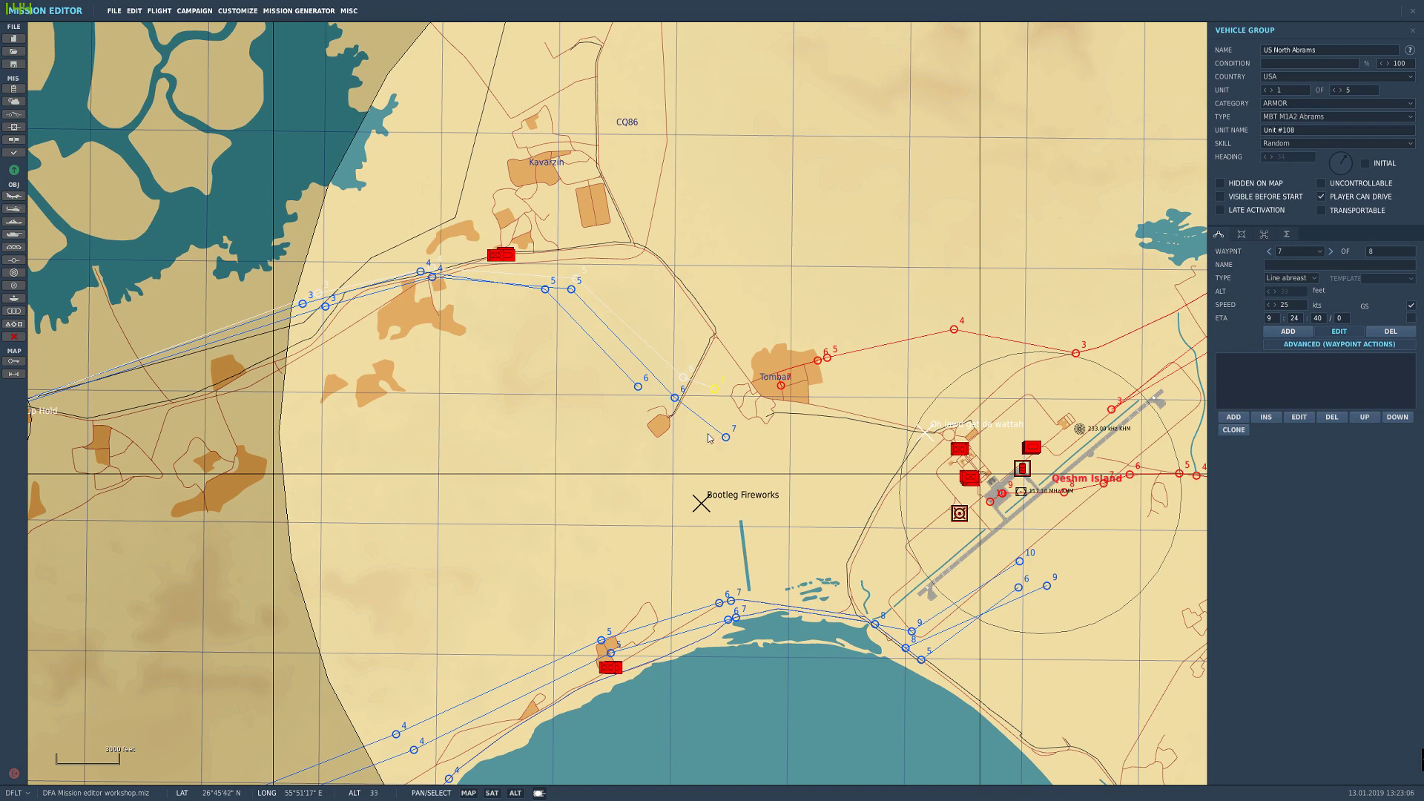
{"action": "left_click", "coordinate": [712, 407]}
{"action": "left_click", "coordinate": [715, 390]}
{"action": "left_click", "coordinate": [727, 438]}
{"action": "left_click", "coordinate": [728, 439]}
{"action": "left_click", "coordinate": [729, 442]}
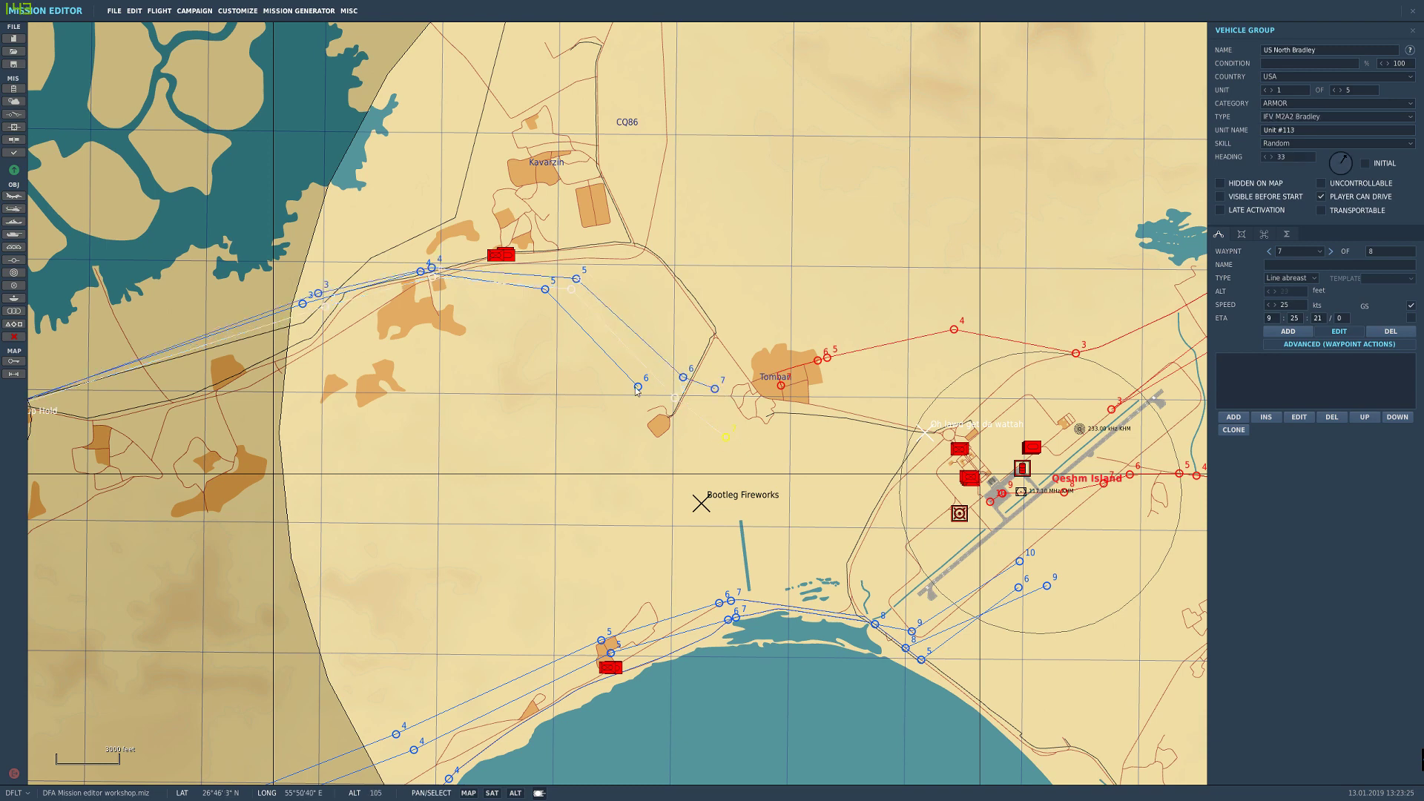
{"action": "left_click", "coordinate": [636, 388]}
Step: Inspect the final waypoints of the US South AA, US South Abrams and US South Bradley groups just south of the Qeshm Island runway
{"action": "left_click_drag", "start_coordinate": [705, 543], "coordinate": [694, 473]}
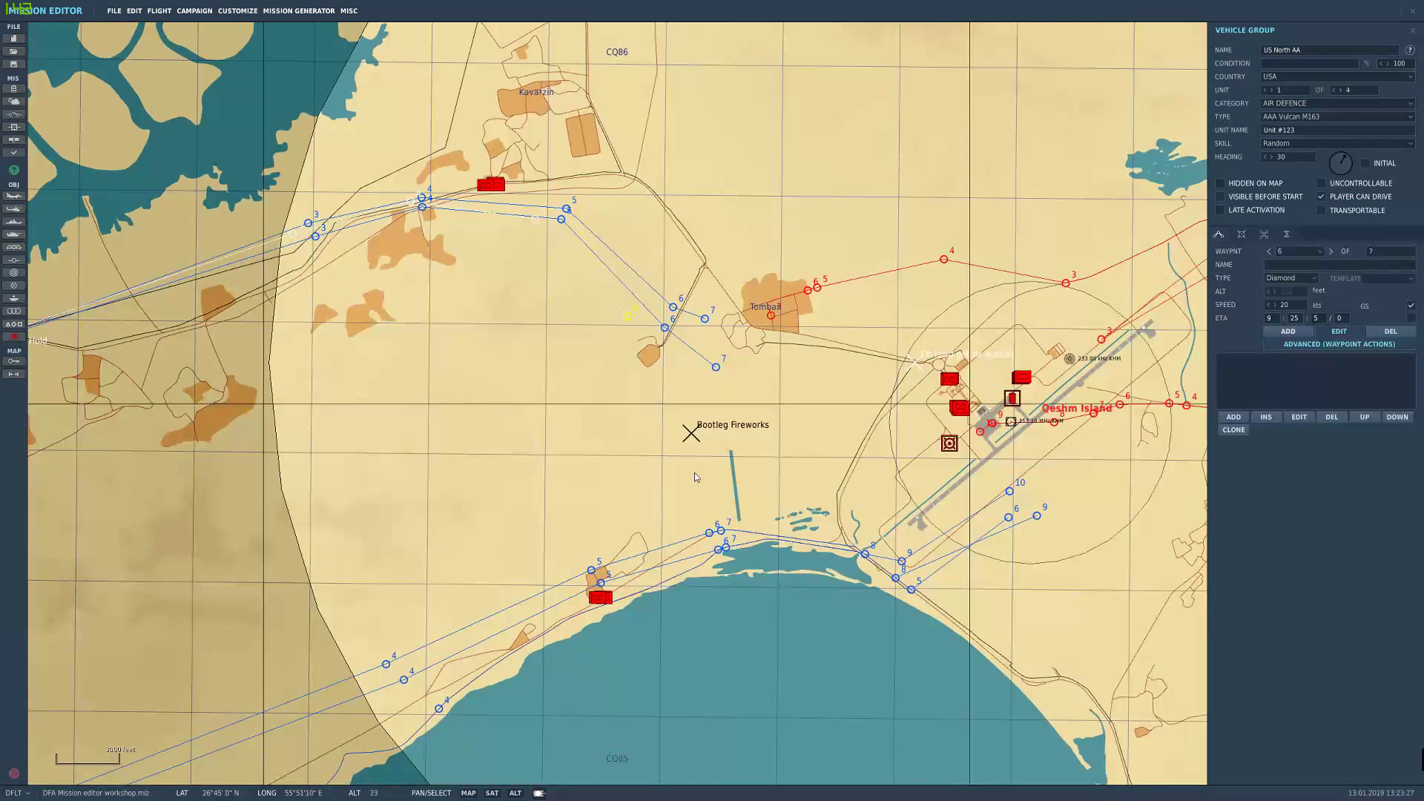
{"action": "left_click_drag", "start_coordinate": [734, 524], "coordinate": [495, 536]}
{"action": "left_click", "coordinate": [768, 528]}
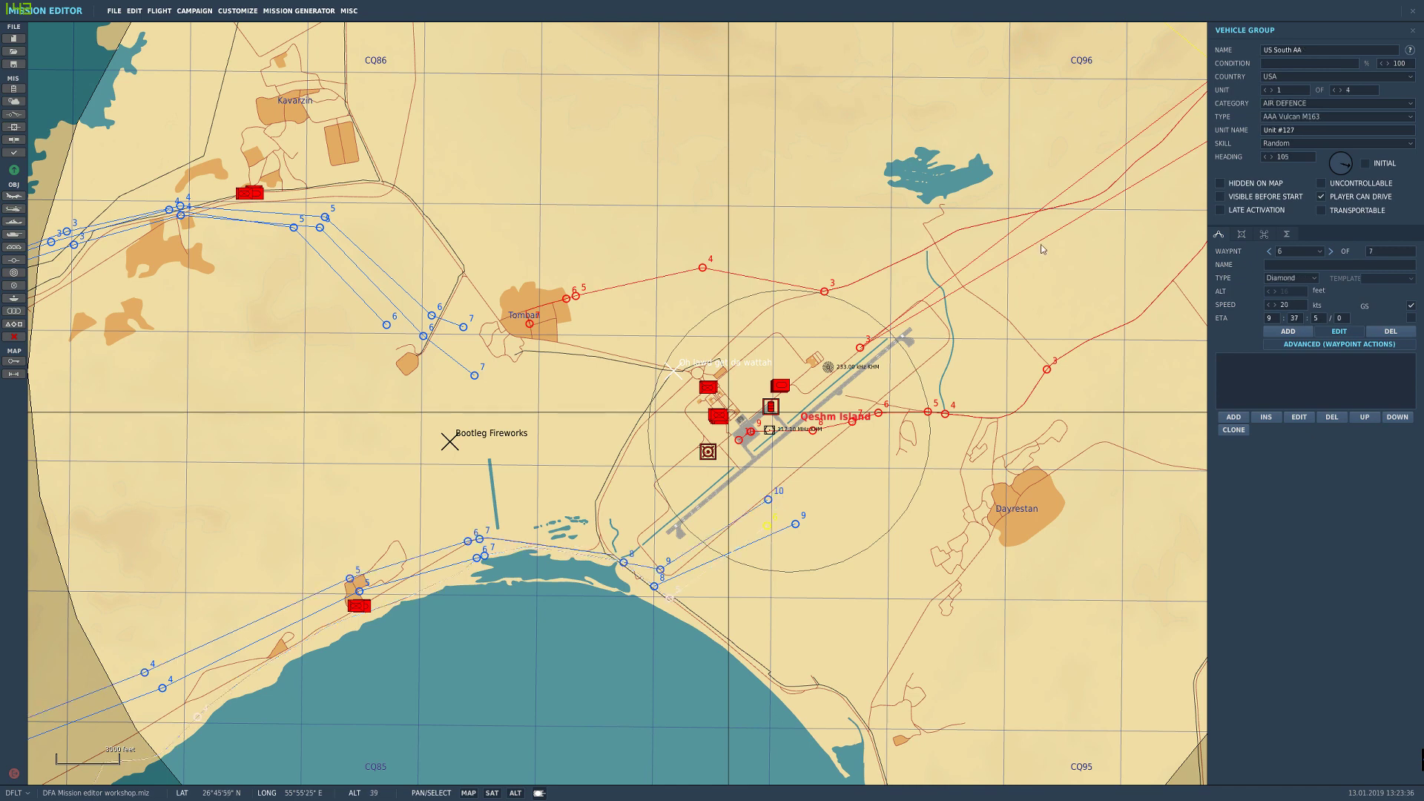
{"action": "left_click_drag", "start_coordinate": [1308, 56], "coordinate": [1240, 56]}
{"action": "left_click", "coordinate": [768, 501]}
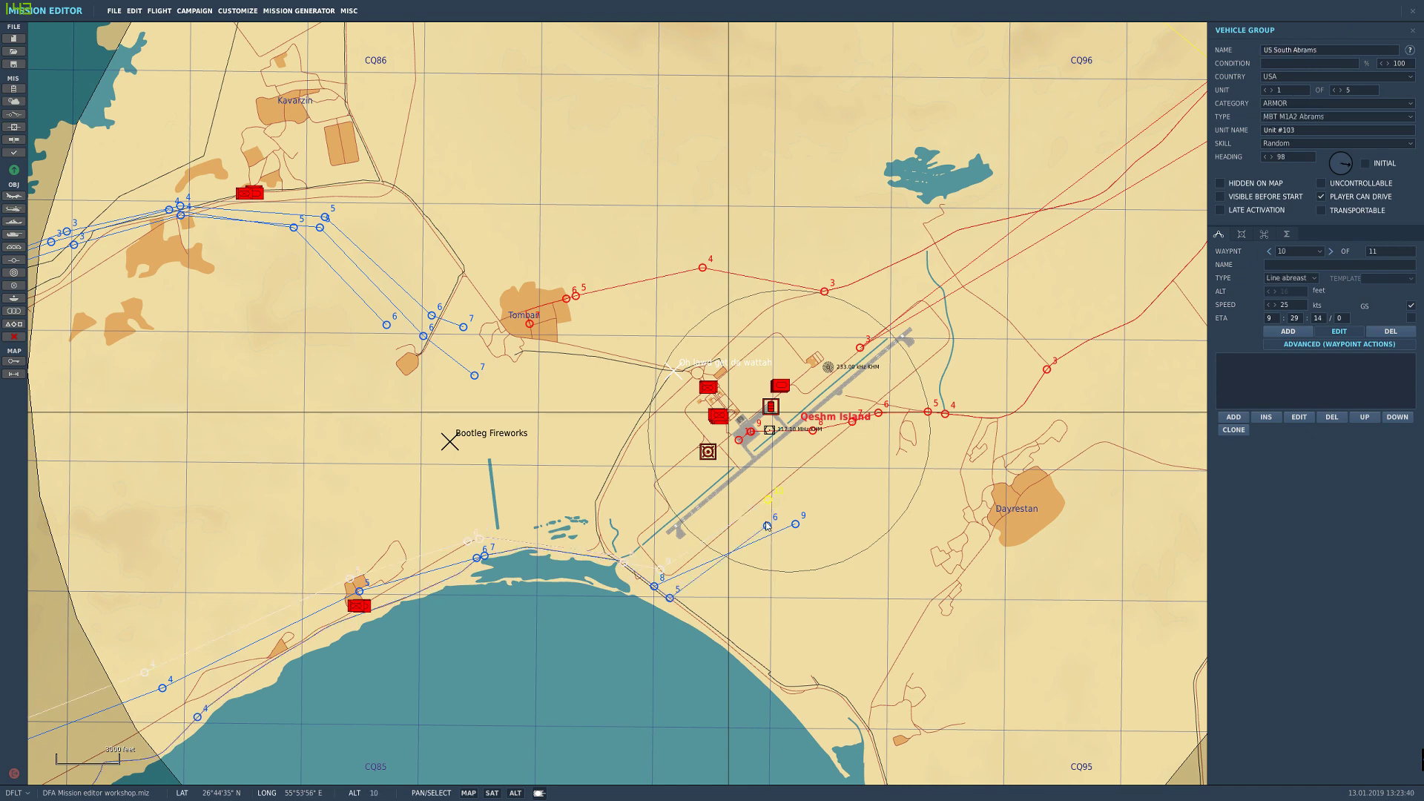
{"action": "left_click_drag", "start_coordinate": [1320, 53], "coordinate": [1227, 65]}
{"action": "left_click", "coordinate": [792, 527]}
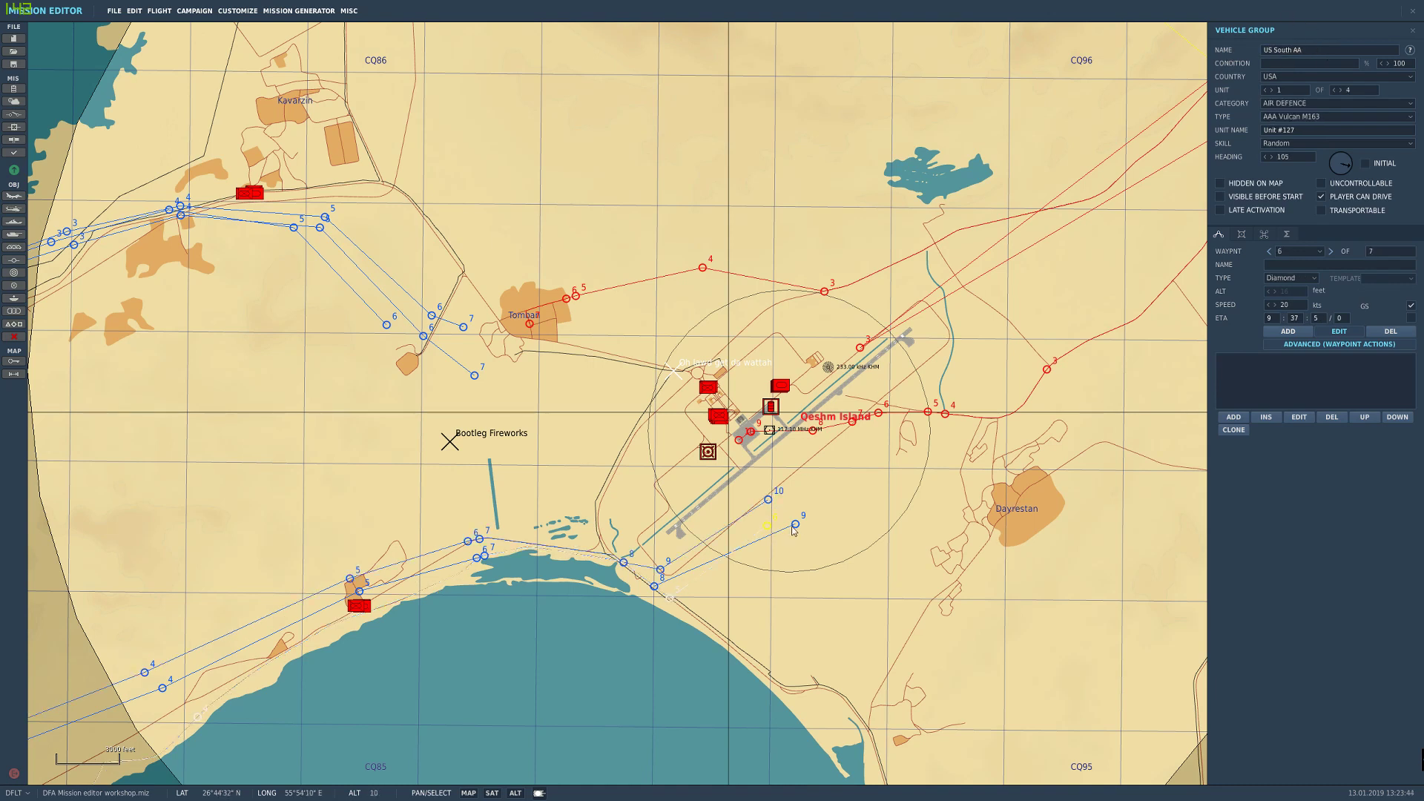
{"action": "left_click", "coordinate": [795, 525]}
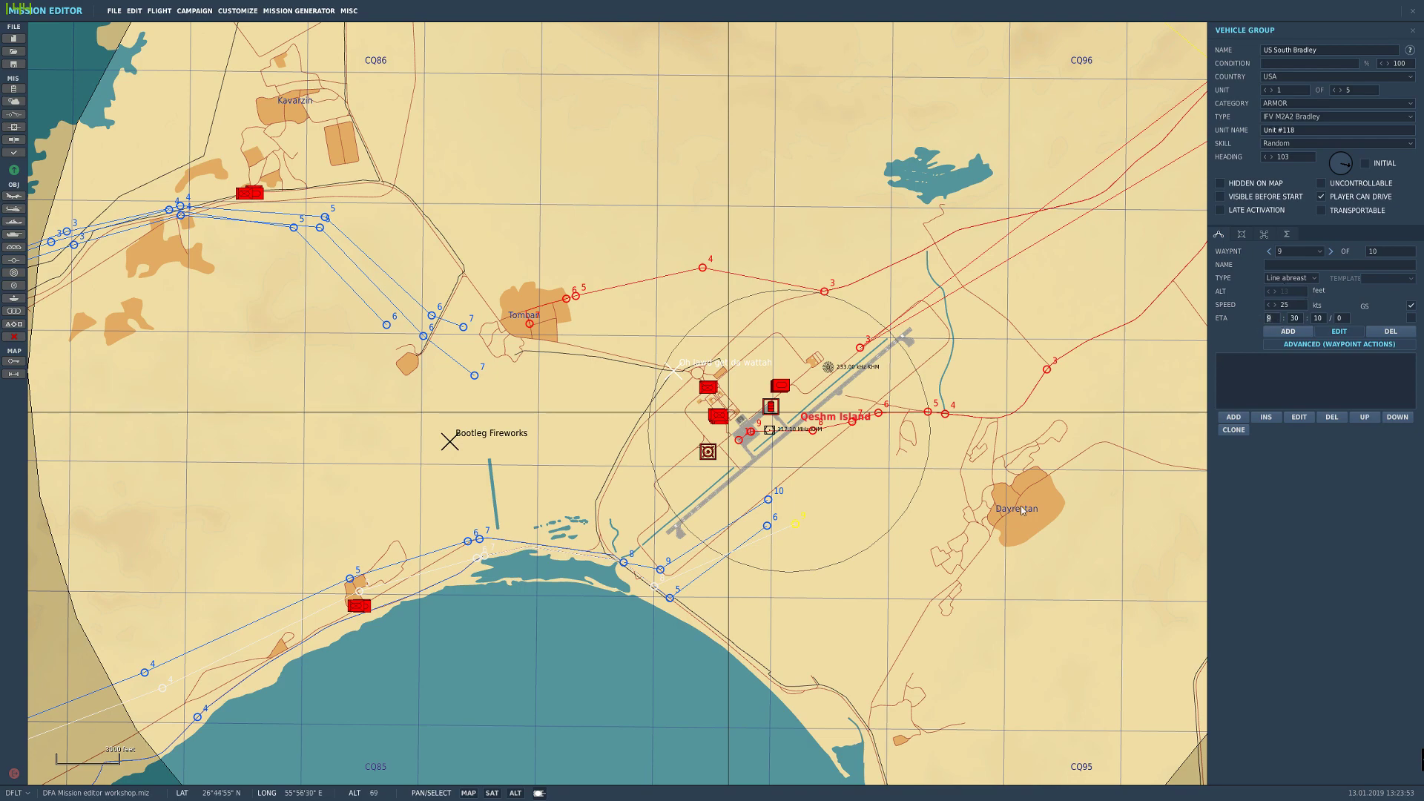
{"action": "left_click", "coordinate": [769, 501]}
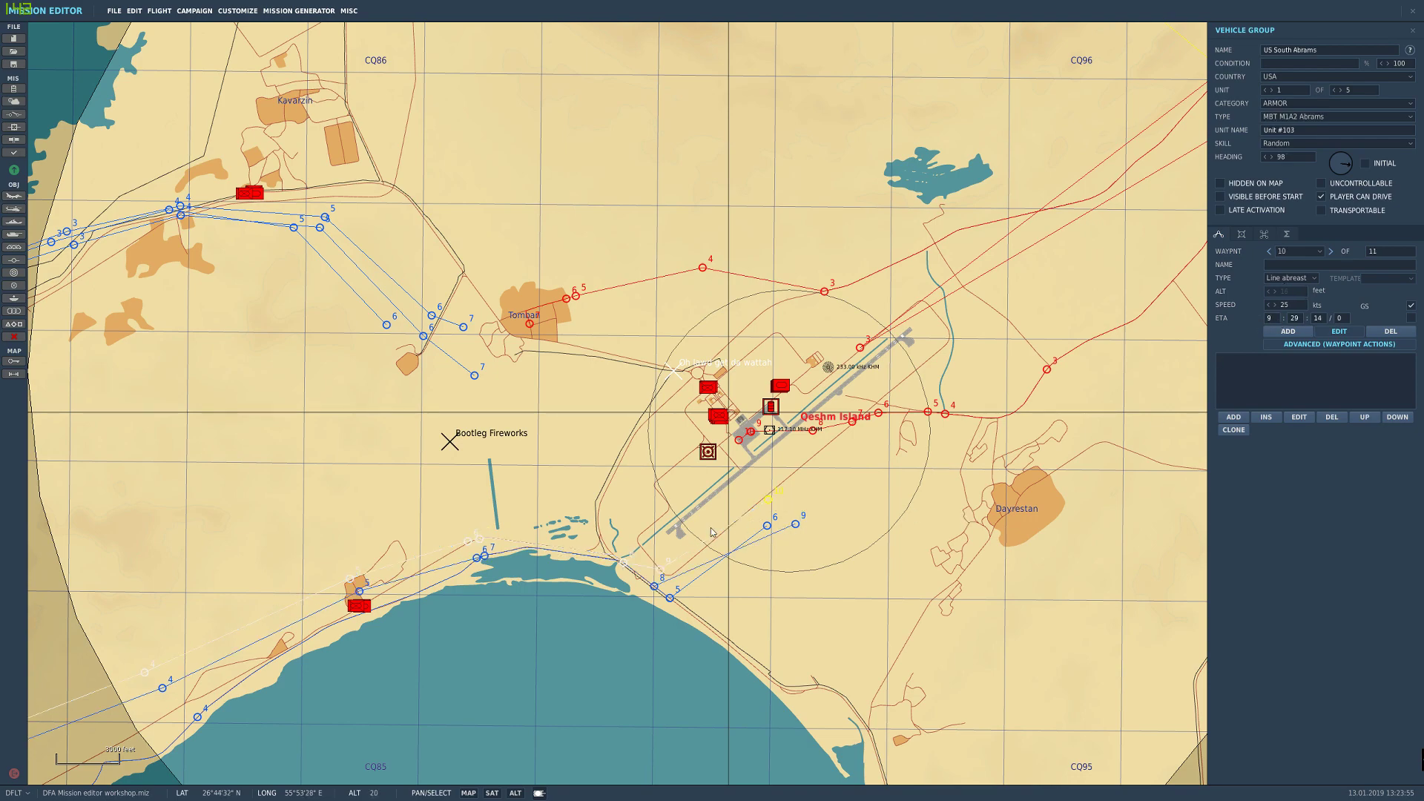
Step: Deselect the group and examine how the northern and southern routes run from the two US Group Hold zones to the airfield
{"action": "right_click_drag", "start_coordinate": [711, 527], "coordinate": [860, 487]}
{"action": "left_click", "coordinate": [878, 490]}
{"action": "scroll", "coordinate": [887, 490], "scroll_direction": "down", "scroll_amount": 4}
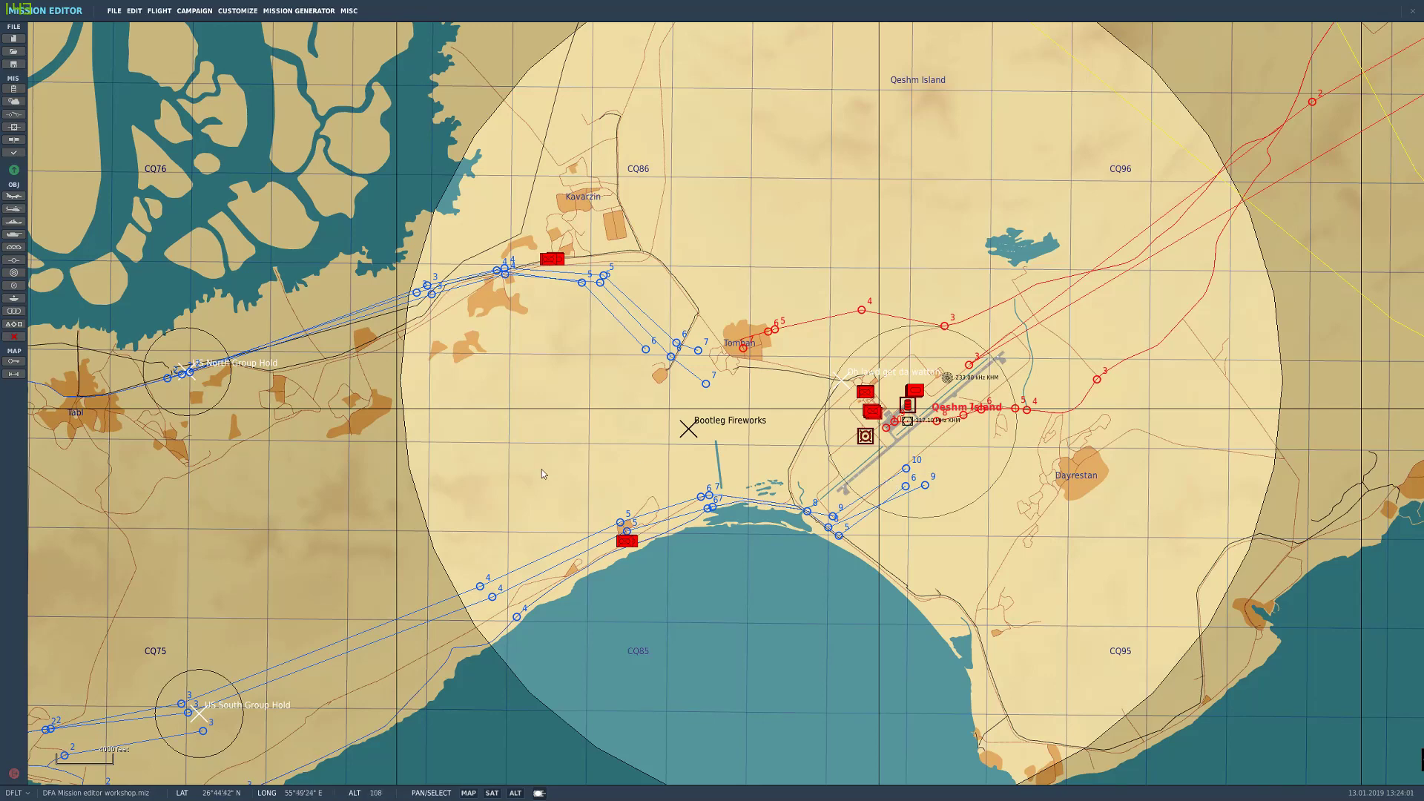
{"action": "right_click_drag", "start_coordinate": [541, 470], "coordinate": [628, 424]}
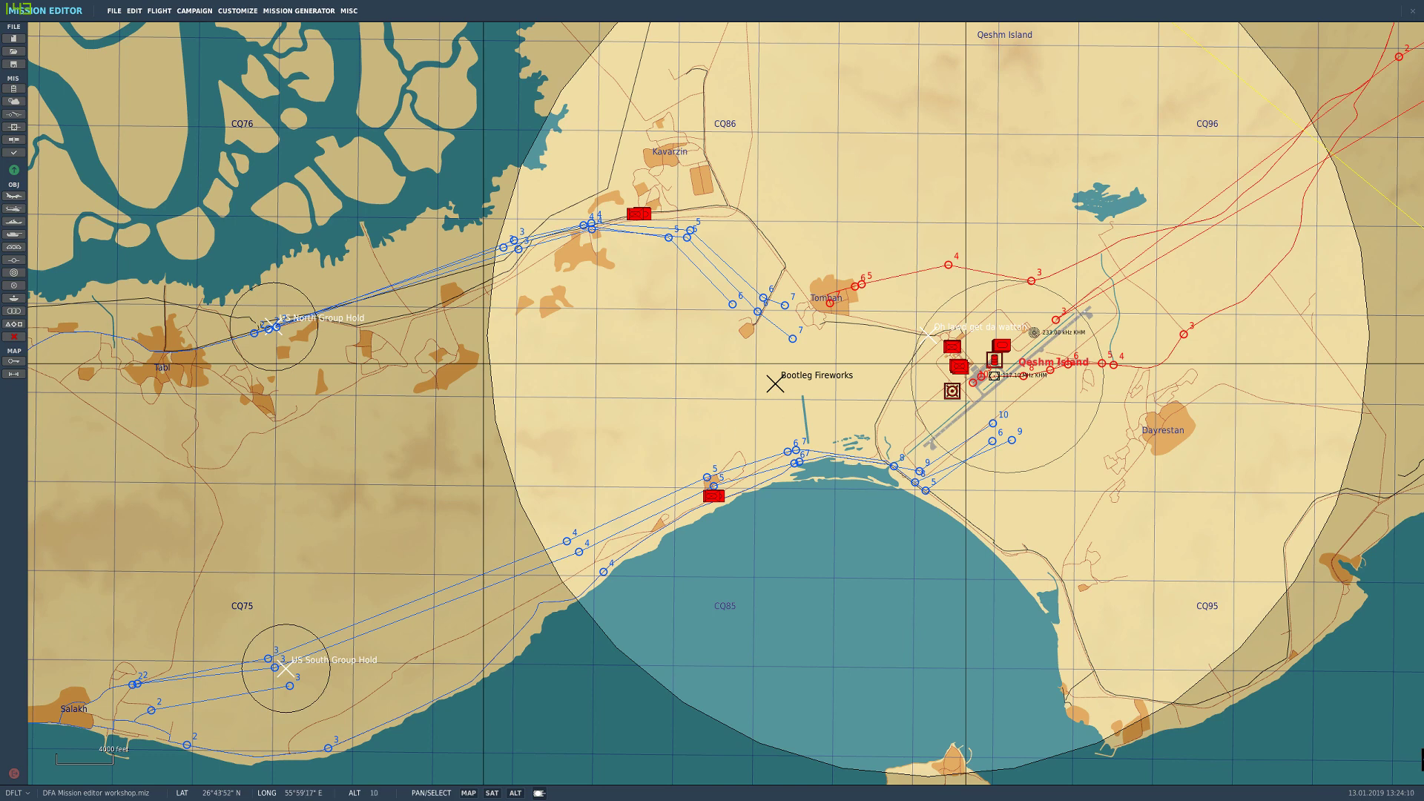
{"action": "left_click_drag", "start_coordinate": [719, 427], "coordinate": [711, 442]}
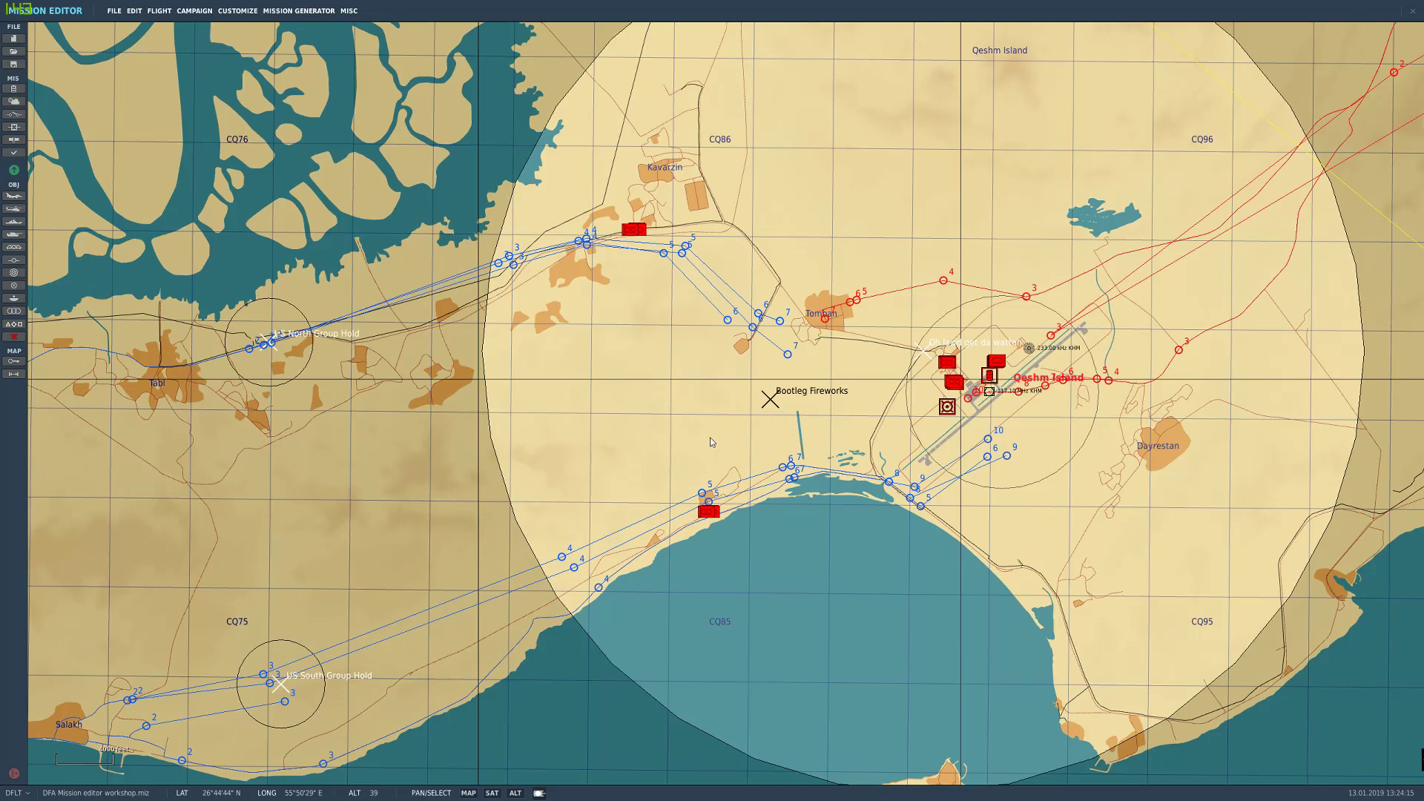
{"action": "scroll", "coordinate": [750, 385], "scroll_direction": "down", "scroll_amount": 2}
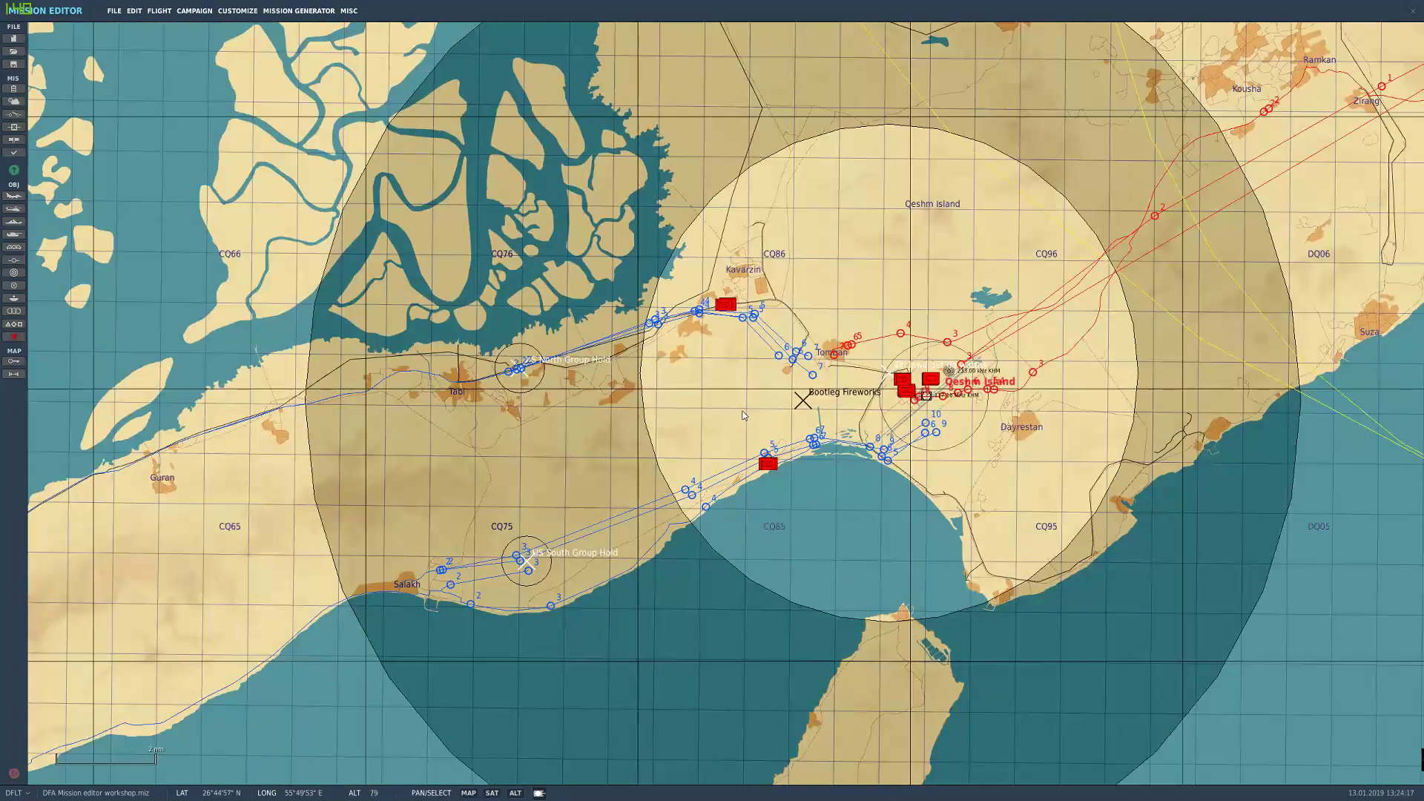
{"action": "left_click_drag", "start_coordinate": [743, 416], "coordinate": [653, 399]}
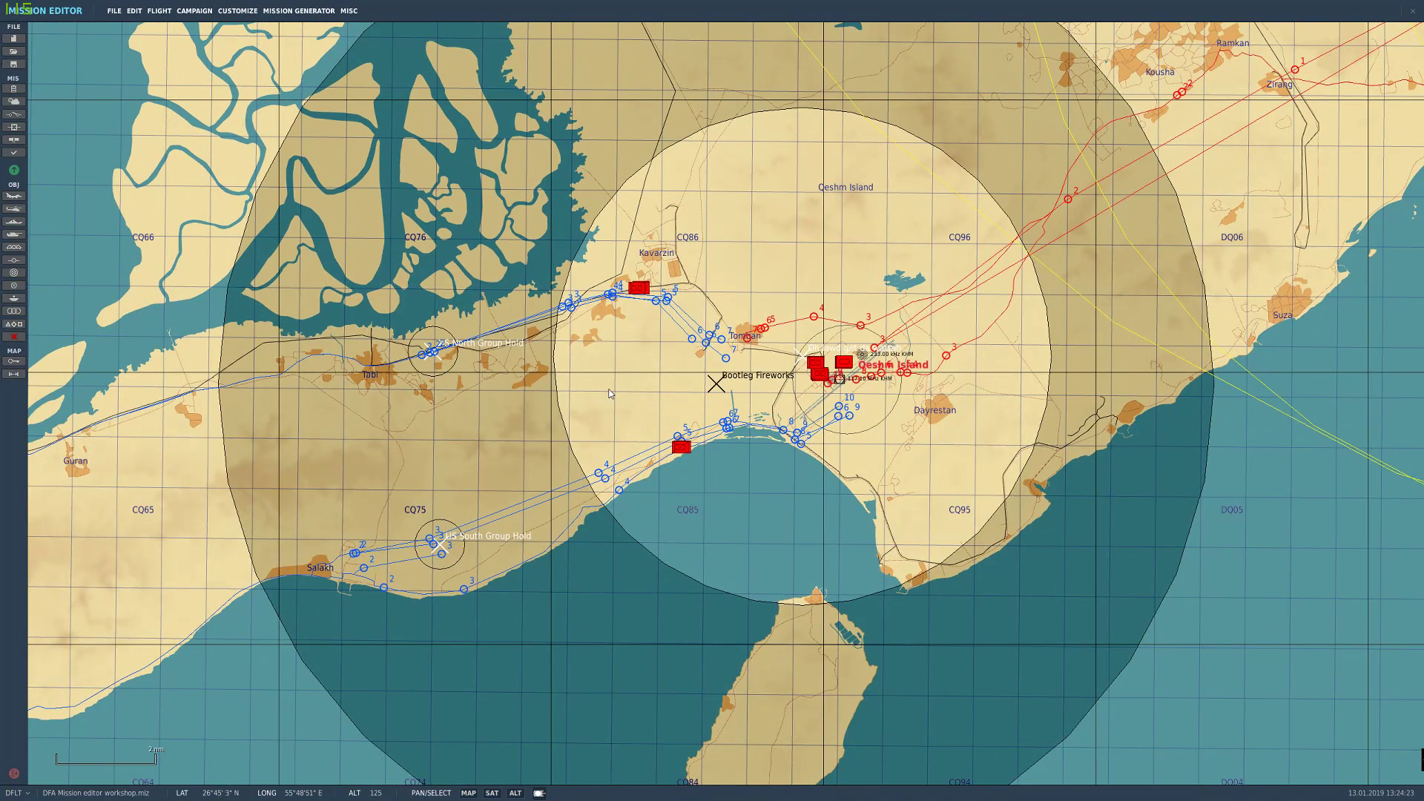
{"action": "scroll", "coordinate": [622, 393], "scroll_direction": "up", "scroll_amount": 1}
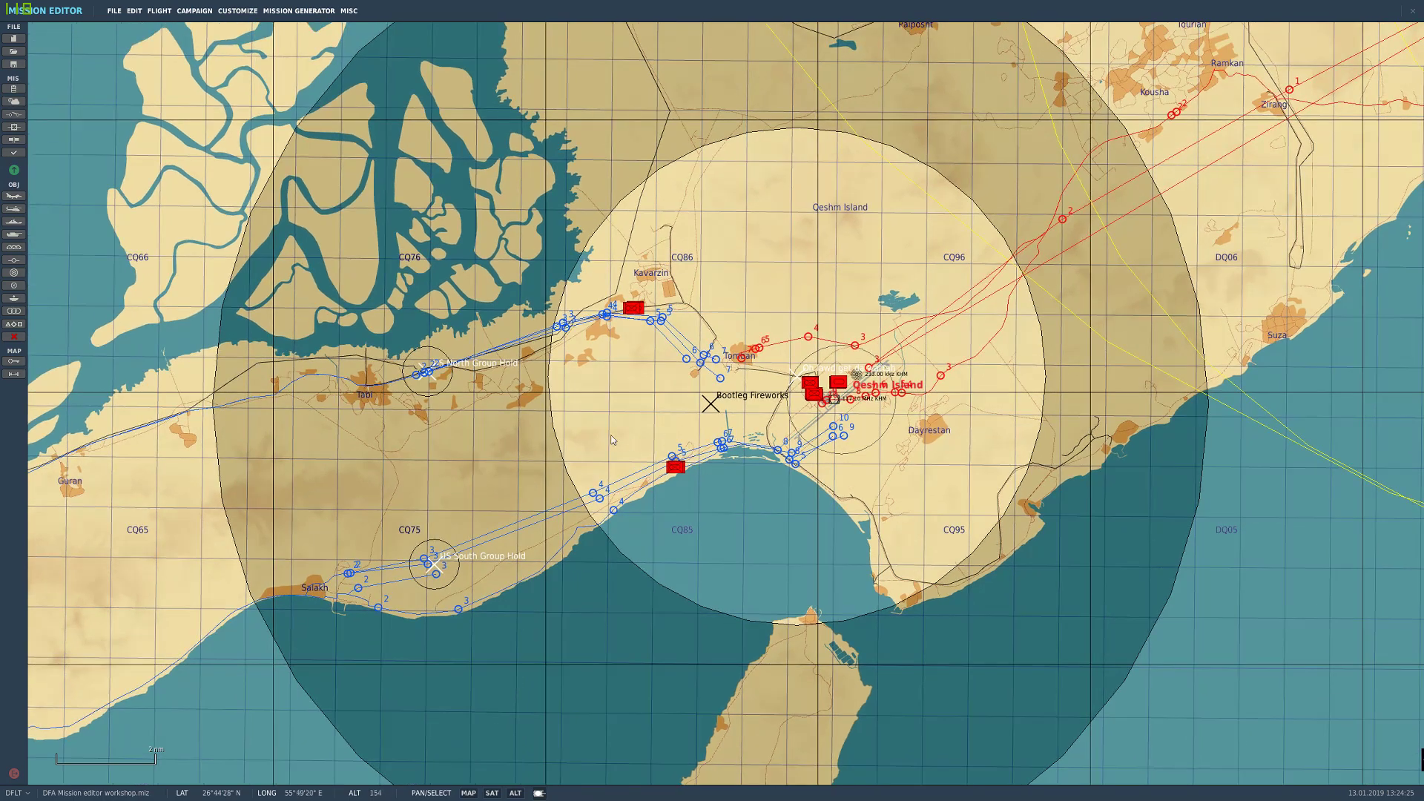
{"action": "scroll", "coordinate": [590, 431], "scroll_direction": "up", "scroll_amount": 1}
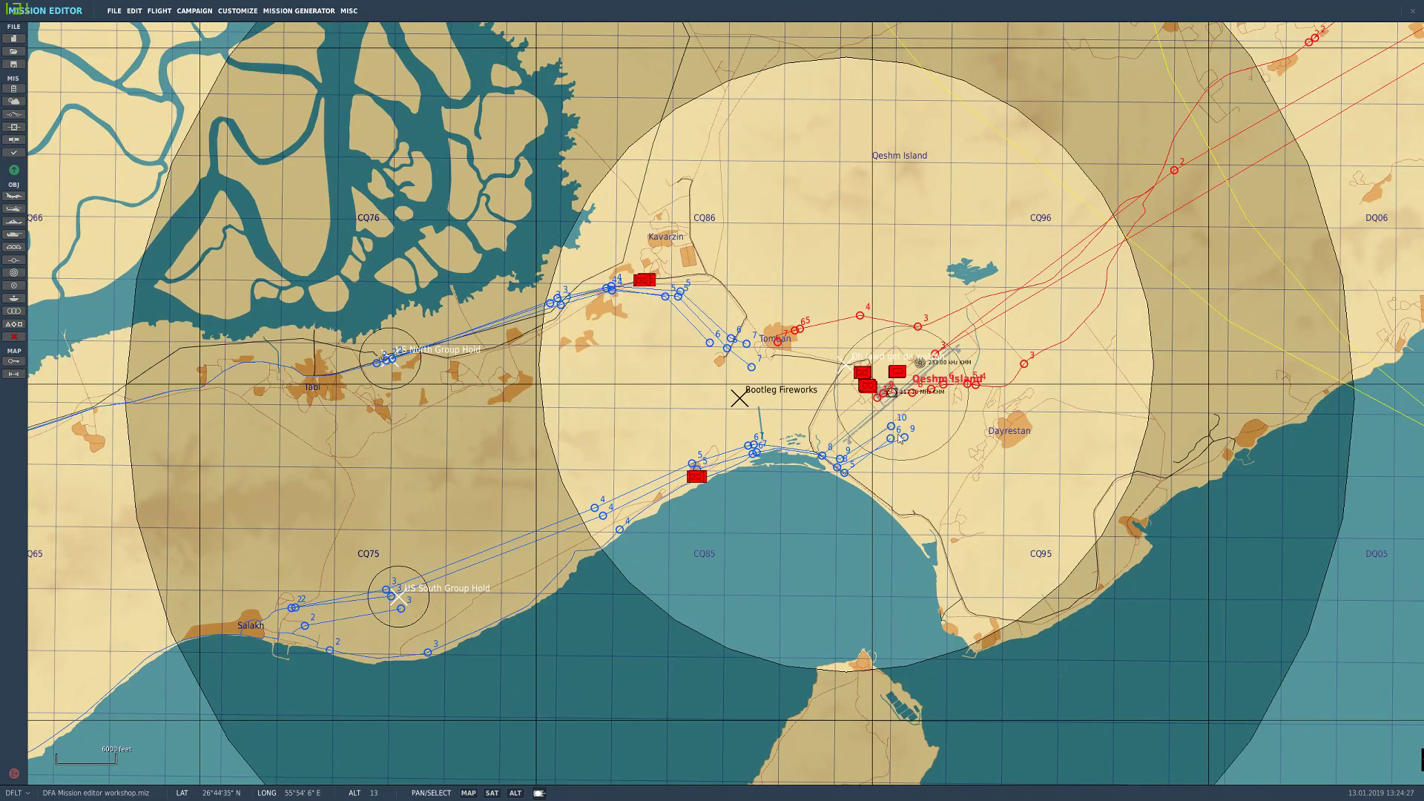
Step: Check the final waypoints of the southern armour groups near the airfield again, ending with US South Bradley deselected
{"action": "left_click", "coordinate": [891, 428]}
{"action": "left_click", "coordinate": [904, 437]}
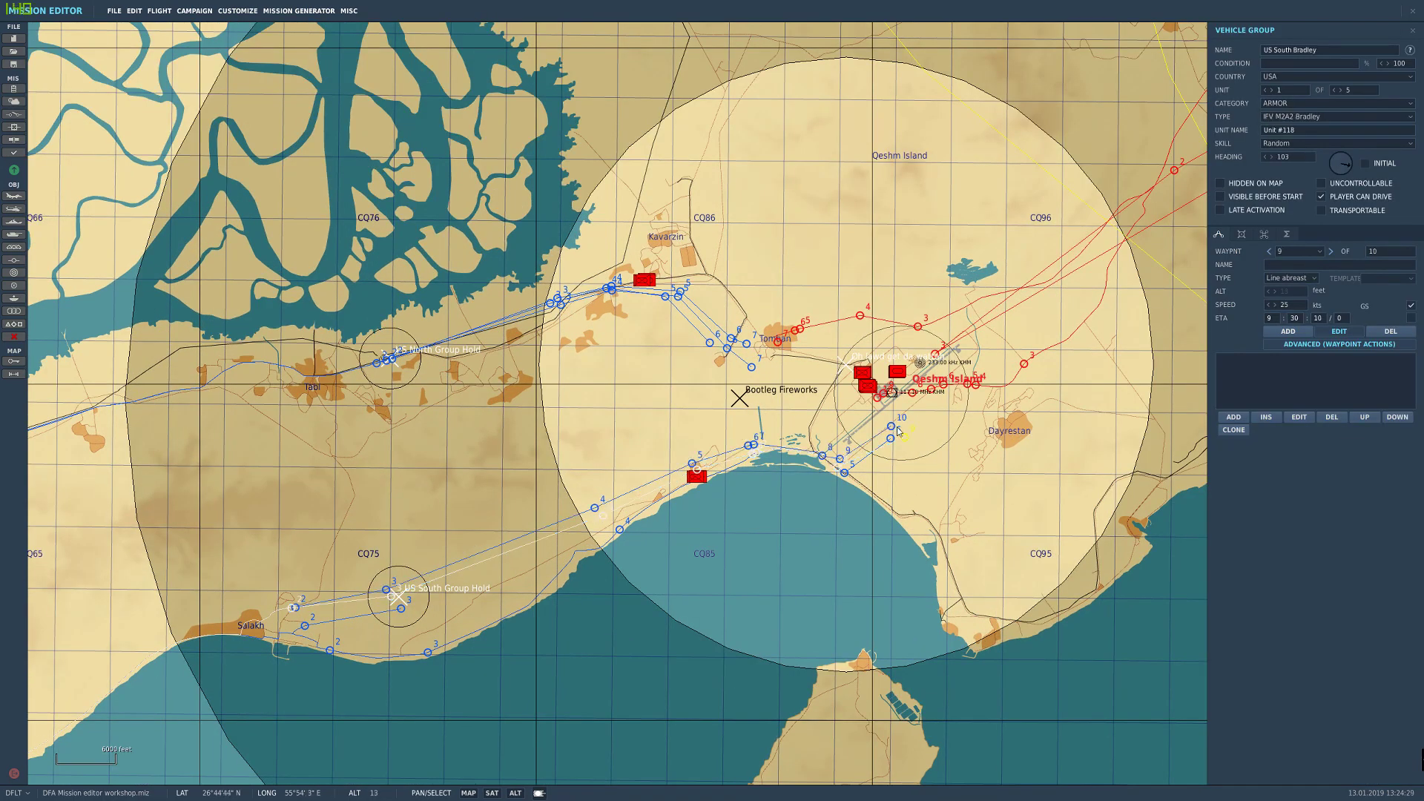
{"action": "left_click", "coordinate": [718, 408]}
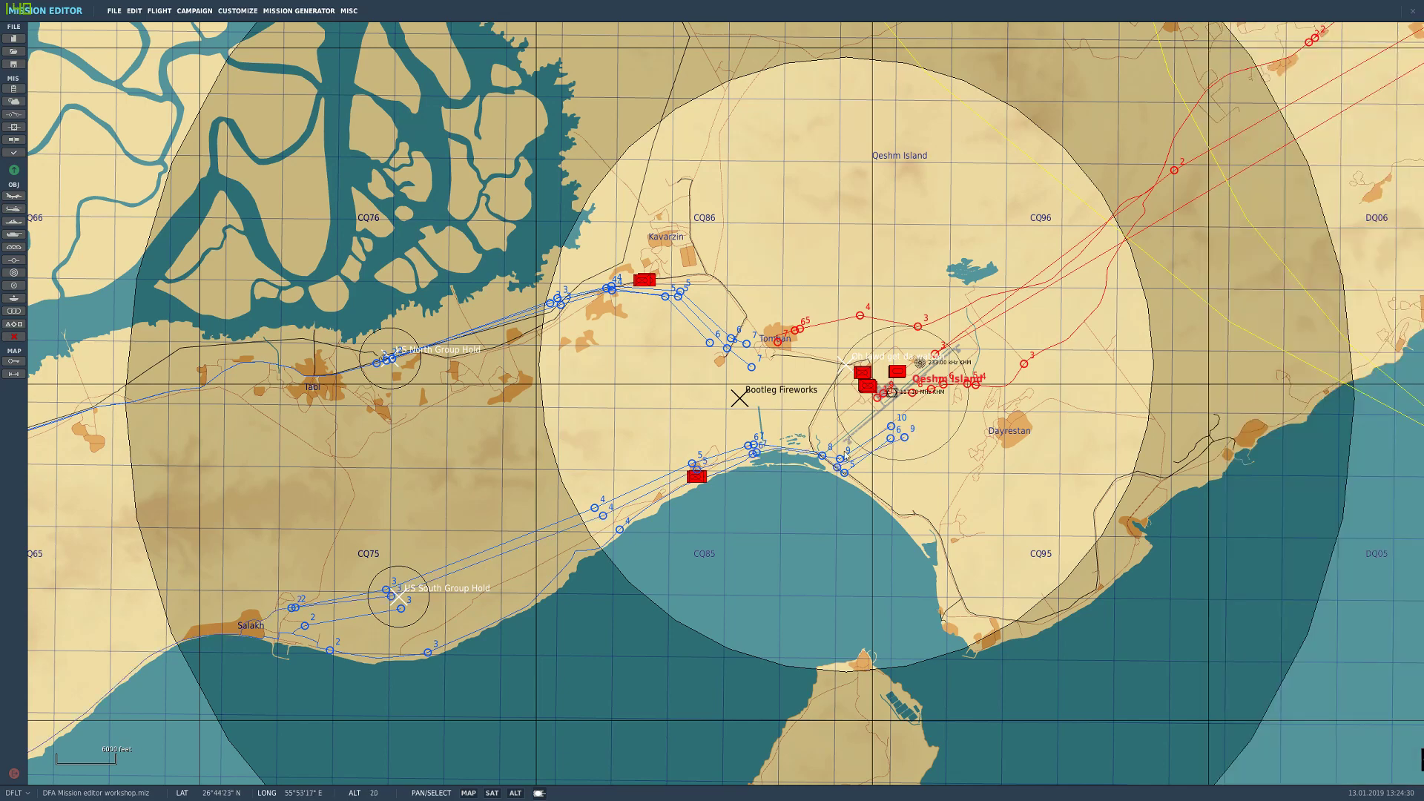
Step: Survey the wider map from the western end of the island to the airfield, following both US routes through the Group Hold zones
{"action": "left_click_drag", "start_coordinate": [606, 453], "coordinate": [674, 400]}
{"action": "scroll", "coordinate": [580, 449], "scroll_direction": "up", "scroll_amount": 3}
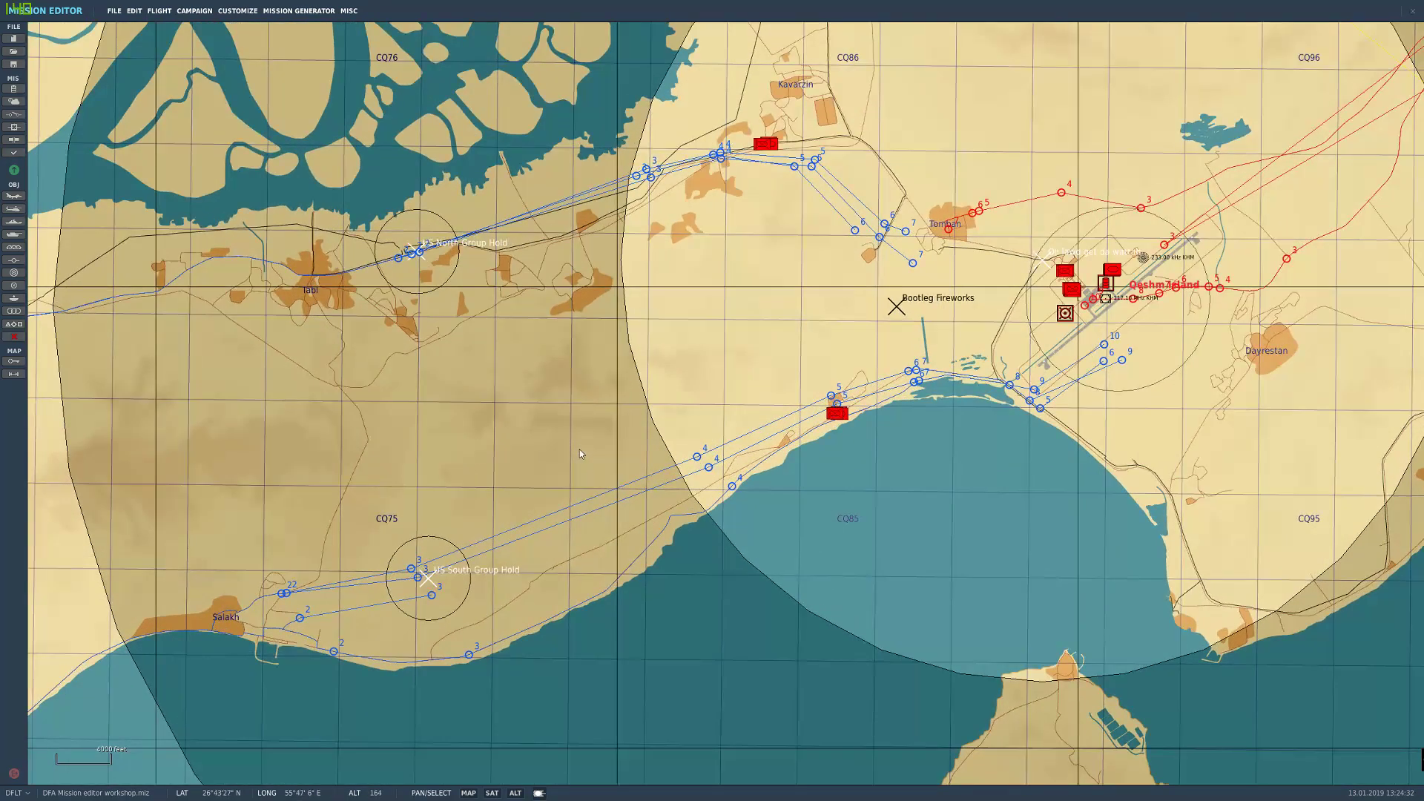
{"action": "scroll", "coordinate": [579, 449], "scroll_direction": "down", "scroll_amount": 4}
{"action": "scroll", "coordinate": [418, 607], "scroll_direction": "down", "scroll_amount": 5}
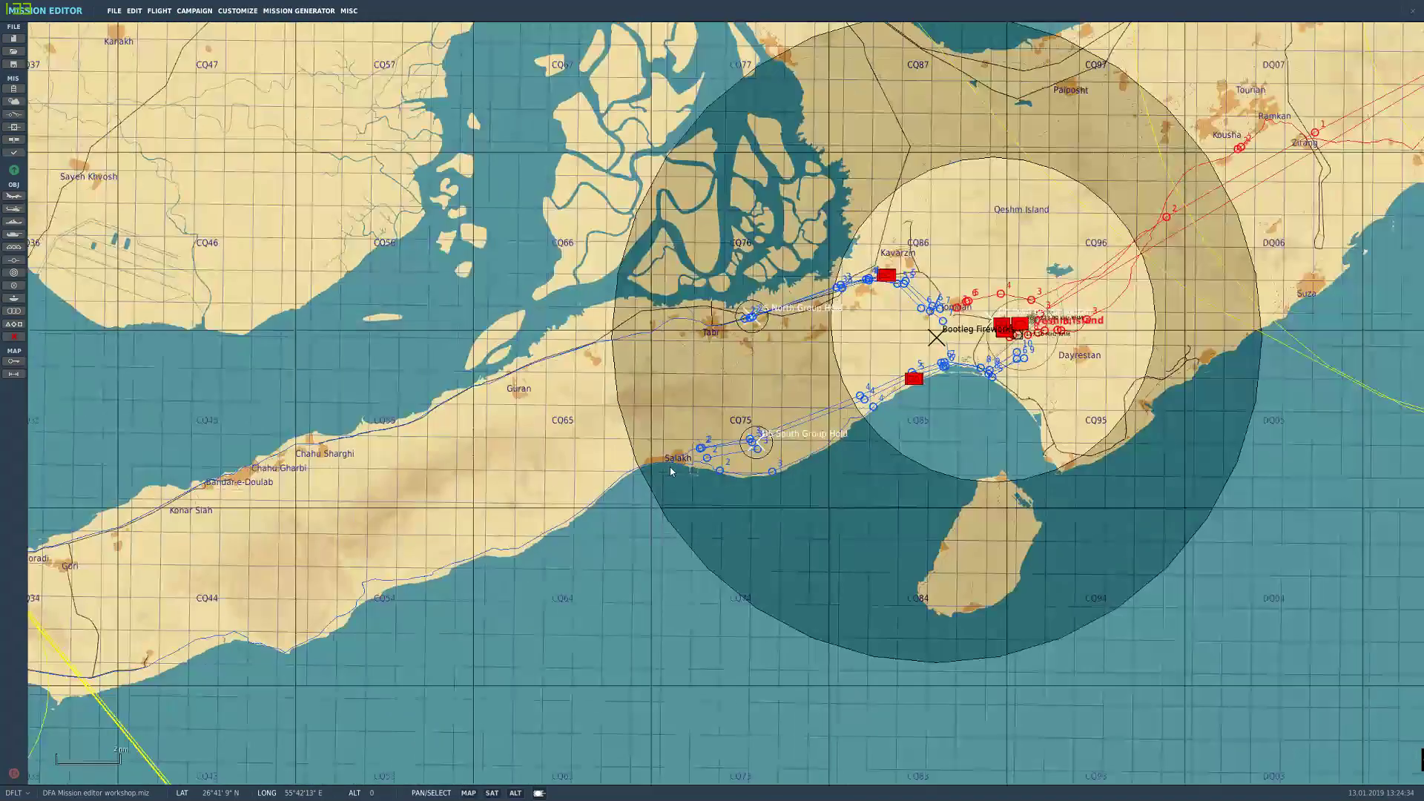
{"action": "scroll", "coordinate": [601, 490], "scroll_direction": "up", "scroll_amount": 1}
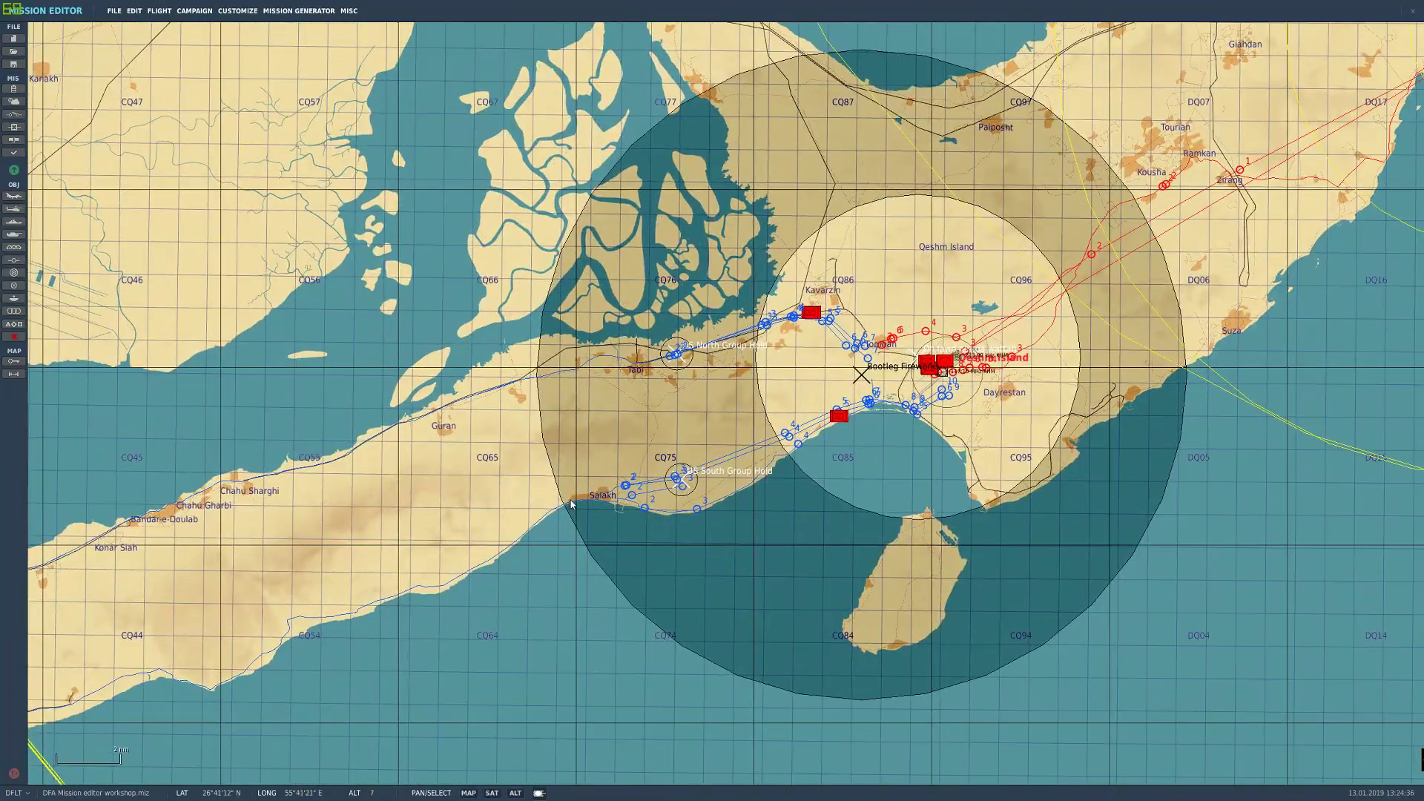
{"action": "scroll", "coordinate": [591, 522], "scroll_direction": "up", "scroll_amount": 1}
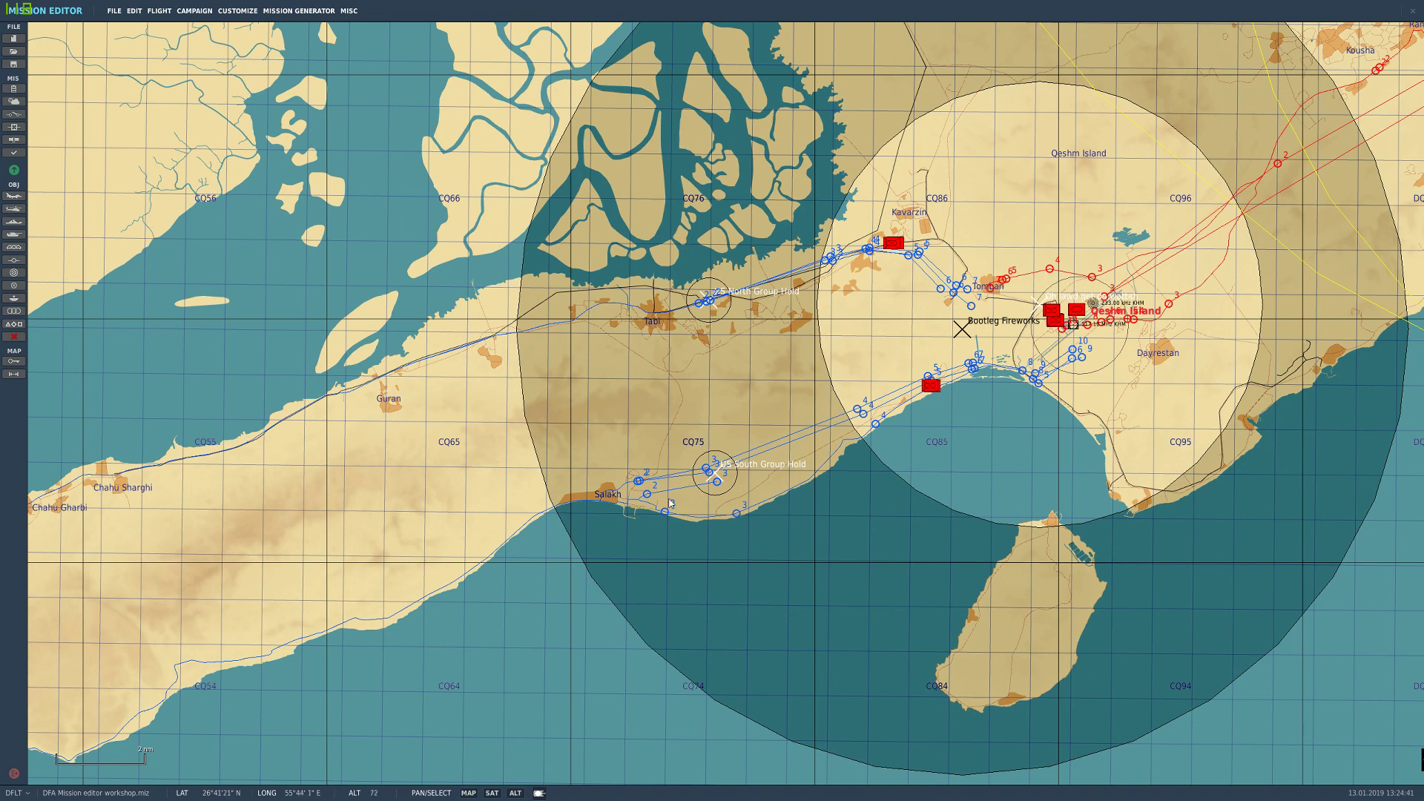
{"action": "left_click_drag", "start_coordinate": [668, 499], "coordinate": [668, 554]}
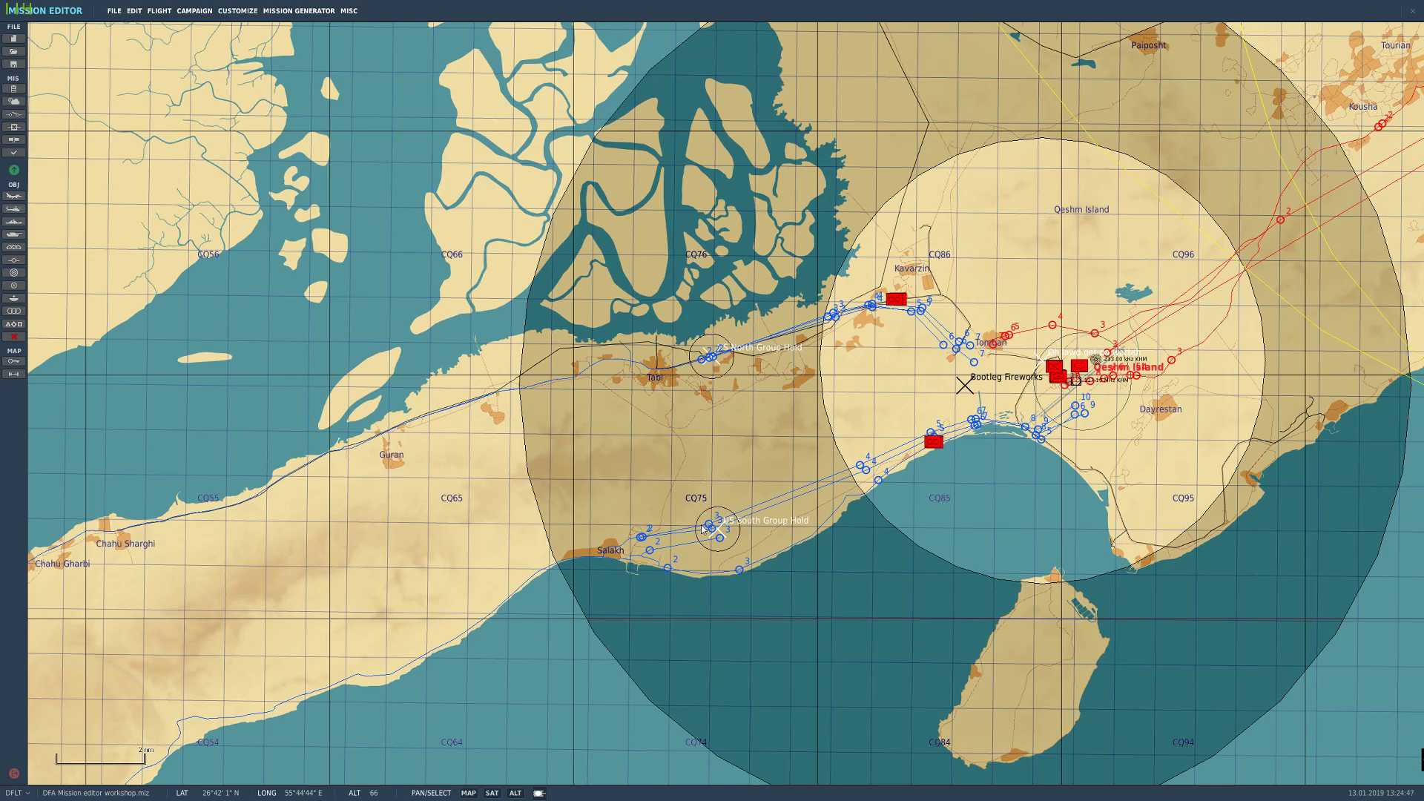
{"action": "left_click_drag", "start_coordinate": [616, 517], "coordinate": [670, 451]}
{"action": "scroll", "coordinate": [670, 452], "scroll_direction": "up", "scroll_amount": 3}
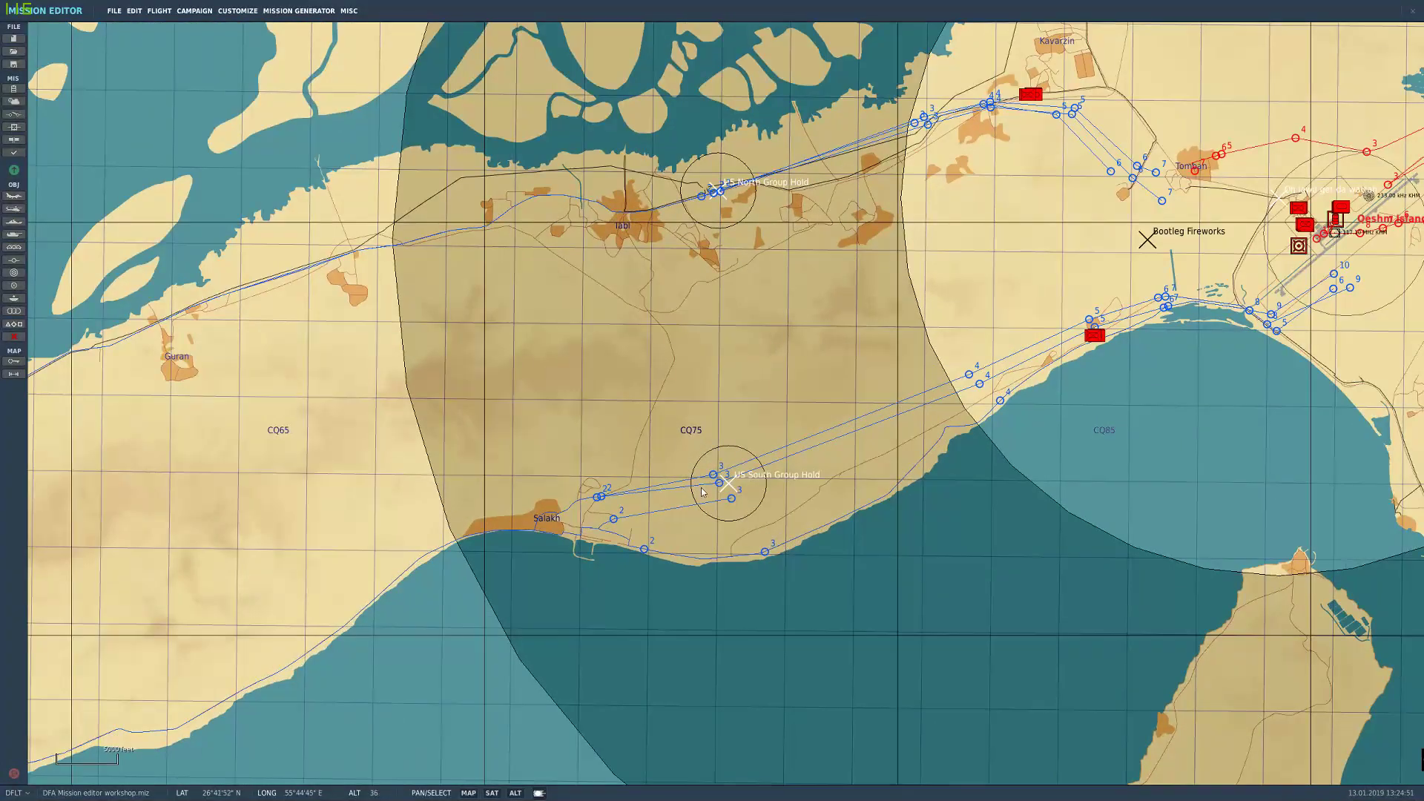
Step: Inspect the trigger zone settings of US South Group Hold and US North Group Hold
{"action": "left_click_drag", "start_coordinate": [730, 488], "coordinate": [519, 616]}
{"action": "scroll", "coordinate": [665, 533], "scroll_direction": "up", "scroll_amount": 2}
{"action": "left_click", "coordinate": [664, 534]}
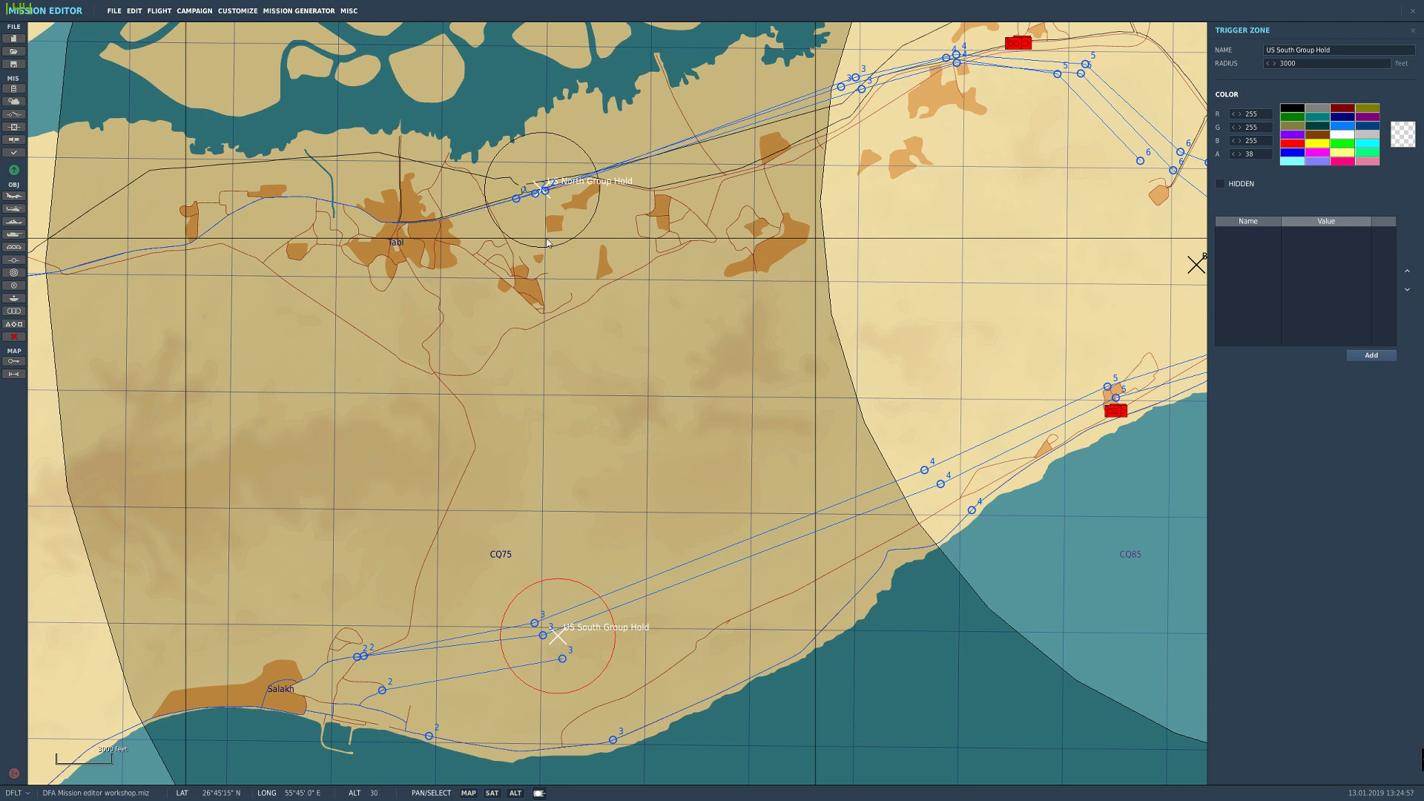
{"action": "left_click", "coordinate": [544, 193]}
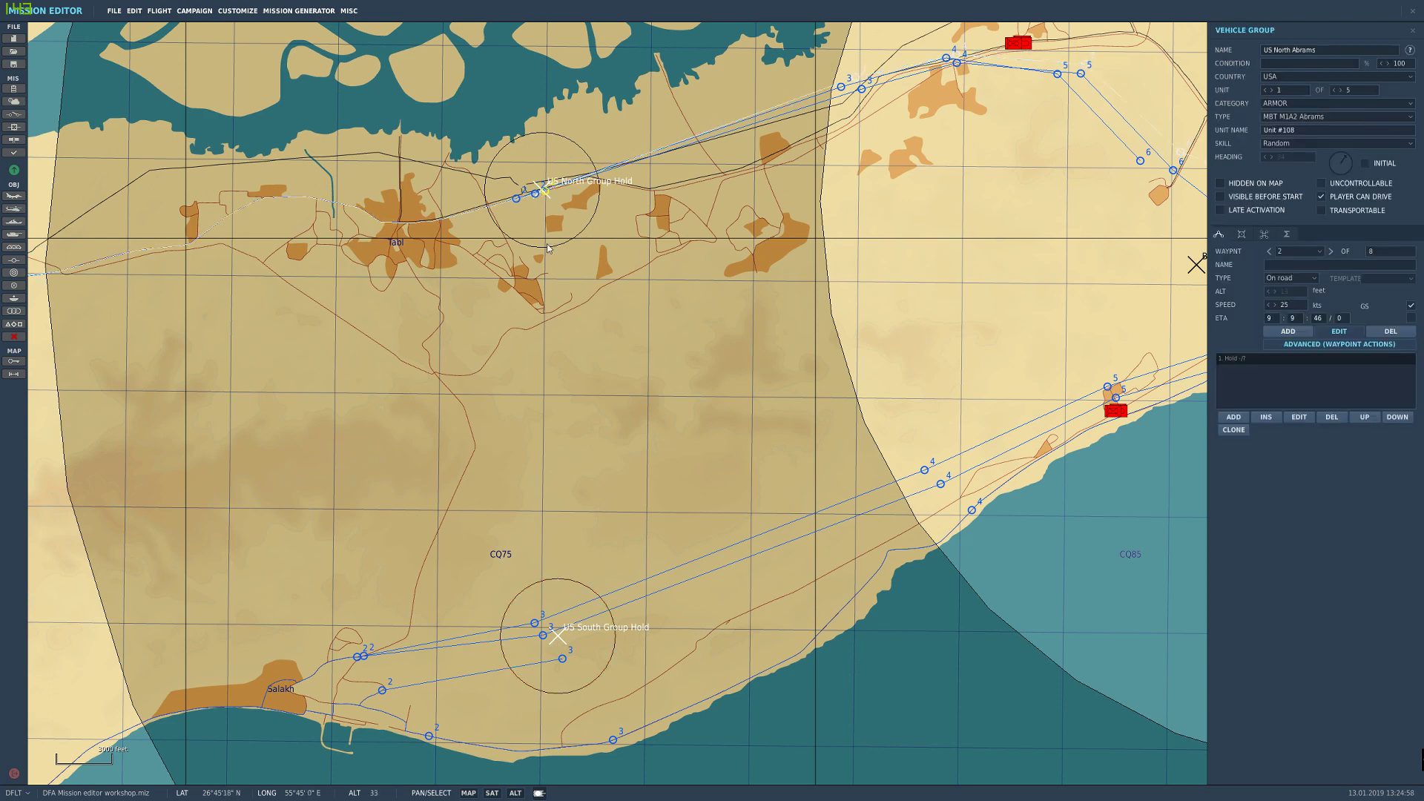
{"action": "scroll", "coordinate": [544, 194], "scroll_direction": "up", "scroll_amount": 2}
{"action": "scroll", "coordinate": [537, 182], "scroll_direction": "up", "scroll_amount": 2}
{"action": "left_click", "coordinate": [541, 185]}
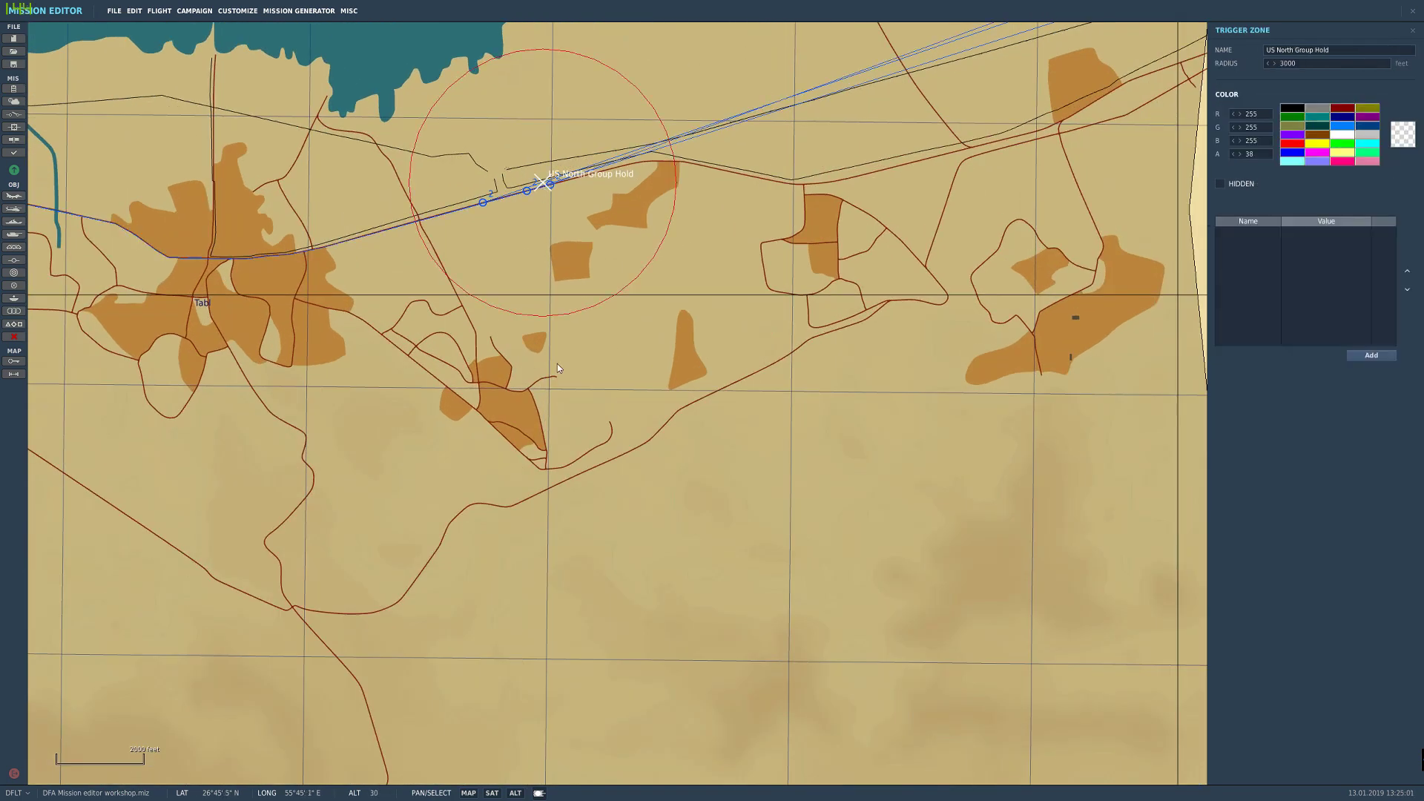
Step: Create a trigger zone named dfasdsdf with a 2500 ft radius between the two Group Hold zones and shift it slightly west
{"action": "left_click_drag", "start_coordinate": [558, 363], "coordinate": [523, 237]}
{"action": "scroll", "coordinate": [523, 234], "scroll_direction": "down", "scroll_amount": 5}
{"action": "left_click", "coordinate": [384, 345]}
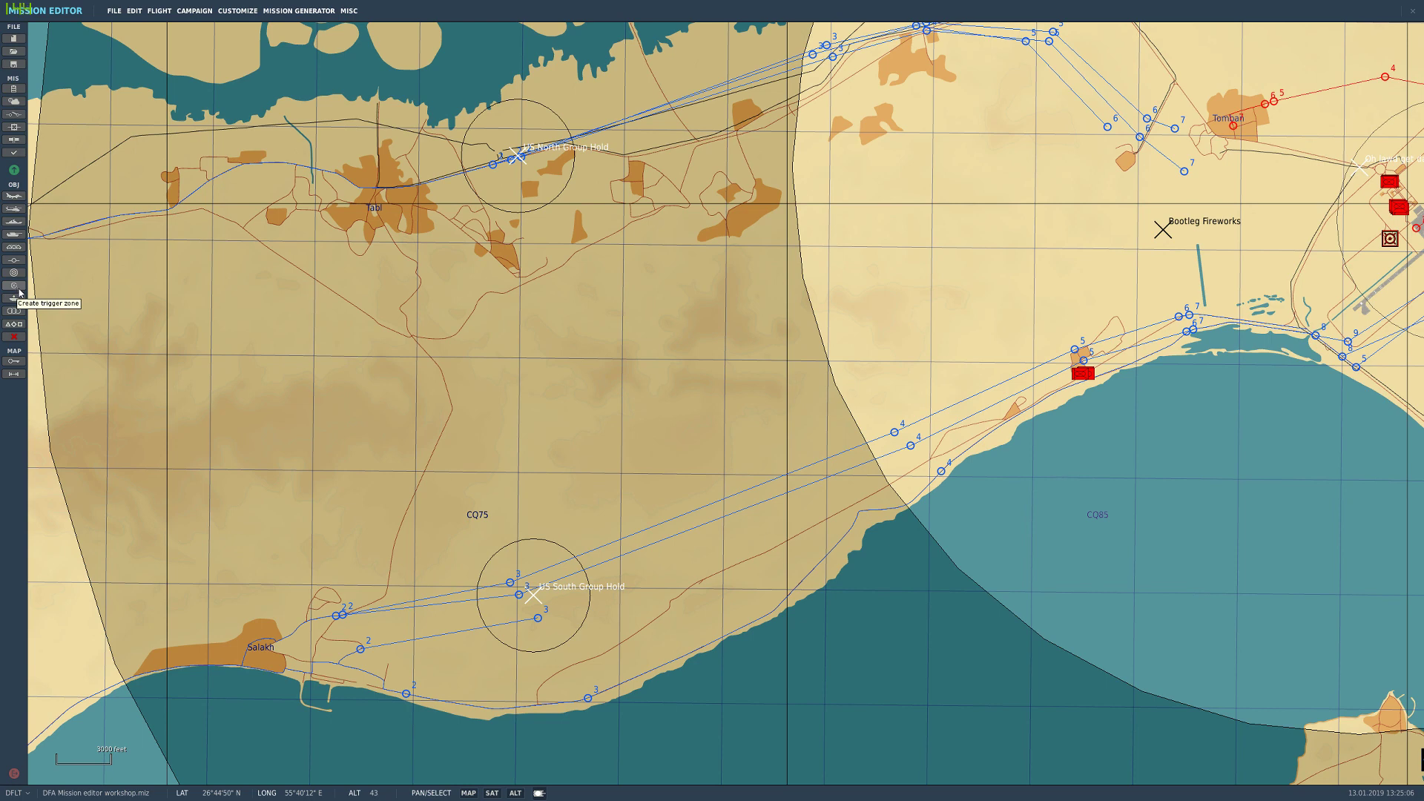
{"action": "left_click", "coordinate": [19, 291]}
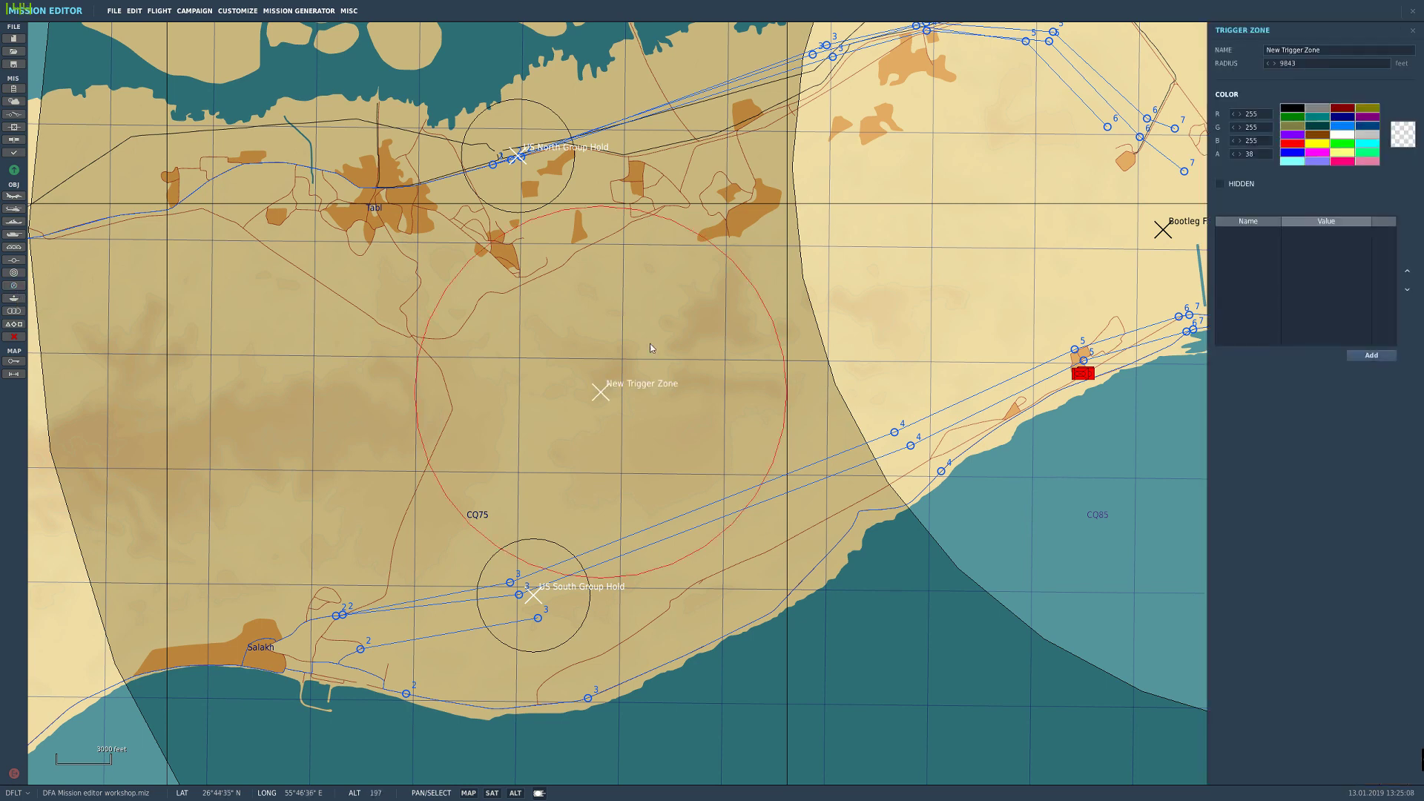
{"action": "left_click", "coordinate": [1373, 50]}
{"action": "type", "text": "dfasdsdf"}
{"action": "key", "text": "Tab"}
{"action": "type", "text": "2500"}
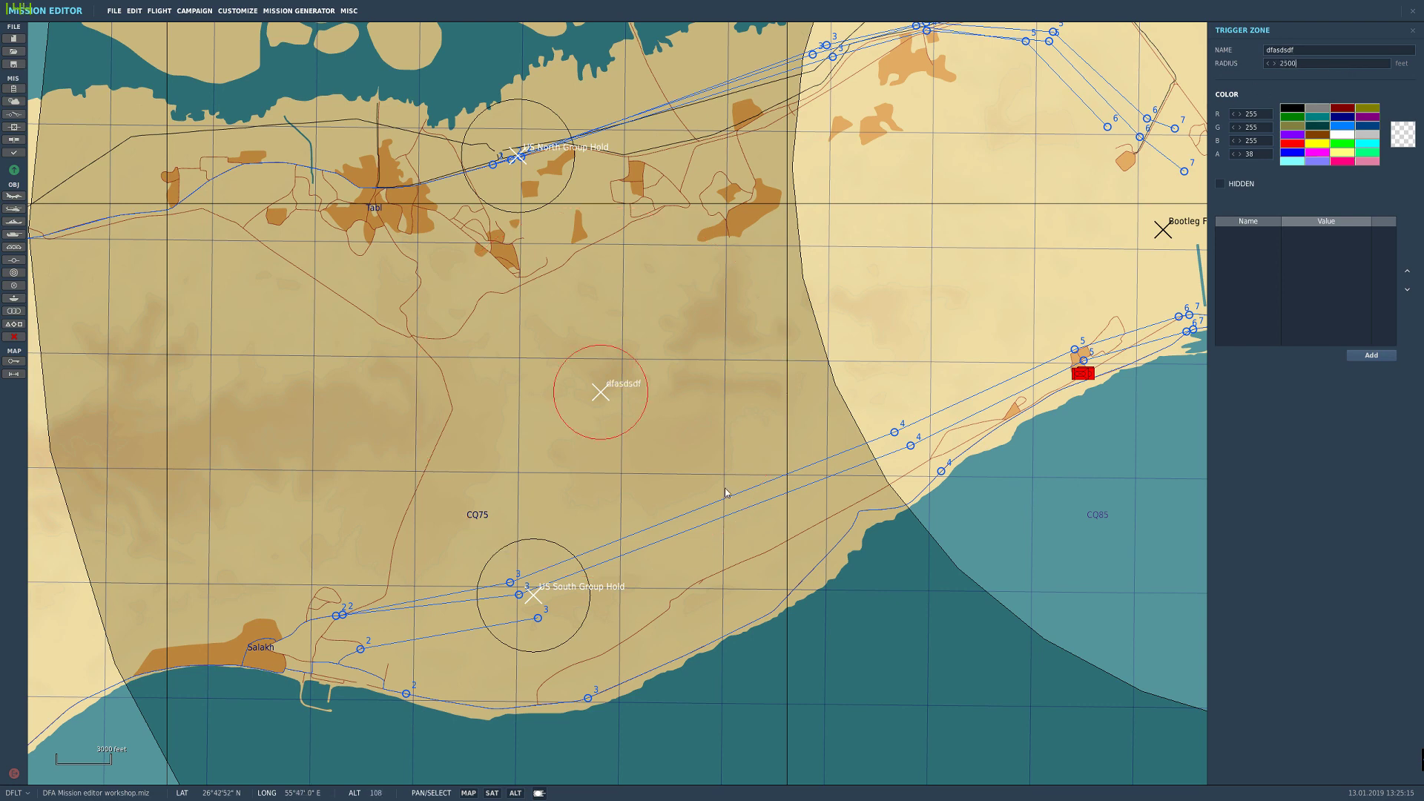
{"action": "left_click_drag", "start_coordinate": [600, 396], "coordinate": [565, 405]}
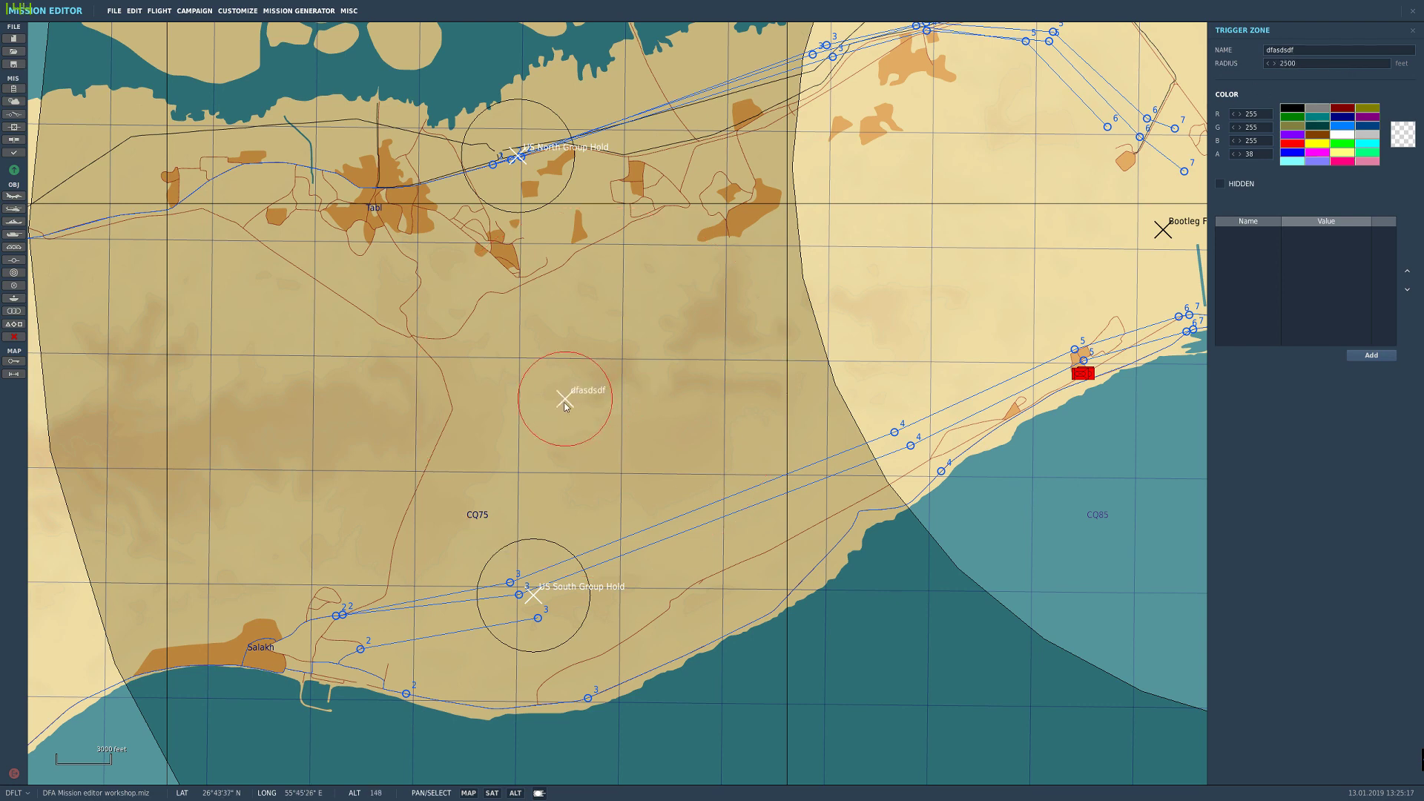
Step: Review the Start Iran Counter & CAS trigger's coalition-in-zone condition and its zone choices, keeping Bootleg Fireworks, and close the triggers
{"action": "left_click", "coordinate": [12, 115]}
{"action": "left_click", "coordinate": [808, 66]}
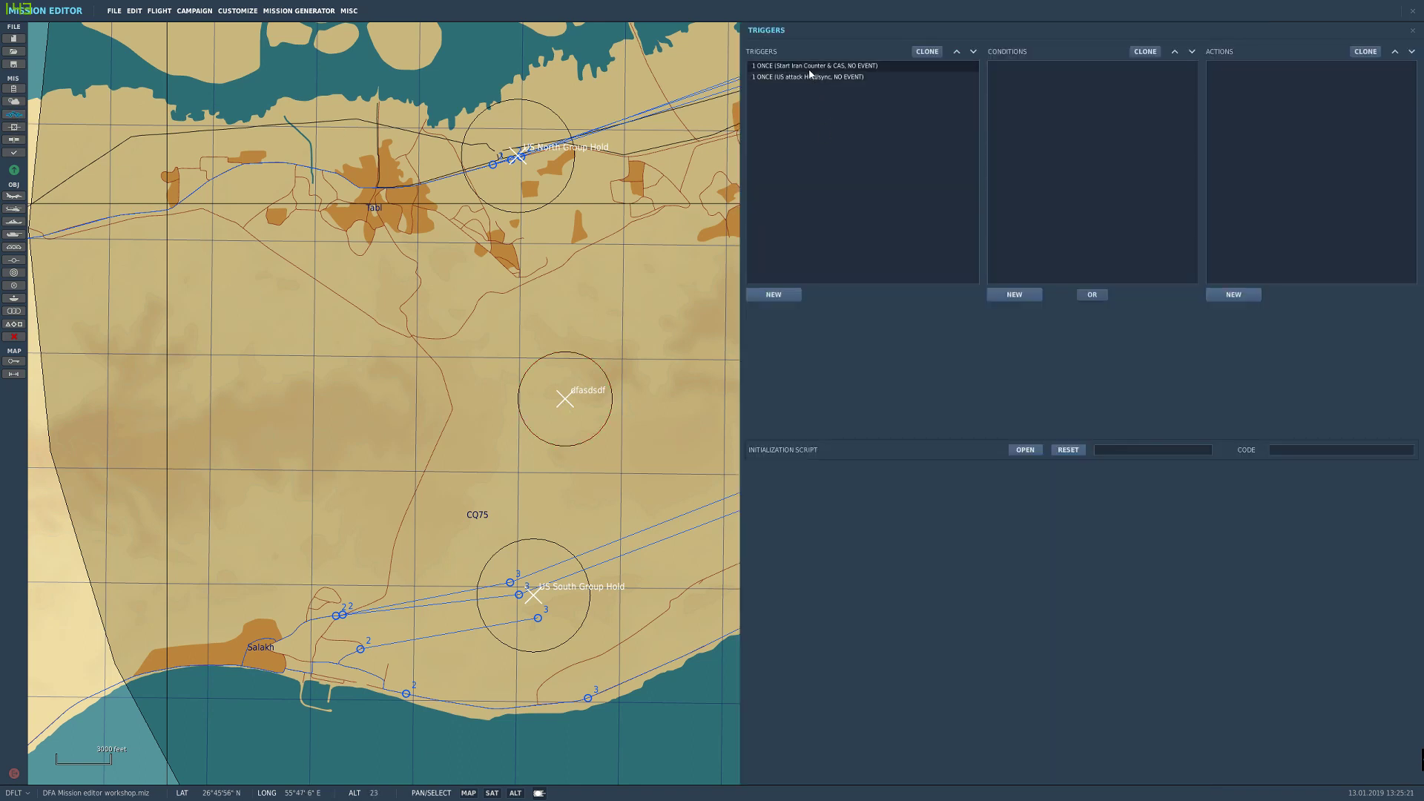
{"action": "left_click", "coordinate": [1051, 68]}
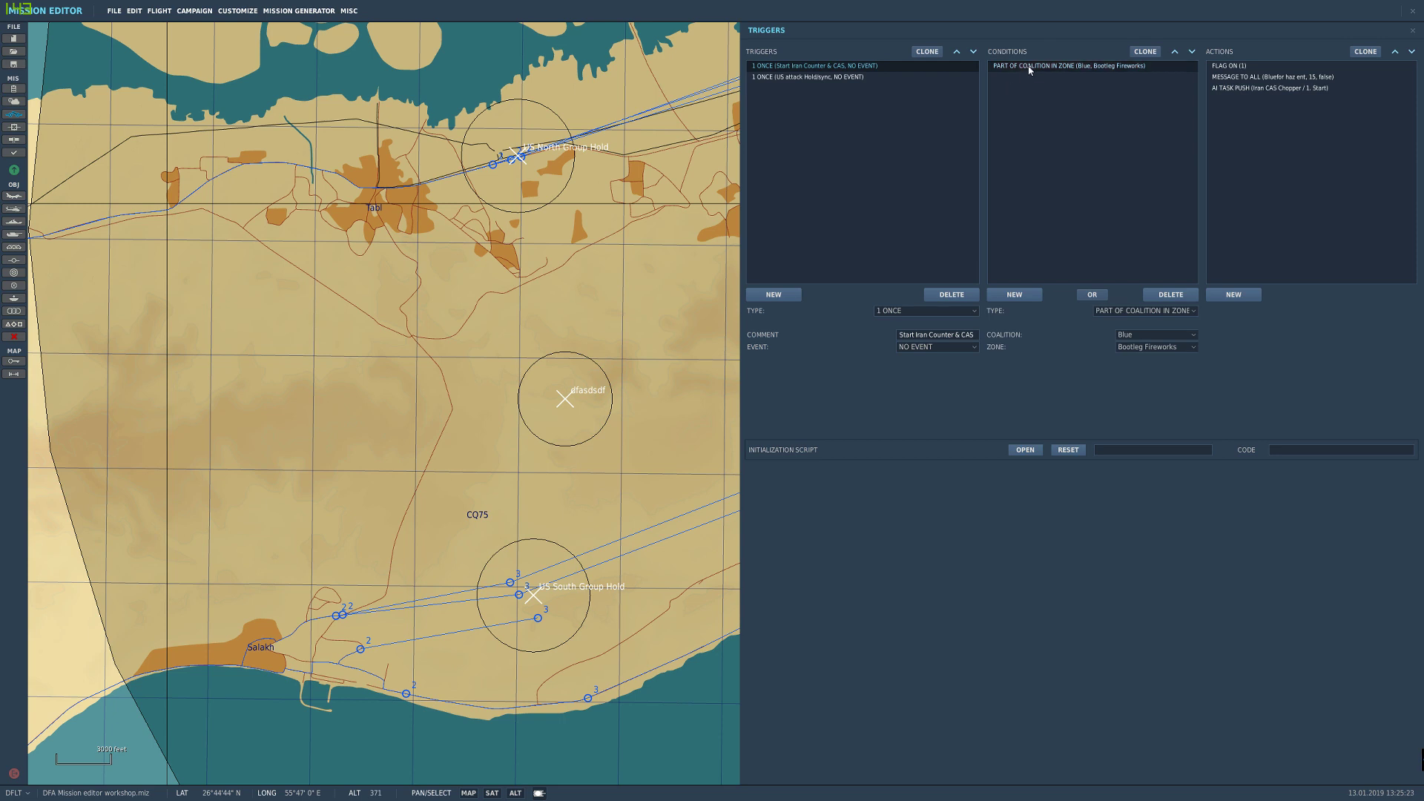
{"action": "left_click", "coordinate": [1168, 347]}
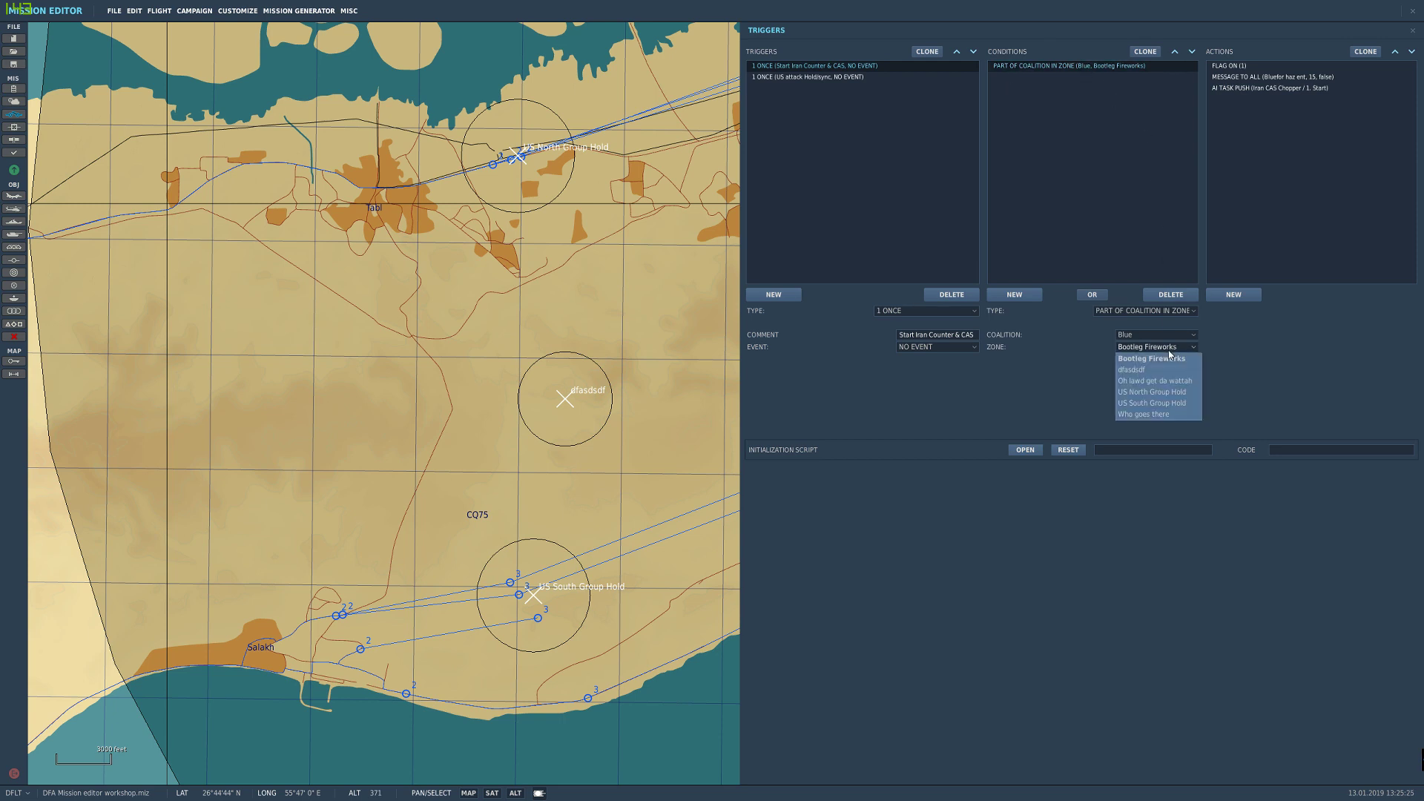
{"action": "left_click", "coordinate": [1150, 359]}
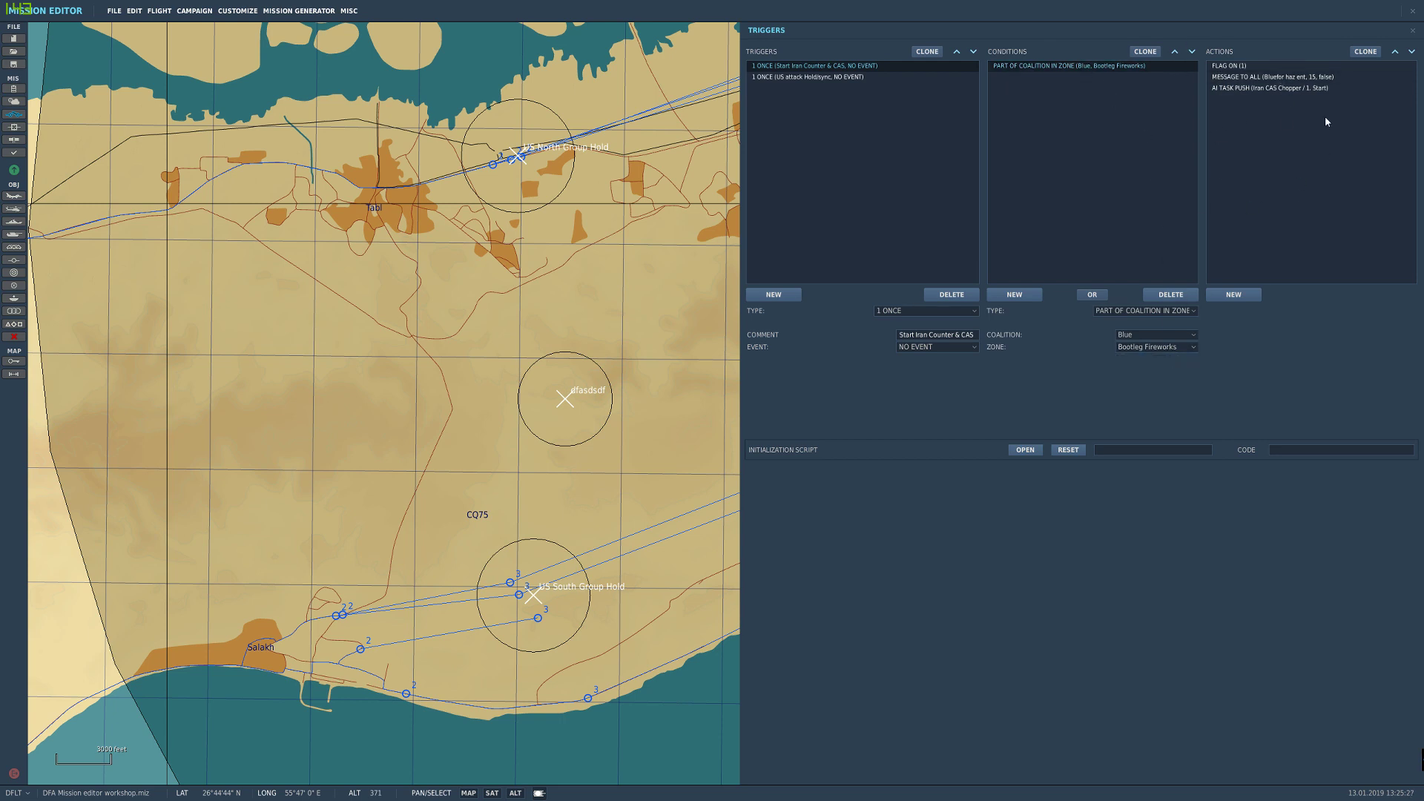
{"action": "left_click", "coordinate": [501, 492]}
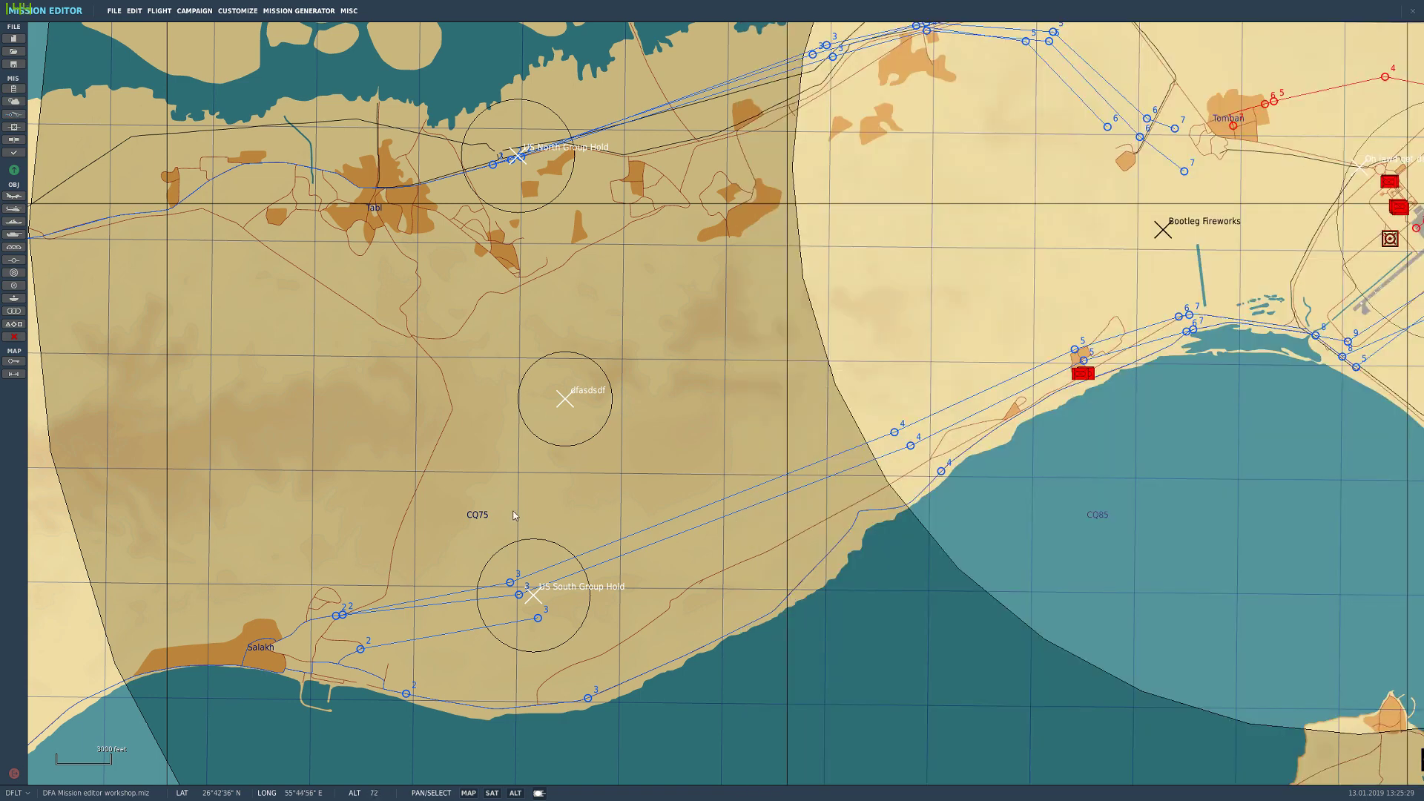
Step: Check the US South Group Hold zone and examine waypoint 3 of the US South Abrams group inside it
{"action": "left_click_drag", "start_coordinate": [513, 509], "coordinate": [499, 447]}
{"action": "left_click", "coordinate": [519, 536]}
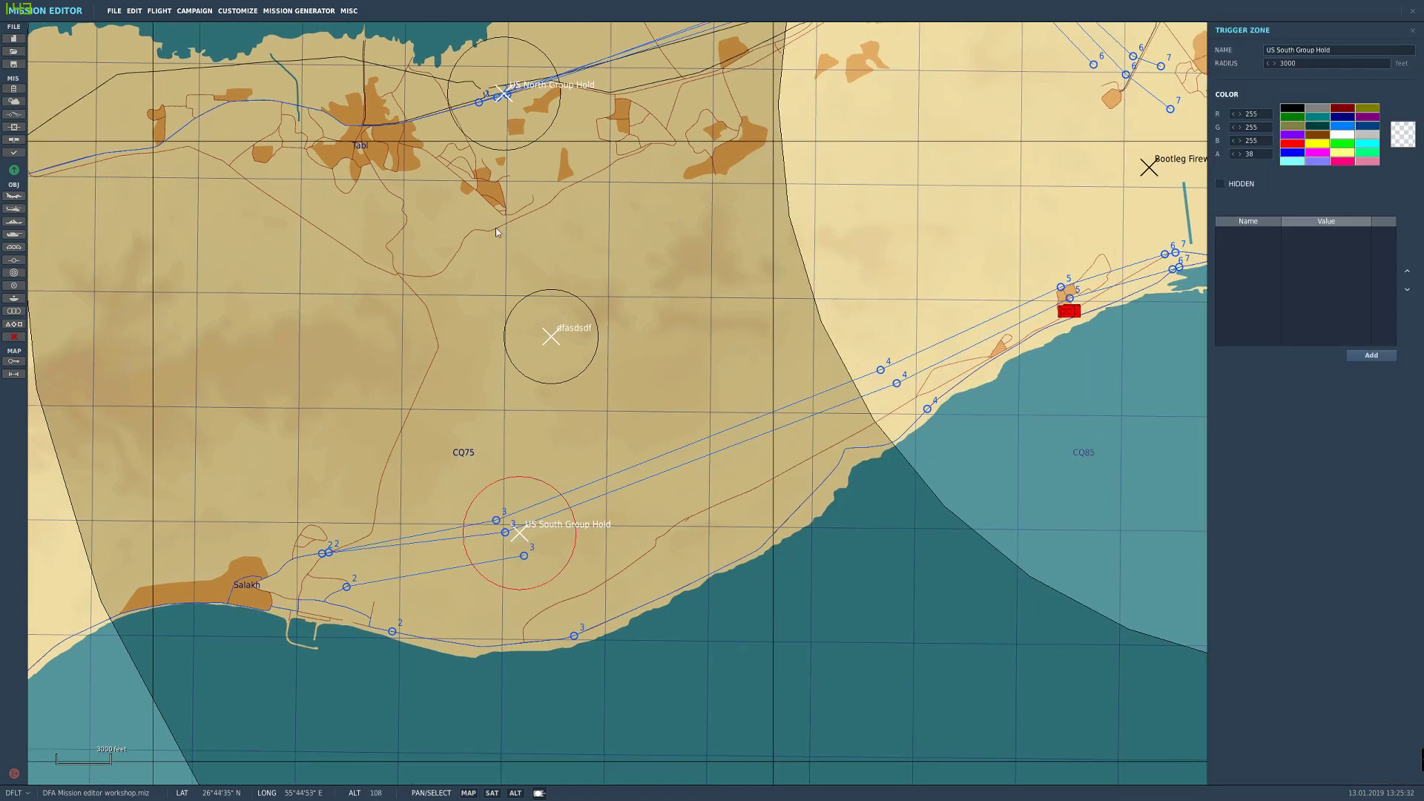
{"action": "left_click_drag", "start_coordinate": [476, 245], "coordinate": [448, 357]}
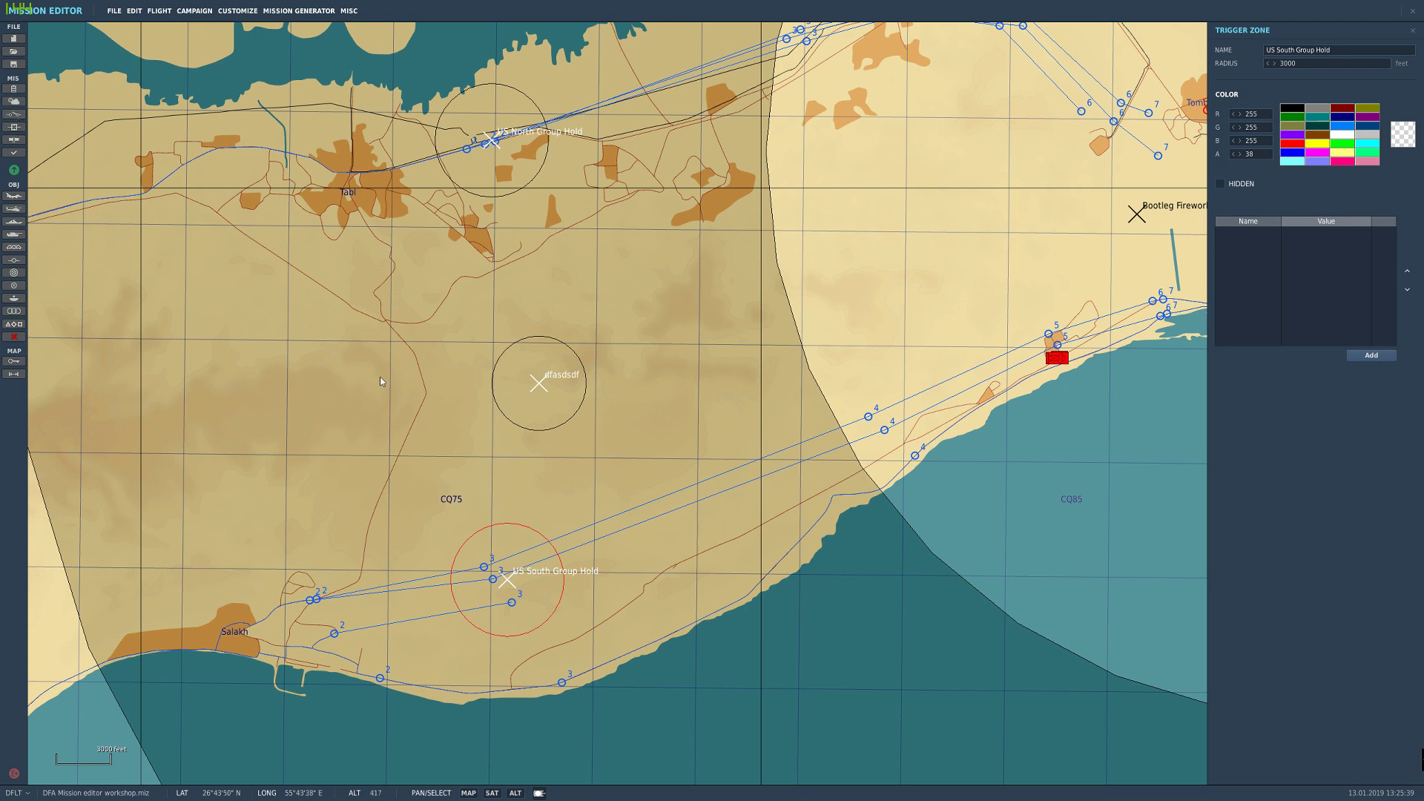
{"action": "left_click_drag", "start_coordinate": [483, 569], "coordinate": [468, 529]}
{"action": "left_click", "coordinate": [468, 527]}
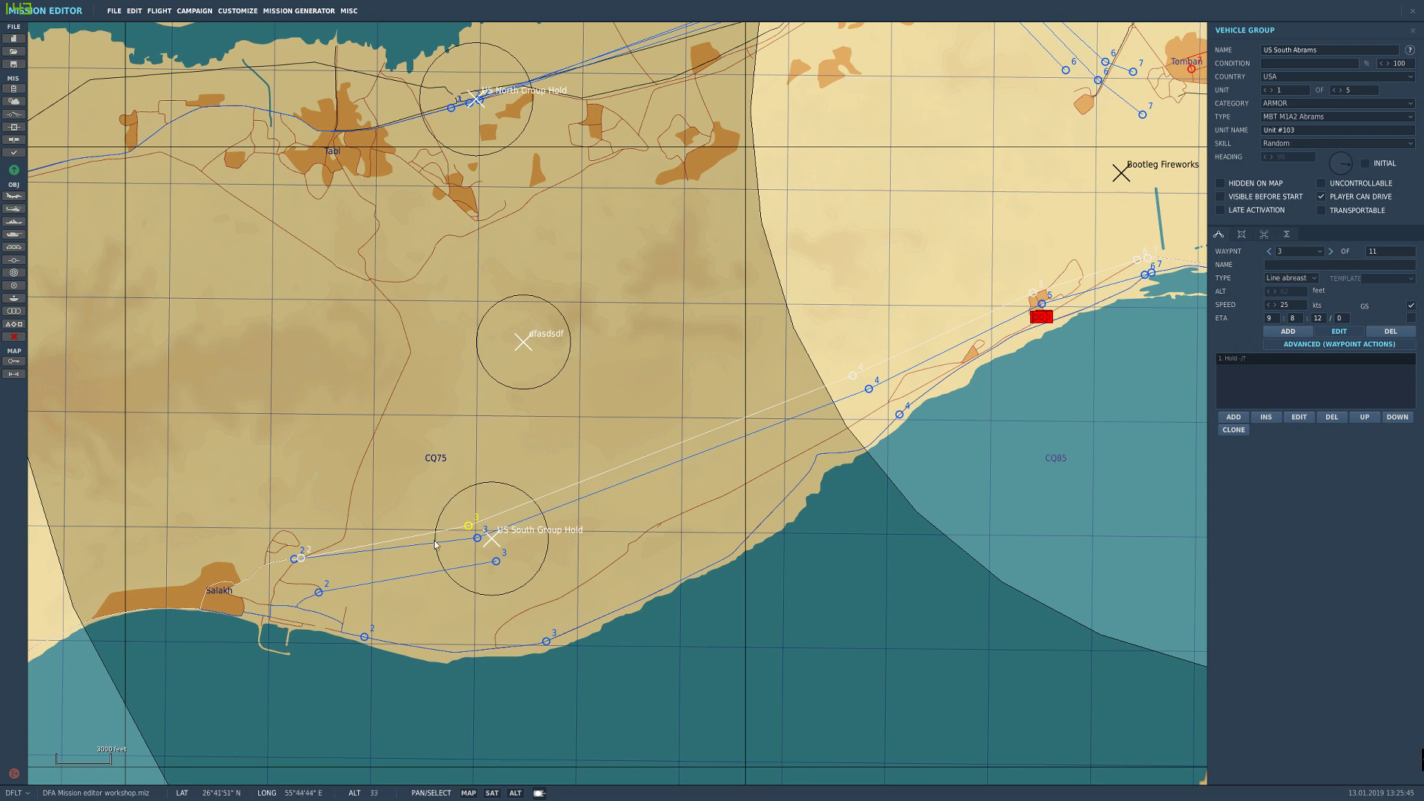
{"action": "scroll", "coordinate": [472, 519], "scroll_direction": "up", "scroll_amount": 2}
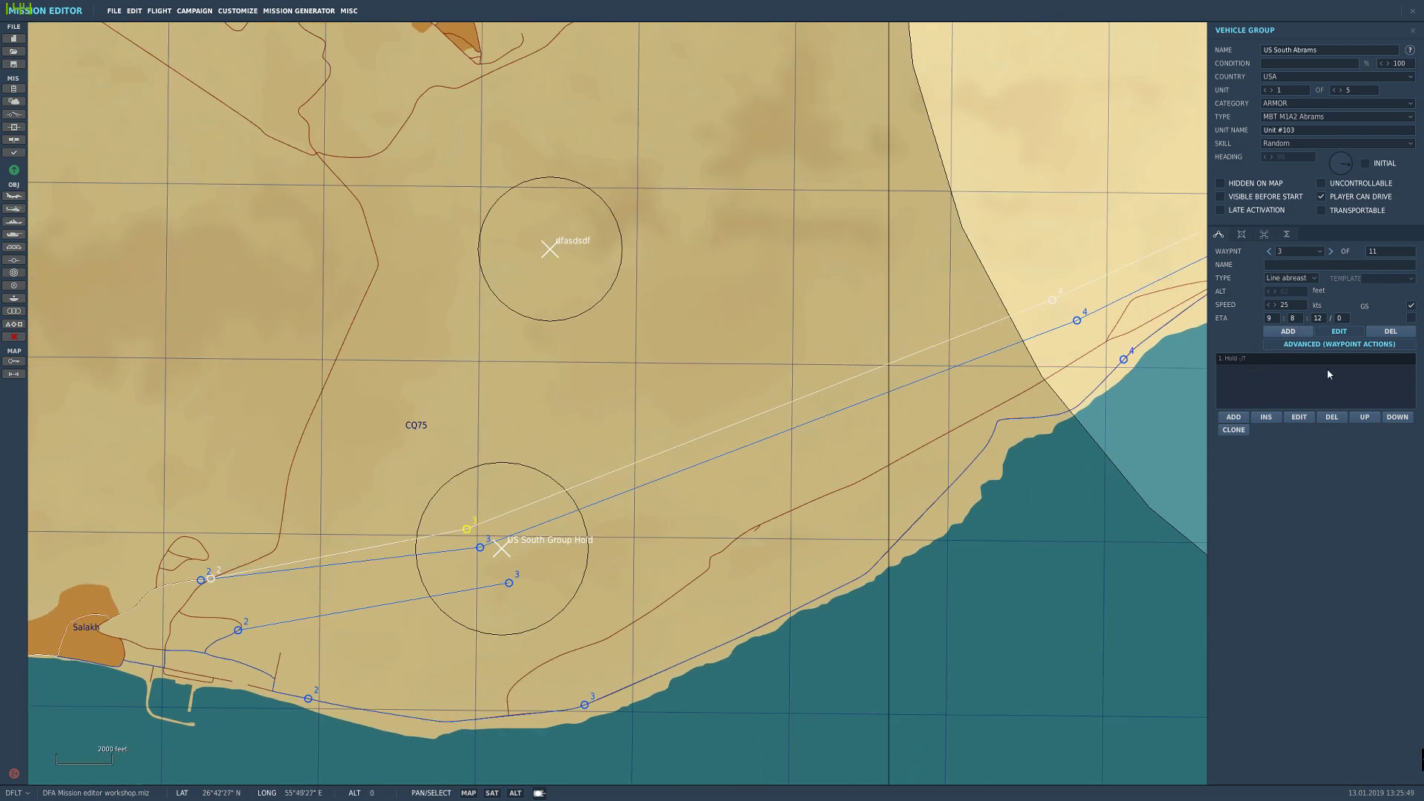
{"action": "scroll", "coordinate": [601, 490], "scroll_direction": "down", "scroll_amount": 2}
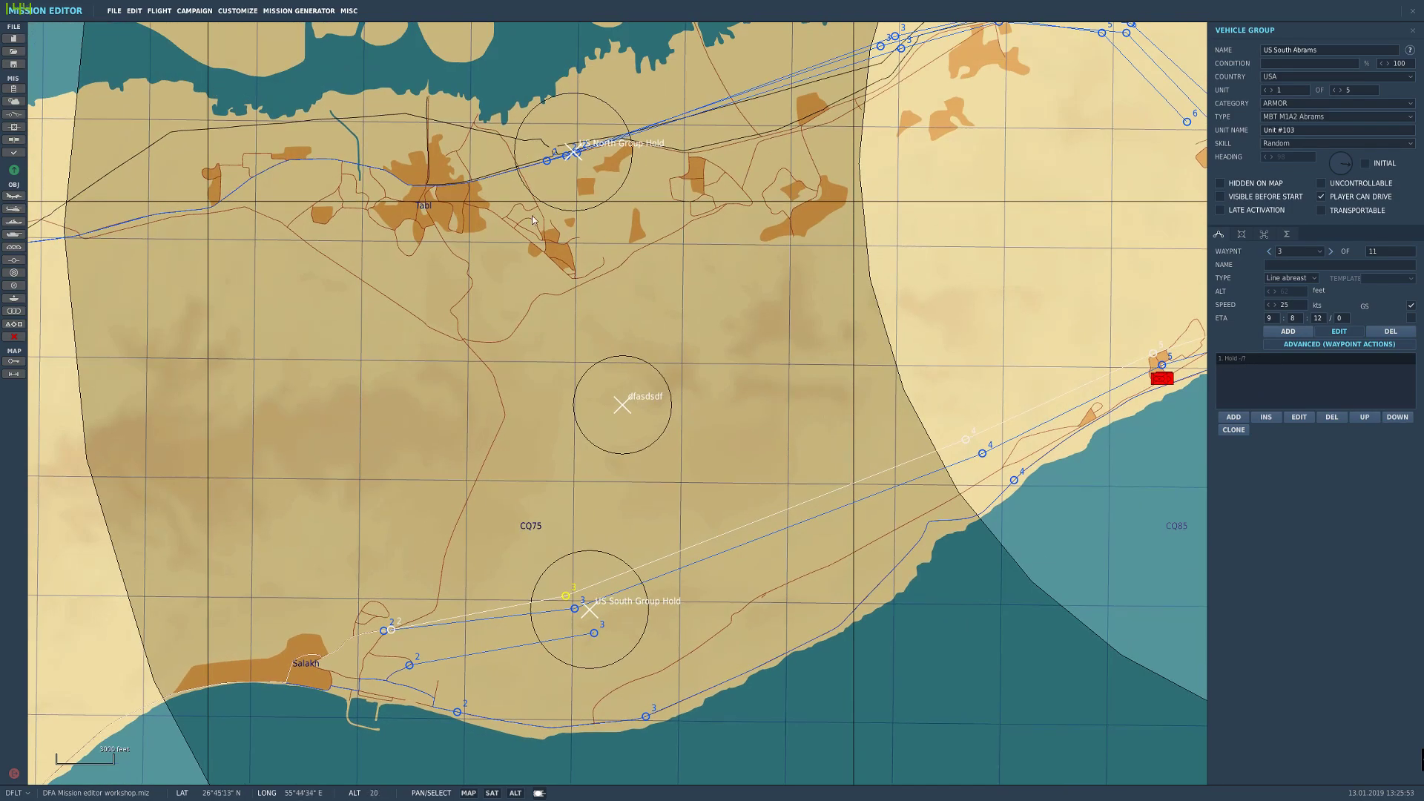
{"action": "scroll", "coordinate": [582, 628], "scroll_direction": "up", "scroll_amount": 1}
{"action": "left_click_drag", "start_coordinate": [447, 275], "coordinate": [468, 245]}
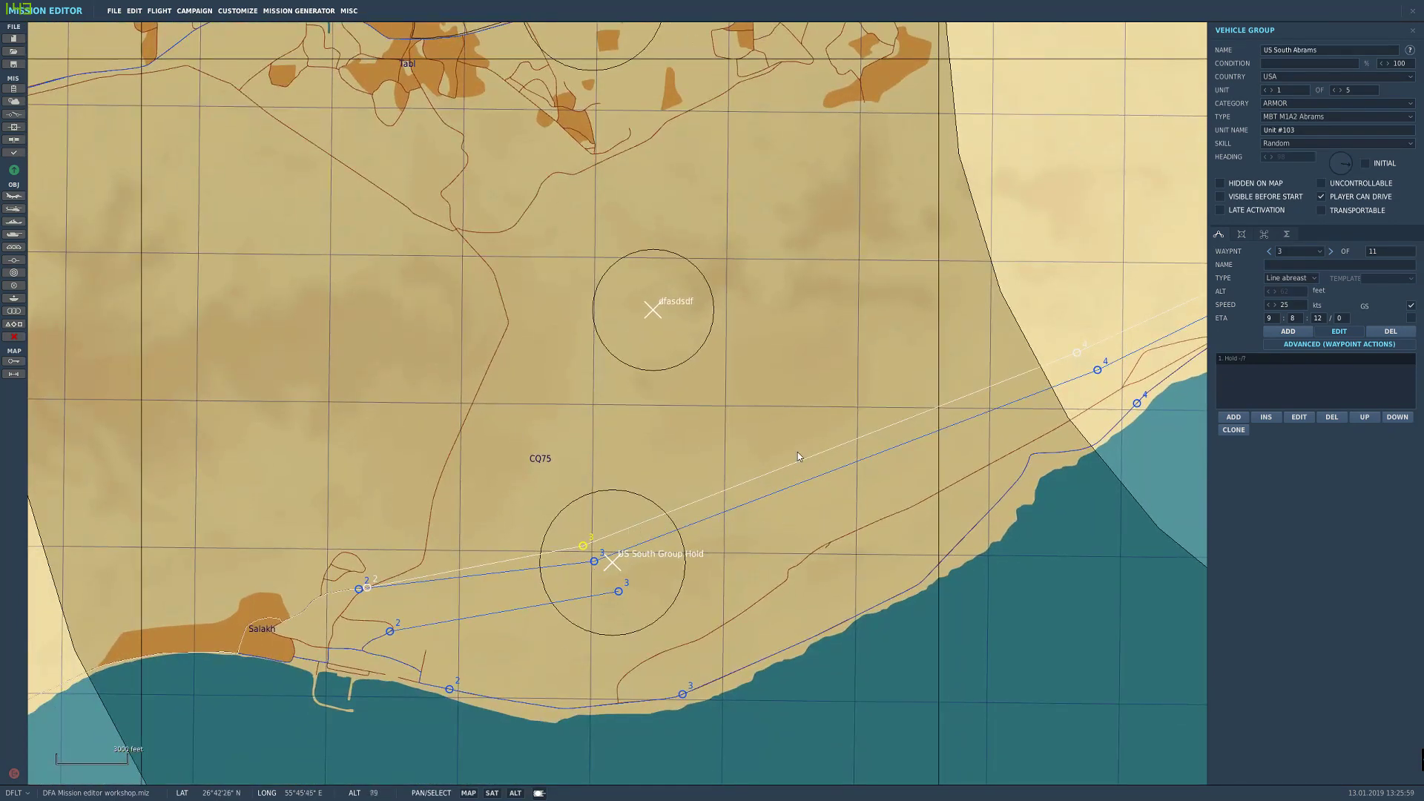
{"action": "left_click_drag", "start_coordinate": [775, 465], "coordinate": [596, 514]}
{"action": "scroll", "coordinate": [723, 526], "scroll_direction": "down", "scroll_amount": 4}
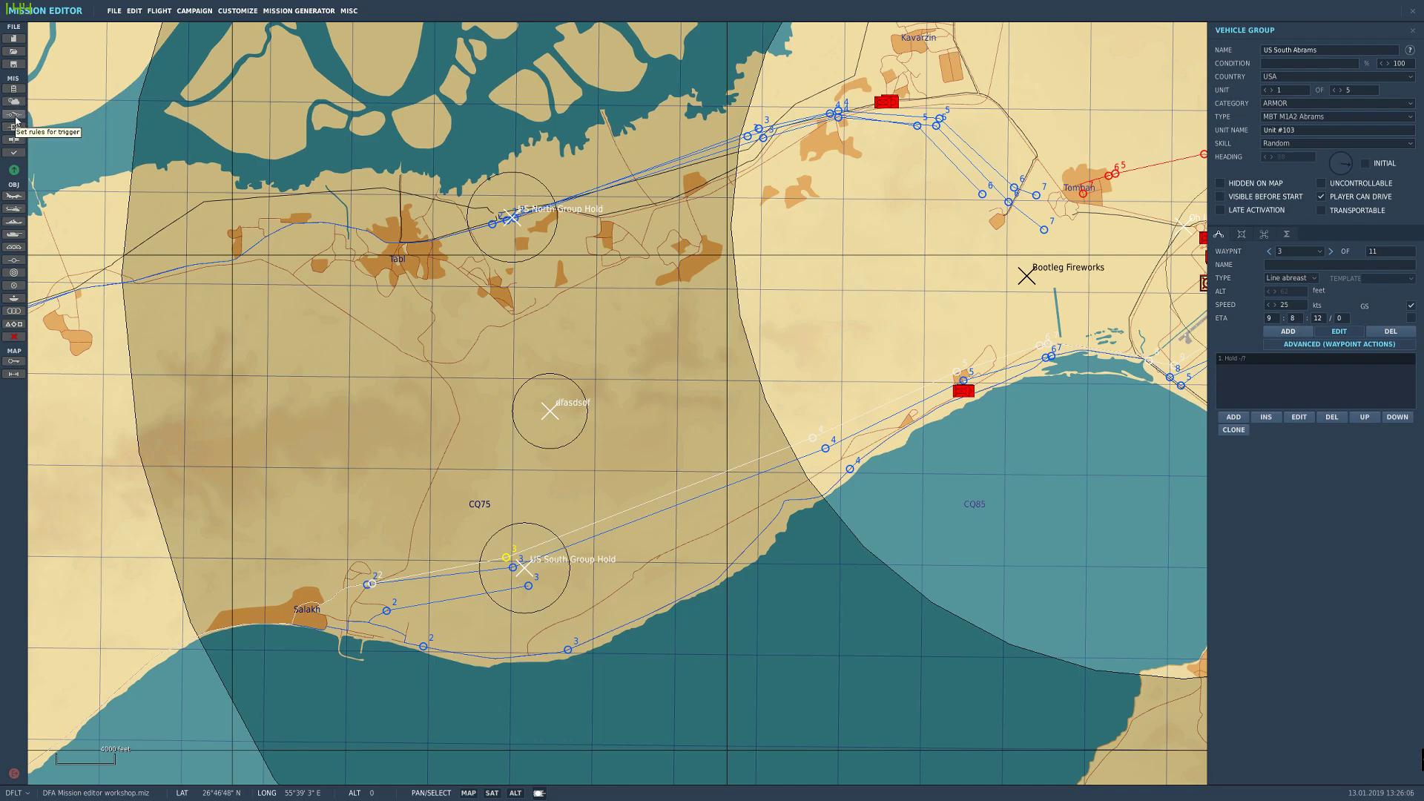
Step: Inspect the stop condition of the Hold task at waypoint 3 of US South Abrams
{"action": "left_click_drag", "start_coordinate": [554, 561], "coordinate": [601, 520]}
{"action": "left_click", "coordinate": [1246, 359]}
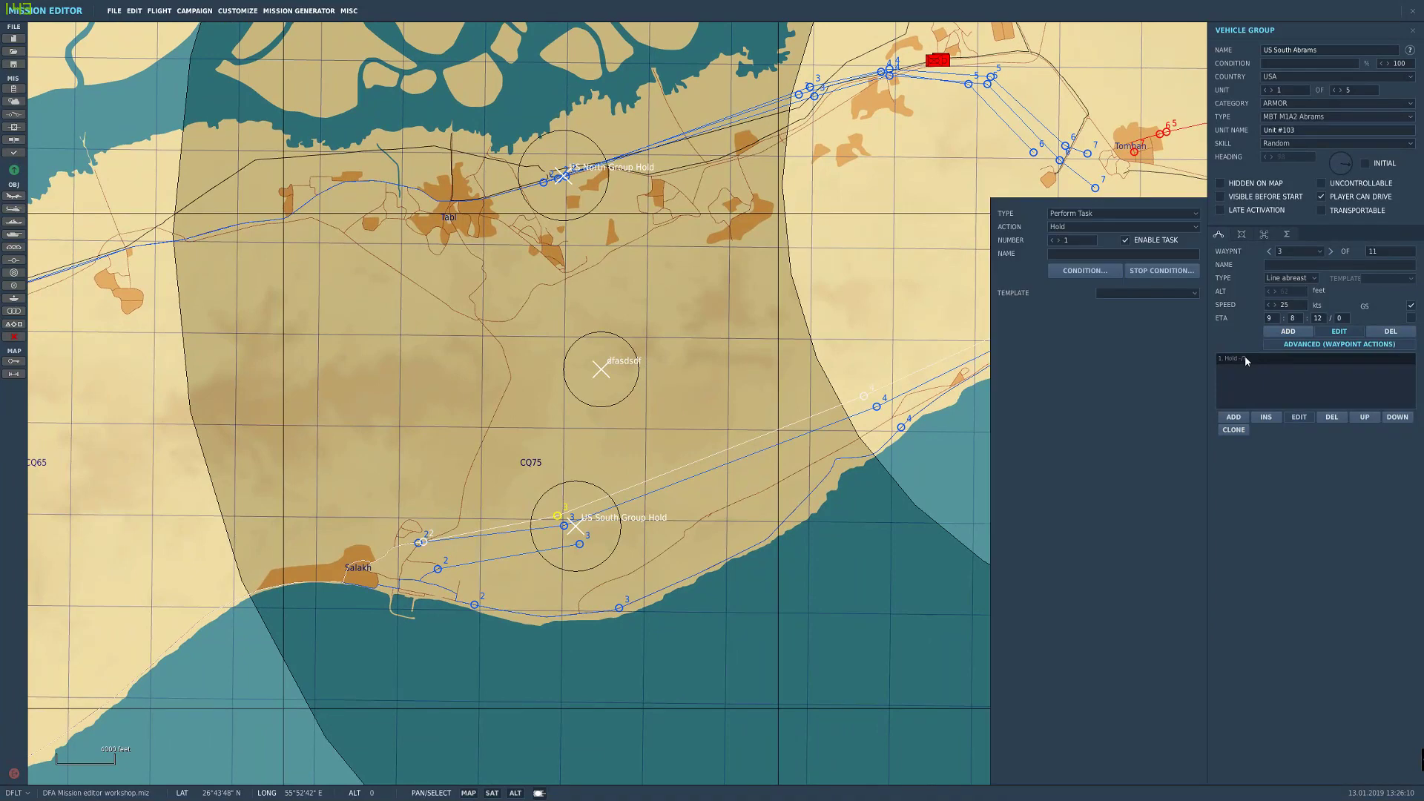
{"action": "left_click", "coordinate": [1154, 272]}
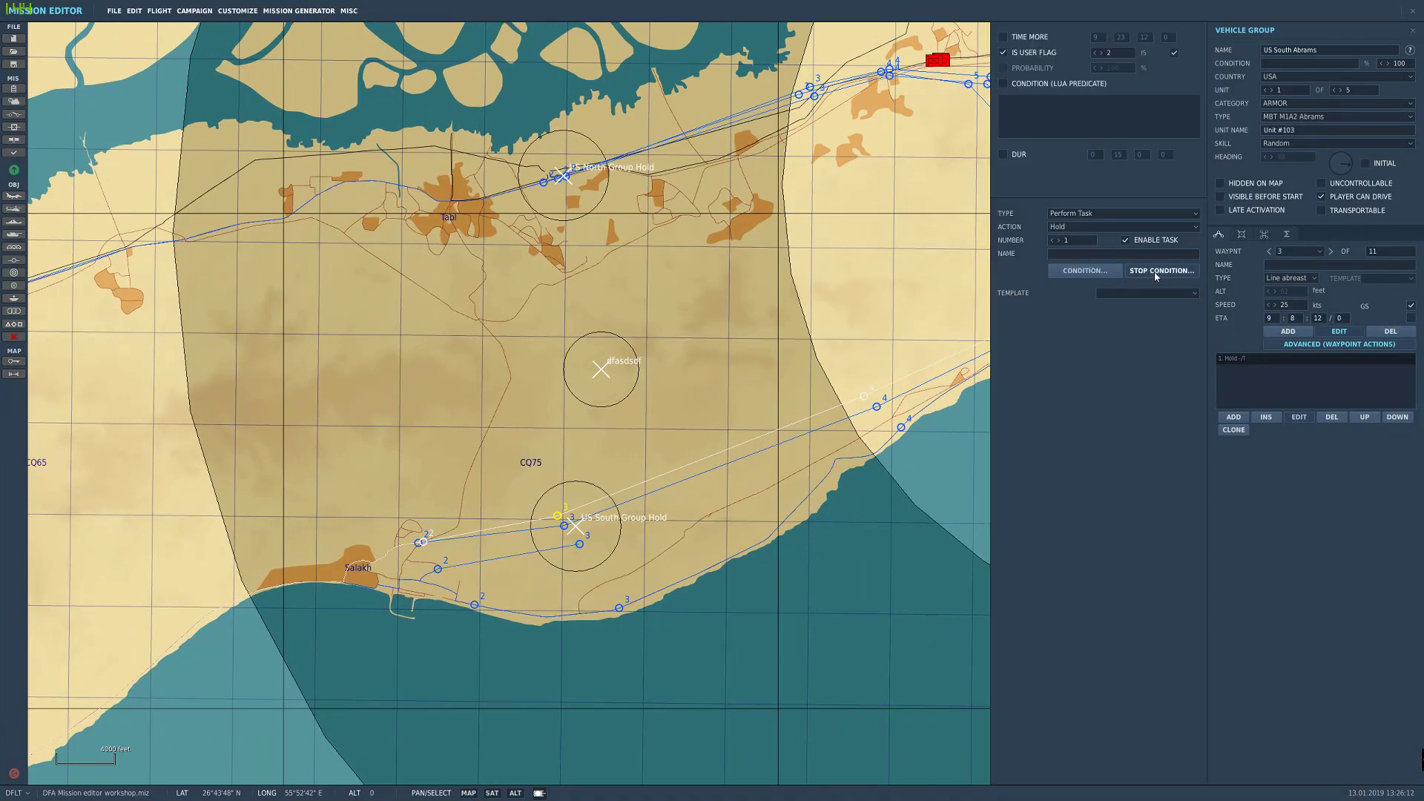
{"action": "left_click_drag", "start_coordinate": [658, 510], "coordinate": [507, 602]}
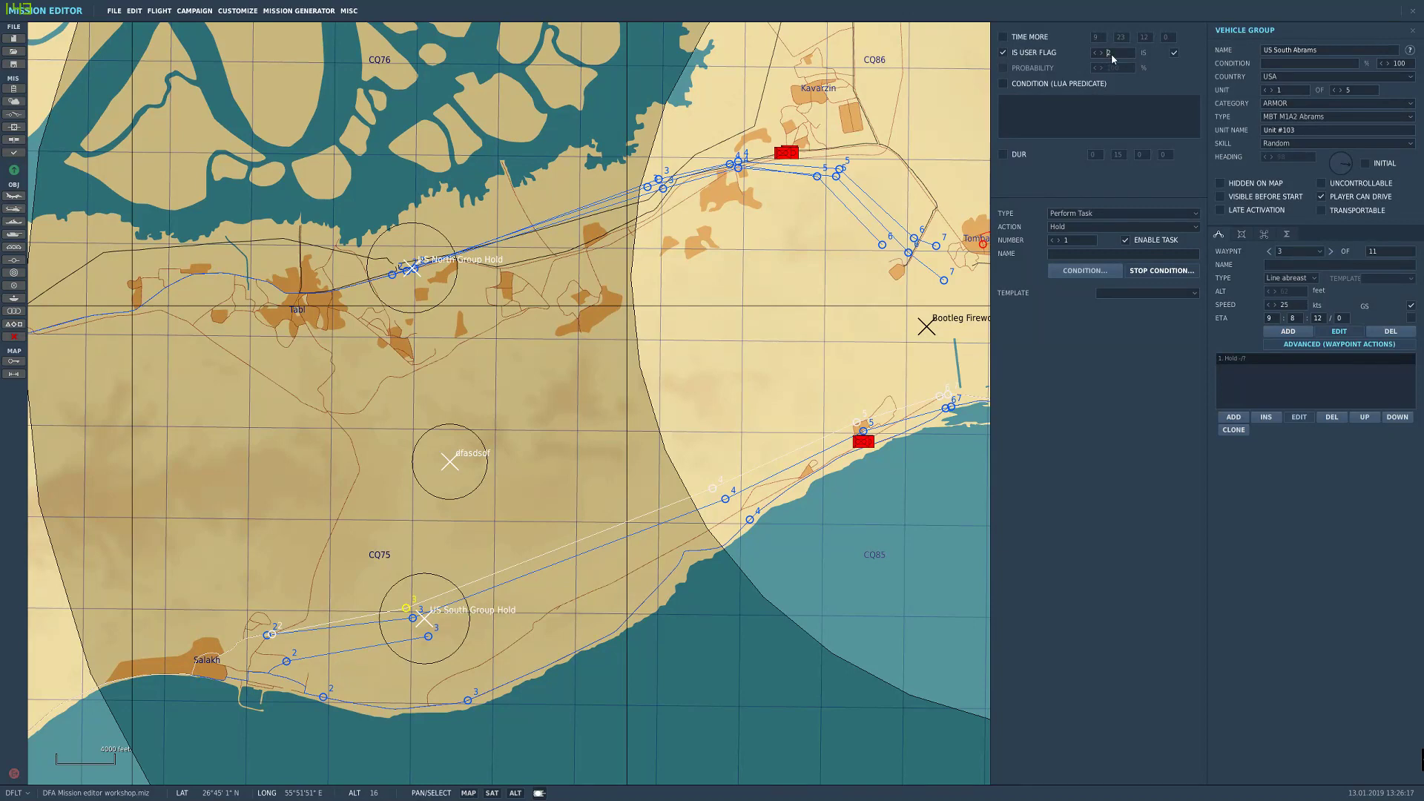
Step: Open the US attack Hold/sync trigger and compare its group-in-zone conditions with the hold zones on the map
{"action": "left_click", "coordinate": [14, 114]}
{"action": "left_click", "coordinate": [789, 77]}
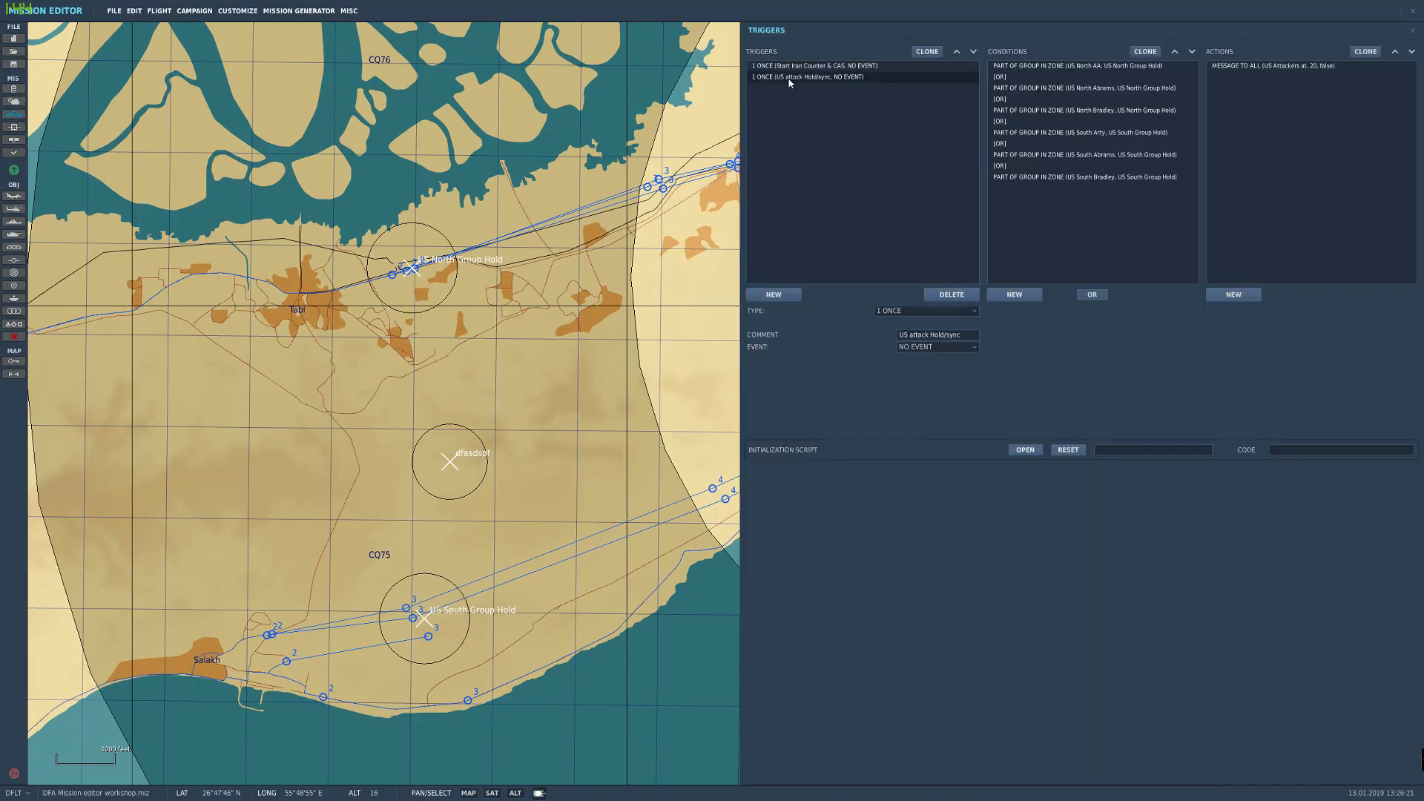
{"action": "left_click_drag", "start_coordinate": [448, 494], "coordinate": [404, 434]}
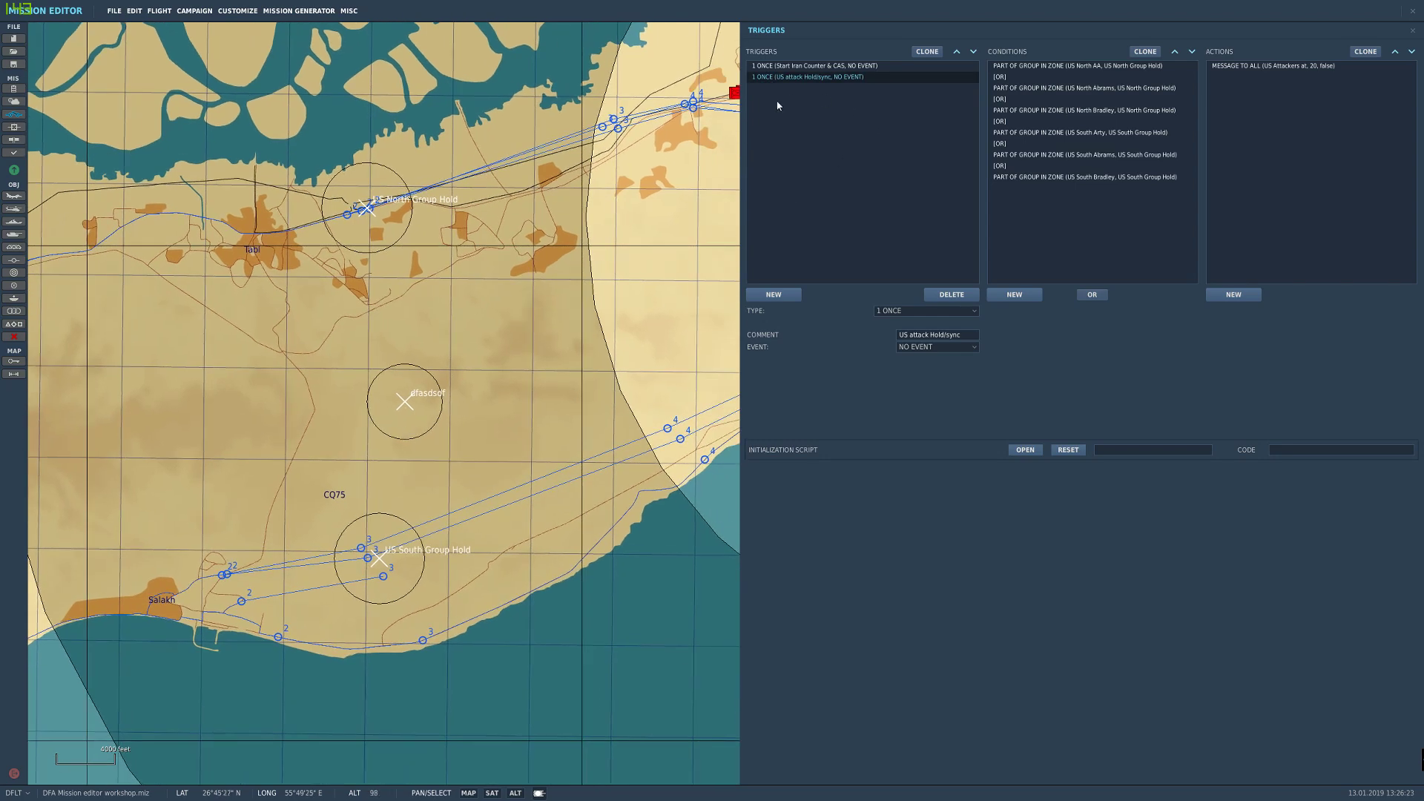
{"action": "left_click_drag", "start_coordinate": [551, 347], "coordinate": [610, 294]}
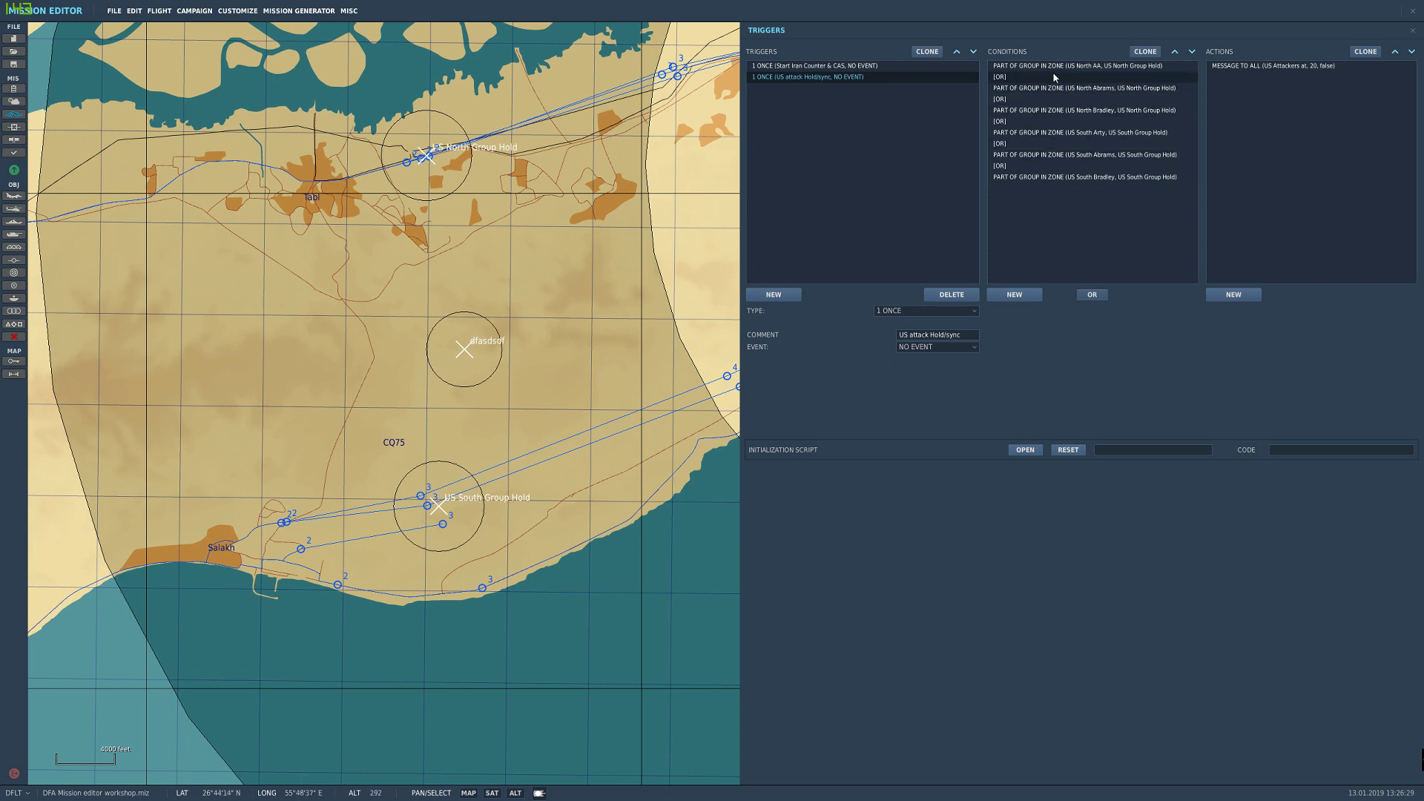
Step: Inspect the text of the trigger's MESSAGE TO ALL action and the details of its US North AA condition
{"action": "left_click", "coordinate": [1251, 68]}
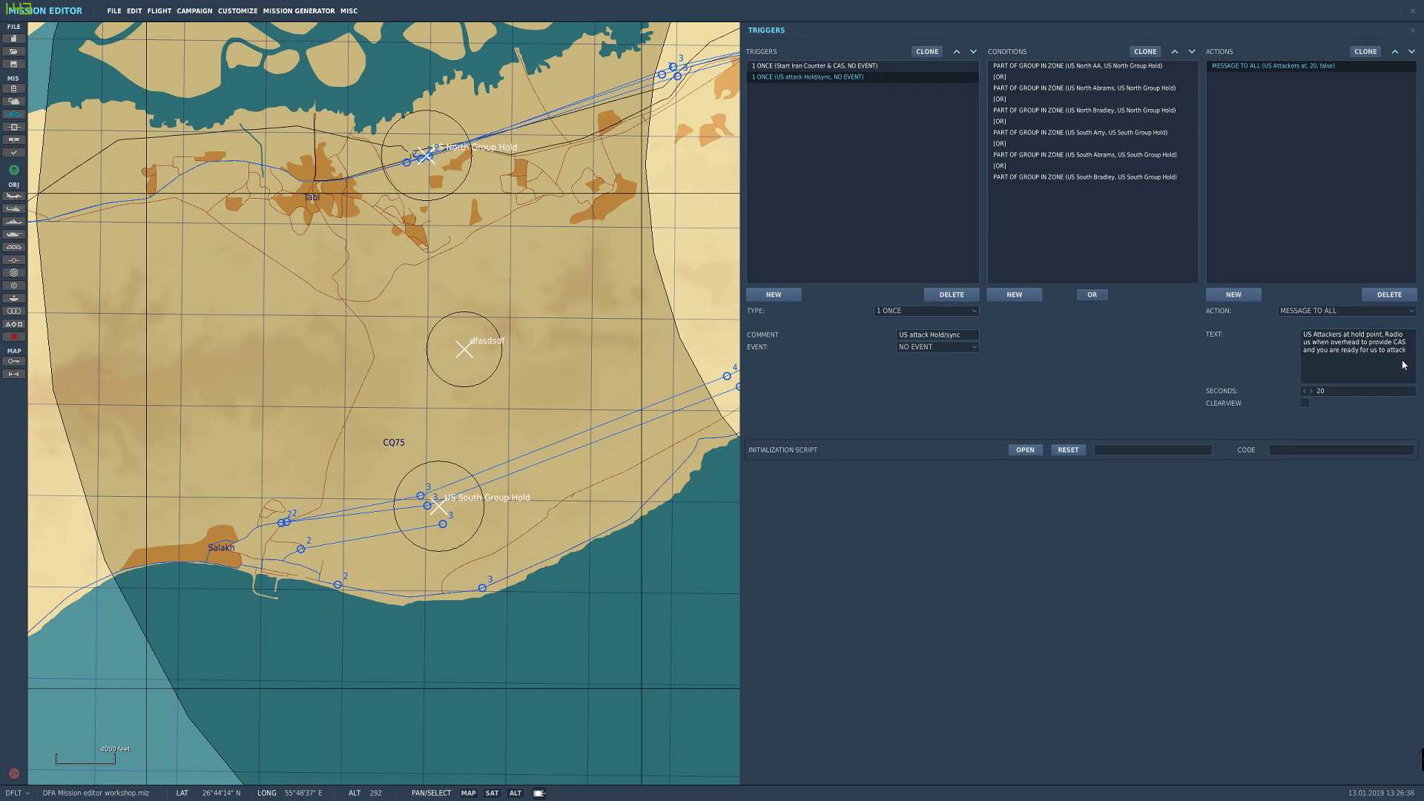
{"action": "left_click_drag", "start_coordinate": [1404, 365], "coordinate": [1219, 321]}
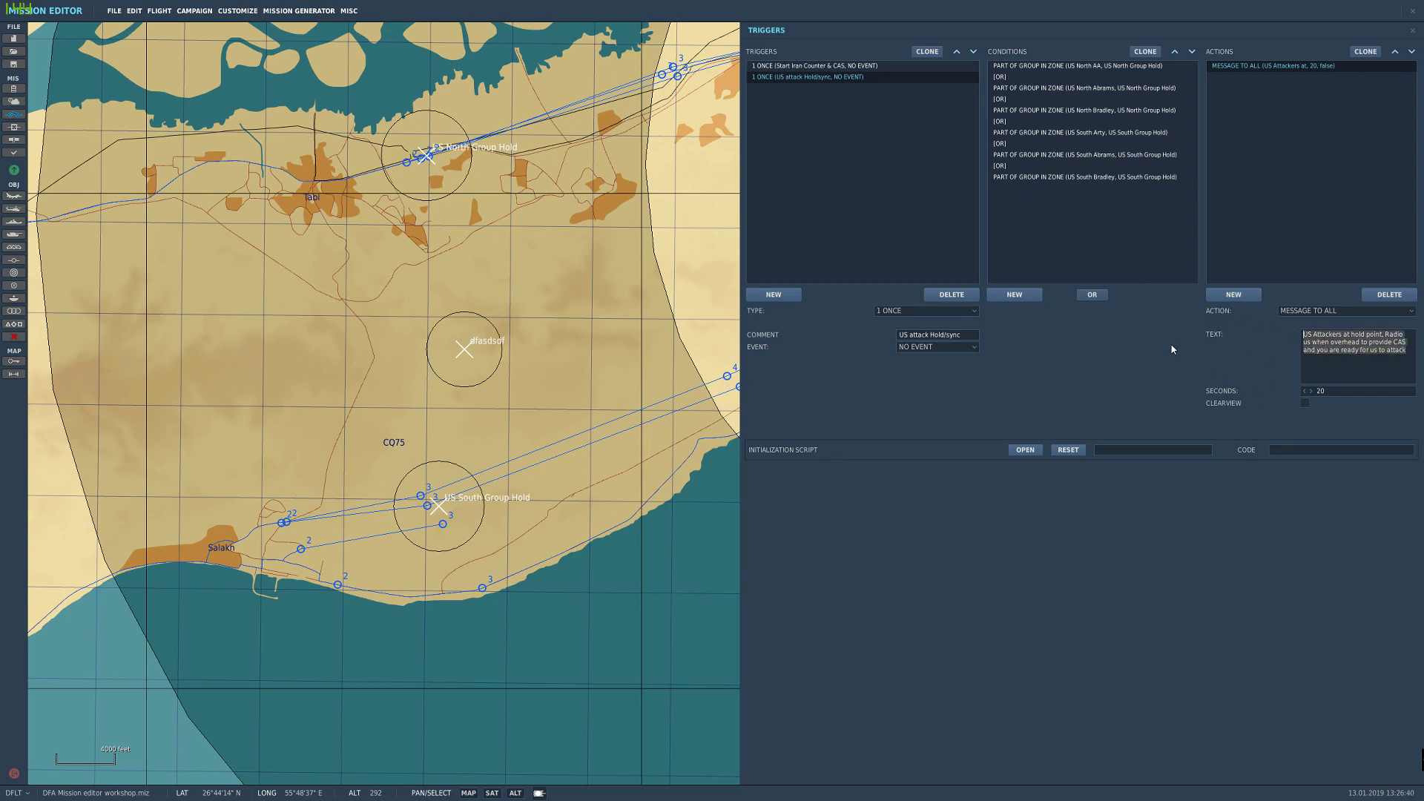
{"action": "left_click", "coordinate": [1328, 366]}
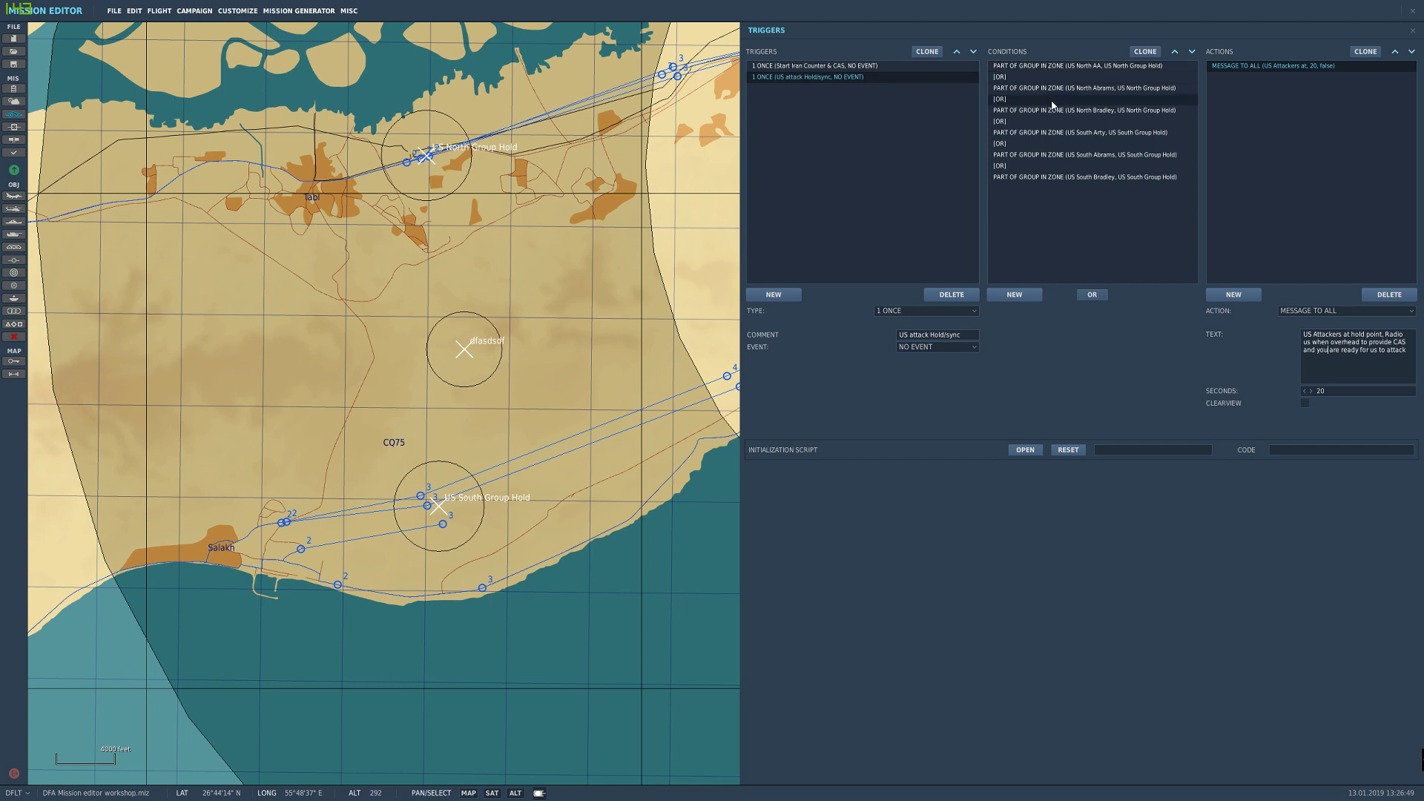
{"action": "left_click", "coordinate": [1053, 68]}
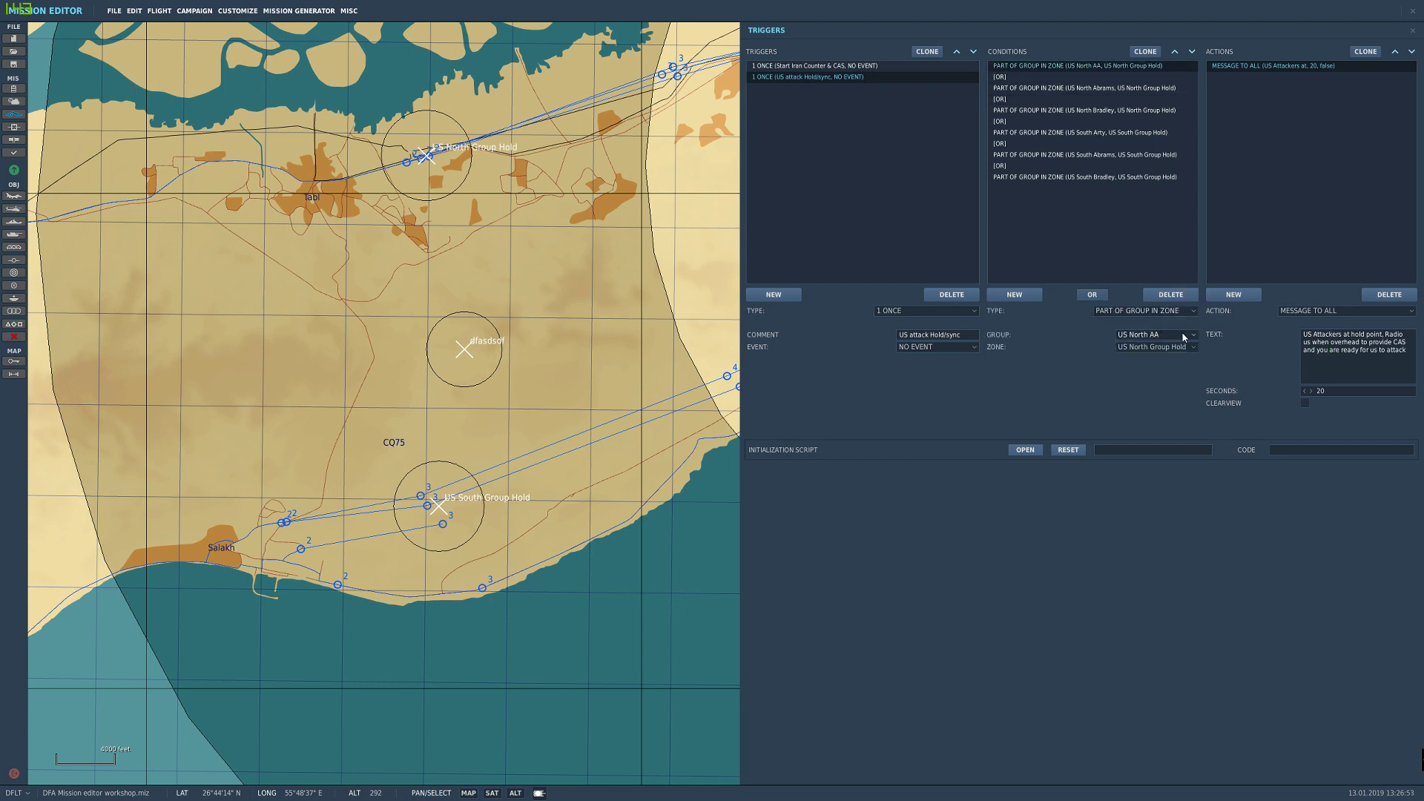
Step: Review the US North AA and US North Abrams conditions of the US attack Hold/sync trigger against the hold zones on the map
{"action": "left_click", "coordinate": [1005, 77]}
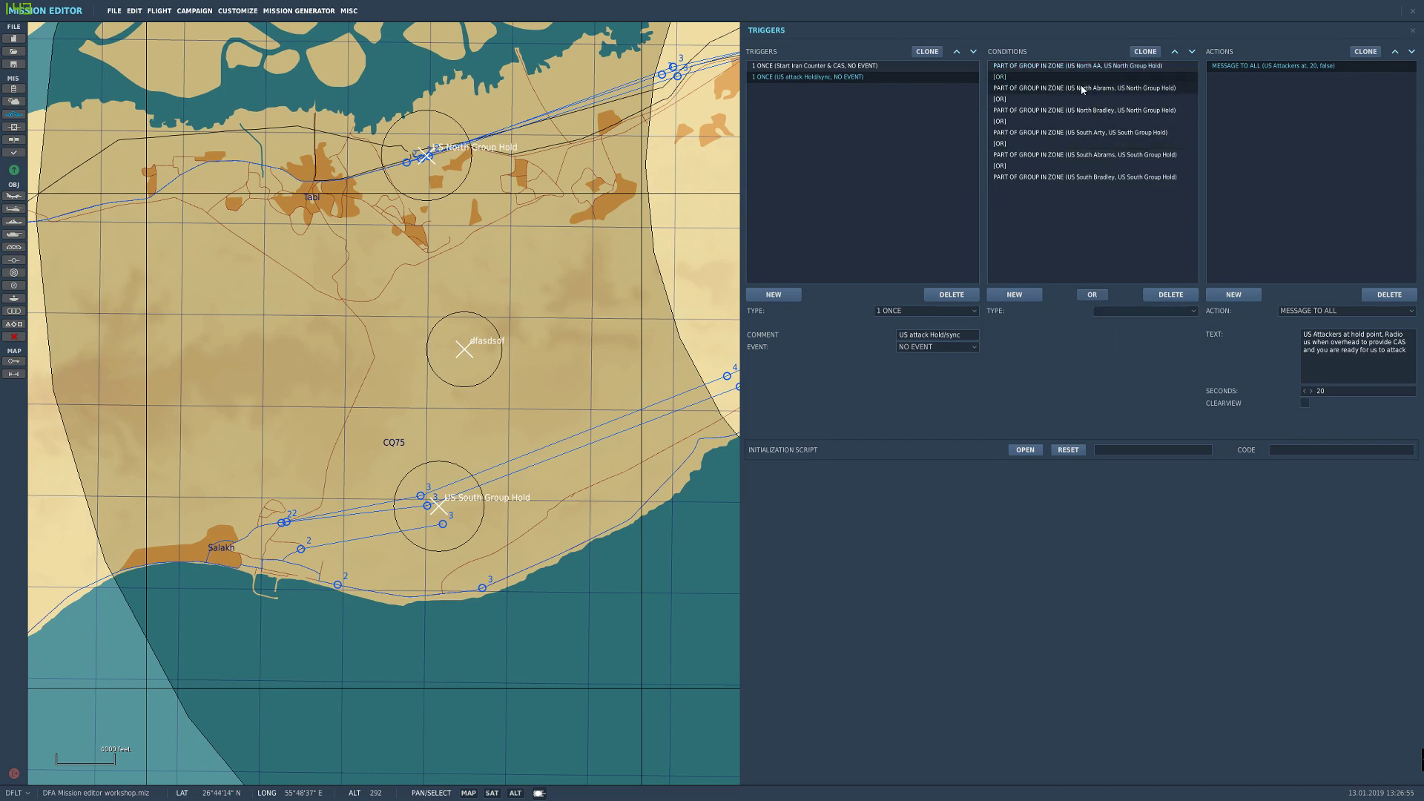
{"action": "left_click_drag", "start_coordinate": [493, 247], "coordinate": [532, 353]}
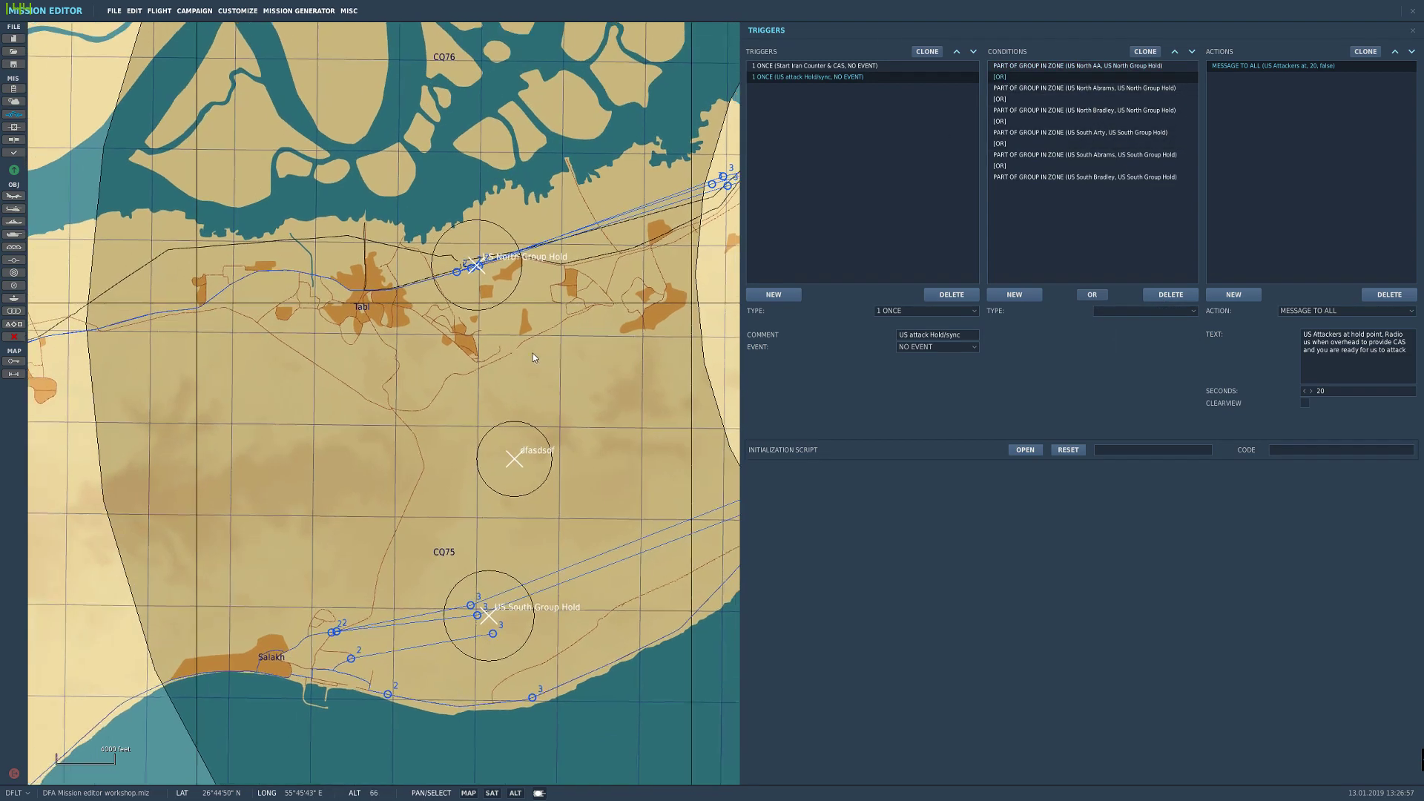
{"action": "left_click_drag", "start_coordinate": [527, 302], "coordinate": [595, 256]}
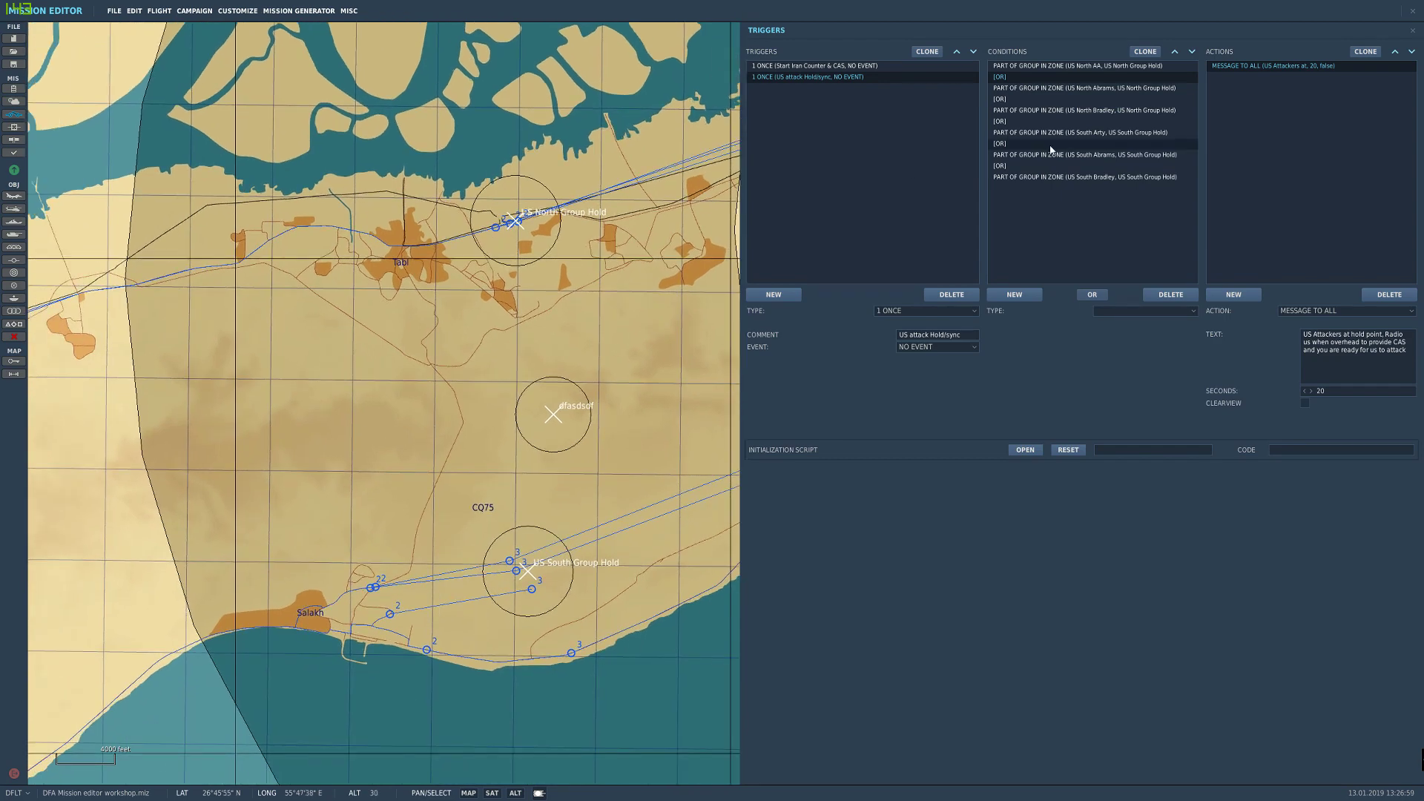
{"action": "left_click", "coordinate": [1033, 66]}
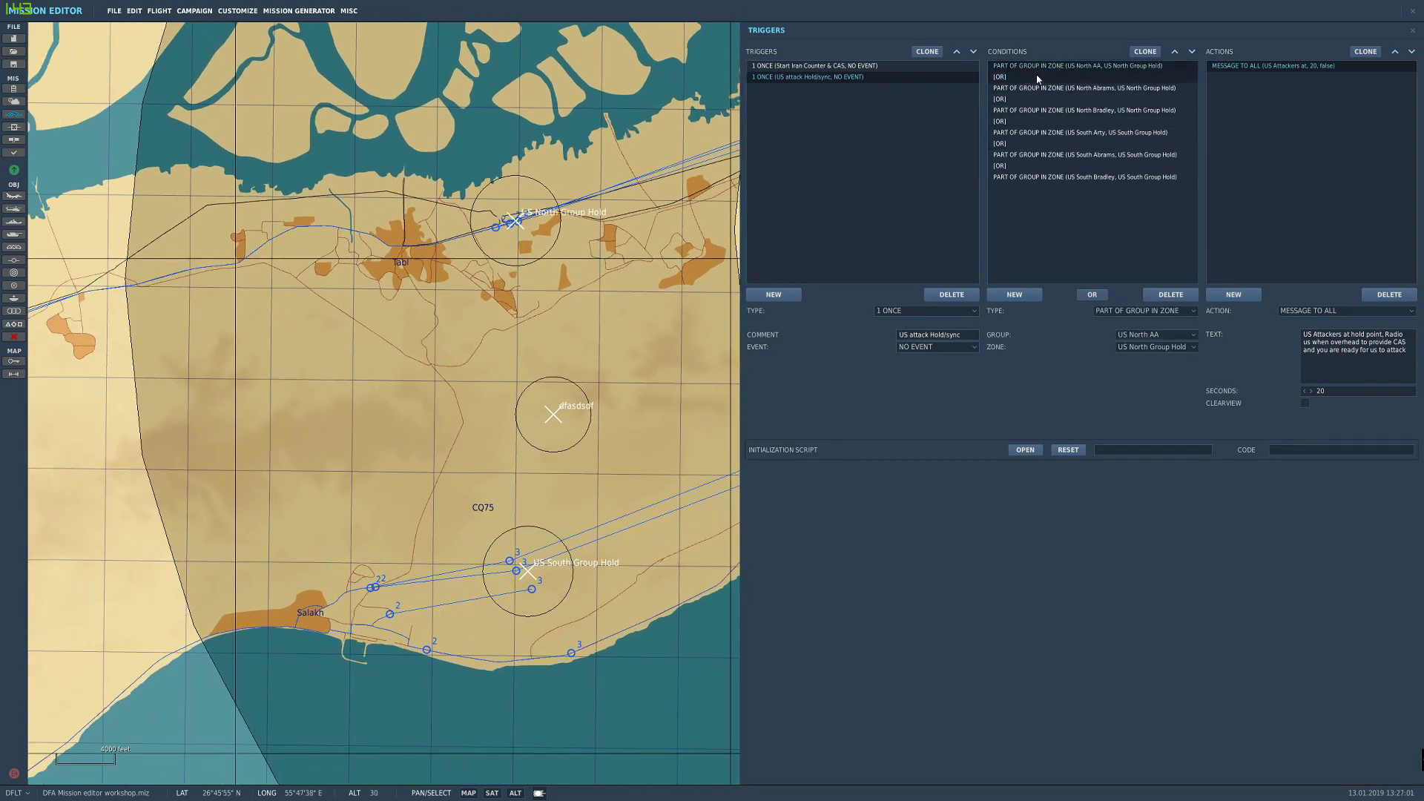
{"action": "left_click", "coordinate": [1032, 87]}
{"action": "left_click", "coordinate": [1031, 70]}
{"action": "left_click", "coordinate": [1028, 88]}
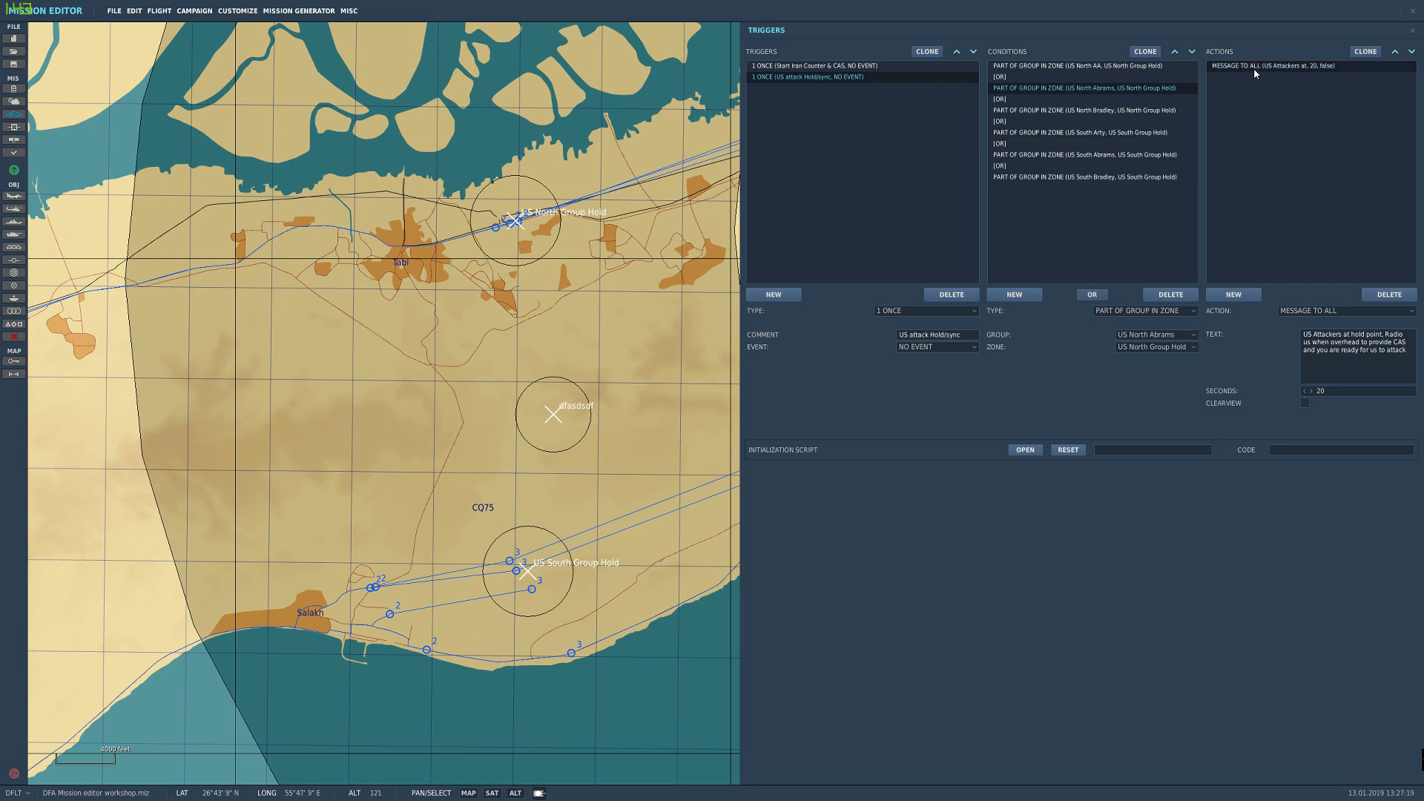
Step: Read through the message text of the MESSAGE TO ALL action and close the trigger editor
{"action": "left_click_drag", "start_coordinate": [1395, 367], "coordinate": [1303, 333]}
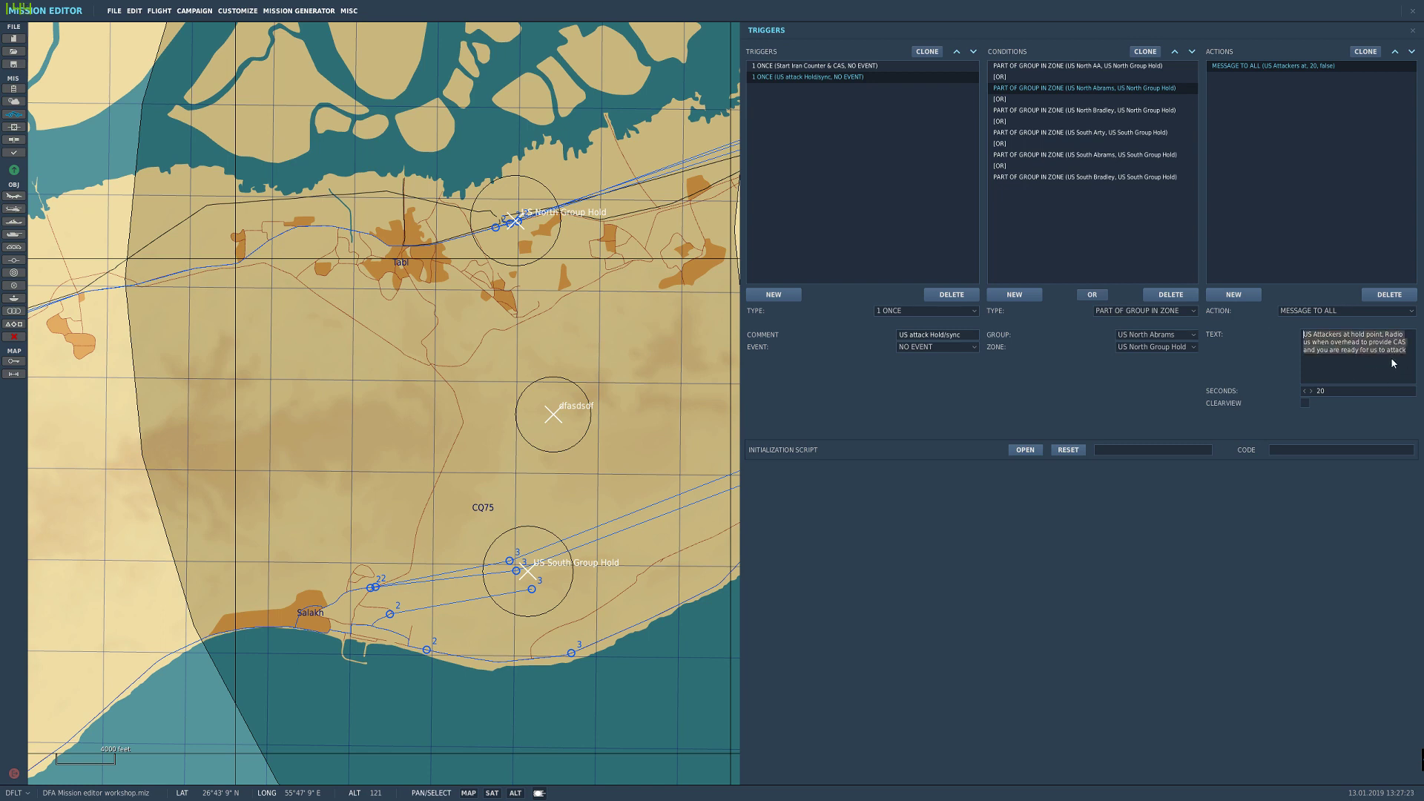
{"action": "left_click_drag", "start_coordinate": [1408, 361], "coordinate": [1313, 334]}
{"action": "left_click", "coordinate": [496, 597]}
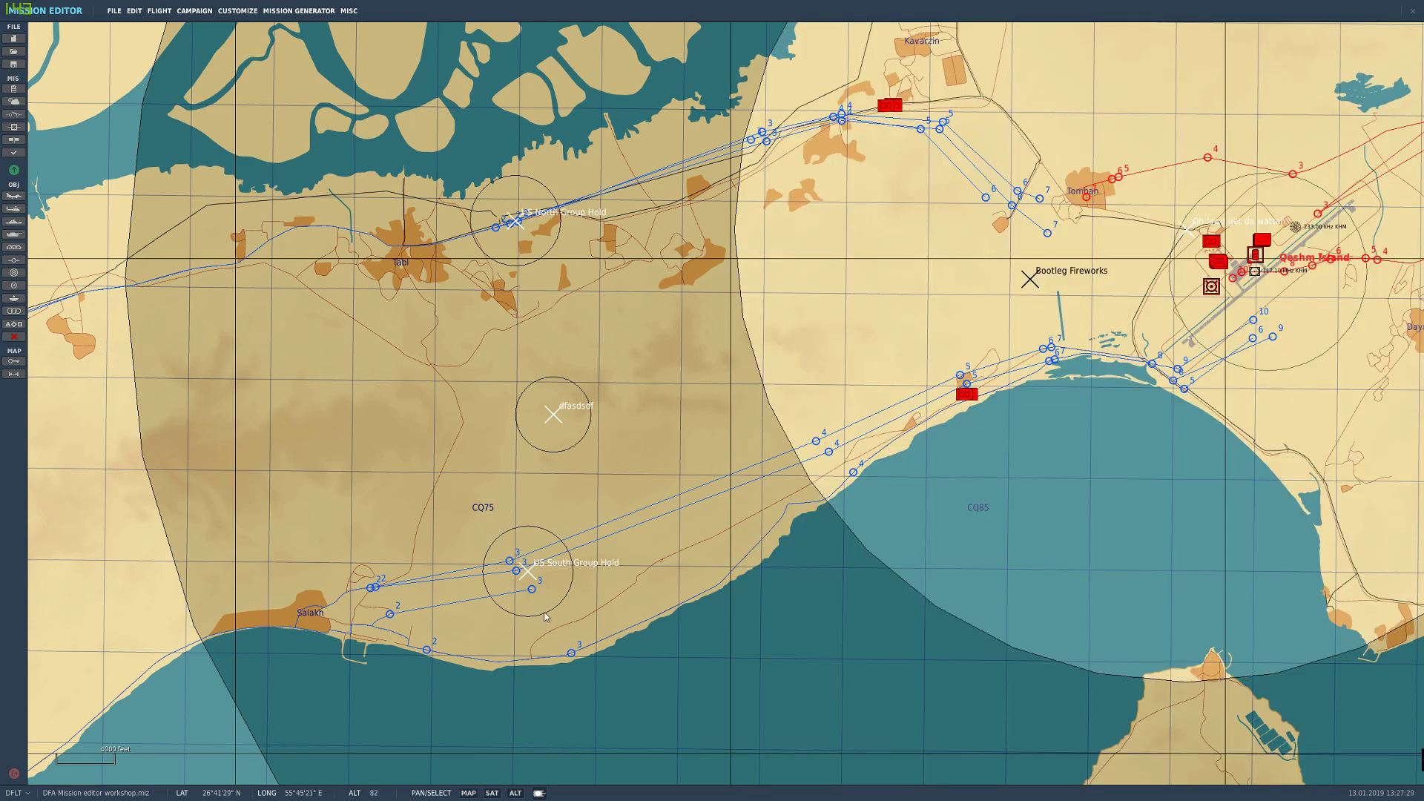
Step: Survey the wider theatre from the hold zones over Qeshm Island south to the Gulf airfields and the ship groups off Fujairah
{"action": "right_click_drag", "start_coordinate": [543, 611], "coordinate": [518, 562]}
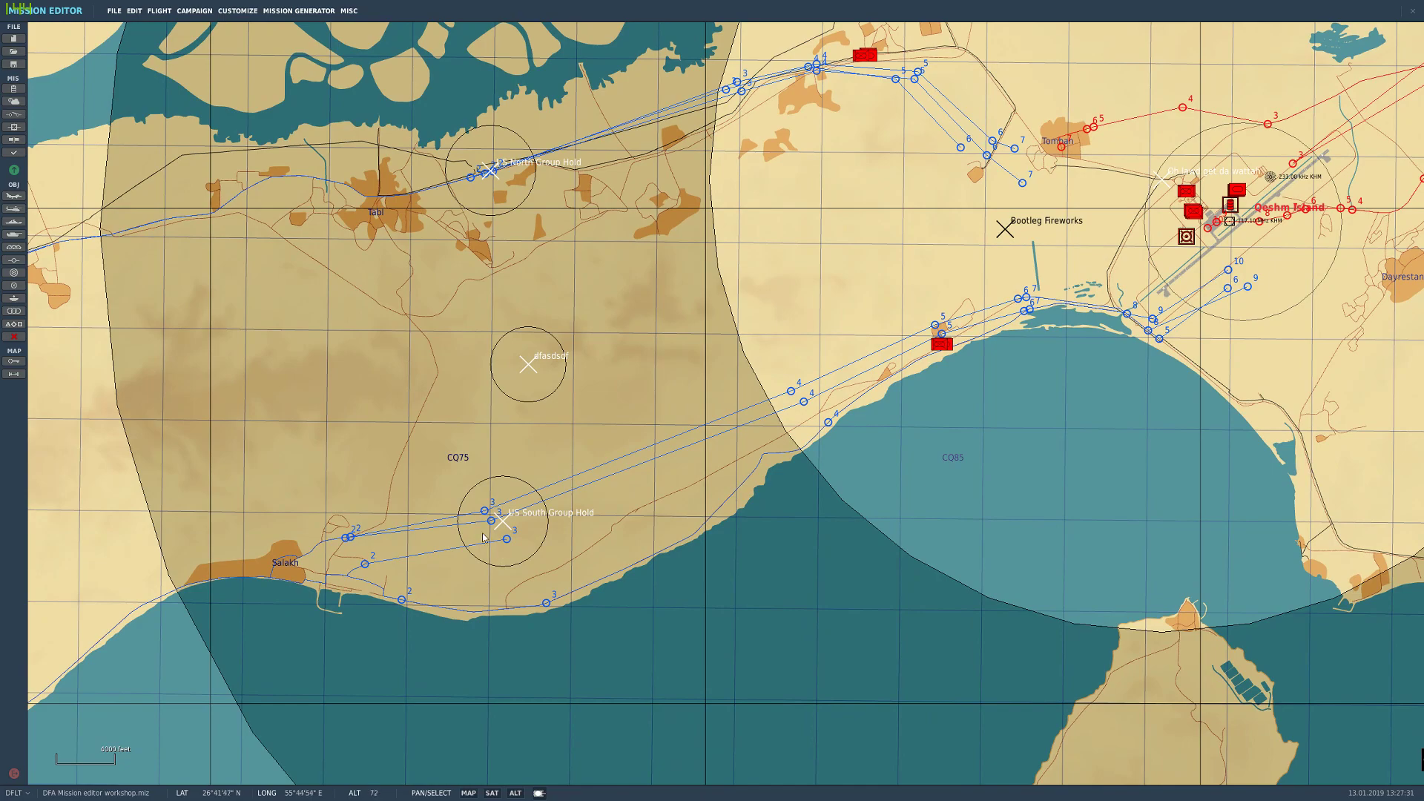
{"action": "scroll", "coordinate": [527, 537], "scroll_direction": "down", "scroll_amount": 3}
{"action": "scroll", "coordinate": [744, 458], "scroll_direction": "down", "scroll_amount": 5}
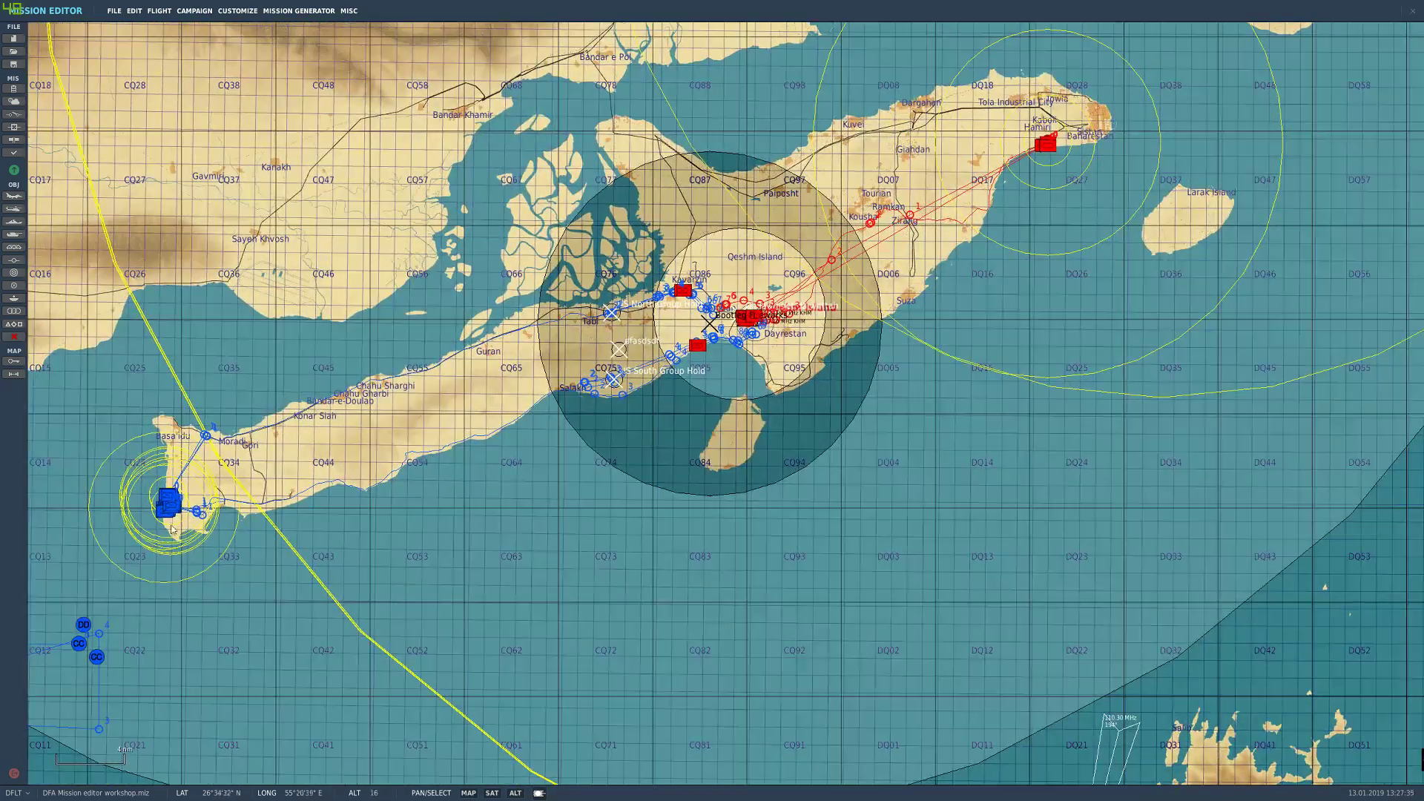
{"action": "scroll", "coordinate": [489, 371], "scroll_direction": "down", "scroll_amount": 4}
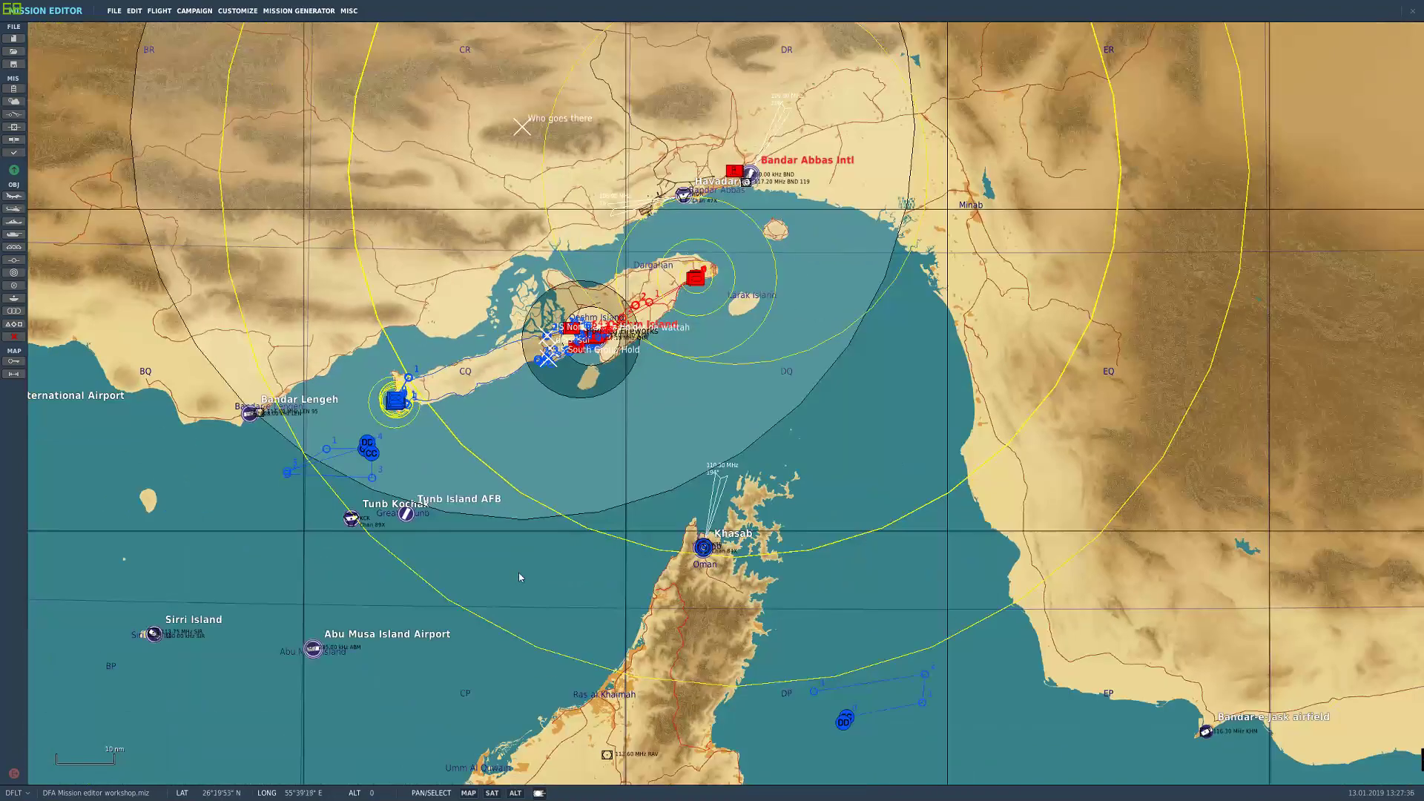
{"action": "left_click_drag", "start_coordinate": [519, 574], "coordinate": [543, 410]}
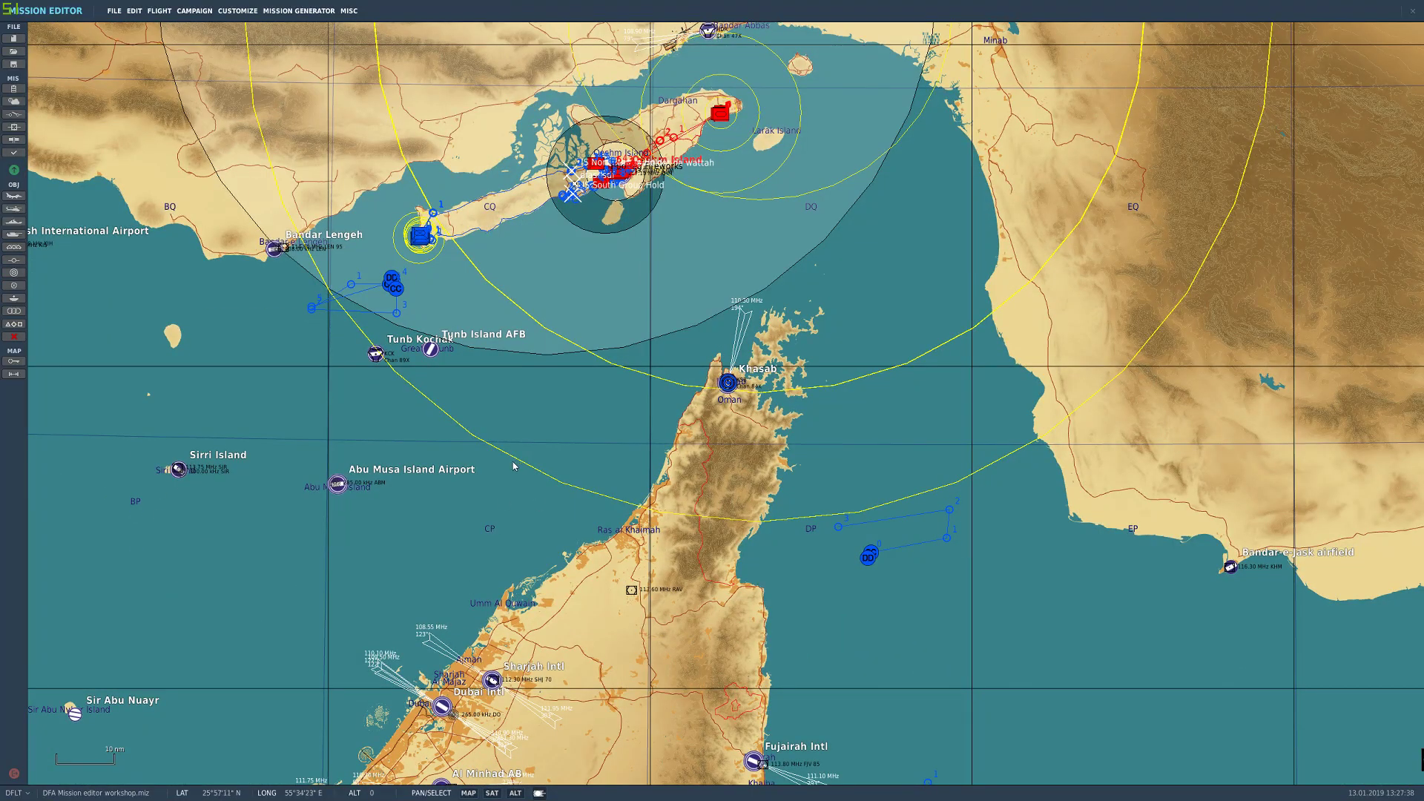
{"action": "left_click_drag", "start_coordinate": [471, 633], "coordinate": [599, 236]}
{"action": "scroll", "coordinate": [599, 236], "scroll_direction": "down", "scroll_amount": 2}
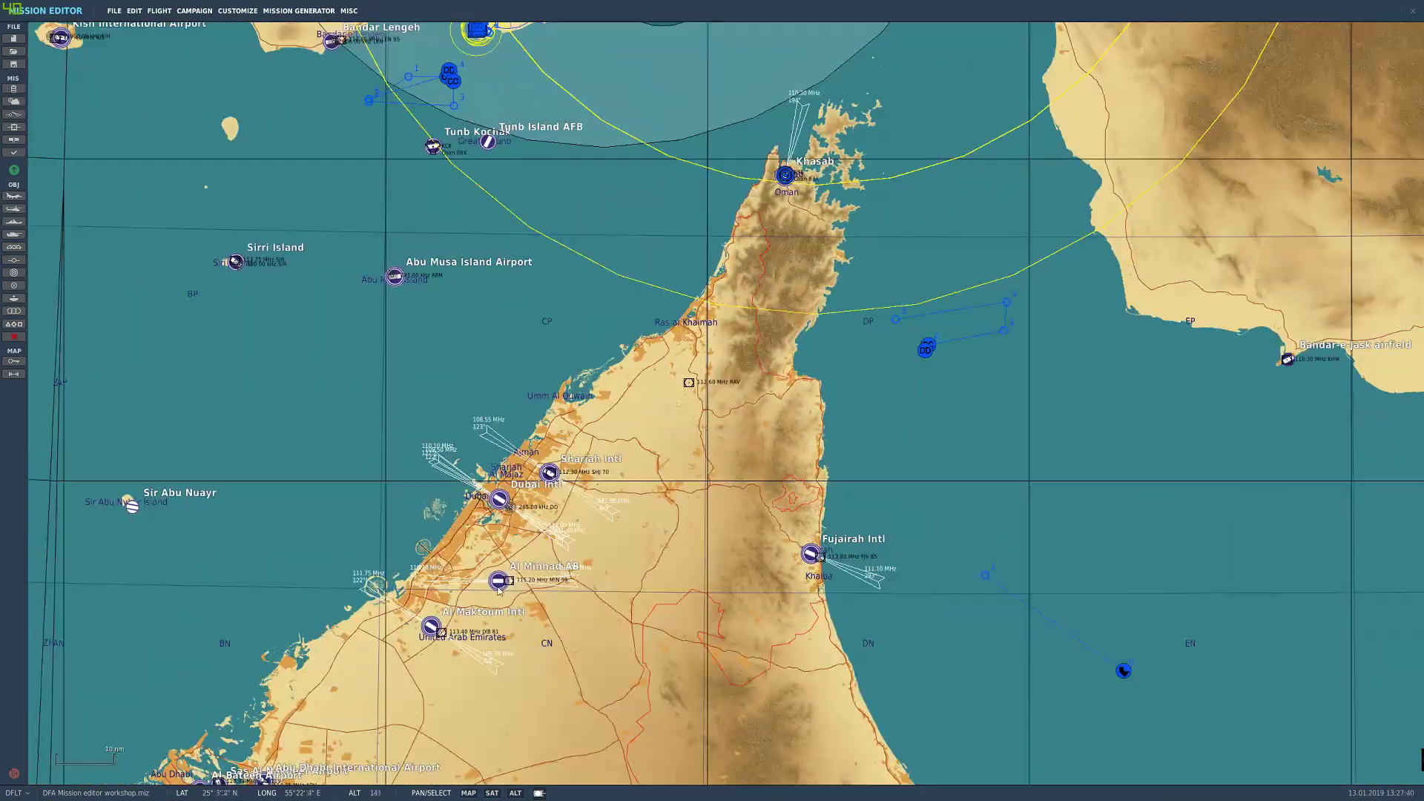
{"action": "scroll", "coordinate": [703, 282], "scroll_direction": "up", "scroll_amount": 2}
{"action": "left_click_drag", "start_coordinate": [703, 282], "coordinate": [575, 584]}
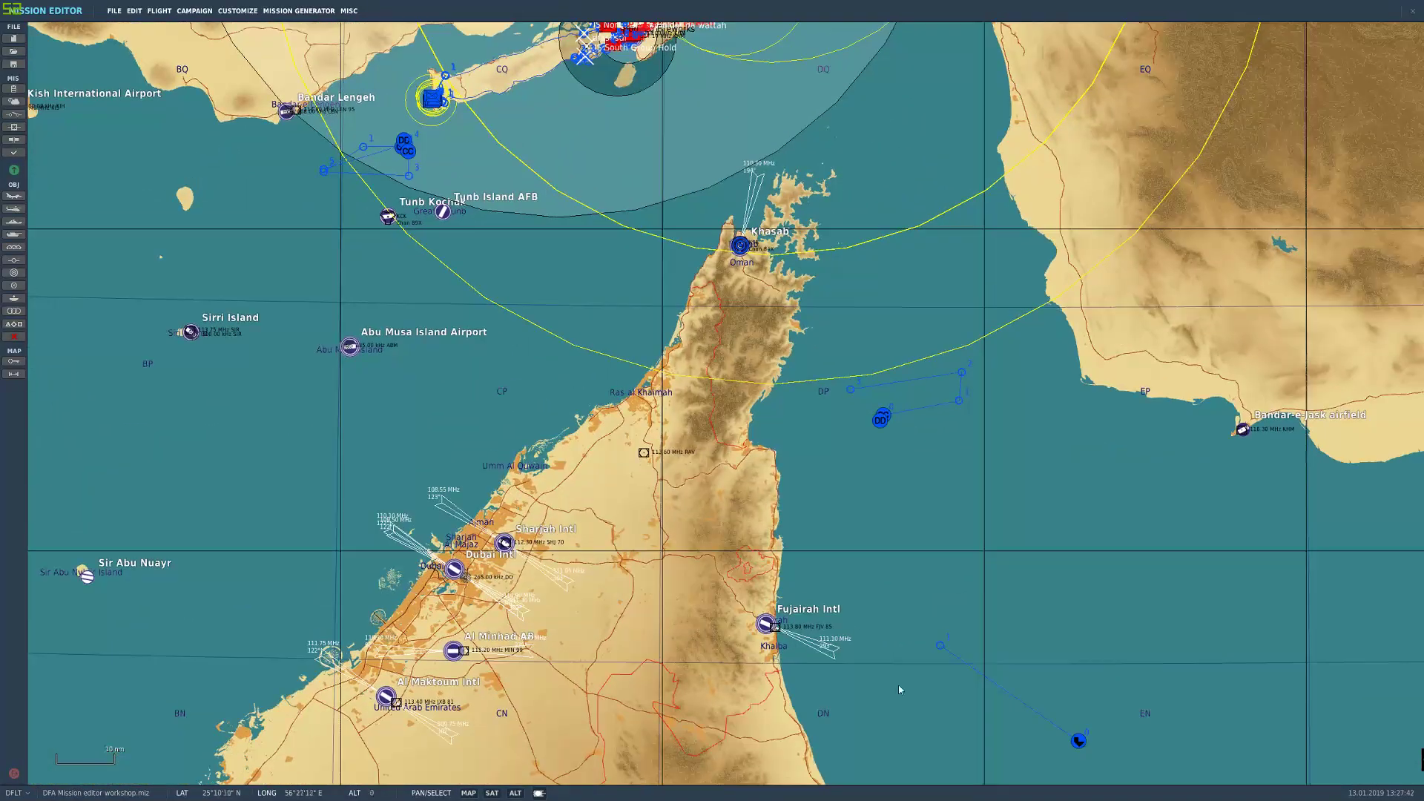
{"action": "left_click_drag", "start_coordinate": [1040, 741], "coordinate": [958, 630]}
{"action": "left_click", "coordinate": [997, 630]}
{"action": "left_click_drag", "start_coordinate": [544, 228], "coordinate": [584, 595]}
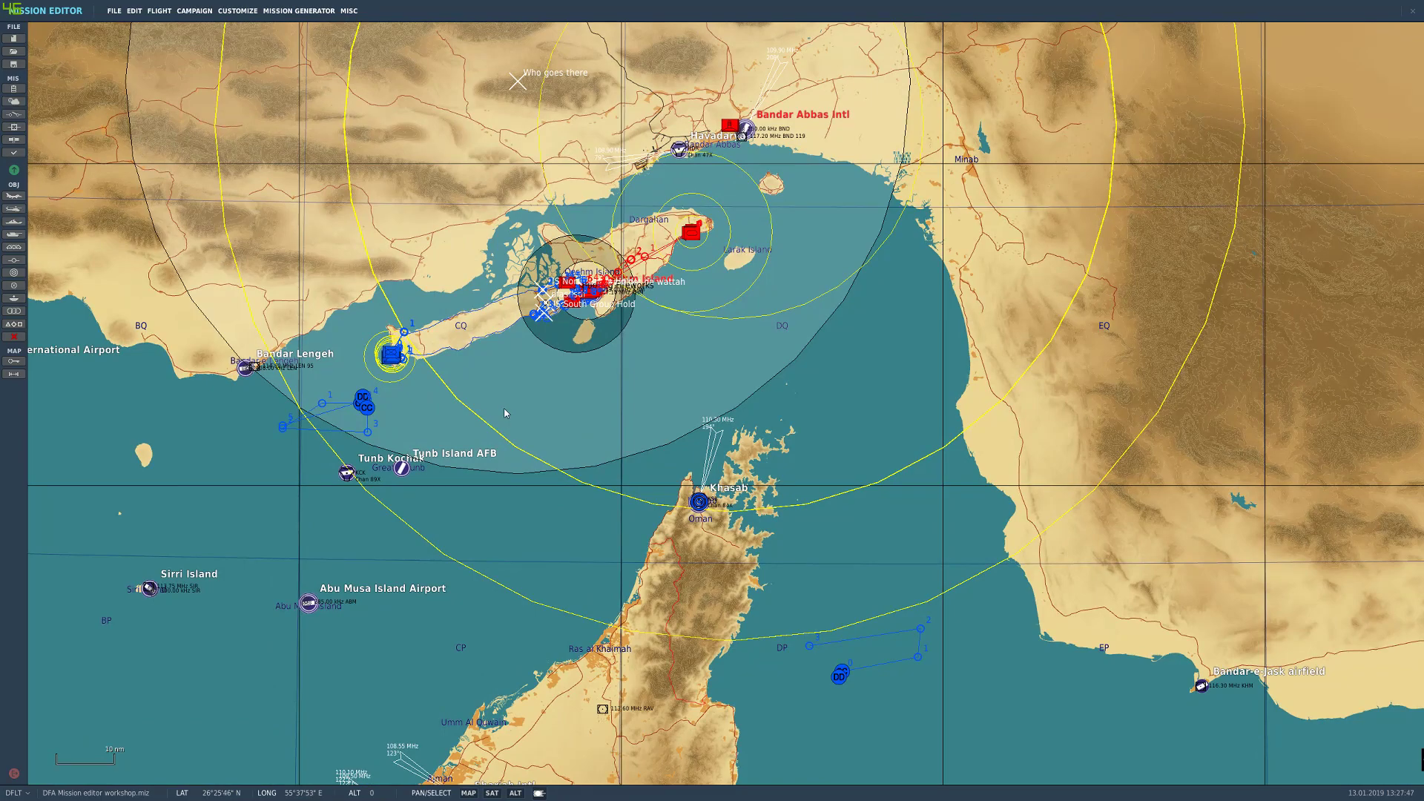
{"action": "left_click_drag", "start_coordinate": [504, 413], "coordinate": [541, 474]}
Step: Inspect the stop condition of the Hold task at waypoint 3 of the US South Bradley group
{"action": "scroll", "coordinate": [541, 474], "scroll_direction": "up", "scroll_amount": 6}
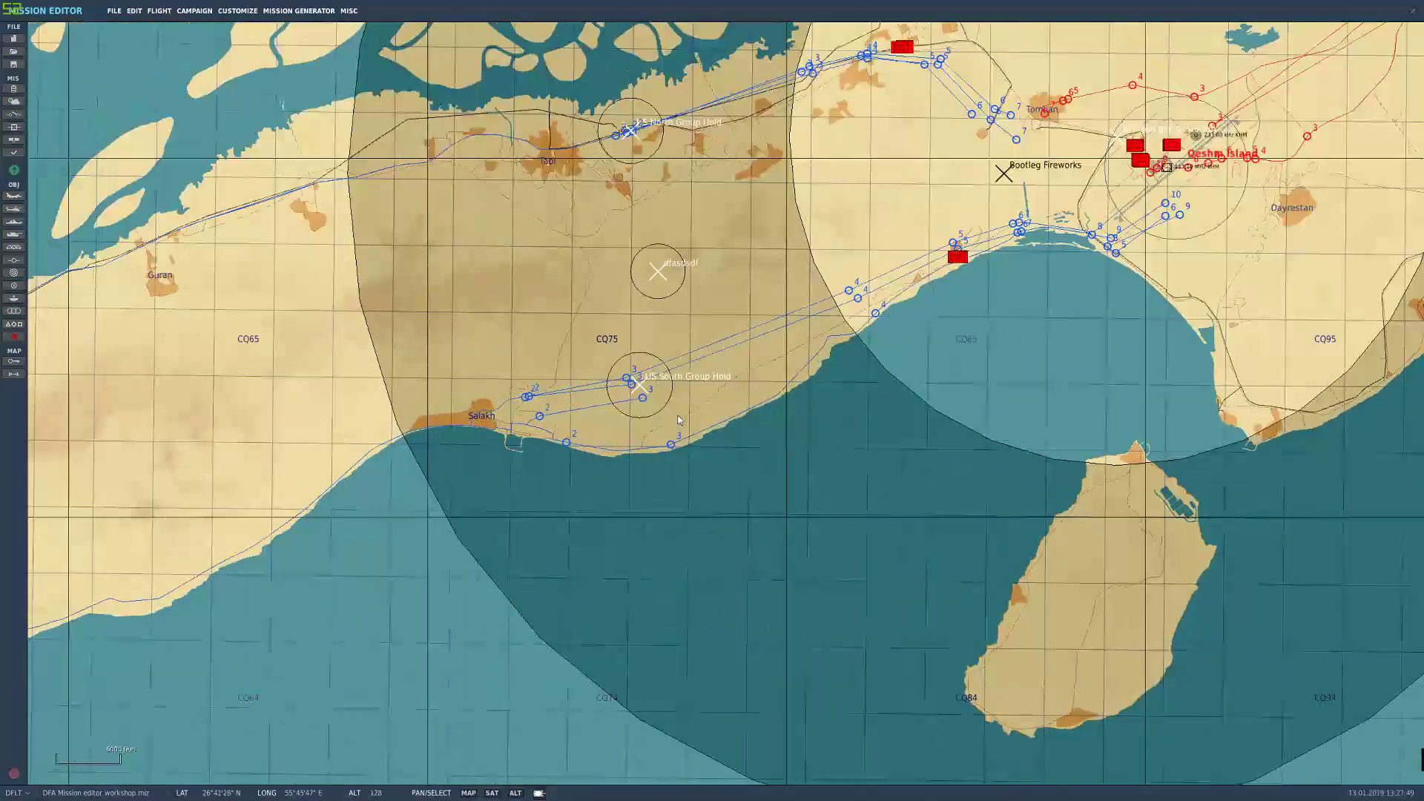
{"action": "scroll", "coordinate": [674, 412], "scroll_direction": "up", "scroll_amount": 2}
{"action": "left_click_drag", "start_coordinate": [666, 378], "coordinate": [492, 537]}
{"action": "scroll", "coordinate": [491, 535], "scroll_direction": "down", "scroll_amount": 2}
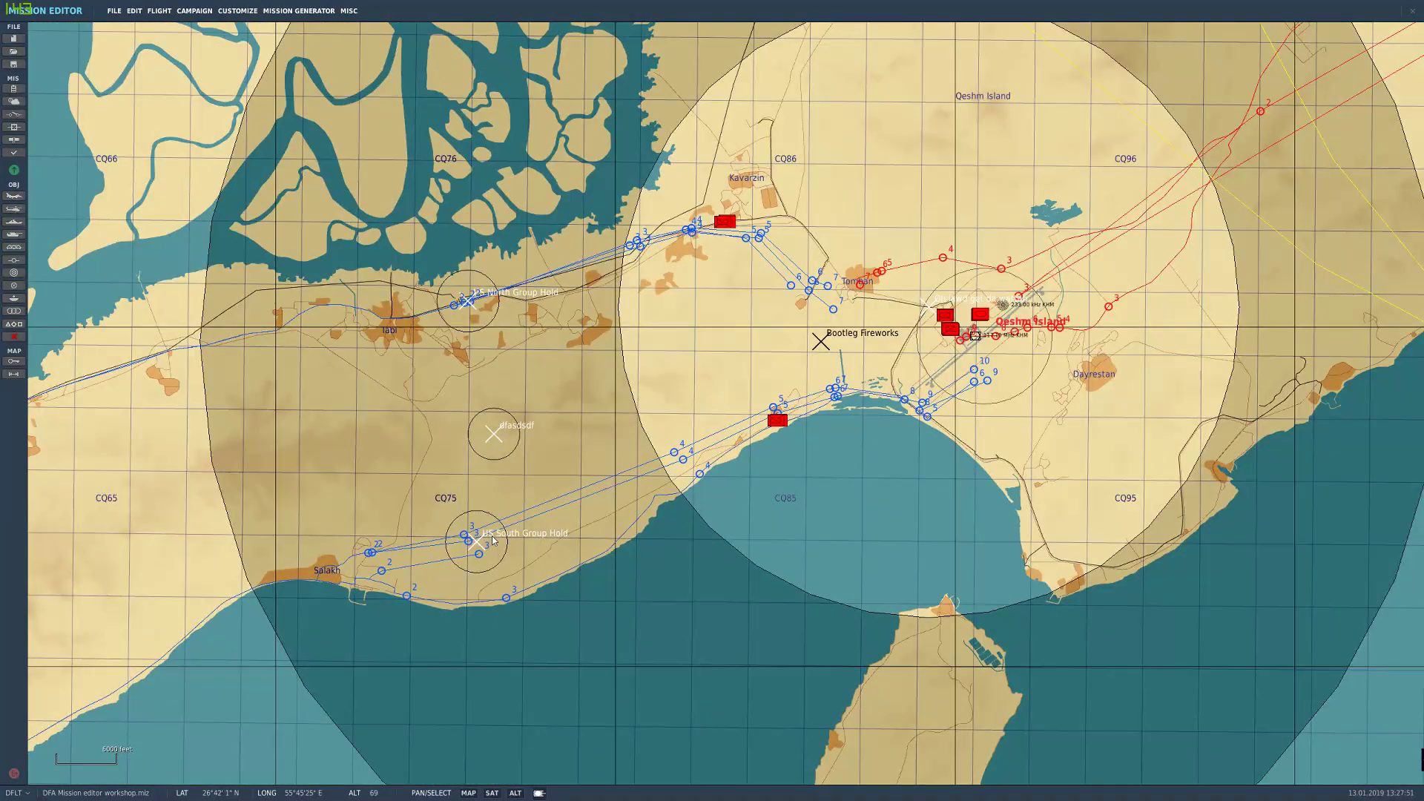
{"action": "left_click_drag", "start_coordinate": [531, 482], "coordinate": [488, 527]}
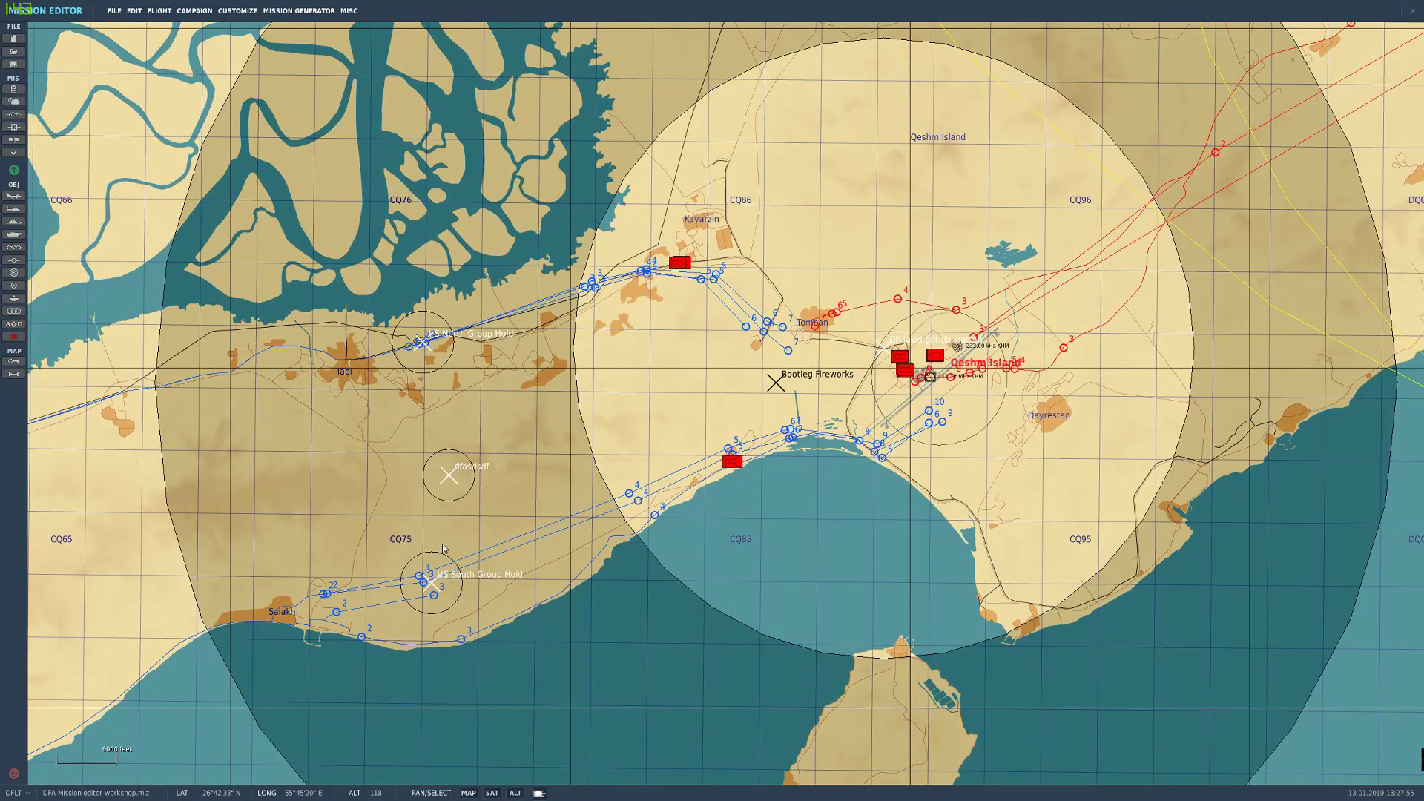
{"action": "left_click", "coordinate": [433, 599]}
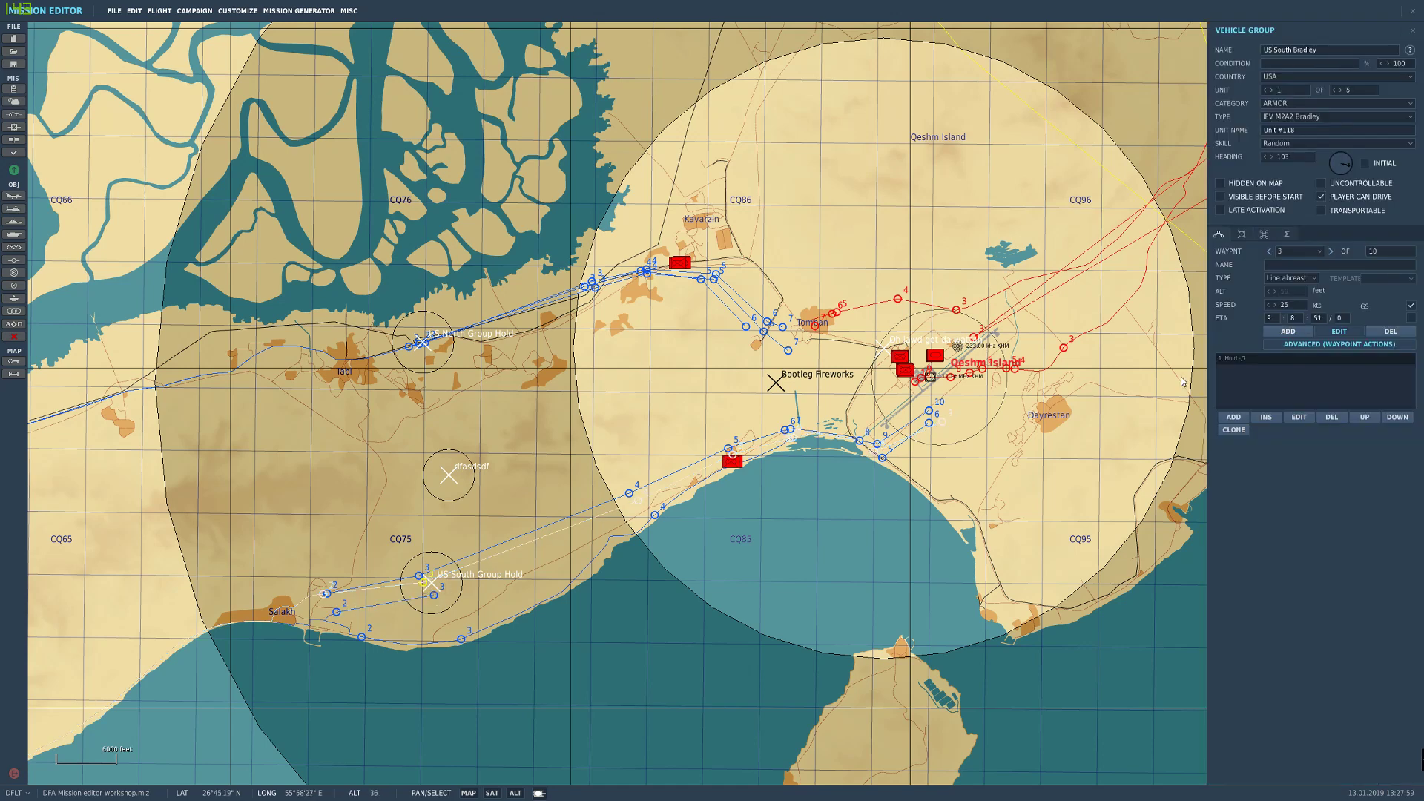
{"action": "left_click", "coordinate": [1258, 361]}
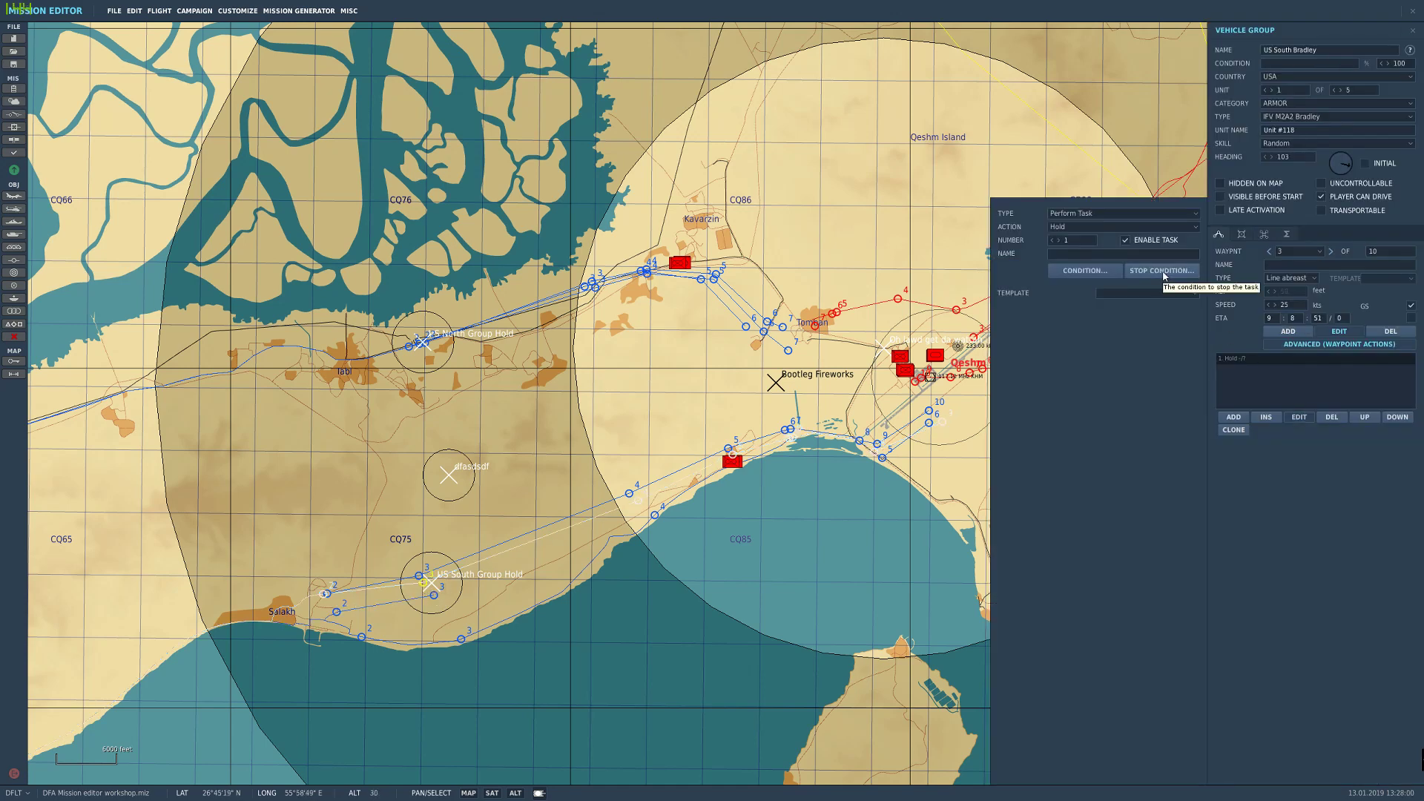
{"action": "left_click", "coordinate": [1163, 273]}
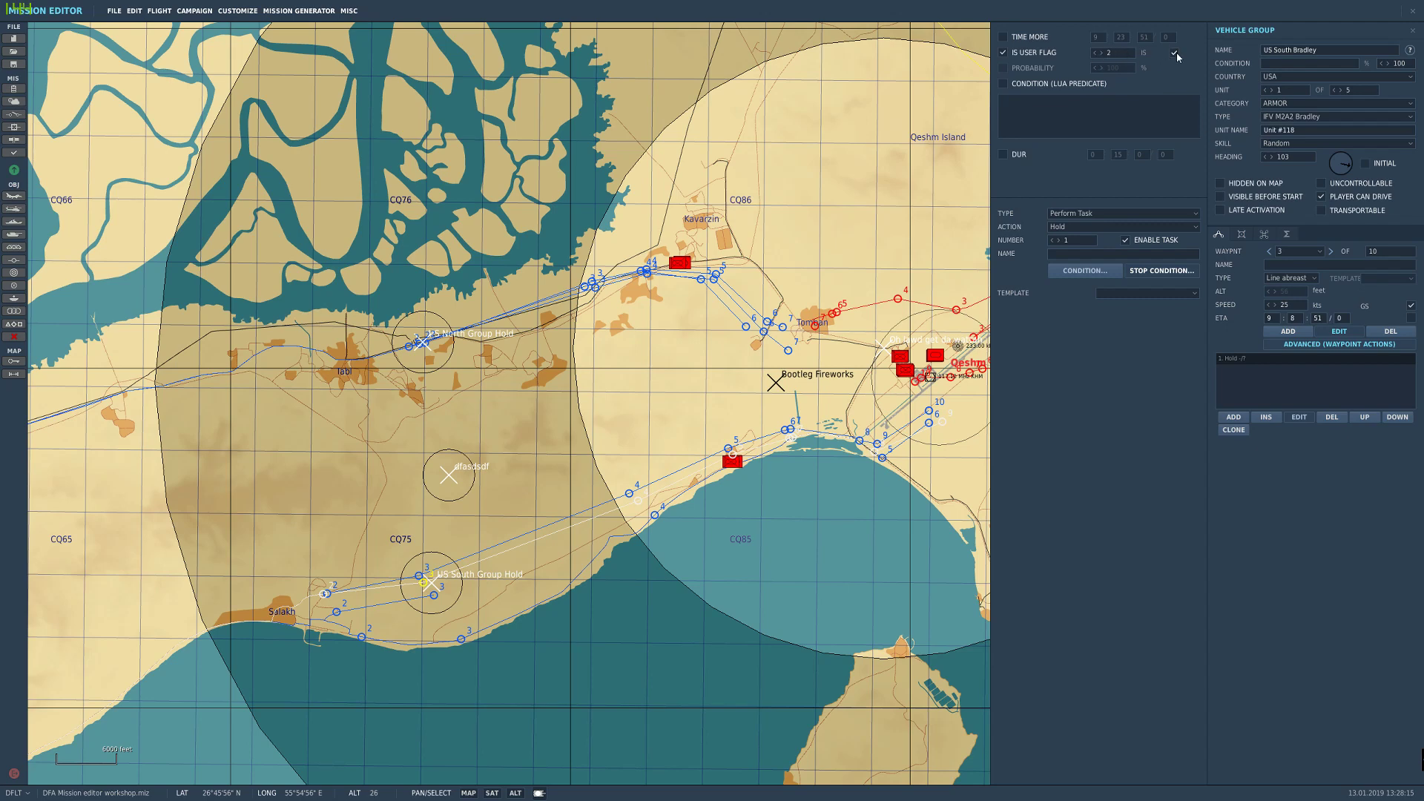
{"action": "left_click_drag", "start_coordinate": [580, 423], "coordinate": [629, 410]}
{"action": "left_click", "coordinate": [663, 389]}
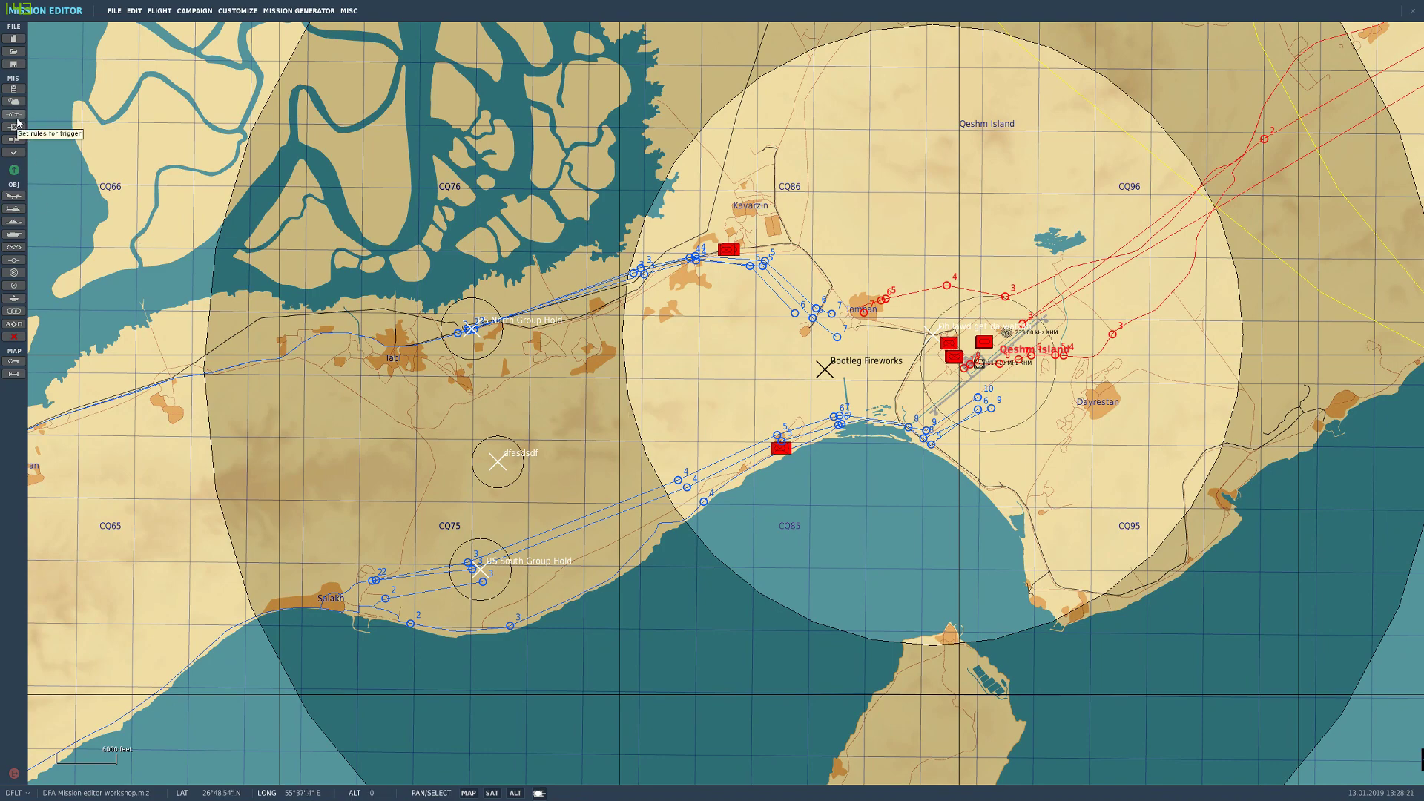
Step: Create a new 1 ONCE trigger with the comment "Radio Items Add"
{"action": "scroll", "coordinate": [420, 293], "scroll_direction": "down", "scroll_amount": 3}
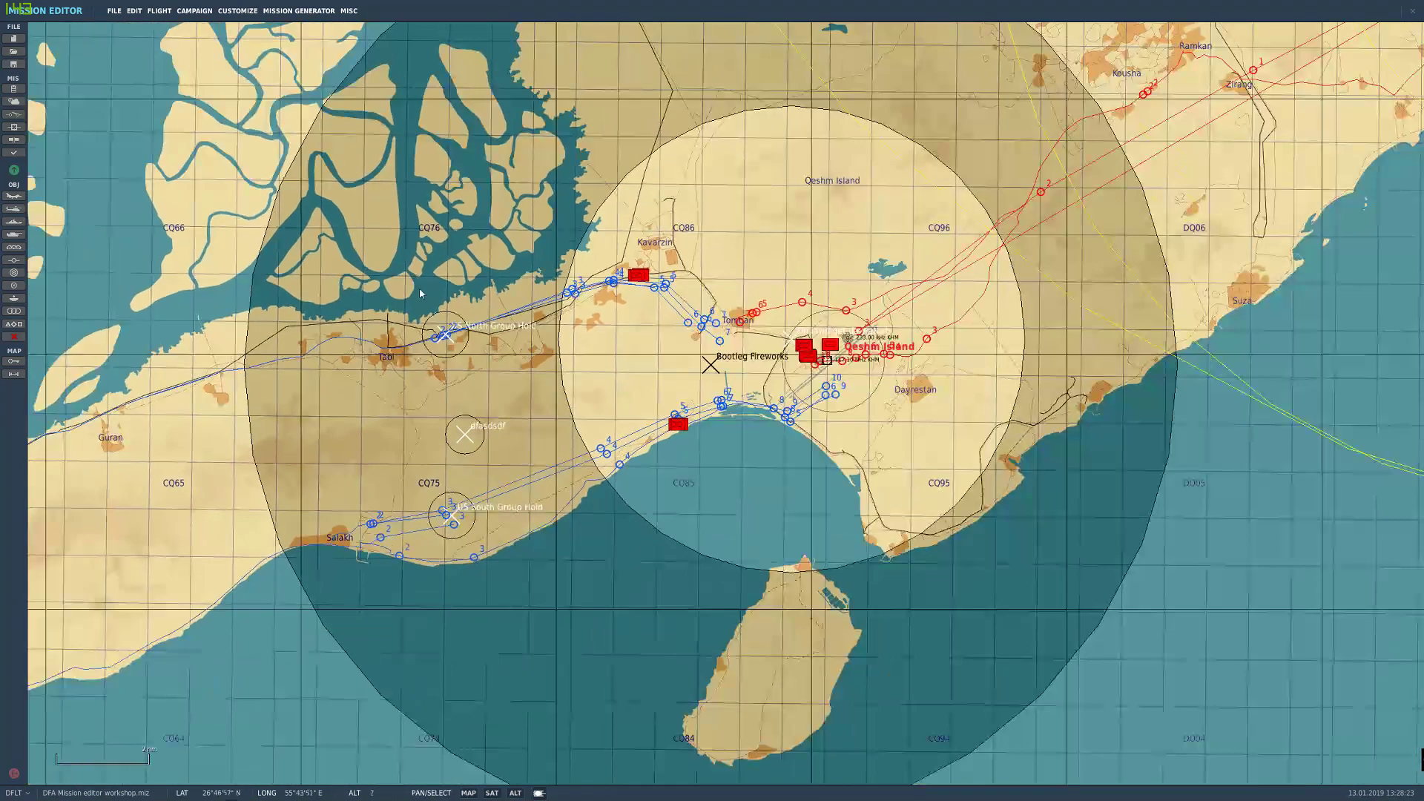
{"action": "left_click_drag", "start_coordinate": [472, 315], "coordinate": [471, 372]}
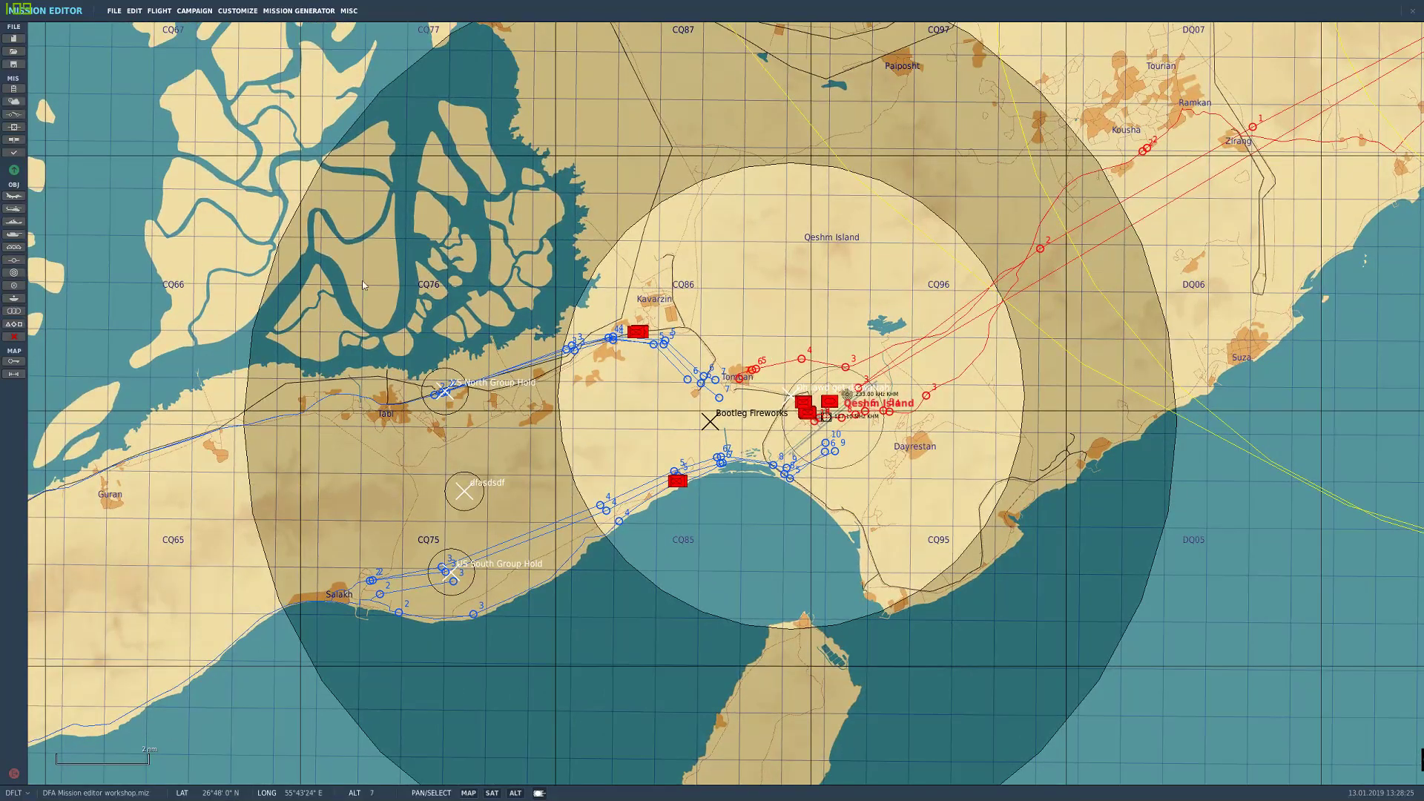
{"action": "left_click", "coordinate": [20, 117]}
{"action": "left_click_drag", "start_coordinate": [527, 294], "coordinate": [519, 245]}
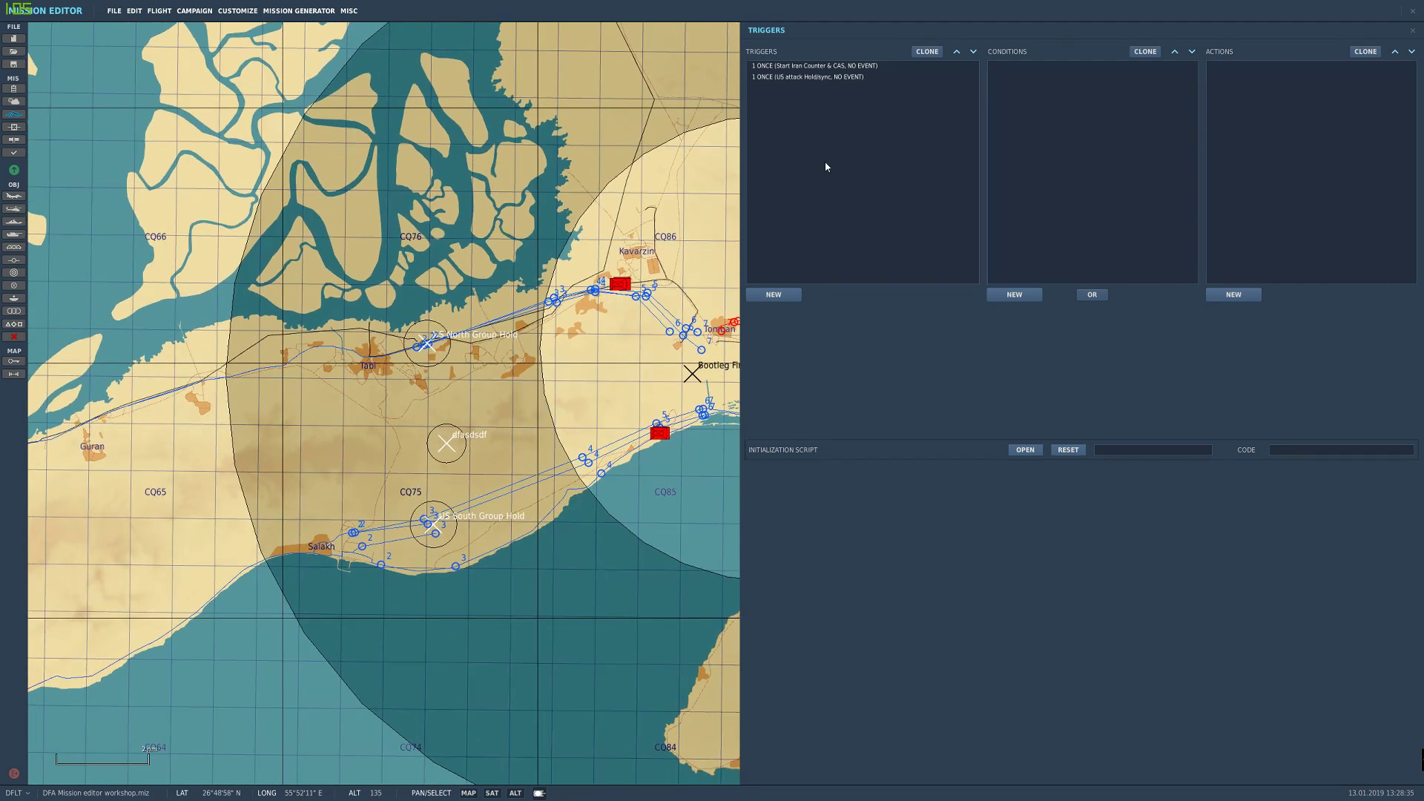
{"action": "left_click", "coordinate": [798, 292]}
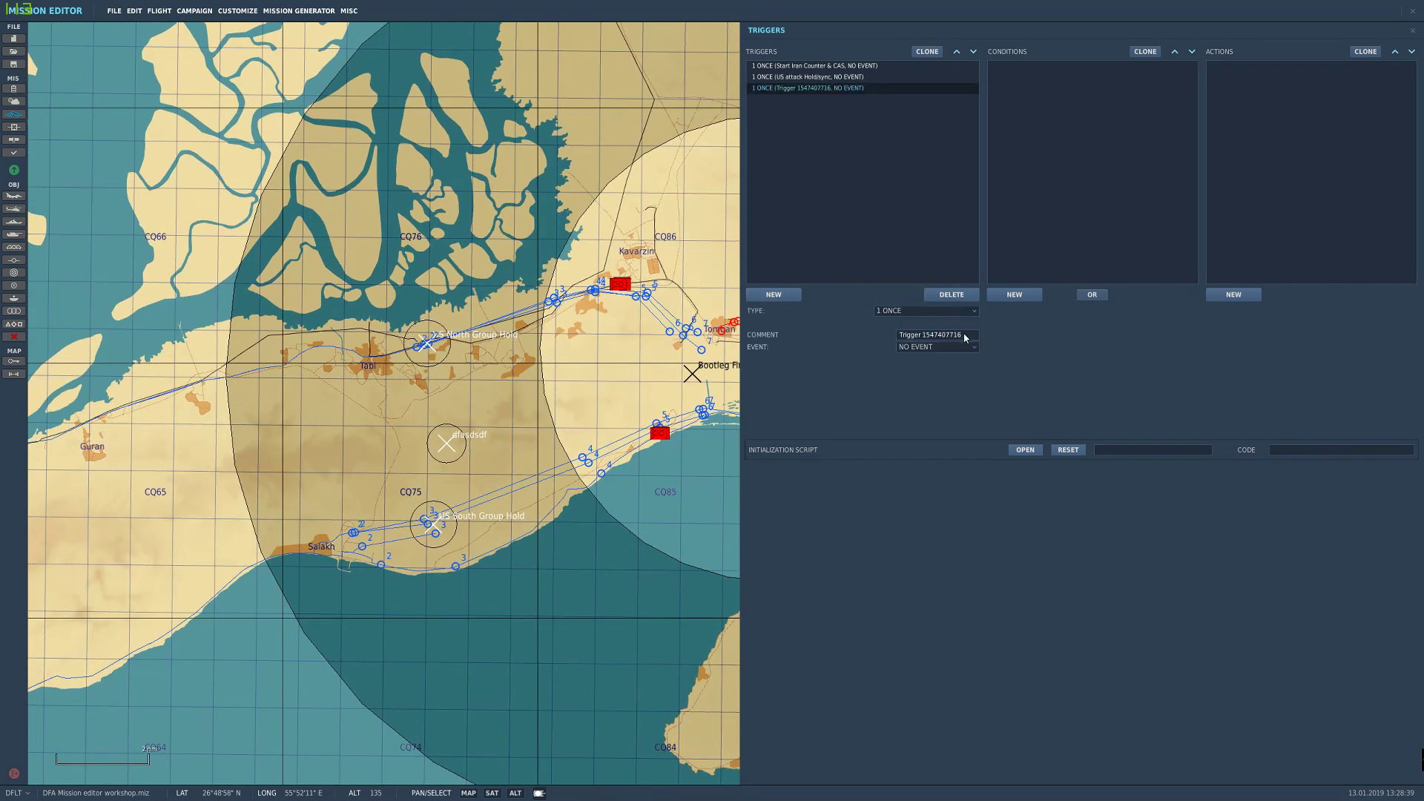
{"action": "left_click_drag", "start_coordinate": [964, 334], "coordinate": [882, 345]}
{"action": "type", "text": "Radio Items Add"}
Step: Add a new condition to the Radio Items Add trigger
{"action": "left_click", "coordinate": [1013, 295]}
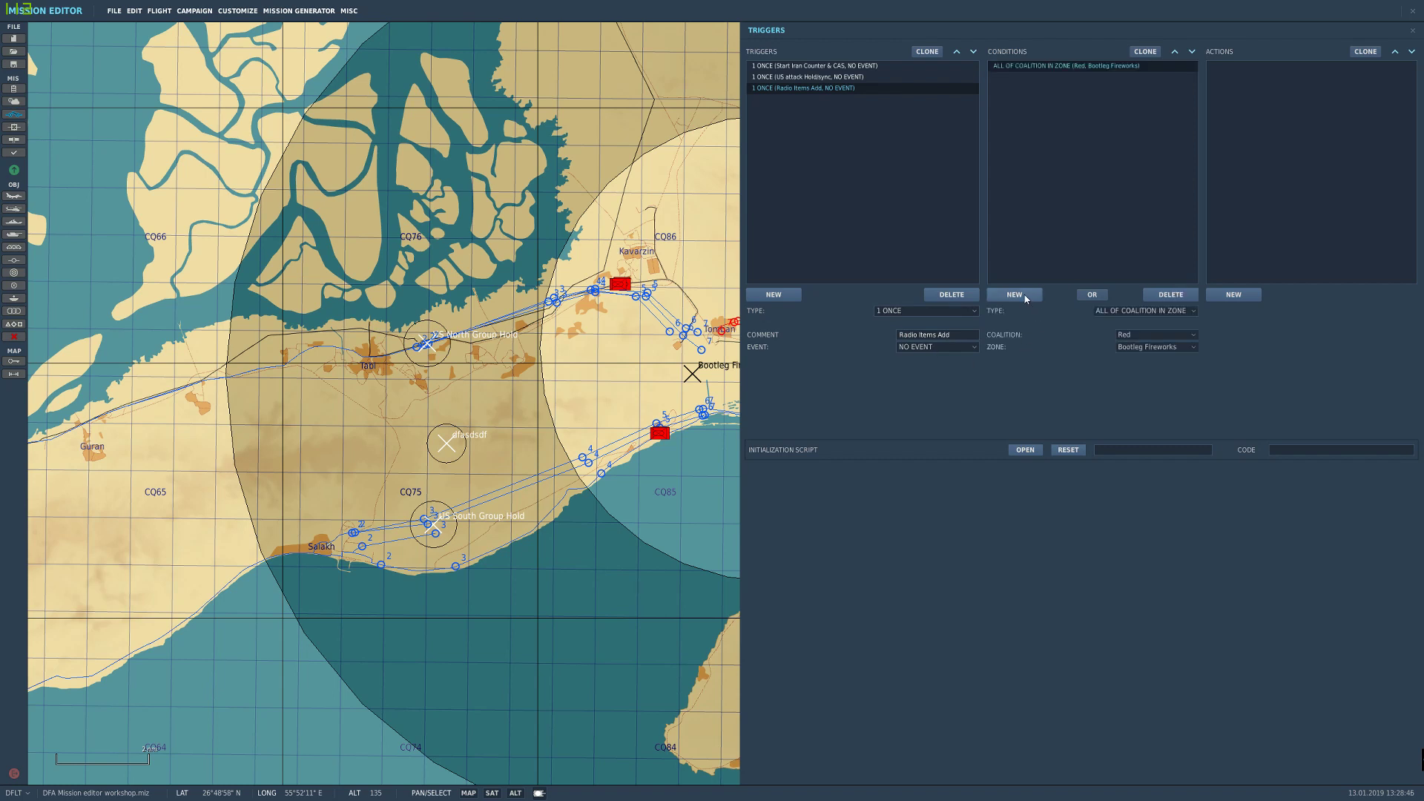
{"action": "left_click", "coordinate": [1136, 312]}
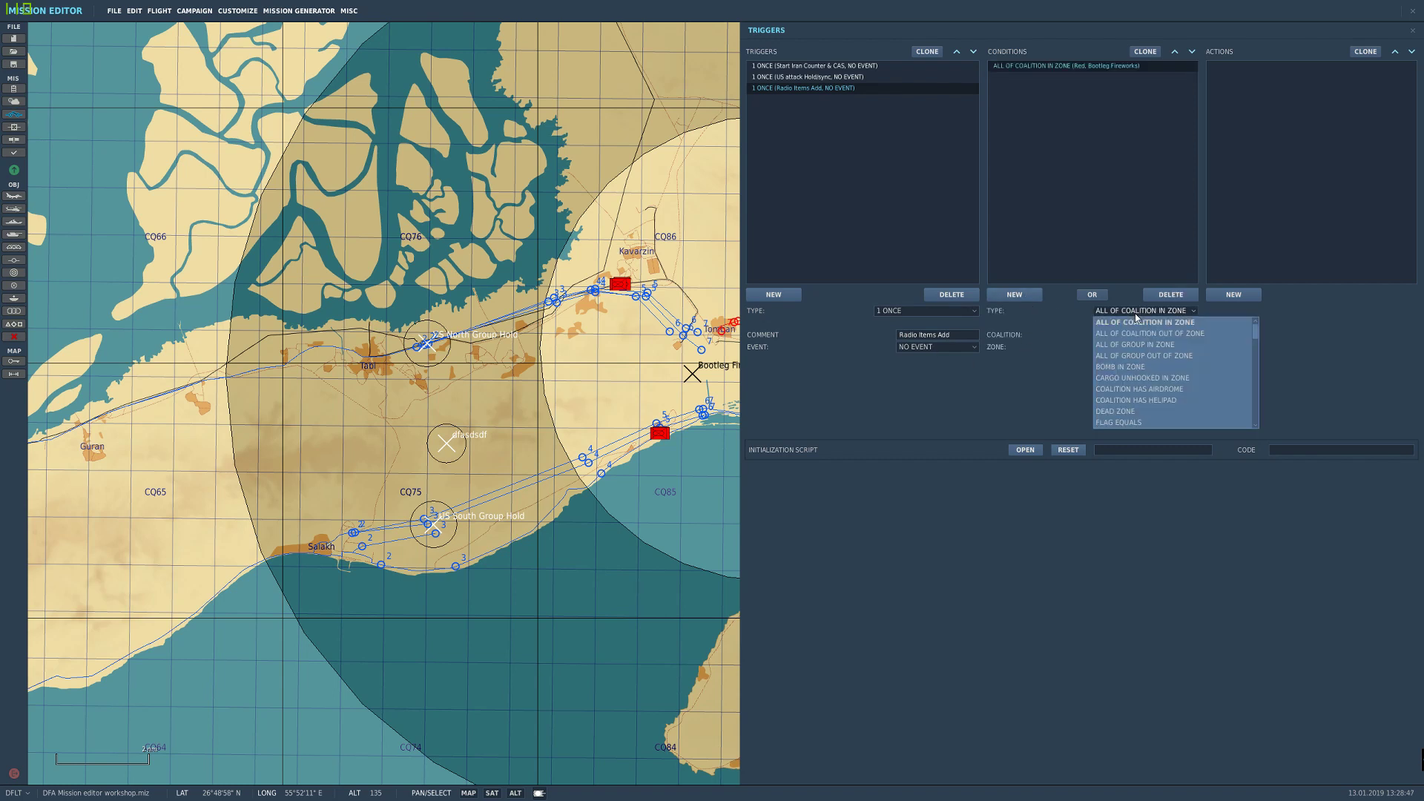
{"action": "left_click", "coordinate": [1058, 182]}
Step: Try to change the new condition's type to TIME MORE, switching to TIME LESS and back to TIME MORE
{"action": "left_click", "coordinate": [1127, 312]}
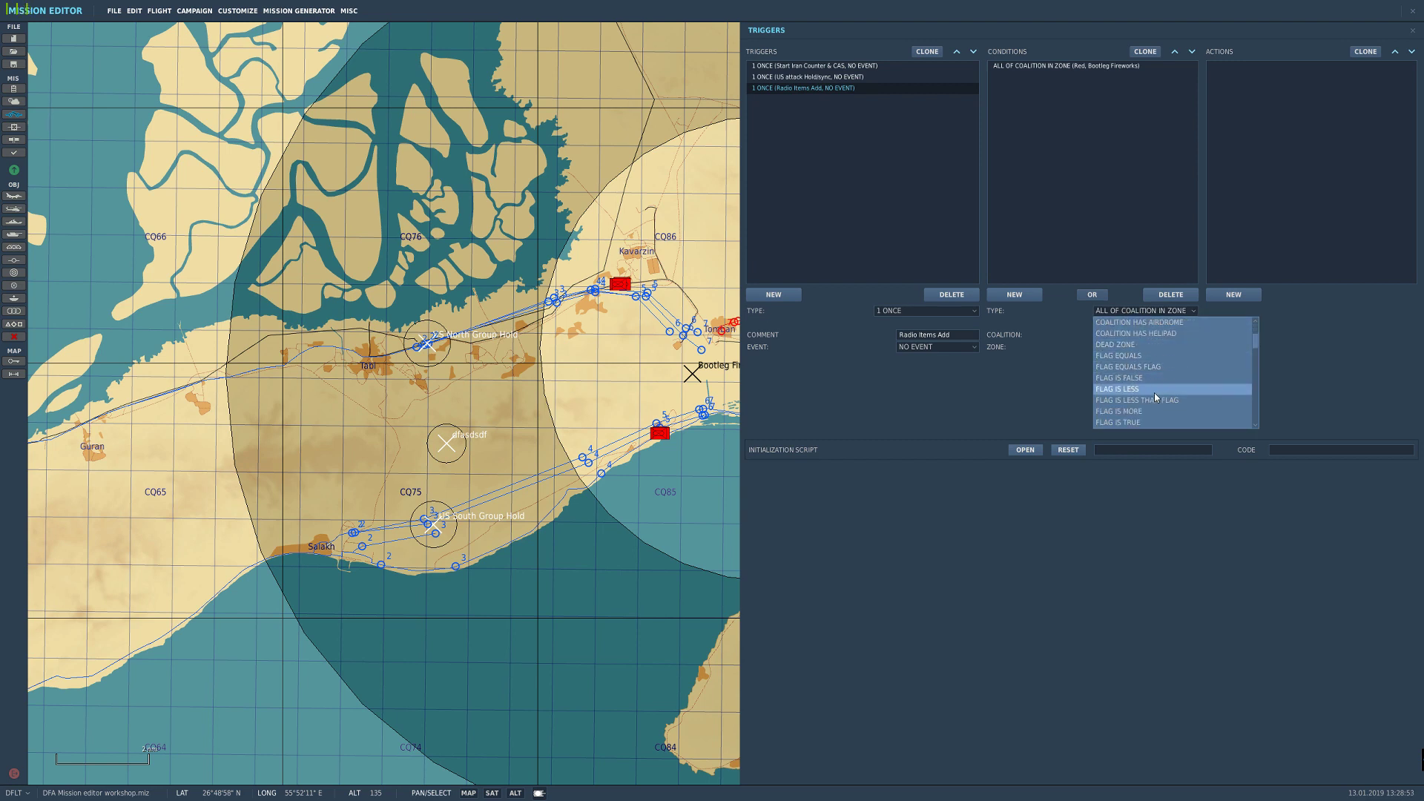
{"action": "scroll", "coordinate": [1145, 371], "scroll_direction": "down", "scroll_amount": 7}
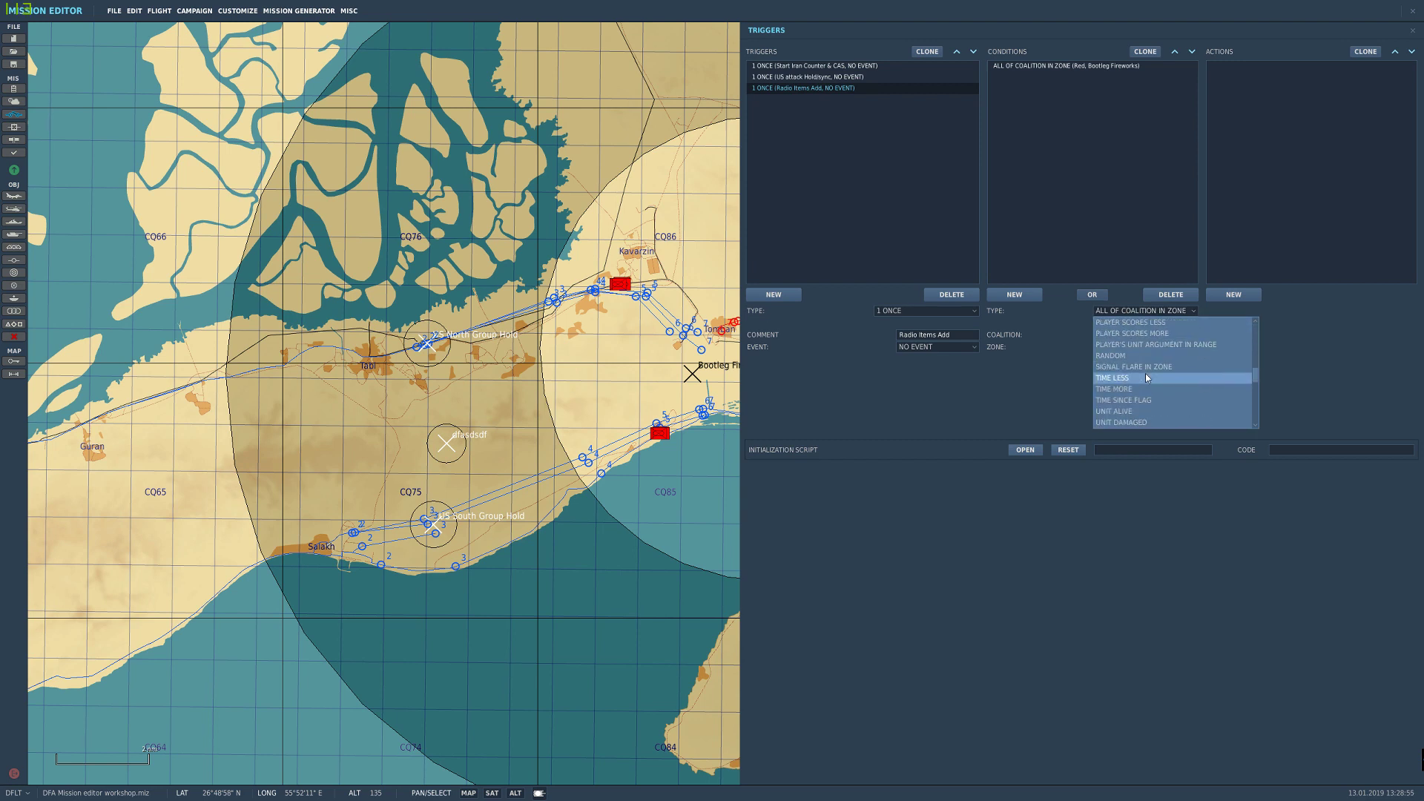
{"action": "left_click", "coordinate": [1134, 390]}
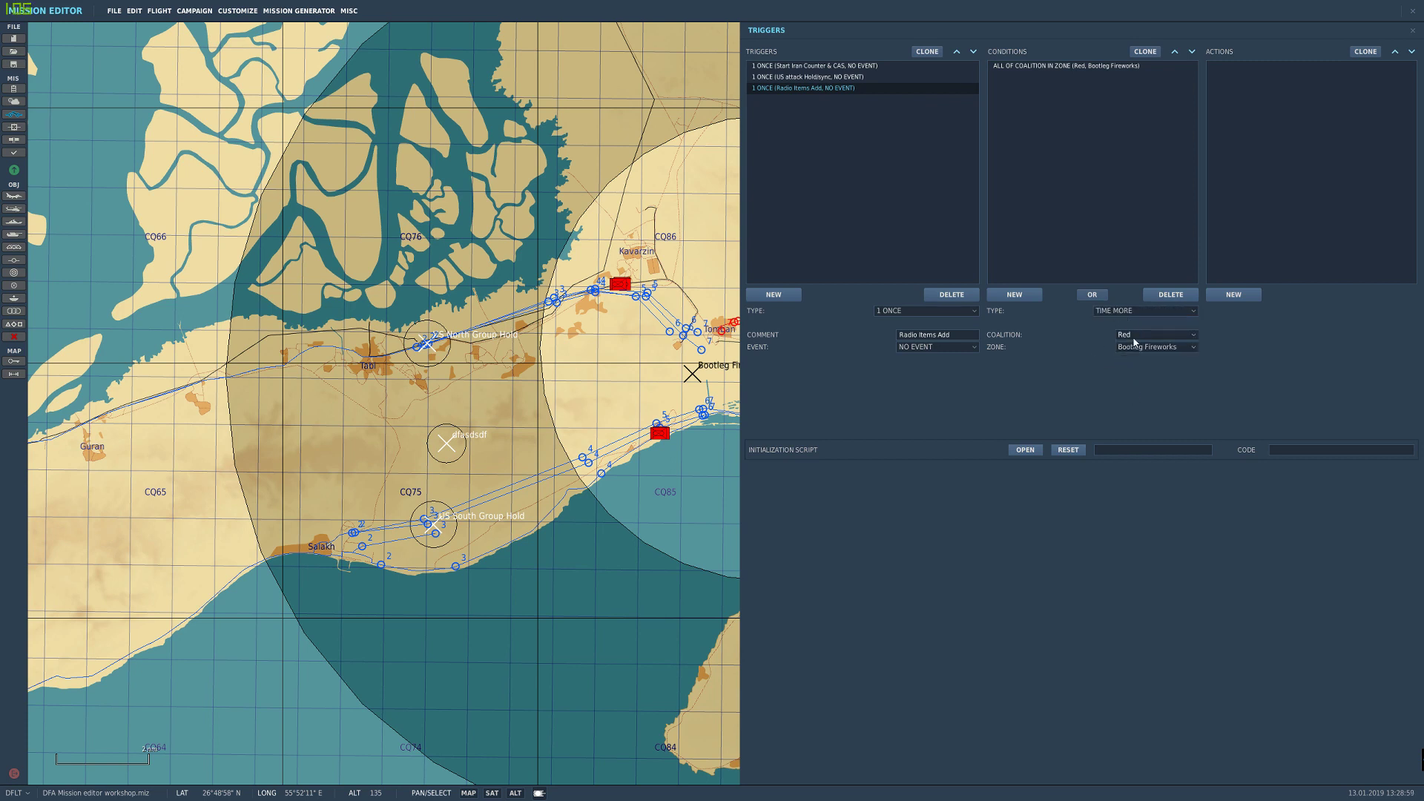
{"action": "left_click", "coordinate": [1146, 311]}
{"action": "left_click", "coordinate": [1145, 313]}
{"action": "left_click", "coordinate": [1149, 335]}
{"action": "left_click", "coordinate": [1149, 344]}
{"action": "left_click", "coordinate": [1139, 312]}
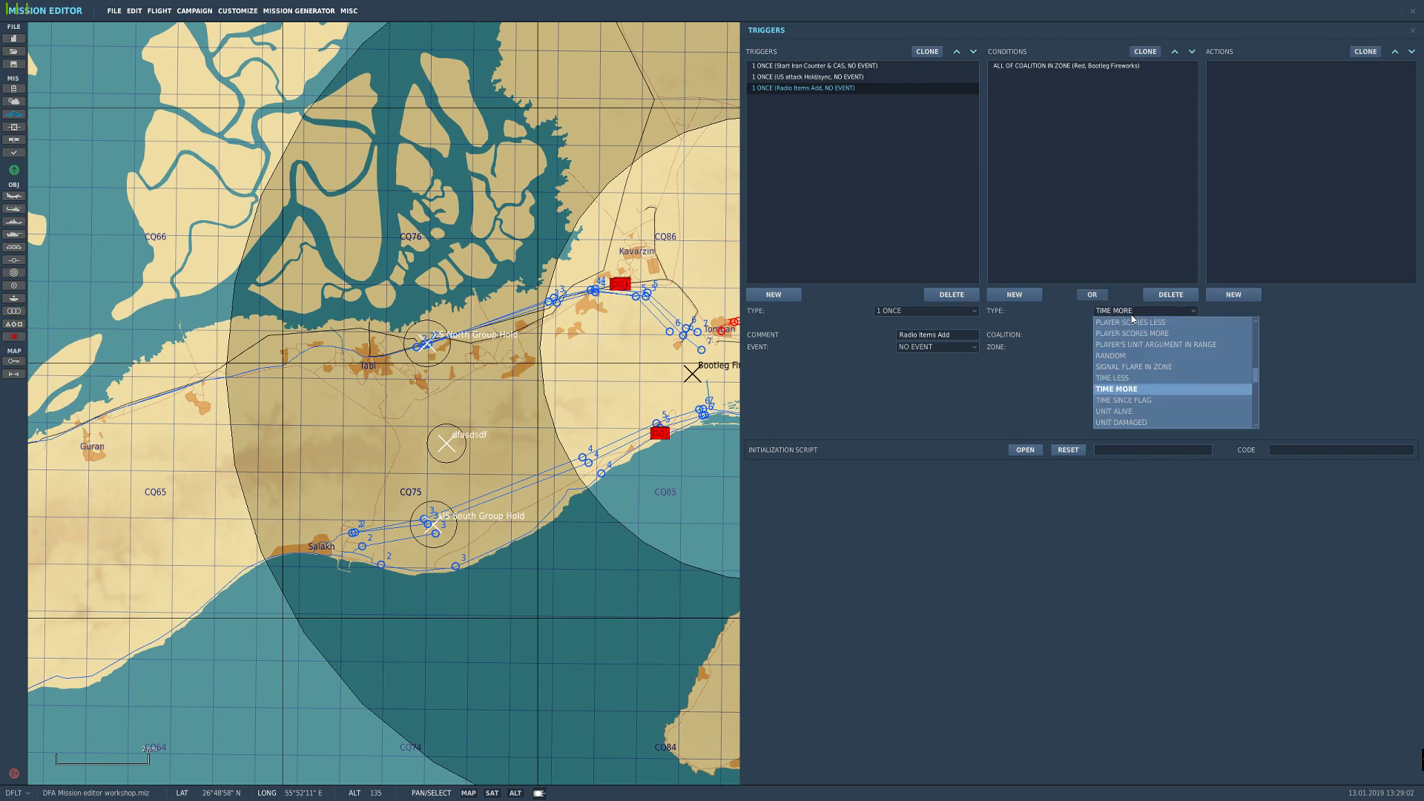
{"action": "left_click", "coordinate": [1134, 377]}
{"action": "left_click", "coordinate": [1136, 312]}
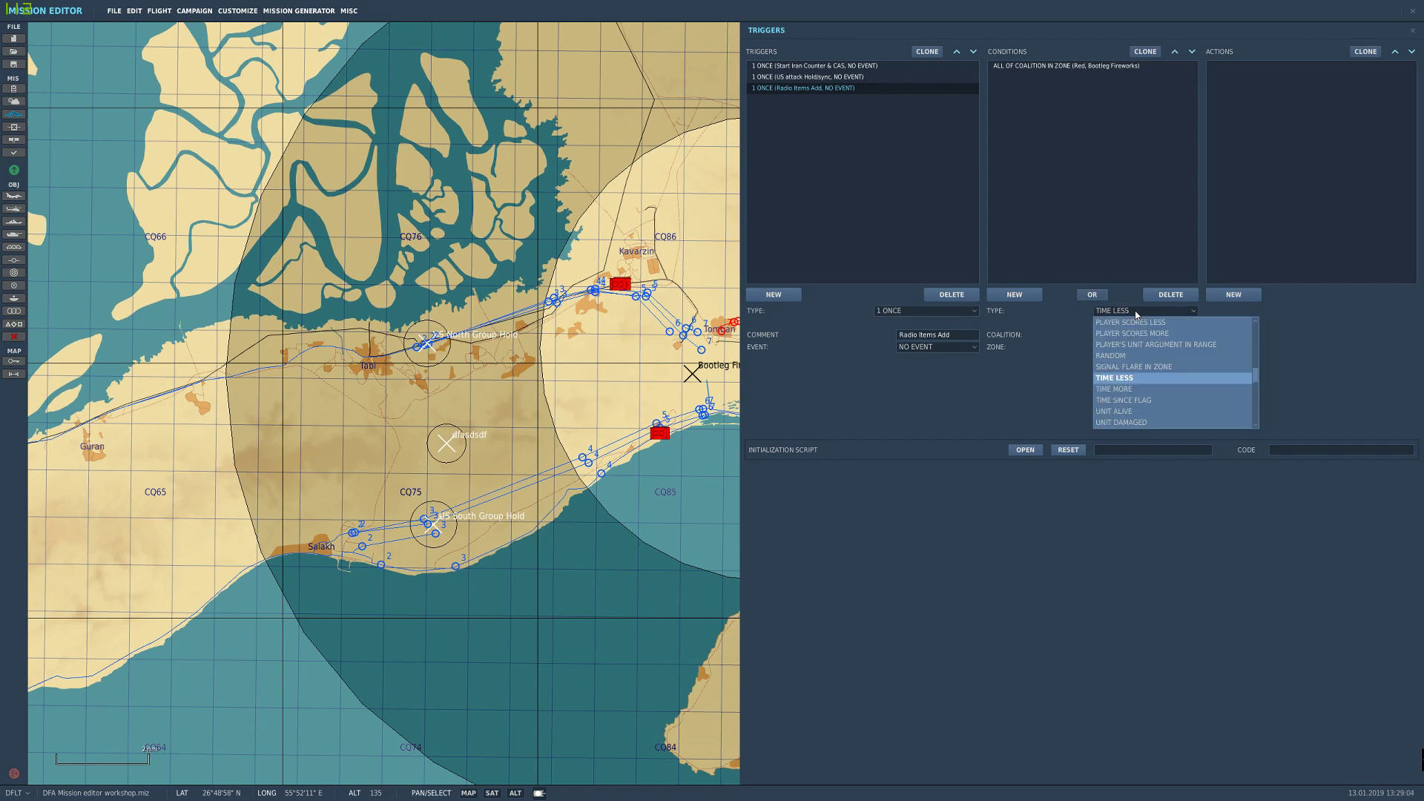
{"action": "left_click", "coordinate": [1116, 388]}
{"action": "left_click", "coordinate": [1120, 335]}
{"action": "left_click", "coordinate": [1120, 336]}
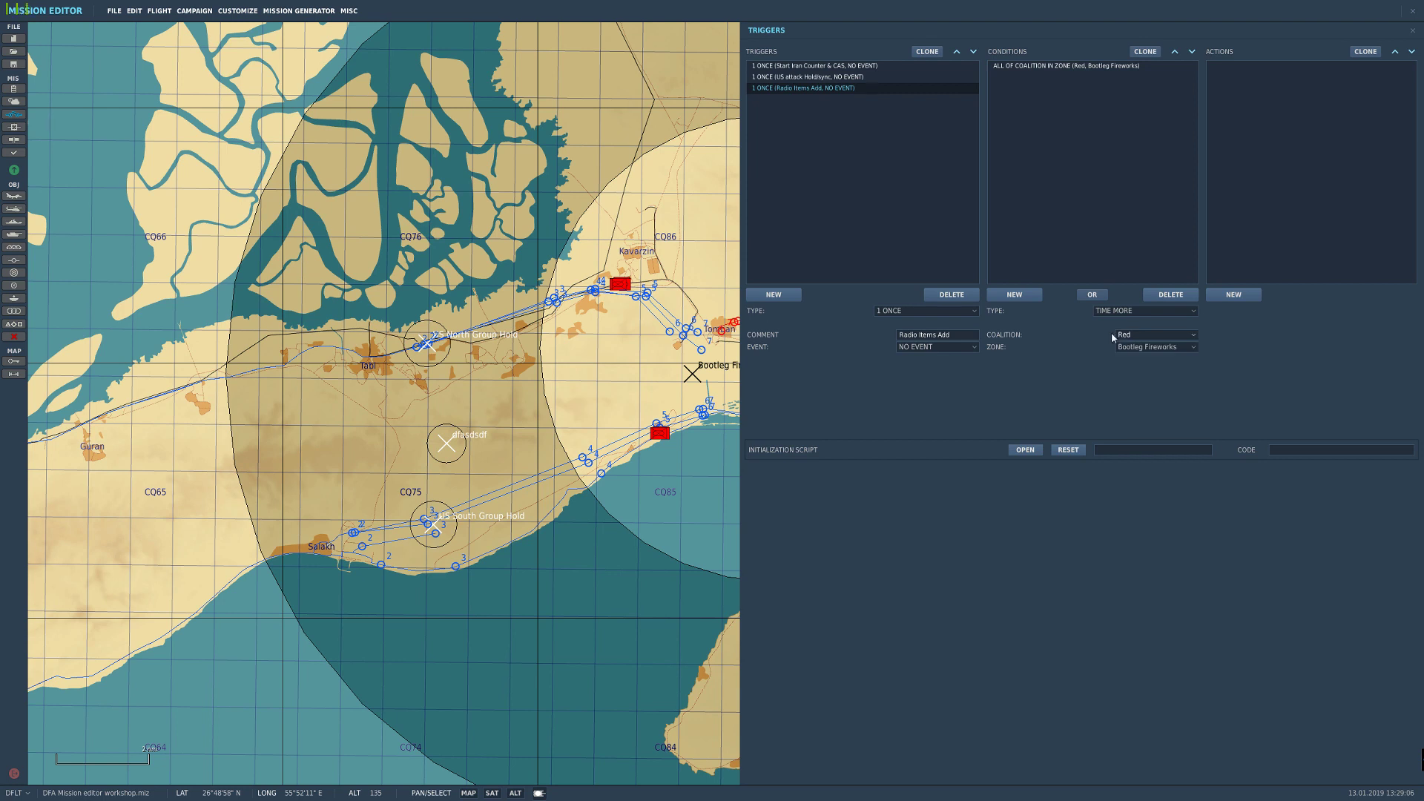
{"action": "left_click", "coordinate": [1133, 311]}
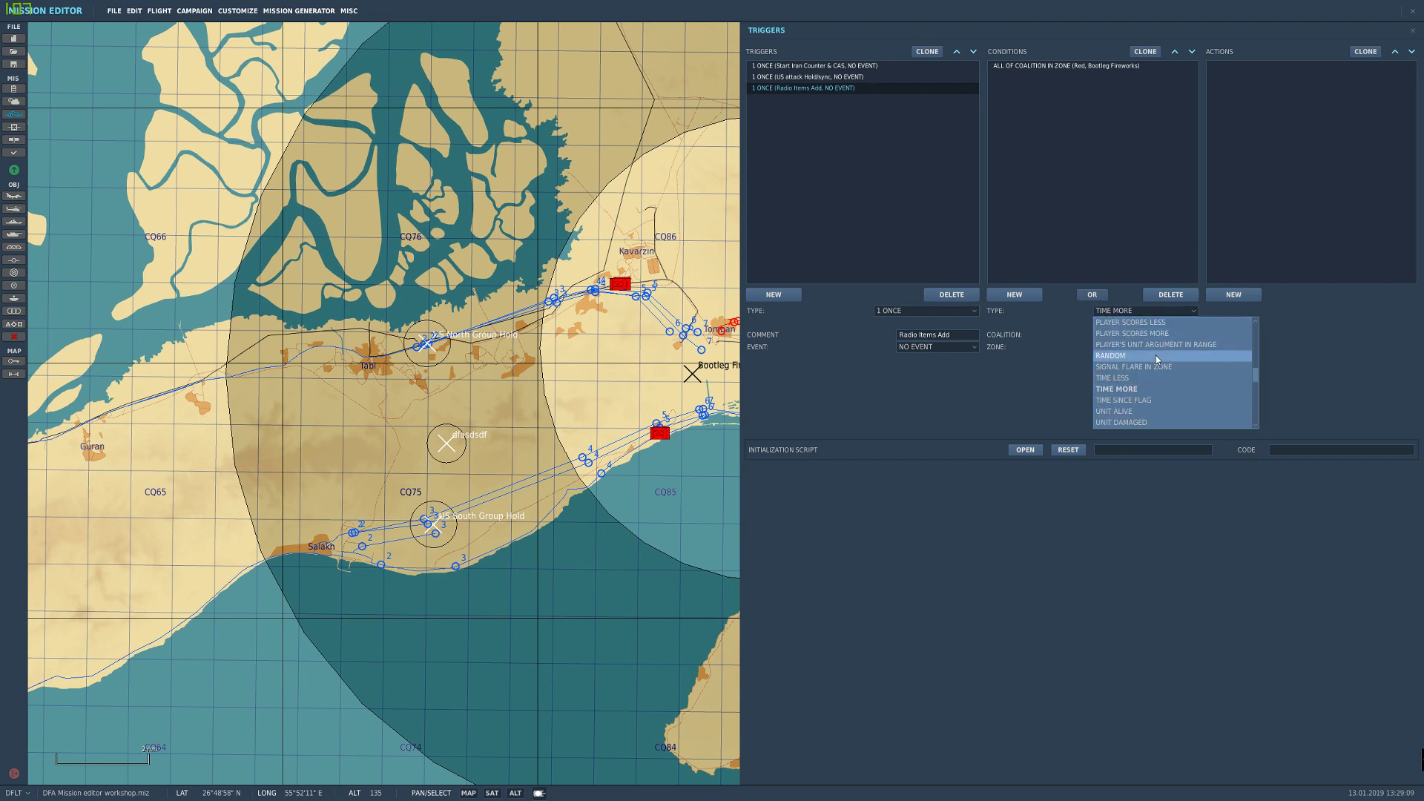
{"action": "left_click", "coordinate": [1124, 310]}
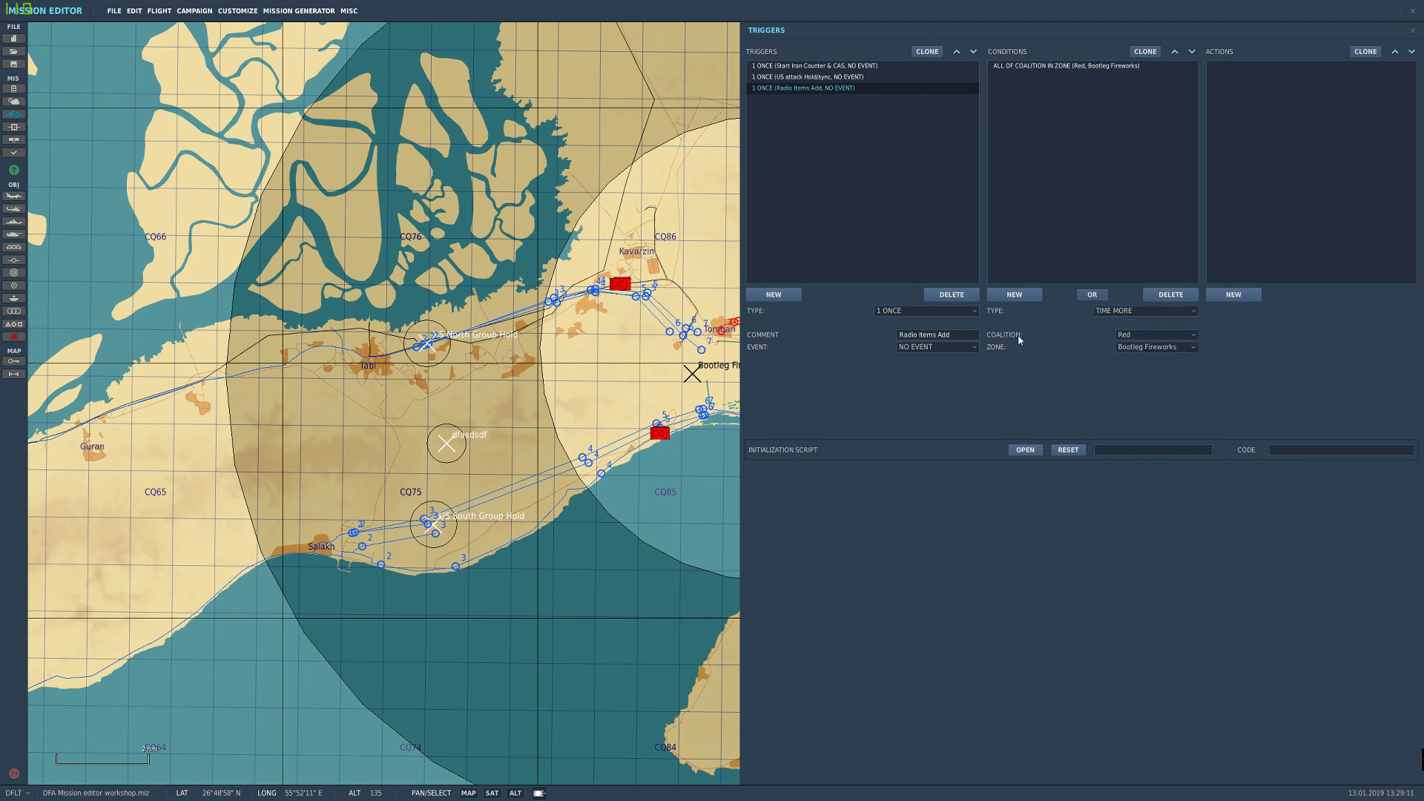
Step: Replace the Radio Items Add trigger with a new 1 ONCE trigger commented "Radio item add"
{"action": "left_click", "coordinate": [950, 295]}
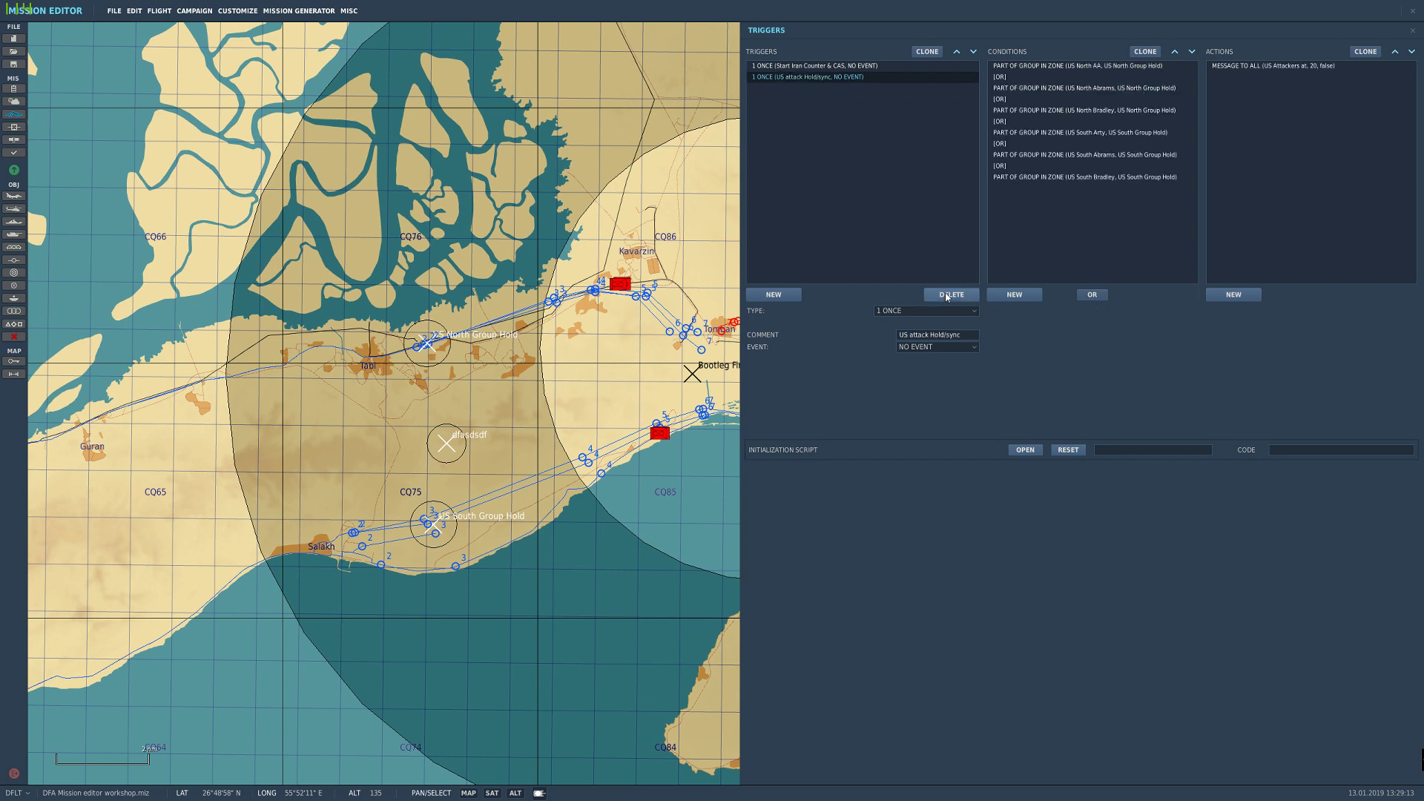
{"action": "left_click", "coordinate": [774, 294]}
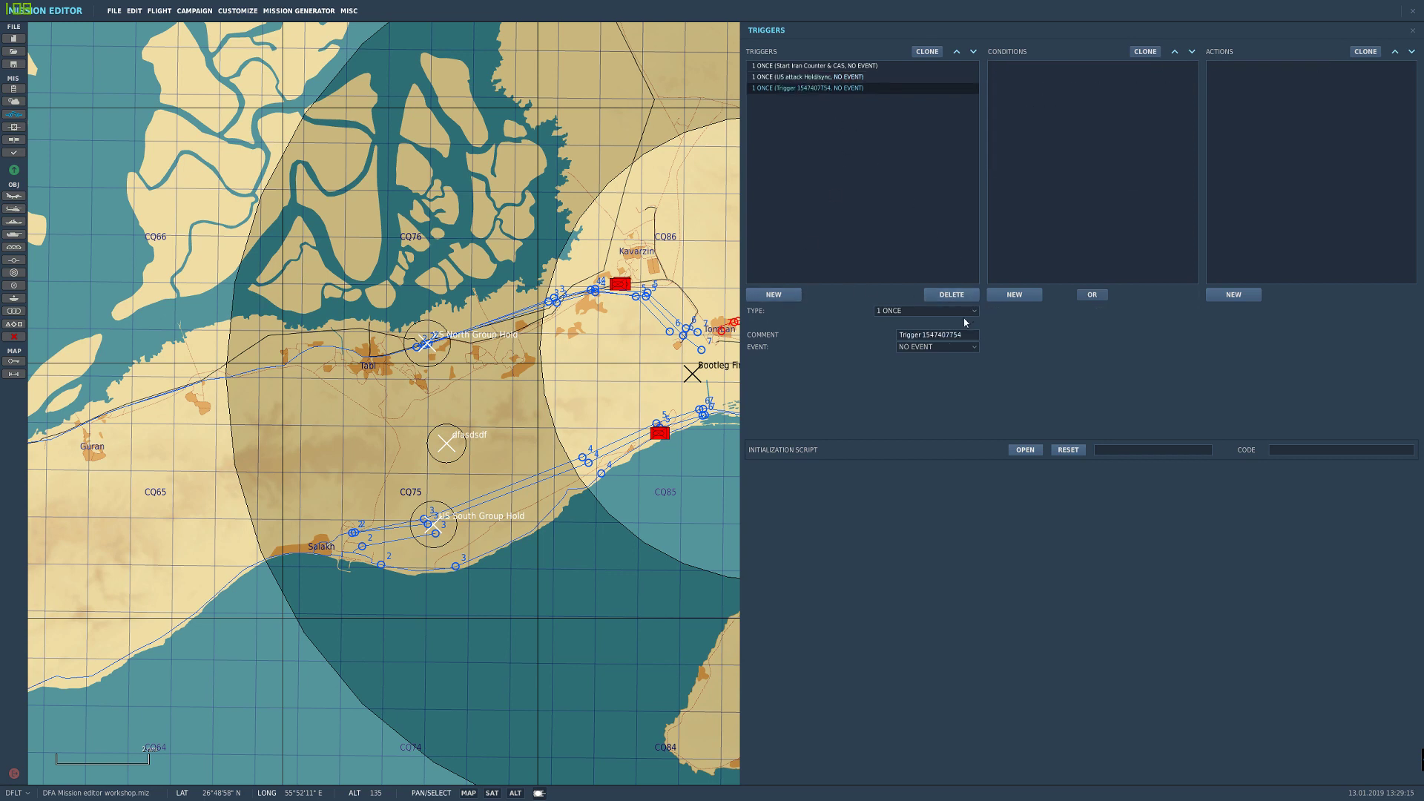
{"action": "left_click", "coordinate": [936, 334]}
{"action": "type", "text": "Radio Item add"}
Step: Add a TIME MORE condition of 10 seconds to the Radio item add trigger
{"action": "left_click", "coordinate": [1014, 294]}
{"action": "left_click", "coordinate": [1145, 311]}
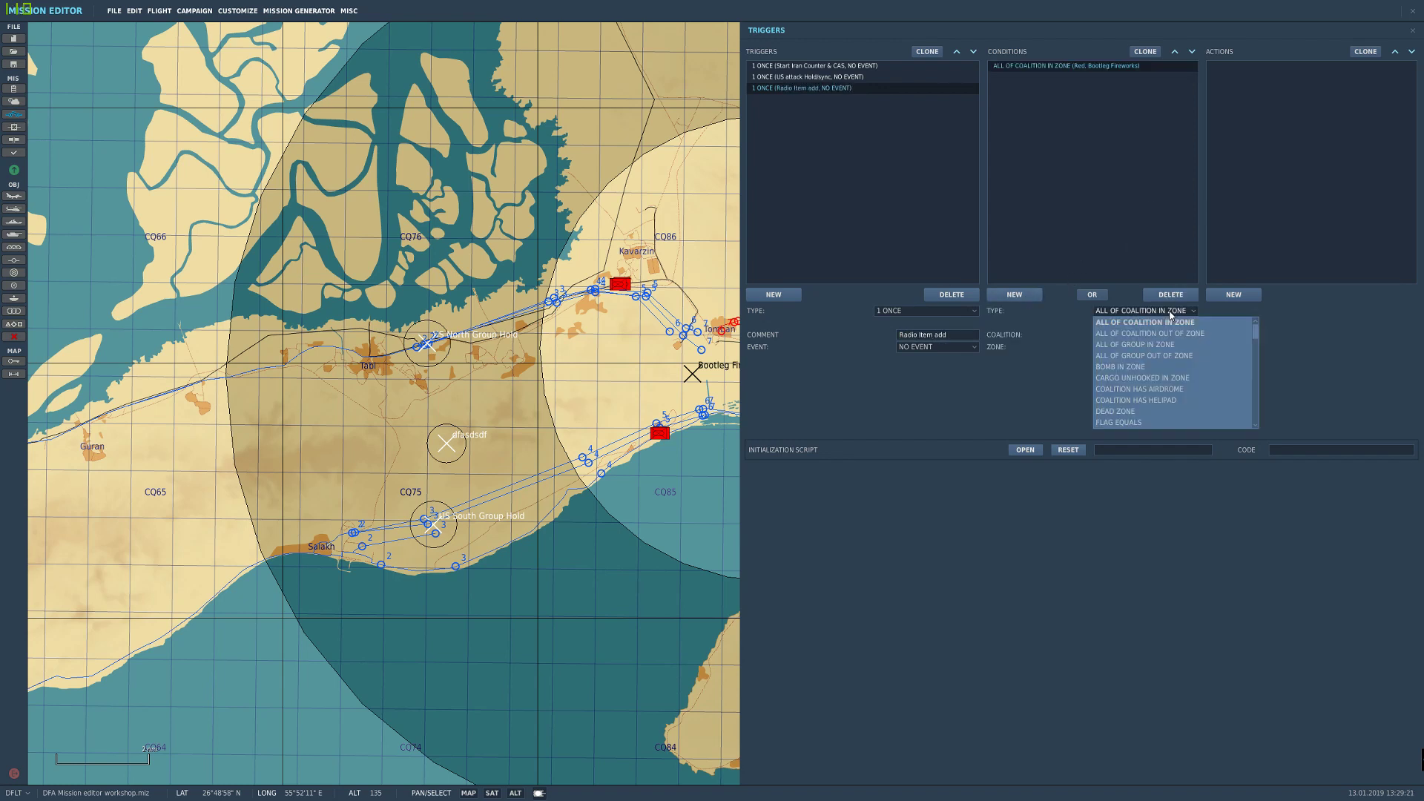
{"action": "left_click", "coordinate": [1142, 377]}
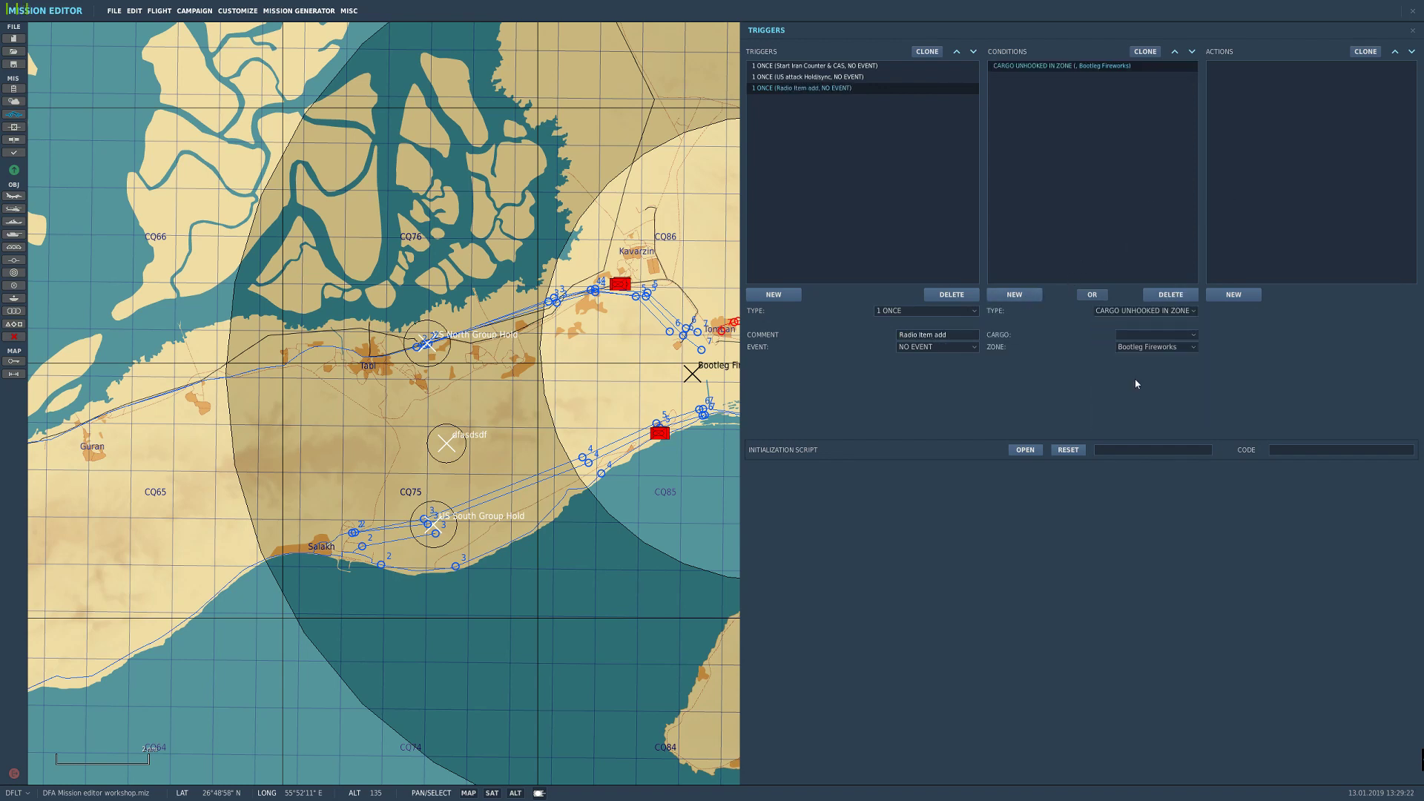
{"action": "left_click", "coordinate": [1143, 312]}
{"action": "scroll", "coordinate": [1153, 401], "scroll_direction": "down", "scroll_amount": 4}
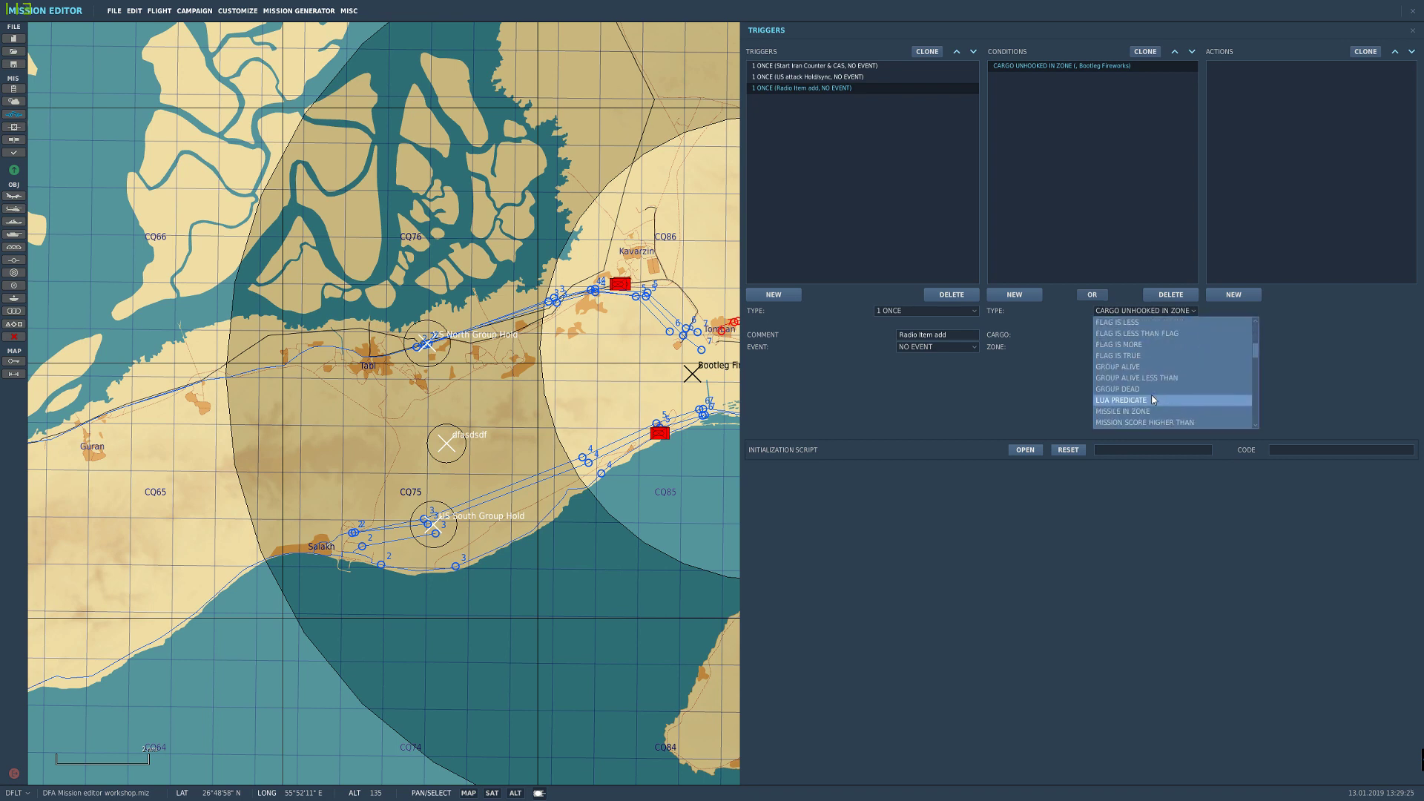
{"action": "scroll", "coordinate": [1148, 378], "scroll_direction": "down", "scroll_amount": 5}
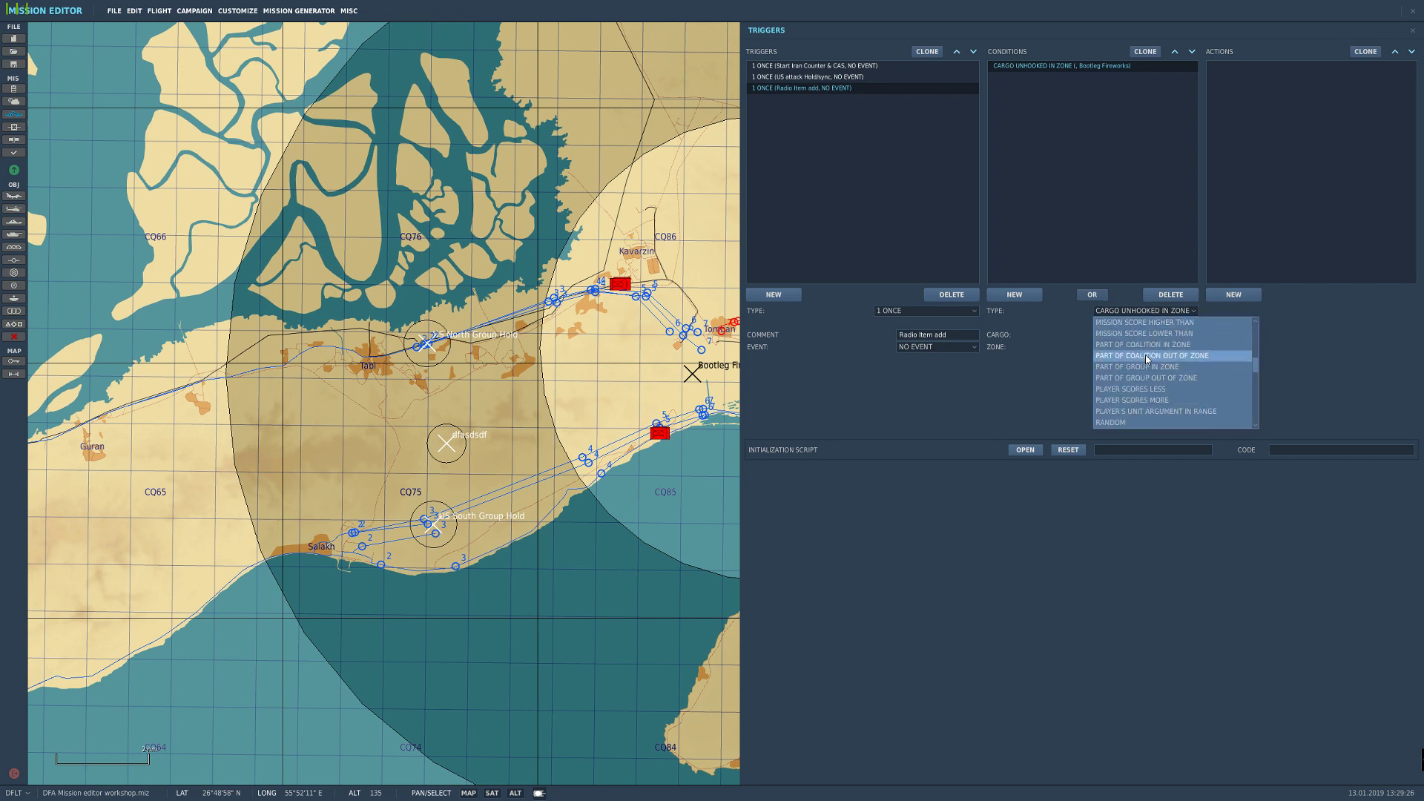
{"action": "left_click", "coordinate": [1135, 422]}
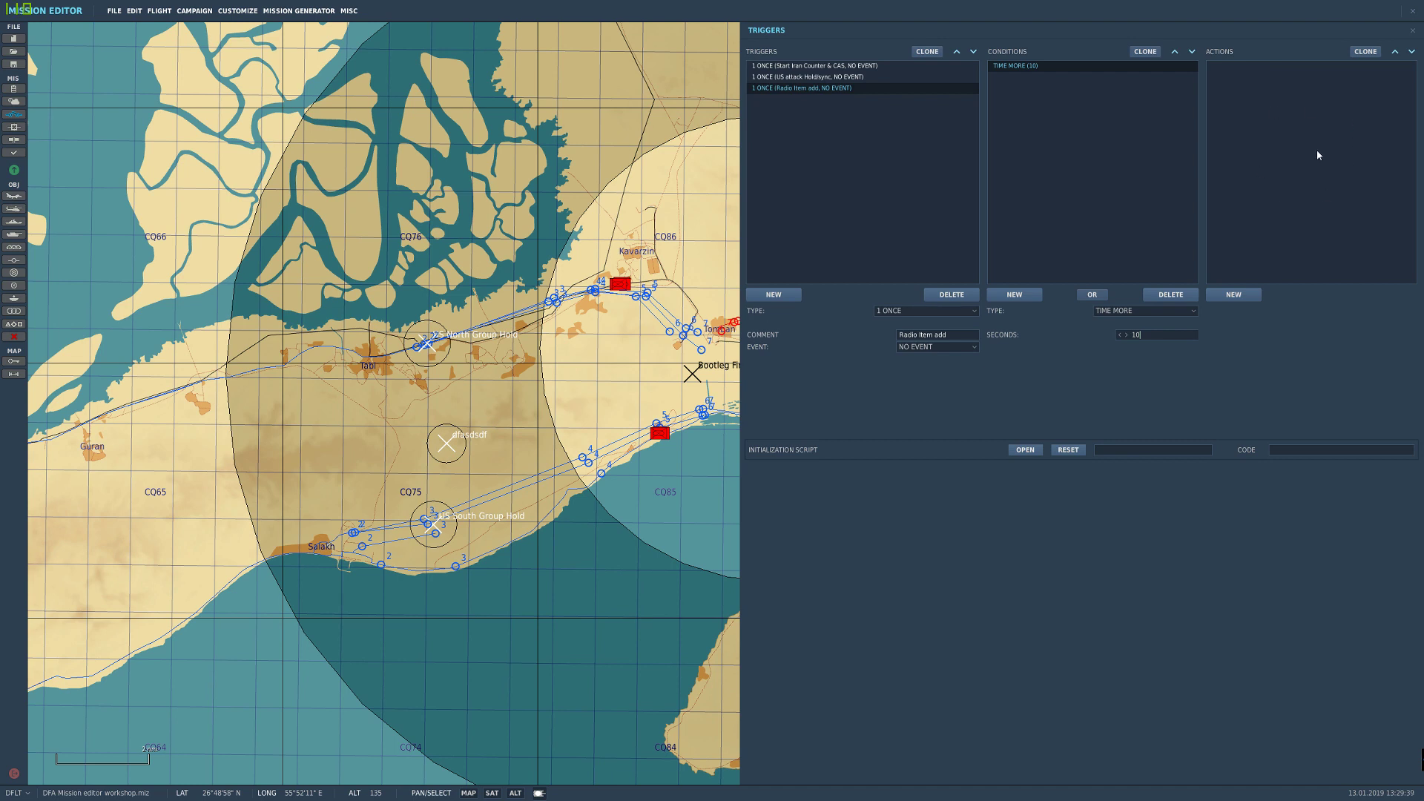
Step: Add a RADIO ITEM ADD FOR COALITION action to the Radio item add trigger
{"action": "left_click", "coordinate": [1233, 294]}
{"action": "left_click", "coordinate": [1311, 311]}
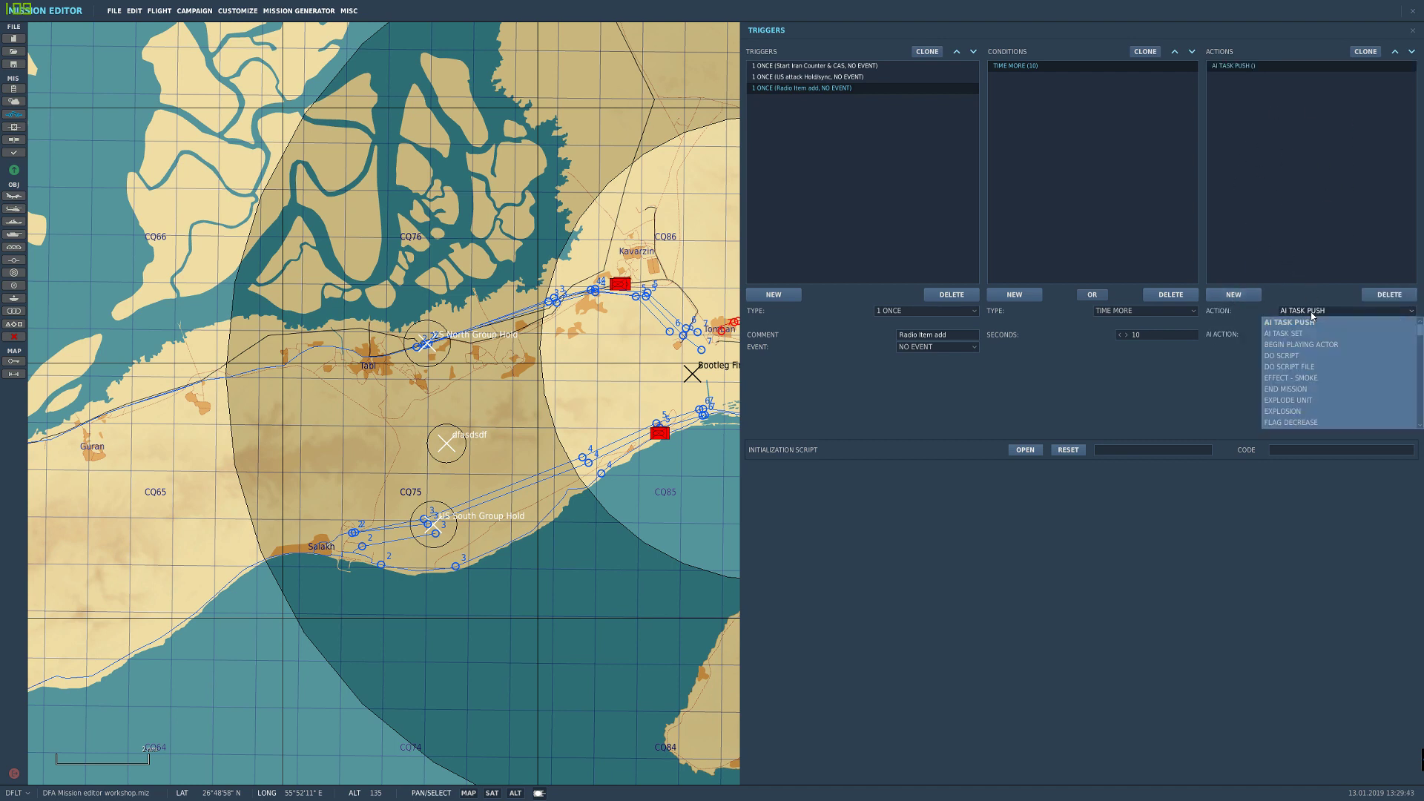
{"action": "scroll", "coordinate": [1328, 367], "scroll_direction": "down", "scroll_amount": 5}
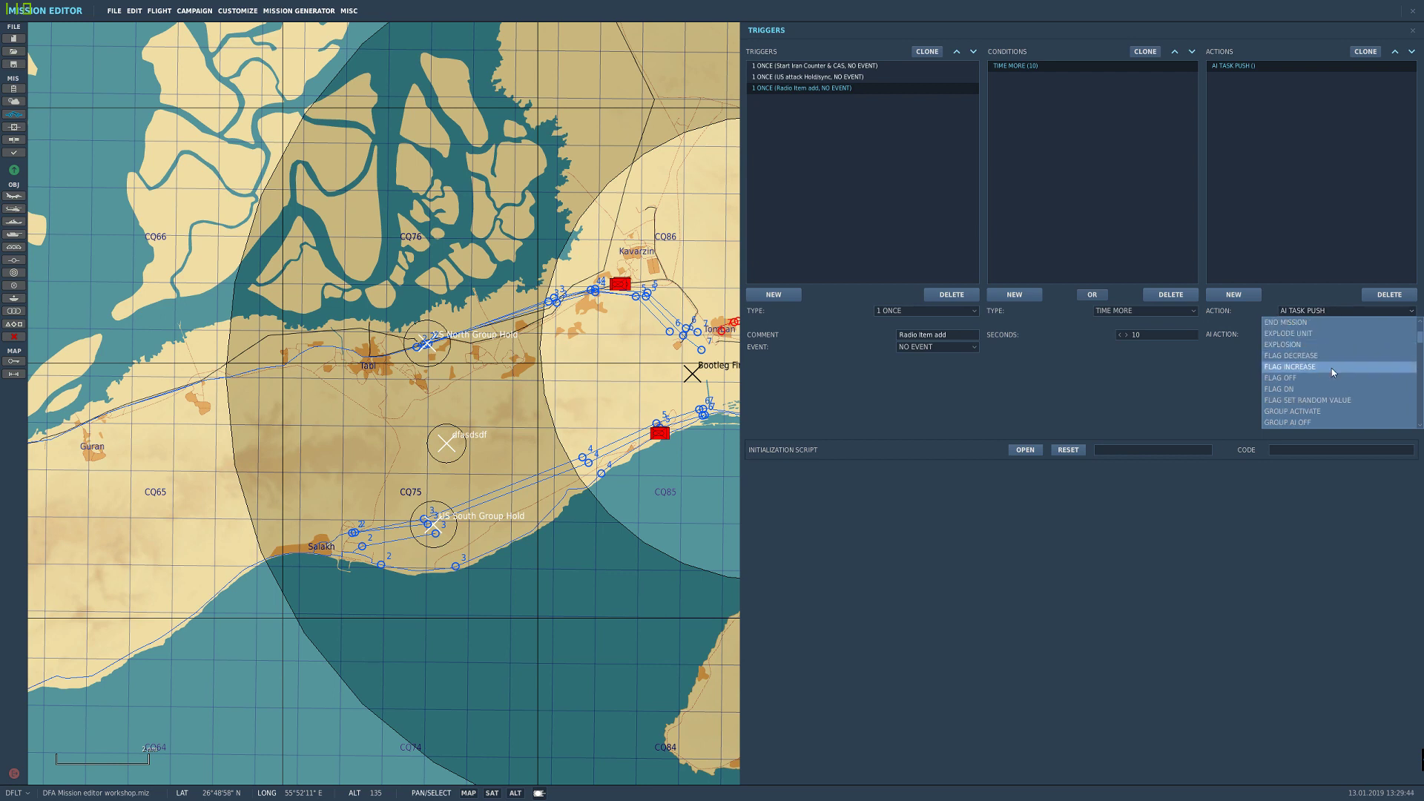
{"action": "scroll", "coordinate": [1335, 378], "scroll_direction": "down", "scroll_amount": 5}
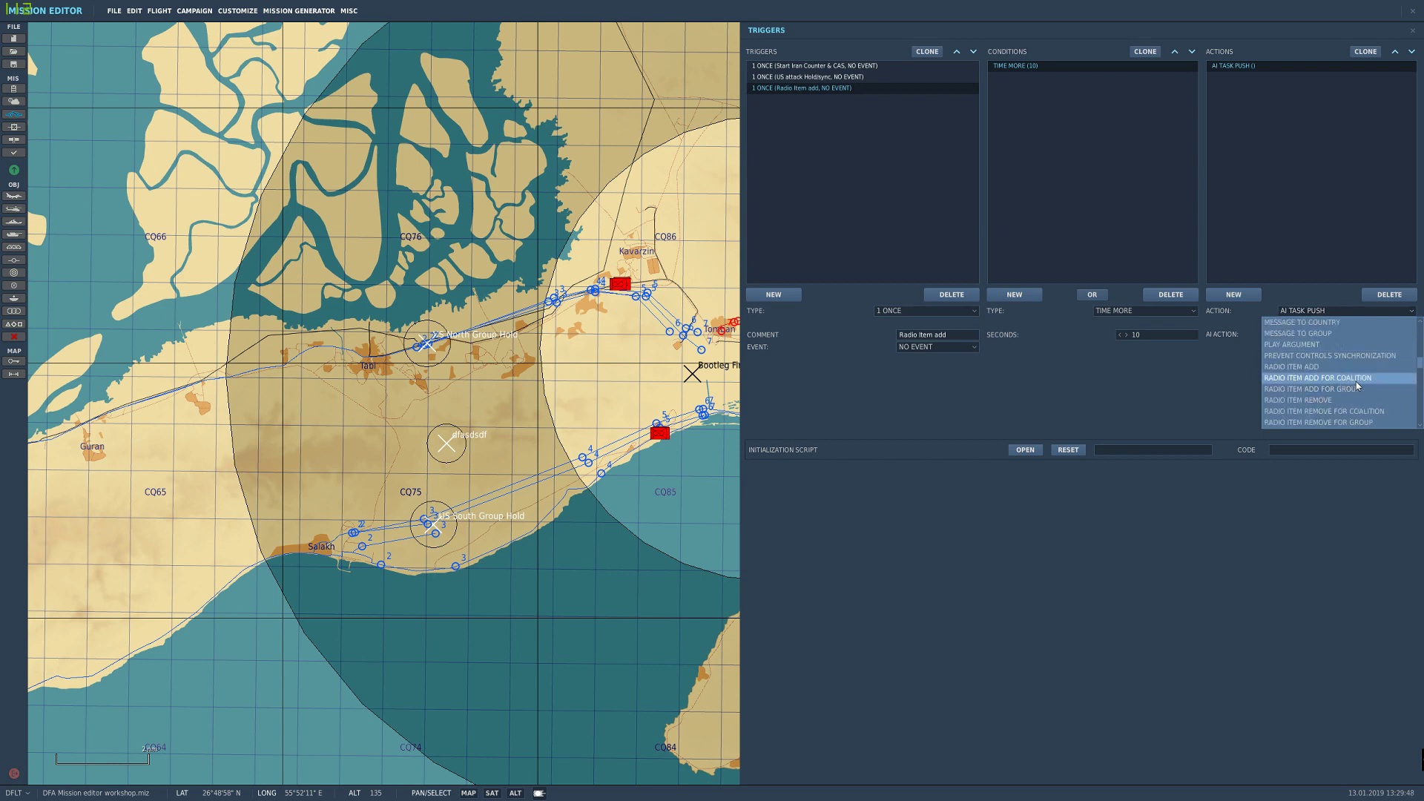
{"action": "left_click", "coordinate": [1356, 380]}
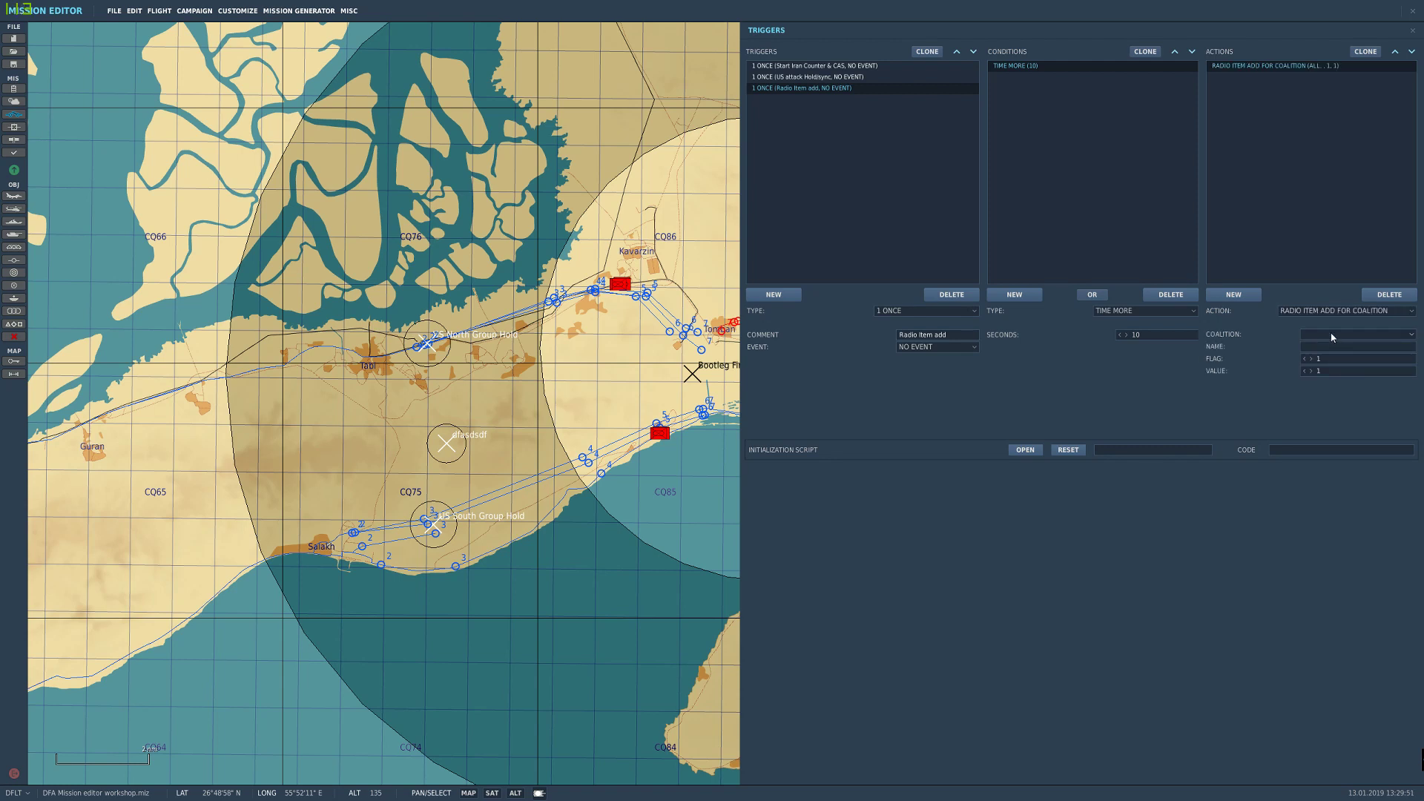
Step: Configure the radio item for the Blue coalition, named "Signal Bluefor Resume Attack" with flag 2, and save the mission
{"action": "left_click", "coordinate": [1332, 338]}
{"action": "left_click", "coordinate": [1326, 359]}
{"action": "type", "text": "Signal Bluefor Resume Attack"}
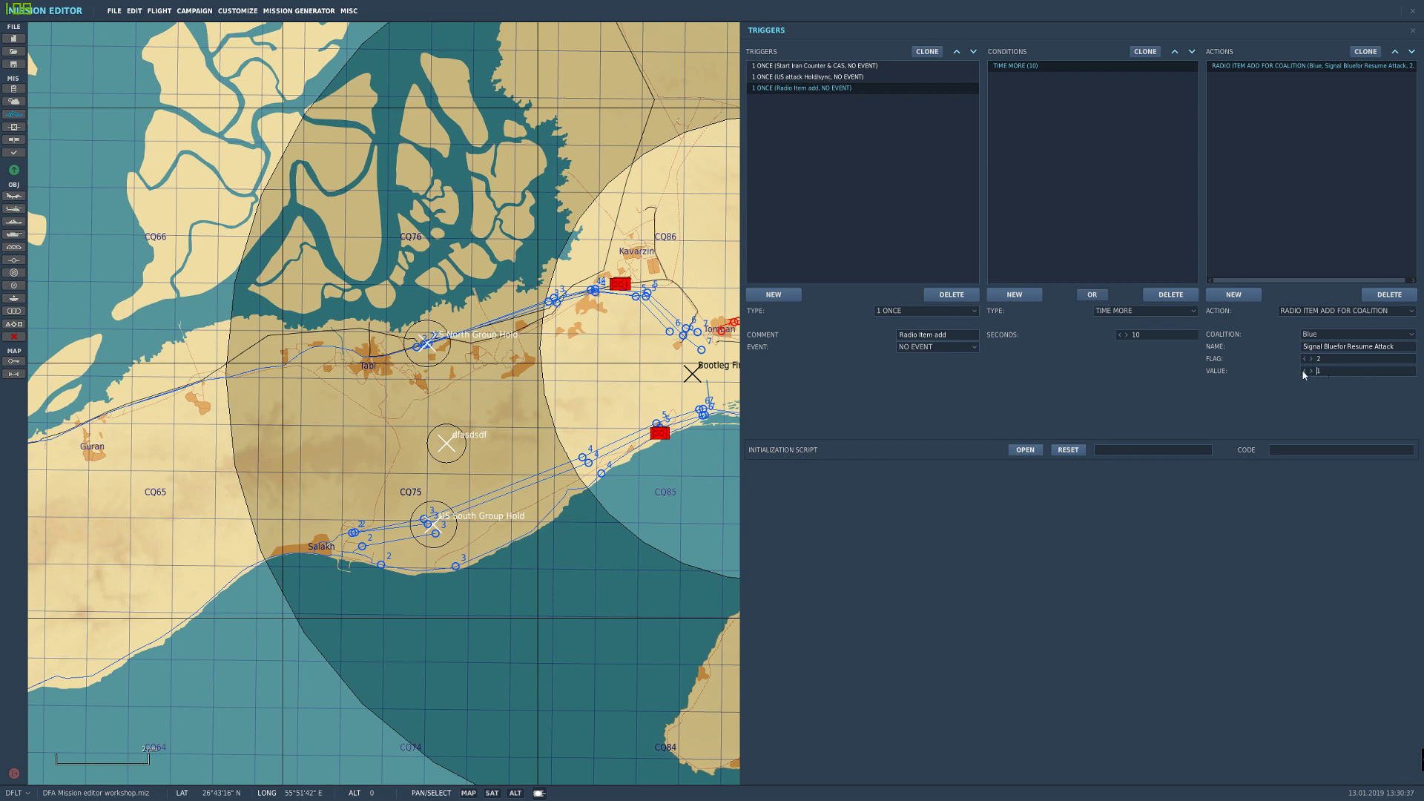
{"action": "left_click", "coordinate": [1304, 371]}
{"action": "left_click", "coordinate": [1310, 371]}
{"action": "left_click", "coordinate": [1332, 360]}
{"action": "key", "text": "Tab"}
{"action": "left_click", "coordinate": [1338, 372]}
{"action": "key", "text": "ctrl+s"}
Step: Examine the US group hold zones and their attack routes toward Qeshm Island on the map
{"action": "left_click_drag", "start_coordinate": [432, 604], "coordinate": [480, 549]}
{"action": "left_click_drag", "start_coordinate": [487, 490], "coordinate": [536, 492]}
{"action": "scroll", "coordinate": [535, 492], "scroll_direction": "up", "scroll_amount": 2}
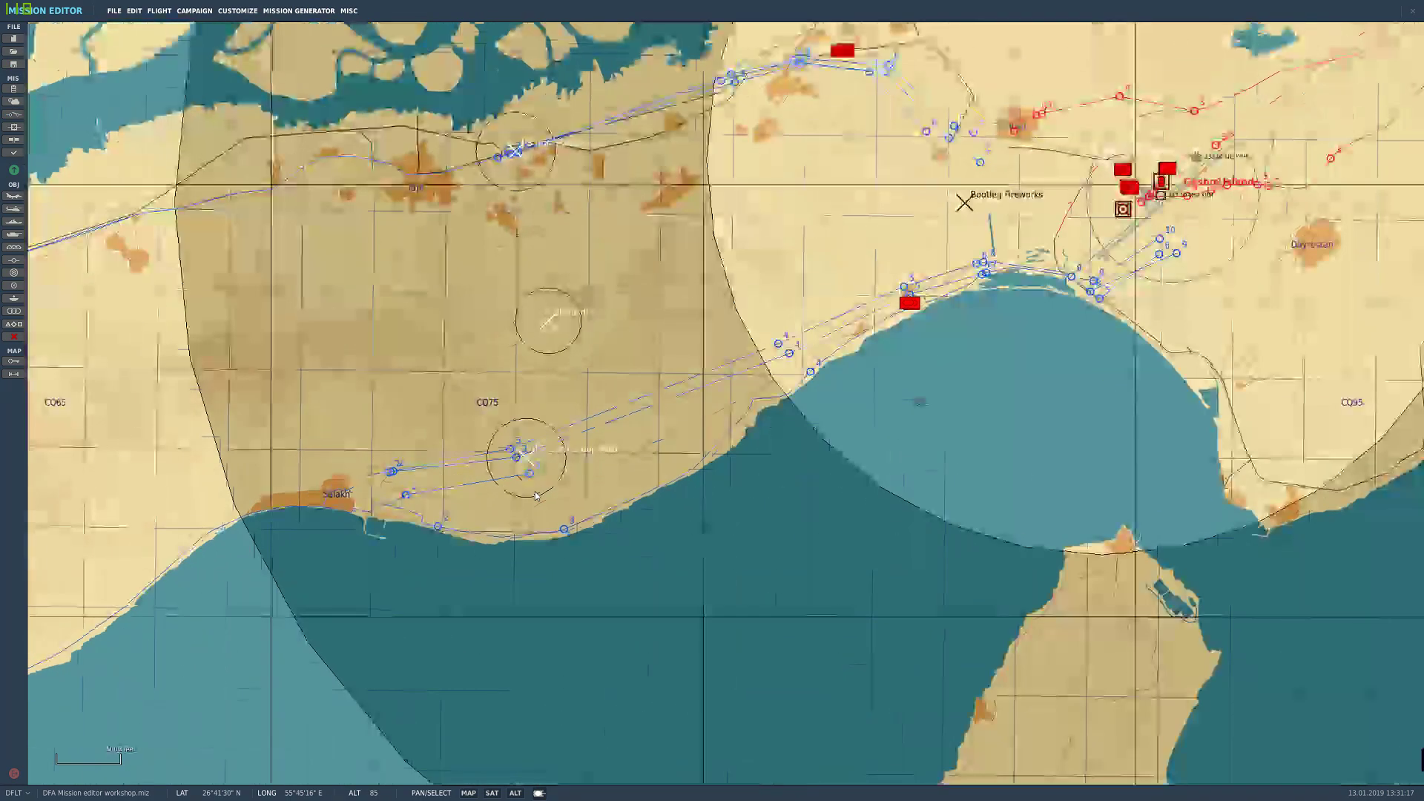
{"action": "left_click_drag", "start_coordinate": [1088, 242], "coordinate": [1045, 310]}
{"action": "scroll", "coordinate": [429, 417], "scroll_direction": "down", "scroll_amount": 2}
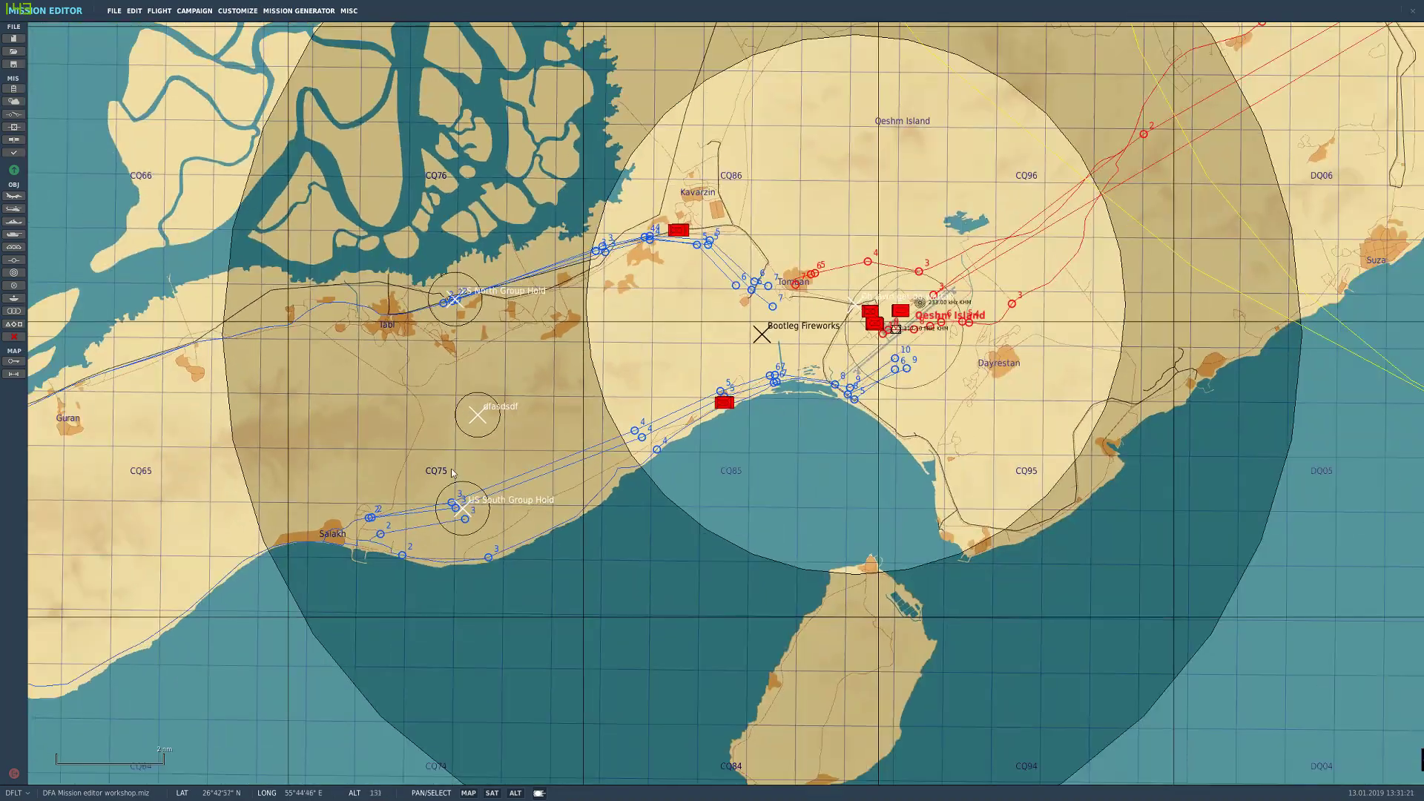
{"action": "scroll", "coordinate": [453, 473], "scroll_direction": "up", "scroll_amount": 3}
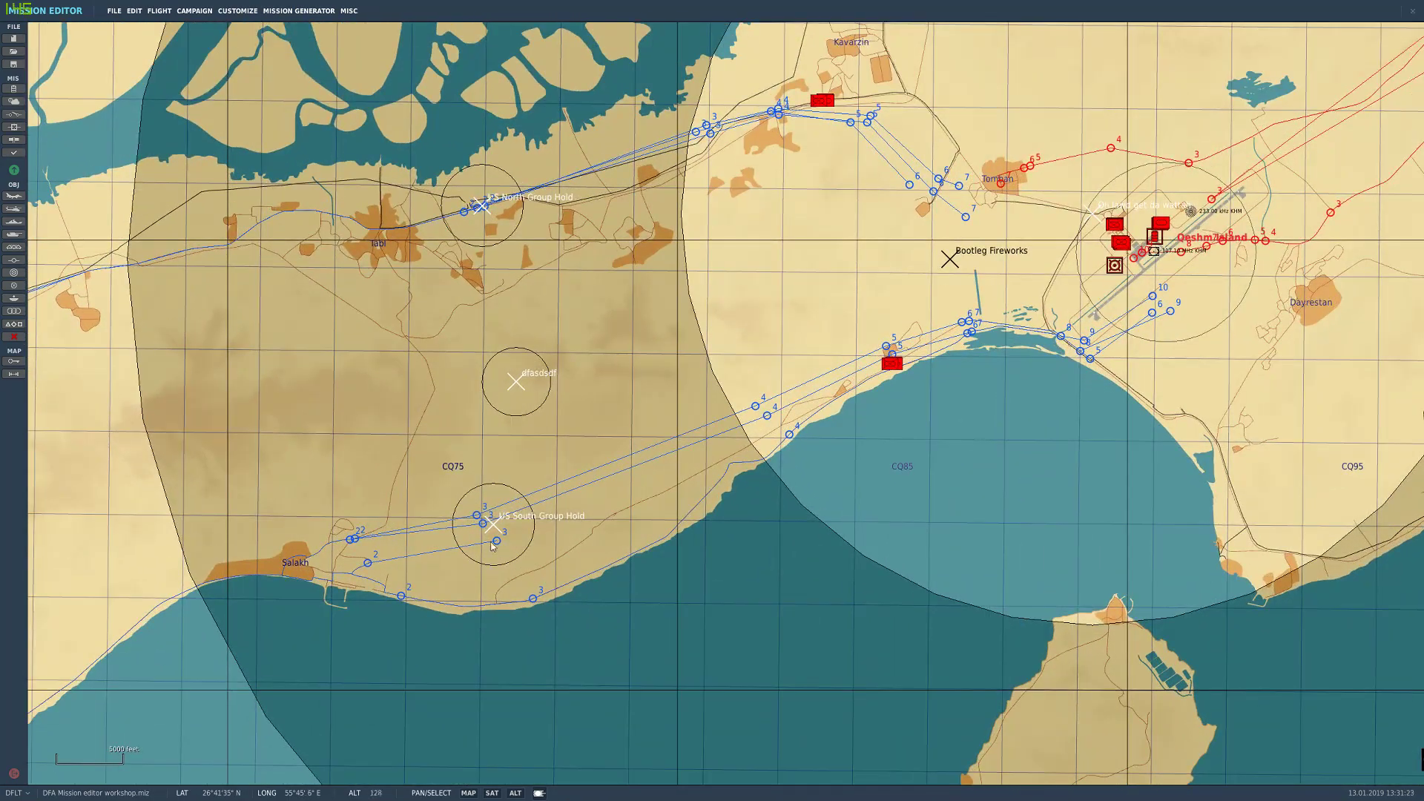
{"action": "scroll", "coordinate": [491, 538], "scroll_direction": "down", "scroll_amount": 3}
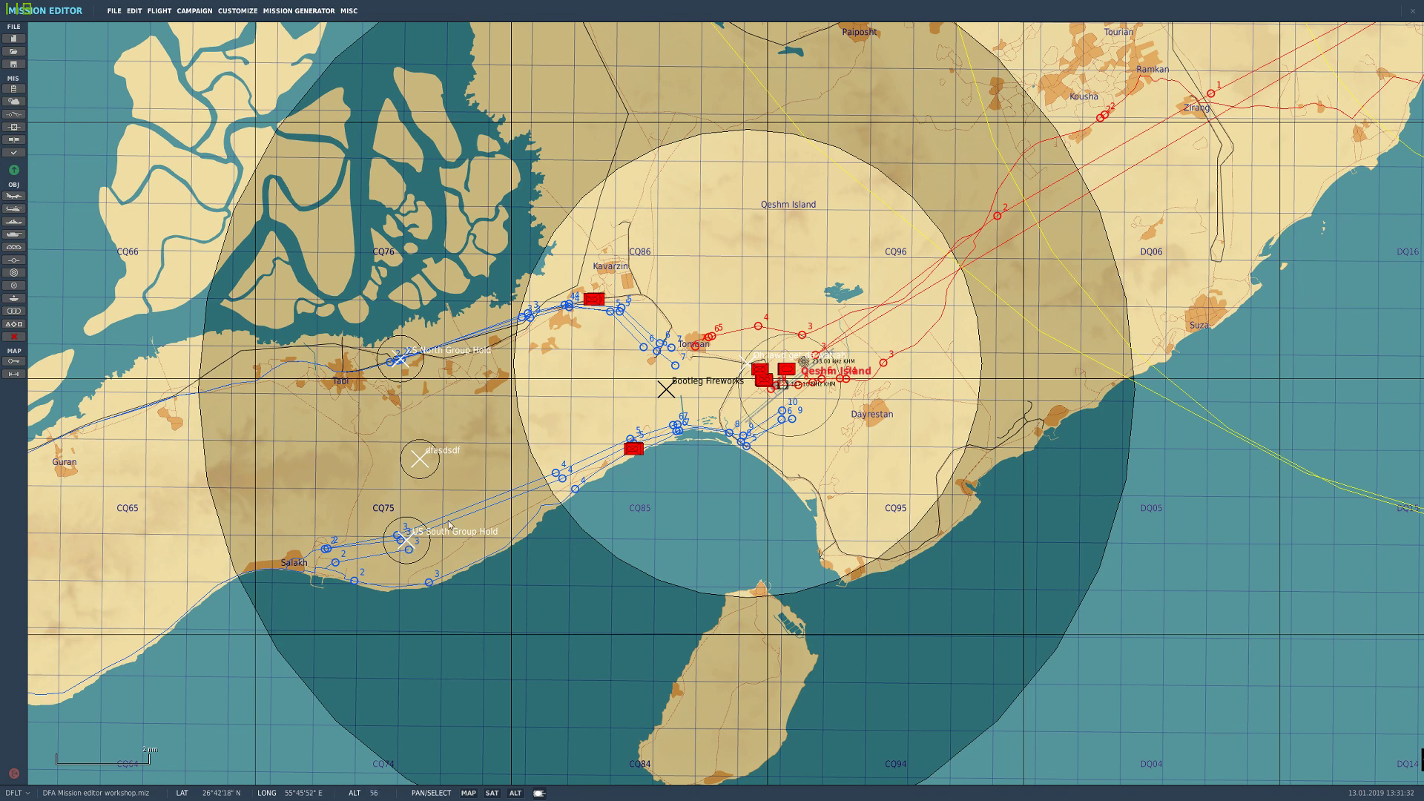
Step: Reopen the mission triggers and create a new 1 ONCE trigger with the comment "Bluefor Resume Attack"
{"action": "left_click", "coordinate": [21, 118]}
{"action": "left_click_drag", "start_coordinate": [622, 270], "coordinate": [462, 296]}
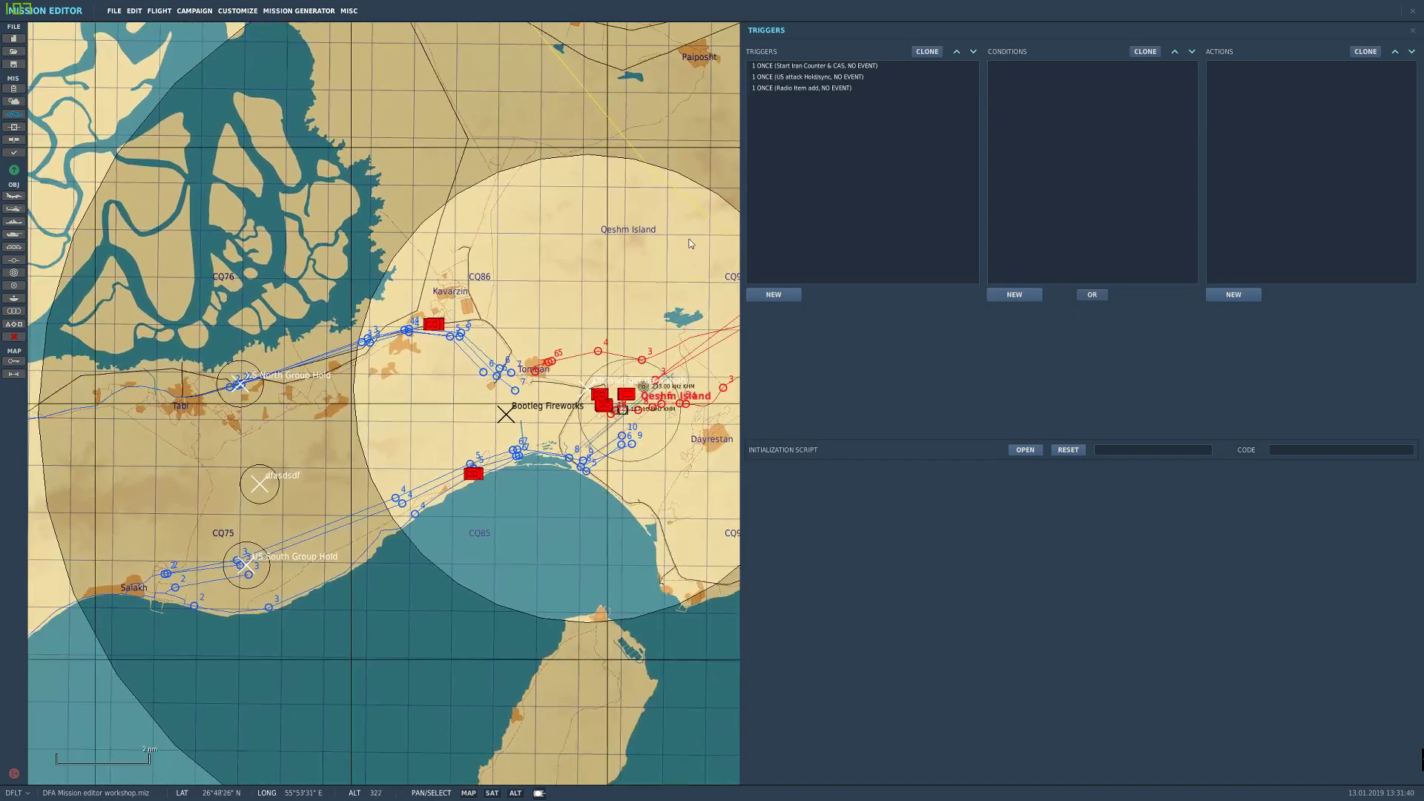
{"action": "left_click", "coordinate": [811, 94]}
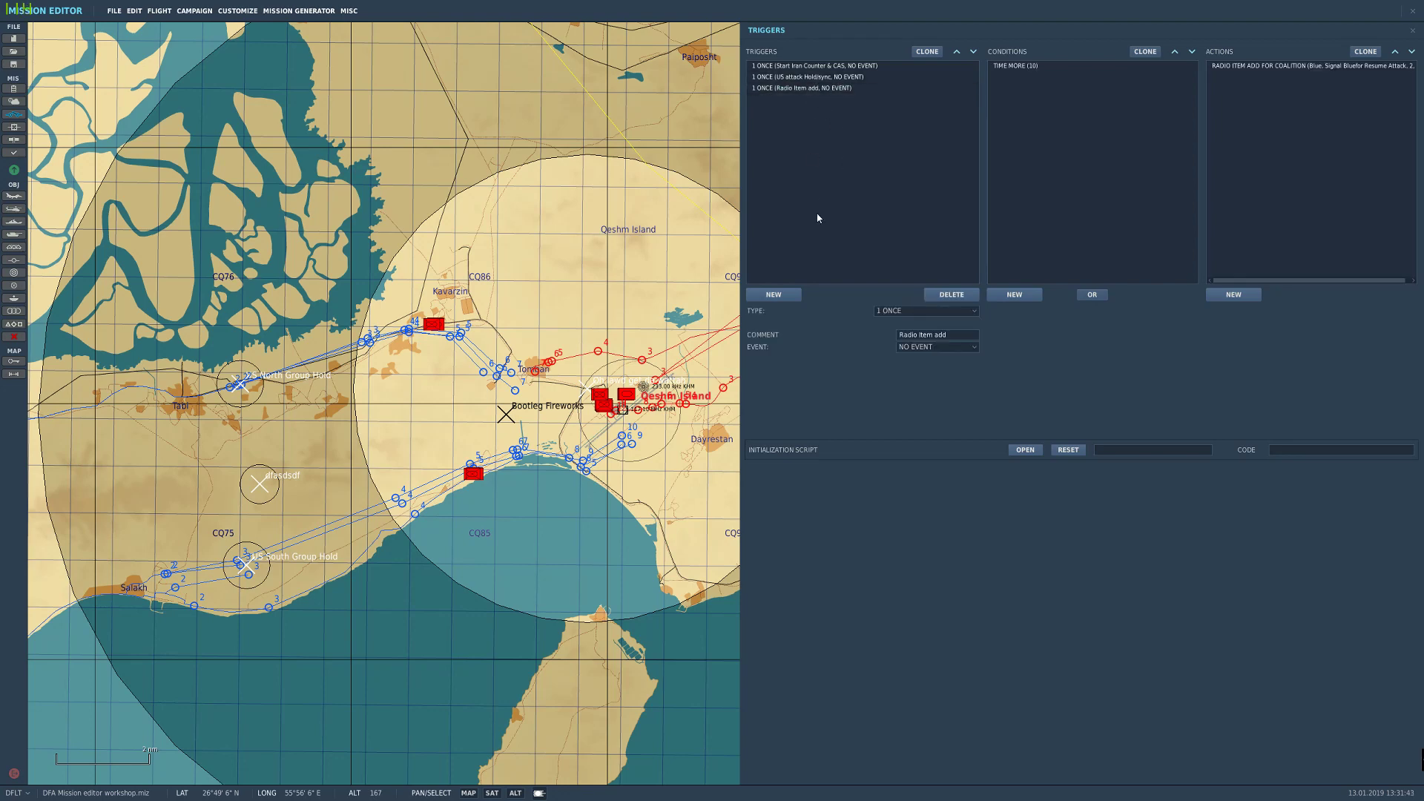
{"action": "left_click", "coordinate": [781, 295]}
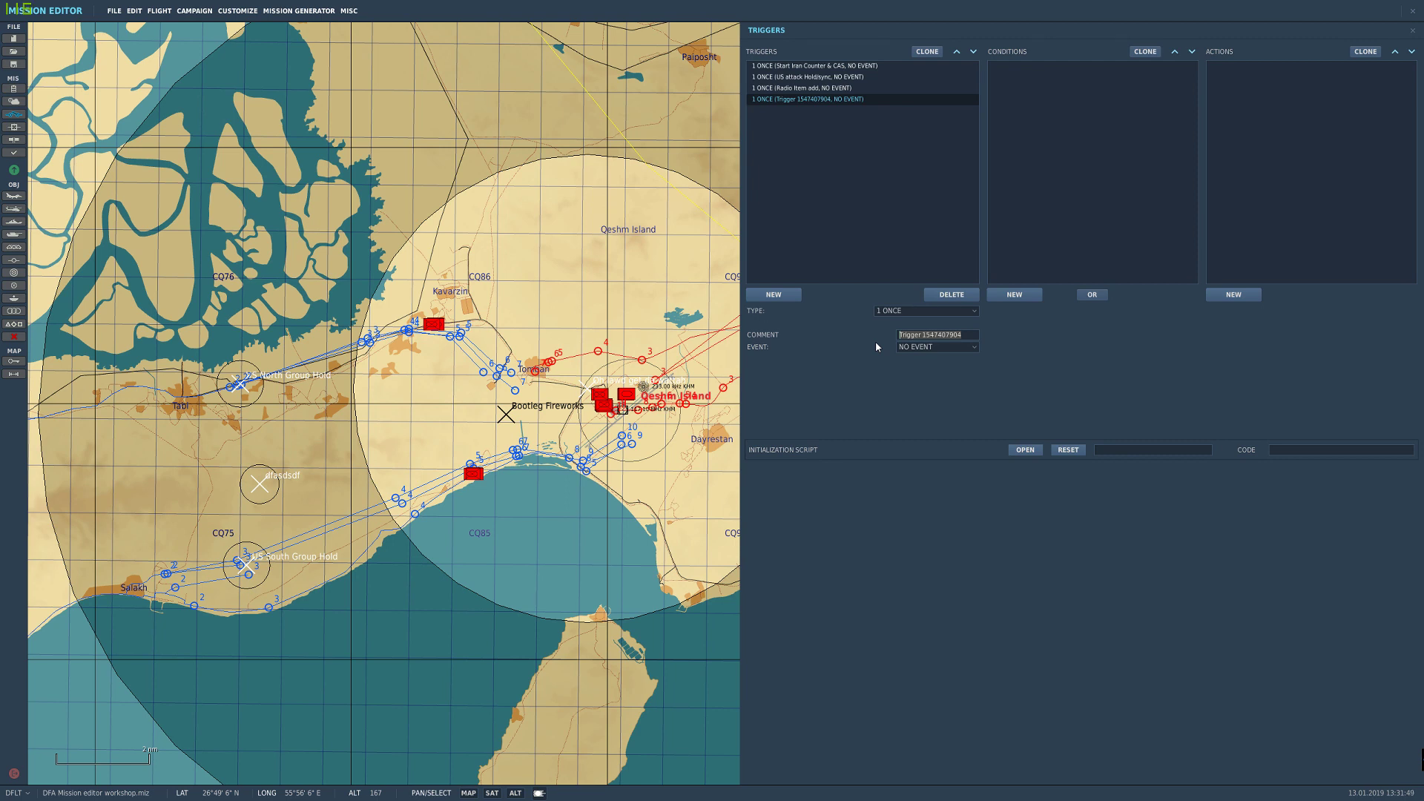
{"action": "type", "text": "Bluefor Resume Attack"}
Step: Add a FLAG IS TRUE condition for flag 2 to the Bluefor Resume Attack trigger
{"action": "left_click", "coordinate": [1014, 295]}
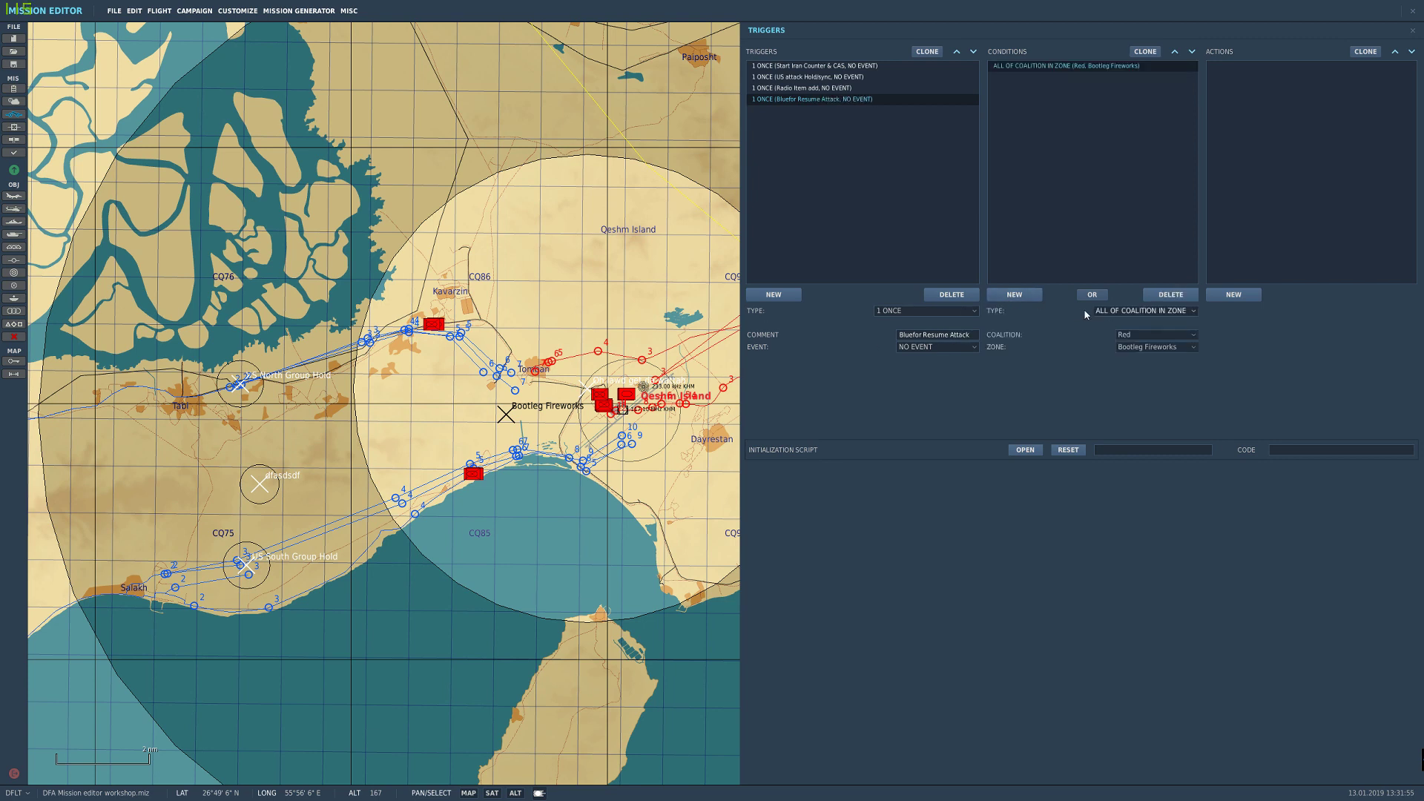
{"action": "left_click", "coordinate": [1142, 310]}
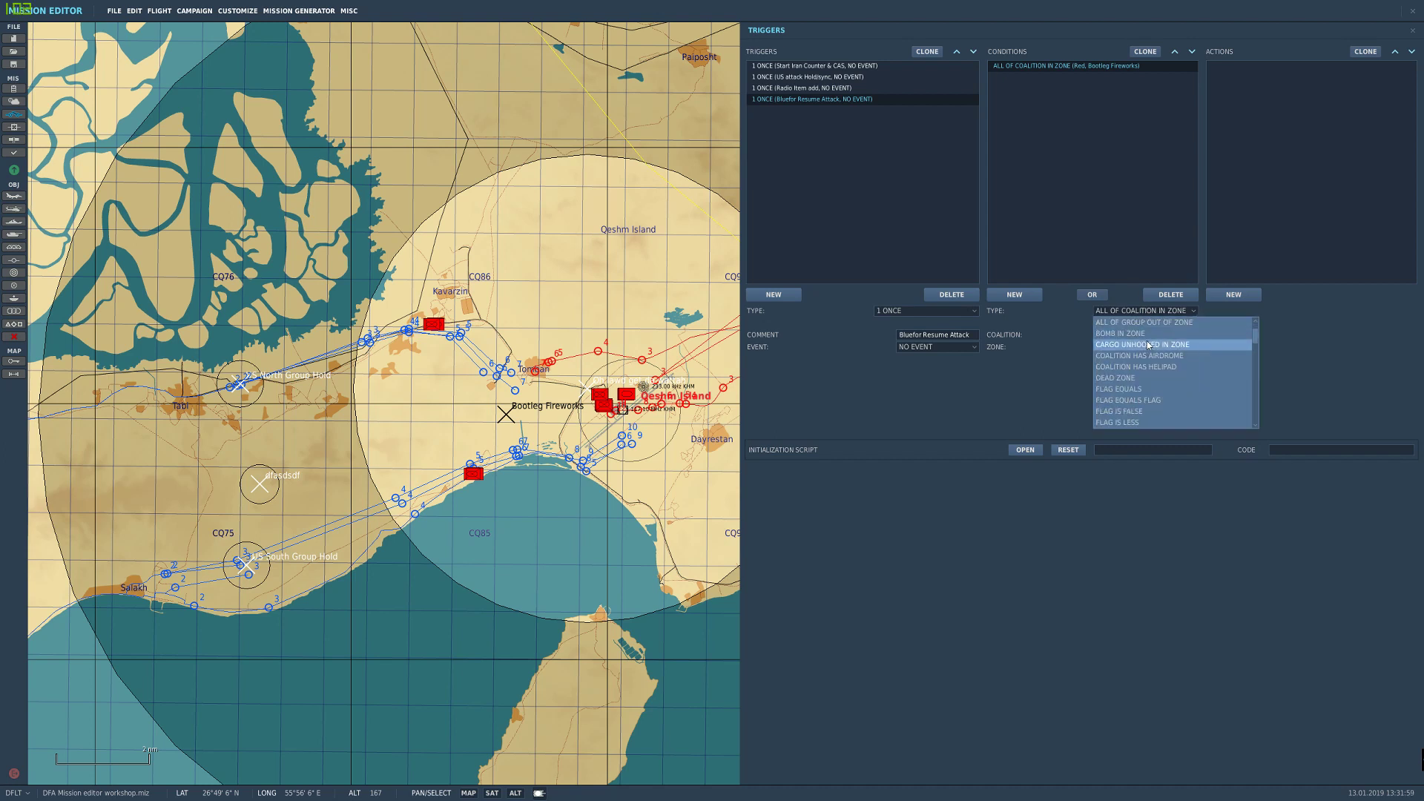
{"action": "scroll", "coordinate": [1145, 404], "scroll_direction": "down", "scroll_amount": 1}
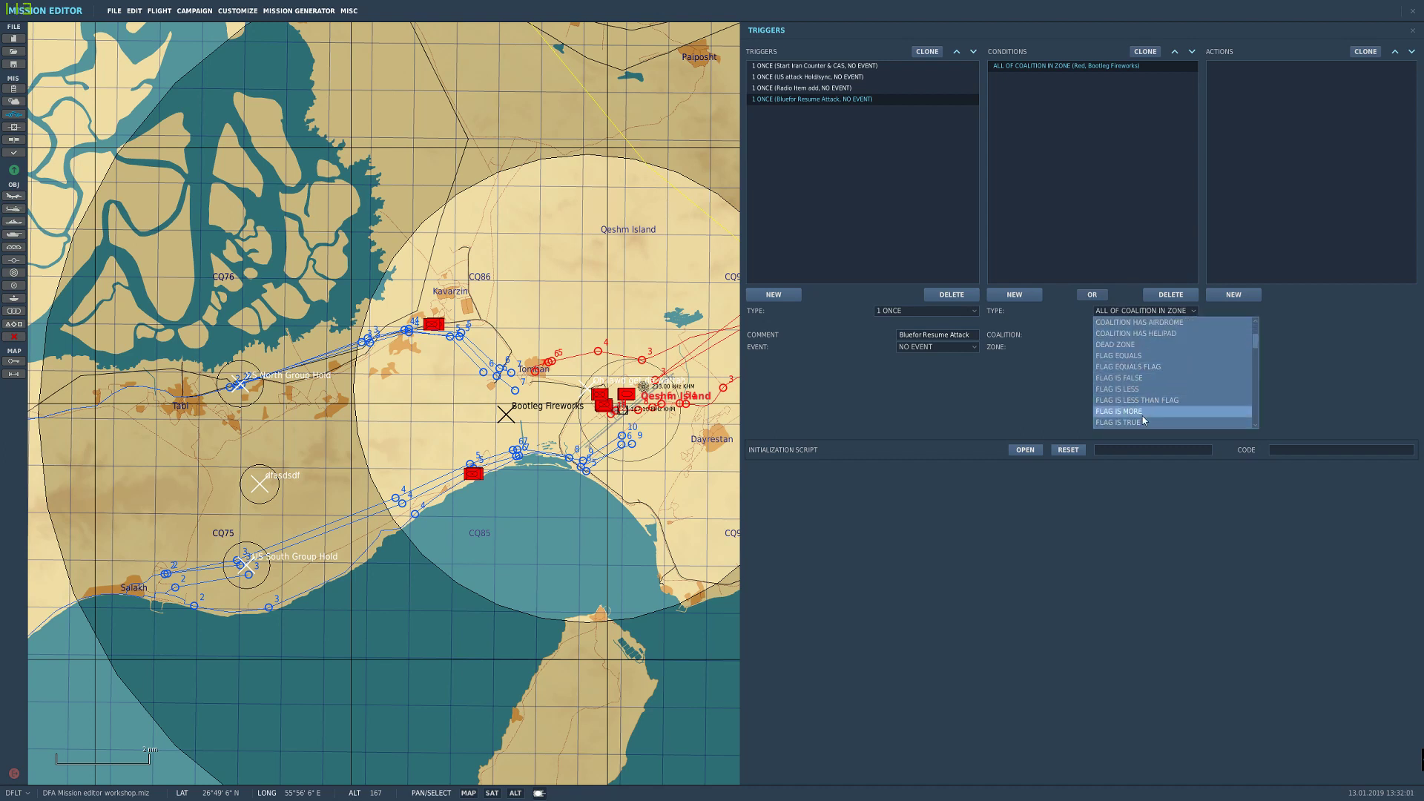
{"action": "left_click", "coordinate": [1135, 423]}
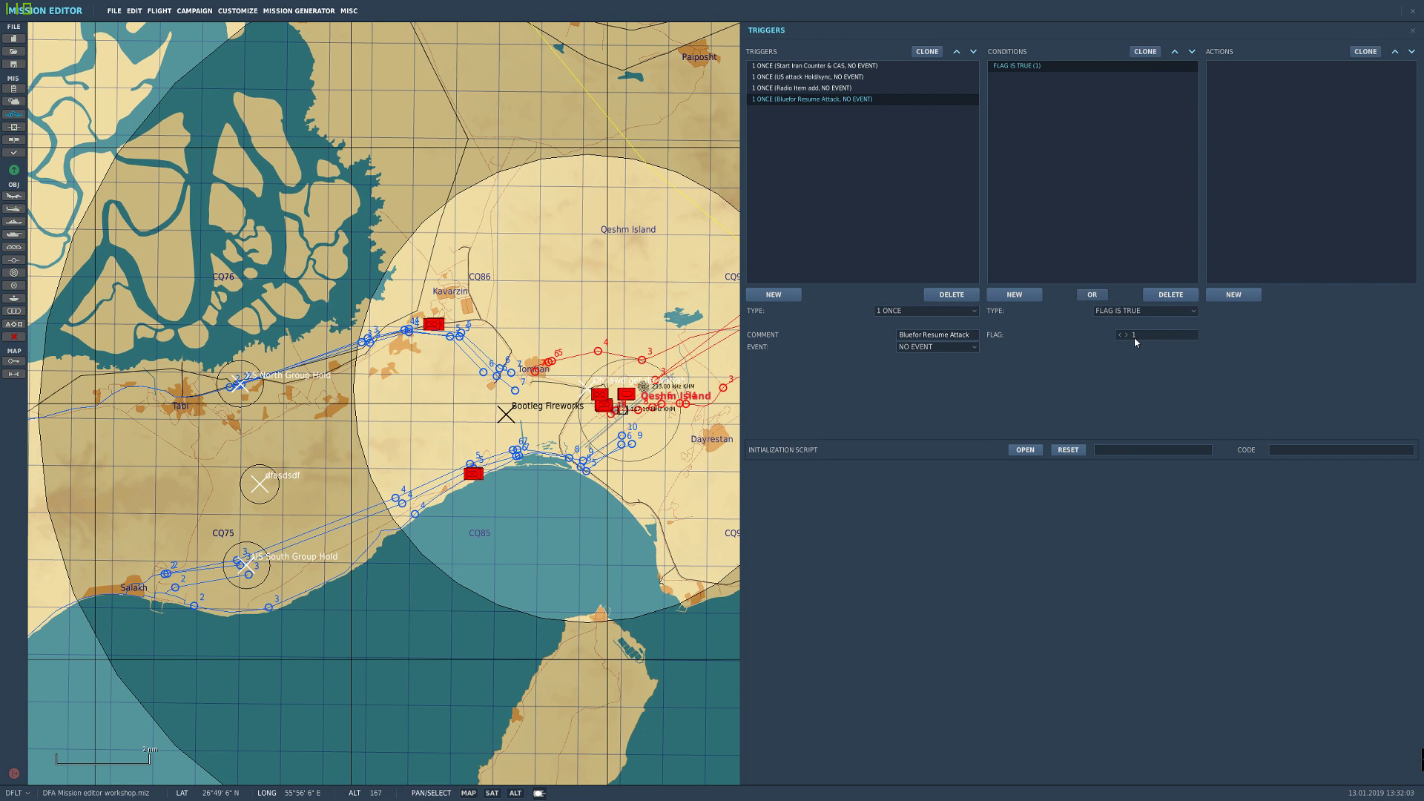
Step: Add a MESSAGE TO COALITION action for the Blue coalition to the Bluefor Resume Attack trigger
{"action": "left_click", "coordinate": [1235, 295]}
{"action": "left_click", "coordinate": [1305, 311]}
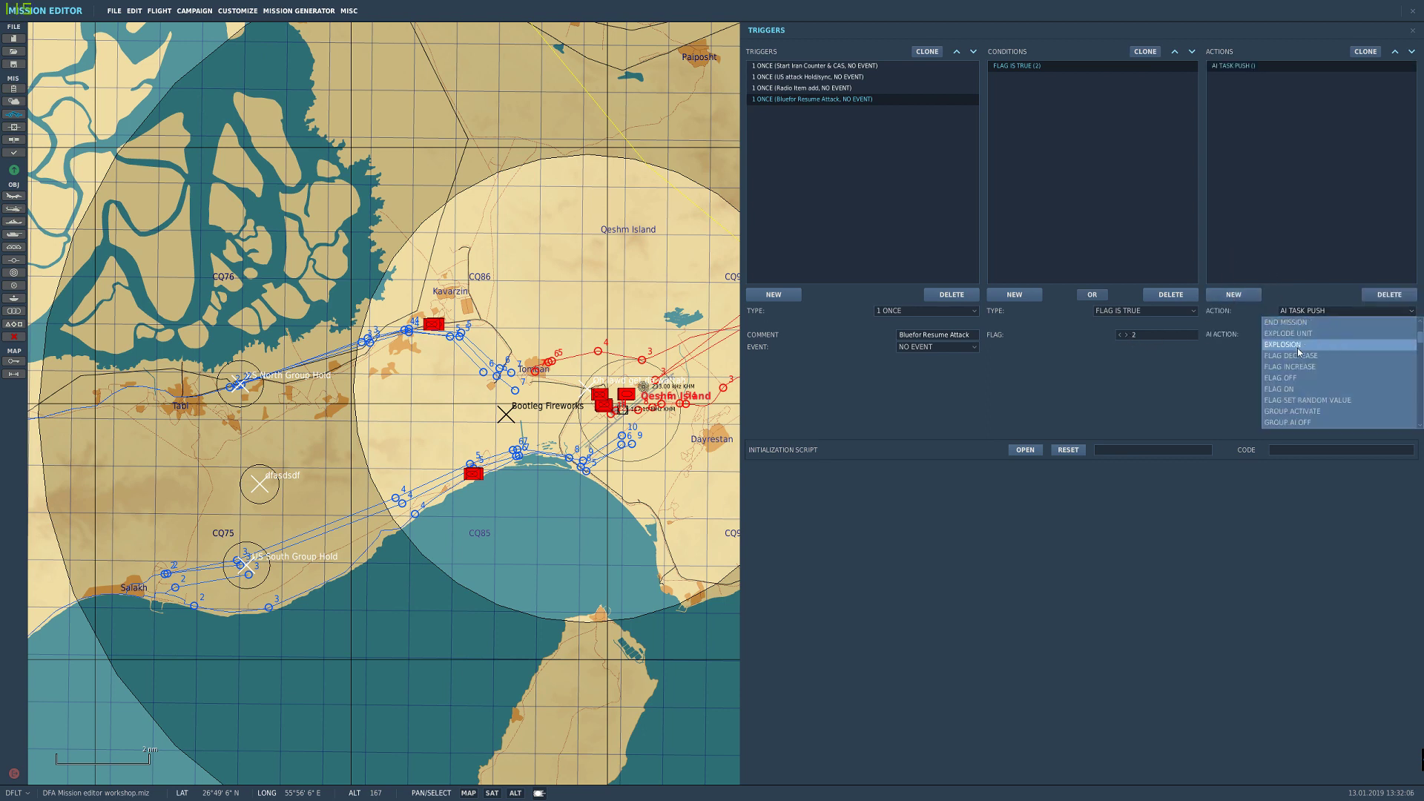
{"action": "scroll", "coordinate": [1305, 371], "scroll_direction": "down", "scroll_amount": 3}
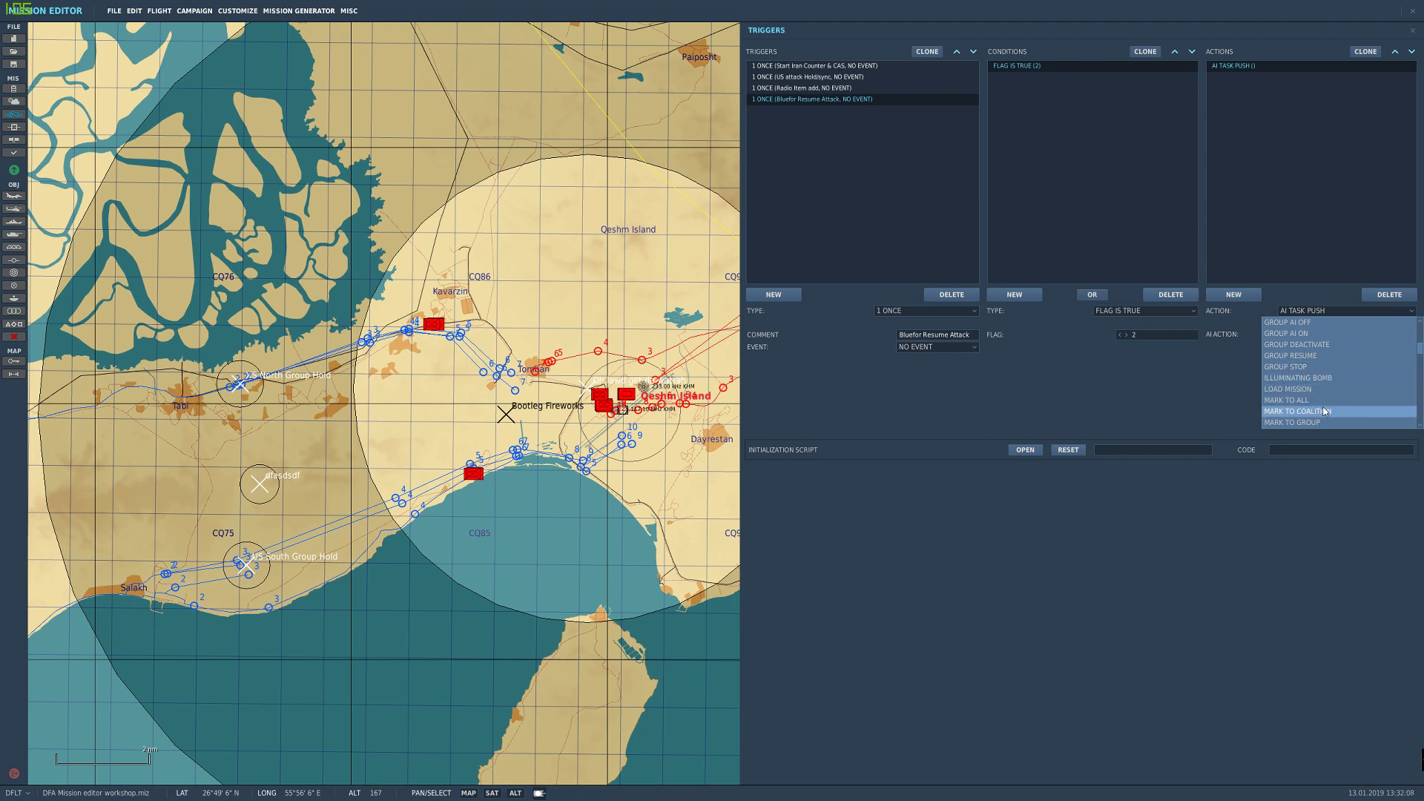
{"action": "scroll", "coordinate": [1328, 411], "scroll_direction": "down", "scroll_amount": 3}
{"action": "left_click", "coordinate": [1341, 411]}
{"action": "left_click", "coordinate": [1332, 334]}
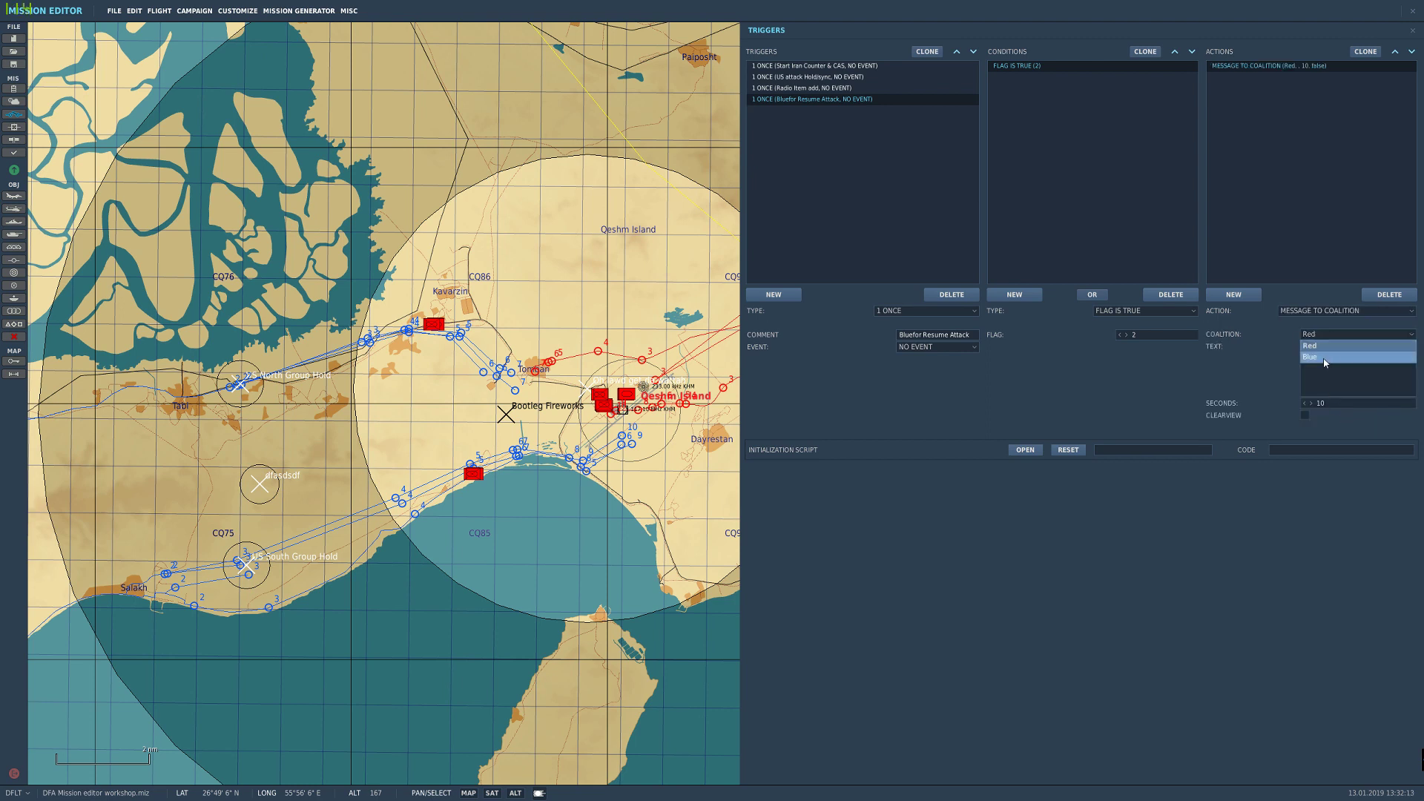
{"action": "left_click", "coordinate": [1325, 359]}
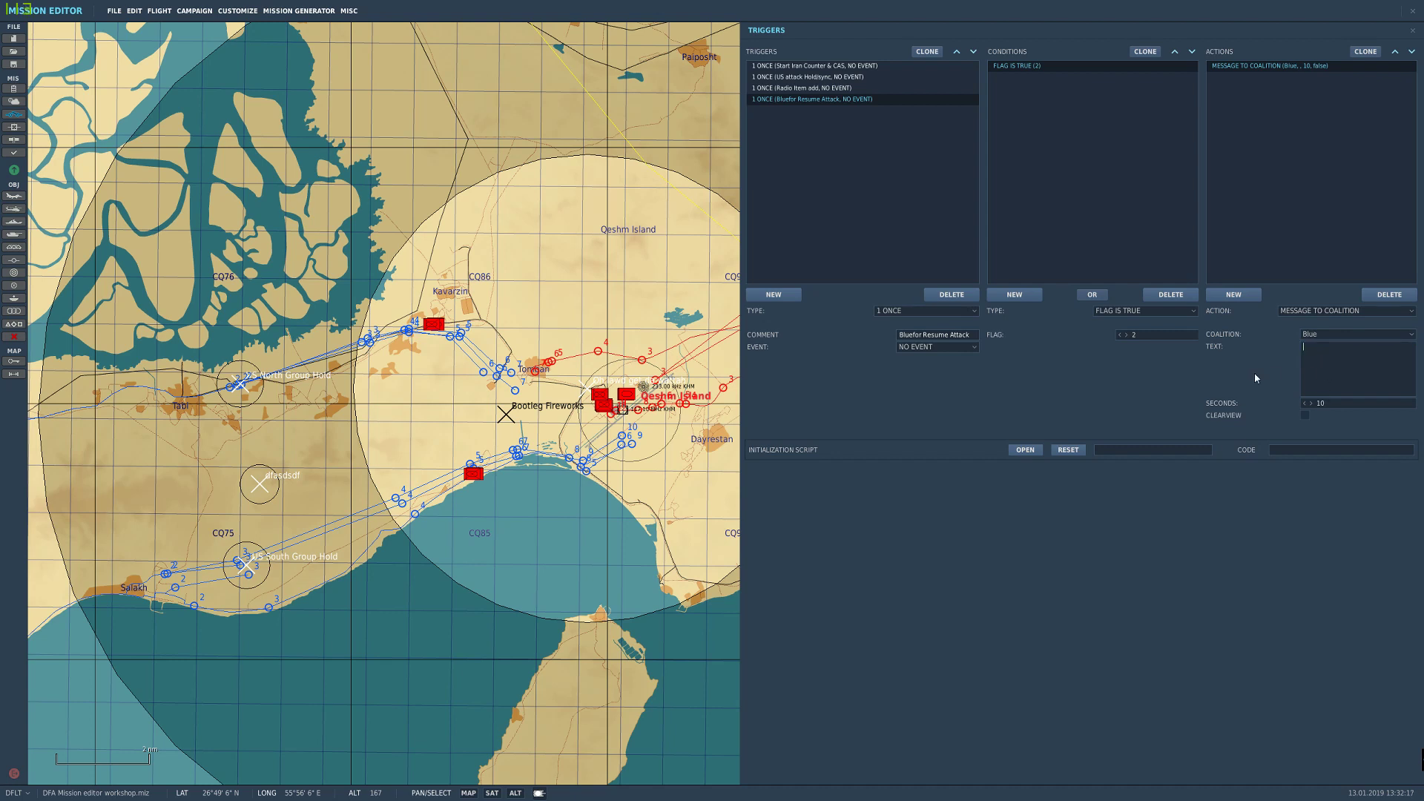
Step: Set the message text to "Bluefor Ground Units are Resuming attack" and its duration to 15 seconds
{"action": "type", "text": "Bluefor Grou"}
{"action": "type", "text": "nd Units are "}
{"action": "type", "text": "Resuming attack "}
{"action": "type", "text": "15"}
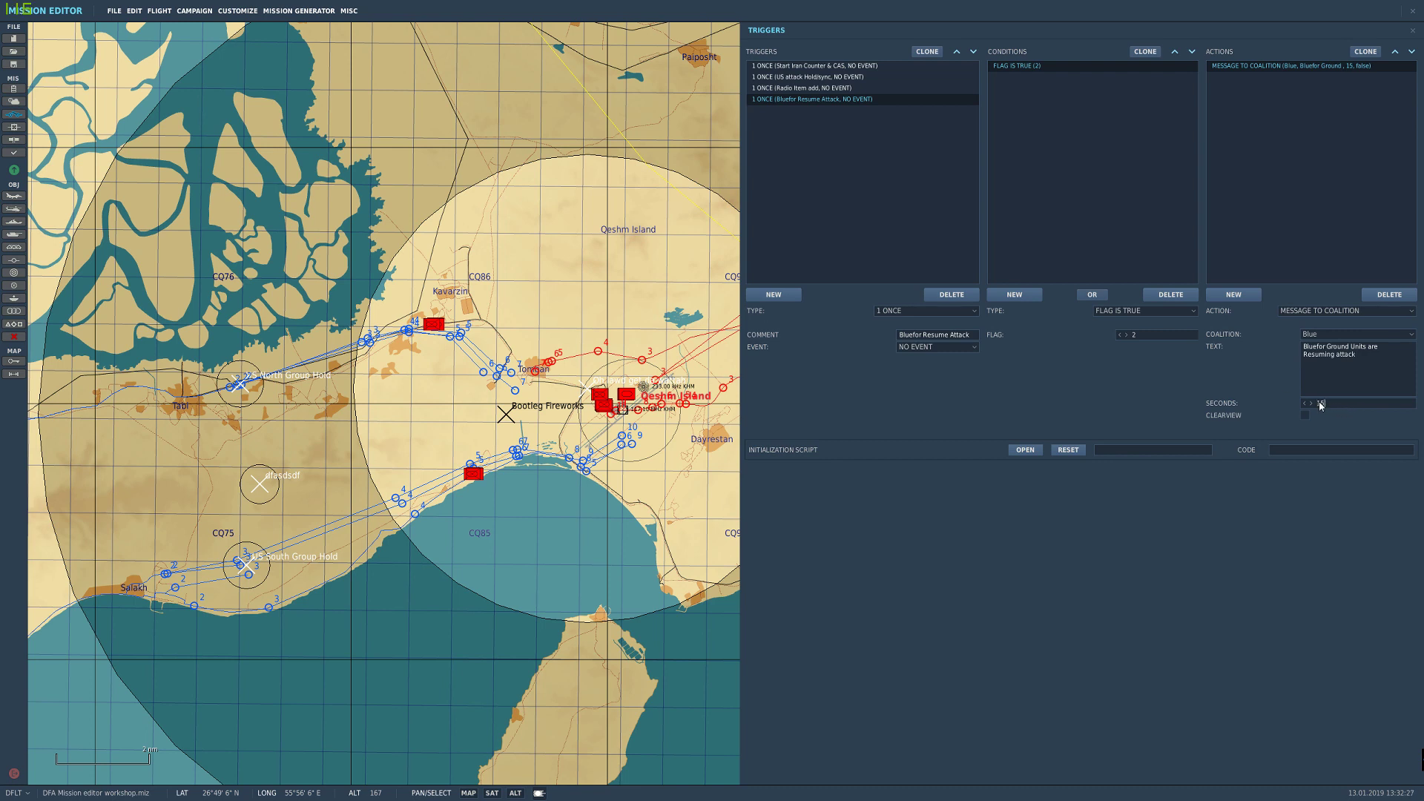
Step: Add a second action, SOUND TO COALITION for Blue, to the Bluefor Resume Attack trigger
{"action": "left_click", "coordinate": [1245, 298]}
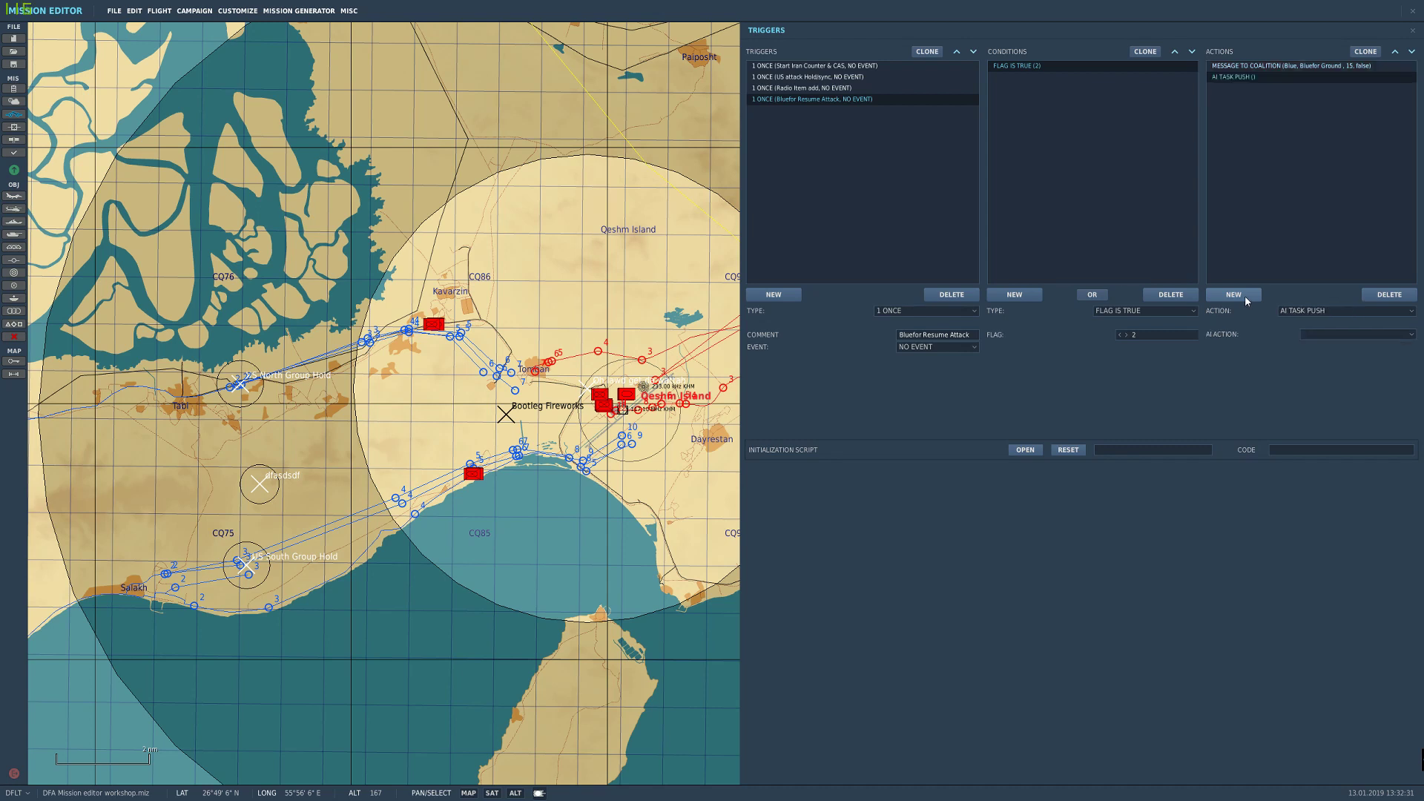
{"action": "left_click", "coordinate": [1320, 312]}
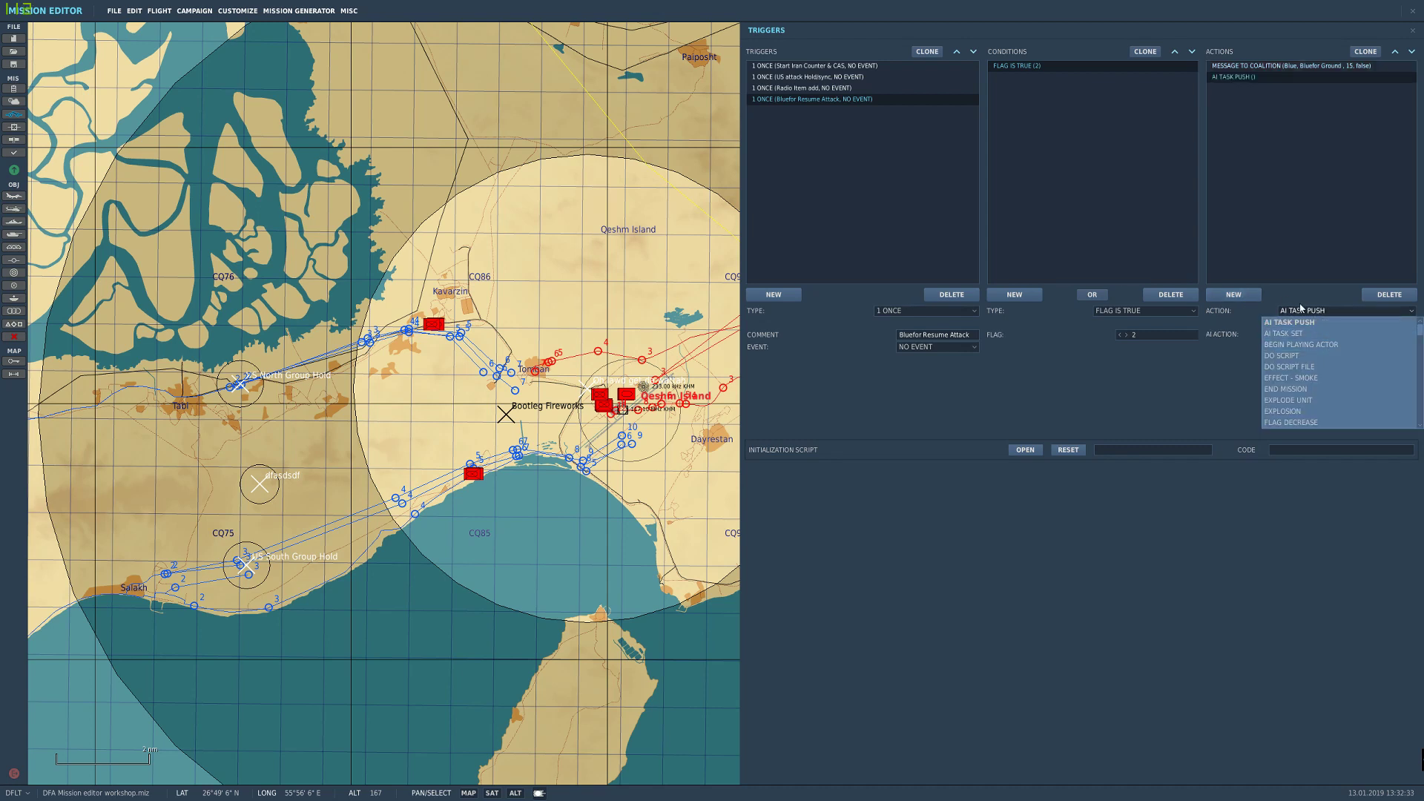
{"action": "left_click", "coordinate": [1308, 314]}
{"action": "left_click", "coordinate": [1309, 312]}
{"action": "scroll", "coordinate": [1310, 341], "scroll_direction": "down", "scroll_amount": 5}
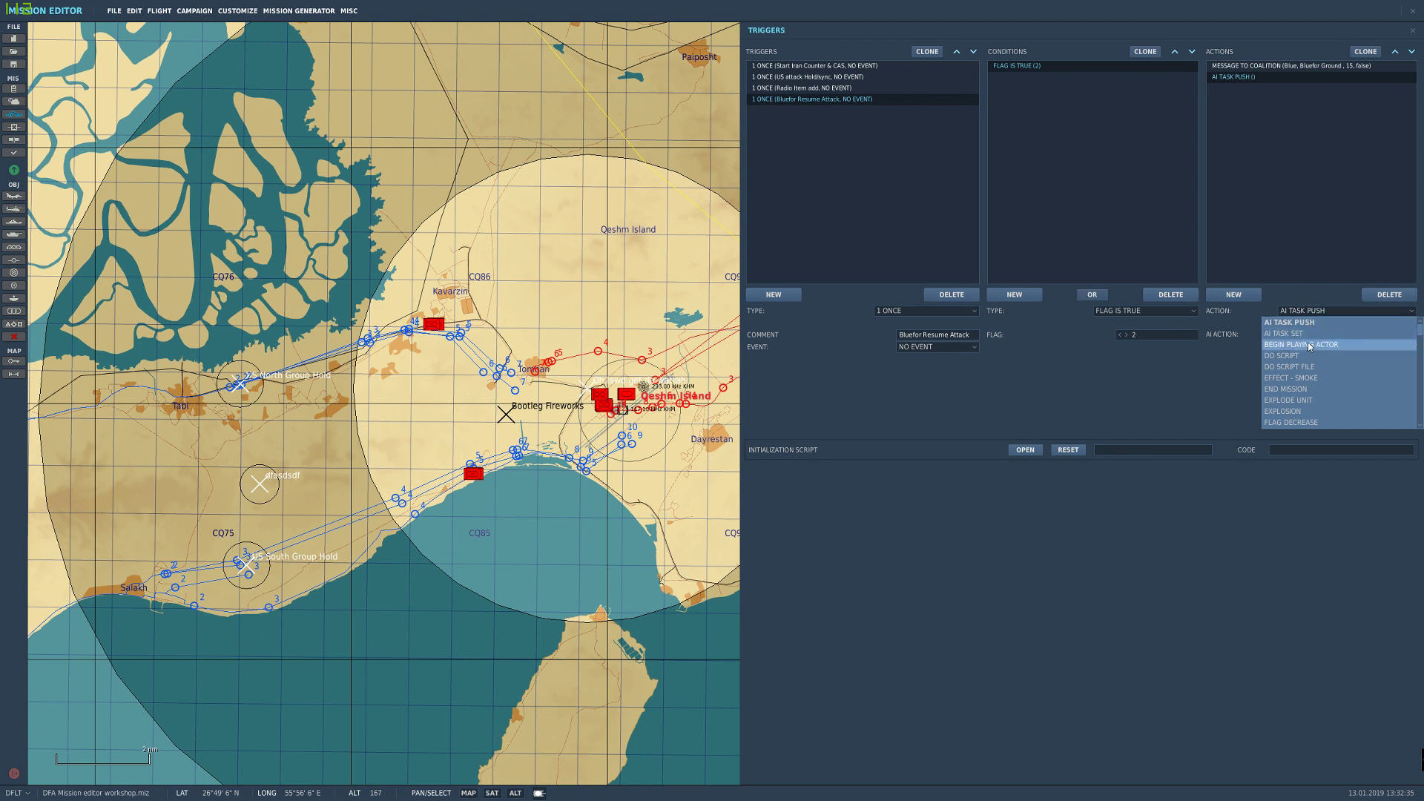
{"action": "scroll", "coordinate": [1310, 346], "scroll_direction": "down", "scroll_amount": 9}
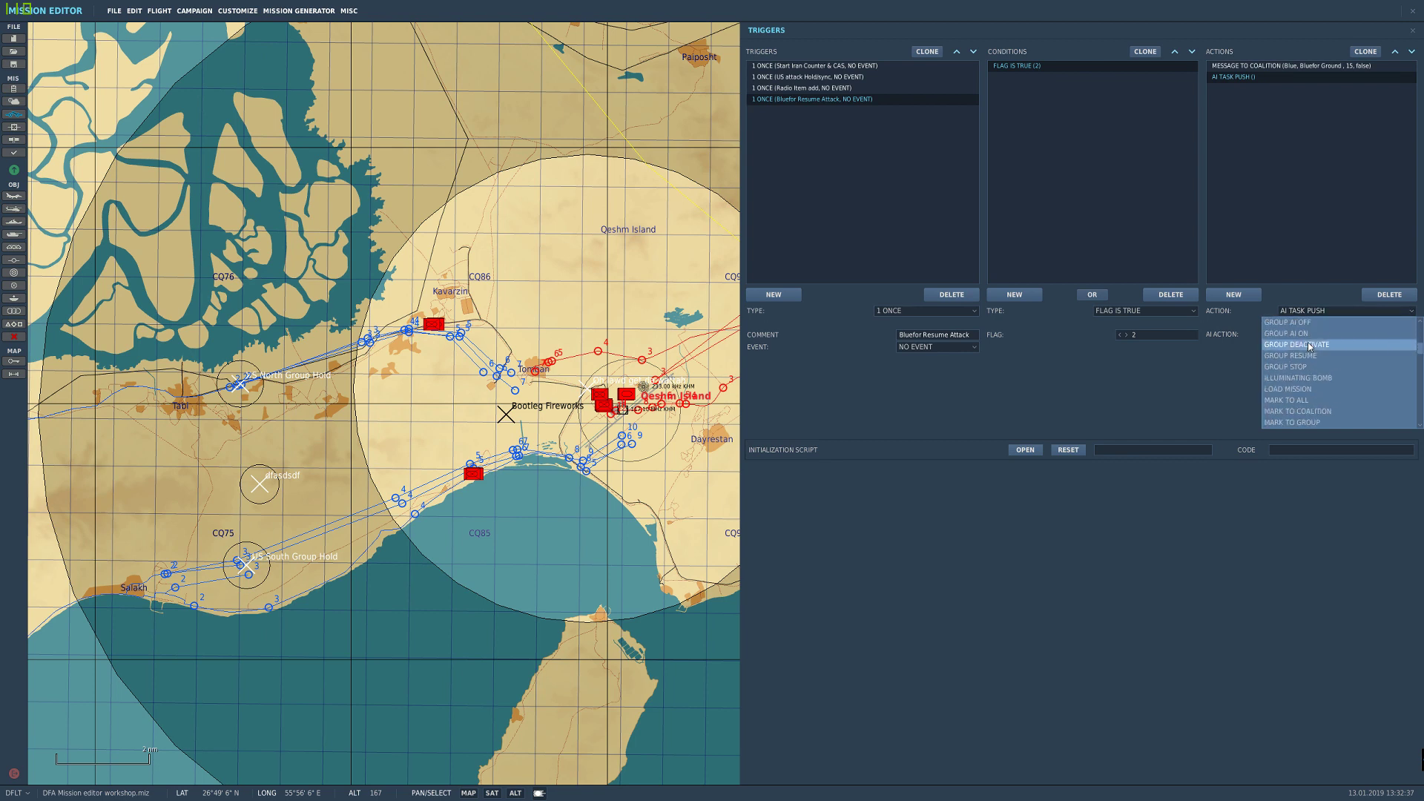
{"action": "scroll", "coordinate": [1311, 363], "scroll_direction": "down", "scroll_amount": 16}
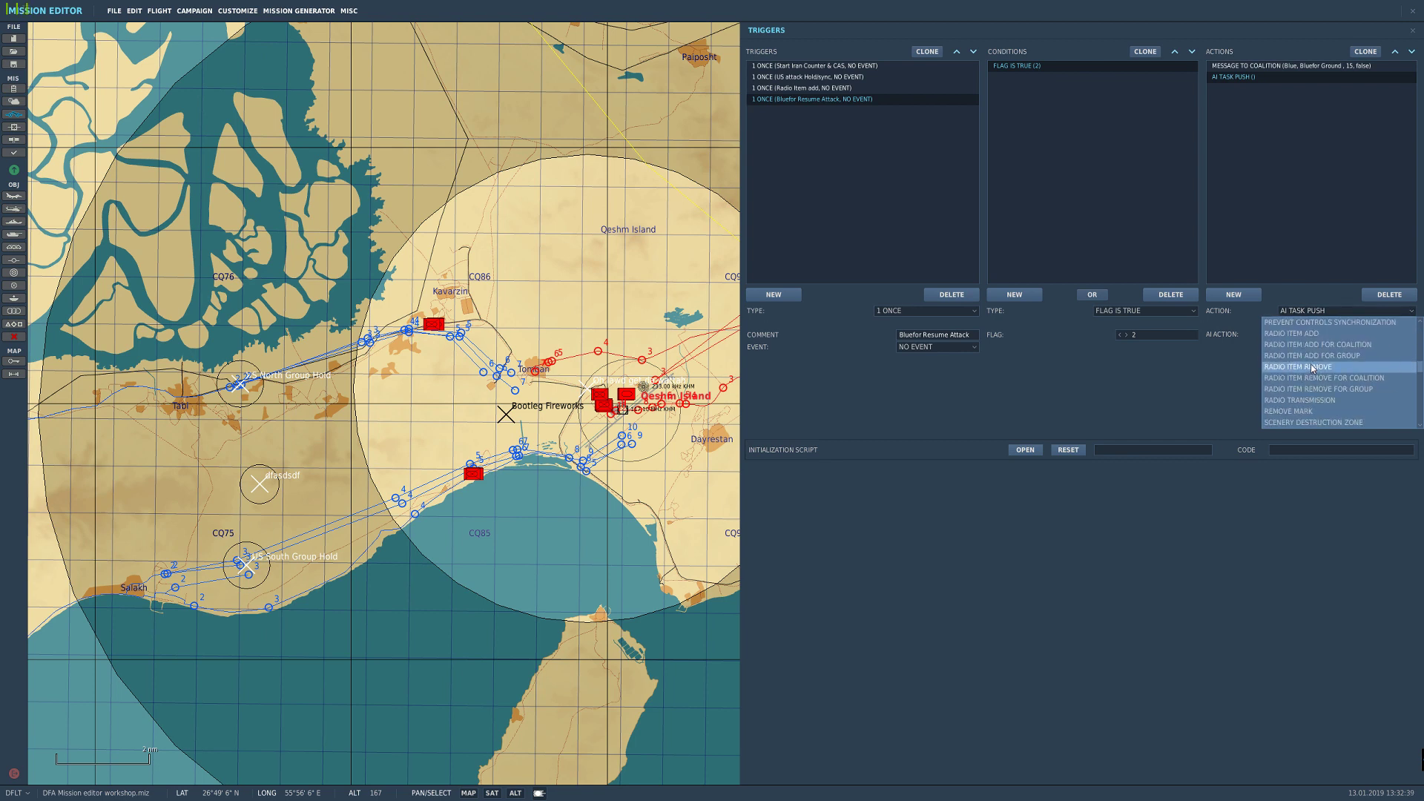
{"action": "scroll", "coordinate": [1314, 396], "scroll_direction": "down", "scroll_amount": 18}
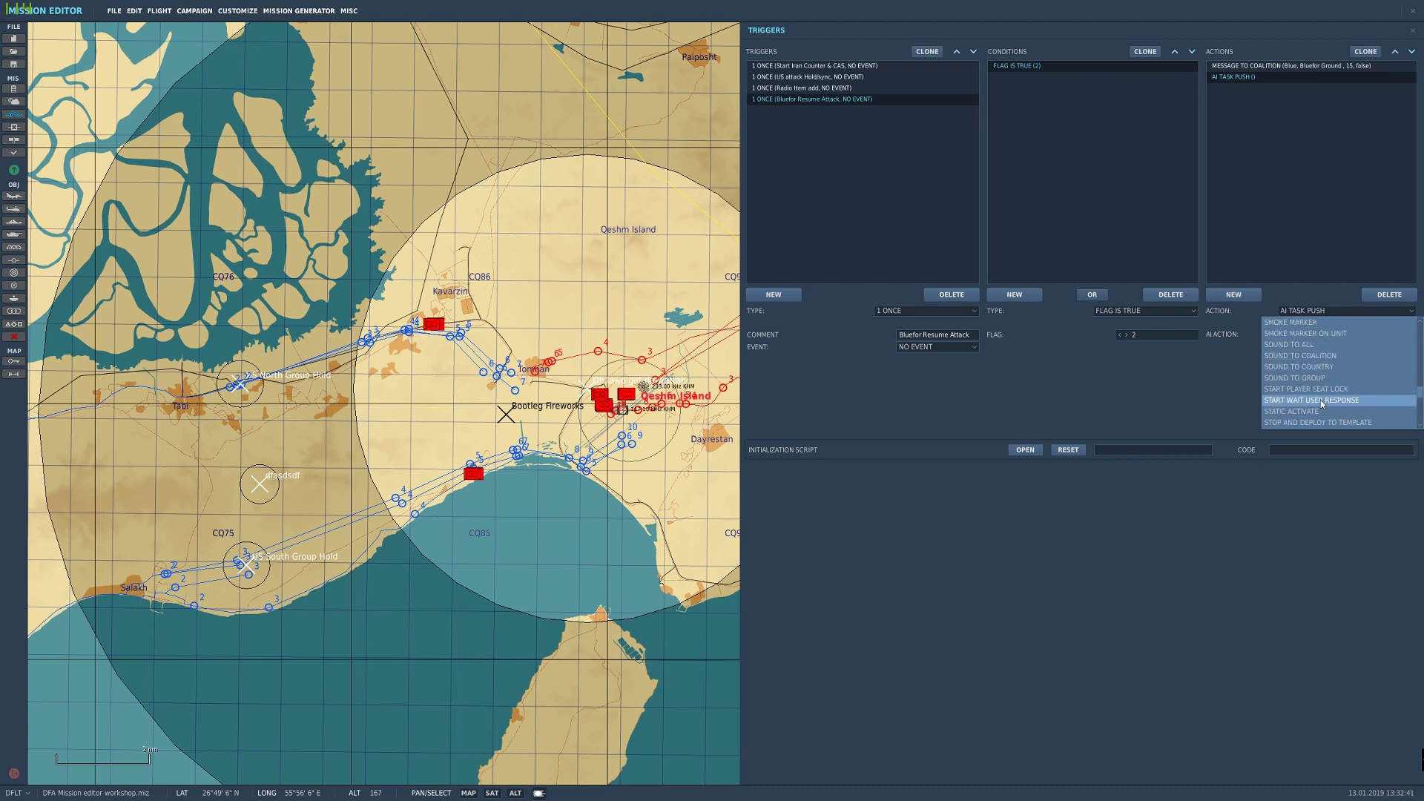
{"action": "left_click", "coordinate": [1337, 357]}
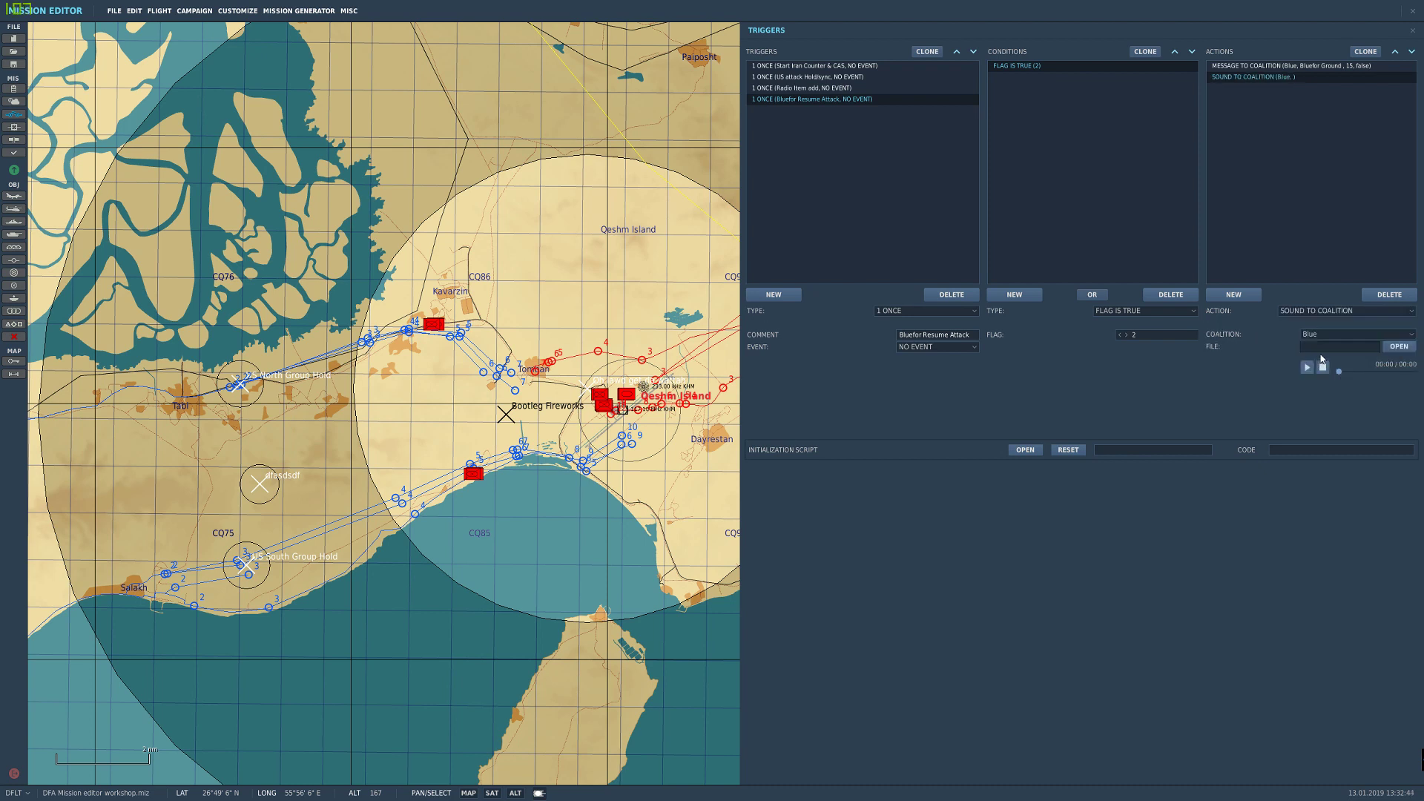
Step: Assign HighPRF.wav as the sound file of the Blue SOUND TO COALITION action and preview it
{"action": "left_click", "coordinate": [1399, 346]}
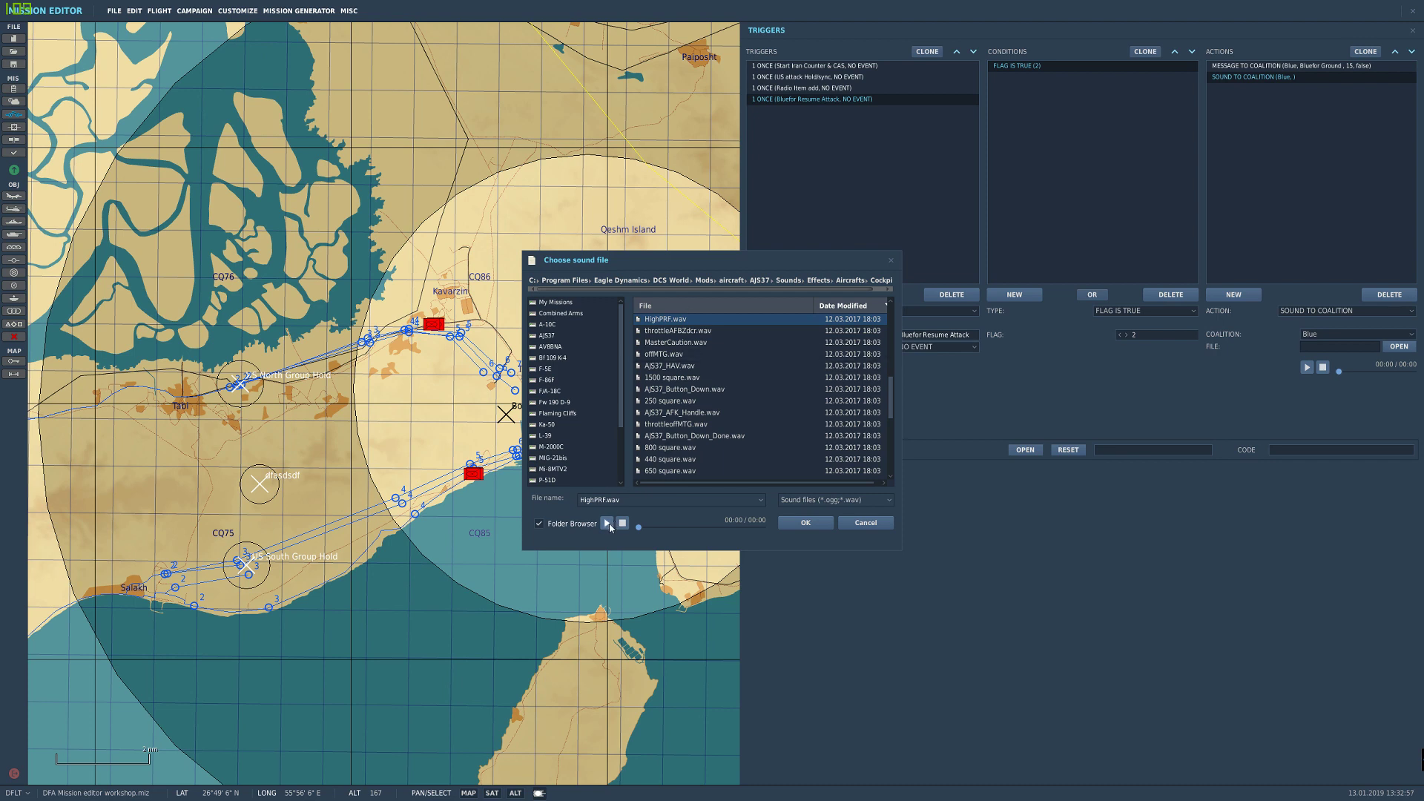
{"action": "left_click", "coordinate": [795, 523]}
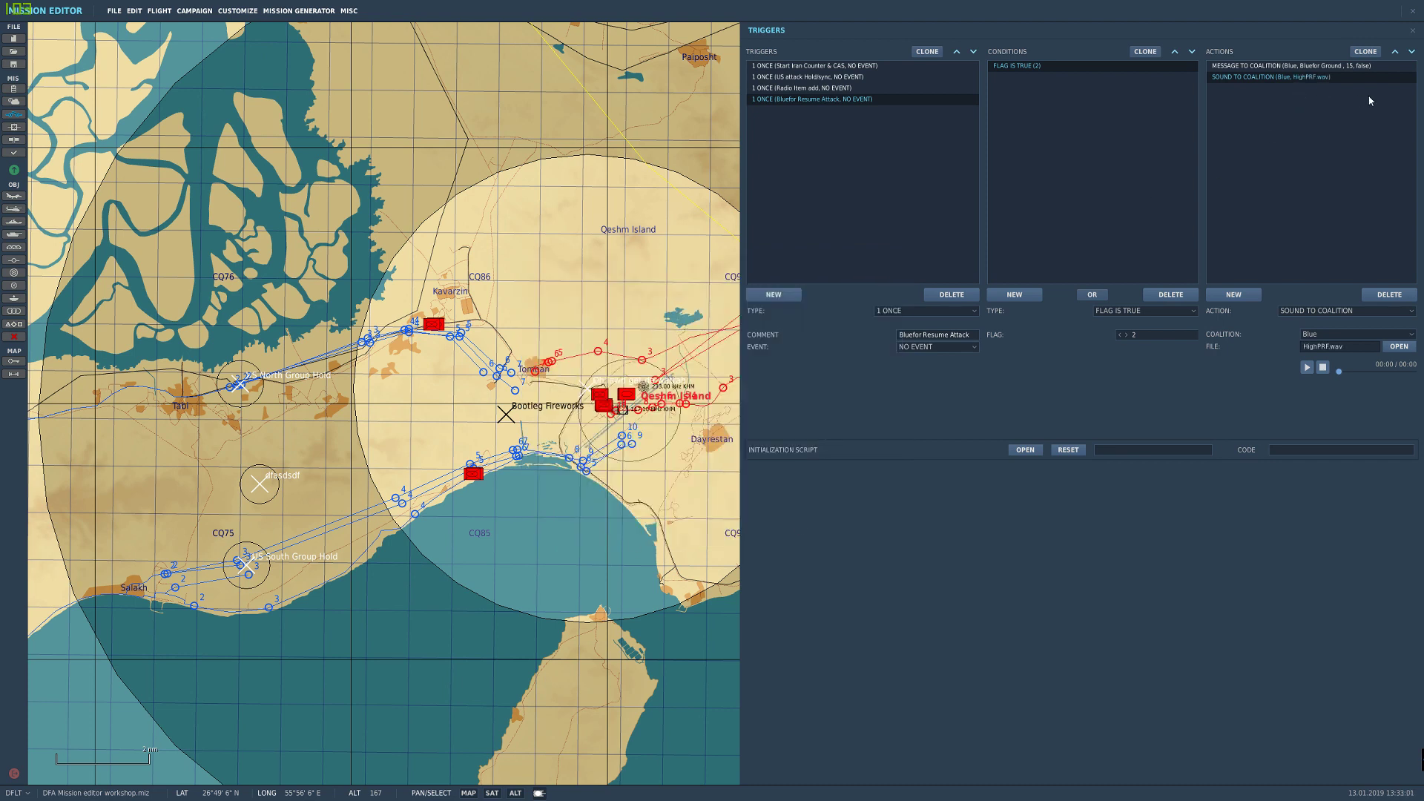
{"action": "left_click", "coordinate": [1307, 369]}
{"action": "left_click", "coordinate": [1348, 350]}
{"action": "left_click", "coordinate": [1357, 344]}
Step: Review the Radio item add and Bluefor Resume Attack triggers, including the condition types available for the flag 2 condition
{"action": "left_click_drag", "start_coordinate": [333, 572], "coordinate": [421, 517]}
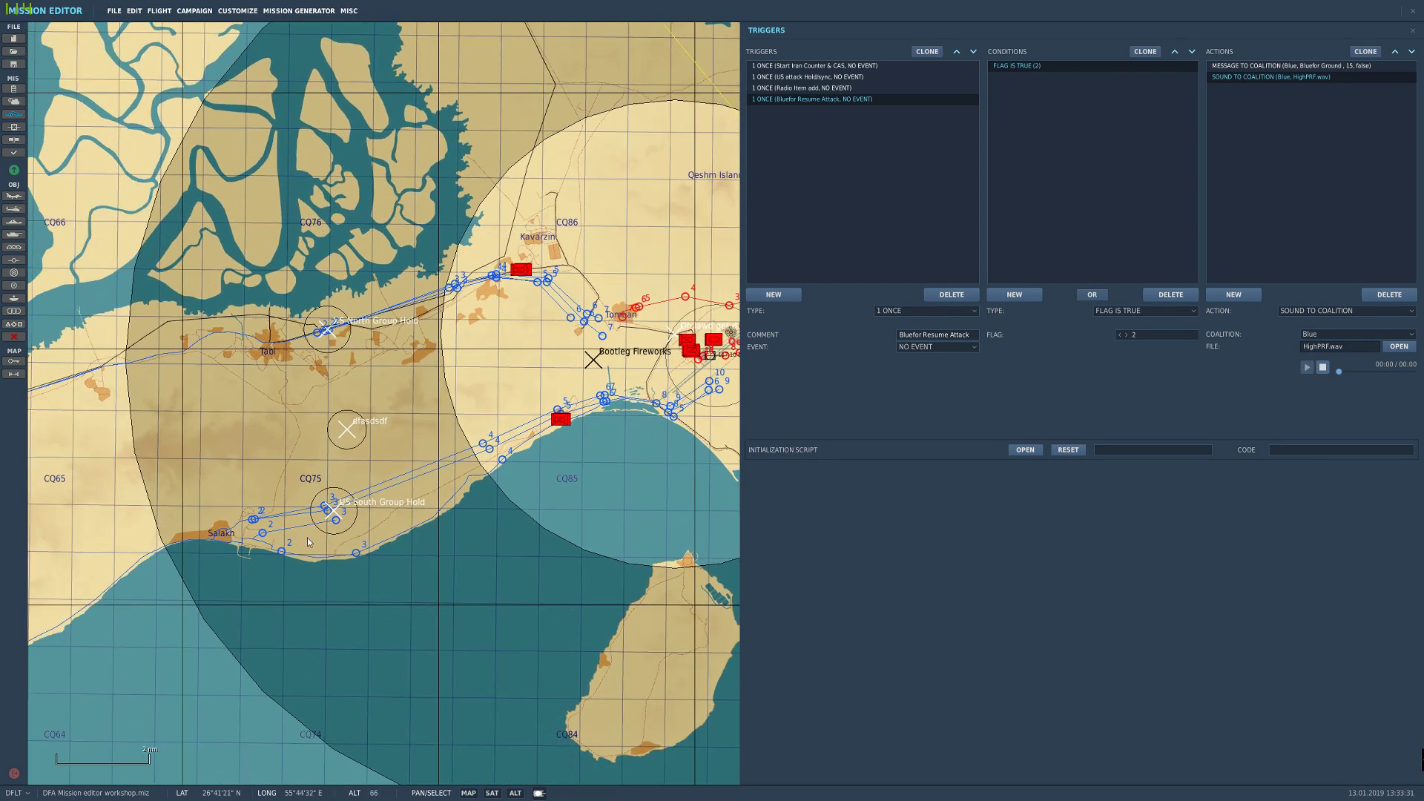
{"action": "left_click_drag", "start_coordinate": [565, 470], "coordinate": [536, 505]}
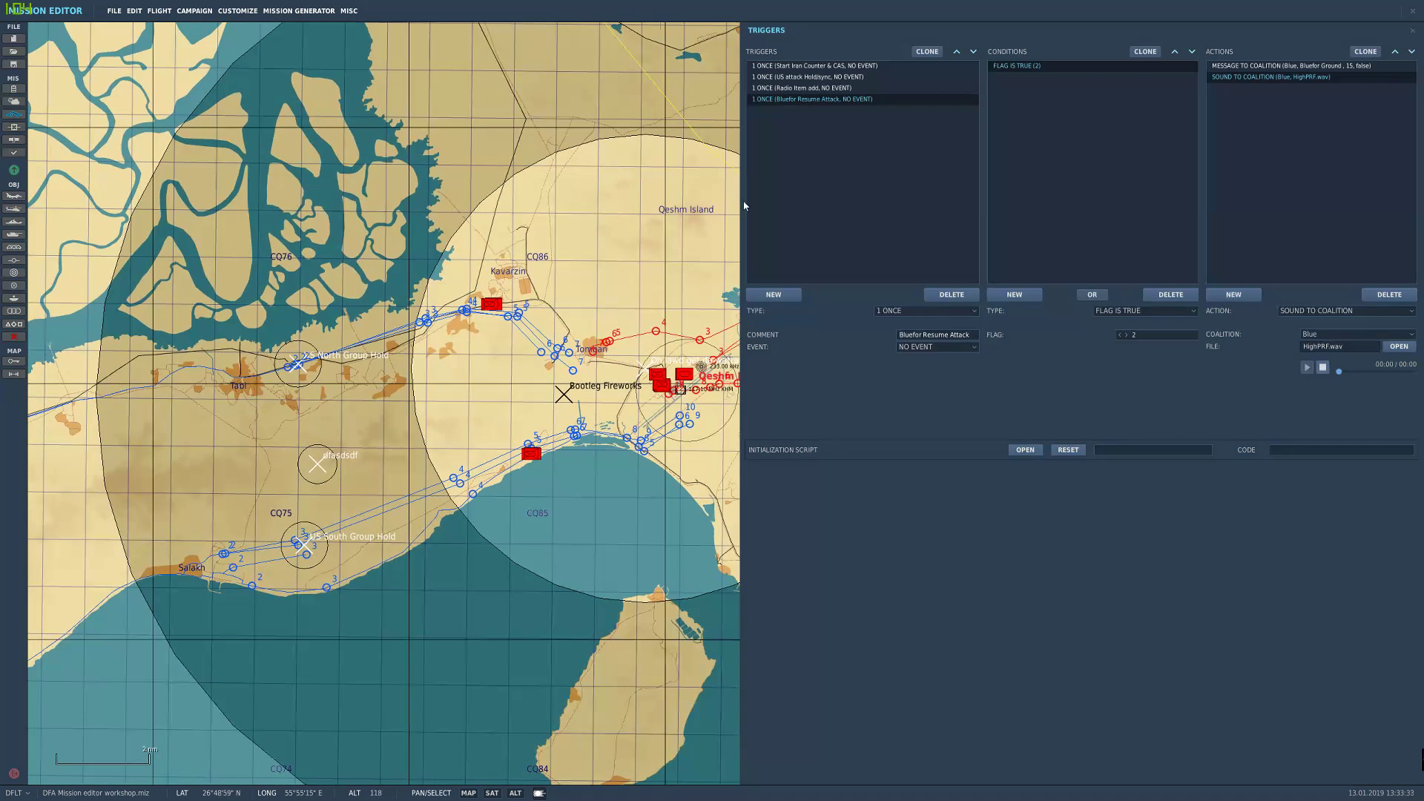
{"action": "left_click", "coordinate": [824, 89]}
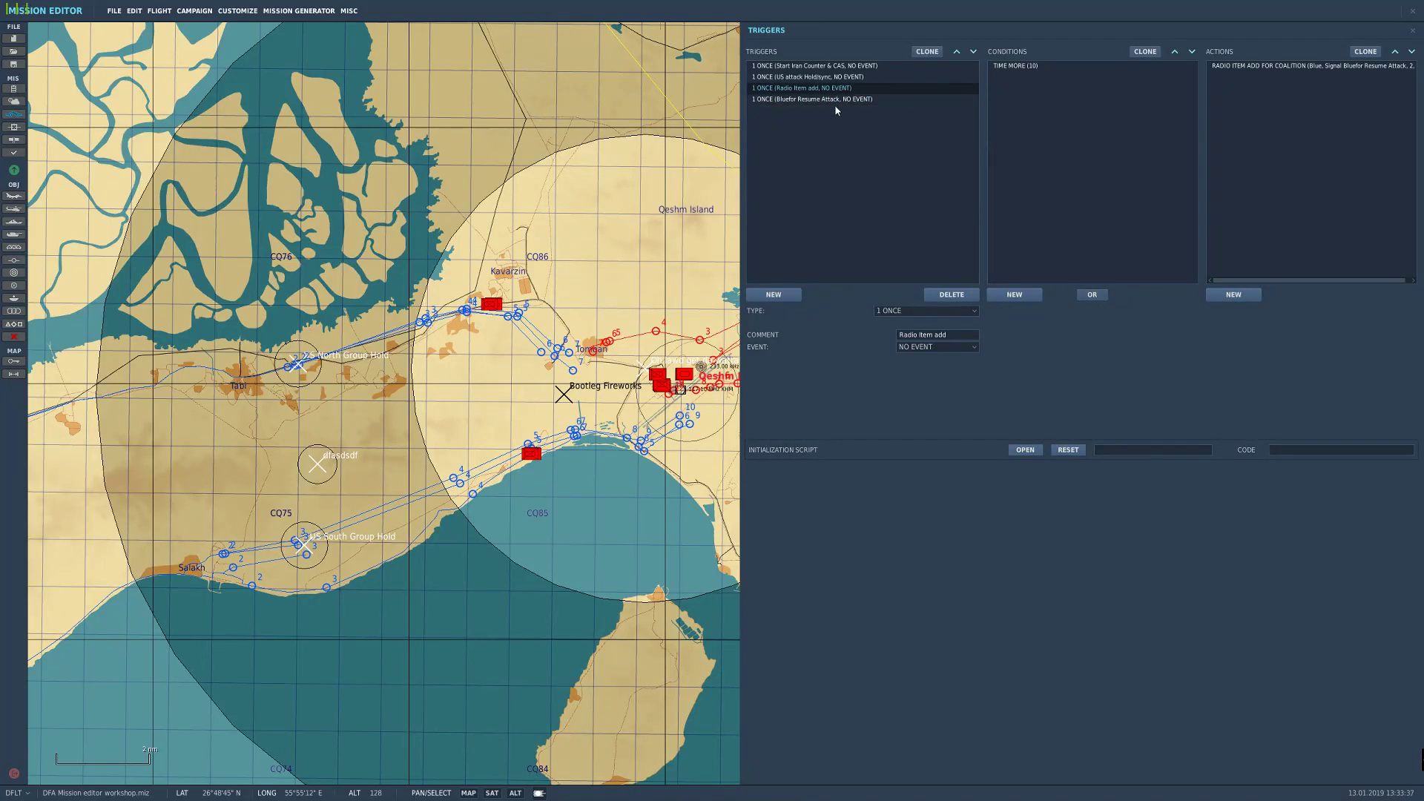
{"action": "left_click", "coordinate": [829, 99]}
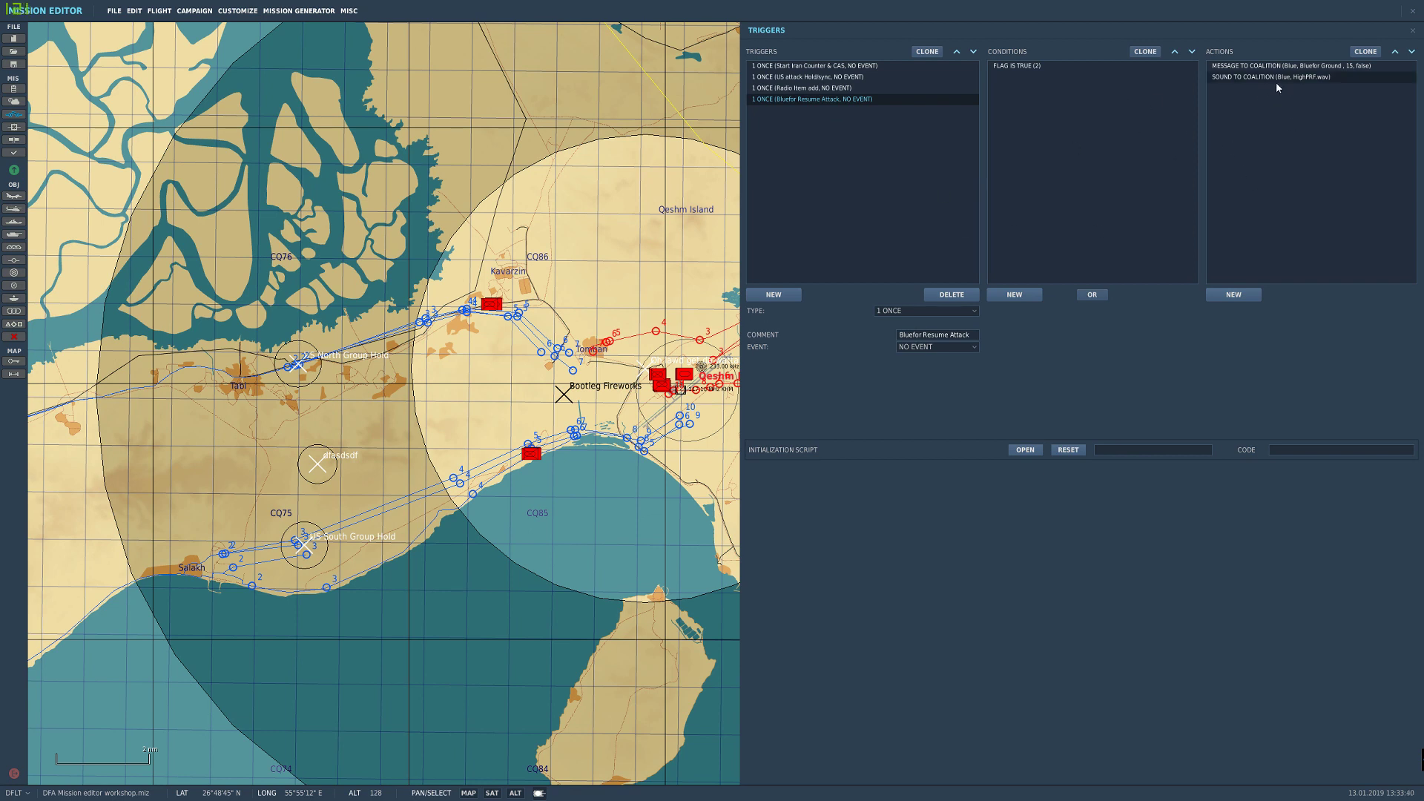
{"action": "left_click", "coordinate": [1013, 68]}
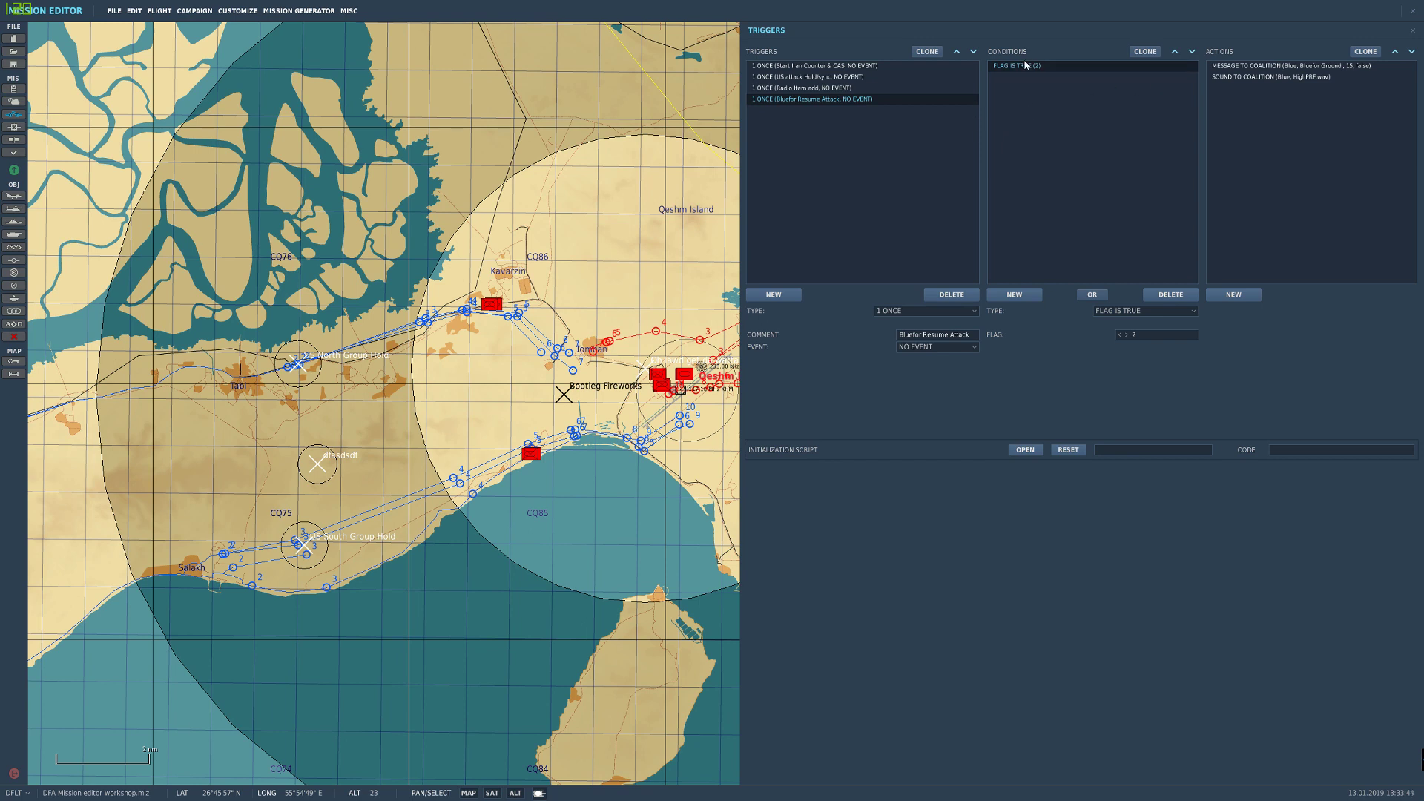
{"action": "left_click", "coordinate": [1117, 314]}
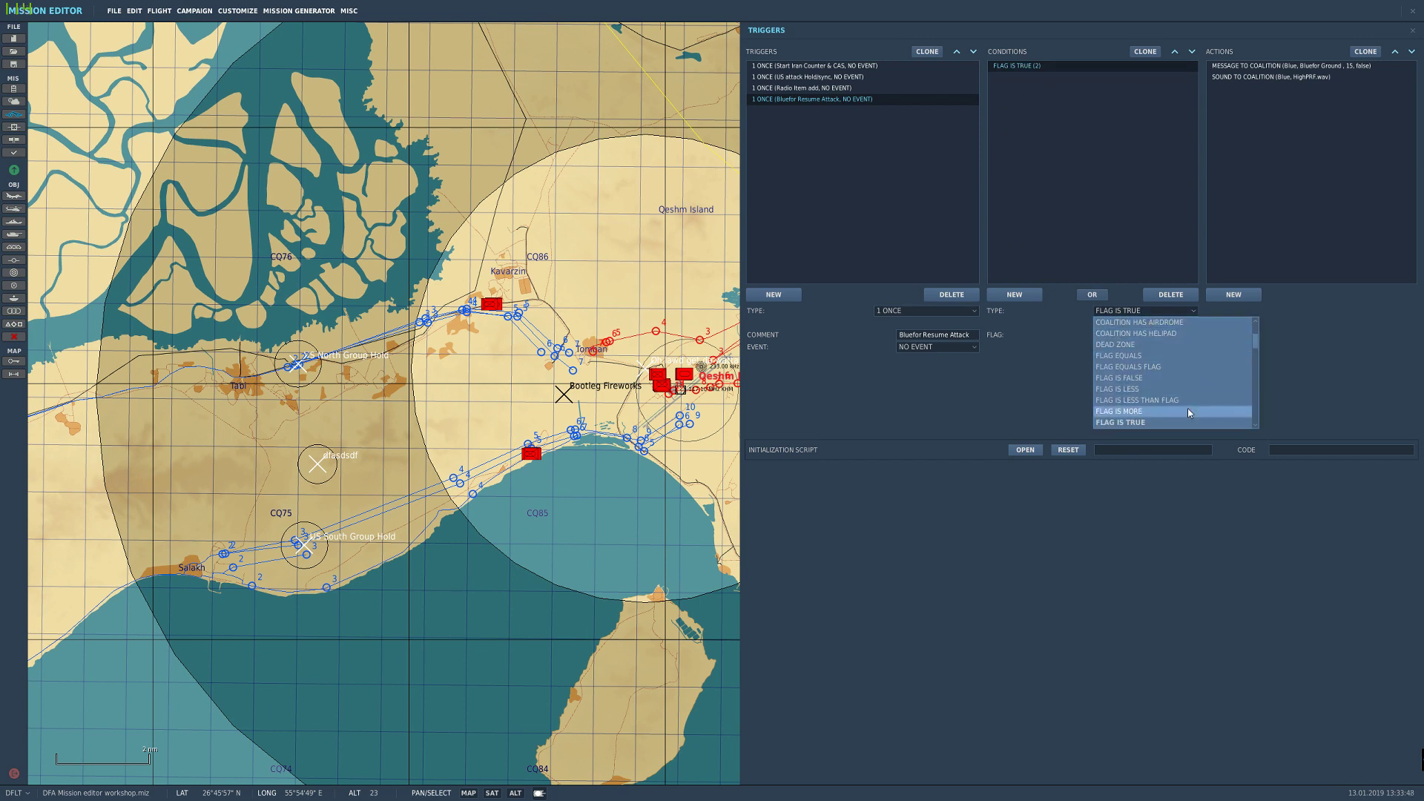
{"action": "scroll", "coordinate": [1185, 397], "scroll_direction": "down", "scroll_amount": 2}
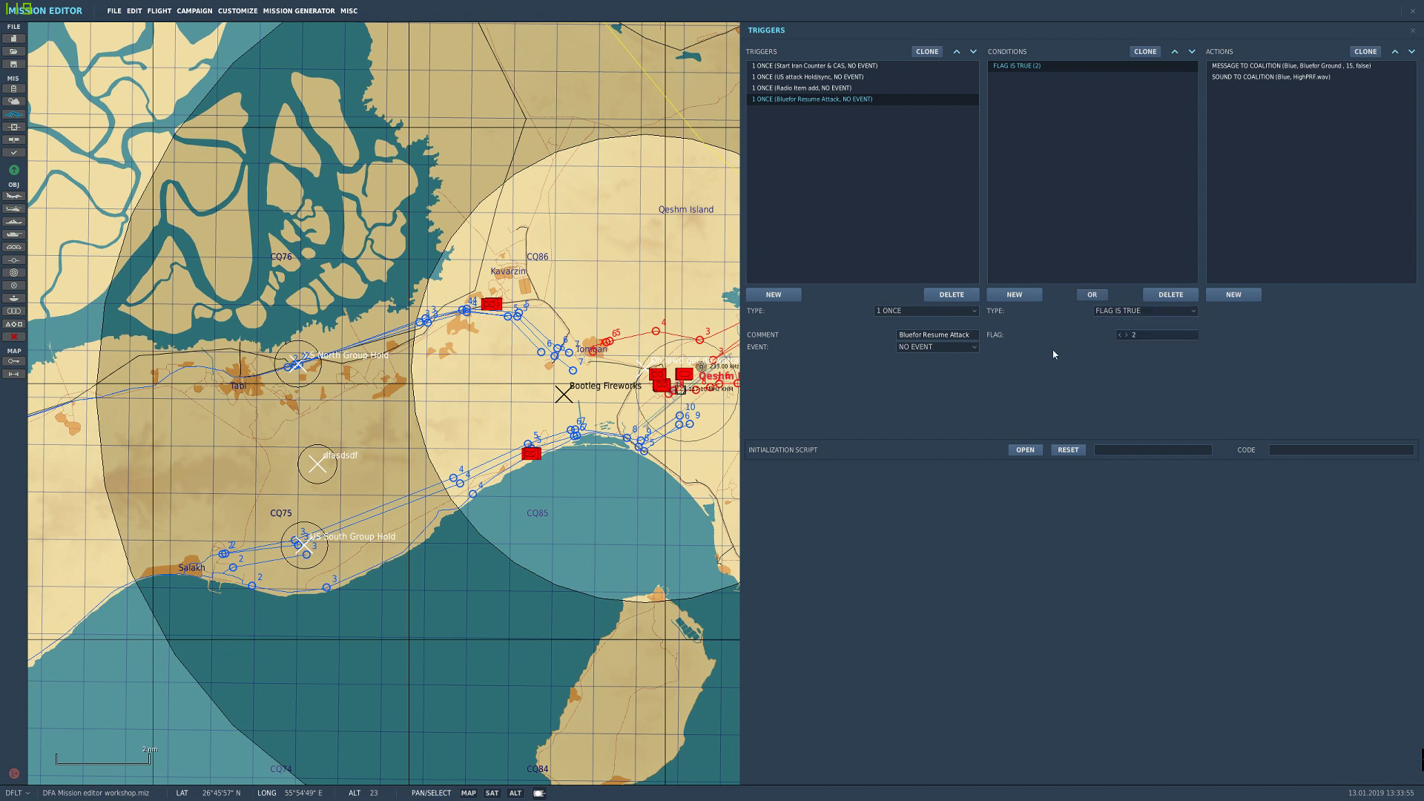
Step: Add a second condition to the Bluefor Resume Attack trigger: GROUP ALIVE LESS THAN for group Iran BMP Counter at 10%
{"action": "left_click", "coordinate": [1029, 295]}
{"action": "left_click", "coordinate": [1146, 310]}
{"action": "scroll", "coordinate": [1171, 360], "scroll_direction": "down", "scroll_amount": 3}
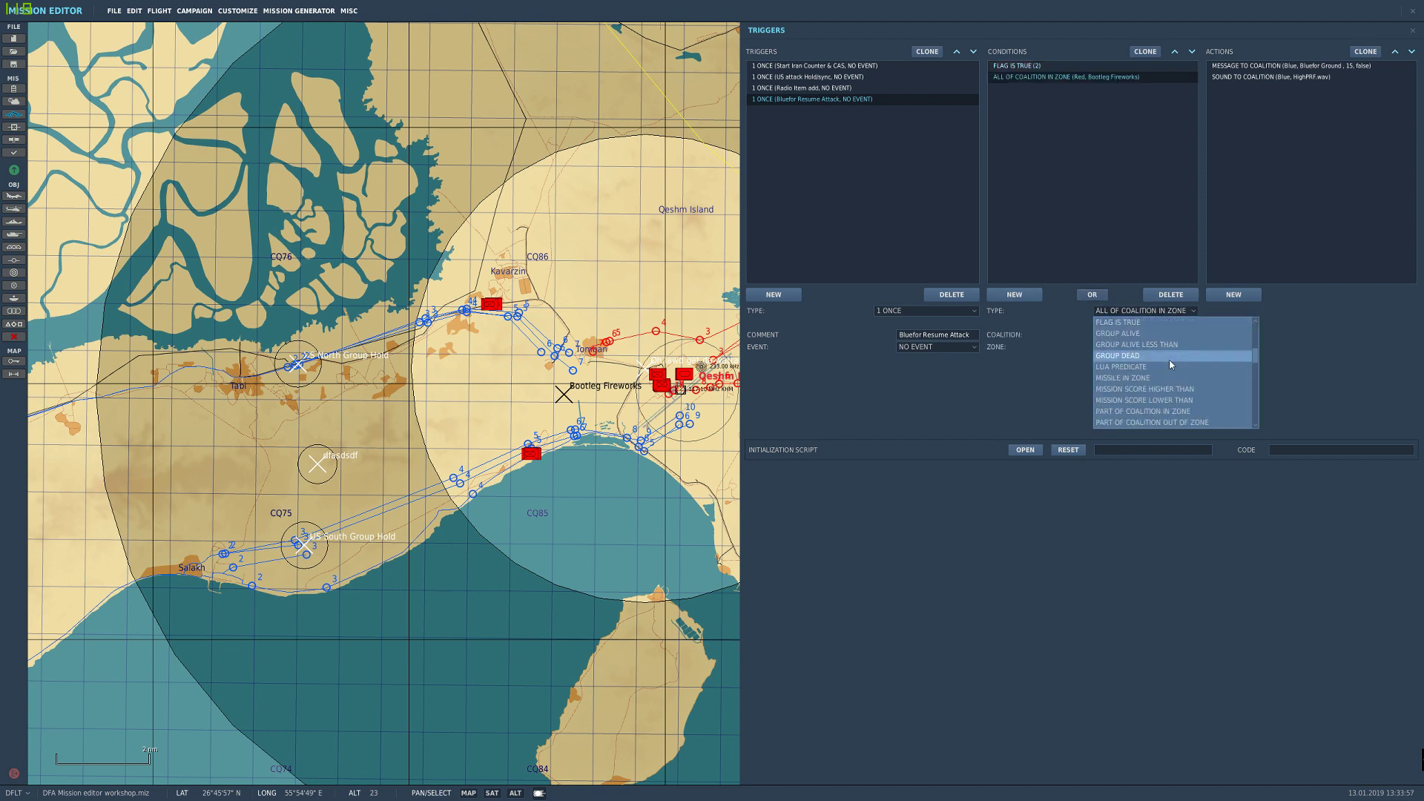
{"action": "scroll", "coordinate": [1173, 385], "scroll_direction": "up", "scroll_amount": 10}
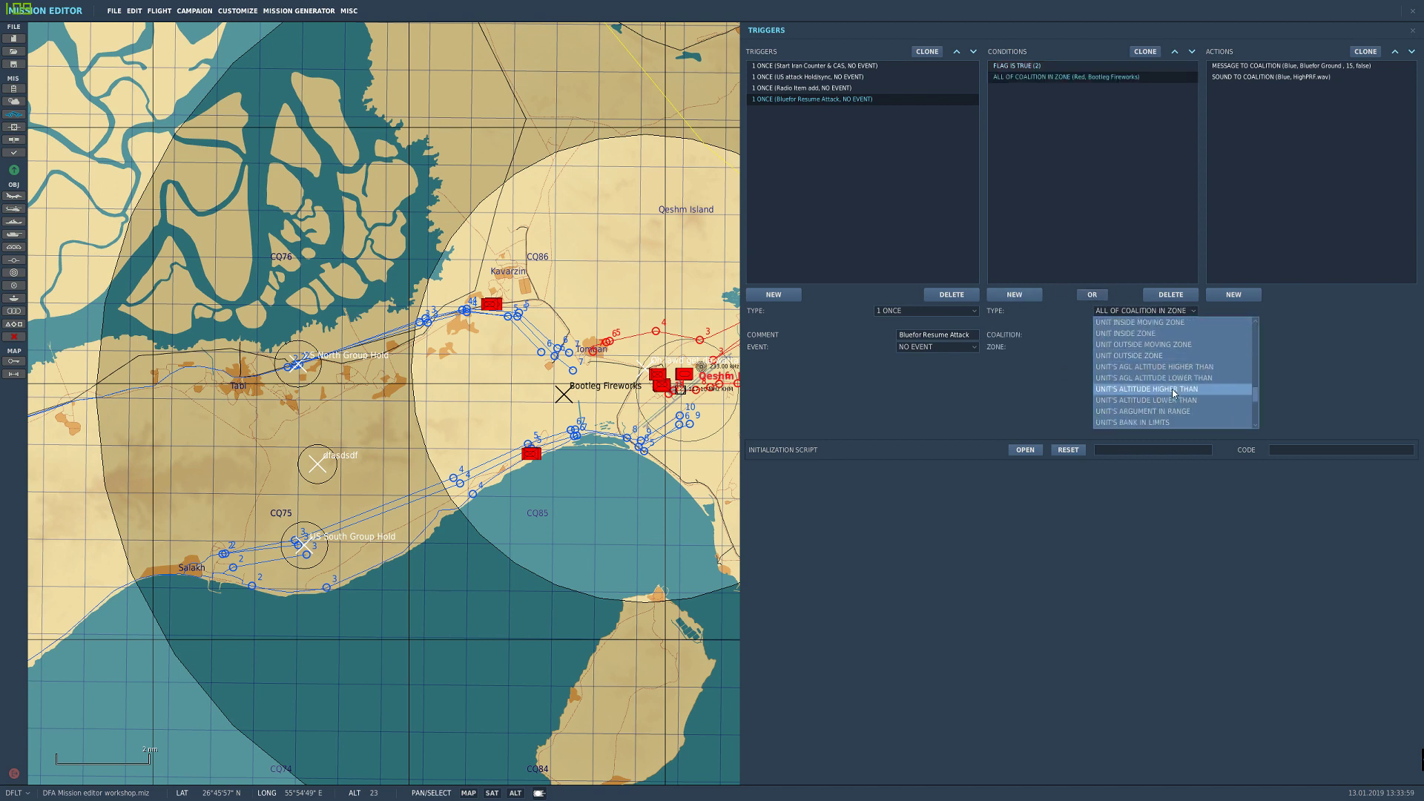
{"action": "scroll", "coordinate": [1172, 392], "scroll_direction": "down", "scroll_amount": 10}
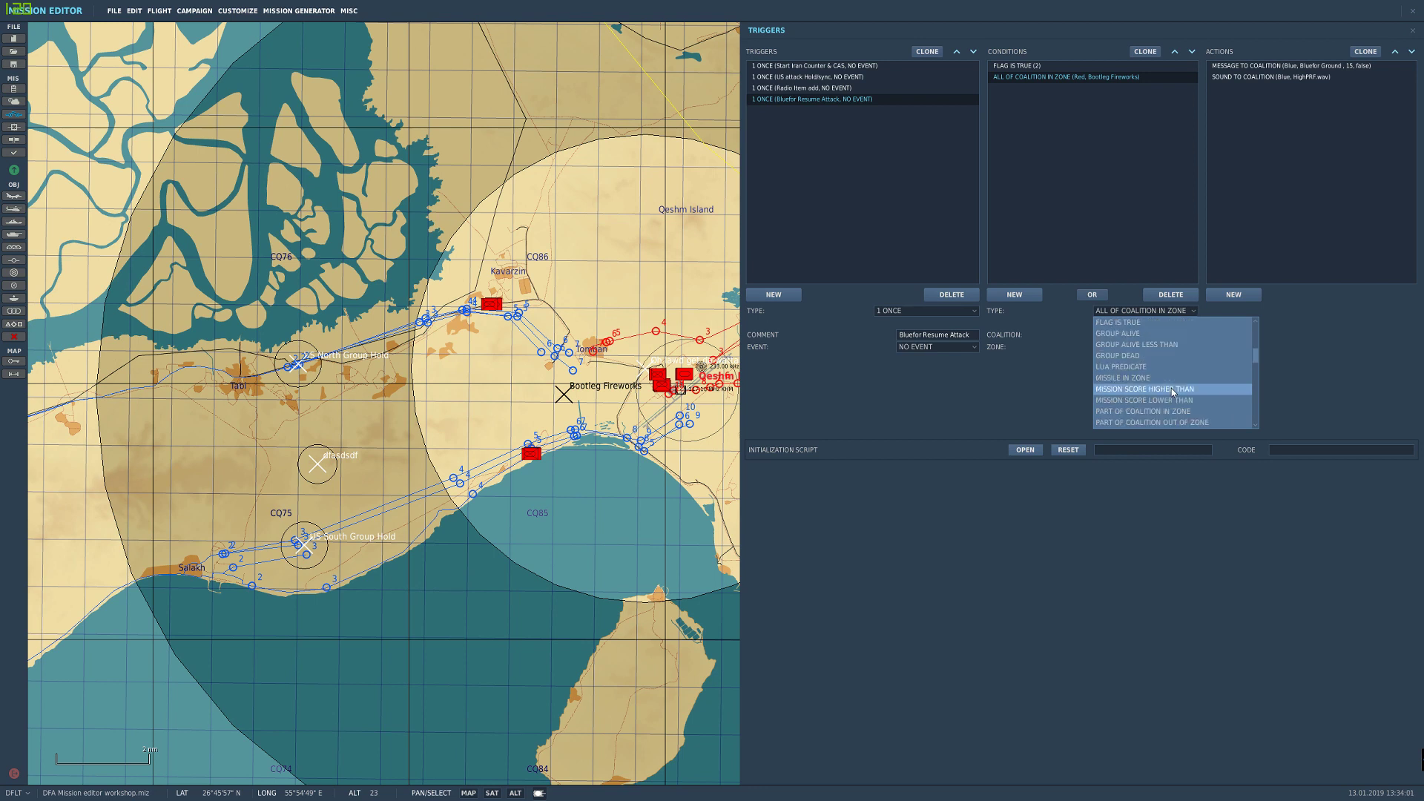
{"action": "scroll", "coordinate": [1164, 386], "scroll_direction": "up", "scroll_amount": 5}
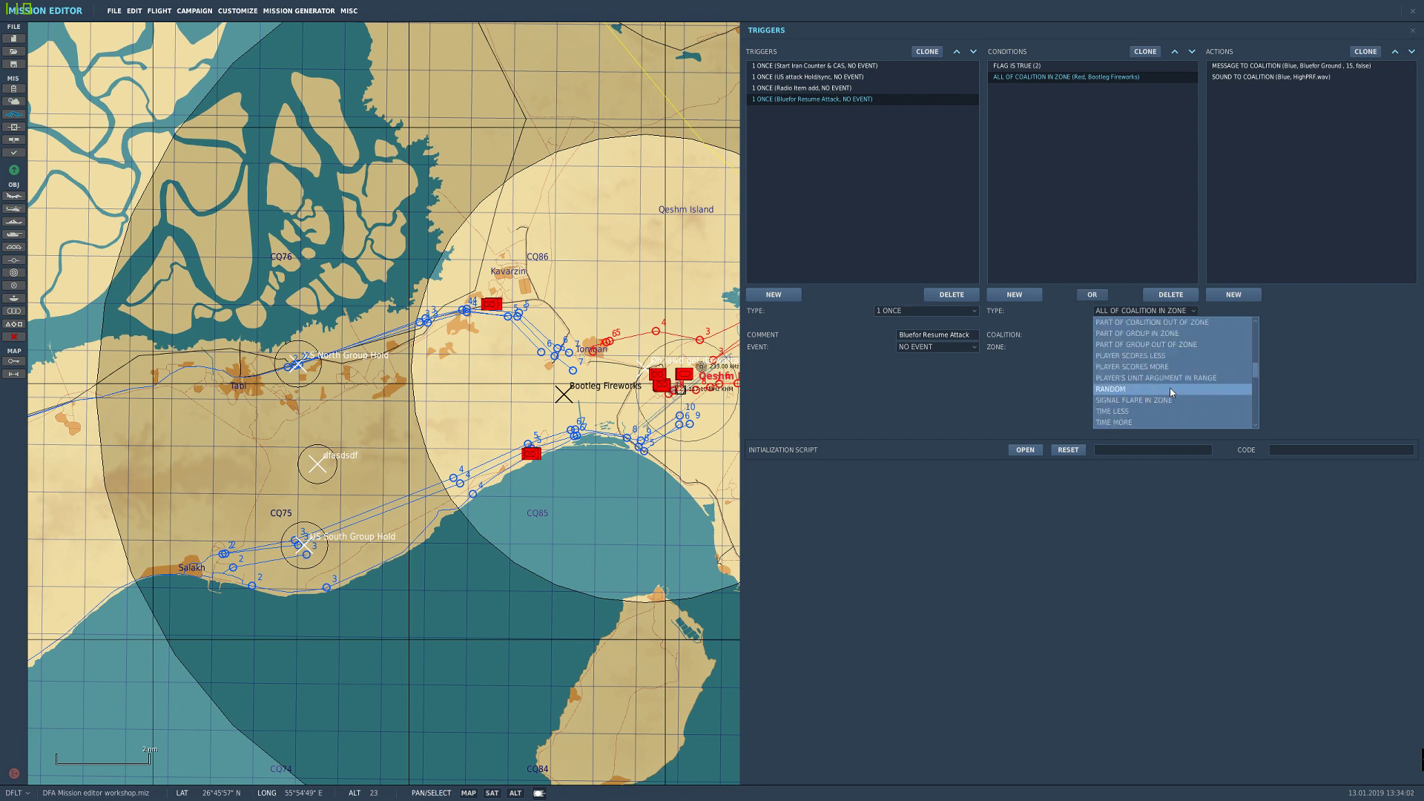
{"action": "left_click", "coordinate": [1153, 344]}
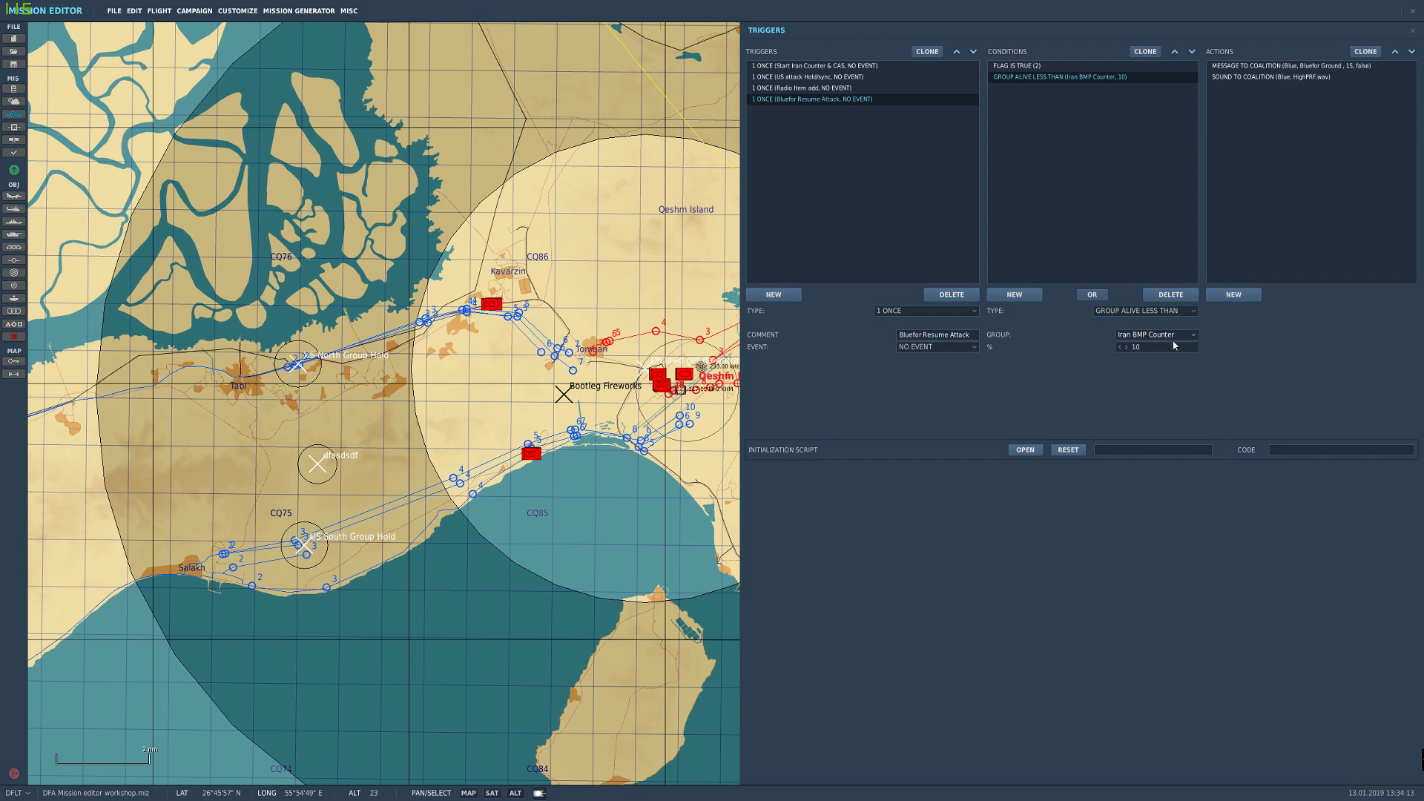
{"action": "left_click", "coordinate": [1156, 350]}
Step: Look through the alternative condition types for the Bluefor Resume Attack trigger's second condition
{"action": "left_click", "coordinate": [1146, 310]}
{"action": "scroll", "coordinate": [1158, 366], "scroll_direction": "down", "scroll_amount": 10}
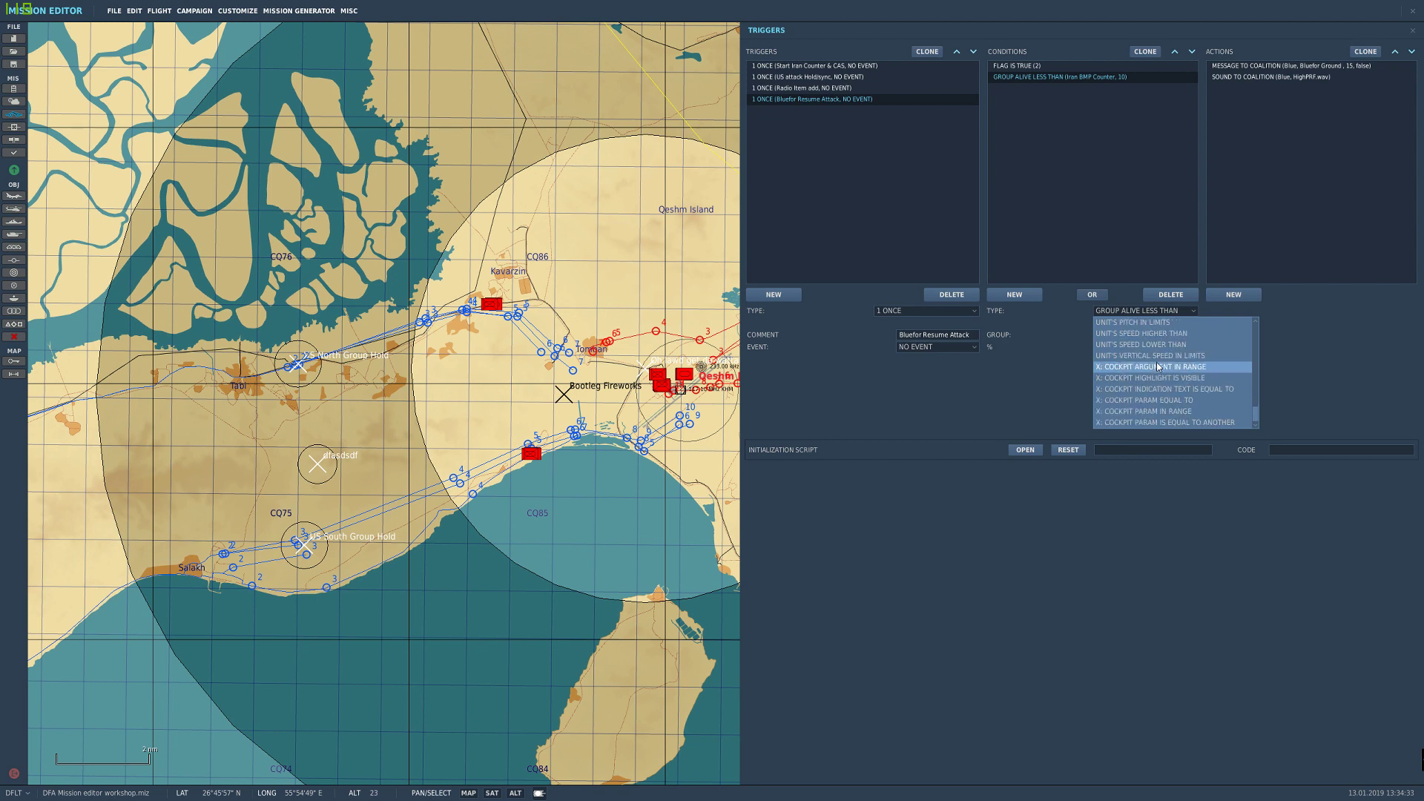
{"action": "scroll", "coordinate": [1195, 397], "scroll_direction": "up", "scroll_amount": 5}
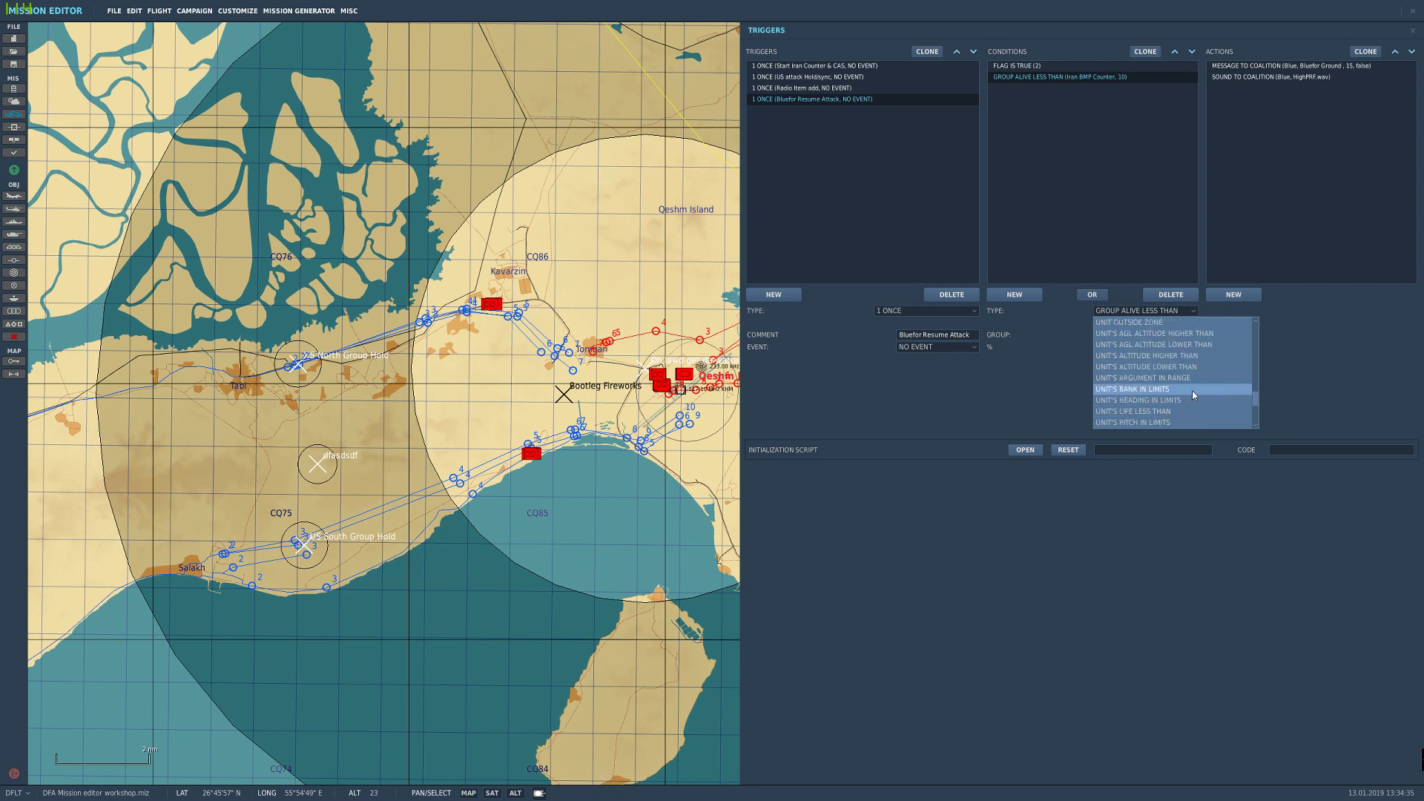
{"action": "scroll", "coordinate": [1191, 390], "scroll_direction": "up", "scroll_amount": 3}
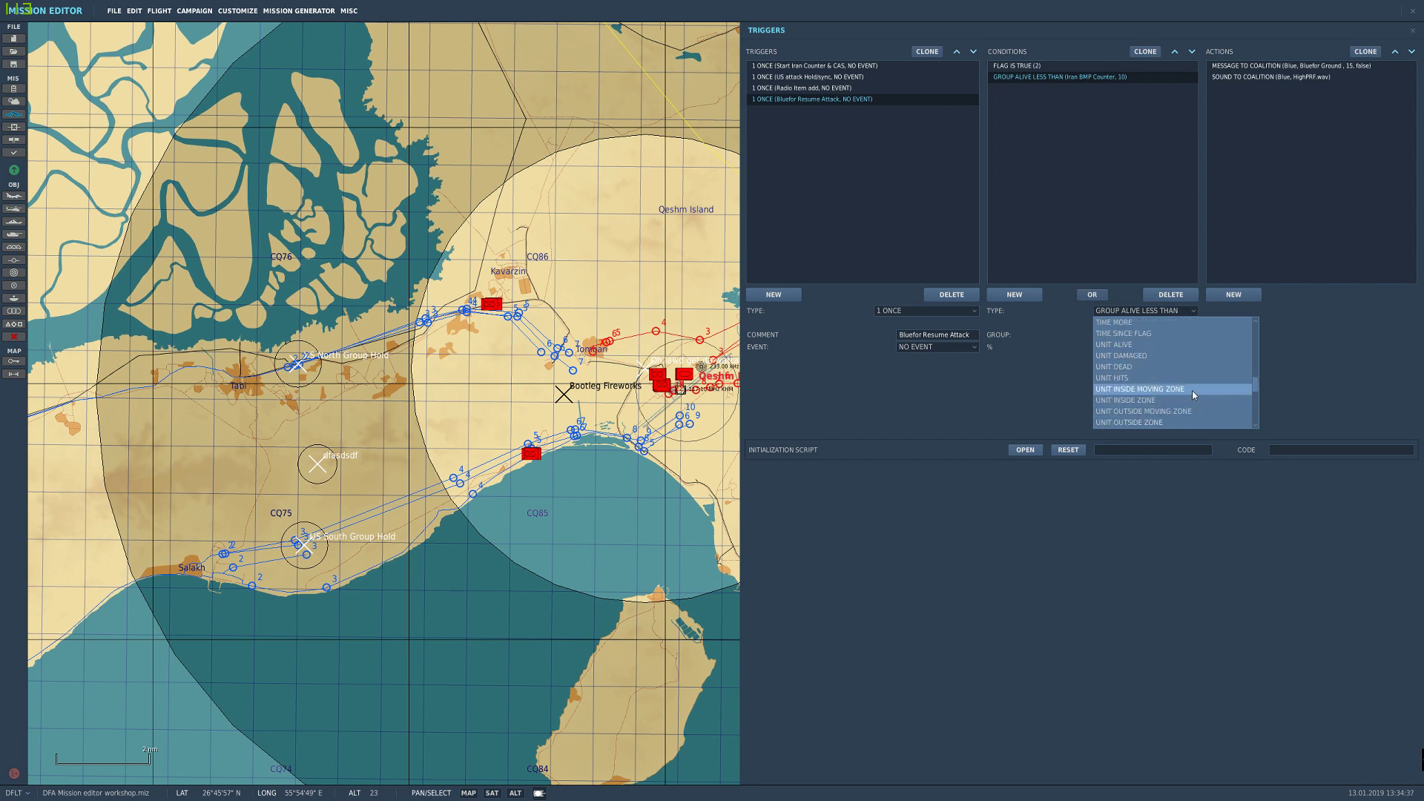
Step: Delete the GROUP ALIVE LESS THAN condition from the Bluefor Resume Attack trigger and save the mission
{"action": "scroll", "coordinate": [1159, 359], "scroll_direction": "up", "scroll_amount": 1}
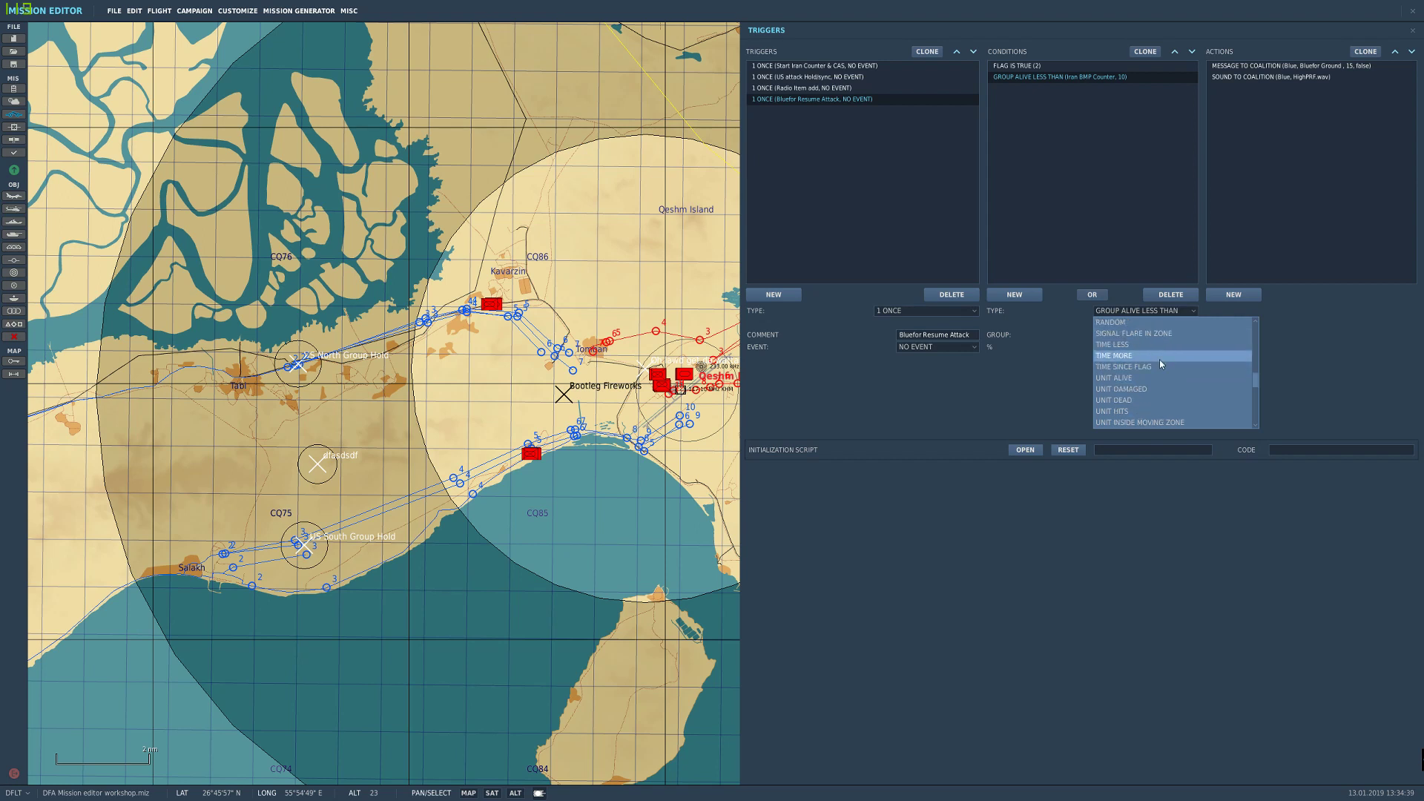
{"action": "scroll", "coordinate": [1127, 349], "scroll_direction": "up", "scroll_amount": 1}
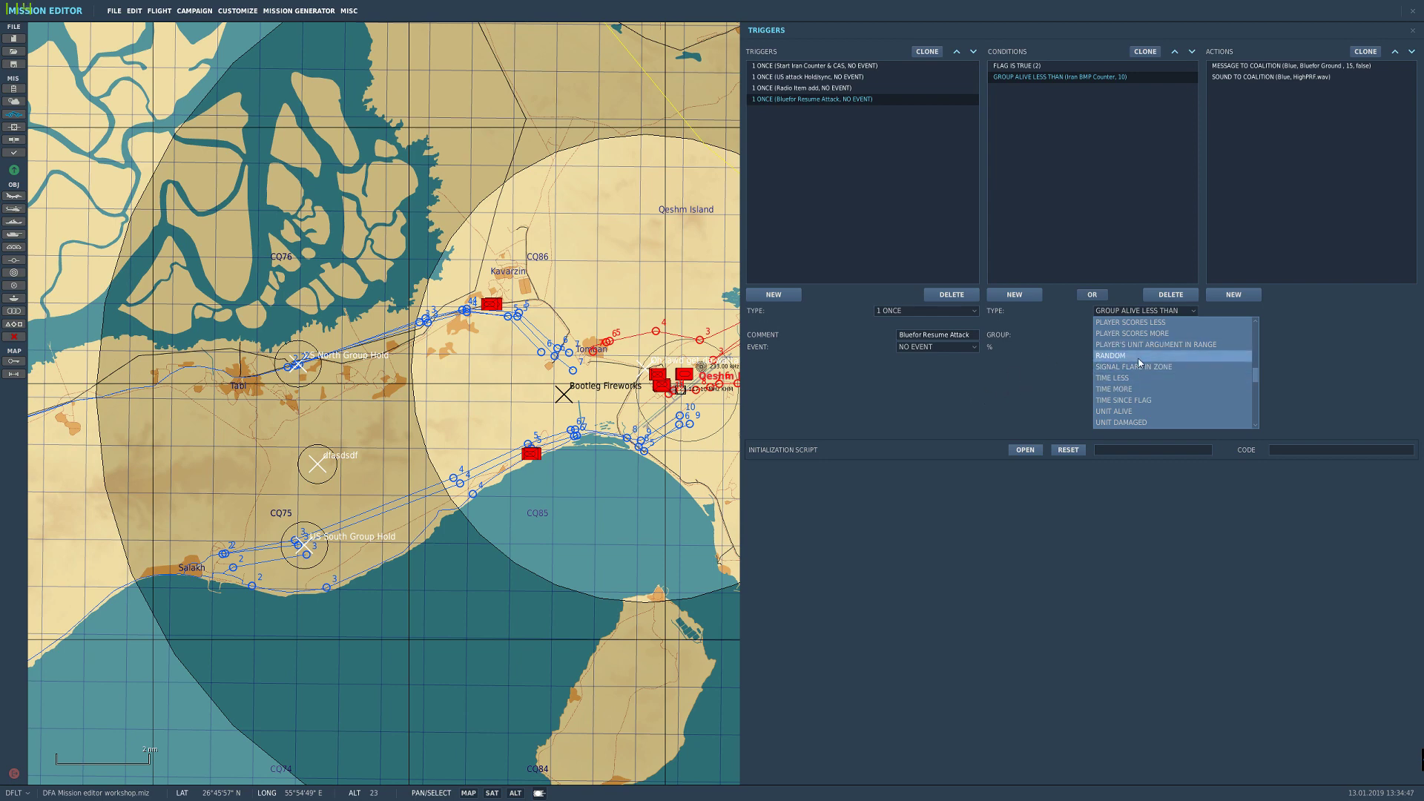
{"action": "scroll", "coordinate": [1181, 386], "scroll_direction": "up", "scroll_amount": 2}
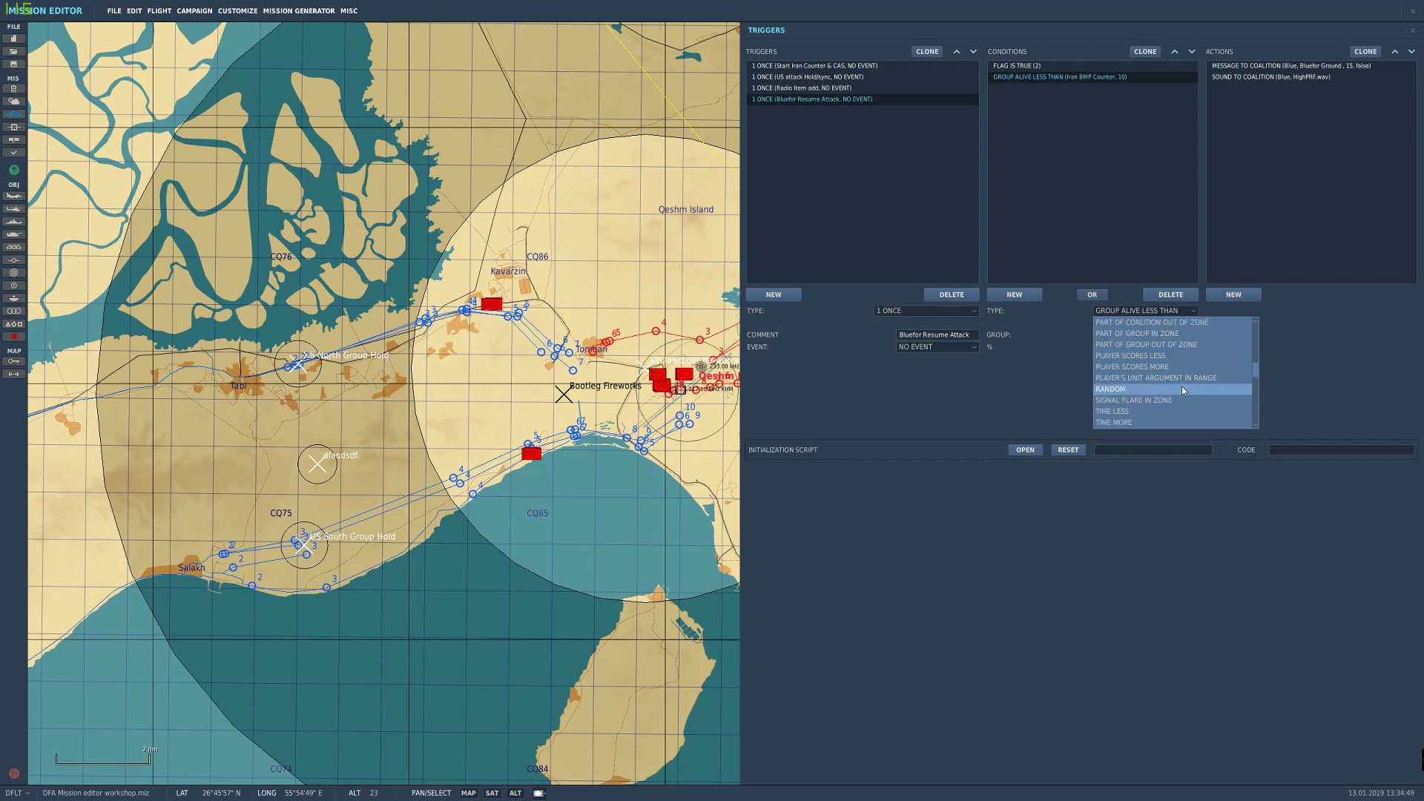
{"action": "scroll", "coordinate": [1182, 385], "scroll_direction": "up", "scroll_amount": 4}
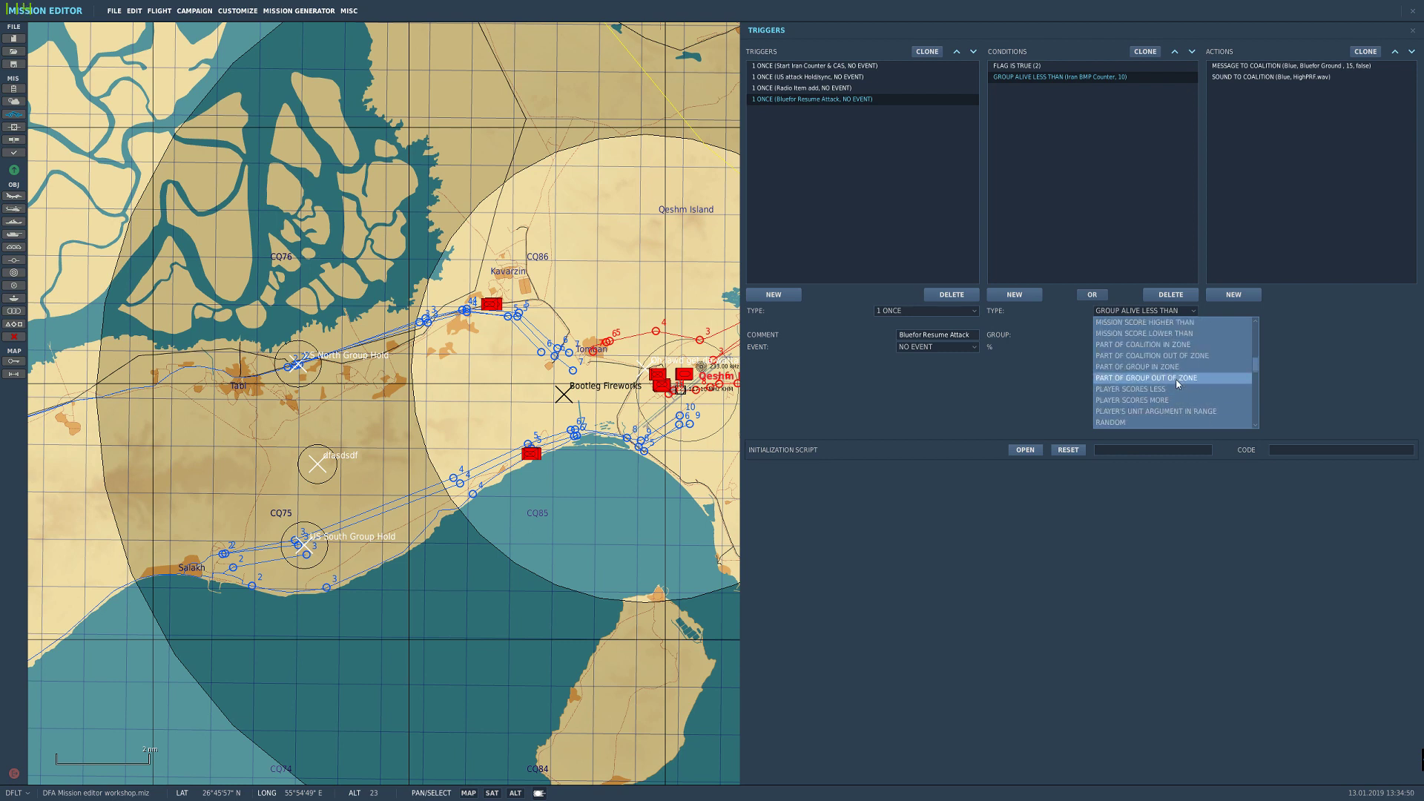
{"action": "left_click", "coordinate": [1153, 311]}
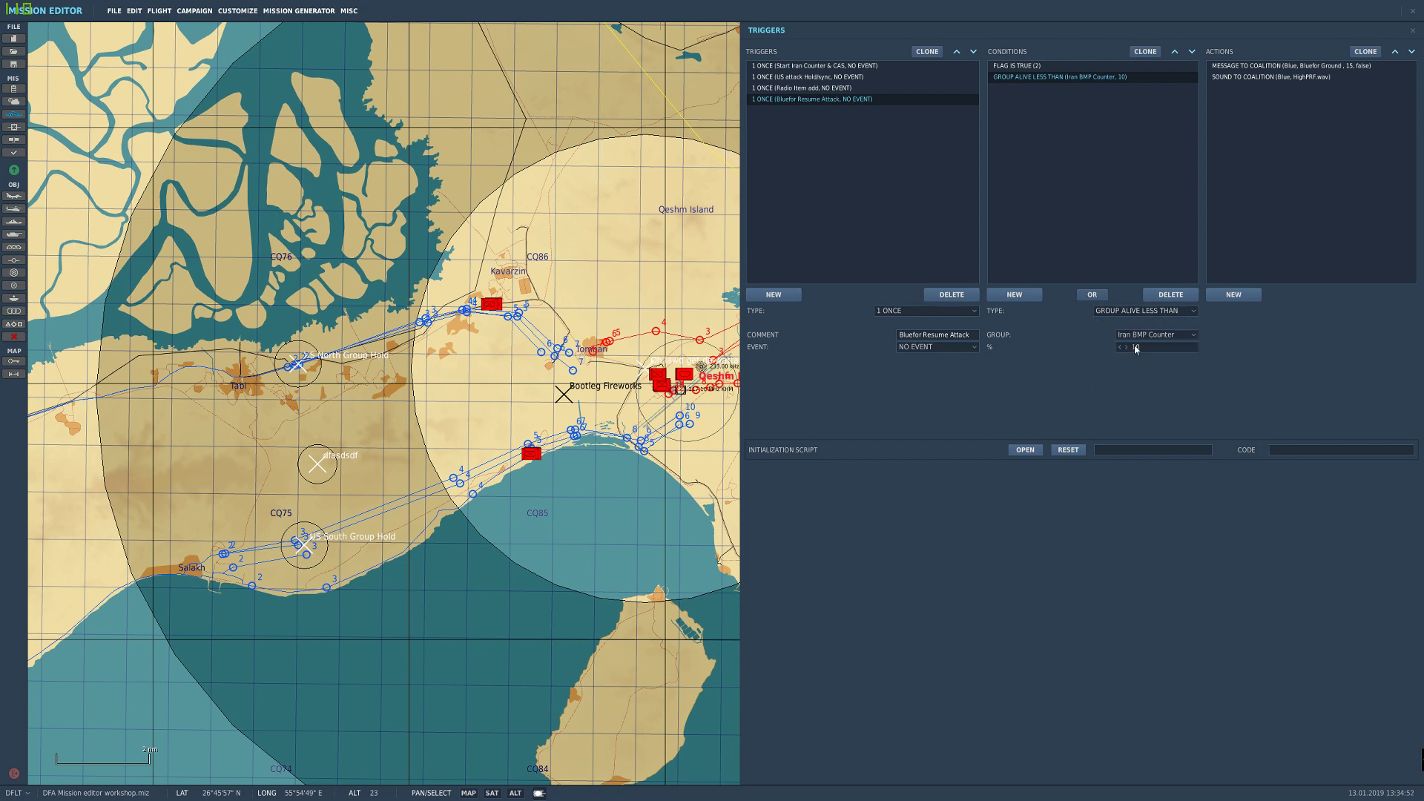
{"action": "left_click", "coordinate": [1170, 296]}
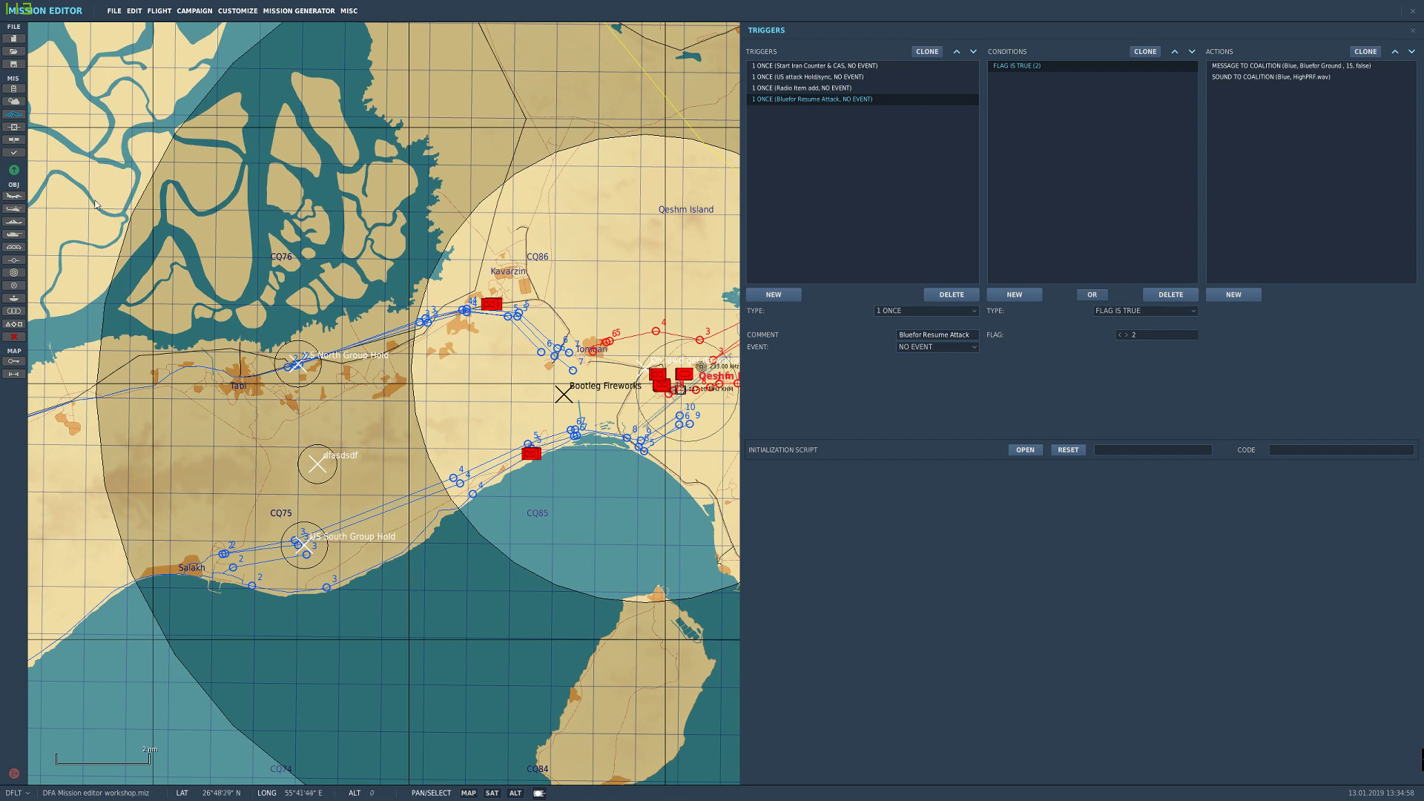
{"action": "left_click", "coordinate": [13, 64]}
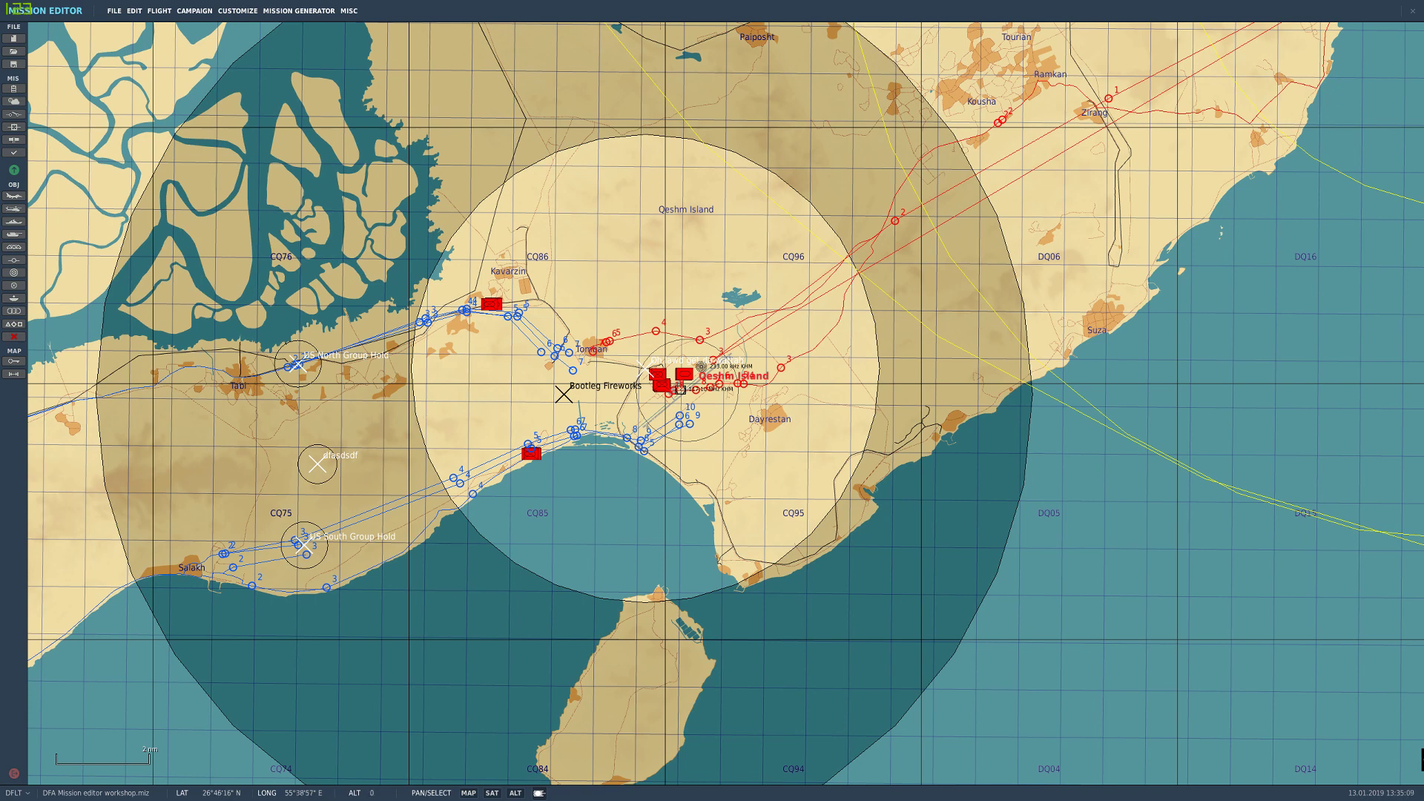
Step: Examine the trigger zones and the blue and red group routes across Qeshm Island on the map
{"action": "scroll", "coordinate": [510, 500], "scroll_direction": "down", "scroll_amount": 2}
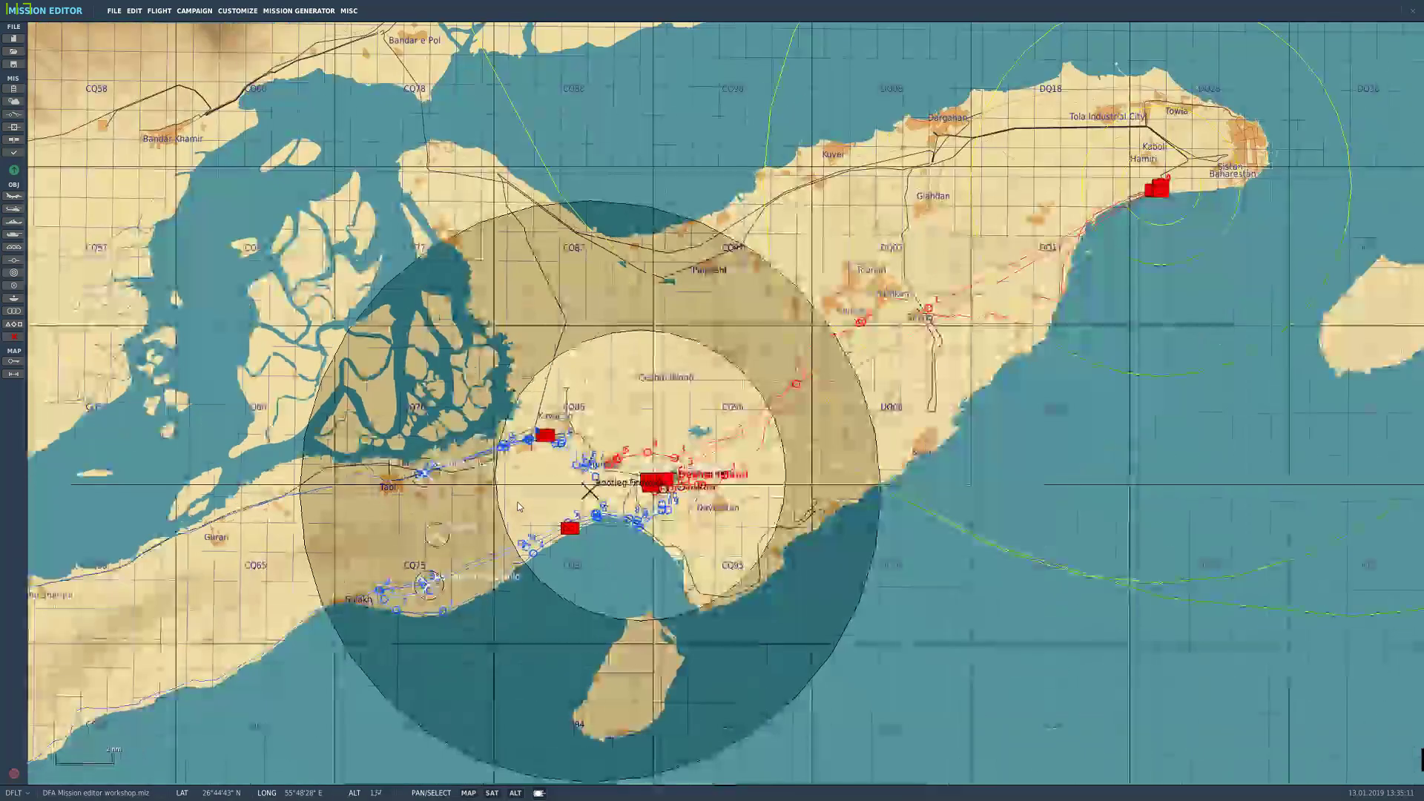
{"action": "left_click_drag", "start_coordinate": [517, 517], "coordinate": [592, 453]}
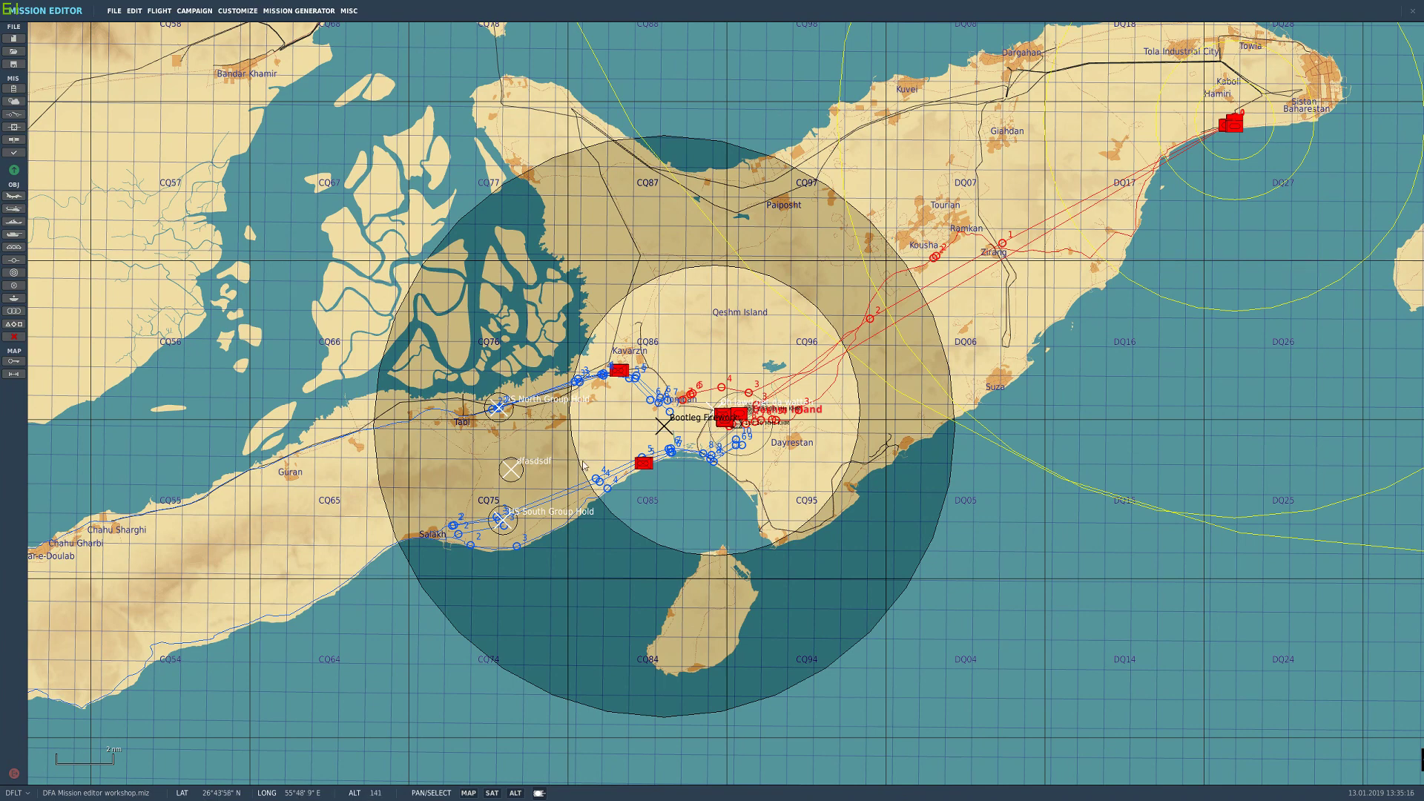
{"action": "right_click_drag", "start_coordinate": [583, 465], "coordinate": [605, 439]}
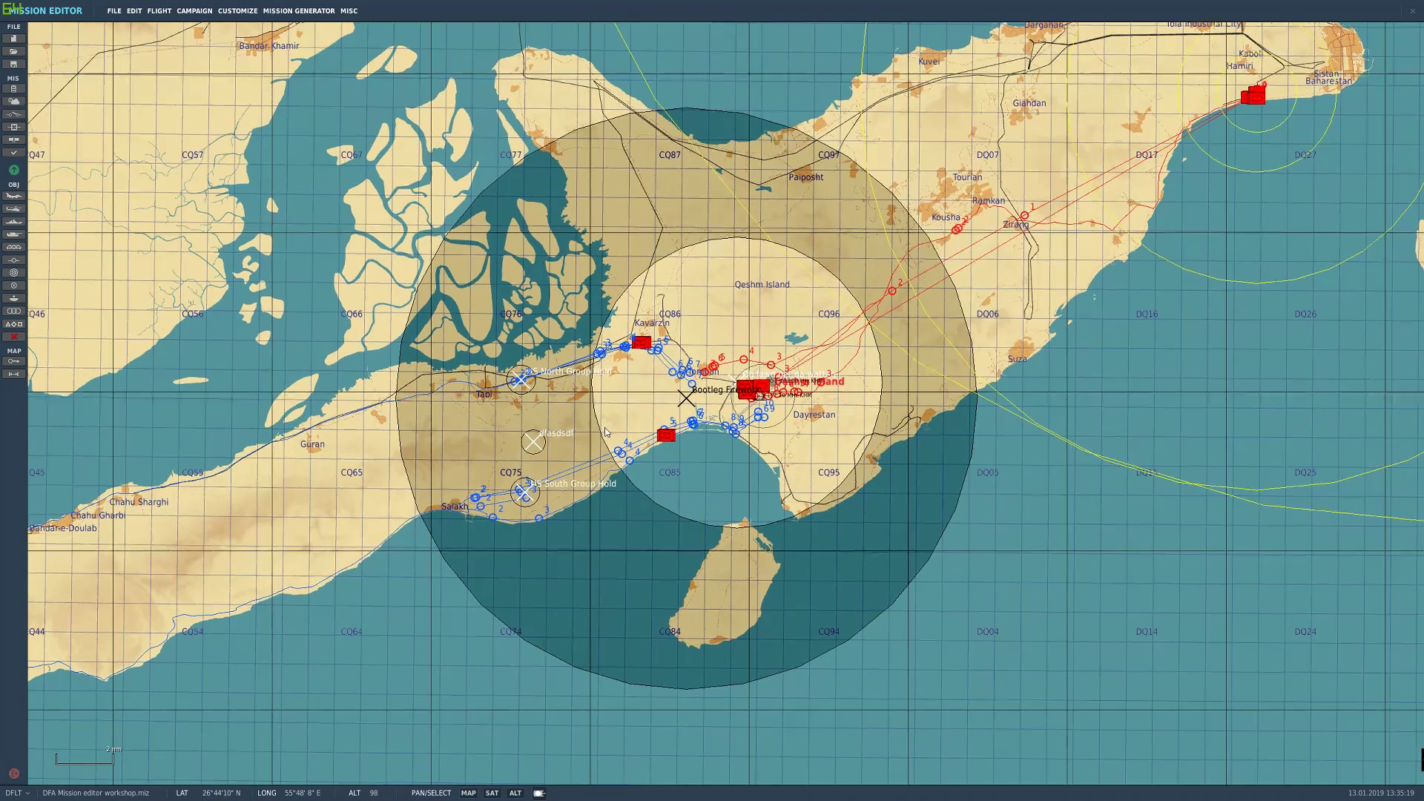
{"action": "scroll", "coordinate": [609, 425], "scroll_direction": "down", "scroll_amount": 1}
{"action": "scroll", "coordinate": [608, 426], "scroll_direction": "down", "scroll_amount": 1}
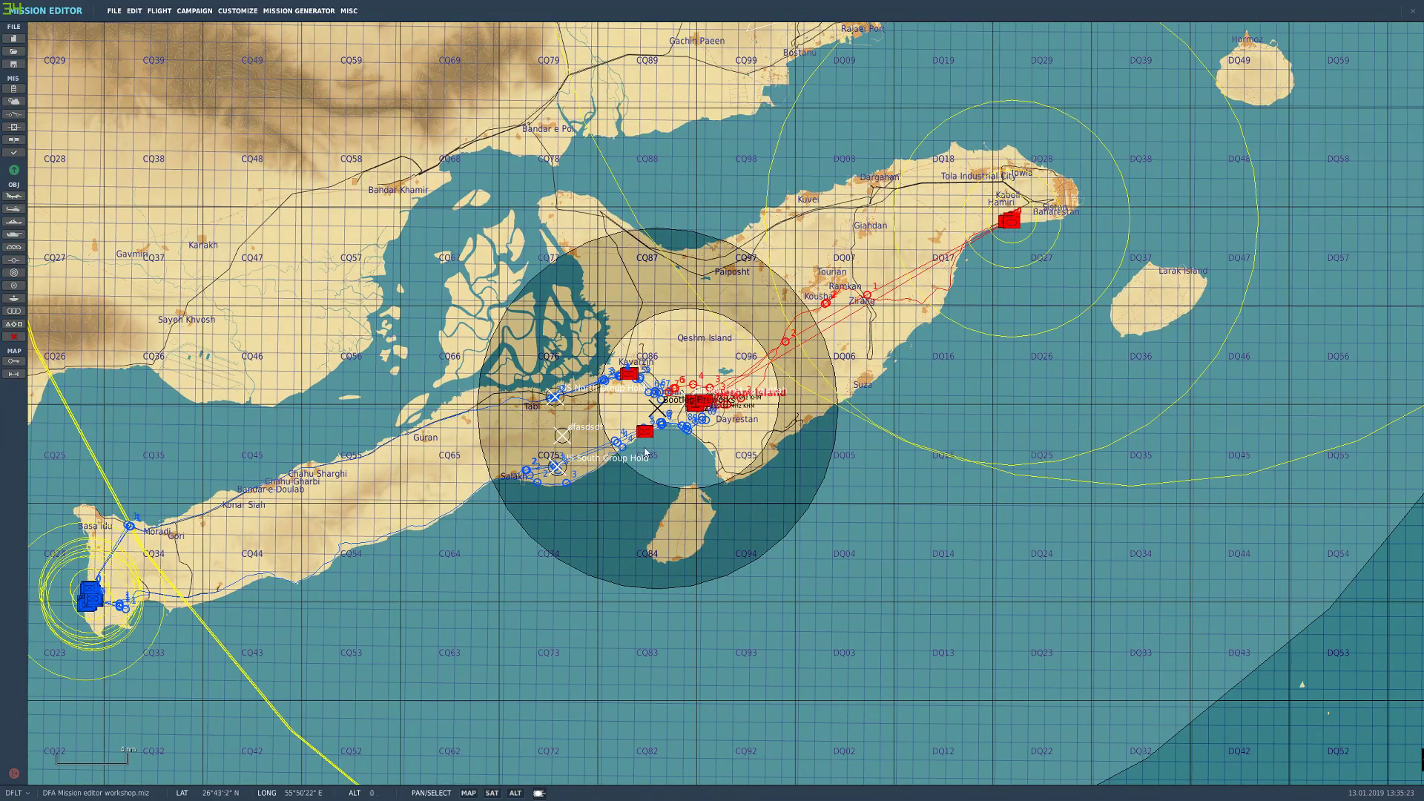
{"action": "scroll", "coordinate": [703, 422], "scroll_direction": "up", "scroll_amount": 2}
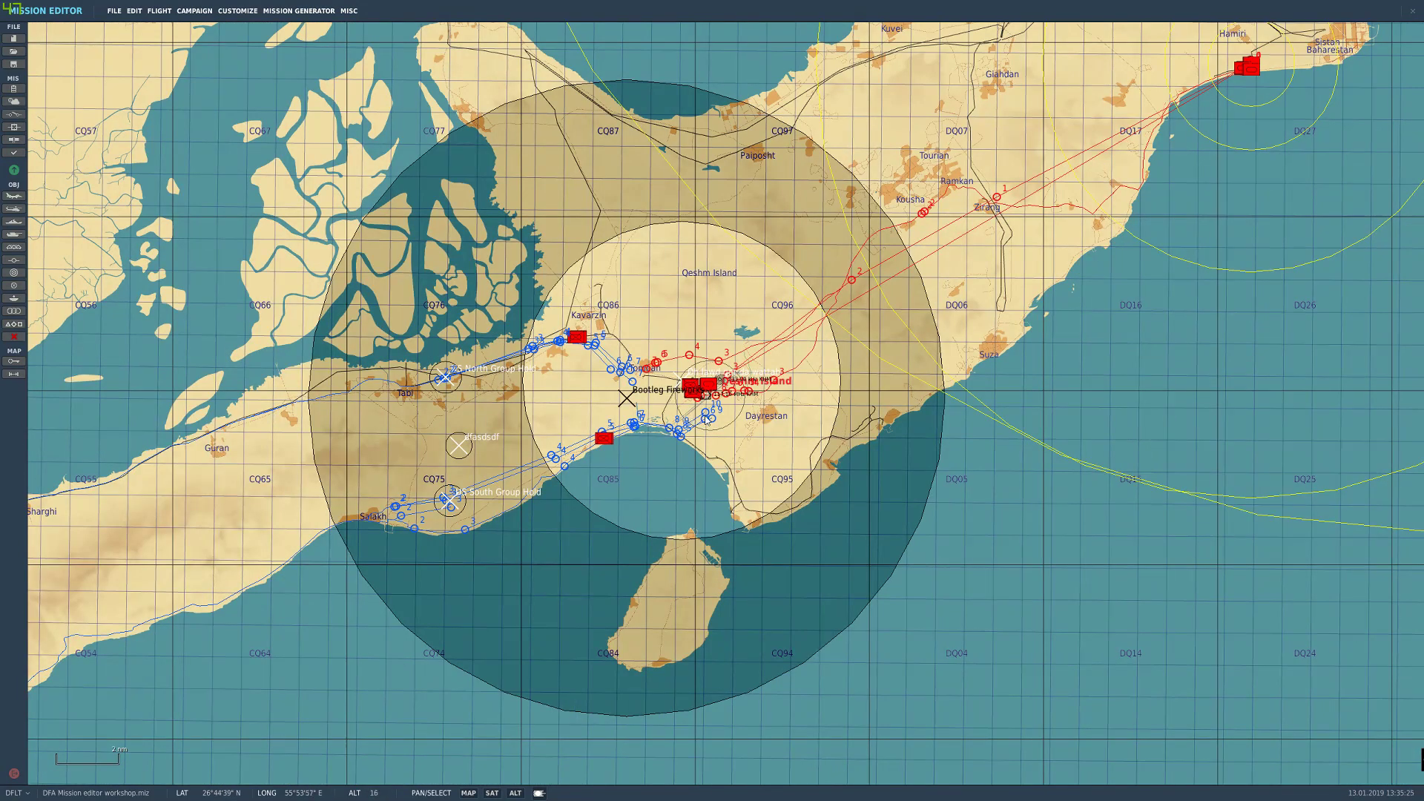
{"action": "scroll", "coordinate": [744, 403], "scroll_direction": "up", "scroll_amount": 2}
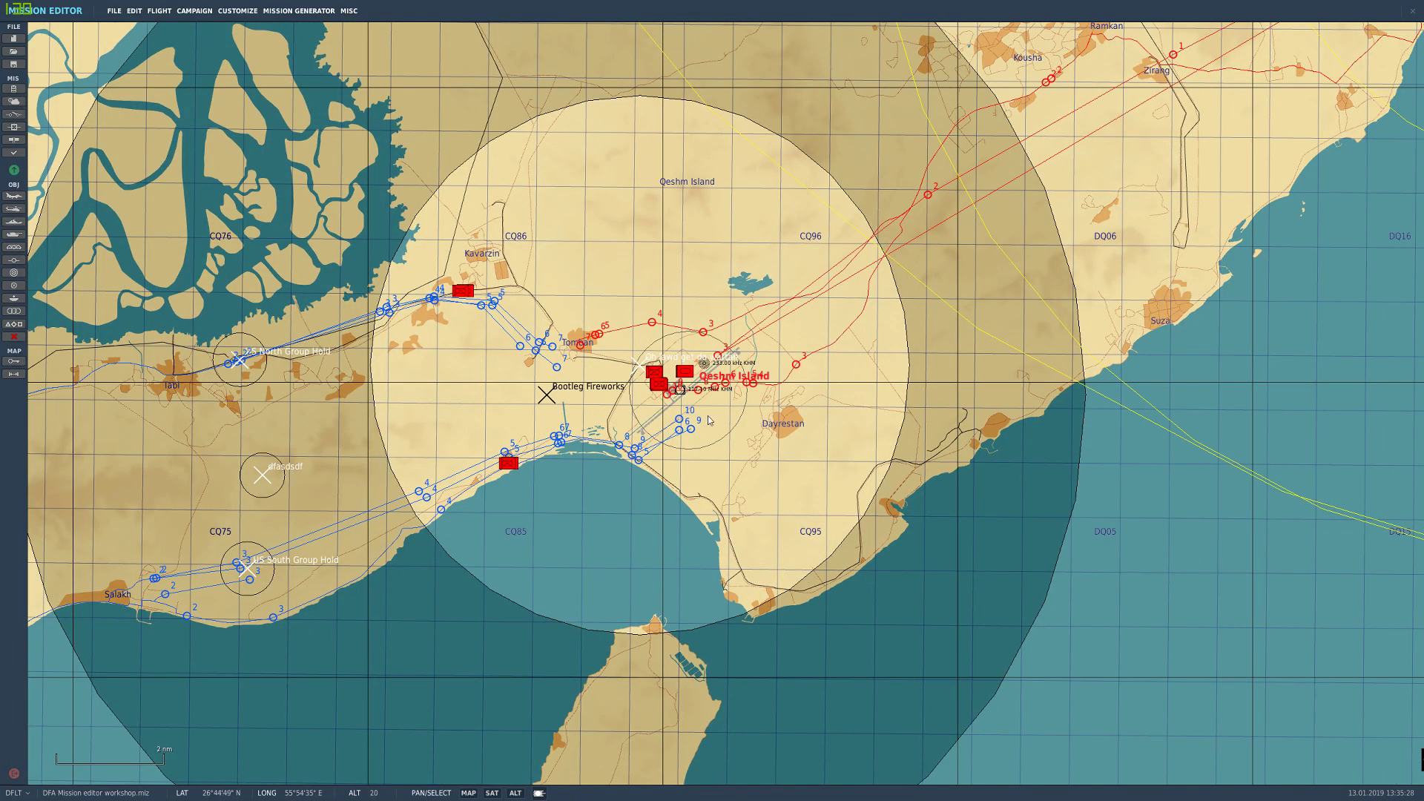
{"action": "right_click_drag", "start_coordinate": [732, 436], "coordinate": [642, 545]}
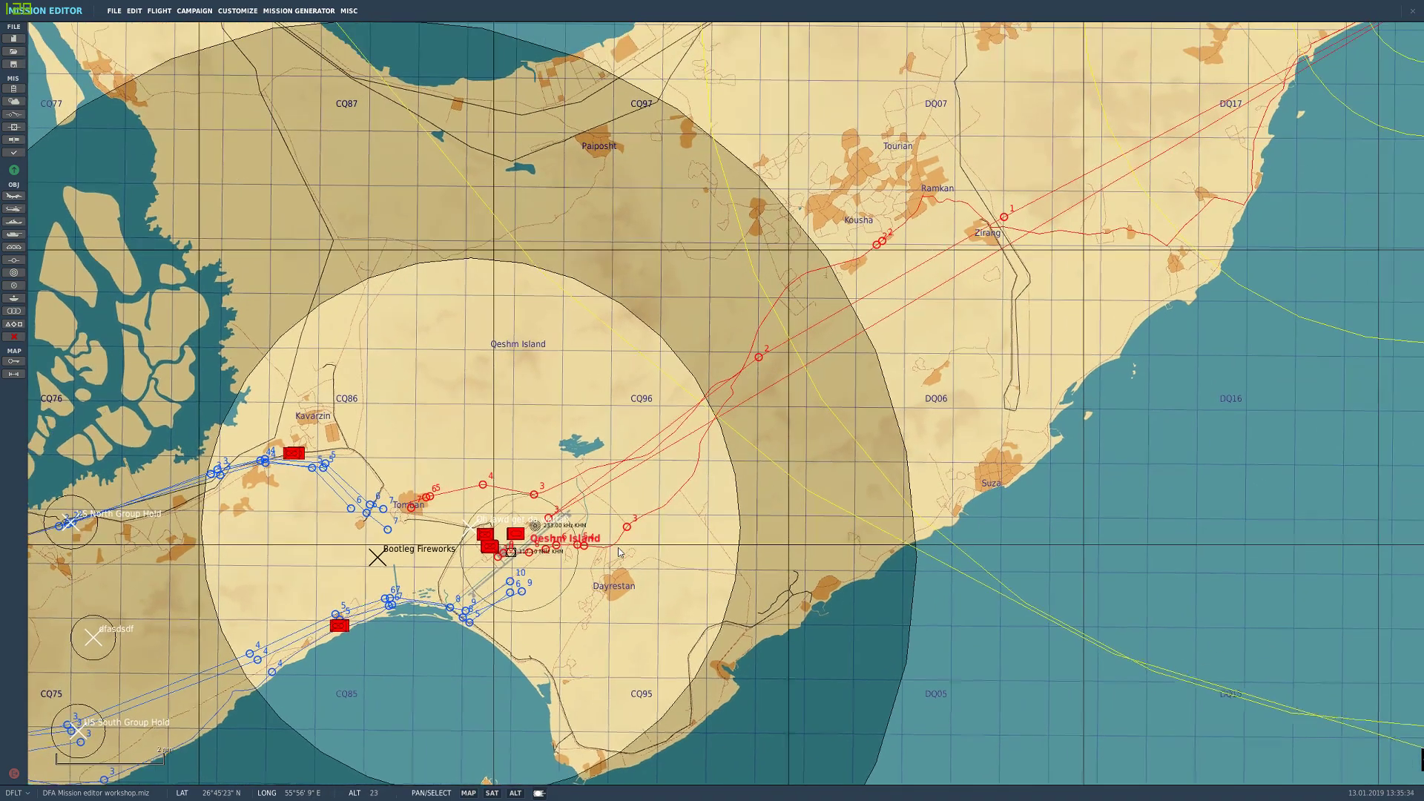
{"action": "right_click_drag", "start_coordinate": [697, 500], "coordinate": [620, 553]}
{"action": "scroll", "coordinate": [510, 612], "scroll_direction": "down", "scroll_amount": 1}
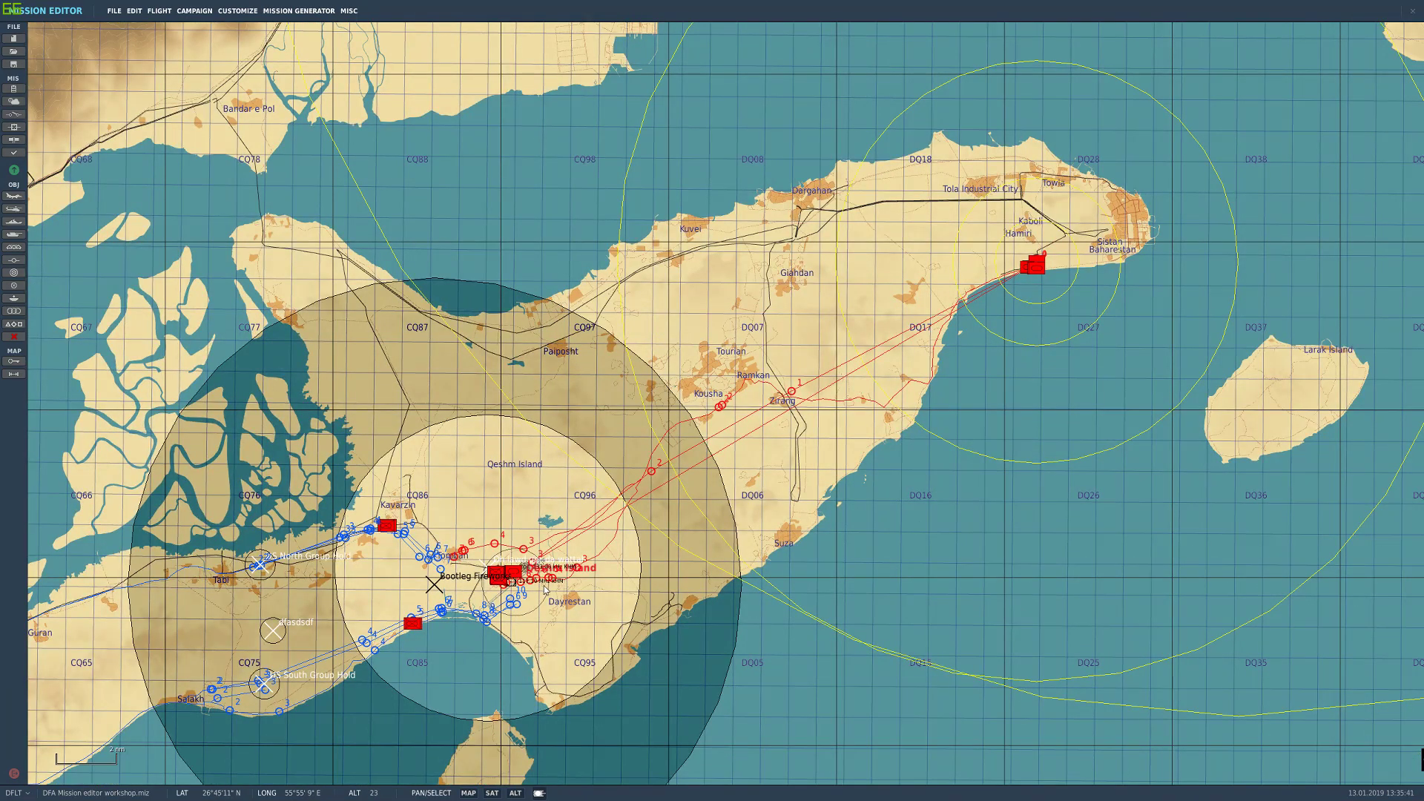
{"action": "left_click_drag", "start_coordinate": [513, 620], "coordinate": [649, 576]}
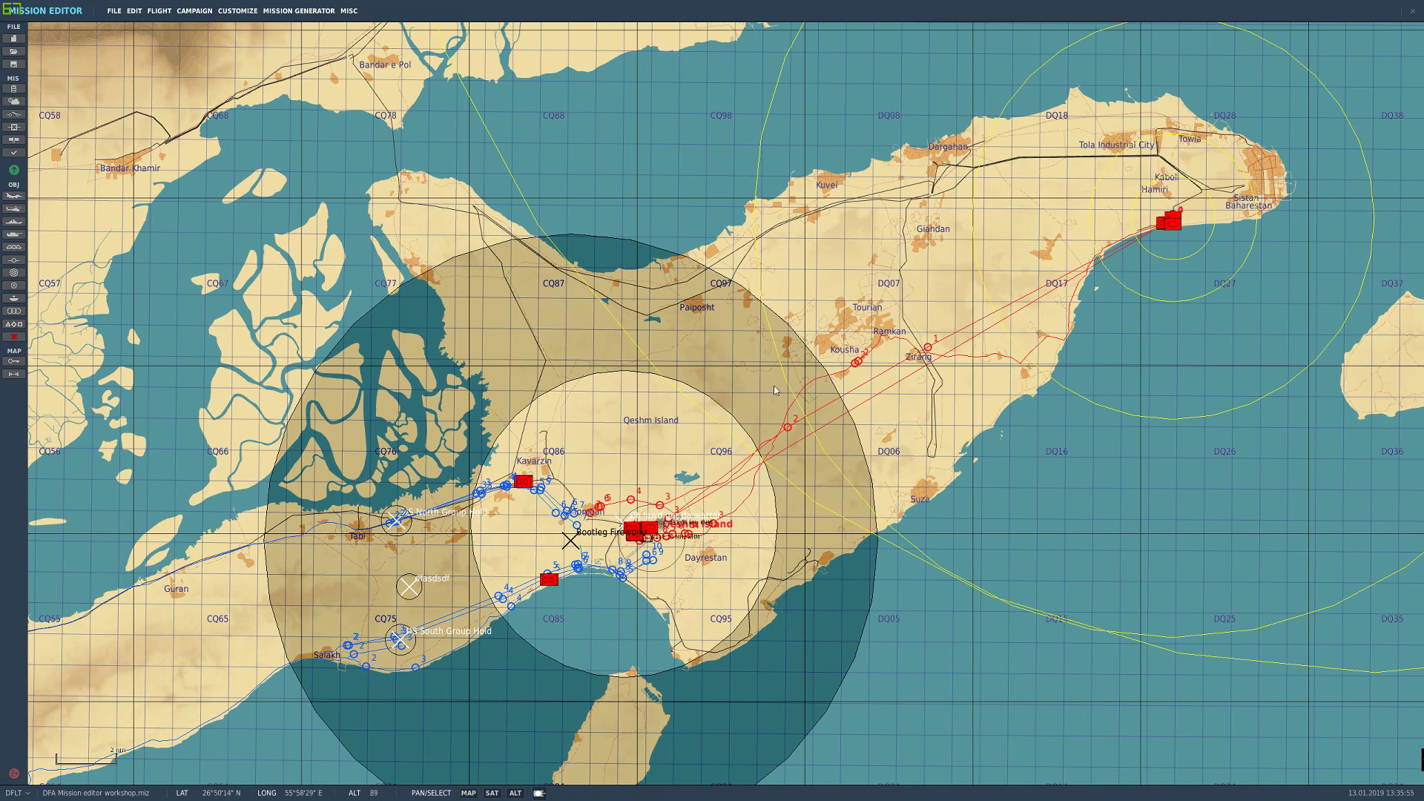
{"action": "left_click_drag", "start_coordinate": [768, 457], "coordinate": [804, 413]}
{"action": "scroll", "coordinate": [804, 413], "scroll_direction": "up", "scroll_amount": 1}
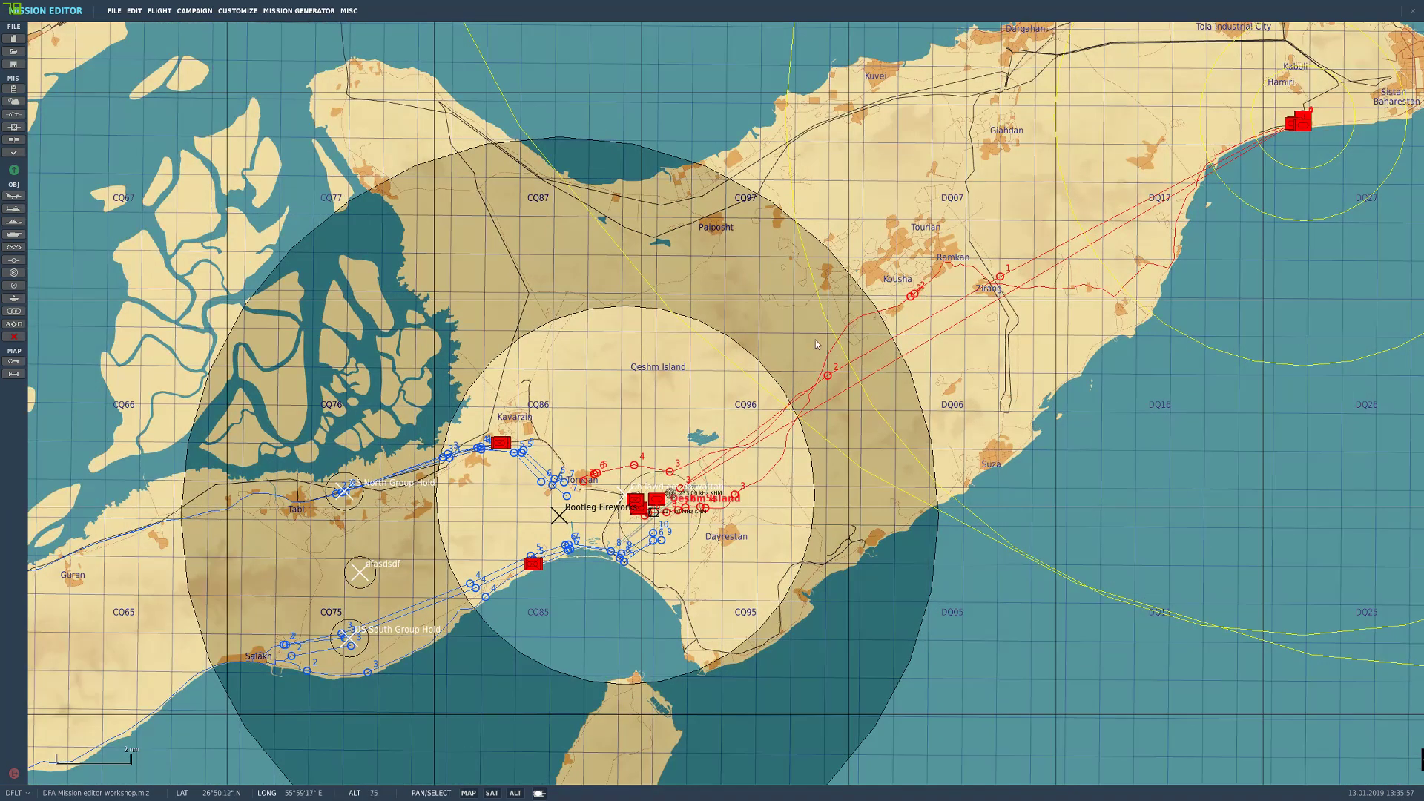
{"action": "left_click_drag", "start_coordinate": [894, 313], "coordinate": [792, 341]}
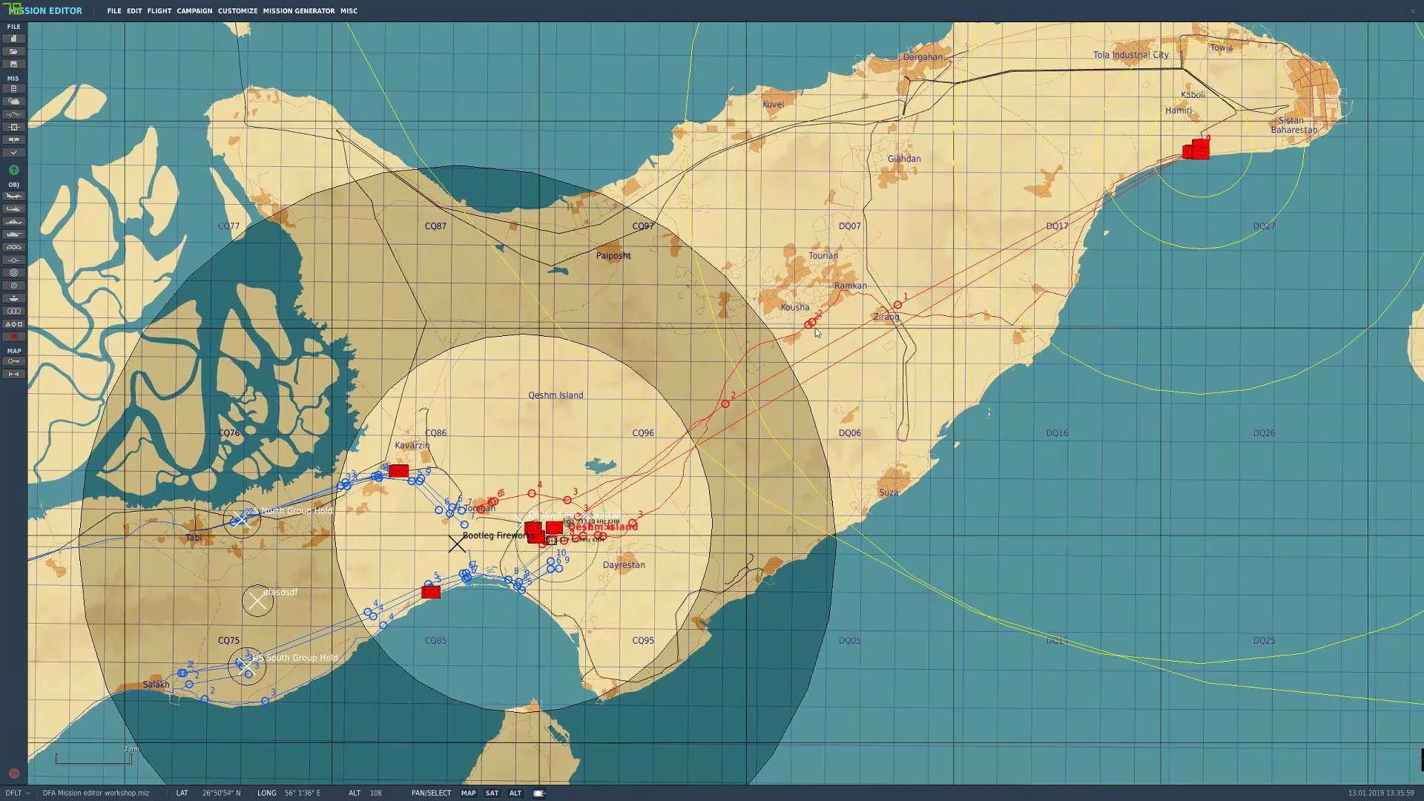
Step: Select waypoint 2 of the Iran Tank Counter group near Kousha and examine its hold position relative to the surrounding zones
{"action": "left_click", "coordinate": [810, 326]}
{"action": "left_click", "coordinate": [807, 327]}
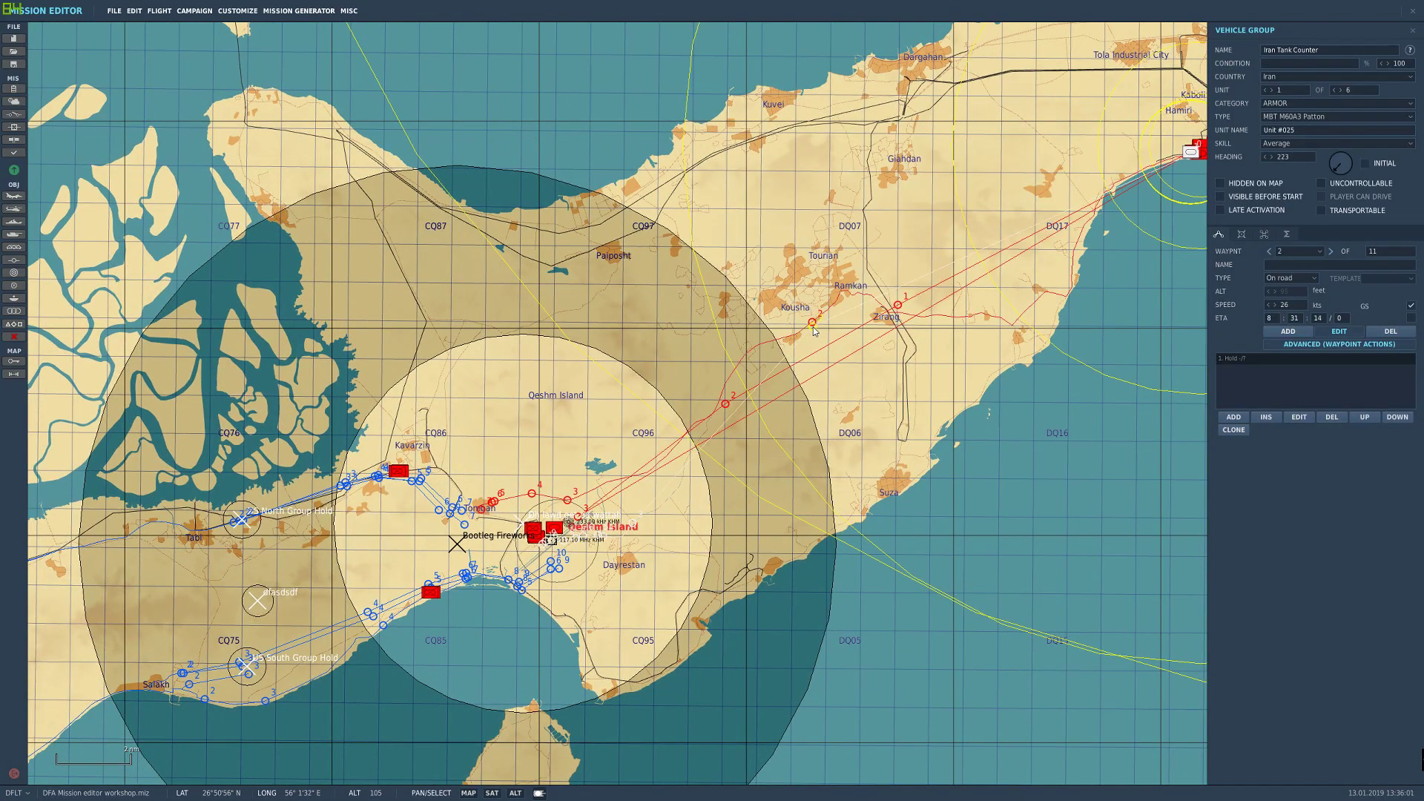
{"action": "left_click_drag", "start_coordinate": [808, 342], "coordinate": [683, 449]}
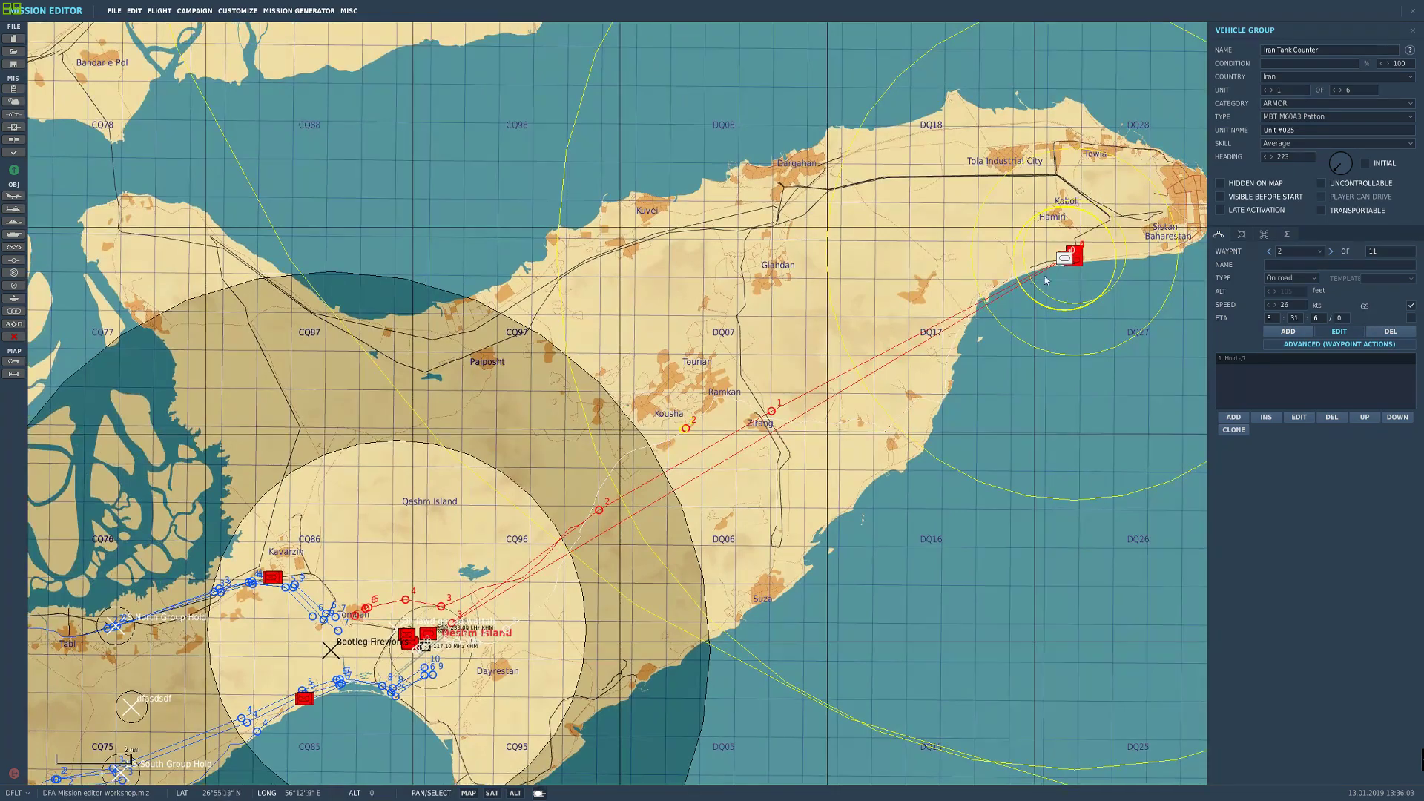
{"action": "scroll", "coordinate": [641, 445], "scroll_direction": "up", "scroll_amount": 5}
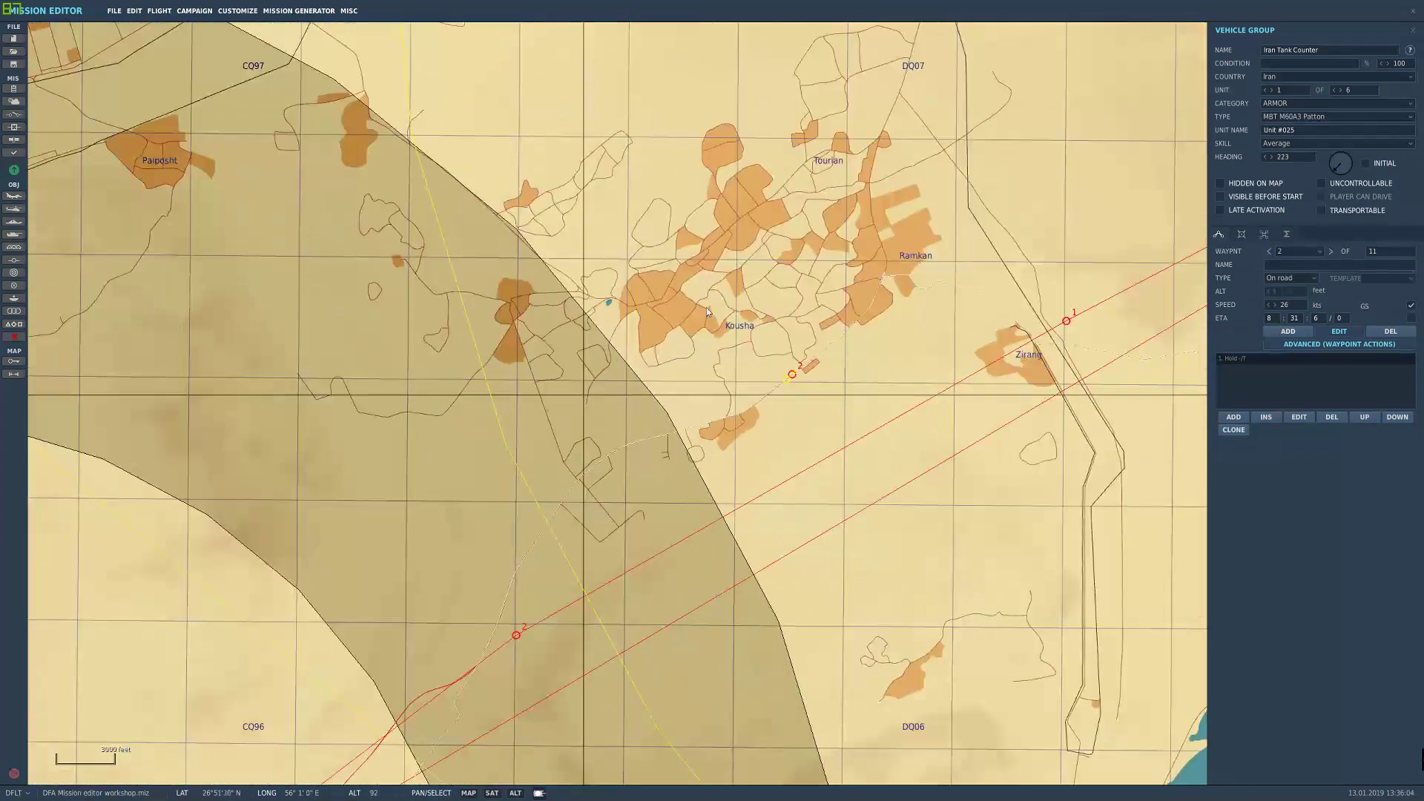
{"action": "left_click_drag", "start_coordinate": [712, 456], "coordinate": [946, 273]}
{"action": "scroll", "coordinate": [849, 346], "scroll_direction": "down", "scroll_amount": 3}
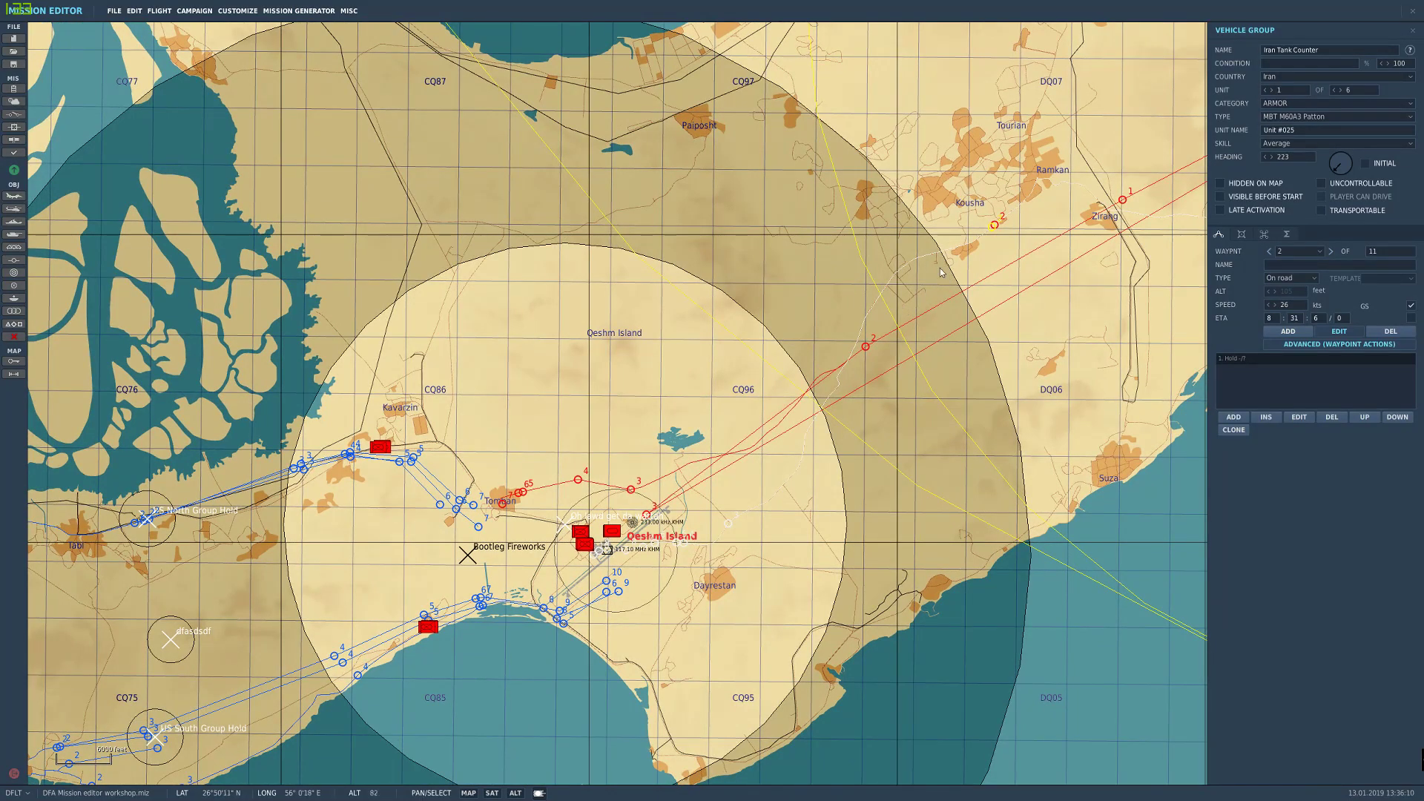
{"action": "left_click_drag", "start_coordinate": [903, 305], "coordinate": [991, 228]}
{"action": "scroll", "coordinate": [991, 229], "scroll_direction": "down", "scroll_amount": 2}
{"action": "left_click_drag", "start_coordinate": [889, 248], "coordinate": [778, 320]}
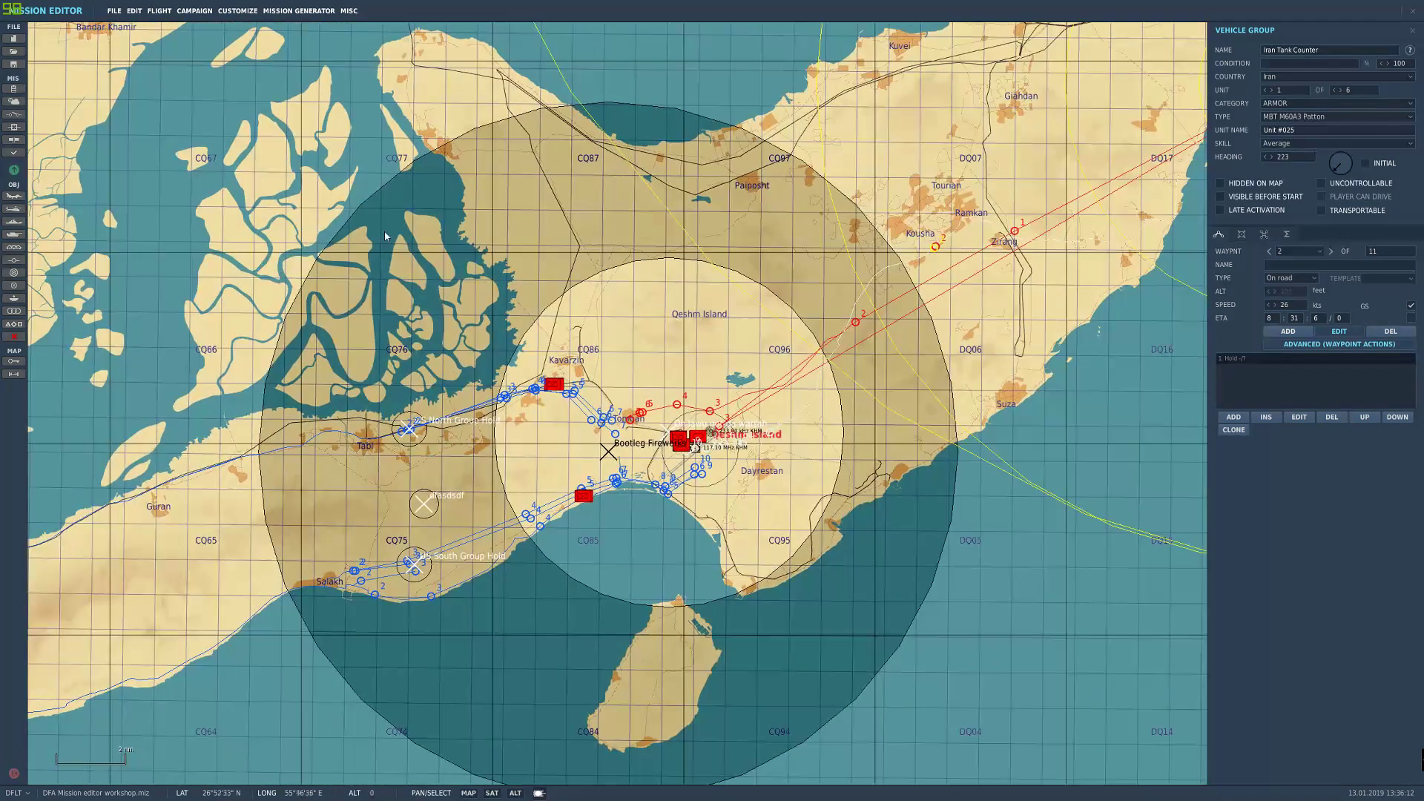
{"action": "left_click_drag", "start_coordinate": [338, 337], "coordinate": [375, 221]}
{"action": "scroll", "coordinate": [376, 223], "scroll_direction": "down", "scroll_amount": 2}
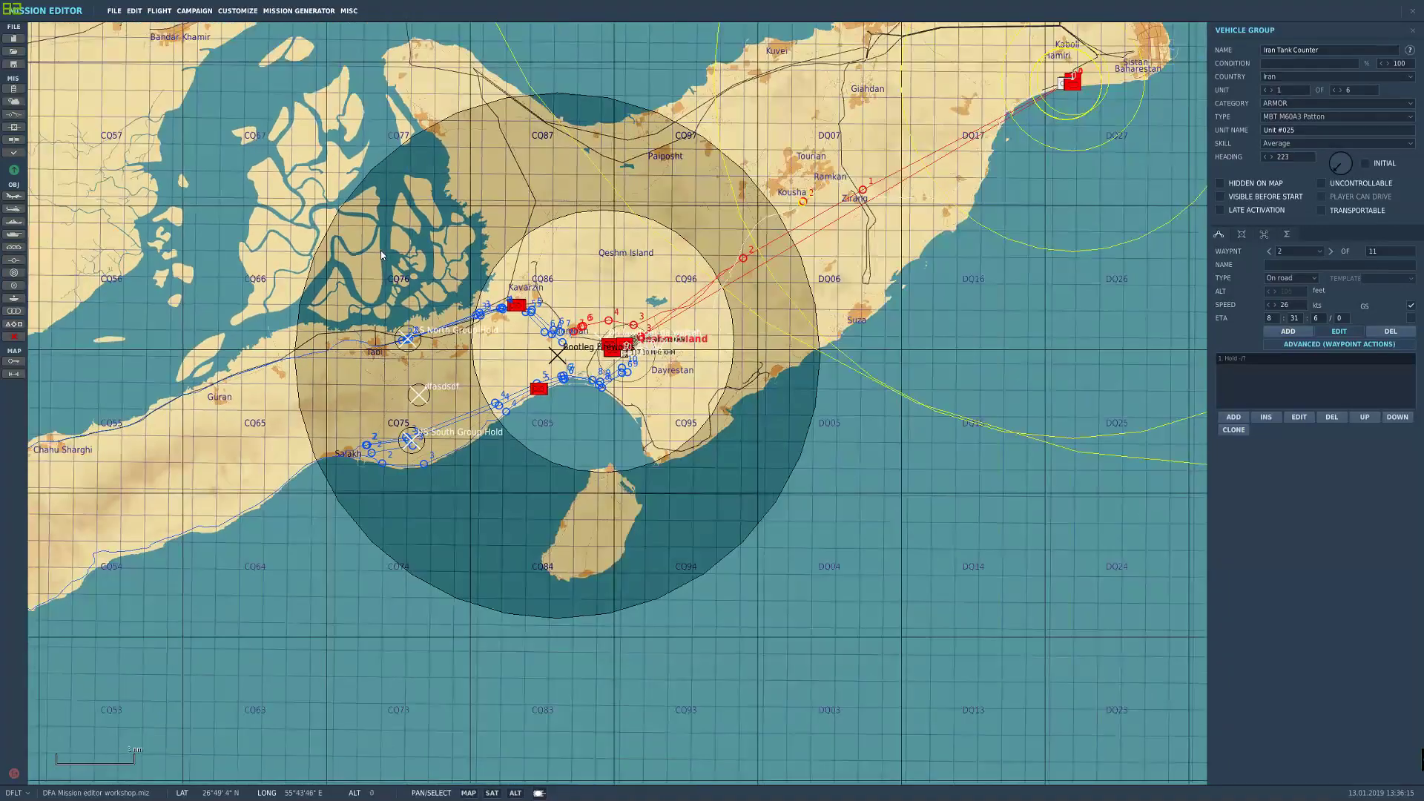
Step: Inspect the Start Iran Counter & CAS trigger's PART OF COALITION IN ZONE condition and locate the Bootleg Fireworks zone on the map
{"action": "left_click", "coordinate": [16, 114]}
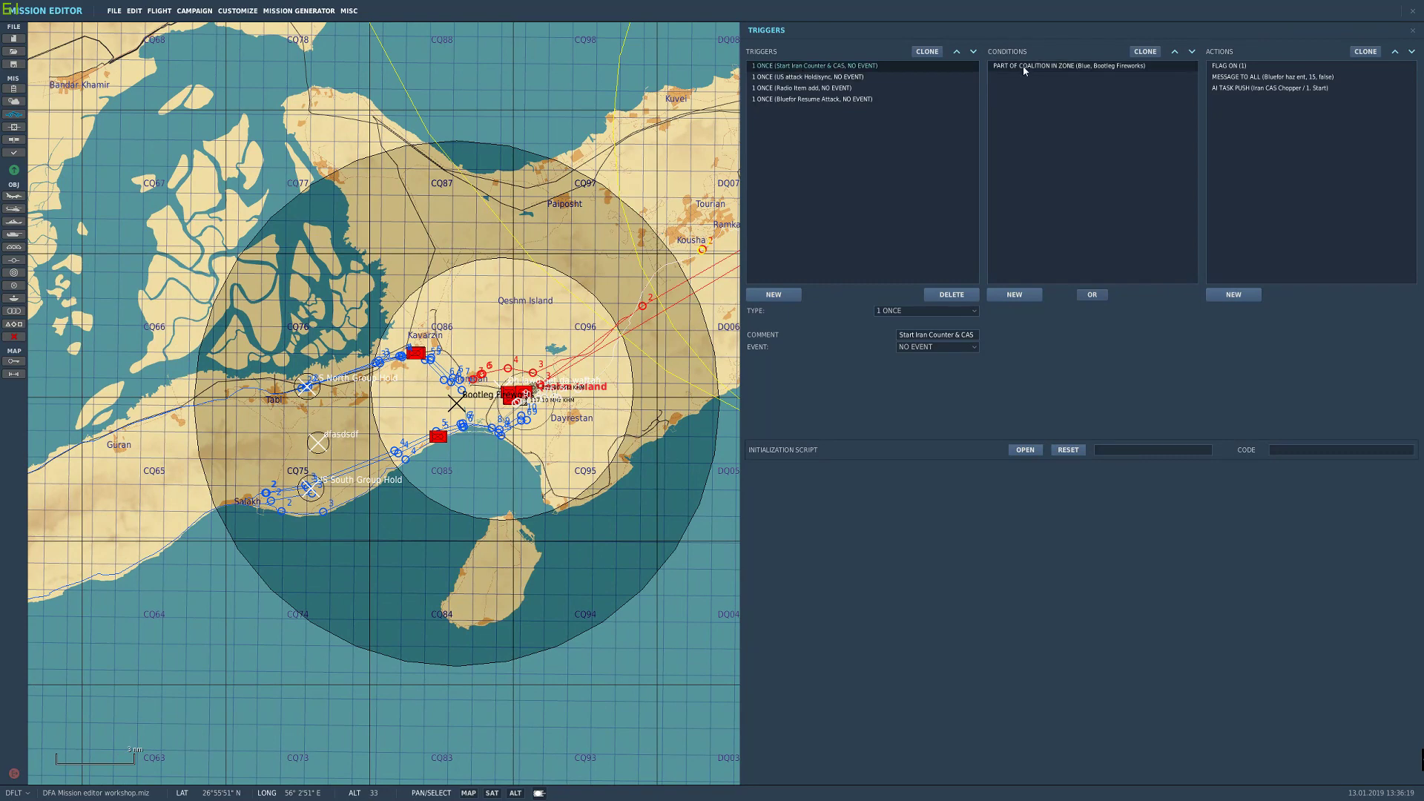
{"action": "left_click", "coordinate": [1068, 66]}
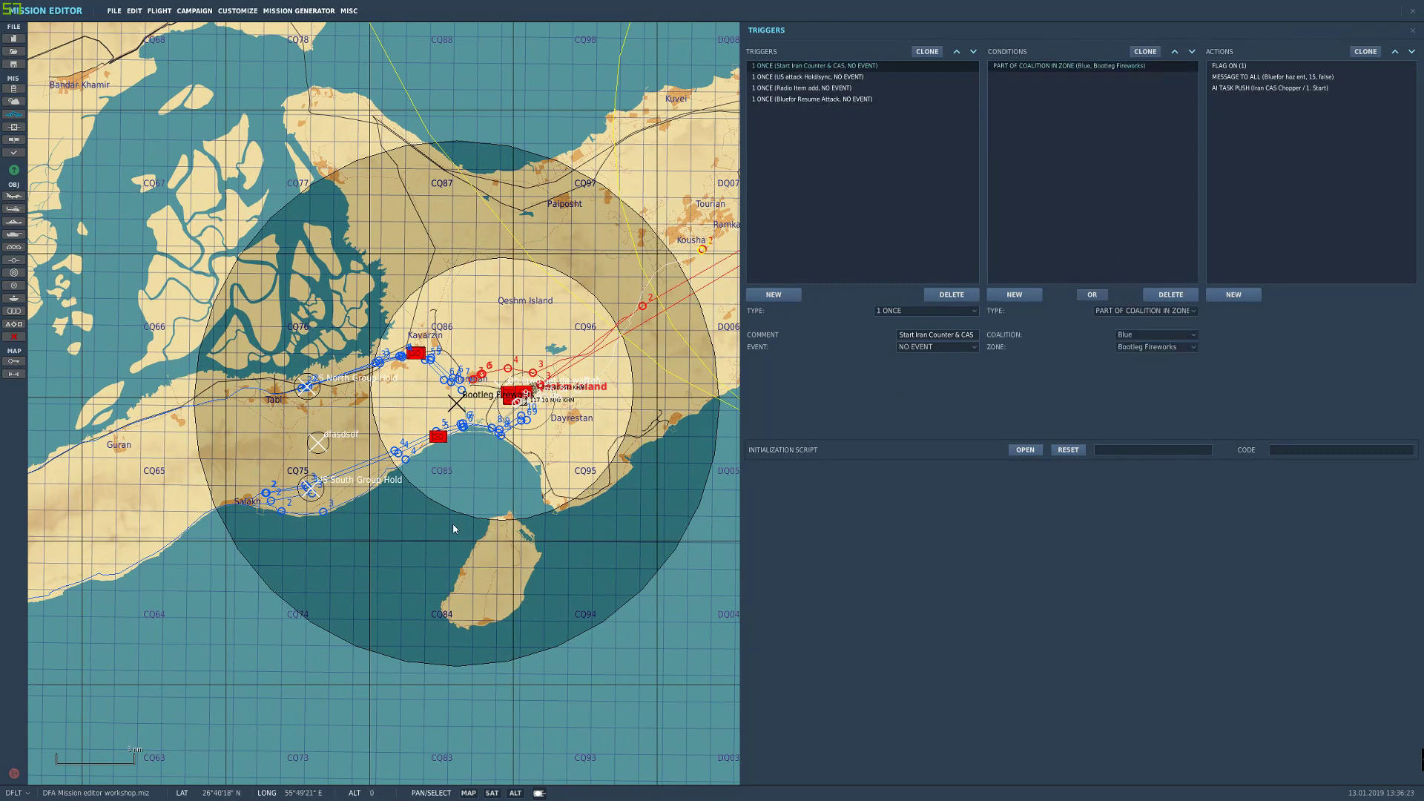
{"action": "scroll", "coordinate": [442, 415], "scroll_direction": "up", "scroll_amount": 2}
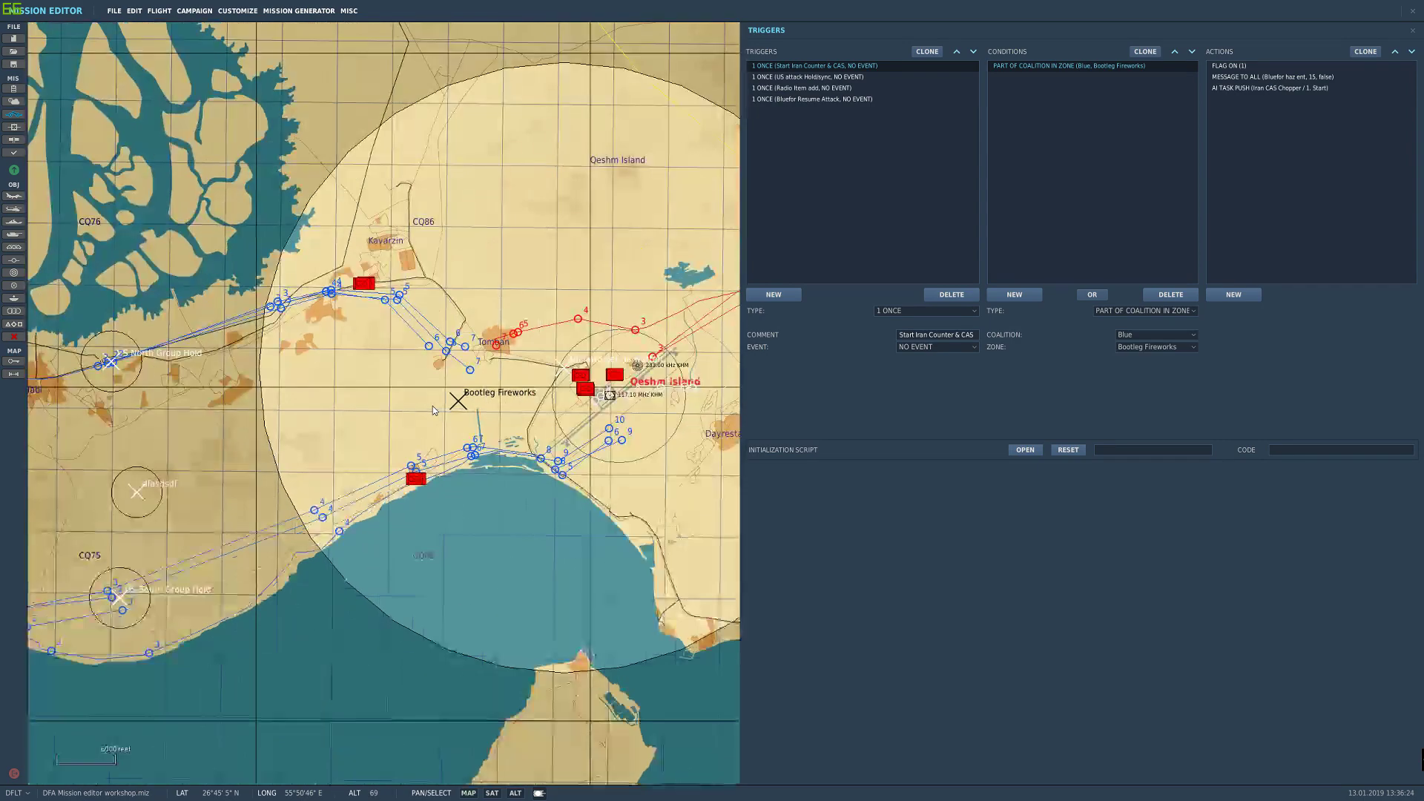
{"action": "scroll", "coordinate": [433, 406], "scroll_direction": "down", "scroll_amount": 1}
{"action": "left_click_drag", "start_coordinate": [486, 412], "coordinate": [376, 452]}
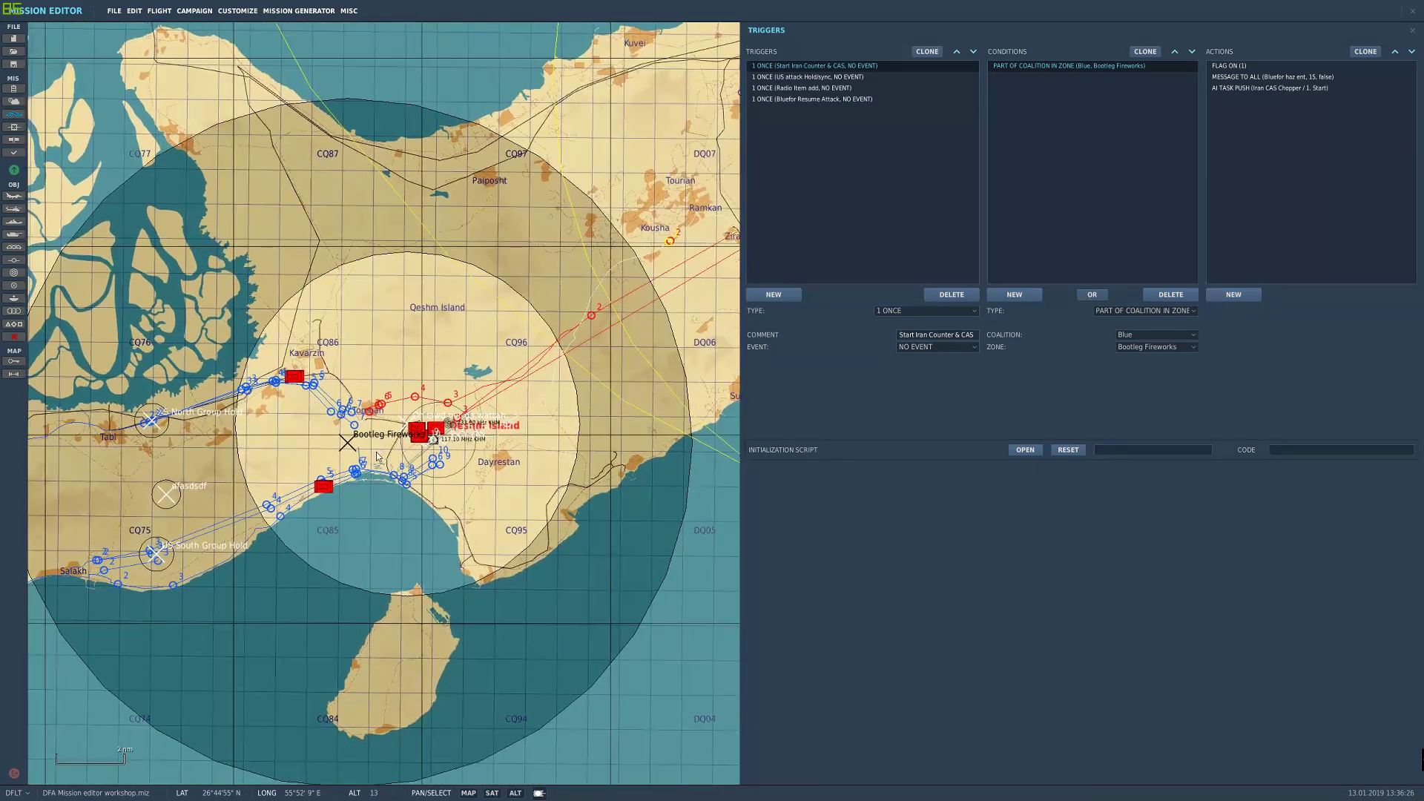
Step: Close the triggers and examine the red groups' routes back to their starting base south of Hamiri
{"action": "left_click", "coordinate": [663, 261]}
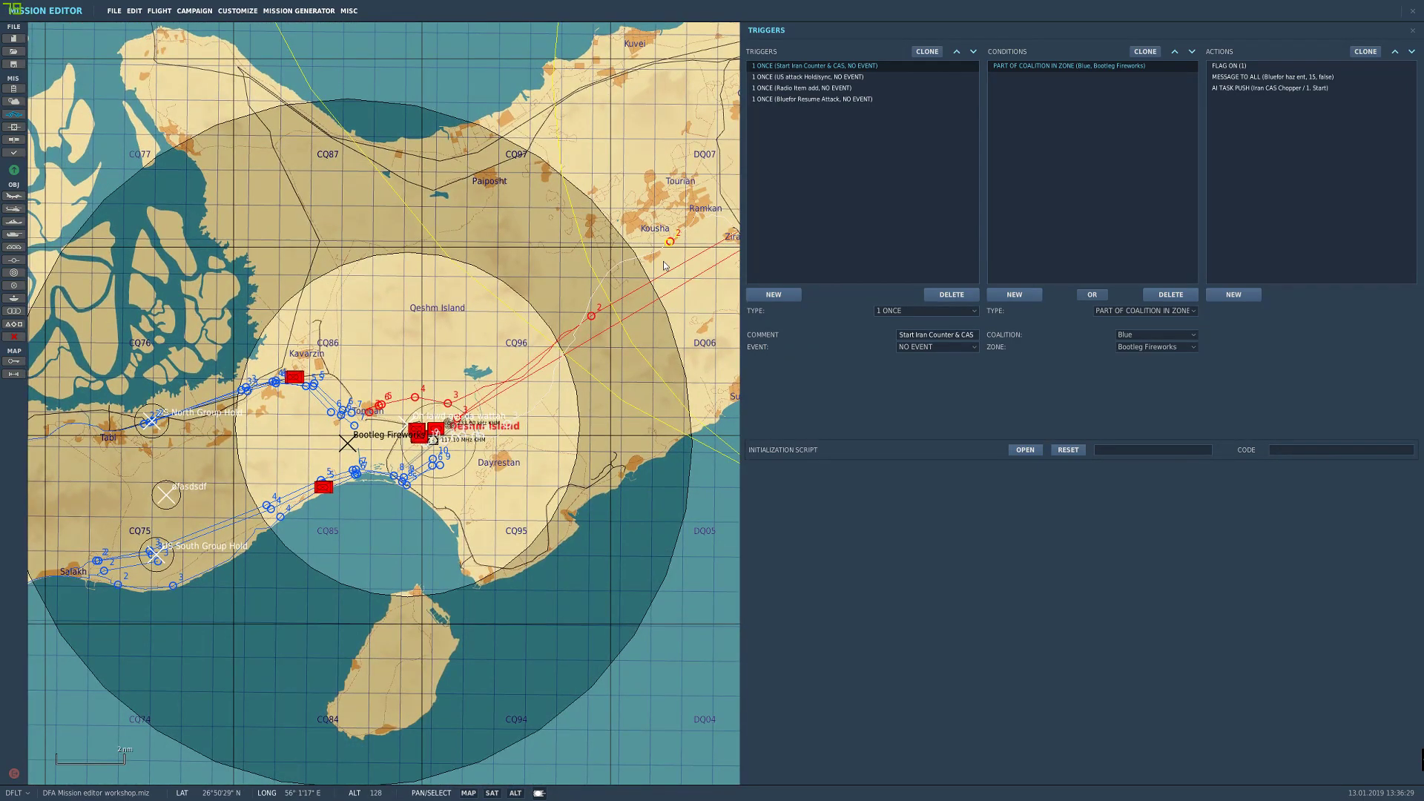
{"action": "left_click", "coordinate": [559, 267]}
{"action": "left_click", "coordinate": [538, 261]}
{"action": "left_click_drag", "start_coordinate": [538, 265], "coordinate": [697, 337]}
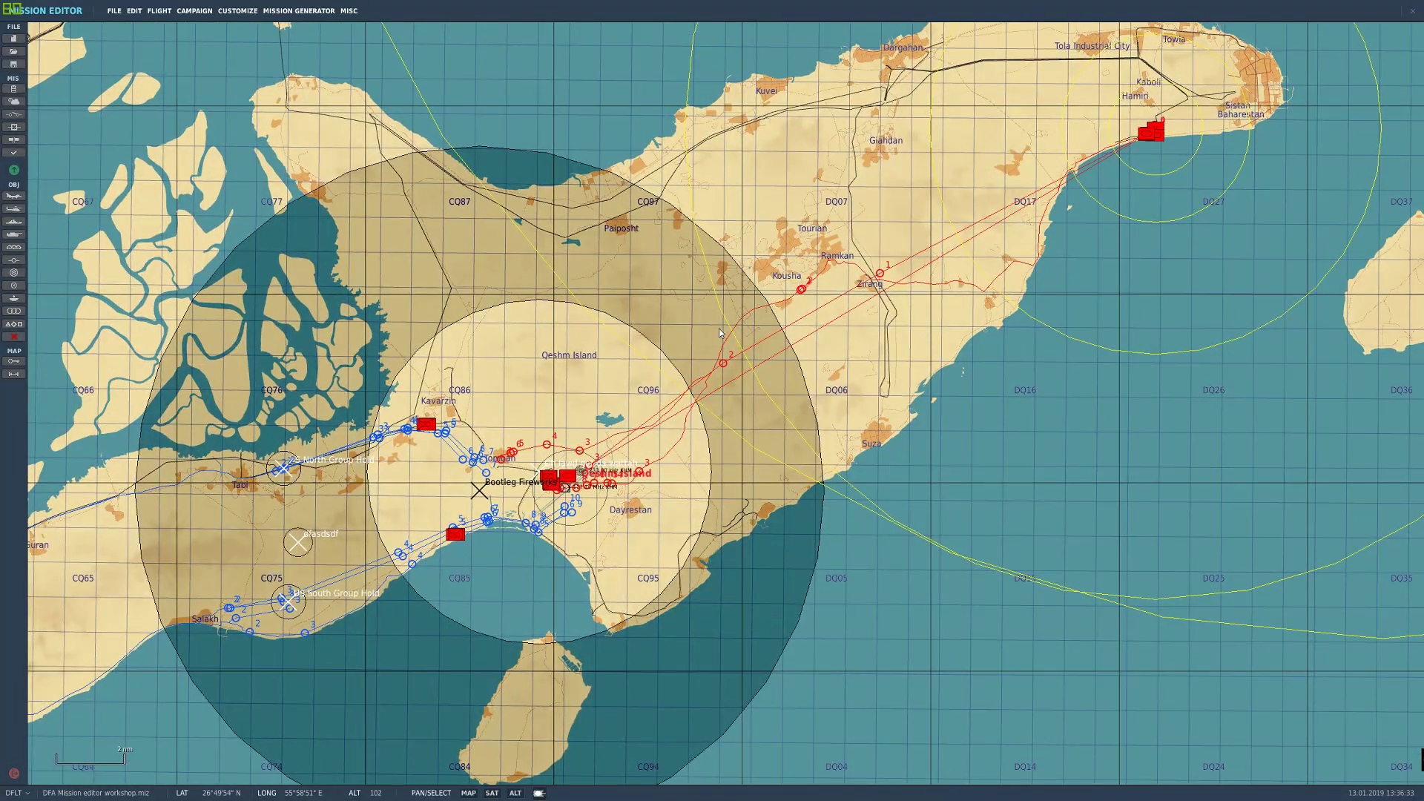
{"action": "left_click_drag", "start_coordinate": [720, 333], "coordinate": [527, 419]}
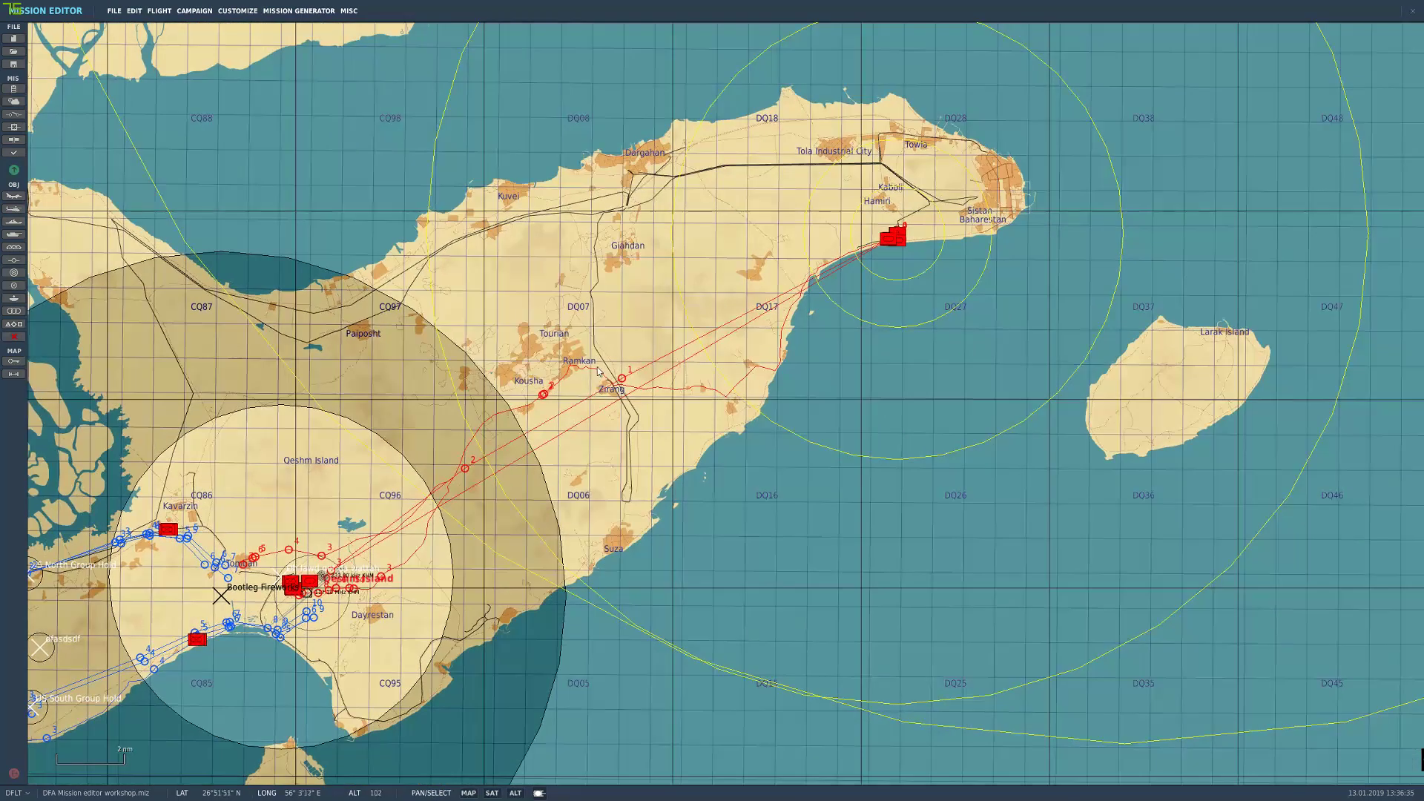
{"action": "left_click_drag", "start_coordinate": [814, 277], "coordinate": [799, 411]}
{"action": "scroll", "coordinate": [800, 410], "scroll_direction": "up", "scroll_amount": 6}
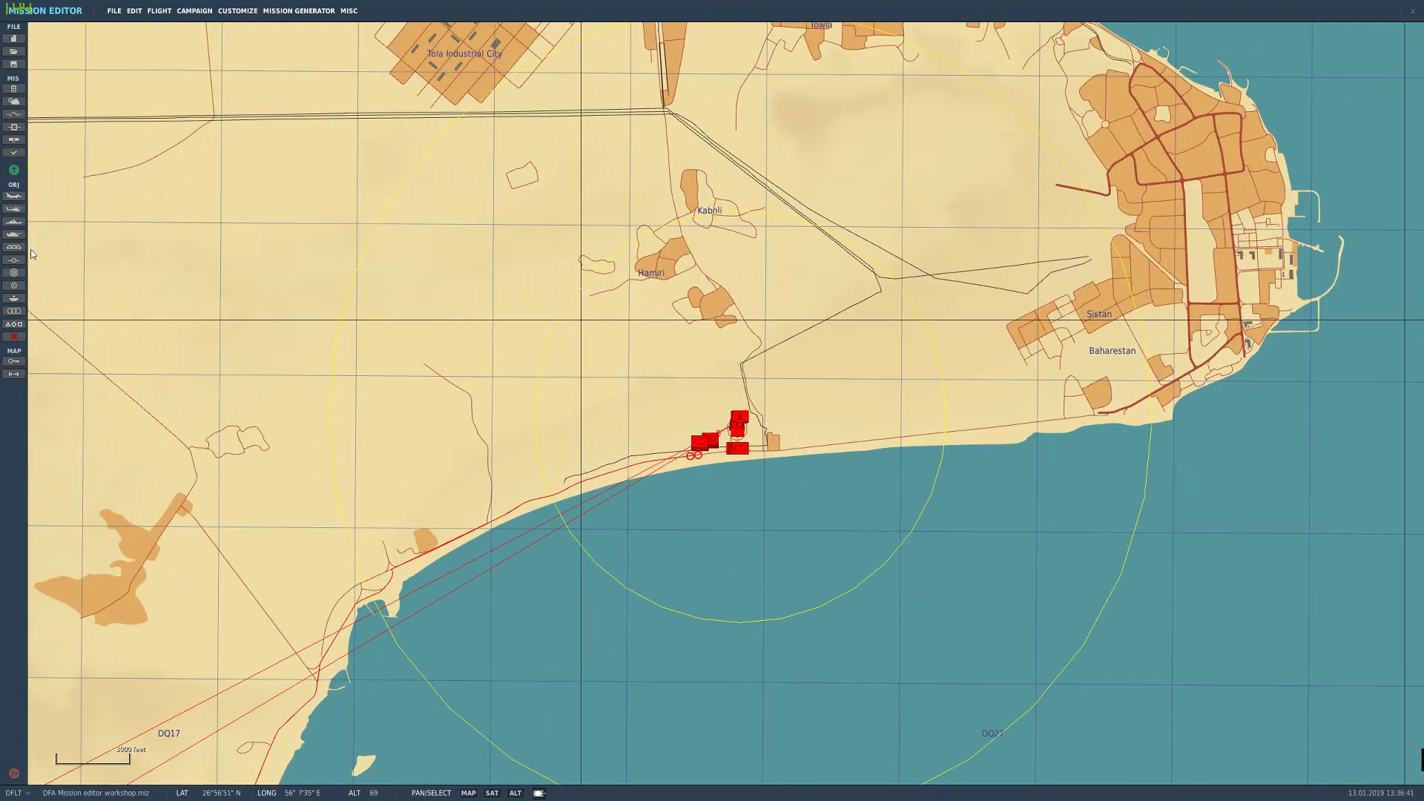
{"action": "left_click", "coordinate": [13, 208]}
{"action": "scroll", "coordinate": [709, 428], "scroll_direction": "up", "scroll_amount": 2}
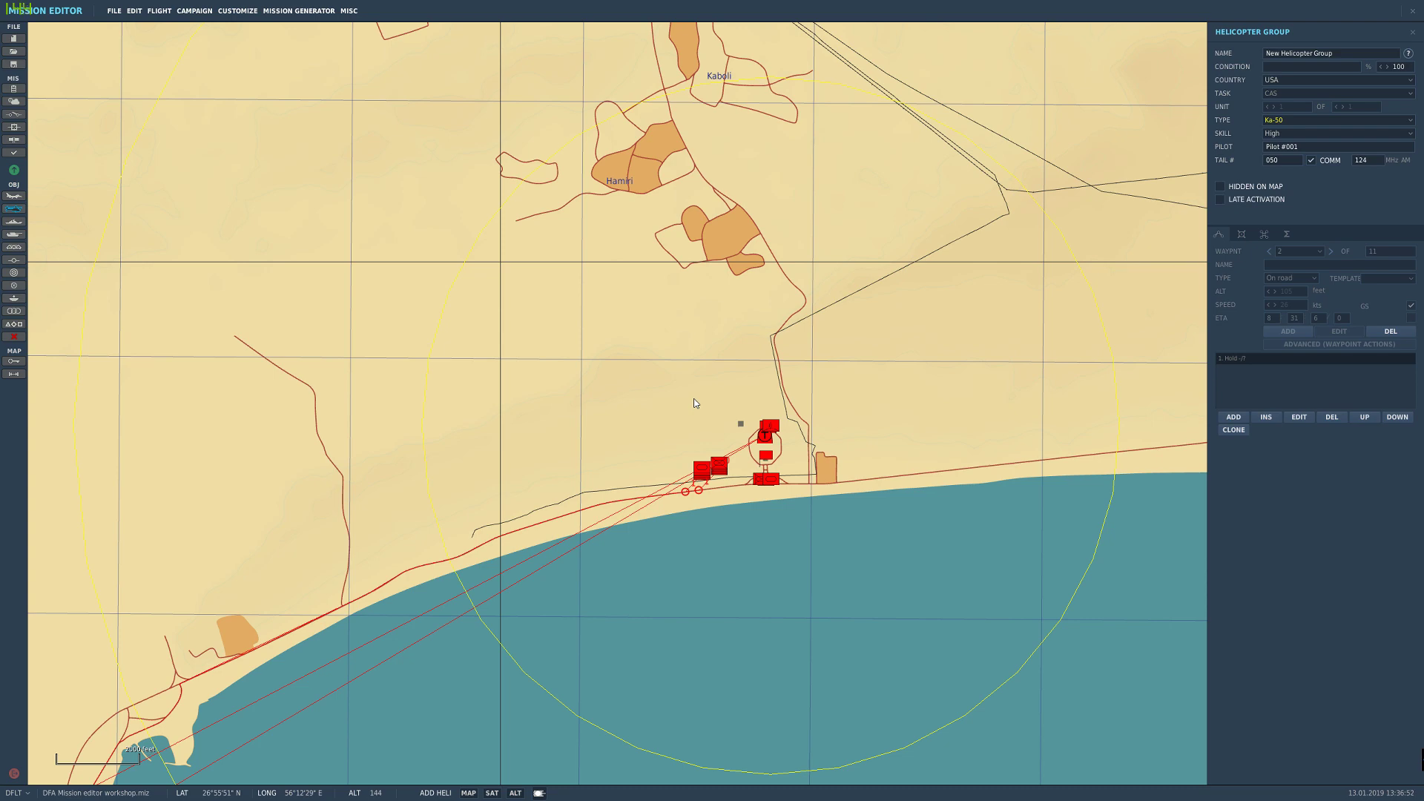
{"action": "scroll", "coordinate": [694, 405], "scroll_direction": "up", "scroll_amount": 3}
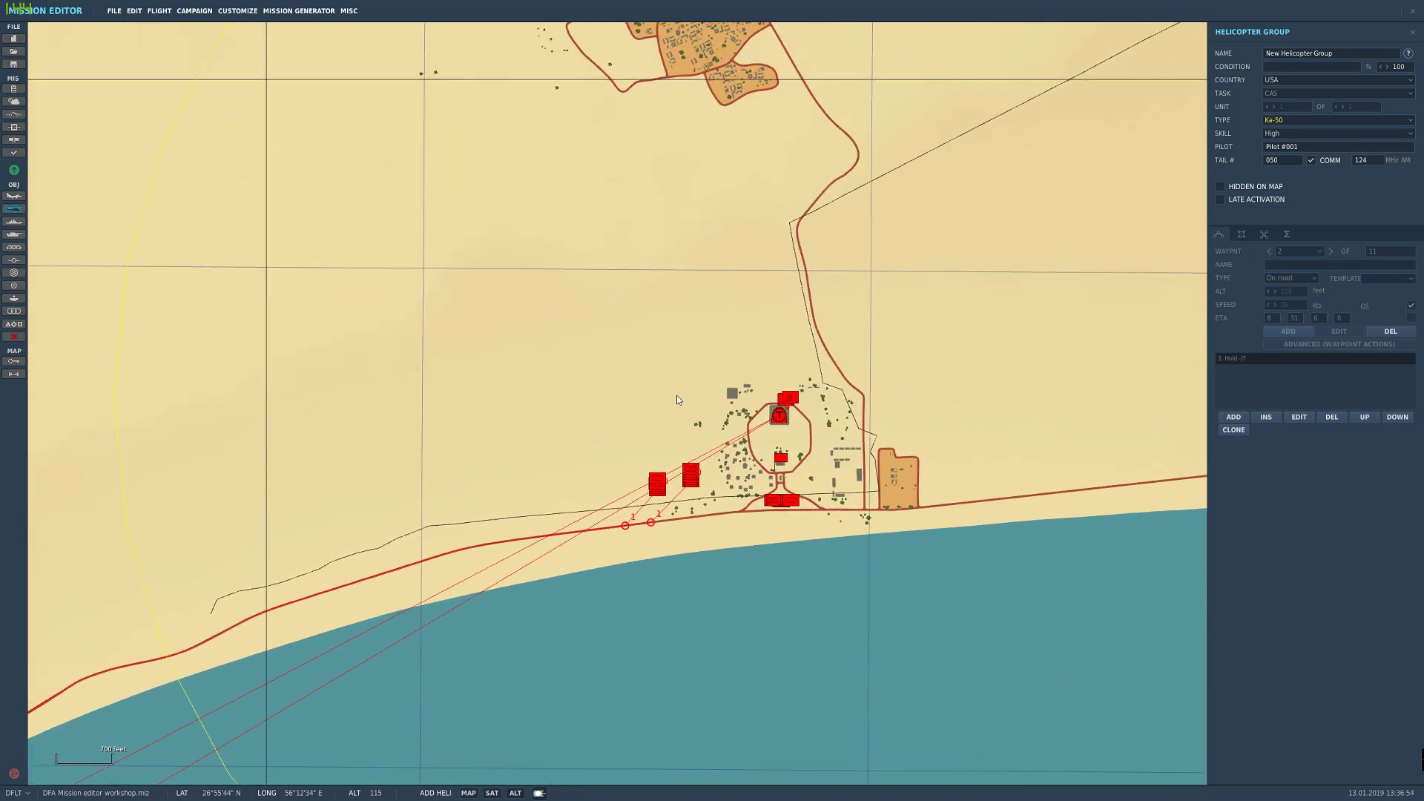
{"action": "right_click_drag", "start_coordinate": [683, 393], "coordinate": [571, 374]}
{"action": "key", "text": "Escape"}
{"action": "scroll", "coordinate": [660, 411], "scroll_direction": "up", "scroll_amount": 2}
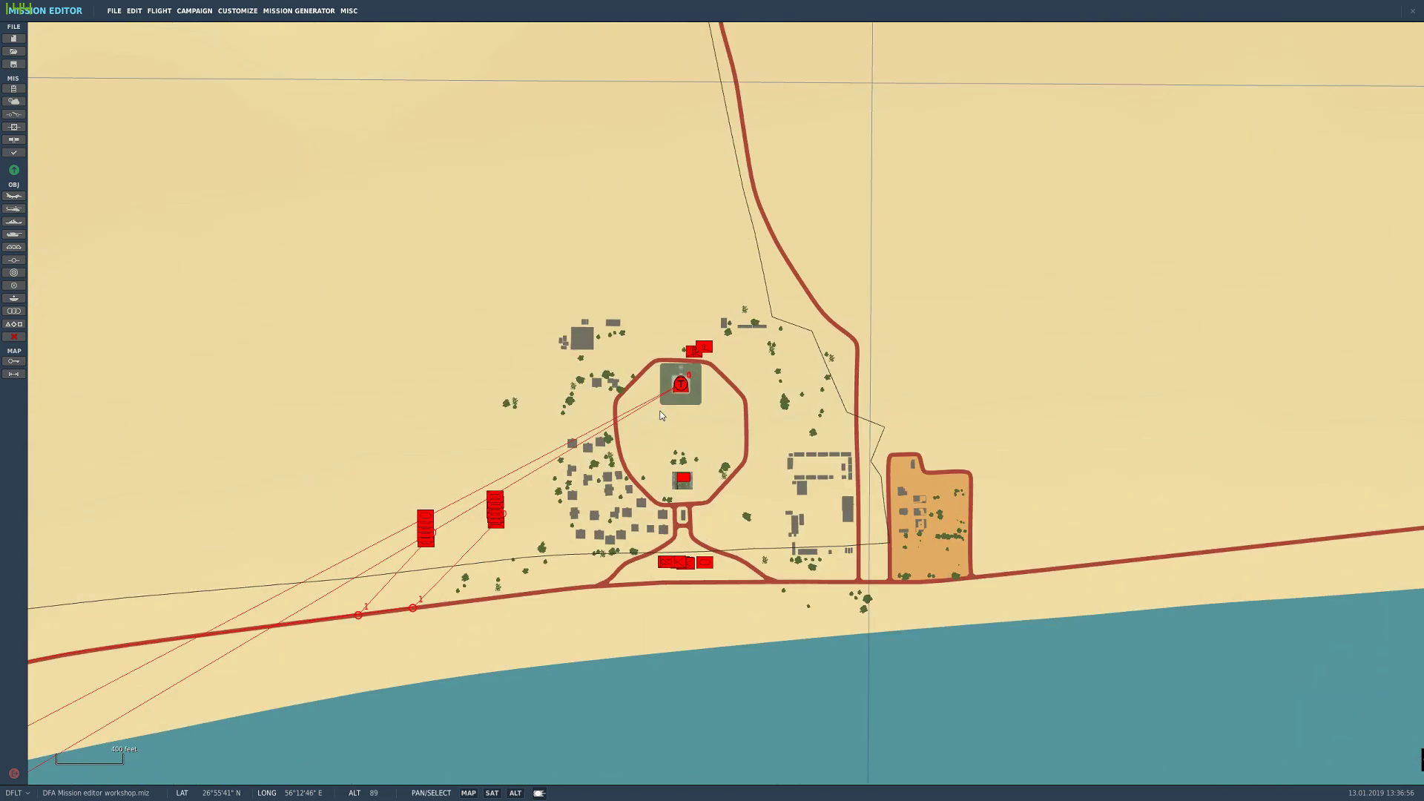
Step: Inspect the Iran CAS Chopper's start and landing waypoints and the Helipad Single static object underneath it
{"action": "left_click", "coordinate": [683, 391]}
{"action": "scroll", "coordinate": [683, 393], "scroll_direction": "up", "scroll_amount": 4}
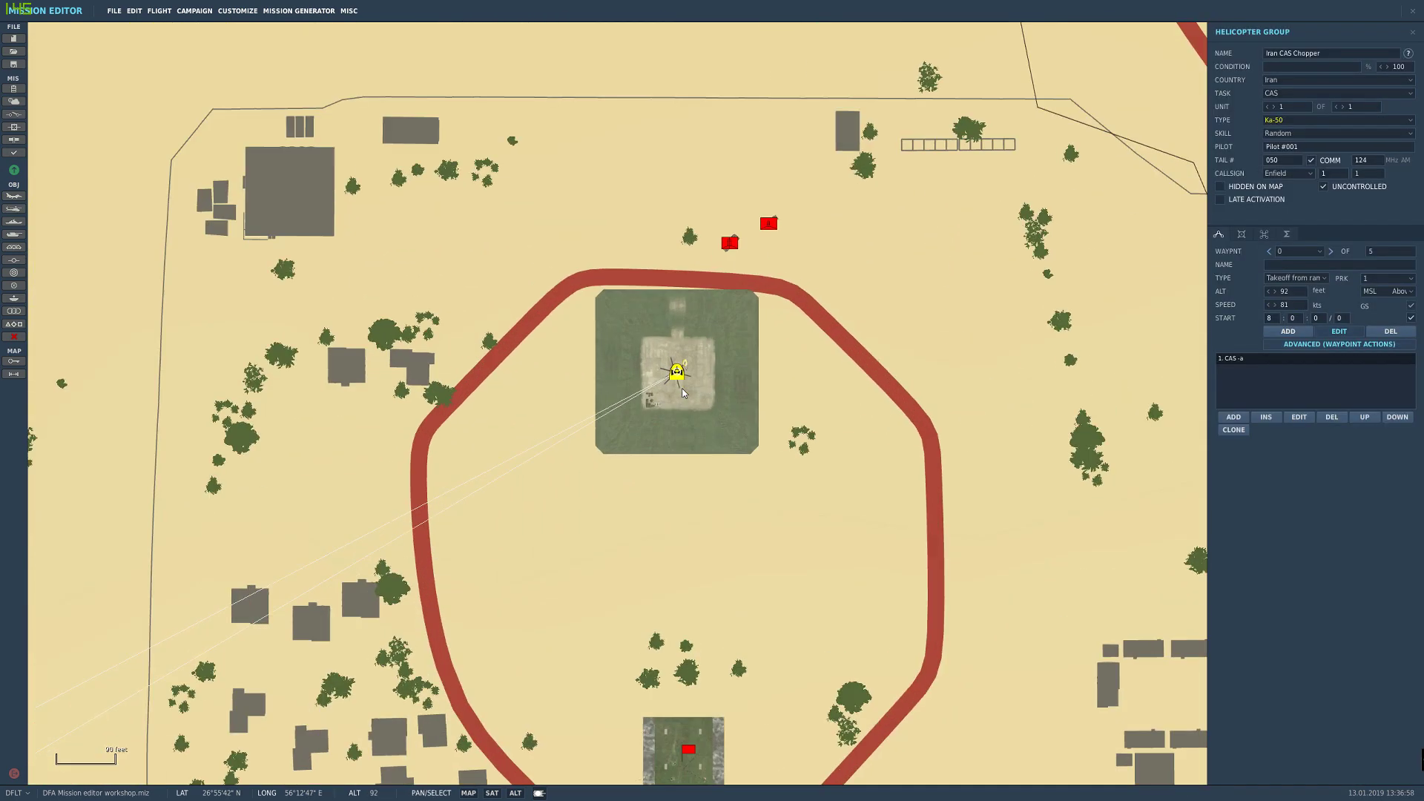
{"action": "scroll", "coordinate": [683, 393], "scroll_direction": "up", "scroll_amount": 4}
{"action": "left_click", "coordinate": [686, 358]}
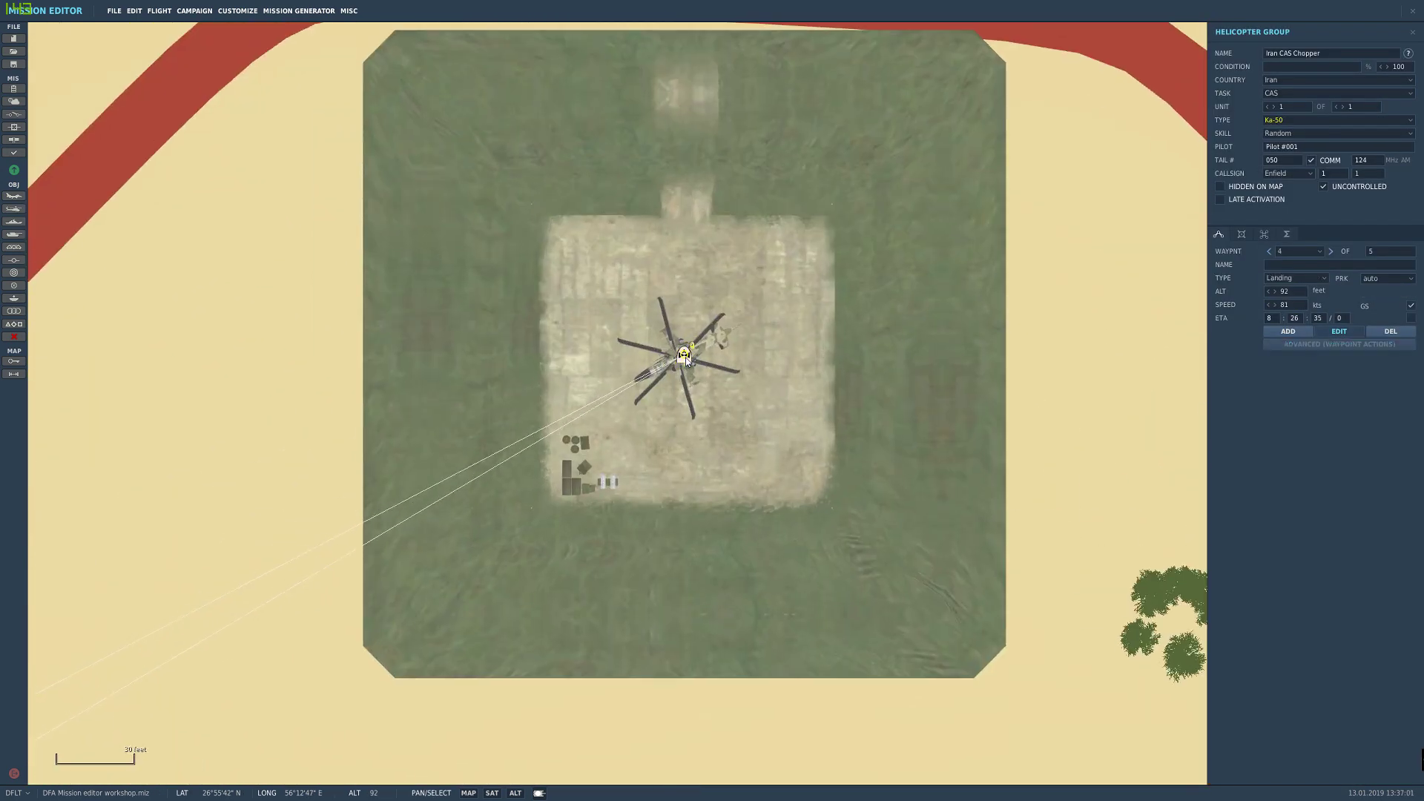
{"action": "left_click", "coordinate": [686, 359]}
{"action": "scroll", "coordinate": [686, 358], "scroll_direction": "down", "scroll_amount": 4}
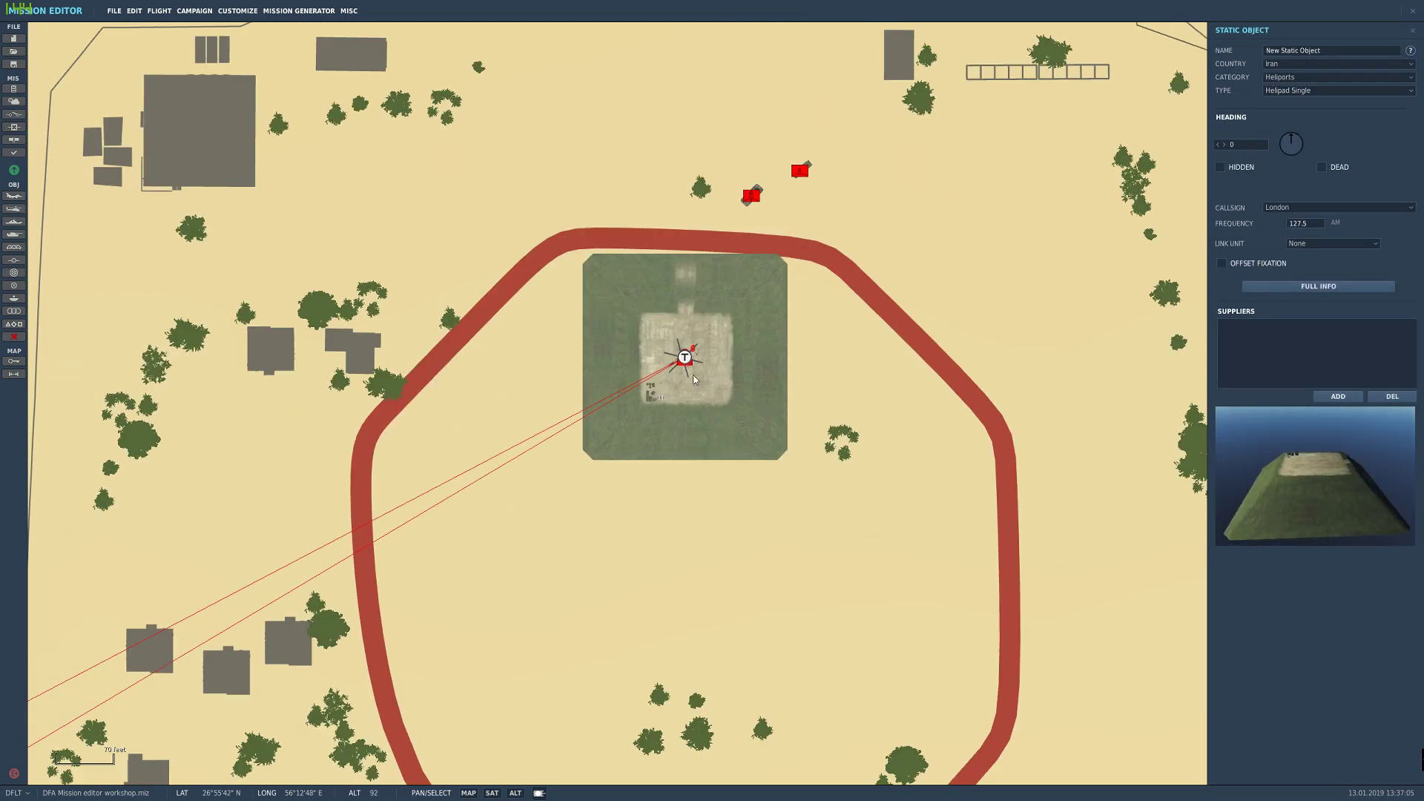
{"action": "scroll", "coordinate": [696, 369], "scroll_direction": "up", "scroll_amount": 1}
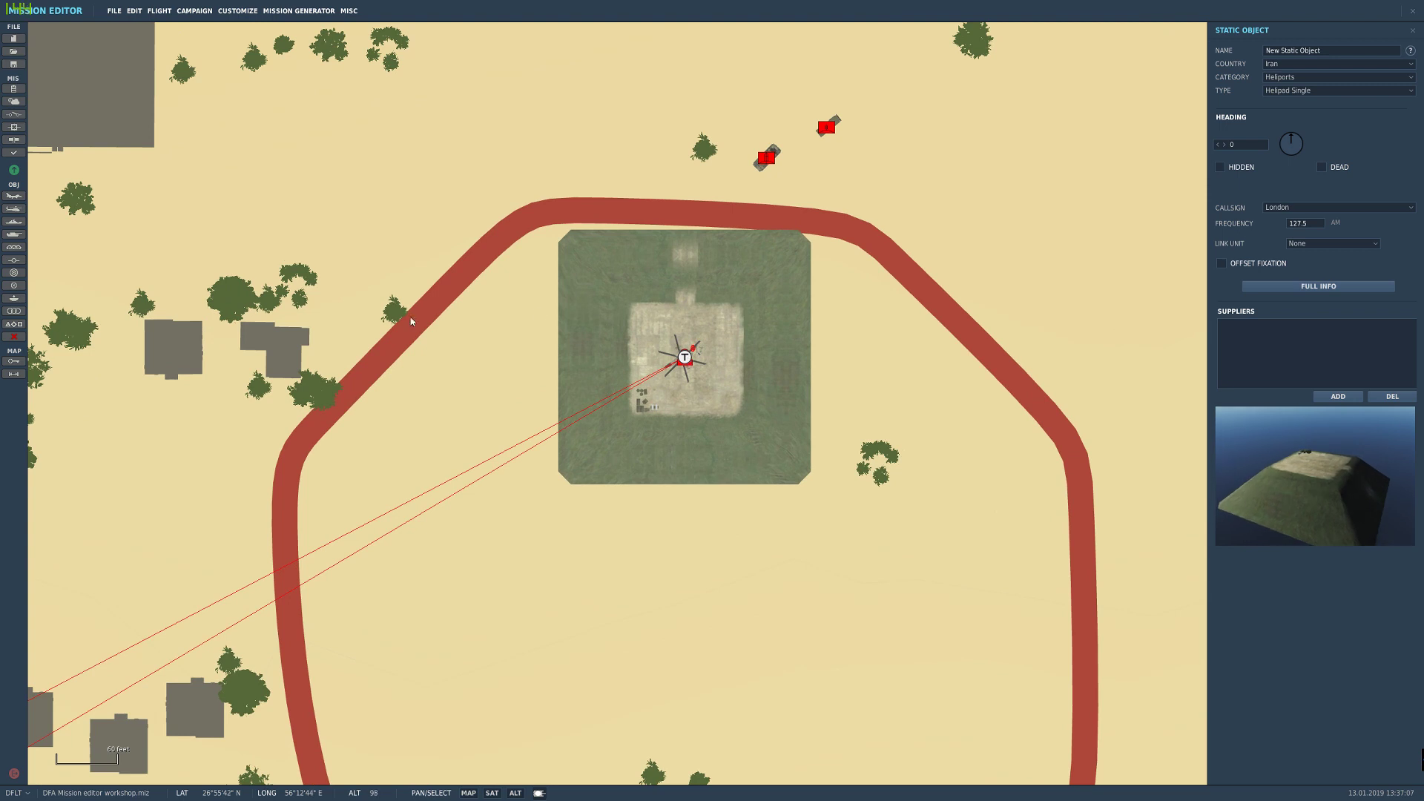
Step: Select the Iran CAS Chopper group again, check its group name and settings, and close its properties
{"action": "left_click", "coordinate": [686, 359]}
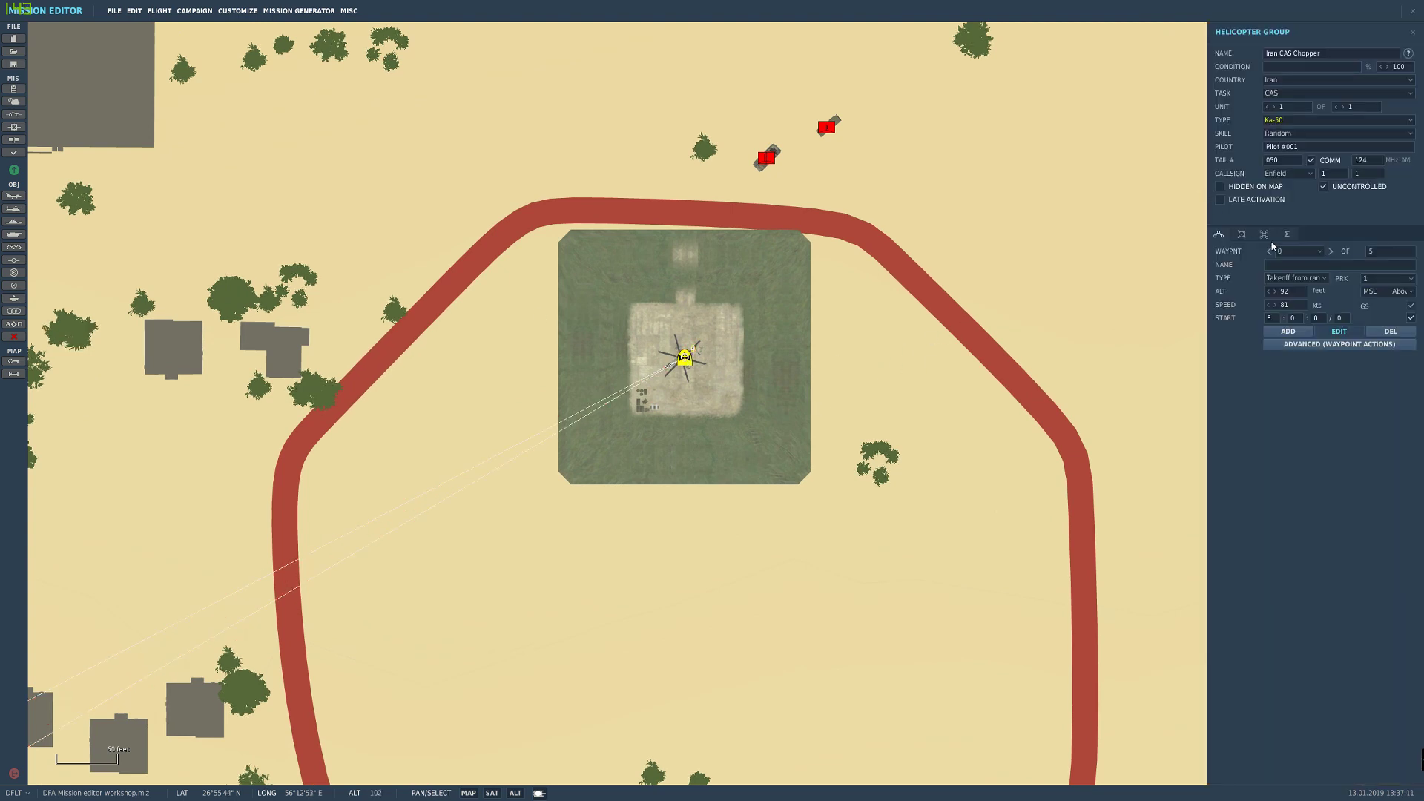
{"action": "scroll", "coordinate": [625, 401], "scroll_direction": "down", "scroll_amount": 3}
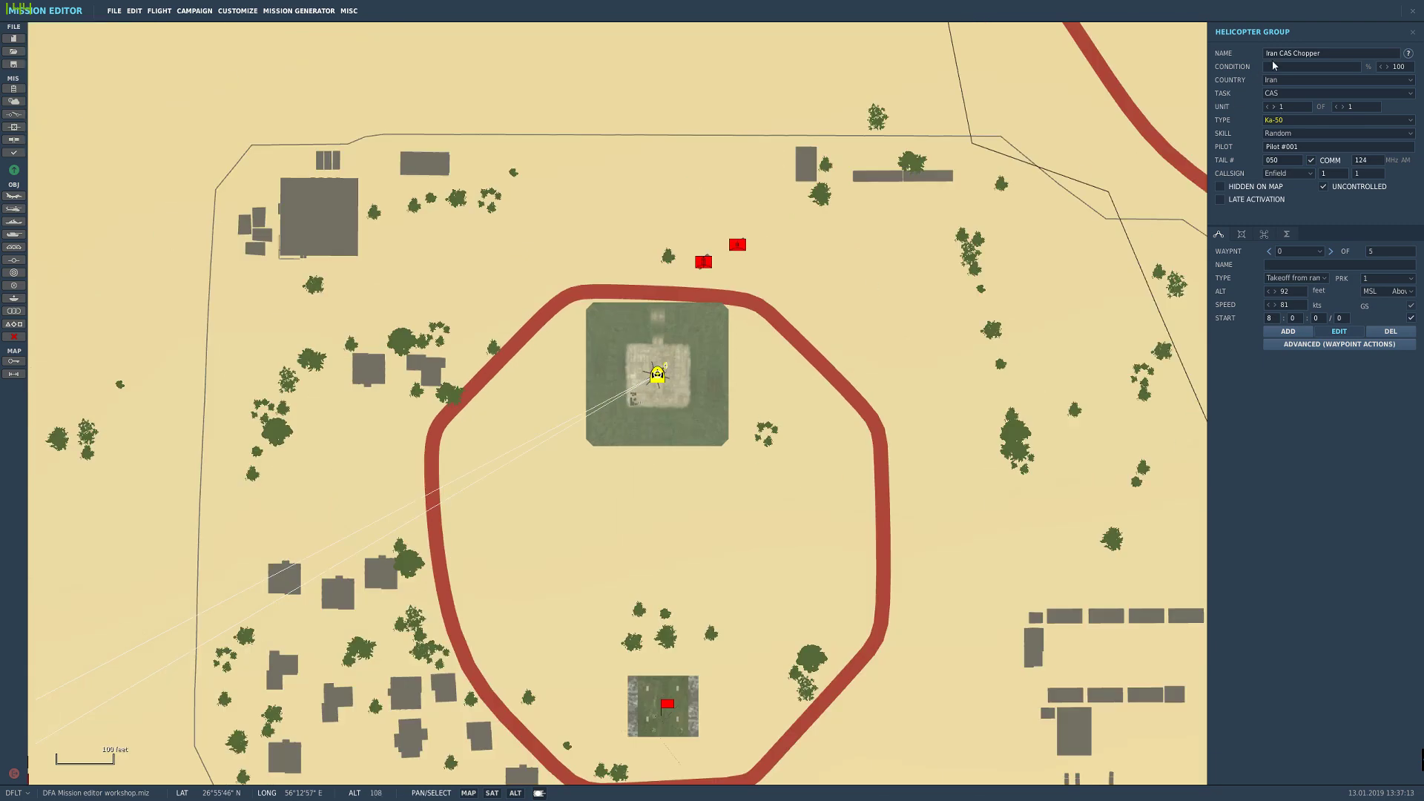
{"action": "left_click_drag", "start_coordinate": [1334, 55], "coordinate": [1254, 62]}
{"action": "left_click", "coordinate": [1325, 53]}
{"action": "left_click", "coordinate": [891, 462]}
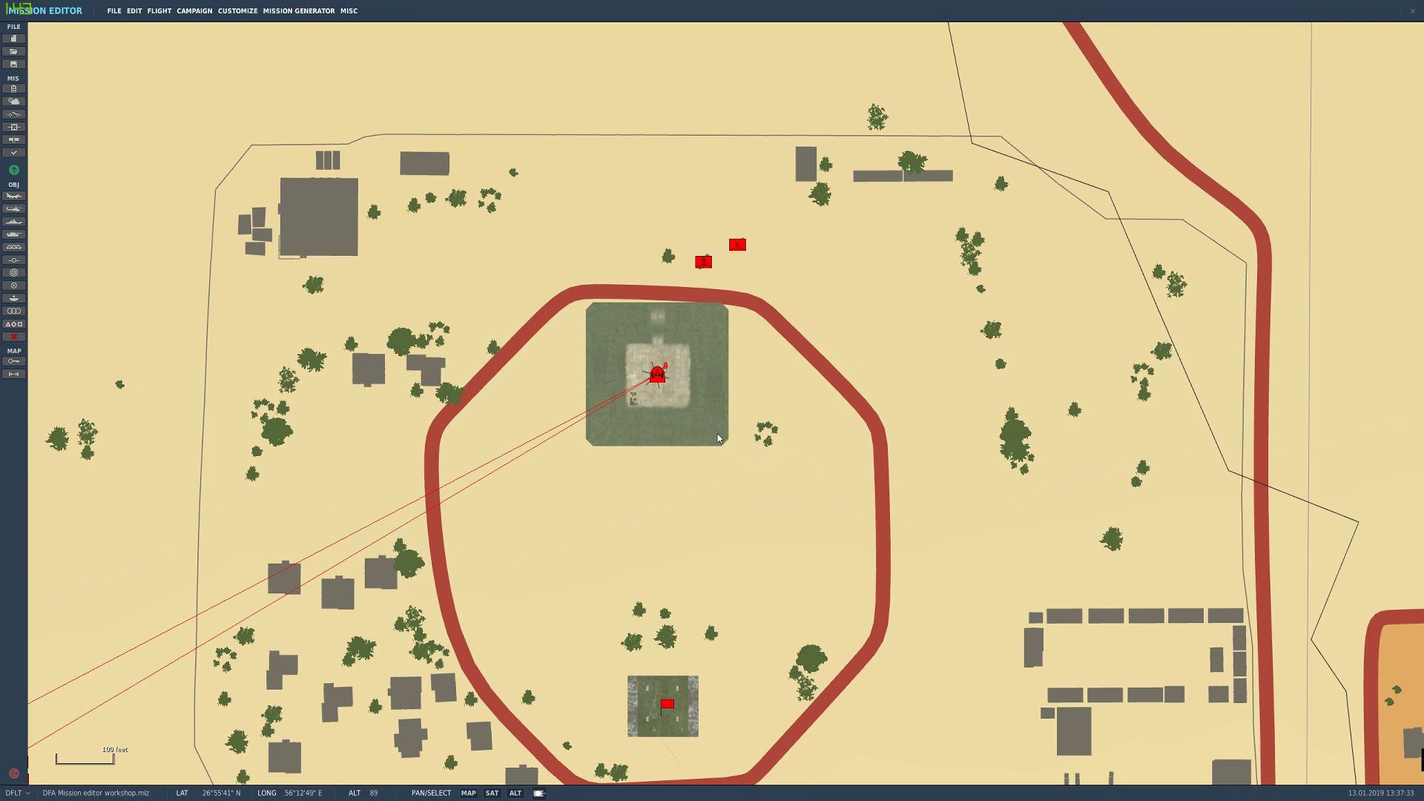
Step: Examine the helicopter on its helipad up close, switching the map's object models off and back on
{"action": "scroll", "coordinate": [701, 433], "scroll_direction": "up", "scroll_amount": 2}
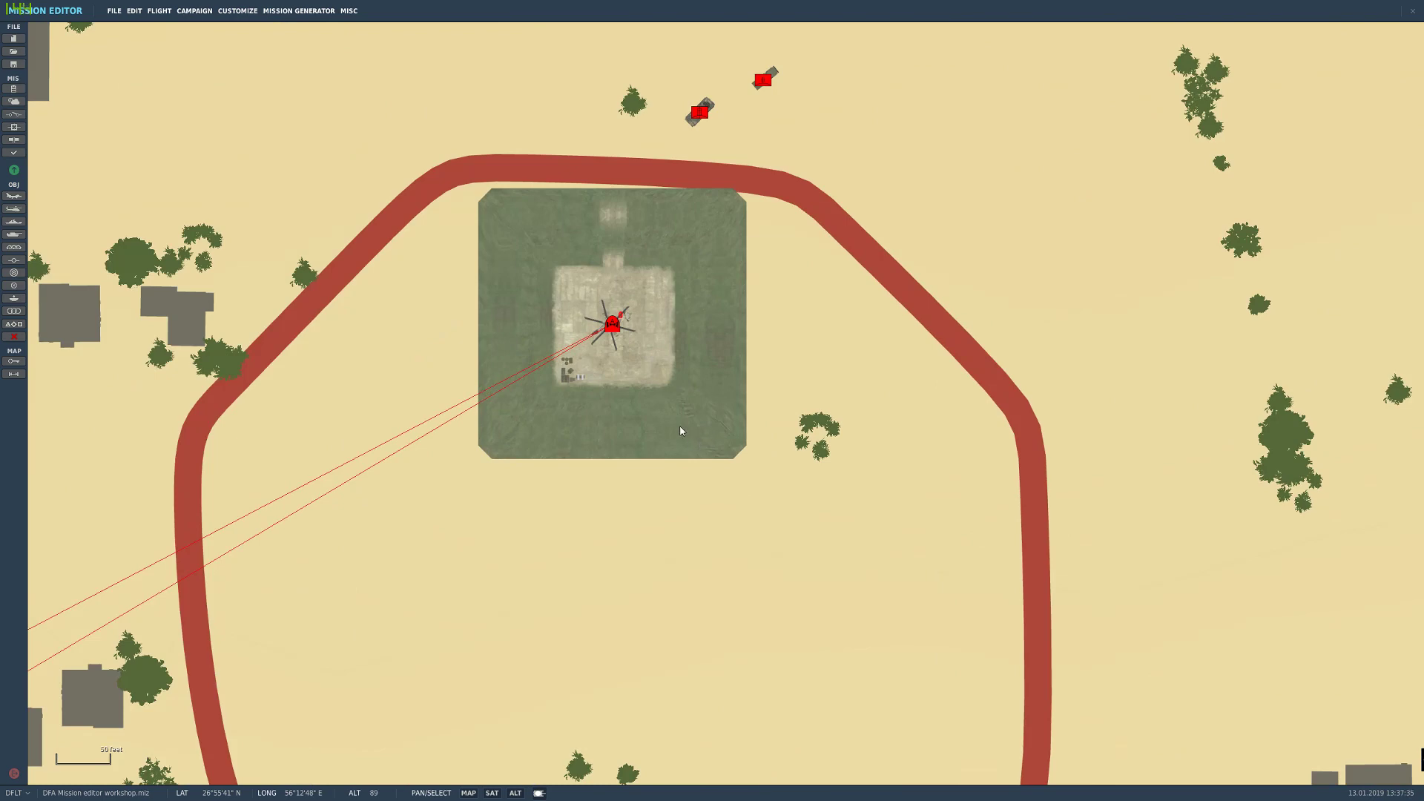
{"action": "scroll", "coordinate": [786, 416], "scroll_direction": "up", "scroll_amount": 4}
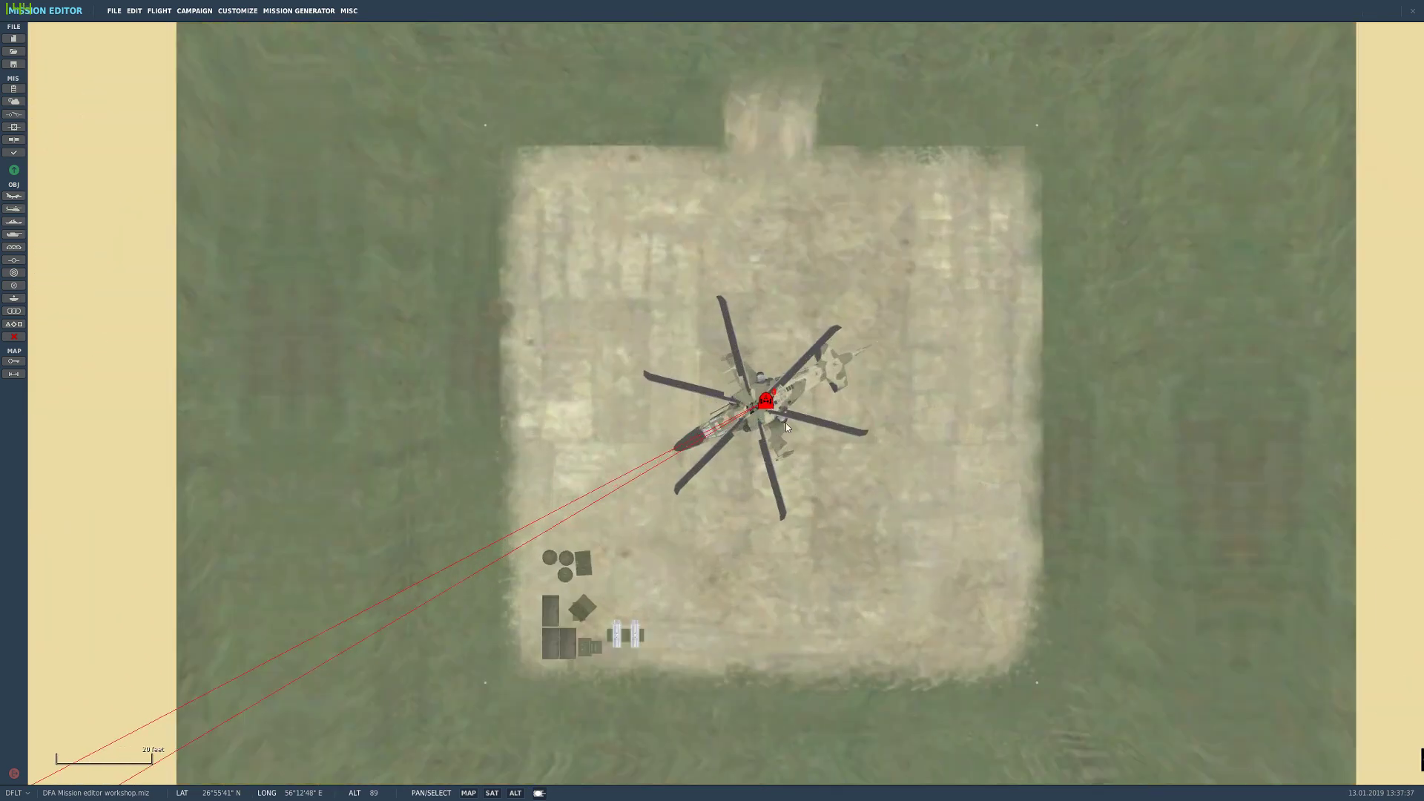
{"action": "scroll", "coordinate": [788, 427], "scroll_direction": "down", "scroll_amount": 2}
{"action": "right_click_drag", "start_coordinate": [792, 433], "coordinate": [719, 403]}
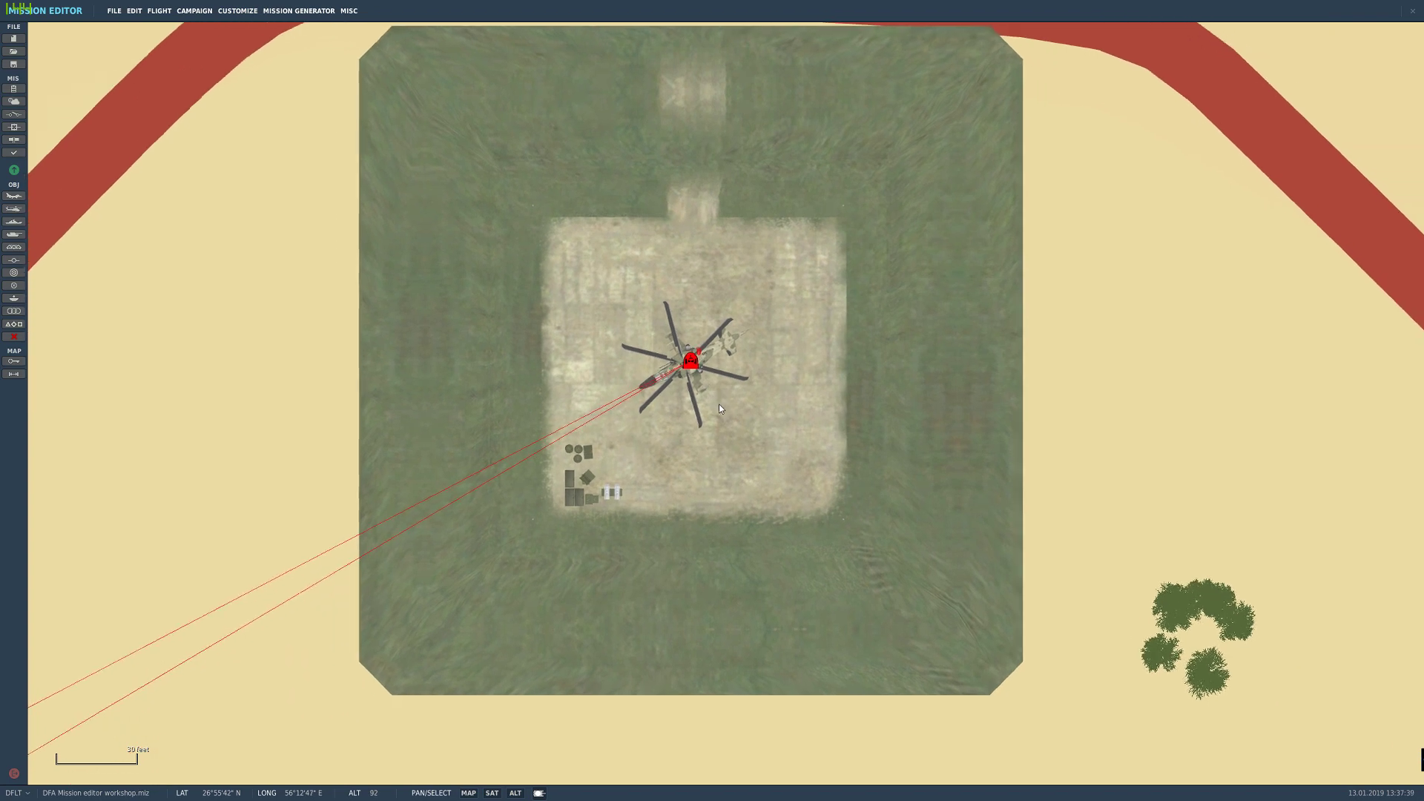
{"action": "mouse_move", "coordinate": [712, 462]}
{"action": "right_mouse_down"}
{"action": "mouse_move", "coordinate": [745, 510]}
{"action": "mouse_move", "coordinate": [727, 478]}
{"action": "right_mouse_up"}
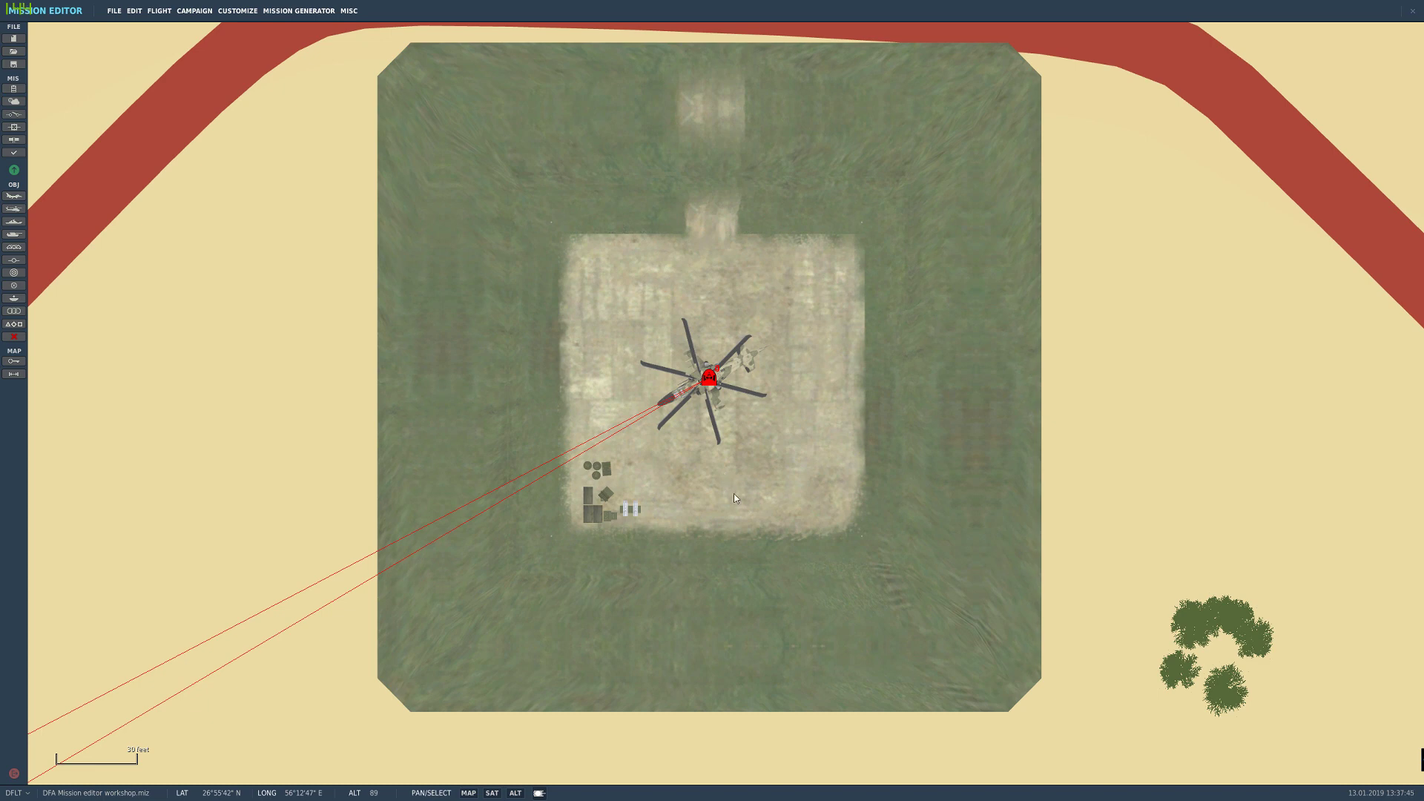
{"action": "right_click_drag", "start_coordinate": [733, 496], "coordinate": [701, 497]}
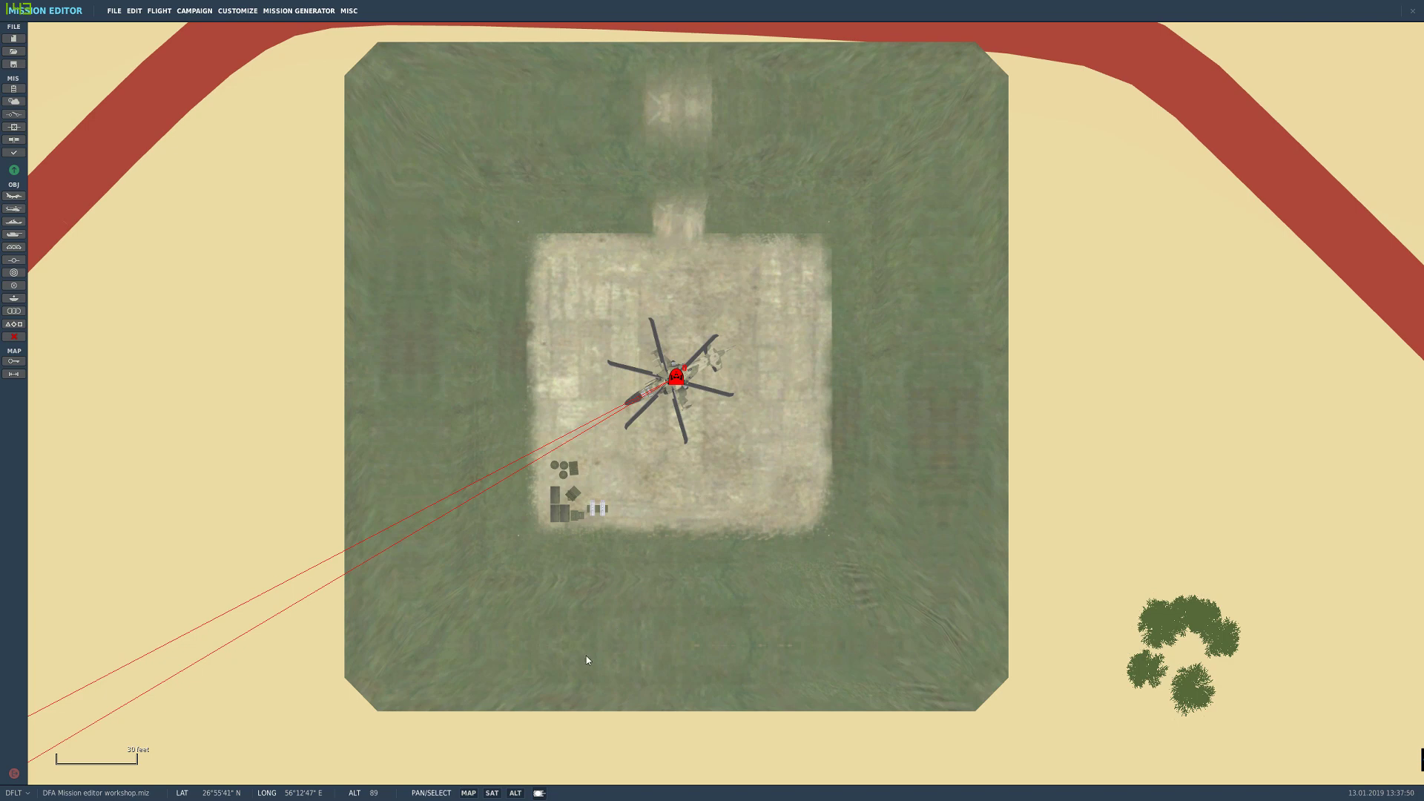
{"action": "left_click", "coordinate": [541, 793]}
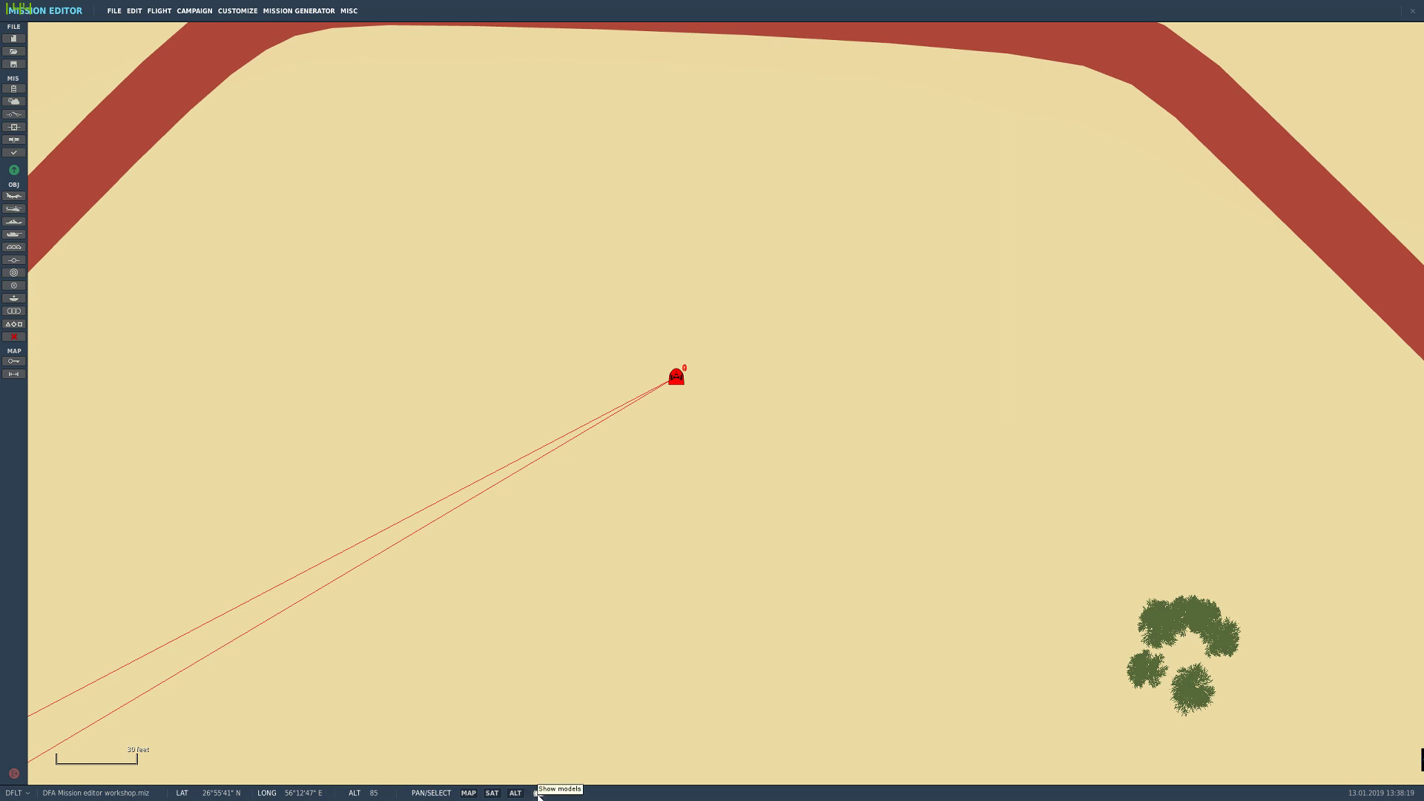
{"action": "left_click", "coordinate": [539, 794]}
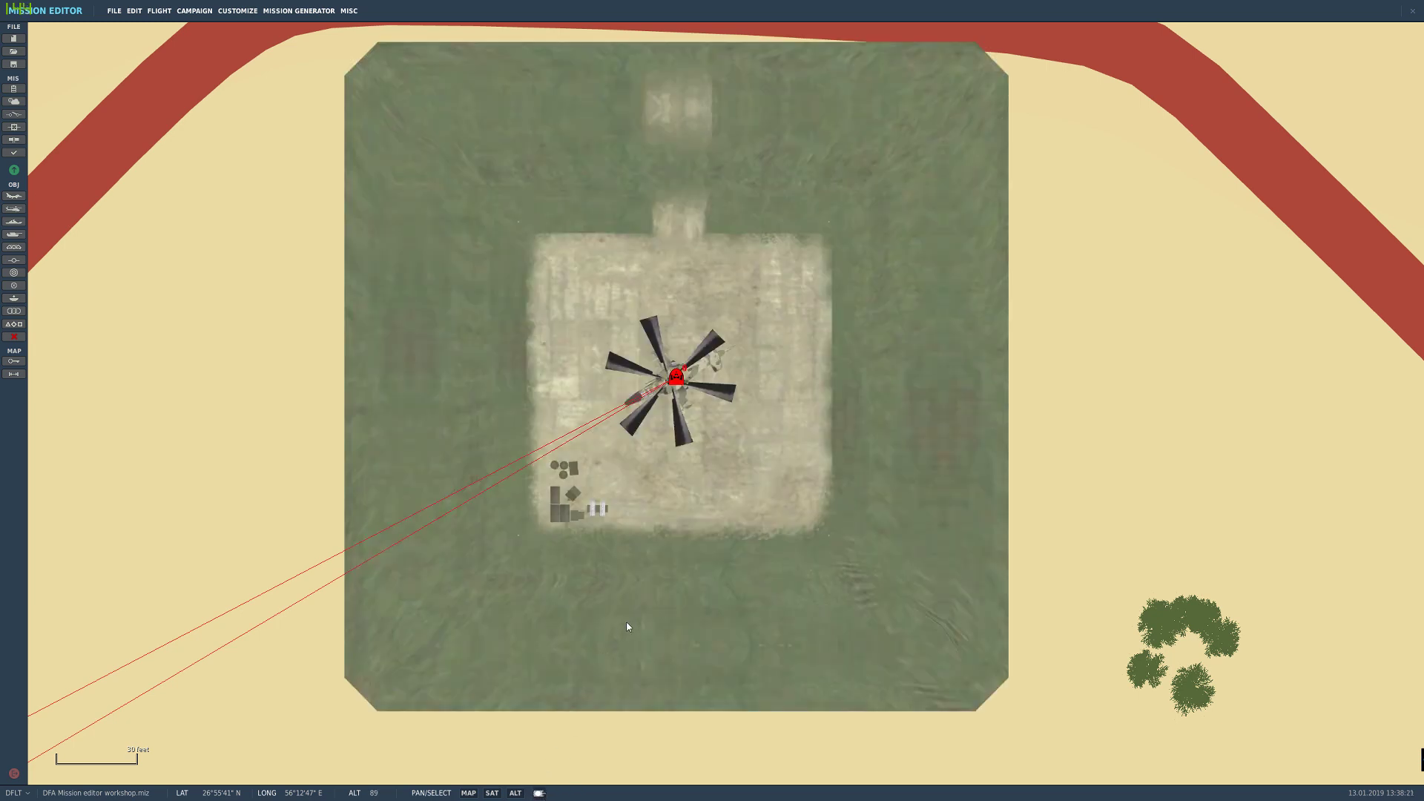
Step: Compare the Iran CAS Chopper group's properties with those of the helipad object it stands on
{"action": "left_click", "coordinate": [676, 377]}
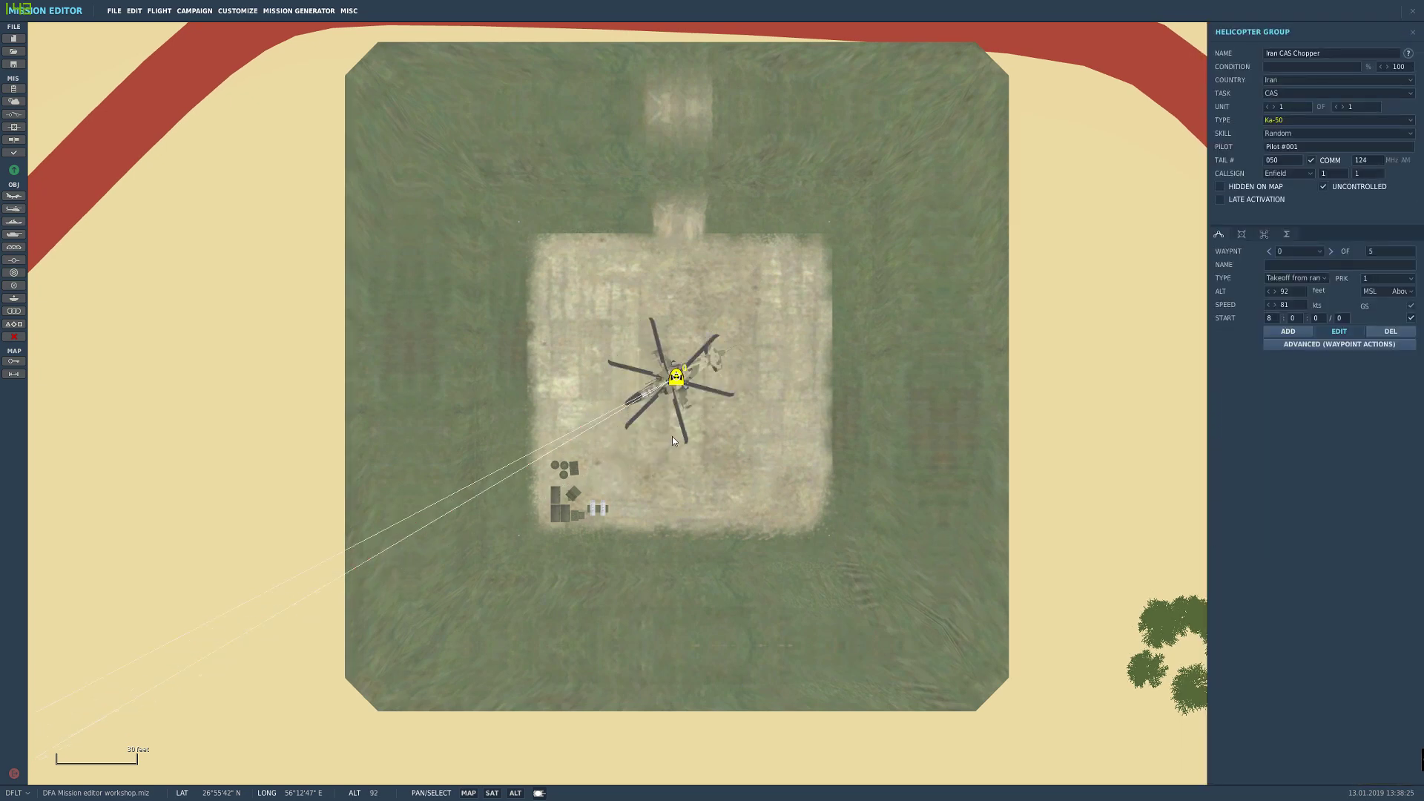
{"action": "left_click", "coordinate": [668, 491]}
{"action": "scroll", "coordinate": [670, 492], "scroll_direction": "down", "scroll_amount": 1}
{"action": "left_click", "coordinate": [677, 392]}
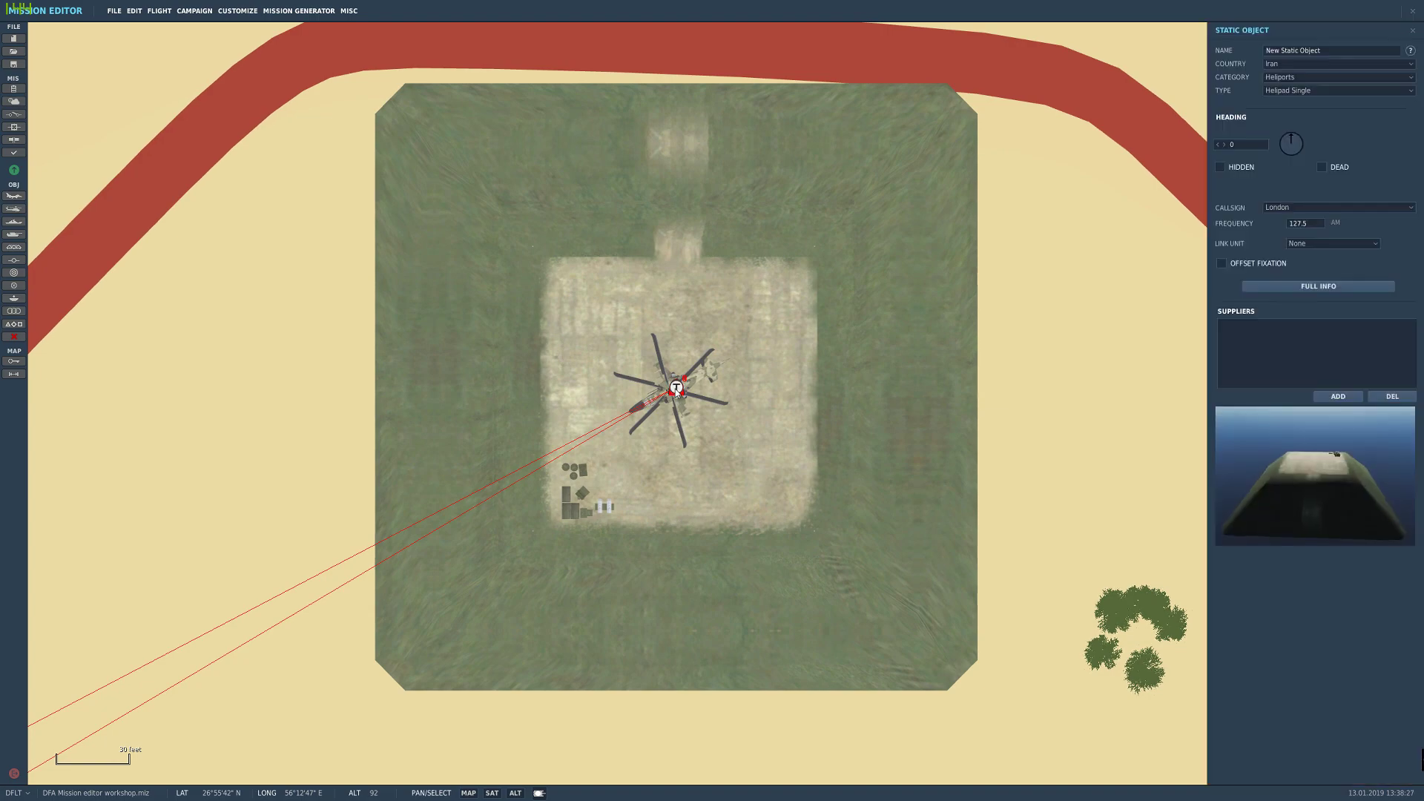
Step: Examine the red-flagged static site south of the helipad, inside the base's ring road
{"action": "scroll", "coordinate": [671, 423], "scroll_direction": "down", "scroll_amount": 7}
{"action": "left_click_drag", "start_coordinate": [679, 593], "coordinate": [623, 399]}
{"action": "scroll", "coordinate": [604, 593], "scroll_direction": "up", "scroll_amount": 3}
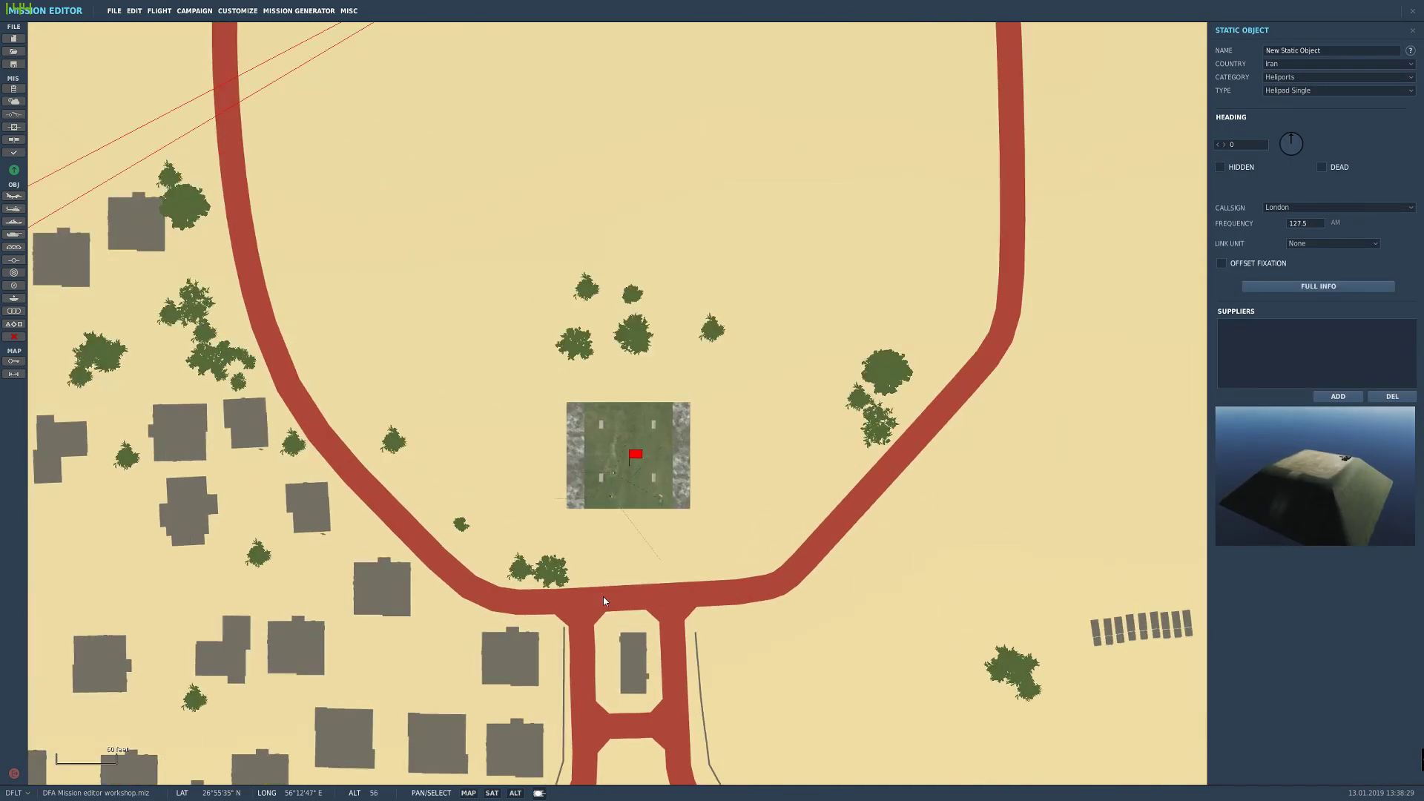
{"action": "left_click_drag", "start_coordinate": [737, 568], "coordinate": [540, 442]}
{"action": "scroll", "coordinate": [425, 379], "scroll_direction": "up", "scroll_amount": 3}
{"action": "left_click_drag", "start_coordinate": [425, 380], "coordinate": [756, 504]}
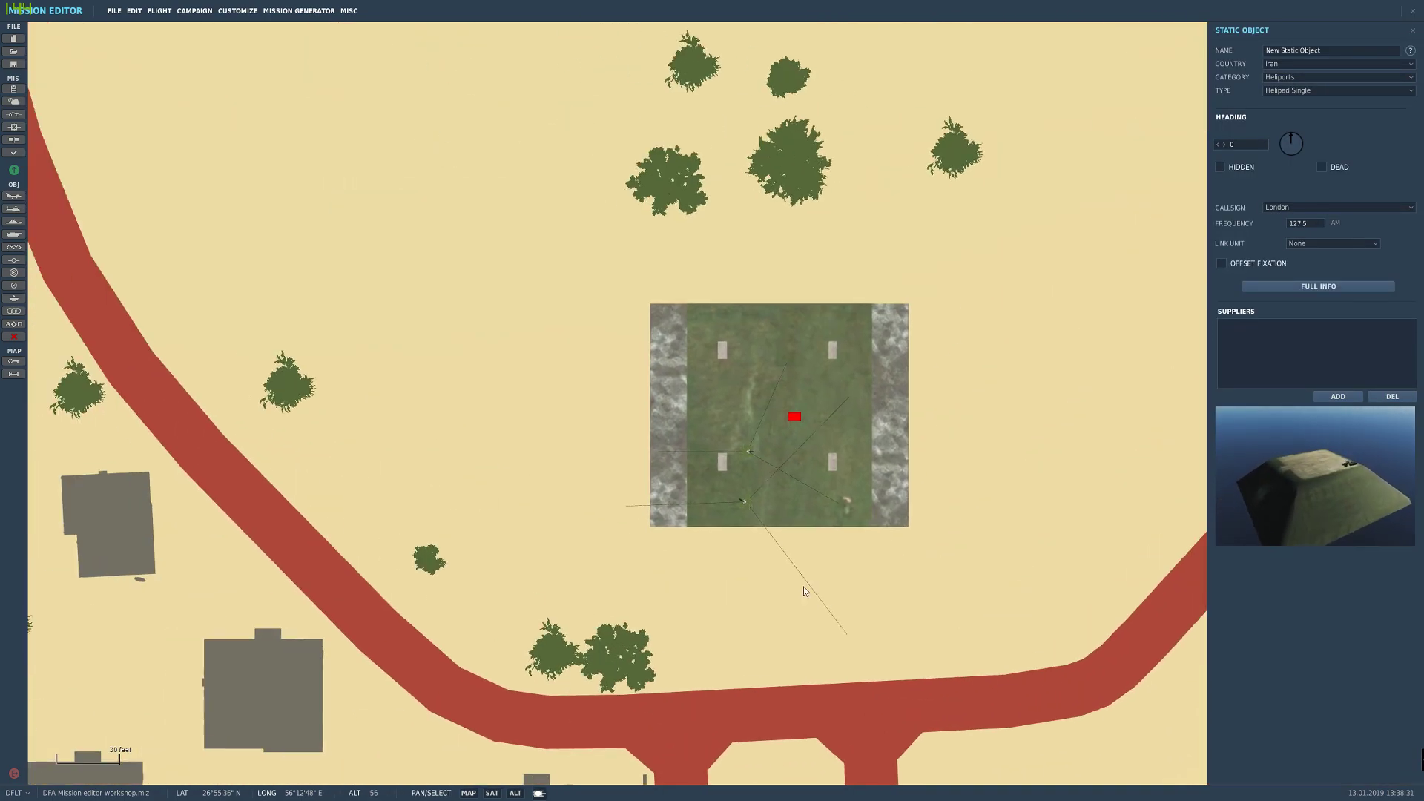
{"action": "scroll", "coordinate": [799, 577], "scroll_direction": "down", "scroll_amount": 6}
{"action": "scroll", "coordinate": [800, 577], "scroll_direction": "down", "scroll_amount": 3}
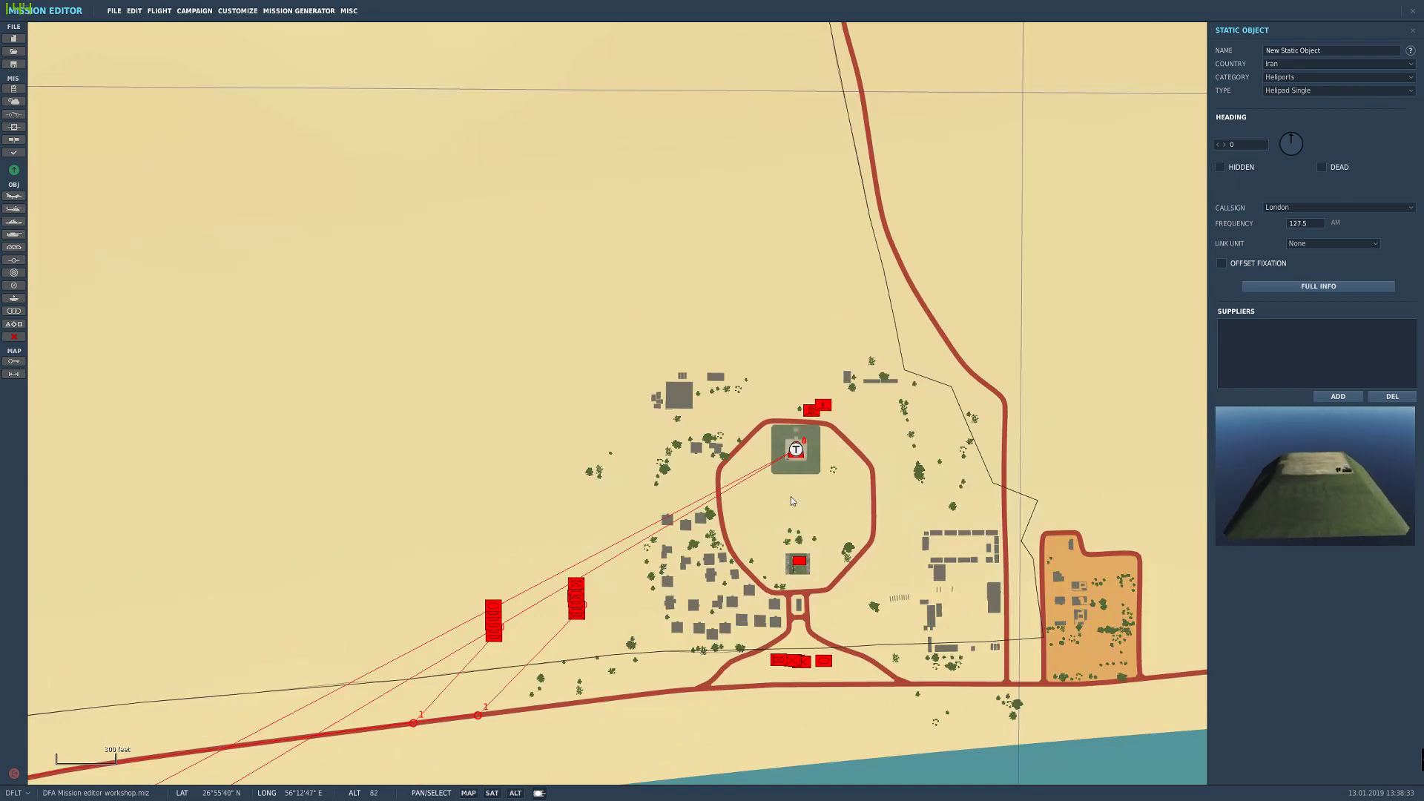
Step: Examine the two red vehicle columns west of the base buildings, switching the object models off and back on
{"action": "scroll", "coordinate": [813, 491], "scroll_direction": "up", "scroll_amount": 2}
{"action": "left_click_drag", "start_coordinate": [768, 531], "coordinate": [829, 403]}
{"action": "scroll", "coordinate": [549, 514], "scroll_direction": "up", "scroll_amount": 5}
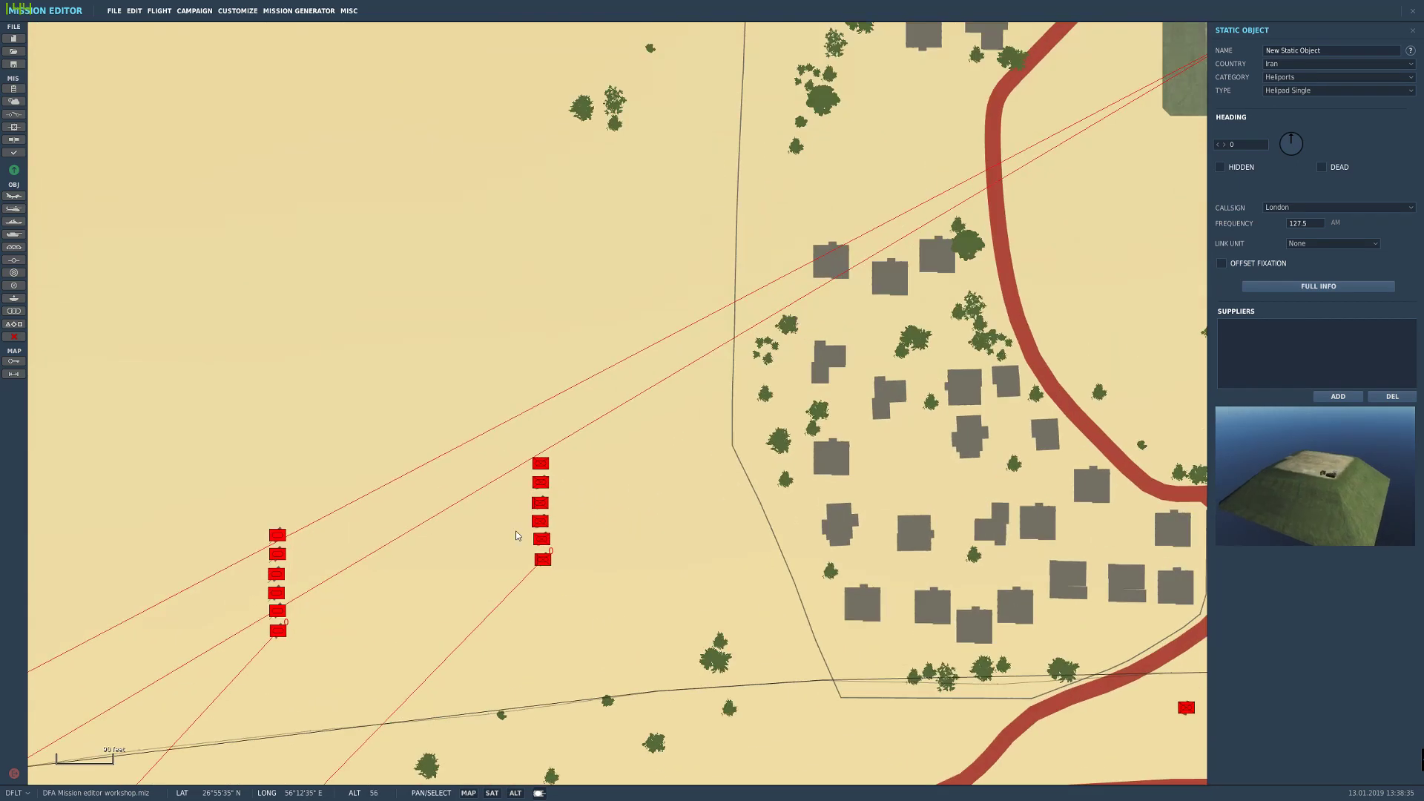
{"action": "scroll", "coordinate": [516, 534], "scroll_direction": "up", "scroll_amount": 5}
{"action": "scroll", "coordinate": [503, 525], "scroll_direction": "down", "scroll_amount": 4}
{"action": "left_click_drag", "start_coordinate": [405, 524], "coordinate": [593, 539]}
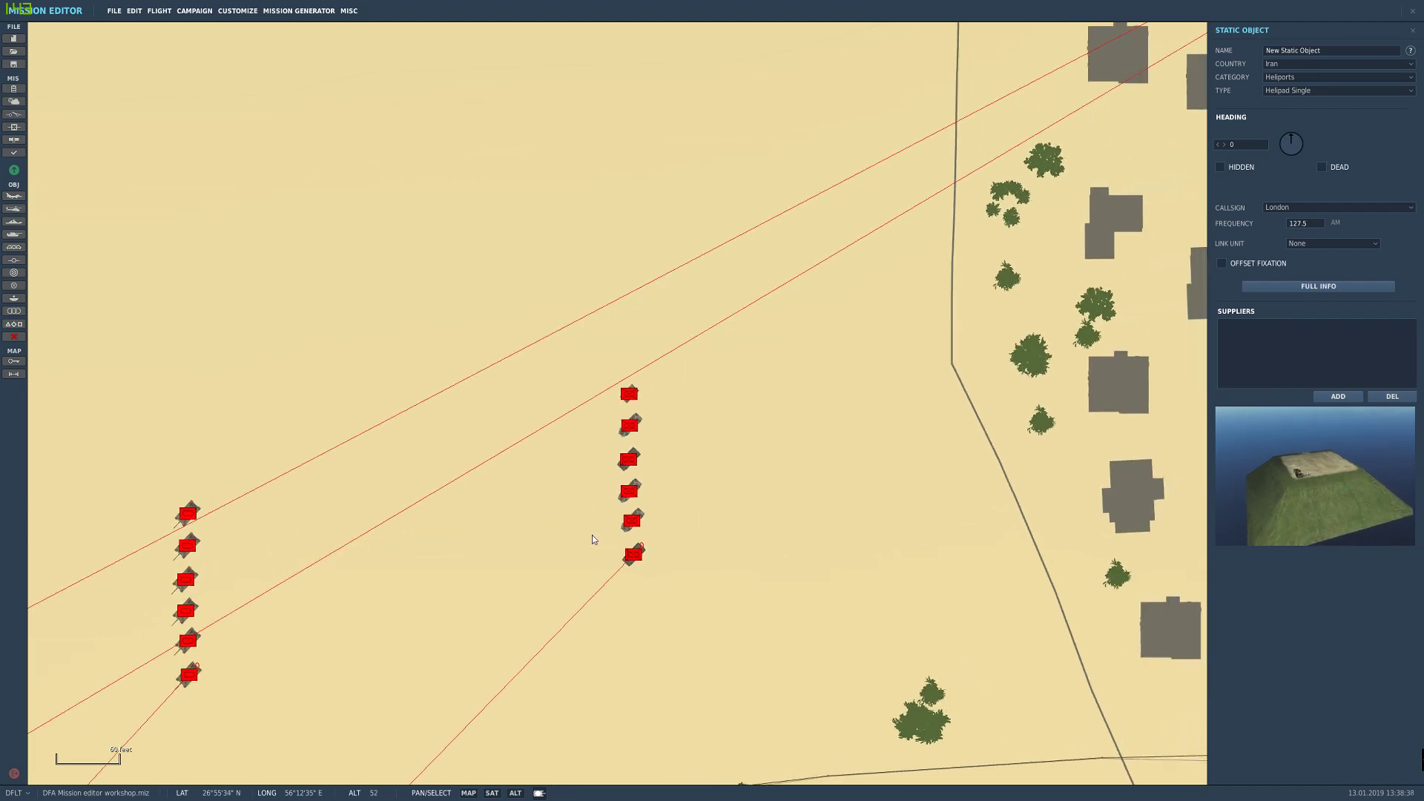
{"action": "left_click", "coordinate": [539, 794]}
{"action": "left_click", "coordinate": [539, 794]}
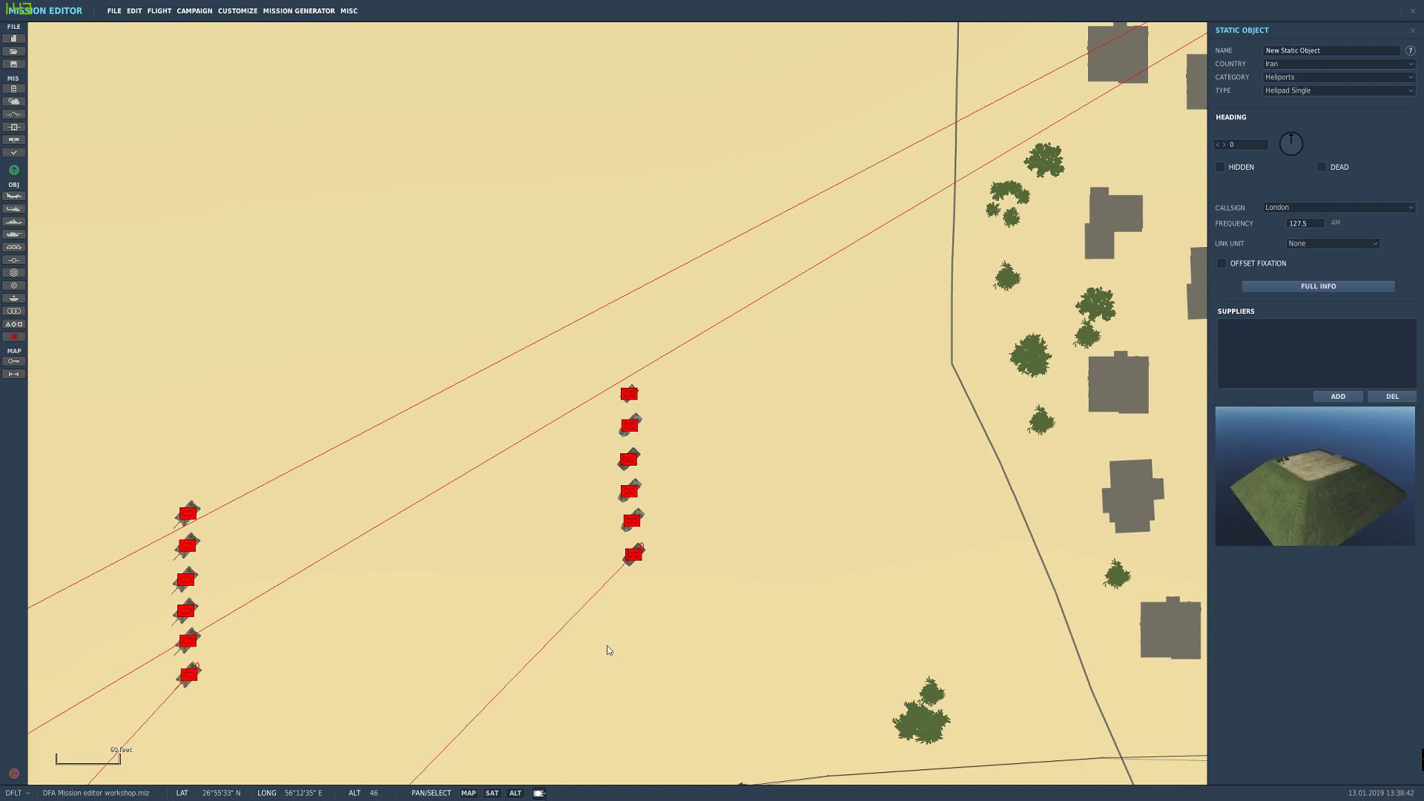
Step: Return to the helipad and select the Iran CAS Chopper group
{"action": "left_click_drag", "start_coordinate": [623, 563], "coordinate": [487, 653]}
{"action": "left_click_drag", "start_coordinate": [904, 375], "coordinate": [519, 549]}
{"action": "left_click_drag", "start_coordinate": [1019, 264], "coordinate": [438, 697]}
{"action": "scroll", "coordinate": [656, 404], "scroll_direction": "up", "scroll_amount": 5}
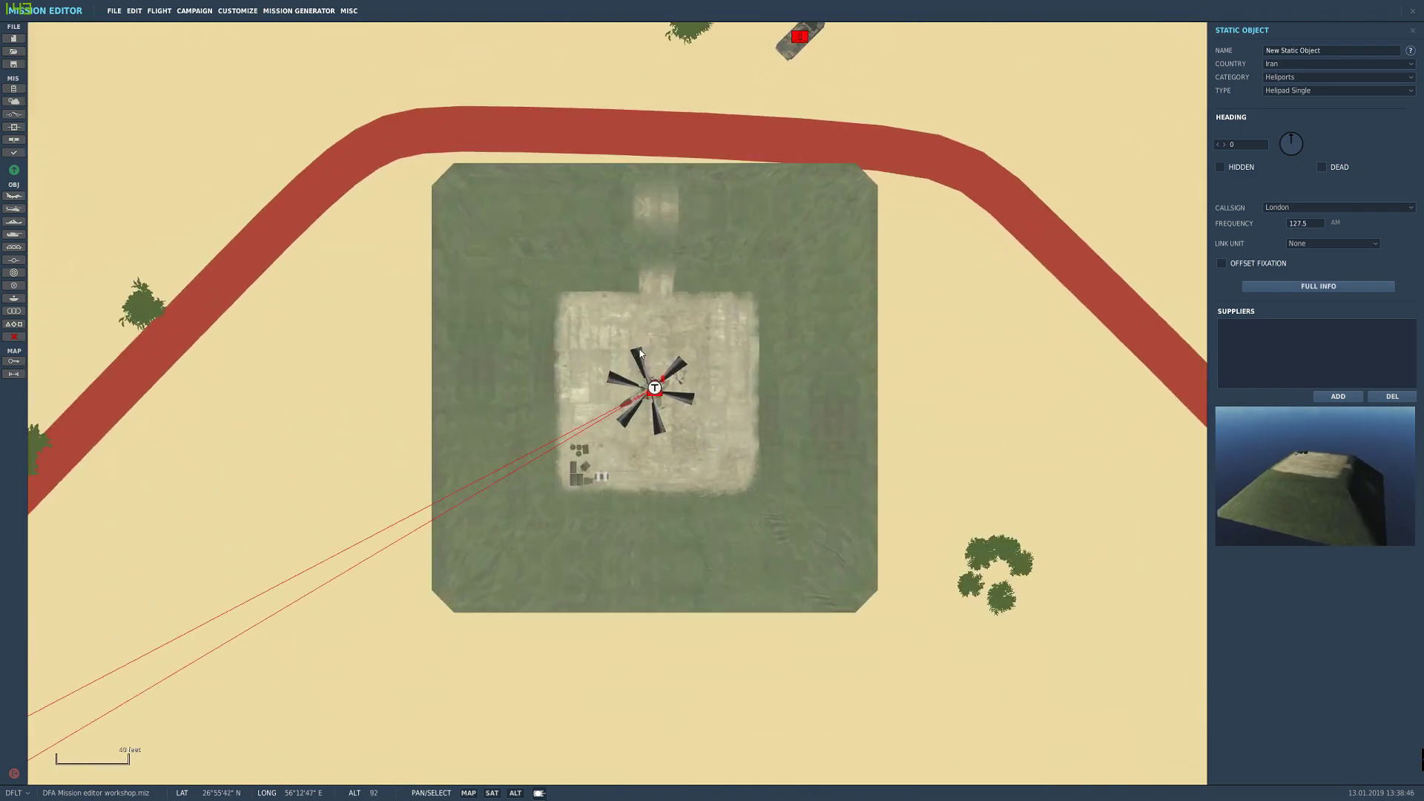
{"action": "left_click", "coordinate": [659, 404]}
{"action": "left_click", "coordinate": [662, 403]}
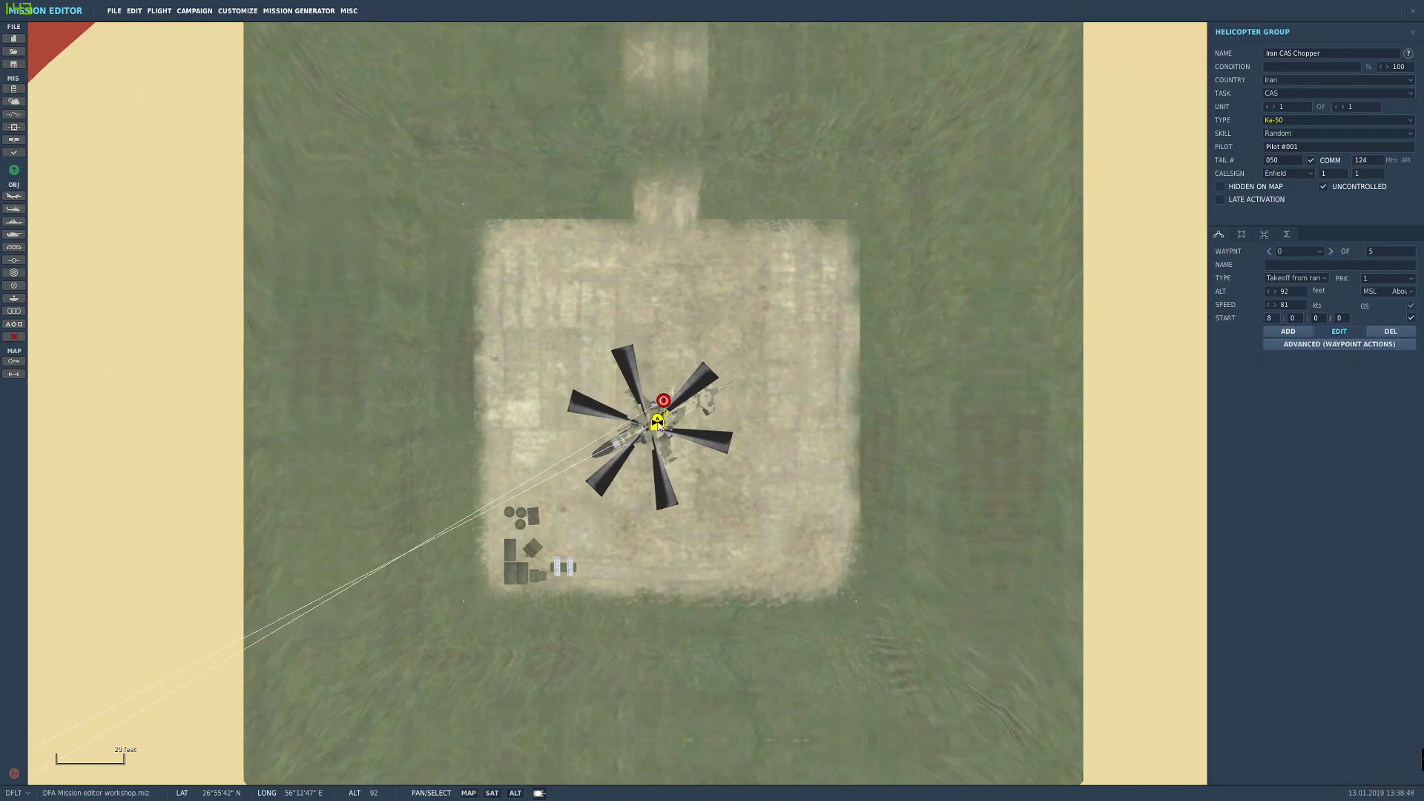
Step: Examine the Iran CAS Chopper's placement on the helipad relative to the surrounding base and nearby vehicles
{"action": "left_click_drag", "start_coordinate": [679, 485], "coordinate": [637, 556]}
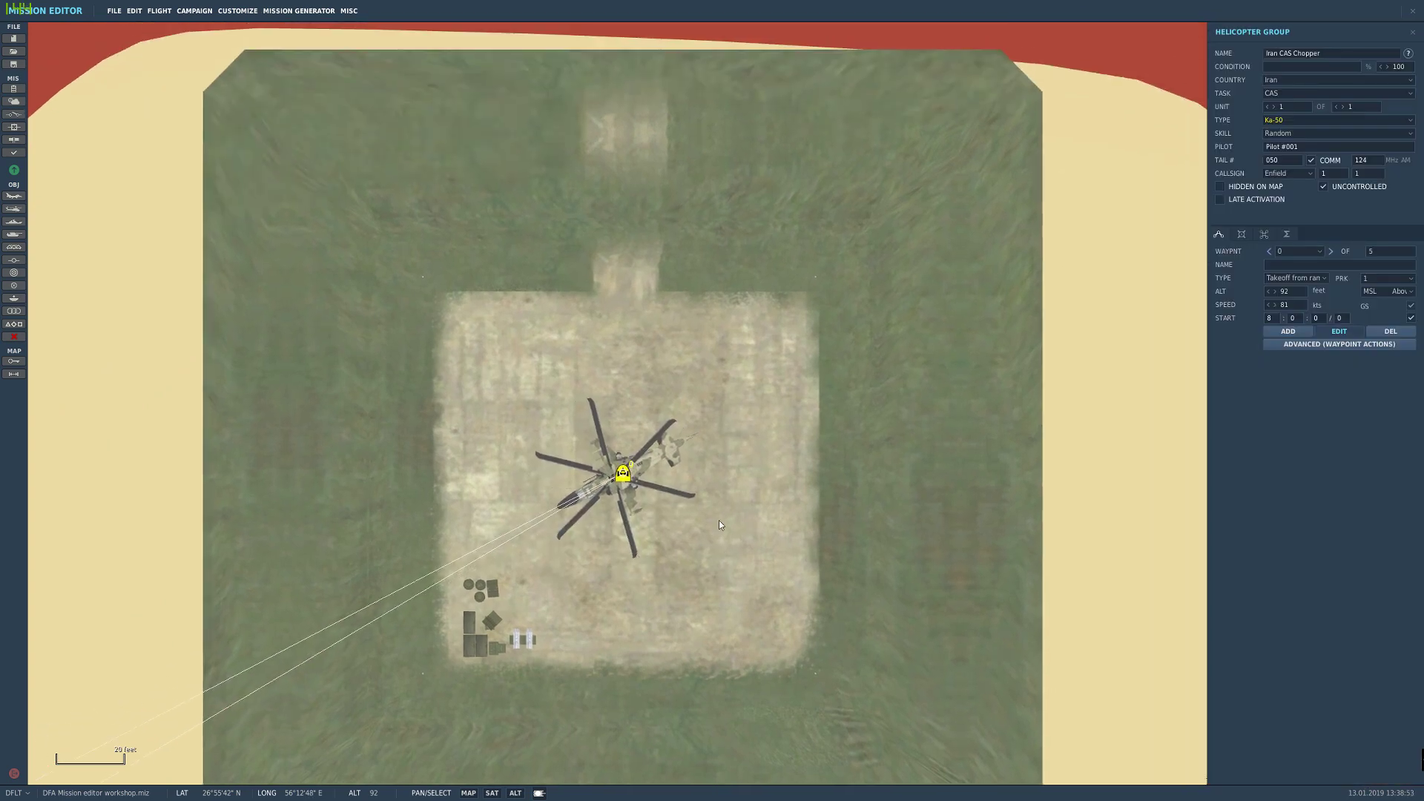
{"action": "scroll", "coordinate": [630, 512], "scroll_direction": "down", "scroll_amount": 3}
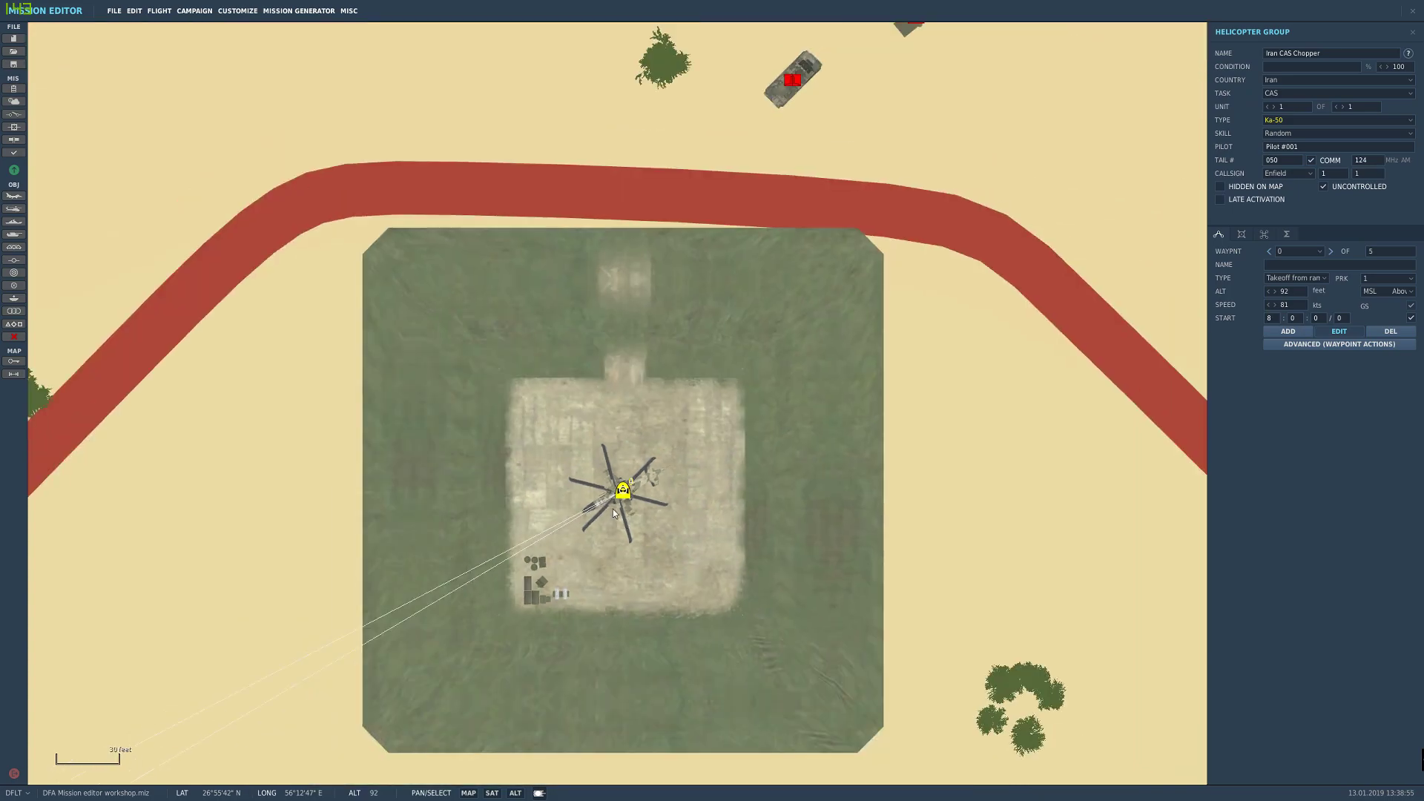
{"action": "scroll", "coordinate": [630, 480], "scroll_direction": "up", "scroll_amount": 5}
{"action": "scroll", "coordinate": [678, 465], "scroll_direction": "down", "scroll_amount": 6}
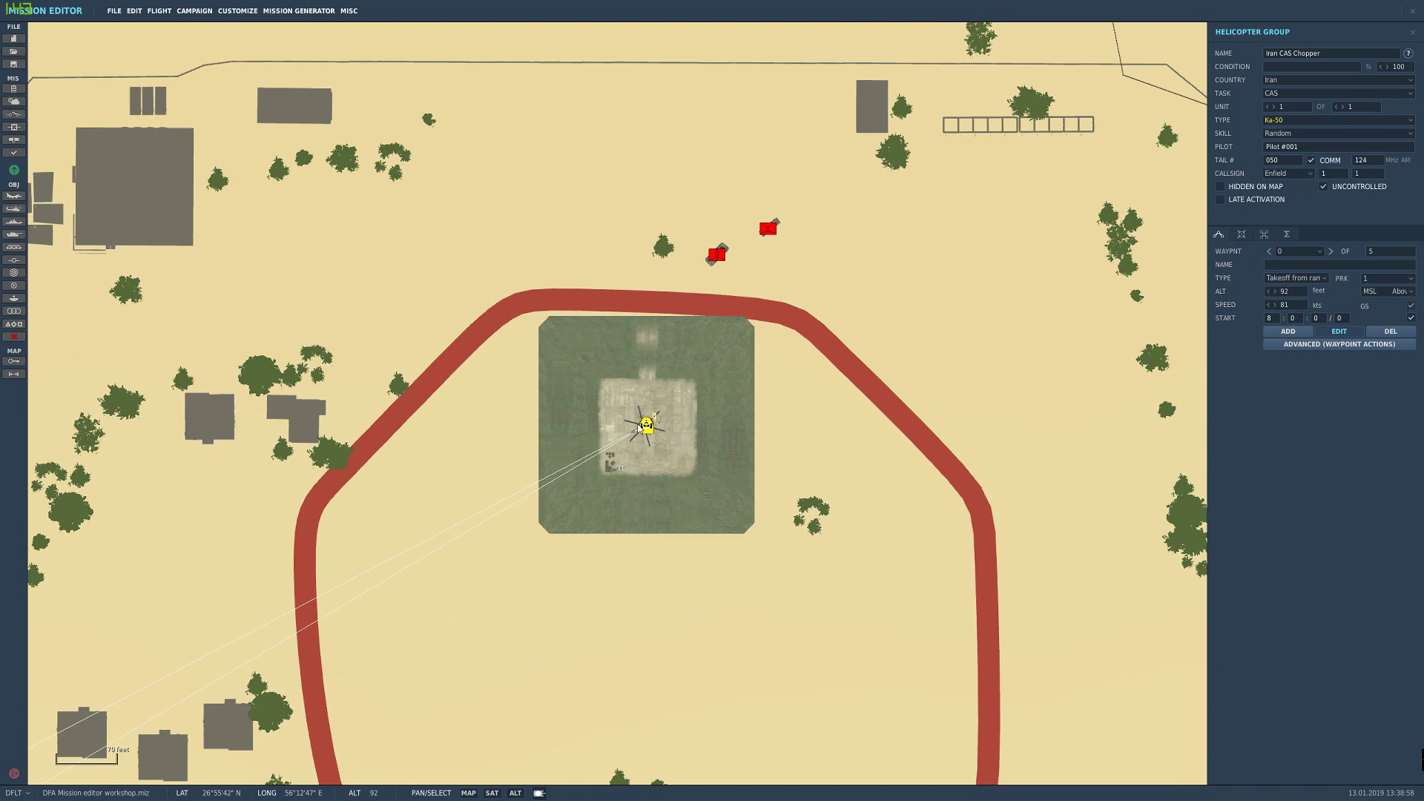
{"action": "right_click_drag", "start_coordinate": [638, 424], "coordinate": [638, 288]}
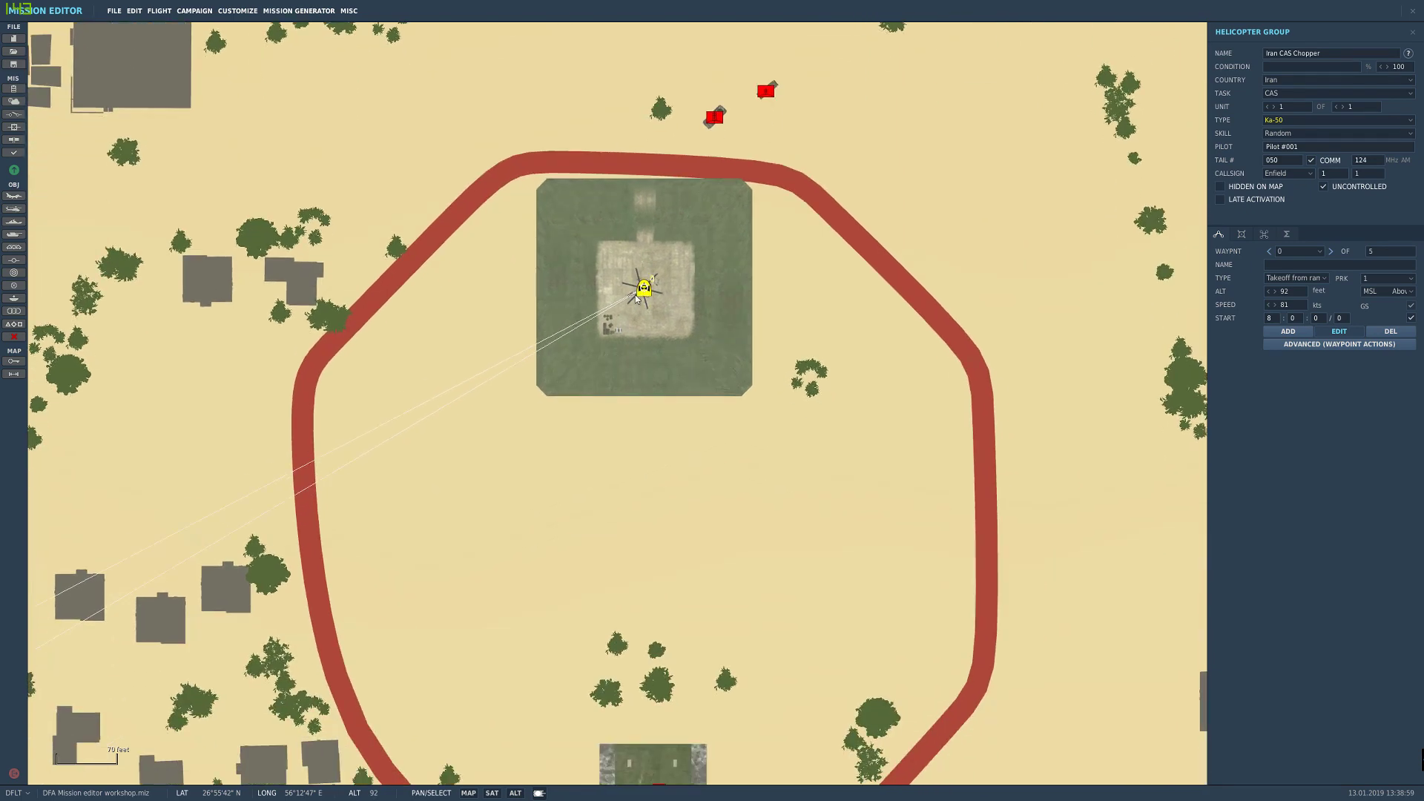
{"action": "right_click_drag", "start_coordinate": [703, 198], "coordinate": [673, 435]}
{"action": "scroll", "coordinate": [626, 523], "scroll_direction": "up", "scroll_amount": 3}
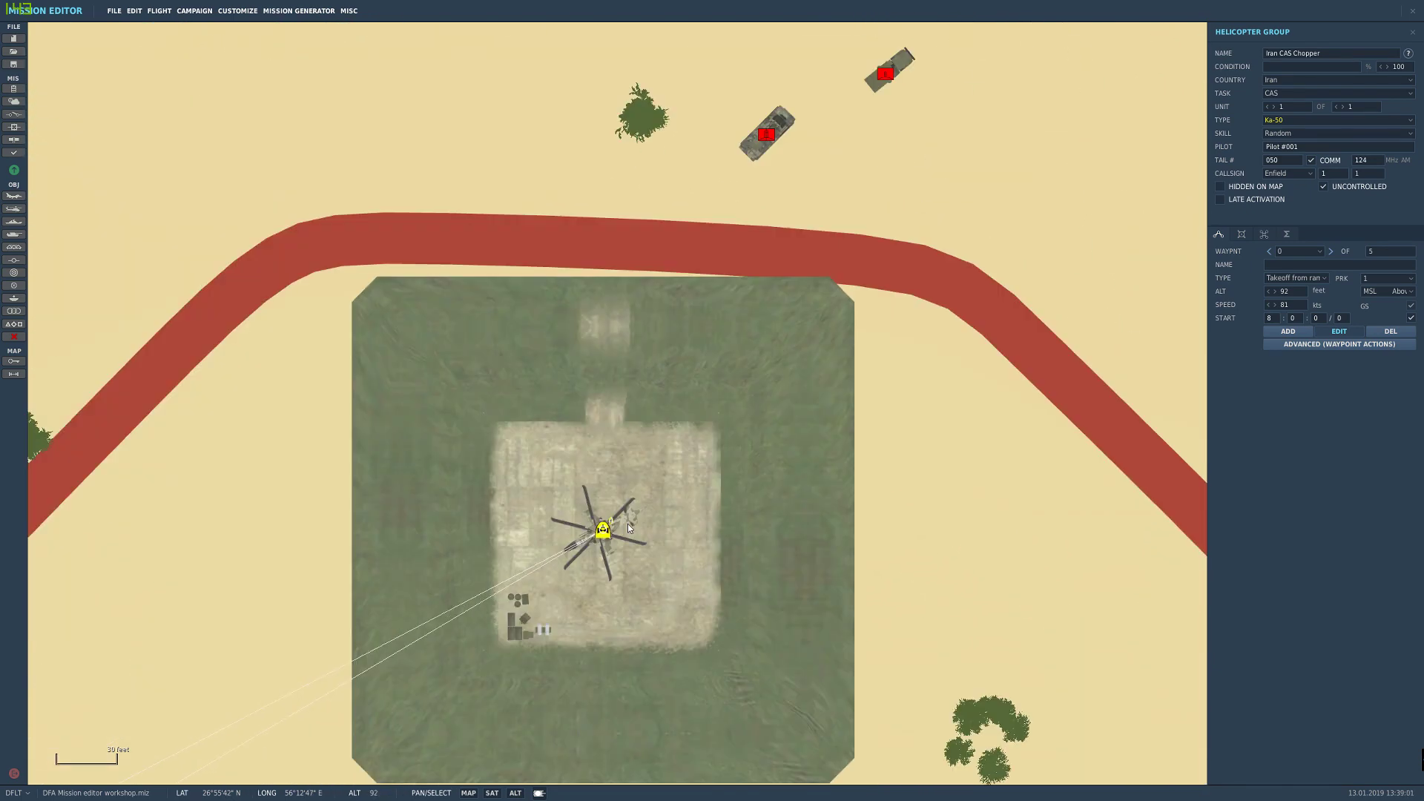
{"action": "right_click_drag", "start_coordinate": [609, 536], "coordinate": [686, 512]}
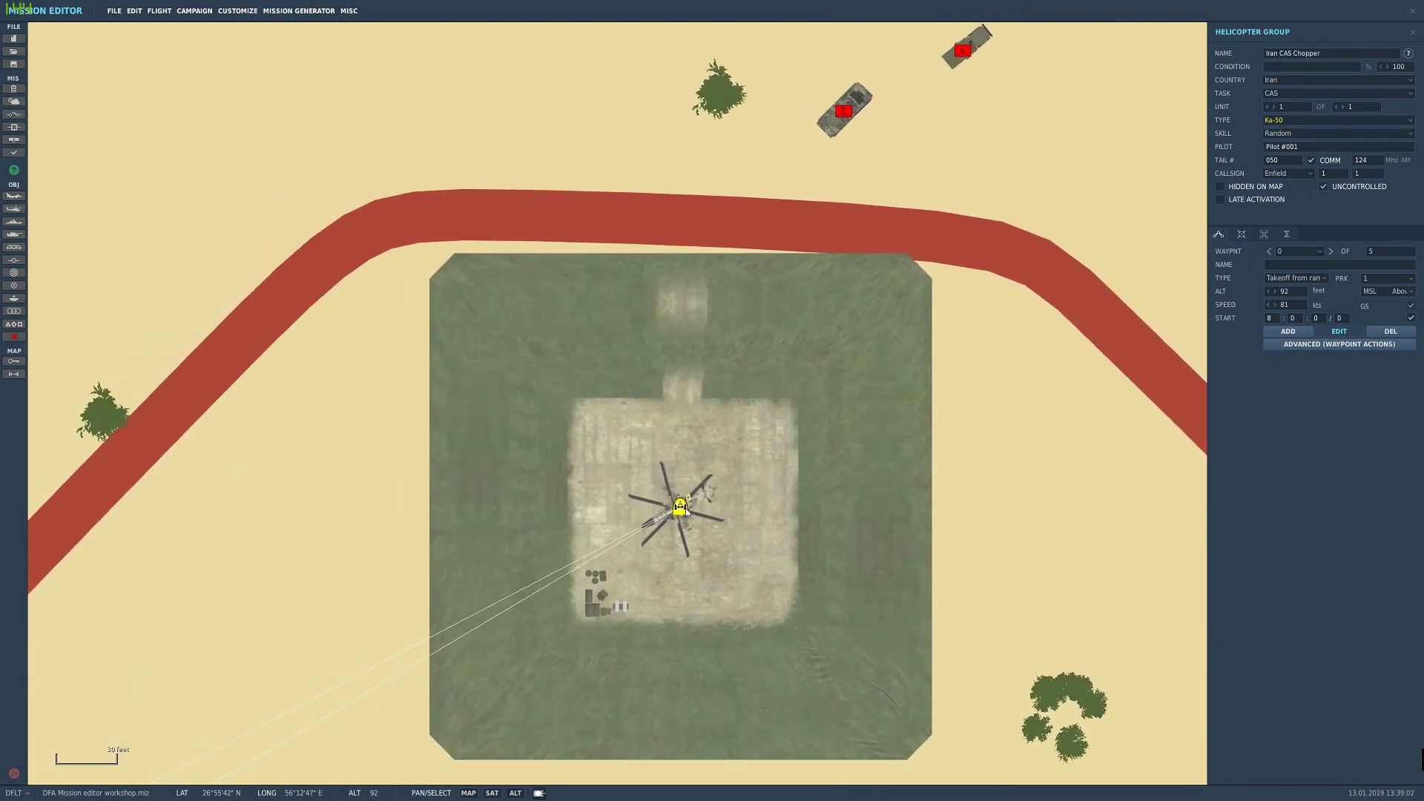
Step: Choose CAS as the Iran CAS Chopper group's task, and reselect the group on the helipad after closing its properties
{"action": "left_click", "coordinate": [1286, 93]}
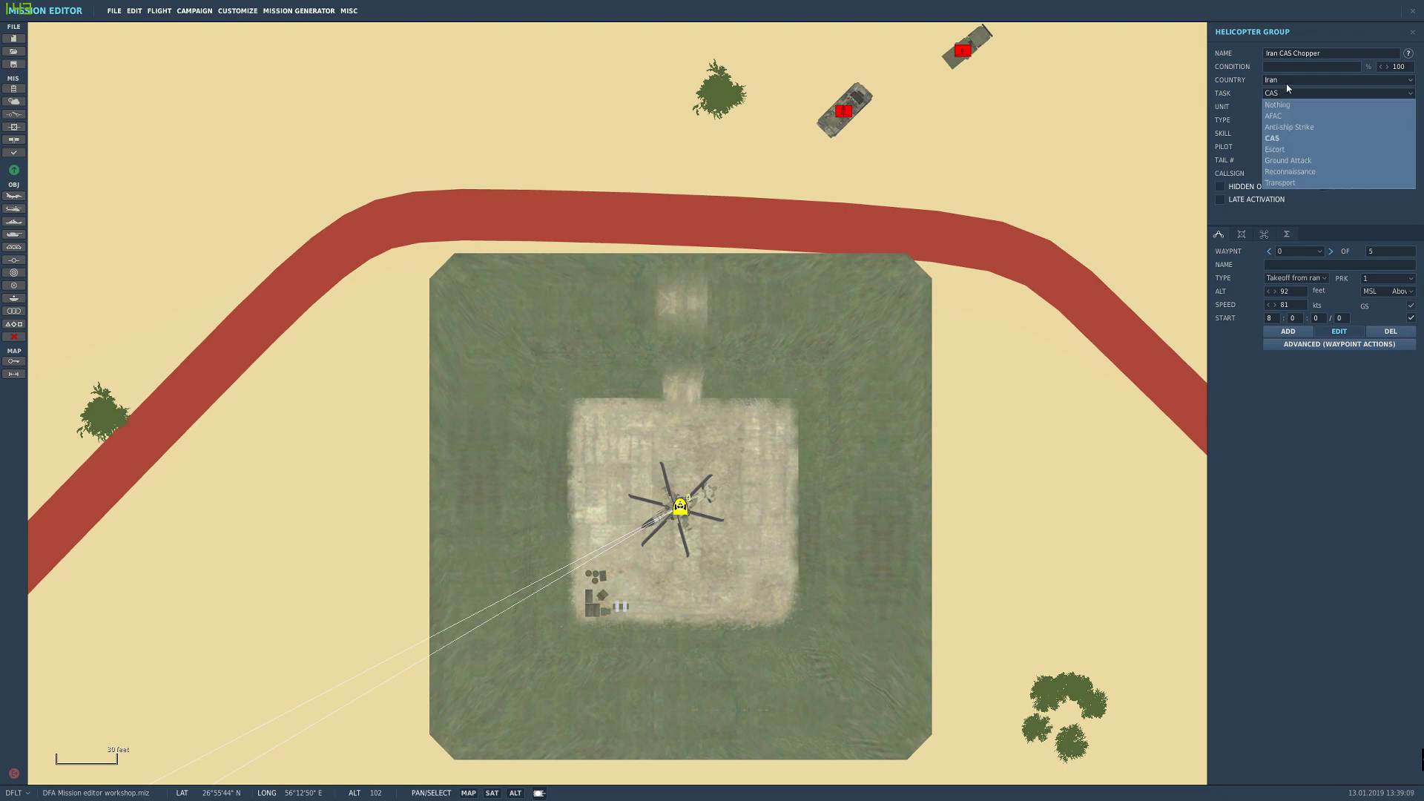
{"action": "left_click", "coordinate": [1299, 140]}
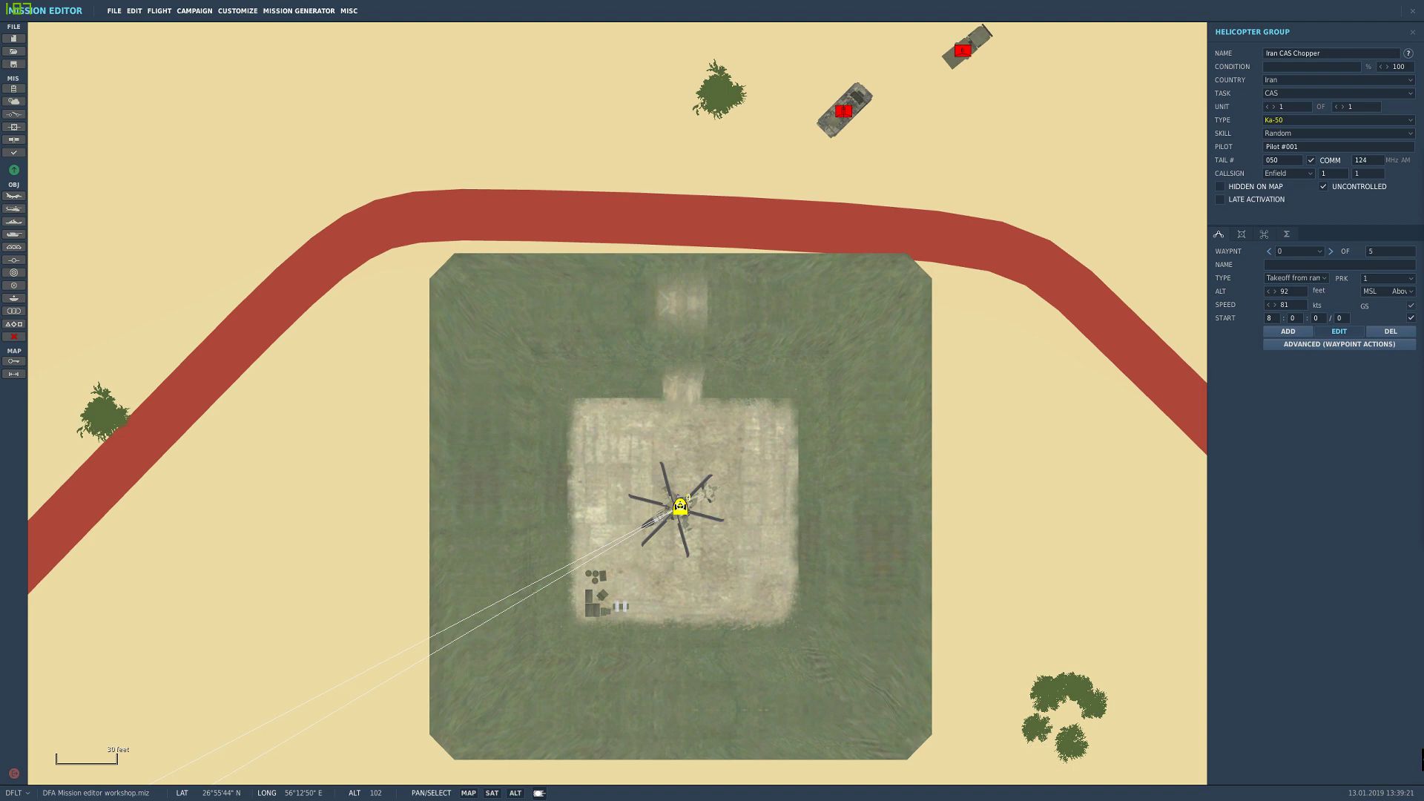
{"action": "left_click", "coordinate": [994, 364]}
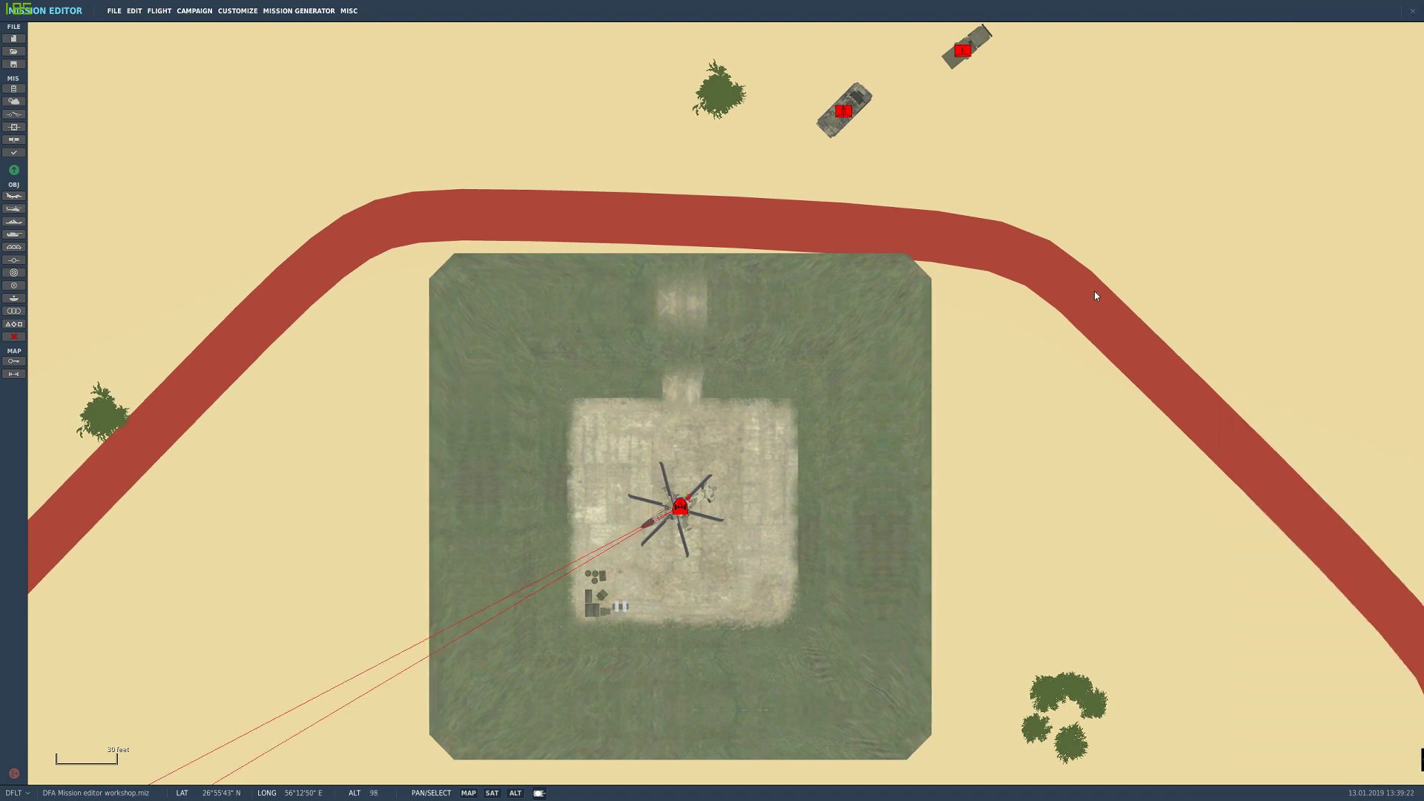
{"action": "left_click", "coordinate": [679, 512]}
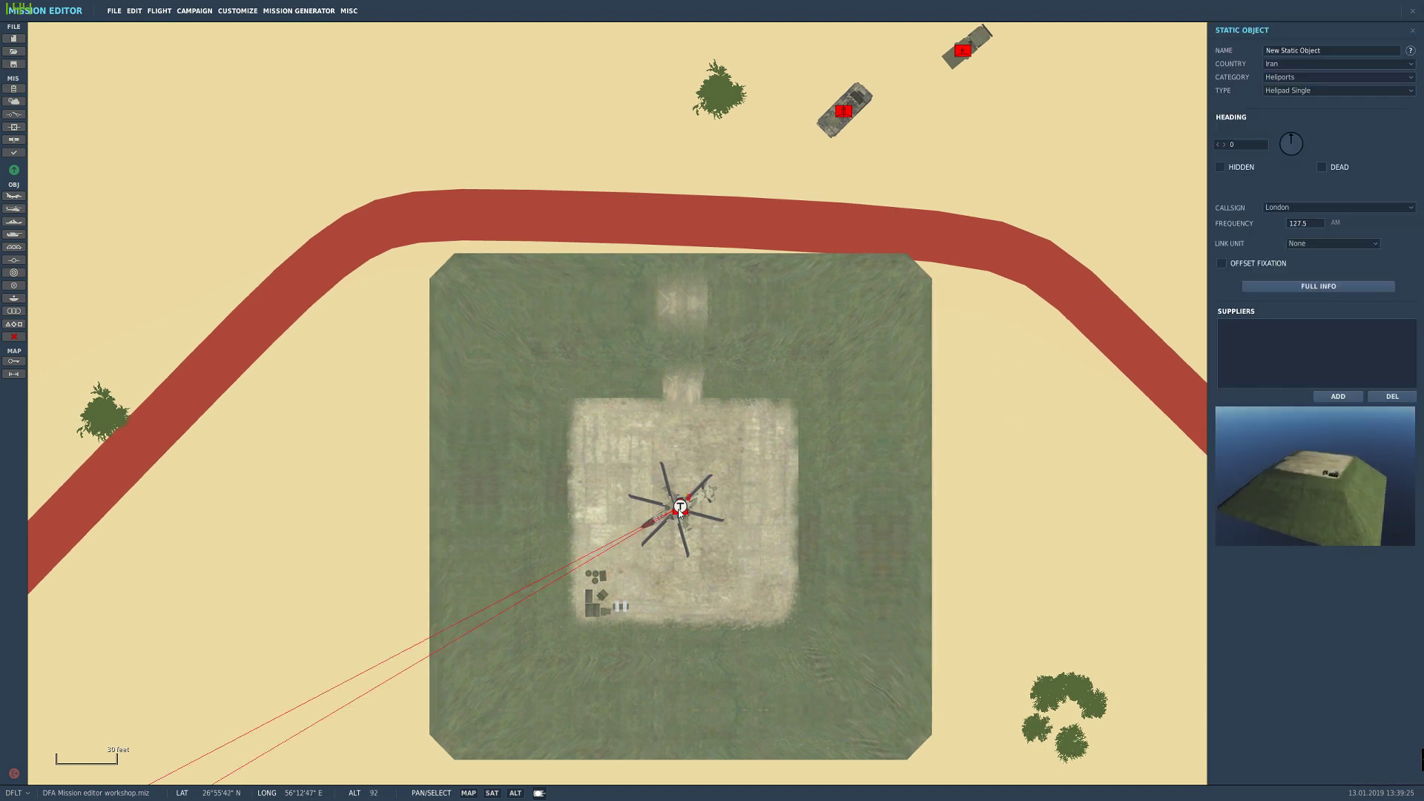
{"action": "left_click", "coordinate": [680, 511]}
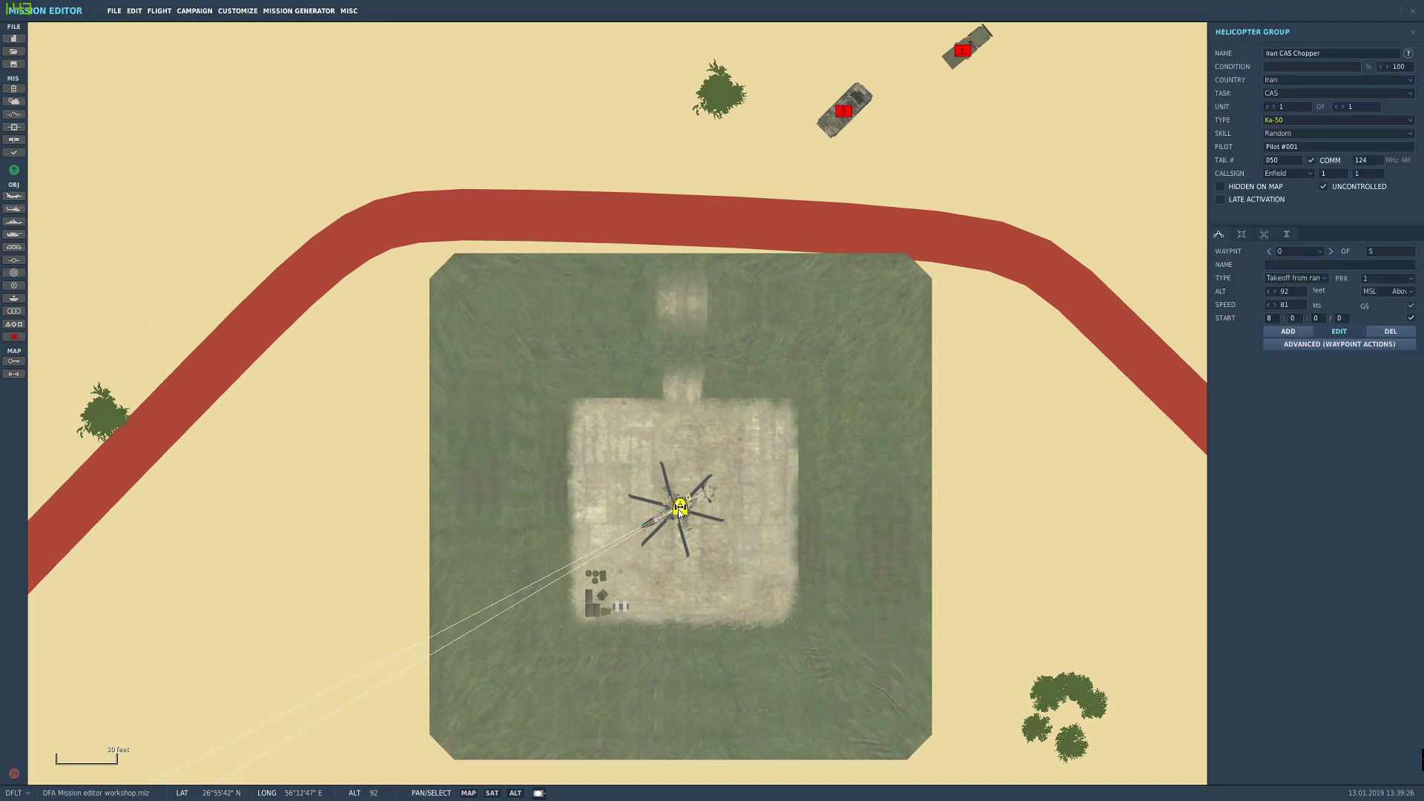
Step: Review the skill levels available for the Iran CAS Chopper and choose Random
{"action": "left_click", "coordinate": [1288, 122]}
{"action": "left_click", "coordinate": [1288, 123]}
{"action": "left_click", "coordinate": [1296, 135]}
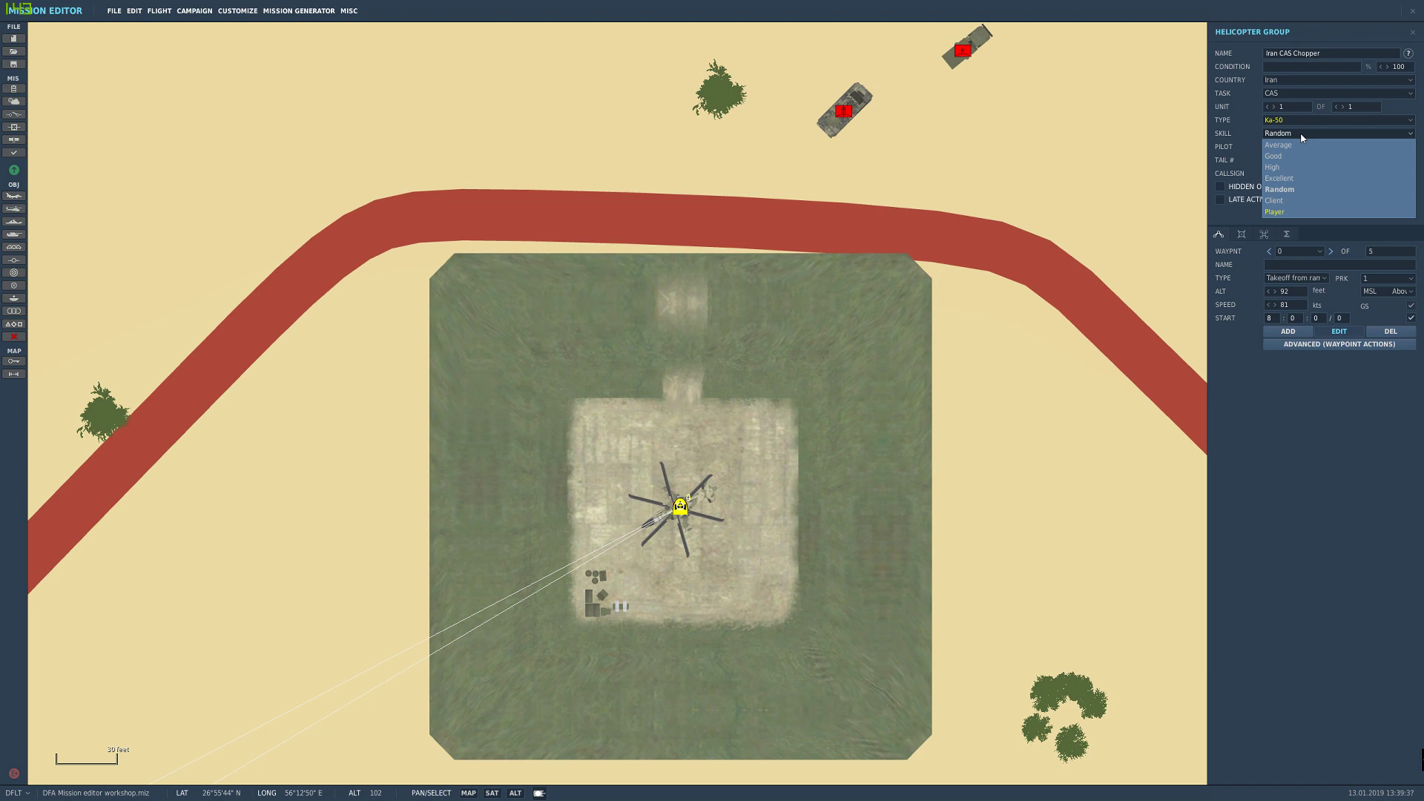
{"action": "left_click", "coordinate": [1300, 135]}
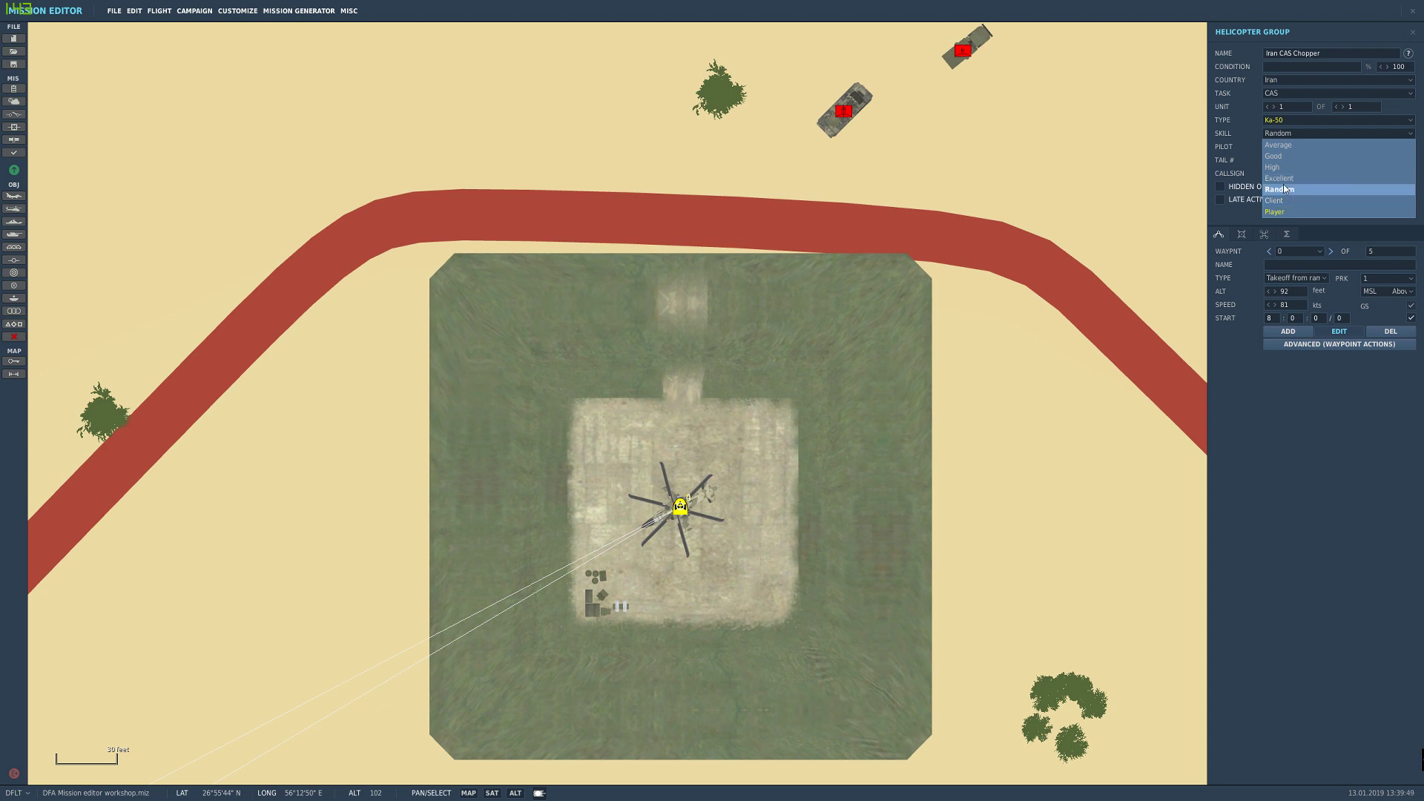
{"action": "left_click", "coordinate": [1299, 192]}
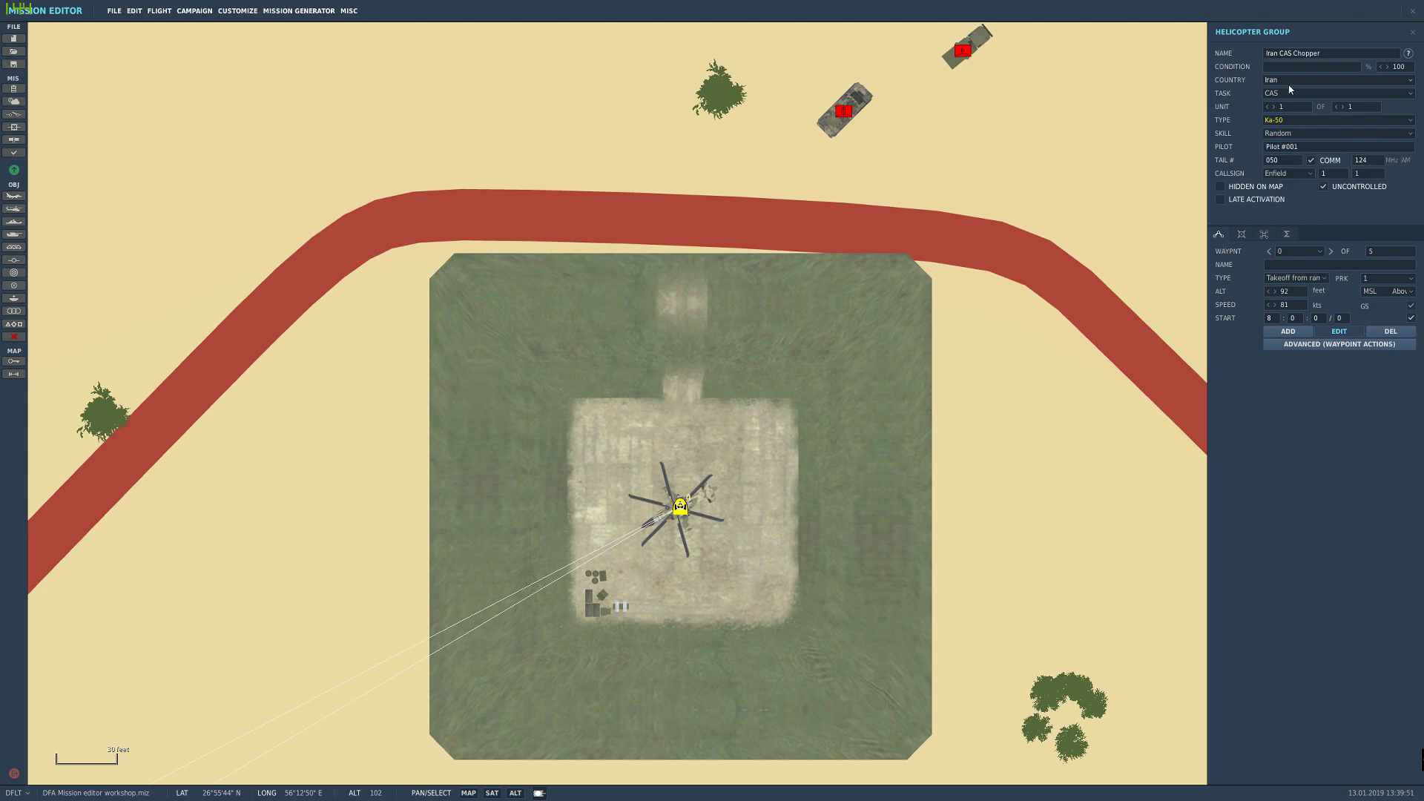
Step: Try the Average skill level on the Iran CAS Chopper, followed by Excellent
{"action": "left_click", "coordinate": [1296, 136]}
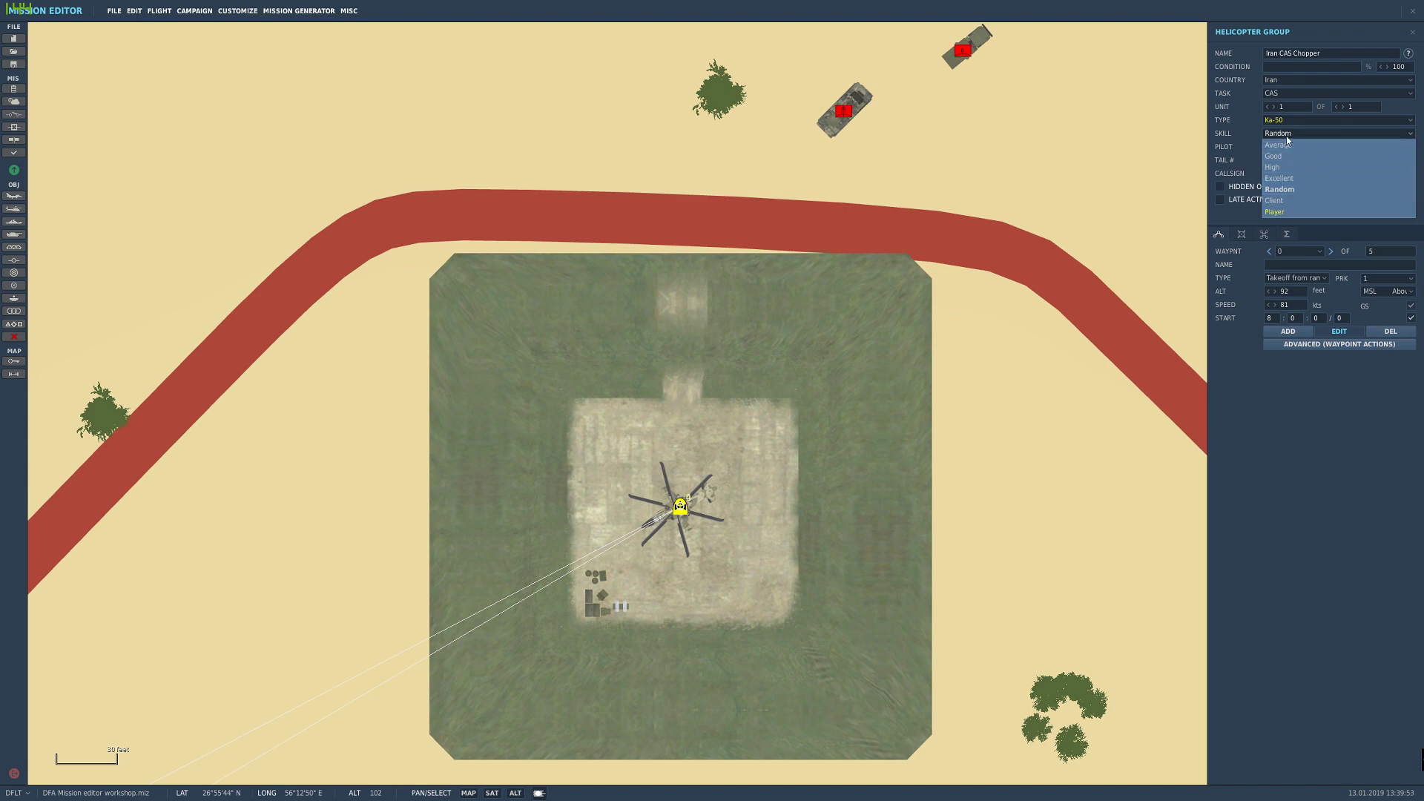
{"action": "left_click", "coordinate": [1286, 136]}
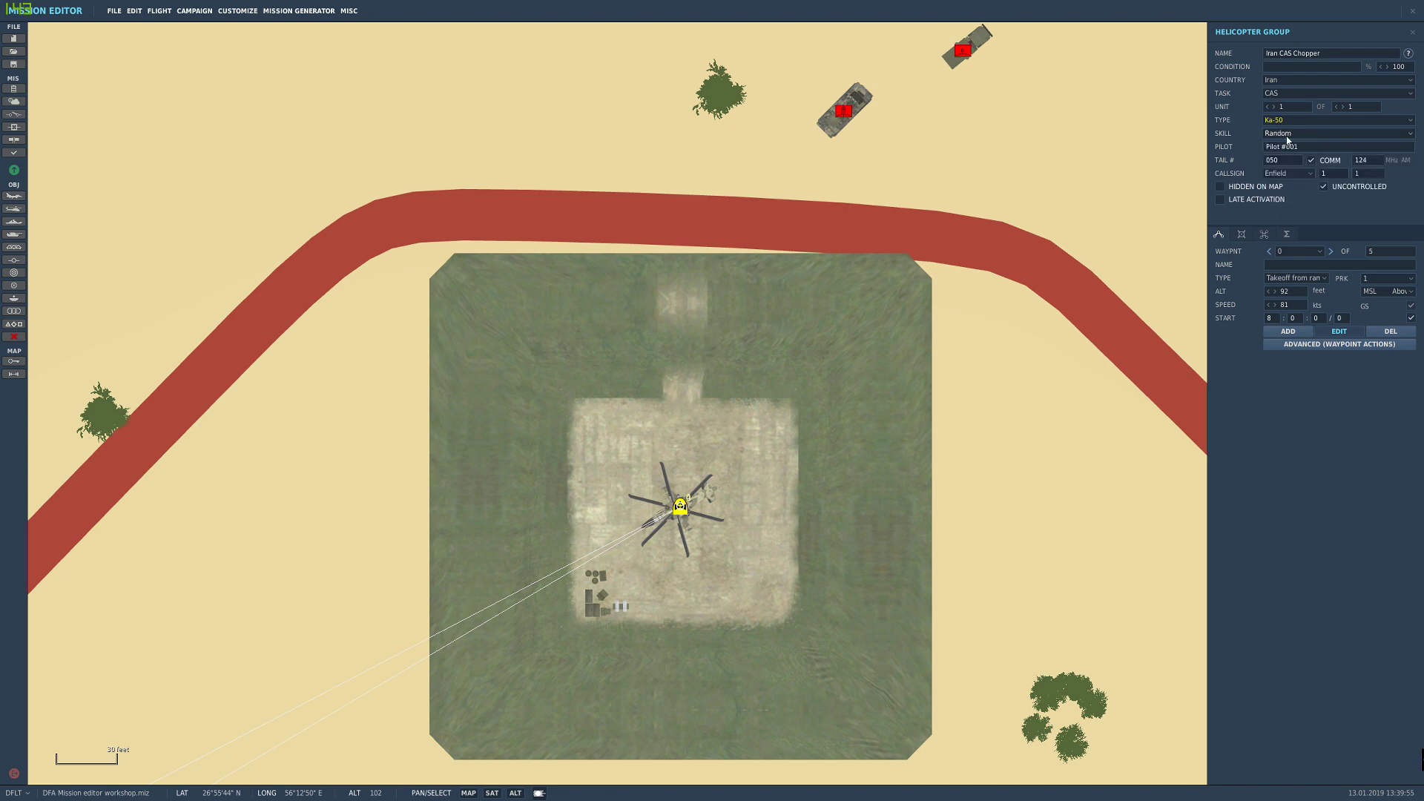
{"action": "left_click", "coordinate": [1287, 137]}
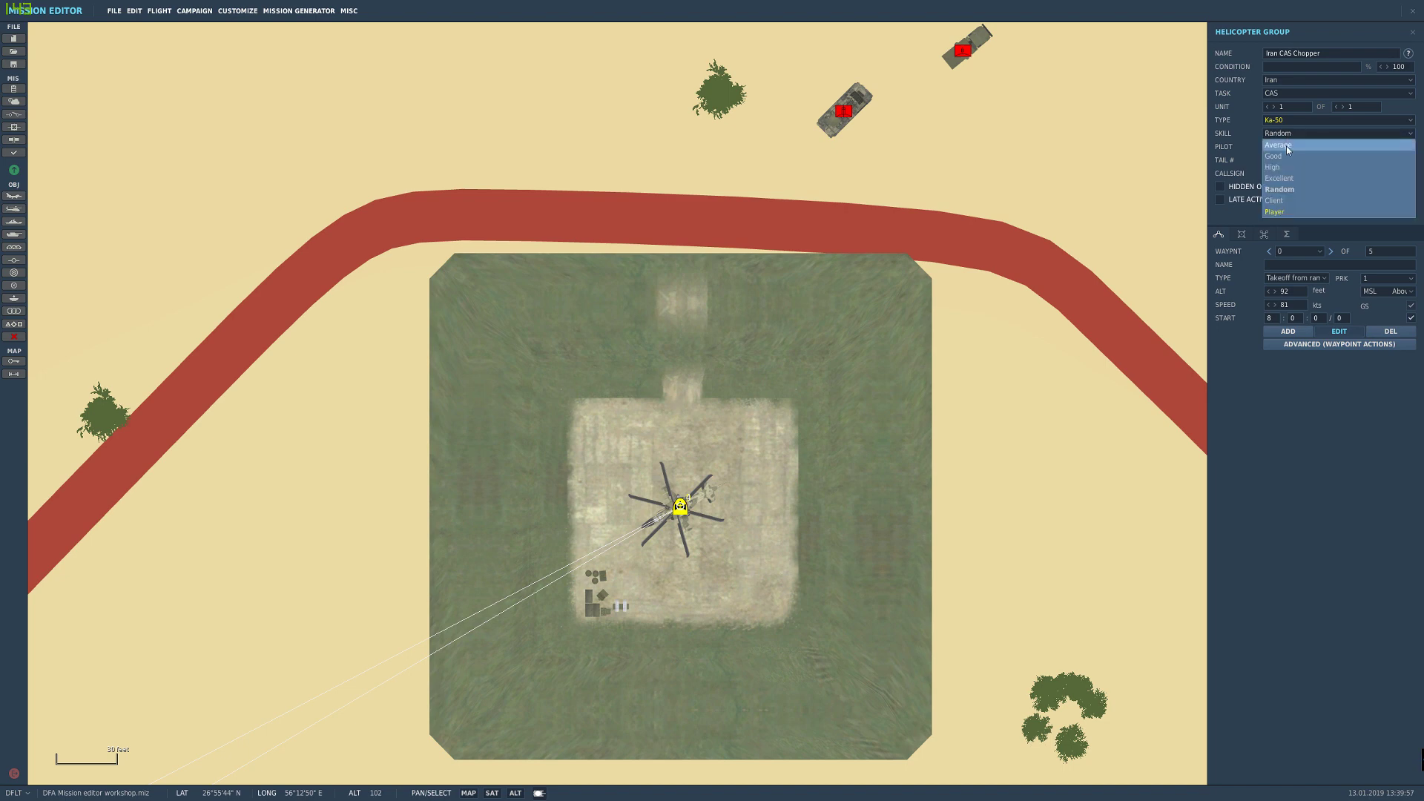
{"action": "left_click", "coordinate": [1289, 145]}
{"action": "left_click", "coordinate": [1305, 135]}
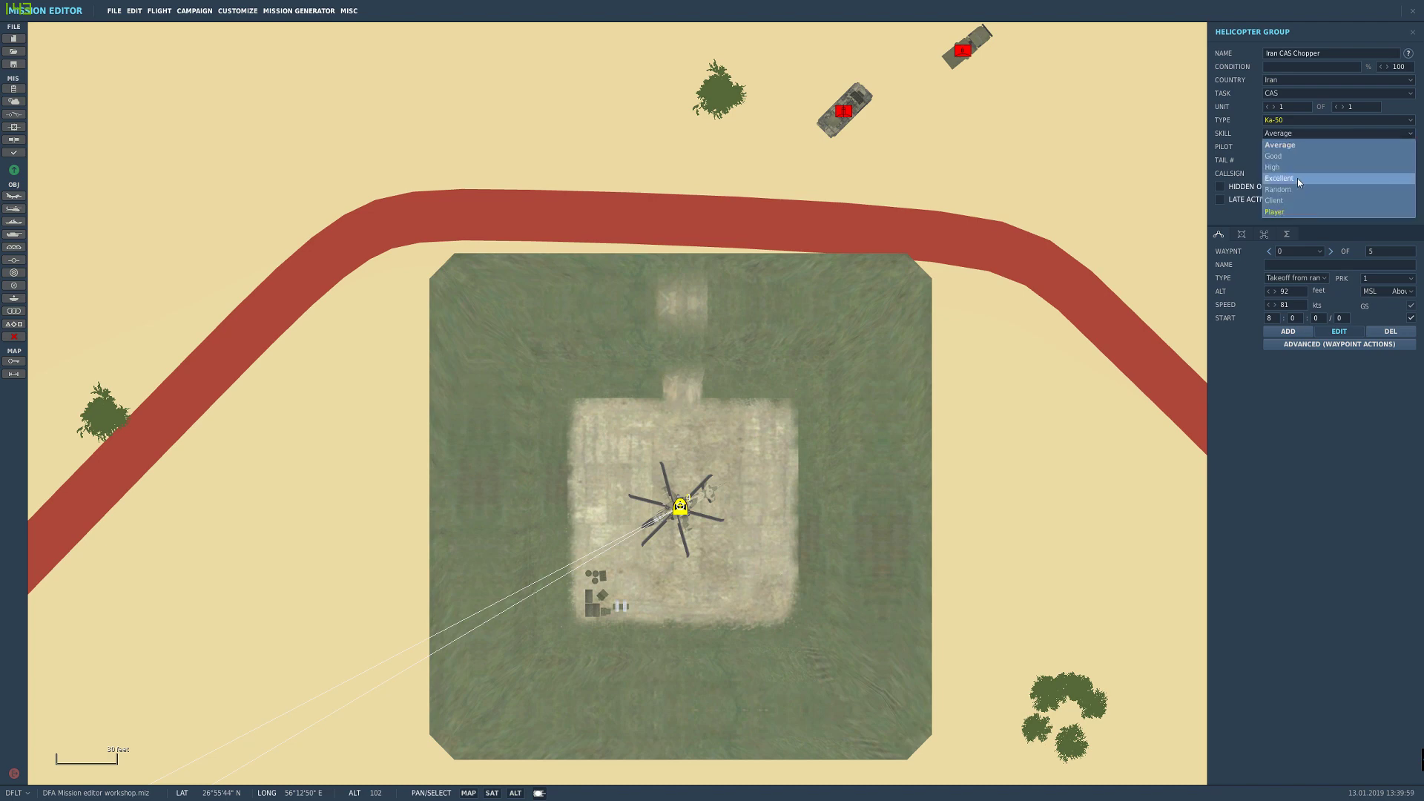
{"action": "left_click", "coordinate": [1297, 178]}
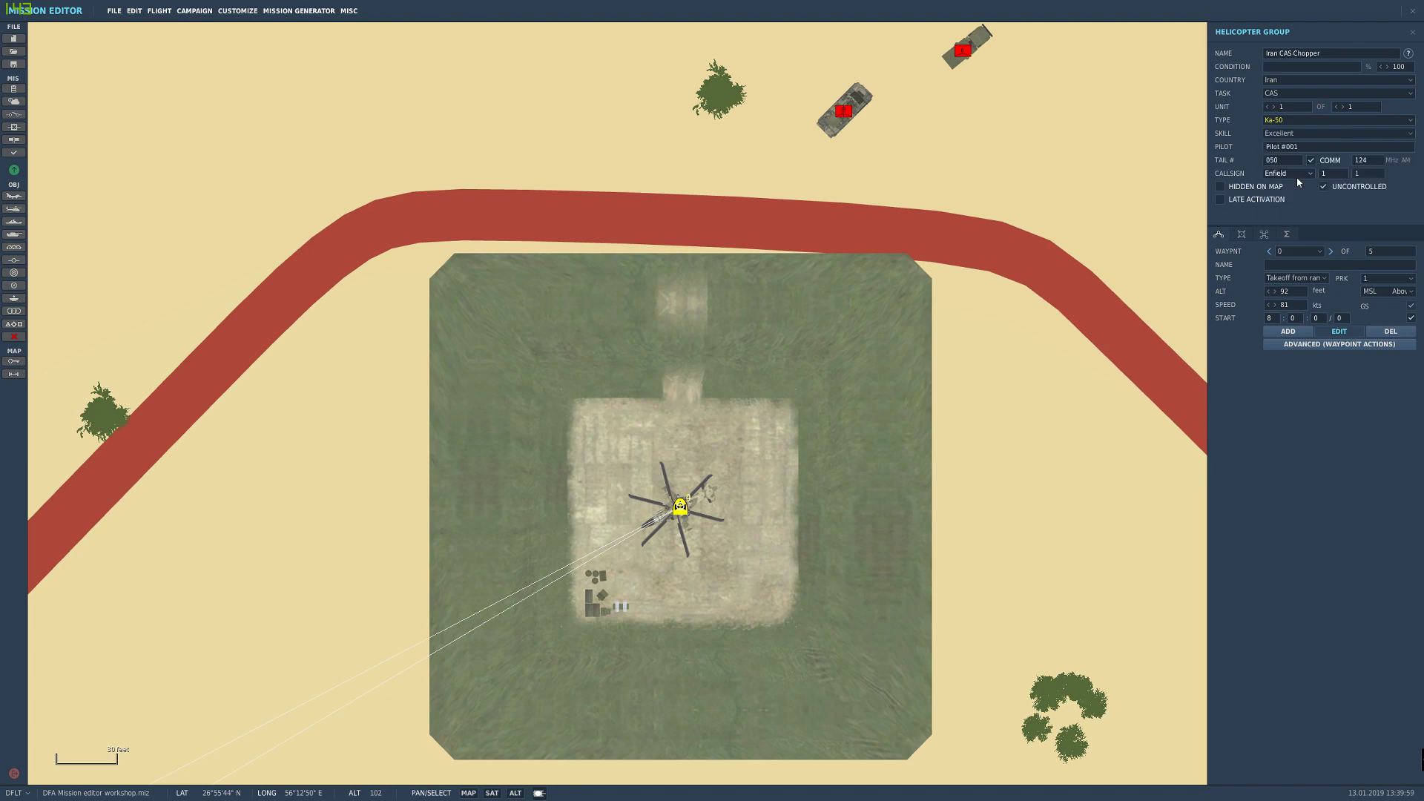
Step: Return the Iran CAS Chopper's skill to Random, close its properties and reselect the group on the helipad
{"action": "left_click", "coordinate": [1290, 134]}
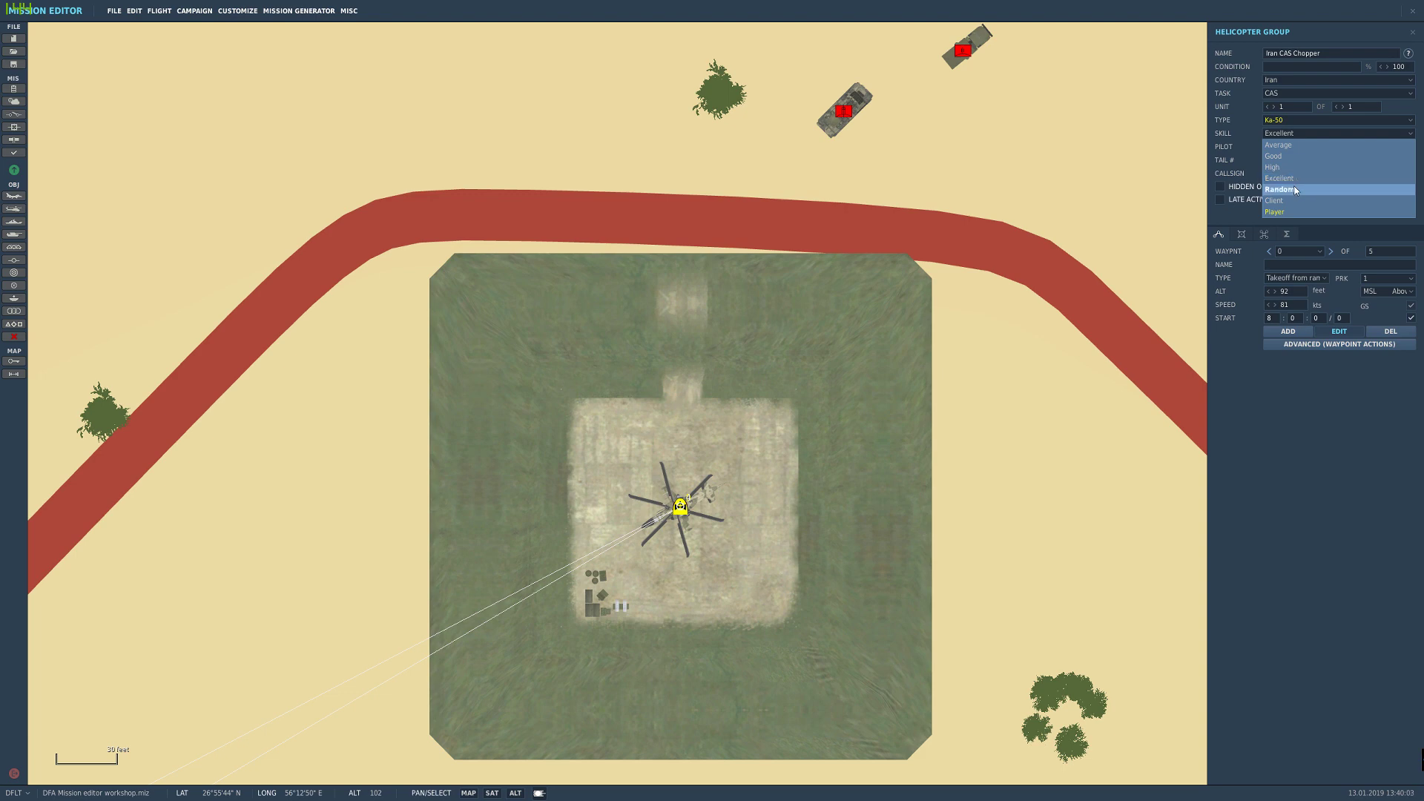
{"action": "left_click", "coordinate": [1312, 187]}
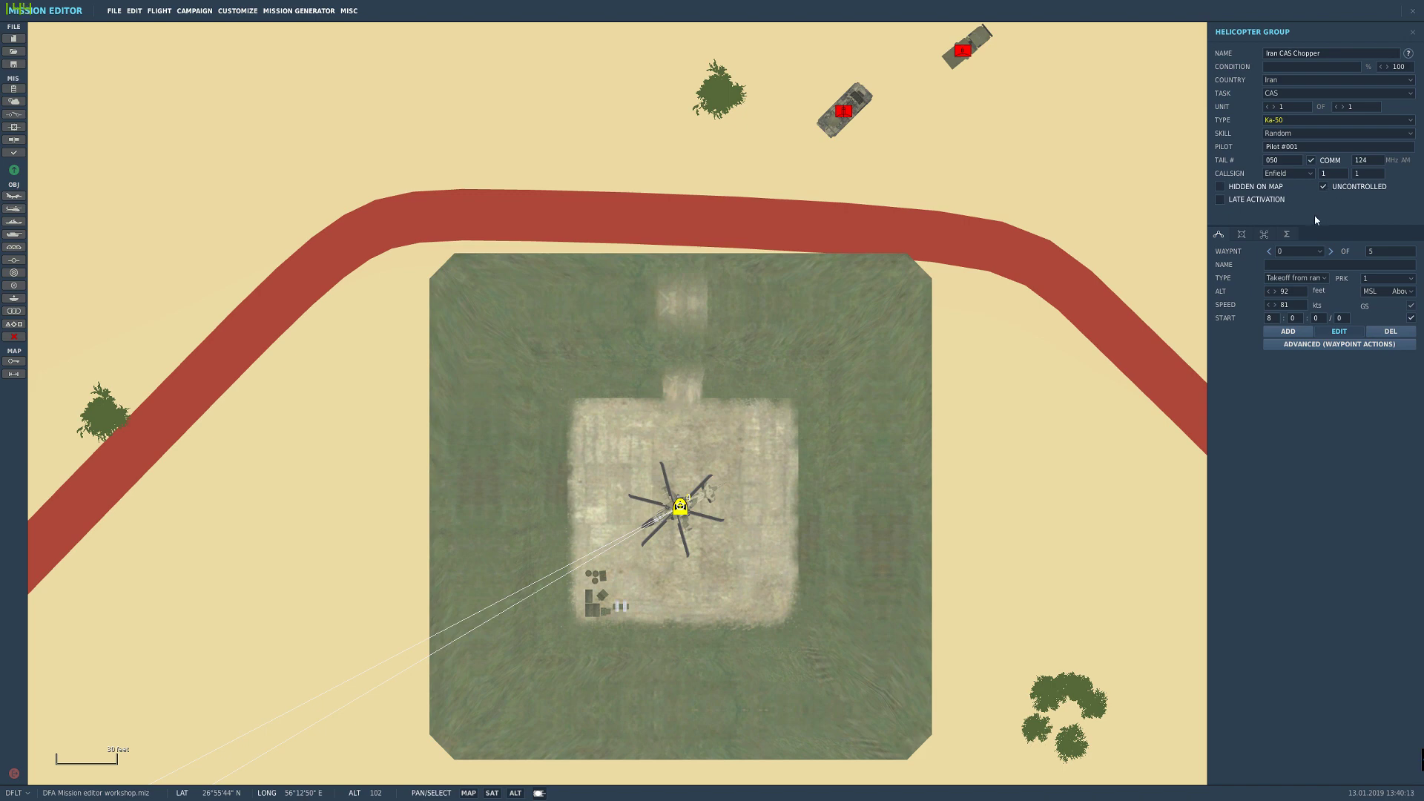
{"action": "left_click", "coordinate": [851, 462]}
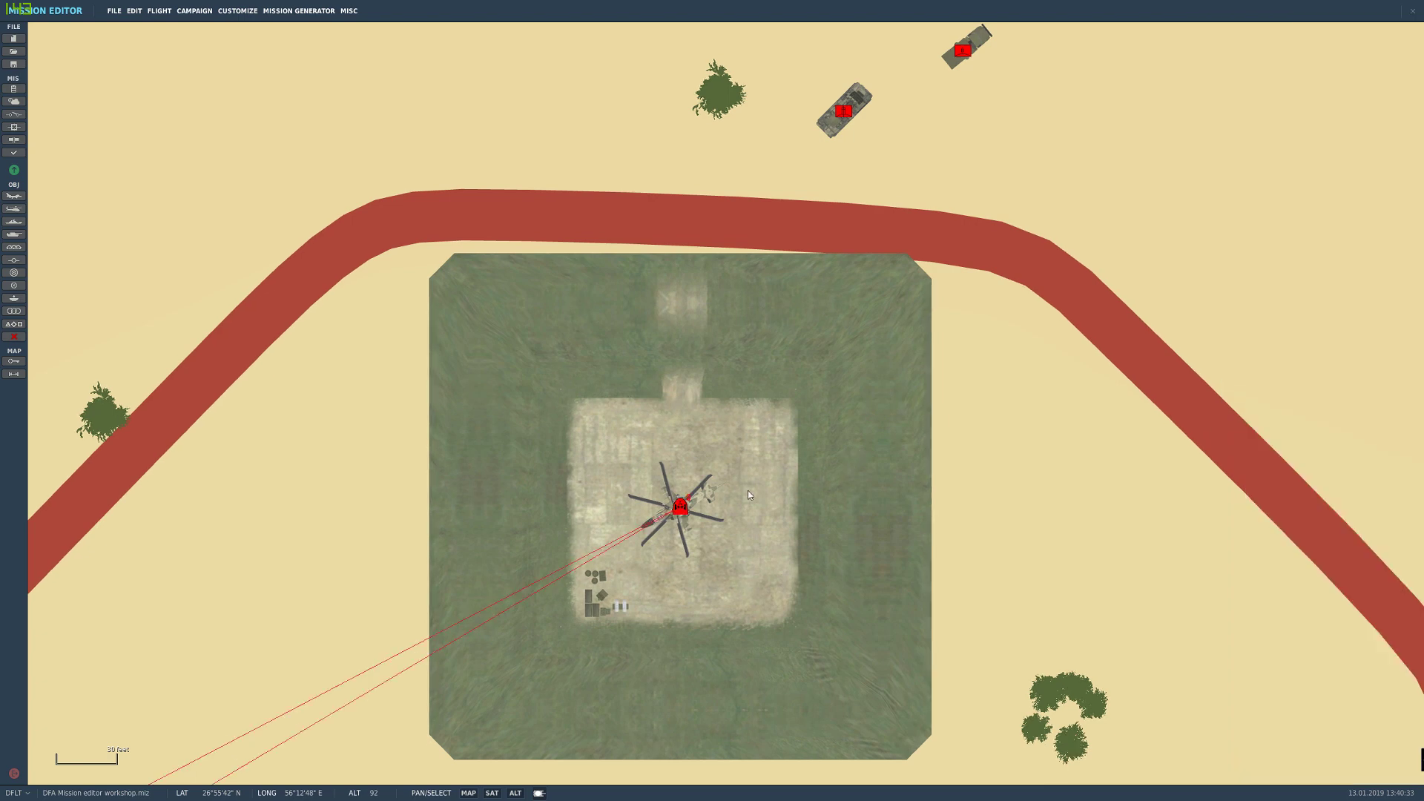
{"action": "left_click", "coordinate": [680, 508]}
{"action": "left_click", "coordinate": [777, 504]}
{"action": "left_click", "coordinate": [670, 532]}
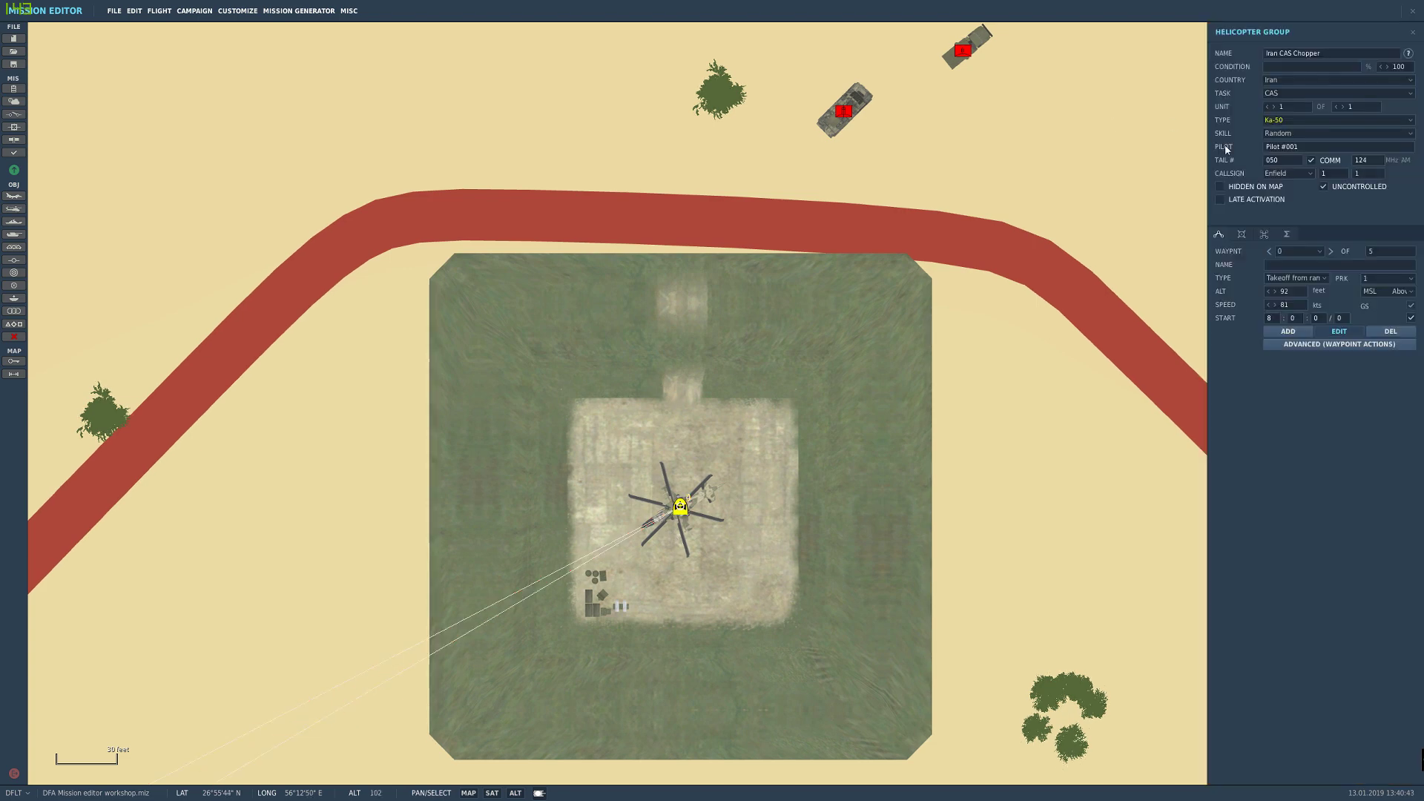
Step: Change the Iran CAS Chopper's skill to Average and from there to Excellent
{"action": "left_click", "coordinate": [1293, 134]}
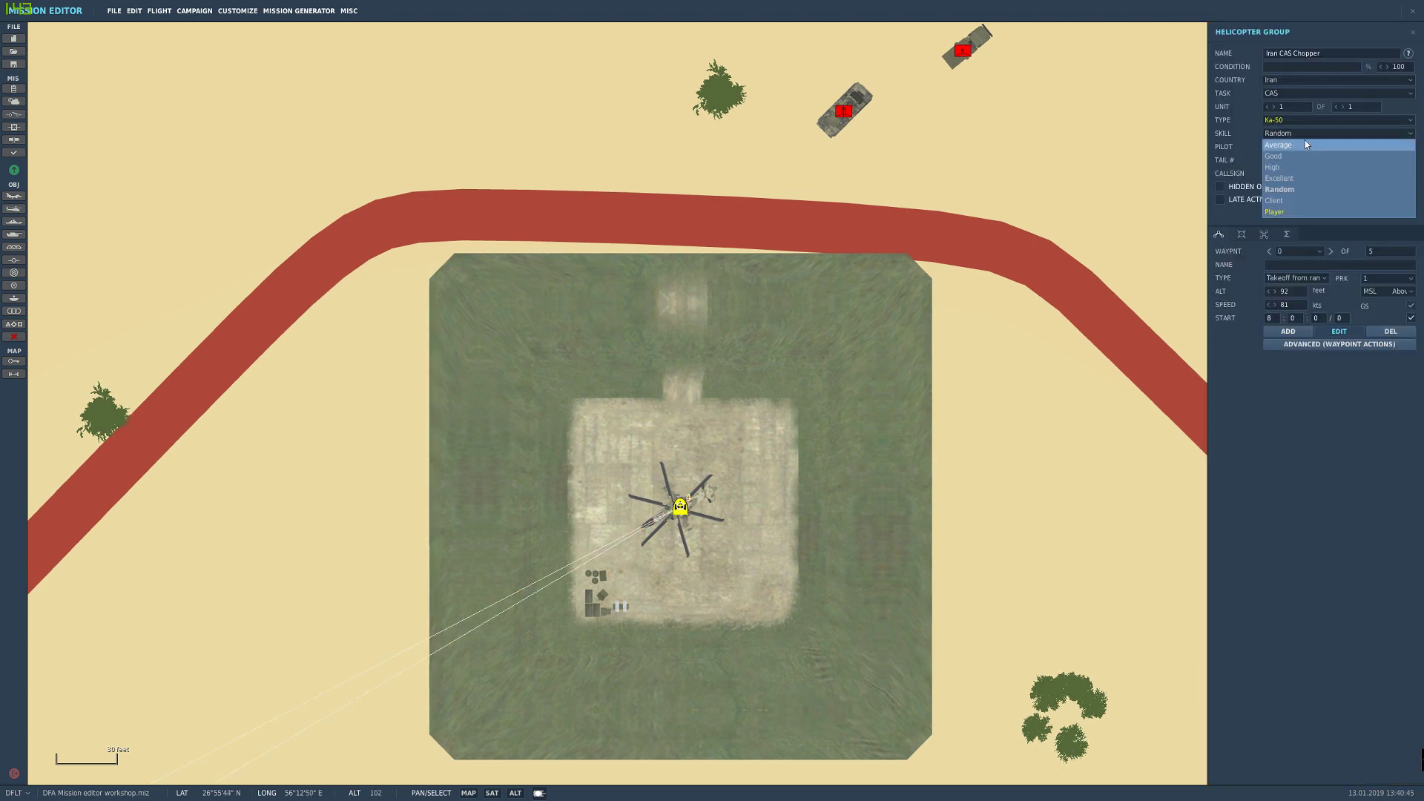
{"action": "left_click", "coordinate": [1305, 138]}
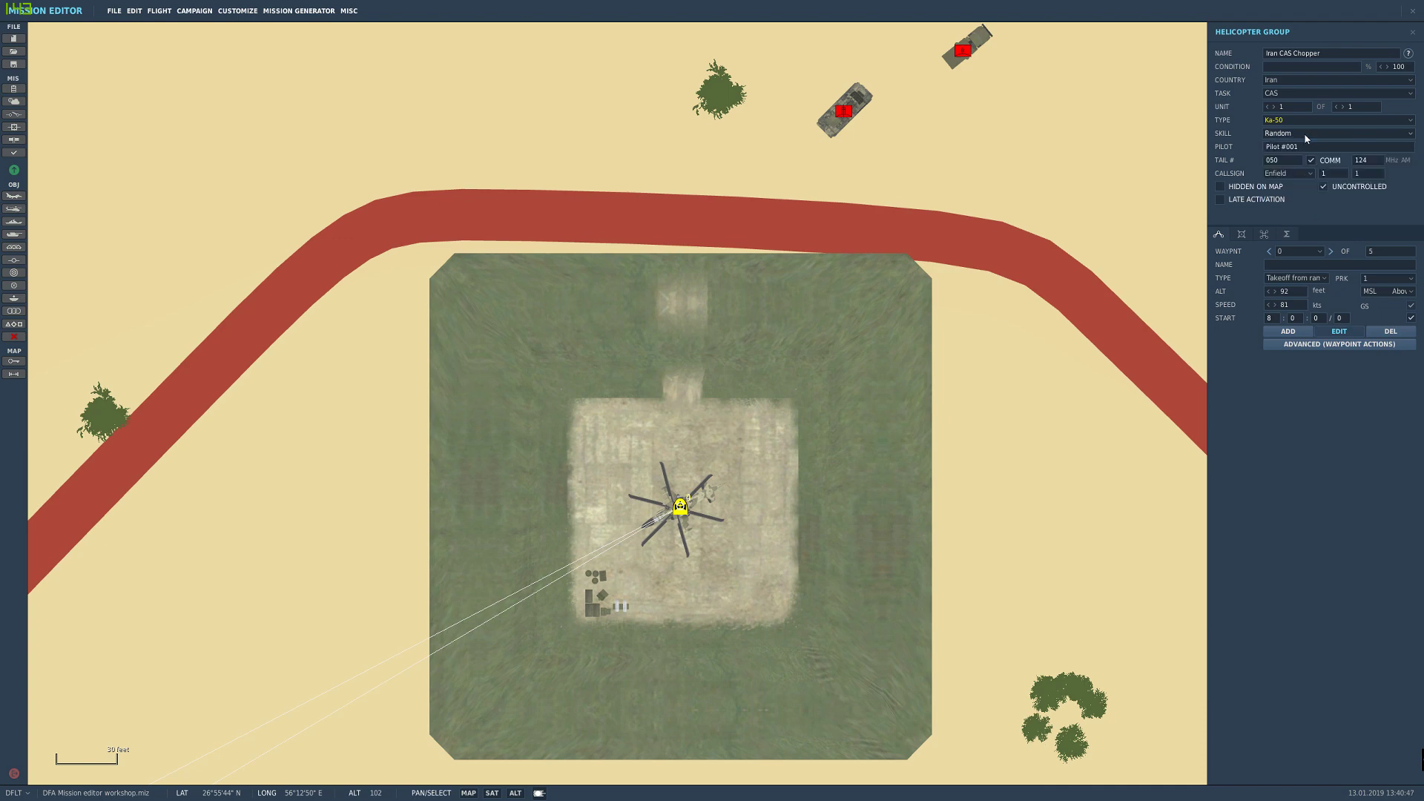
{"action": "left_click", "coordinate": [1306, 139]}
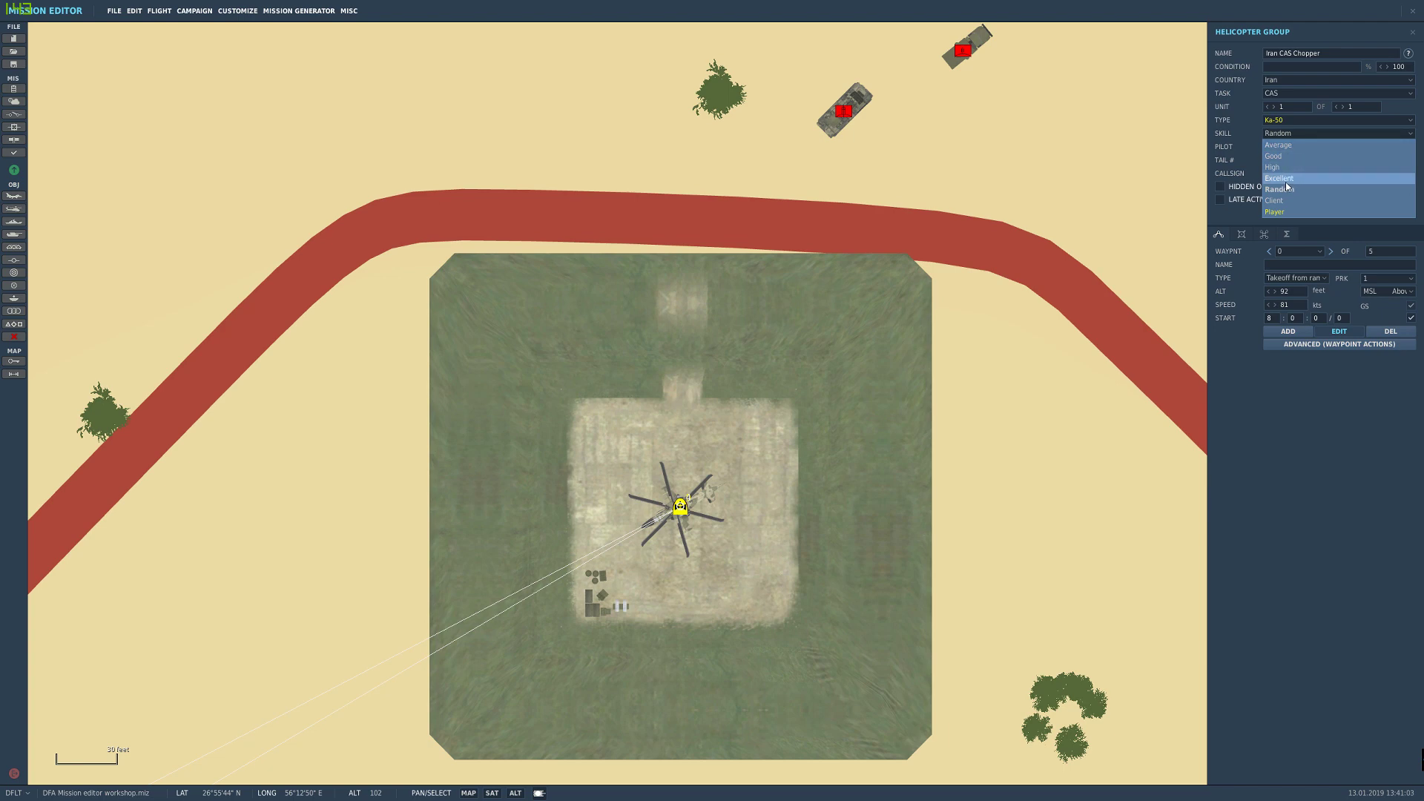
{"action": "left_click", "coordinate": [1294, 144]}
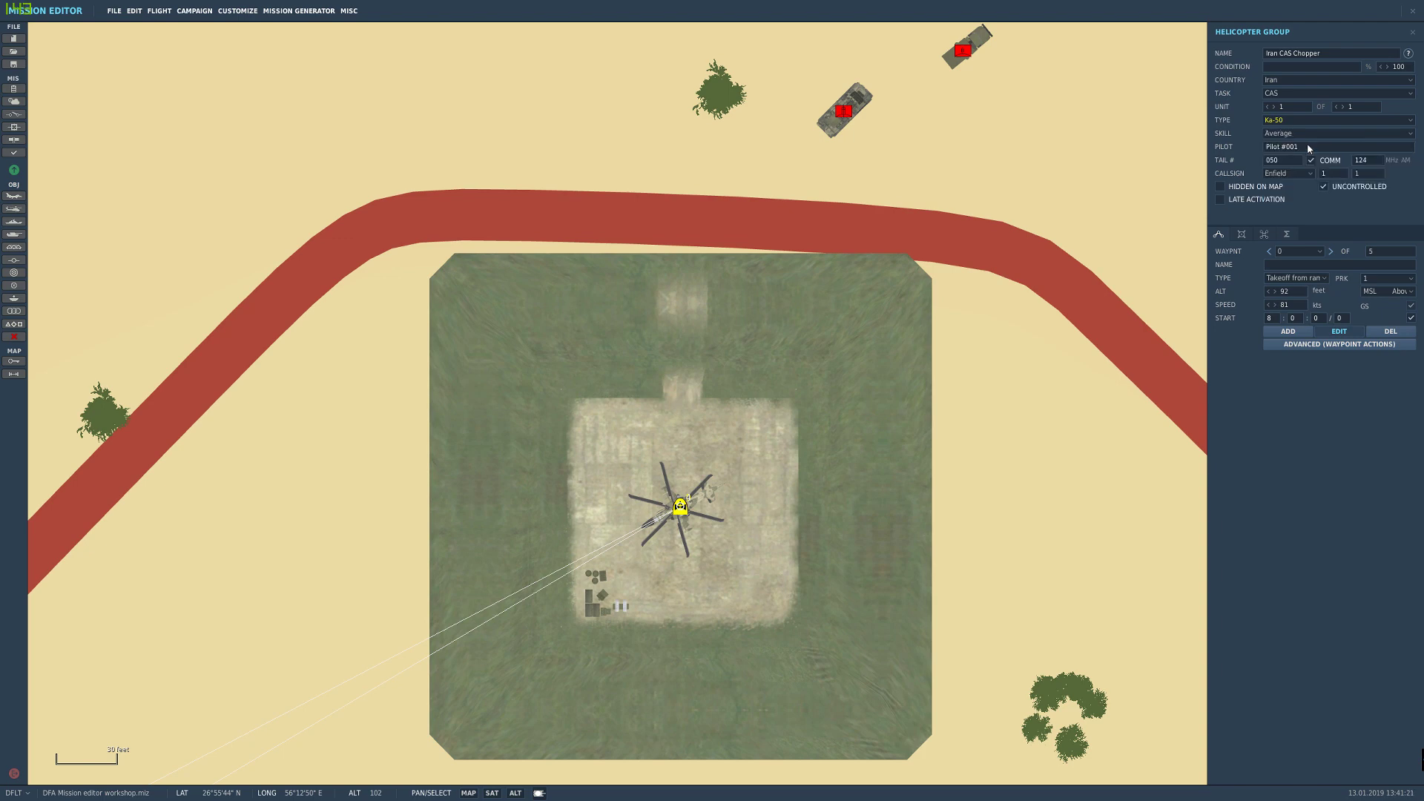
{"action": "left_click", "coordinate": [1304, 135]}
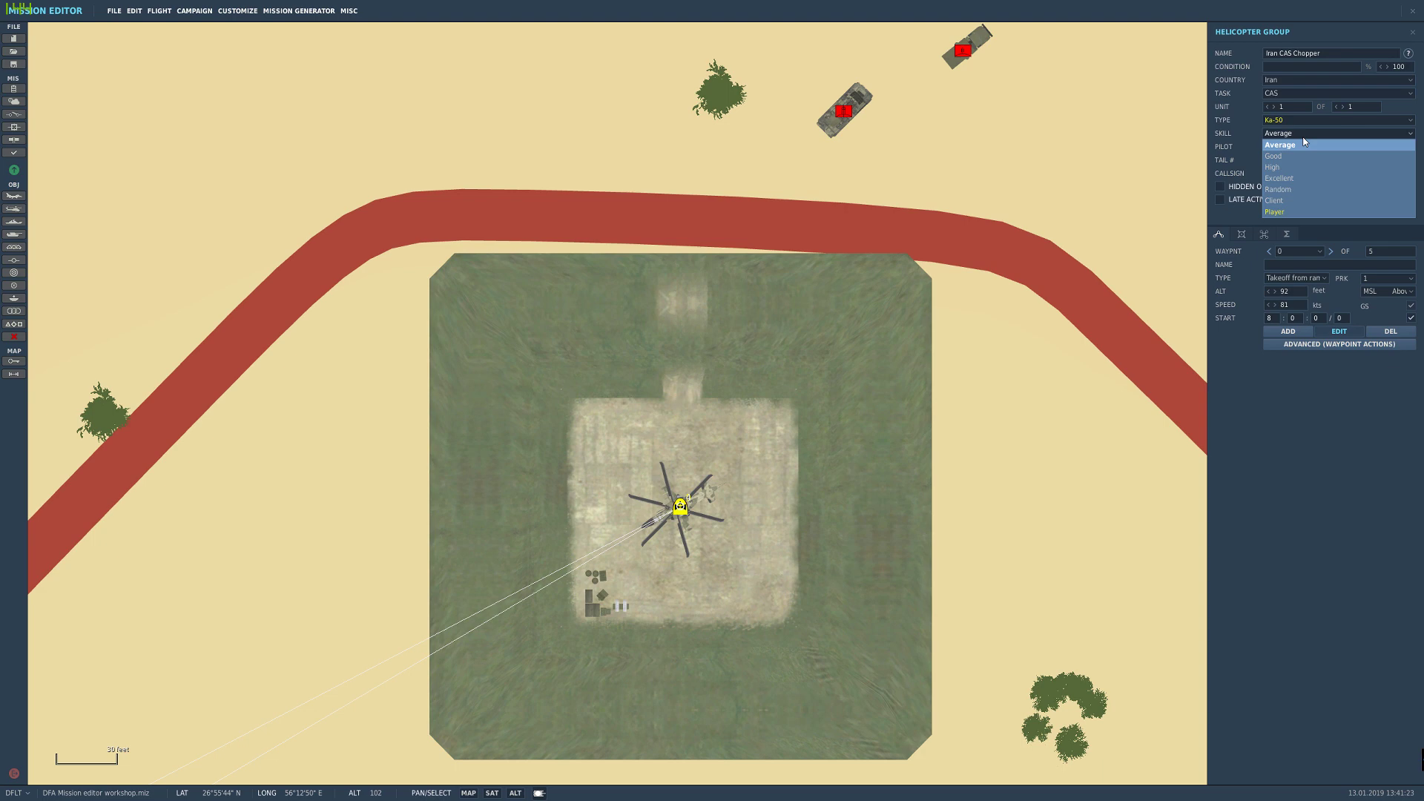
{"action": "left_click", "coordinate": [1305, 141]}
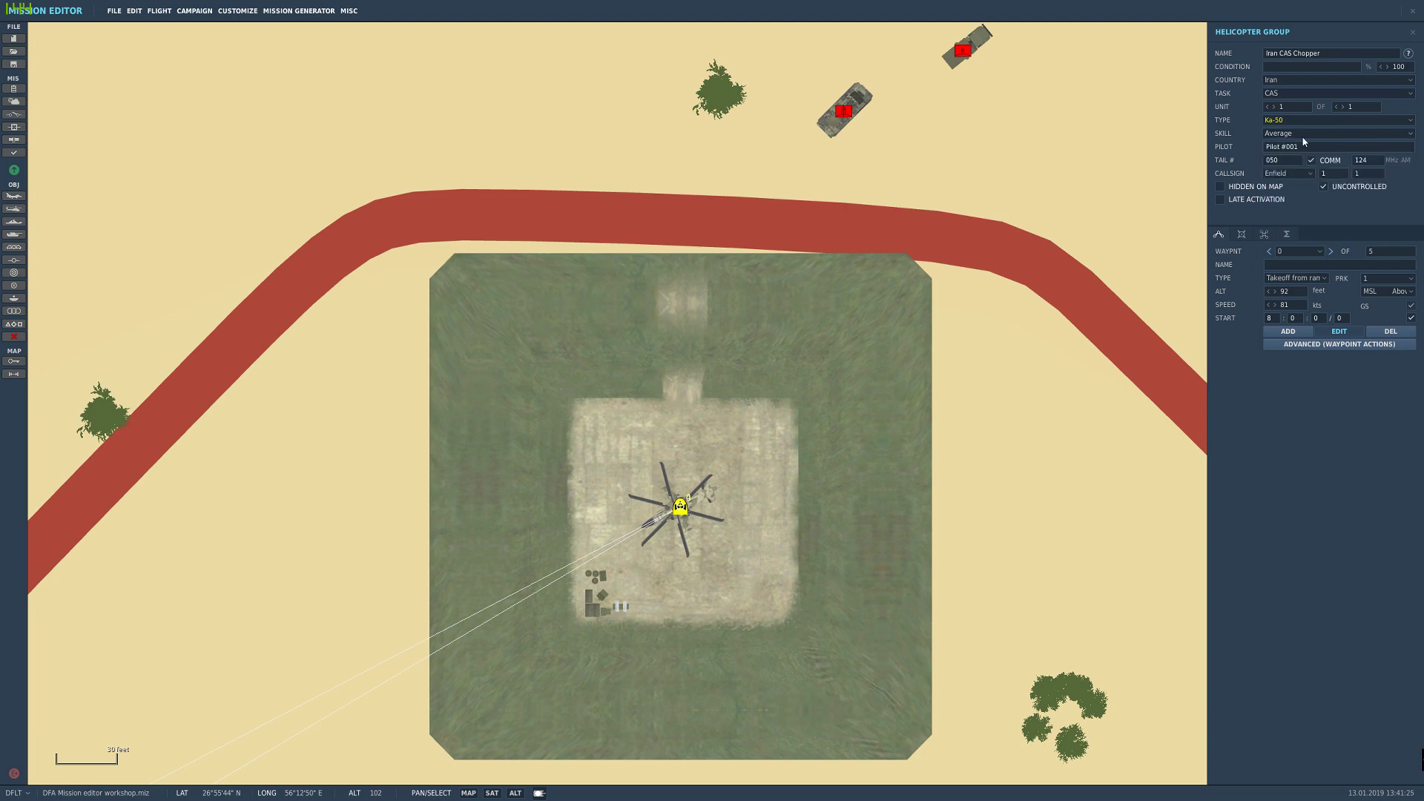
{"action": "left_click", "coordinate": [1304, 134]}
{"action": "left_click", "coordinate": [1304, 179]}
Step: Switch the Iran CAS Chopper's skill to Average and finally set it to Random
{"action": "left_click", "coordinate": [1303, 136]}
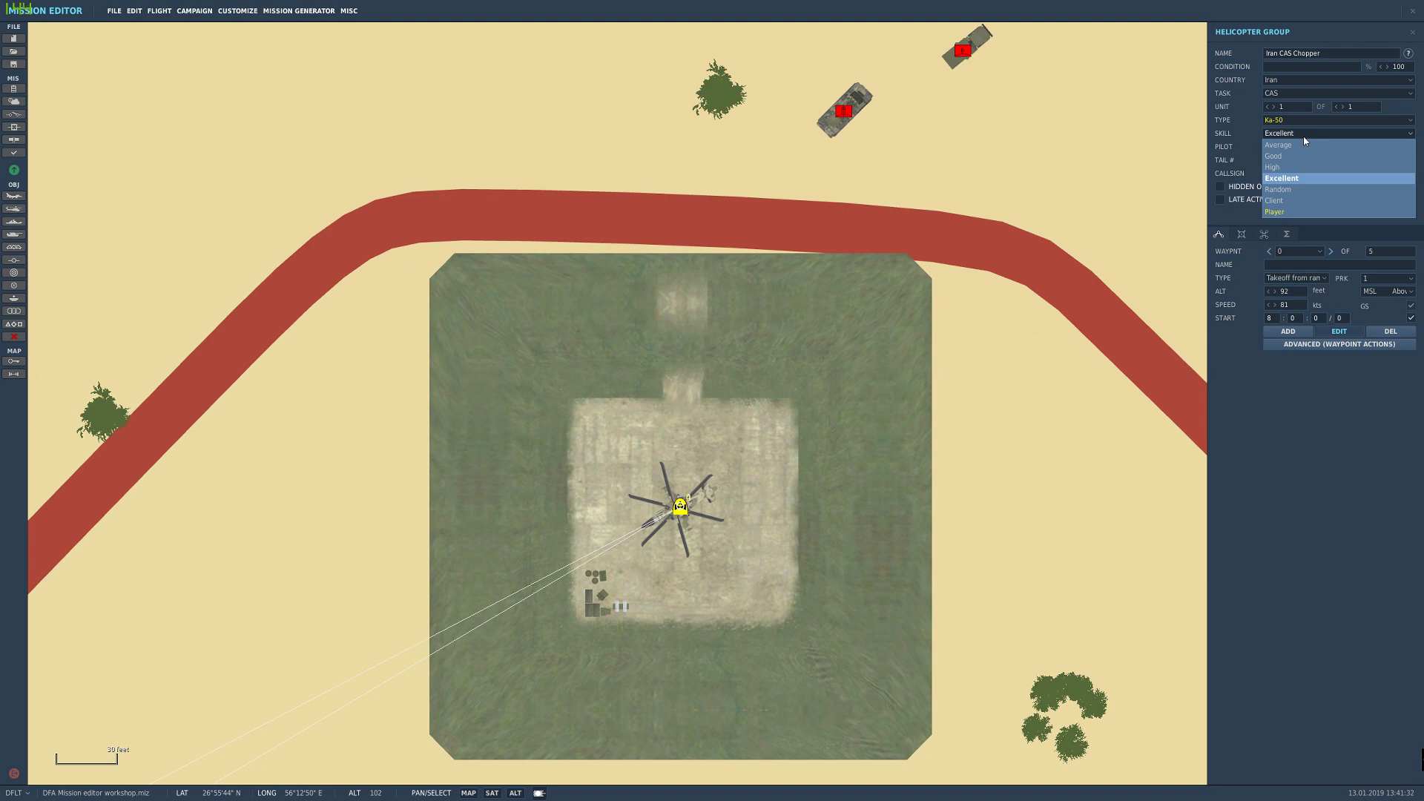
{"action": "left_click", "coordinate": [1295, 145]}
{"action": "left_click", "coordinate": [1303, 135]}
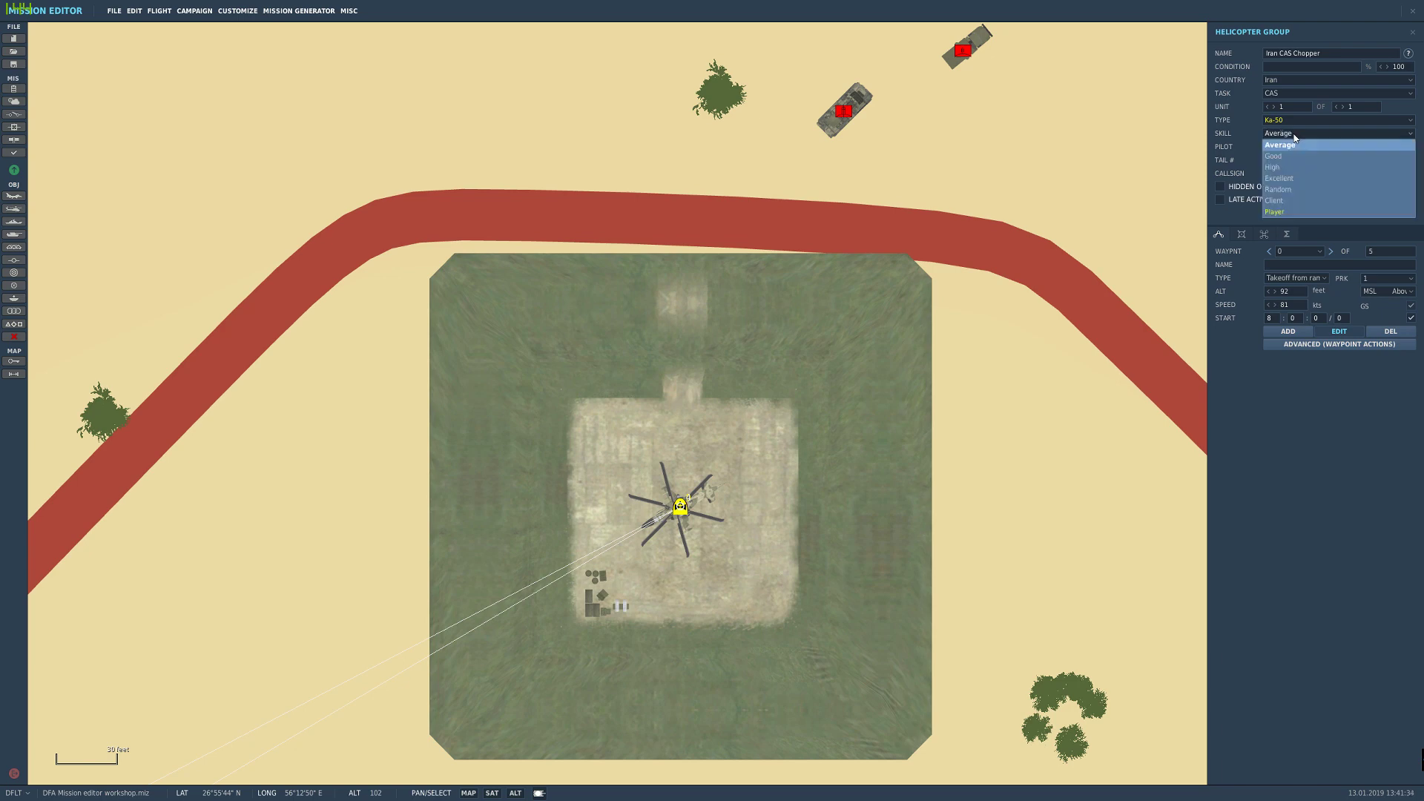
{"action": "left_click", "coordinate": [1284, 191]}
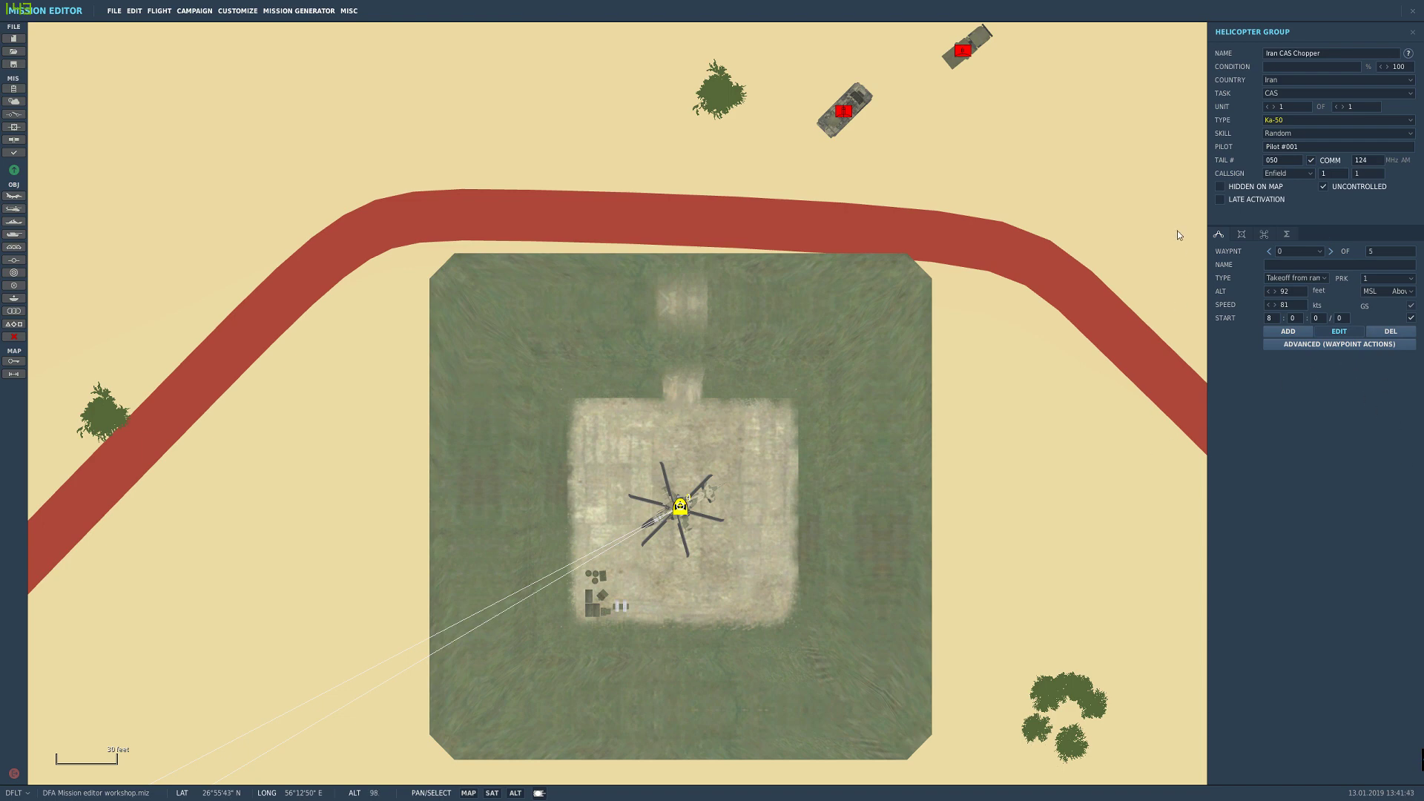
{"action": "left_click", "coordinate": [1352, 190]}
Step: Go to waypoint 1 of the Iran CAS Chopper's route and check its altitude and speed settings
{"action": "right_click_drag", "start_coordinate": [664, 541], "coordinate": [680, 481]}
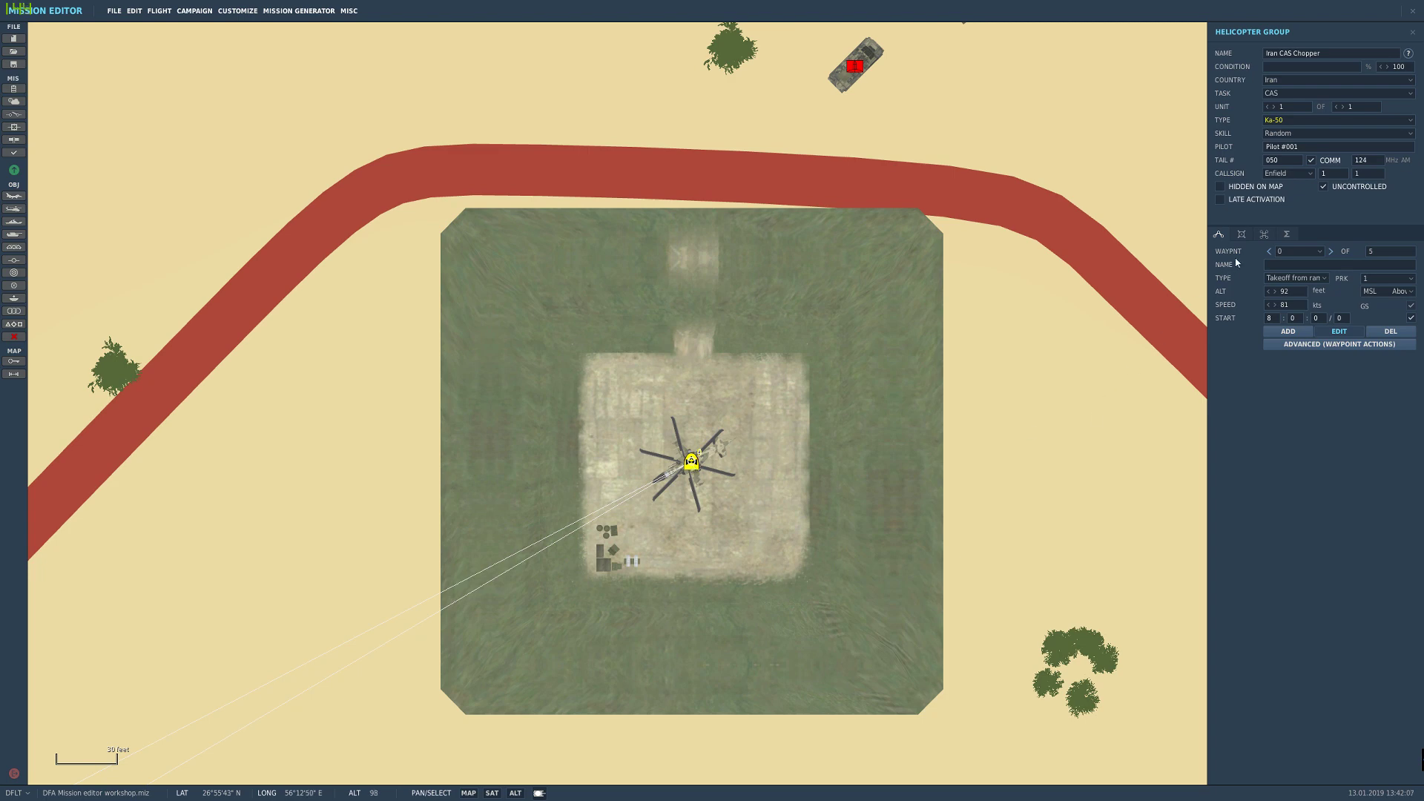
{"action": "left_click_drag", "start_coordinate": [847, 433], "coordinate": [931, 394]}
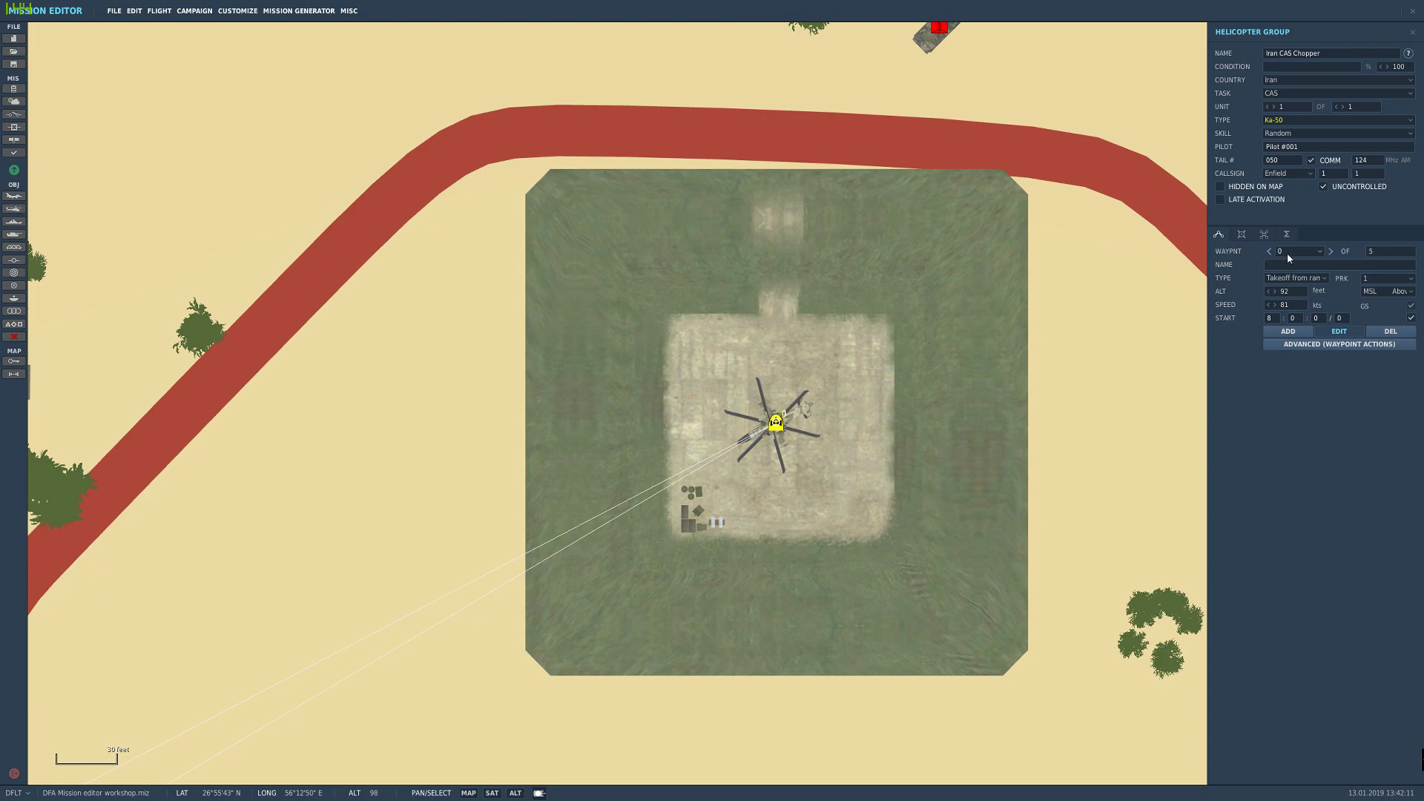
{"action": "scroll", "coordinate": [1058, 301], "scroll_direction": "down", "scroll_amount": 6}
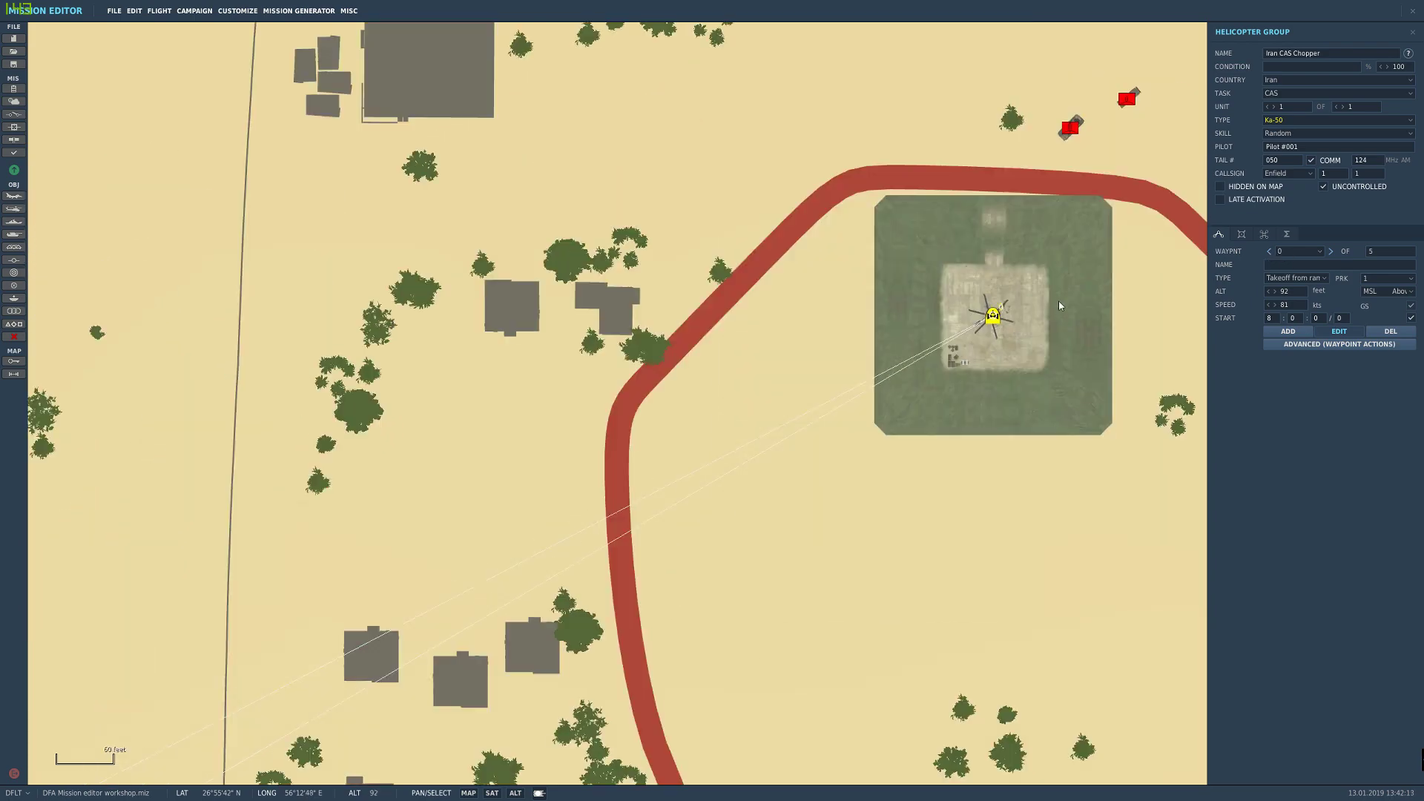
{"action": "scroll", "coordinate": [1059, 304], "scroll_direction": "down", "scroll_amount": 4}
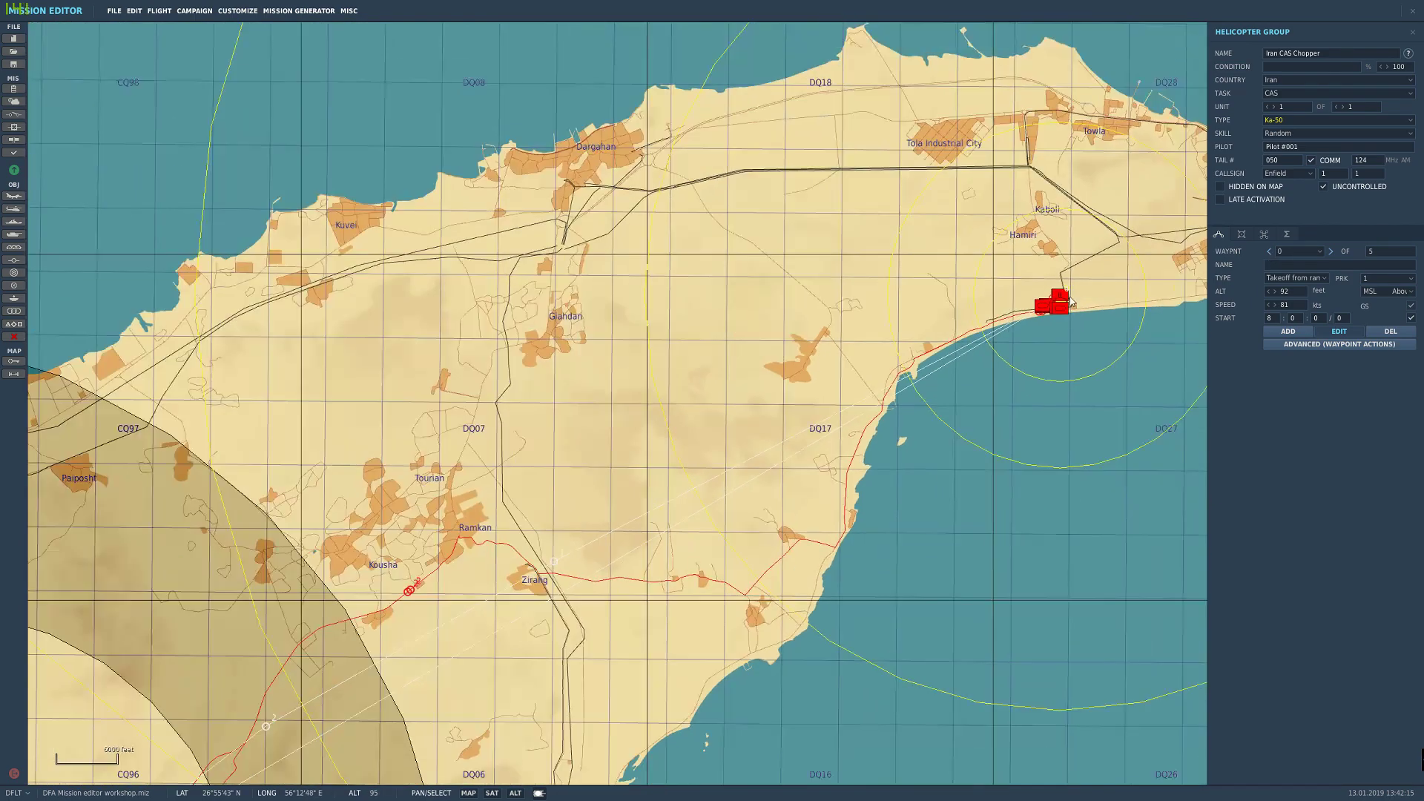
{"action": "left_click", "coordinate": [1330, 251]}
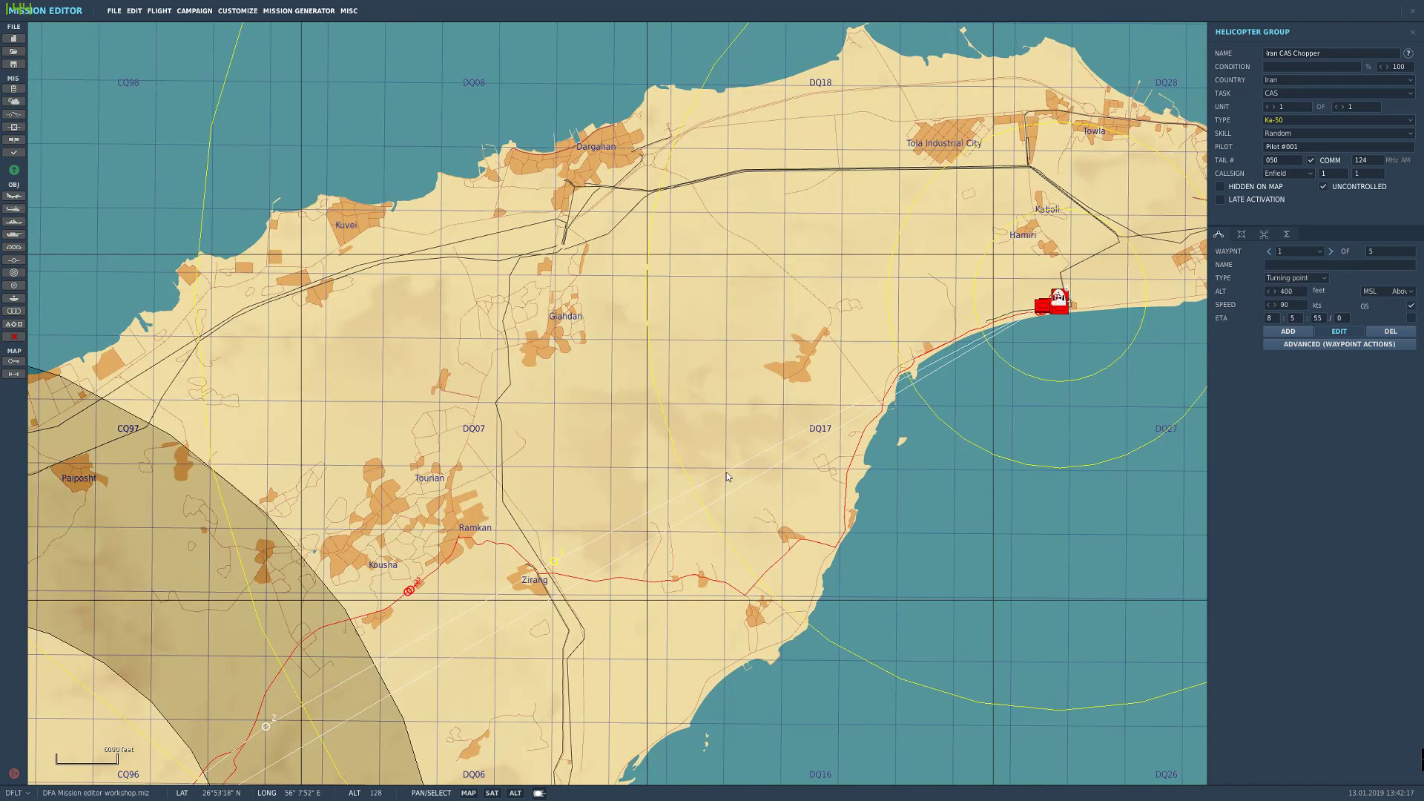
{"action": "left_click_drag", "start_coordinate": [581, 544], "coordinate": [839, 372]}
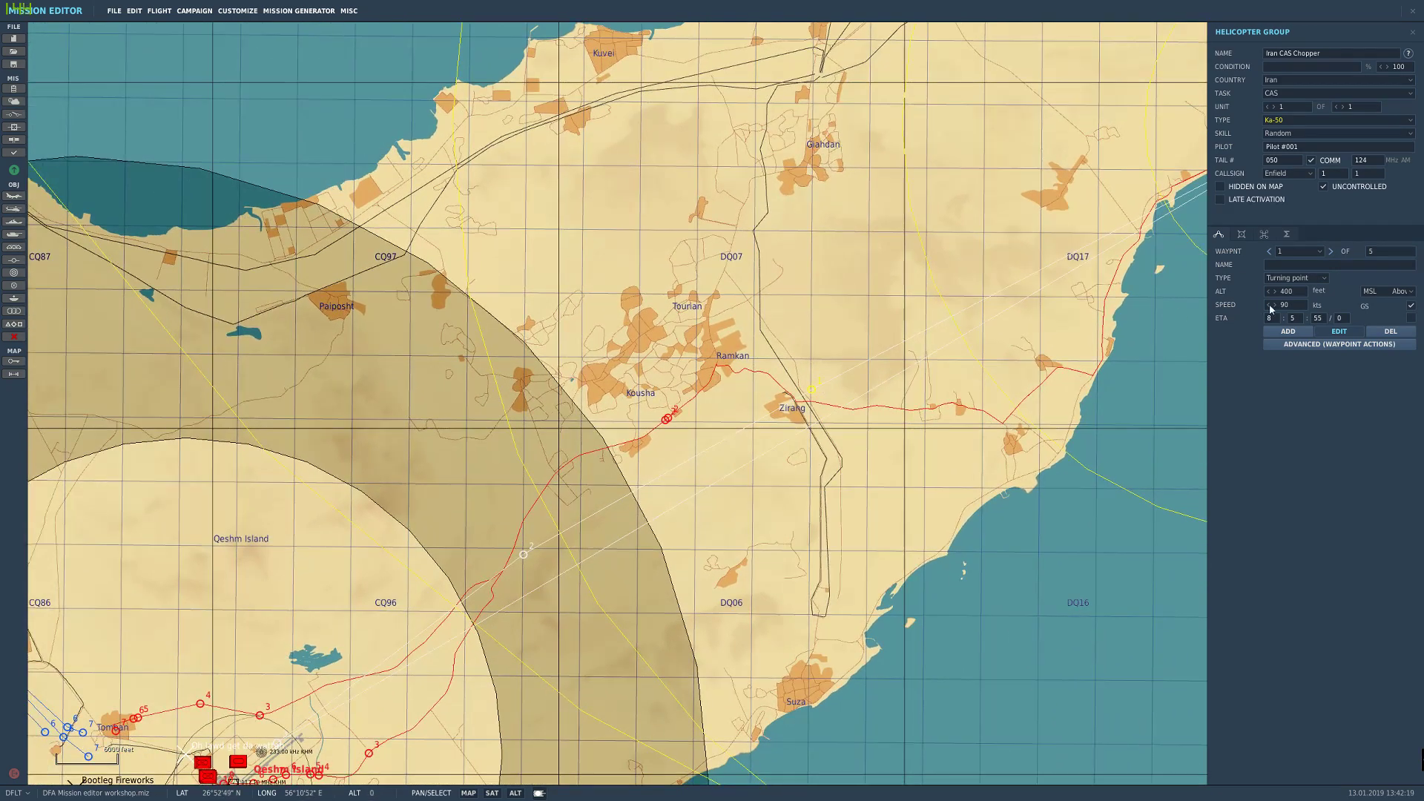
{"action": "left_click", "coordinate": [1293, 290]}
{"action": "left_click", "coordinate": [1296, 305]}
Step: Go to waypoint 2 of the Iran CAS Chopper's route and open its advanced waypoint actions
{"action": "left_click_drag", "start_coordinate": [742, 429], "coordinate": [929, 313]}
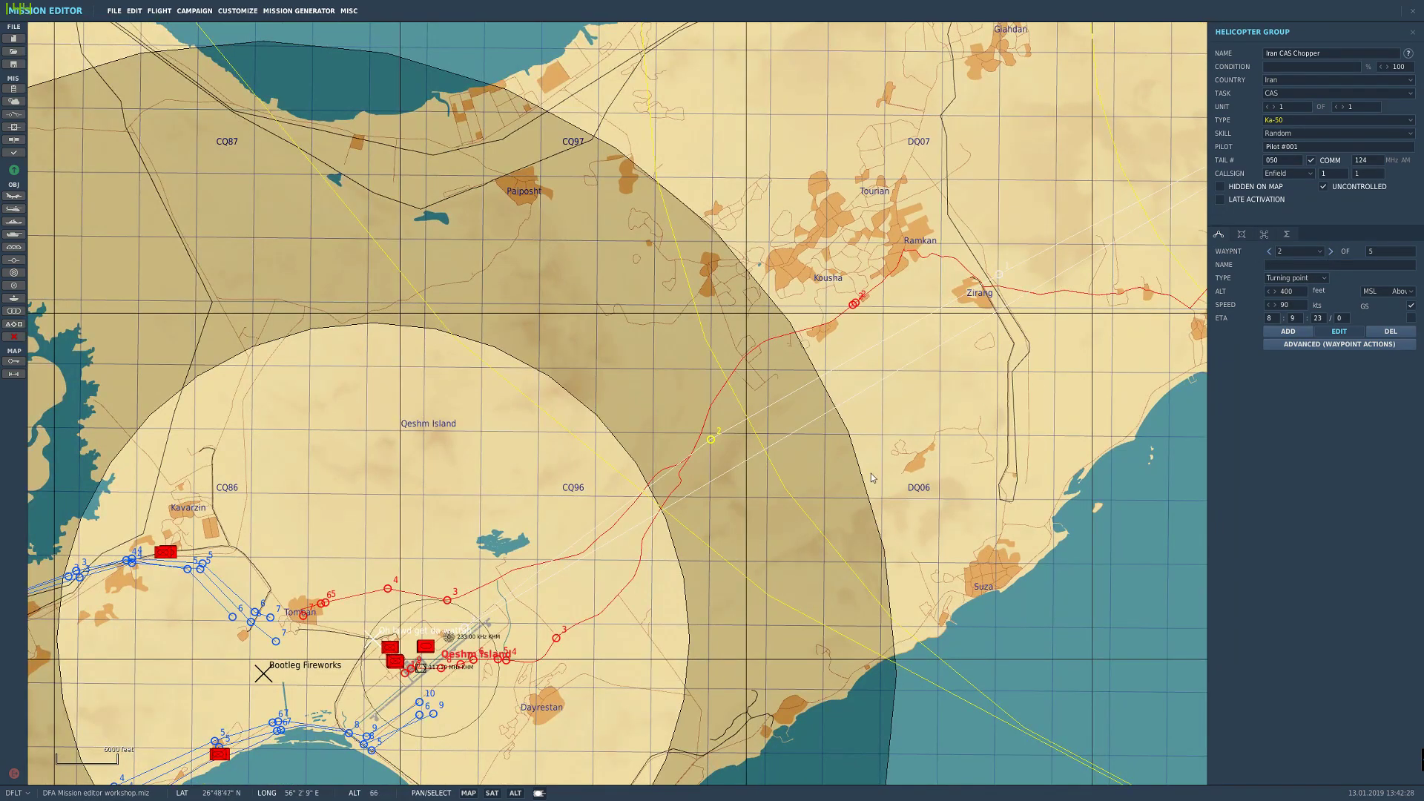
{"action": "left_click_drag", "start_coordinate": [794, 485], "coordinate": [777, 357]}
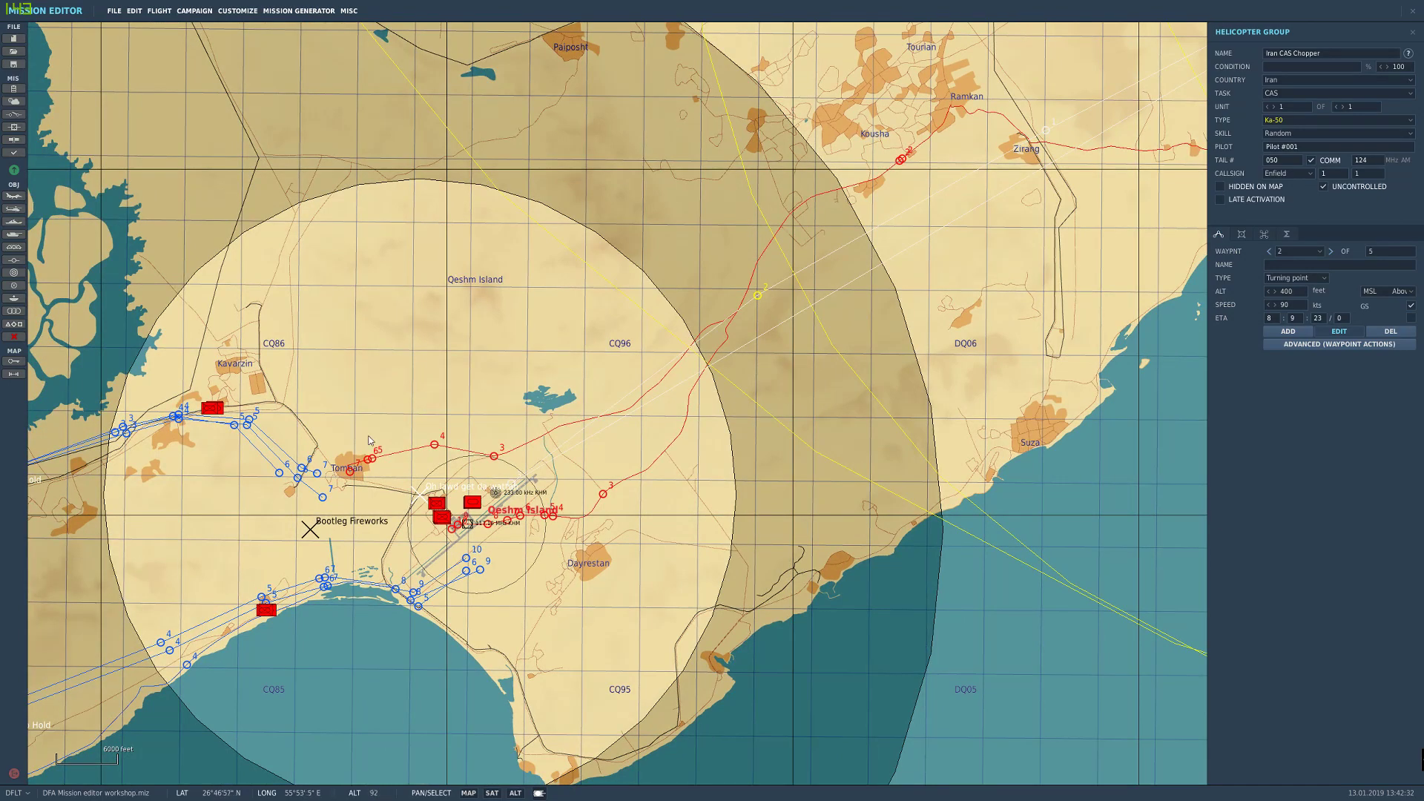
{"action": "left_click_drag", "start_coordinate": [809, 537], "coordinate": [1056, 382]}
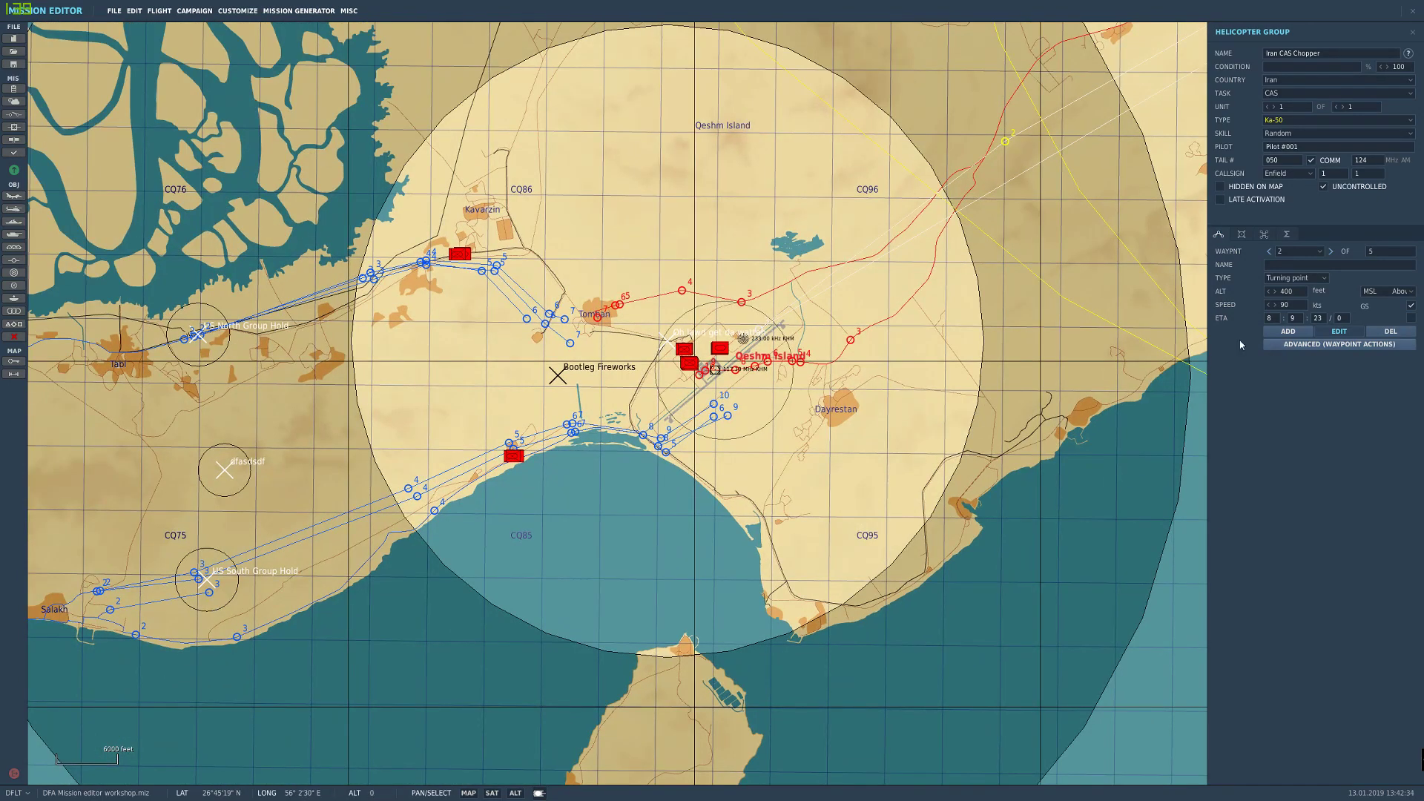
{"action": "left_click_drag", "start_coordinate": [1135, 304], "coordinate": [716, 486]}
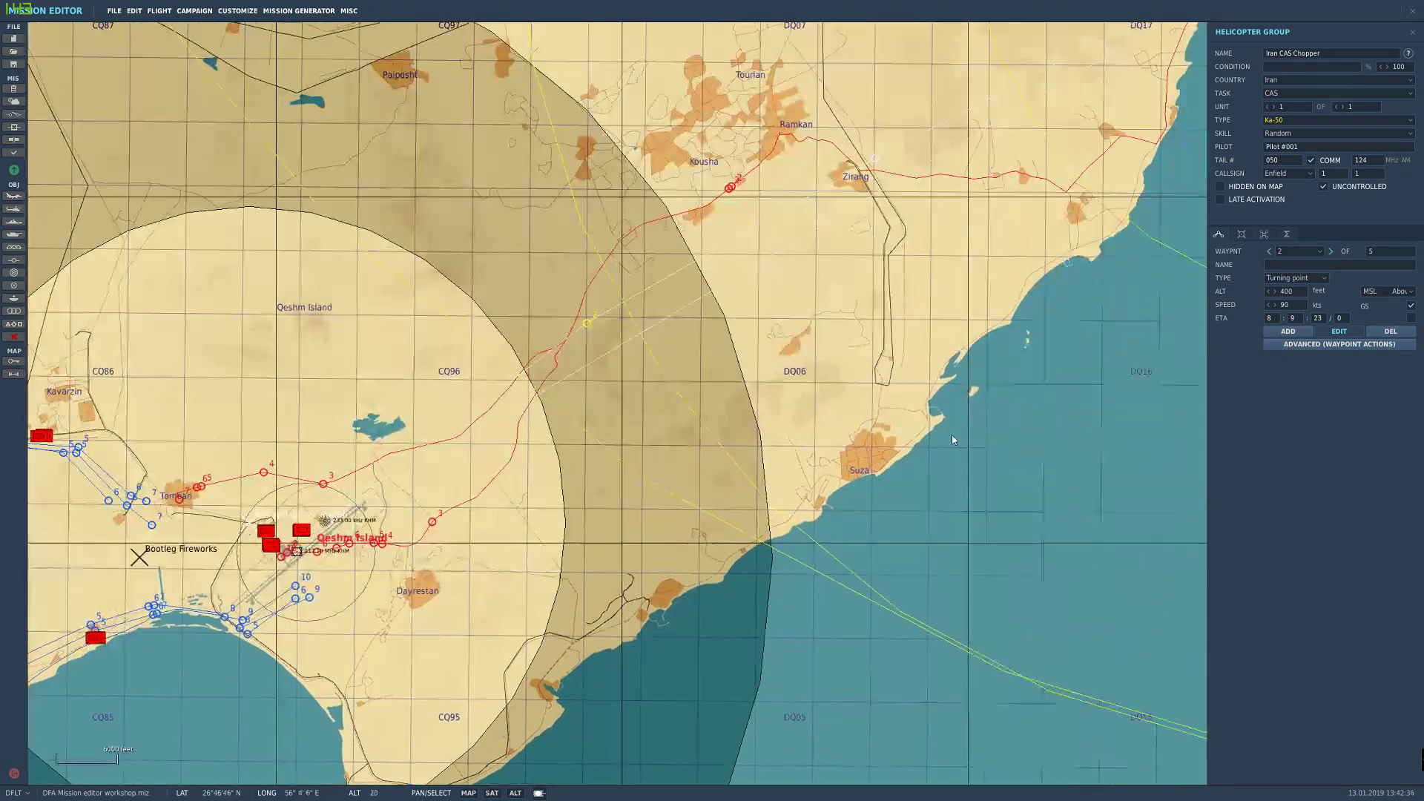
{"action": "left_click", "coordinate": [1302, 345]}
{"action": "left_click", "coordinate": [1302, 346]}
{"action": "left_click", "coordinate": [1302, 345]}
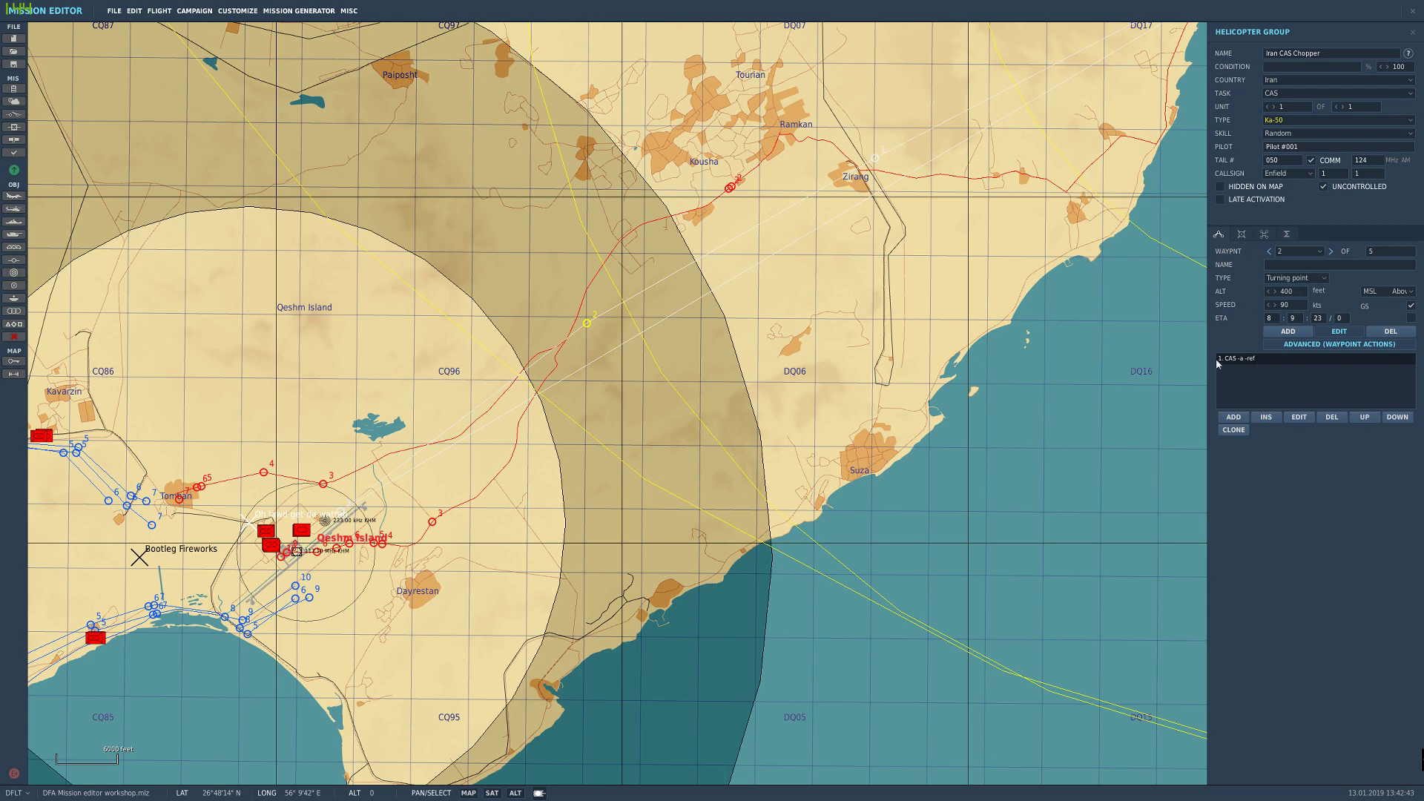
Step: Examine the map from the chopper's waypoint 2 westward past Qeshm Island airfield to the US North and South Group Hold zones
{"action": "left_click_drag", "start_coordinate": [550, 432], "coordinate": [834, 382]}
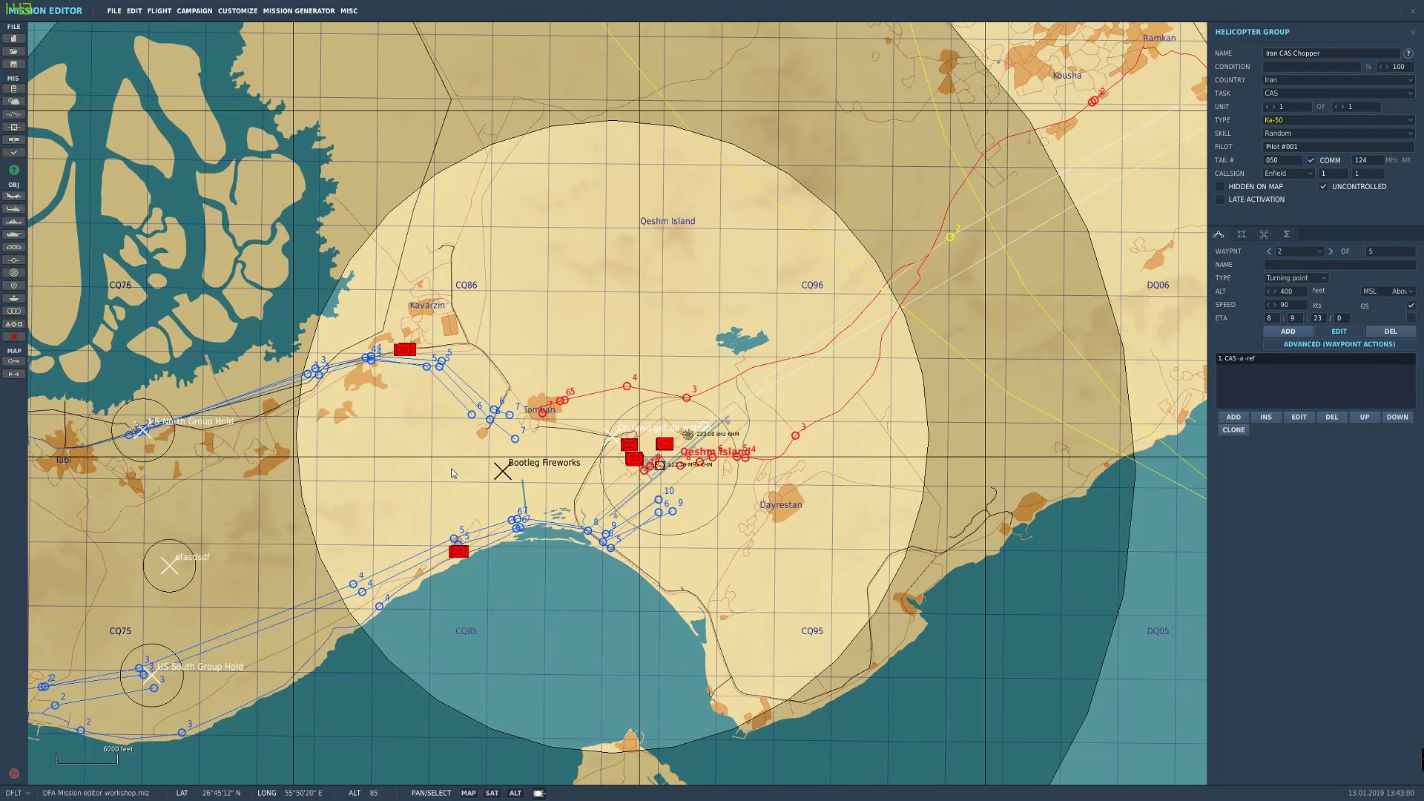
{"action": "mouse_move", "coordinate": [451, 469]}
{"action": "left_mouse_down"}
{"action": "mouse_move", "coordinate": [615, 453]}
{"action": "mouse_move", "coordinate": [444, 482]}
{"action": "mouse_move", "coordinate": [647, 445]}
{"action": "mouse_move", "coordinate": [583, 429]}
{"action": "mouse_move", "coordinate": [430, 487]}
{"action": "left_mouse_up"}
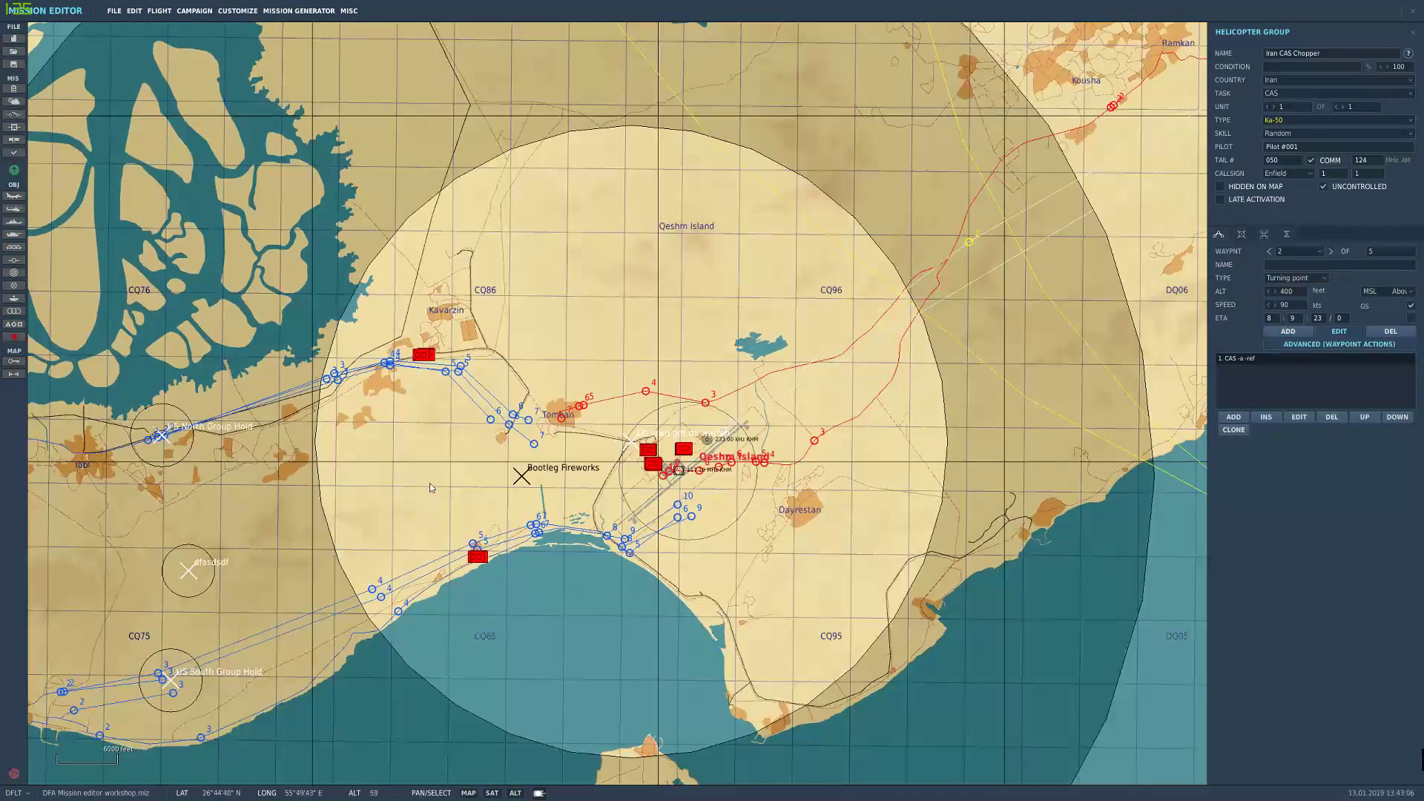
{"action": "left_click_drag", "start_coordinate": [449, 425], "coordinate": [668, 342]}
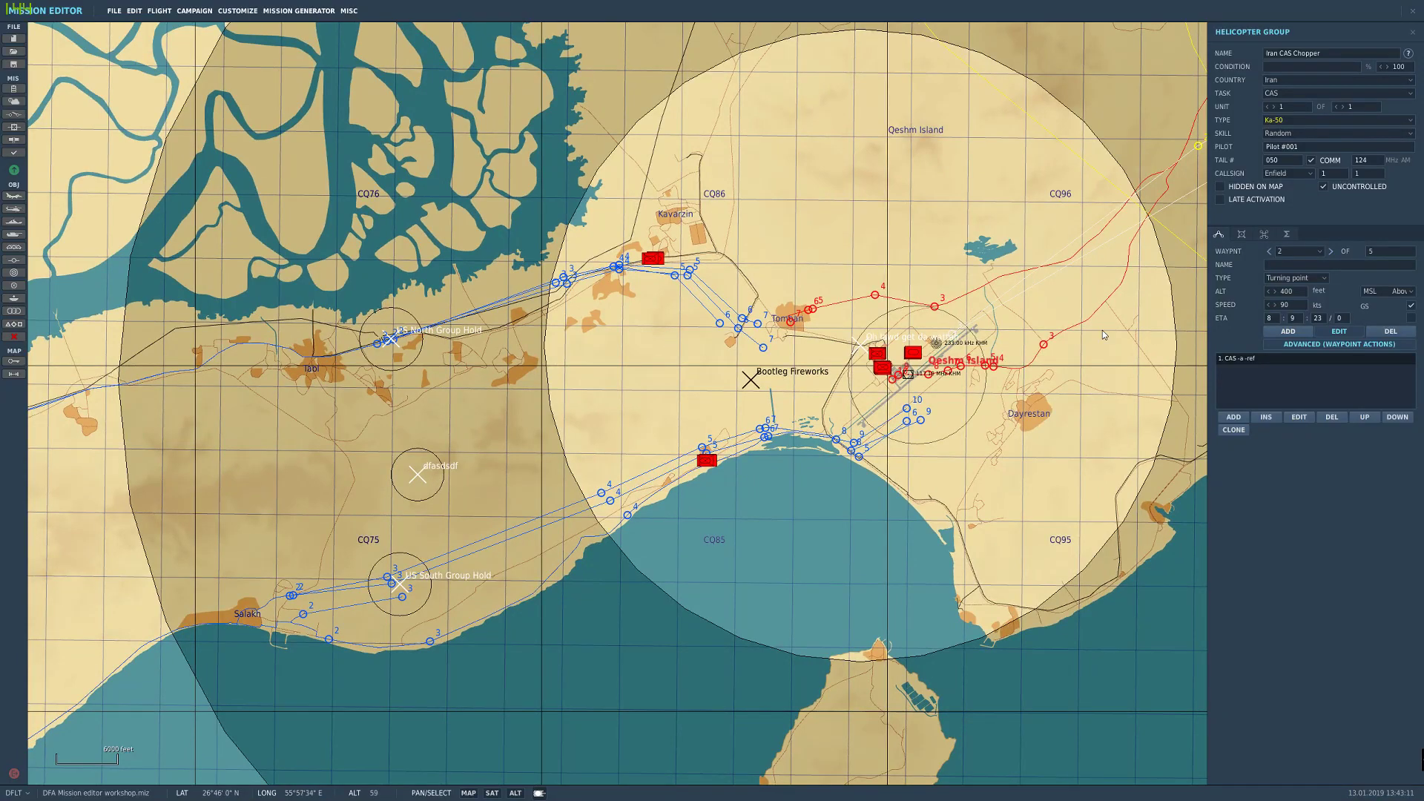
Step: Examine the map between Qeshm Island airfield, the two US hold zones and the US base near Basa'idu
{"action": "left_click_drag", "start_coordinate": [1034, 370], "coordinate": [945, 439]}
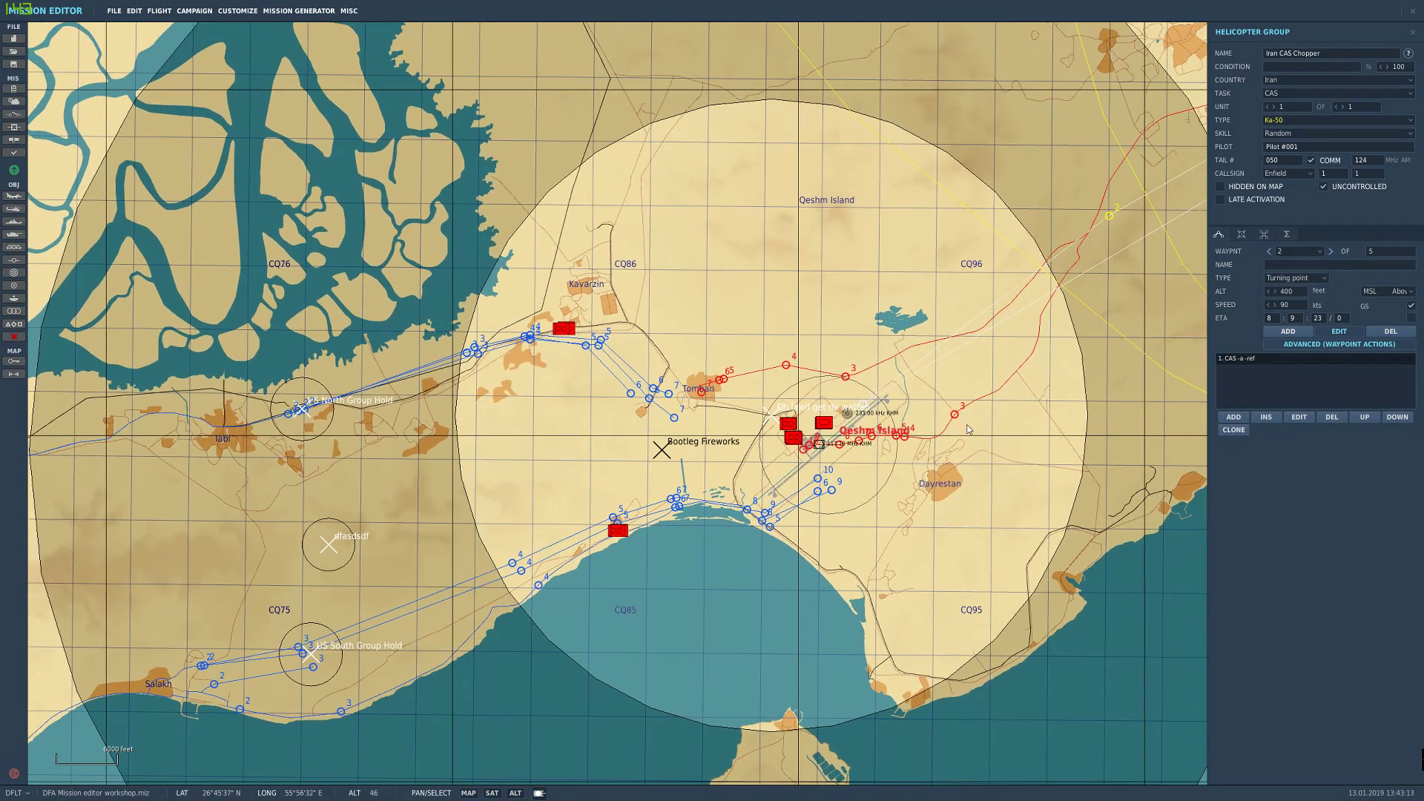
{"action": "left_click_drag", "start_coordinate": [552, 430], "coordinate": [691, 366]}
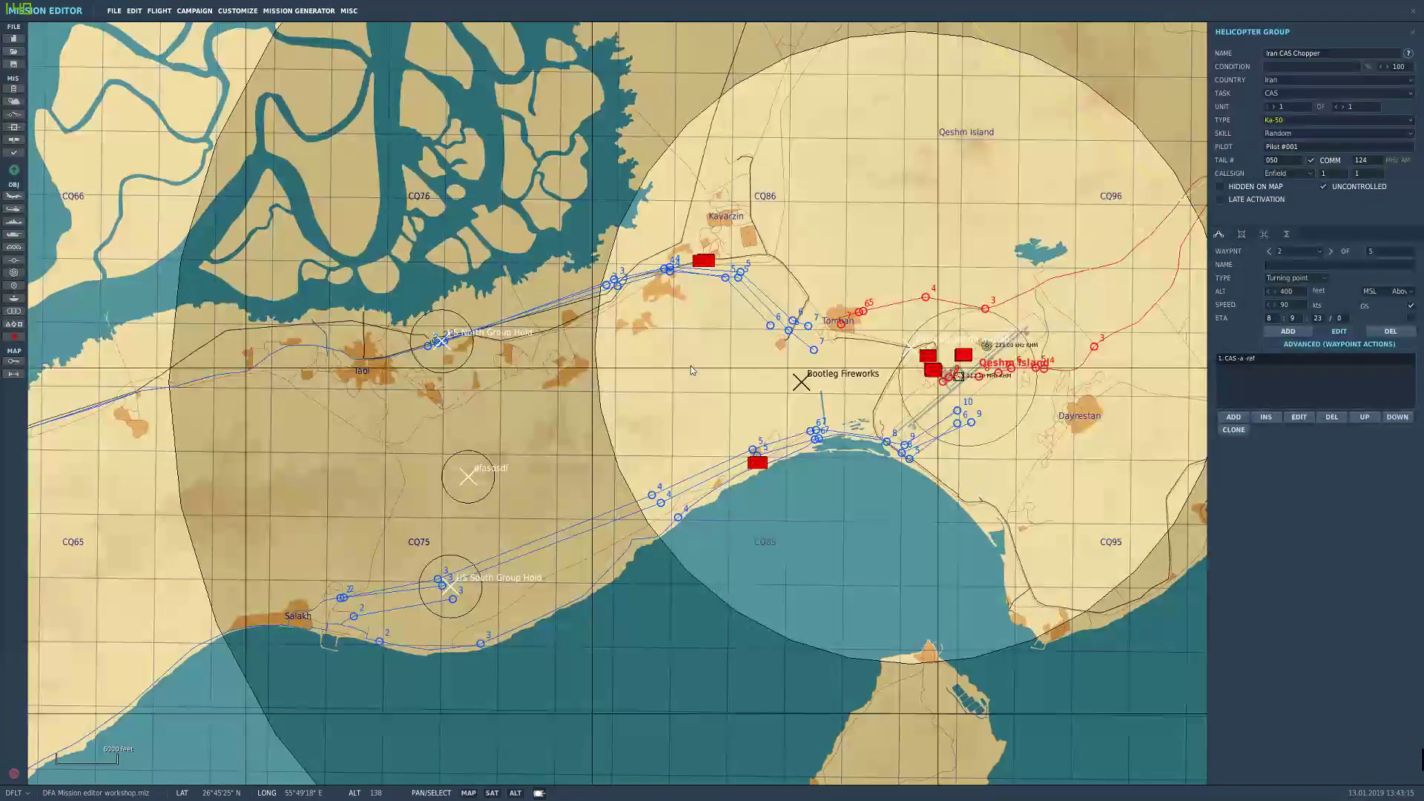
{"action": "left_click_drag", "start_coordinate": [600, 399], "coordinate": [655, 377]}
{"action": "scroll", "coordinate": [656, 377], "scroll_direction": "down", "scroll_amount": 3}
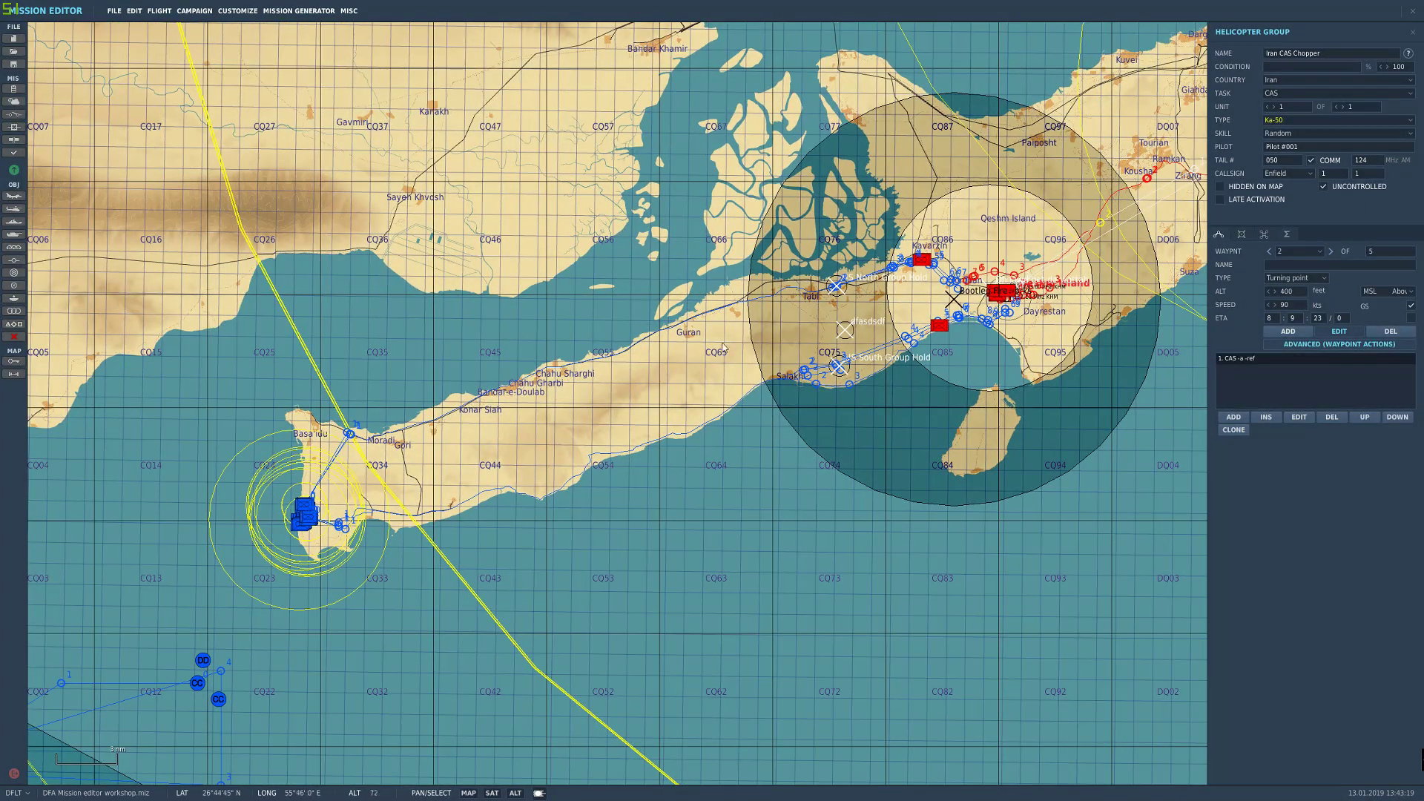
{"action": "left_click_drag", "start_coordinate": [307, 511], "coordinate": [405, 443]}
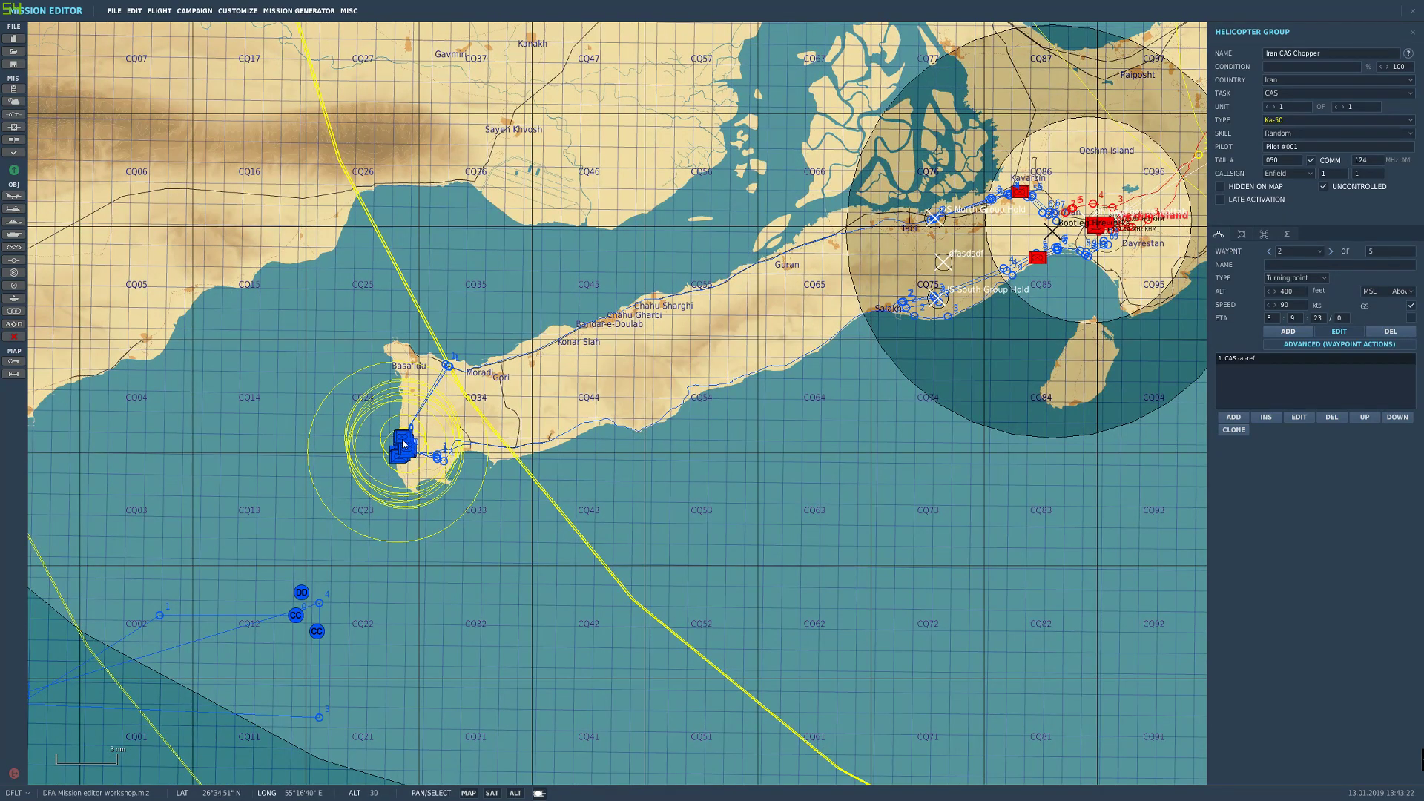
{"action": "left_click_drag", "start_coordinate": [401, 464], "coordinate": [271, 553]}
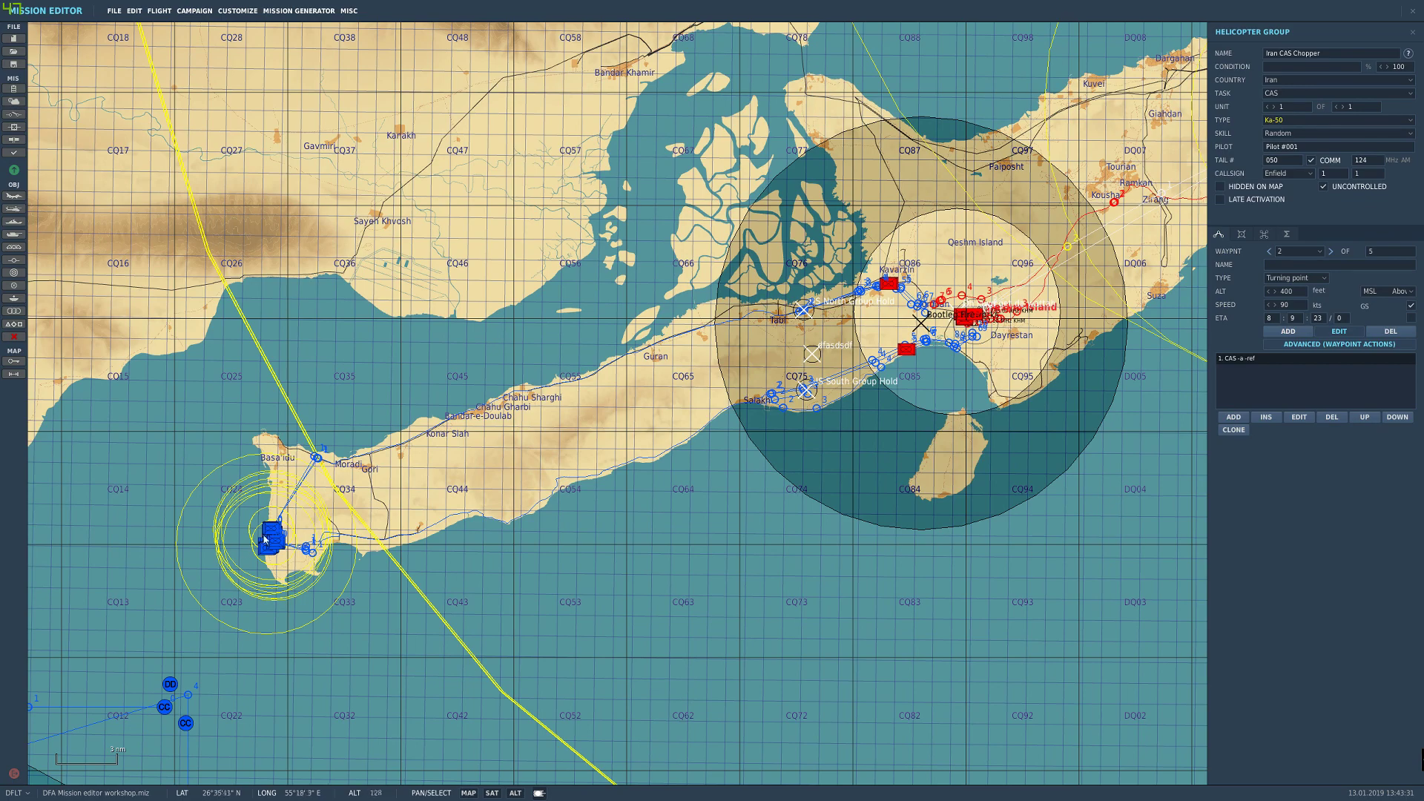
{"action": "right_click_drag", "start_coordinate": [265, 540], "coordinate": [515, 387]}
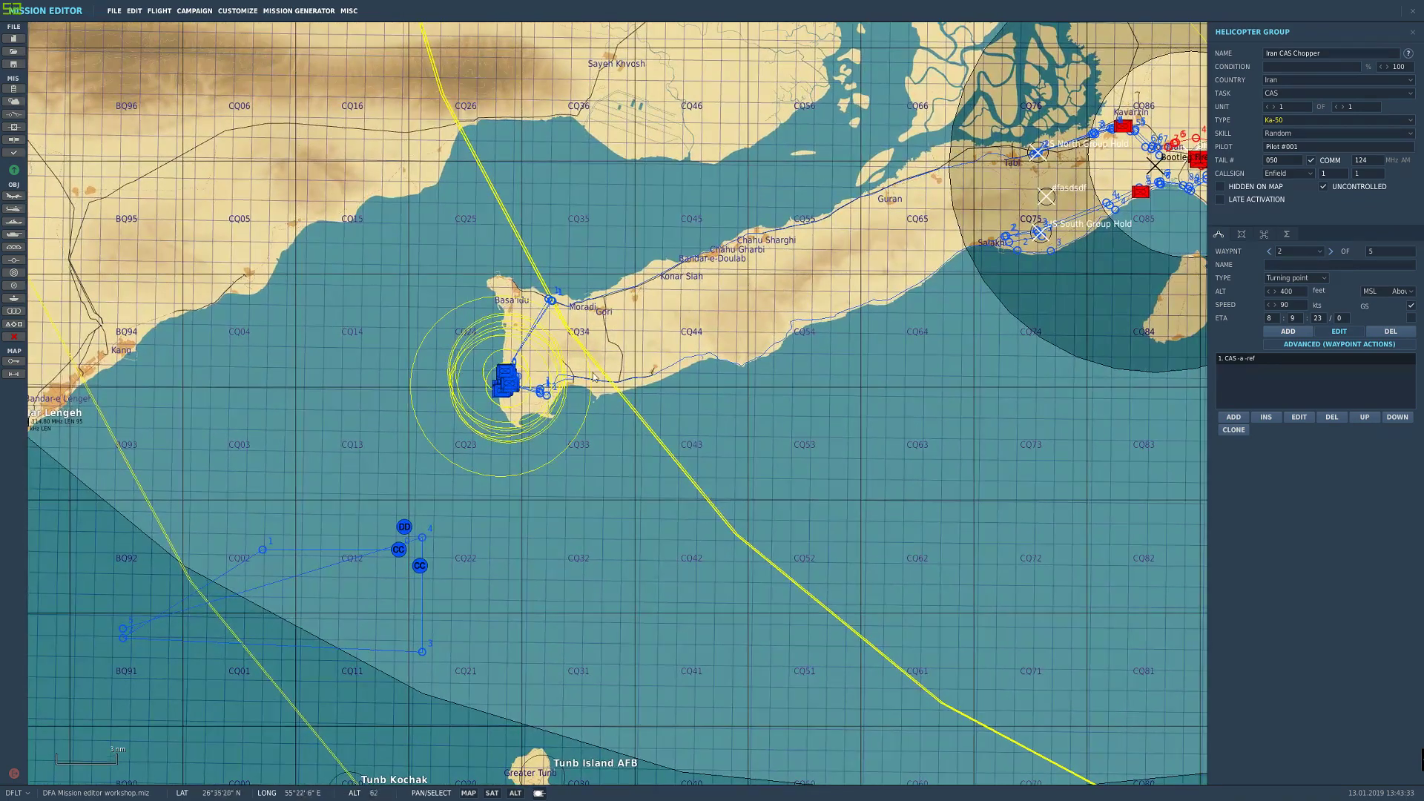
{"action": "right_click_drag", "start_coordinate": [1089, 209], "coordinate": [839, 367]}
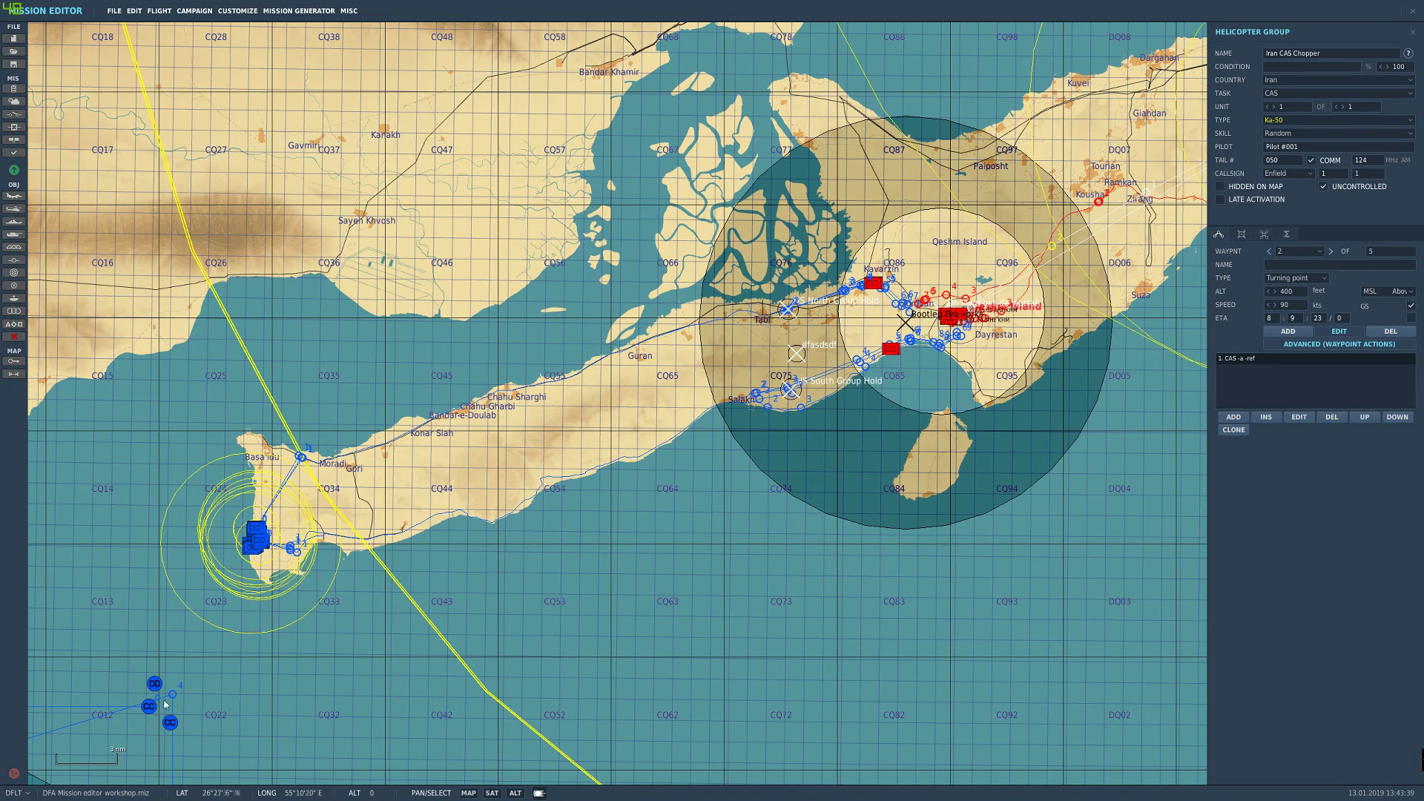
{"action": "right_click_drag", "start_coordinate": [853, 338], "coordinate": [829, 296]}
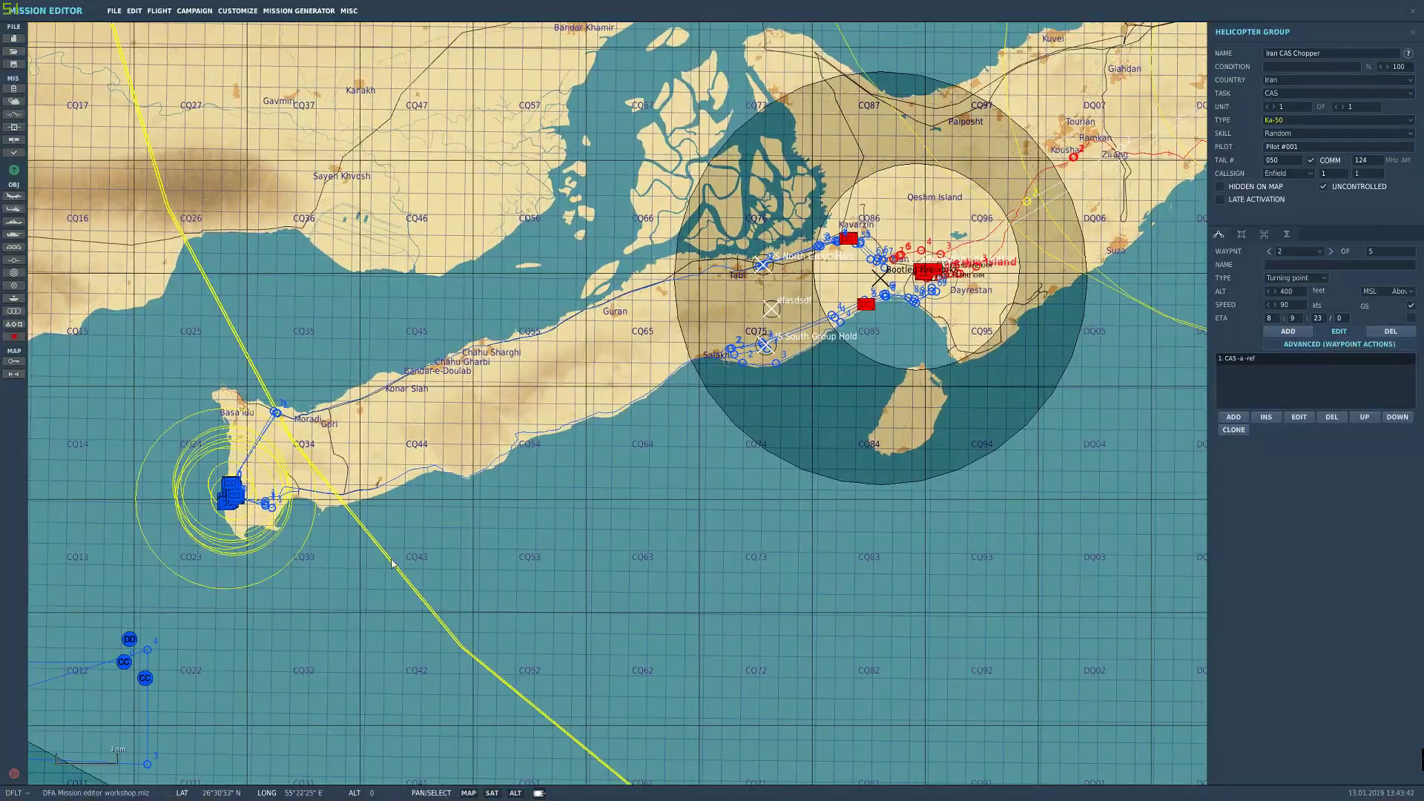
Step: Examine the Iranian routes from the northeastern base near Hamiri to Qeshm Island airfield within the large zones
{"action": "right_click_drag", "start_coordinate": [663, 465], "coordinate": [530, 556]}
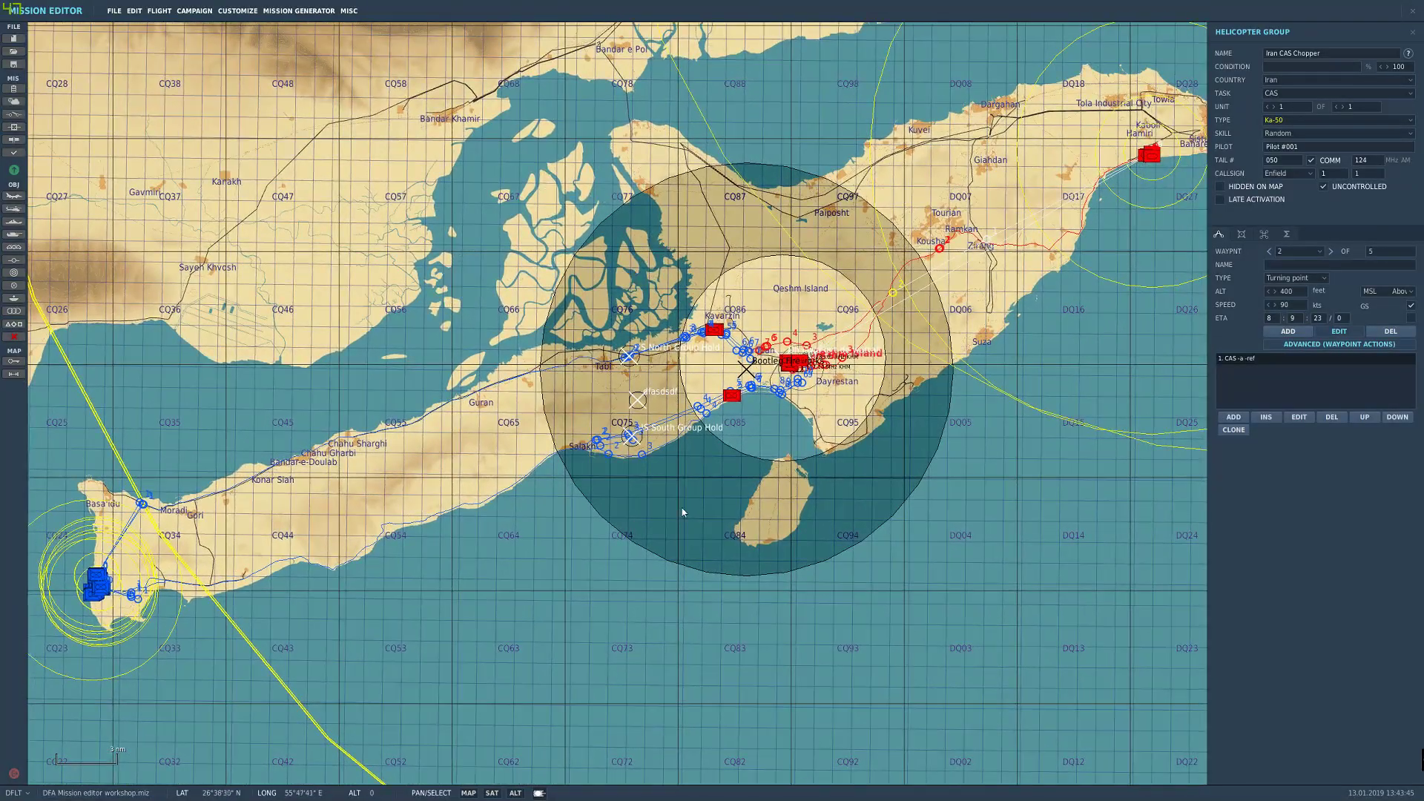
{"action": "scroll", "coordinate": [903, 456], "scroll_direction": "up", "scroll_amount": 5}
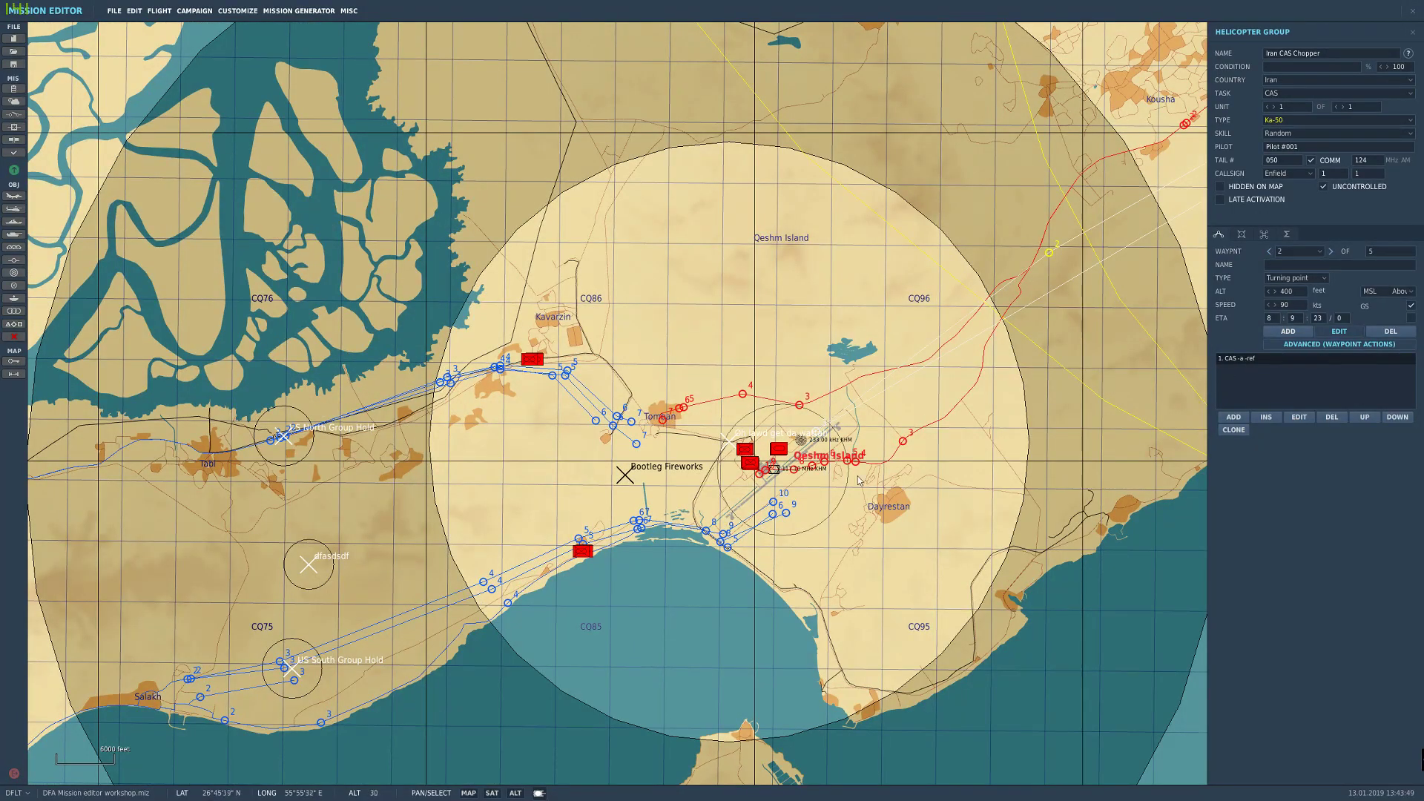
{"action": "right_click_drag", "start_coordinate": [857, 479], "coordinate": [862, 428]}
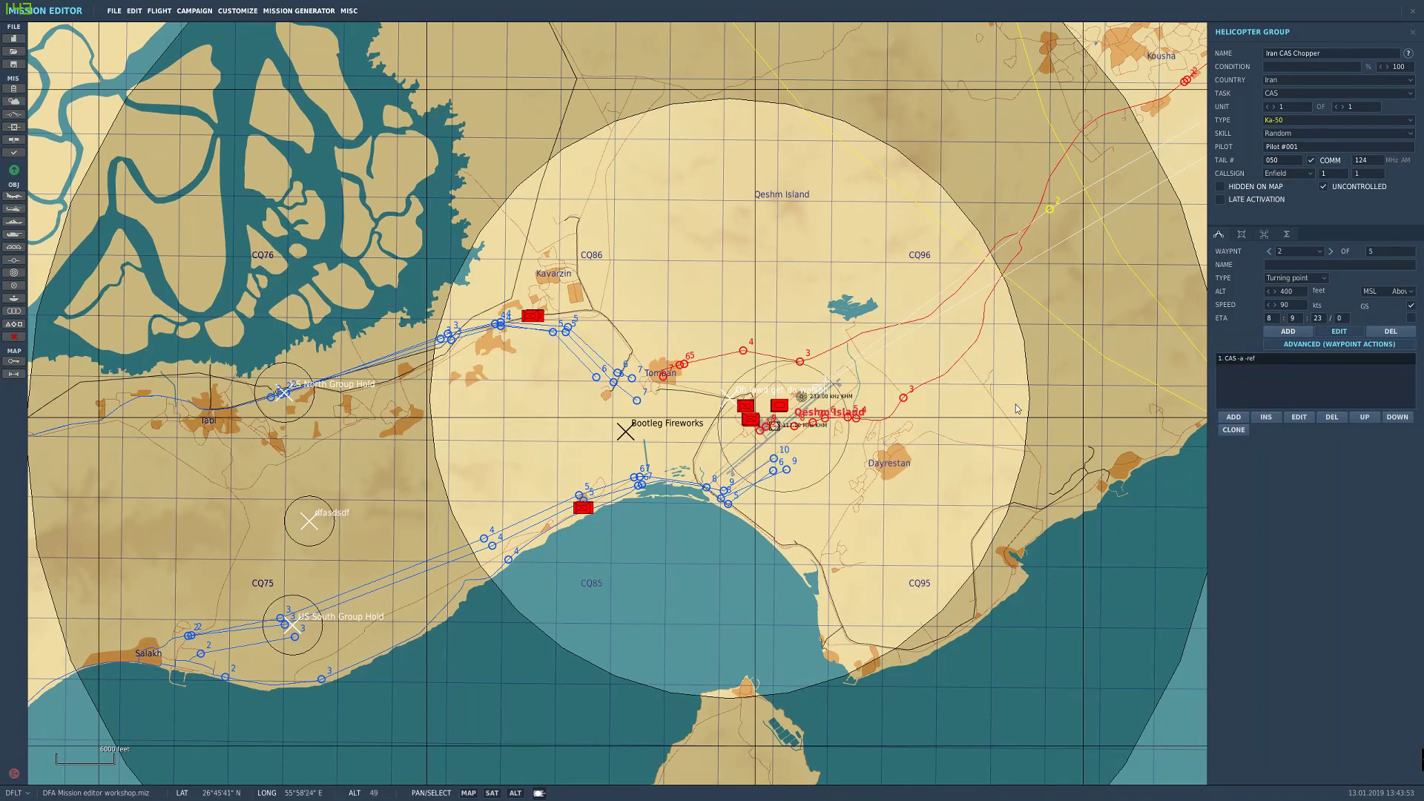
{"action": "right_click_drag", "start_coordinate": [1015, 404], "coordinate": [958, 402]}
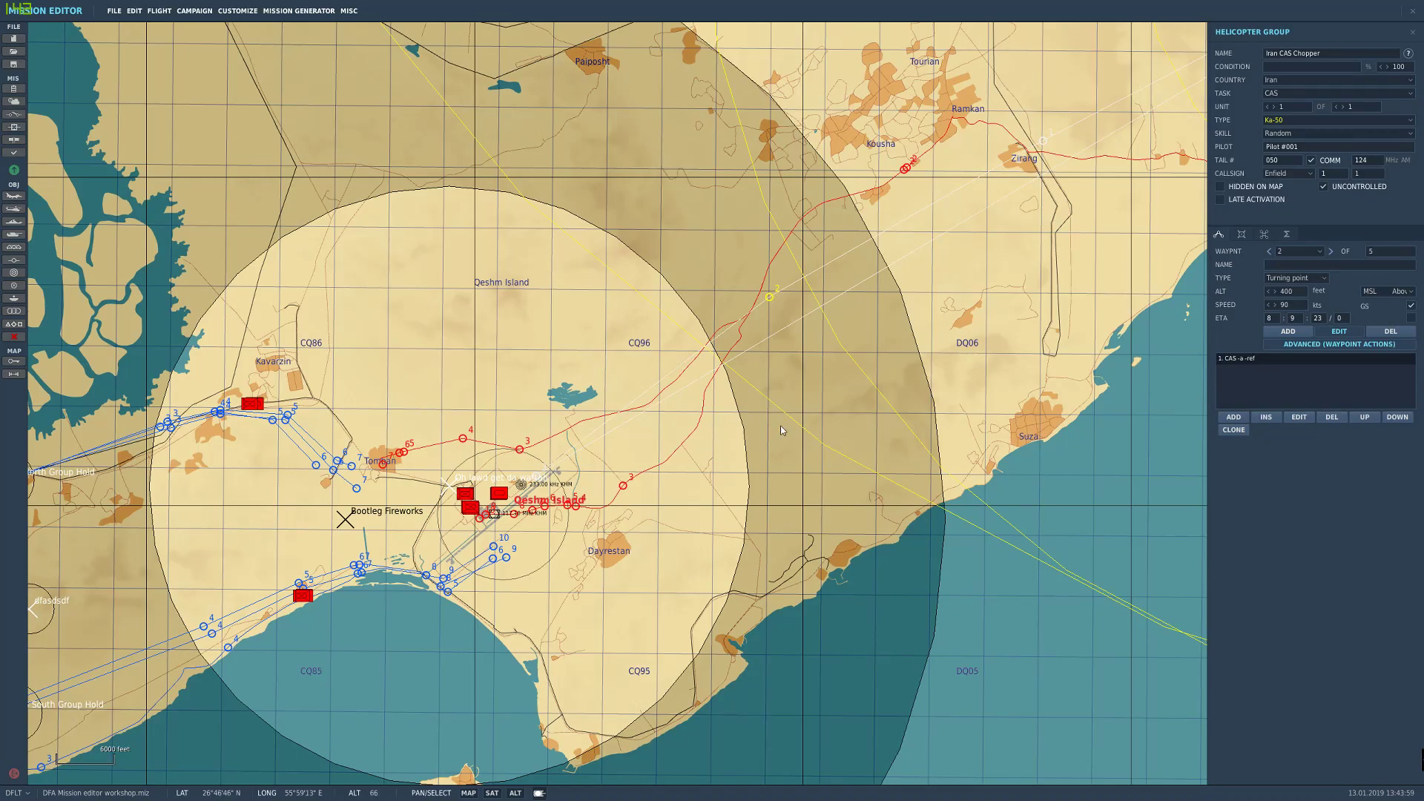
{"action": "right_click_drag", "start_coordinate": [760, 433], "coordinate": [512, 595]}
{"action": "scroll", "coordinate": [808, 467], "scroll_direction": "down", "scroll_amount": 2}
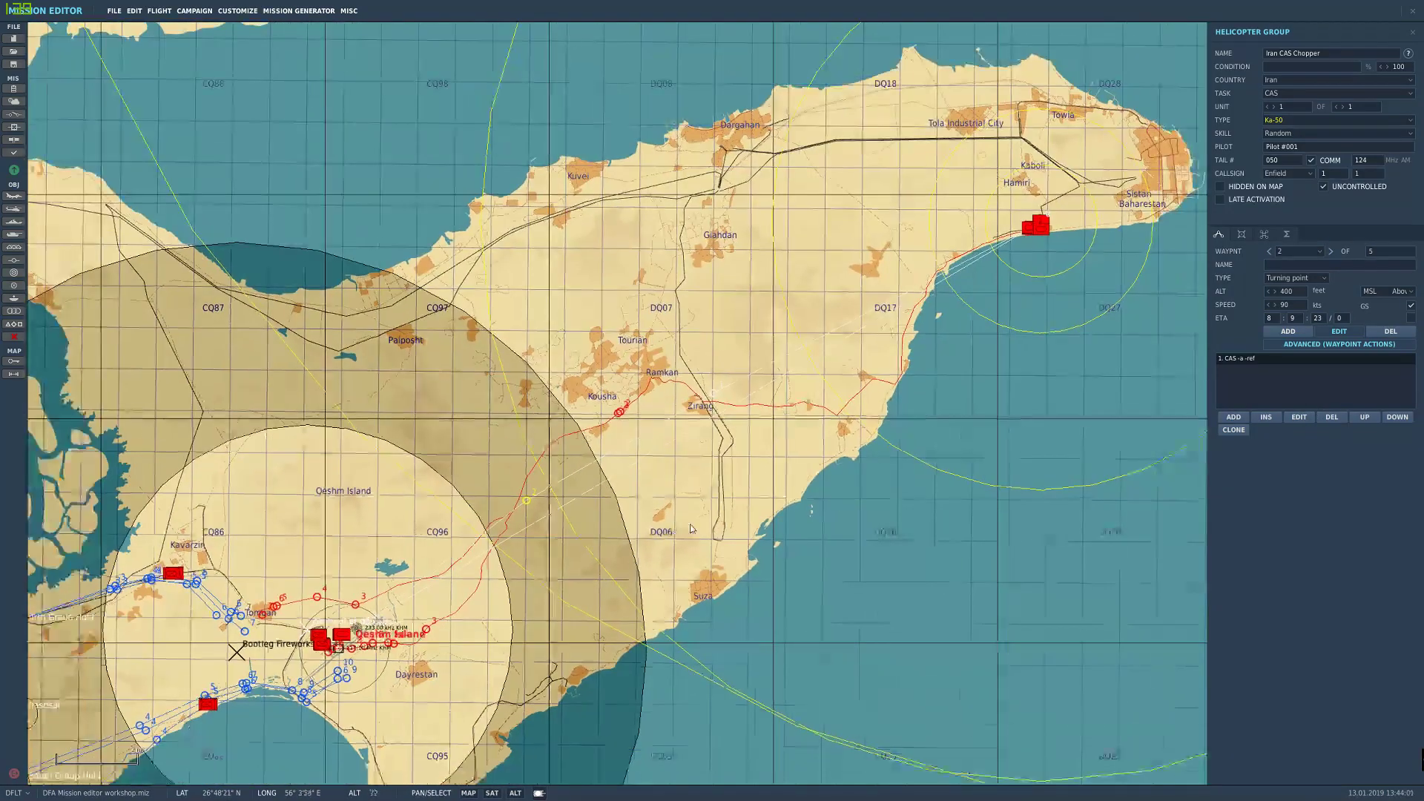
{"action": "right_click_drag", "start_coordinate": [808, 467], "coordinate": [1096, 288]}
{"action": "mouse_move", "coordinate": [852, 420]}
{"action": "right_mouse_down"}
{"action": "mouse_move", "coordinate": [835, 482]}
{"action": "mouse_move", "coordinate": [834, 430]}
{"action": "right_mouse_up"}
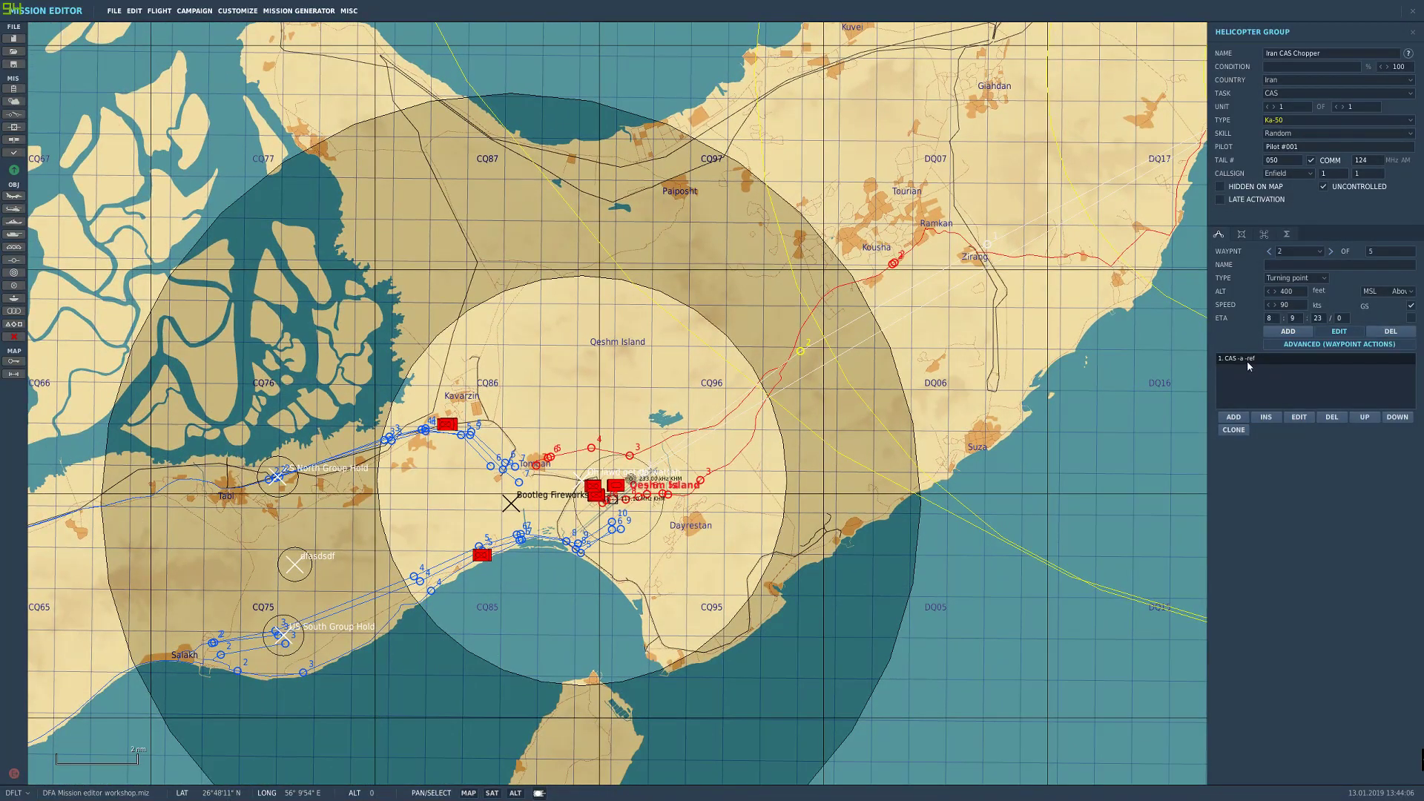
Step: Go to waypoint 0 of the Iran CAS Chopper's route and delete its automatic CAS task
{"action": "left_click", "coordinate": [1270, 253]}
{"action": "left_click", "coordinate": [1270, 253]}
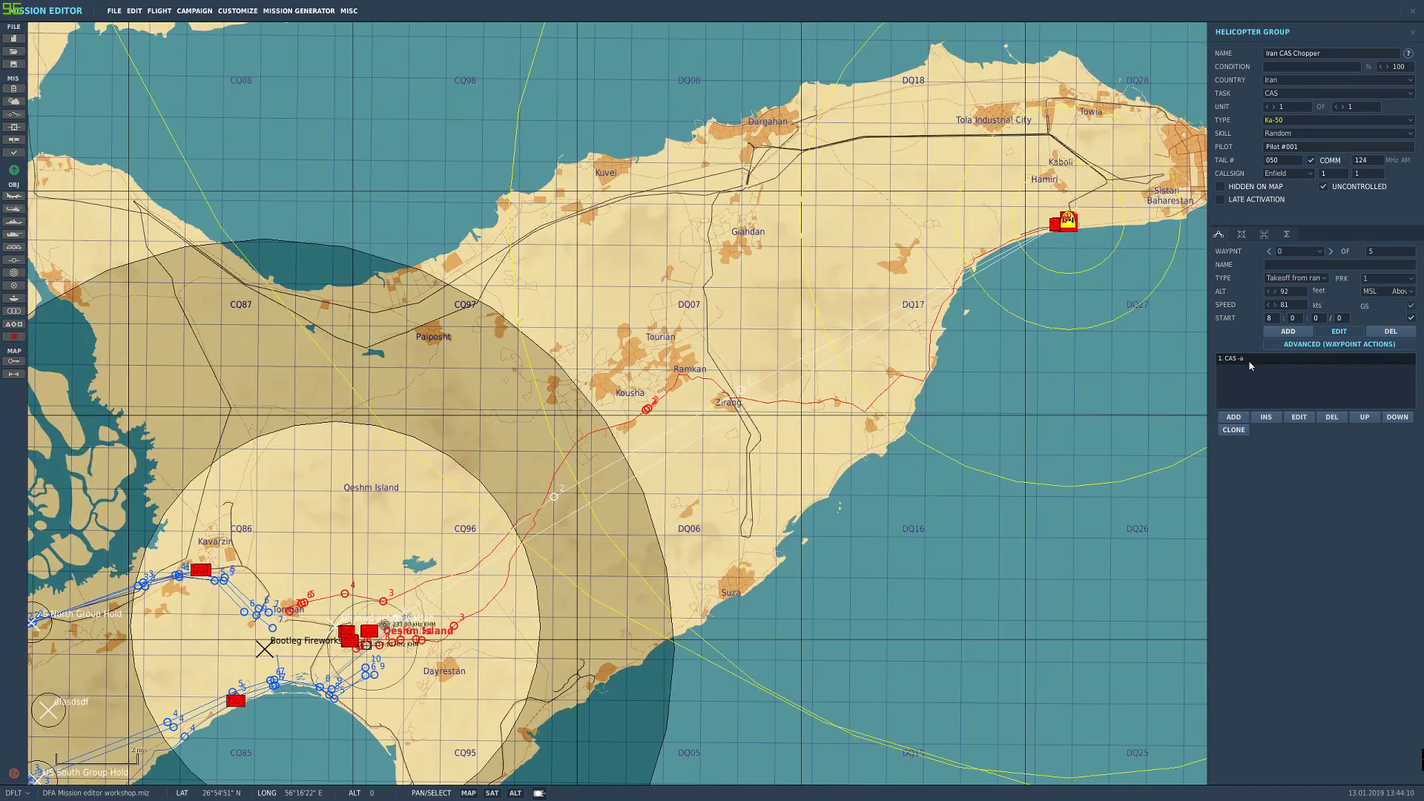
{"action": "left_click", "coordinate": [1331, 419]}
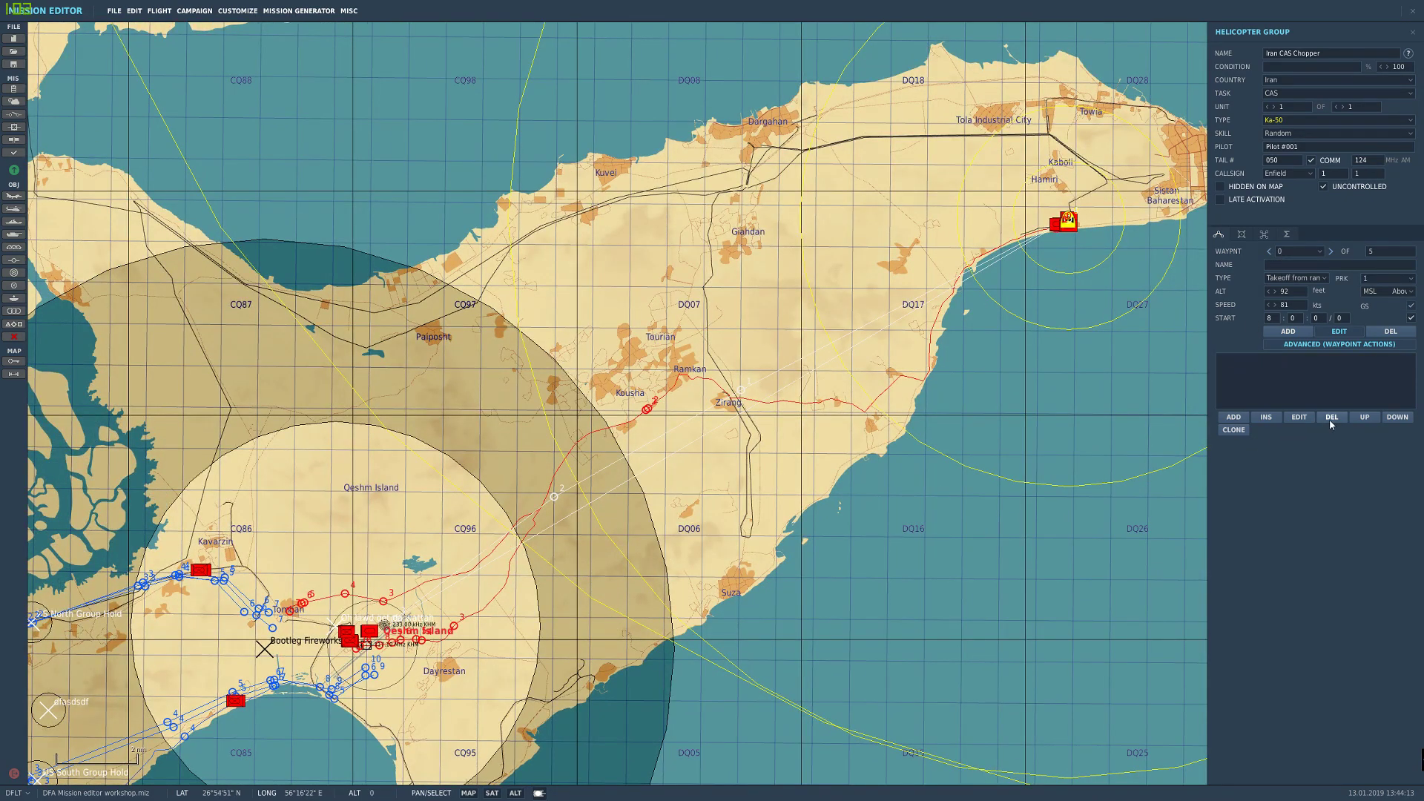
Step: Add a Start Enroute Task to the chopper's waypoint 1 with the action Search Then Engage In Zone
{"action": "left_click", "coordinate": [1330, 252]}
{"action": "left_click_drag", "start_coordinate": [855, 457], "coordinate": [1048, 355]}
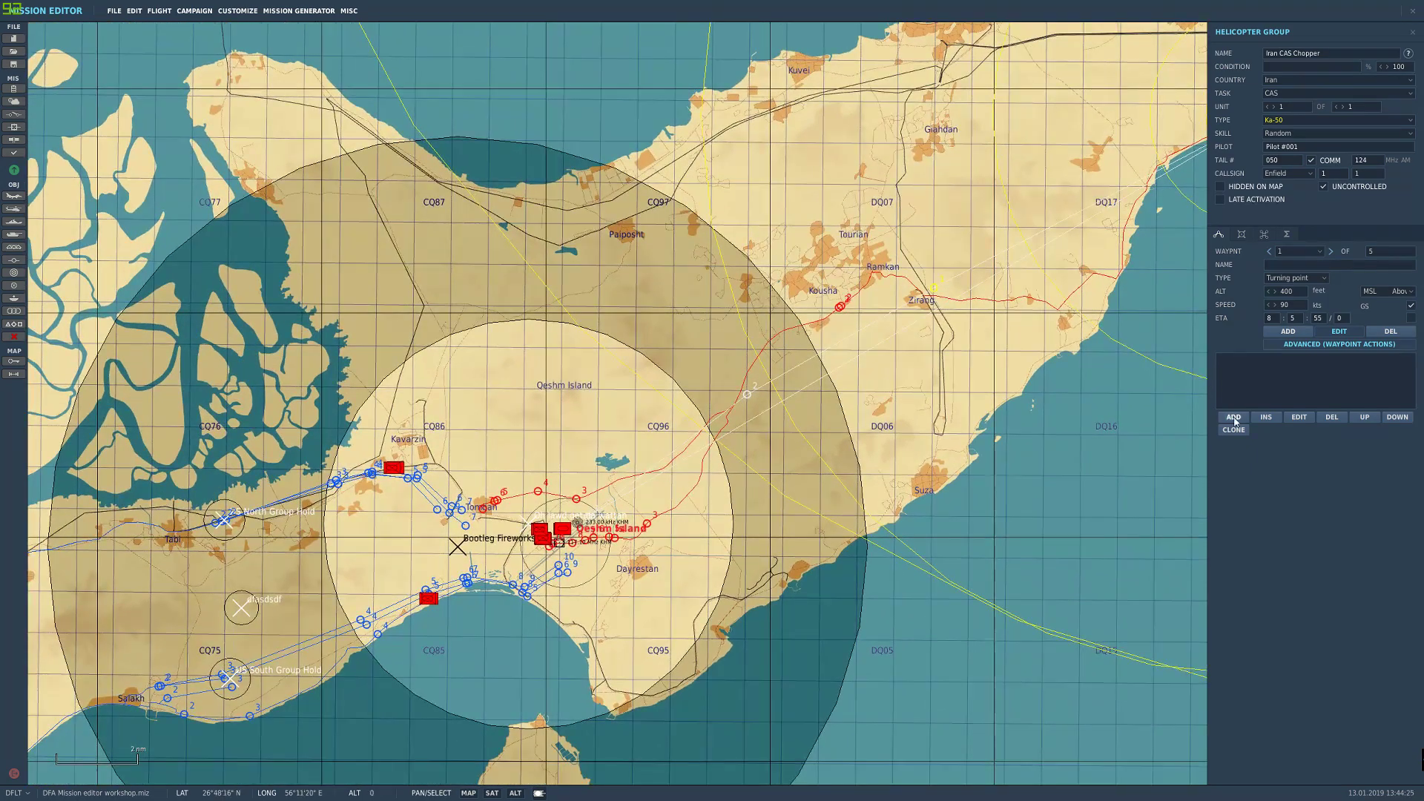
{"action": "left_click", "coordinate": [1233, 417]}
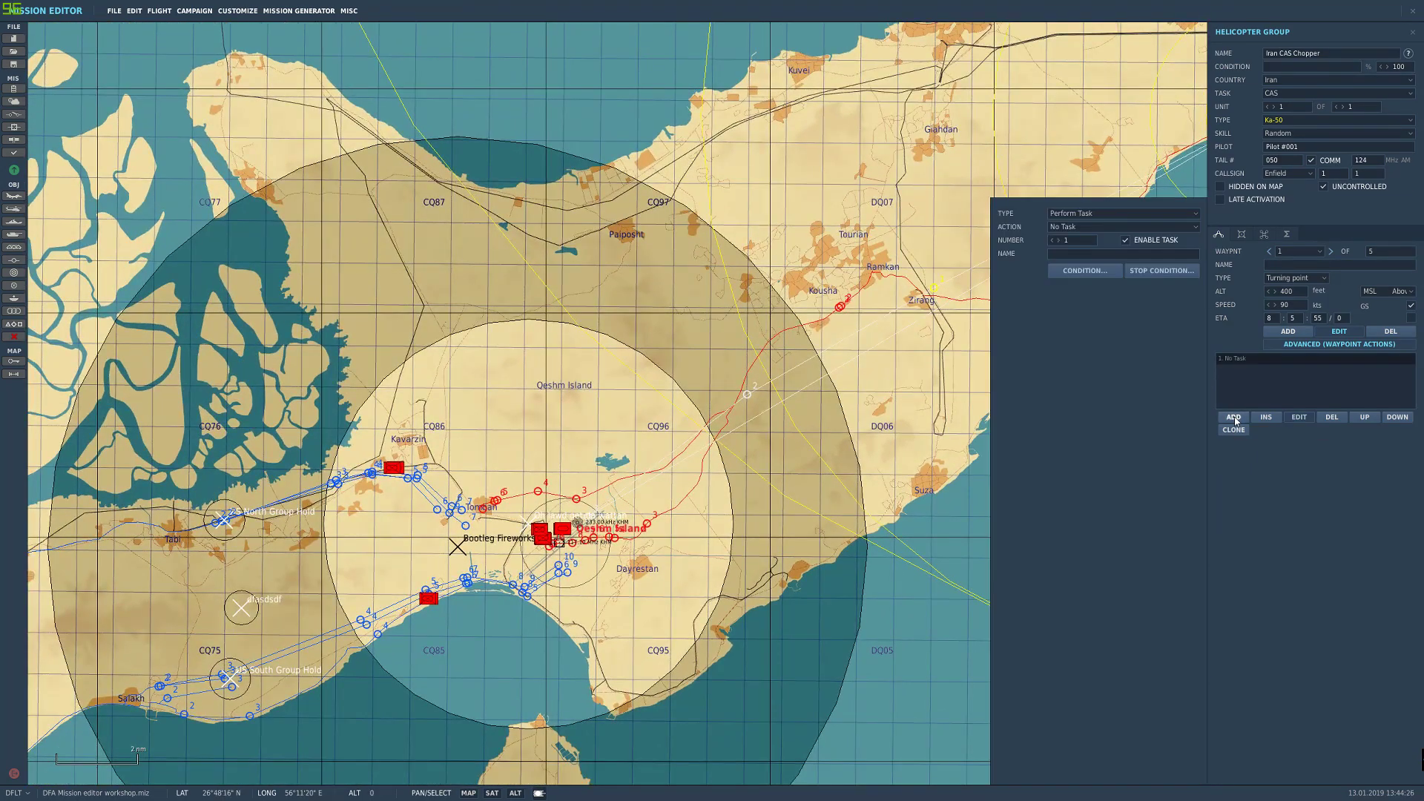
{"action": "left_click", "coordinate": [1091, 215]}
{"action": "left_click", "coordinate": [1087, 225]}
{"action": "left_click", "coordinate": [1092, 228]}
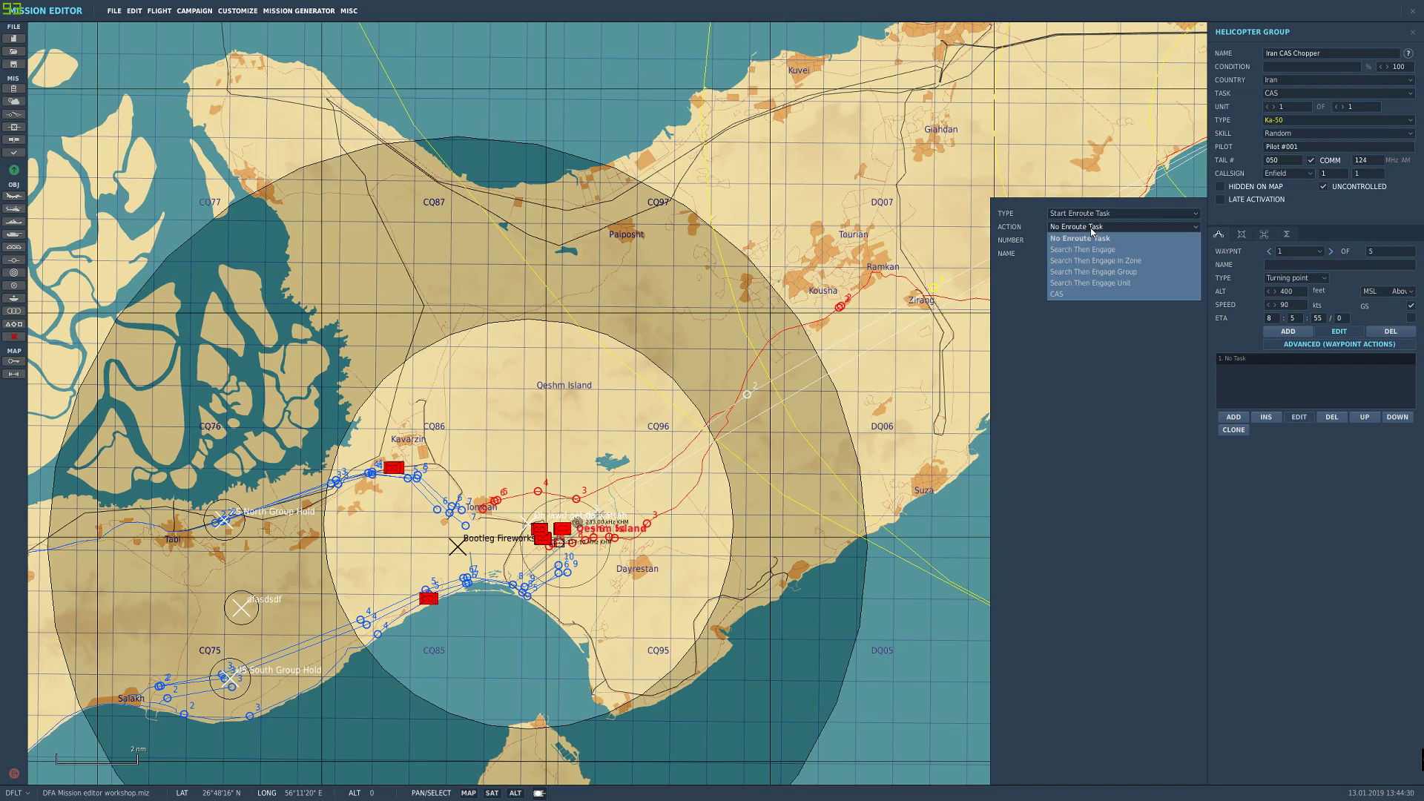
{"action": "left_click", "coordinate": [1152, 265]}
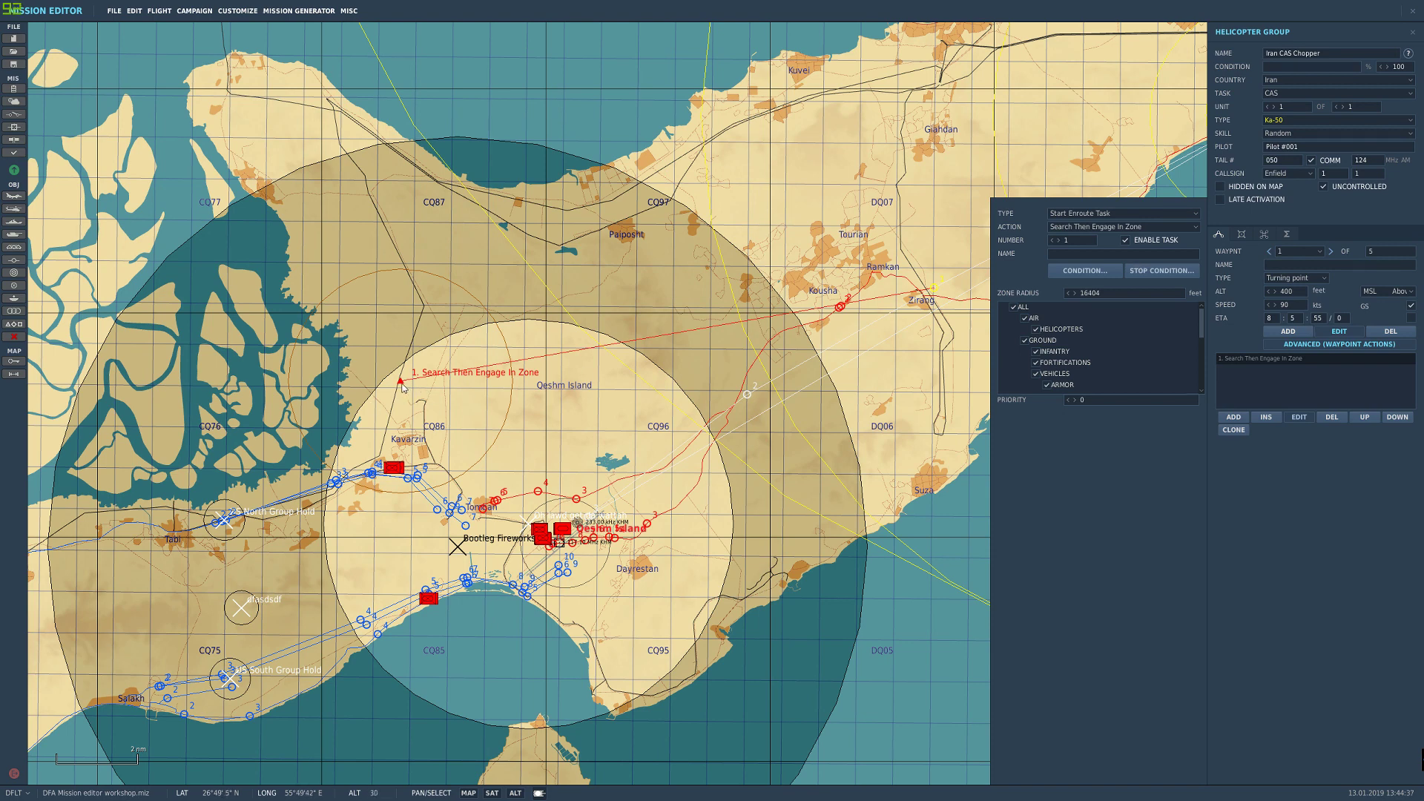
Step: Place the engagement zone northeast of the Qeshm Island label, set its radius to 25000 feet and shift it southward
{"action": "mouse_move", "coordinate": [415, 386]}
{"action": "left_mouse_down"}
{"action": "mouse_move", "coordinate": [693, 347]}
{"action": "mouse_move", "coordinate": [659, 343]}
{"action": "left_mouse_up"}
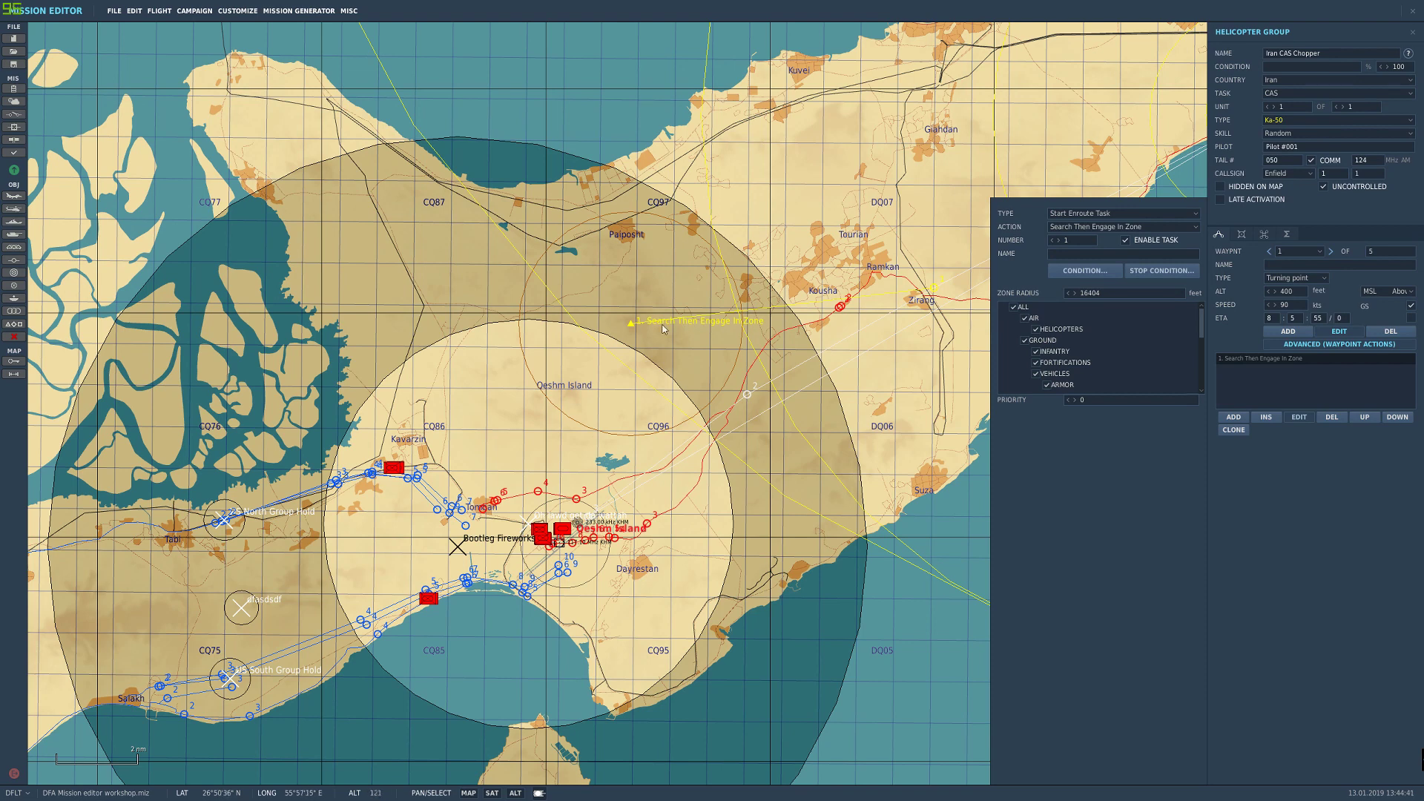
{"action": "left_click_drag", "start_coordinate": [634, 327], "coordinate": [645, 330]}
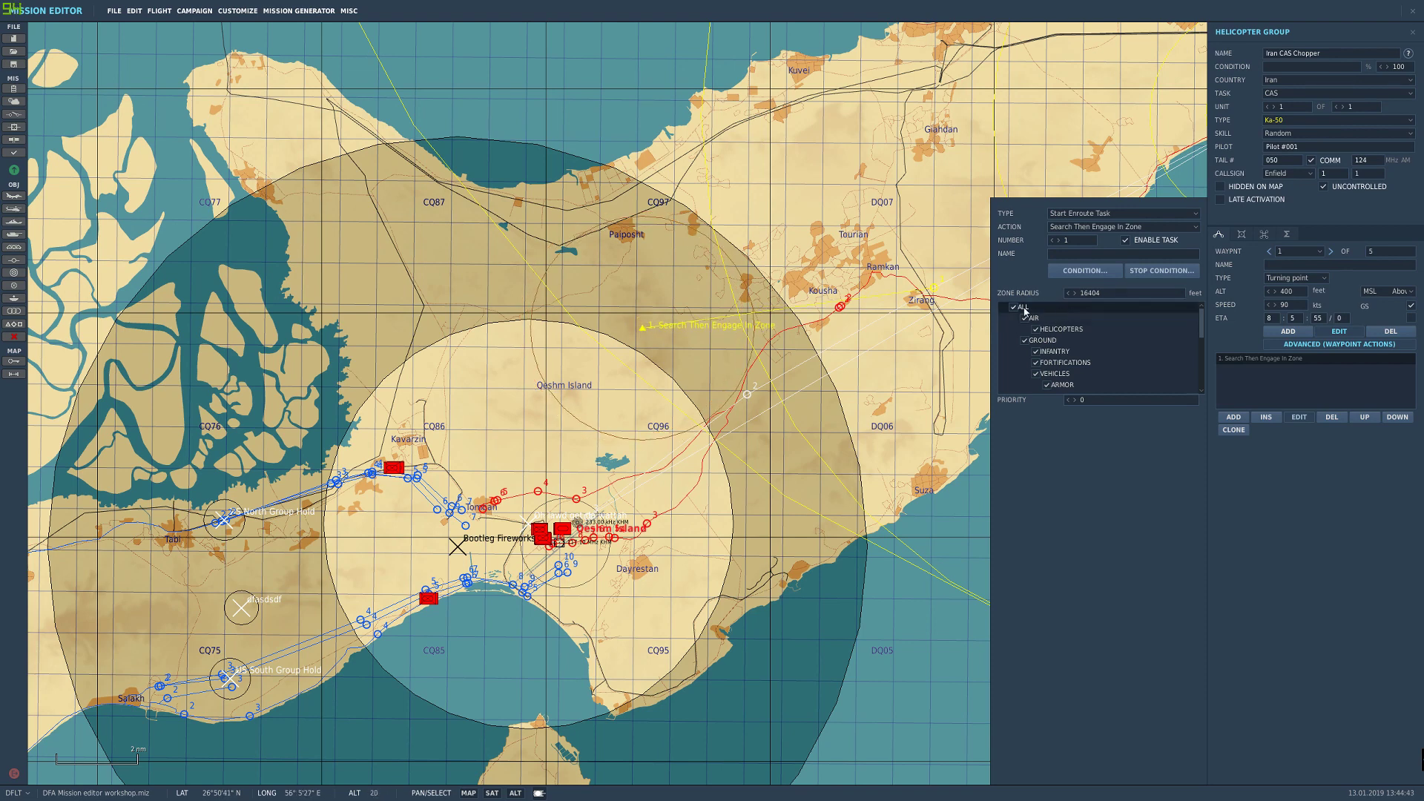
{"action": "left_click_drag", "start_coordinate": [1101, 294], "coordinate": [1087, 299]}
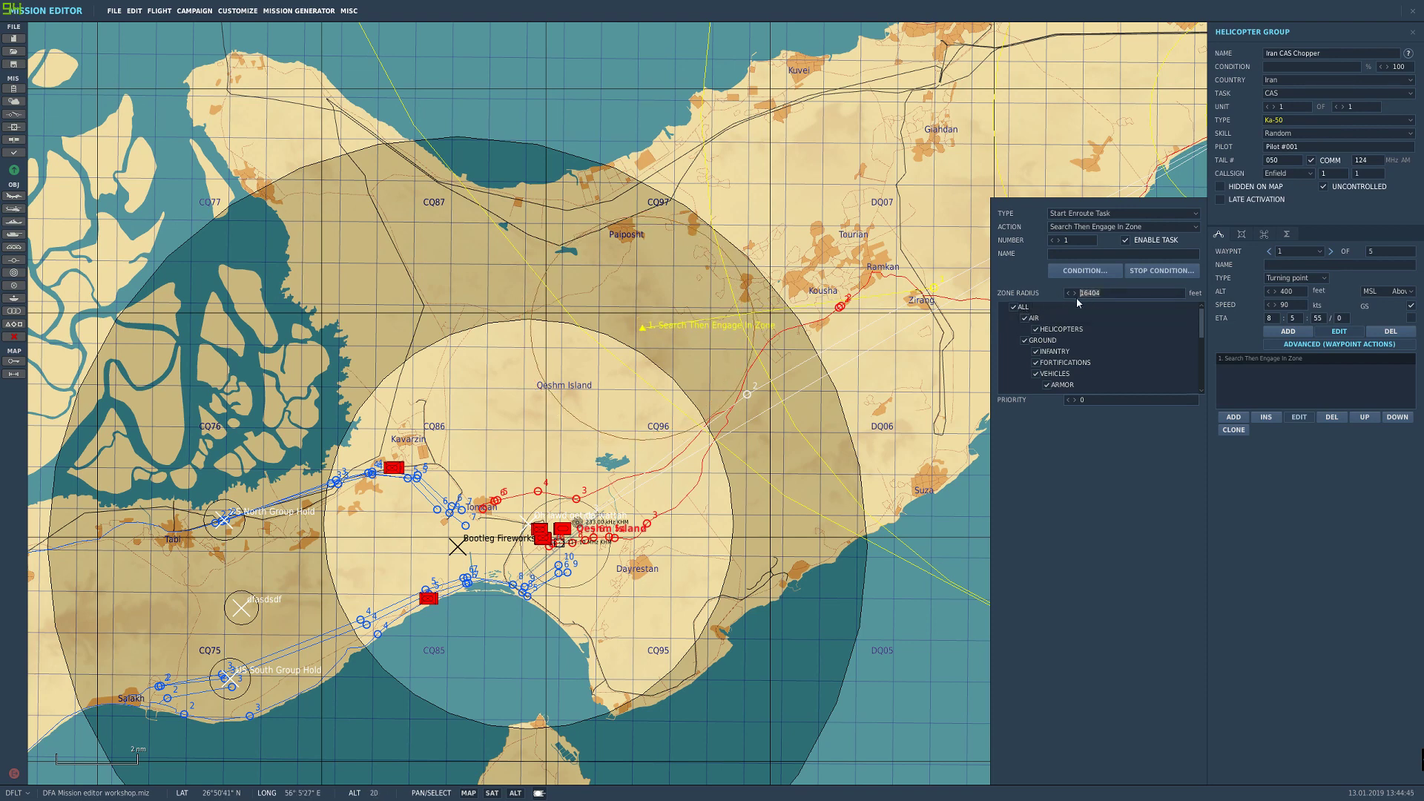
{"action": "type", "text": "25000"}
{"action": "mouse_move", "coordinate": [642, 327]}
{"action": "left_mouse_down"}
{"action": "mouse_move", "coordinate": [609, 396]}
{"action": "mouse_move", "coordinate": [513, 441]}
{"action": "mouse_move", "coordinate": [621, 394]}
{"action": "left_mouse_up"}
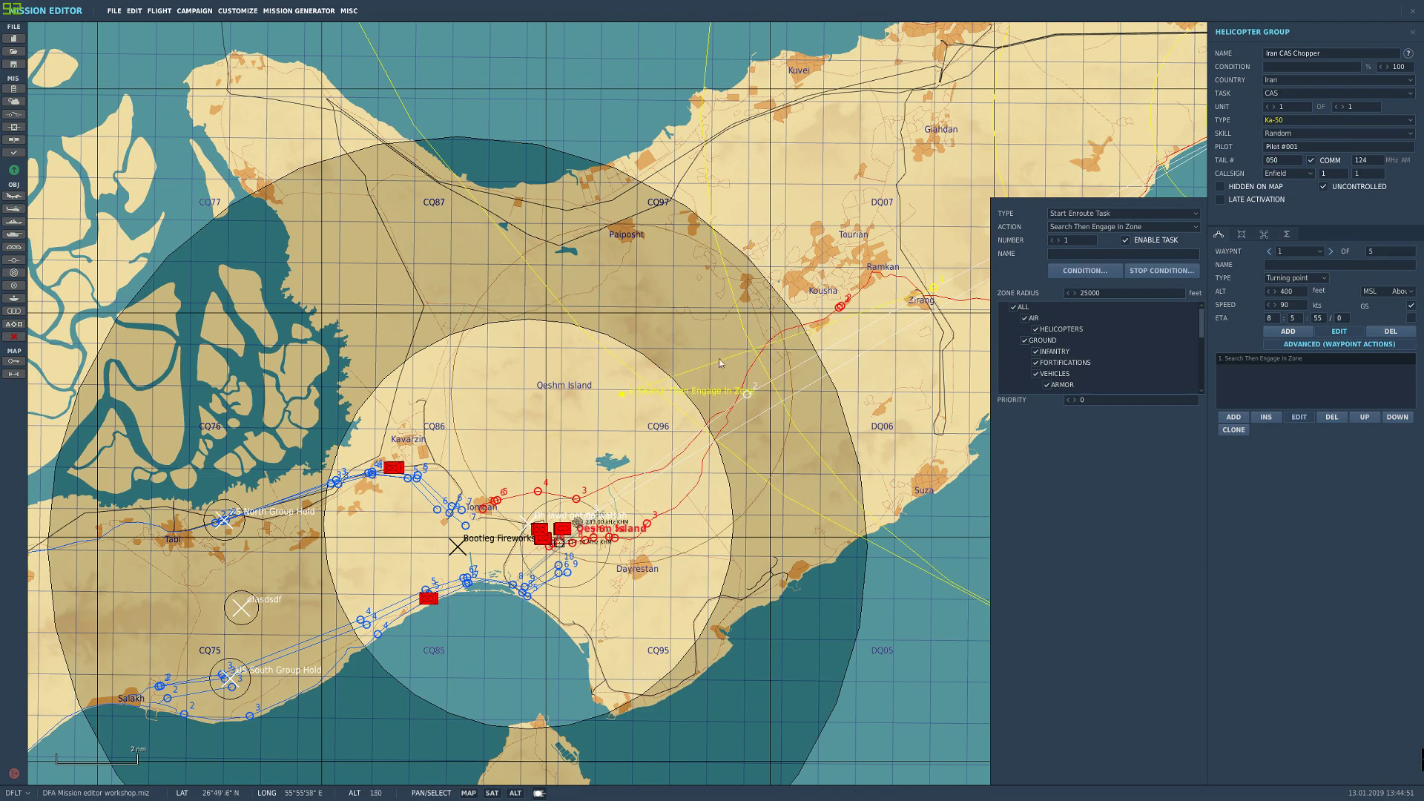
Step: Enlarge the engagement zone radius to 45000 feet and move its centre just south of Kavarzin
{"action": "left_click_drag", "start_coordinate": [749, 357], "coordinate": [817, 290]}
{"action": "left_click_drag", "start_coordinate": [1088, 294], "coordinate": [1070, 296]}
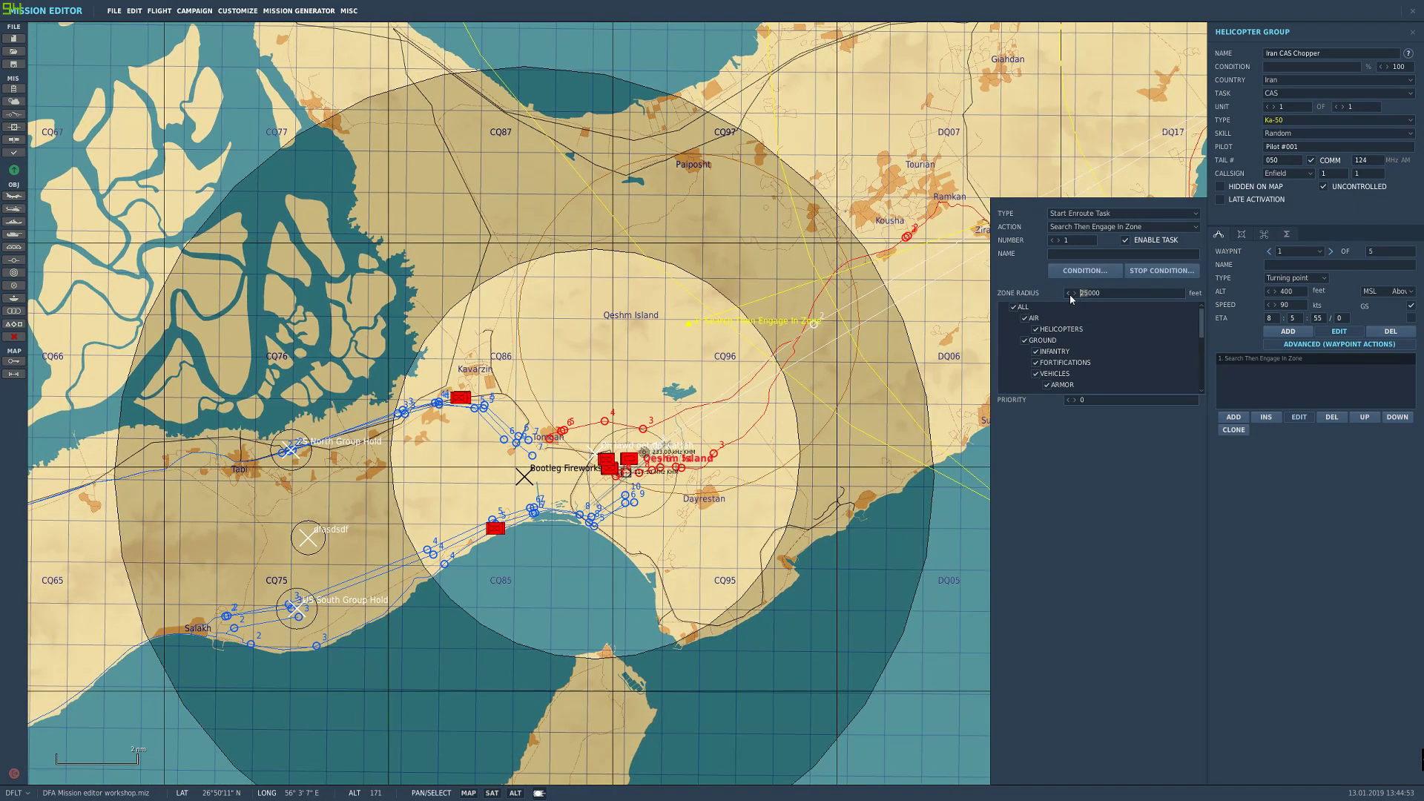
{"action": "type", "text": "45"}
{"action": "left_click_drag", "start_coordinate": [690, 326], "coordinate": [462, 420]}
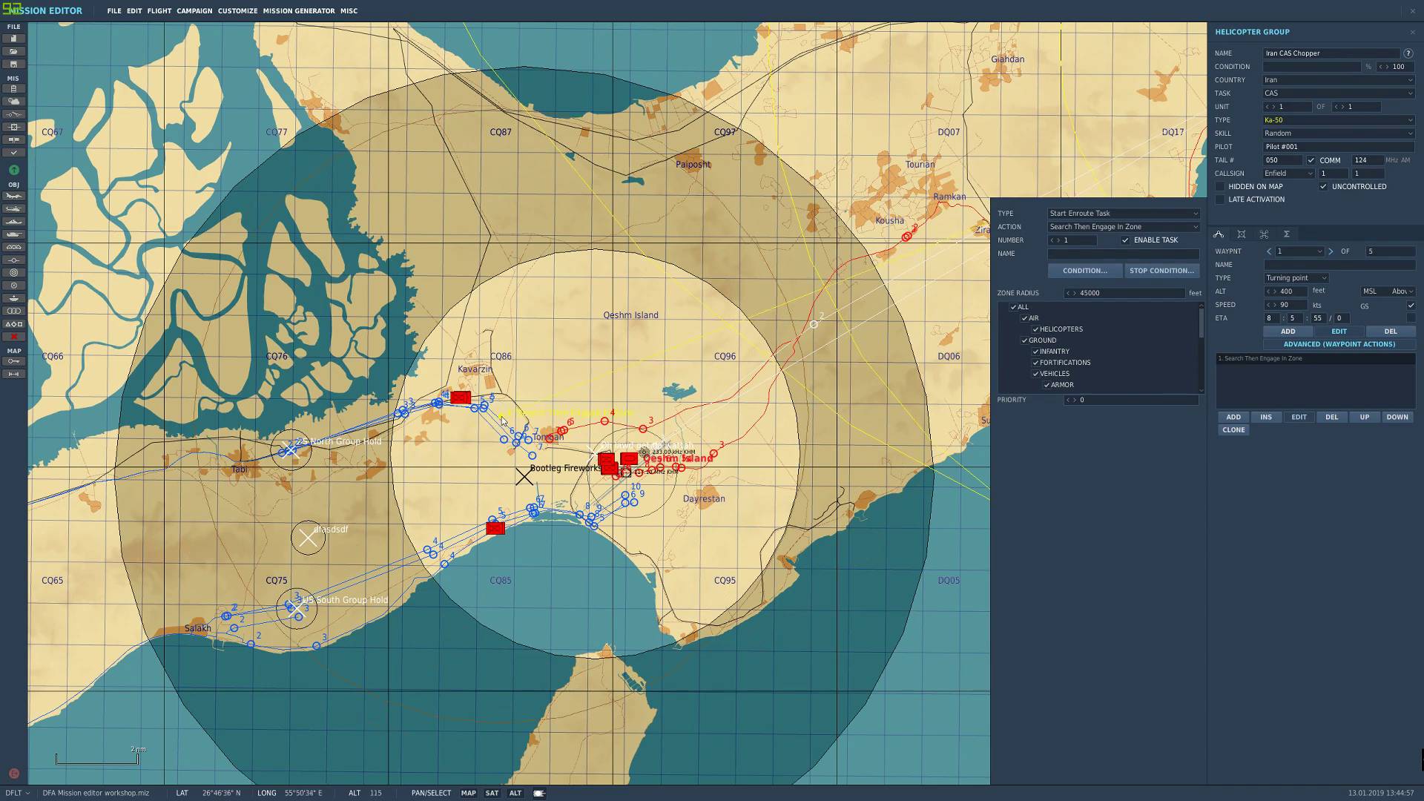
{"action": "right_click_drag", "start_coordinate": [462, 421], "coordinate": [506, 361]}
{"action": "mouse_move", "coordinate": [506, 361]}
{"action": "left_mouse_down"}
{"action": "mouse_move", "coordinate": [500, 385]}
{"action": "mouse_move", "coordinate": [482, 381]}
{"action": "left_mouse_up"}
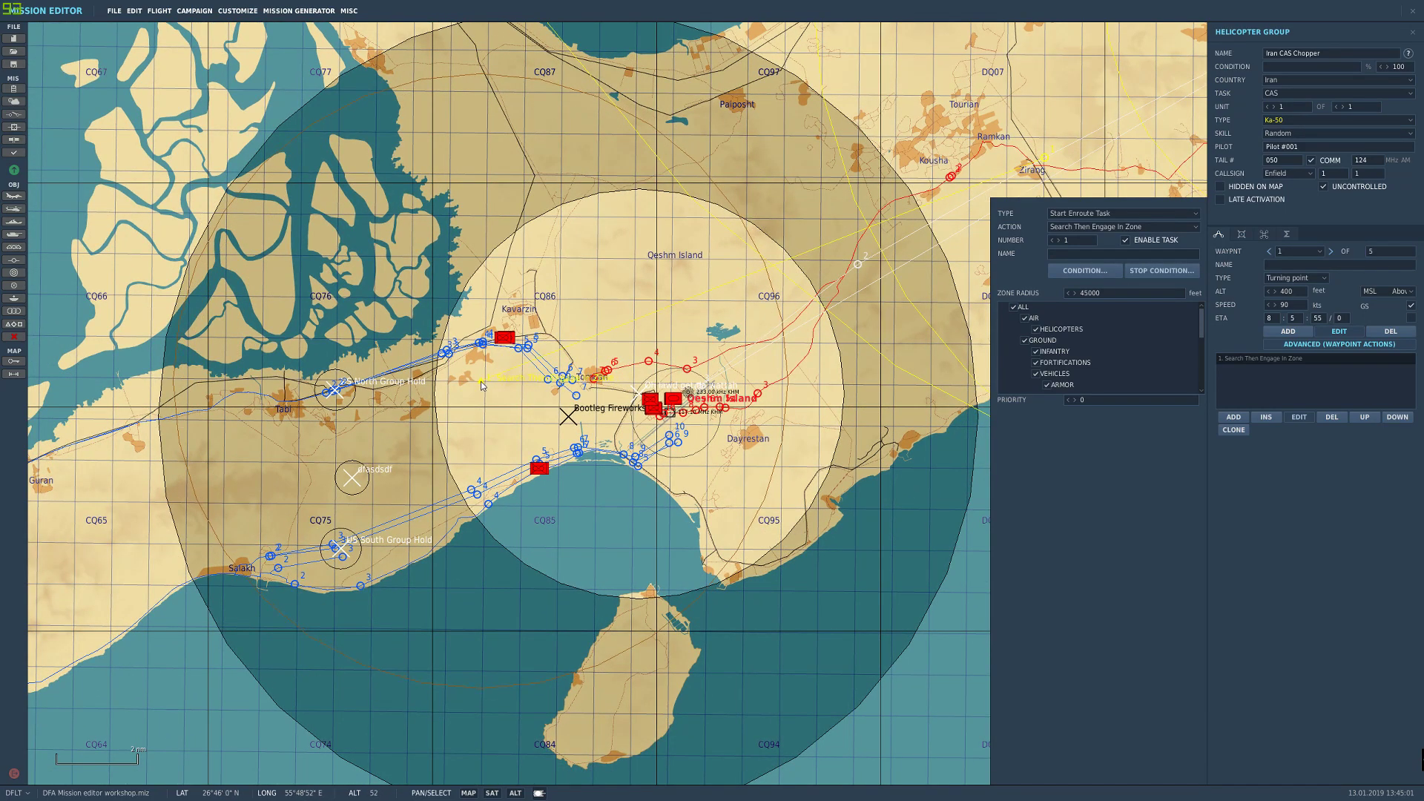
{"action": "mouse_move", "coordinate": [486, 396]}
{"action": "right_mouse_down"}
{"action": "mouse_move", "coordinate": [588, 339]}
{"action": "mouse_move", "coordinate": [509, 421]}
{"action": "right_mouse_up"}
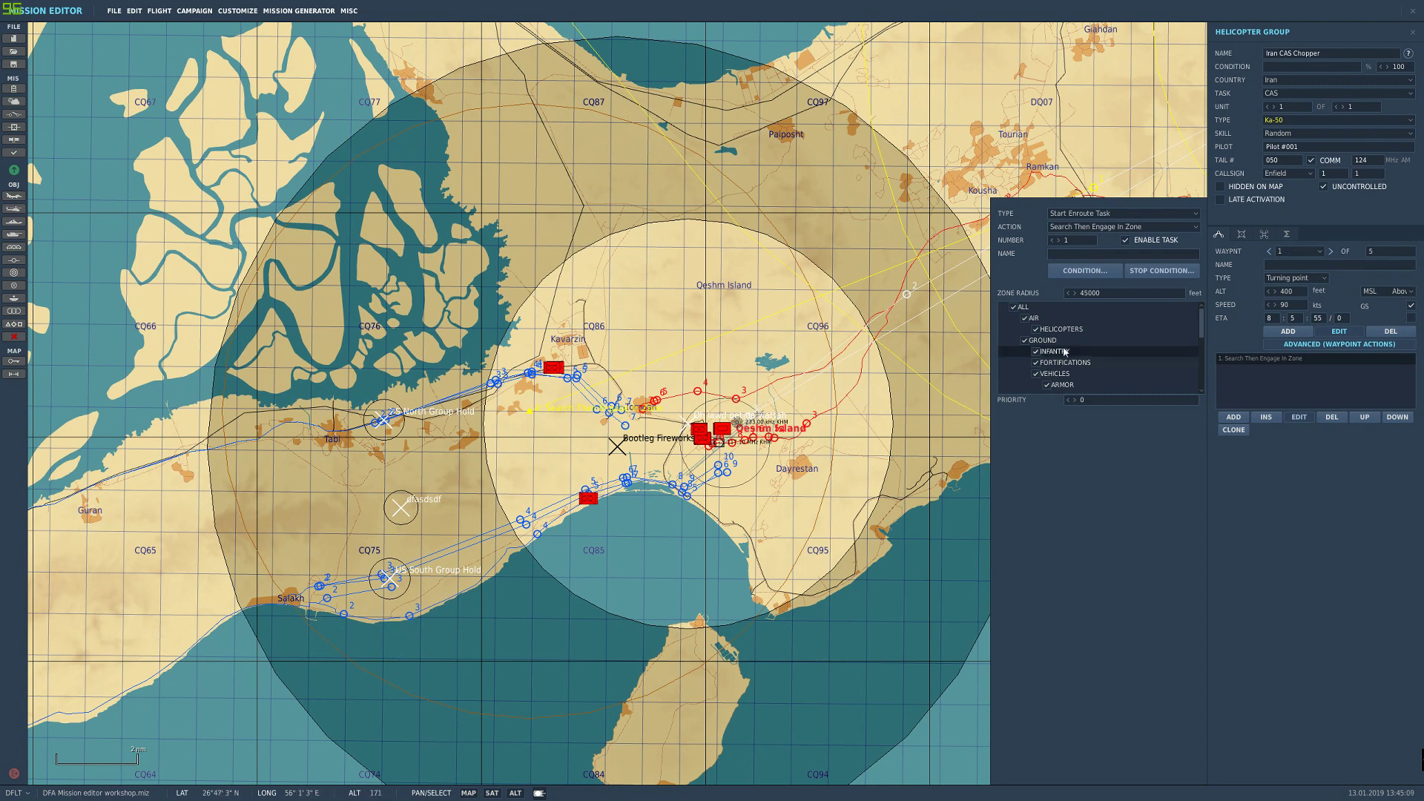
Step: Exclude air targets from the Search Then Engage In Zone task and check the ground and naval target types
{"action": "left_click", "coordinate": [1120, 293]}
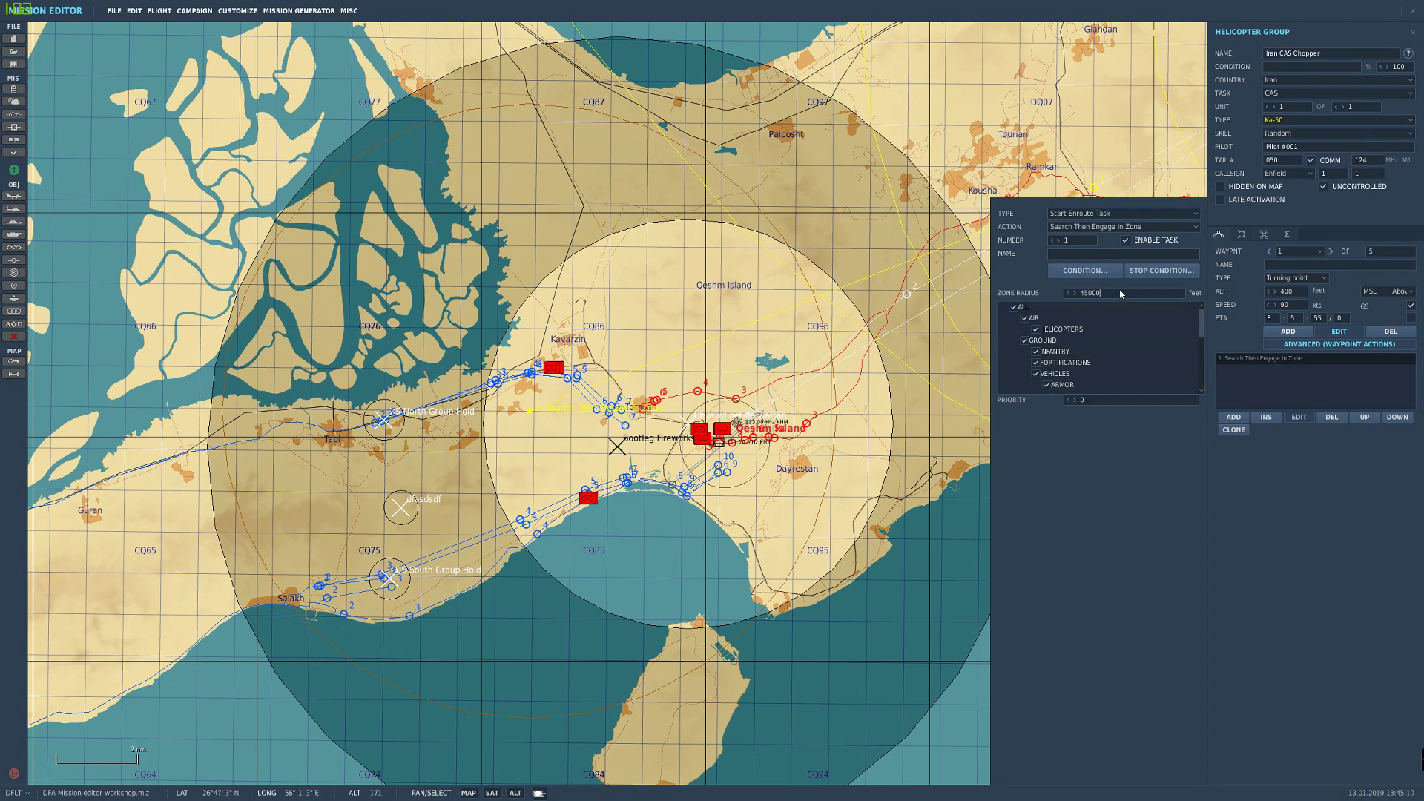
{"action": "left_click", "coordinate": [1024, 319]}
{"action": "scroll", "coordinate": [1027, 373], "scroll_direction": "down", "scroll_amount": 5}
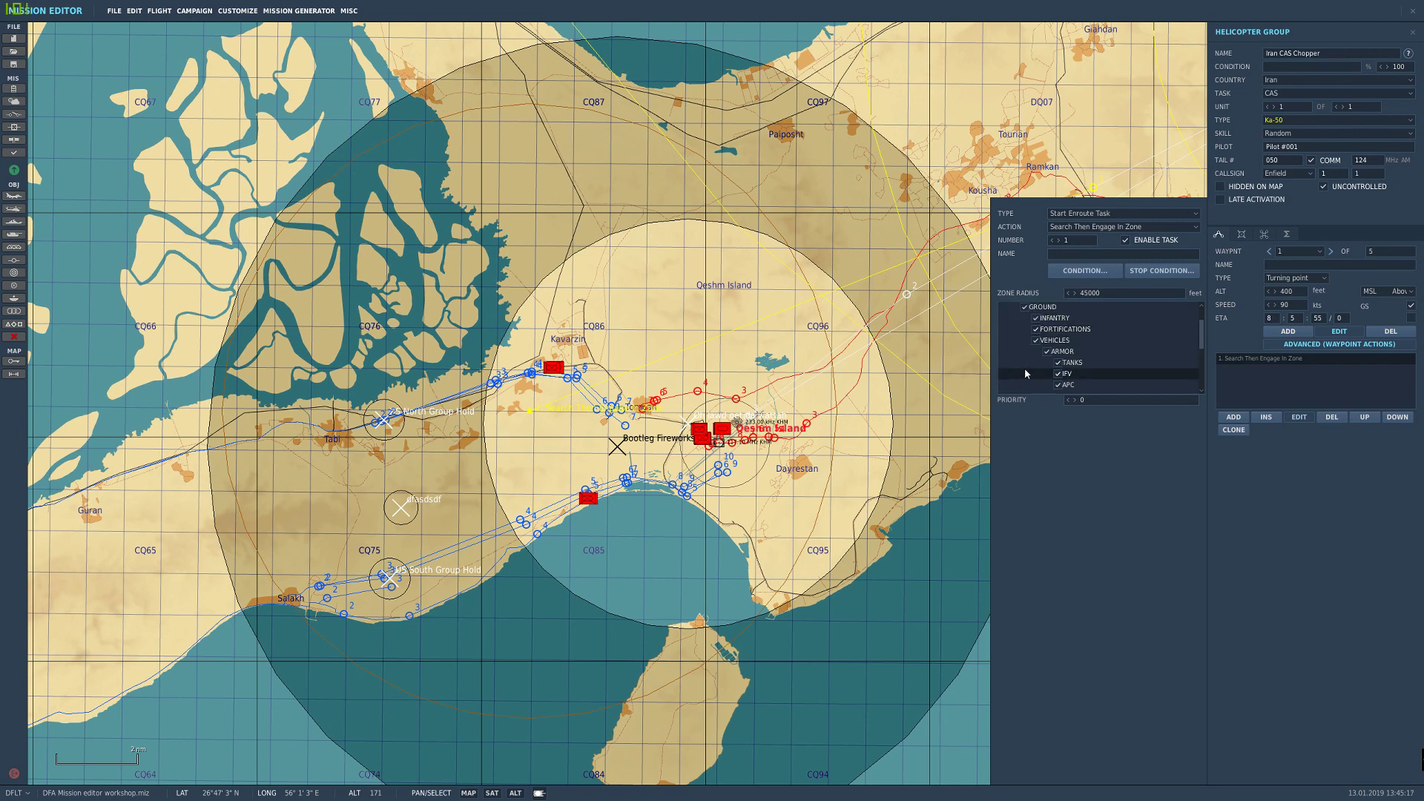
{"action": "scroll", "coordinate": [1020, 381], "scroll_direction": "up", "scroll_amount": 5}
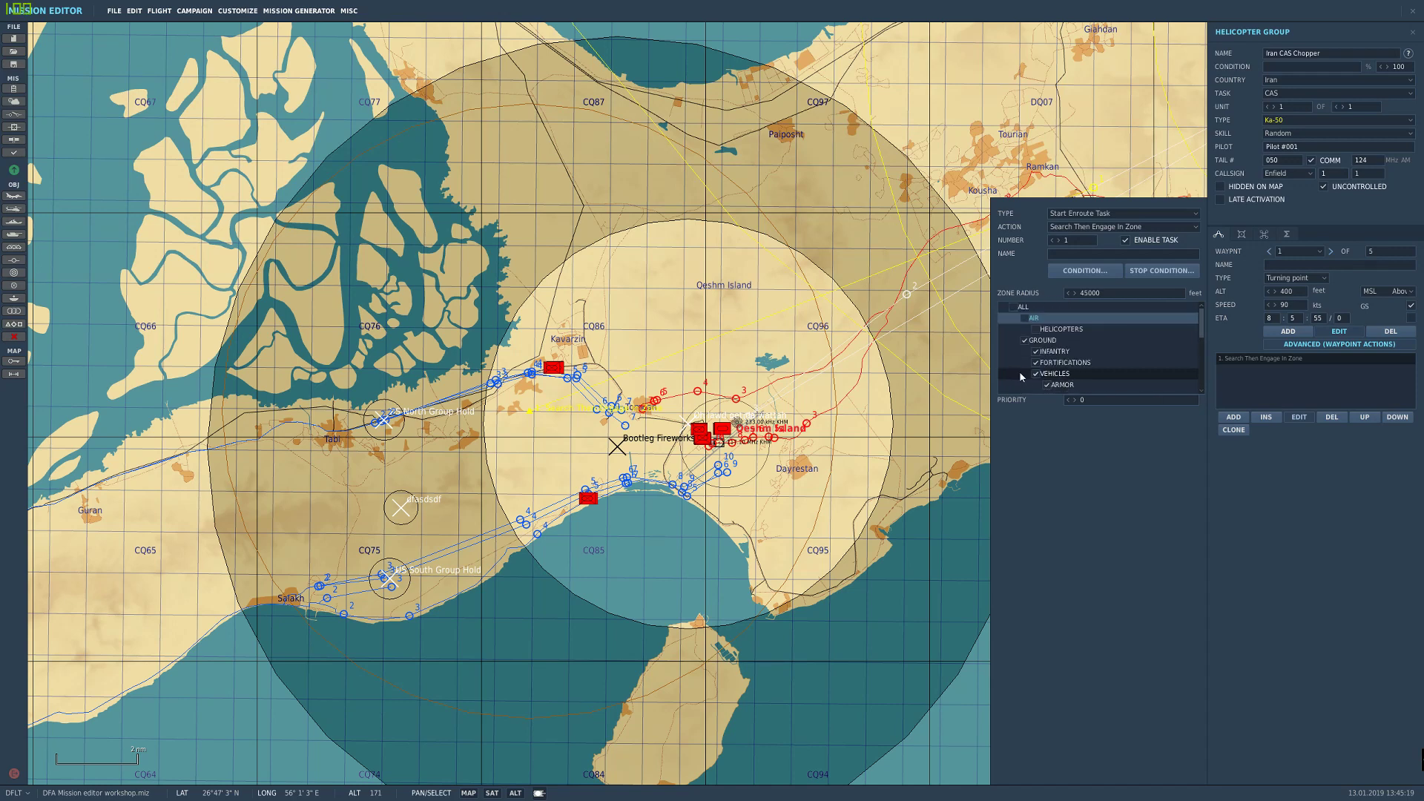
{"action": "scroll", "coordinate": [1051, 357], "scroll_direction": "down", "scroll_amount": 5}
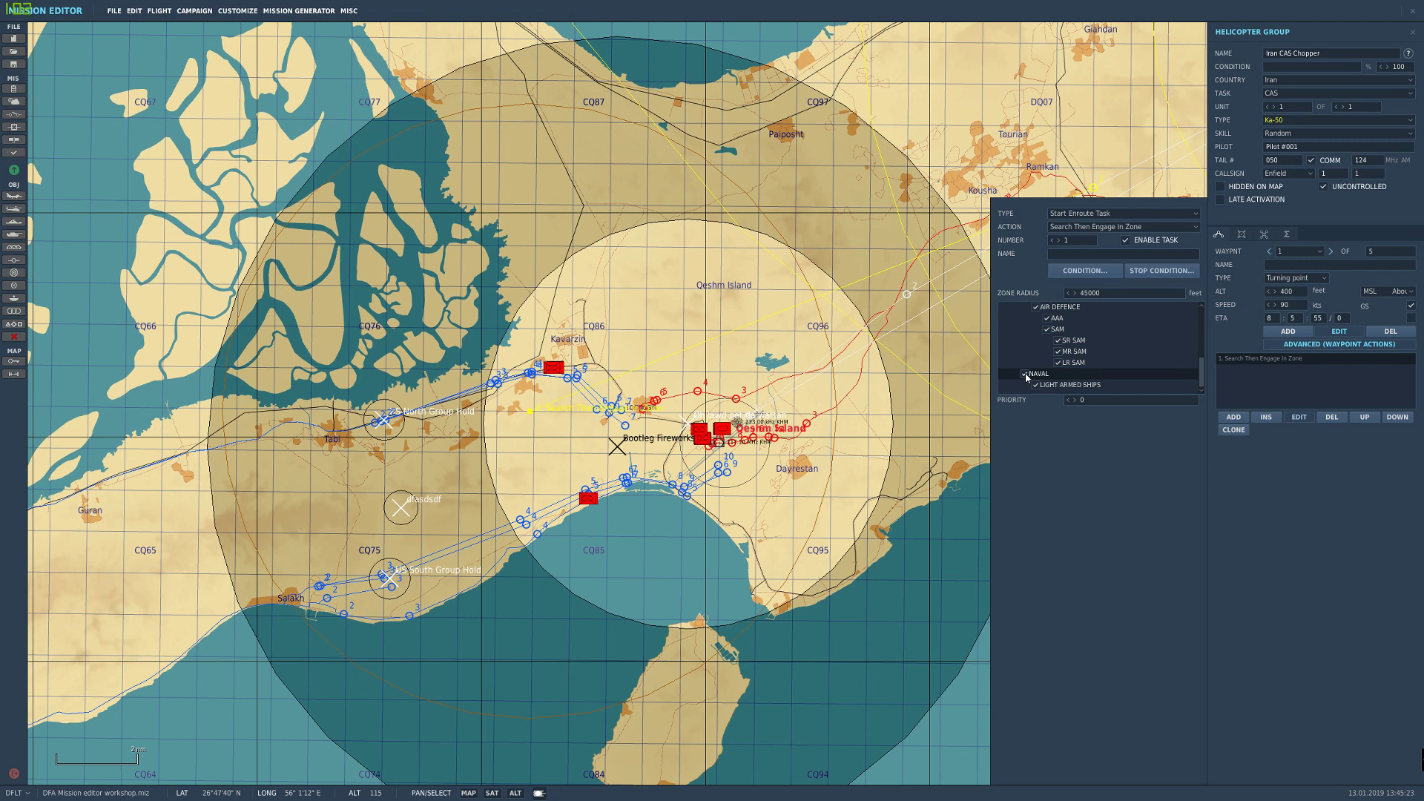
{"action": "scroll", "coordinate": [1053, 354], "scroll_direction": "up", "scroll_amount": 4}
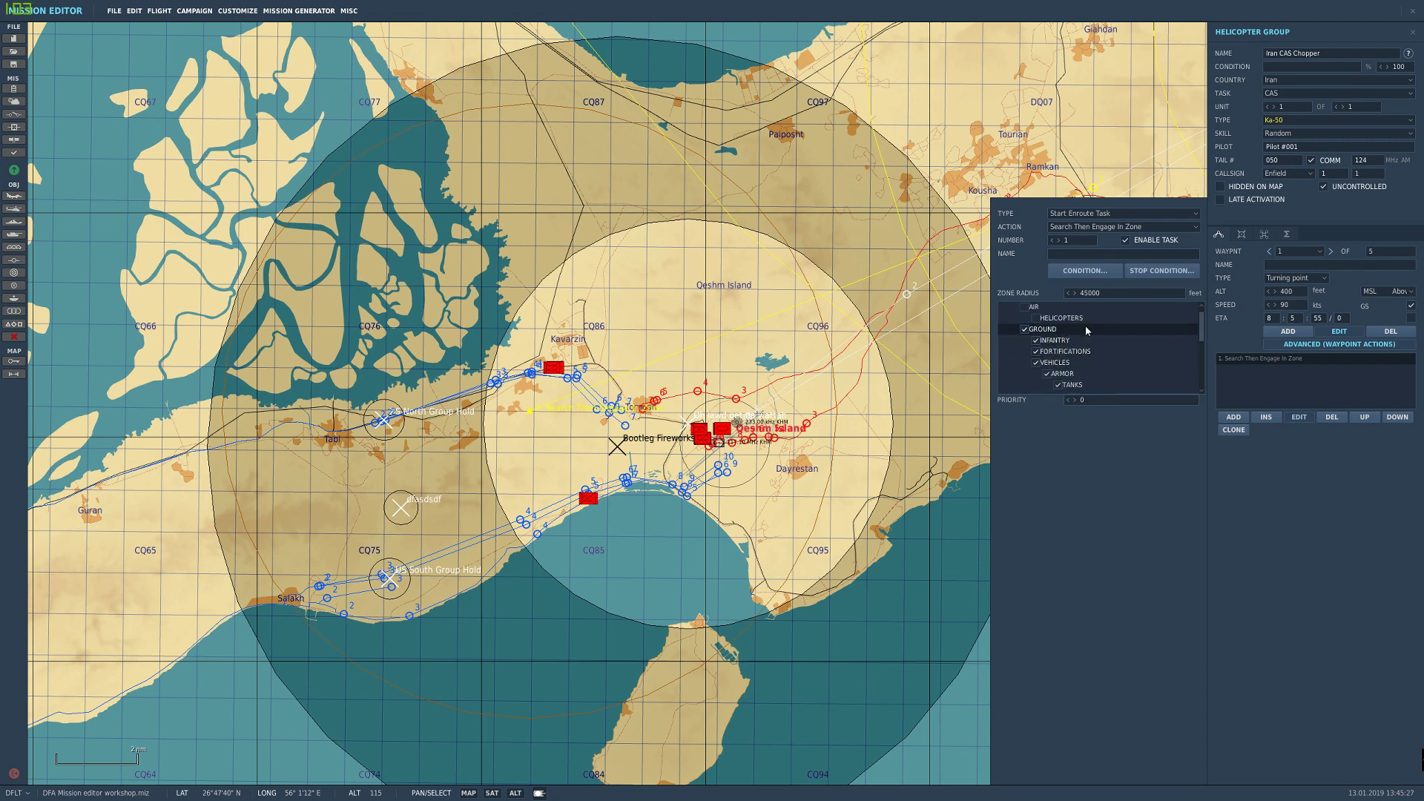
{"action": "scroll", "coordinate": [1090, 330], "scroll_direction": "down", "scroll_amount": 3}
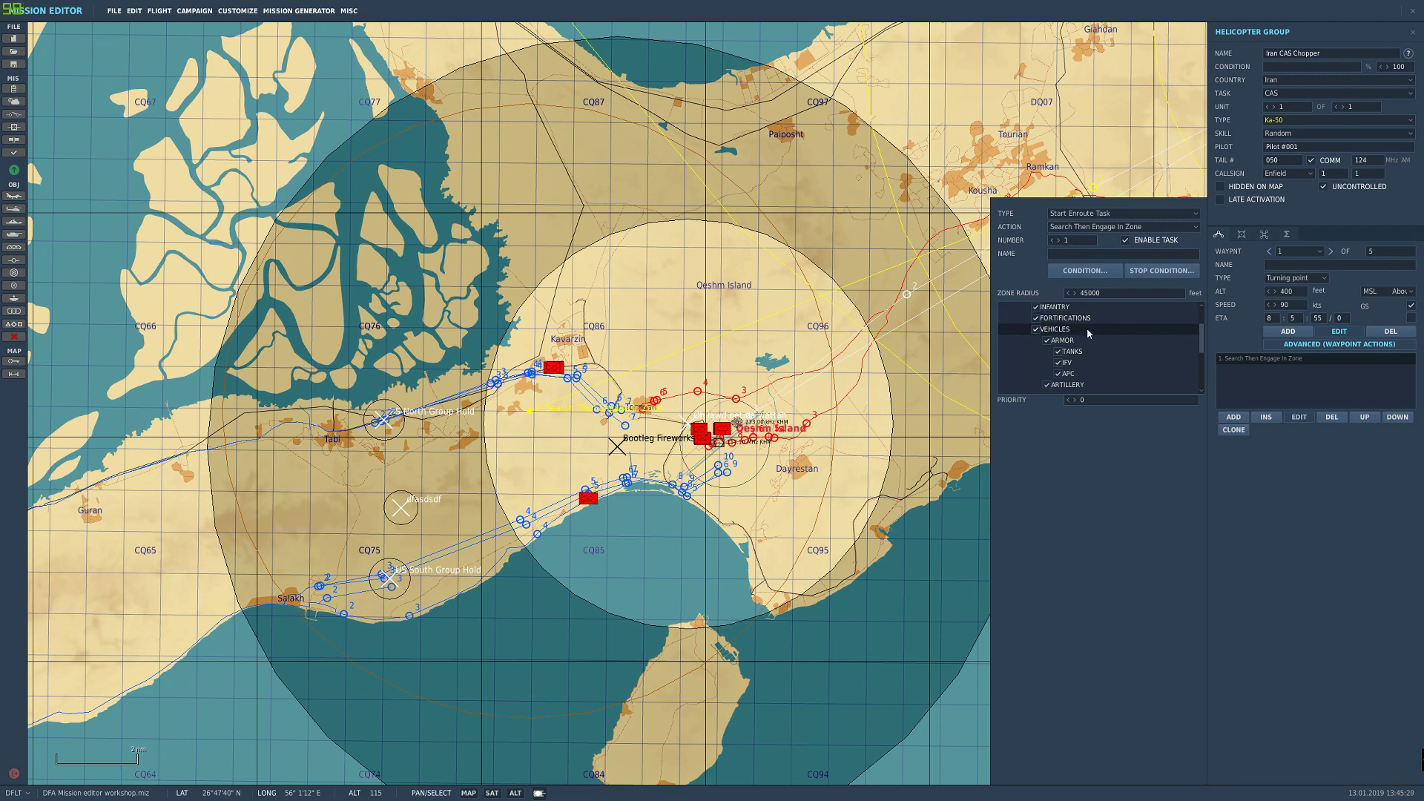
{"action": "left_click", "coordinate": [1035, 318]}
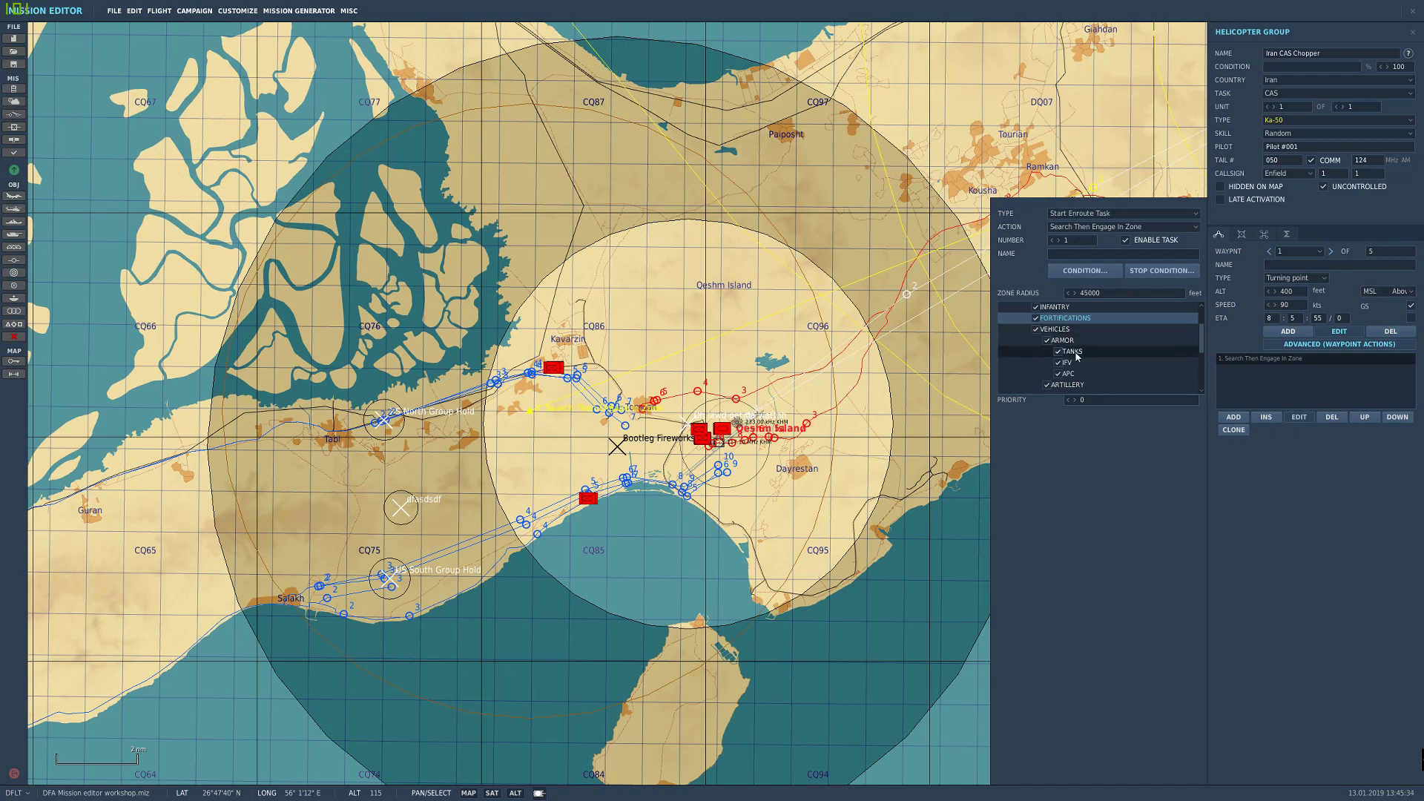
Step: Review the vehicle, air defence and naval target types of the Search Then Engage In Zone task
{"action": "scroll", "coordinate": [1083, 360], "scroll_direction": "down", "scroll_amount": 3}
{"action": "scroll", "coordinate": [1083, 361], "scroll_direction": "up", "scroll_amount": 3}
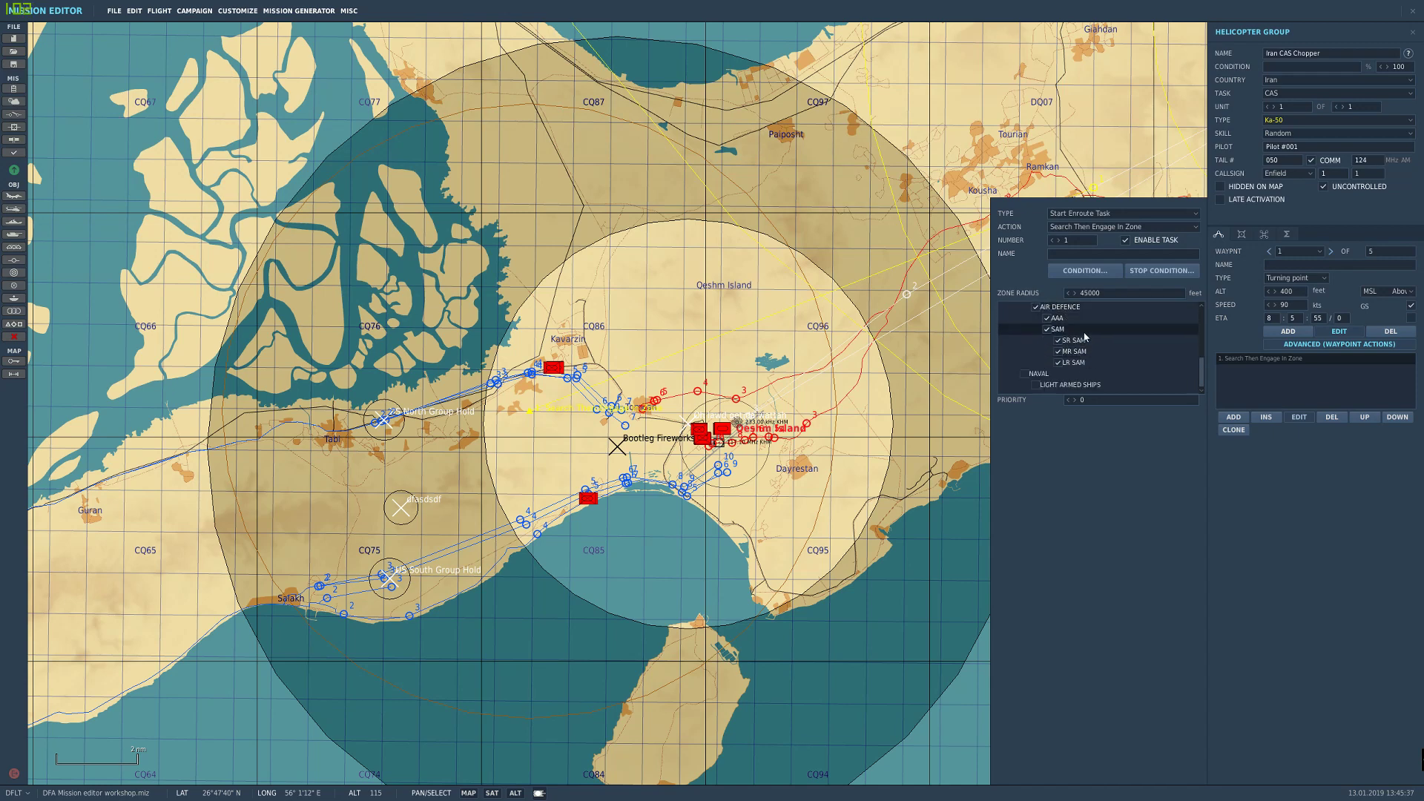
{"action": "scroll", "coordinate": [1081, 348], "scroll_direction": "up", "scroll_amount": 1}
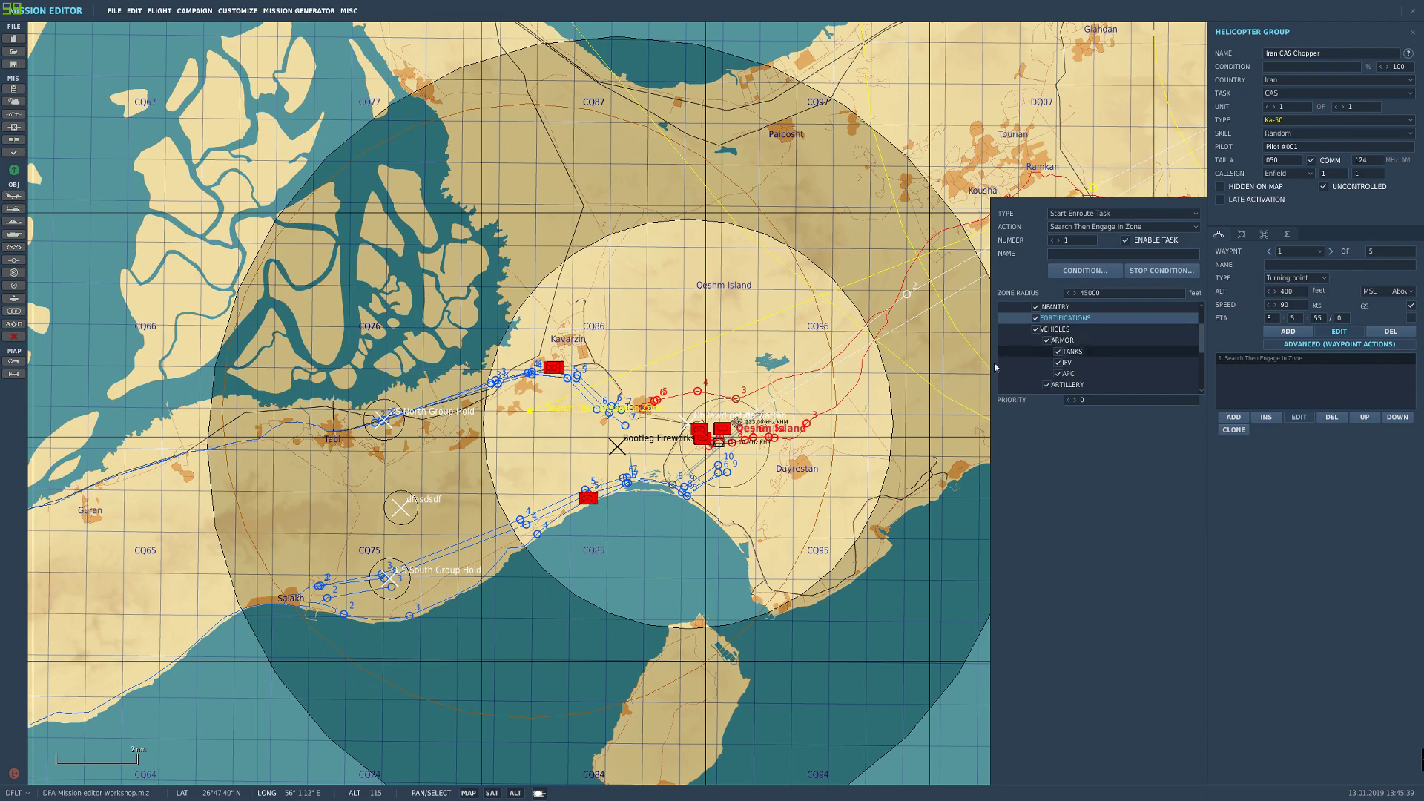
Step: Examine the engagement zone's coverage of Qeshm Island, the Bootleg Fireworks zone and the surrounding unit routes
{"action": "left_click_drag", "start_coordinate": [606, 461], "coordinate": [389, 576]}
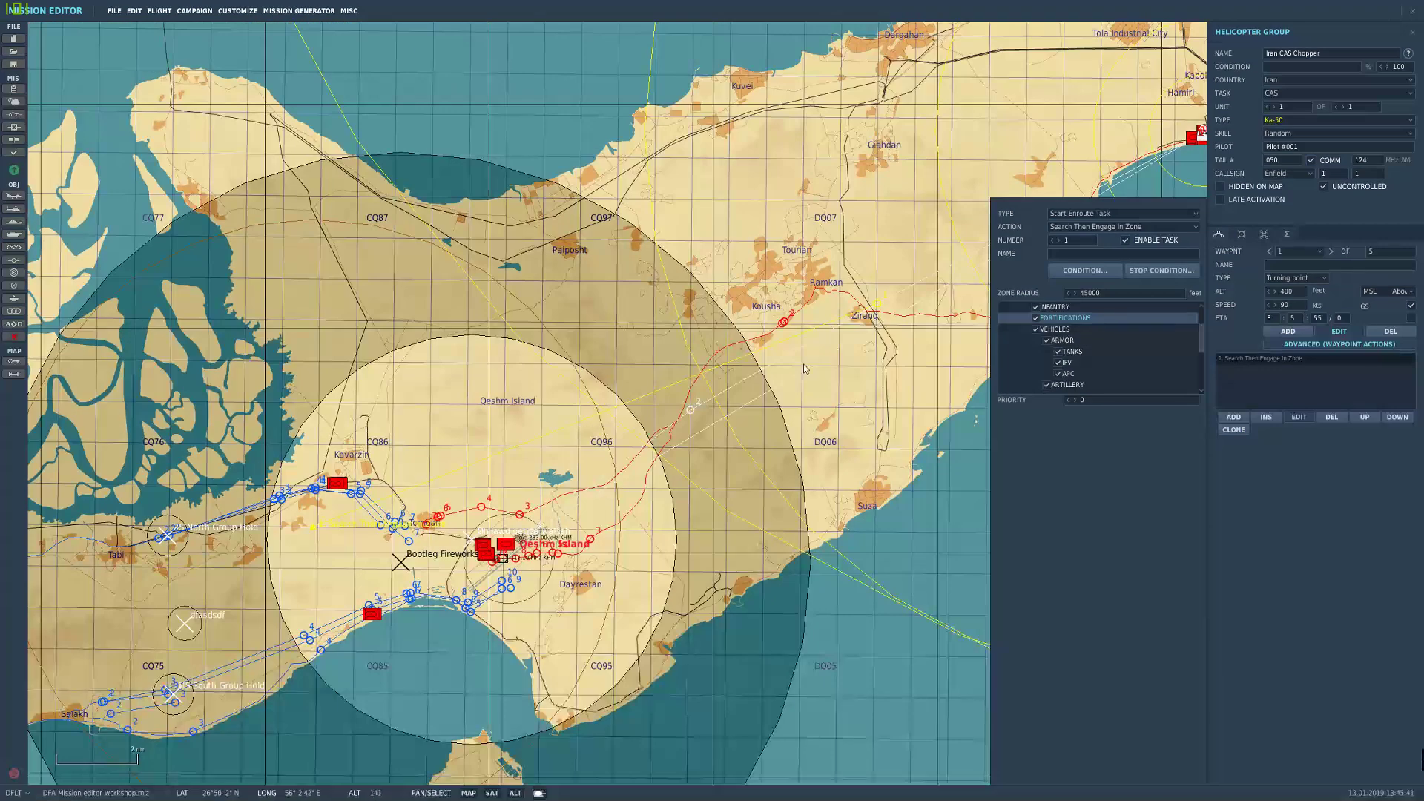
{"action": "left_click_drag", "start_coordinate": [561, 429], "coordinate": [809, 286]}
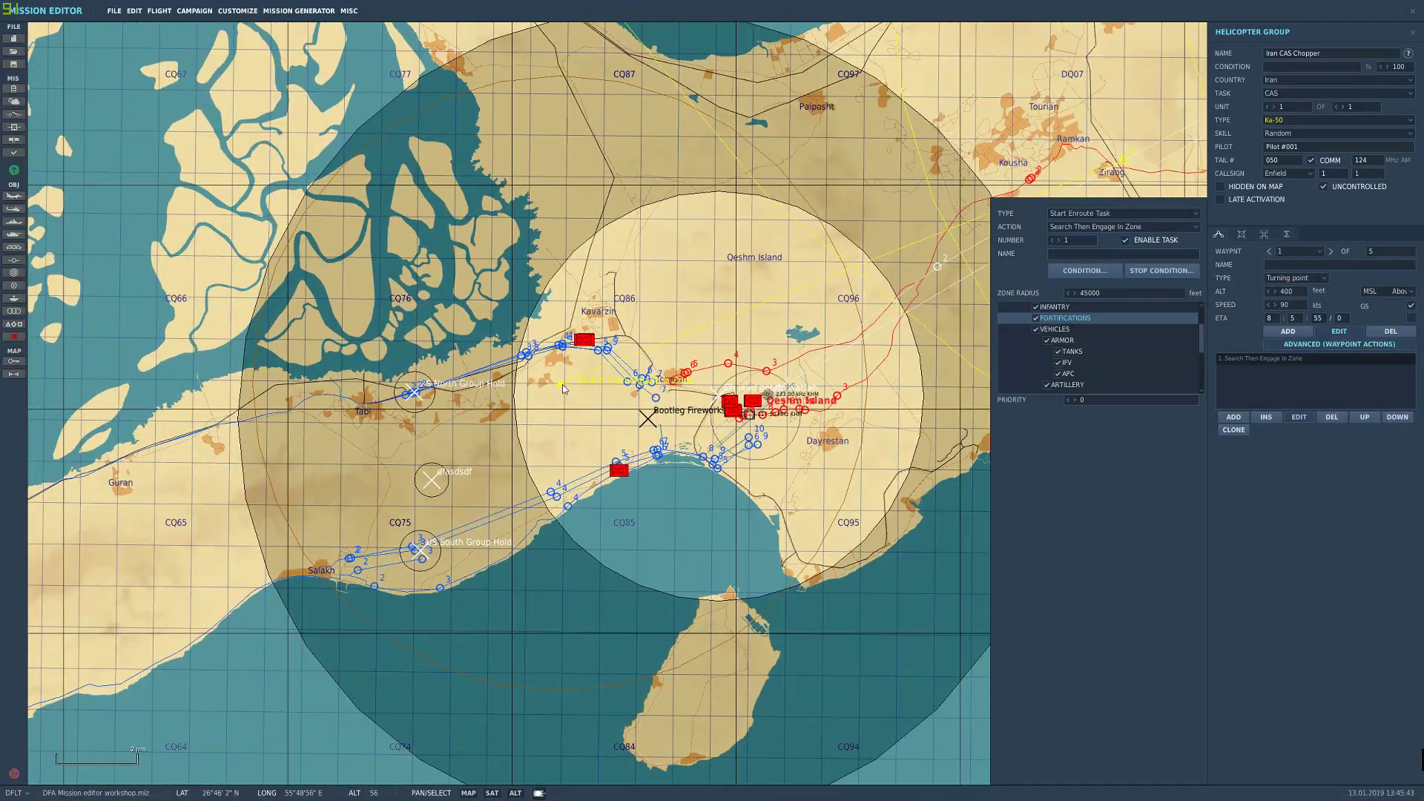
{"action": "mouse_move", "coordinate": [516, 422]}
{"action": "left_mouse_down"}
{"action": "mouse_move", "coordinate": [558, 475]}
{"action": "mouse_move", "coordinate": [547, 423]}
{"action": "mouse_move", "coordinate": [483, 498]}
{"action": "mouse_move", "coordinate": [470, 457]}
{"action": "mouse_move", "coordinate": [693, 348]}
{"action": "left_mouse_up"}
{"action": "right_click_drag", "start_coordinate": [693, 349], "coordinate": [498, 445]}
{"action": "left_click_drag", "start_coordinate": [498, 445], "coordinate": [478, 473]}
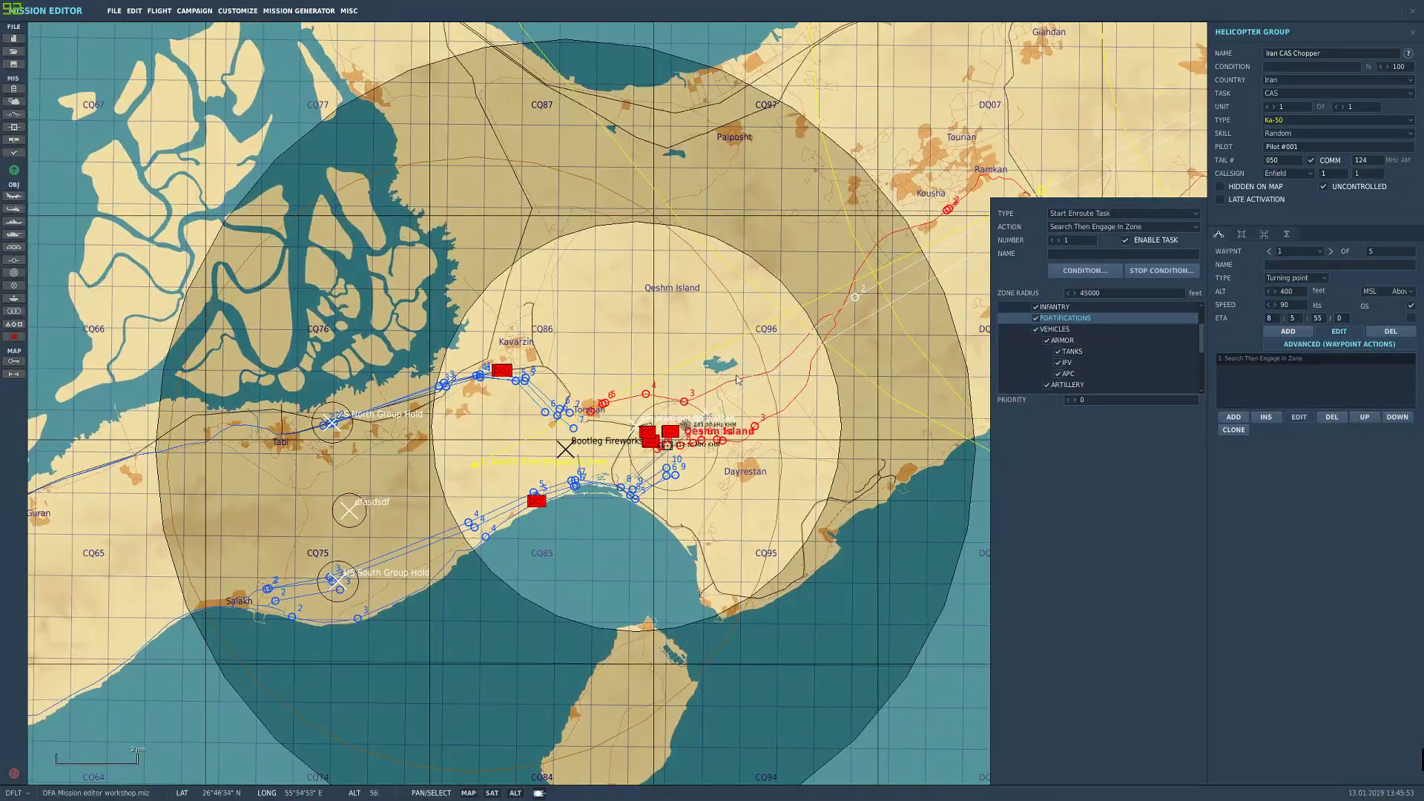
{"action": "right_click_drag", "start_coordinate": [737, 377], "coordinate": [636, 270]}
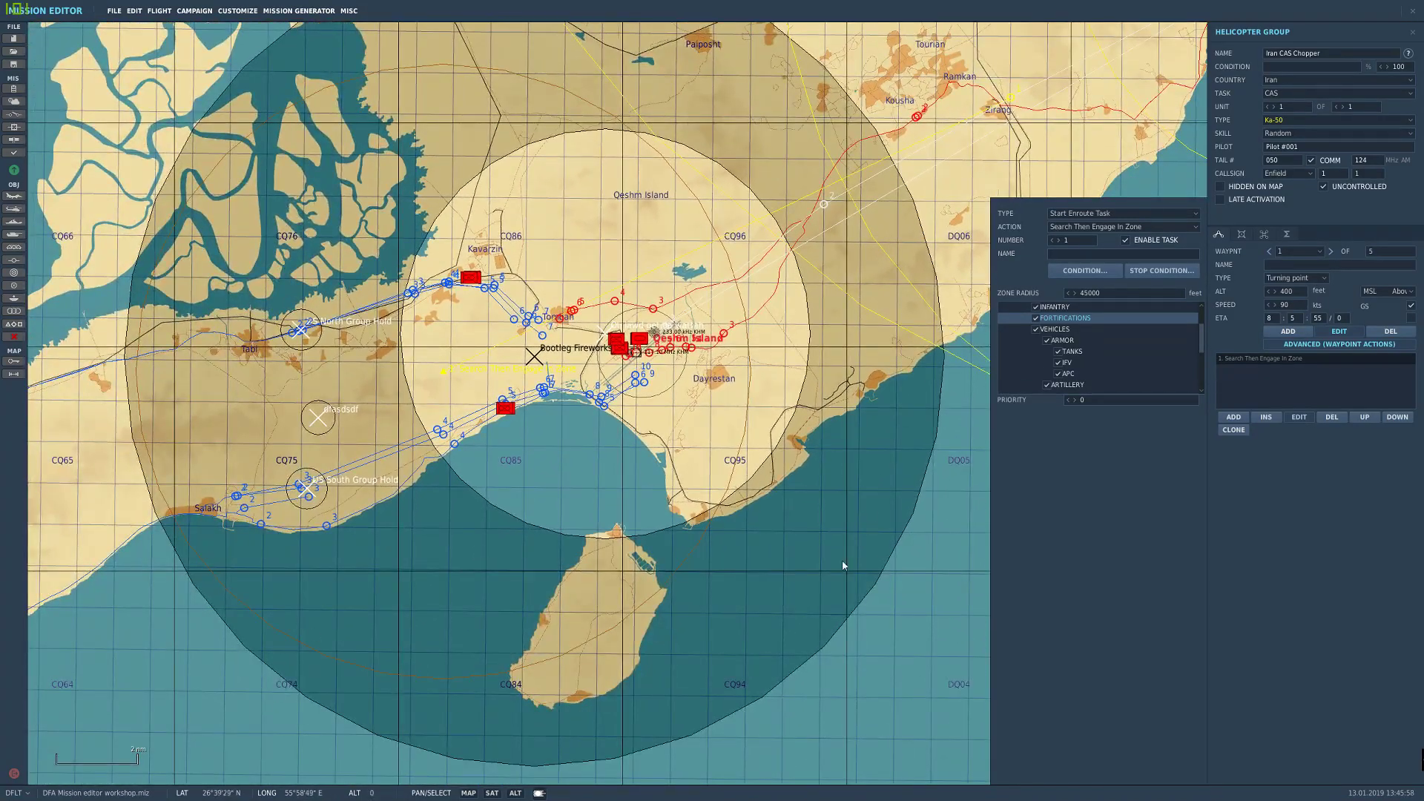
{"action": "scroll", "coordinate": [677, 121], "scroll_direction": "down", "scroll_amount": 2}
{"action": "scroll", "coordinate": [676, 121], "scroll_direction": "down", "scroll_amount": 2}
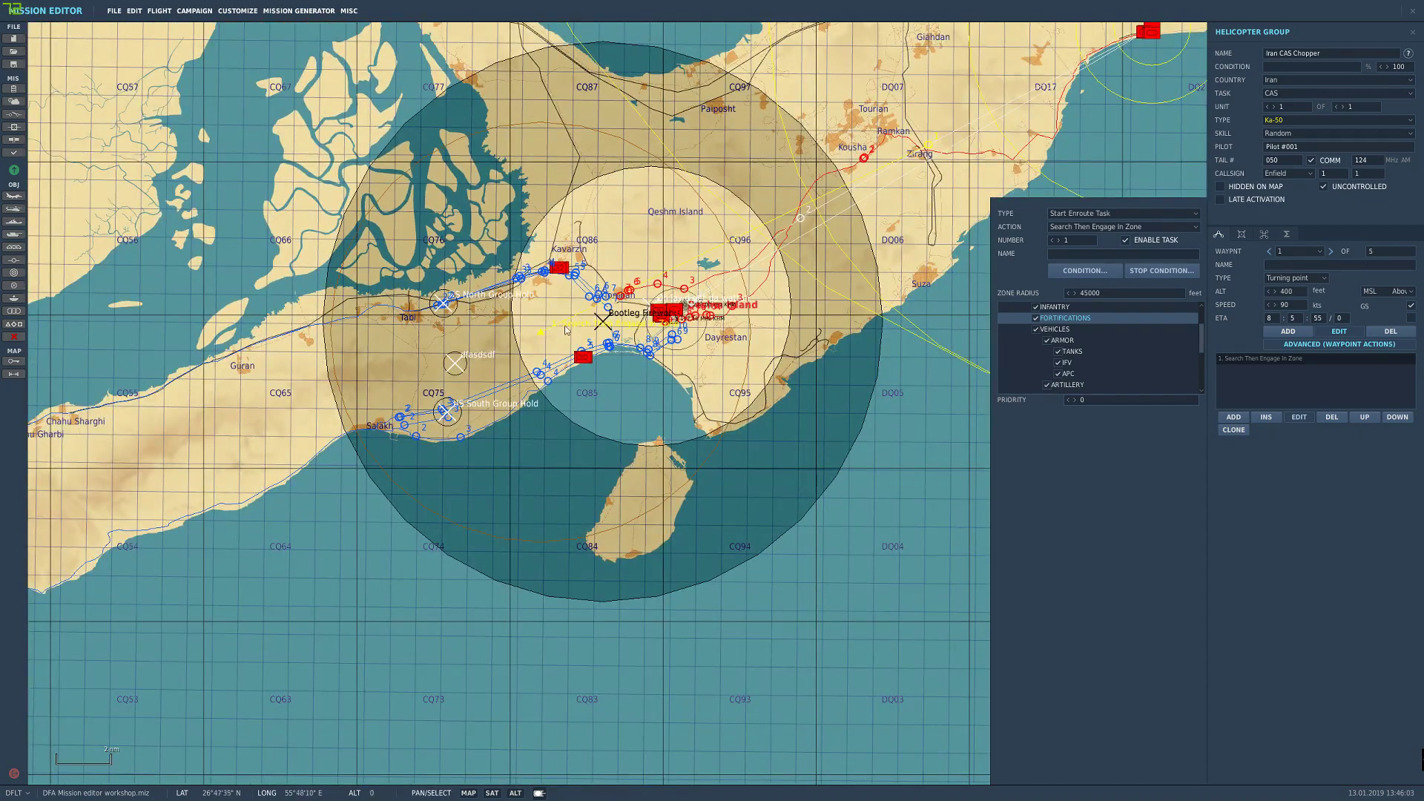
{"action": "scroll", "coordinate": [566, 330], "scroll_direction": "up", "scroll_amount": 1}
{"action": "scroll", "coordinate": [605, 348], "scroll_direction": "up", "scroll_amount": 1}
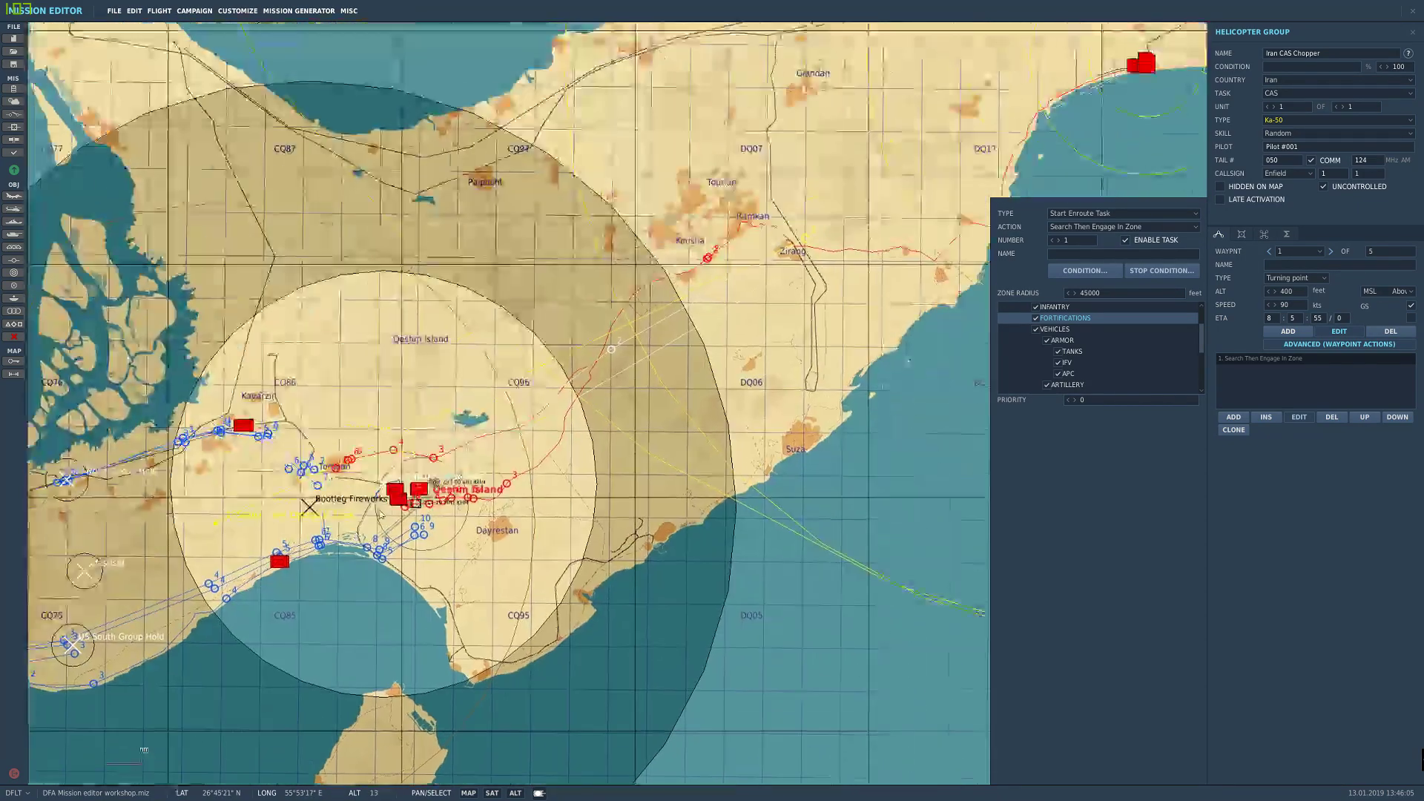
Step: Reselect the Iranian CAS chopper by its waypoint near Zirang and go to its takeoff waypoint 0
{"action": "right_click_drag", "start_coordinate": [380, 515], "coordinate": [365, 527]}
{"action": "left_click", "coordinate": [719, 340]}
{"action": "right_click_drag", "start_coordinate": [1095, 116], "coordinate": [646, 390]}
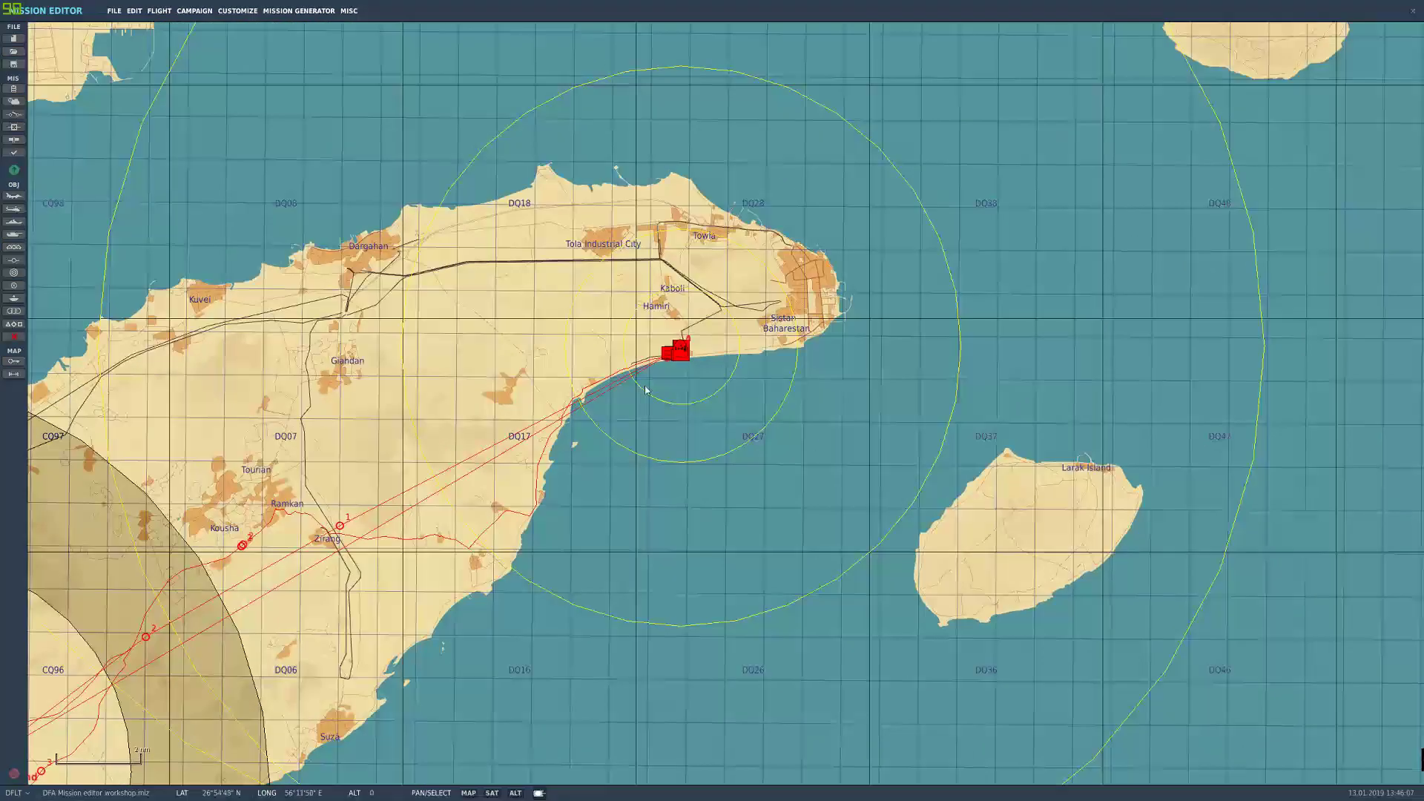
{"action": "scroll", "coordinate": [683, 346], "scroll_direction": "up", "scroll_amount": 7}
{"action": "scroll", "coordinate": [683, 346], "scroll_direction": "down", "scroll_amount": 4}
{"action": "right_click_drag", "start_coordinate": [419, 466], "coordinate": [751, 324]}
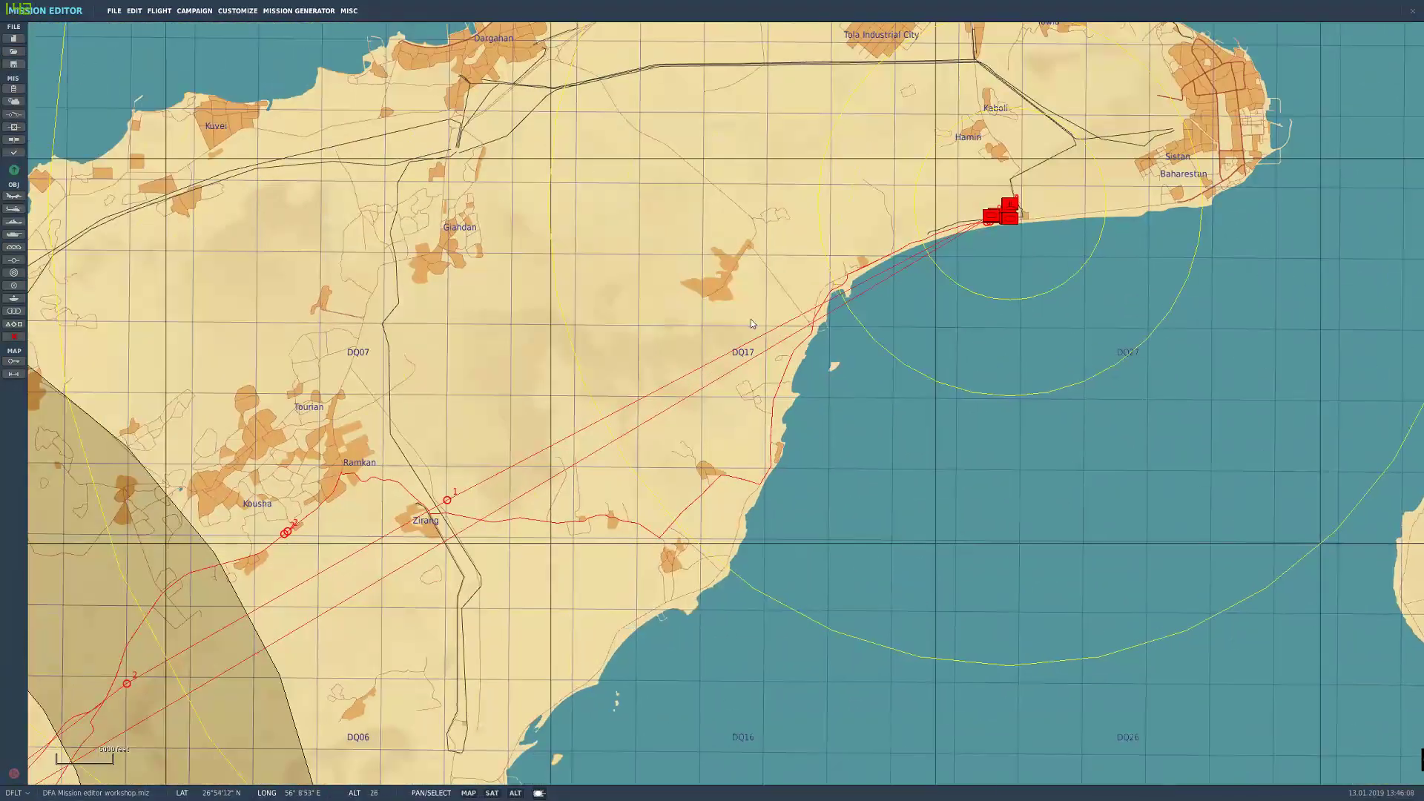
{"action": "left_click", "coordinate": [449, 500]}
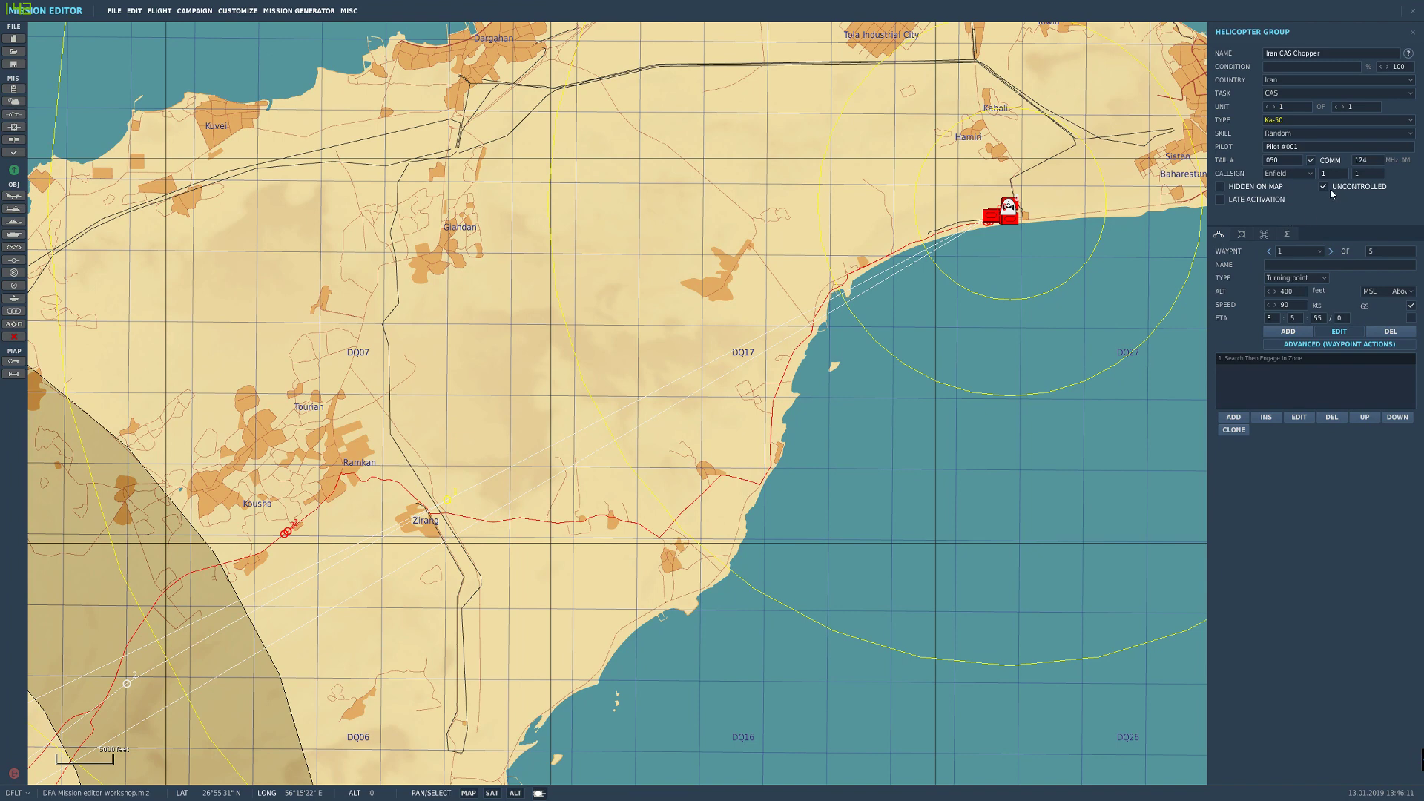
{"action": "left_click", "coordinate": [1270, 252]}
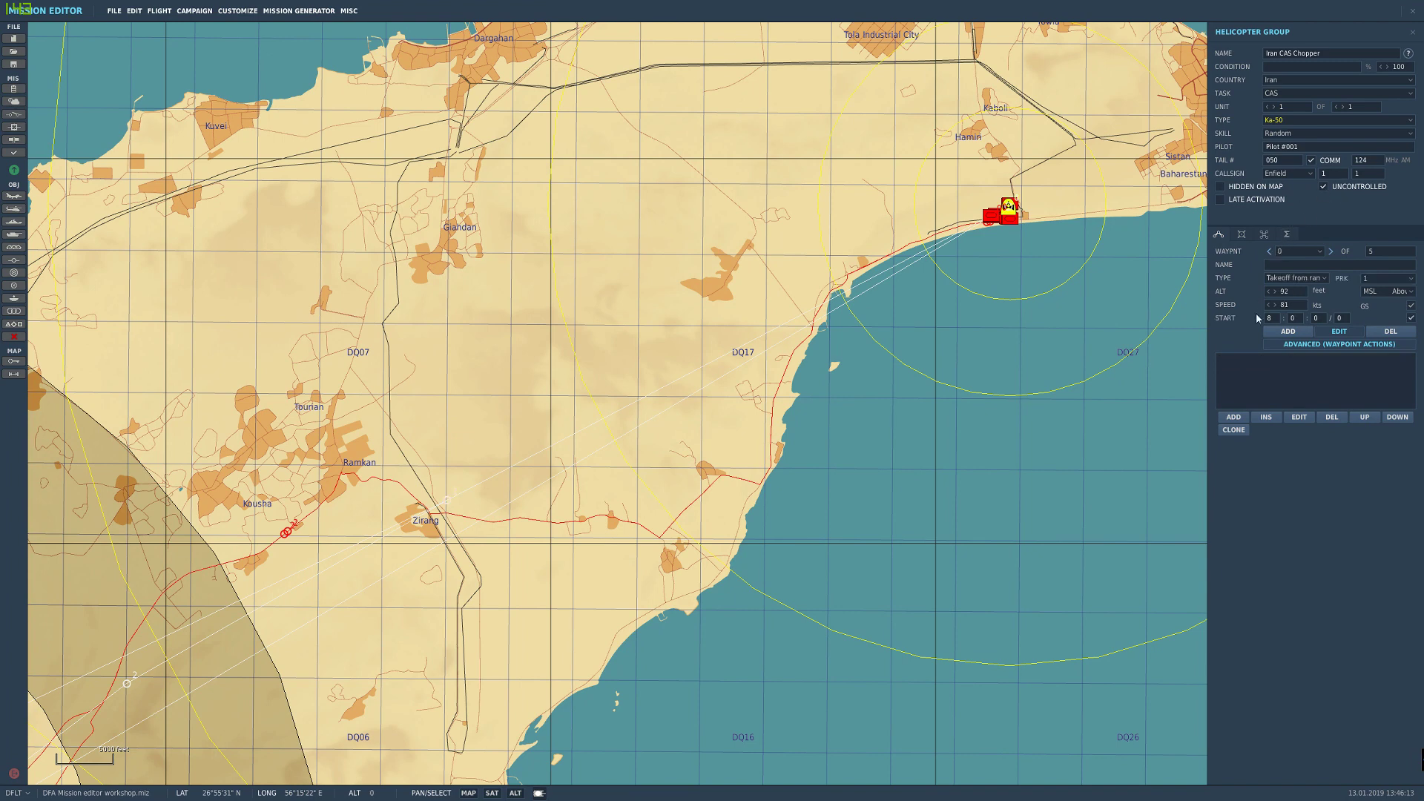
{"action": "left_click_drag", "start_coordinate": [963, 344], "coordinate": [790, 462]}
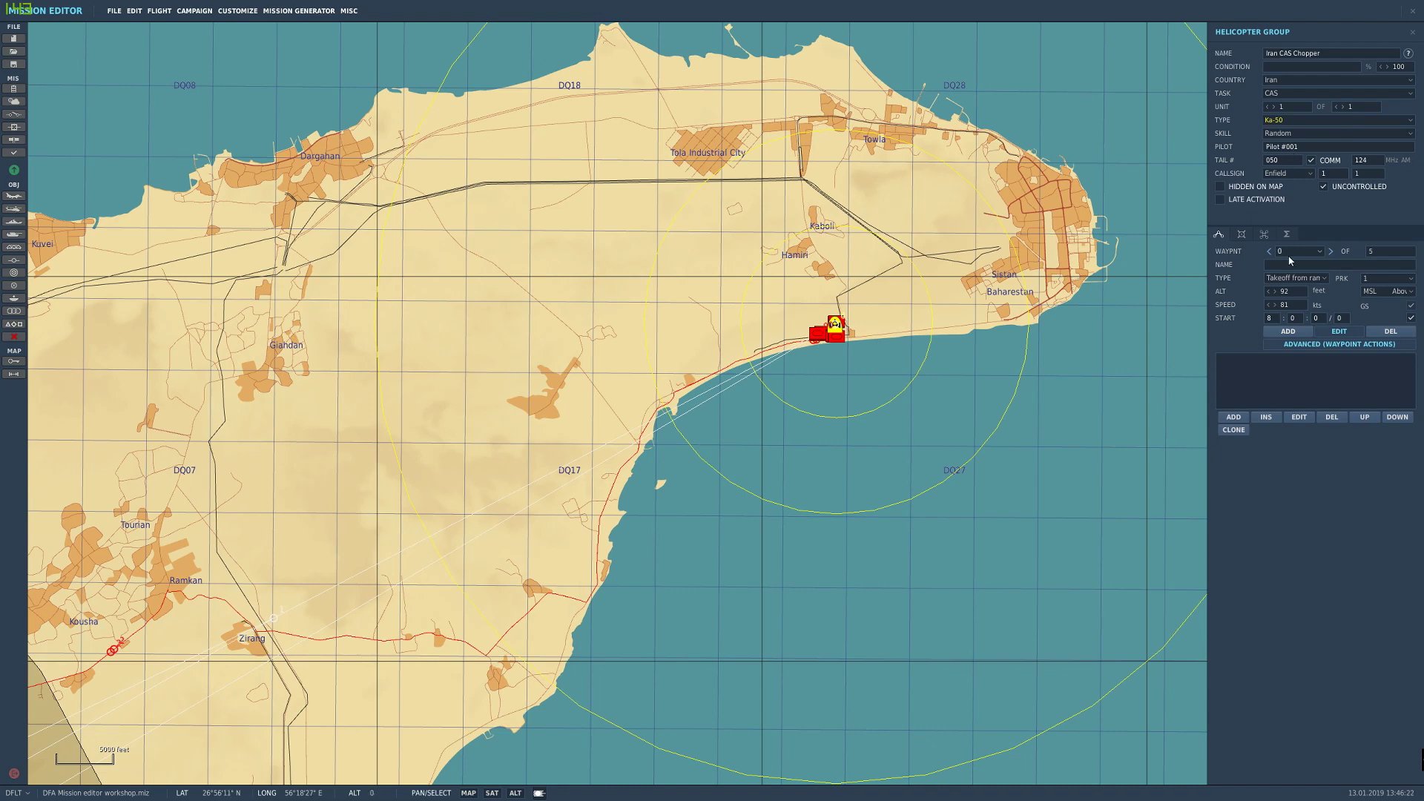
{"action": "right_click_drag", "start_coordinate": [896, 316], "coordinate": [903, 364]}
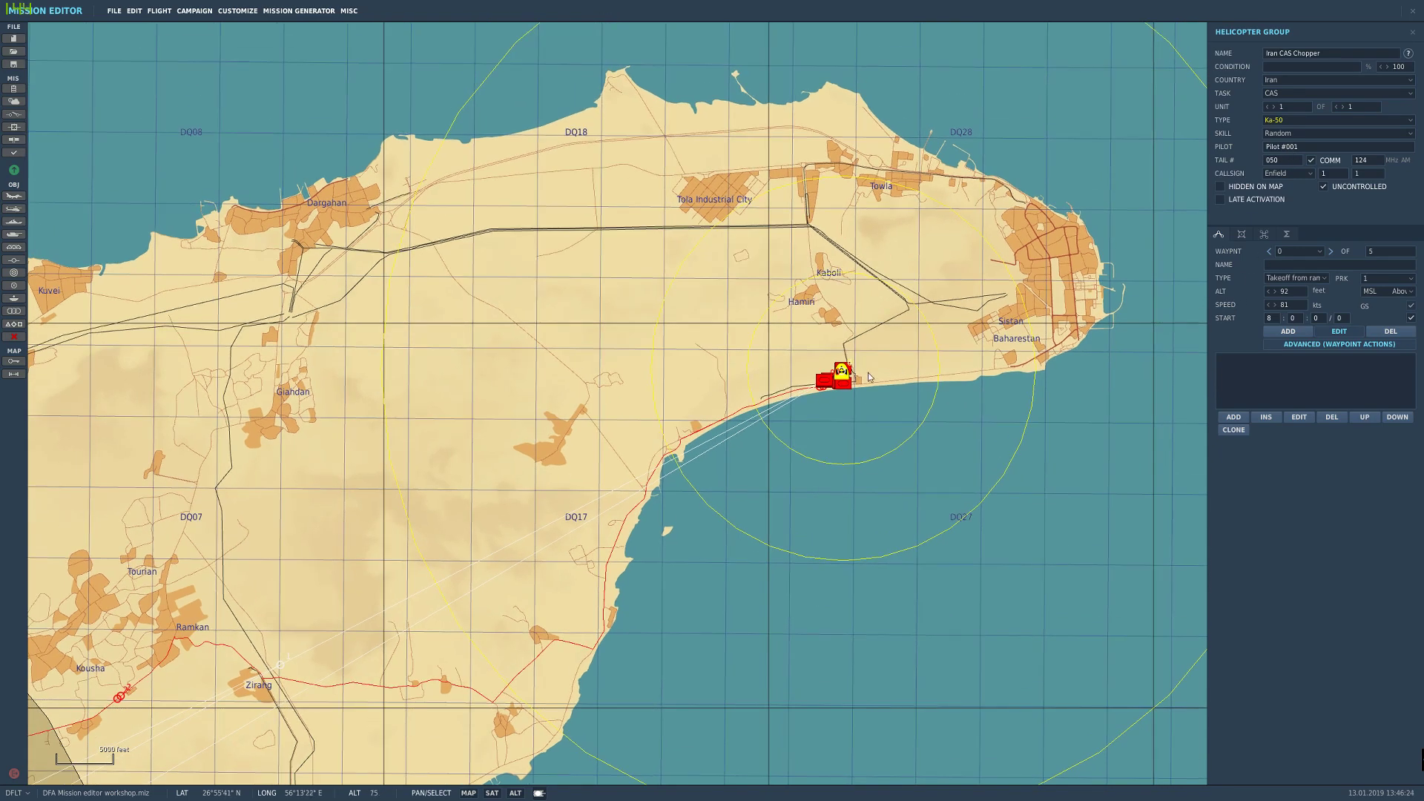
Step: Inspect the Ka-50's weapons loadout and open the chopper's triggered Start action
{"action": "left_click", "coordinate": [1242, 236]}
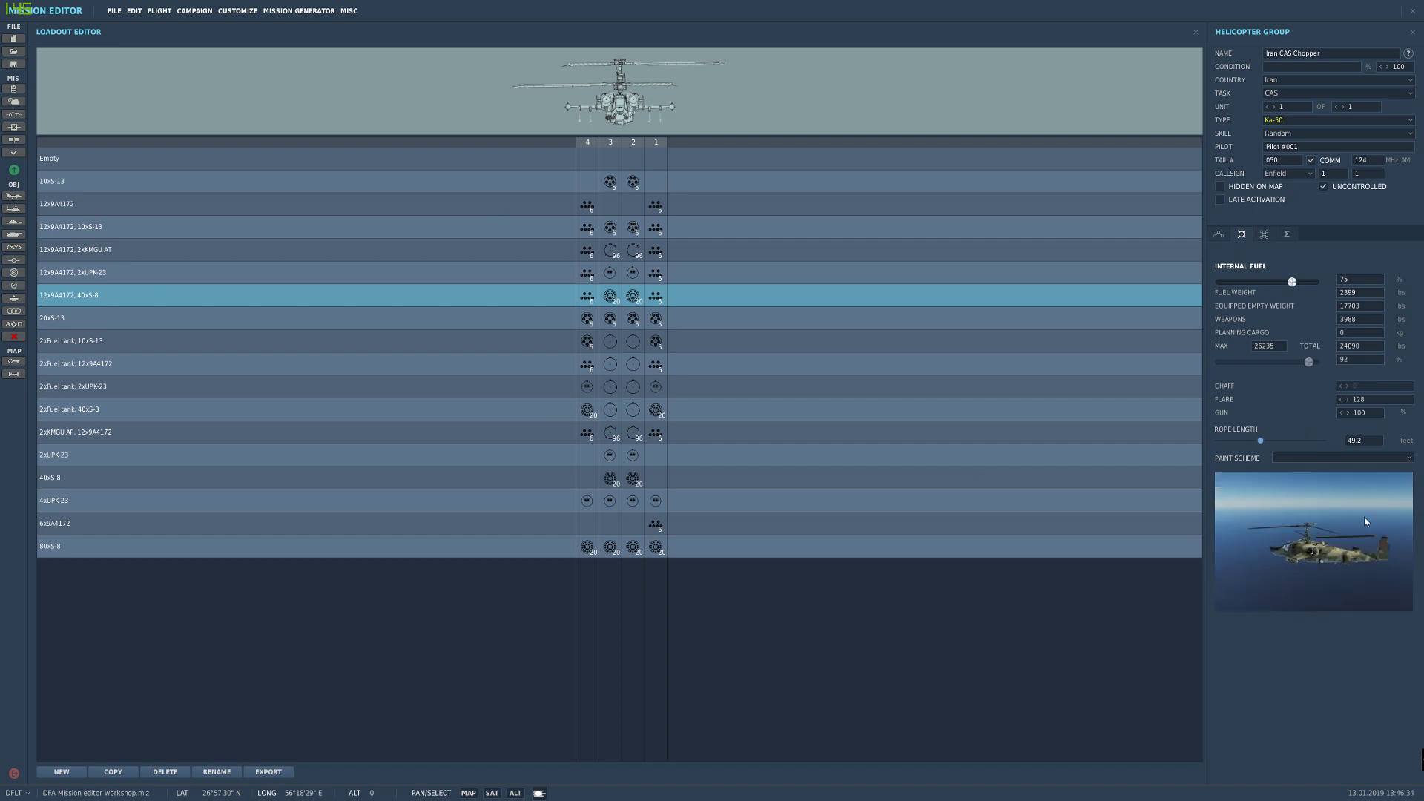
{"action": "left_click", "coordinate": [1265, 235]}
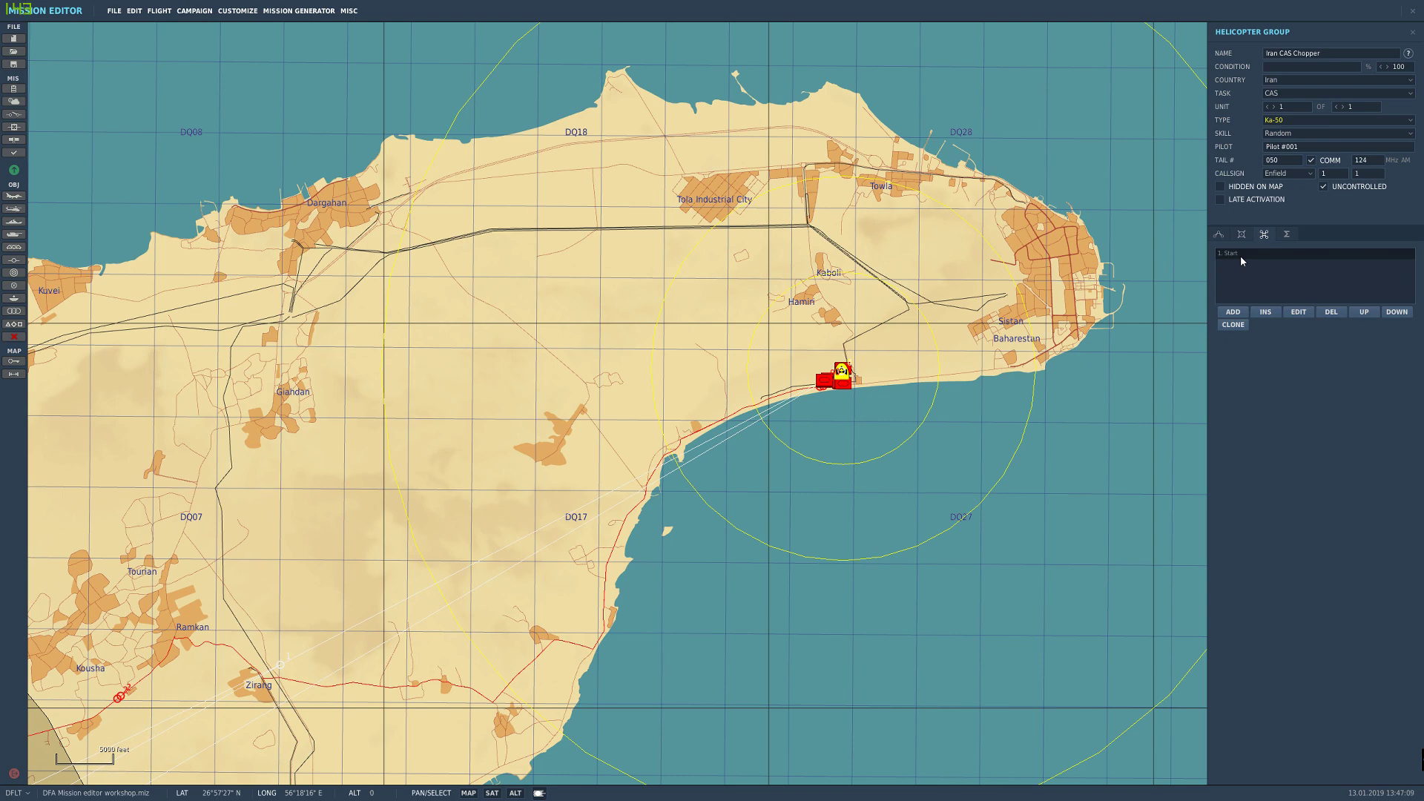
{"action": "left_click", "coordinate": [1239, 254]}
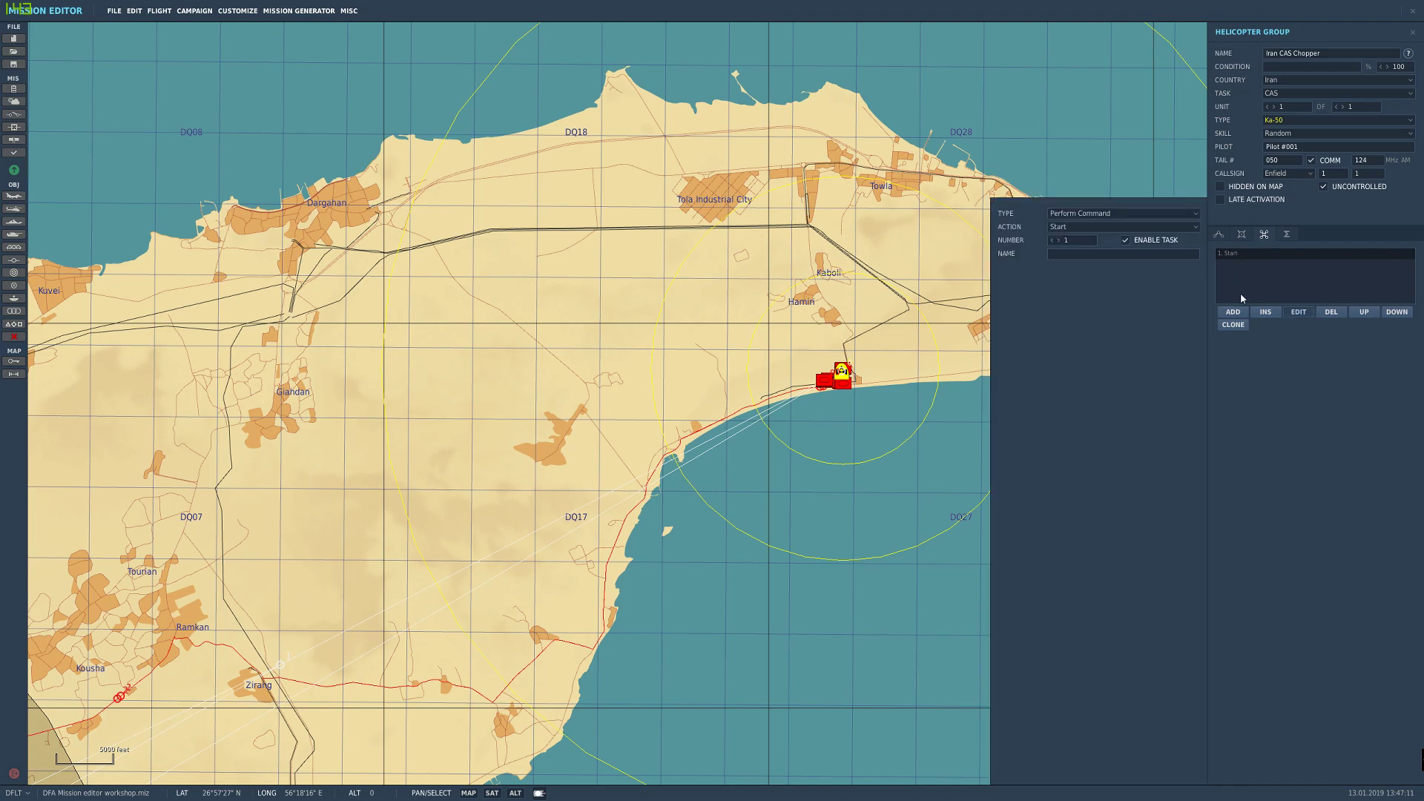
Step: Set the chopper's triggered action to type Perform Command with the action Start and close its settings
{"action": "left_click", "coordinate": [1068, 213]}
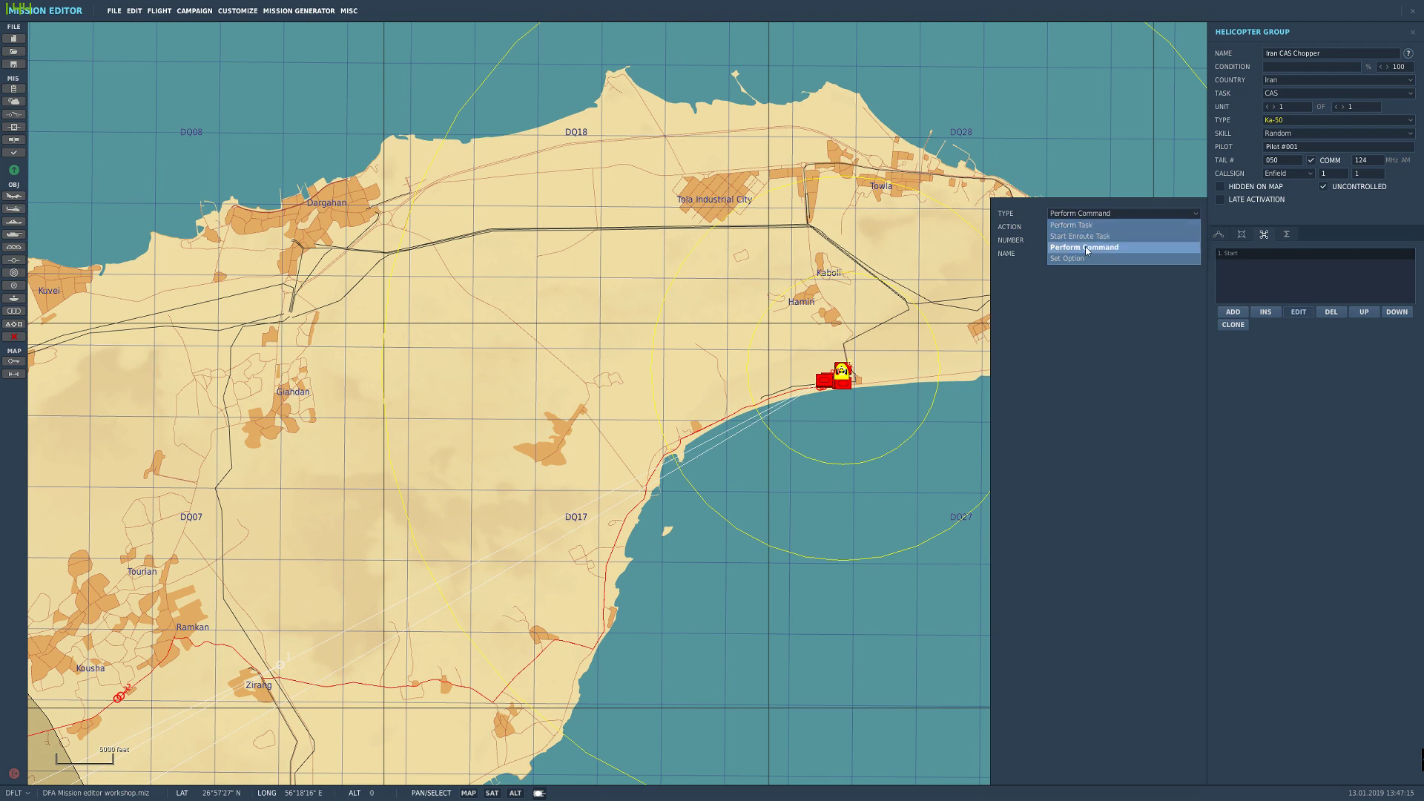
{"action": "left_click", "coordinate": [1079, 248]}
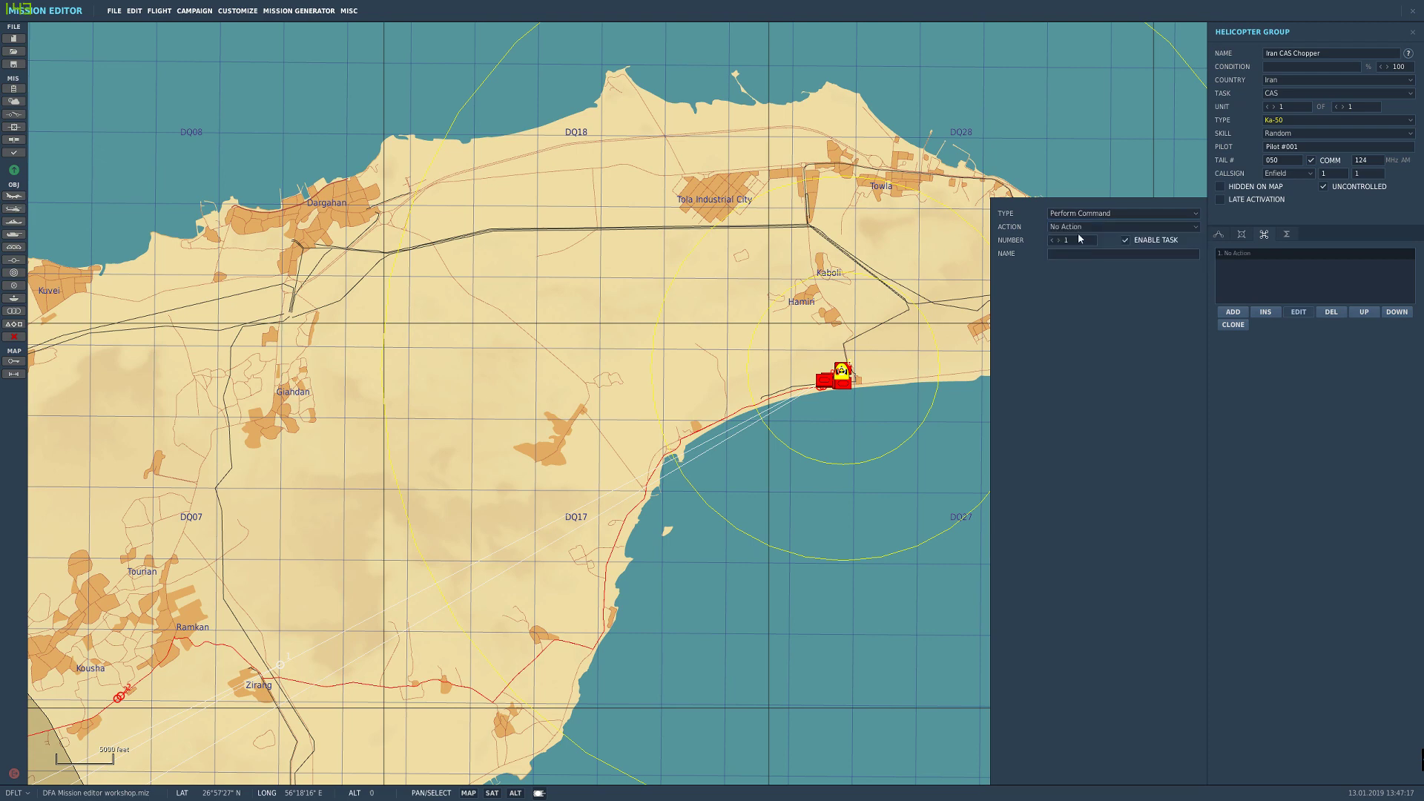
{"action": "left_click", "coordinate": [1086, 227]}
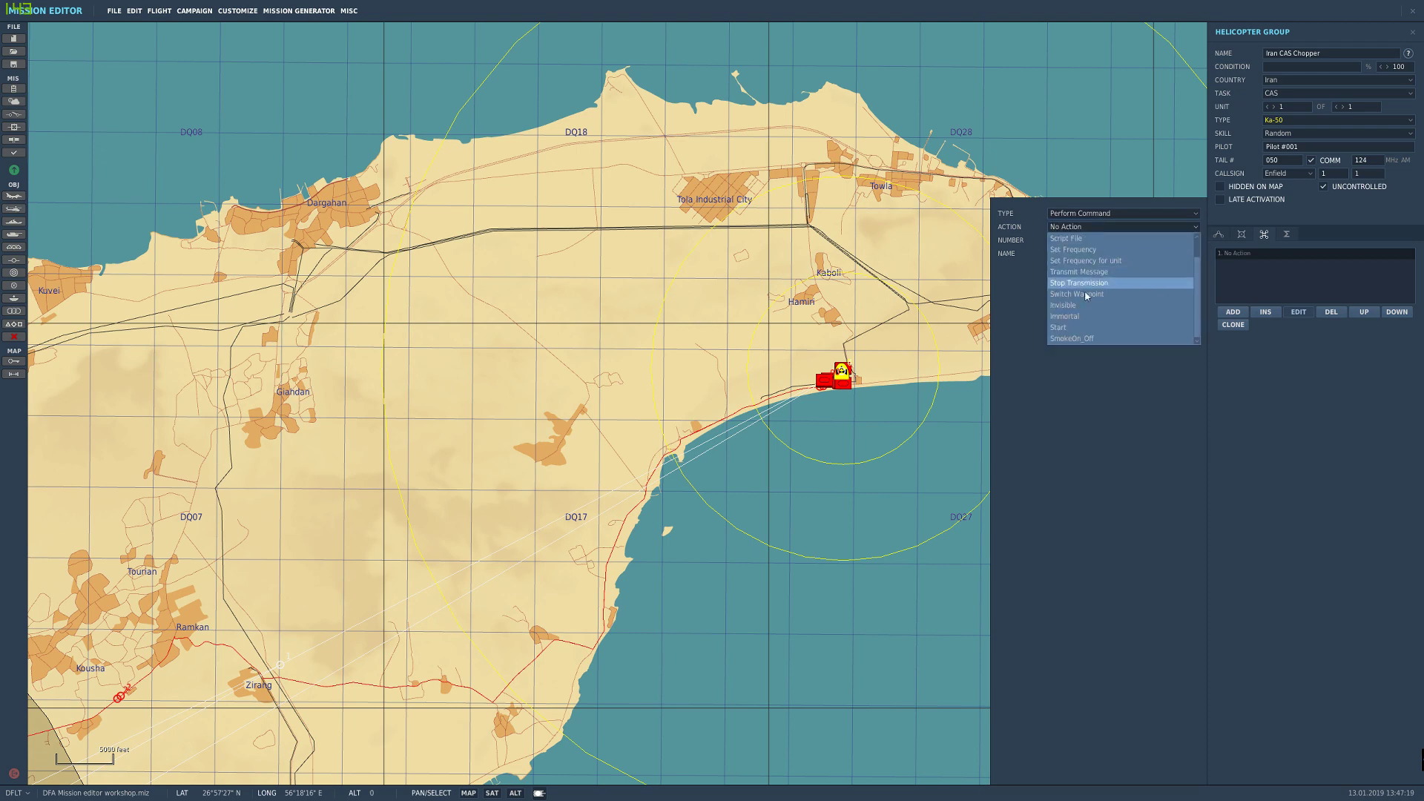
{"action": "scroll", "coordinate": [1071, 326], "scroll_direction": "down", "scroll_amount": 2}
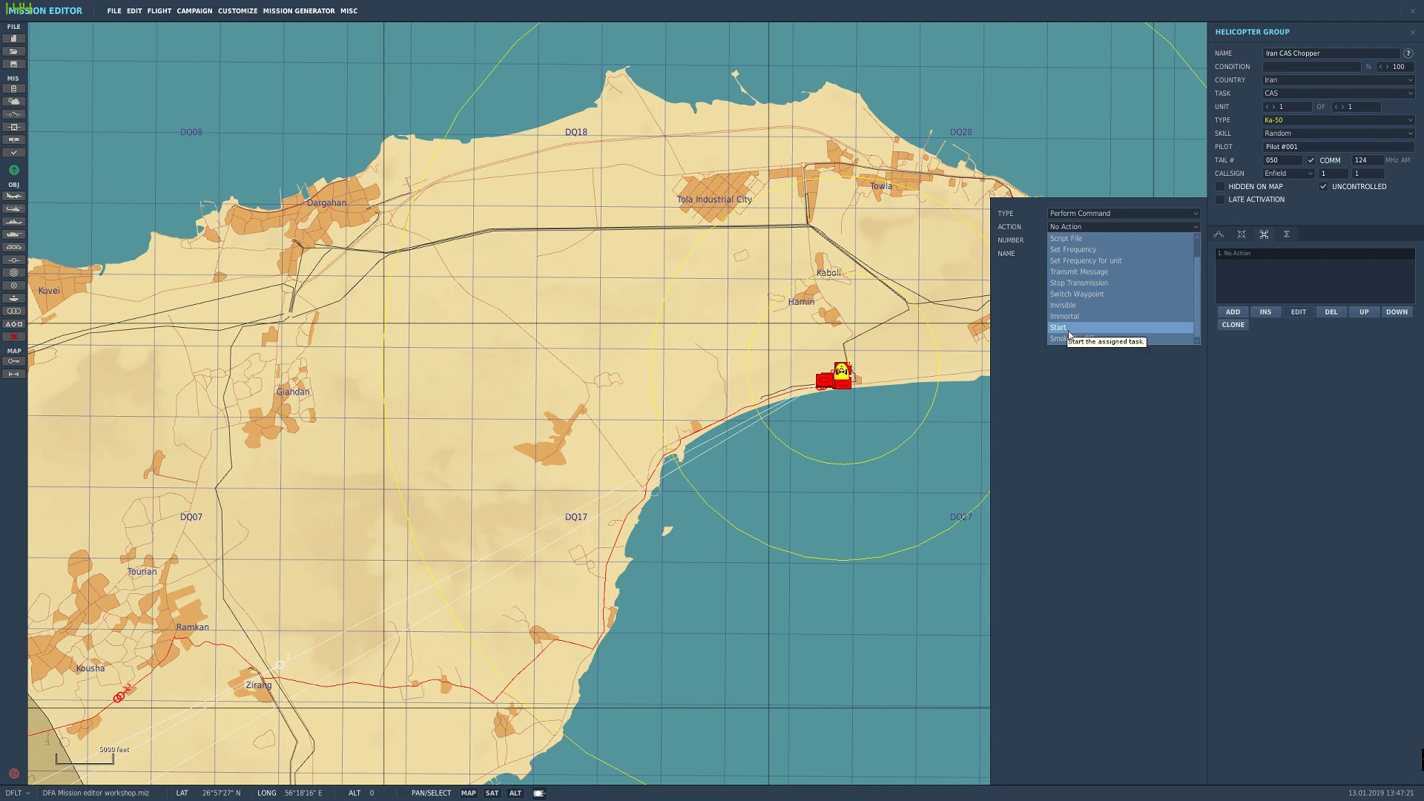
{"action": "left_click", "coordinate": [1068, 331]}
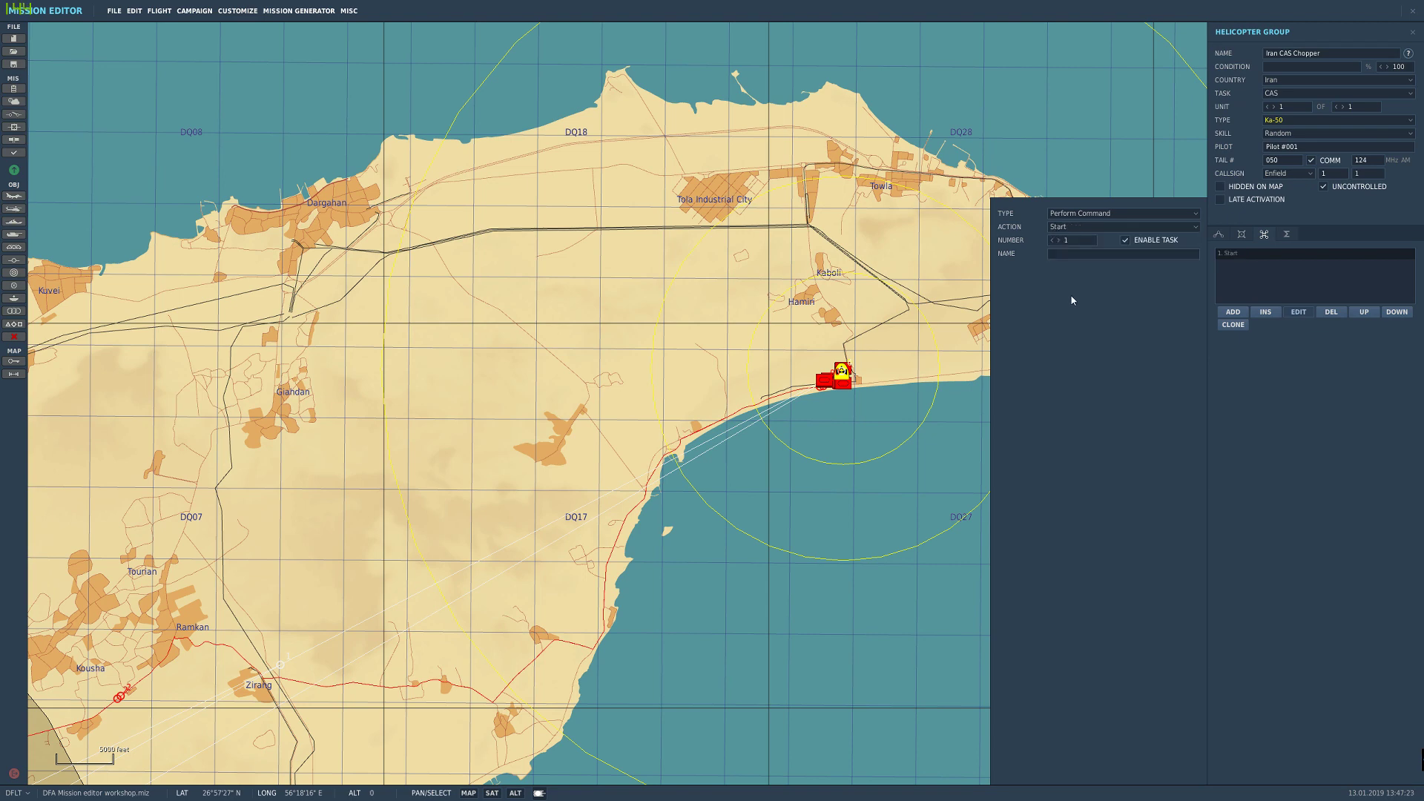
{"action": "left_click", "coordinate": [1264, 234]}
{"action": "left_click", "coordinate": [1264, 235]}
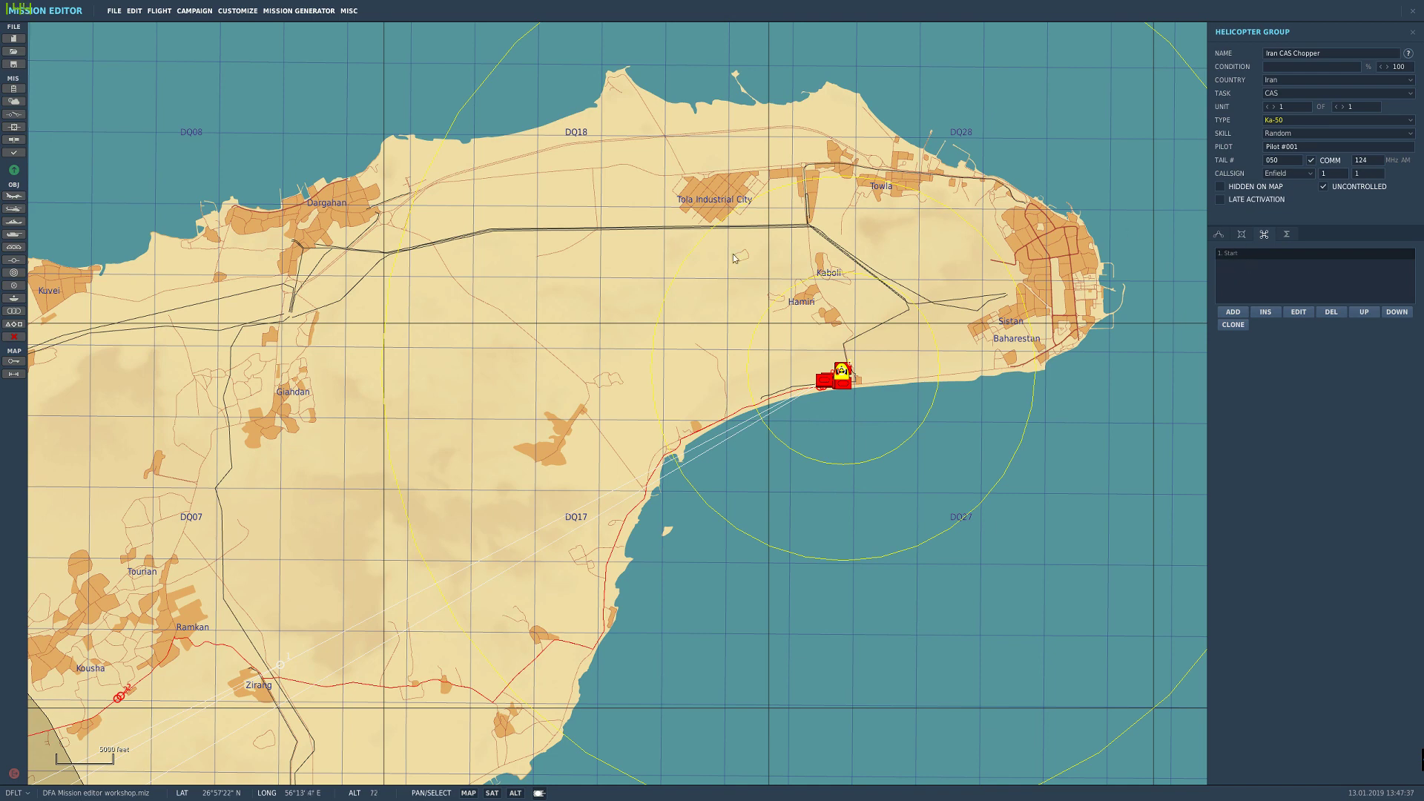
Step: Open the mission triggers and review the message and AI task push actions of the Start Iran Counter & CAS trigger
{"action": "left_click", "coordinate": [14, 114]}
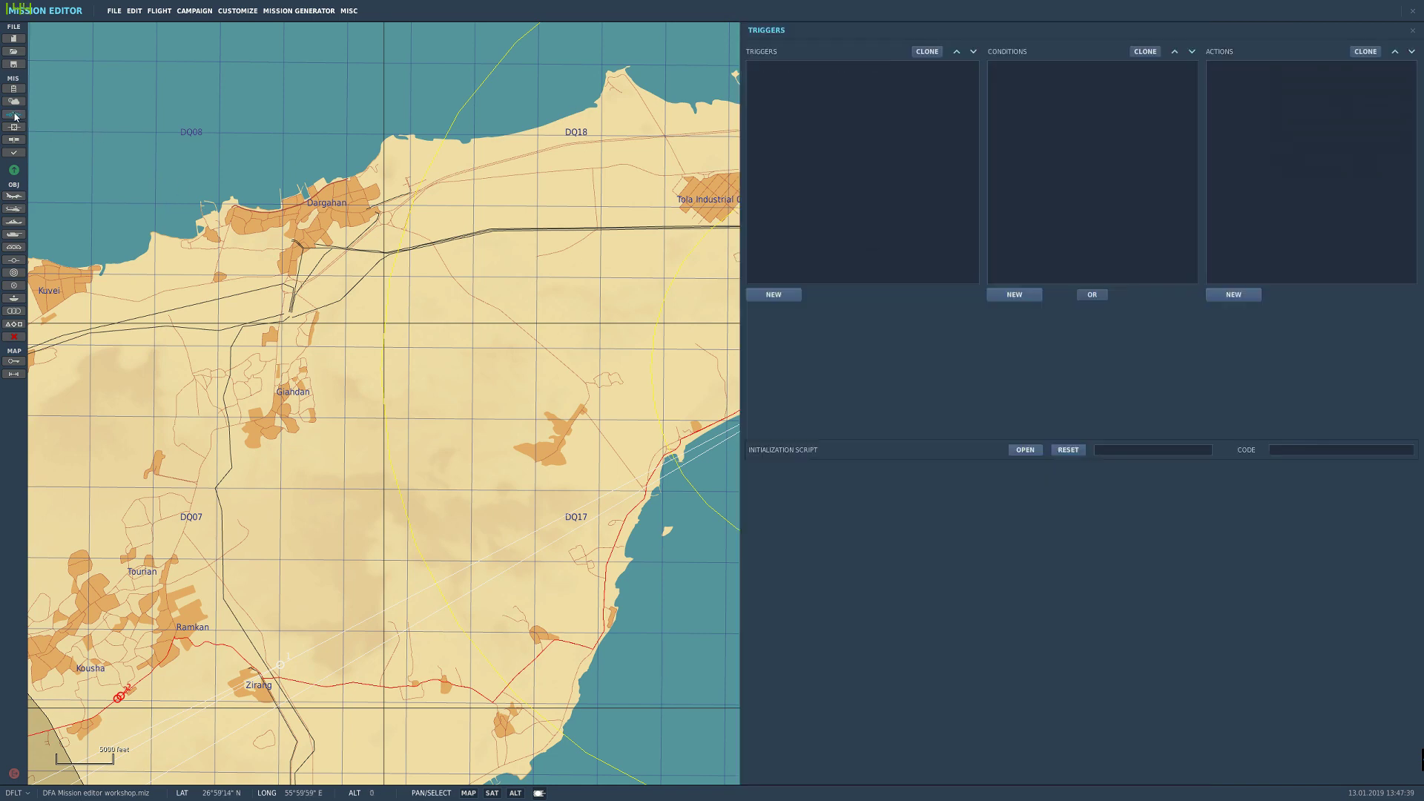
{"action": "left_click_drag", "start_coordinate": [489, 195], "coordinate": [264, 215]}
{"action": "left_click", "coordinate": [814, 66]}
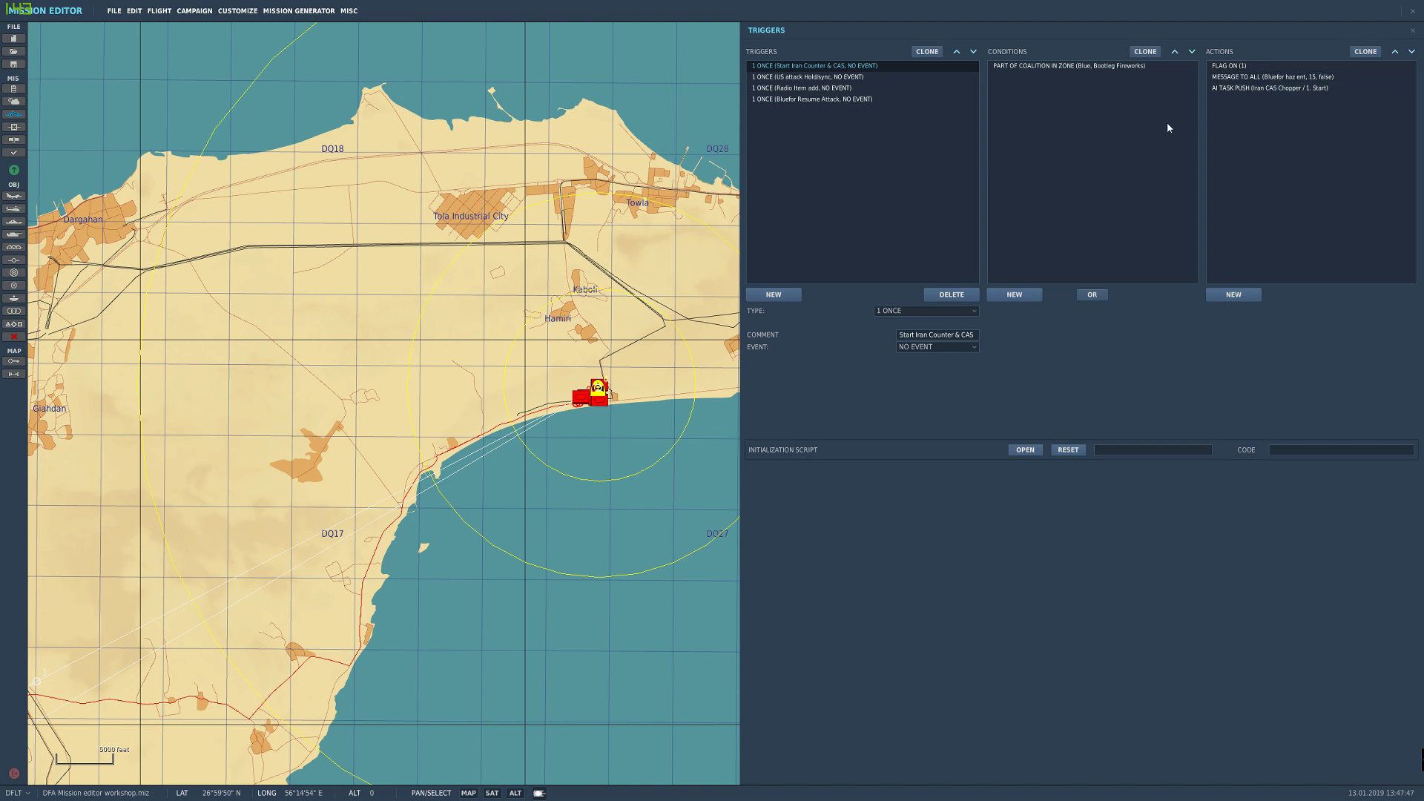
{"action": "left_click_drag", "start_coordinate": [178, 586], "coordinate": [97, 595]}
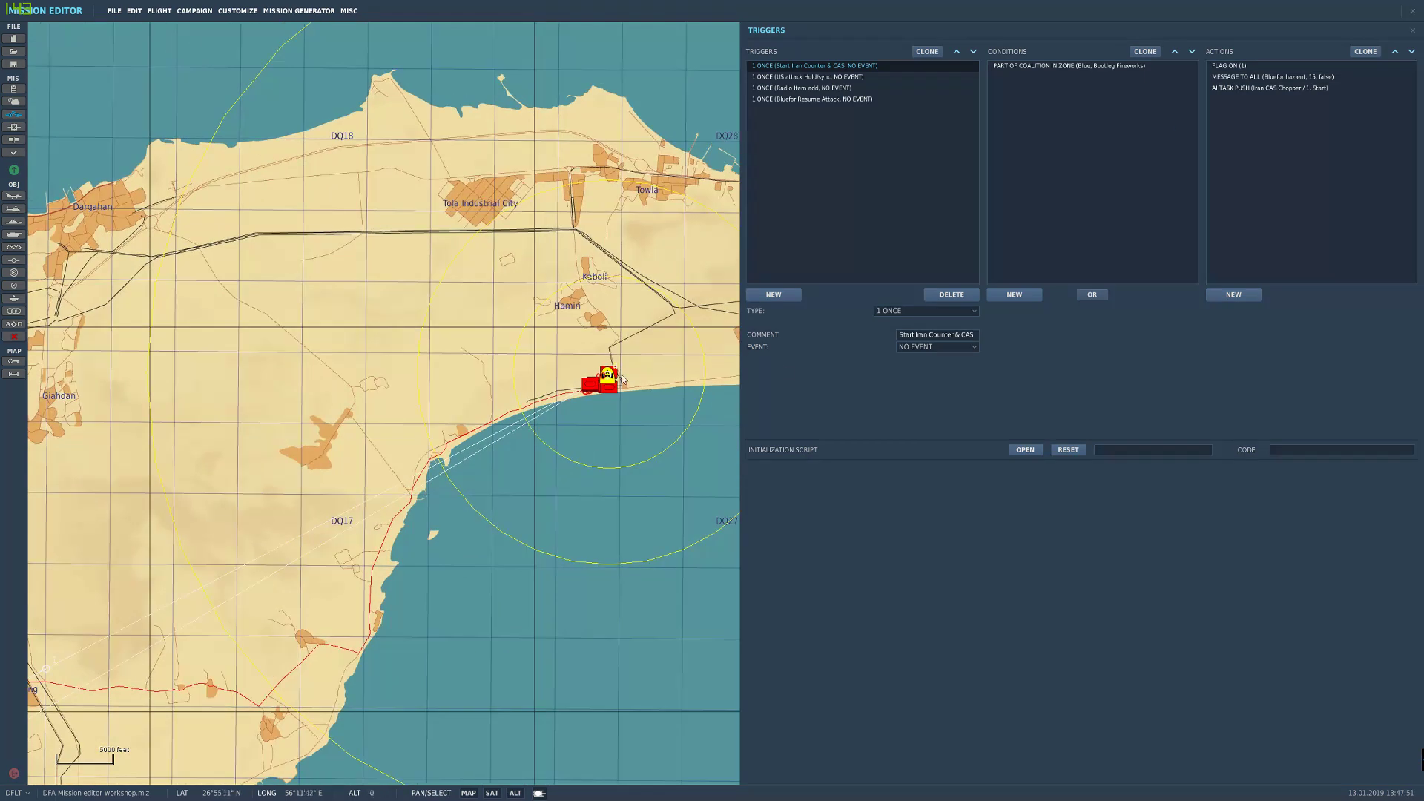
{"action": "left_click", "coordinate": [1261, 77]}
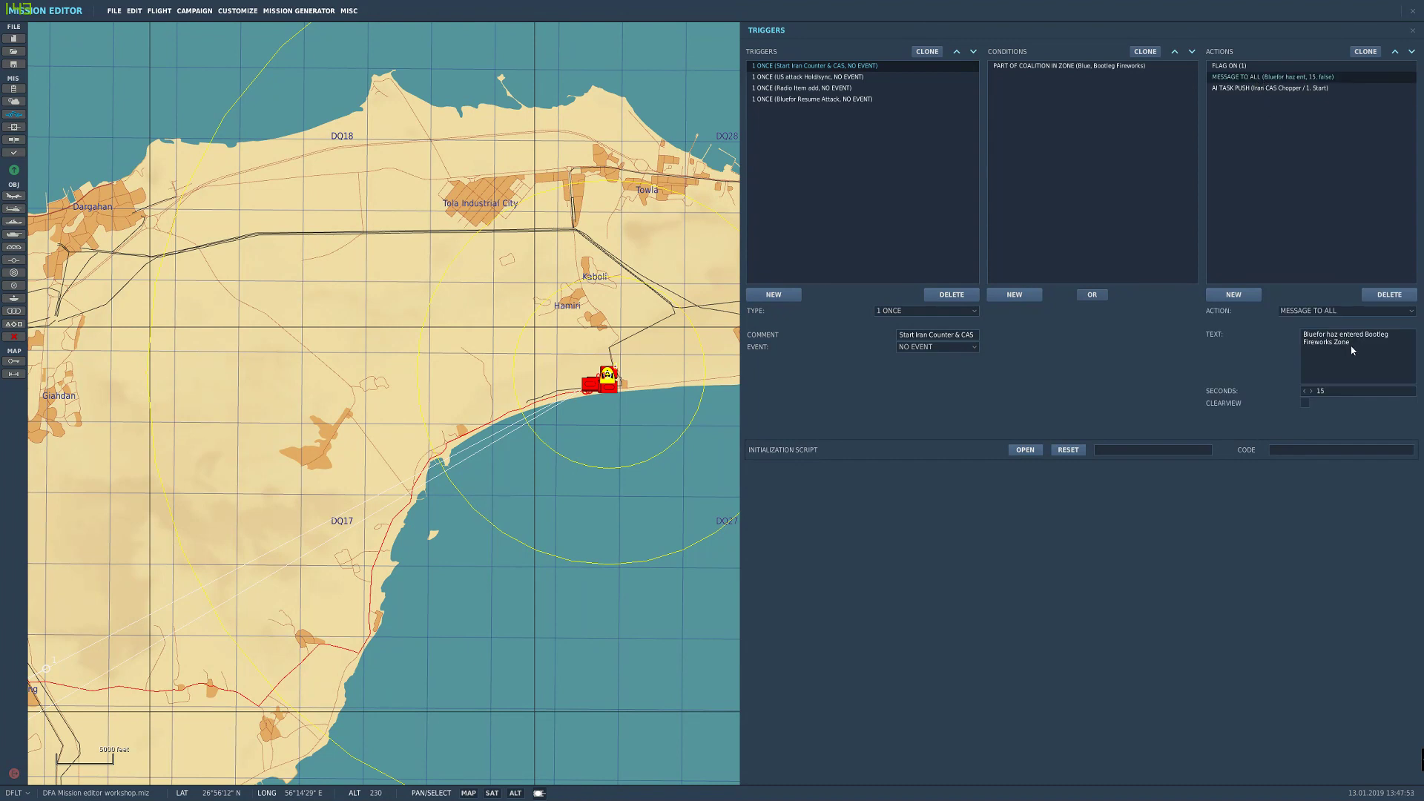
{"action": "left_click", "coordinate": [1270, 88]}
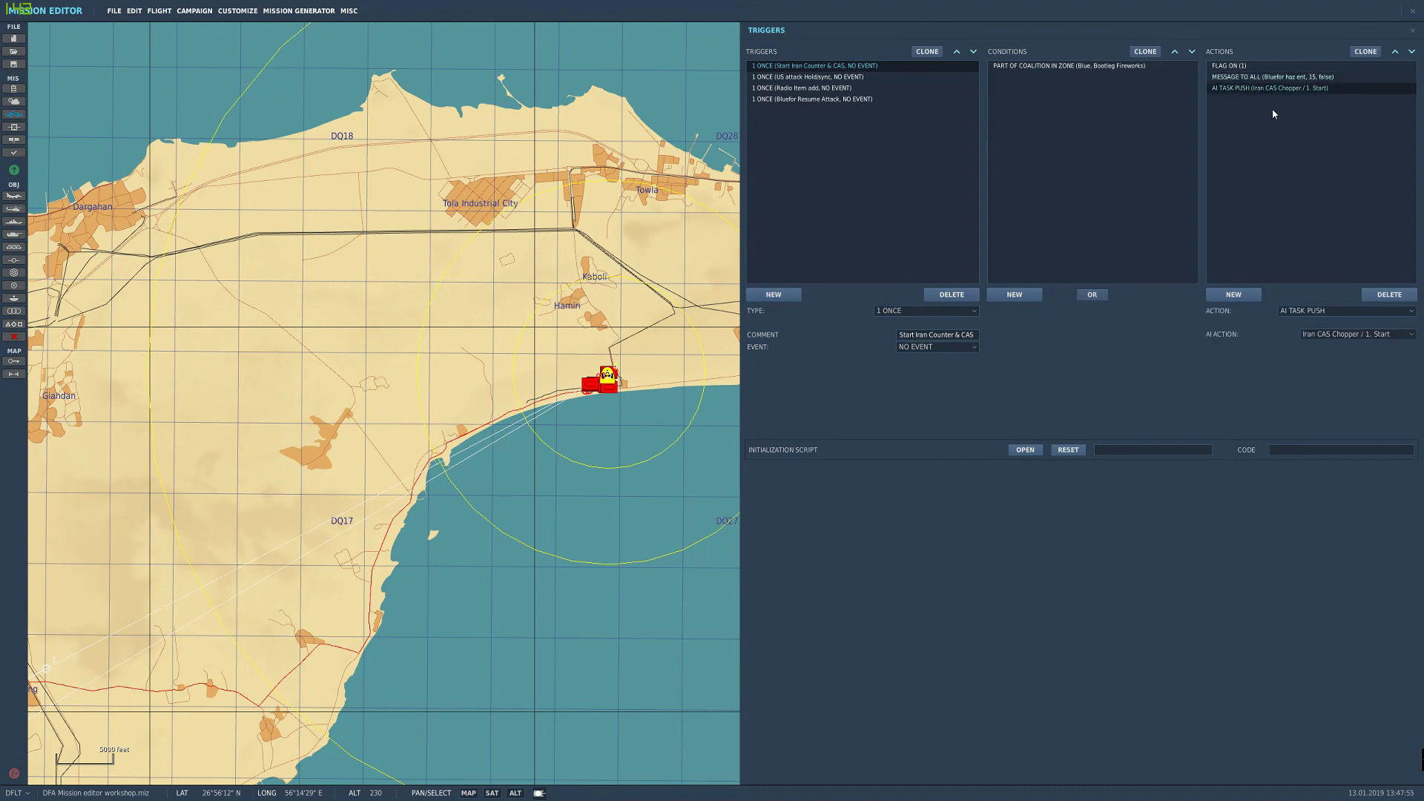
Step: Set the trigger's third action to AI TASK PUSH with Iran CAS Chopper / 1. Start as its AI action
{"action": "left_click", "coordinate": [1330, 311]}
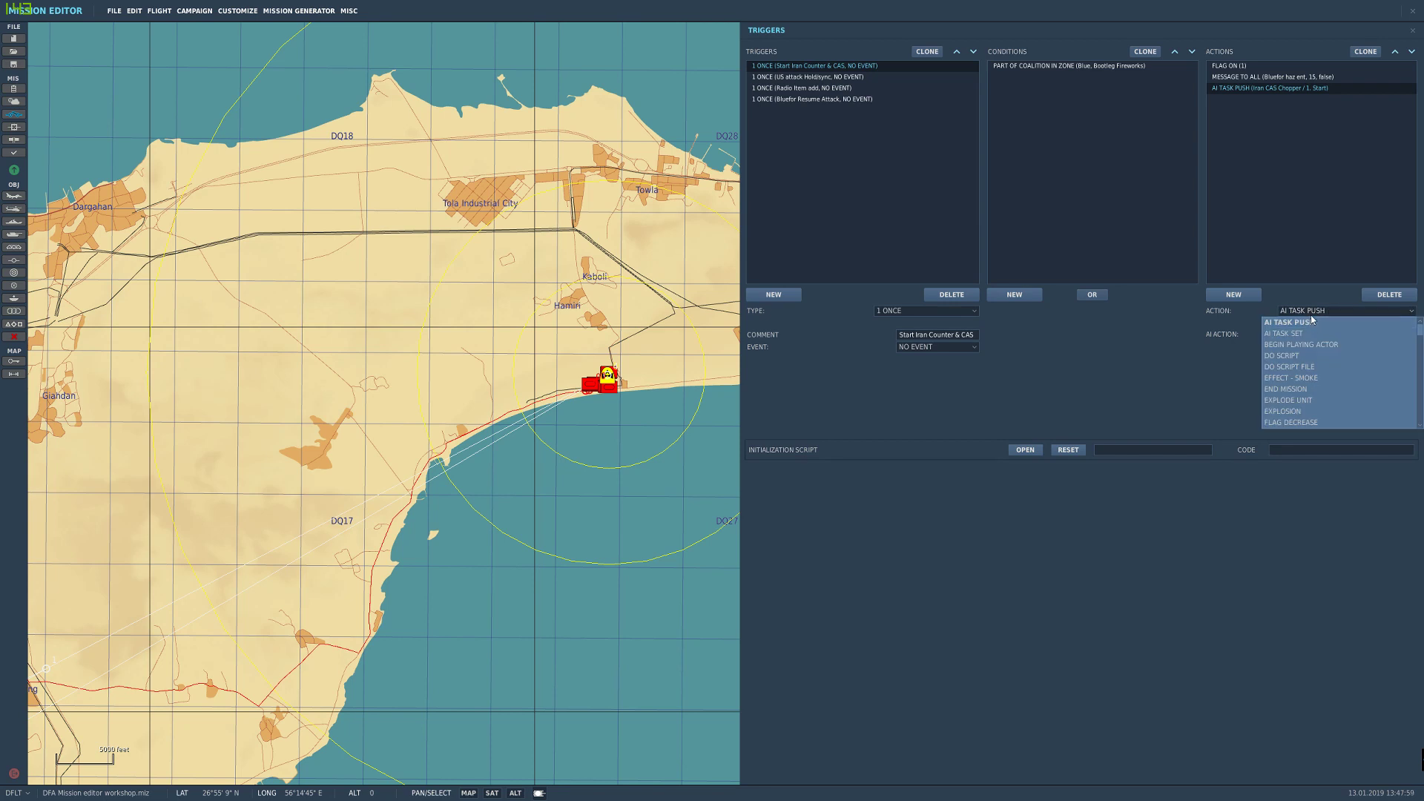
{"action": "left_click", "coordinate": [1321, 316]}
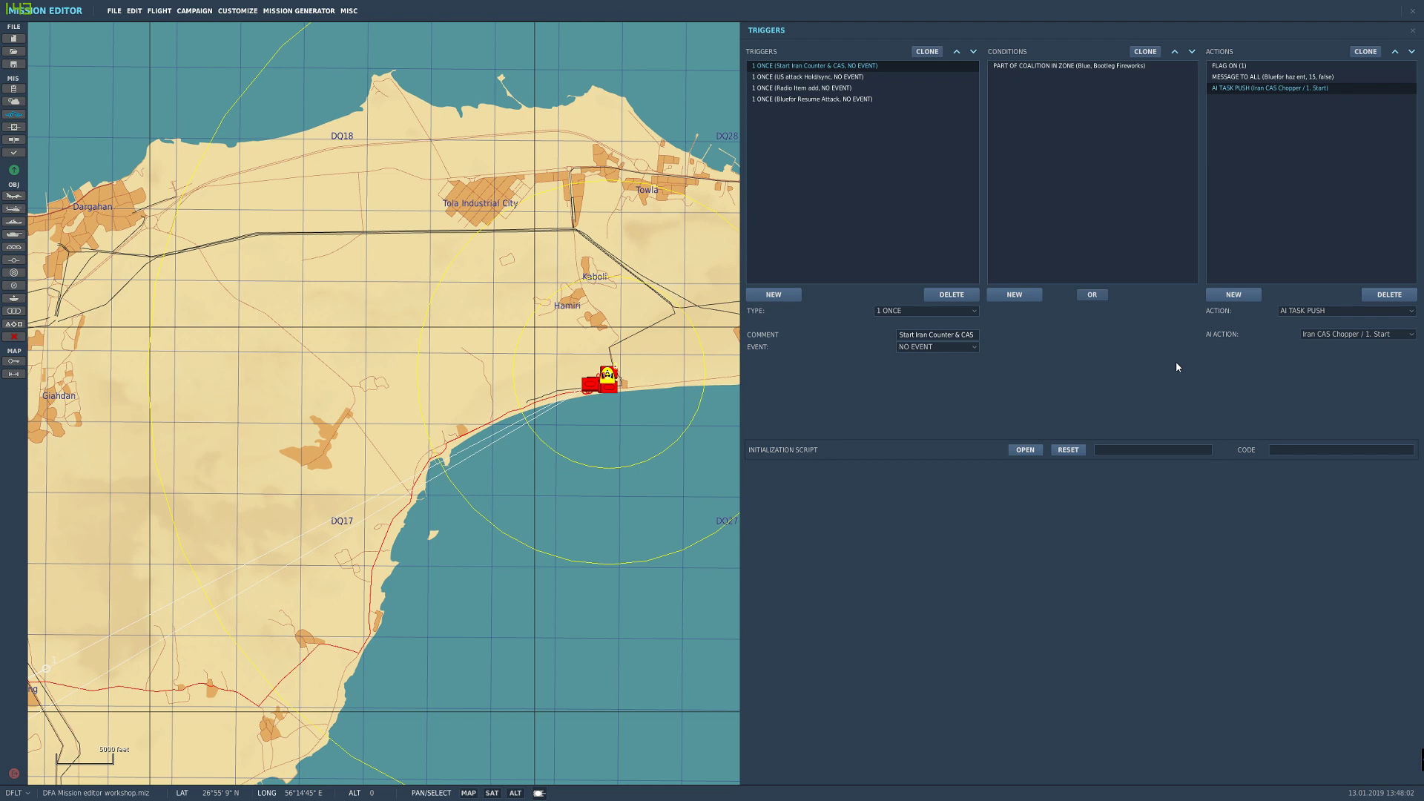
{"action": "left_click", "coordinate": [1336, 336]}
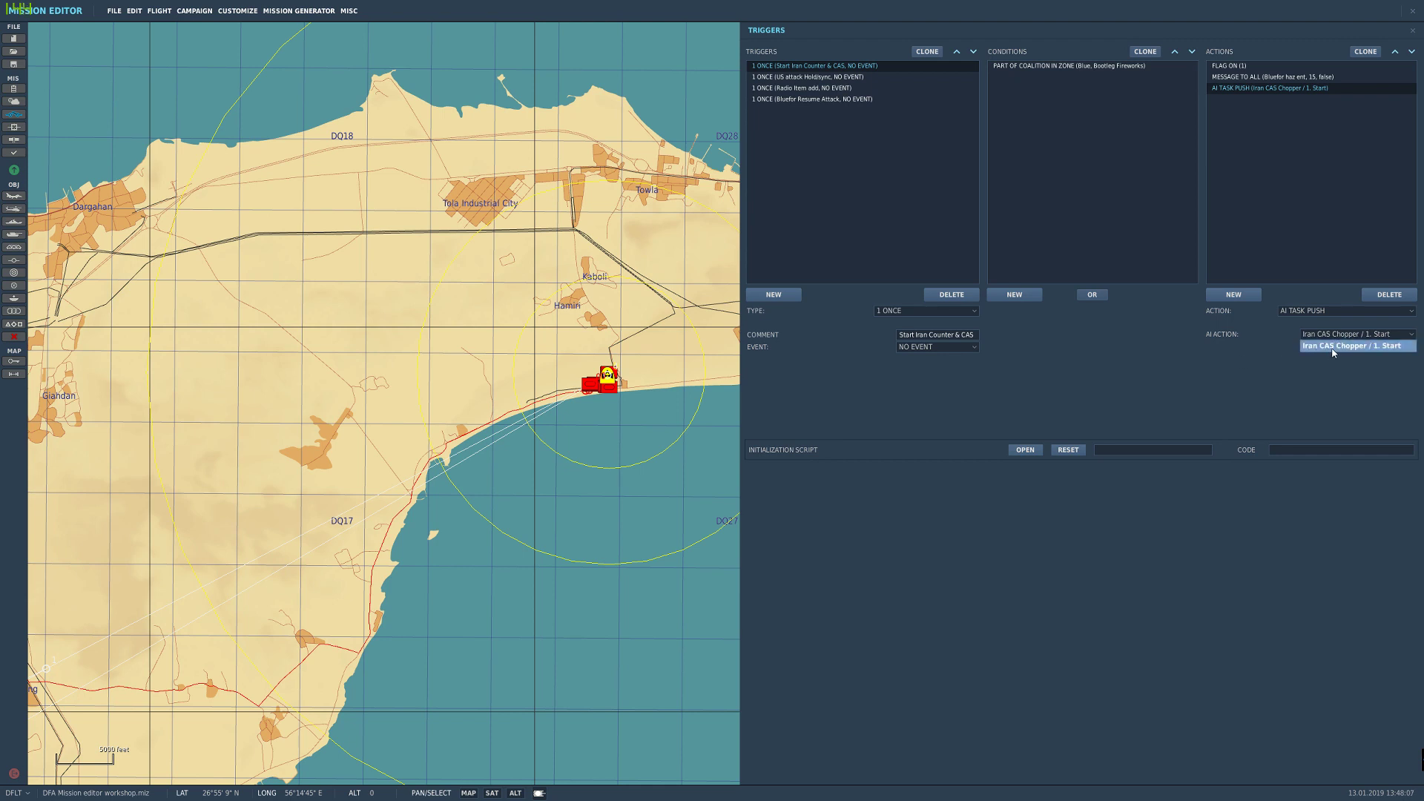
{"action": "left_click", "coordinate": [1365, 346]}
{"action": "left_click", "coordinate": [1338, 337]}
{"action": "left_click", "coordinate": [1360, 336]}
Step: Reselect the CAS chopper near Zirang and review its triggered Start action and its route towards the engagement zone
{"action": "left_click_drag", "start_coordinate": [219, 564], "coordinate": [503, 435]}
{"action": "left_click_drag", "start_coordinate": [286, 594], "coordinate": [406, 502]}
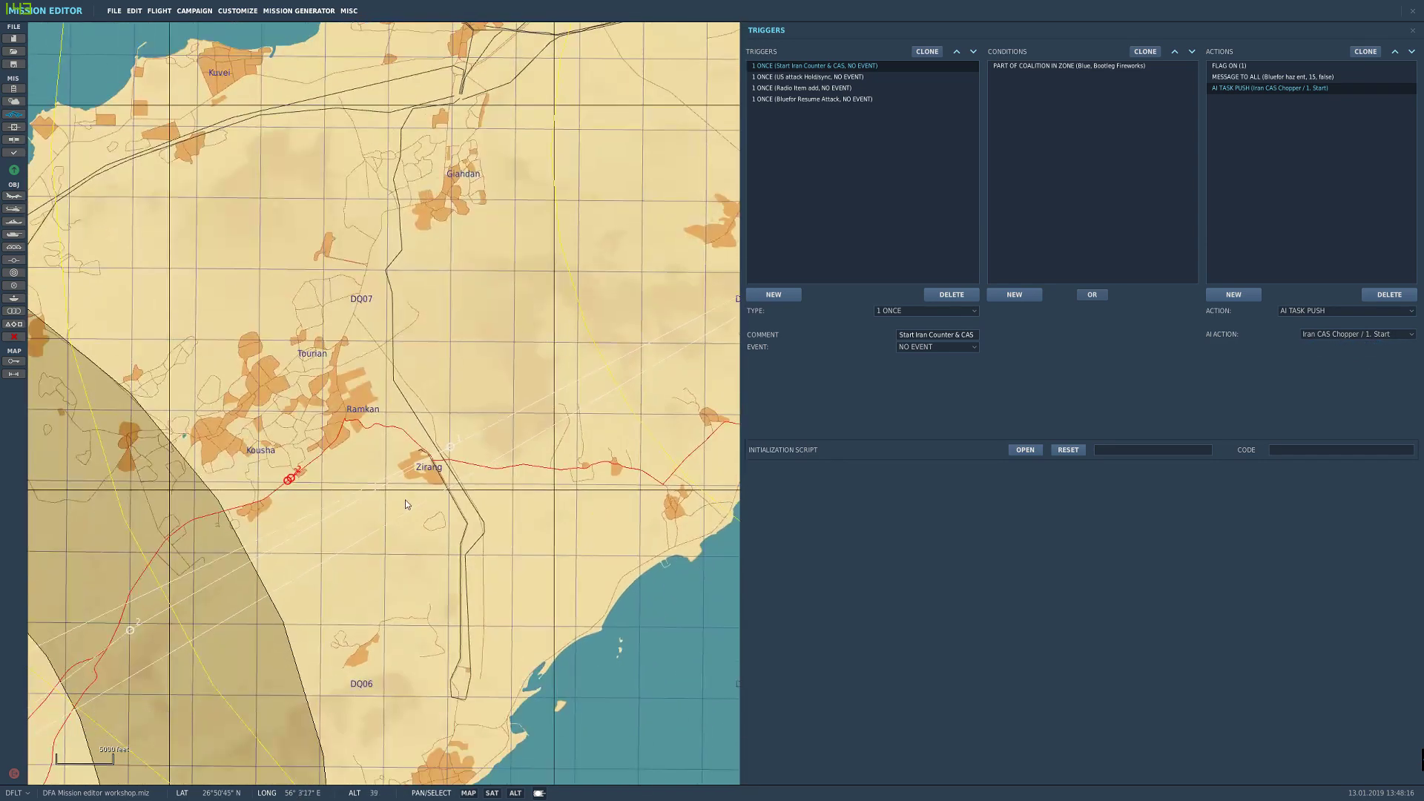
{"action": "left_click", "coordinate": [449, 446]}
{"action": "left_click", "coordinate": [454, 445]}
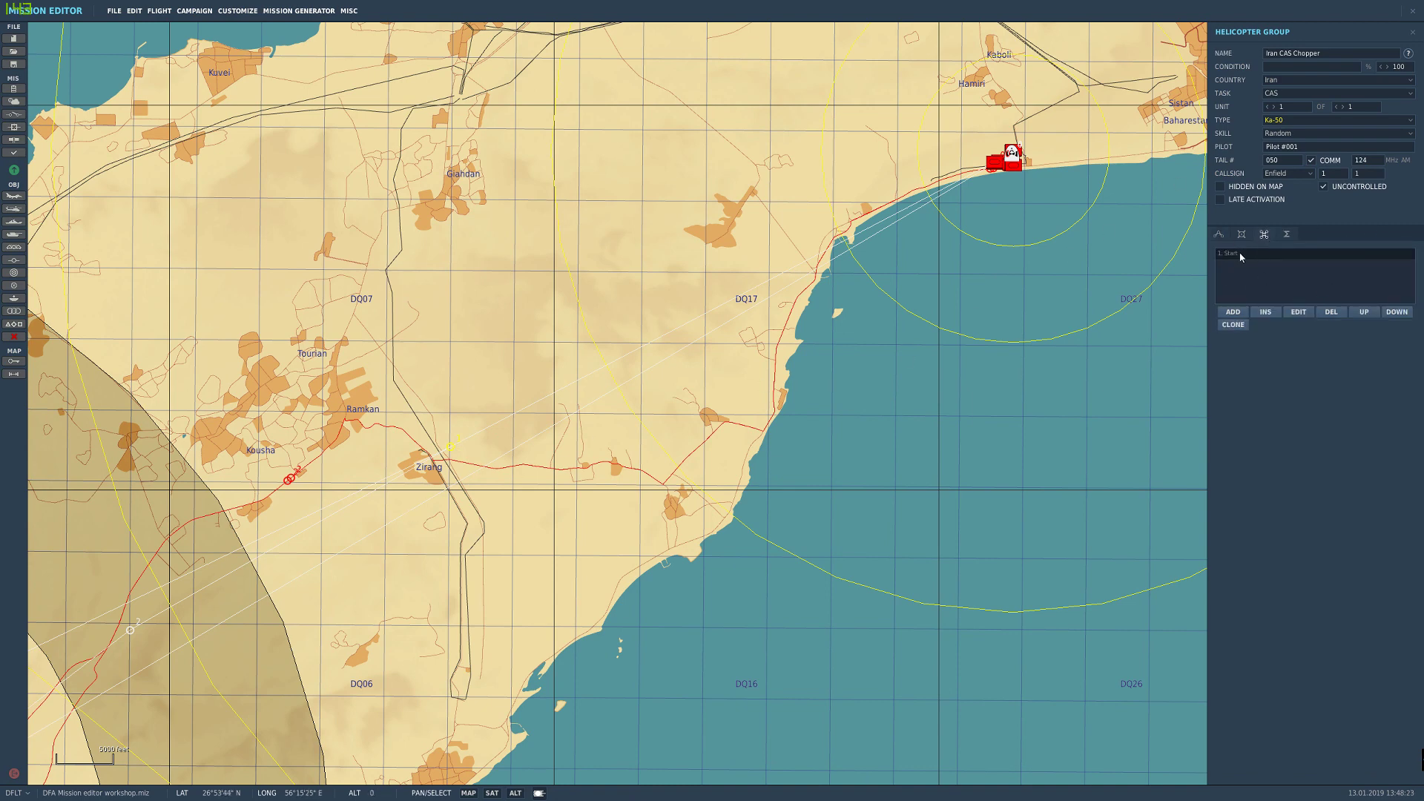
{"action": "left_click_drag", "start_coordinate": [919, 289], "coordinate": [784, 343]}
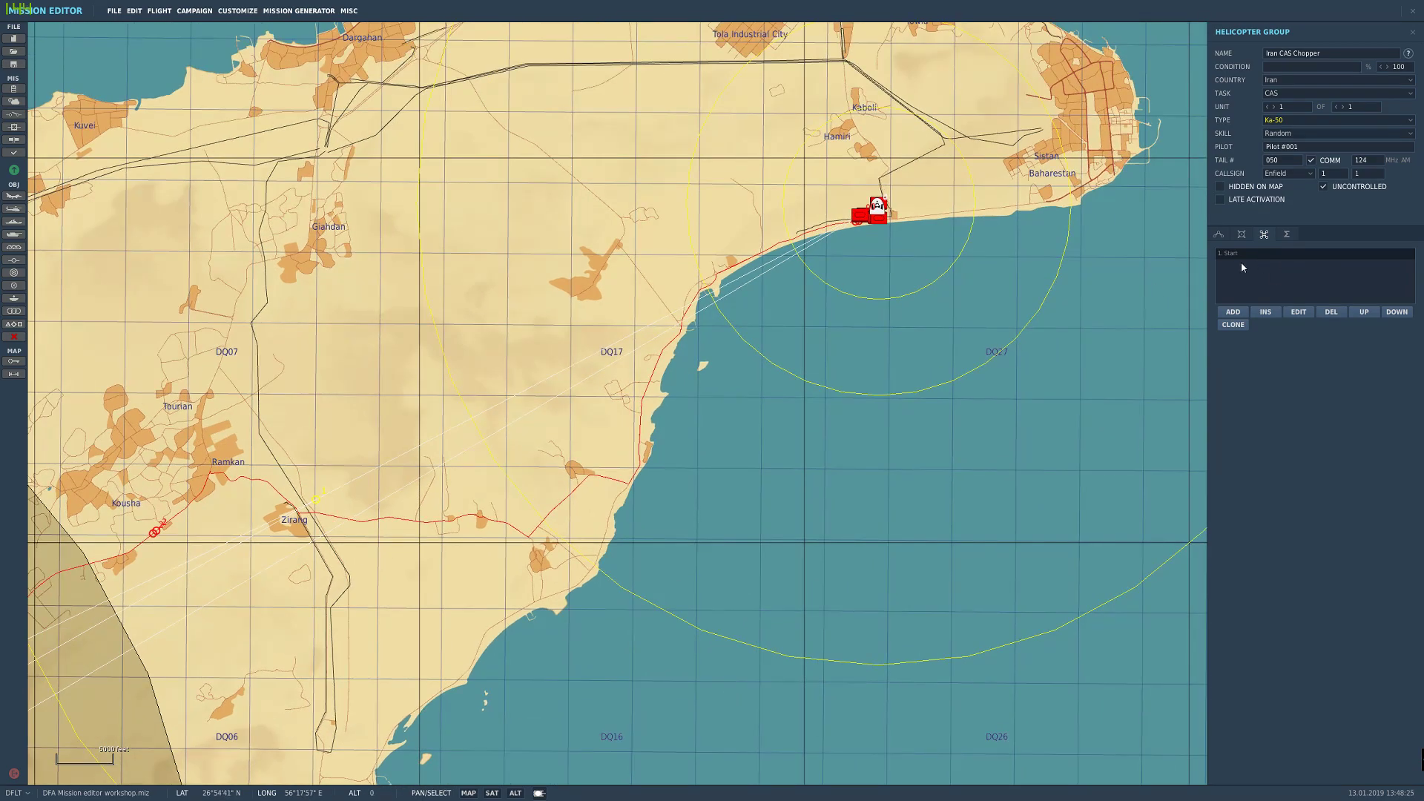
{"action": "left_click_drag", "start_coordinate": [845, 275], "coordinate": [999, 331]}
{"action": "scroll", "coordinate": [820, 371], "scroll_direction": "up", "scroll_amount": 2}
{"action": "scroll", "coordinate": [821, 372], "scroll_direction": "down", "scroll_amount": 3}
{"action": "scroll", "coordinate": [839, 387], "scroll_direction": "down", "scroll_amount": 2}
{"action": "left_click_drag", "start_coordinate": [865, 428], "coordinate": [1000, 333]}
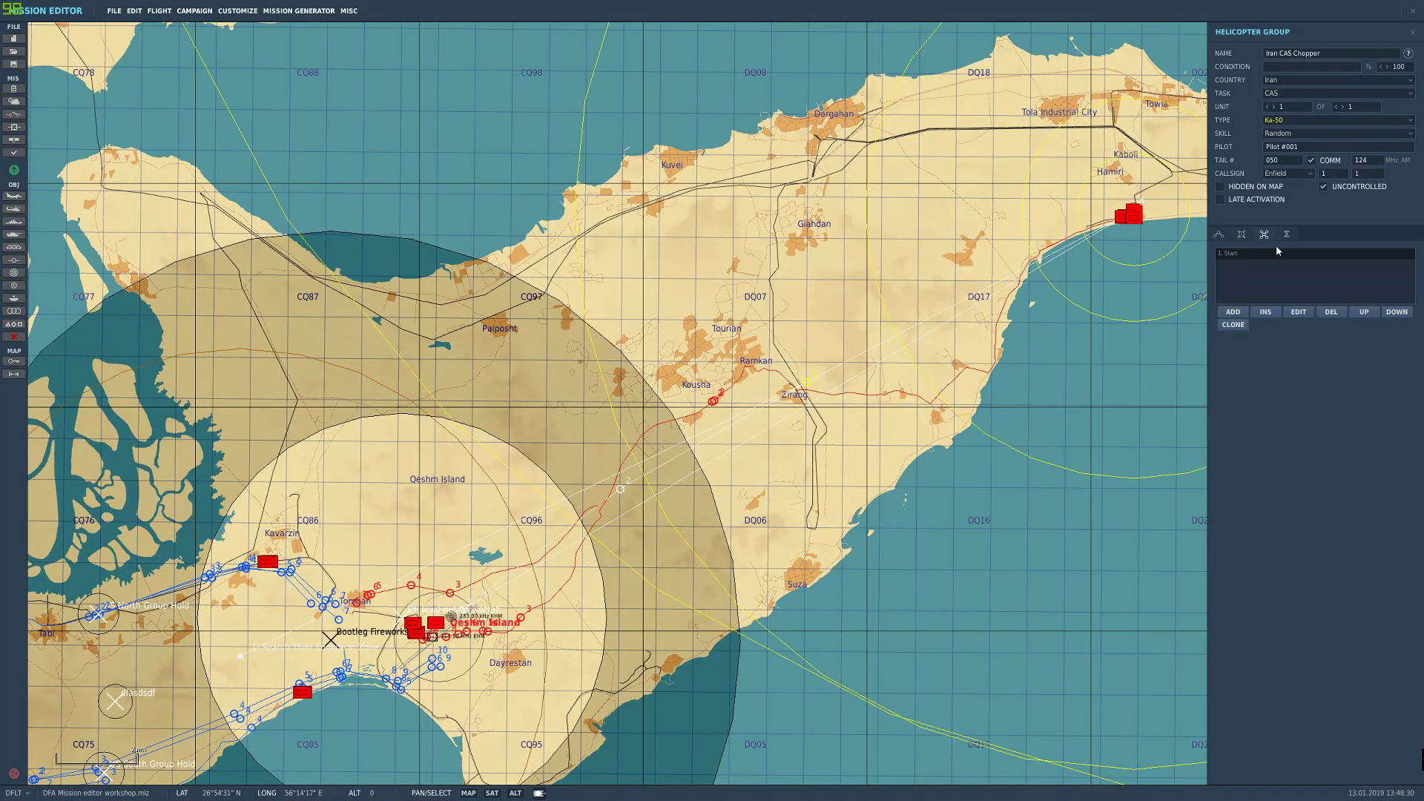
Step: Add a second triggered action to the CAS chopper with type Start Enroute Task and action Search Then Engage In Zone
{"action": "left_click_drag", "start_coordinate": [695, 461], "coordinate": [759, 348]}
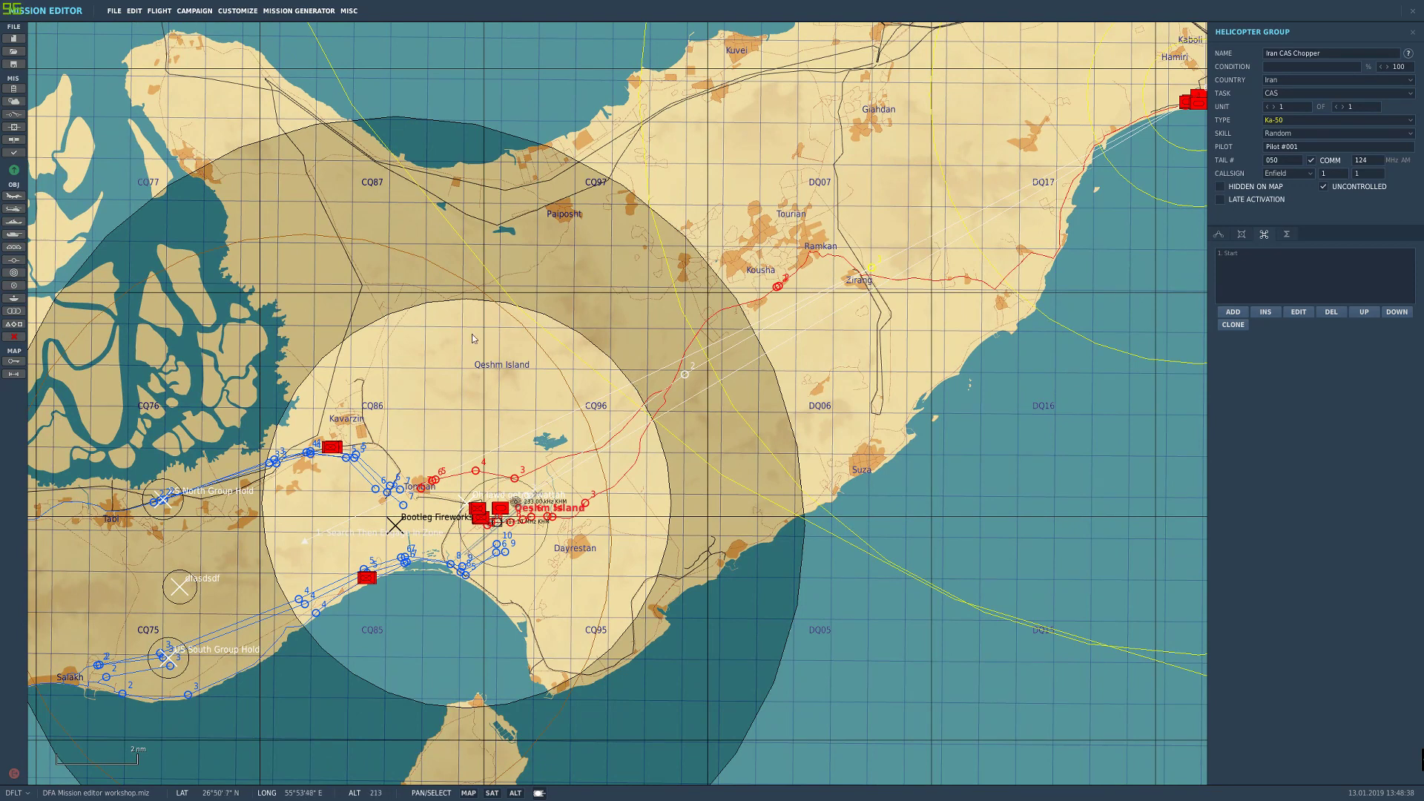
{"action": "left_click", "coordinate": [1246, 258]}
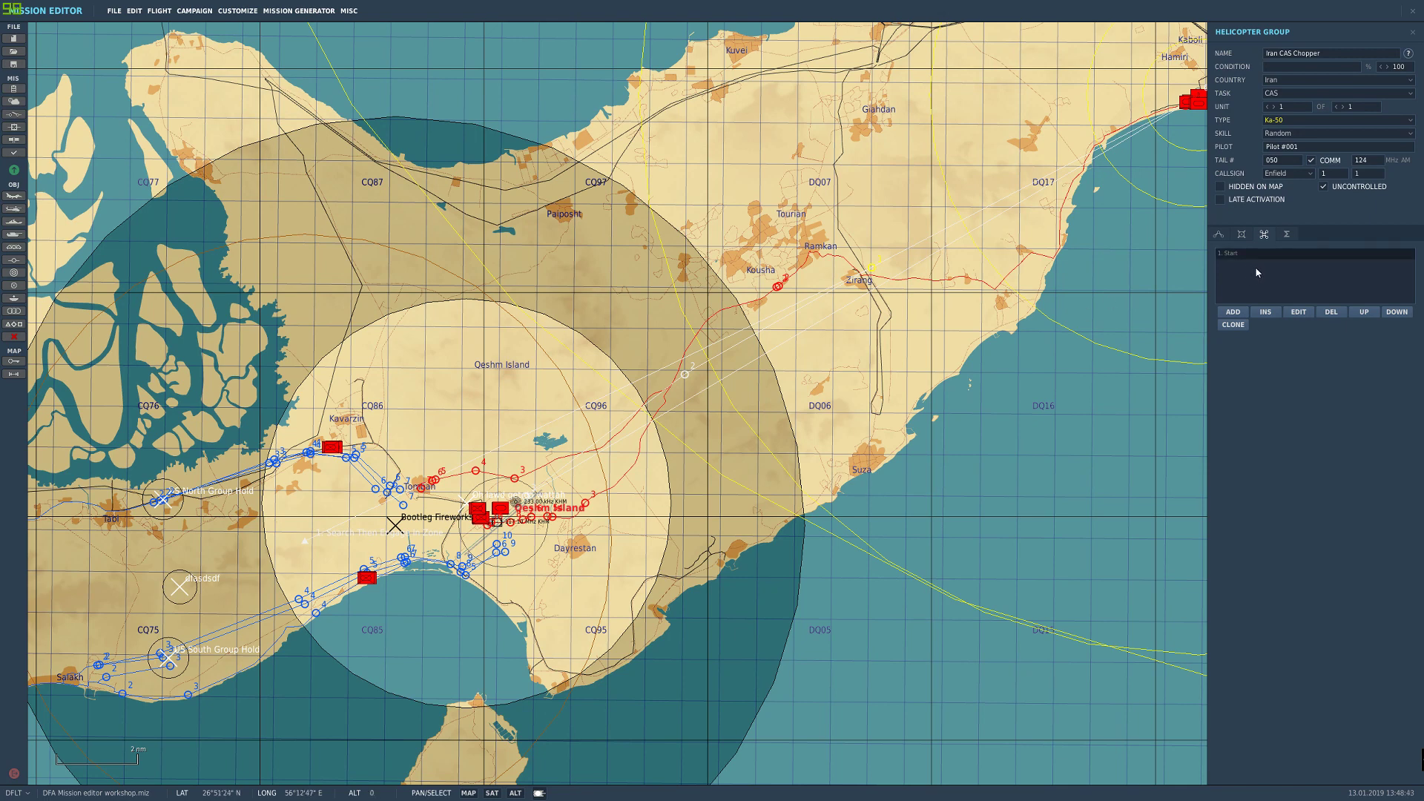
{"action": "left_click", "coordinate": [1232, 312]}
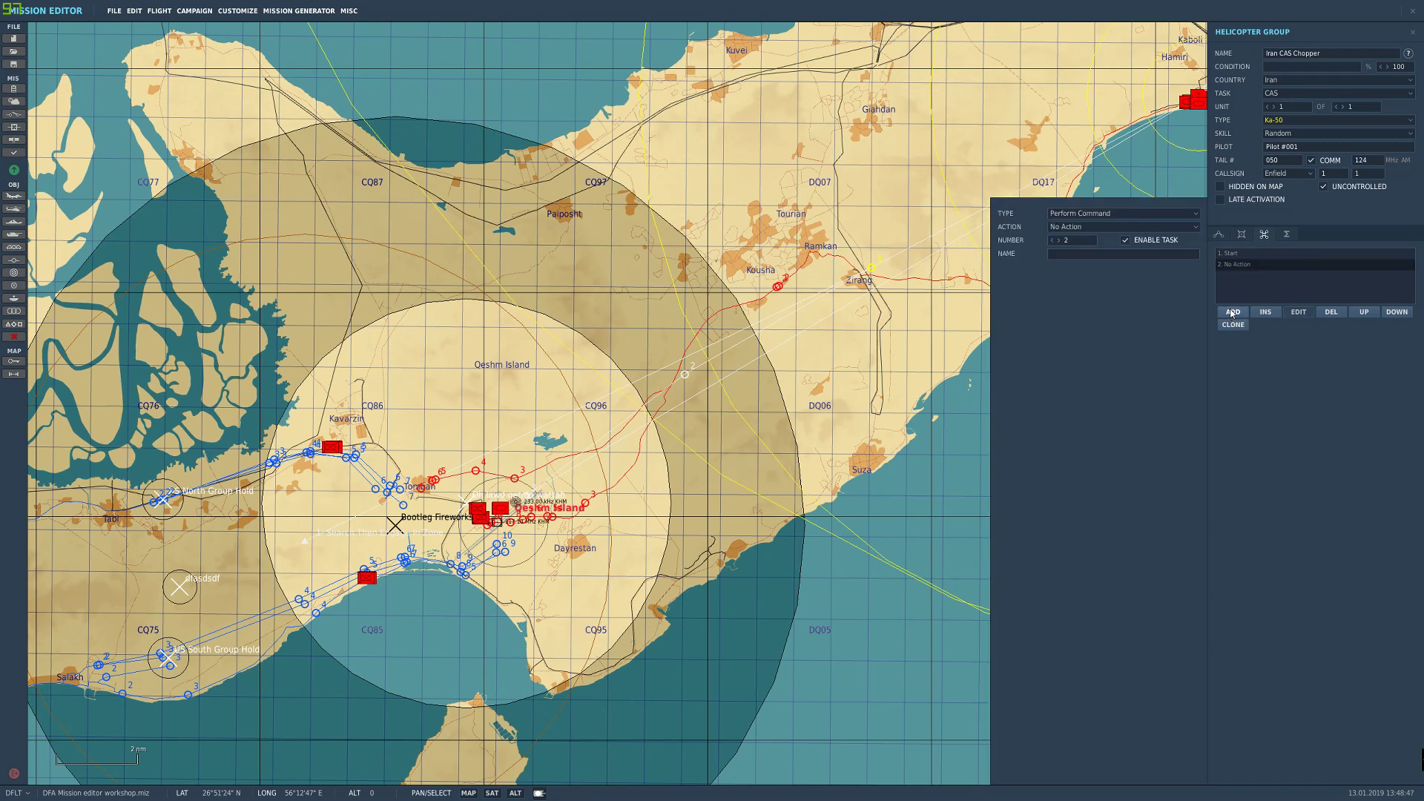
{"action": "left_click", "coordinate": [1128, 214]}
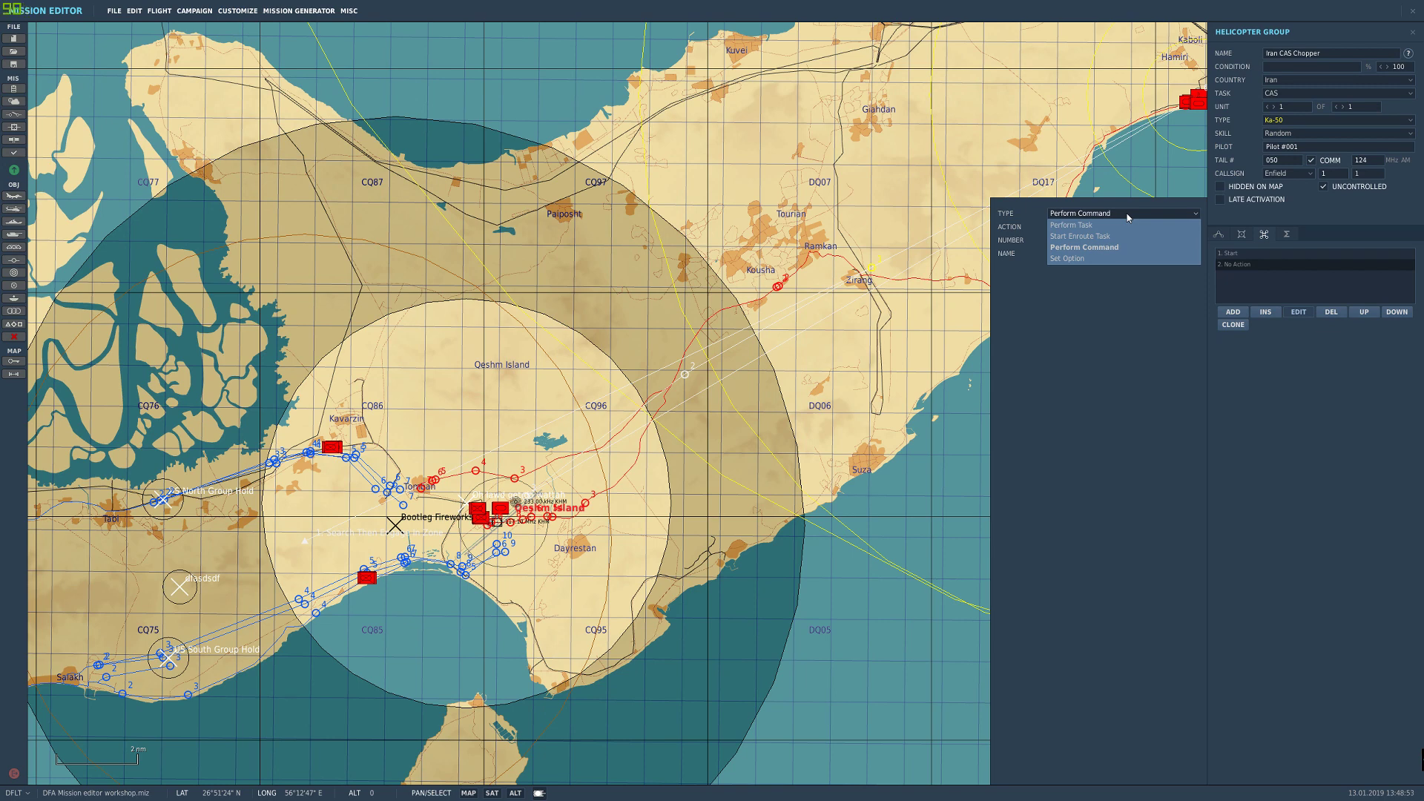
{"action": "left_click", "coordinate": [1085, 237]}
{"action": "left_click", "coordinate": [1082, 227]}
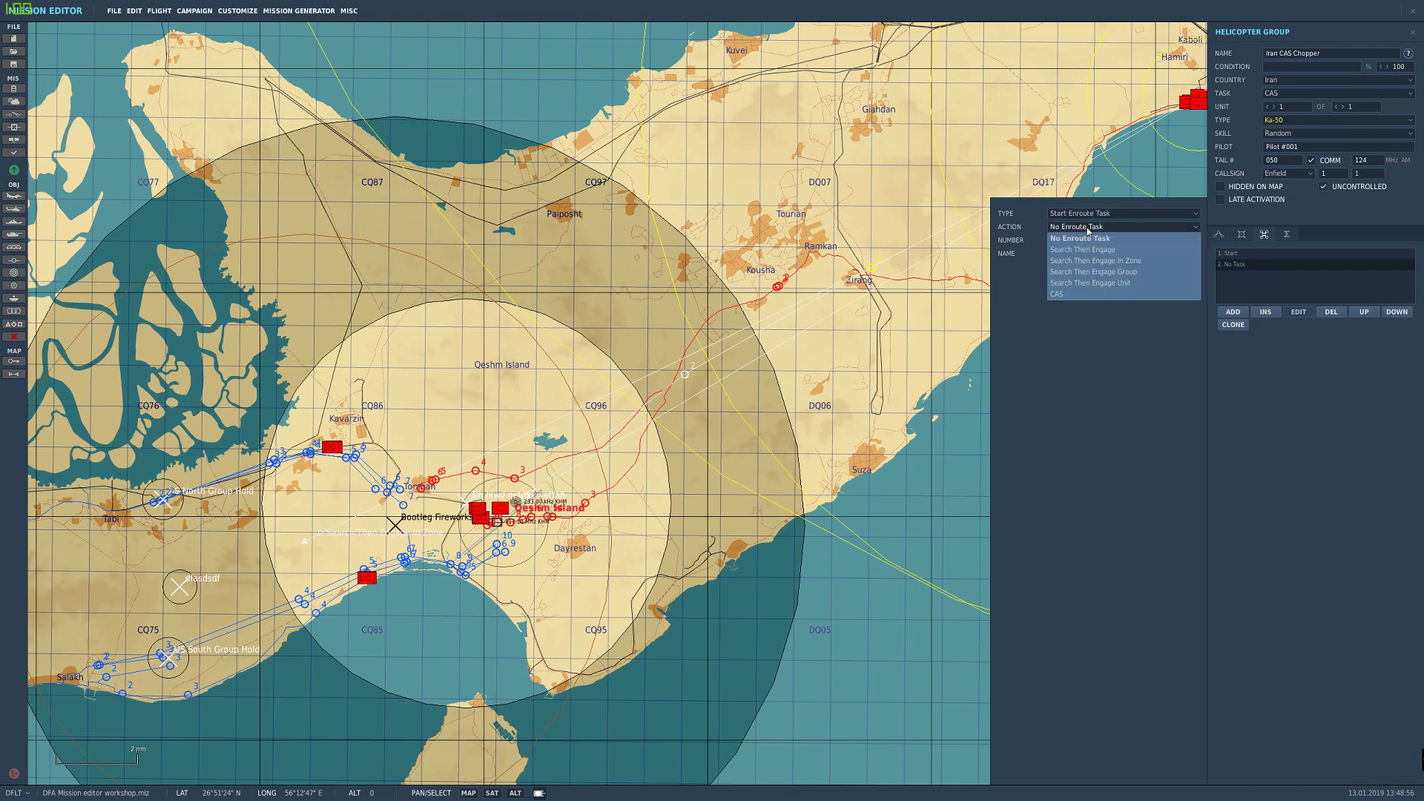
{"action": "left_click", "coordinate": [1116, 261]}
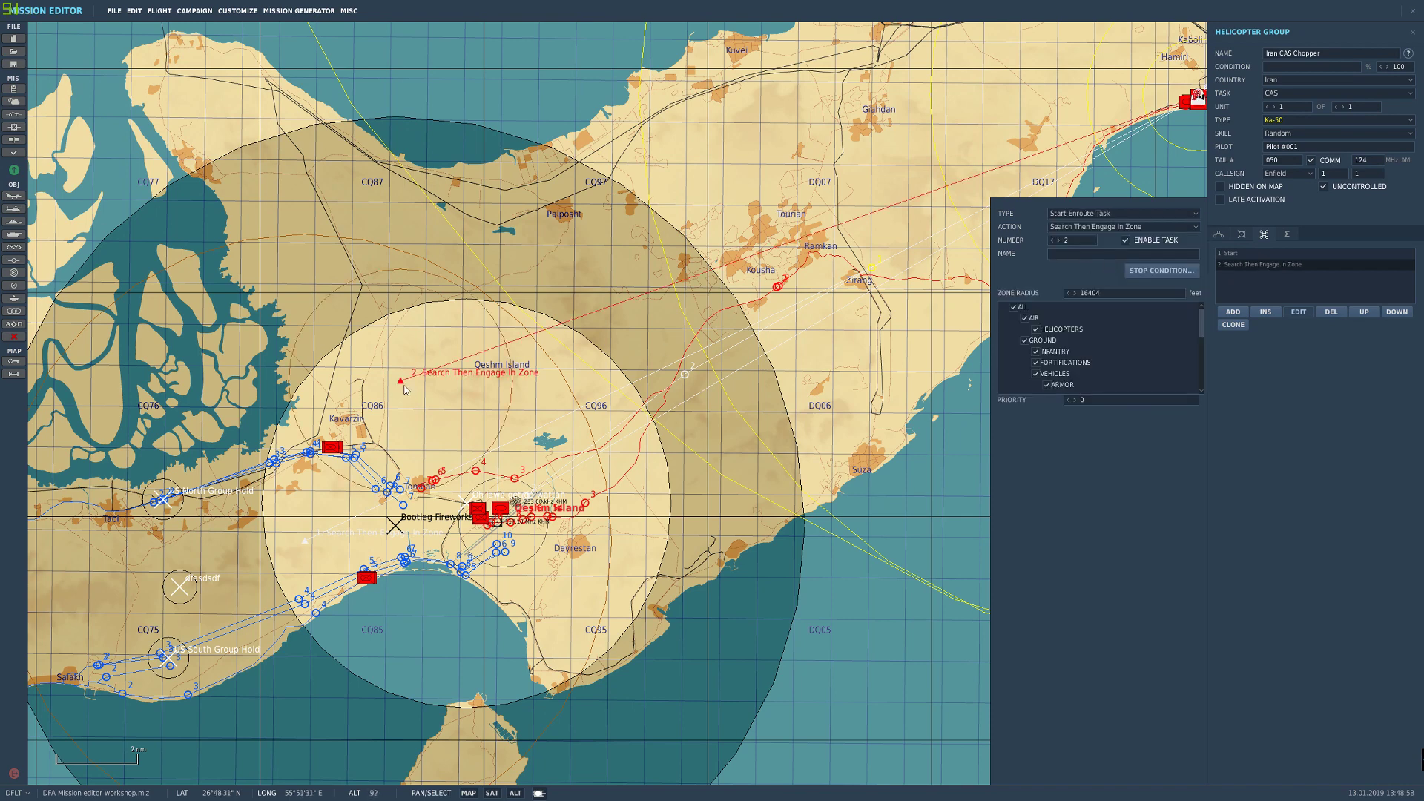
Step: Place the new engagement zone over the Qeshm Island airfield and exclude air units from its target types
{"action": "left_click", "coordinate": [519, 318]}
{"action": "mouse_move", "coordinate": [517, 314]}
{"action": "left_mouse_down"}
{"action": "mouse_move", "coordinate": [539, 325]}
{"action": "mouse_move", "coordinate": [473, 456]}
{"action": "mouse_move", "coordinate": [471, 520]}
{"action": "mouse_move", "coordinate": [447, 512]}
{"action": "left_mouse_up"}
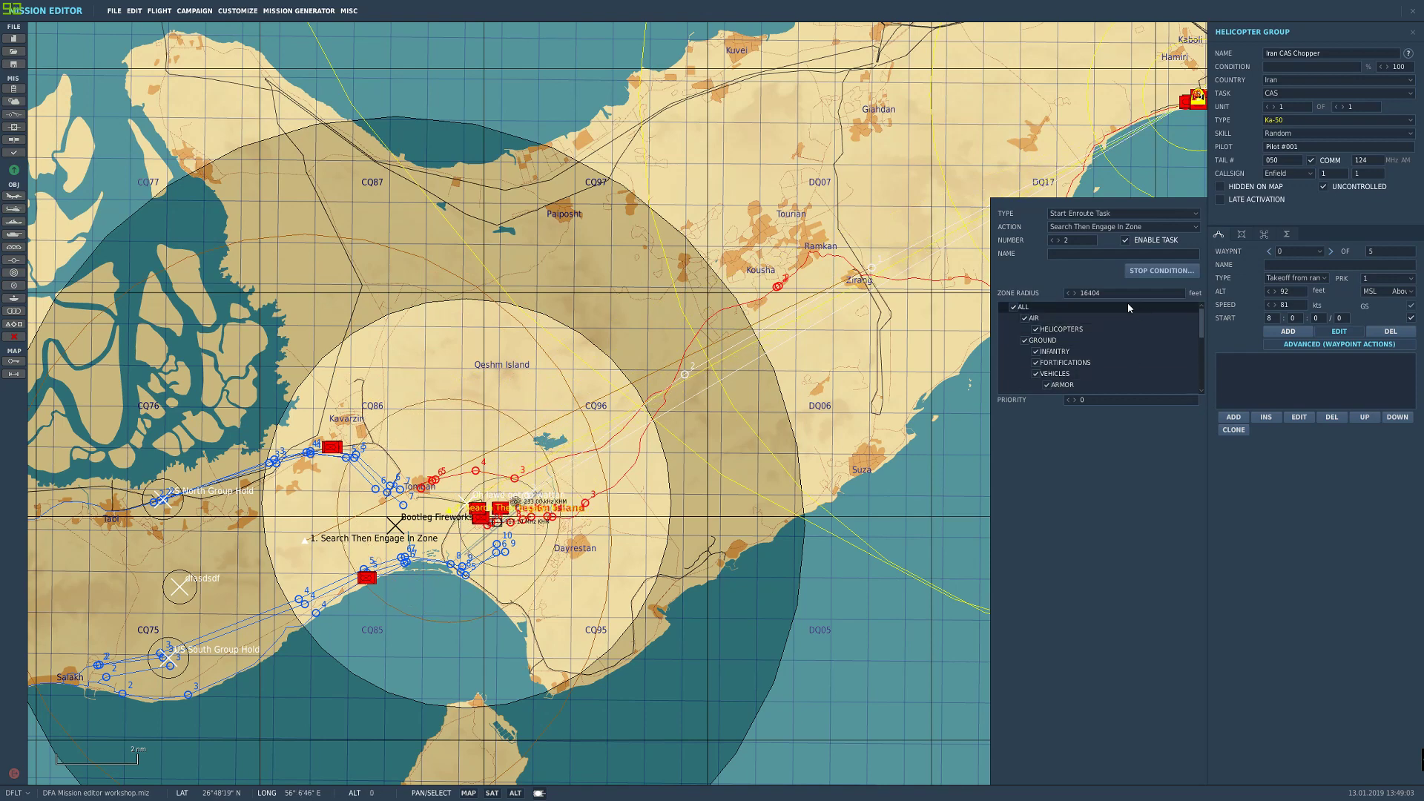
{"action": "left_click", "coordinate": [1024, 319]}
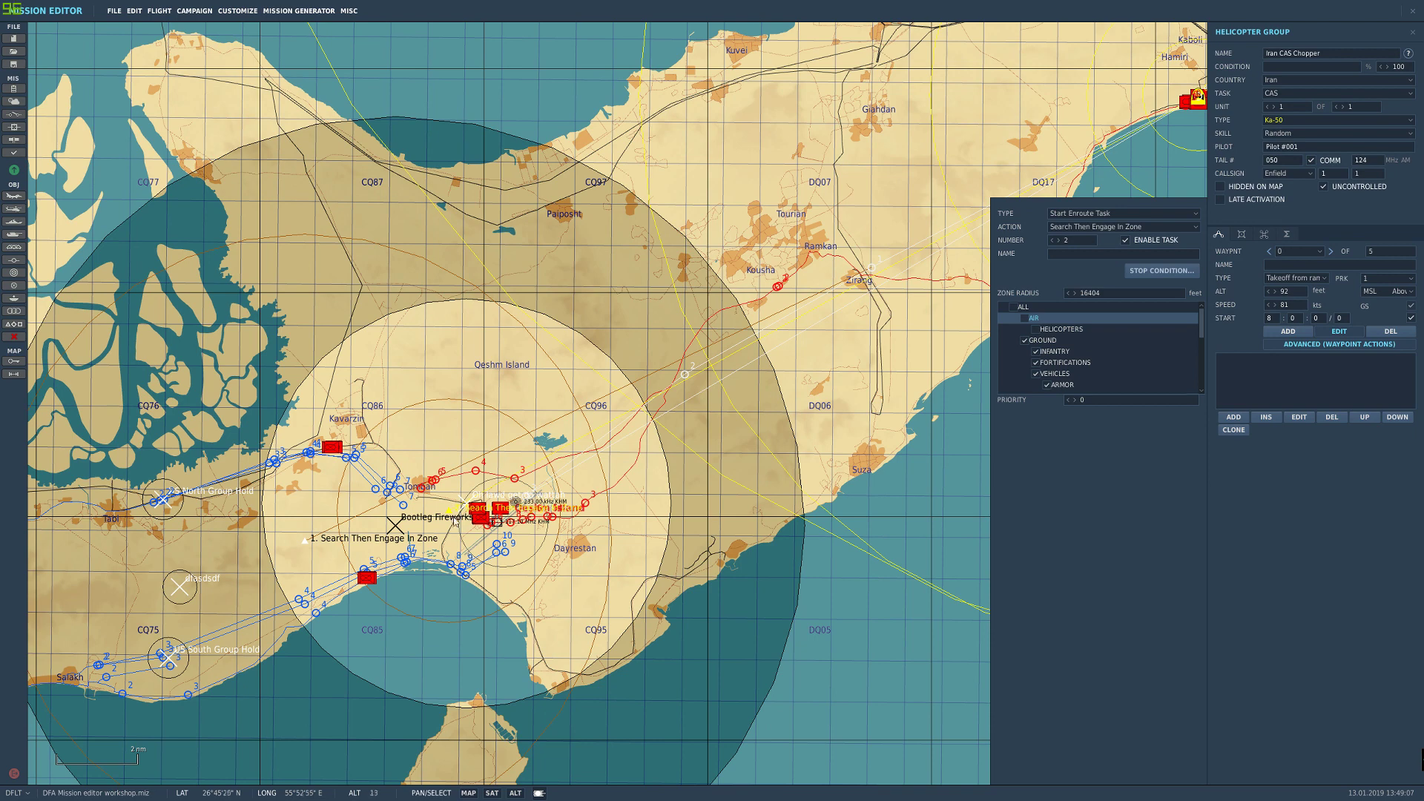
{"action": "mouse_move", "coordinate": [455, 522]}
{"action": "left_mouse_down"}
{"action": "mouse_move", "coordinate": [482, 493]}
{"action": "mouse_move", "coordinate": [459, 527]}
{"action": "left_mouse_up"}
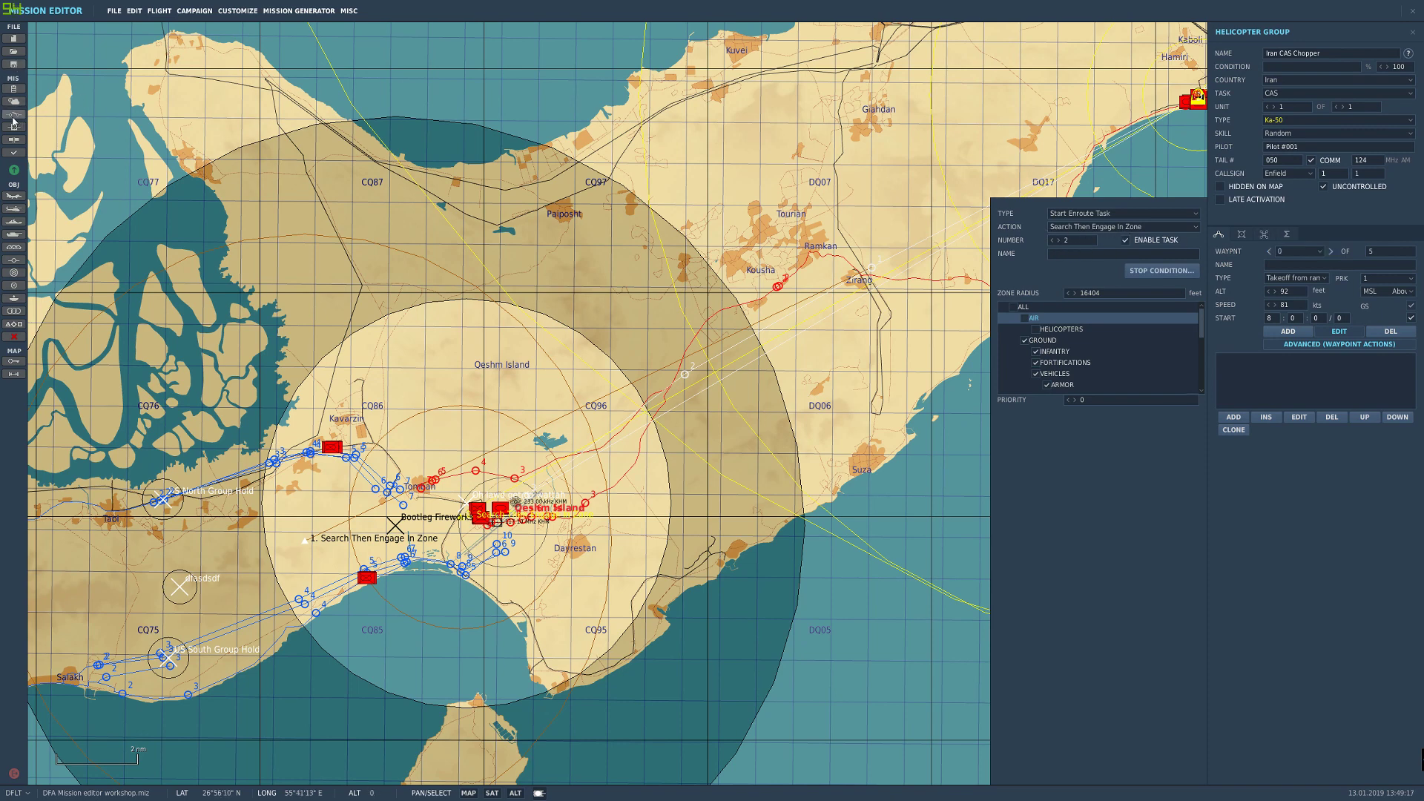
Step: Add an AI TASK PUSH action to the Start Iran Counter & CAS trigger, using Iran CAS Chopper / 2. Search Then Engage In Zone
{"action": "left_click", "coordinate": [13, 116]}
{"action": "left_click", "coordinate": [845, 66]}
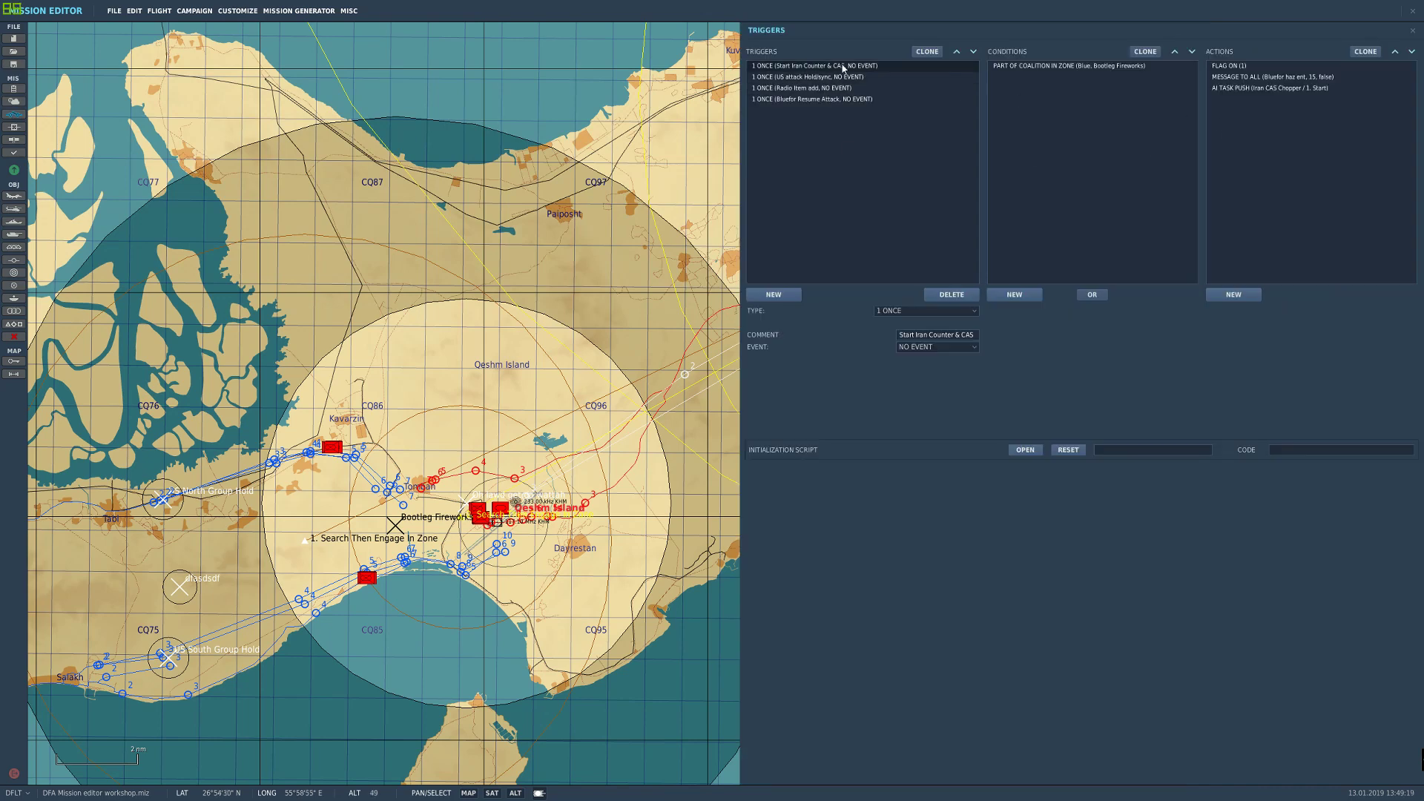
{"action": "left_click", "coordinate": [1225, 89]}
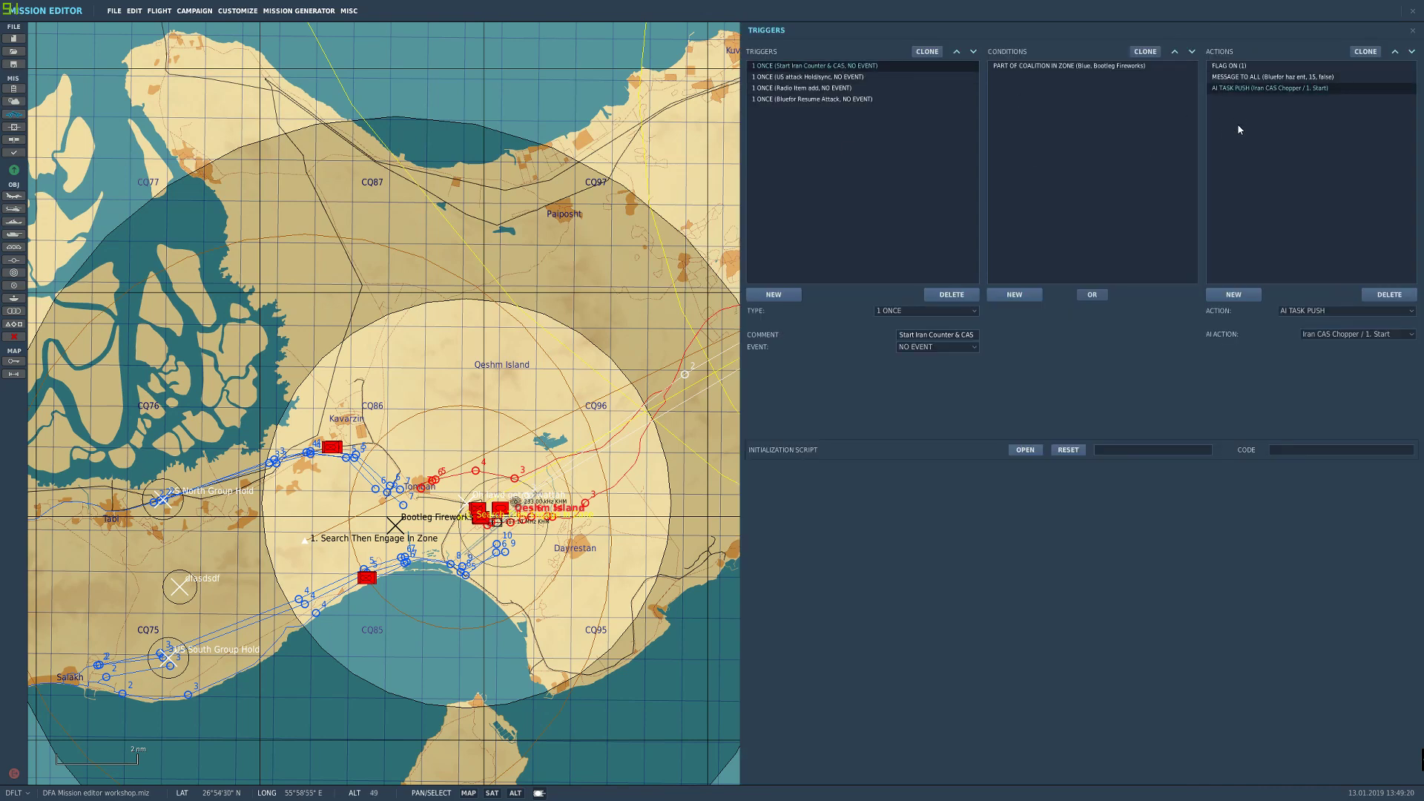
{"action": "left_click", "coordinate": [1236, 297]}
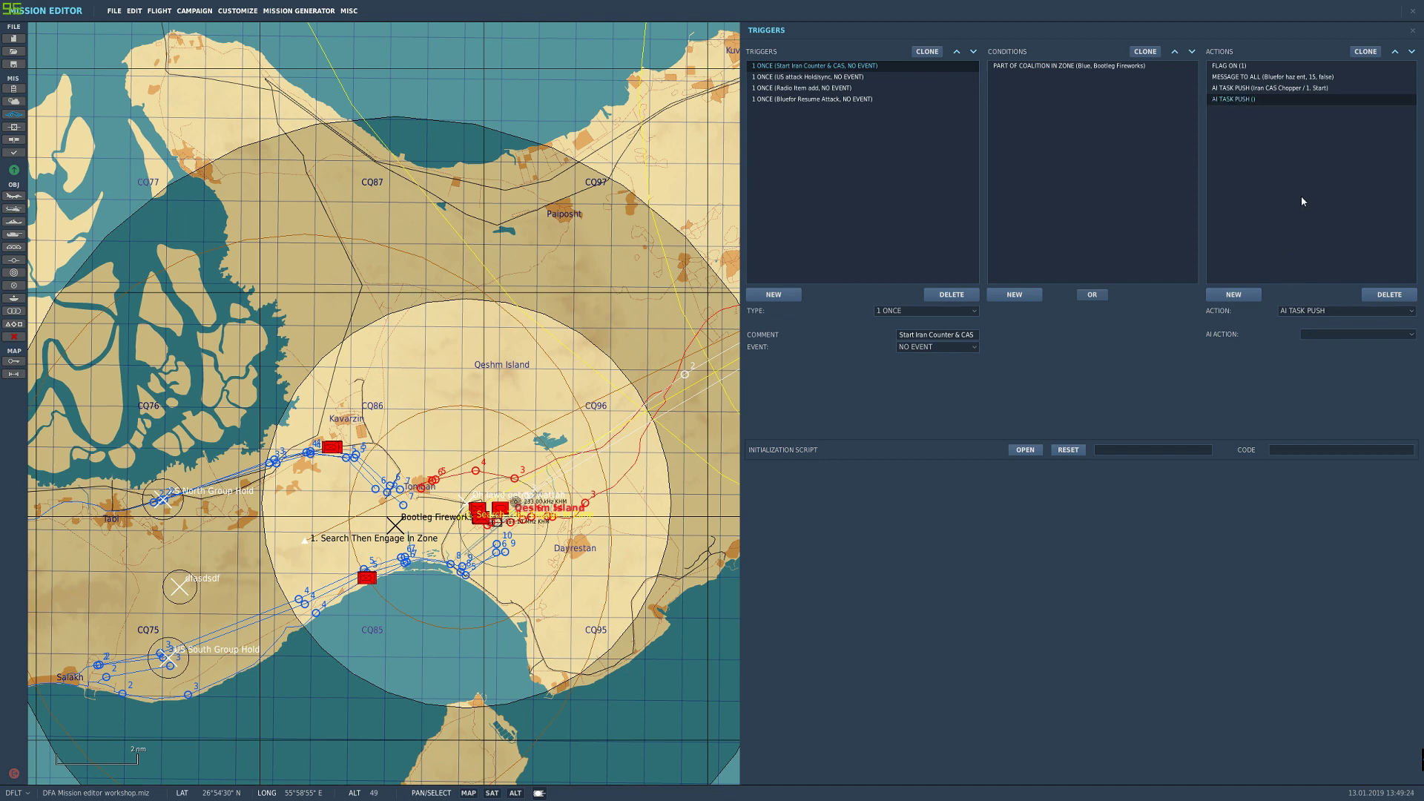
{"action": "left_click", "coordinate": [1305, 311]}
{"action": "left_click", "coordinate": [1313, 313]}
{"action": "left_click", "coordinate": [1326, 334]}
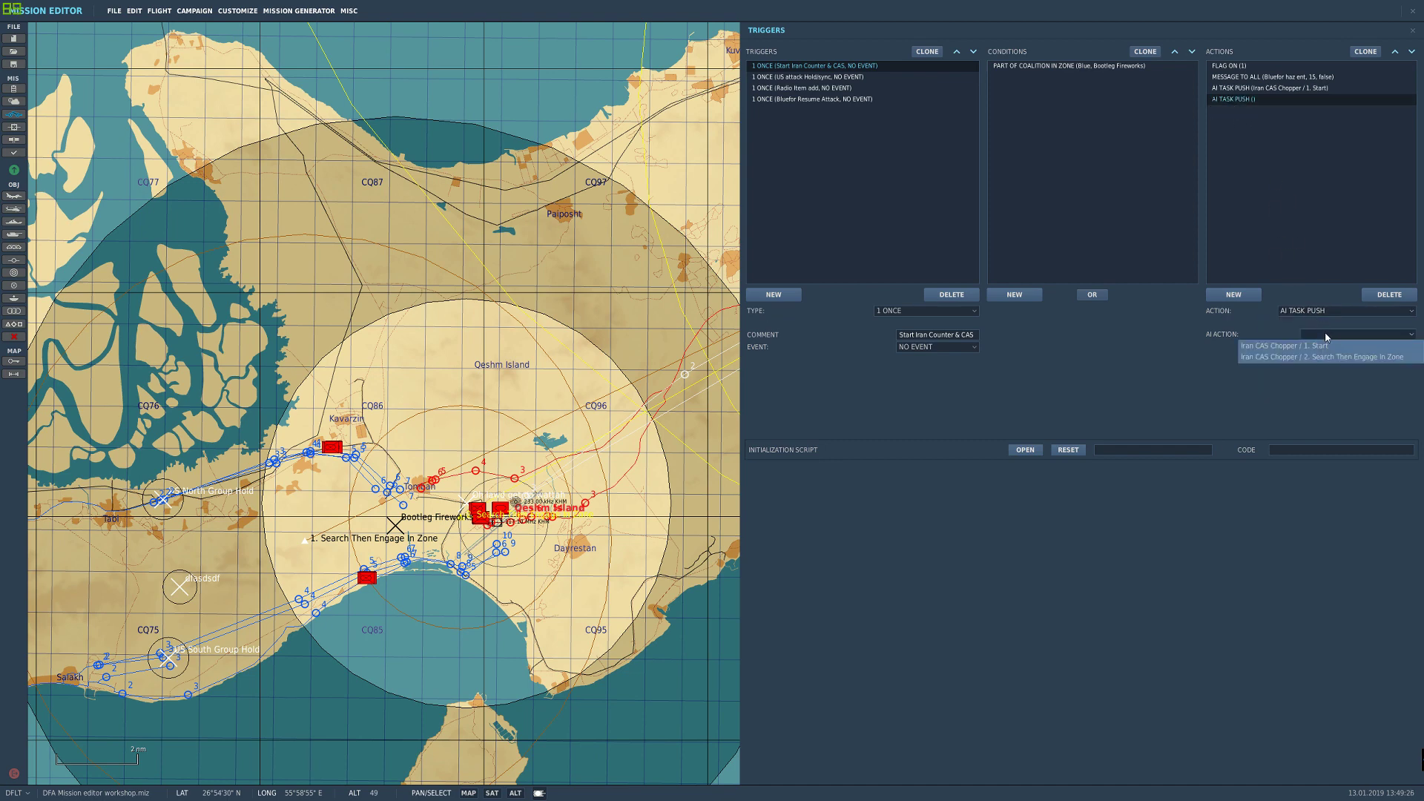
{"action": "left_click", "coordinate": [1309, 359]}
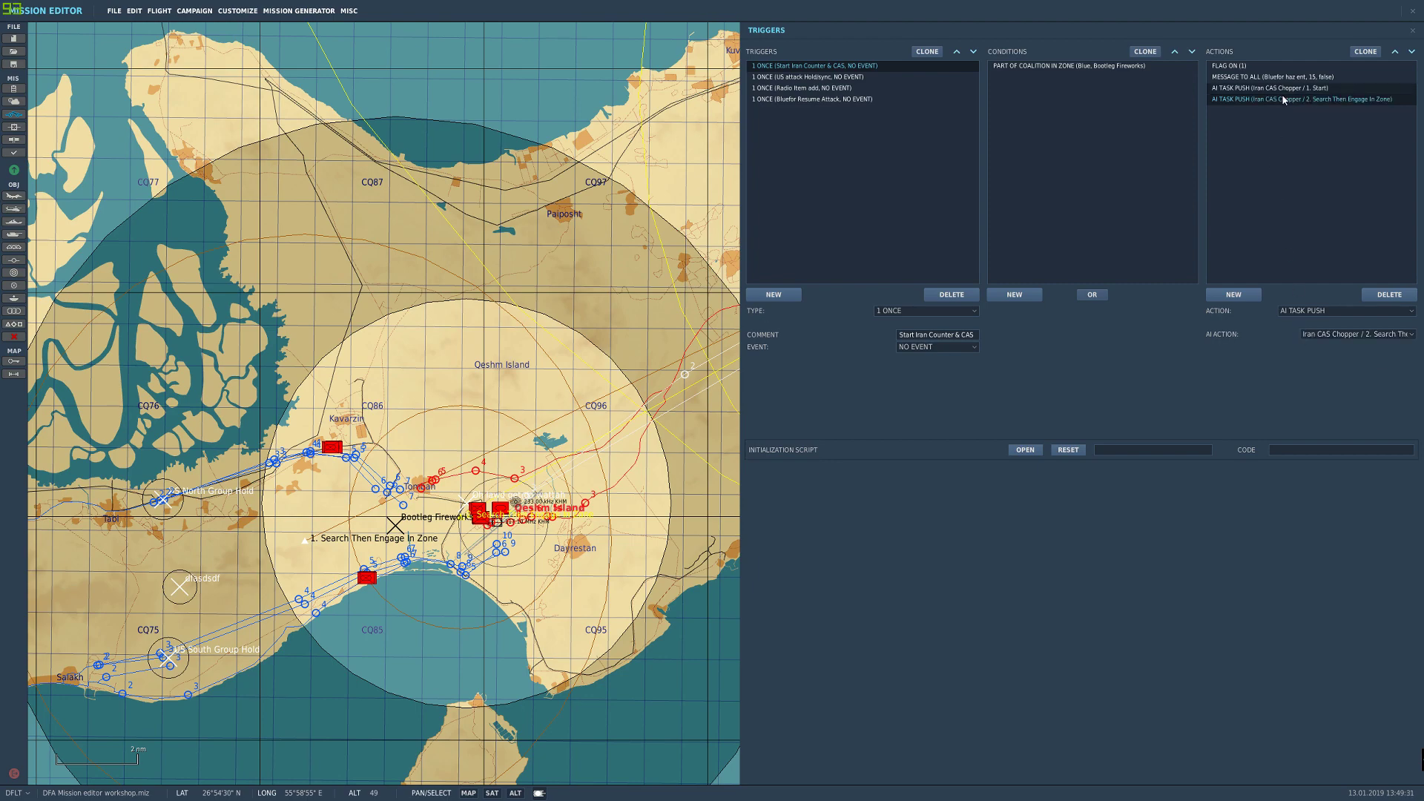
Step: Review the CAS chopper's waypoint 1 action near Zirang and compare it with the Start Iran Counter & CAS trigger's actions
{"action": "left_click_drag", "start_coordinate": [535, 344], "coordinate": [402, 392]}
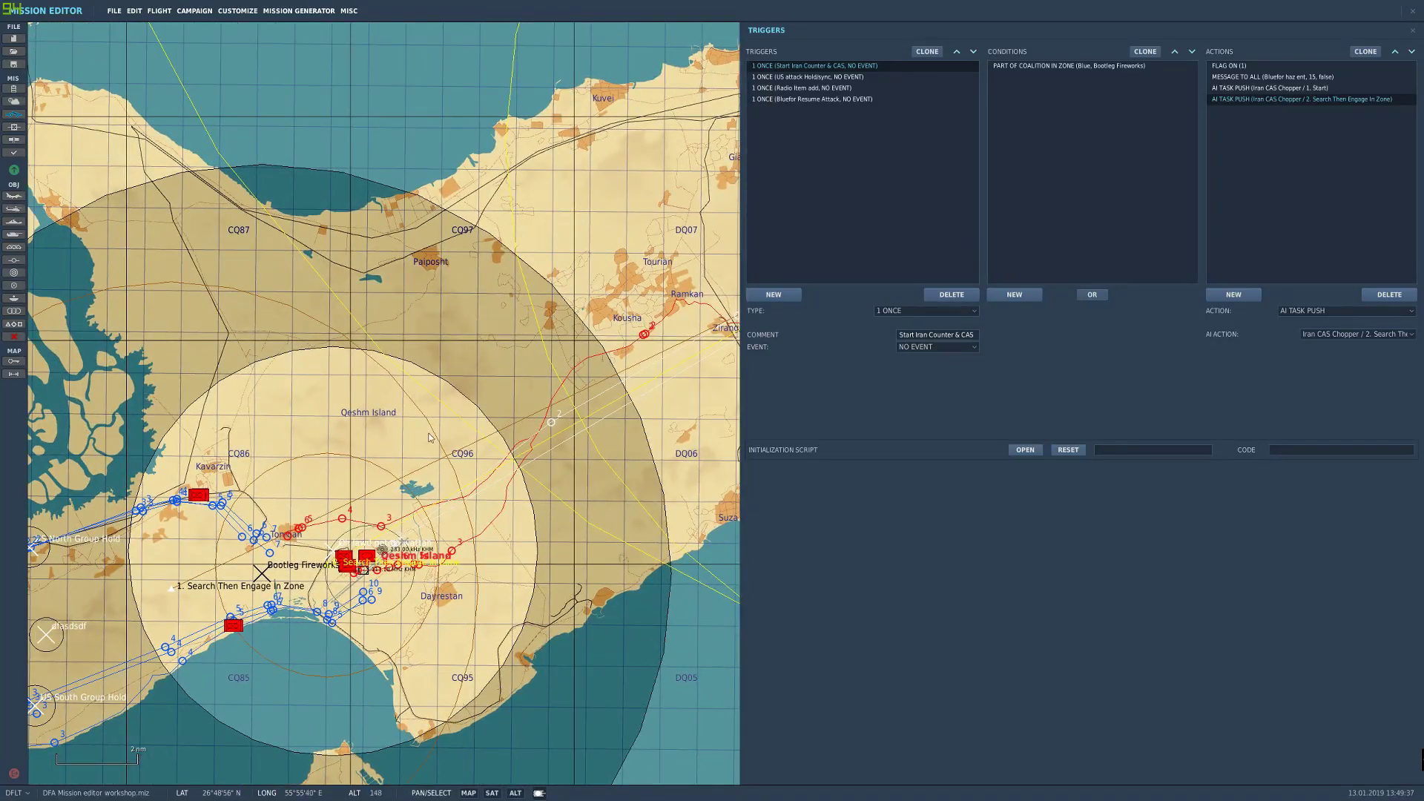
{"action": "left_click_drag", "start_coordinate": [631, 418], "coordinate": [589, 435]}
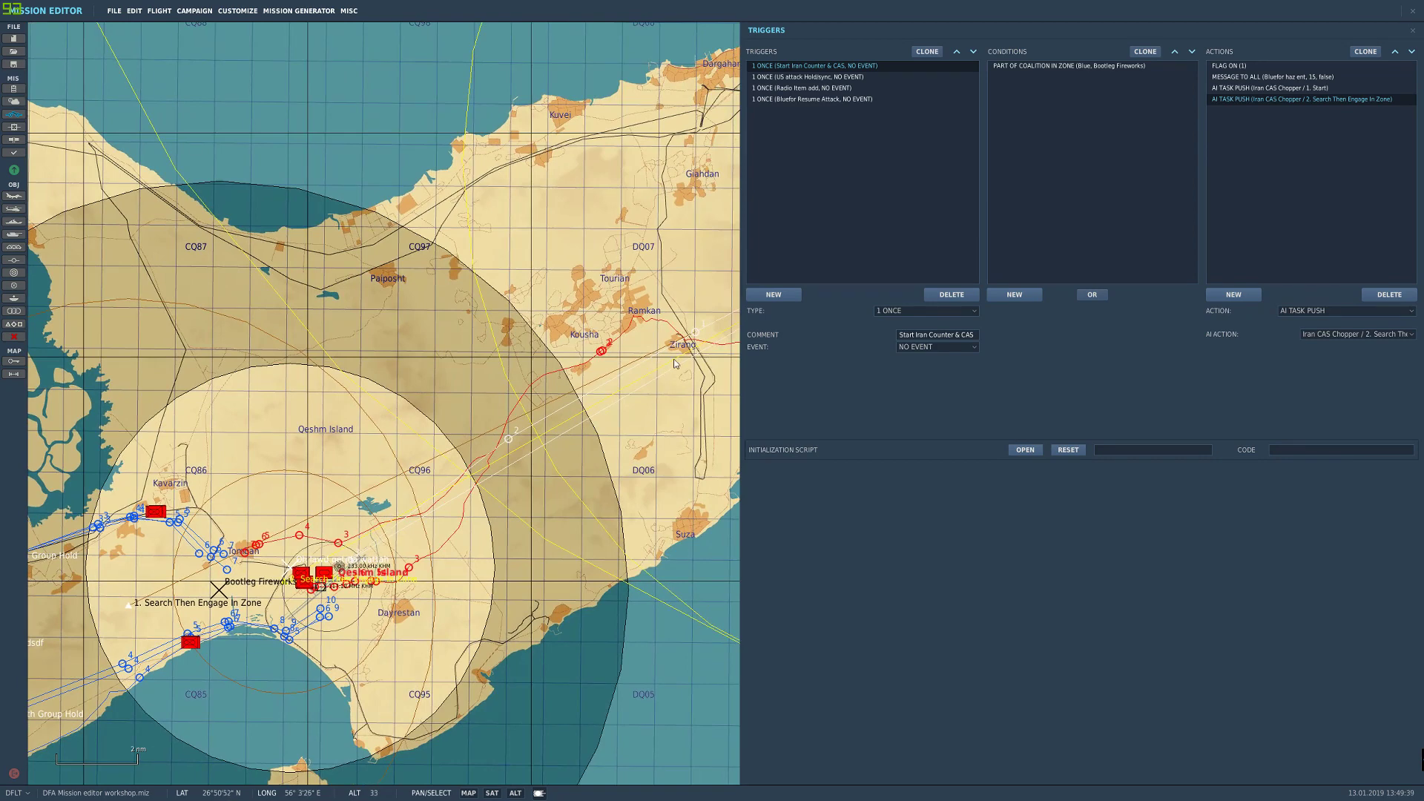
{"action": "left_click", "coordinate": [701, 337]}
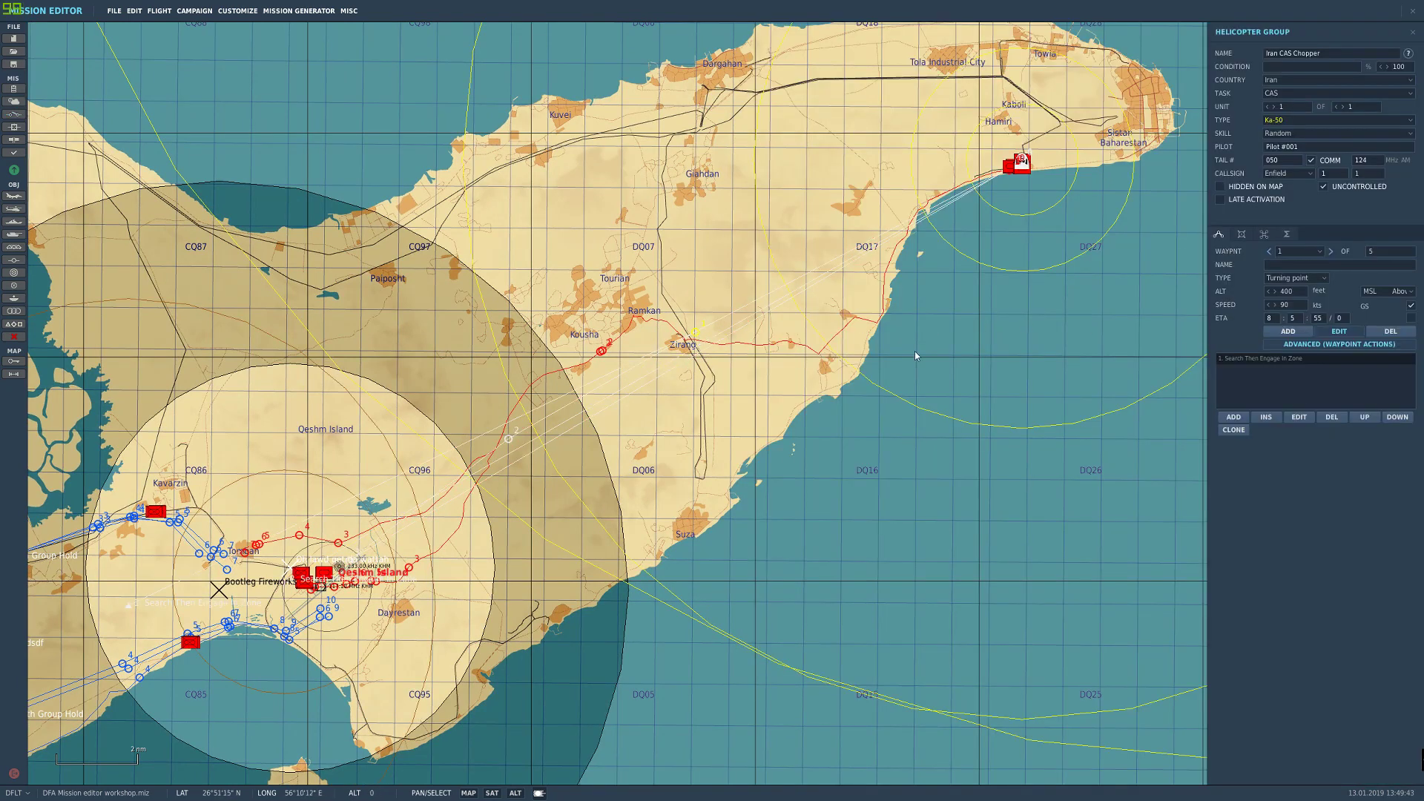
{"action": "right_click_drag", "start_coordinate": [451, 368], "coordinate": [696, 300]}
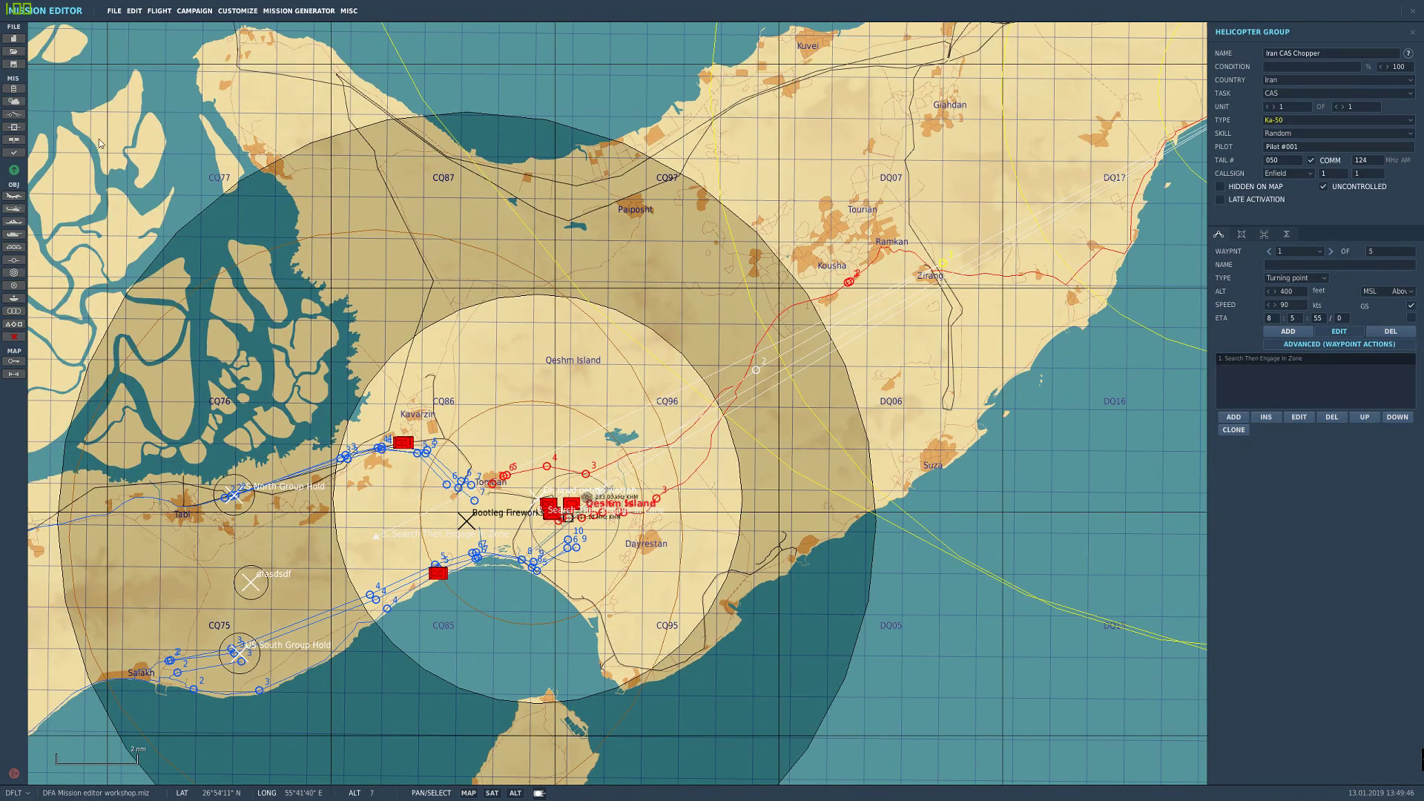
{"action": "left_click", "coordinate": [13, 114]}
{"action": "left_click", "coordinate": [795, 68]}
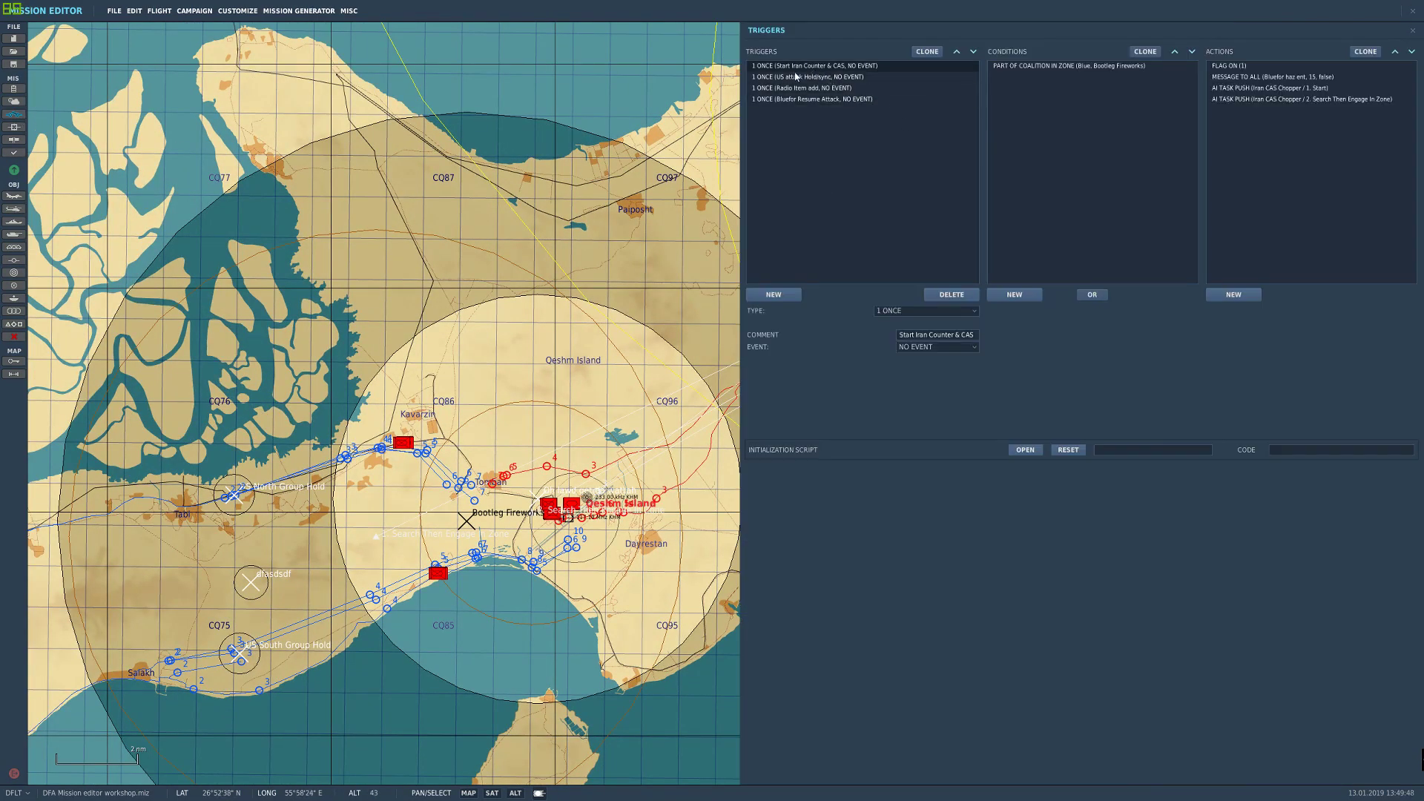
{"action": "right_click_drag", "start_coordinate": [610, 265], "coordinate": [452, 311]}
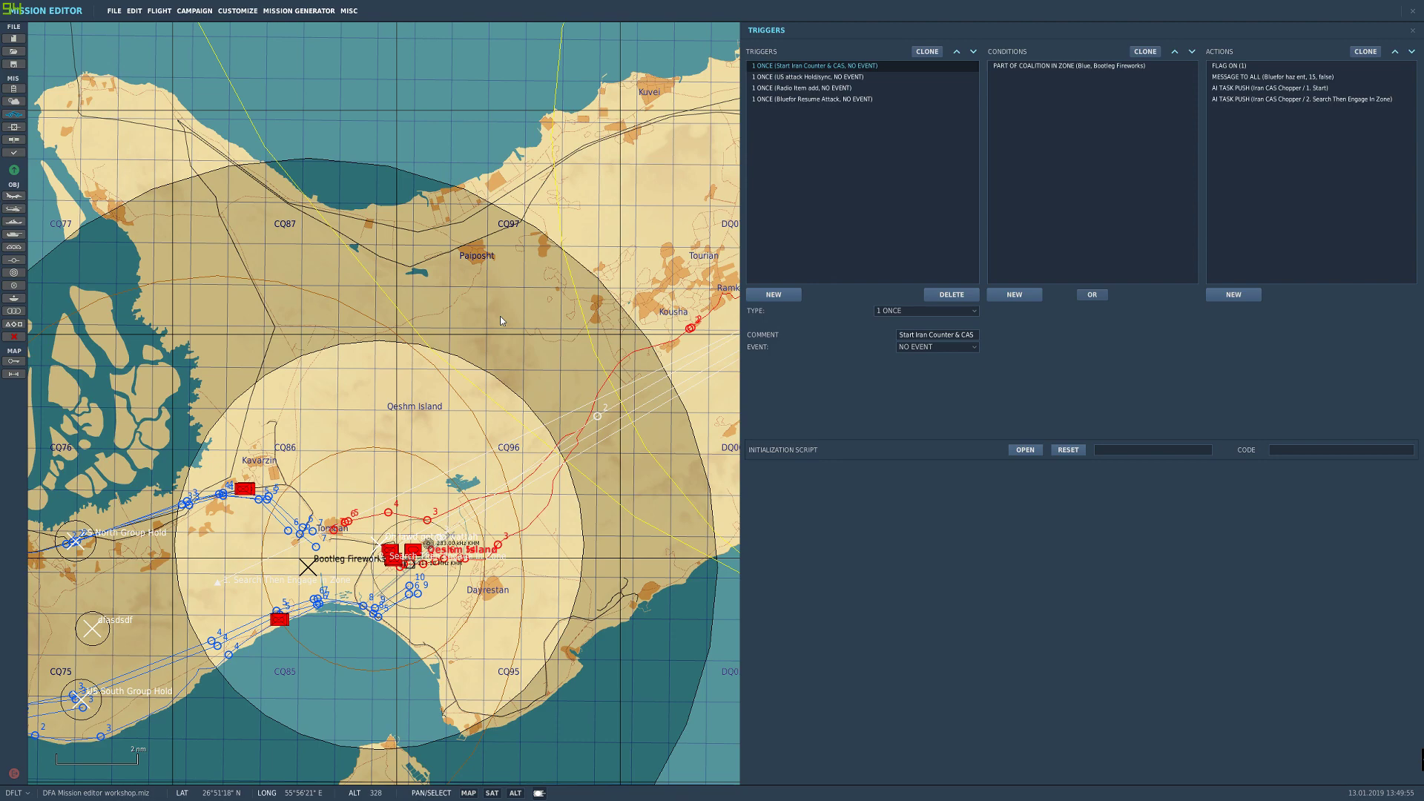
Step: Close the triggers and select the USA naval group with the CG-60 Normandy off Oman's east coast
{"action": "left_click", "coordinate": [644, 285]}
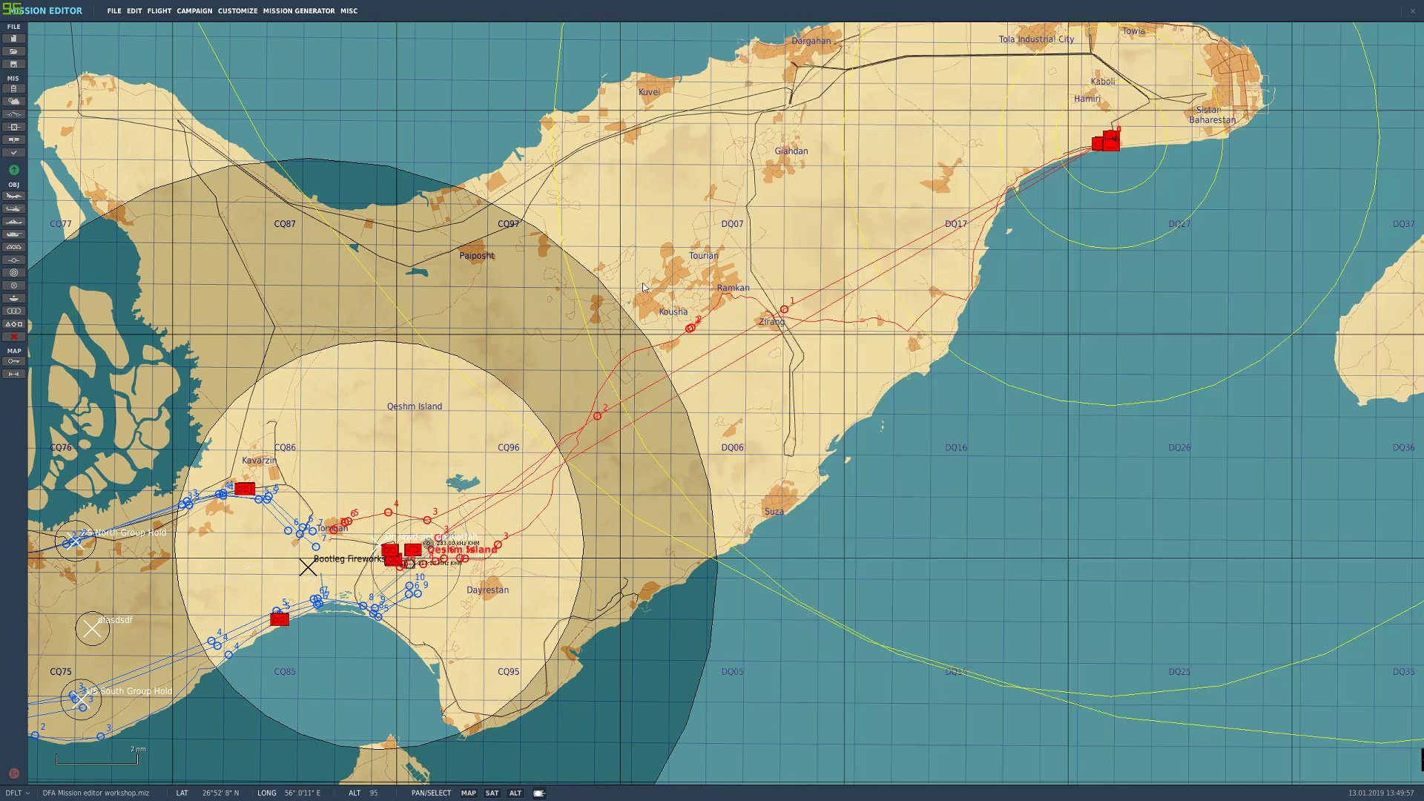
{"action": "left_click", "coordinate": [787, 308]}
{"action": "left_click", "coordinate": [783, 379]}
{"action": "right_click_drag", "start_coordinate": [782, 382], "coordinate": [753, 443]}
{"action": "scroll", "coordinate": [894, 421], "scroll_direction": "down", "scroll_amount": 3}
{"action": "scroll", "coordinate": [892, 421], "scroll_direction": "down", "scroll_amount": 3}
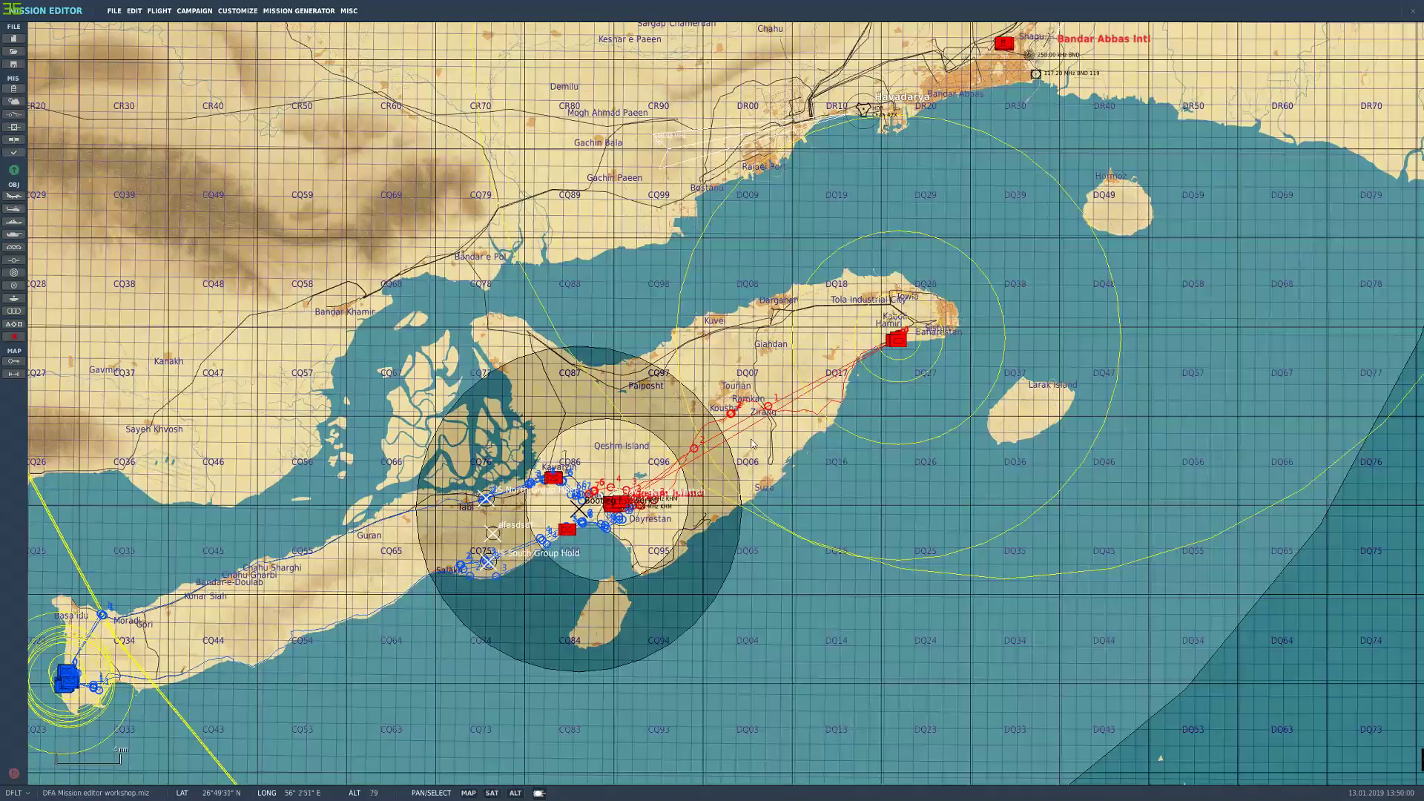
{"action": "scroll", "coordinate": [752, 443], "scroll_direction": "up", "scroll_amount": 3}
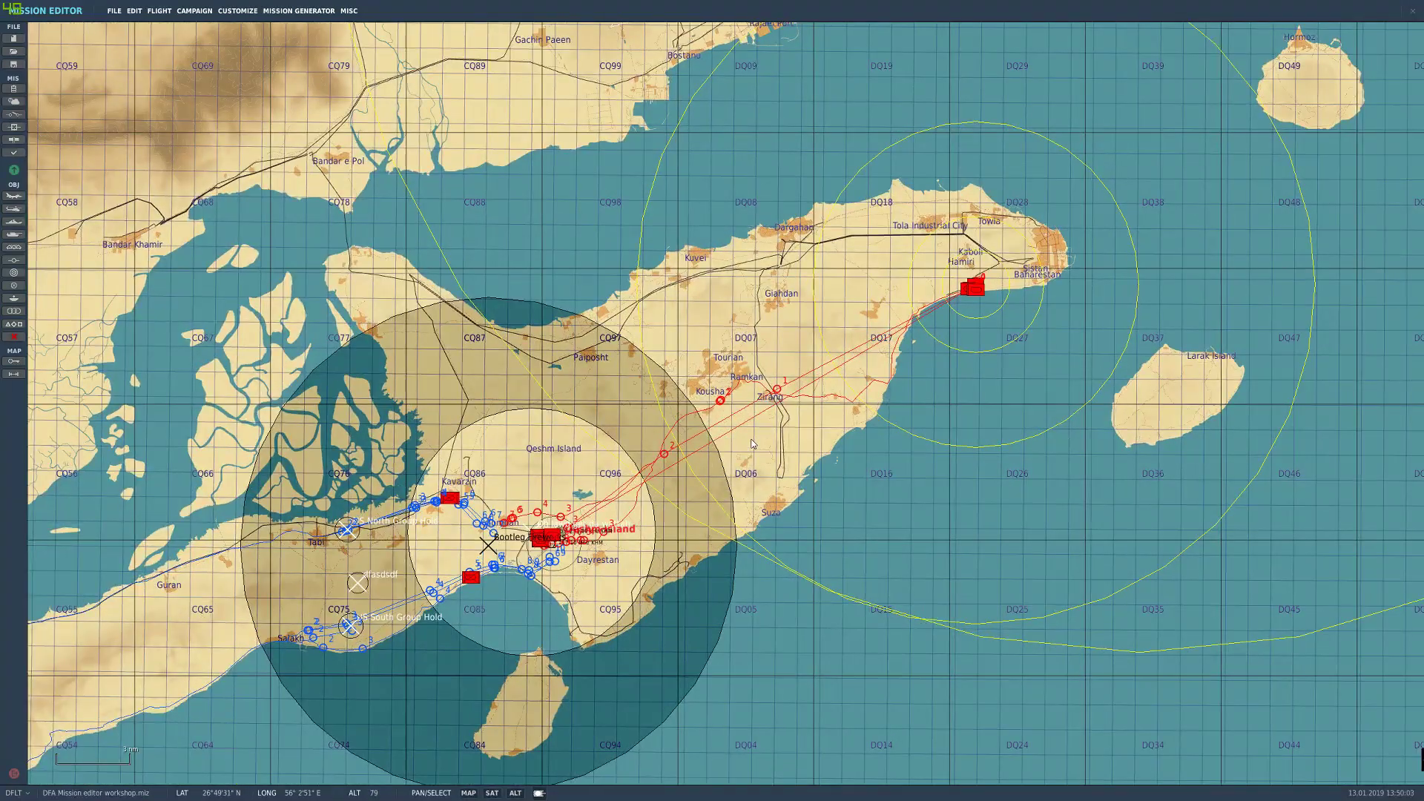
{"action": "right_click_drag", "start_coordinate": [759, 446], "coordinate": [728, 433]}
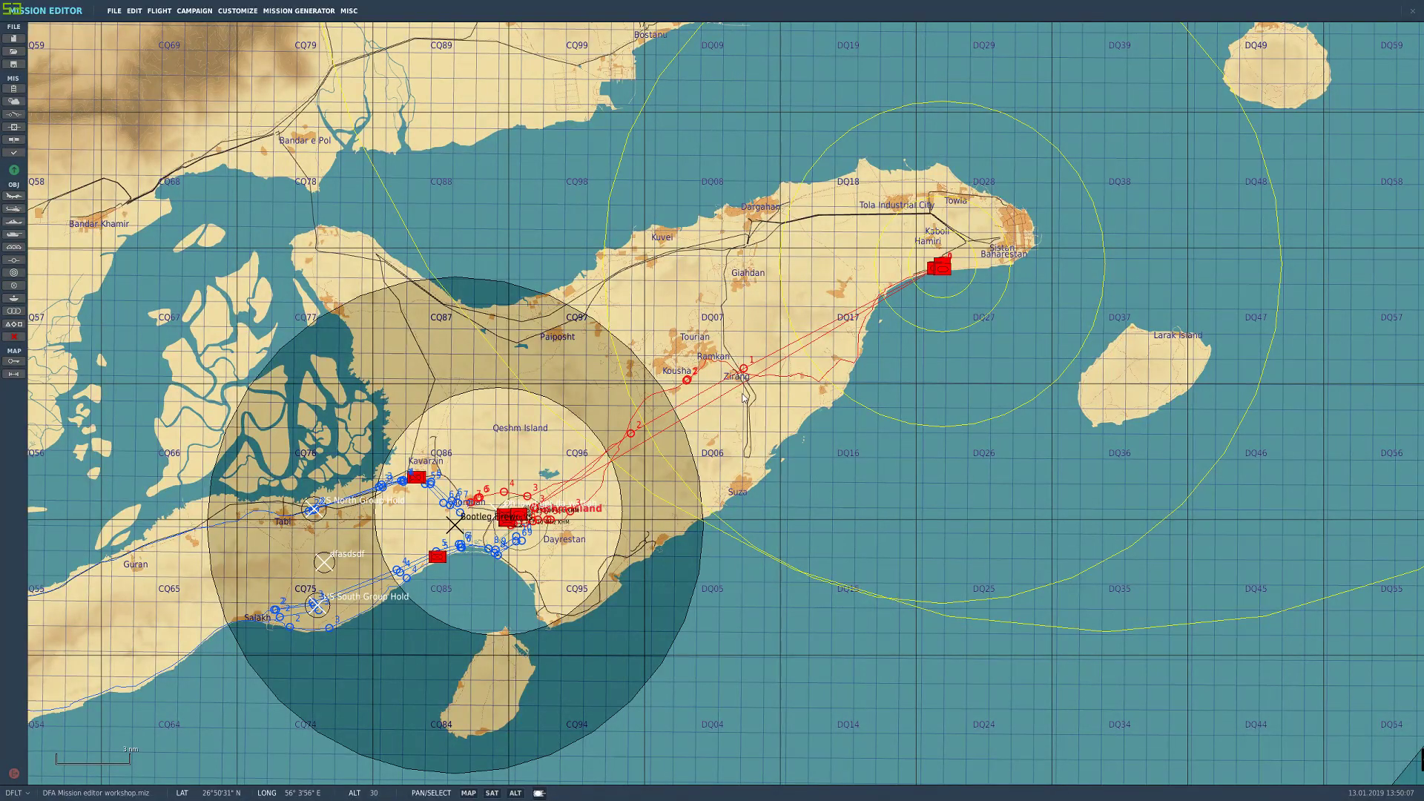
{"action": "scroll", "coordinate": [749, 430], "scroll_direction": "down", "scroll_amount": 3}
{"action": "right_click_drag", "start_coordinate": [749, 430], "coordinate": [955, 239]}
{"action": "scroll", "coordinate": [955, 239], "scroll_direction": "down", "scroll_amount": 3}
{"action": "right_click_drag", "start_coordinate": [1113, 660], "coordinate": [695, 604]}
{"action": "left_click", "coordinate": [795, 518]}
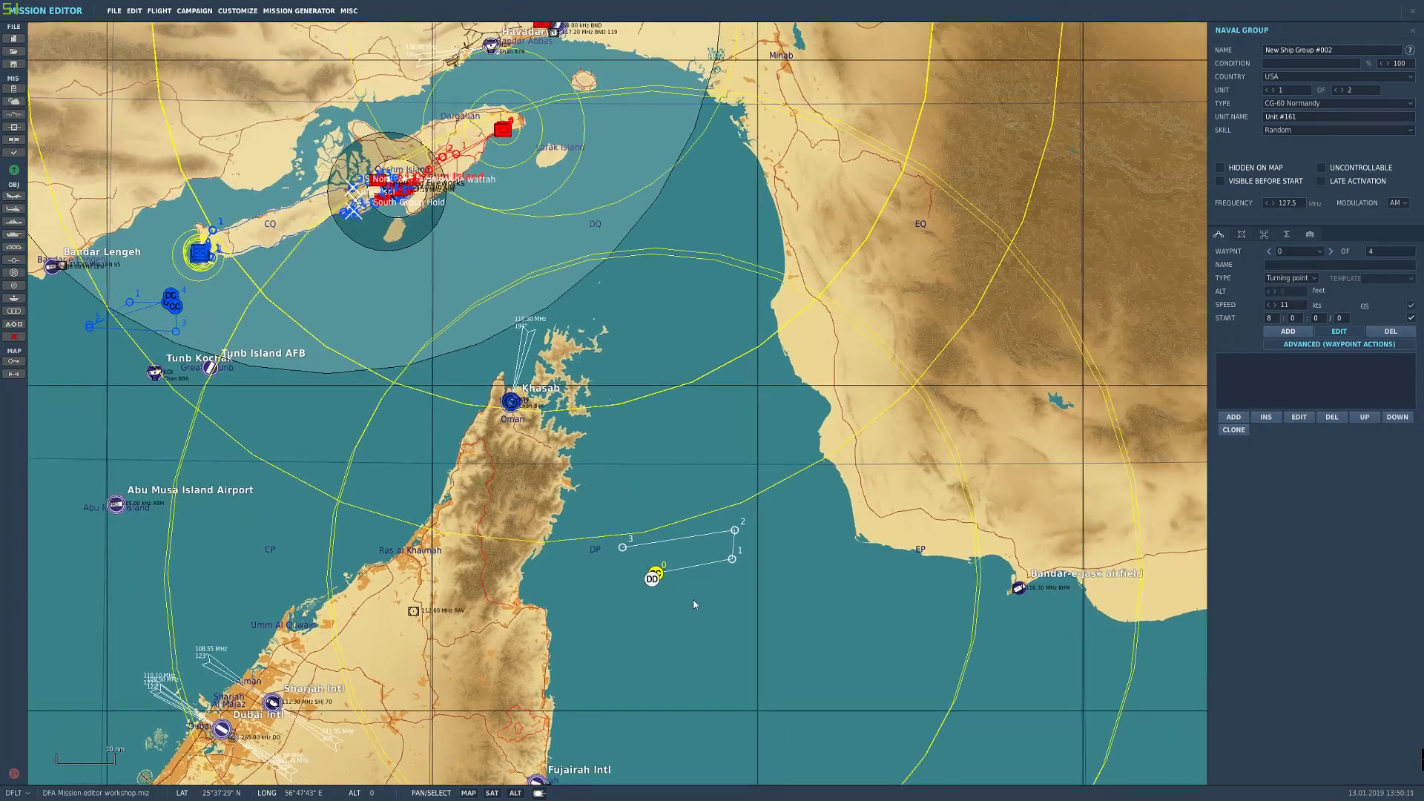
Step: Examine the naval group's location and route relative to Qeshm Island and Bandar Abbas
{"action": "right_click_drag", "start_coordinate": [539, 31], "coordinate": [534, 286]}
{"action": "scroll", "coordinate": [534, 286], "scroll_direction": "up", "scroll_amount": 3}
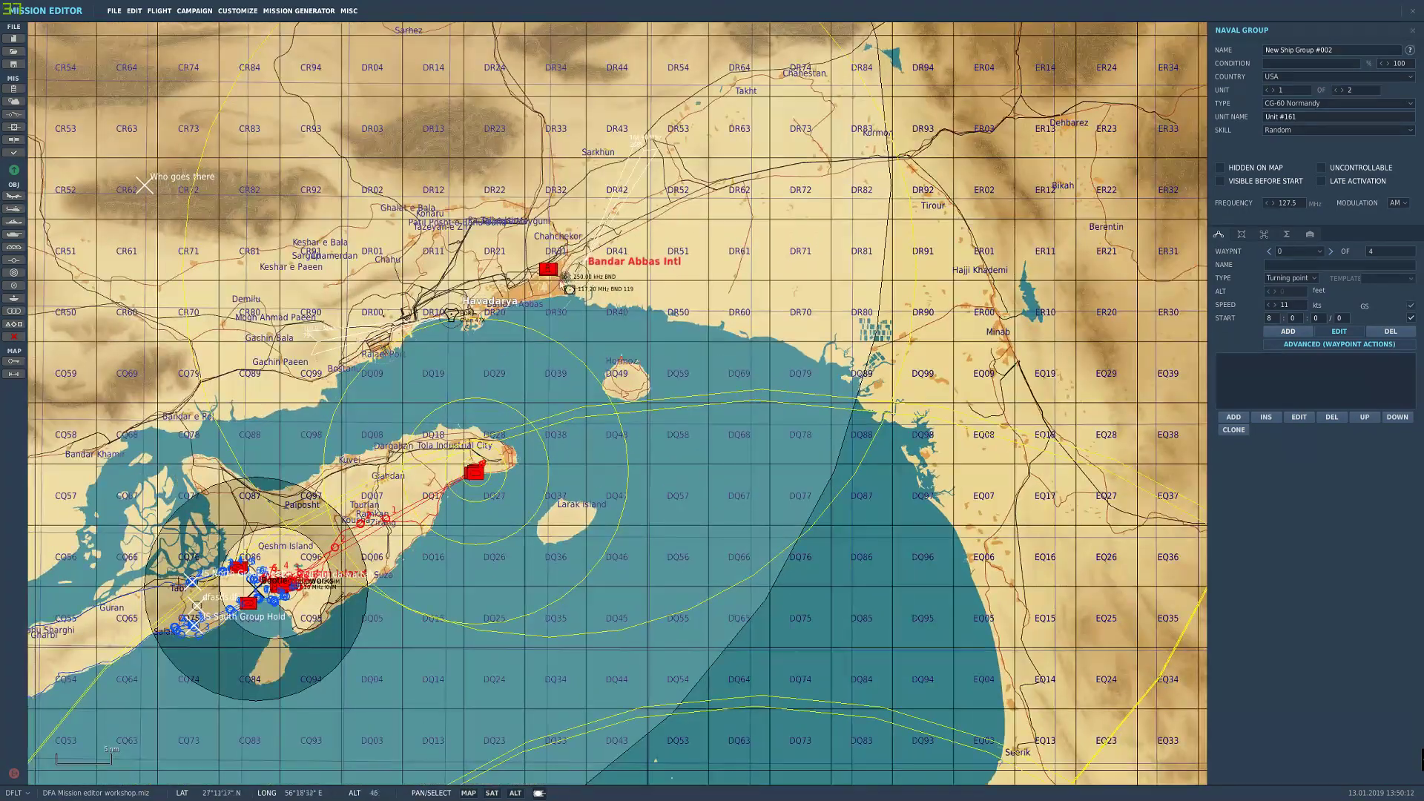
{"action": "scroll", "coordinate": [586, 163], "scroll_direction": "down", "scroll_amount": 3}
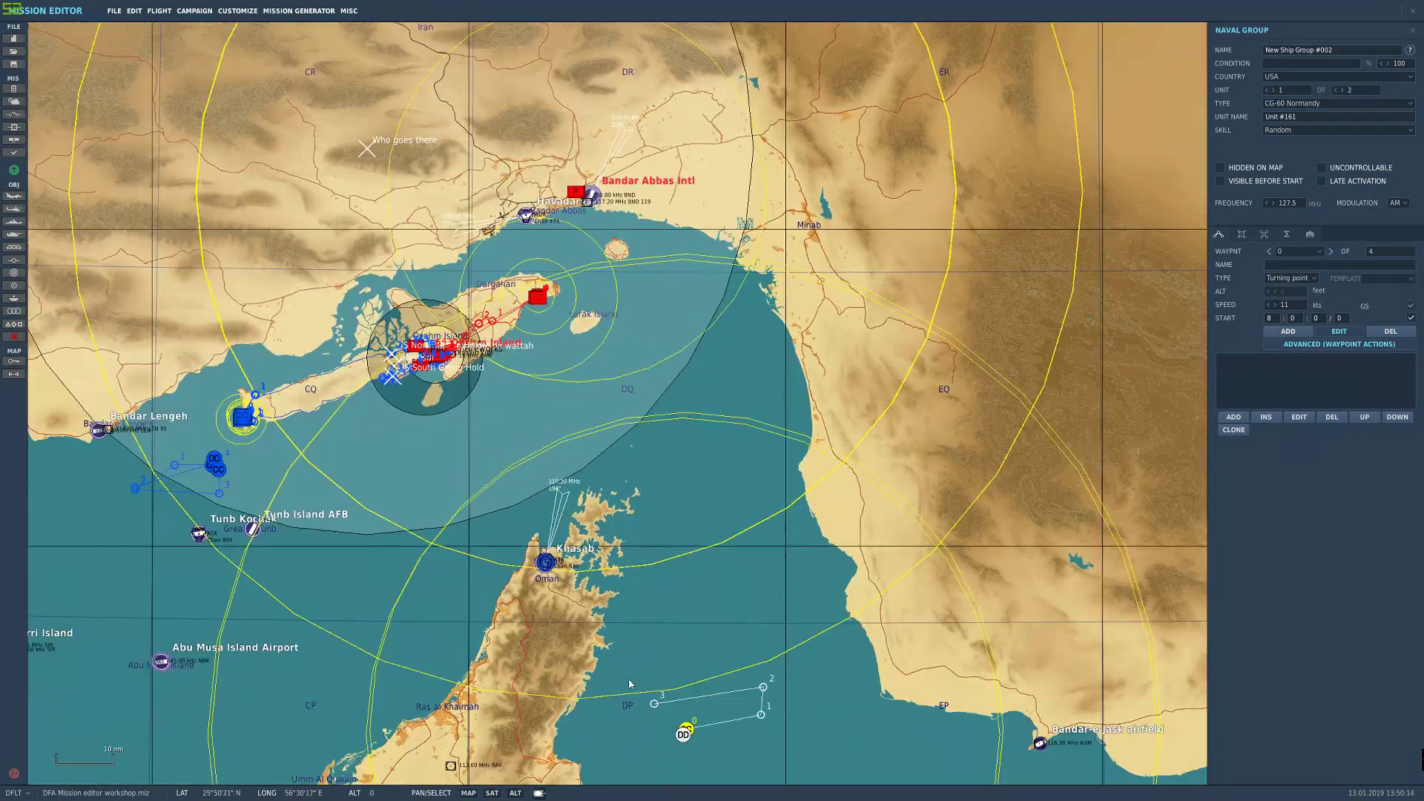
{"action": "right_click_drag", "start_coordinate": [654, 703], "coordinate": [650, 617]}
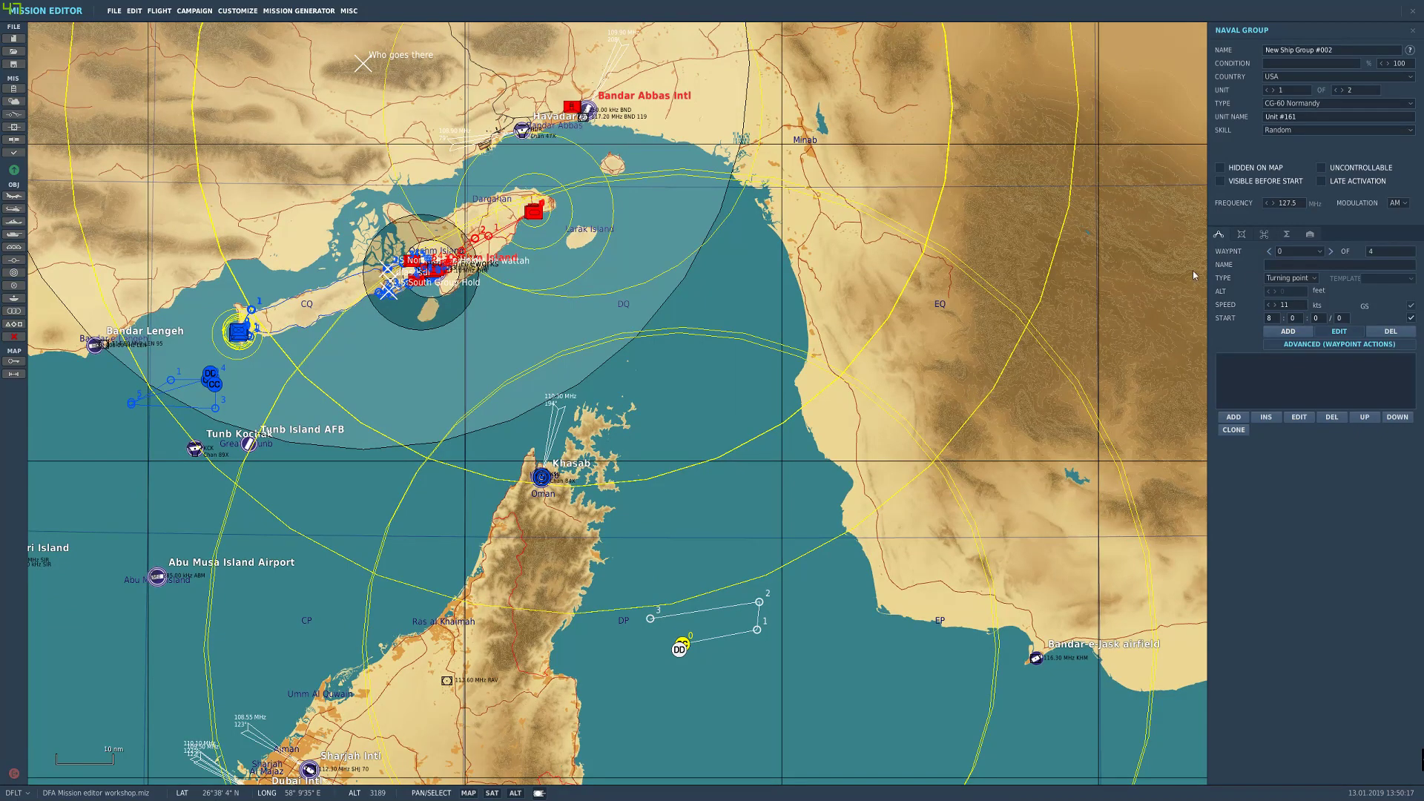
{"action": "scroll", "coordinate": [675, 658], "scroll_direction": "up", "scroll_amount": 1}
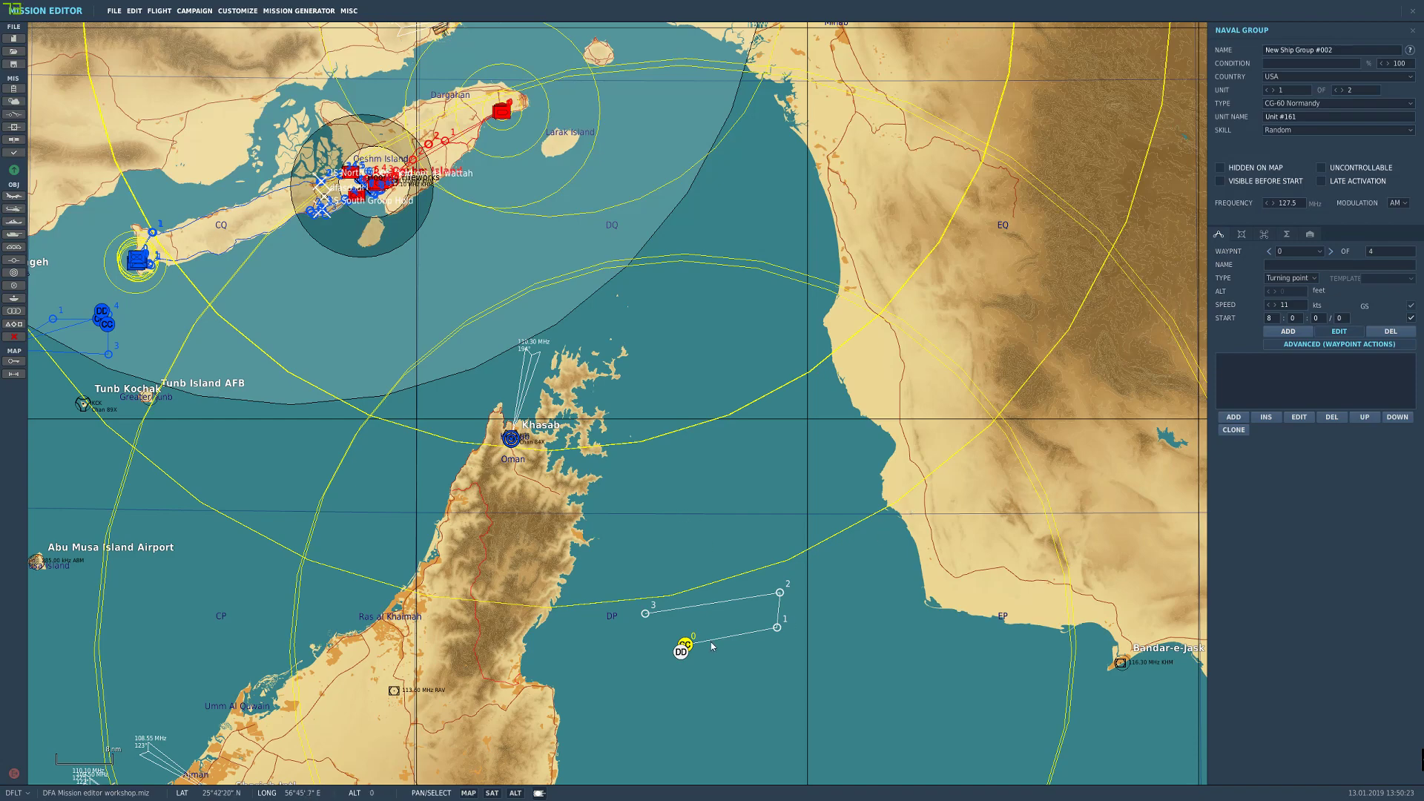
{"action": "mouse_move", "coordinate": [694, 652]}
{"action": "left_mouse_down"}
{"action": "mouse_move", "coordinate": [743, 617]}
{"action": "mouse_move", "coordinate": [682, 668]}
{"action": "left_mouse_up"}
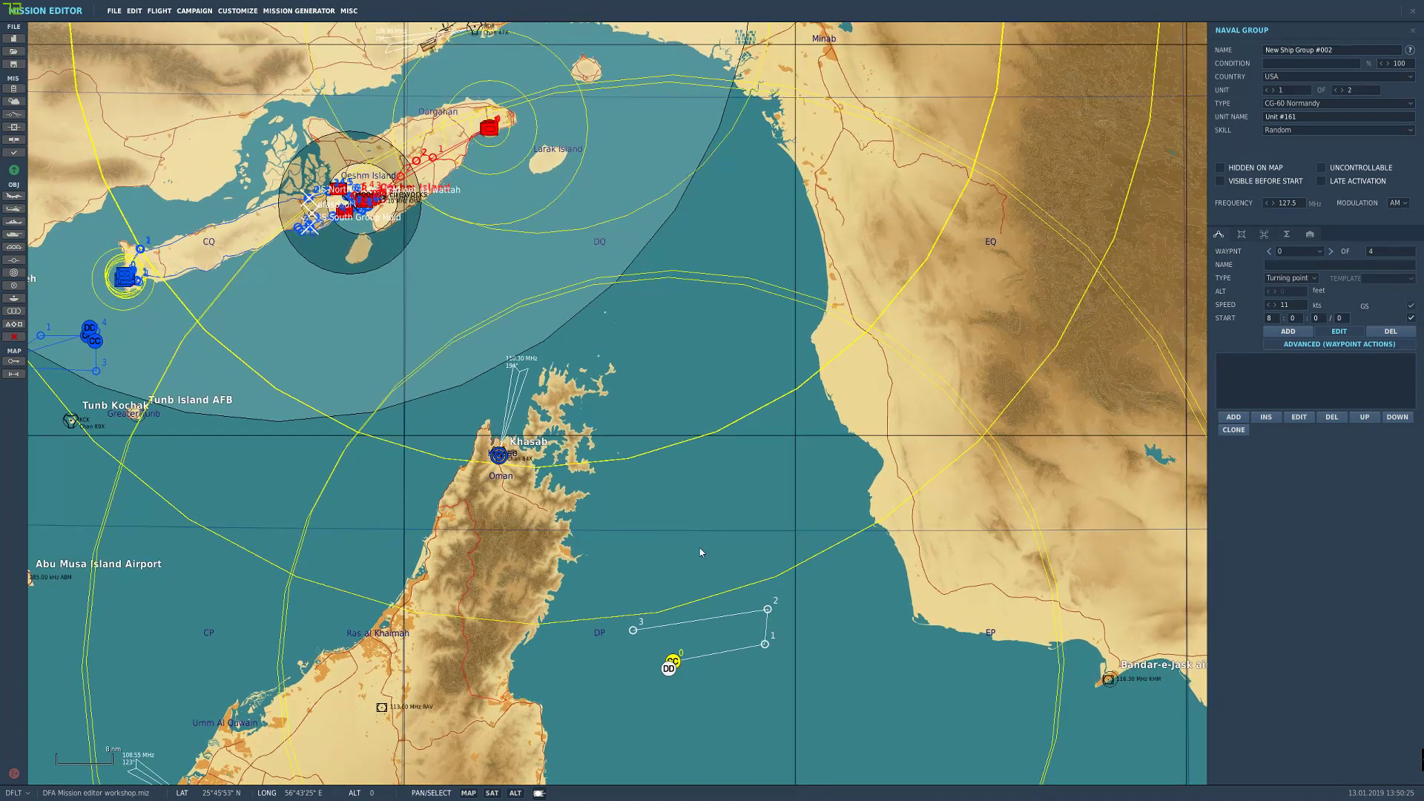
{"action": "left_click_drag", "start_coordinate": [700, 549], "coordinate": [740, 640]}
{"action": "scroll", "coordinate": [732, 611], "scroll_direction": "down", "scroll_amount": 1}
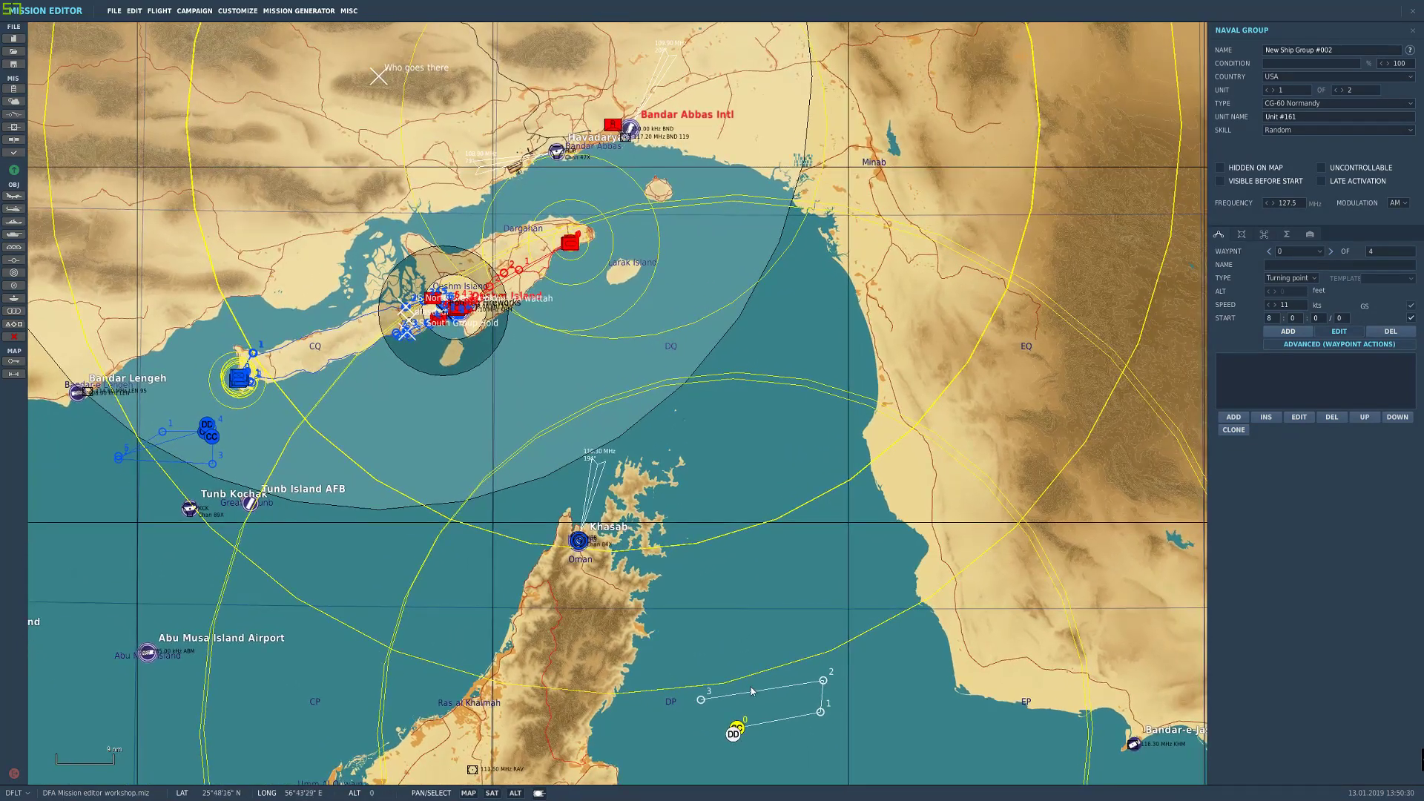
{"action": "left_click_drag", "start_coordinate": [734, 729], "coordinate": [730, 660]}
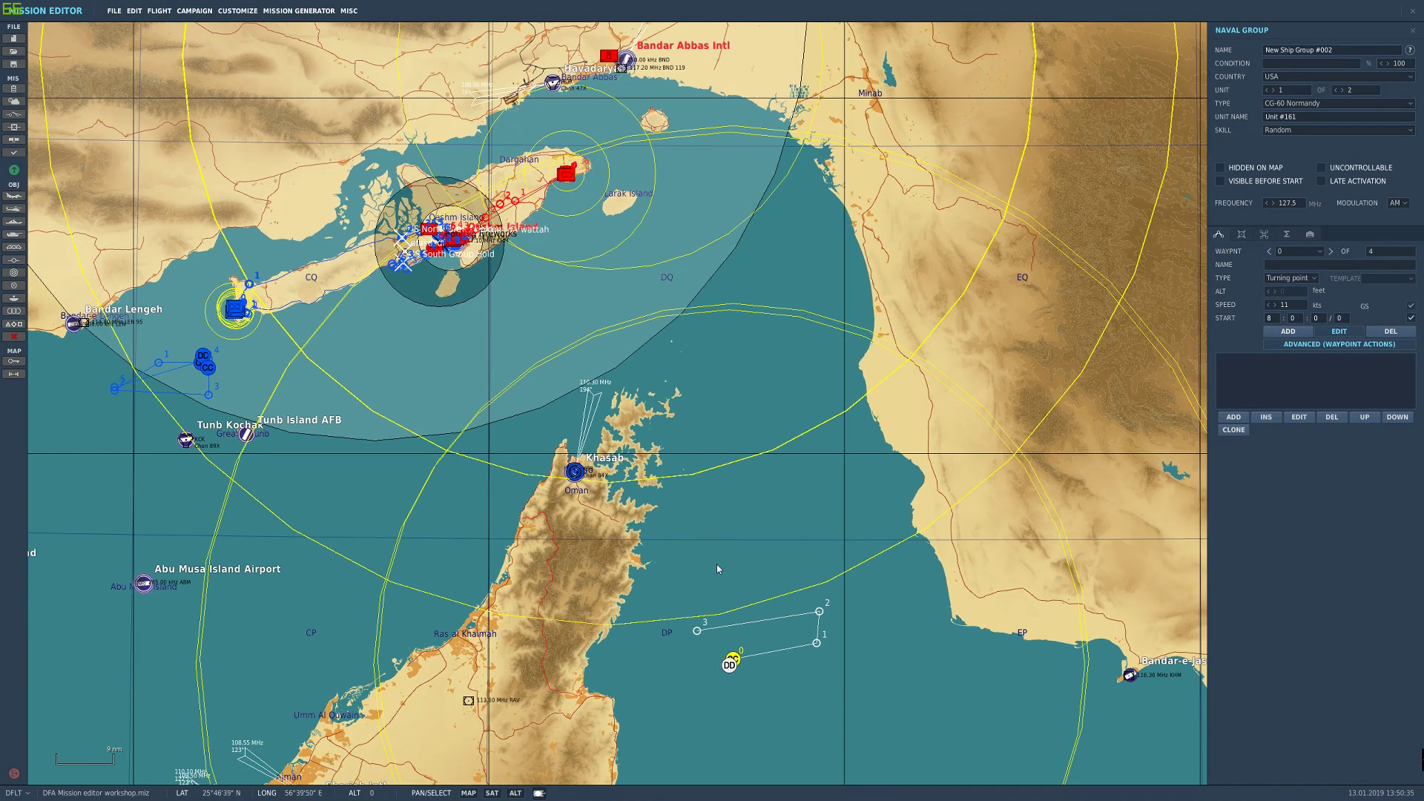
Step: Add a Perform Task triggered action with Fire at Point to the CG-60 Normandy naval group
{"action": "left_click", "coordinate": [1263, 235]}
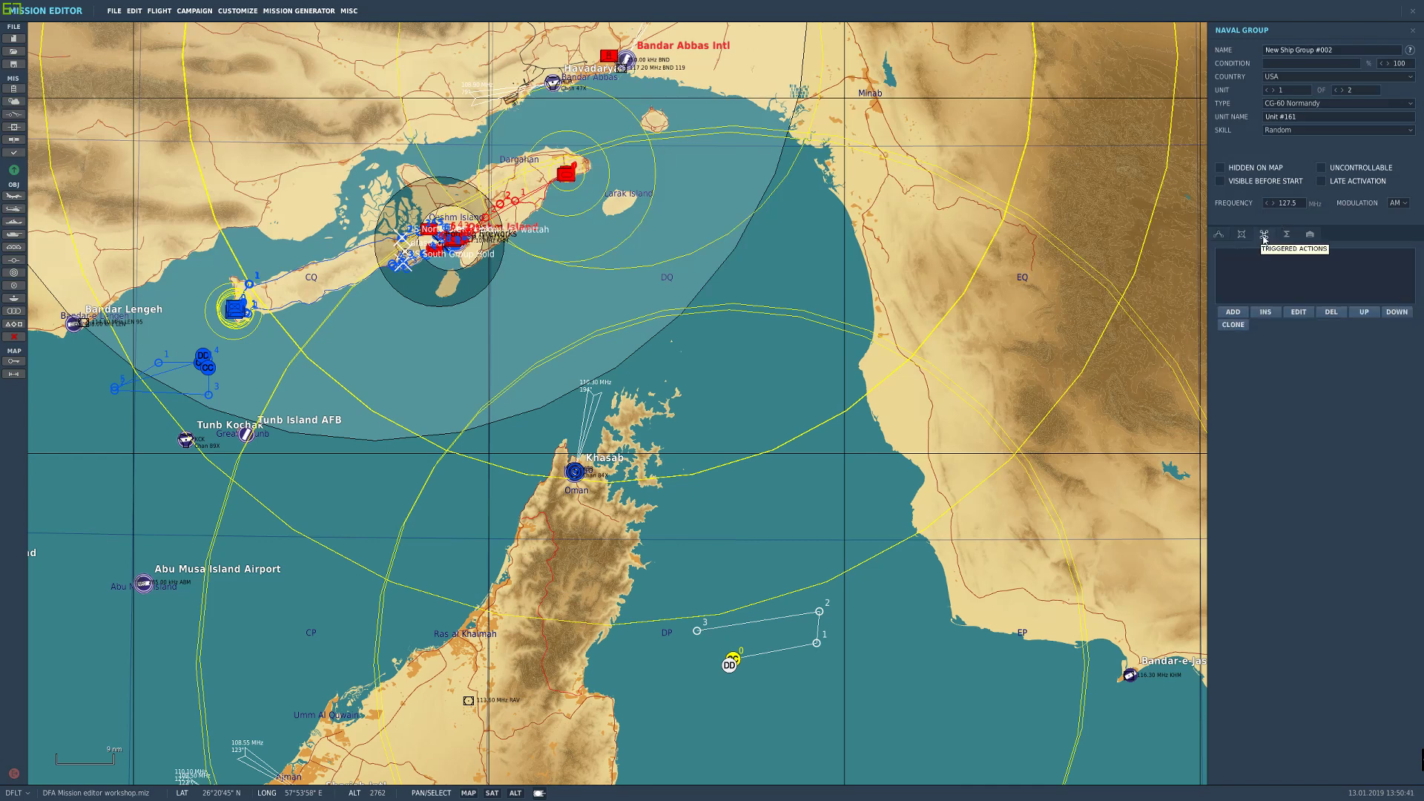
{"action": "left_click", "coordinate": [1233, 312]}
{"action": "left_click", "coordinate": [1098, 227]}
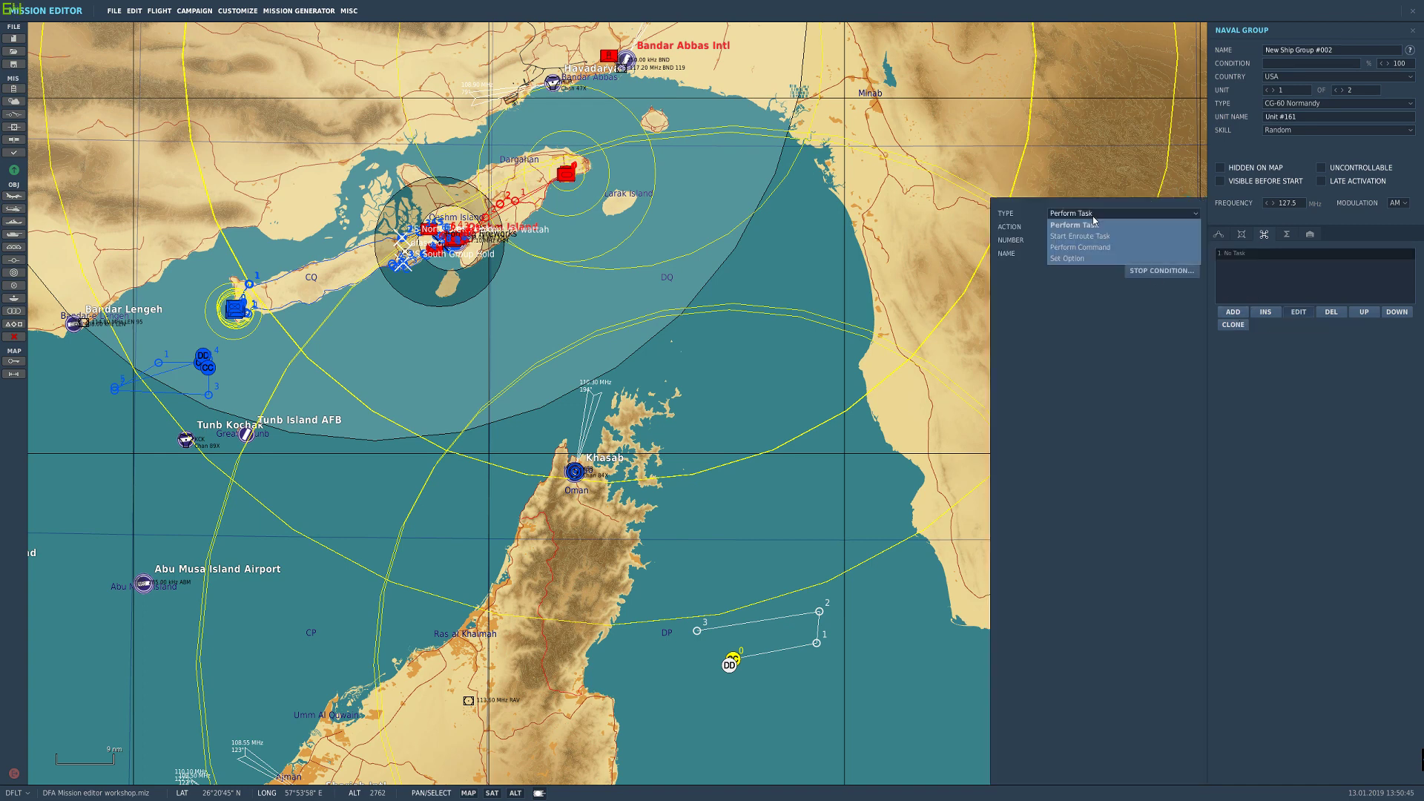
{"action": "left_click", "coordinate": [1095, 238]}
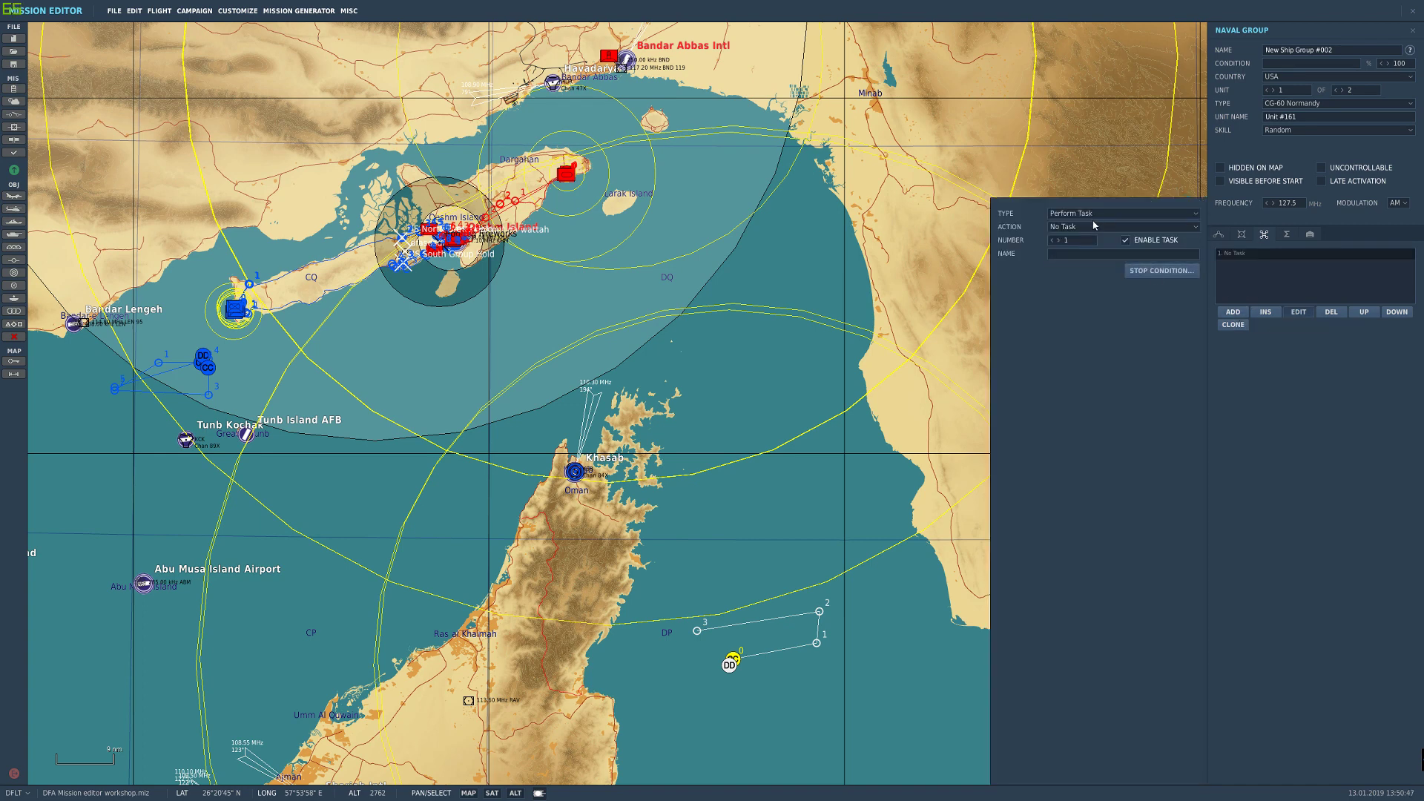
{"action": "left_click", "coordinate": [1090, 227]}
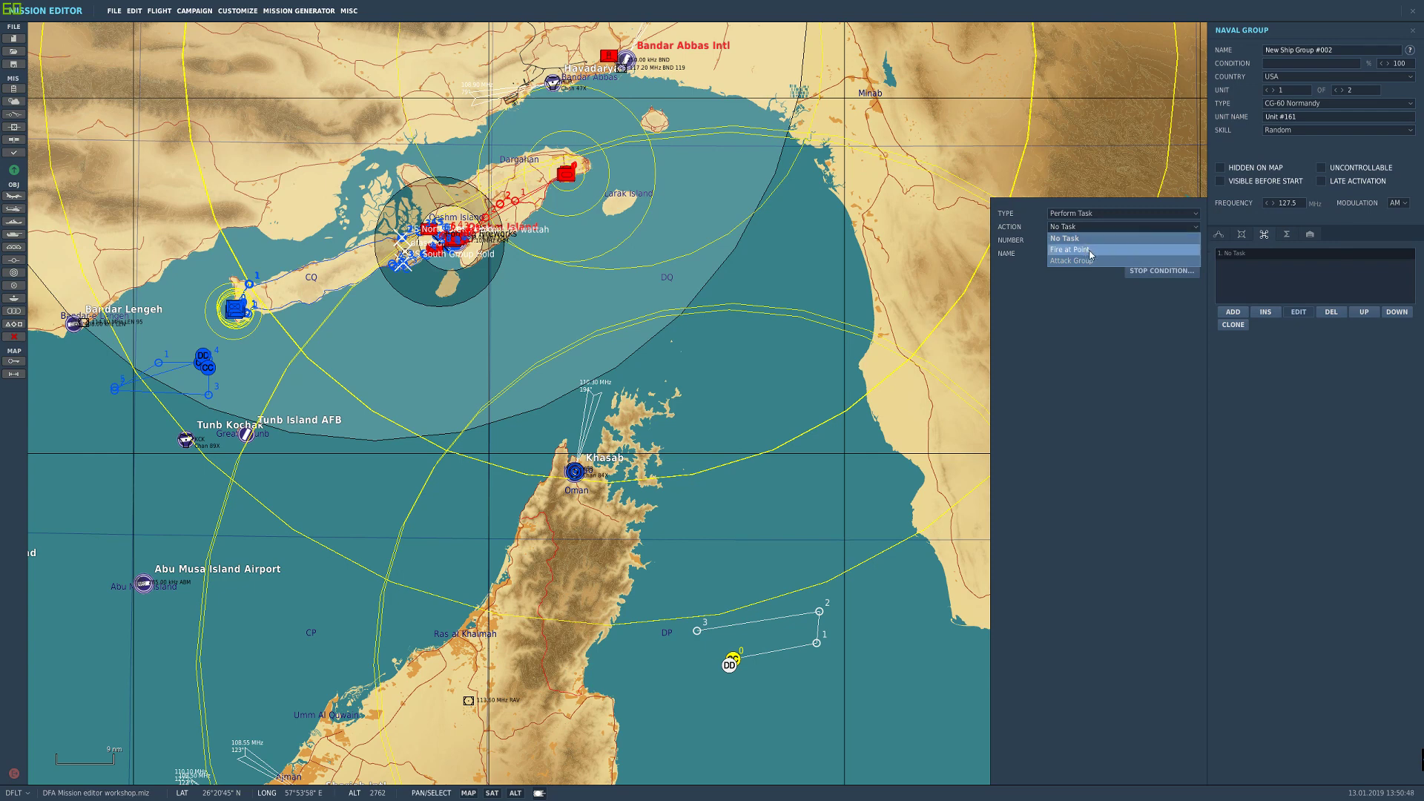
{"action": "left_click", "coordinate": [1090, 250]}
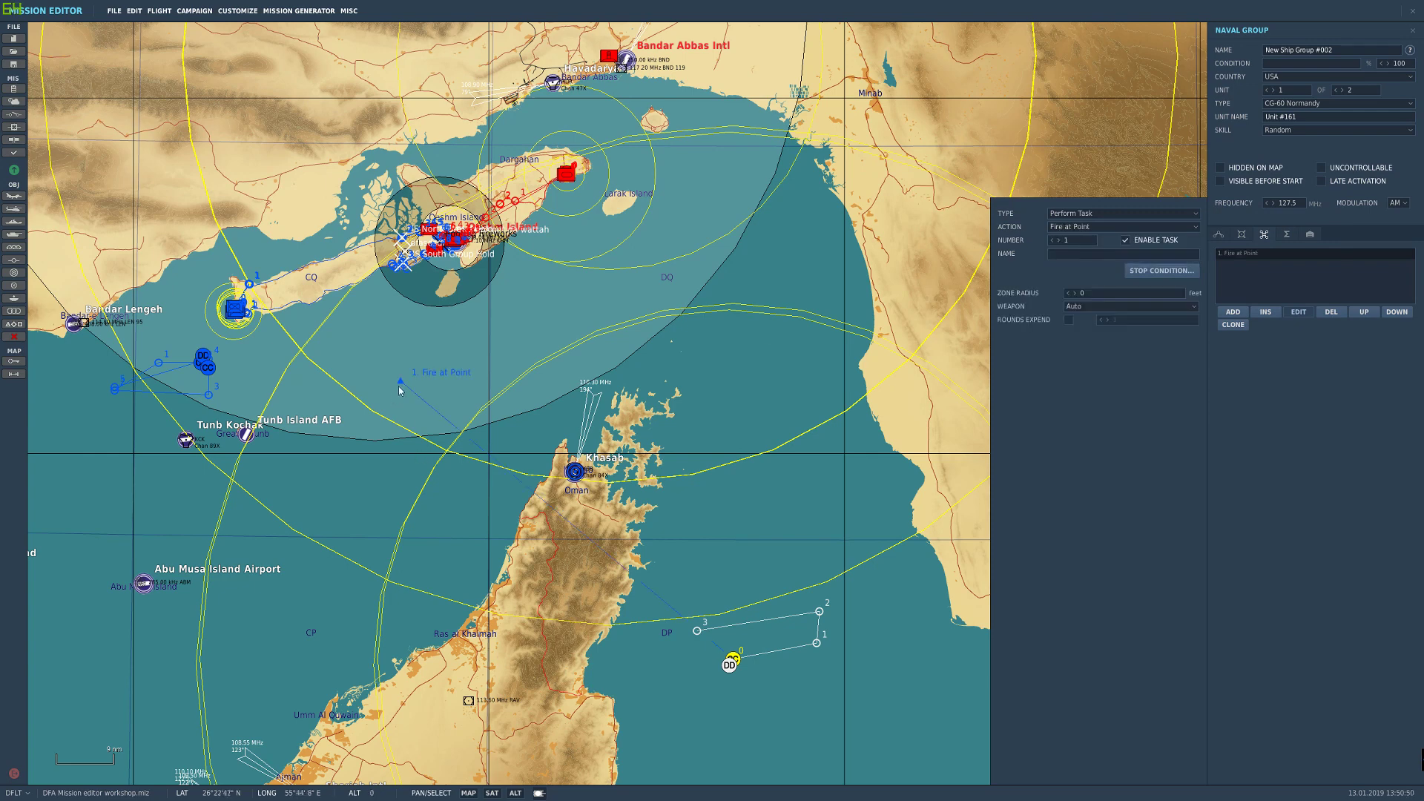
Step: Place the Fire at Point target on the central SA-10 unit of the SAM site west of Bandar Abbas Intl
{"action": "mouse_move", "coordinate": [401, 384]}
{"action": "left_mouse_down"}
{"action": "mouse_move", "coordinate": [435, 357]}
{"action": "mouse_move", "coordinate": [547, 188]}
{"action": "mouse_move", "coordinate": [606, 61]}
{"action": "left_mouse_up"}
{"action": "scroll", "coordinate": [606, 59], "scroll_direction": "up", "scroll_amount": 6}
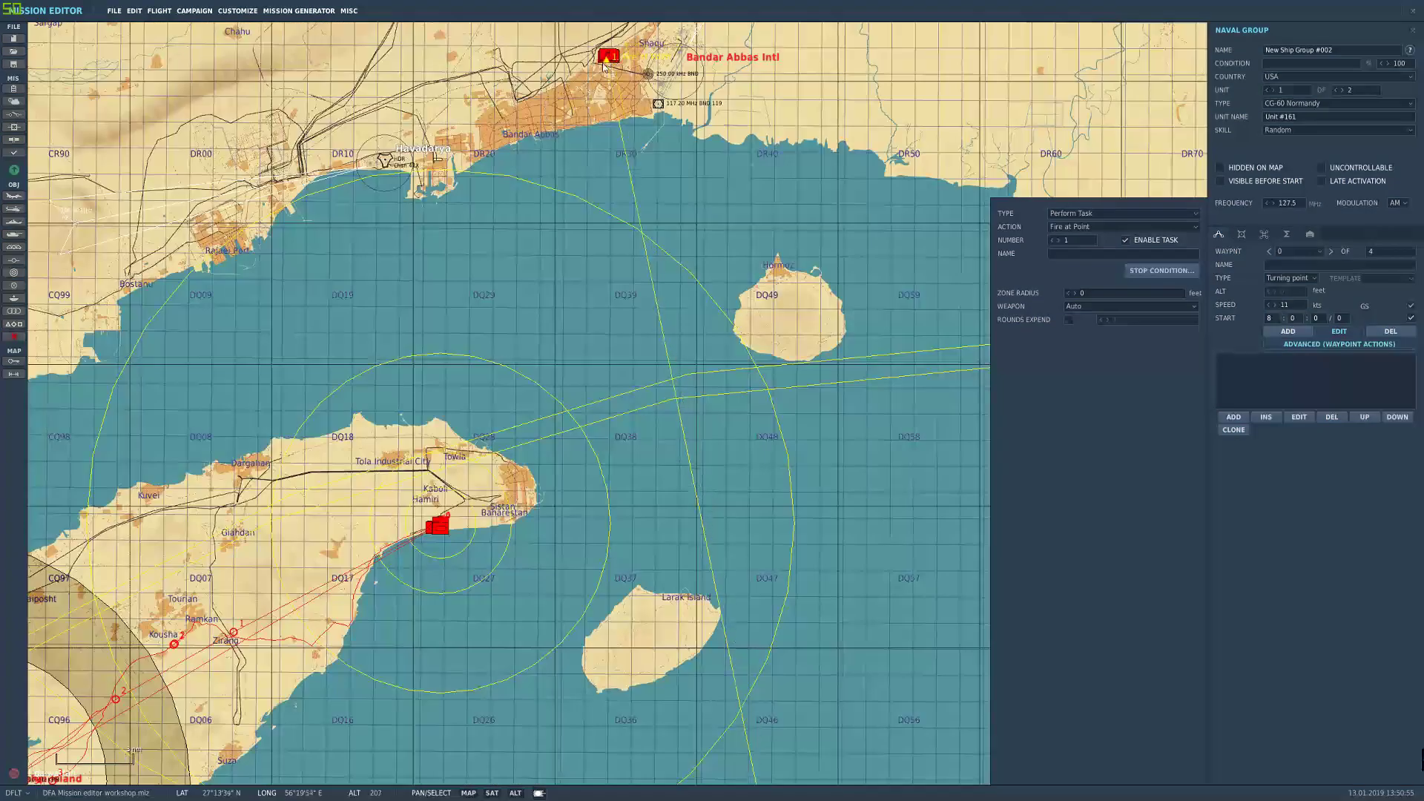
{"action": "scroll", "coordinate": [606, 60], "scroll_direction": "up", "scroll_amount": 4}
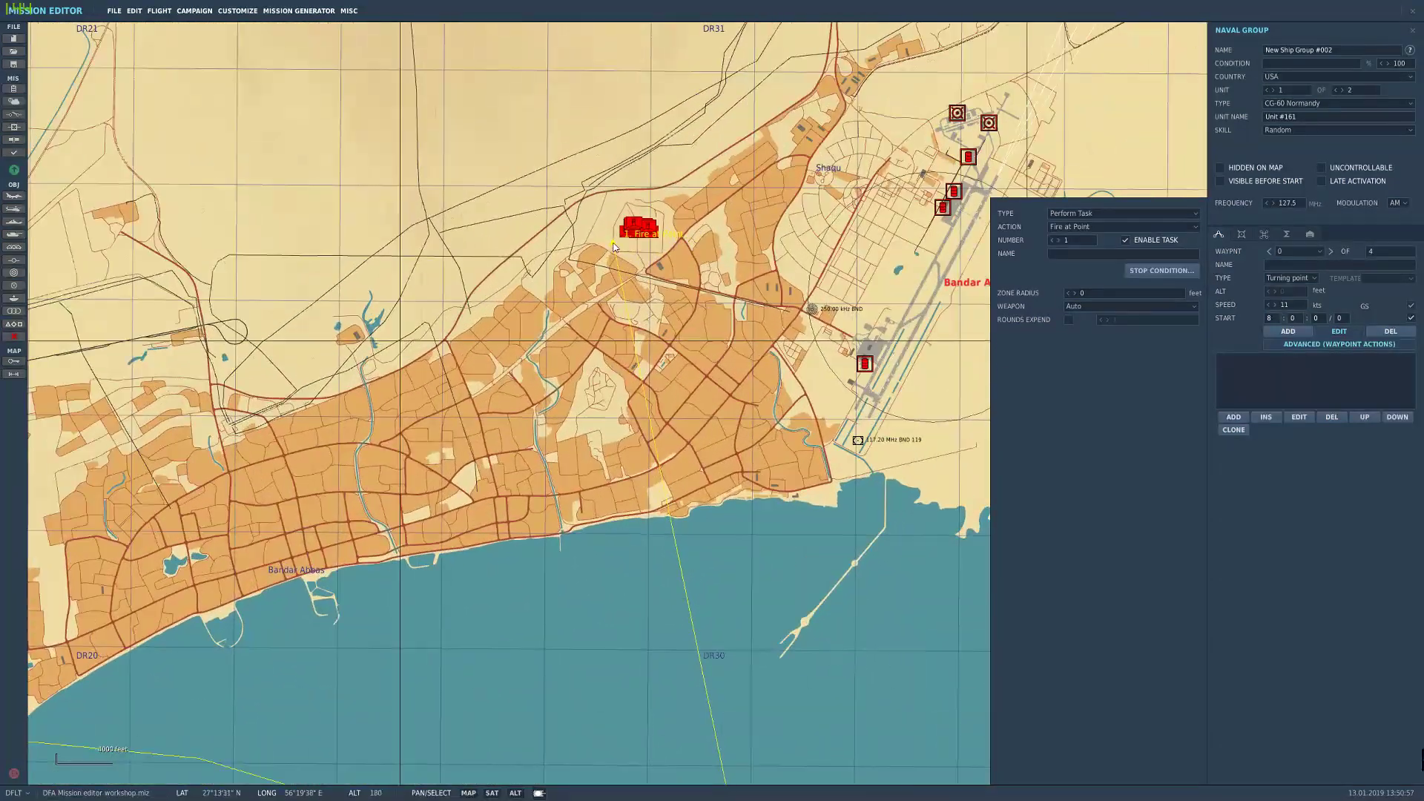
{"action": "scroll", "coordinate": [641, 236], "scroll_direction": "up", "scroll_amount": 5}
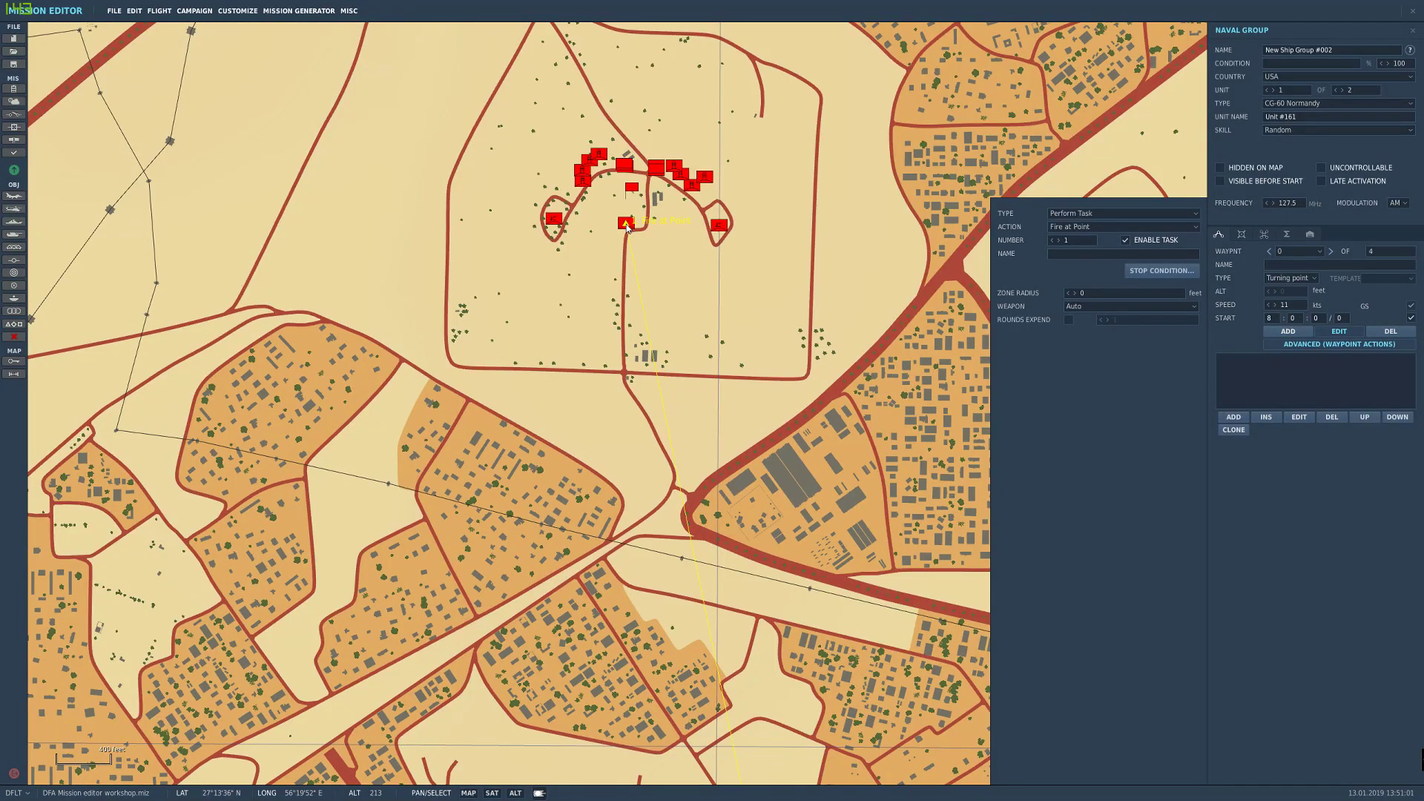
{"action": "right_click_drag", "start_coordinate": [627, 226], "coordinate": [604, 348]}
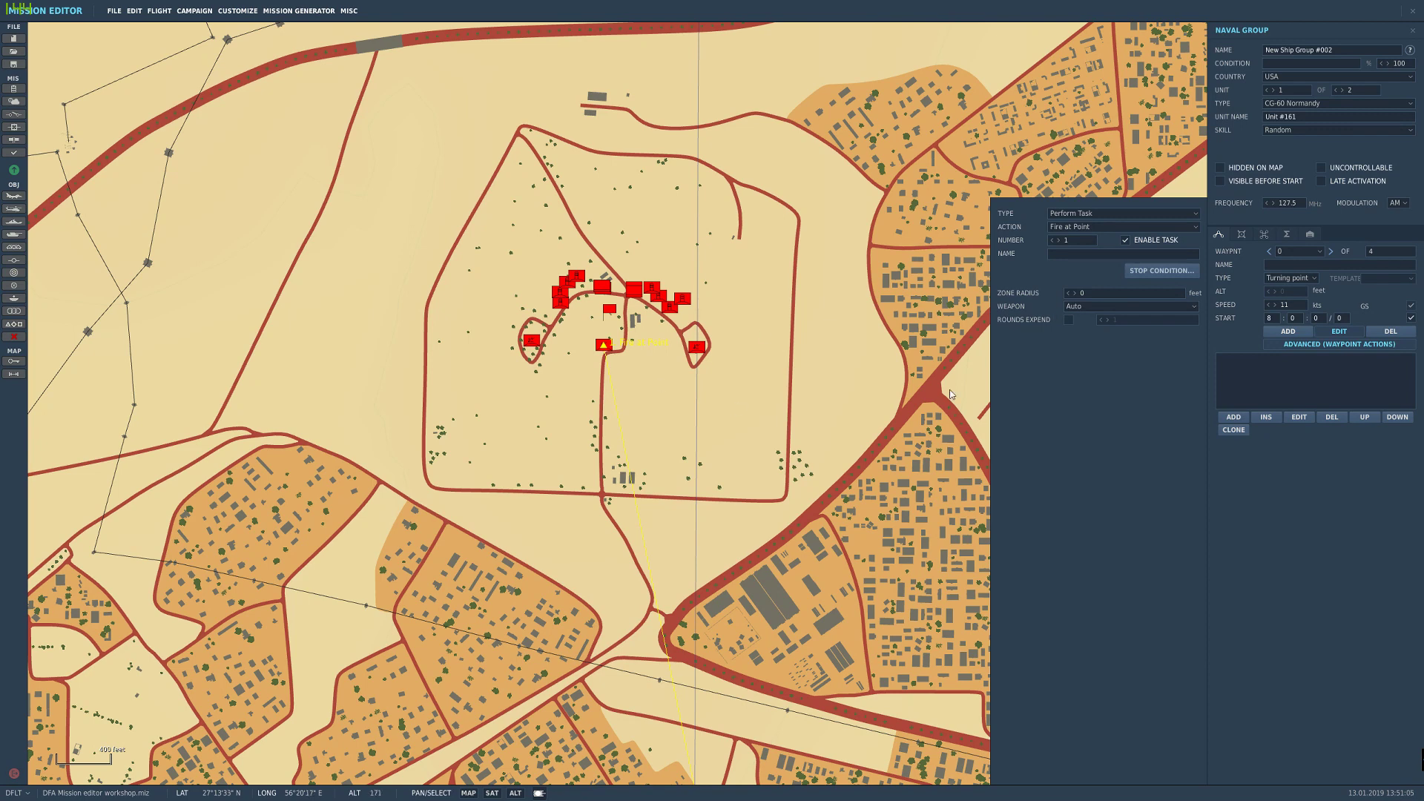
{"action": "scroll", "coordinate": [605, 346], "scroll_direction": "up", "scroll_amount": 1}
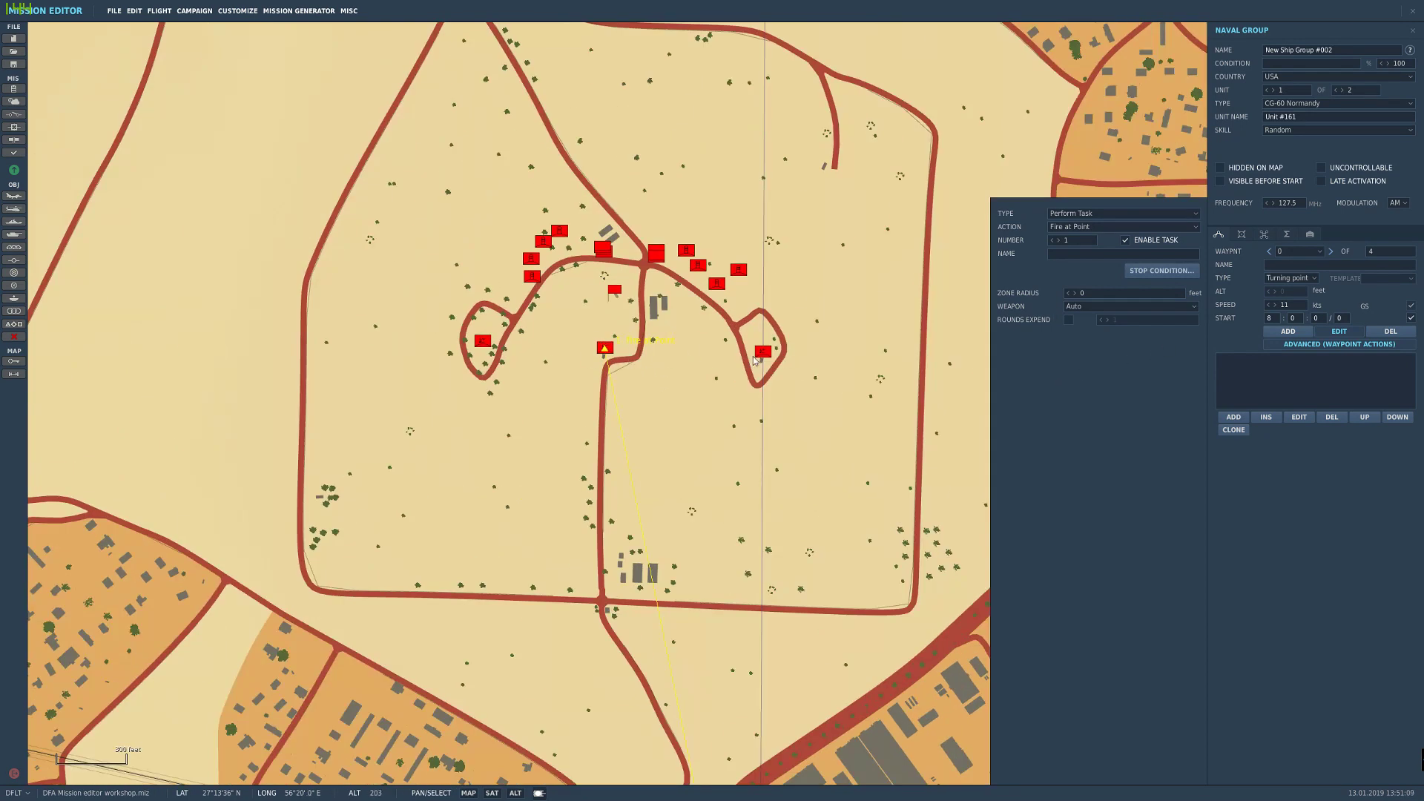
{"action": "left_click_drag", "start_coordinate": [611, 369], "coordinate": [540, 327]}
{"action": "scroll", "coordinate": [524, 322], "scroll_direction": "down", "scroll_amount": 3}
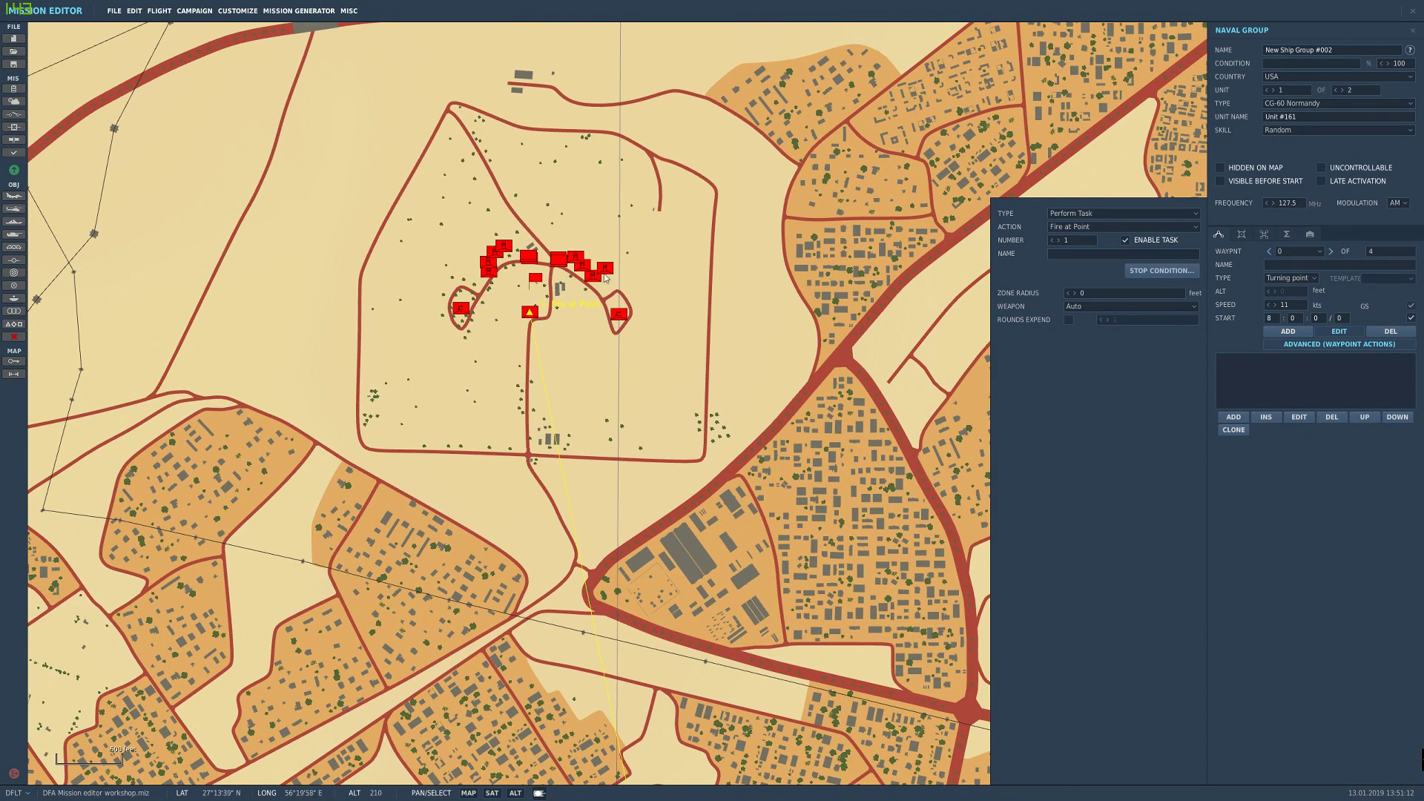
Step: Set the Fire at Point weapon to cruise missiles and limit the rounds expended to 5
{"action": "left_click", "coordinate": [1089, 306]}
{"action": "left_click", "coordinate": [1098, 385]}
{"action": "left_click", "coordinate": [1069, 321]}
{"action": "left_click", "coordinate": [1264, 234]}
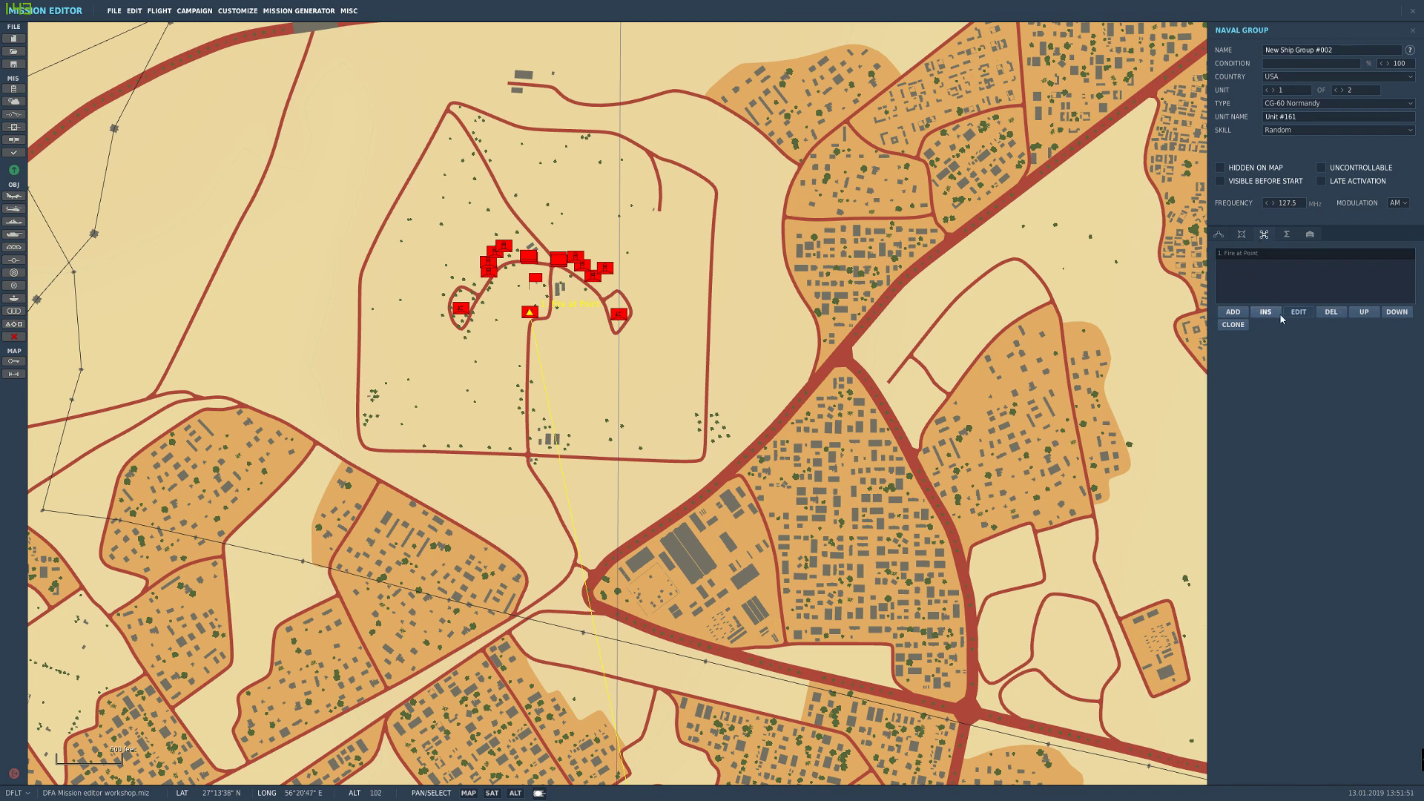
Step: Clone the Fire at Point action twice, moving one target onto the SAM unit in the site's western road loop
{"action": "left_click", "coordinate": [1234, 325]}
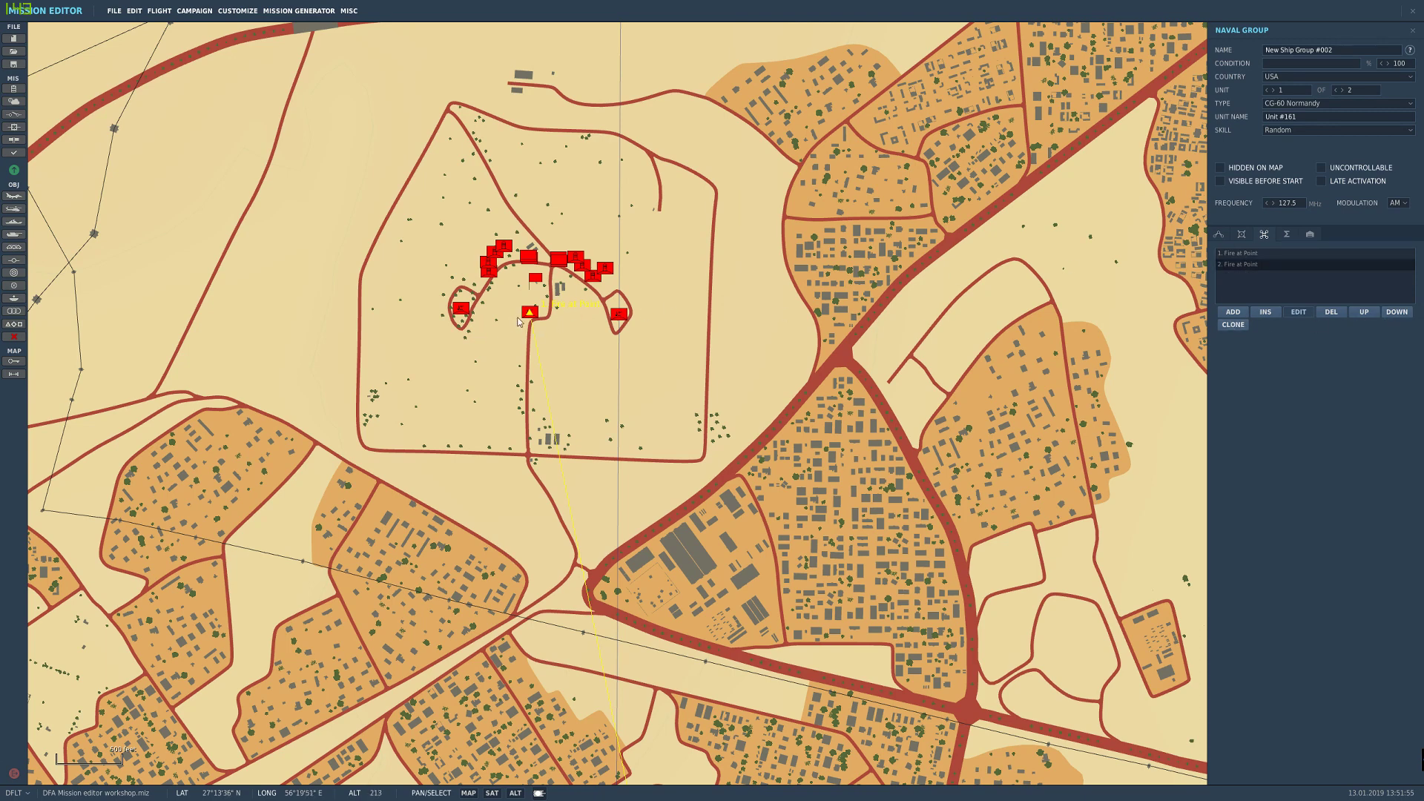
{"action": "left_click", "coordinate": [1254, 265]}
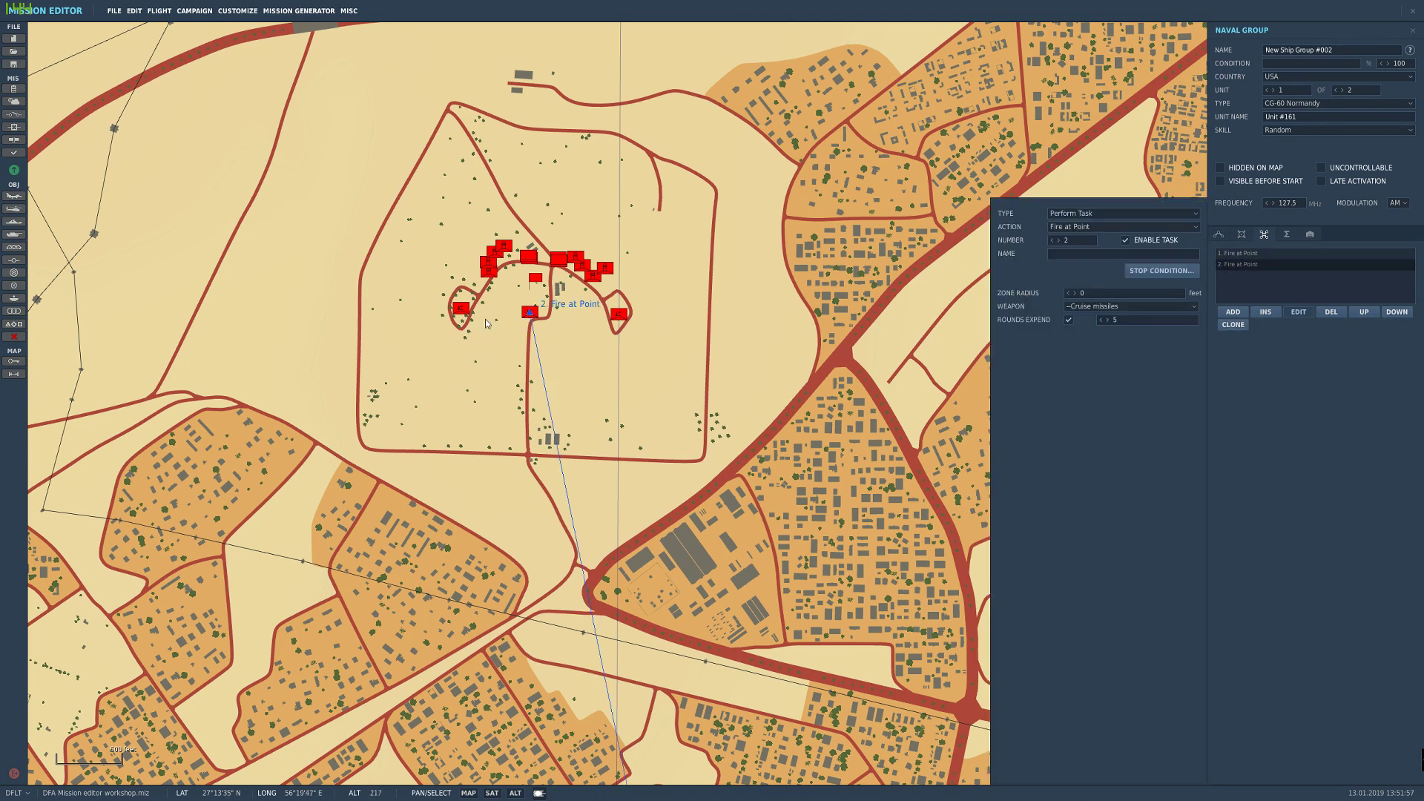
{"action": "left_click_drag", "start_coordinate": [530, 315], "coordinate": [462, 315]}
{"action": "left_click", "coordinate": [1237, 327]}
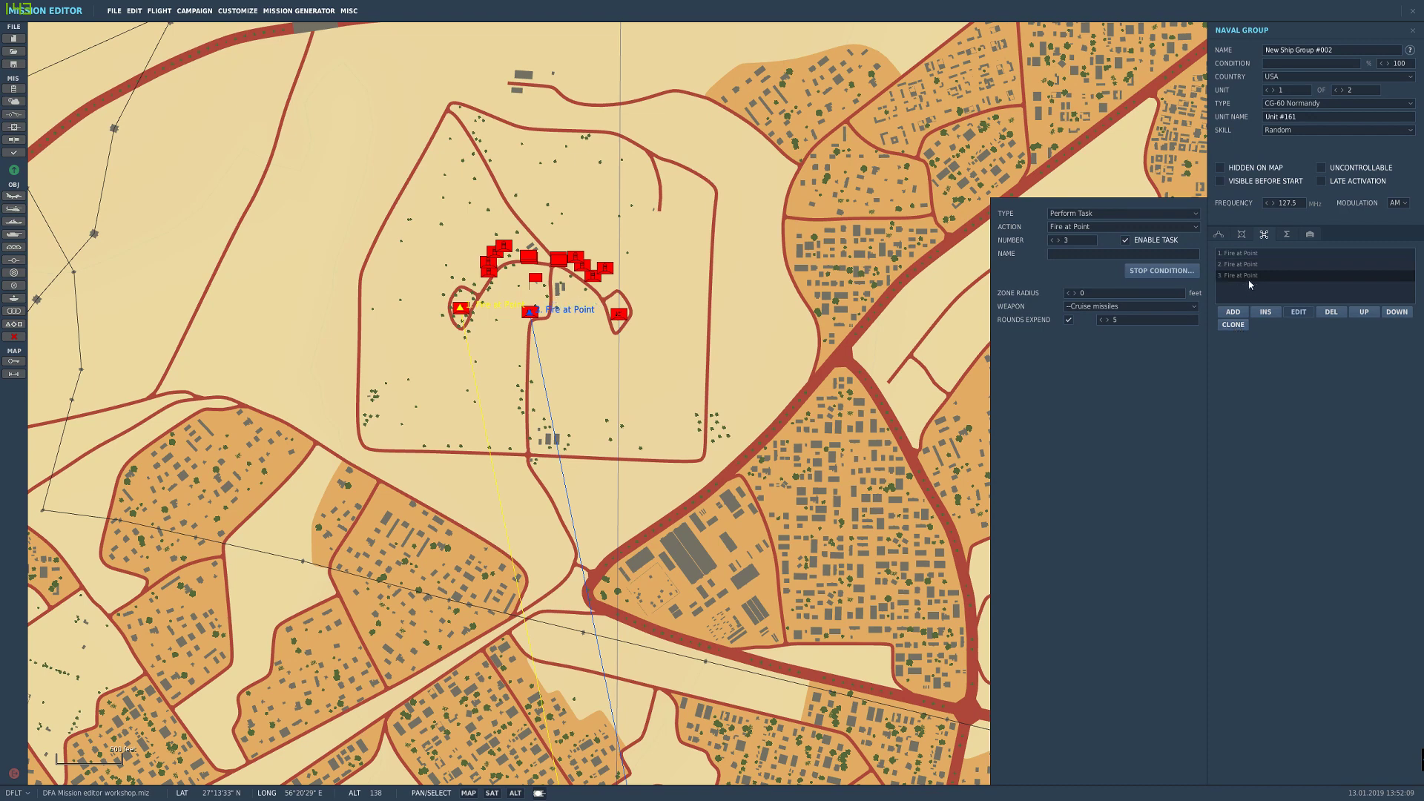
Step: Reselect the naval group off Oman's east coast and open its third Fire at Point triggered action
{"action": "left_click", "coordinate": [528, 314]}
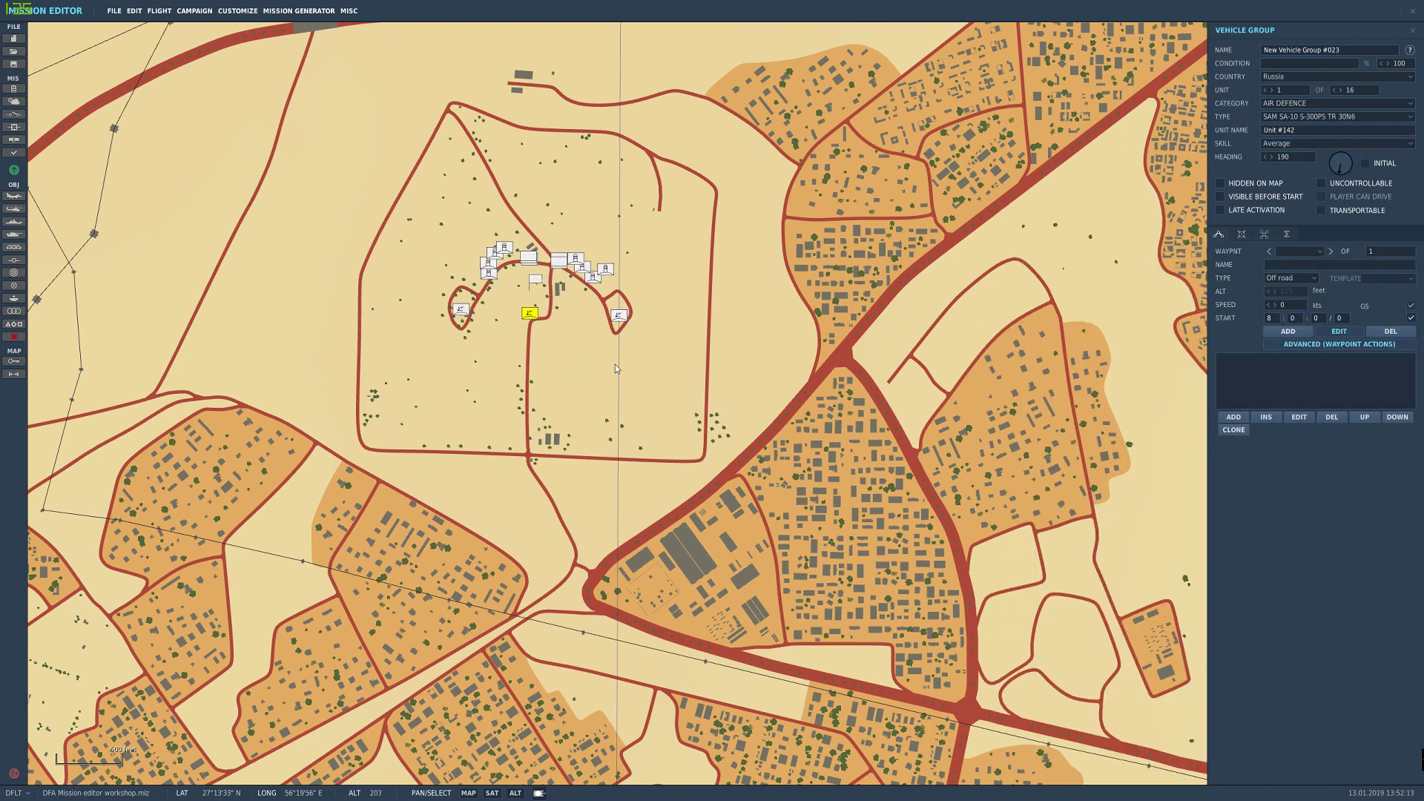
{"action": "scroll", "coordinate": [598, 356], "scroll_direction": "down", "scroll_amount": 4}
{"action": "left_click_drag", "start_coordinate": [594, 380], "coordinate": [538, 206]}
{"action": "scroll", "coordinate": [538, 206], "scroll_direction": "down", "scroll_amount": 8}
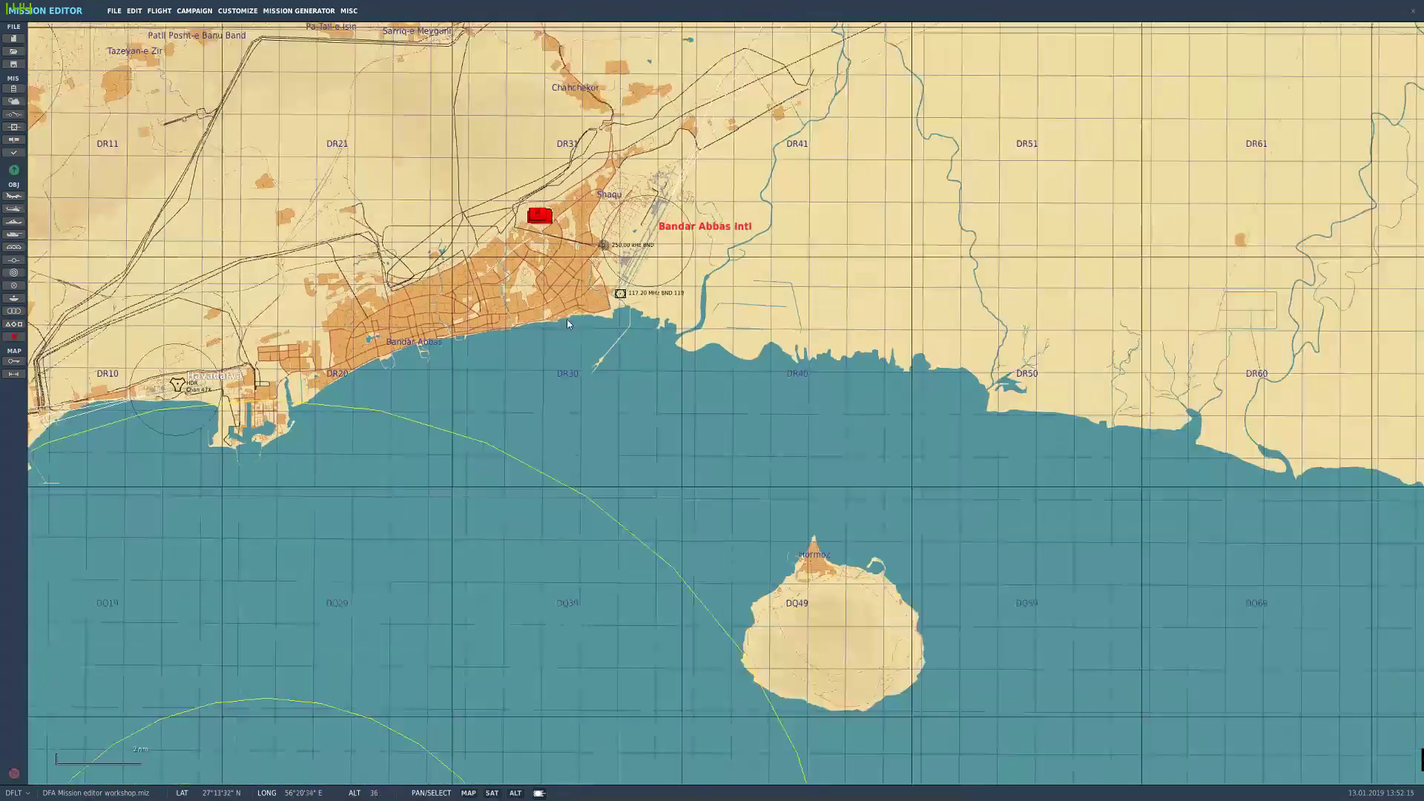
{"action": "scroll", "coordinate": [567, 320], "scroll_direction": "down", "scroll_amount": 5}
{"action": "left_click_drag", "start_coordinate": [647, 622], "coordinate": [616, 259]}
{"action": "scroll", "coordinate": [615, 259], "scroll_direction": "down", "scroll_amount": 3}
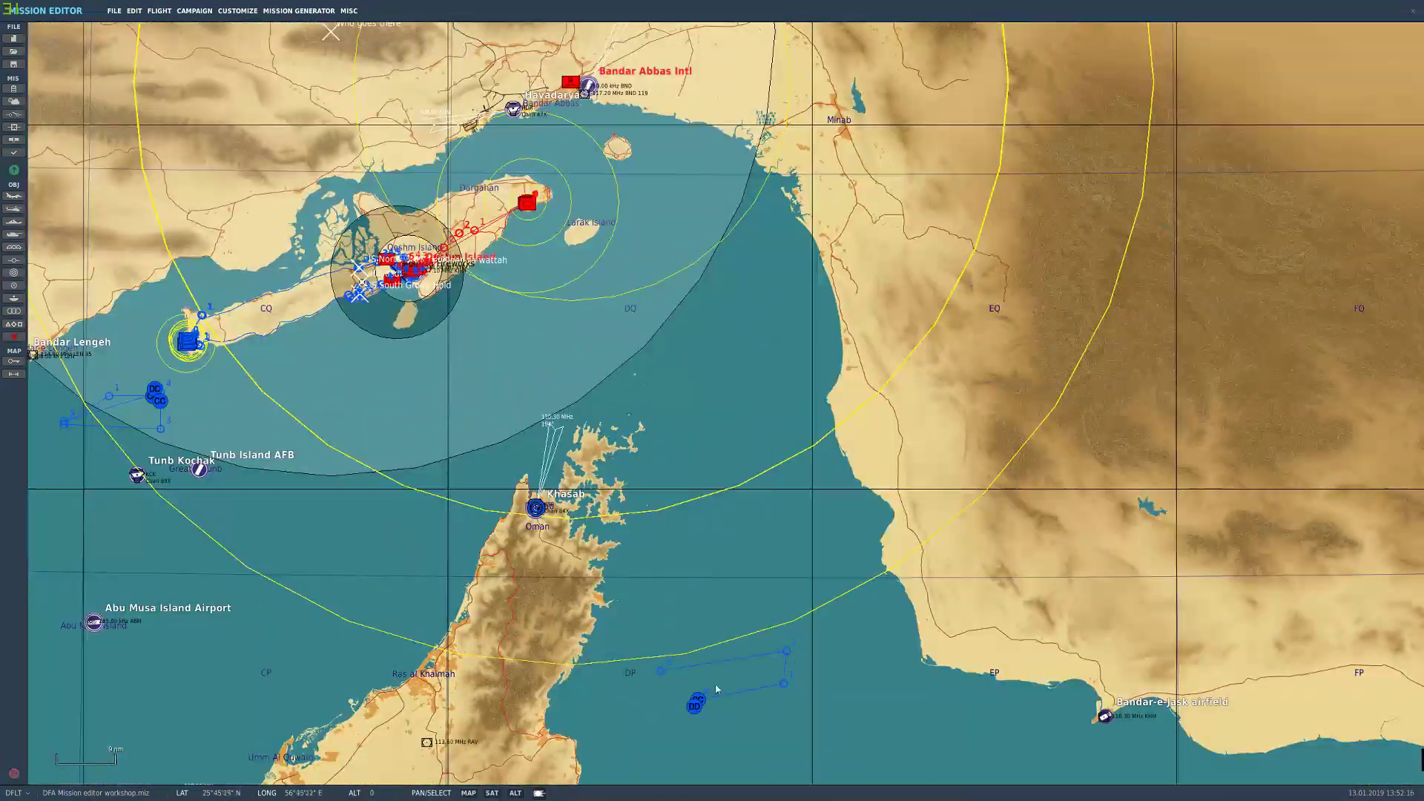
{"action": "left_click", "coordinate": [699, 701]}
{"action": "left_click", "coordinate": [1264, 234]}
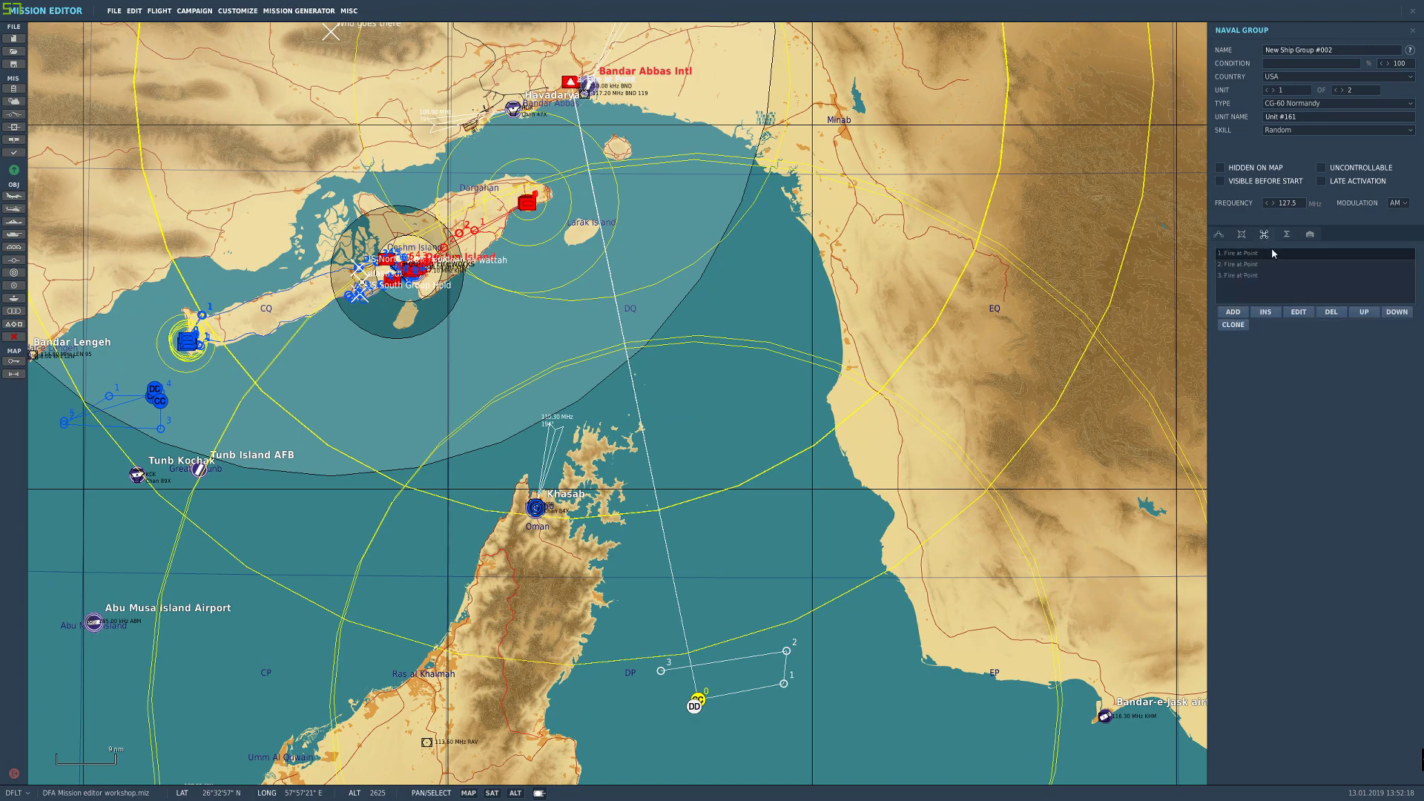
{"action": "left_click", "coordinate": [1262, 274]}
{"action": "left_click_drag", "start_coordinate": [576, 94], "coordinate": [657, 409]}
{"action": "scroll", "coordinate": [657, 409], "scroll_direction": "up", "scroll_amount": 10}
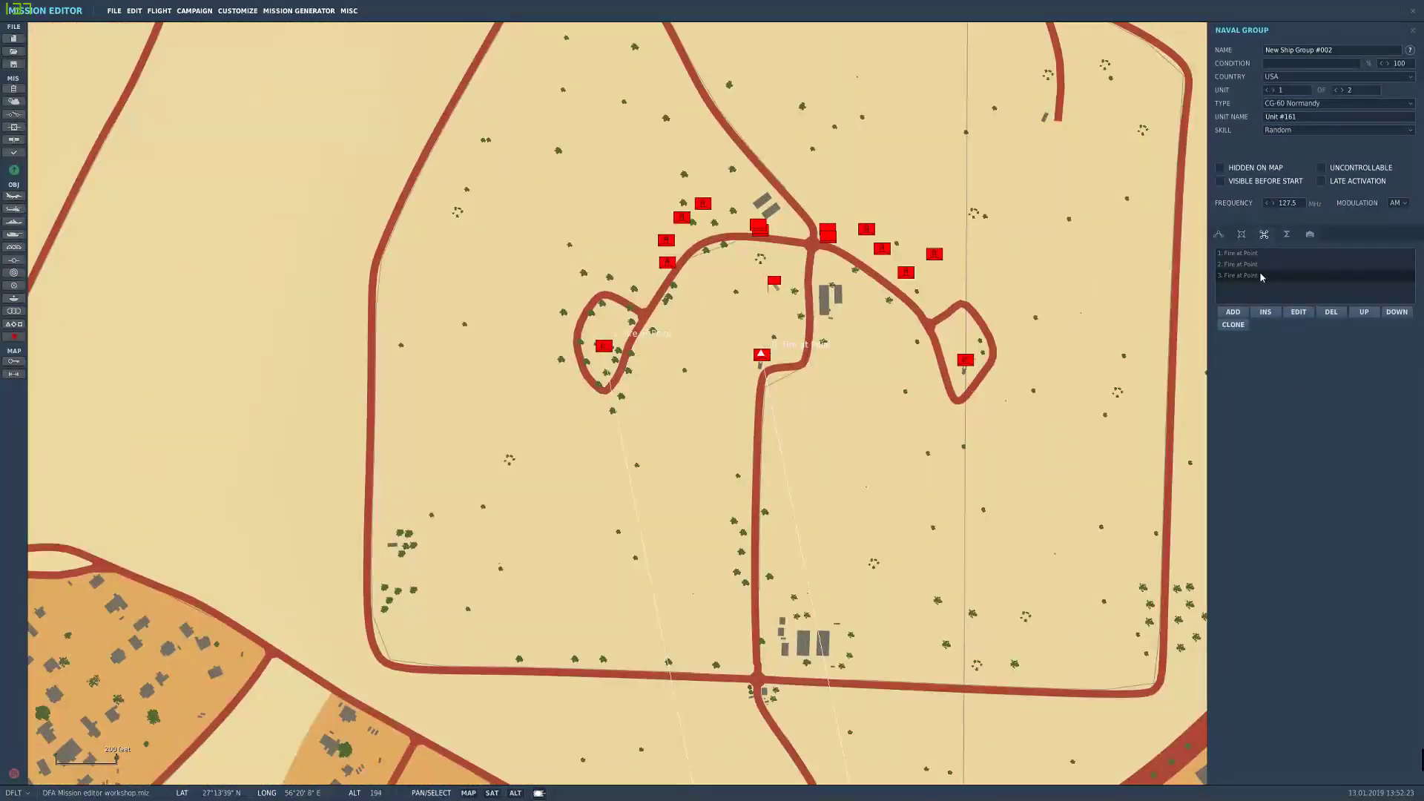
{"action": "left_click", "coordinate": [1252, 277]}
Step: Move the second Fire at Point target from the central SA-10 unit onto the unit in the eastern road loop
{"action": "left_click_drag", "start_coordinate": [655, 394], "coordinate": [575, 425]}
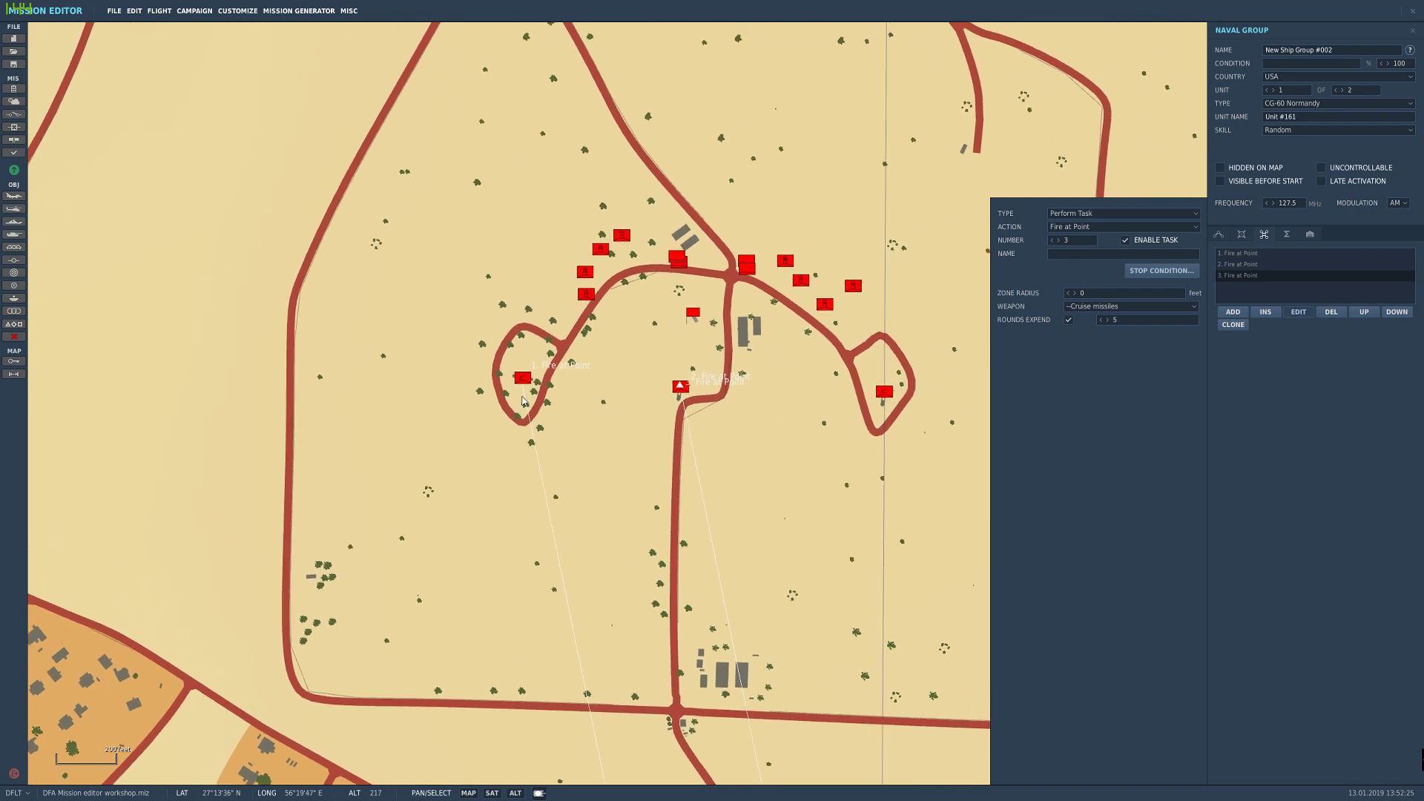
{"action": "scroll", "coordinate": [520, 396], "scroll_direction": "up", "scroll_amount": 2}
{"action": "scroll", "coordinate": [541, 347], "scroll_direction": "up", "scroll_amount": 2}
{"action": "left_click", "coordinate": [503, 366]}
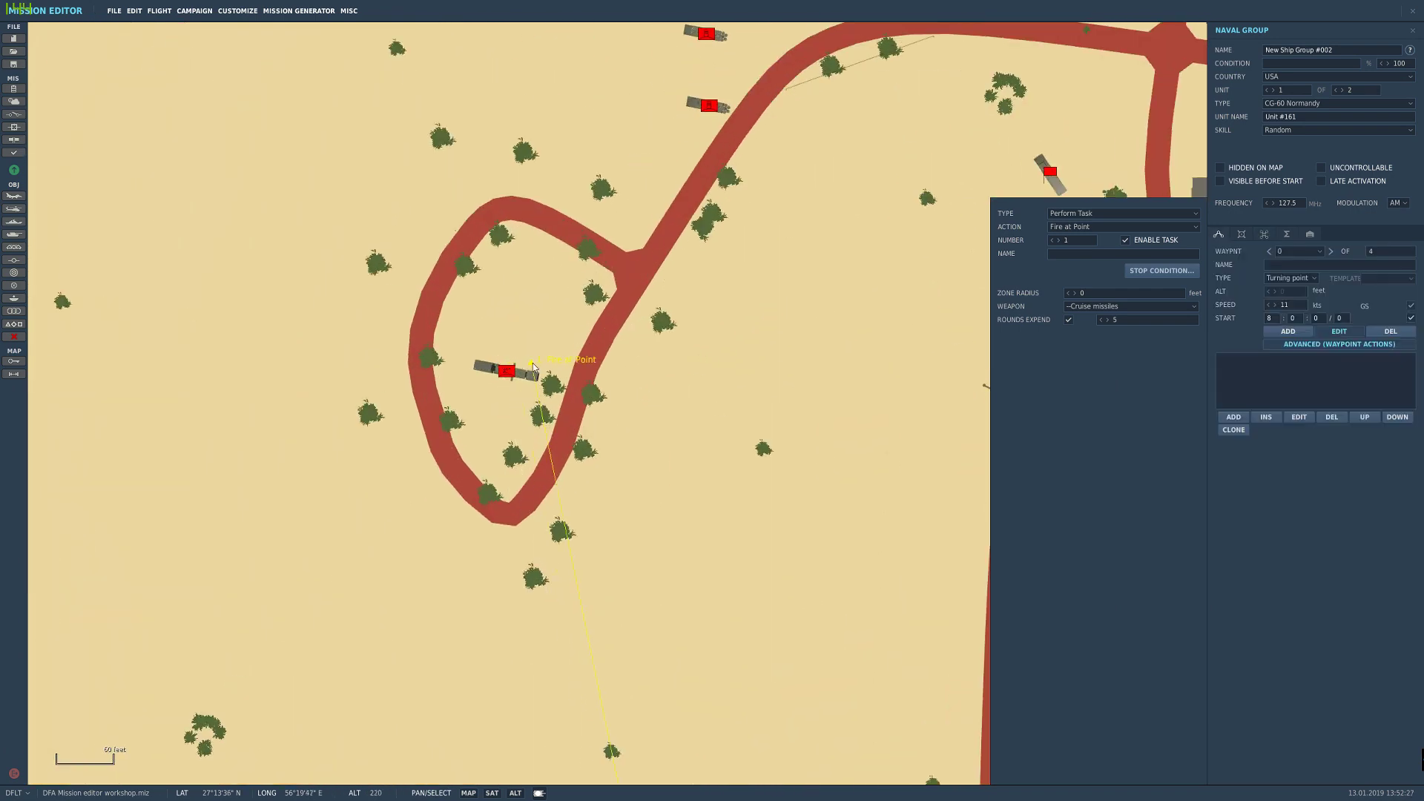
{"action": "left_click_drag", "start_coordinate": [503, 366], "coordinate": [184, 300]}
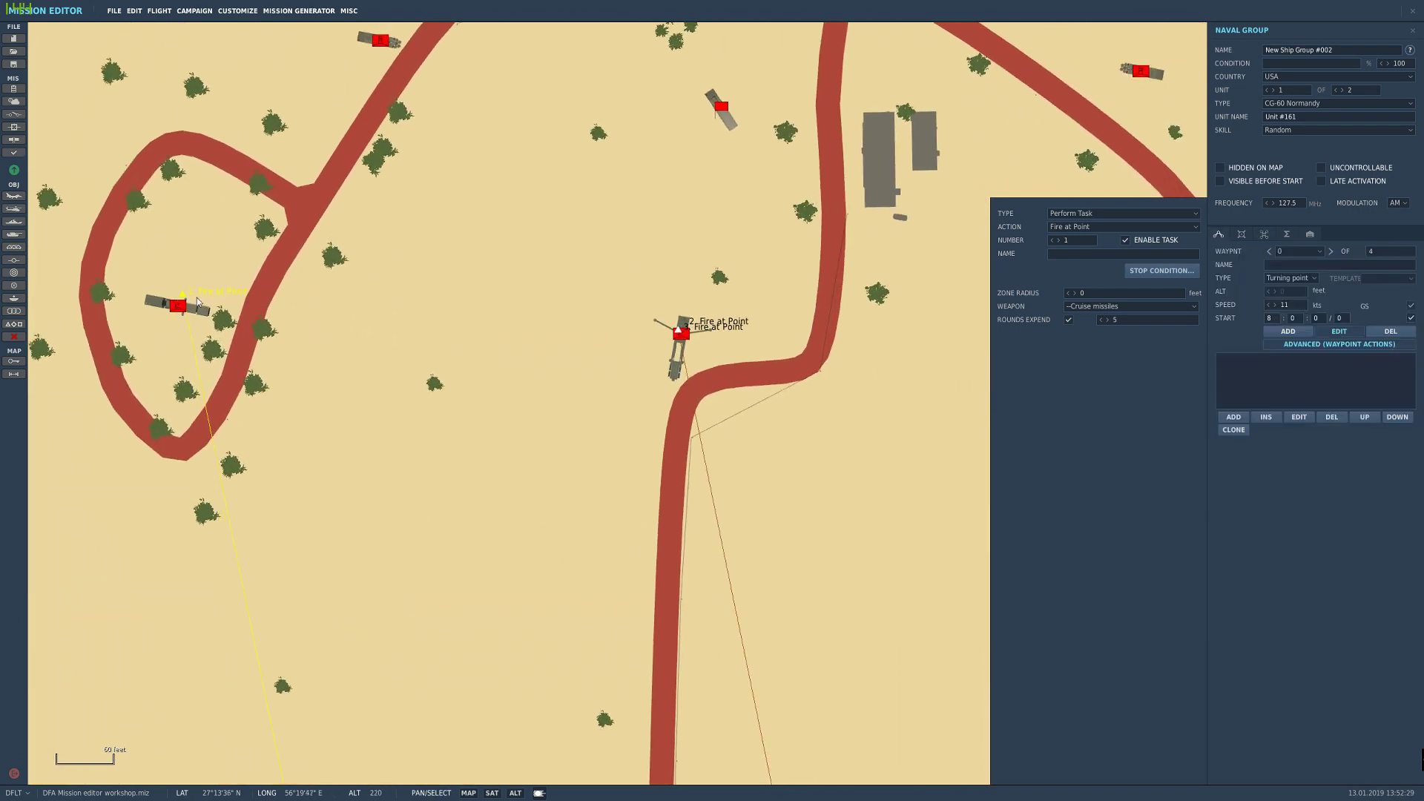
{"action": "scroll", "coordinate": [678, 320], "scroll_direction": "up", "scroll_amount": 4}
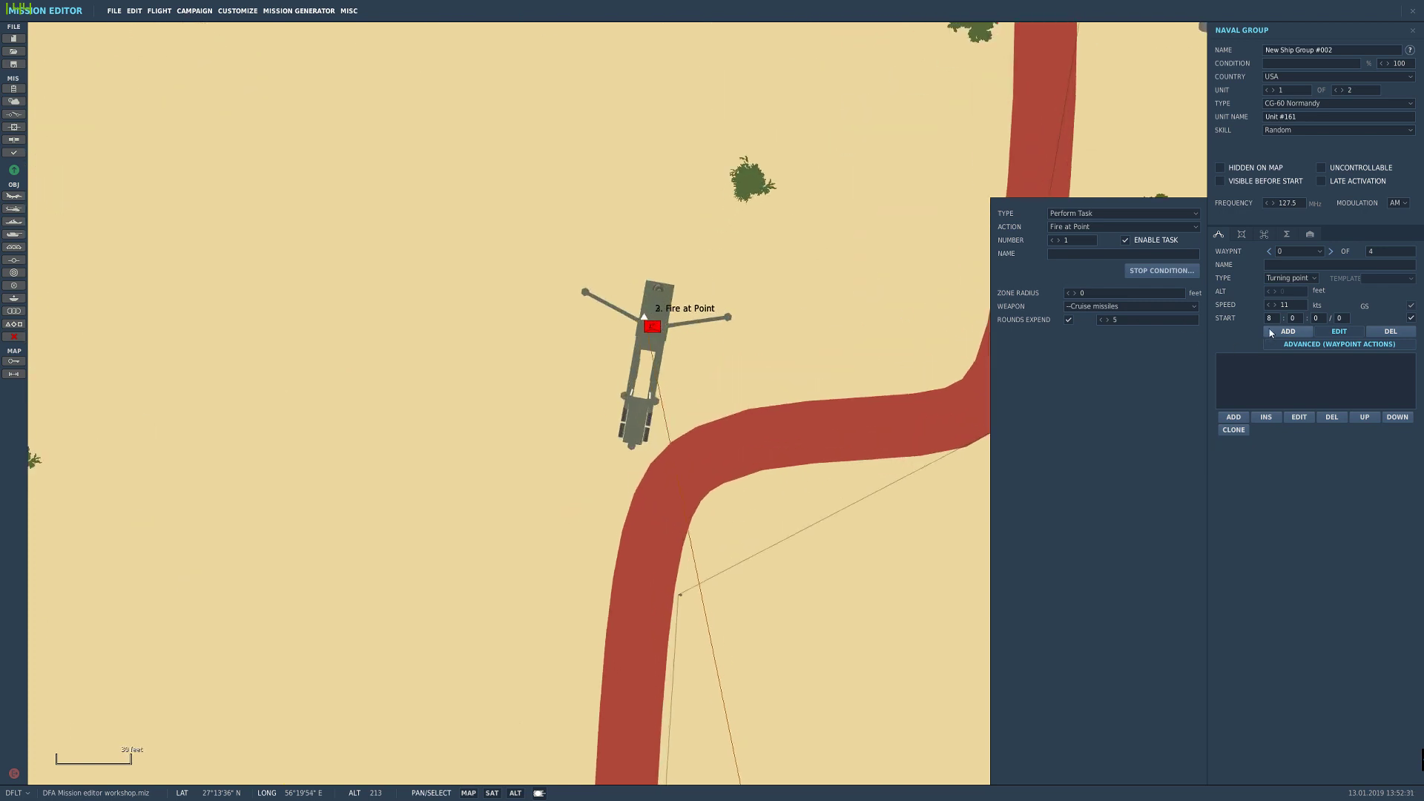
{"action": "left_click", "coordinate": [1265, 236]}
{"action": "left_click", "coordinate": [1260, 275]}
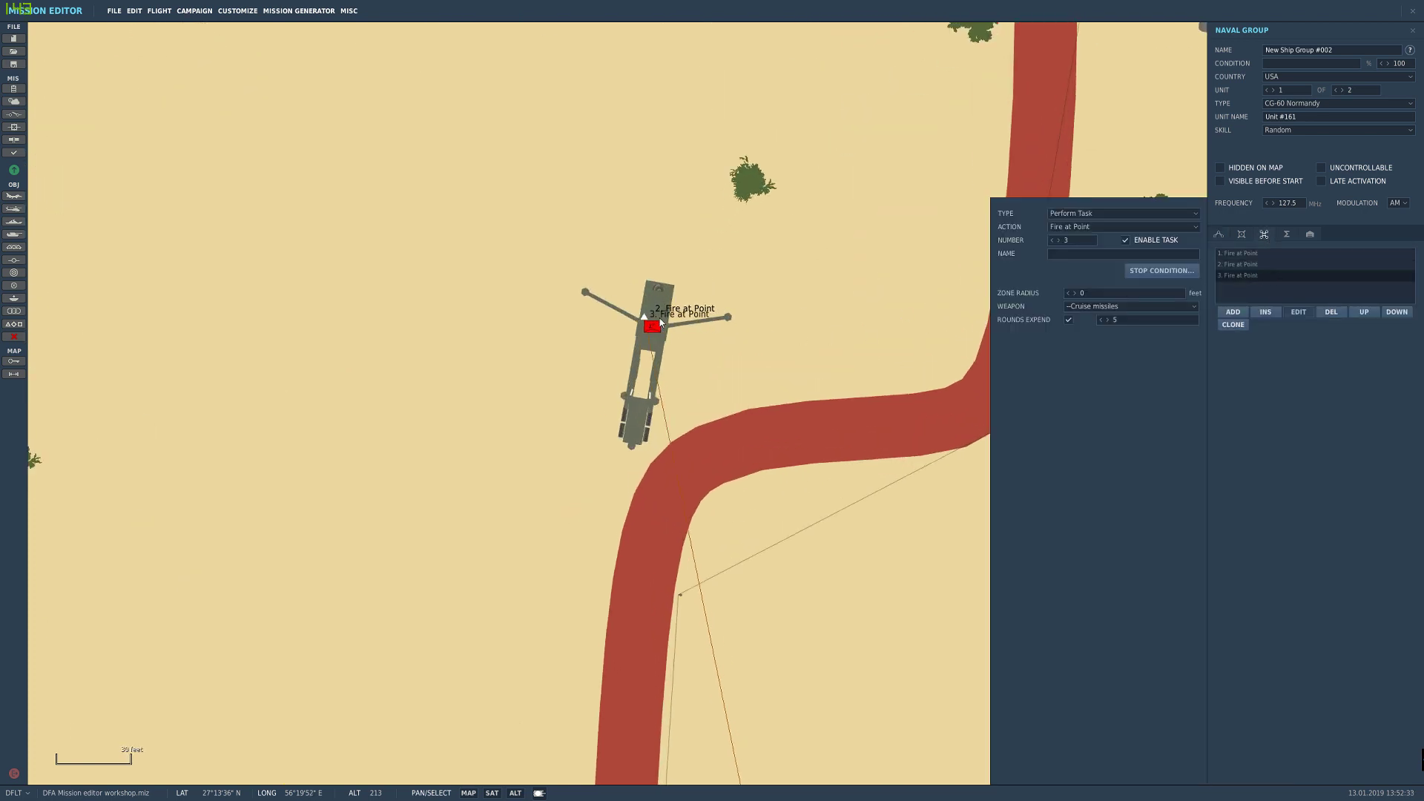
{"action": "left_click_drag", "start_coordinate": [645, 319], "coordinate": [877, 400]}
{"action": "right_click_drag", "start_coordinate": [876, 401], "coordinate": [447, 335]}
{"action": "scroll", "coordinate": [447, 336], "scroll_direction": "down", "scroll_amount": 4}
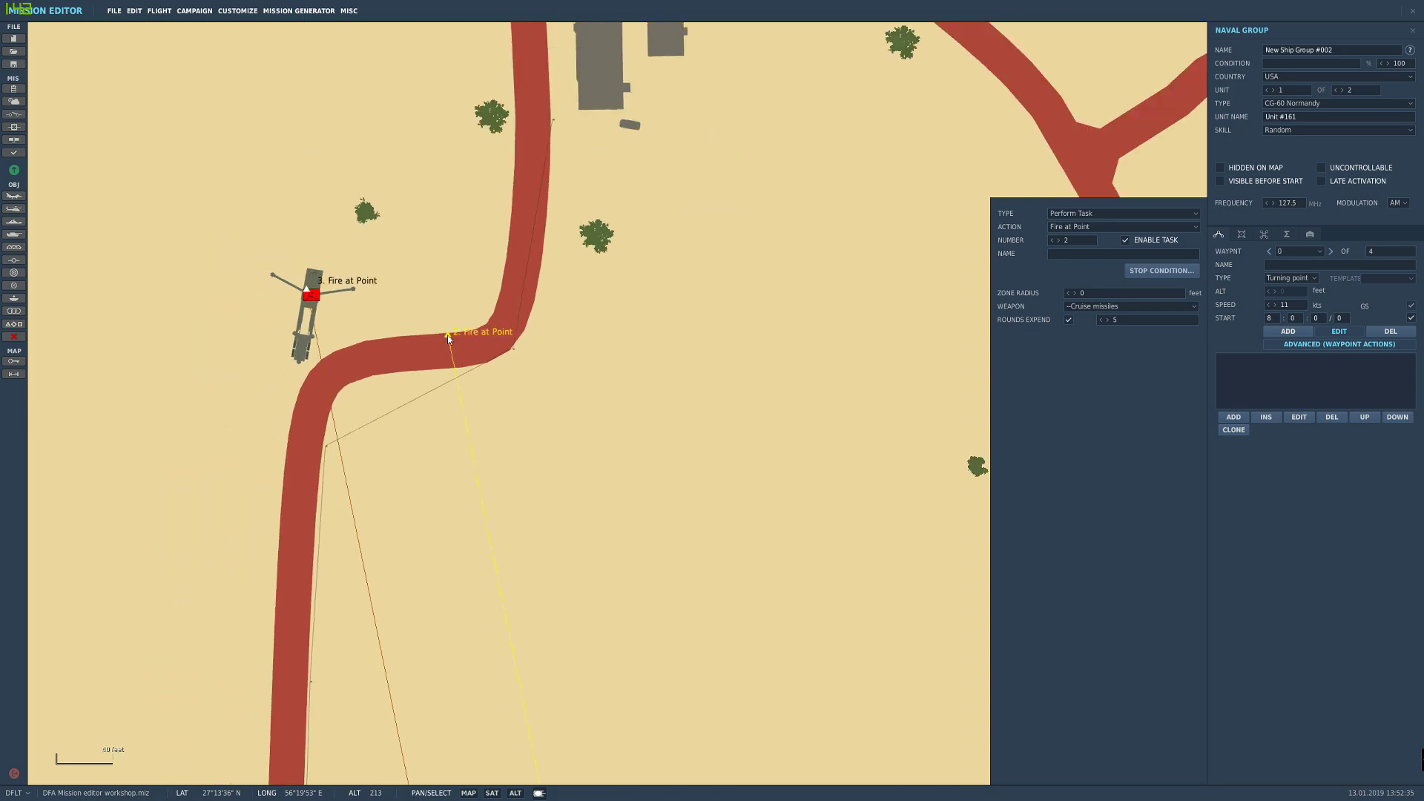
{"action": "left_click_drag", "start_coordinate": [447, 335], "coordinate": [905, 328]}
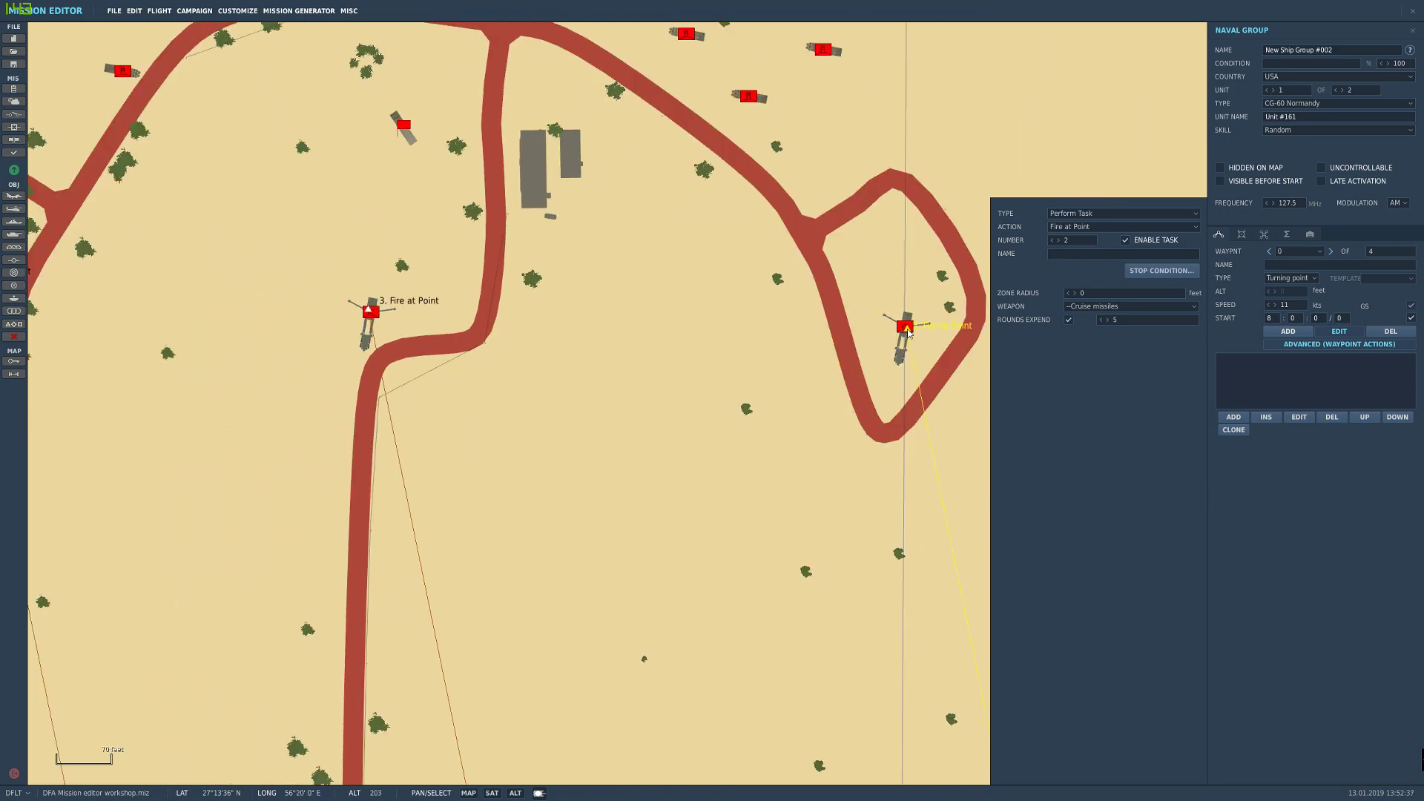
Step: Reselect the naval group and check where its three Fire at Point targets lie on the SAM site
{"action": "scroll", "coordinate": [660, 352], "scroll_direction": "down", "scroll_amount": 5}
{"action": "left_click", "coordinate": [645, 386]}
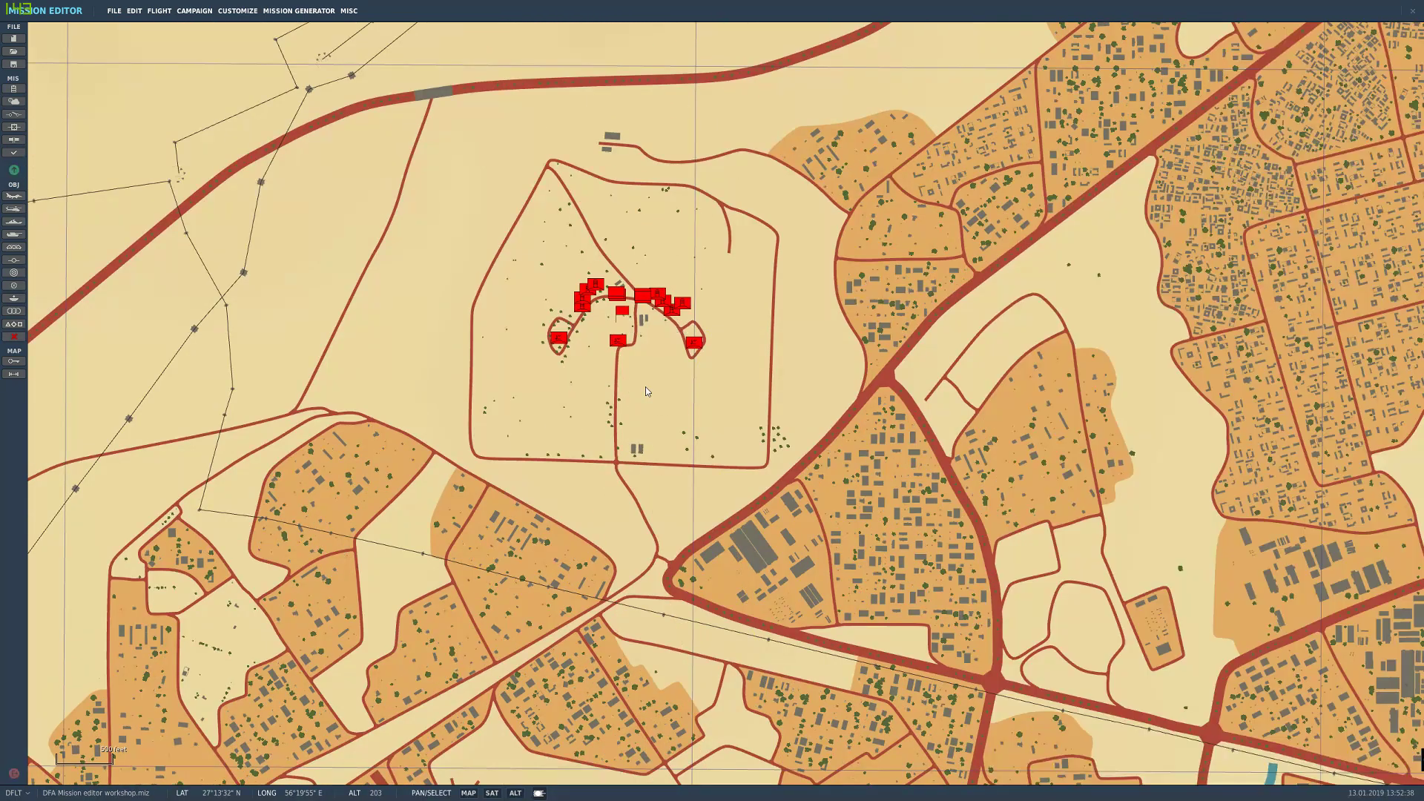
{"action": "scroll", "coordinate": [644, 382], "scroll_direction": "down", "scroll_amount": 8}
{"action": "right_click_drag", "start_coordinate": [610, 480], "coordinate": [617, 135]}
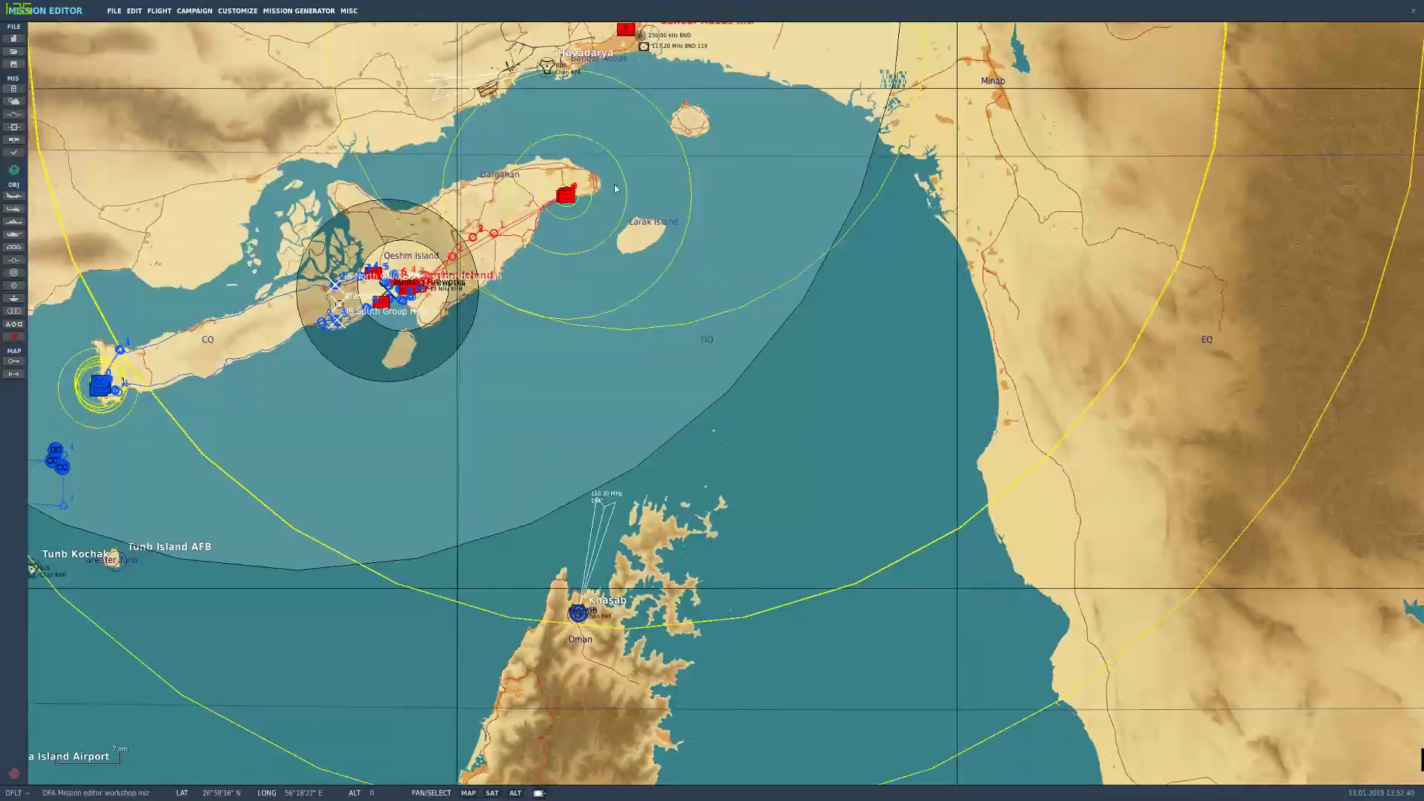
{"action": "scroll", "coordinate": [617, 135], "scroll_direction": "down", "scroll_amount": 2}
{"action": "left_click", "coordinate": [701, 483]}
{"action": "right_click_drag", "start_coordinate": [635, 83], "coordinate": [644, 346]}
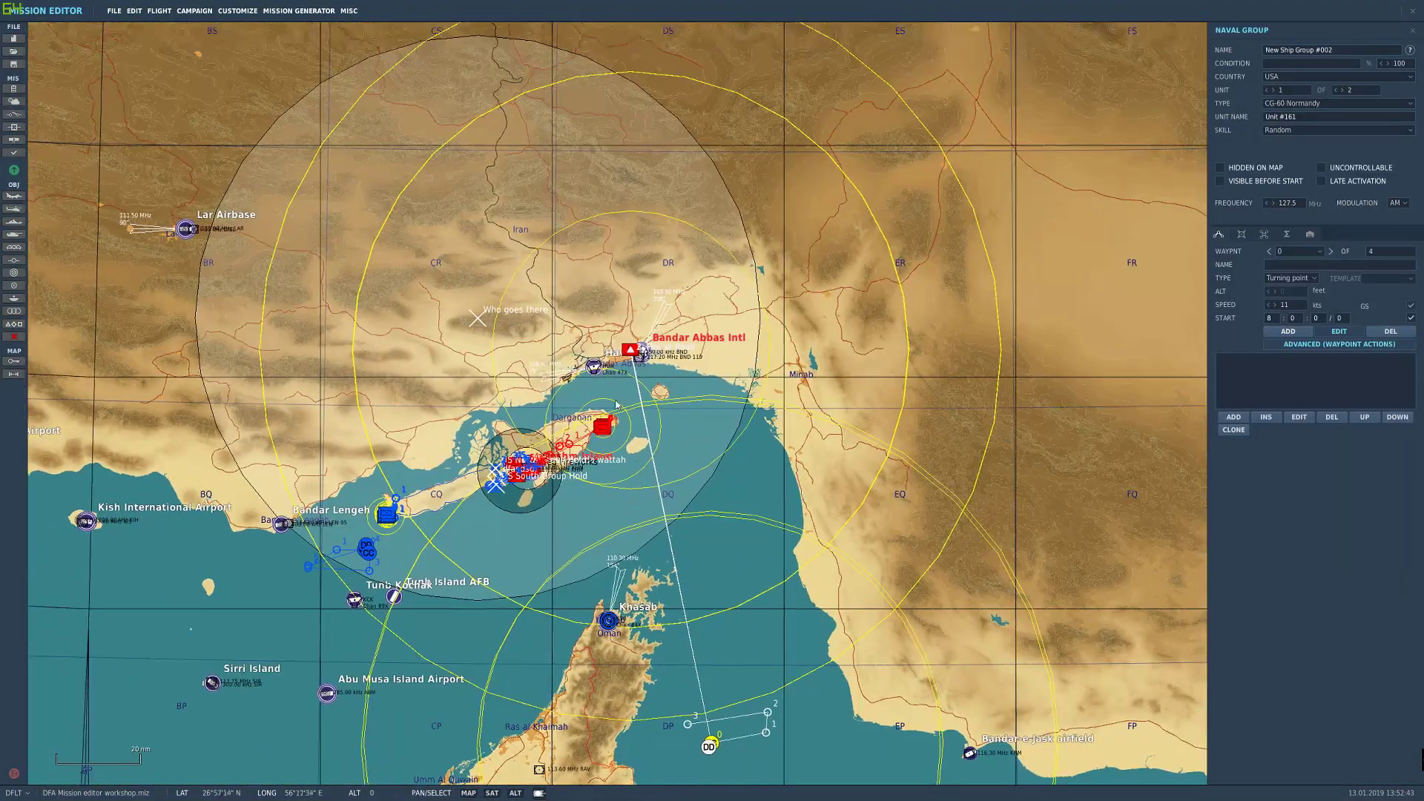
{"action": "scroll", "coordinate": [642, 341], "scroll_direction": "up", "scroll_amount": 6}
{"action": "left_click", "coordinate": [1264, 234]}
{"action": "scroll", "coordinate": [682, 368], "scroll_direction": "up", "scroll_amount": 6}
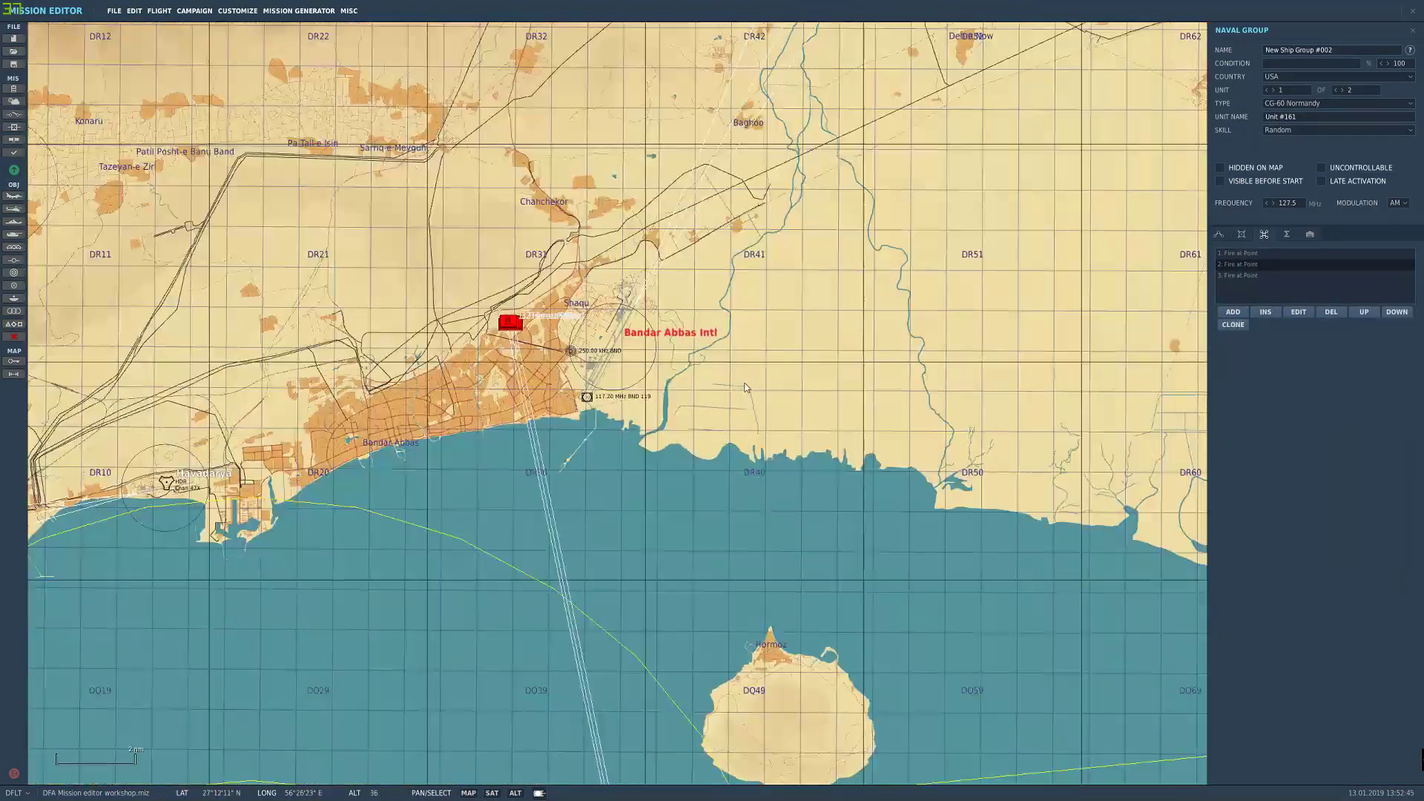
{"action": "right_click_drag", "start_coordinate": [648, 367], "coordinate": [1025, 400]}
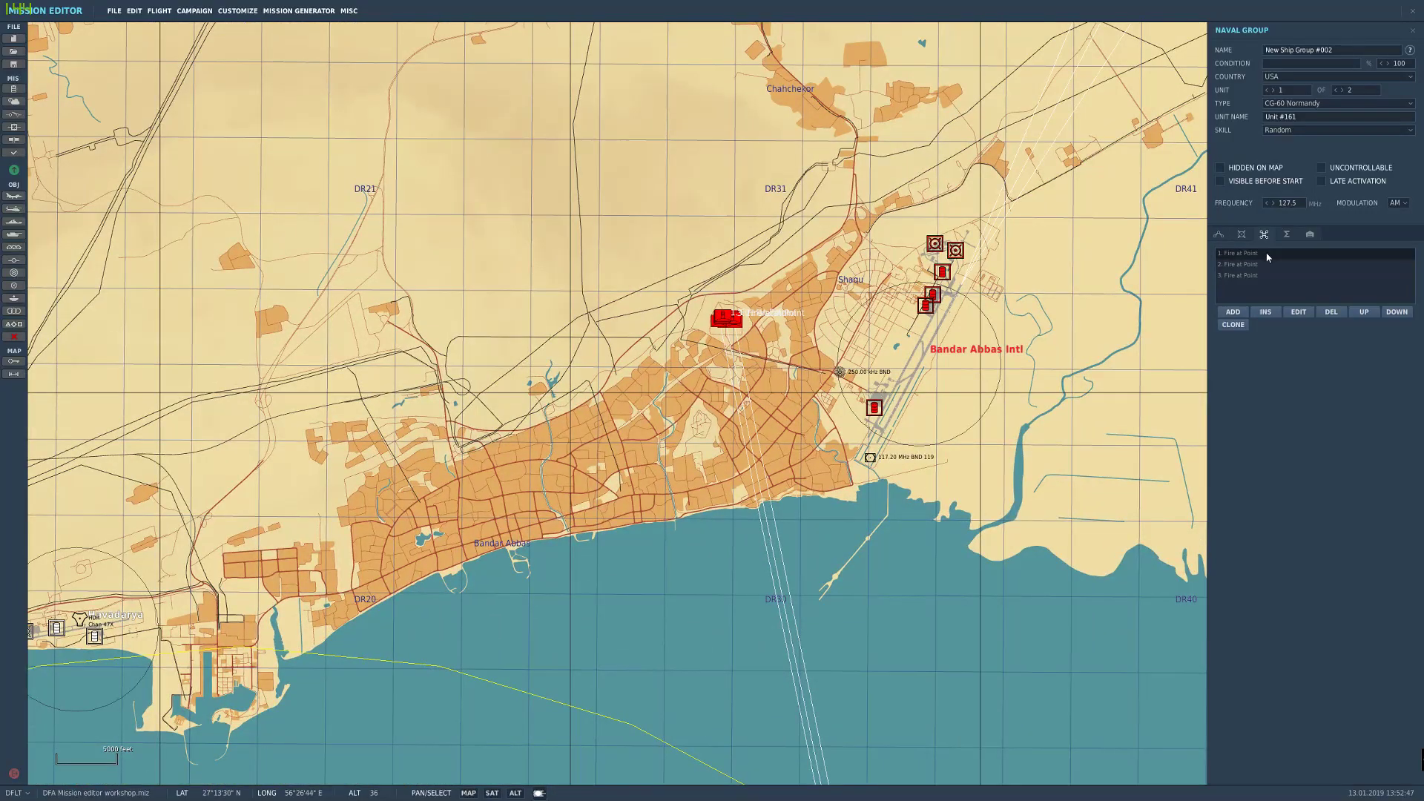
{"action": "left_click", "coordinate": [1253, 275]}
{"action": "scroll", "coordinate": [723, 325], "scroll_direction": "up", "scroll_amount": 10}
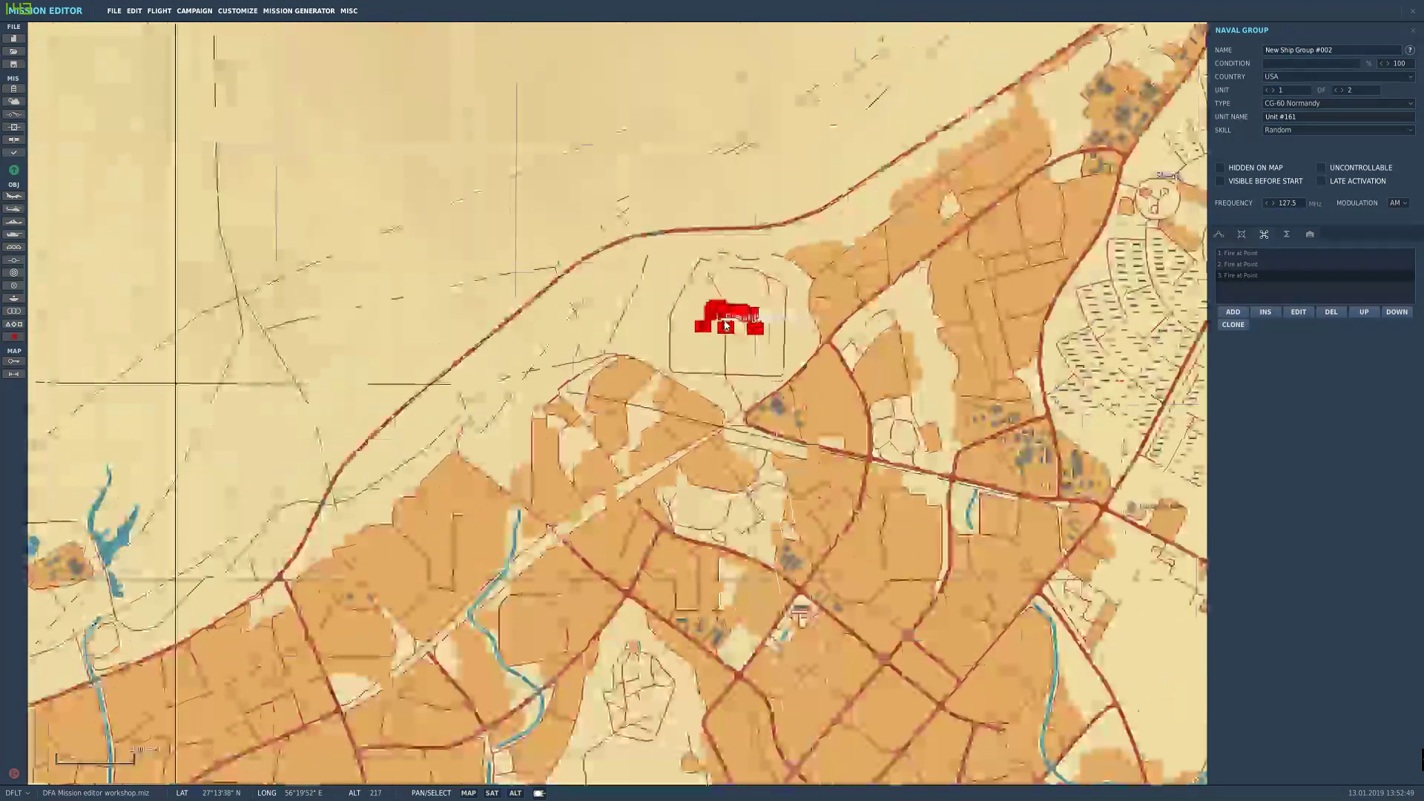
{"action": "right_click_drag", "start_coordinate": [830, 387], "coordinate": [724, 378]}
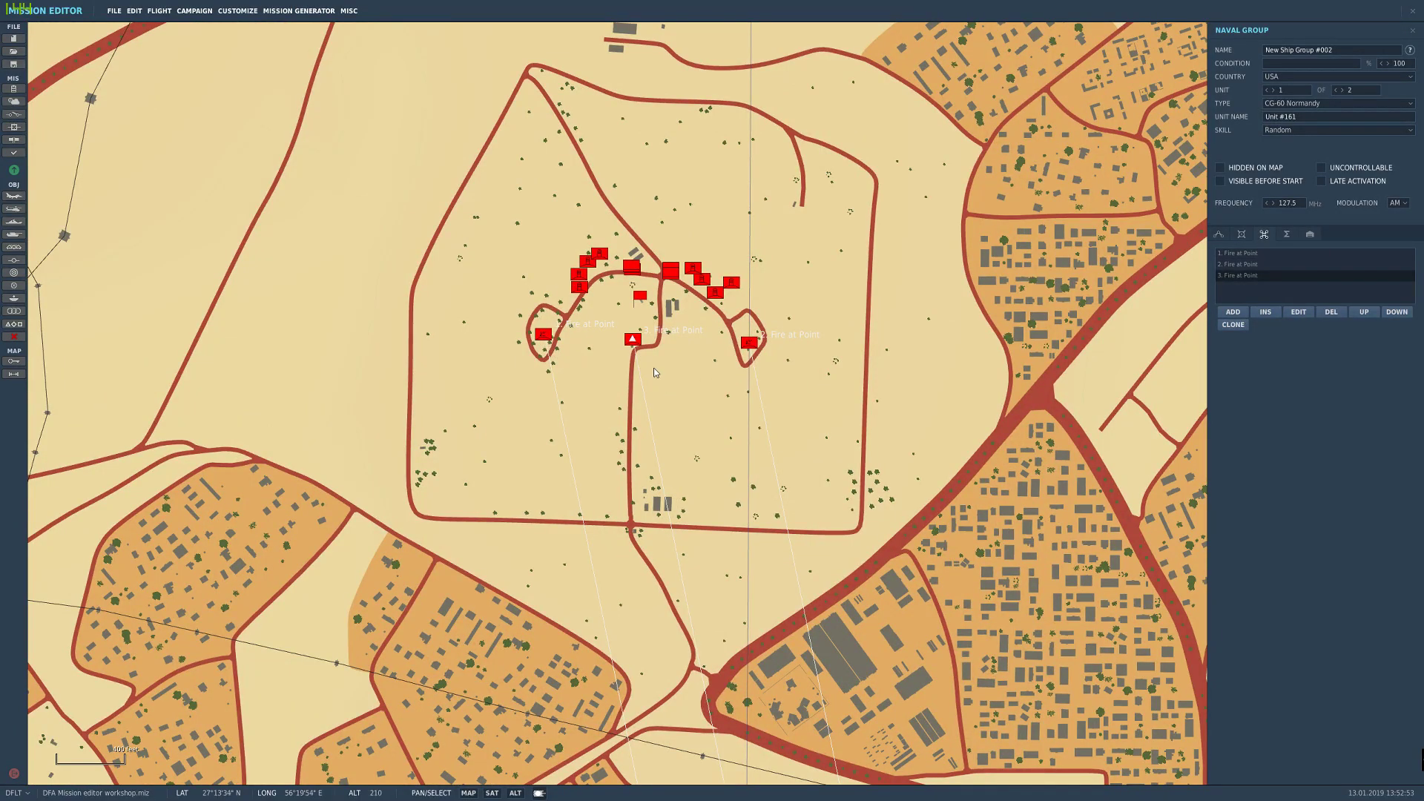
{"action": "scroll", "coordinate": [654, 371], "scroll_direction": "down", "scroll_amount": 10}
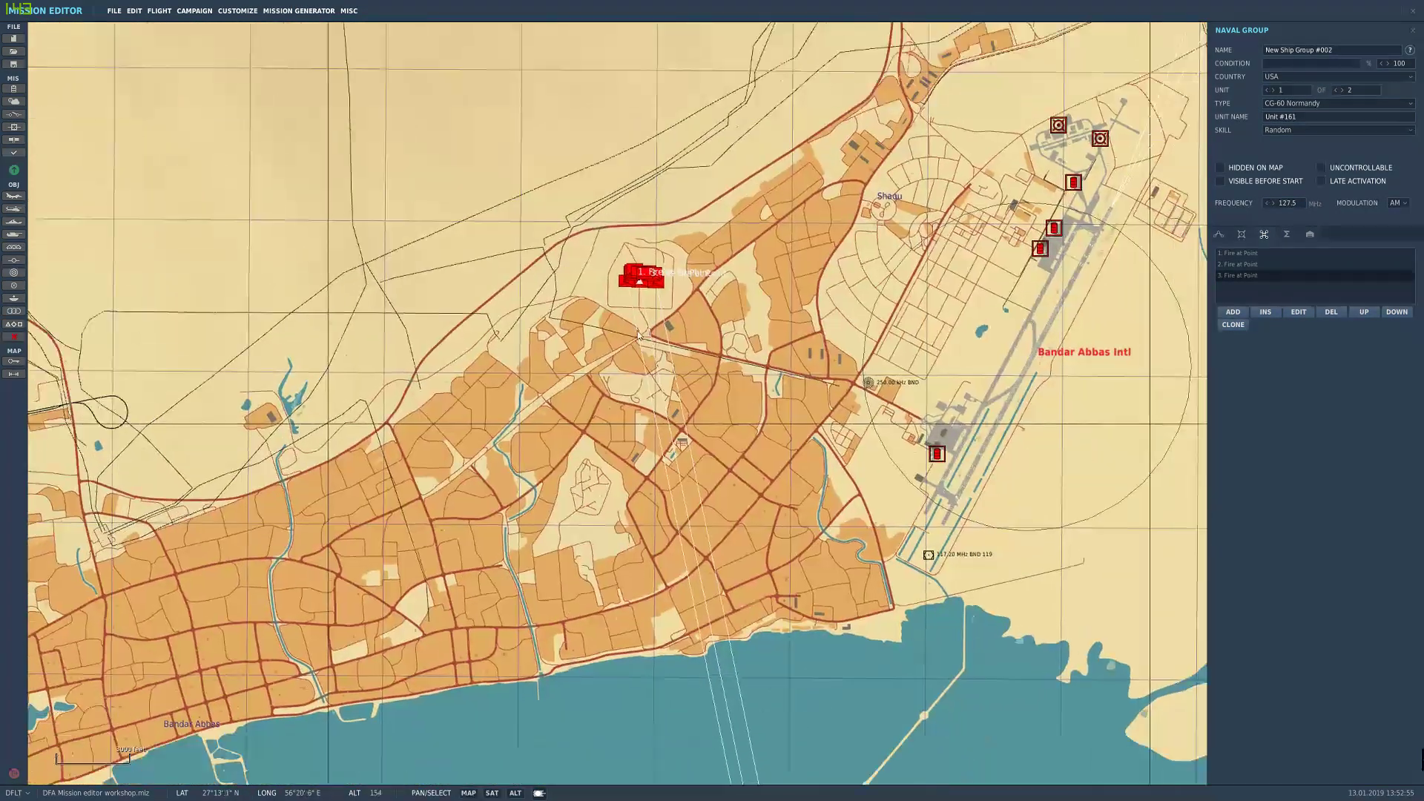
Step: Clone the Signal Bluefor Resume Attack radio item action in the Radio item add trigger
{"action": "scroll", "coordinate": [640, 335], "scroll_direction": "down", "scroll_amount": 8}
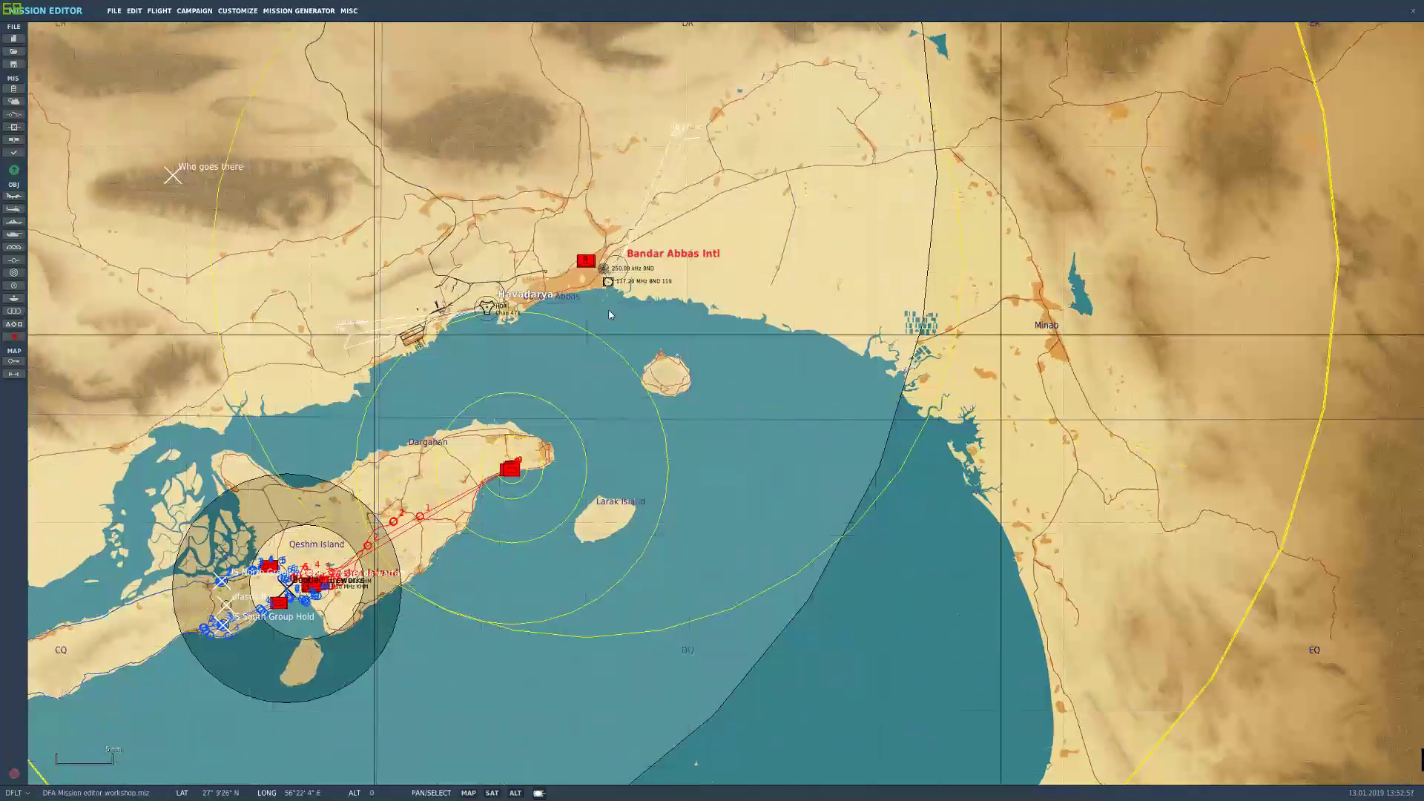
{"action": "scroll", "coordinate": [609, 315], "scroll_direction": "down", "scroll_amount": 4}
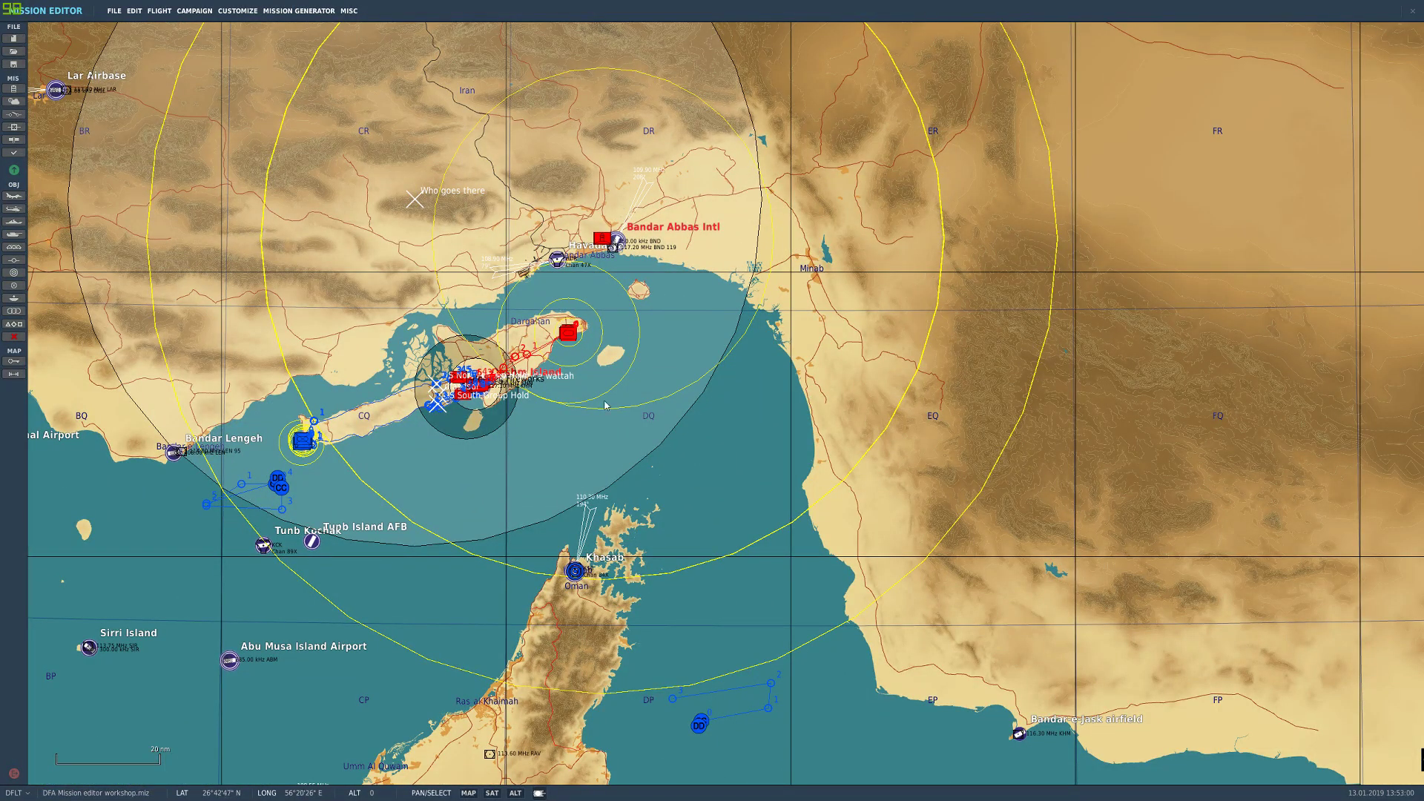
{"action": "left_click_drag", "start_coordinate": [612, 385], "coordinate": [611, 407]}
{"action": "left_click", "coordinate": [17, 117]}
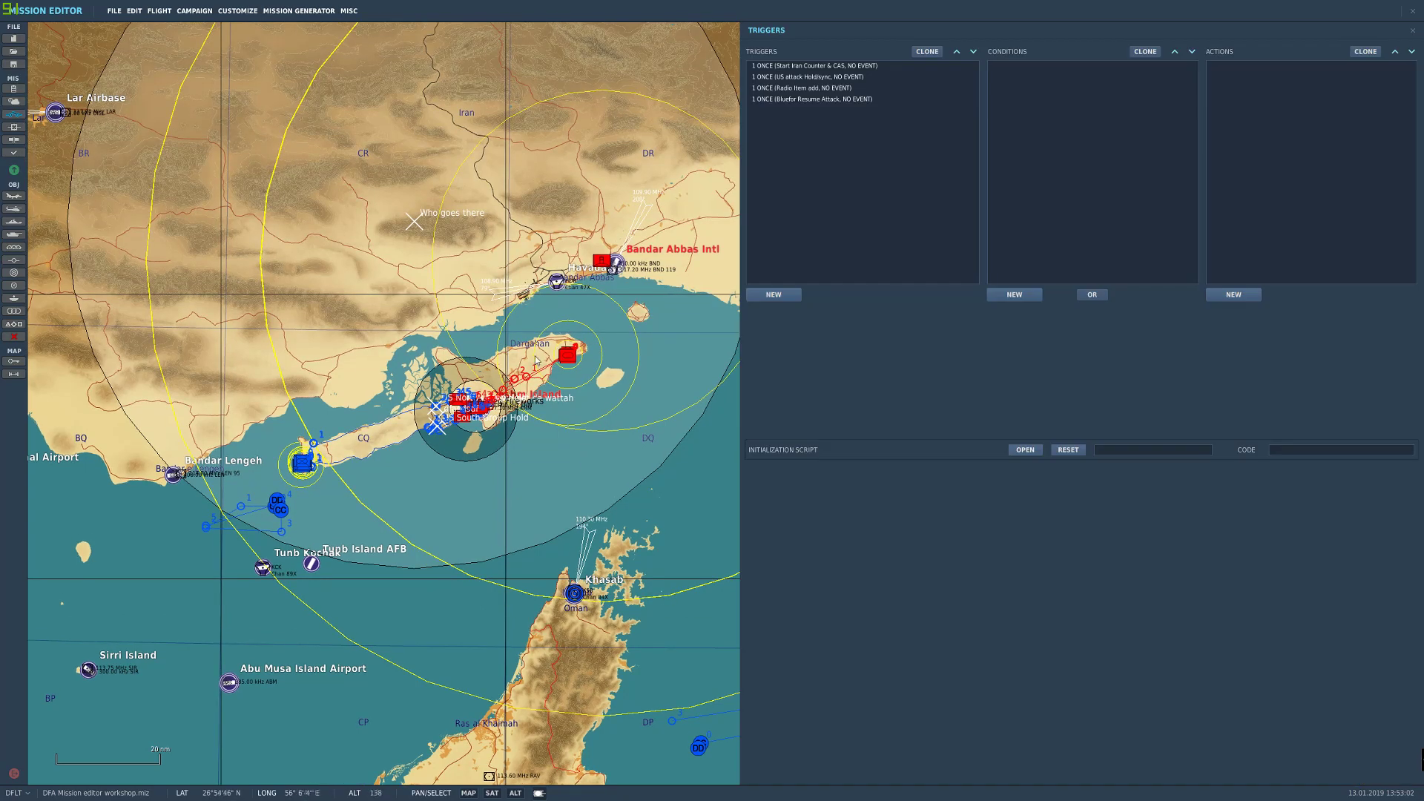
{"action": "left_click", "coordinate": [801, 89]}
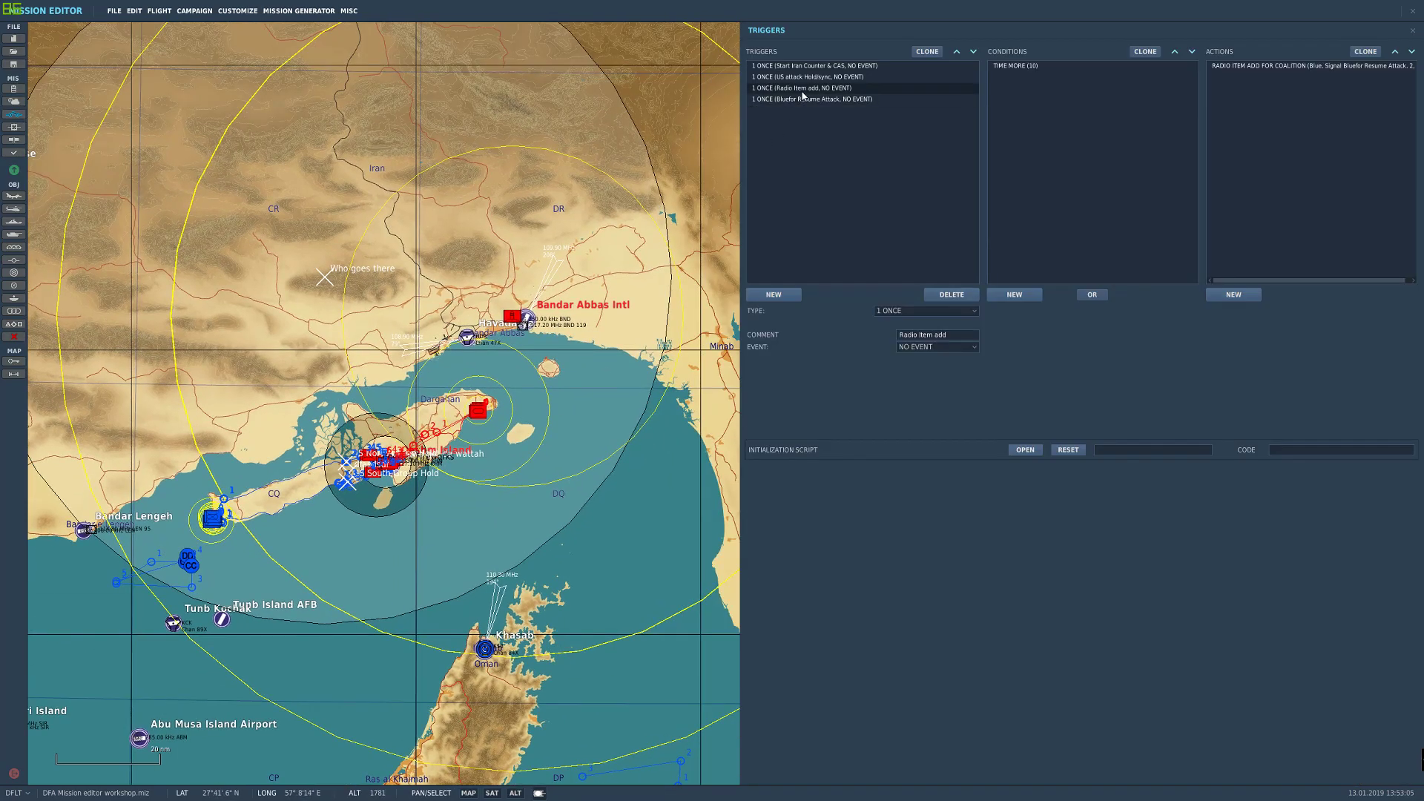
{"action": "left_click", "coordinate": [1231, 66]}
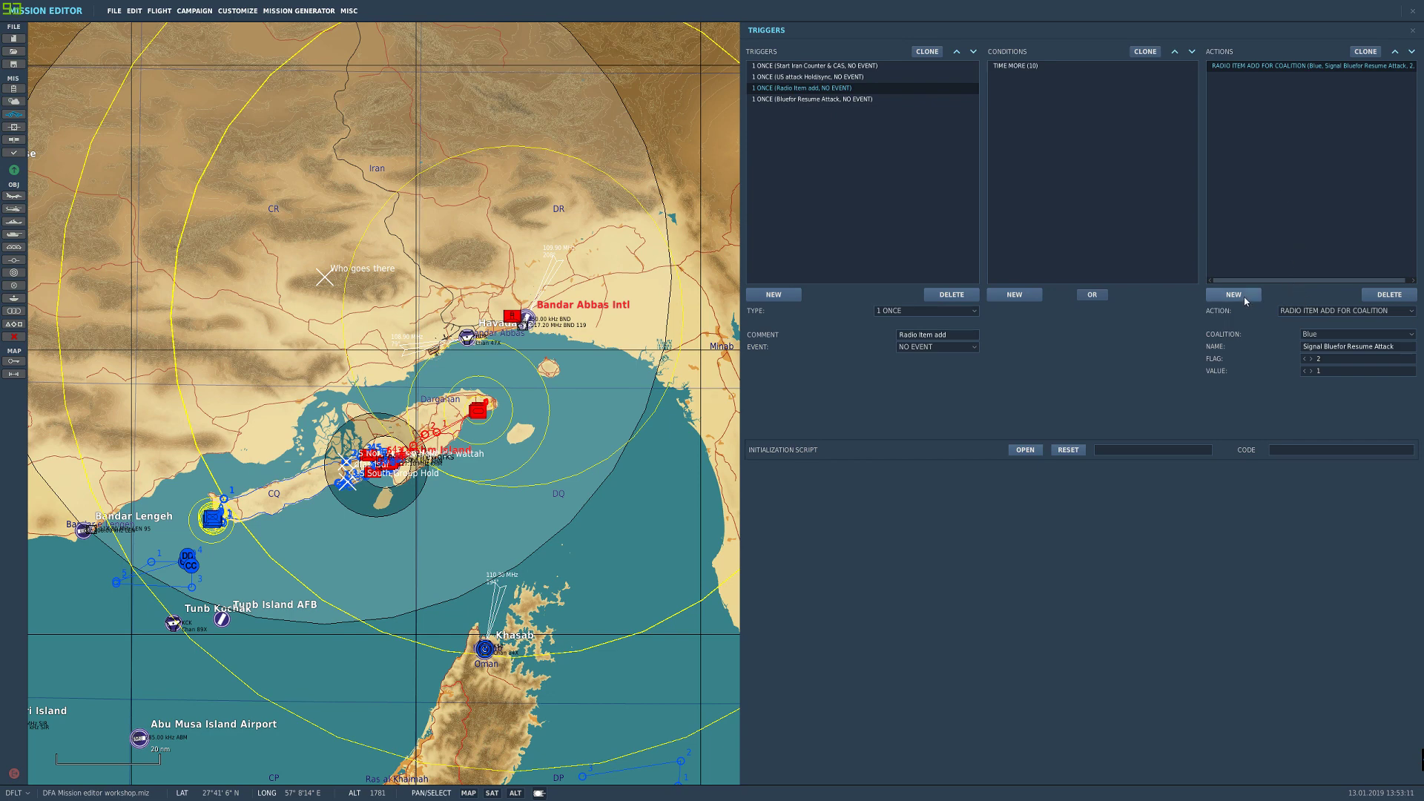
{"action": "left_click", "coordinate": [1365, 51]}
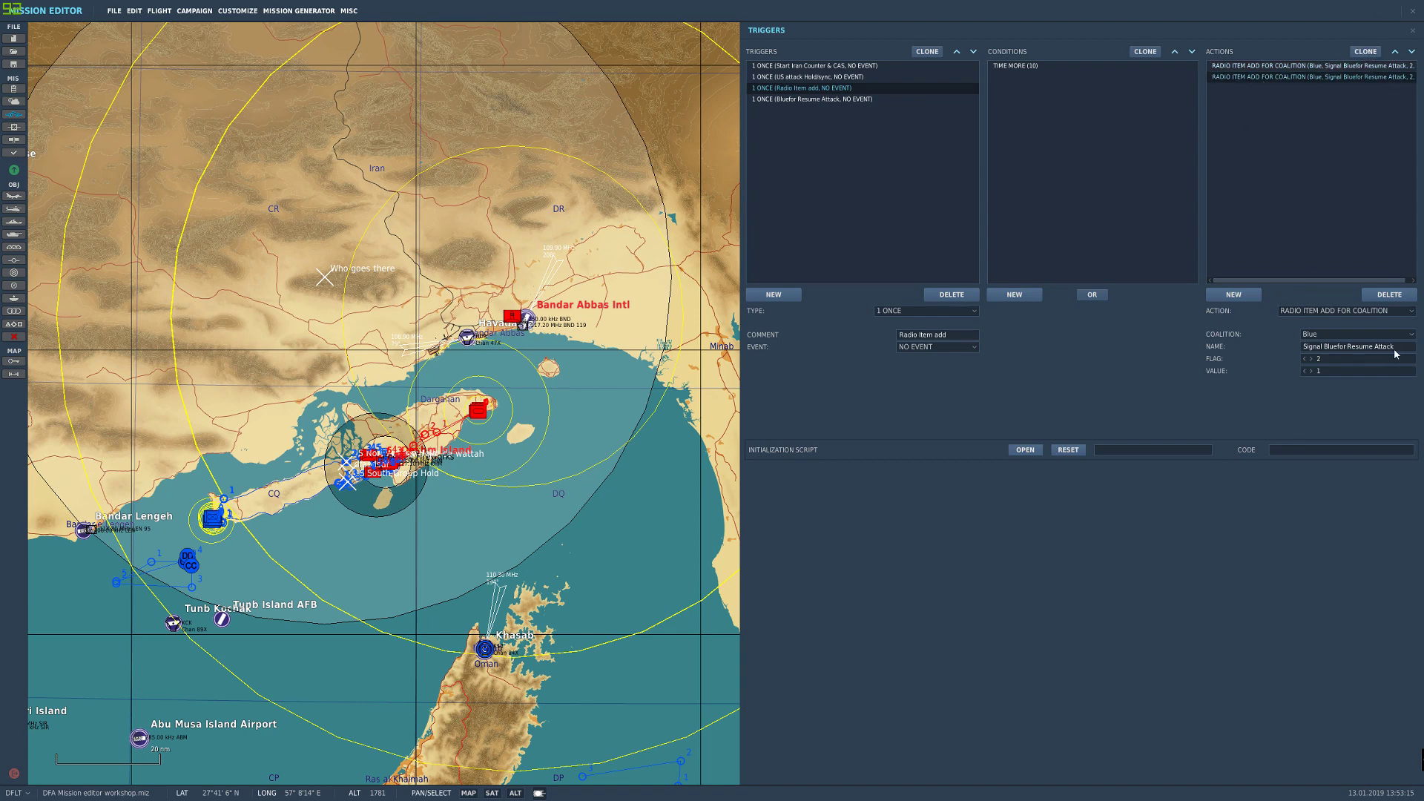
Step: Rename the cloned radio item "Launch Cruise missiles" and set its flag to 3
{"action": "left_click_drag", "start_coordinate": [1396, 346], "coordinate": [1297, 355]}
{"action": "type", "text": "Launch Cruise missiles"}
{"action": "left_click", "coordinate": [1310, 358]}
Step: Create a new once-only trigger with the comment "Ships Launch Cruise Missiles"
{"action": "left_click", "coordinate": [773, 297]}
{"action": "left_click_drag", "start_coordinate": [967, 340], "coordinate": [869, 341]}
{"action": "type", "text": "S"}
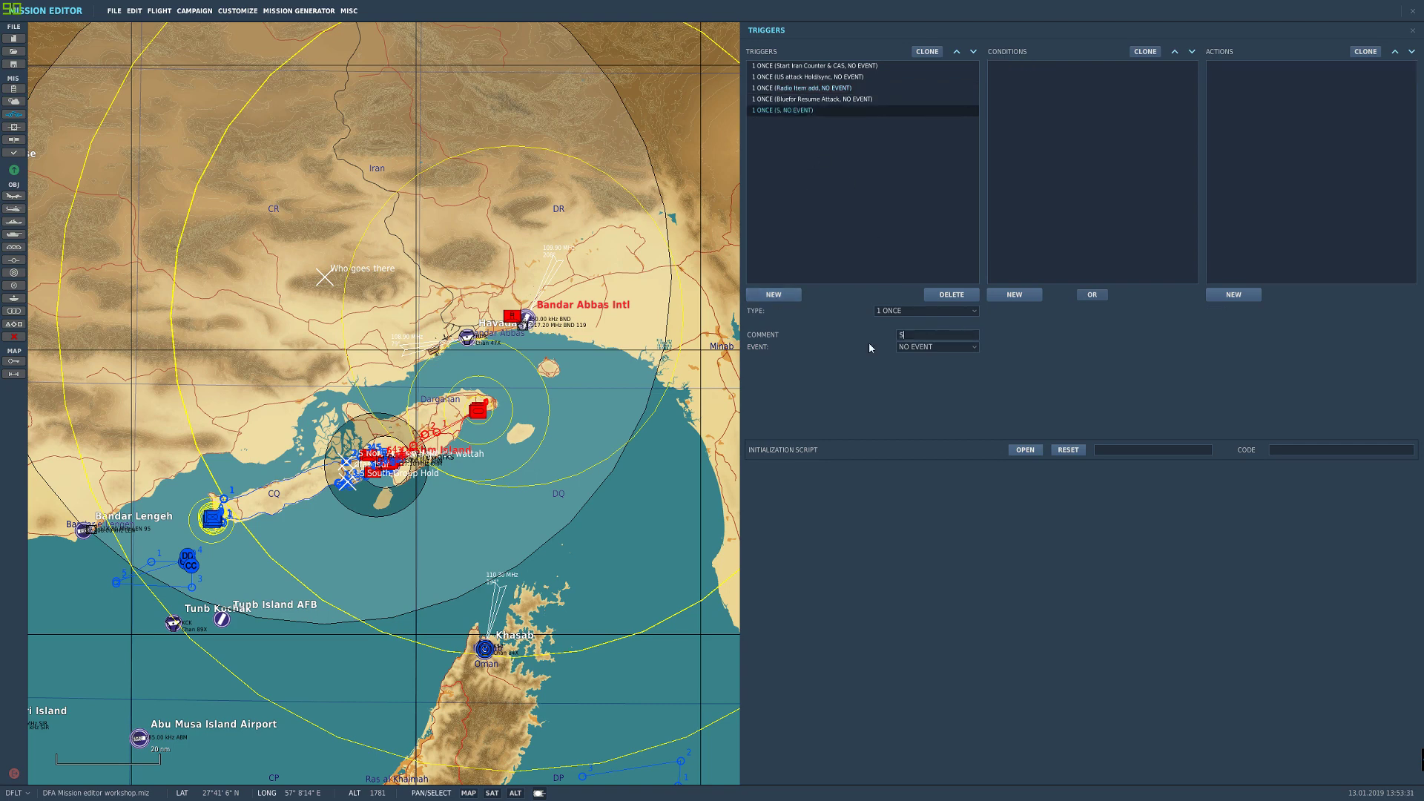
{"action": "type", "text": "hips Launch Cruise Missiles"}
Step: Add a Flag Is True condition for flag 3 to the Ships Launch Cruise Missiles trigger
{"action": "left_click", "coordinate": [1014, 294]}
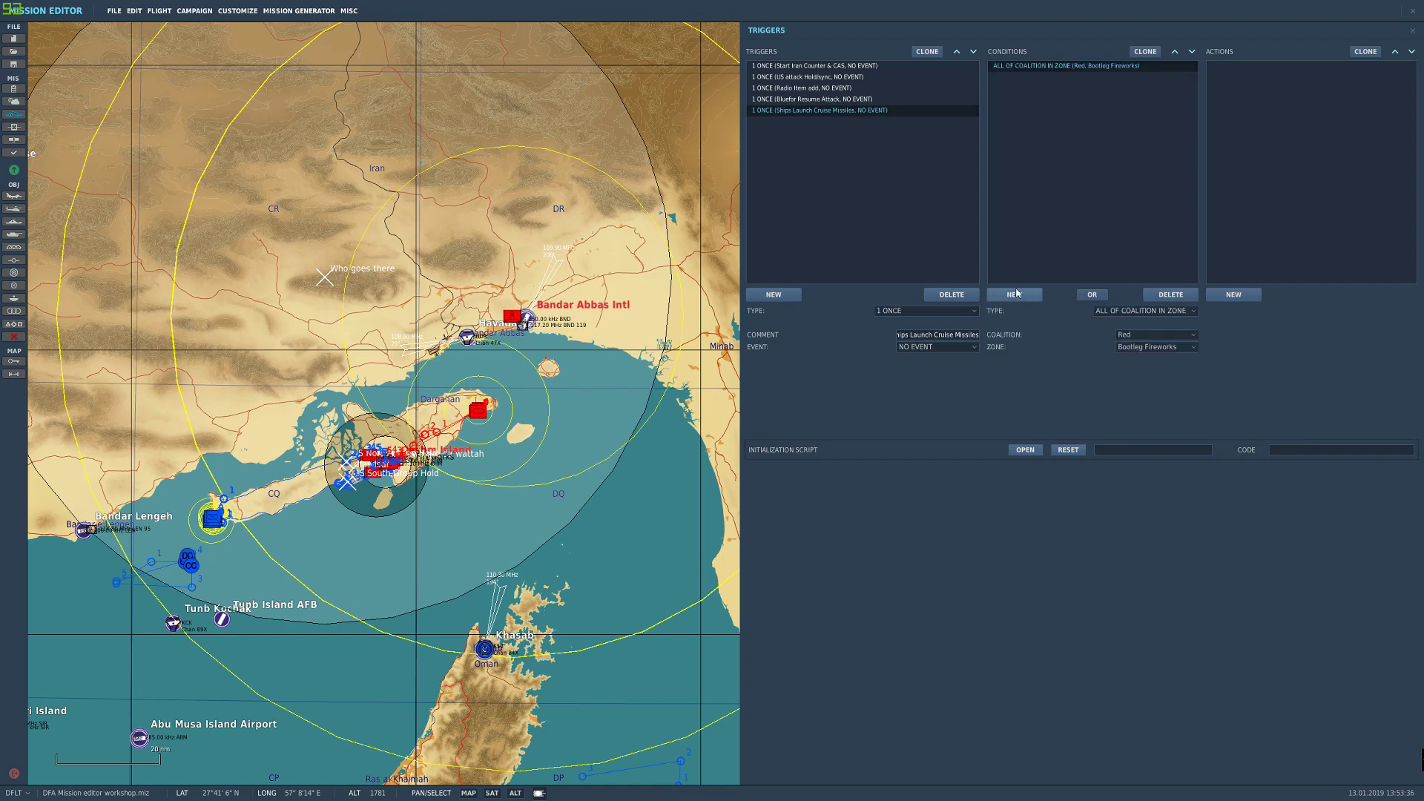
{"action": "left_click", "coordinate": [1136, 311]}
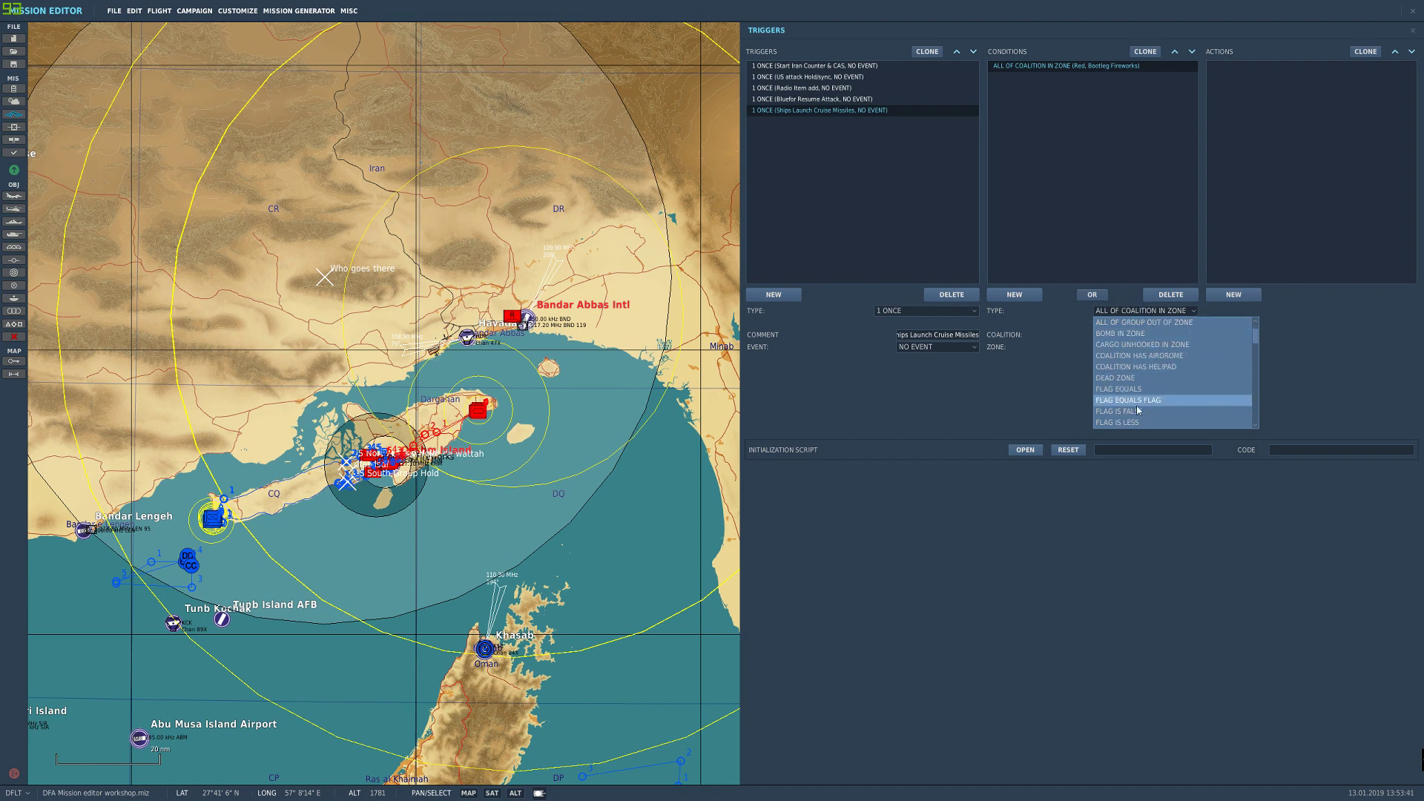
{"action": "scroll", "coordinate": [1149, 417], "scroll_direction": "down", "scroll_amount": 2}
{"action": "left_click", "coordinate": [1150, 421]}
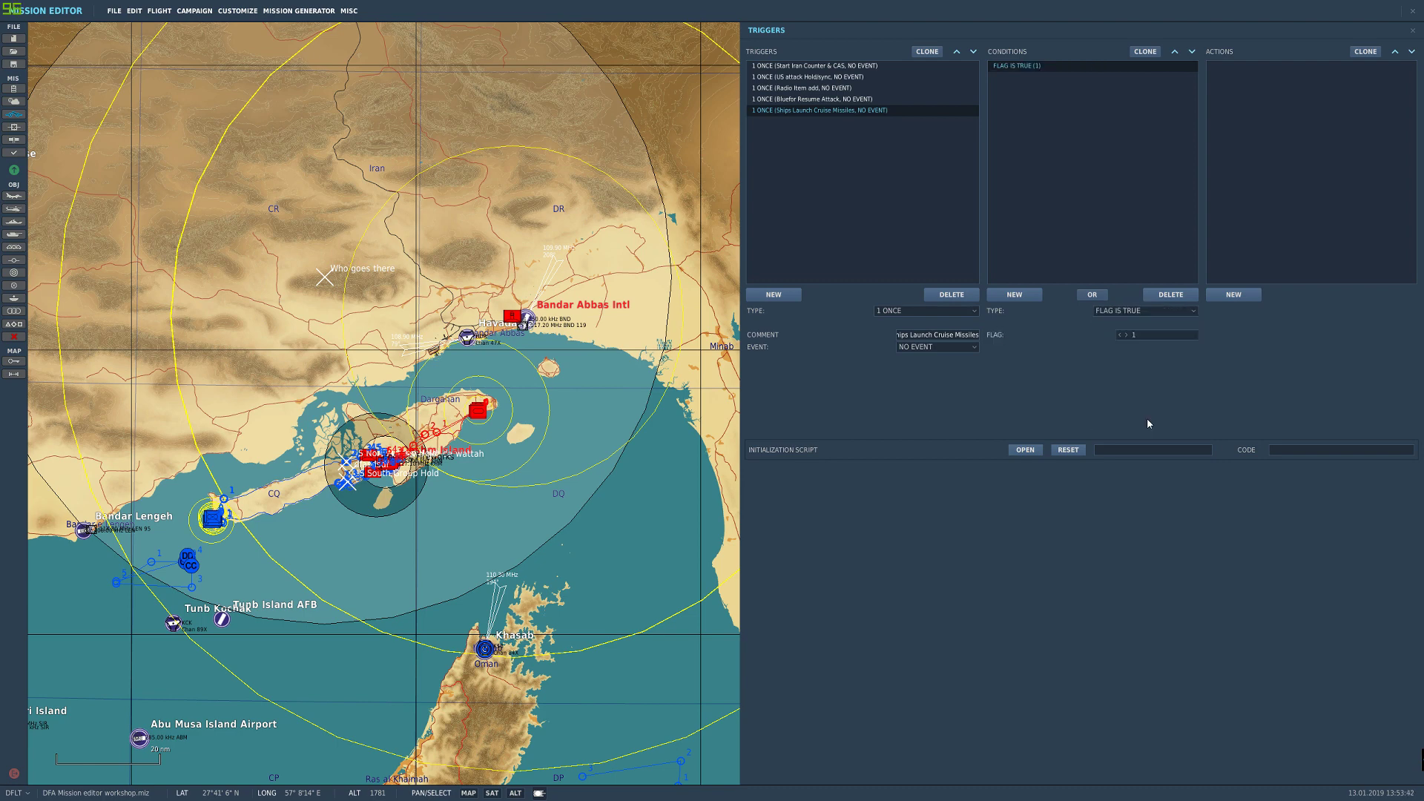
{"action": "left_click", "coordinate": [1124, 336]}
Step: Add an AI Task Push action that runs New Ship Group #002's first Fire at Point task
{"action": "left_click", "coordinate": [1234, 295]}
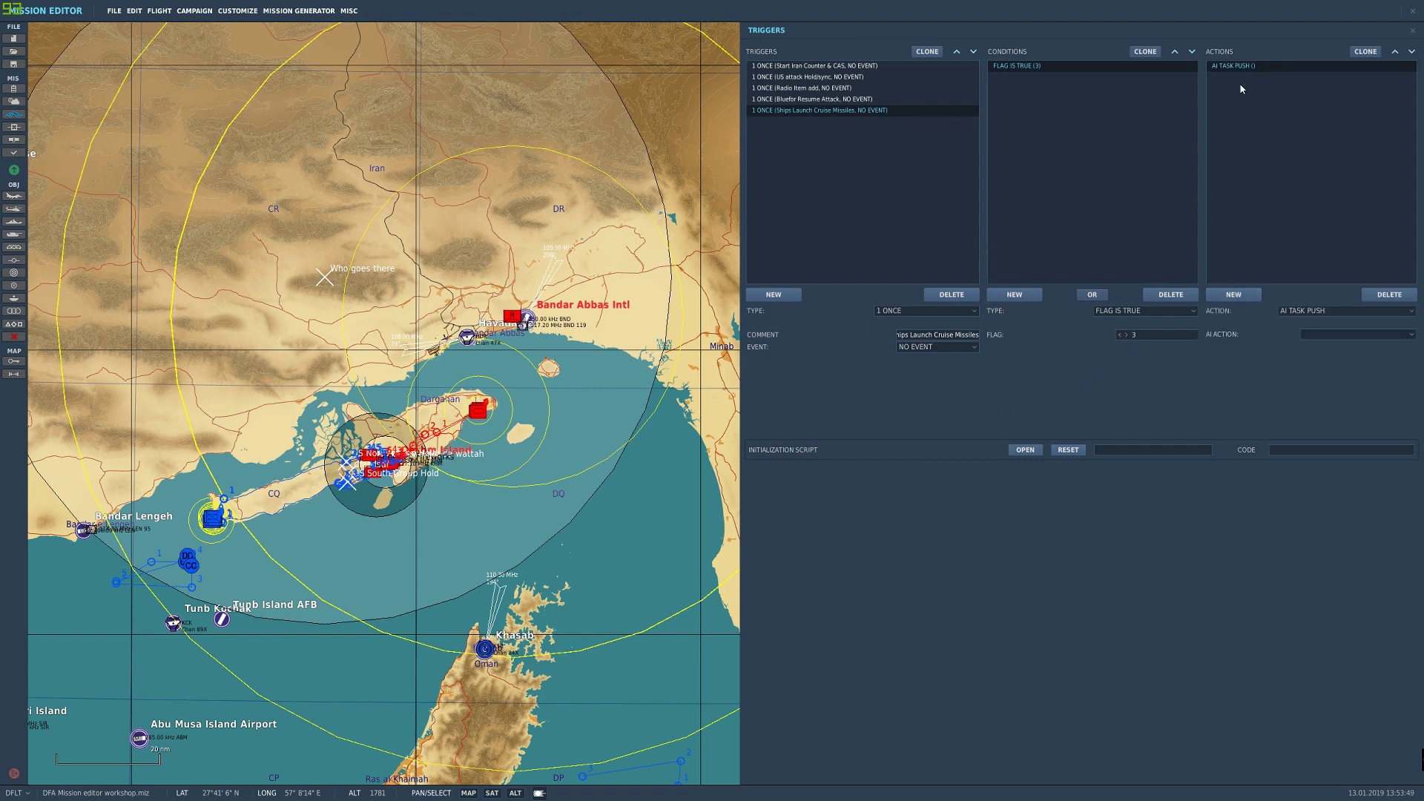
{"action": "left_click", "coordinate": [1294, 315]}
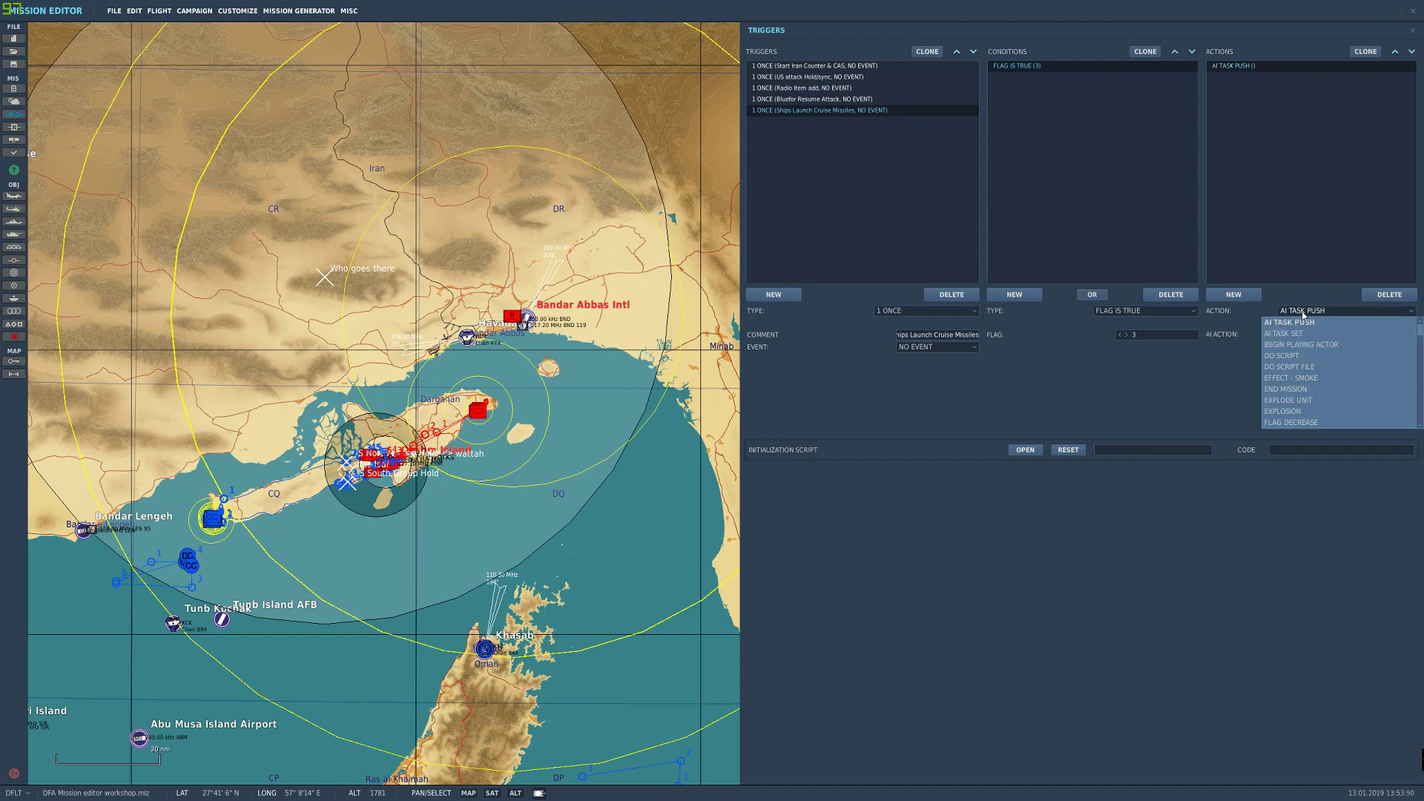
{"action": "left_click", "coordinate": [1300, 310]}
{"action": "left_click", "coordinate": [1312, 337]}
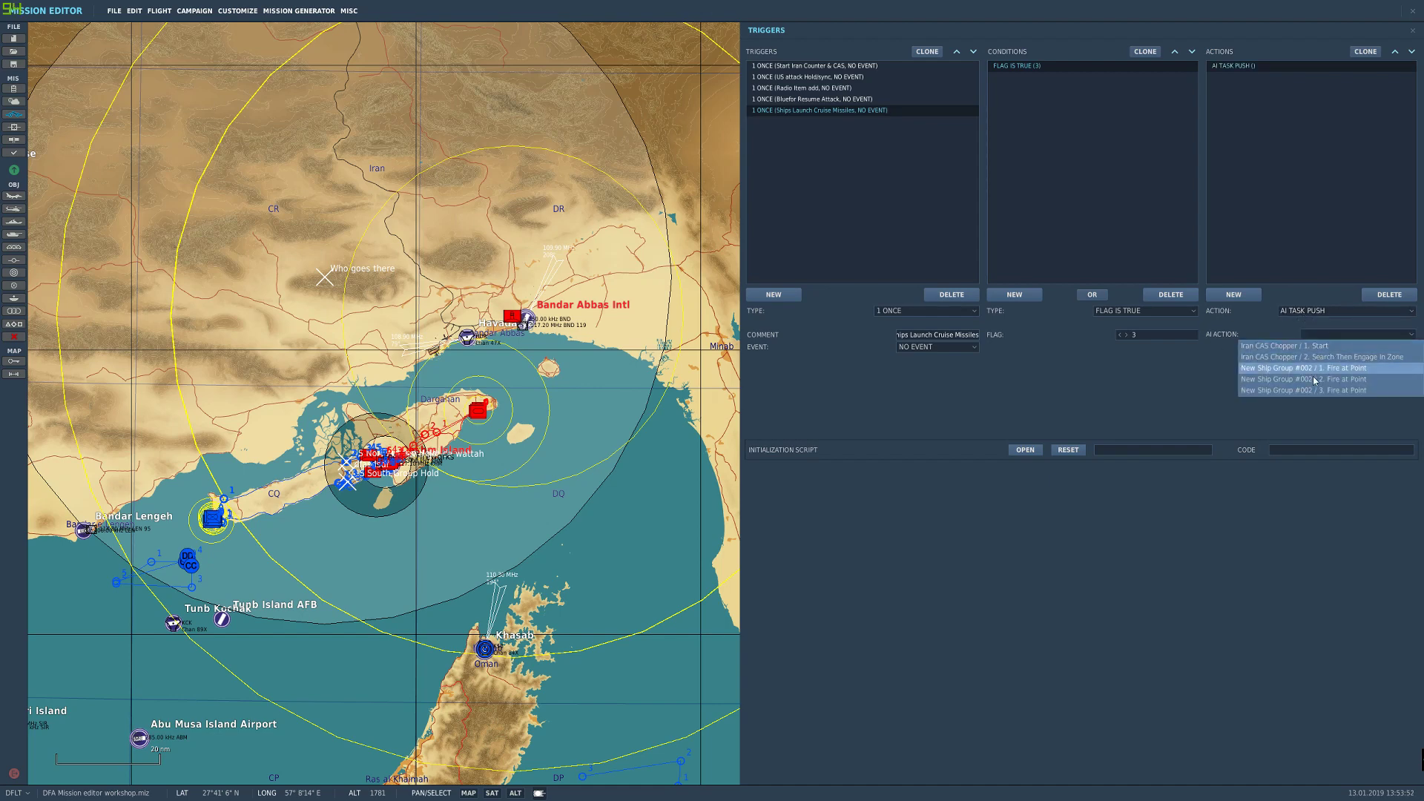
{"action": "left_click", "coordinate": [1356, 370]}
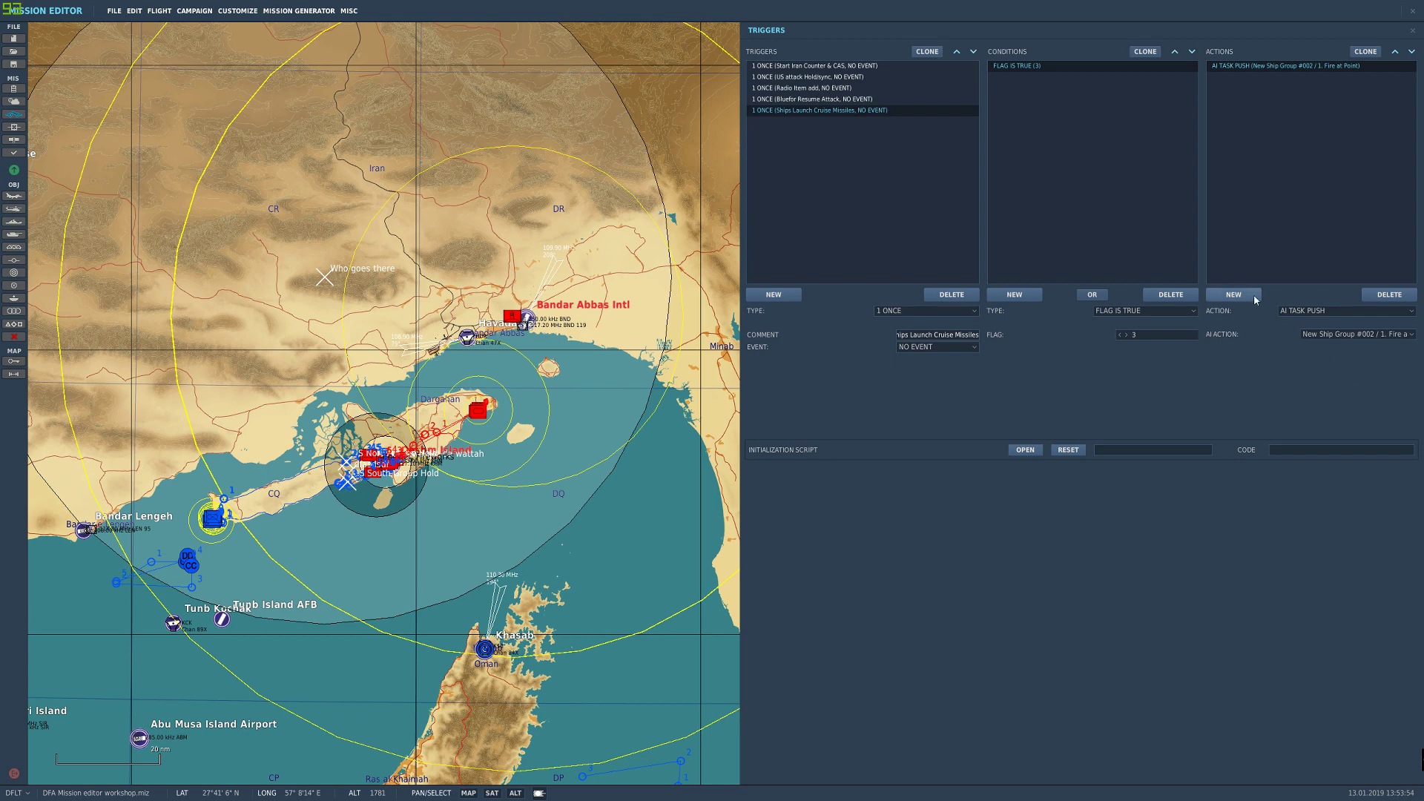
Step: Add two more AI Task Push actions for New Ship Group #002's second and third Fire at Point tasks
{"action": "left_click", "coordinate": [1233, 294]}
{"action": "left_click", "coordinate": [1303, 310]}
{"action": "left_click", "coordinate": [1297, 312]}
{"action": "left_click", "coordinate": [1339, 338]}
{"action": "left_click", "coordinate": [1340, 379]}
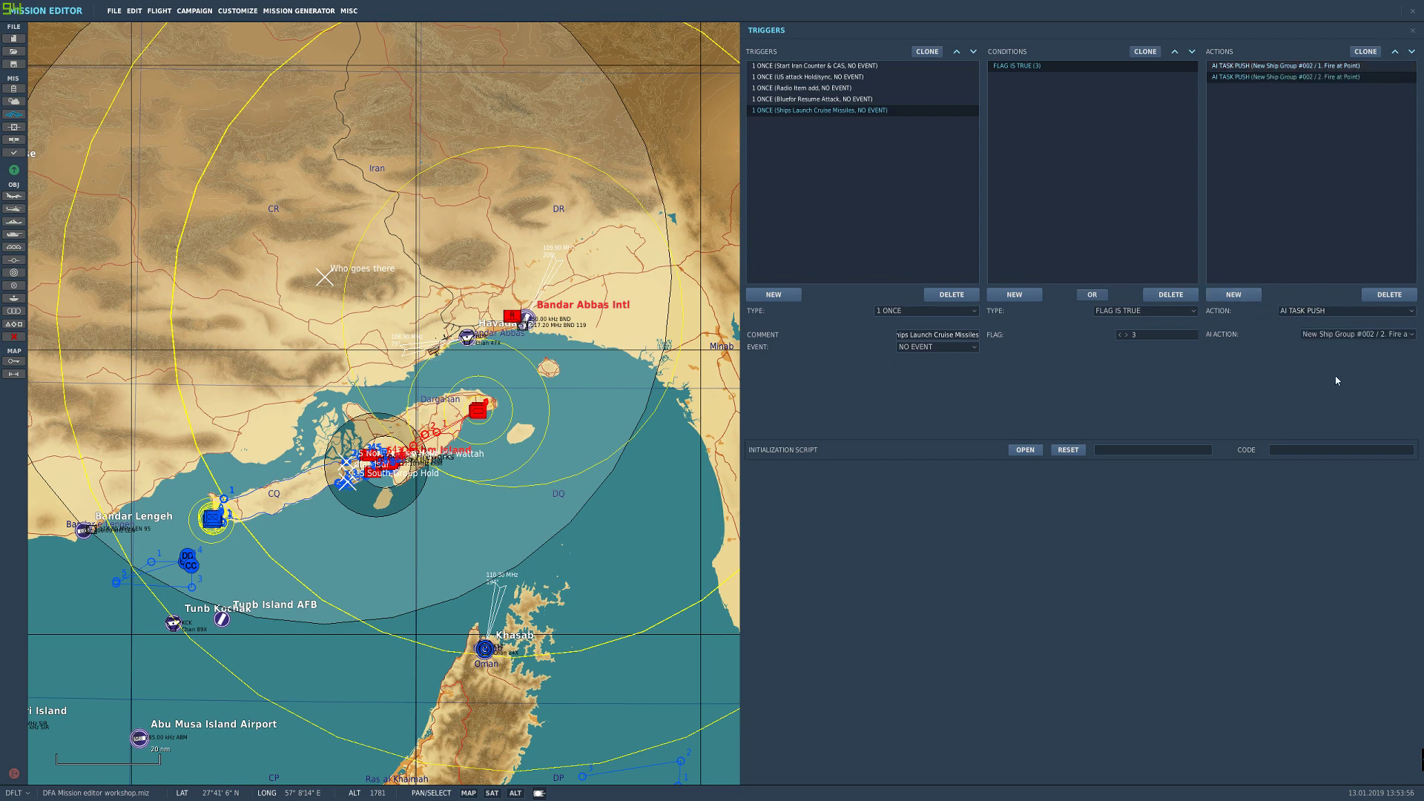
{"action": "left_click", "coordinate": [1233, 294]}
{"action": "left_click", "coordinate": [1349, 334]}
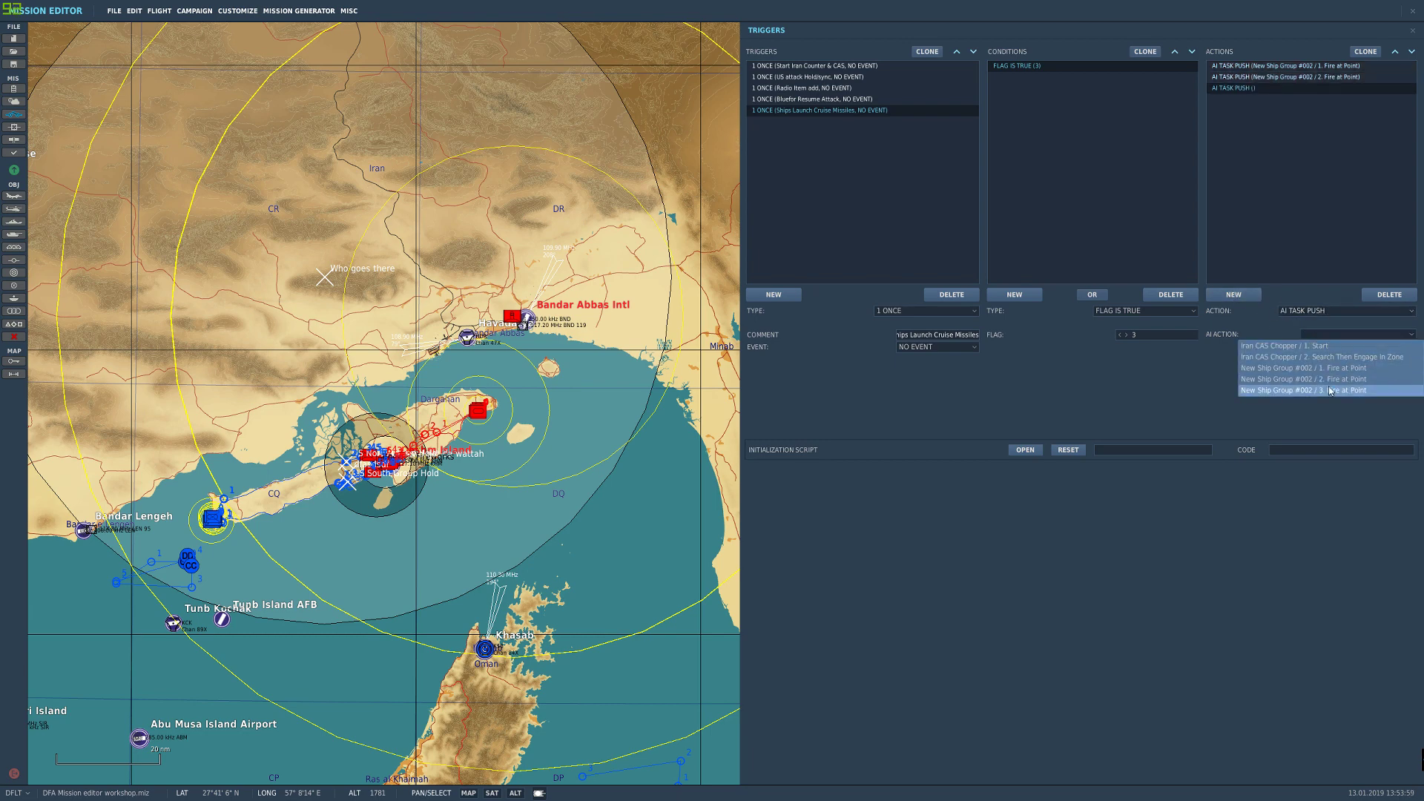
{"action": "left_click", "coordinate": [1305, 389]}
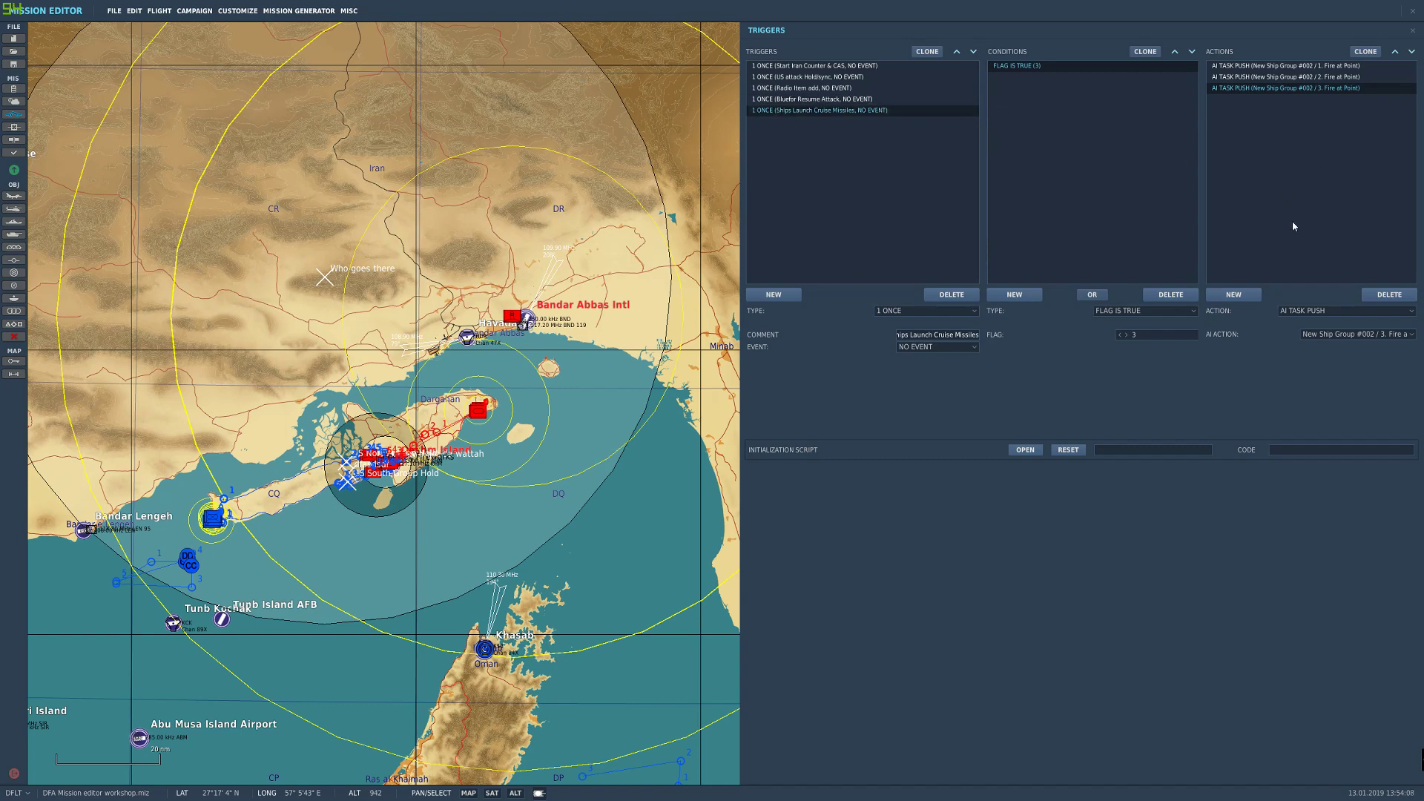
Step: Add a Message to Coalition action for Blue with the text "Roger launching"
{"action": "left_click", "coordinate": [1233, 294]}
{"action": "left_click", "coordinate": [1346, 334]}
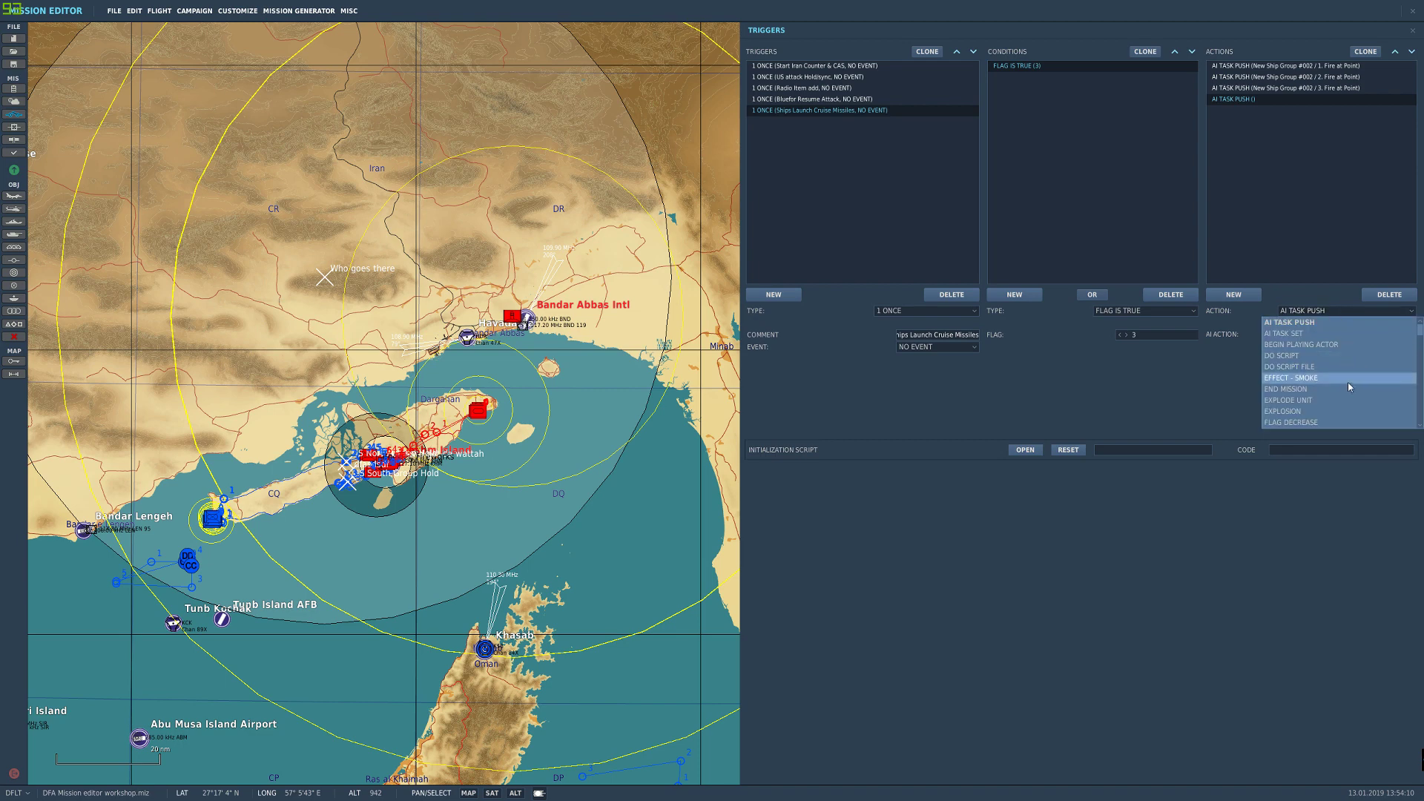
{"action": "scroll", "coordinate": [1346, 387], "scroll_direction": "down", "scroll_amount": 3}
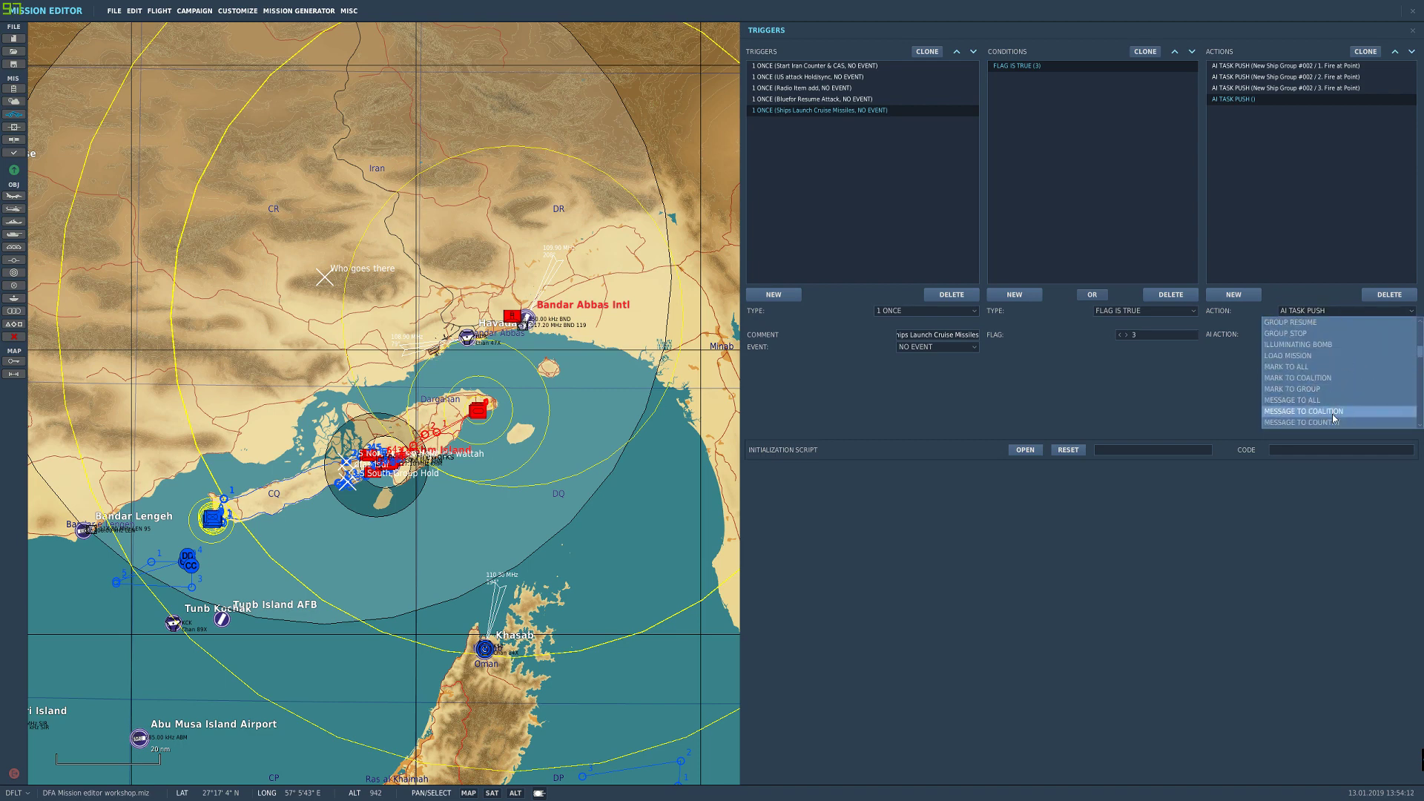
{"action": "left_click", "coordinate": [1332, 417]}
{"action": "left_click", "coordinate": [1331, 339]}
{"action": "left_click", "coordinate": [1334, 359]}
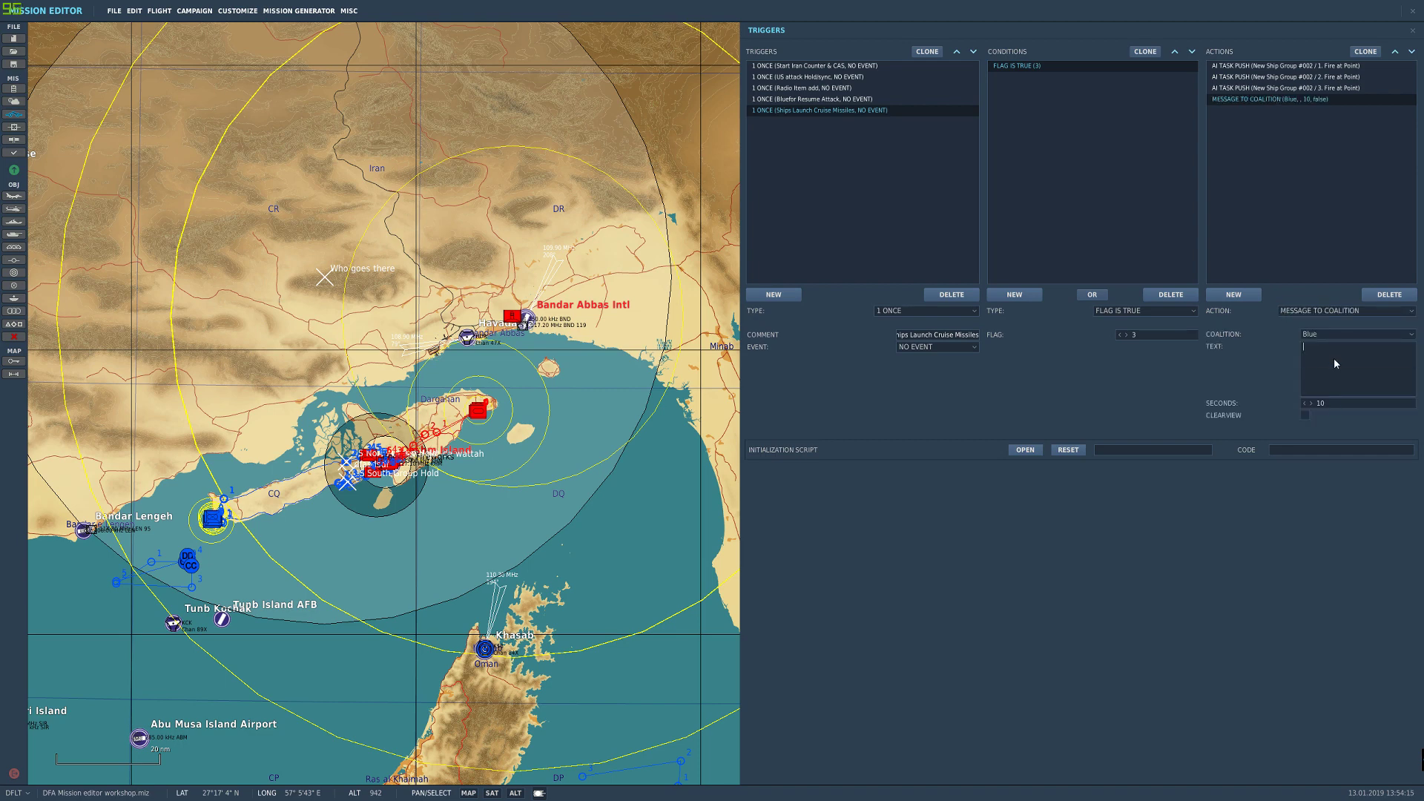
{"action": "type", "text": "Roger launching all zeee missiles"}
Step: Add a Sound to Coalition action for Blue that plays HighPRF.wav
{"action": "left_click", "coordinate": [1233, 294]}
{"action": "left_click", "coordinate": [1311, 311]}
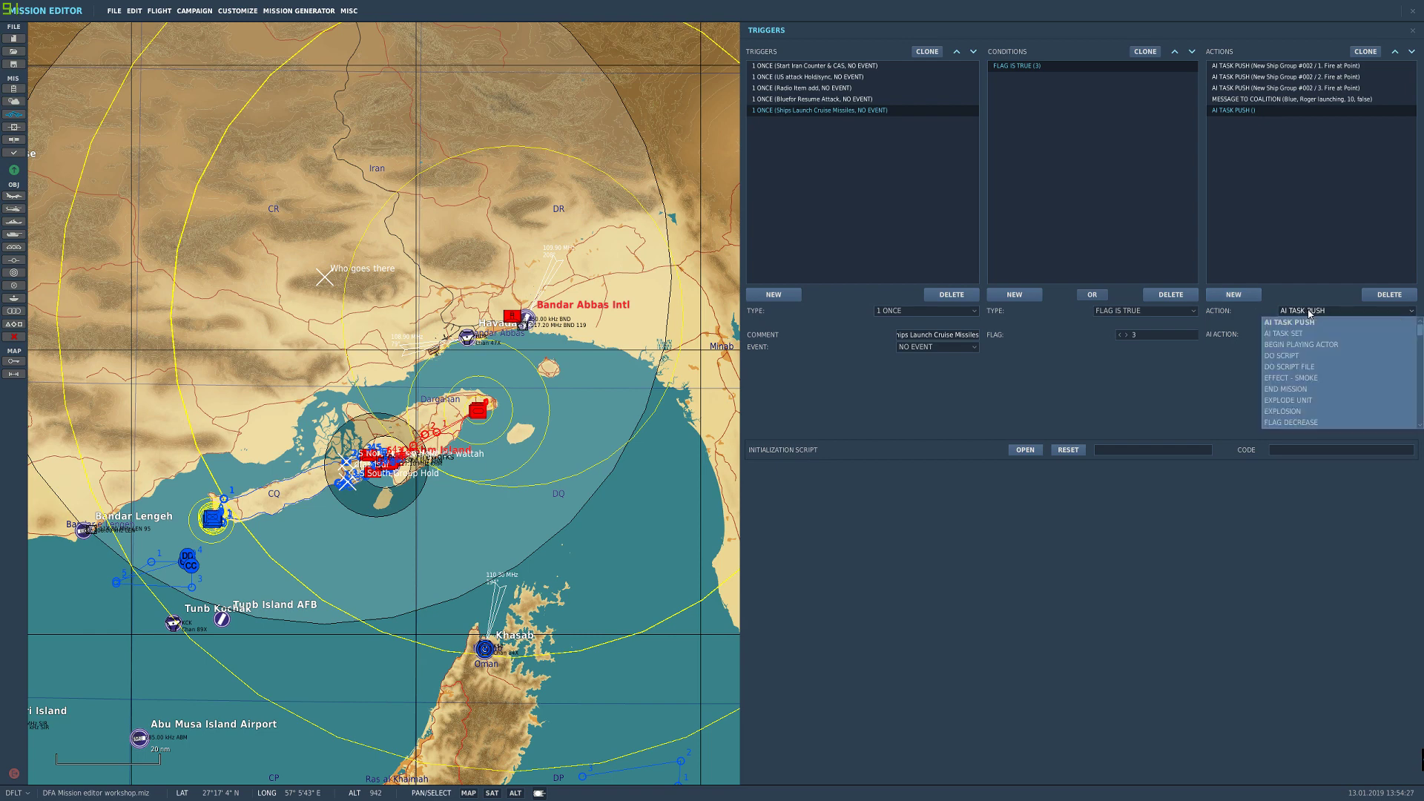
{"action": "scroll", "coordinate": [1317, 366], "scroll_direction": "down", "scroll_amount": 7}
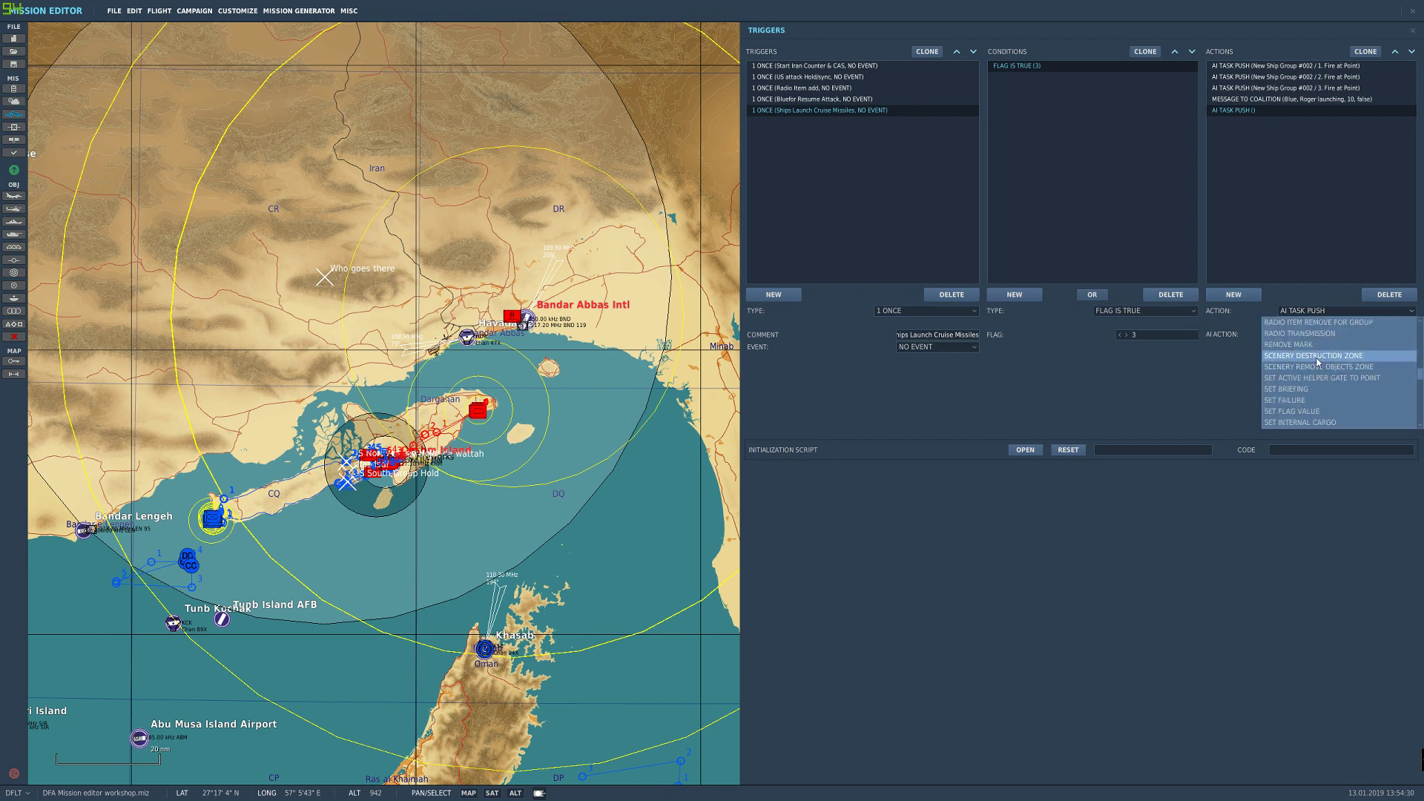
{"action": "scroll", "coordinate": [1325, 374], "scroll_direction": "down", "scroll_amount": 6}
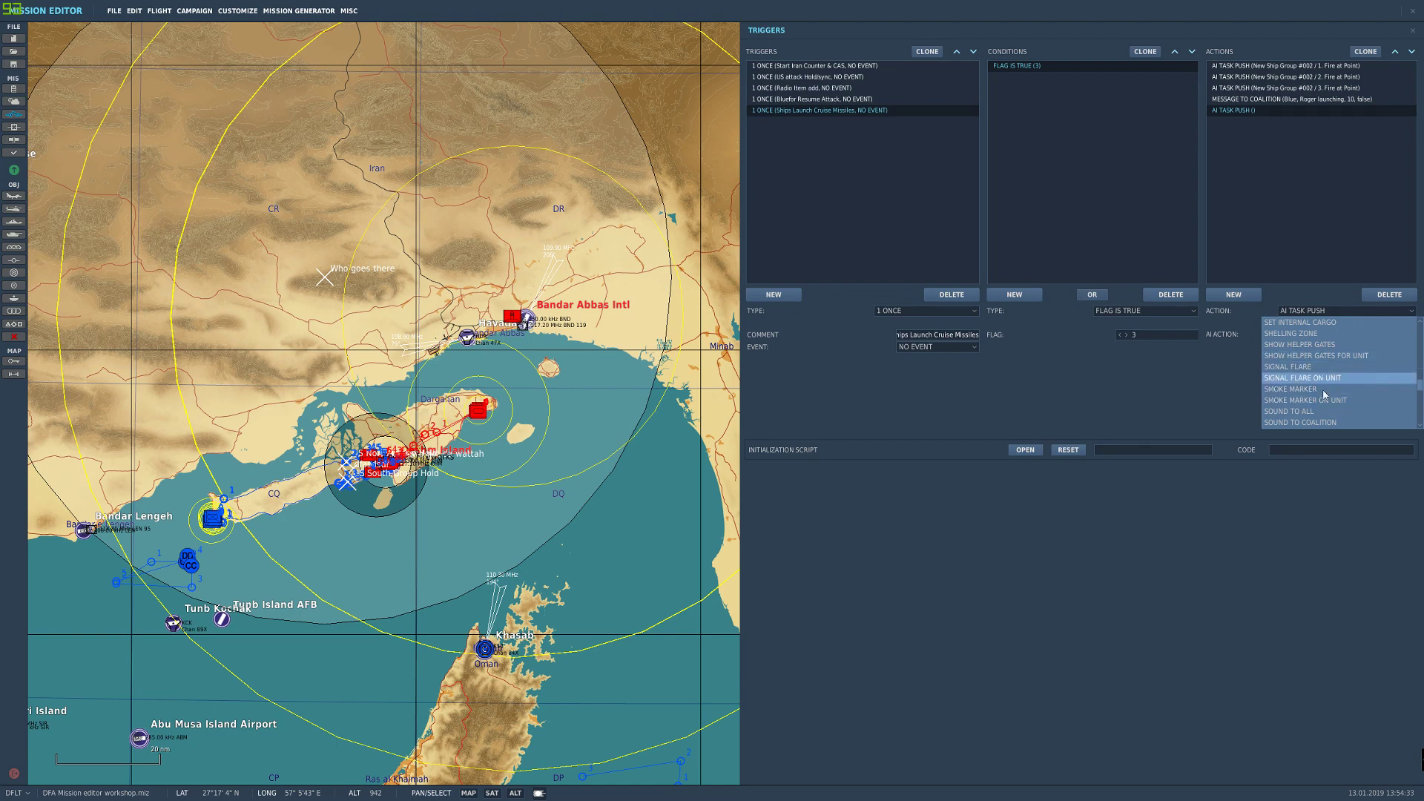
{"action": "left_click", "coordinate": [1316, 422]}
{"action": "left_click", "coordinate": [1337, 342]}
{"action": "left_click", "coordinate": [1334, 355]}
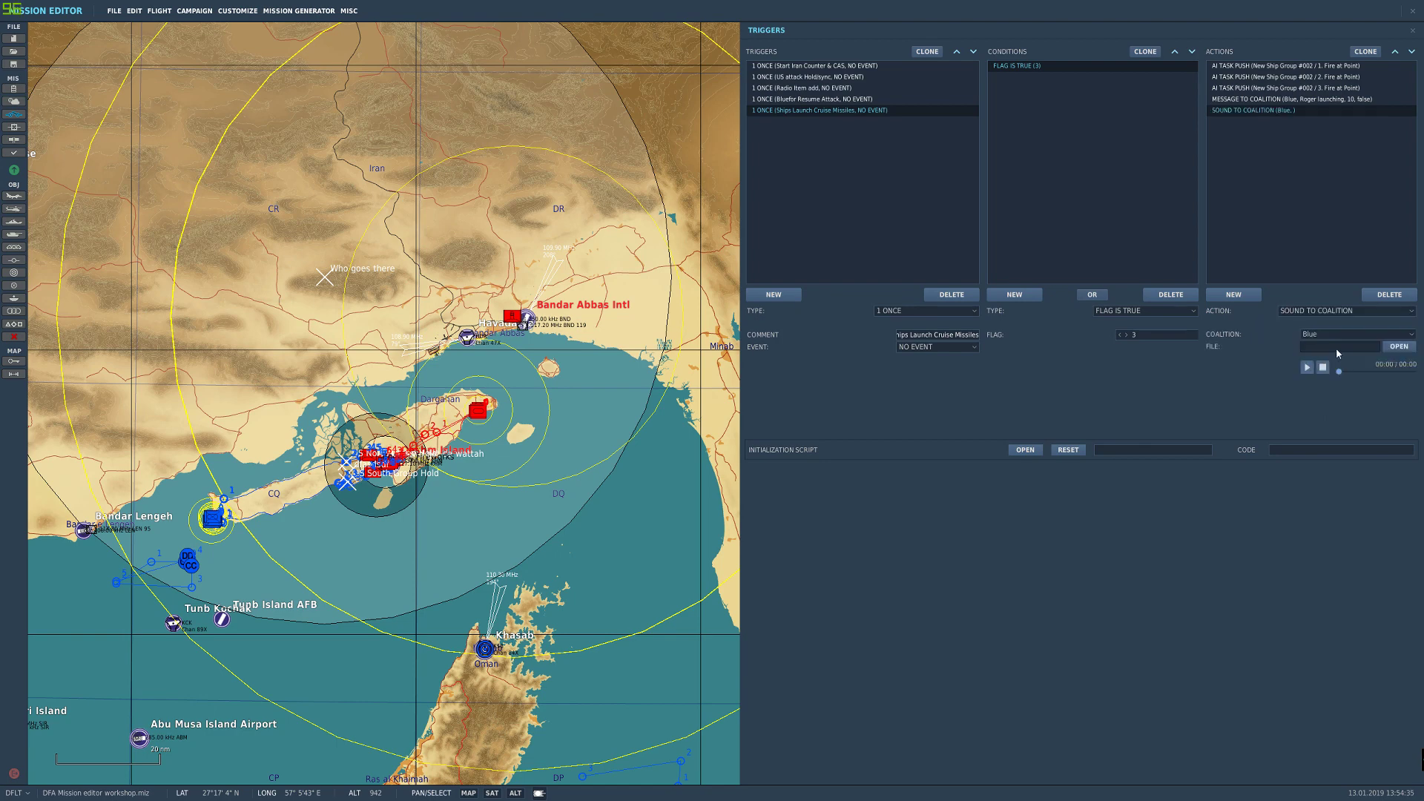
{"action": "left_click", "coordinate": [1398, 346]}
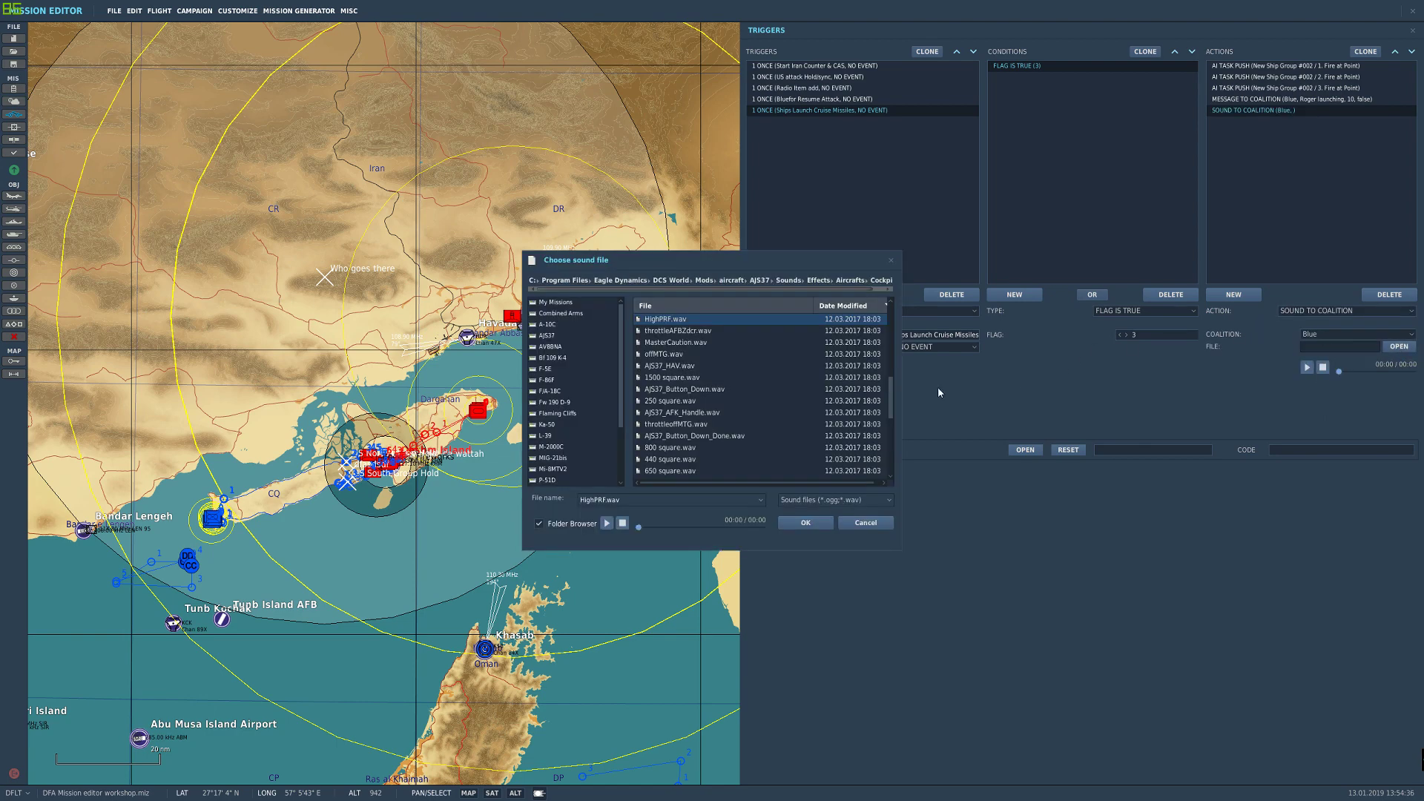
{"action": "left_click", "coordinate": [806, 523]}
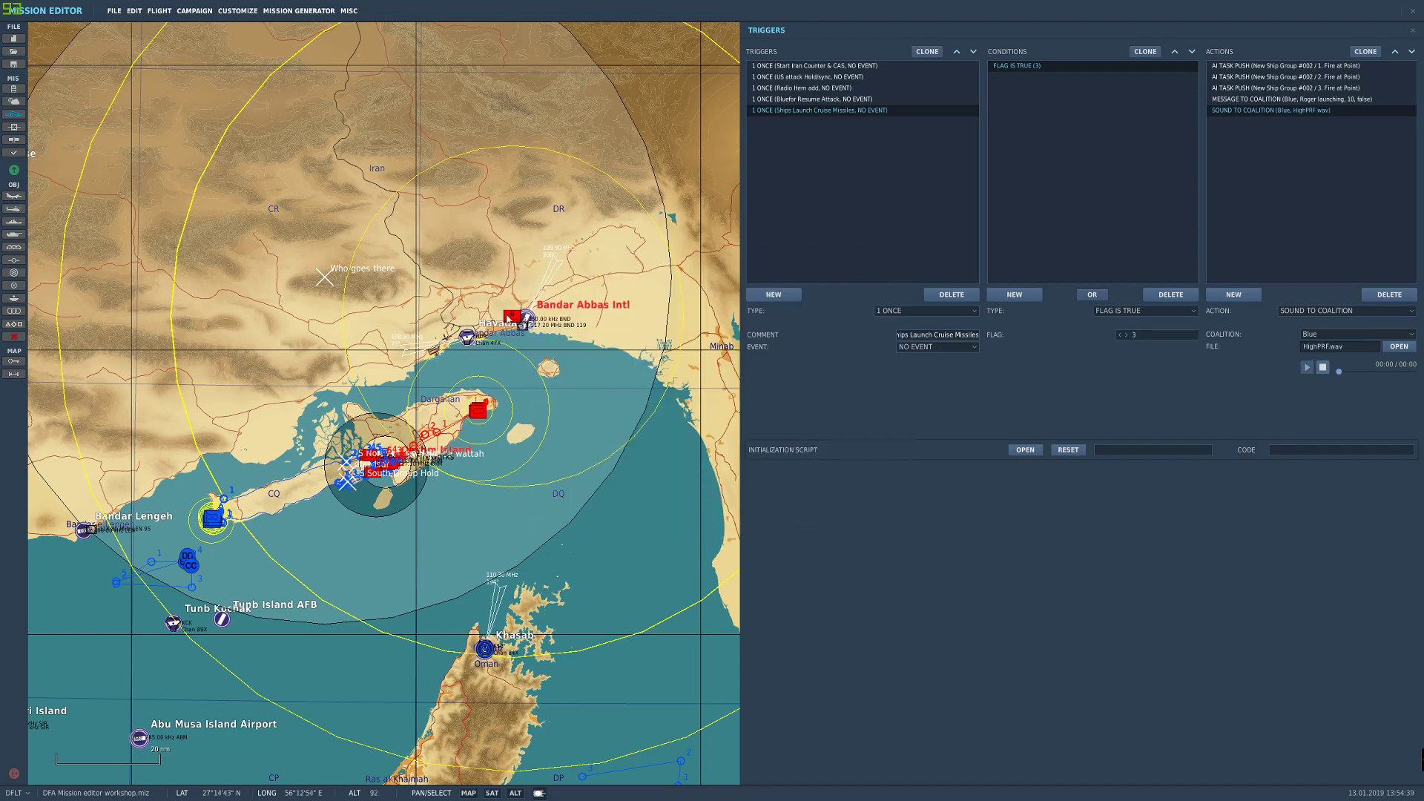
Step: Examine the map between the naval group off Oman's east coast and Bandar Abbas, closing the trigger editor along the way
{"action": "right_click_drag", "start_coordinate": [445, 282], "coordinate": [406, 304]}
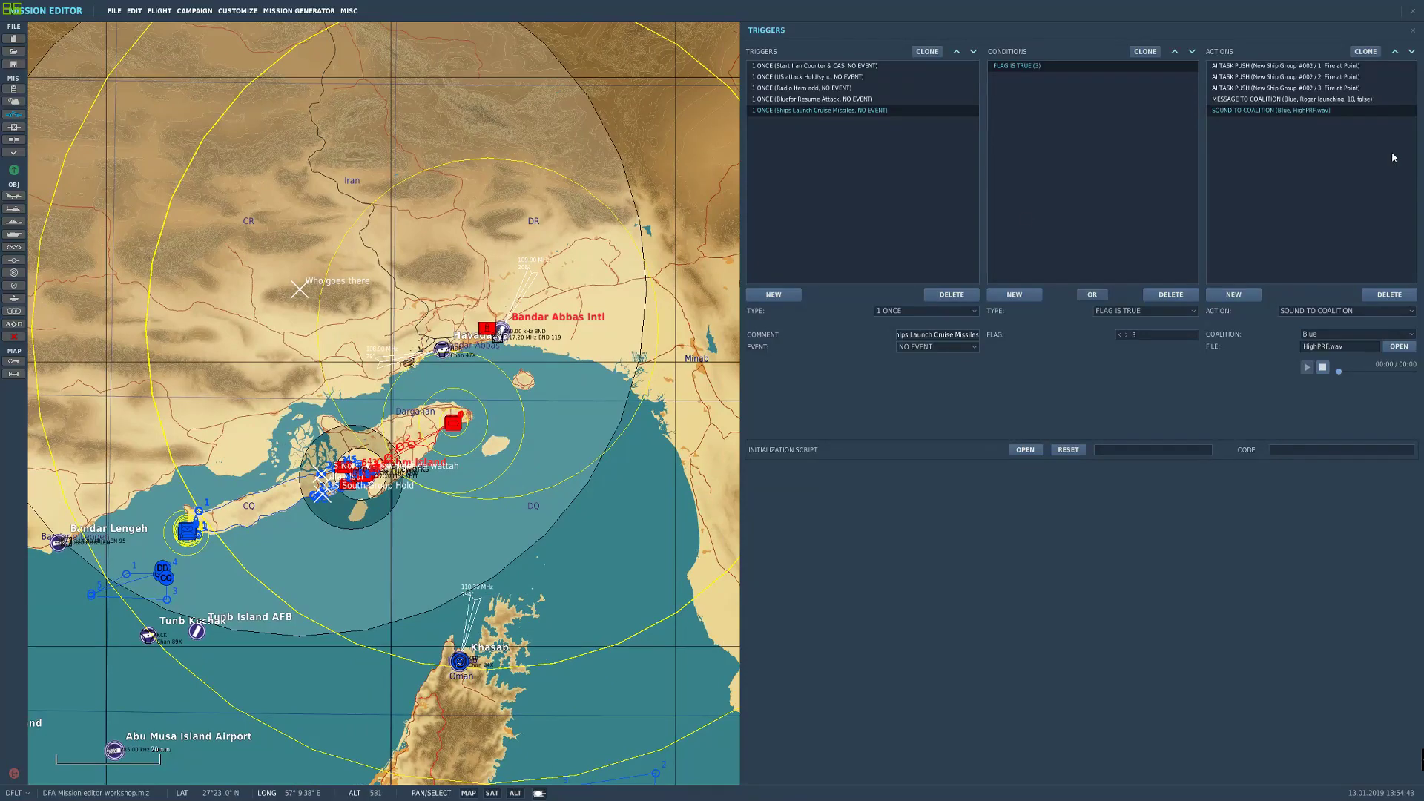
{"action": "right_click_drag", "start_coordinate": [534, 622], "coordinate": [528, 550]}
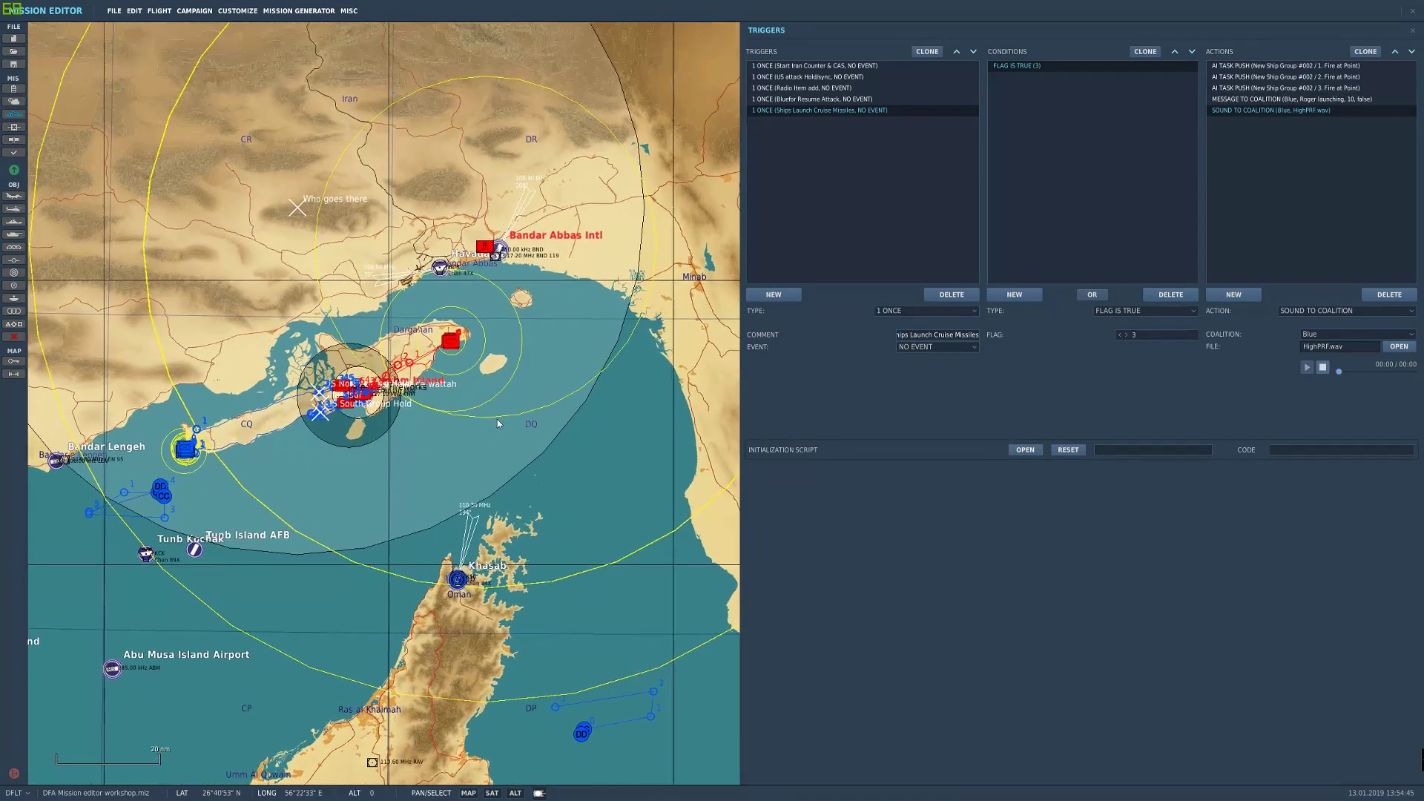
{"action": "right_click_drag", "start_coordinate": [479, 447], "coordinate": [530, 291]}
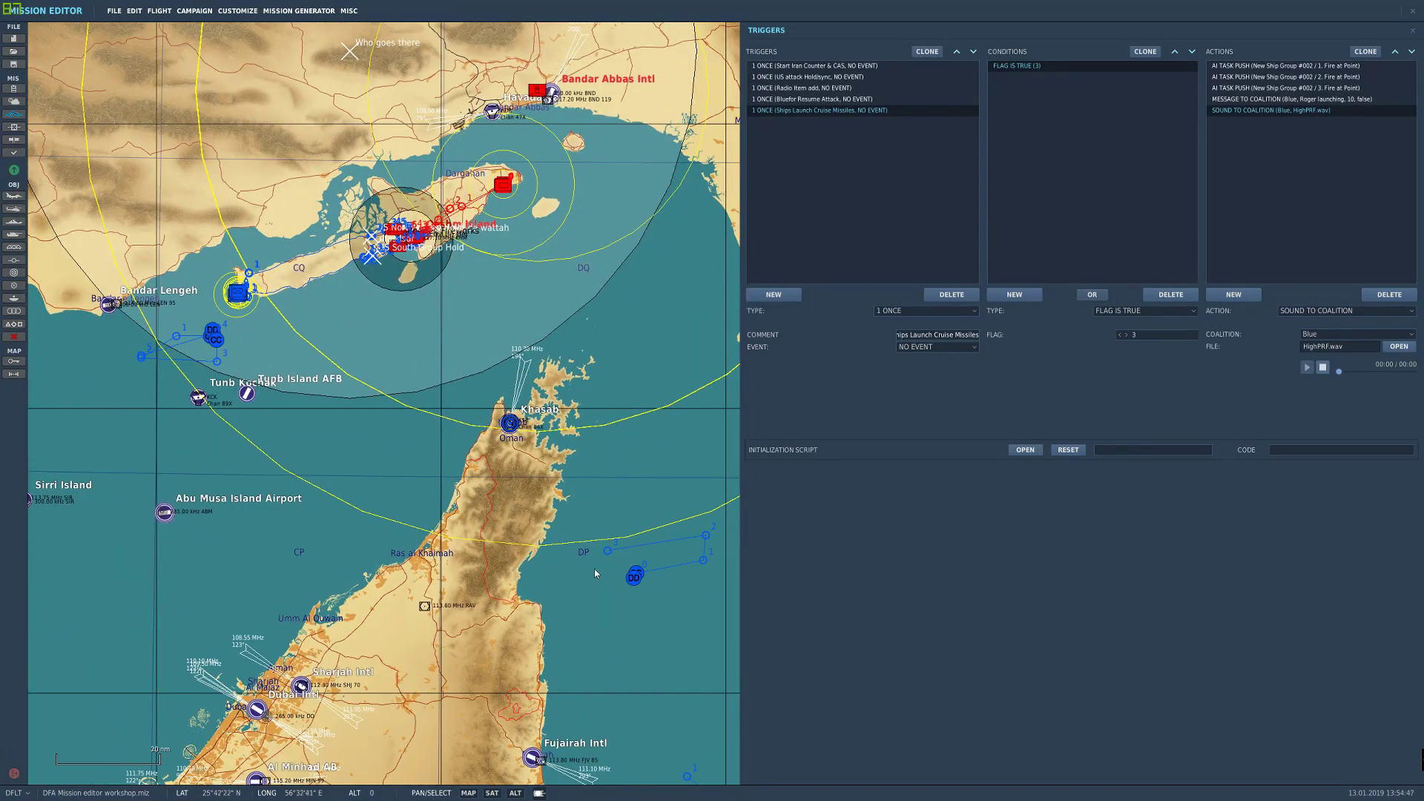
{"action": "right_click_drag", "start_coordinate": [563, 571], "coordinate": [537, 479]}
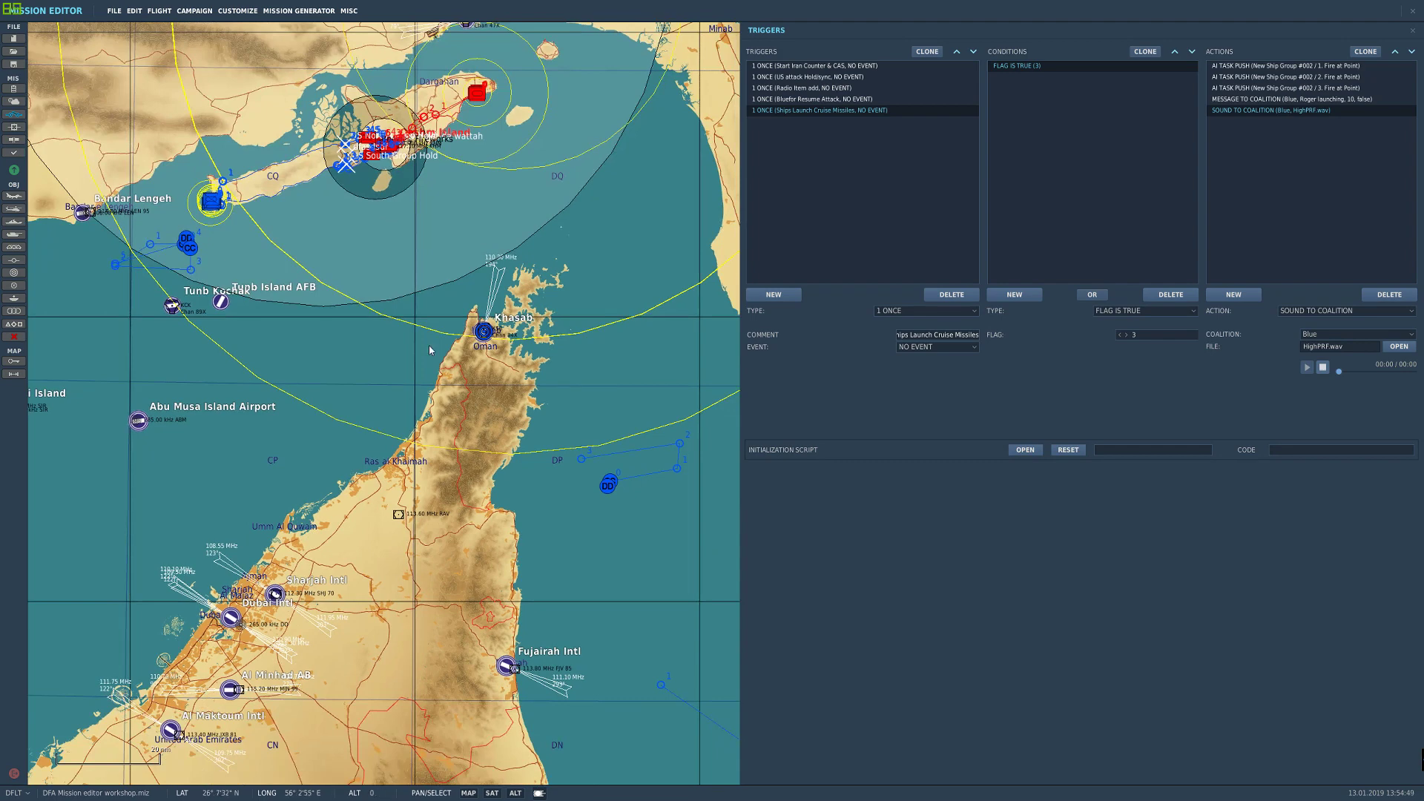
{"action": "right_click_drag", "start_coordinate": [455, 202], "coordinate": [422, 496]}
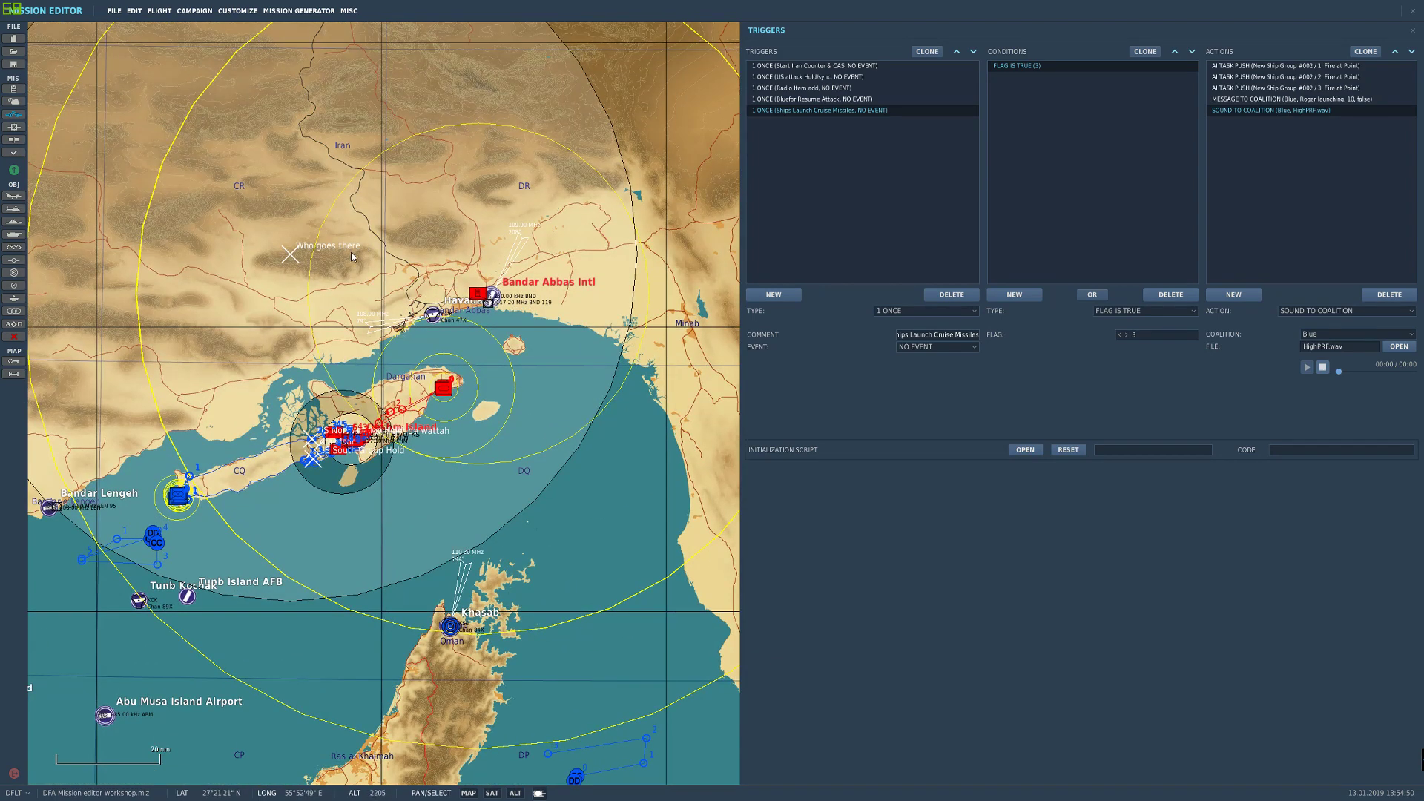
{"action": "right_click_drag", "start_coordinate": [401, 253], "coordinate": [451, 155]}
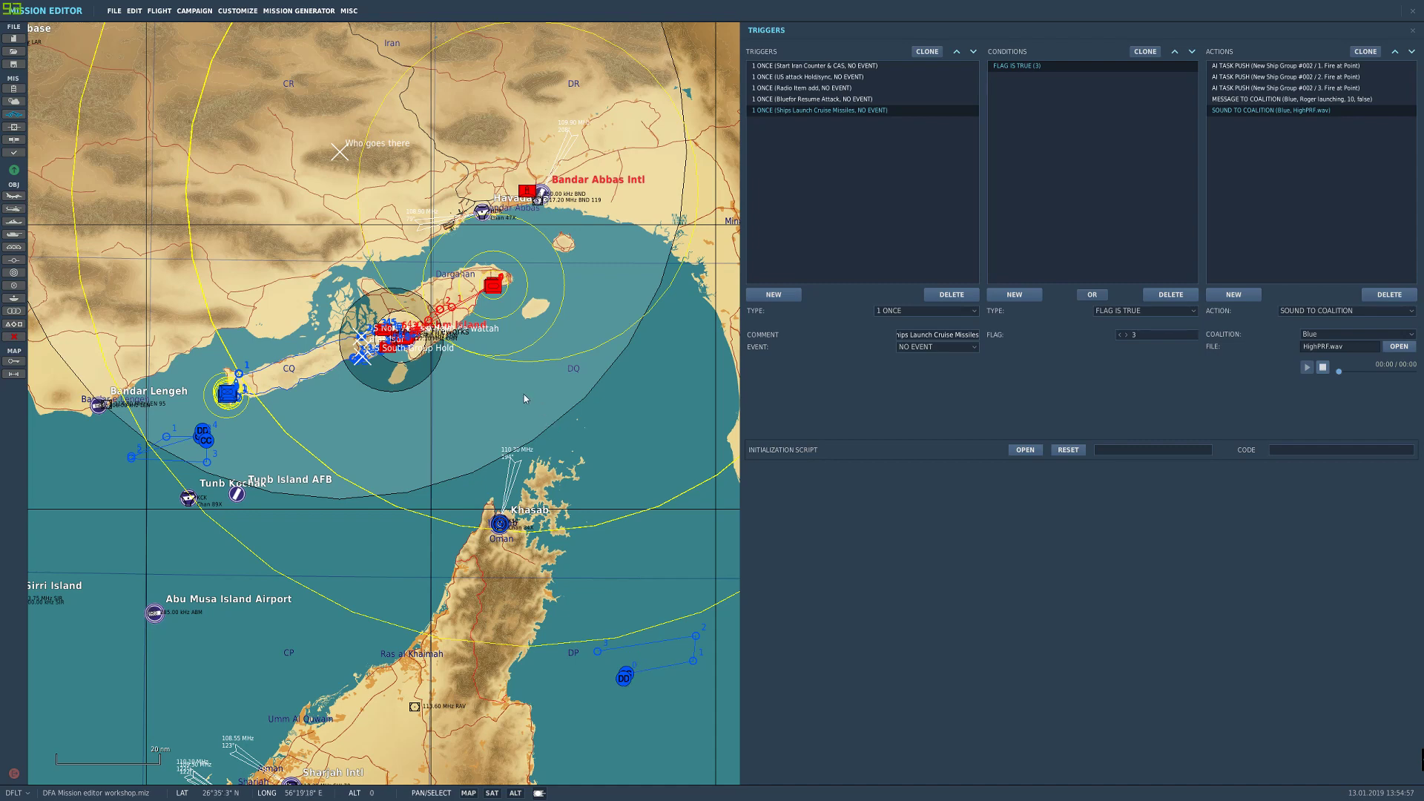
{"action": "key", "text": "Escape"}
{"action": "right_click_drag", "start_coordinate": [488, 417], "coordinate": [558, 400]}
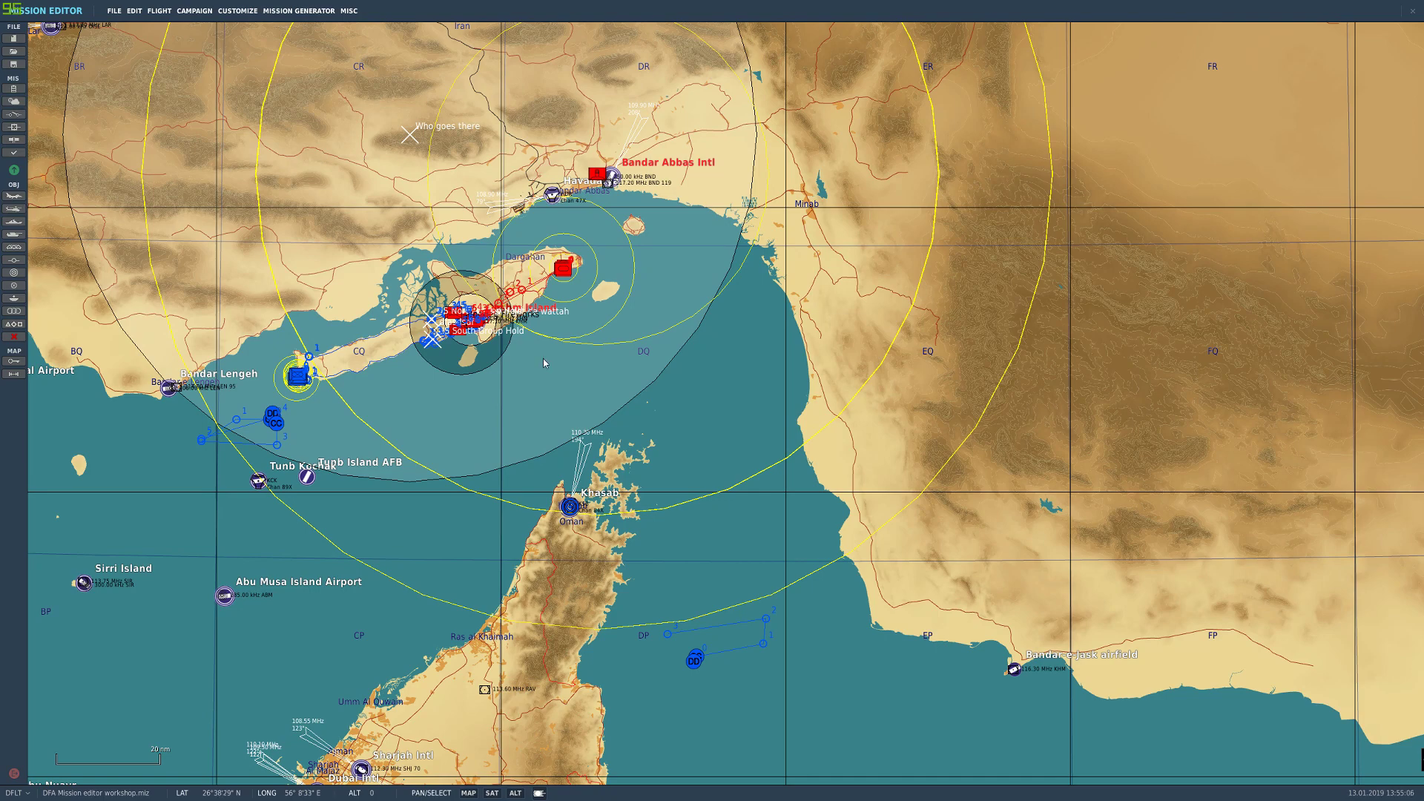
{"action": "left_click_drag", "start_coordinate": [543, 358], "coordinate": [597, 434]}
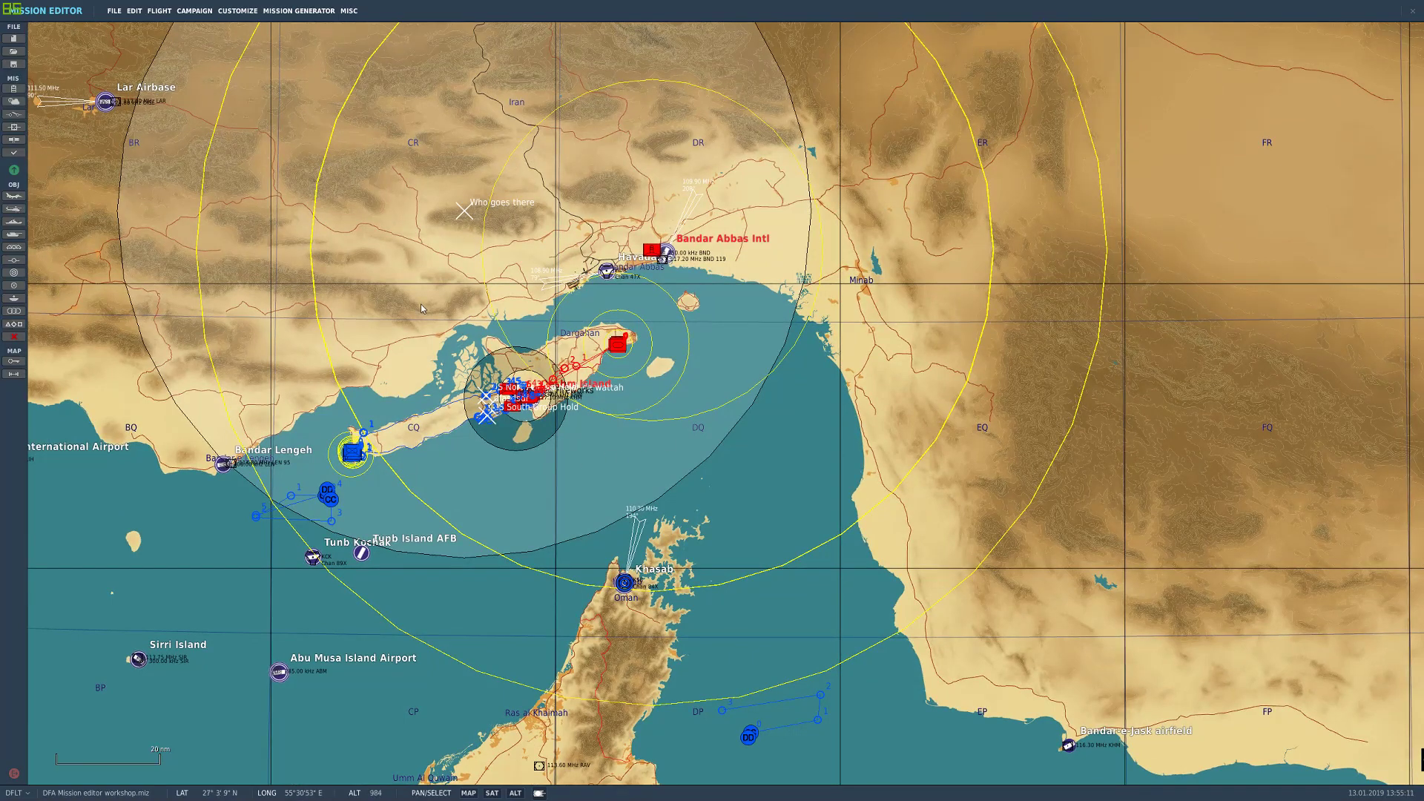
{"action": "left_click_drag", "start_coordinate": [420, 304], "coordinate": [413, 353]}
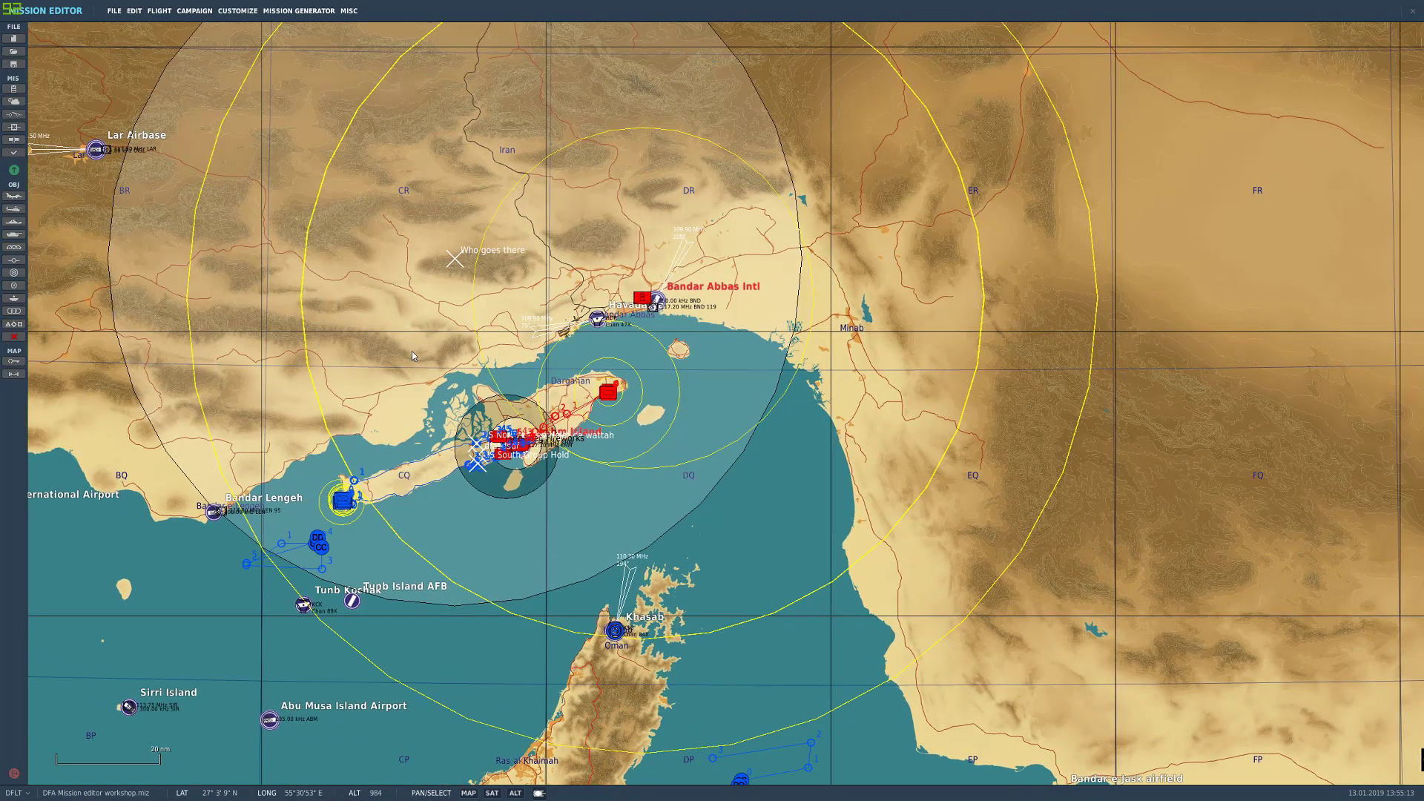
{"action": "left_click_drag", "start_coordinate": [614, 395], "coordinate": [629, 443]}
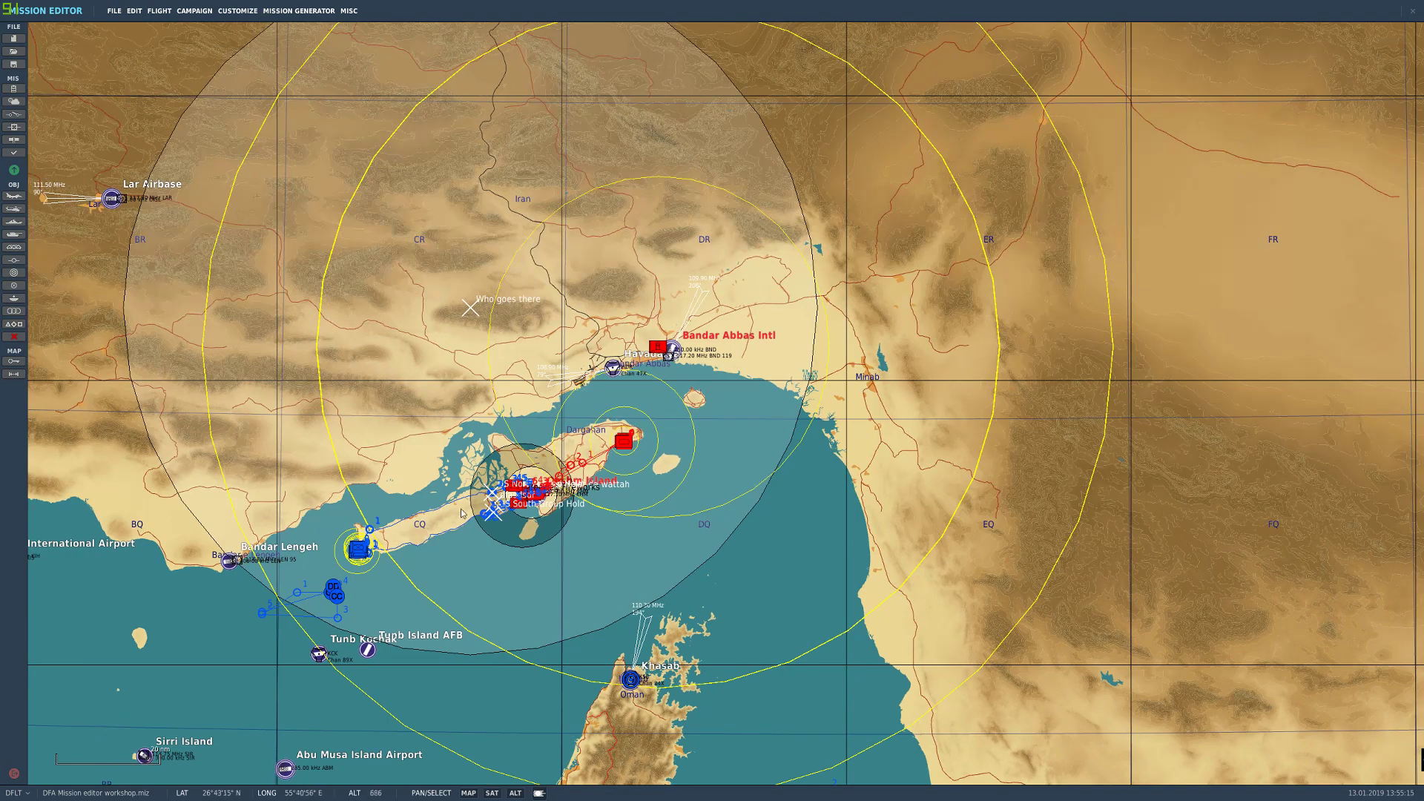
{"action": "left_click_drag", "start_coordinate": [444, 508], "coordinate": [457, 399]}
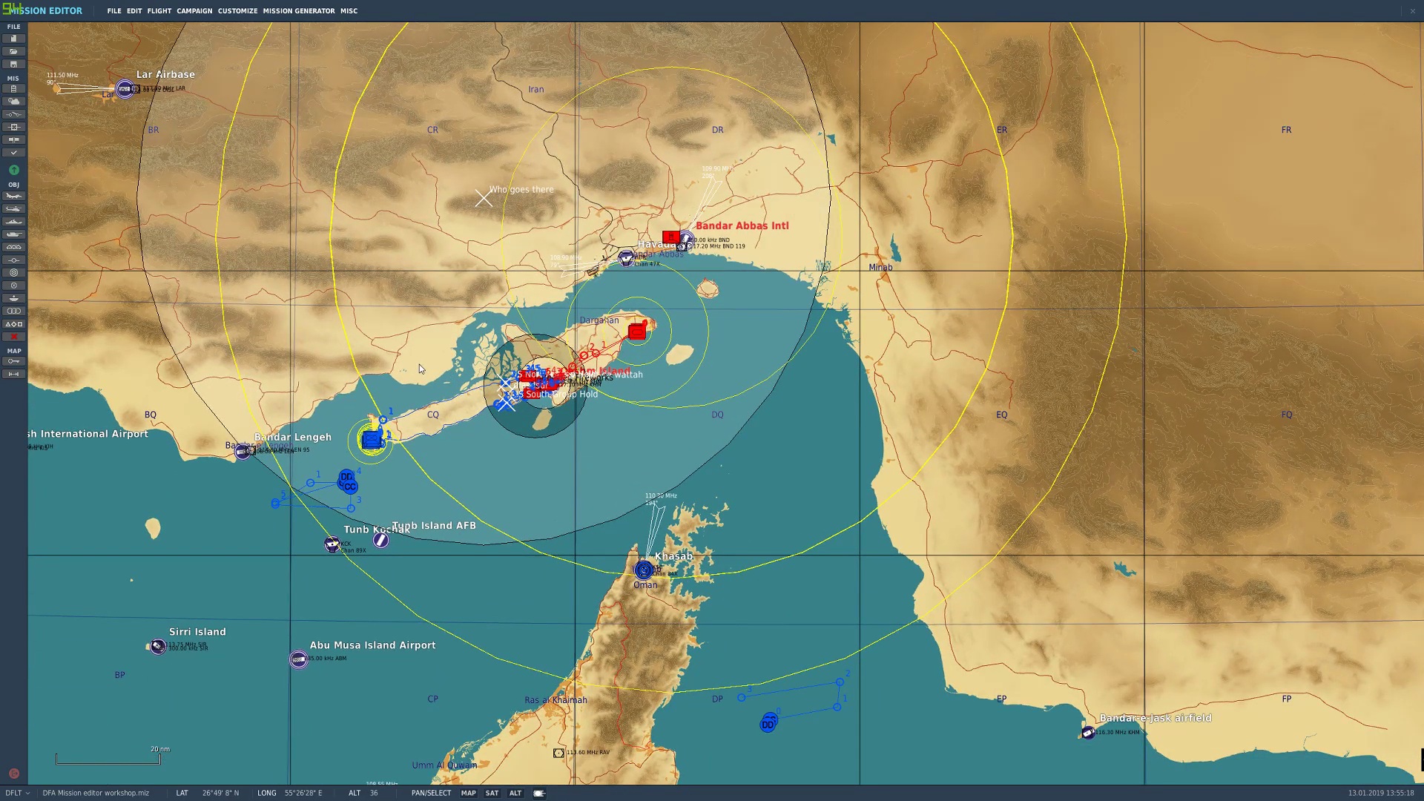
{"action": "left_click_drag", "start_coordinate": [465, 267], "coordinate": [512, 396]}
{"action": "left_click_drag", "start_coordinate": [642, 386], "coordinate": [555, 354]}
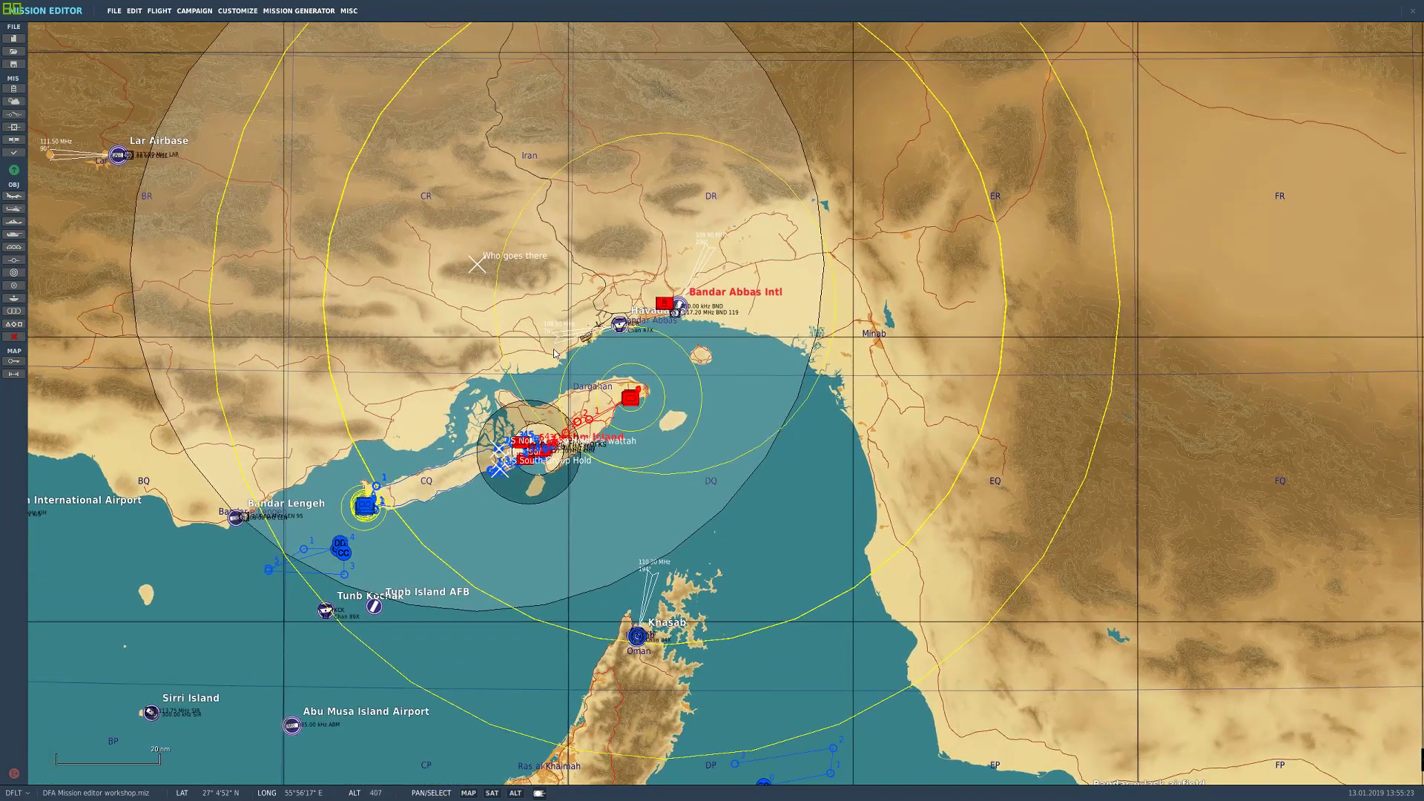
Step: Place a new airplane group on the airbase southwest of Al Mafreq Industrial Area
{"action": "left_click_drag", "start_coordinate": [449, 453], "coordinate": [493, 202]}
{"action": "left_click_drag", "start_coordinate": [548, 512], "coordinate": [594, 226]}
{"action": "left_click_drag", "start_coordinate": [441, 533], "coordinate": [586, 419]}
{"action": "left_click_drag", "start_coordinate": [354, 612], "coordinate": [482, 517]}
{"action": "scroll", "coordinate": [482, 516], "scroll_direction": "up", "scroll_amount": 13}
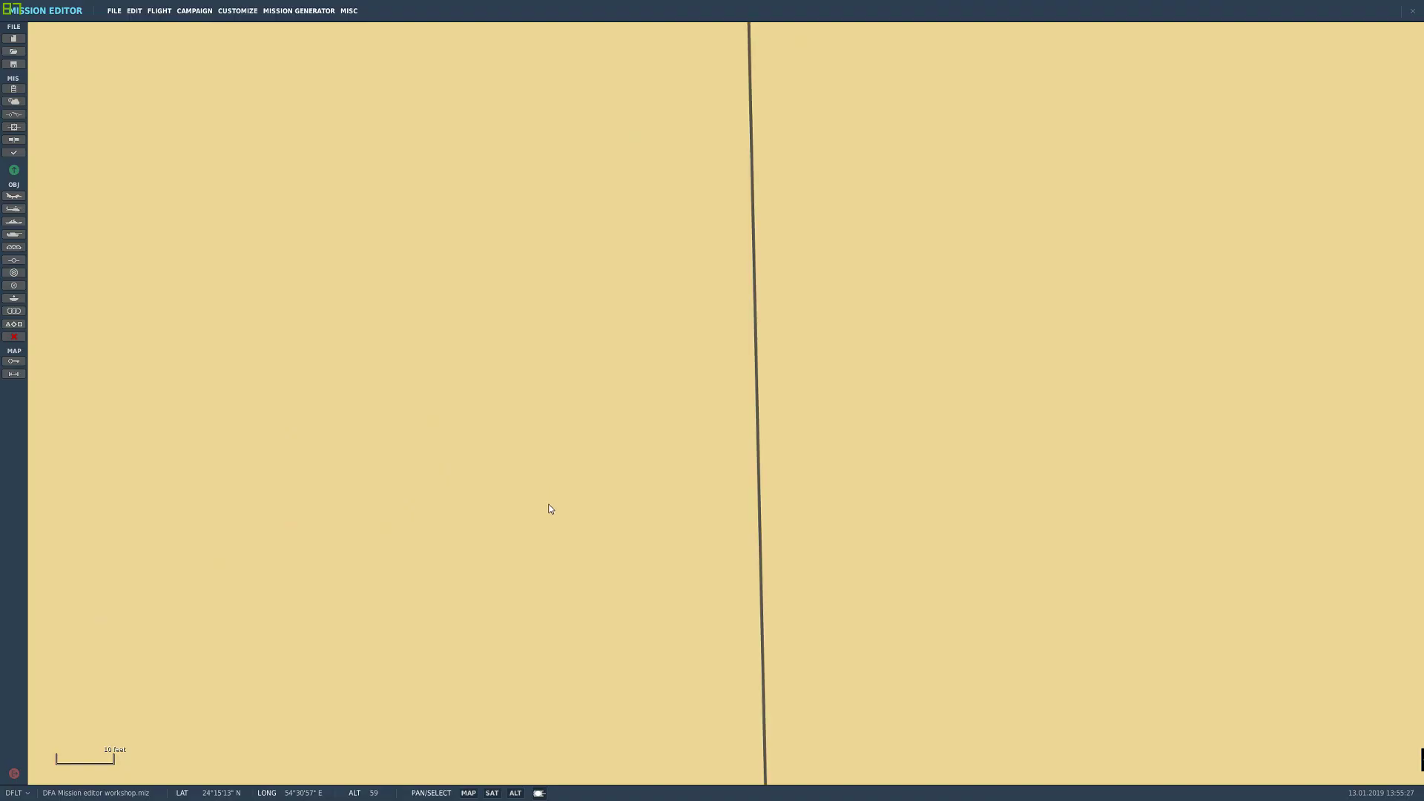
{"action": "scroll", "coordinate": [550, 509], "scroll_direction": "down", "scroll_amount": 15}
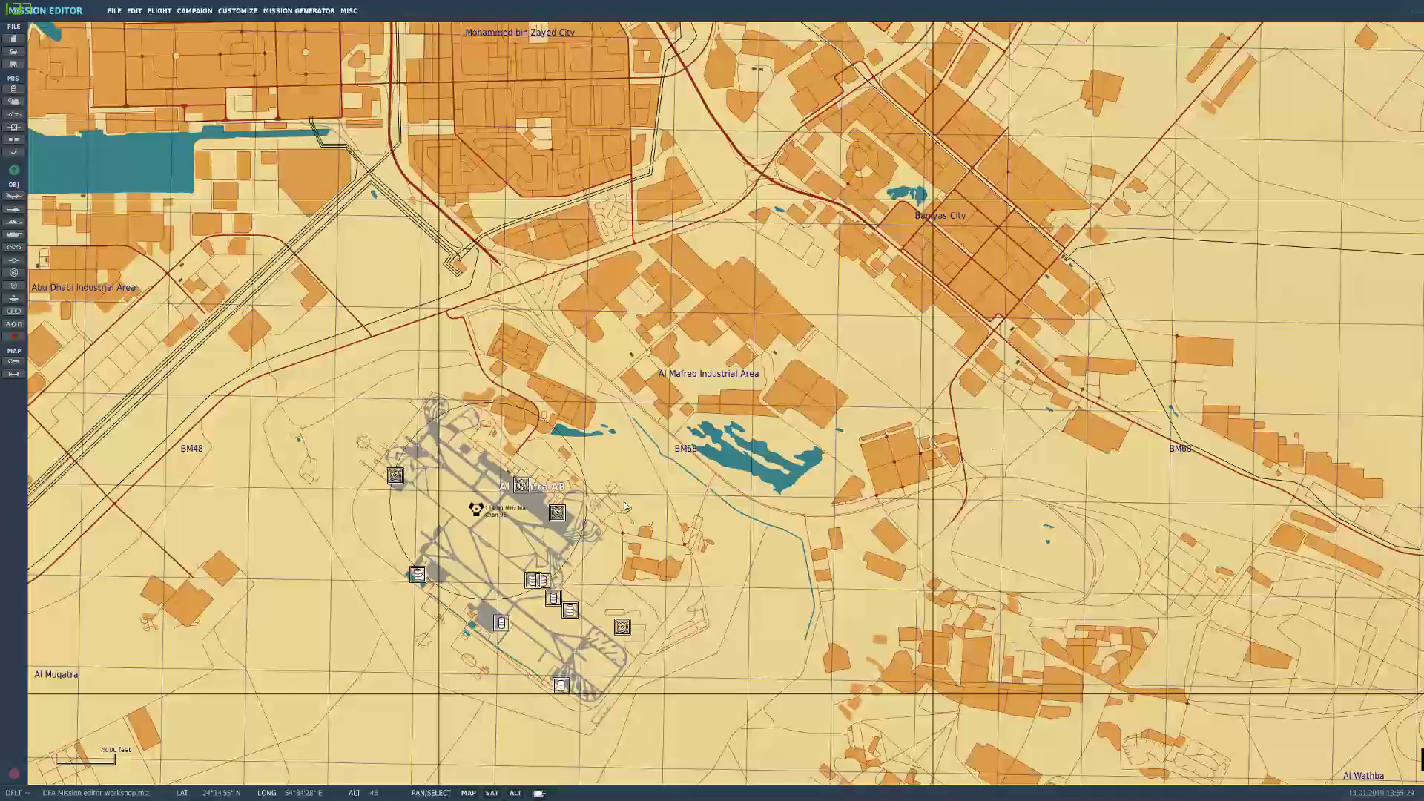
{"action": "left_click", "coordinate": [13, 196]}
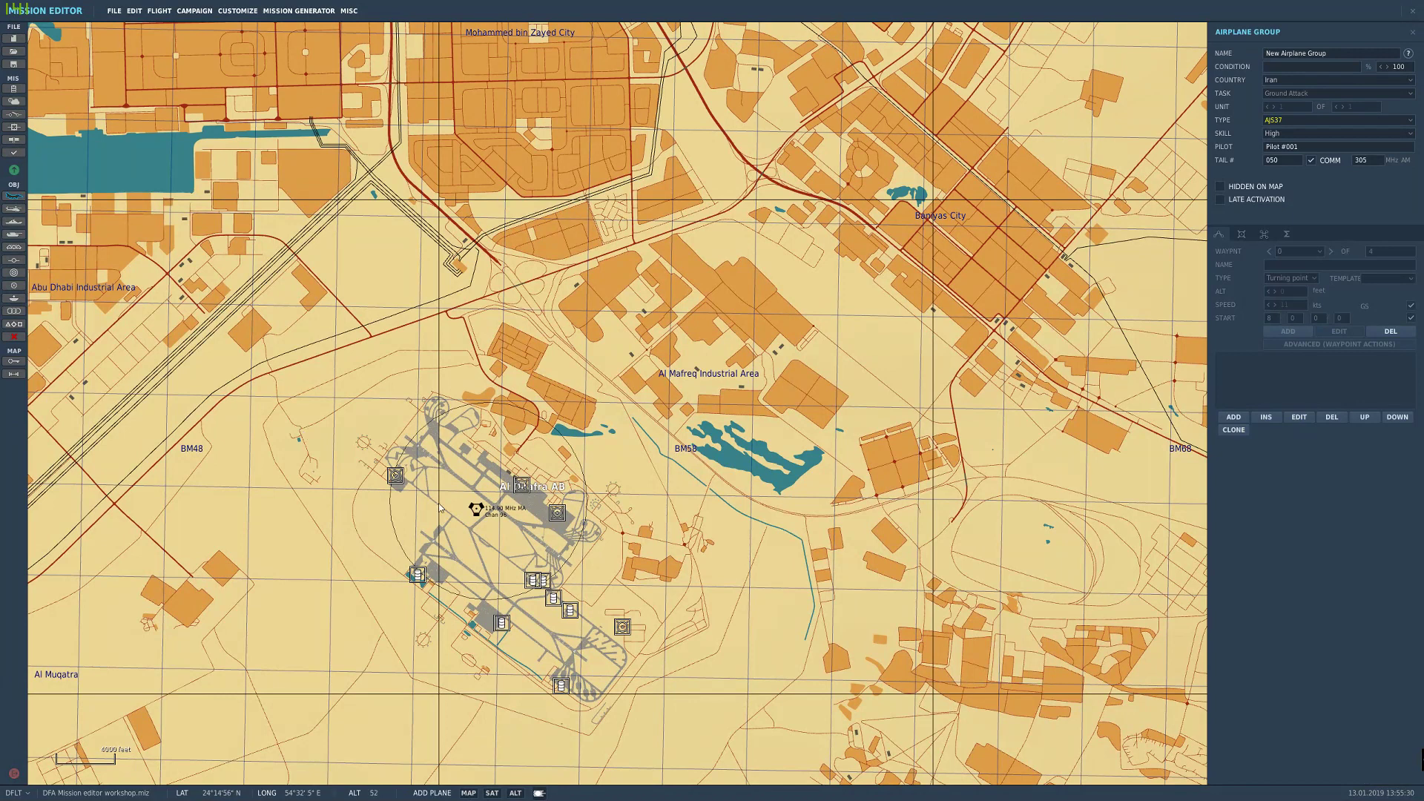
{"action": "left_click", "coordinate": [511, 510]}
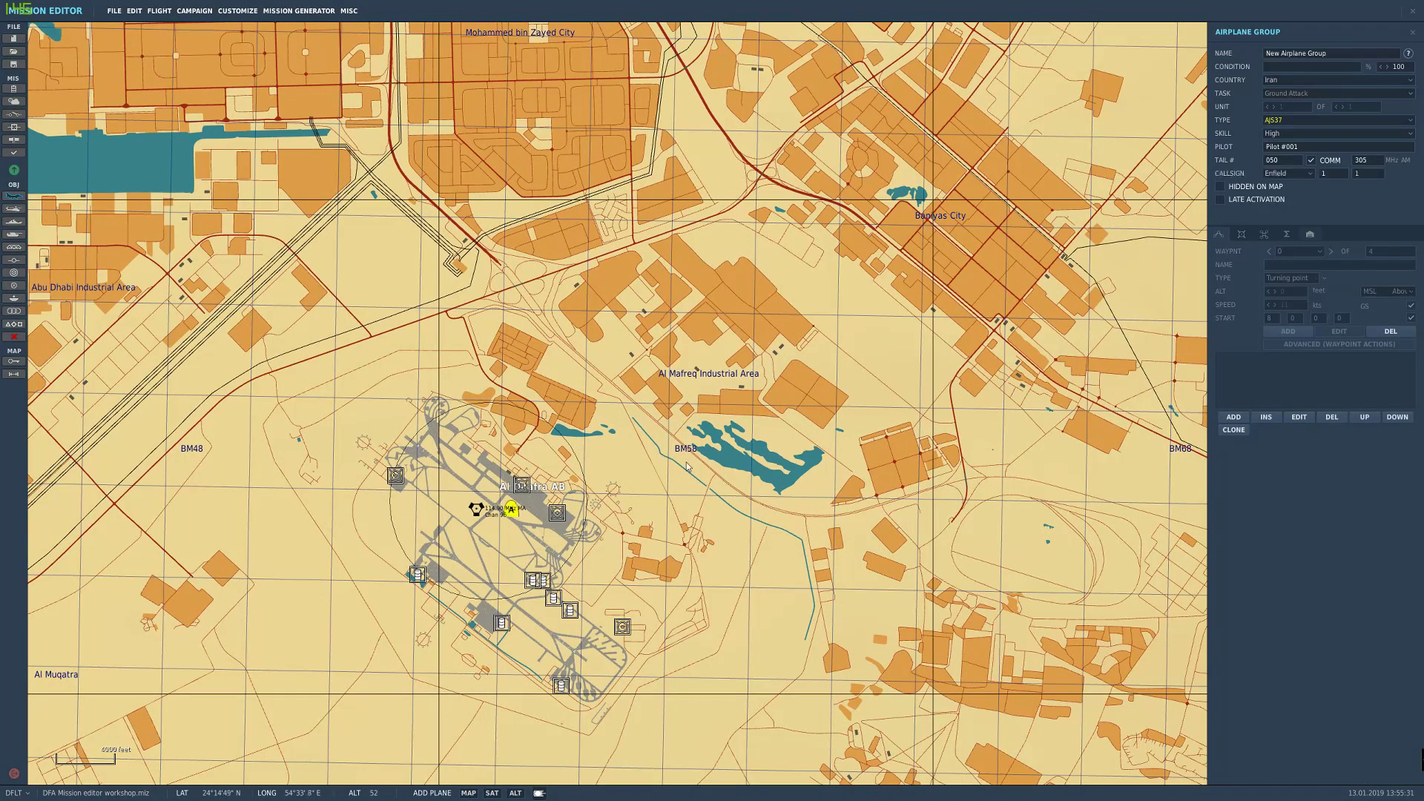
Step: Set the new airplane group's country to USA and its aircraft type to A-10C
{"action": "left_click", "coordinate": [1296, 120]}
{"action": "left_click", "coordinate": [1284, 80]}
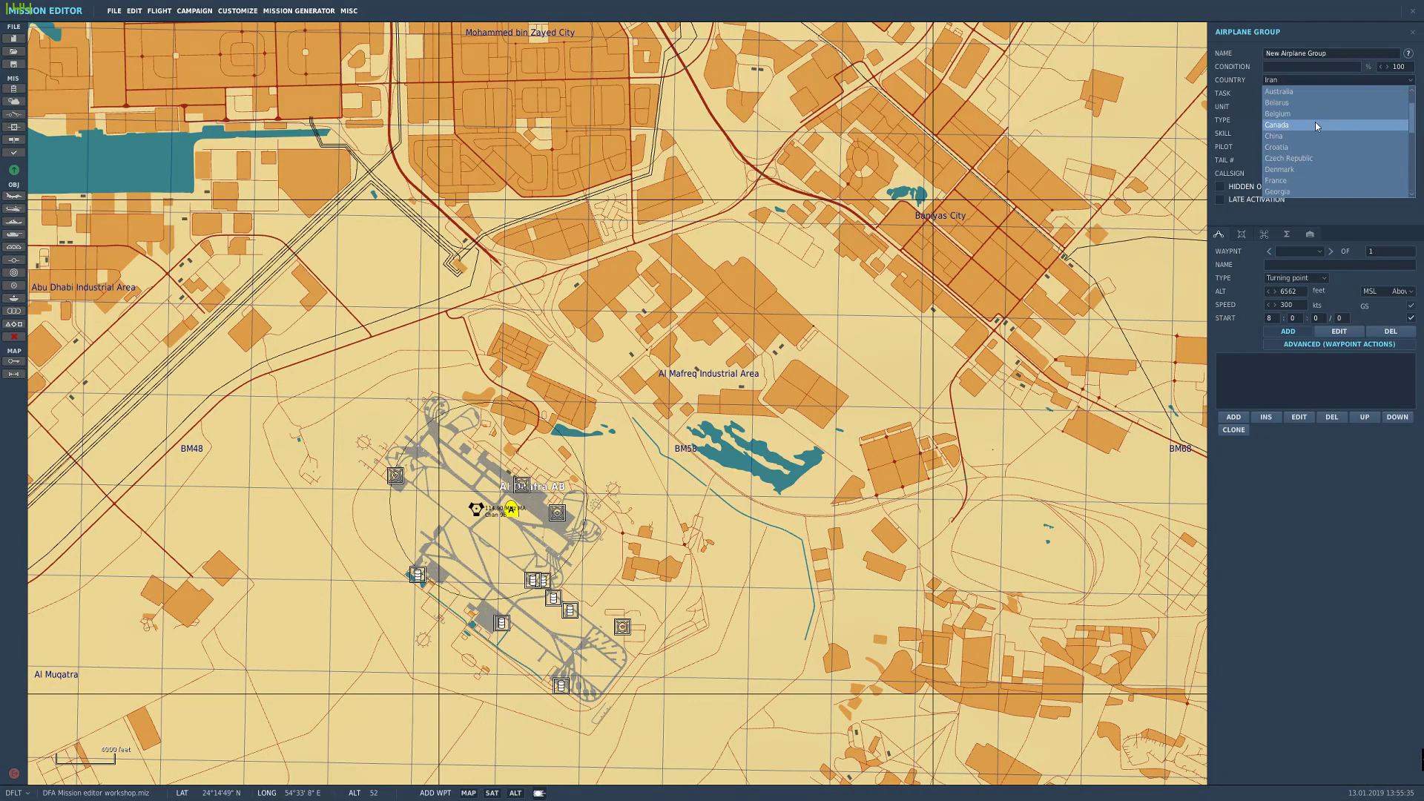
{"action": "scroll", "coordinate": [1309, 111], "scroll_direction": "down", "scroll_amount": 10}
{"action": "left_click", "coordinate": [1299, 95]}
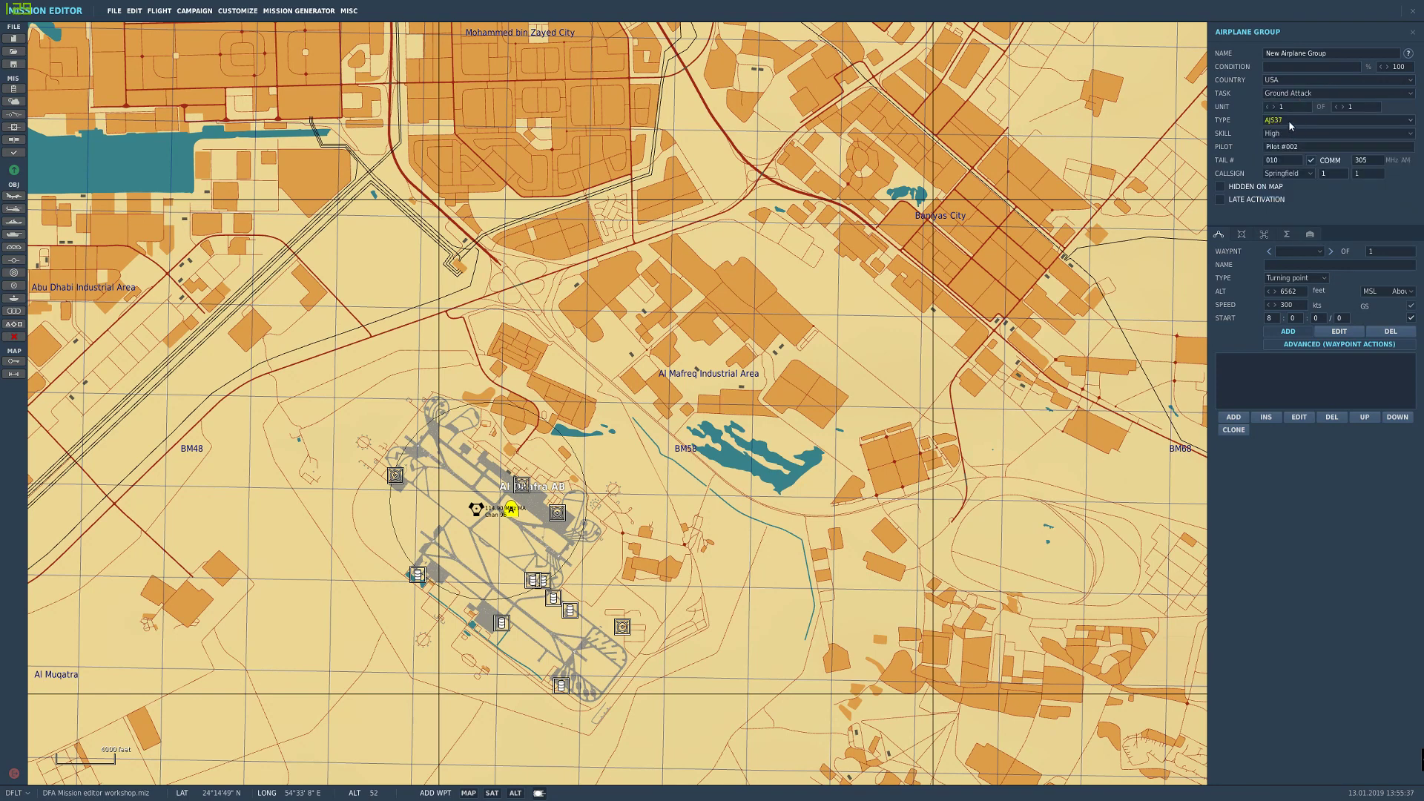
{"action": "left_click", "coordinate": [1290, 123]}
{"action": "left_click", "coordinate": [1291, 137]}
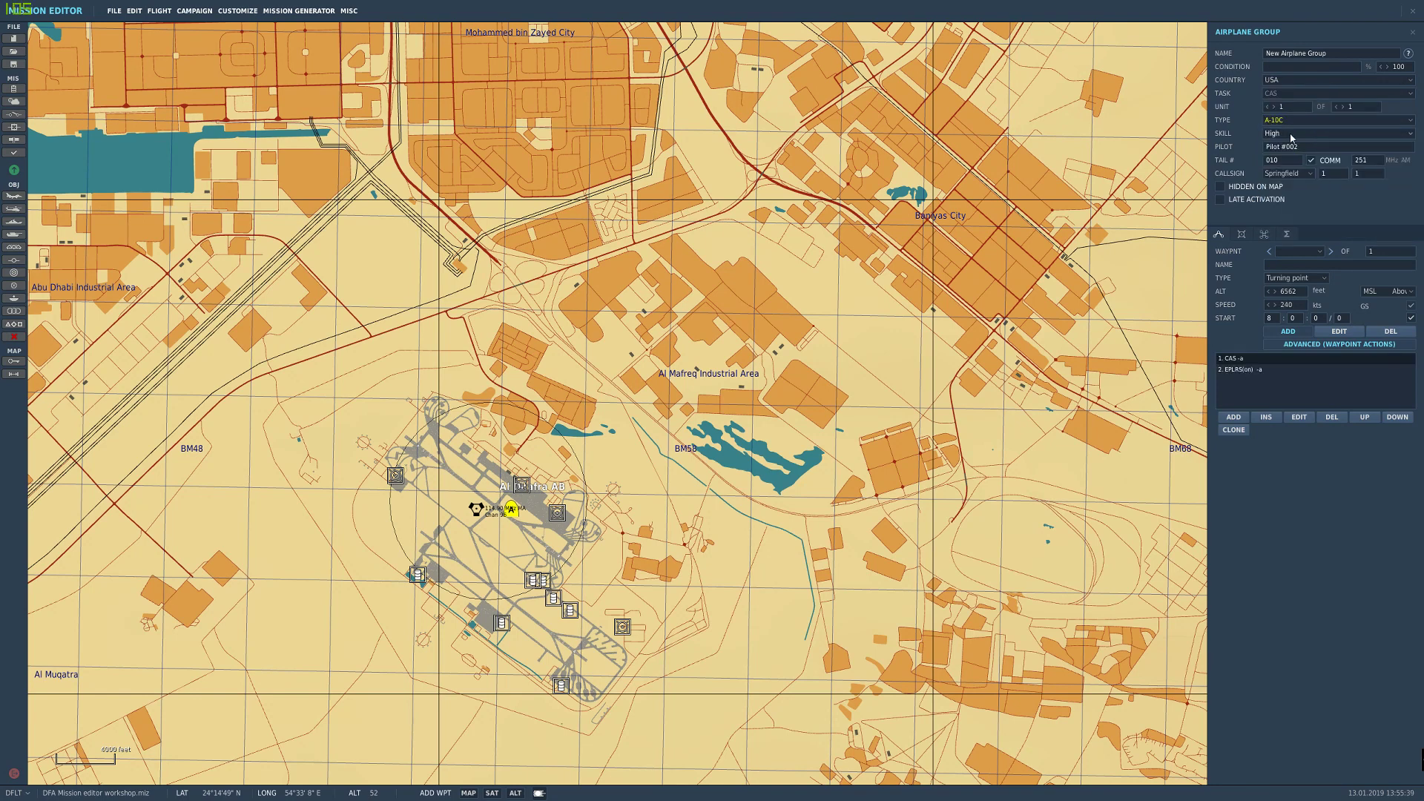
Step: Set the A-10C's skill to Client
{"action": "left_click", "coordinate": [1290, 134]}
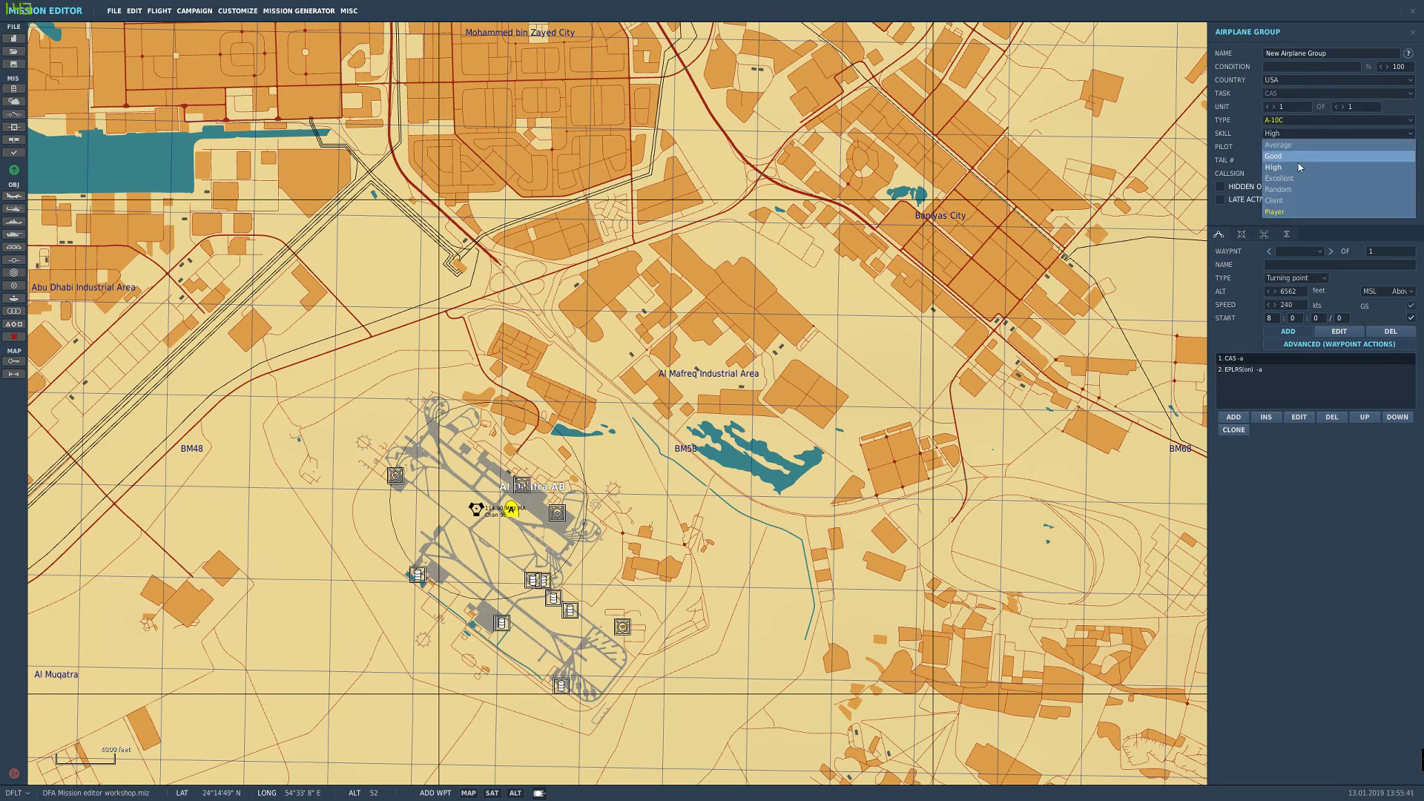
{"action": "left_click", "coordinate": [1284, 190]}
{"action": "left_click", "coordinate": [1286, 139]}
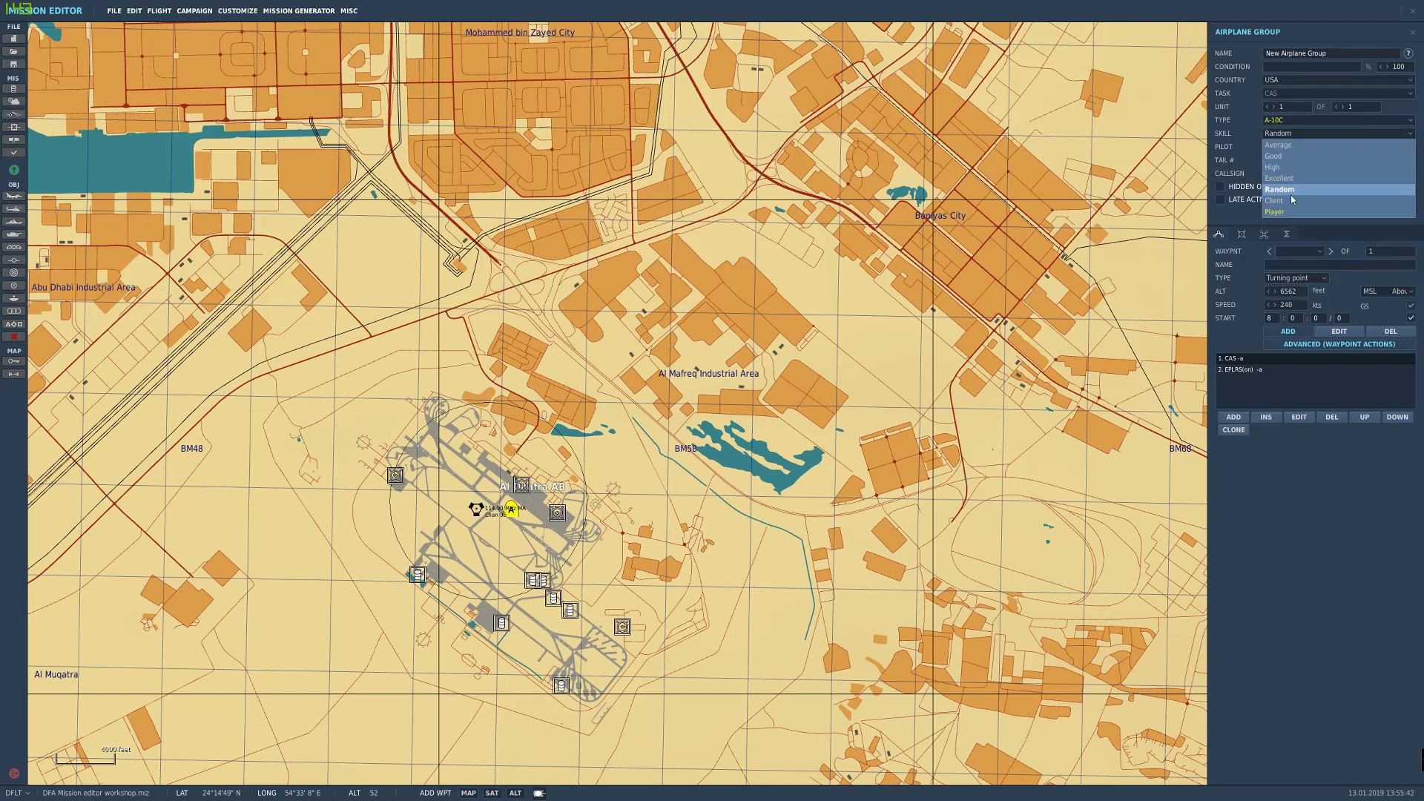
{"action": "left_click", "coordinate": [1287, 201]}
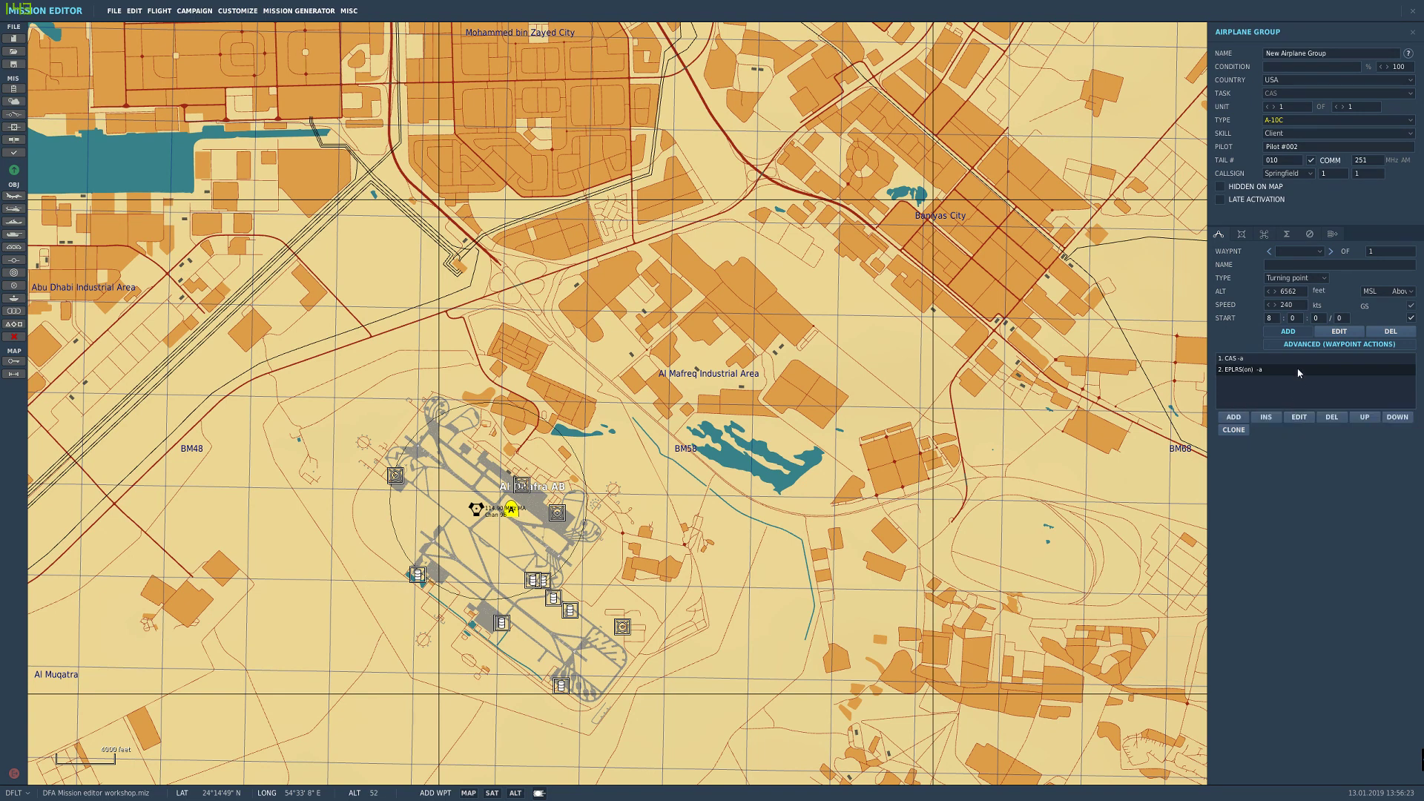
Step: Set the A-10C group's starting waypoint type to Takeoff from ramp at Al Dhafra AB
{"action": "scroll", "coordinate": [866, 437], "scroll_direction": "down", "scroll_amount": 5}
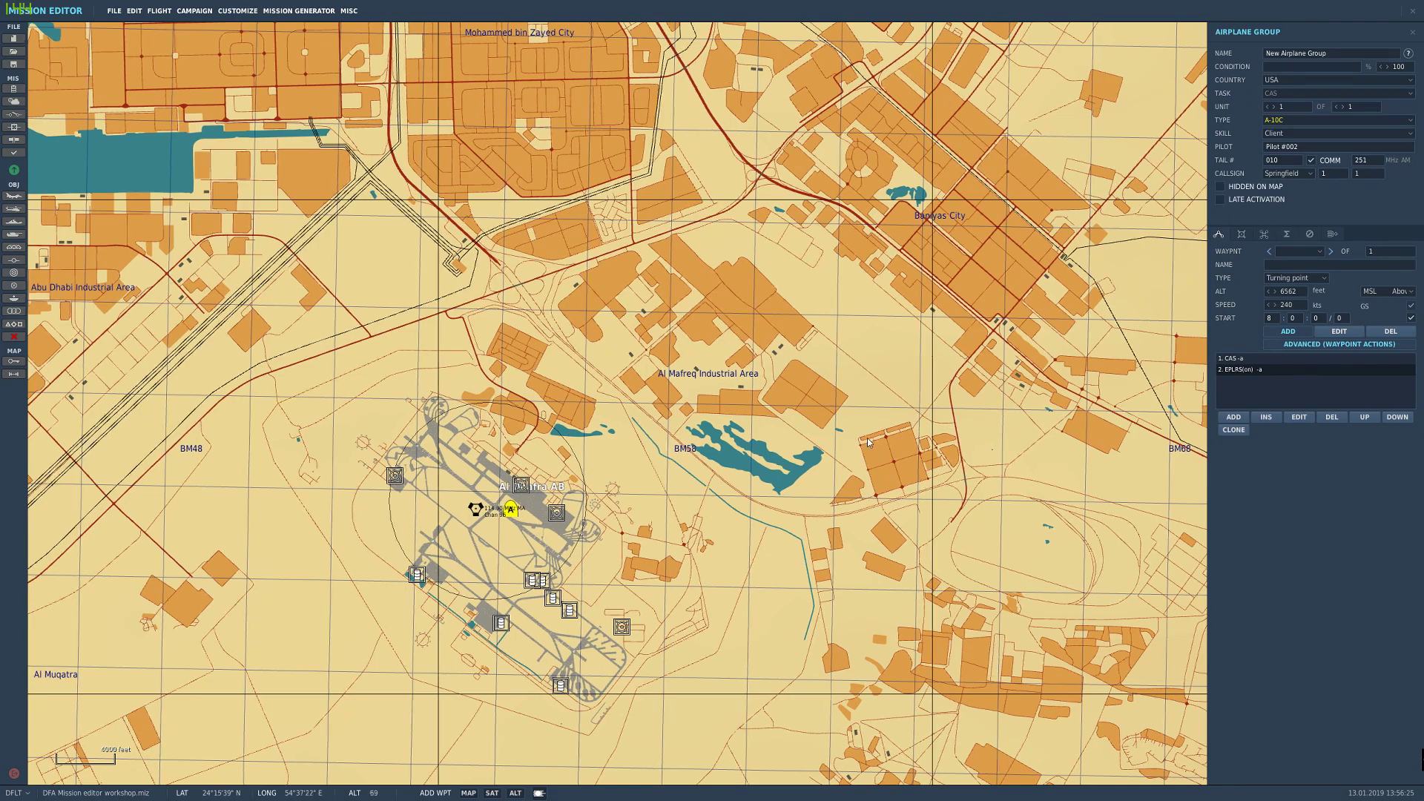
{"action": "scroll", "coordinate": [696, 567], "scroll_direction": "up", "scroll_amount": 6}
{"action": "scroll", "coordinate": [449, 567], "scroll_direction": "up", "scroll_amount": 2}
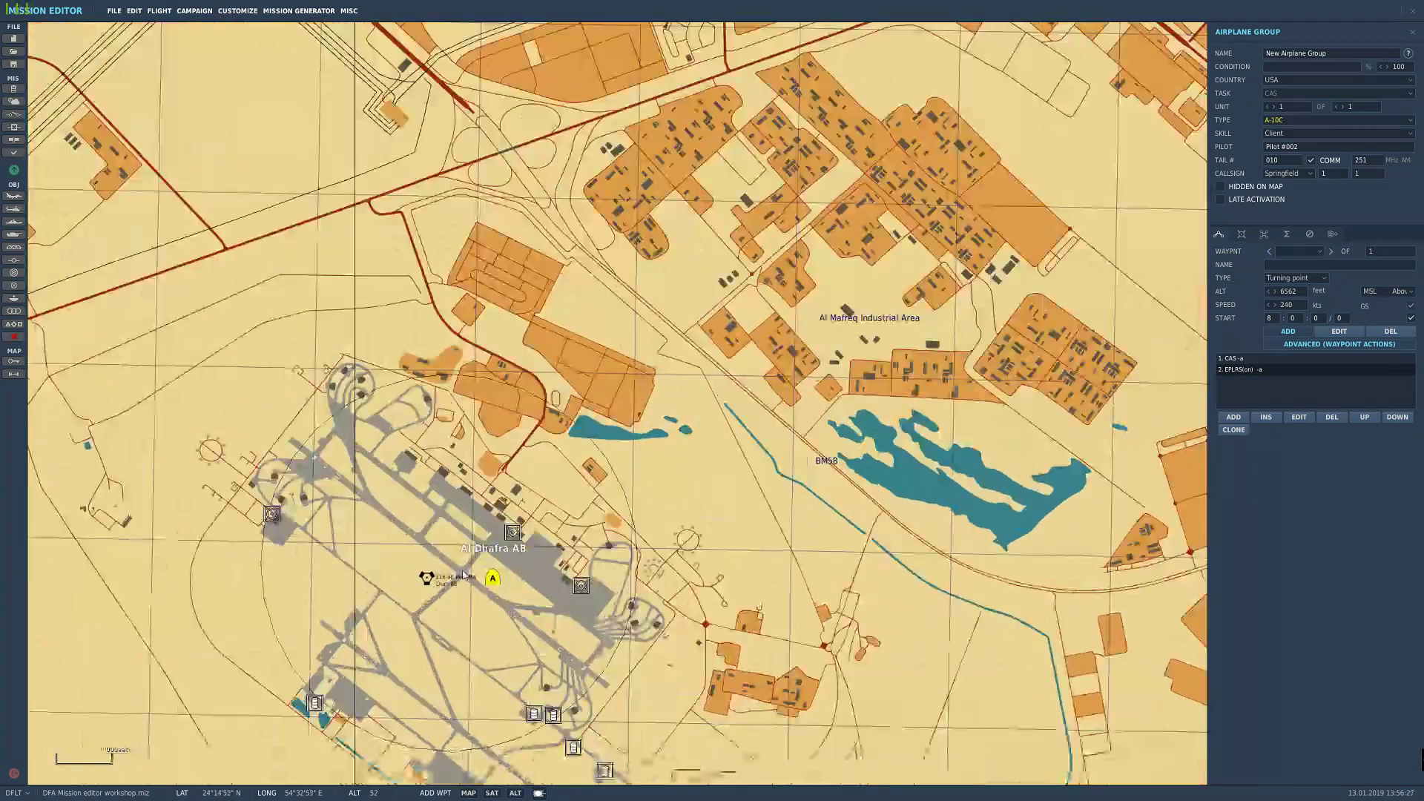
{"action": "left_click", "coordinate": [1309, 278]}
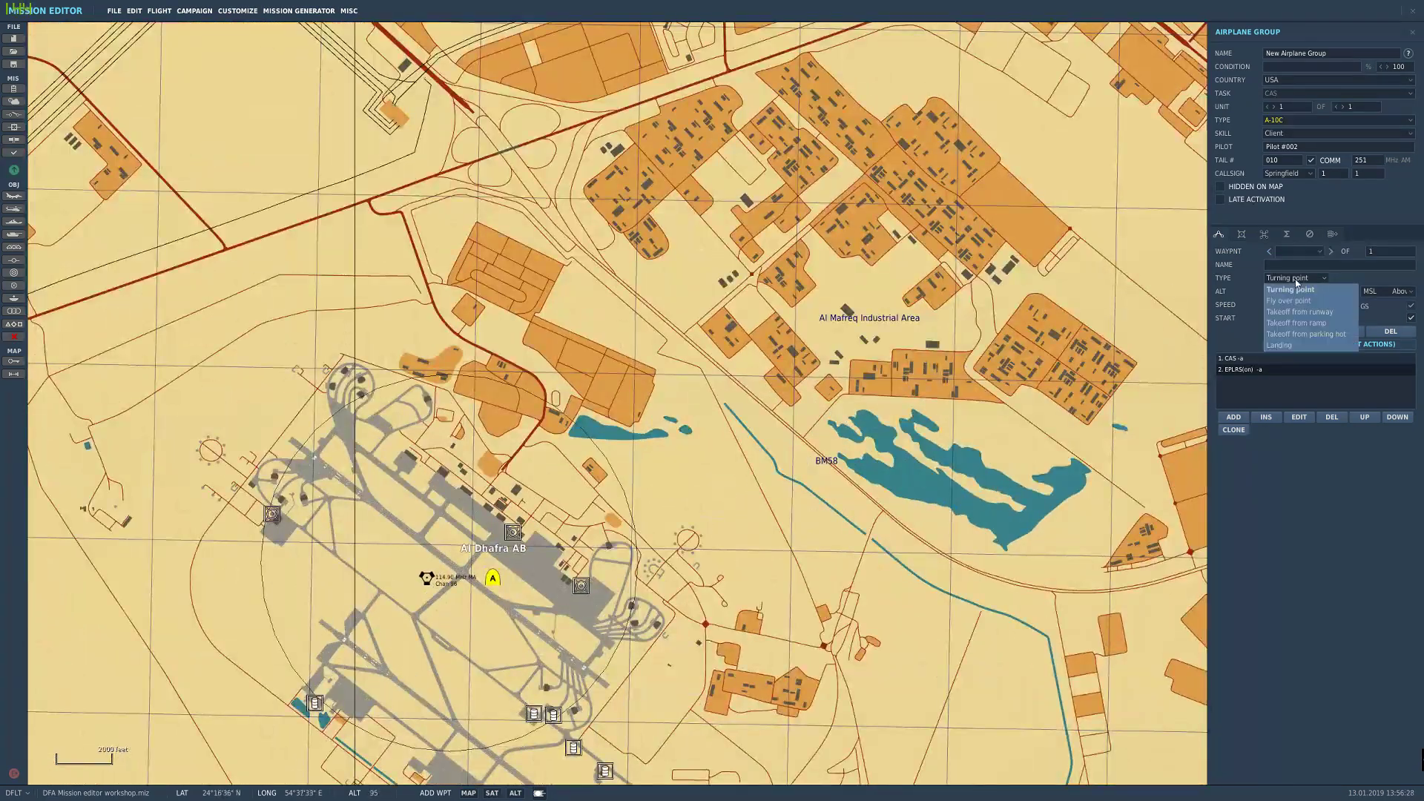
{"action": "left_click", "coordinate": [1293, 280]}
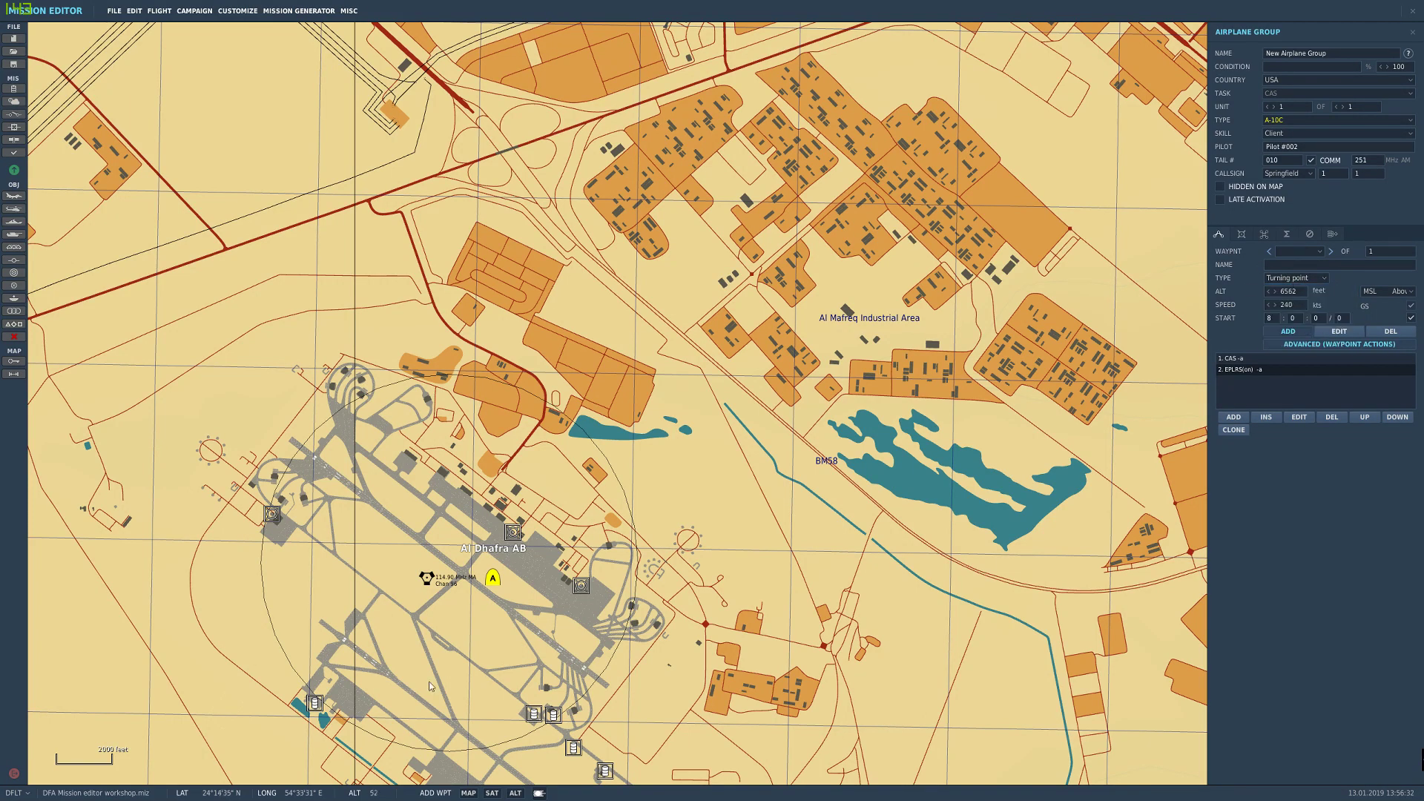
{"action": "left_click", "coordinate": [1314, 279]}
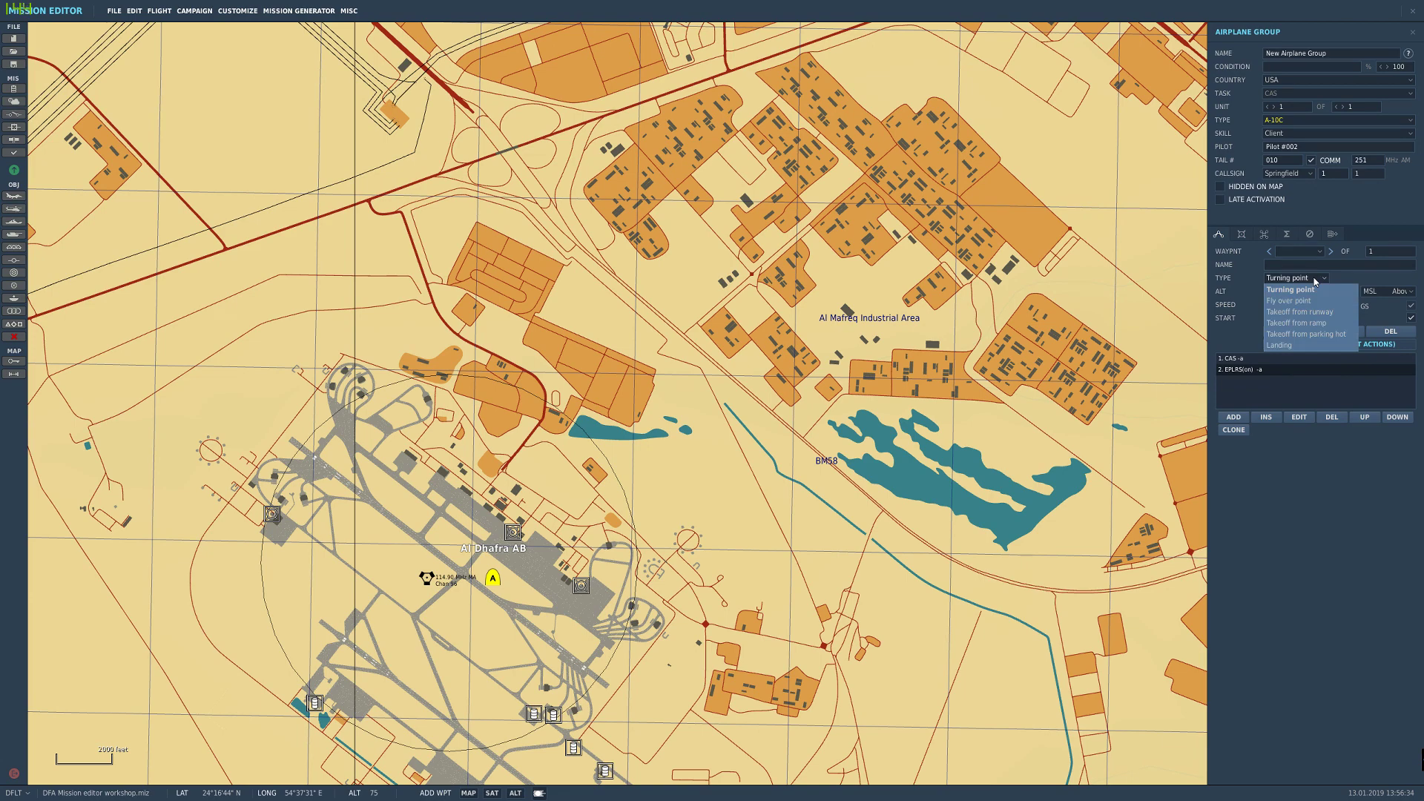
{"action": "left_click", "coordinate": [1325, 327]}
Step: Examine the numbered parking spots at Al Dhafra AB, from the northwestern apron to the southeastern shelters
{"action": "right_click_drag", "start_coordinate": [430, 515], "coordinate": [584, 334]}
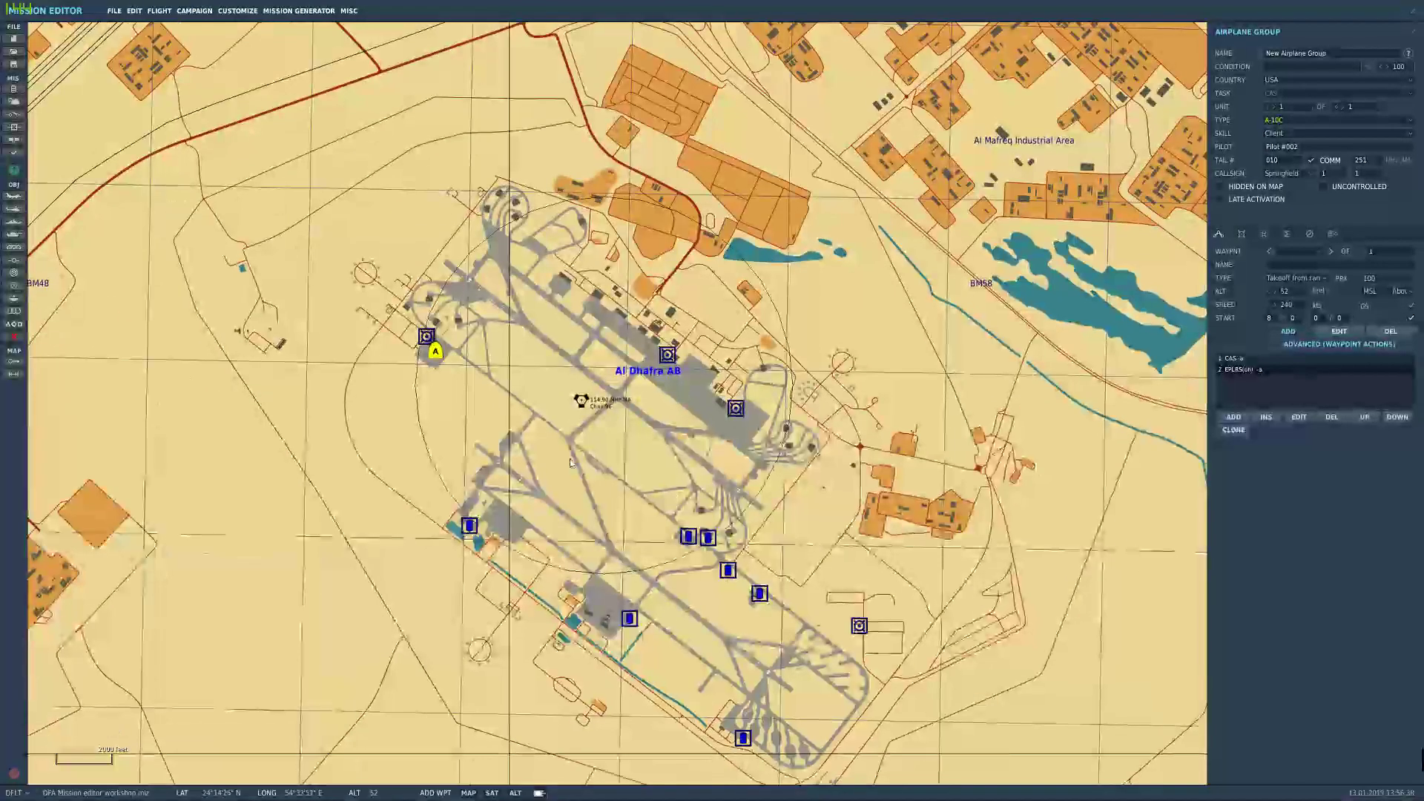
{"action": "scroll", "coordinate": [584, 334], "scroll_direction": "up", "scroll_amount": 3}
{"action": "scroll", "coordinate": [337, 367], "scroll_direction": "up", "scroll_amount": 6}
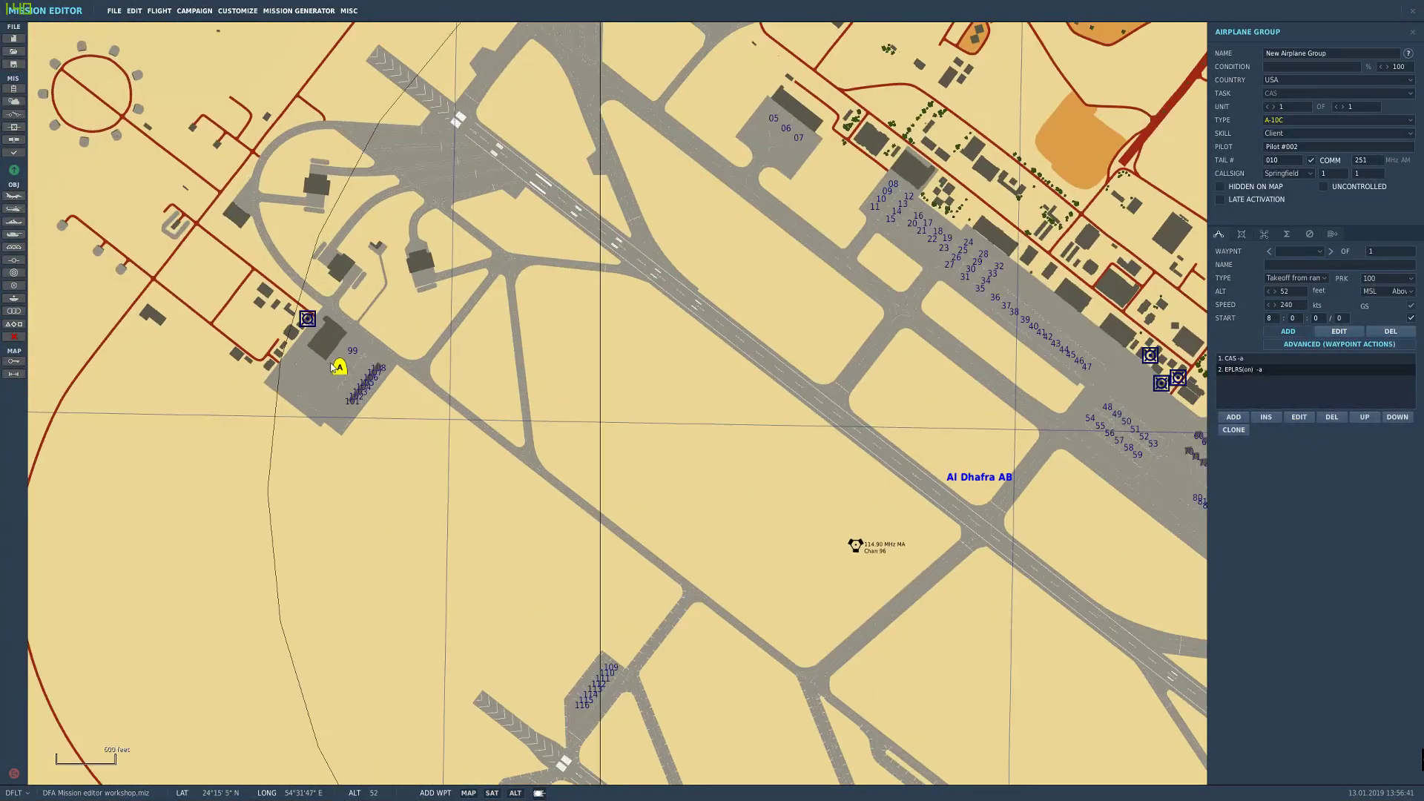
{"action": "scroll", "coordinate": [354, 384], "scroll_direction": "up", "scroll_amount": 1}
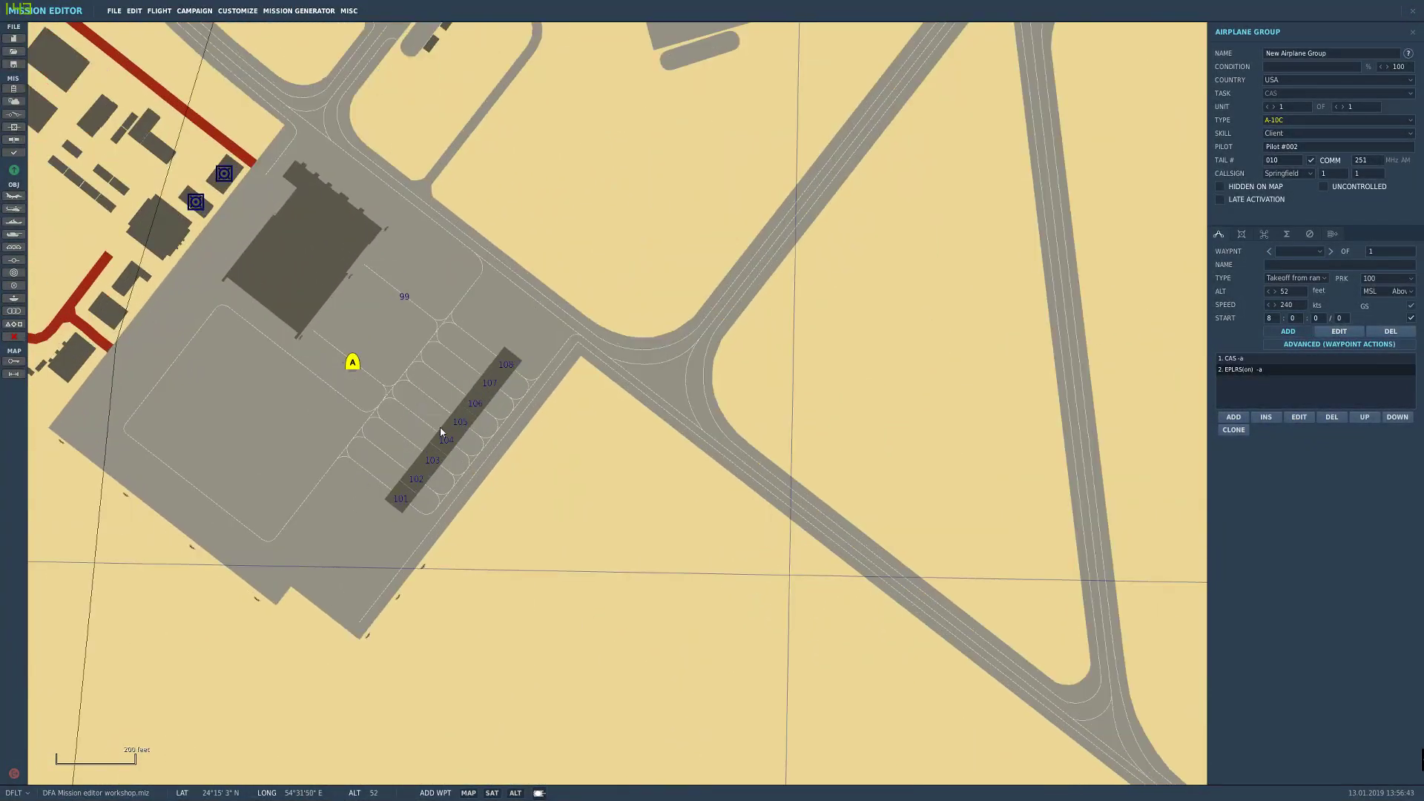
{"action": "scroll", "coordinate": [441, 432], "scroll_direction": "down", "scroll_amount": 4}
{"action": "mouse_move", "coordinate": [405, 435]}
{"action": "right_mouse_down"}
{"action": "mouse_move", "coordinate": [490, 465]}
{"action": "mouse_move", "coordinate": [407, 282]}
{"action": "right_mouse_up"}
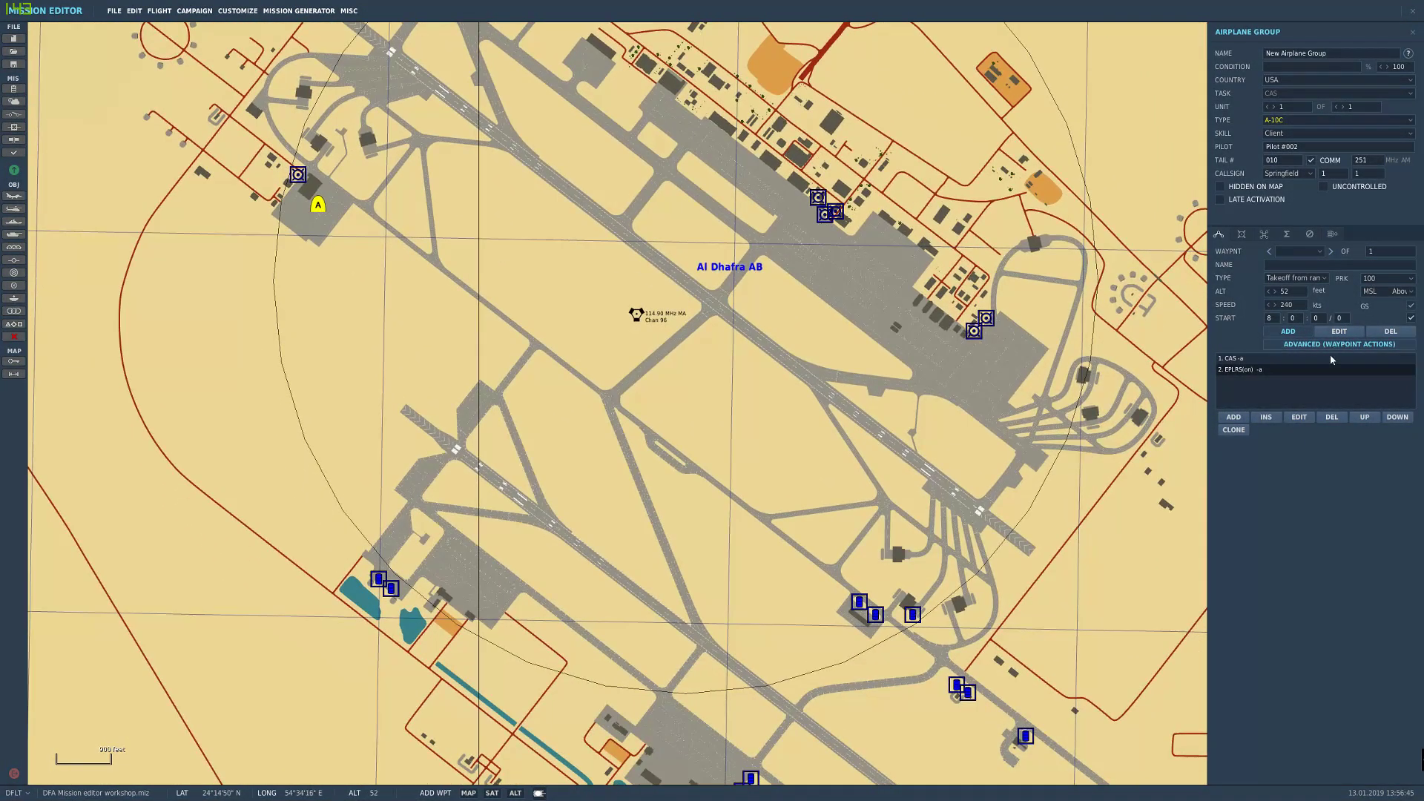
{"action": "right_click_drag", "start_coordinate": [620, 486], "coordinate": [639, 415]}
{"action": "right_click_drag", "start_coordinate": [366, 256], "coordinate": [407, 415]}
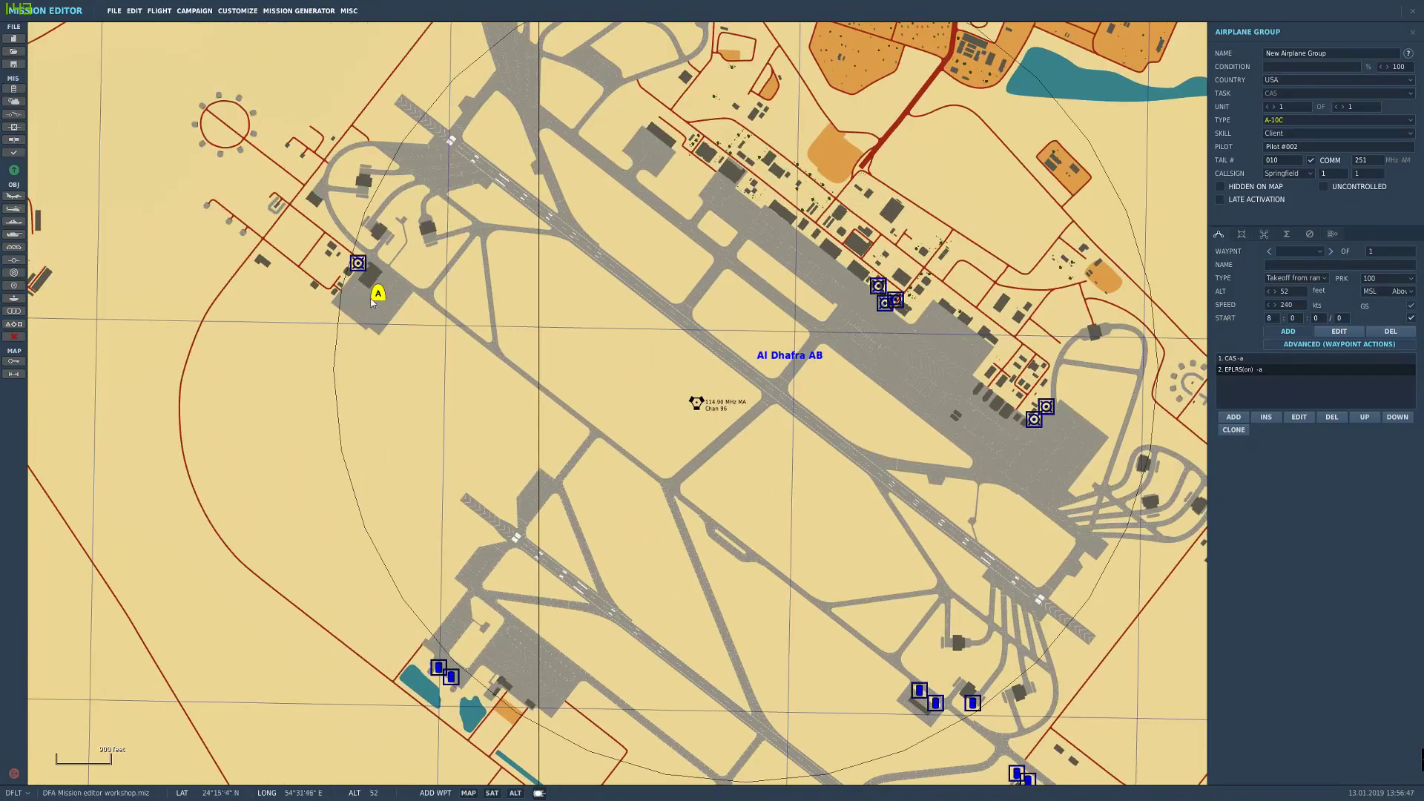
{"action": "scroll", "coordinate": [376, 295], "scroll_direction": "up", "scroll_amount": 3}
{"action": "scroll", "coordinate": [362, 289], "scroll_direction": "down", "scroll_amount": 4}
{"action": "right_click_drag", "start_coordinate": [594, 519], "coordinate": [486, 303]}
{"action": "right_click_drag", "start_coordinate": [755, 675], "coordinate": [641, 671]}
{"action": "scroll", "coordinate": [754, 615], "scroll_direction": "up", "scroll_amount": 4}
{"action": "scroll", "coordinate": [641, 670], "scroll_direction": "down", "scroll_amount": 2}
{"action": "scroll", "coordinate": [641, 655], "scroll_direction": "up", "scroll_amount": 3}
{"action": "scroll", "coordinate": [558, 557], "scroll_direction": "up", "scroll_amount": 3}
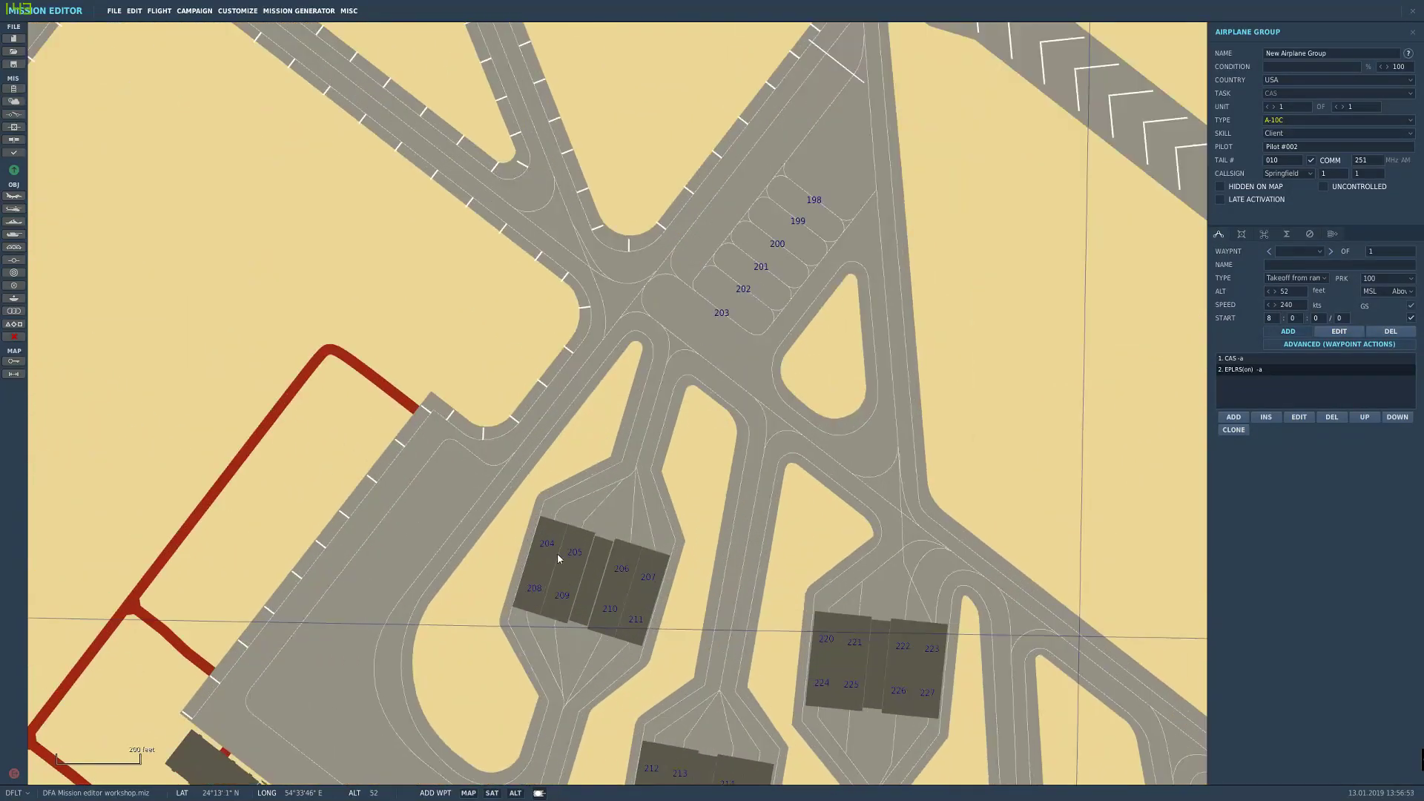
Step: Review the takeoff type and parking number options, and examine the spots on Al Dhafra's southern and eastern aprons
{"action": "left_click", "coordinate": [1393, 282]}
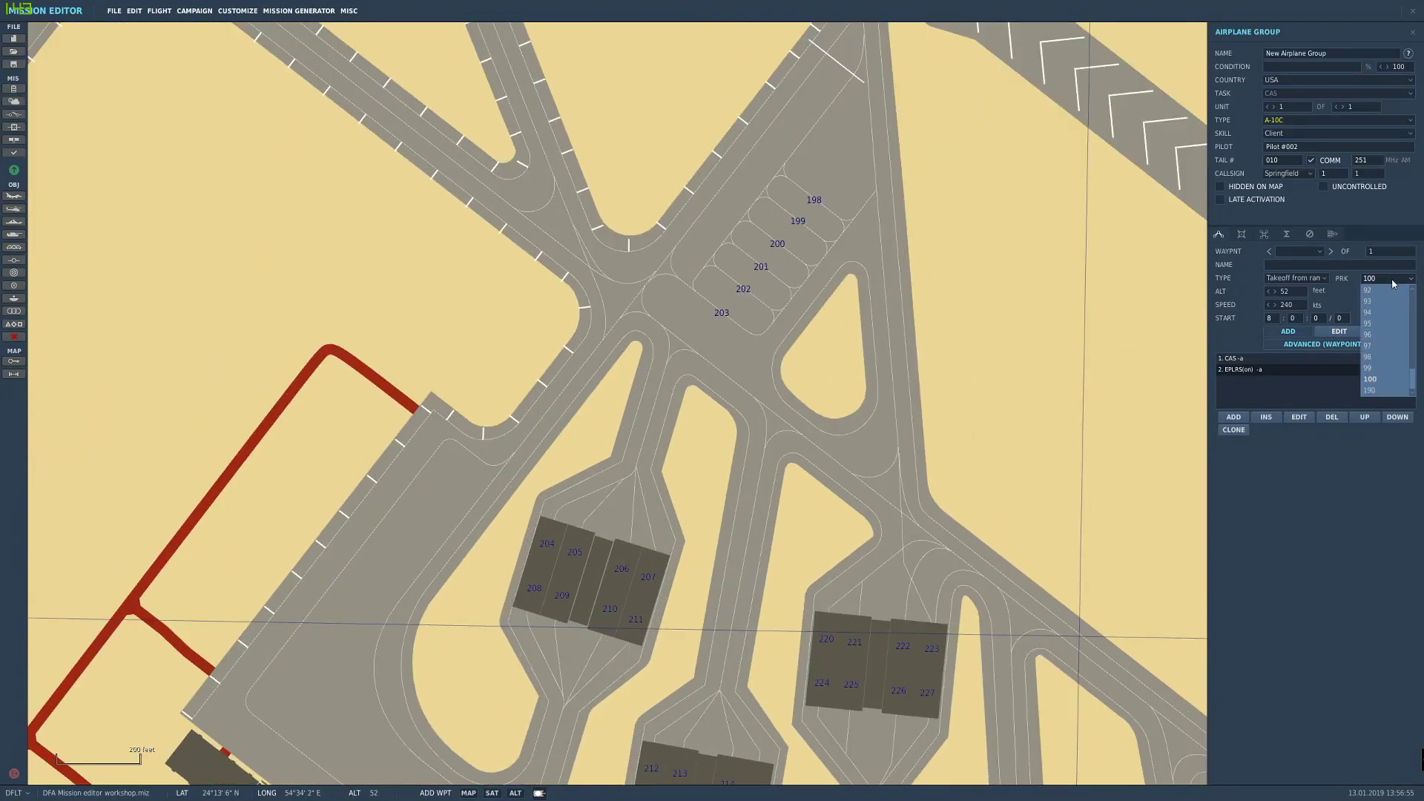
{"action": "left_click", "coordinate": [1392, 281]}
{"action": "left_click", "coordinate": [1289, 278]}
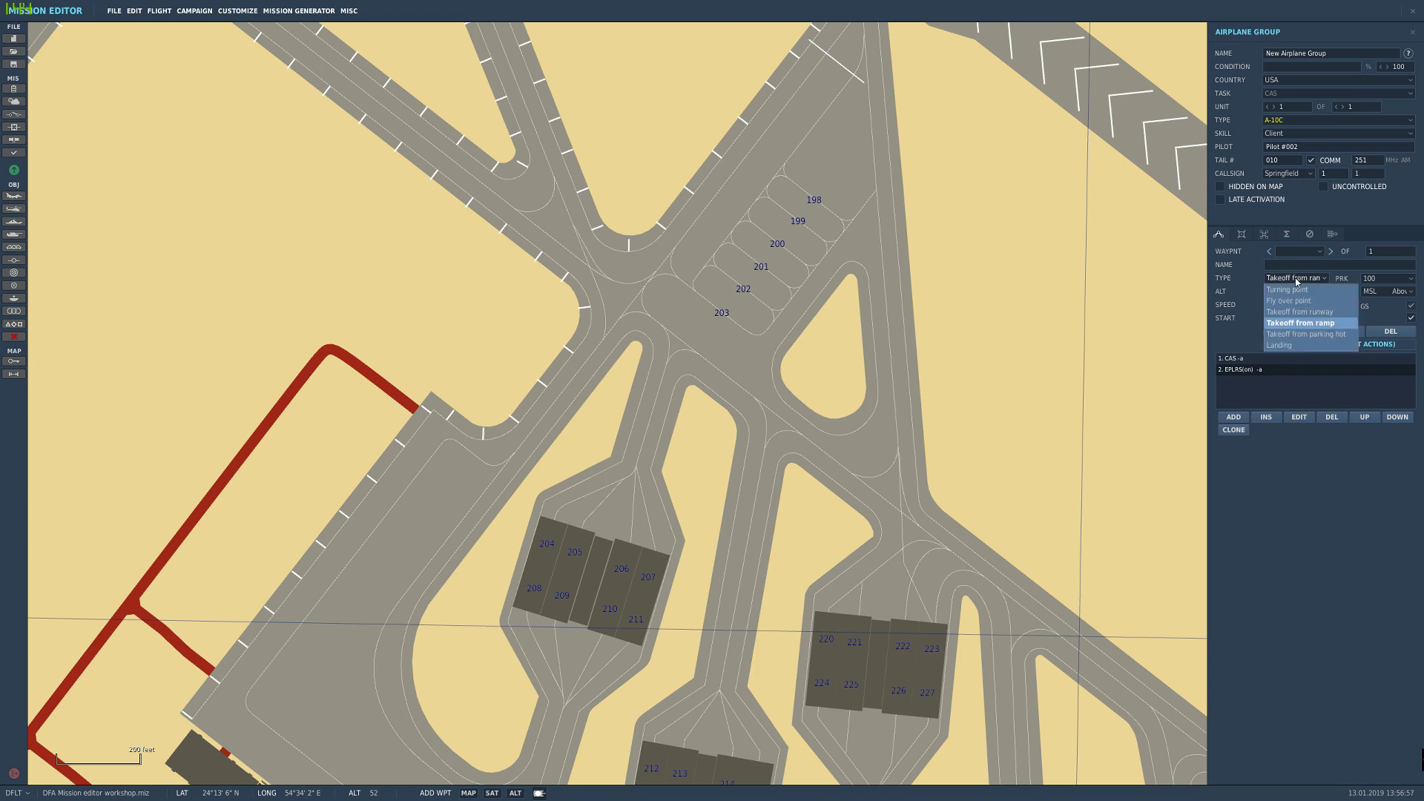
{"action": "left_click", "coordinate": [1298, 282]}
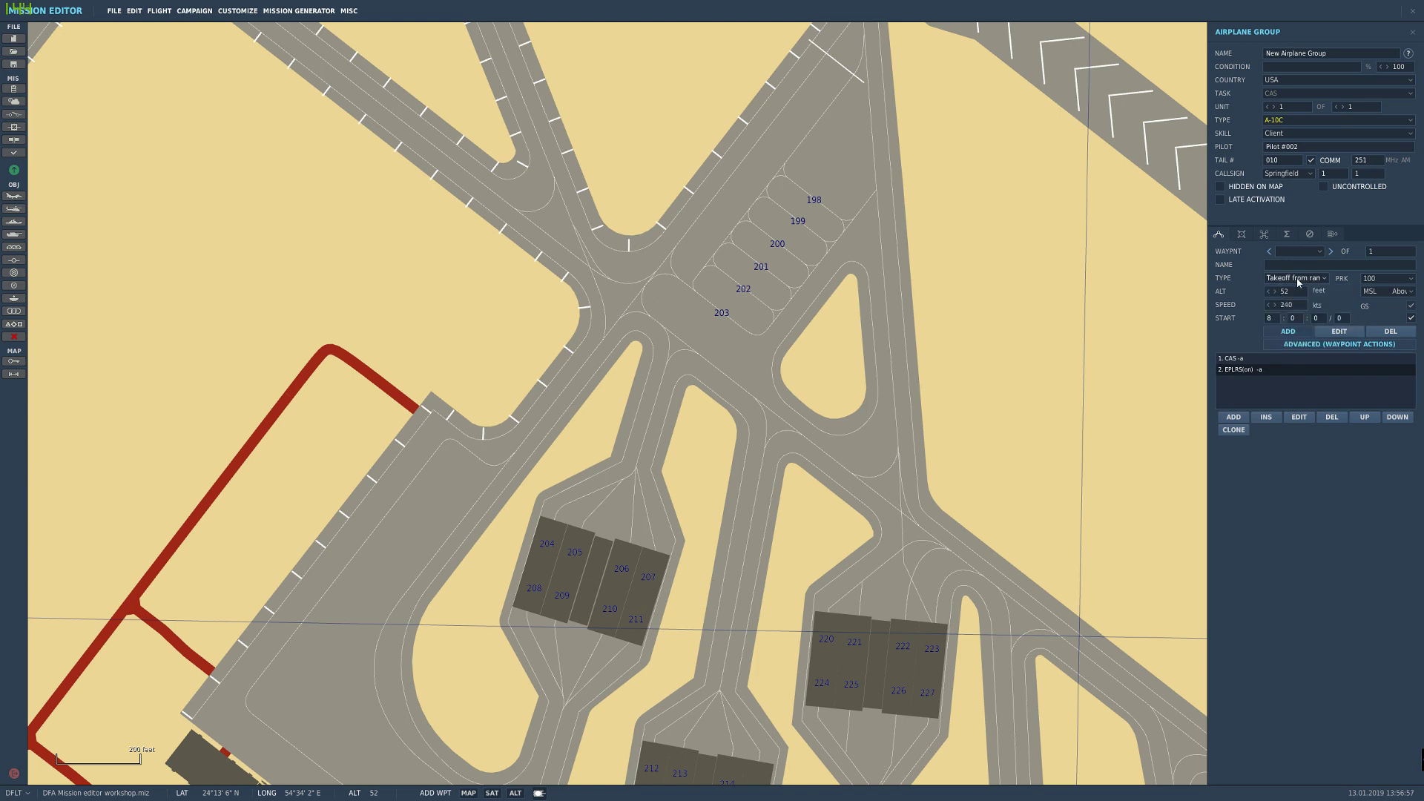
{"action": "left_click", "coordinate": [1392, 280]}
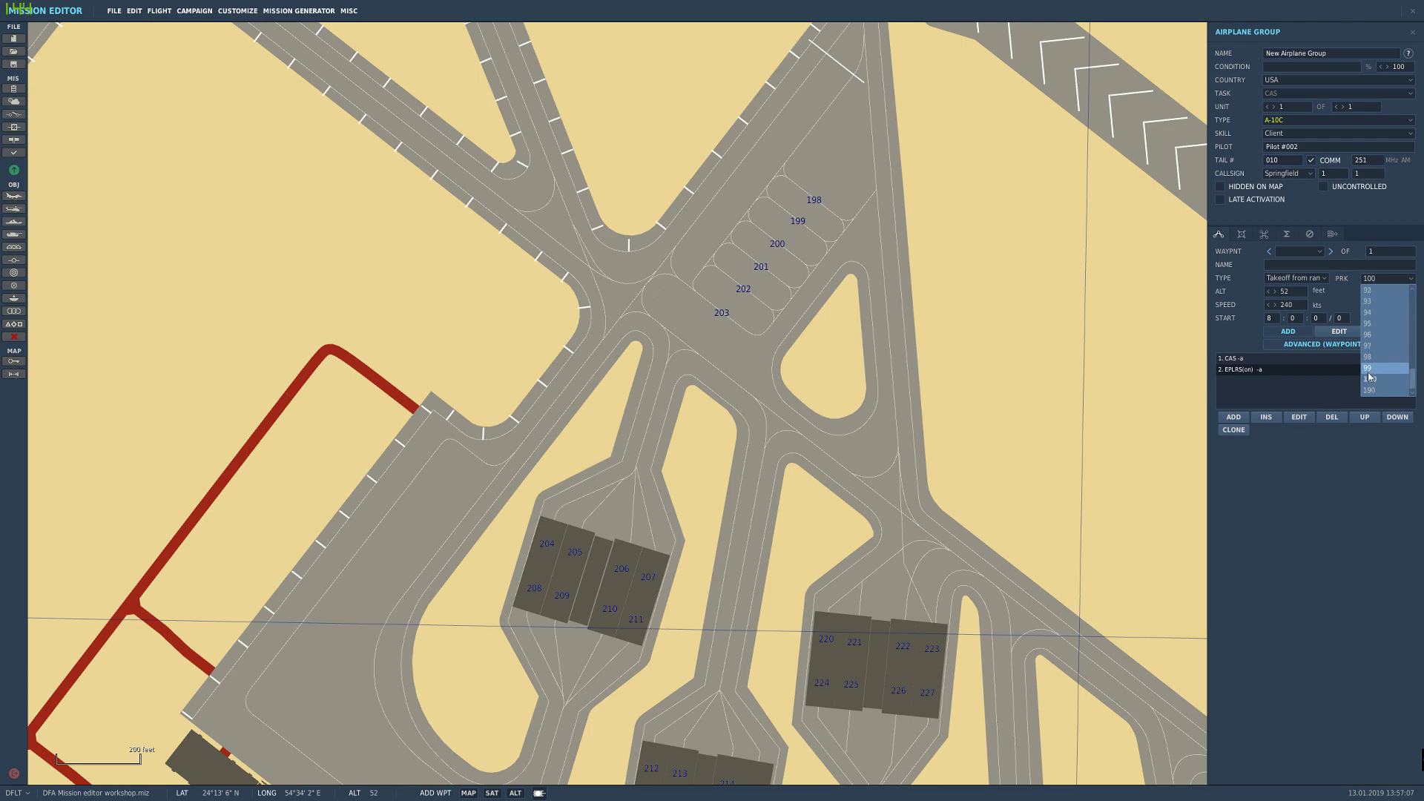
{"action": "scroll", "coordinate": [1384, 387], "scroll_direction": "up", "scroll_amount": 5}
{"action": "scroll", "coordinate": [1377, 351], "scroll_direction": "down", "scroll_amount": 5}
{"action": "right_click_drag", "start_coordinate": [672, 479], "coordinate": [751, 239]}
{"action": "scroll", "coordinate": [750, 445], "scroll_direction": "down", "scroll_amount": 5}
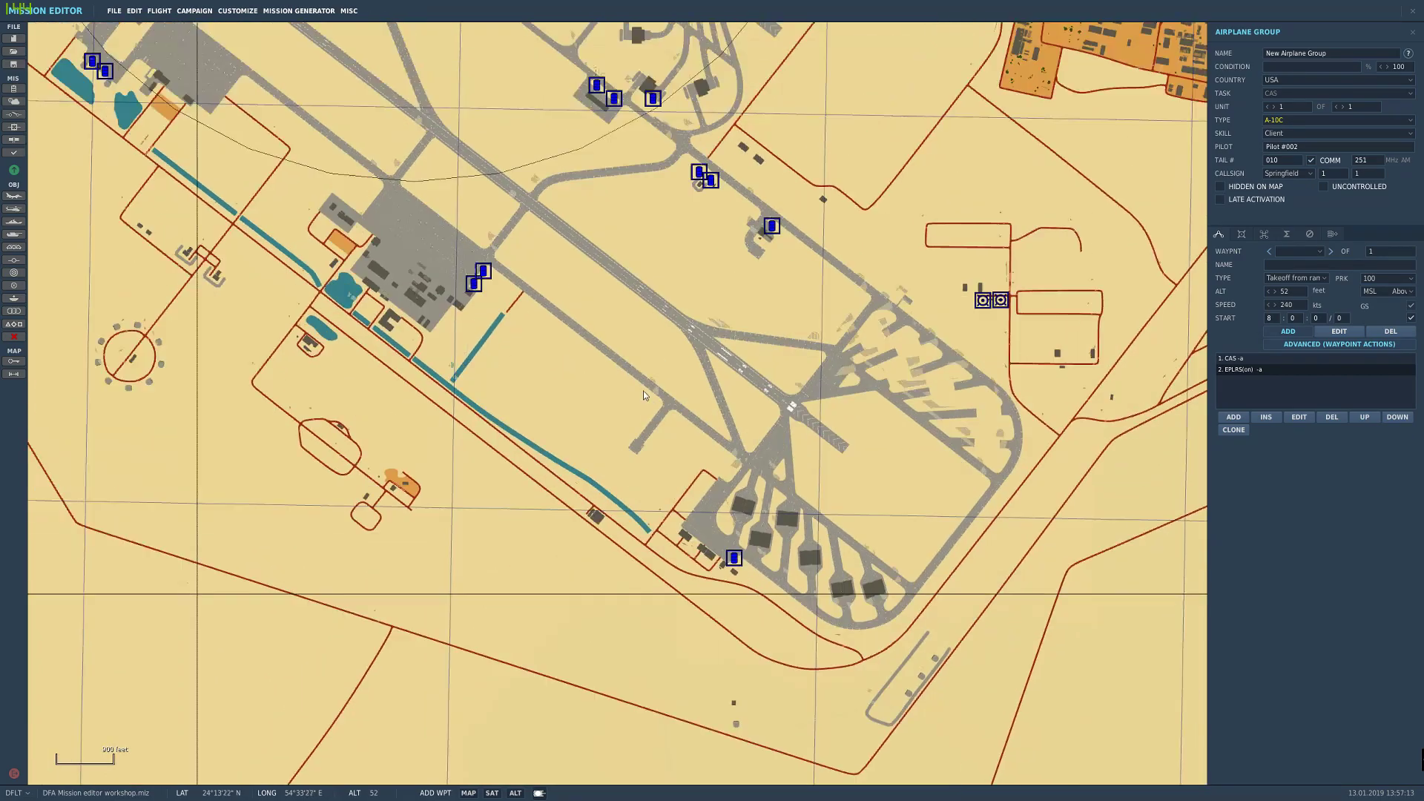
{"action": "scroll", "coordinate": [522, 327], "scroll_direction": "up", "scroll_amount": 3}
{"action": "scroll", "coordinate": [522, 327], "scroll_direction": "up", "scroll_amount": 4}
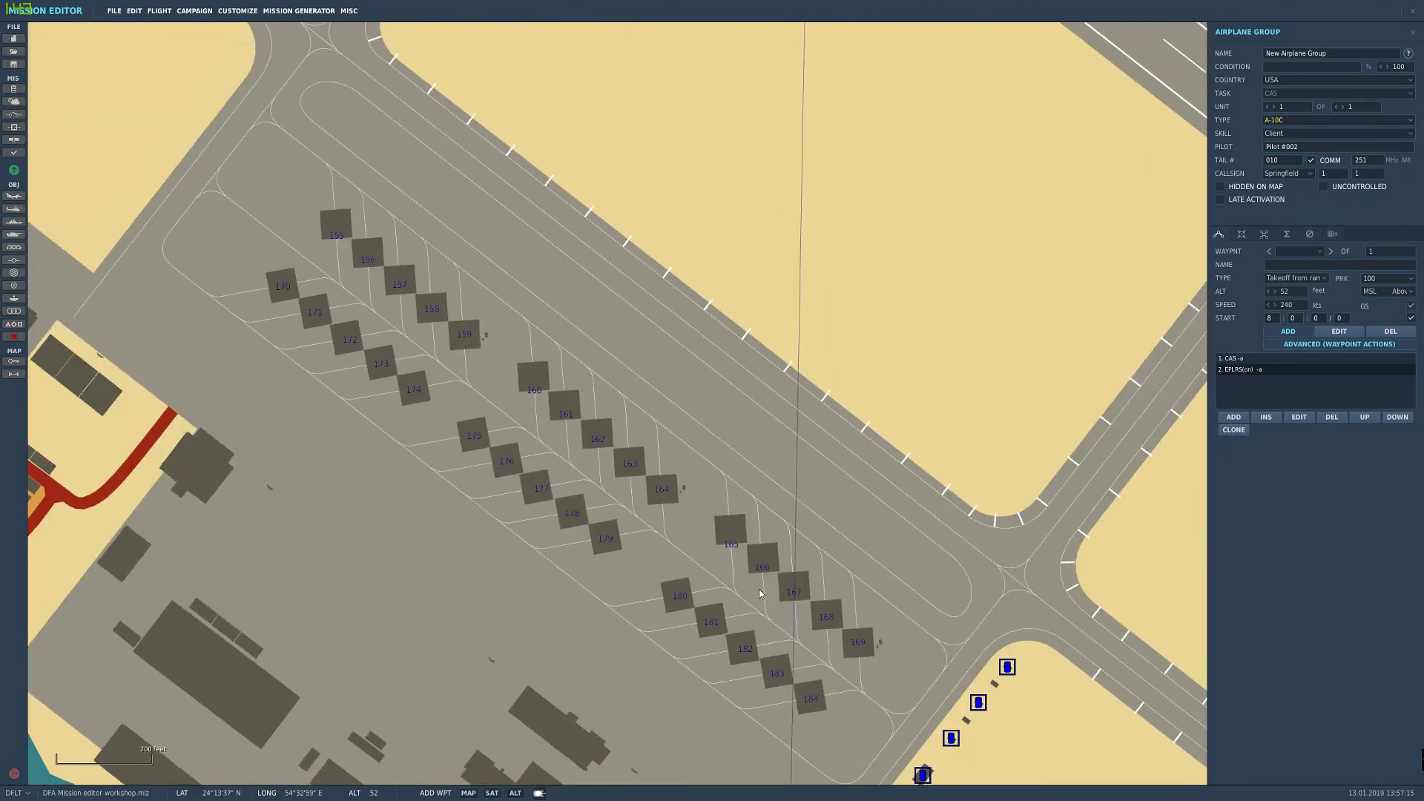
{"action": "scroll", "coordinate": [519, 468], "scroll_direction": "down", "scroll_amount": 6}
{"action": "right_click_drag", "start_coordinate": [384, 304], "coordinate": [252, 282]}
{"action": "scroll", "coordinate": [643, 359], "scroll_direction": "down", "scroll_amount": 2}
{"action": "right_click_drag", "start_coordinate": [642, 359], "coordinate": [633, 638]}
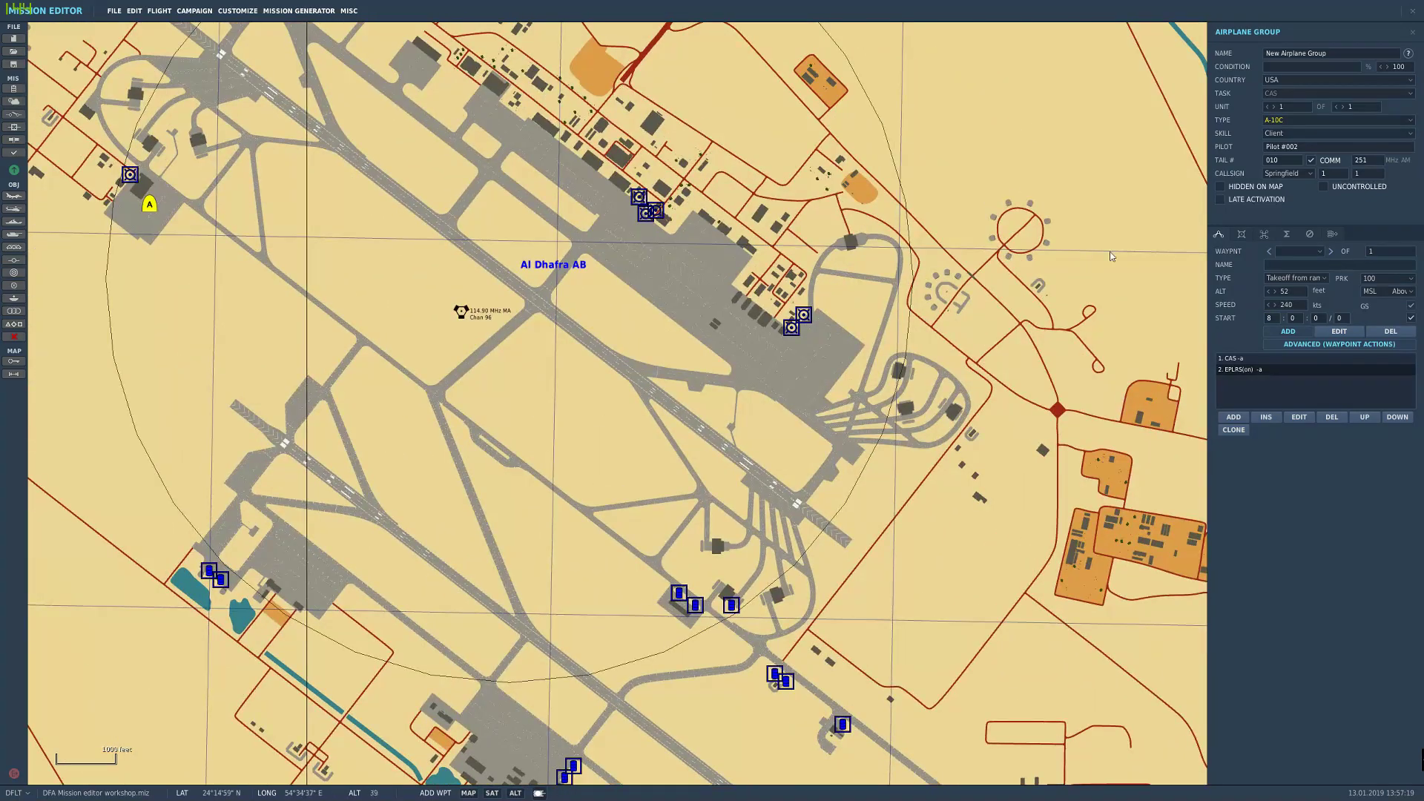
{"action": "scroll", "coordinate": [820, 387], "scroll_direction": "up", "scroll_amount": 3}
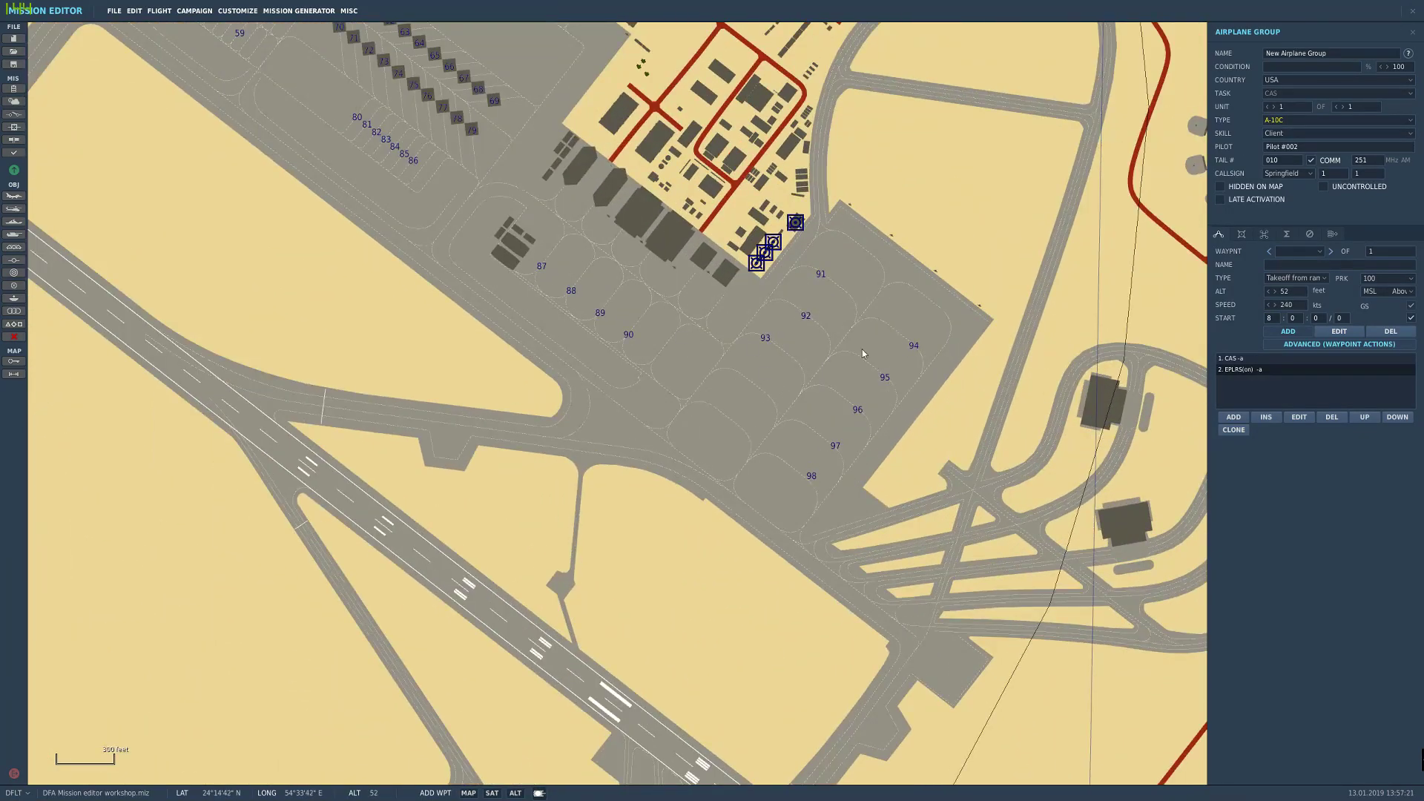
Step: Assign the A-10C group to parking spot 90 on Al Dhafra's eastern apron
{"action": "left_click", "coordinate": [1384, 279]}
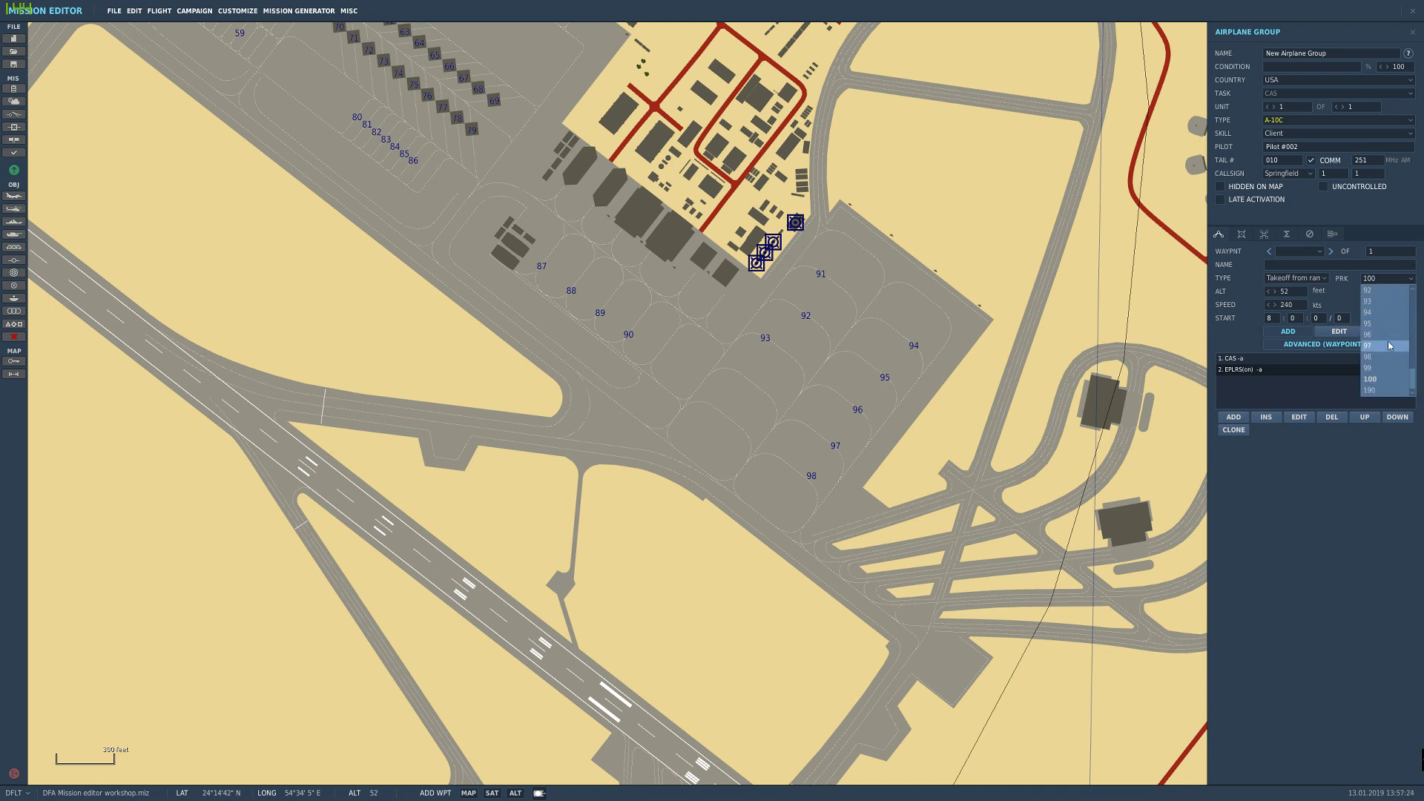
{"action": "scroll", "coordinate": [1388, 306], "scroll_direction": "up", "scroll_amount": 1}
{"action": "left_click", "coordinate": [1384, 301]}
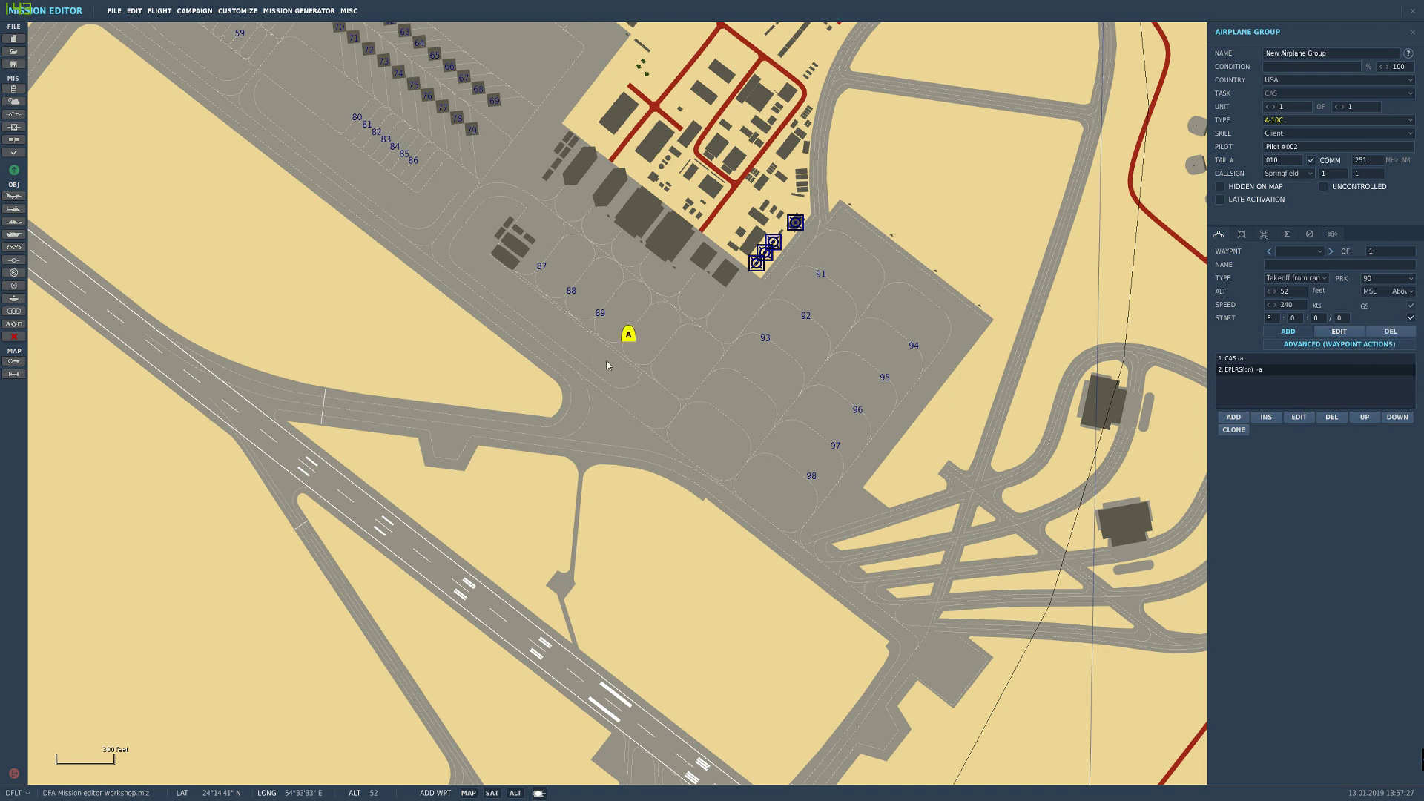
{"action": "right_click_drag", "start_coordinate": [606, 365], "coordinate": [689, 495]}
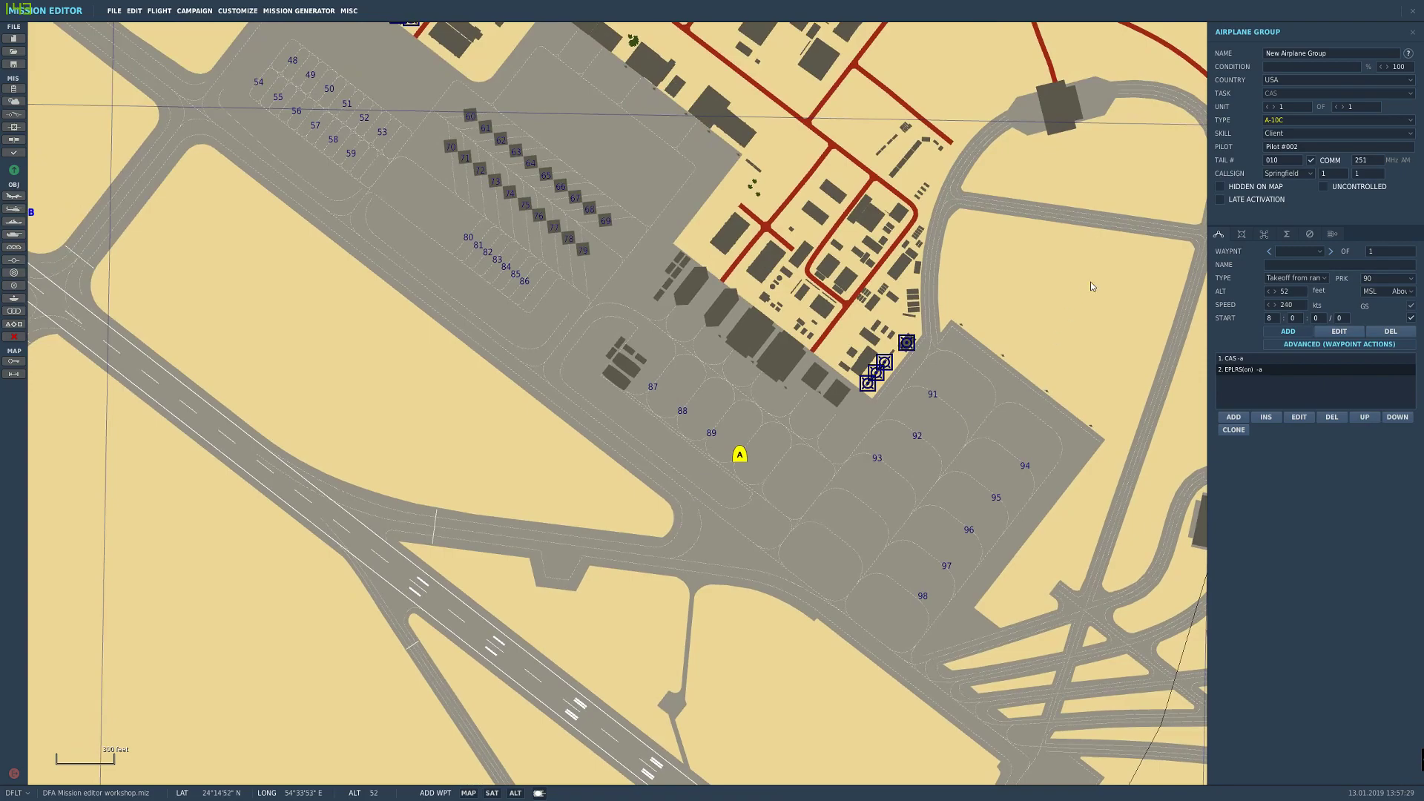
{"action": "scroll", "coordinate": [848, 577], "scroll_direction": "down", "scroll_amount": 10}
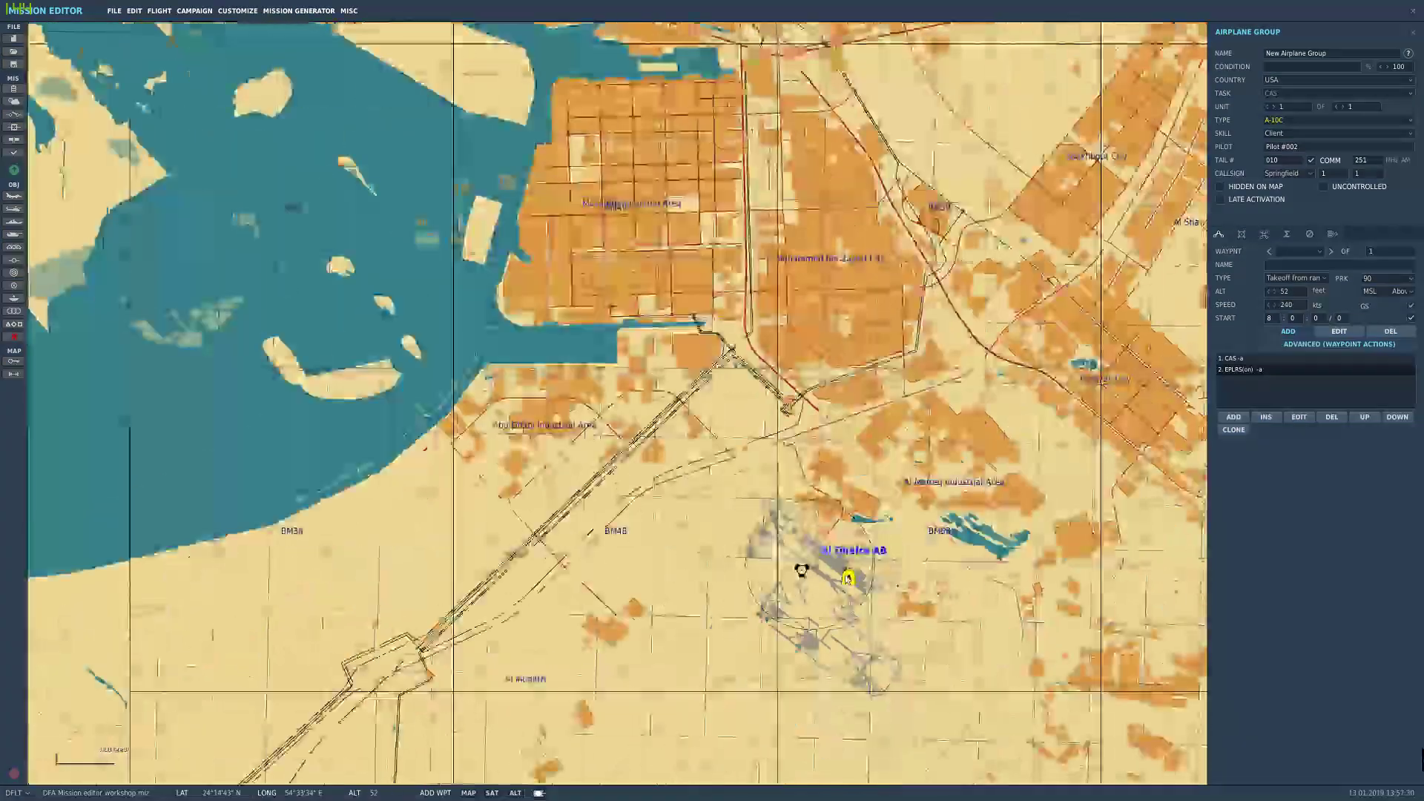
{"action": "scroll", "coordinate": [848, 577], "scroll_direction": "up", "scroll_amount": 10}
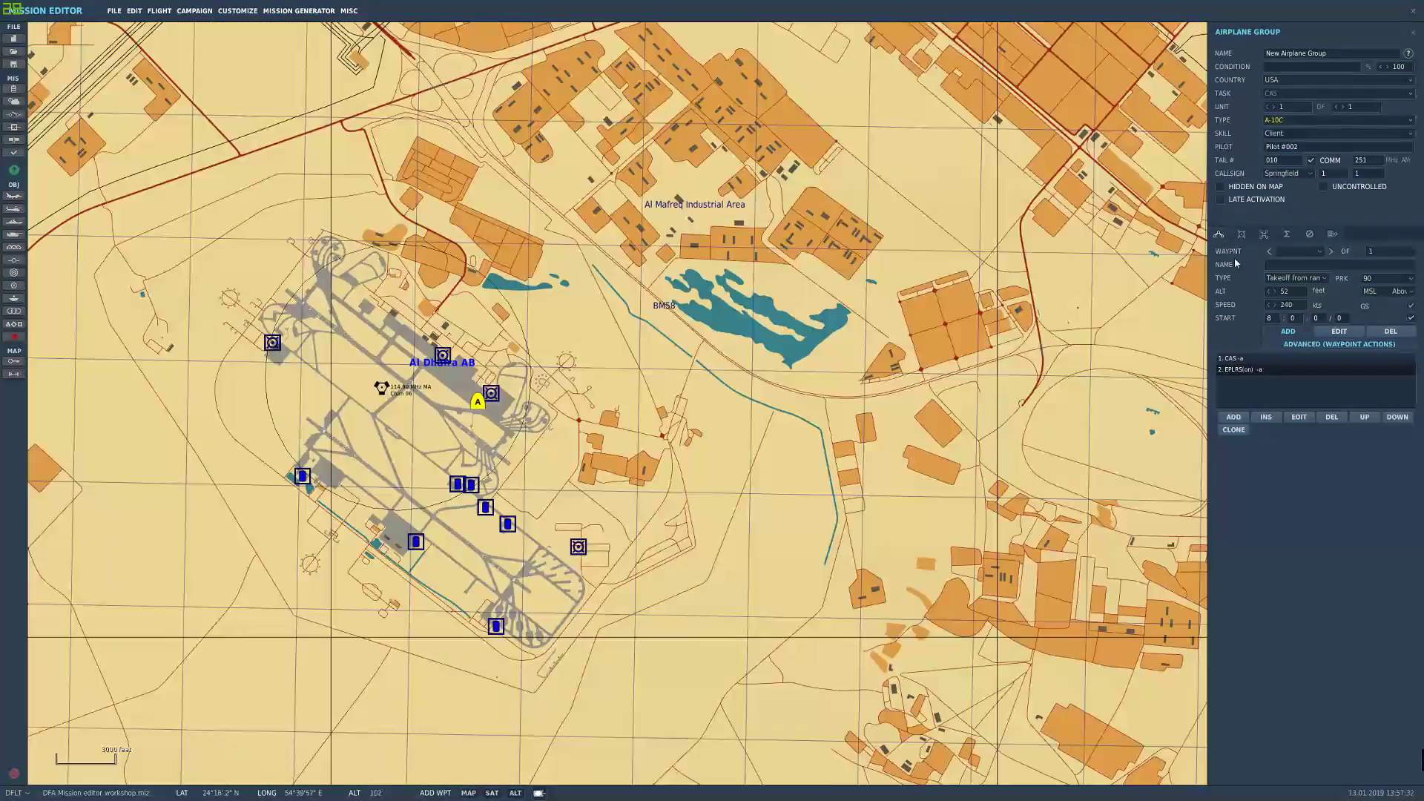
Step: Equip the A-10C with the AGM-65D*2, AGM-65H*2, Mk-82AIR*2, CBU-87*2, AIM-9M*2, ECM, TGP loadout and the 163rd FS Fort Wayne ANGB paint scheme
{"action": "left_click", "coordinate": [1242, 233]}
{"action": "left_click", "coordinate": [341, 250]}
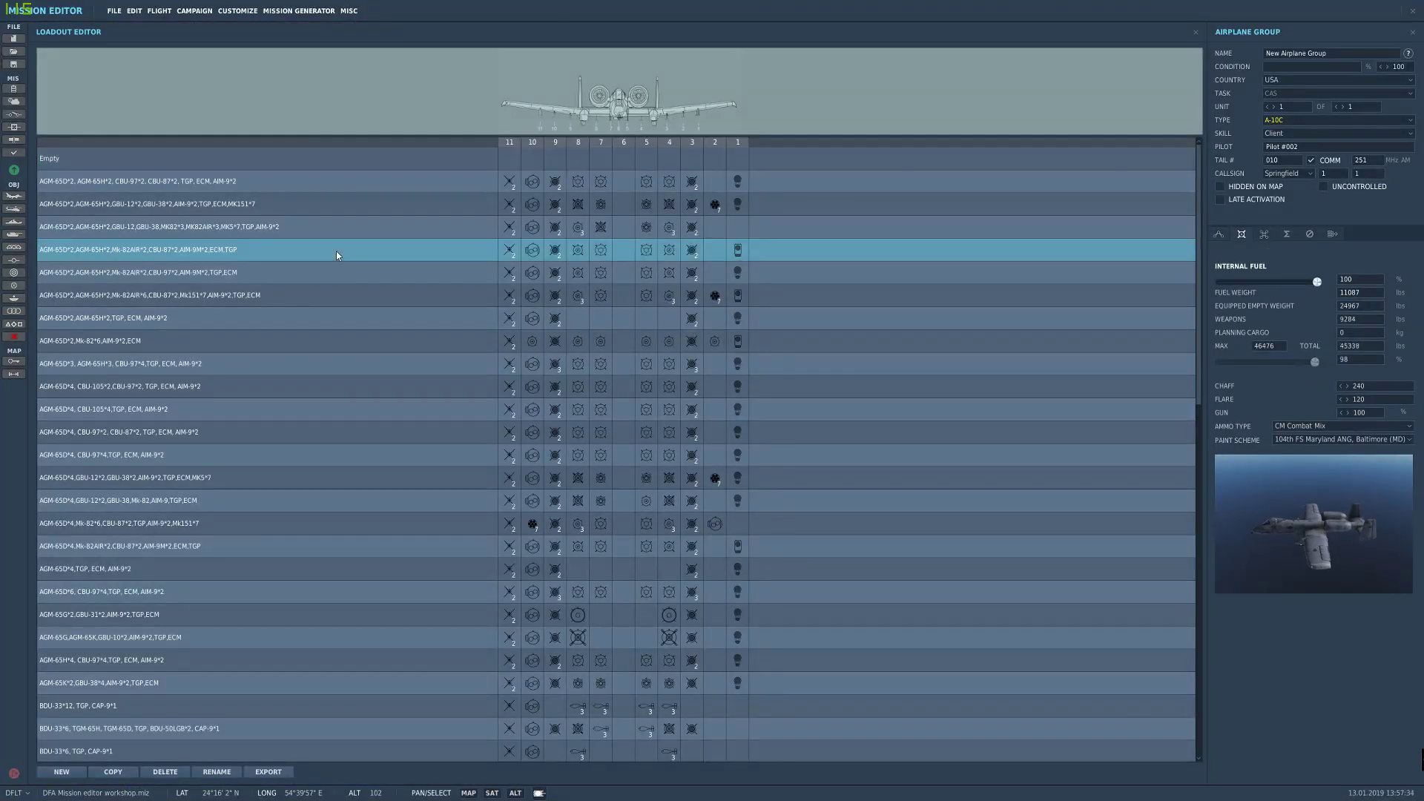
{"action": "left_click", "coordinate": [1305, 439]}
{"action": "left_click", "coordinate": [1299, 507]}
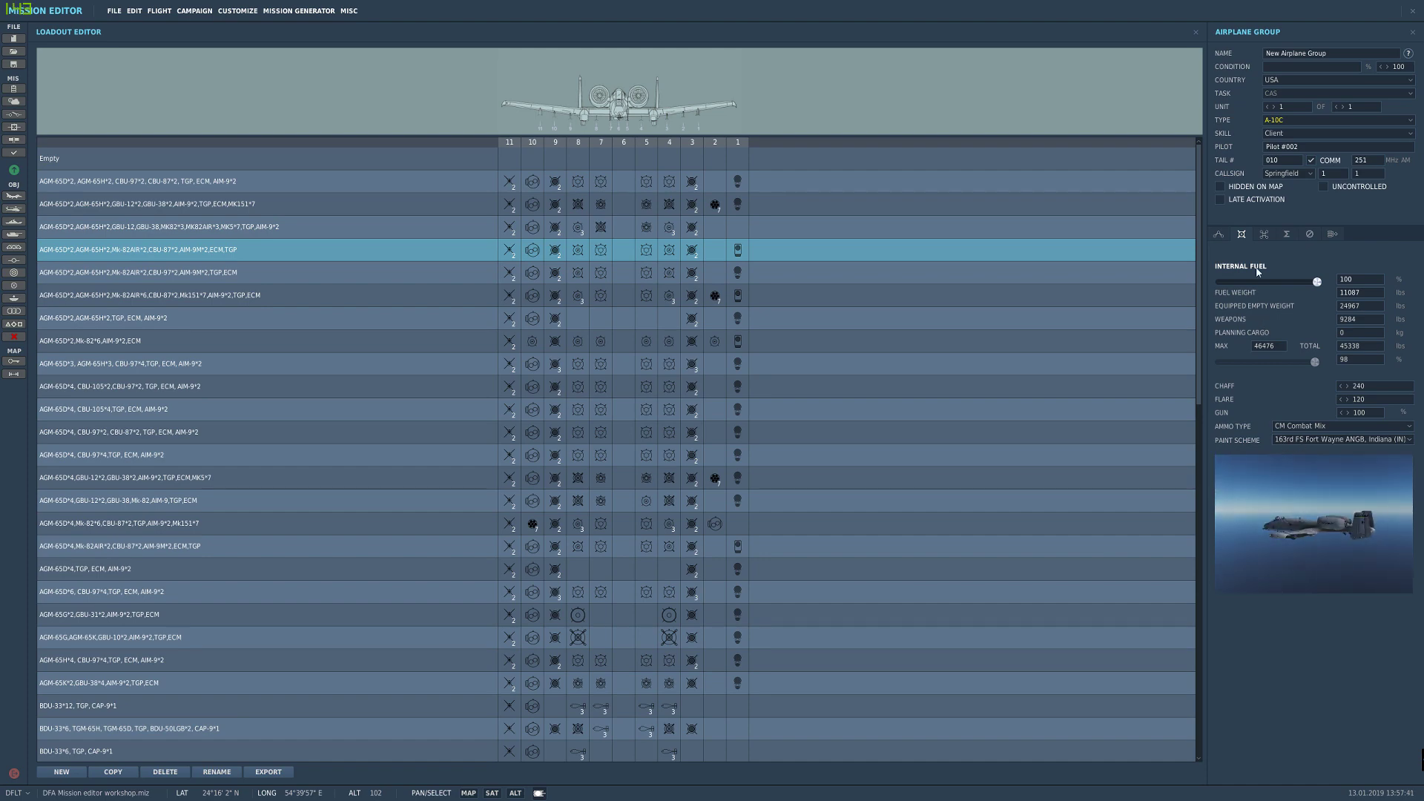
Step: Add a turning point for the A-10C group in the gulf northwest of Tunb Kochak and name it IP Ship
{"action": "left_click", "coordinate": [1219, 234]}
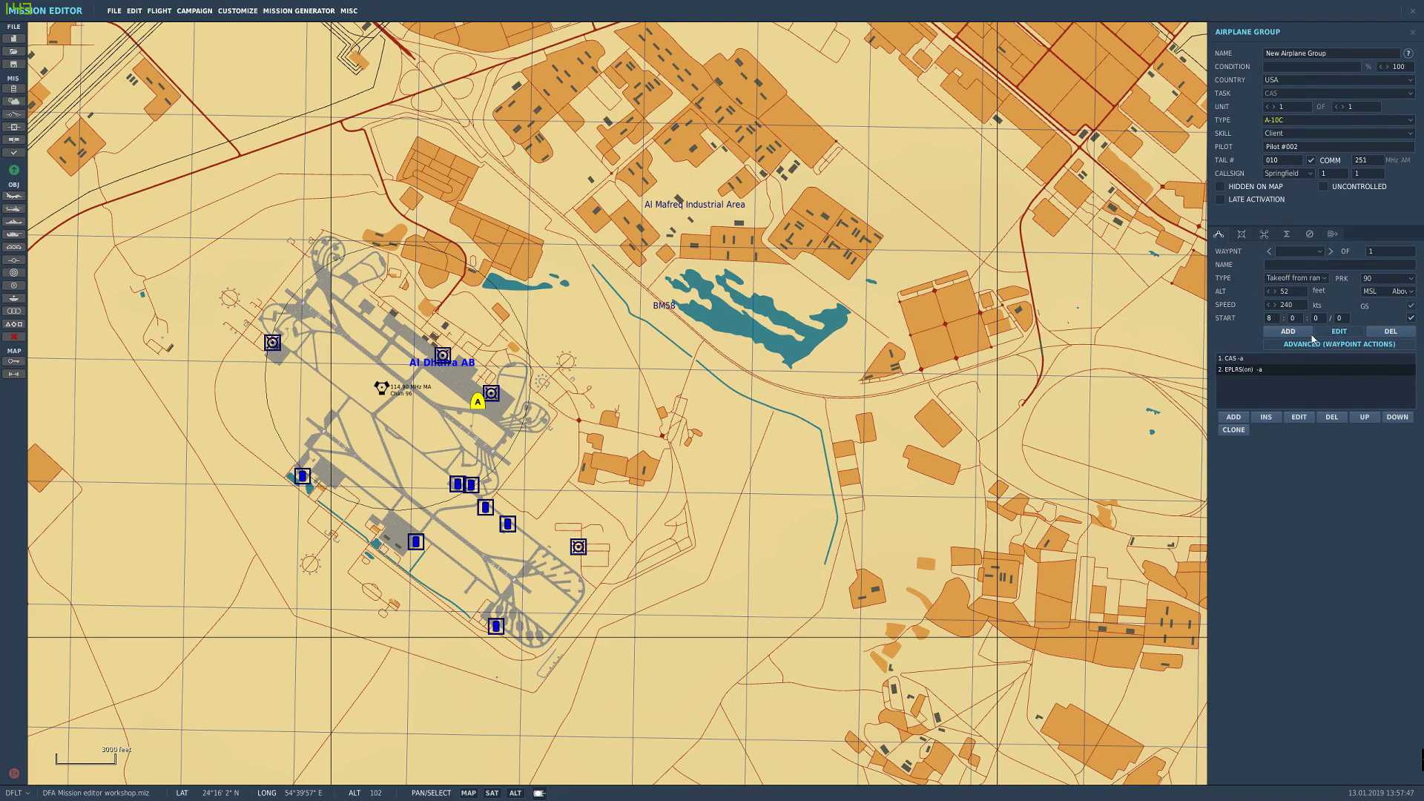
{"action": "left_click", "coordinate": [1287, 332]}
{"action": "scroll", "coordinate": [535, 503], "scroll_direction": "down", "scroll_amount": 5}
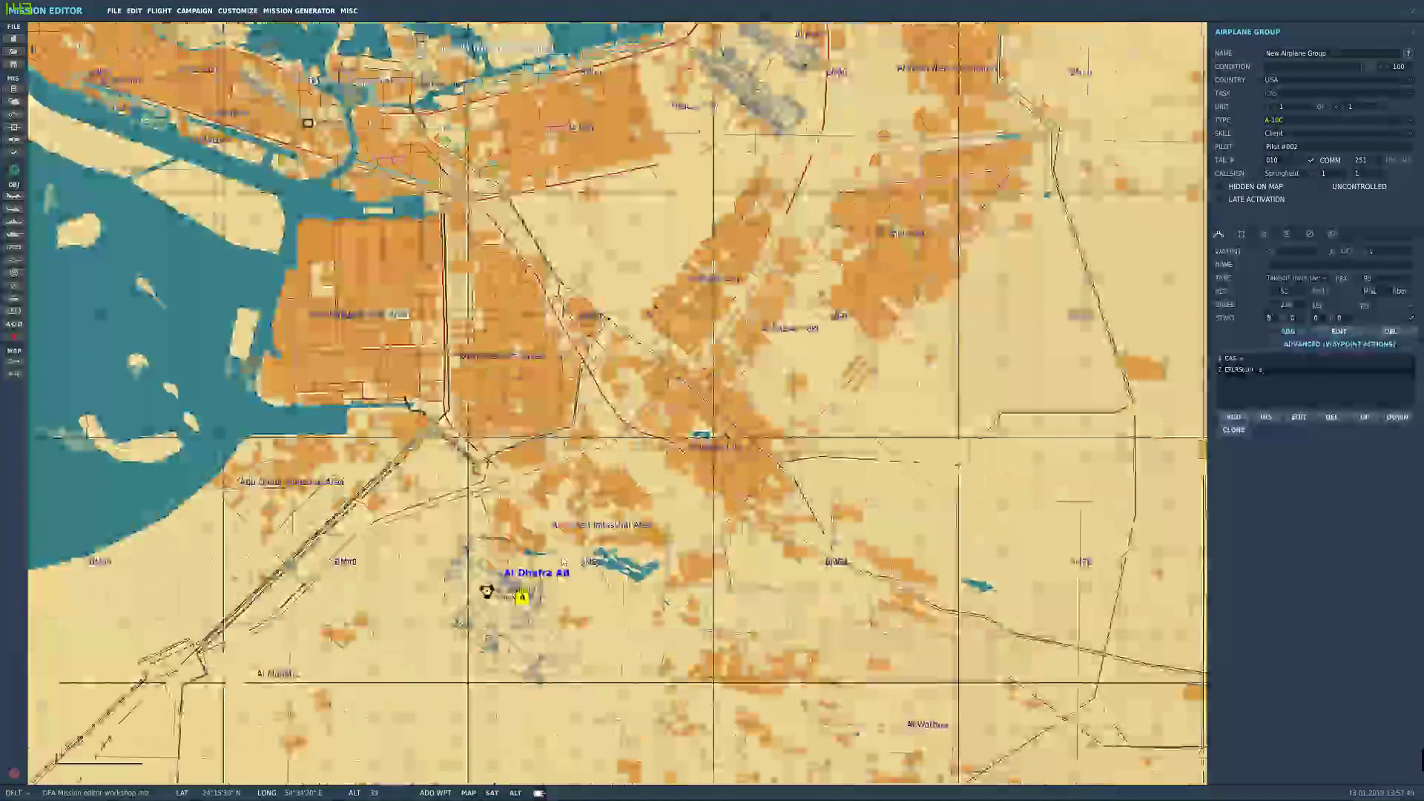
{"action": "scroll", "coordinate": [532, 423], "scroll_direction": "down", "scroll_amount": 4}
{"action": "right_click_drag", "start_coordinate": [563, 296], "coordinate": [516, 544]}
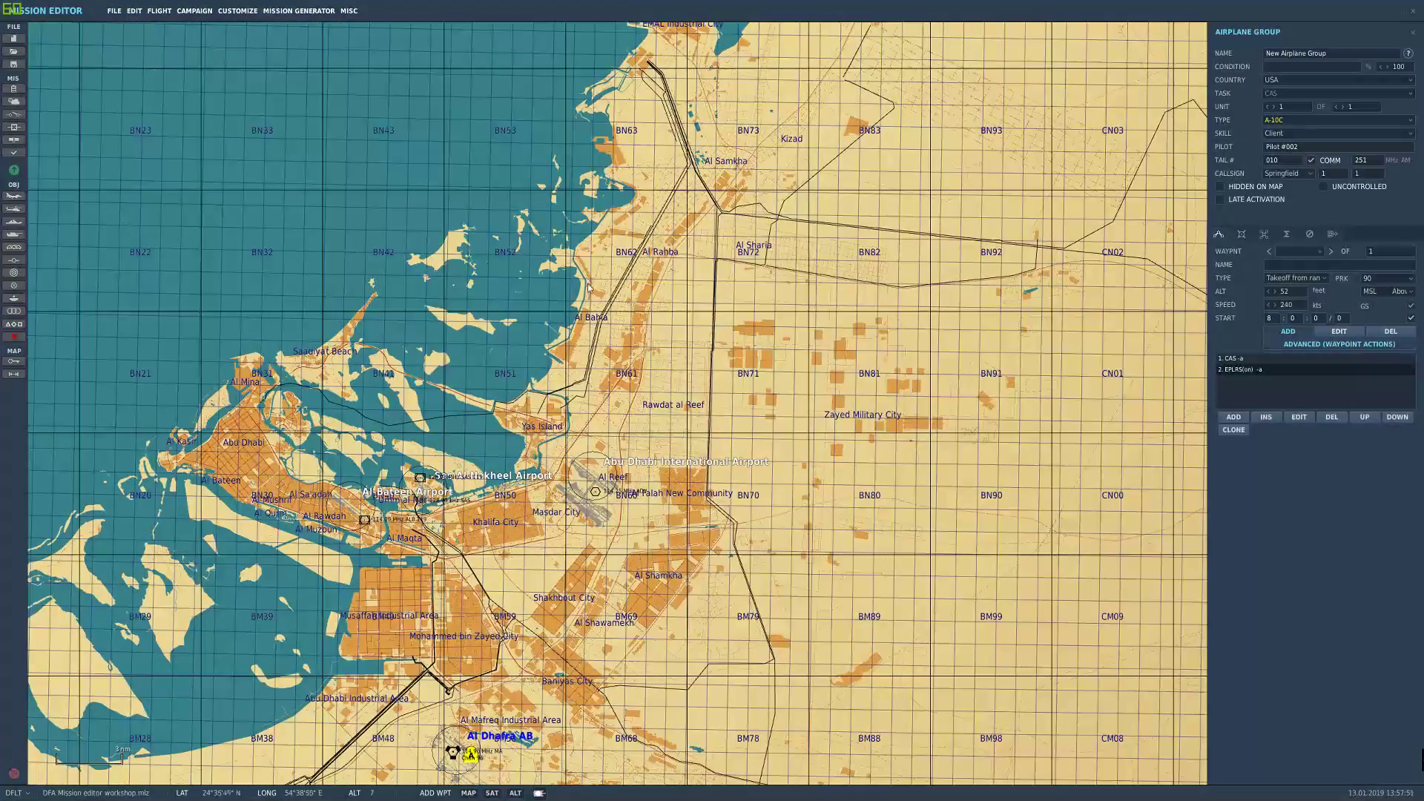
{"action": "right_click_drag", "start_coordinate": [558, 361], "coordinate": [540, 509]}
{"action": "scroll", "coordinate": [555, 382], "scroll_direction": "down", "scroll_amount": 5}
{"action": "scroll", "coordinate": [554, 382], "scroll_direction": "down", "scroll_amount": 3}
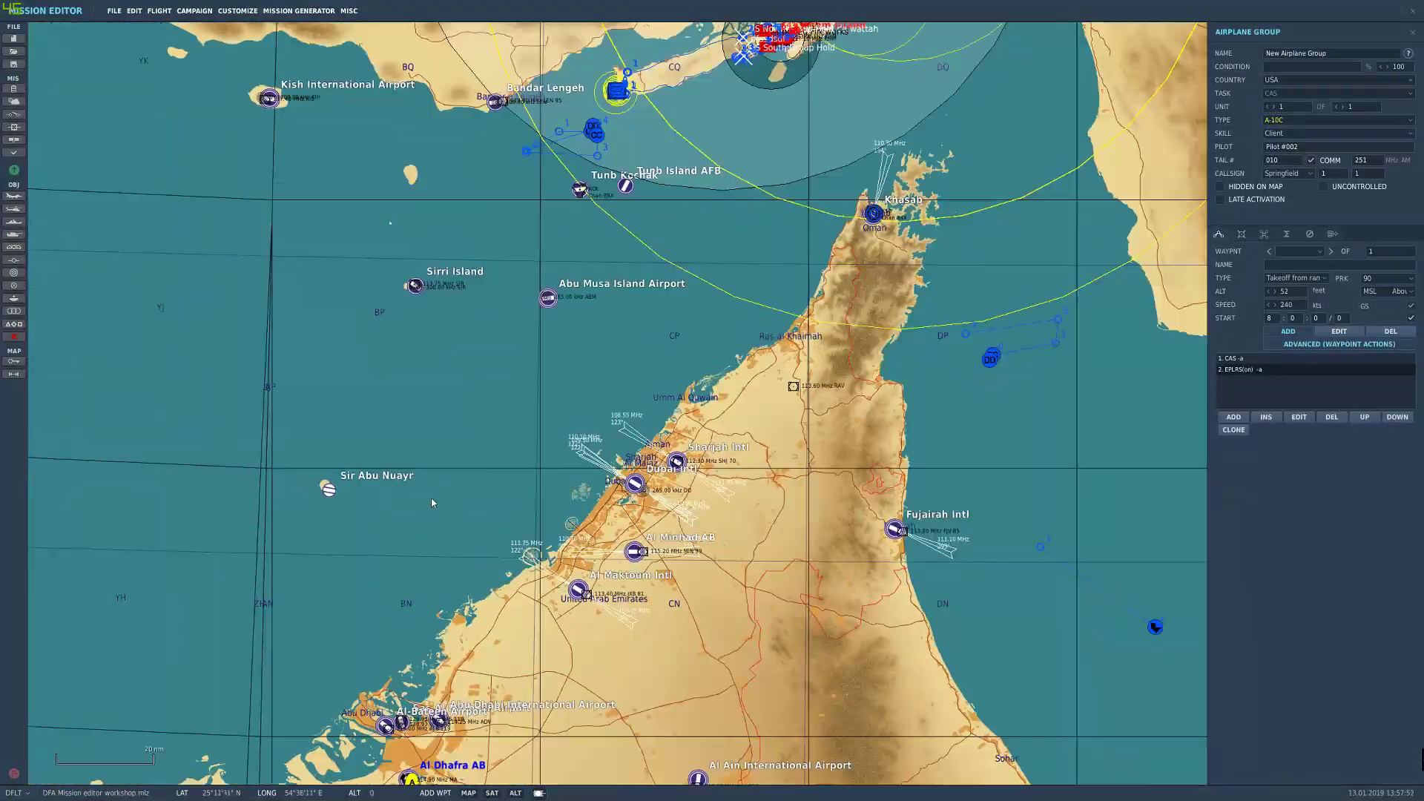
{"action": "right_click_drag", "start_coordinate": [555, 382], "coordinate": [500, 572]}
{"action": "left_click", "coordinate": [491, 354]}
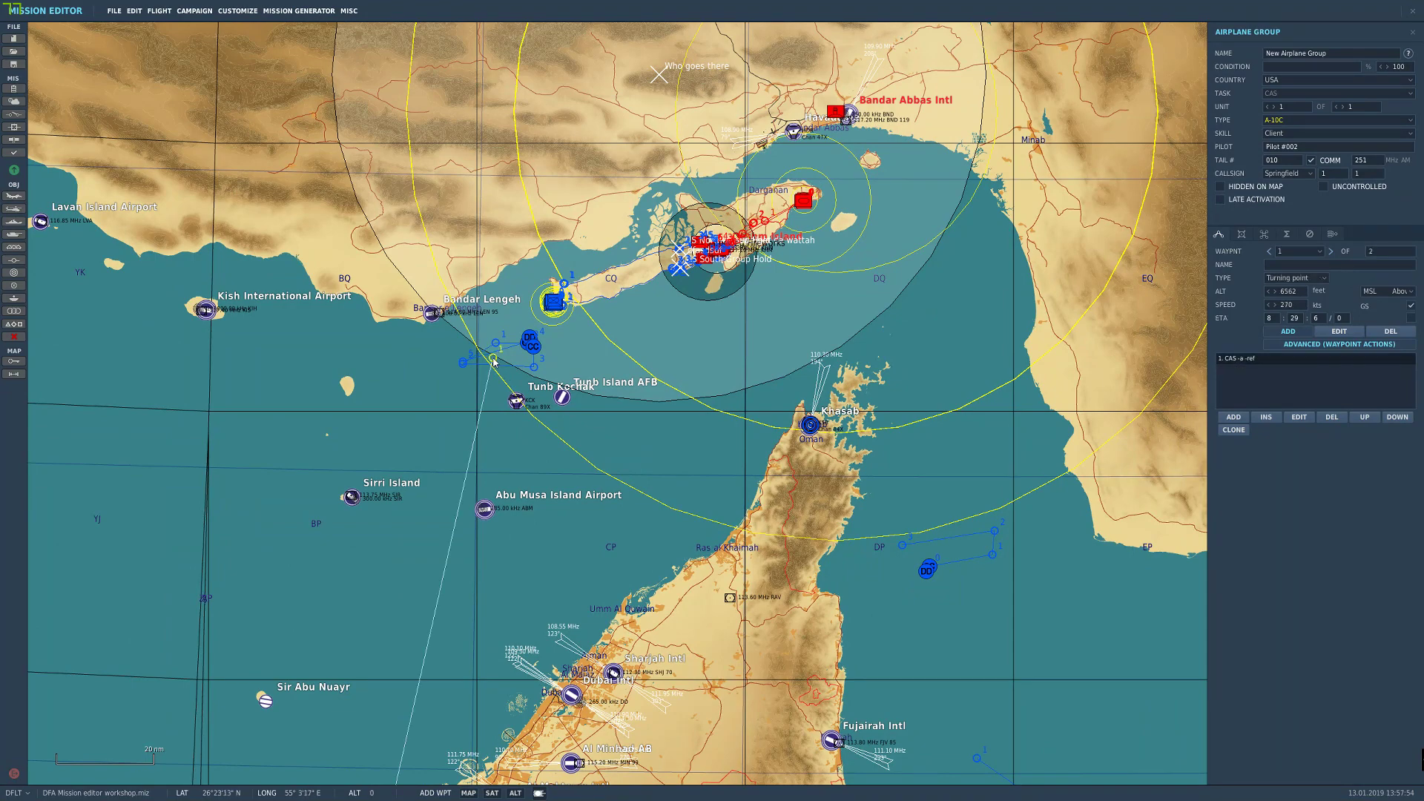
{"action": "scroll", "coordinate": [492, 355], "scroll_direction": "up", "scroll_amount": 3}
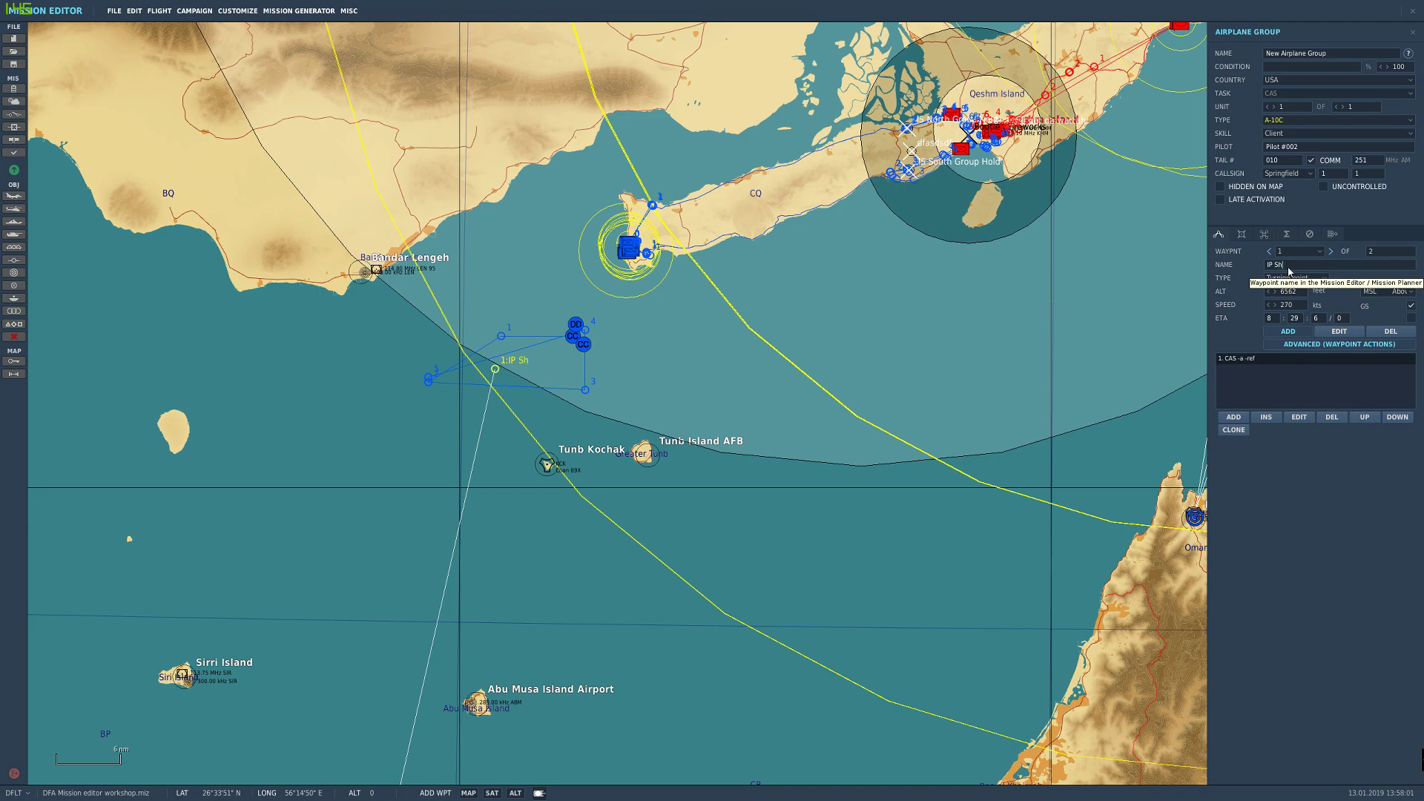
Step: Add a second turning point over the Qeshm Island airfield among the red units and name it CAS
{"action": "scroll", "coordinate": [896, 273], "scroll_direction": "up", "scroll_amount": 2}
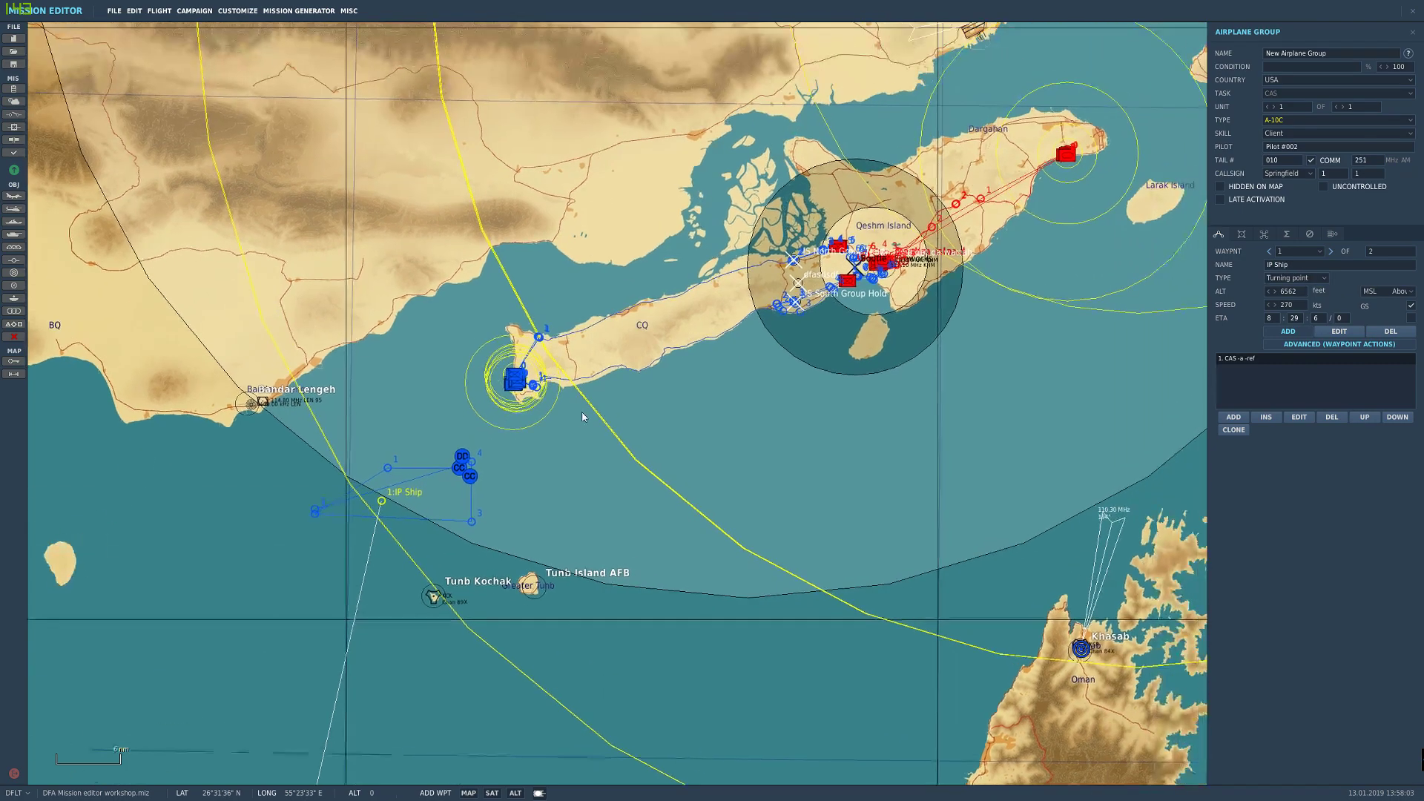
{"action": "scroll", "coordinate": [896, 273], "scroll_direction": "up", "scroll_amount": 3}
{"action": "scroll", "coordinate": [897, 270], "scroll_direction": "up", "scroll_amount": 2}
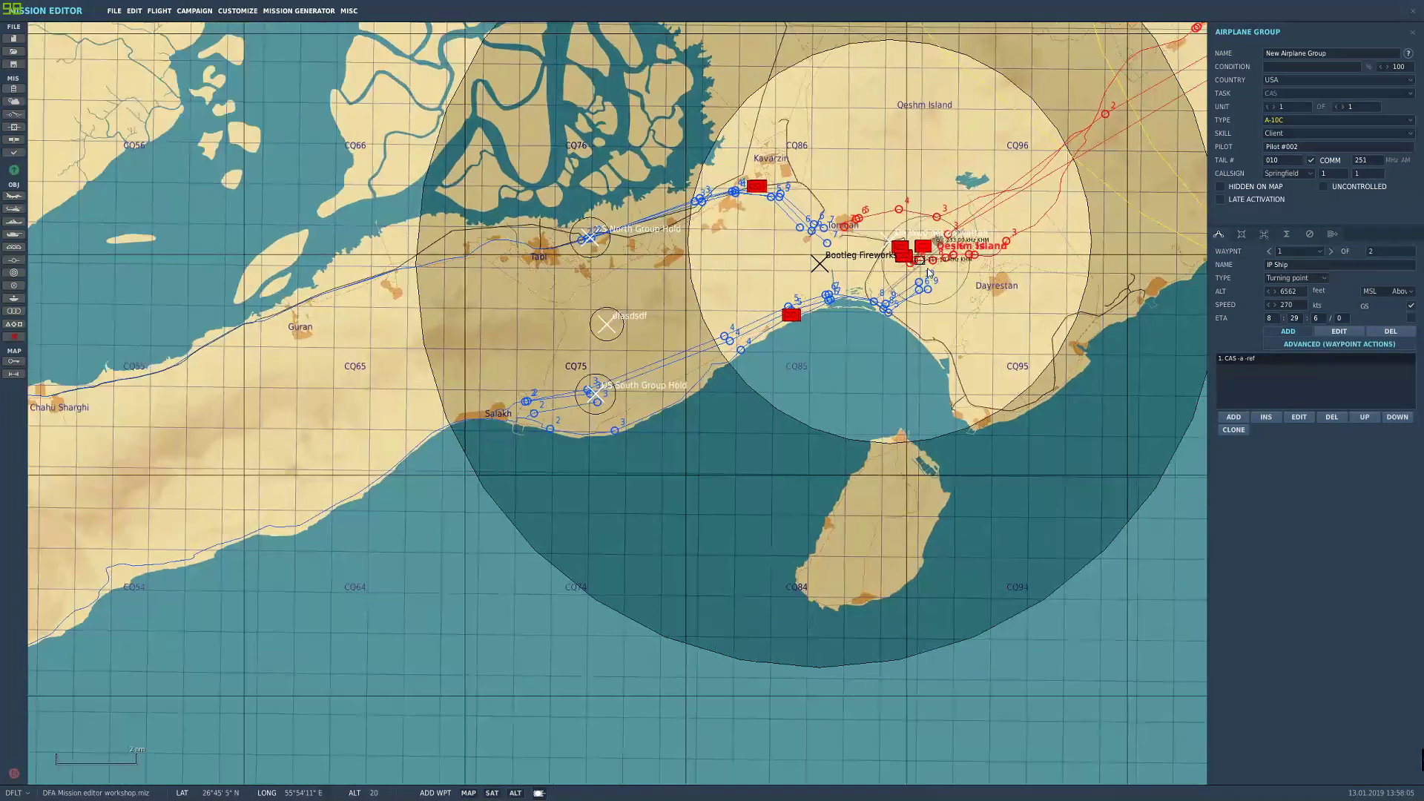
{"action": "scroll", "coordinate": [908, 262], "scroll_direction": "up", "scroll_amount": 1}
{"action": "left_click", "coordinate": [912, 256]}
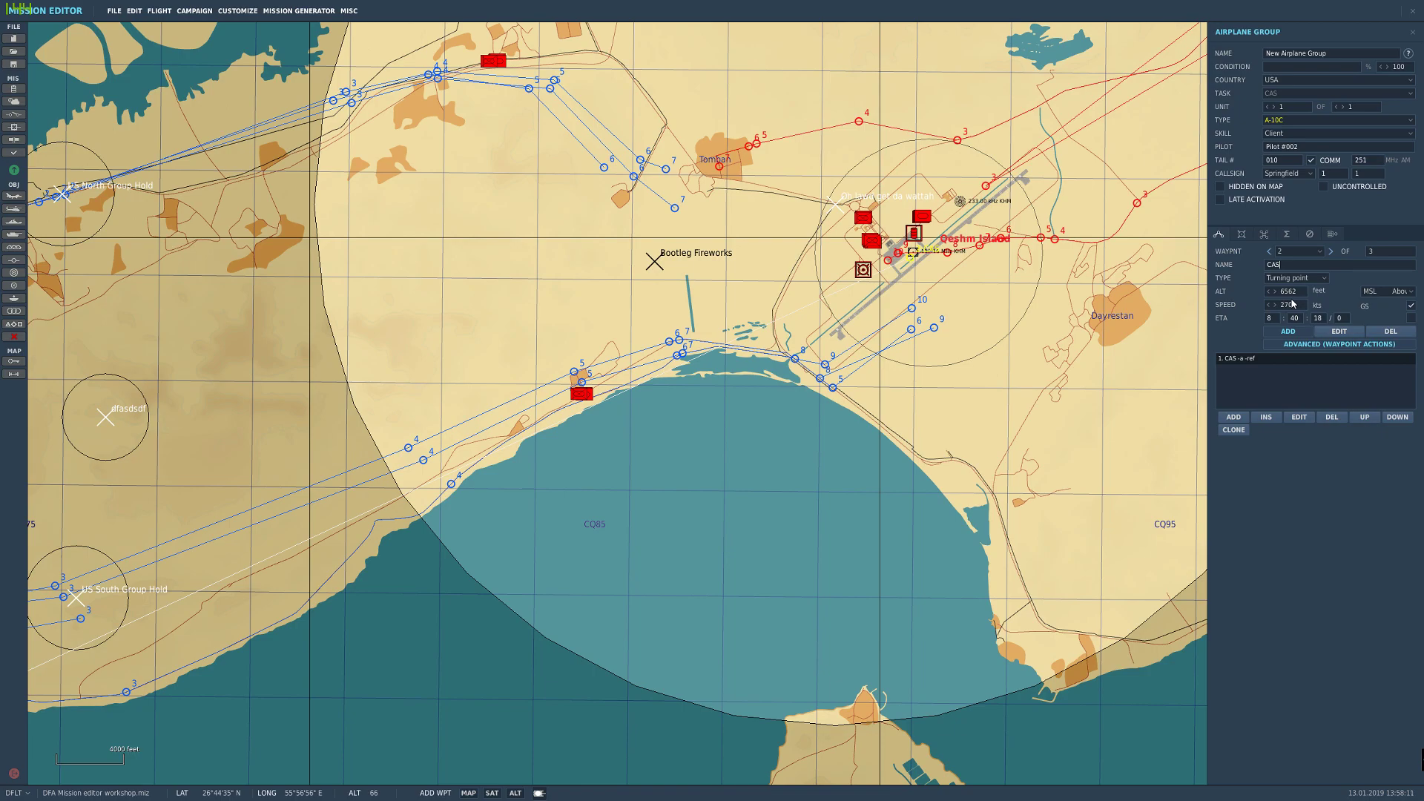
Step: Add a final waypoint for the A-10C group at Al Dhafra AB and set its type to Landing
{"action": "scroll", "coordinate": [731, 306], "scroll_direction": "down", "scroll_amount": 6}
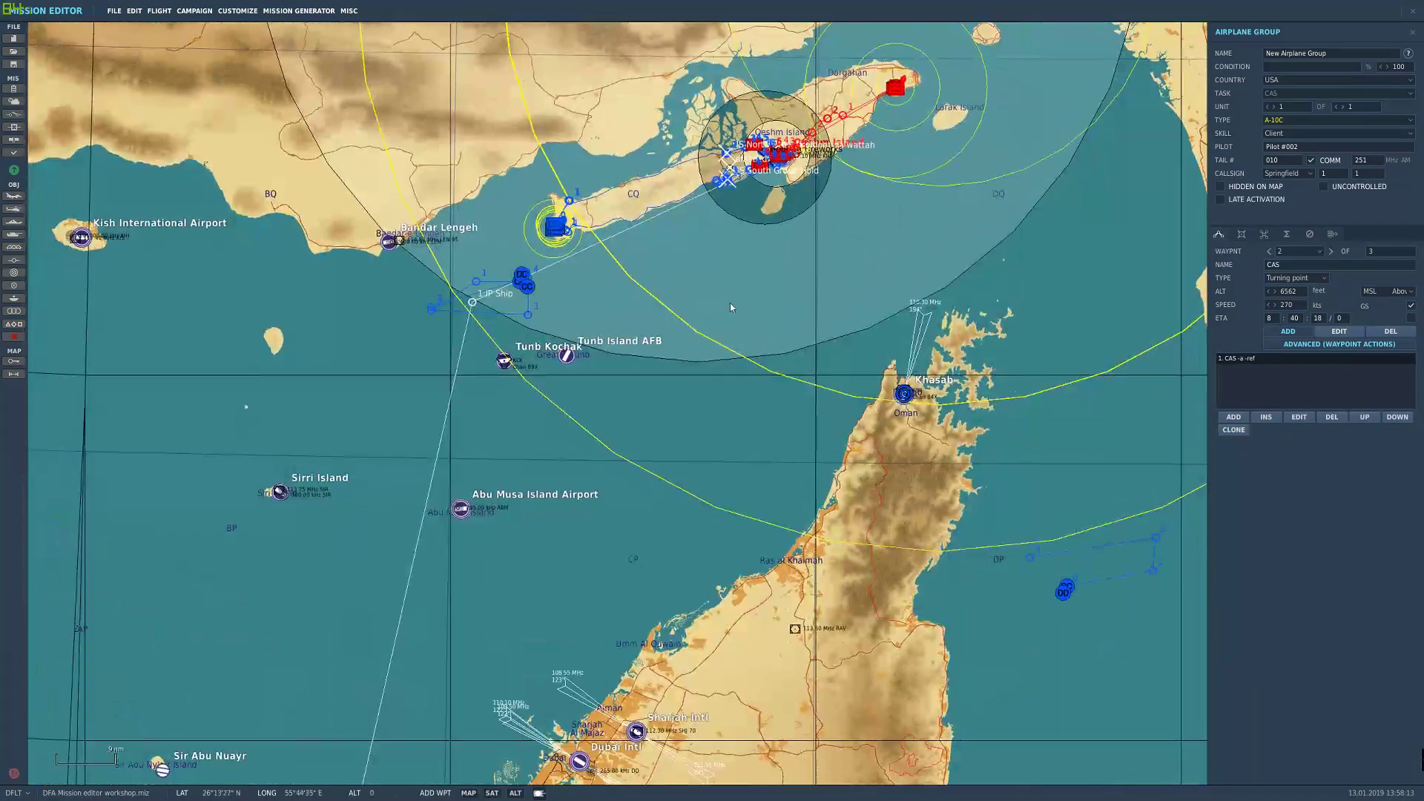
{"action": "right_click_drag", "start_coordinate": [729, 304], "coordinate": [802, 46]}
{"action": "right_click_drag", "start_coordinate": [644, 353], "coordinate": [738, 89]}
{"action": "right_click_drag", "start_coordinate": [554, 450], "coordinate": [625, 325]}
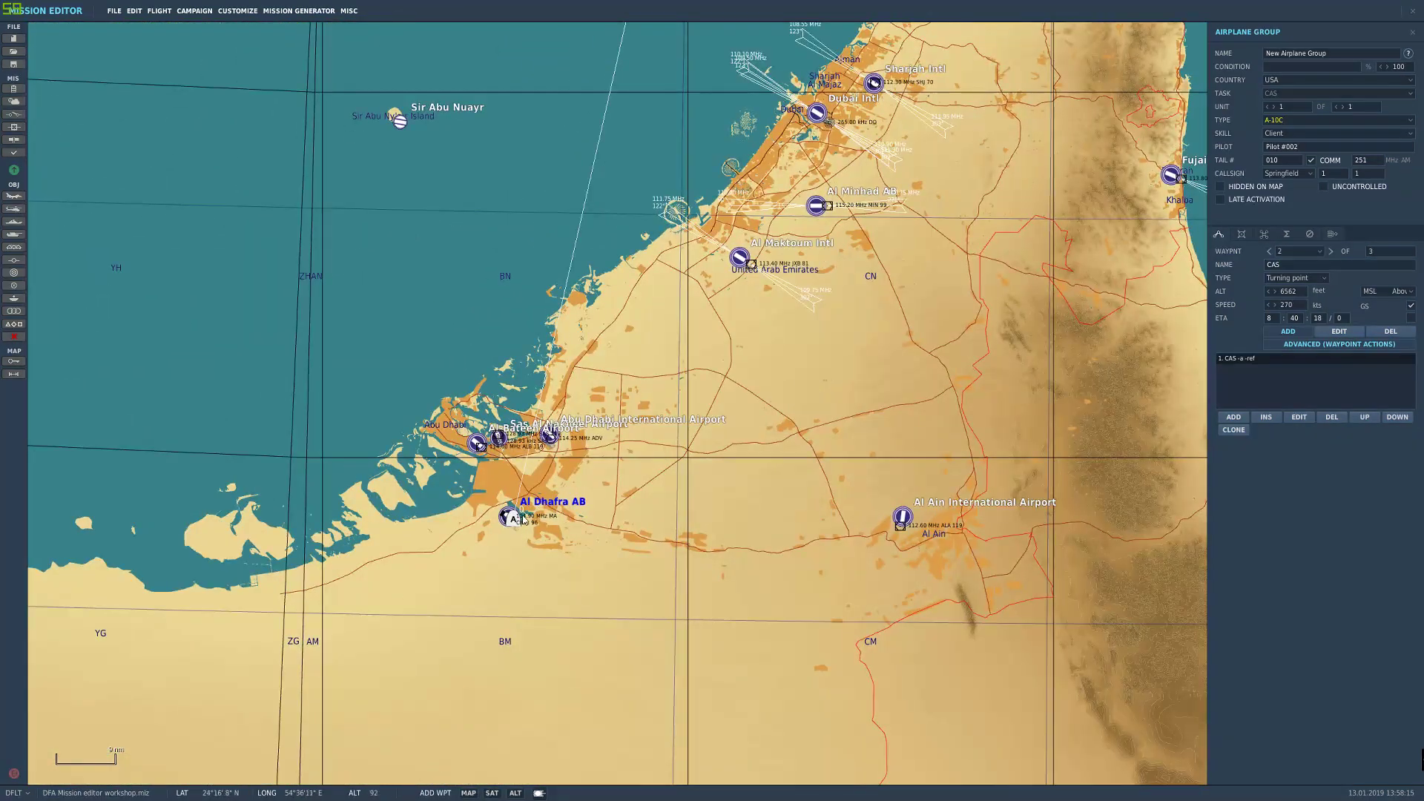
{"action": "left_click", "coordinate": [520, 516]}
{"action": "left_click", "coordinate": [1308, 277]}
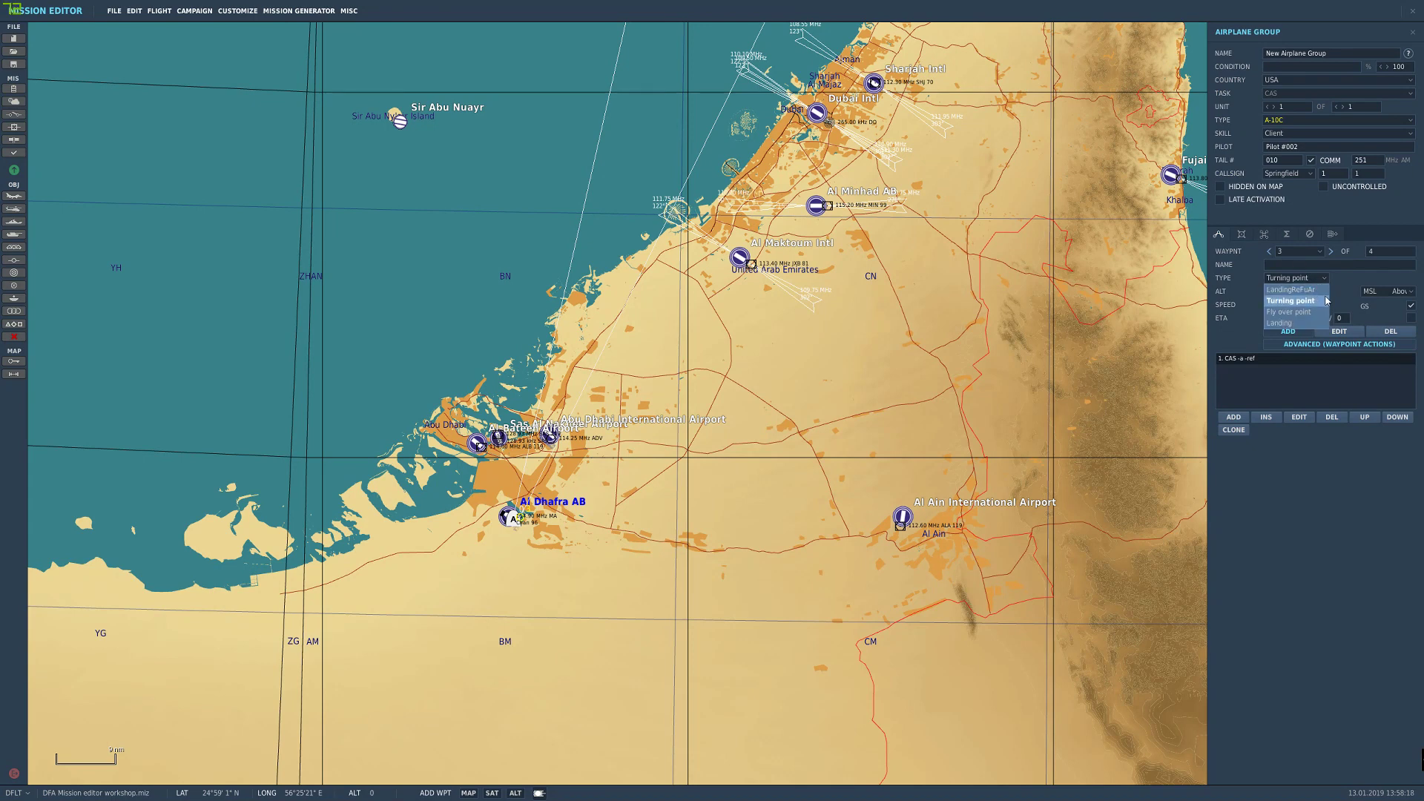
{"action": "left_click", "coordinate": [1299, 323]}
{"action": "left_click", "coordinate": [479, 559]}
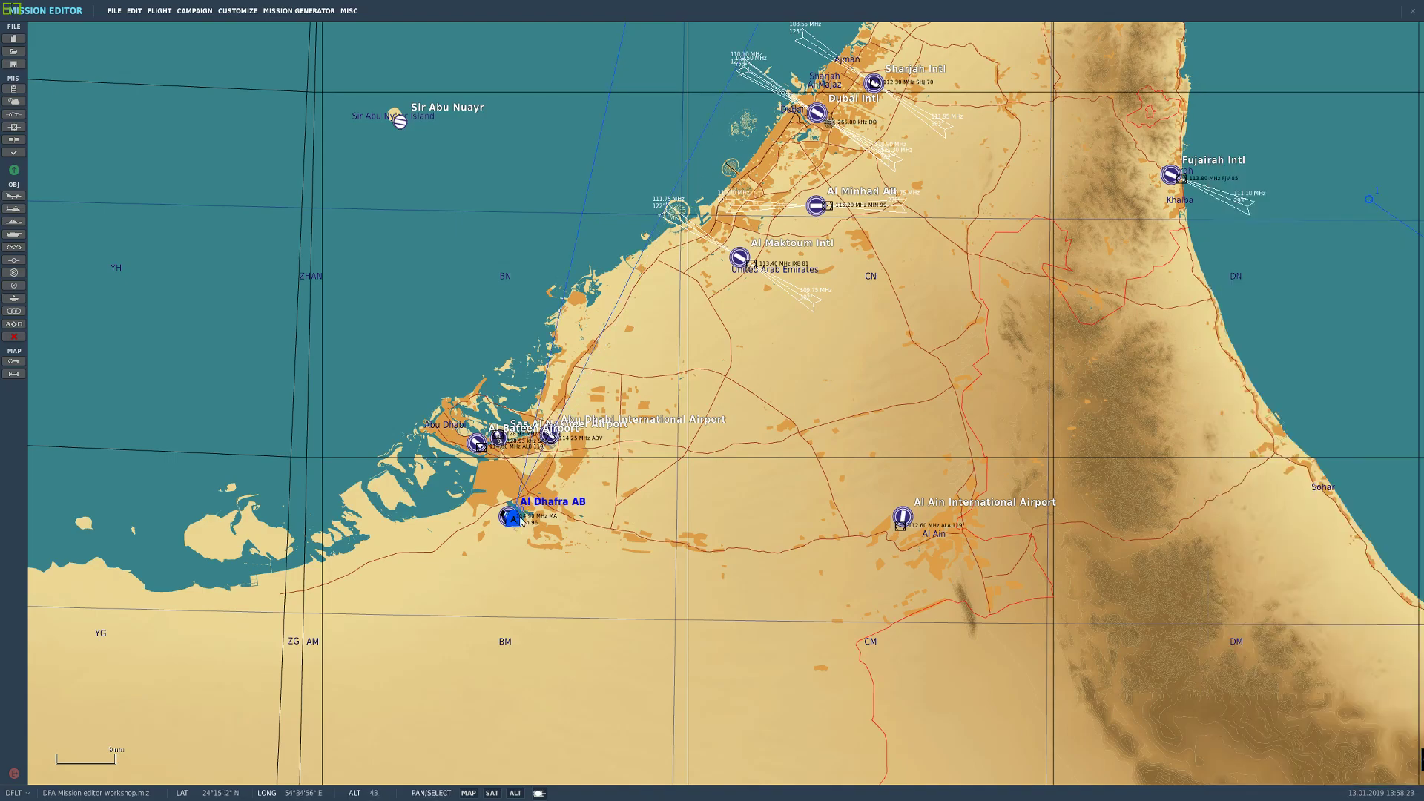
Step: Review the A-10C group's route from Al Dhafra AB up to Qeshm Island
{"action": "left_click", "coordinate": [511, 517]}
{"action": "scroll", "coordinate": [511, 523], "scroll_direction": "up", "scroll_amount": 3}
{"action": "scroll", "coordinate": [510, 526], "scroll_direction": "down", "scroll_amount": 3}
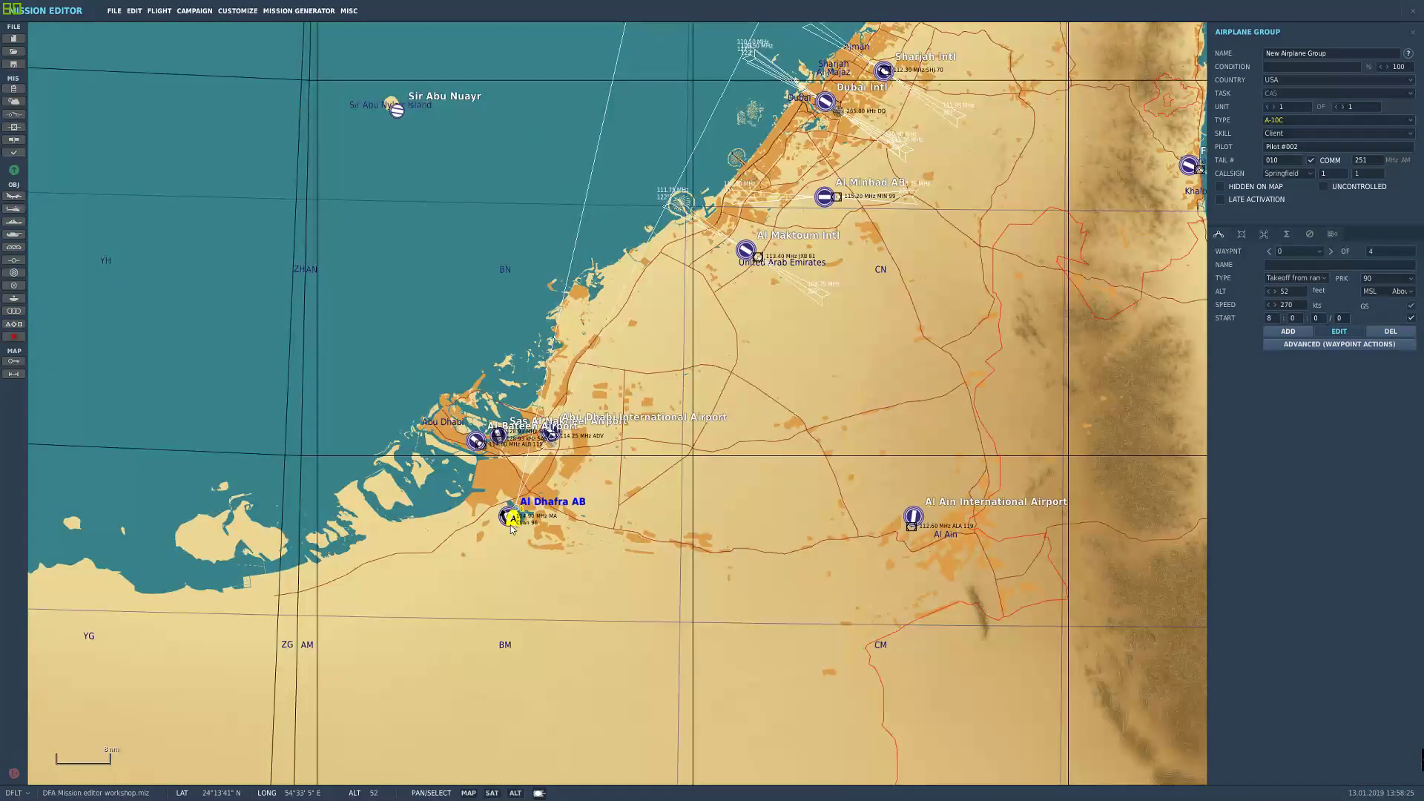
{"action": "left_click_drag", "start_coordinate": [778, 62], "coordinate": [516, 672]}
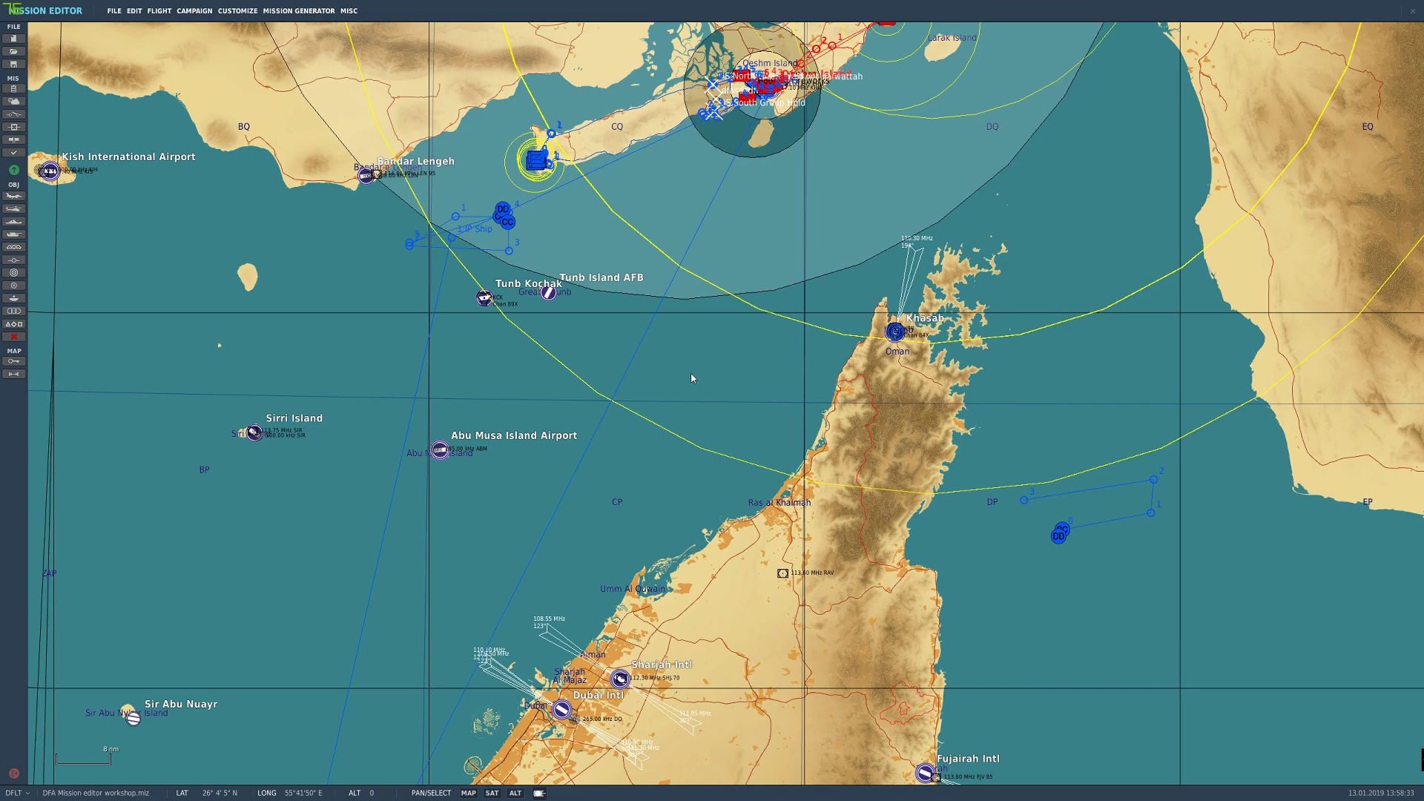
{"action": "left_click_drag", "start_coordinate": [719, 321], "coordinate": [644, 565]}
{"action": "left_click_drag", "start_coordinate": [808, 258], "coordinate": [811, 217]}
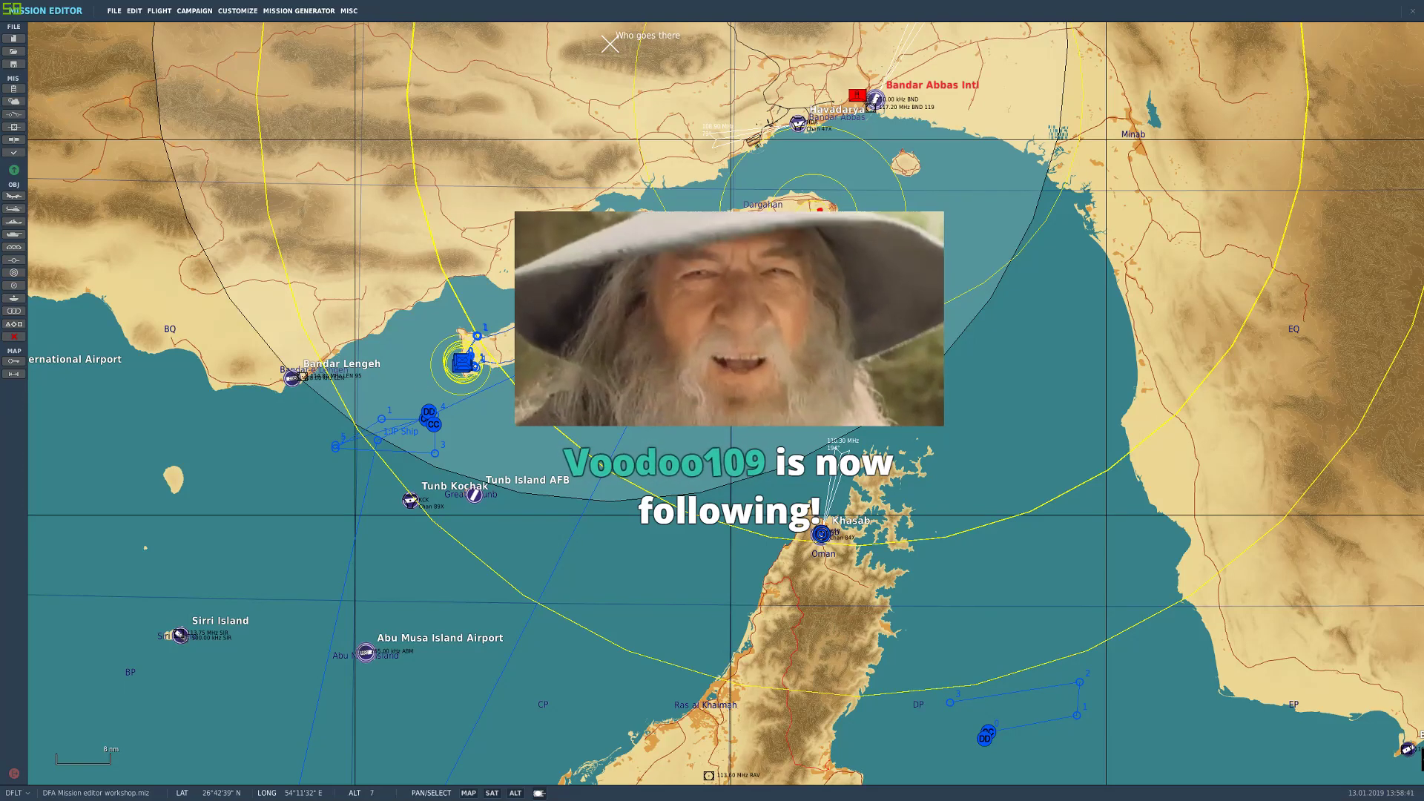
{"action": "left_click_drag", "start_coordinate": [564, 429], "coordinate": [533, 580]}
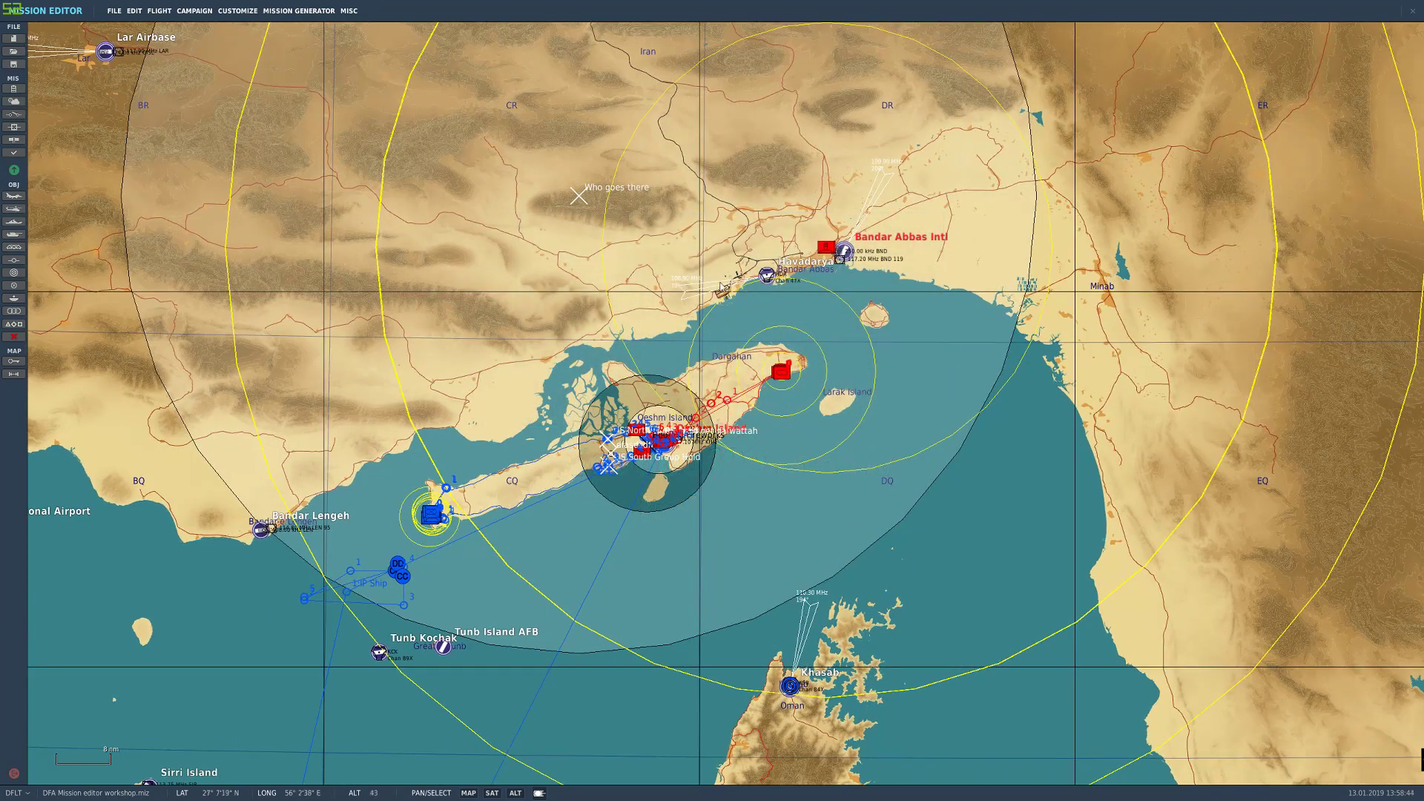
Step: Select the Who goes there trigger zone and examine its radius and coverage around Bandar Abbas and Qeshm Island
{"action": "scroll", "coordinate": [863, 279], "scroll_direction": "up", "scroll_amount": 4}
{"action": "scroll", "coordinate": [853, 256], "scroll_direction": "down", "scroll_amount": 3}
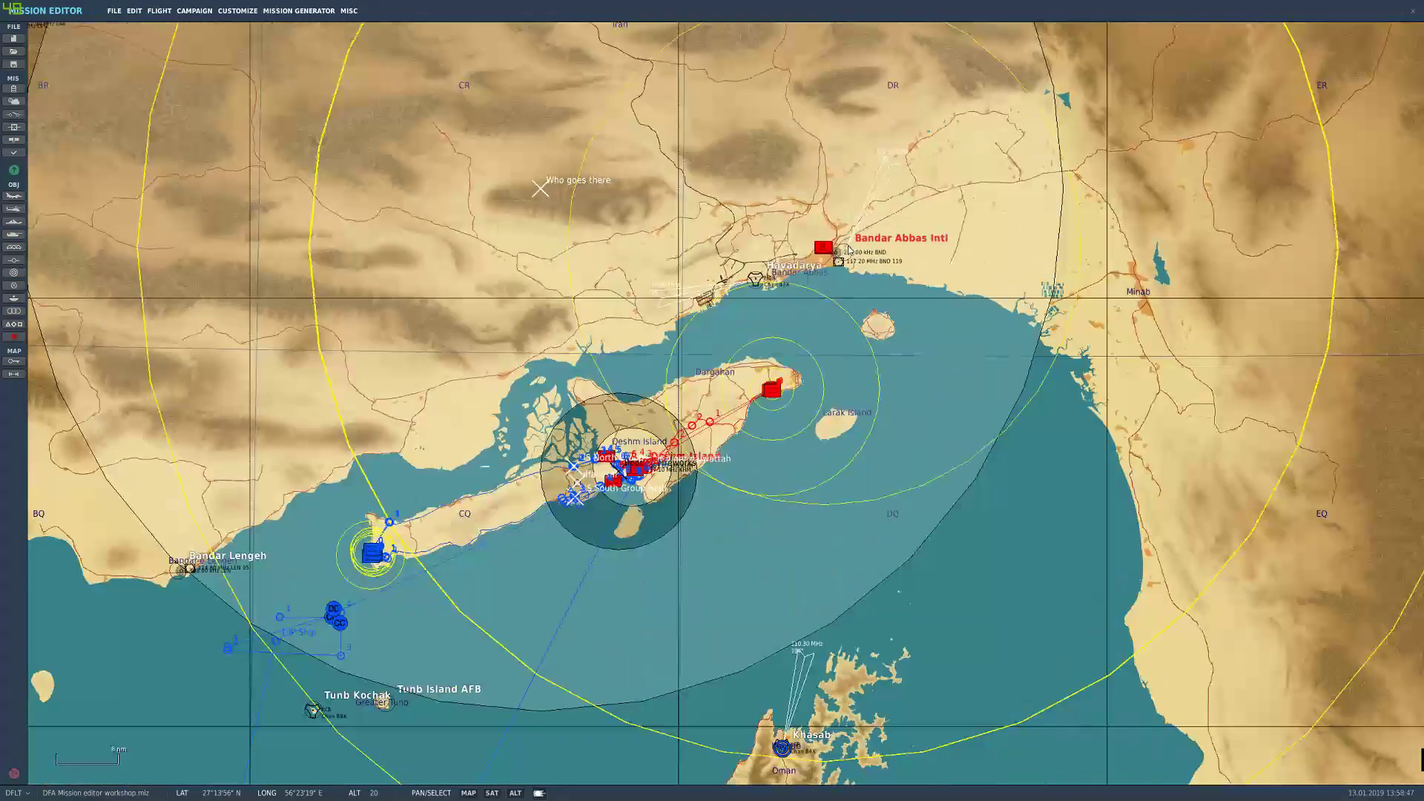
{"action": "scroll", "coordinate": [615, 320], "scroll_direction": "down", "scroll_amount": 4}
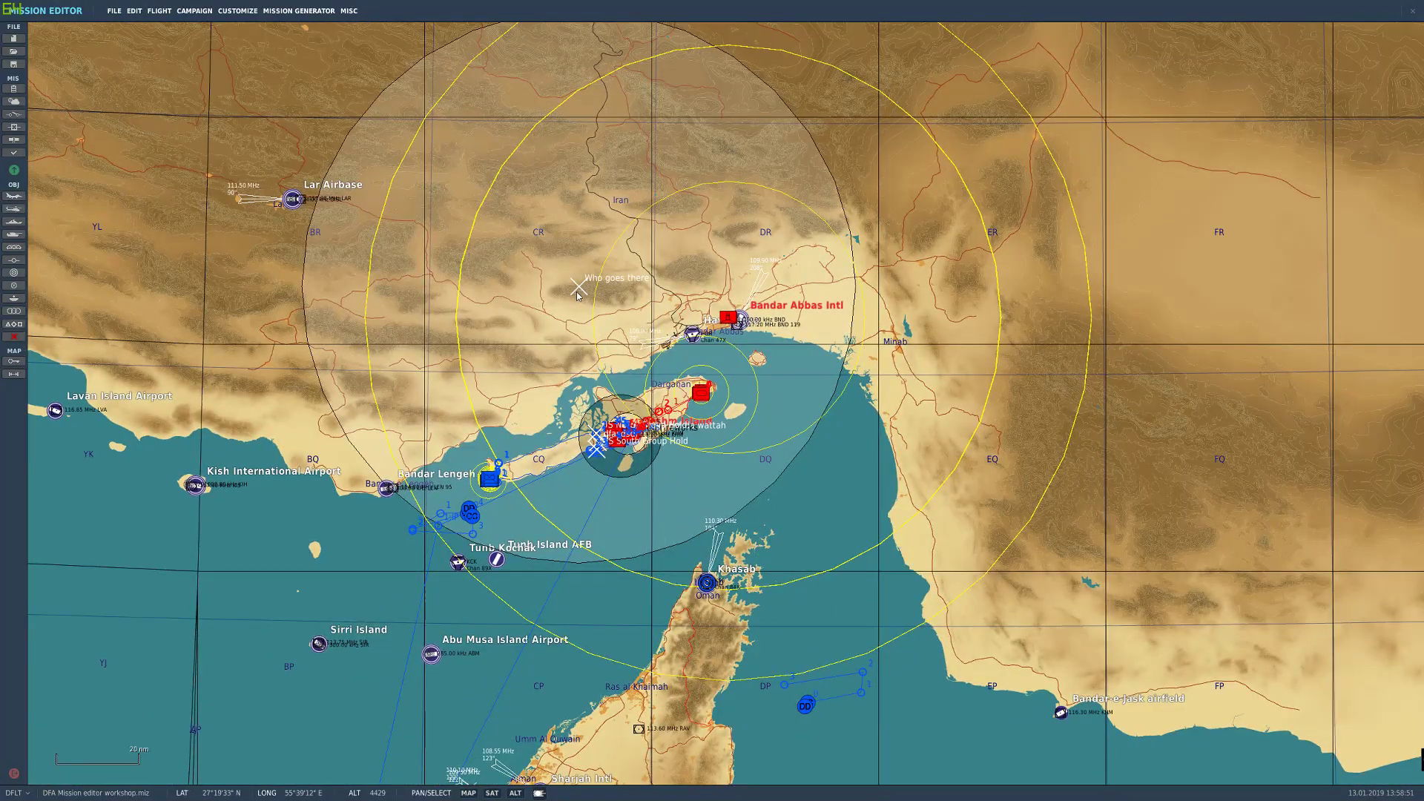
{"action": "left_click", "coordinate": [577, 294]}
{"action": "scroll", "coordinate": [565, 353], "scroll_direction": "up", "scroll_amount": 4}
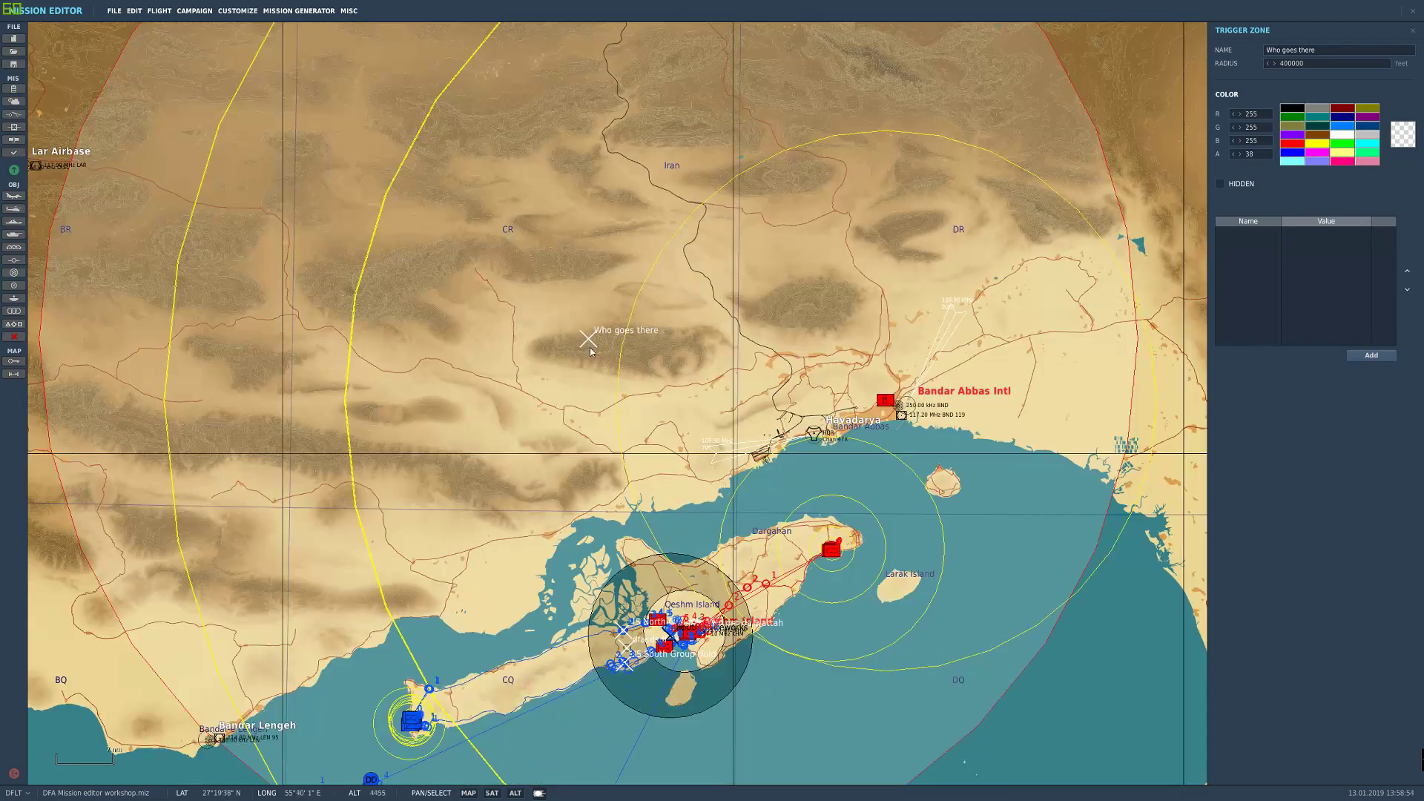
{"action": "right_click_drag", "start_coordinate": [591, 351], "coordinate": [569, 255]}
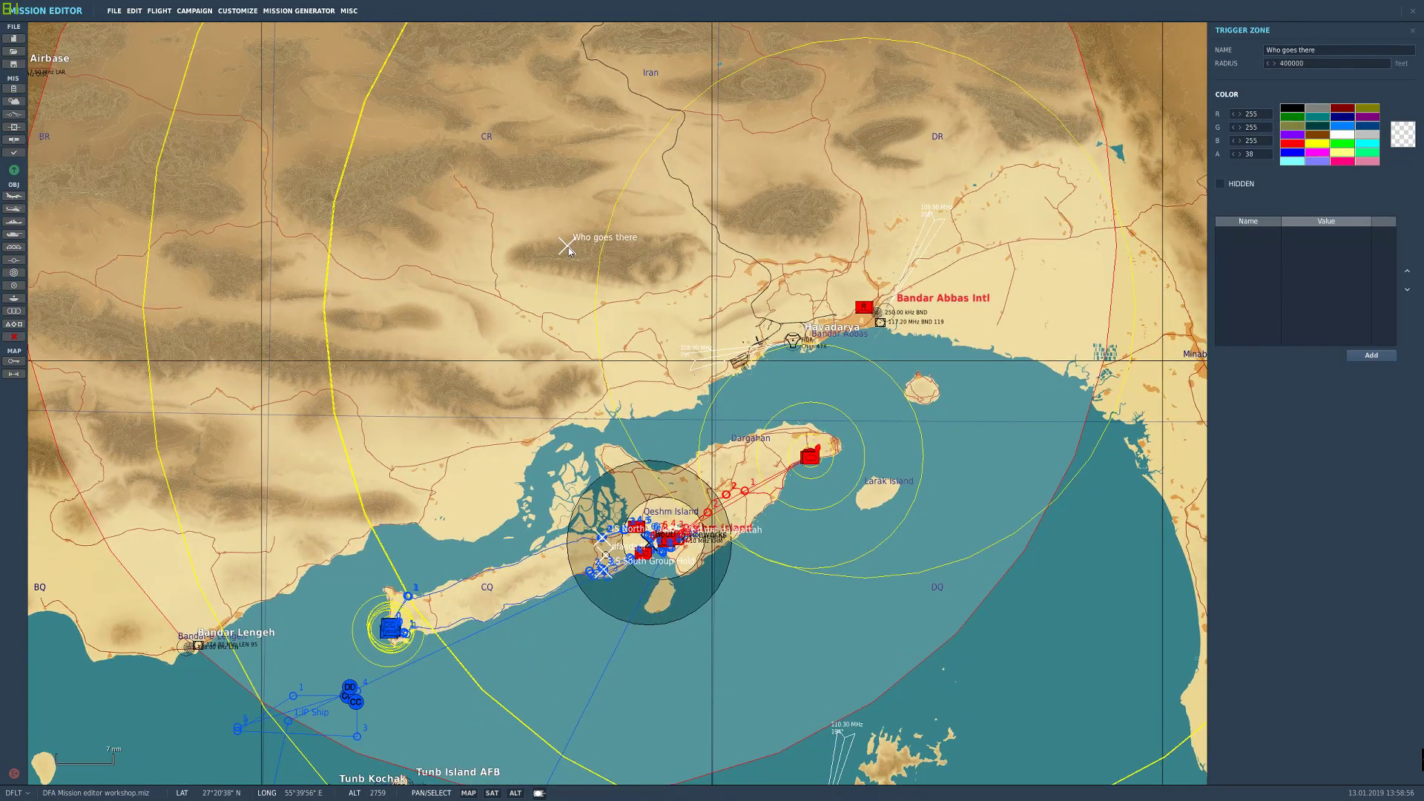
{"action": "right_click_drag", "start_coordinate": [623, 295], "coordinate": [549, 306]}
{"action": "scroll", "coordinate": [507, 239], "scroll_direction": "down", "scroll_amount": 4}
{"action": "scroll", "coordinate": [547, 296], "scroll_direction": "up", "scroll_amount": 4}
{"action": "left_click", "coordinate": [1291, 65]}
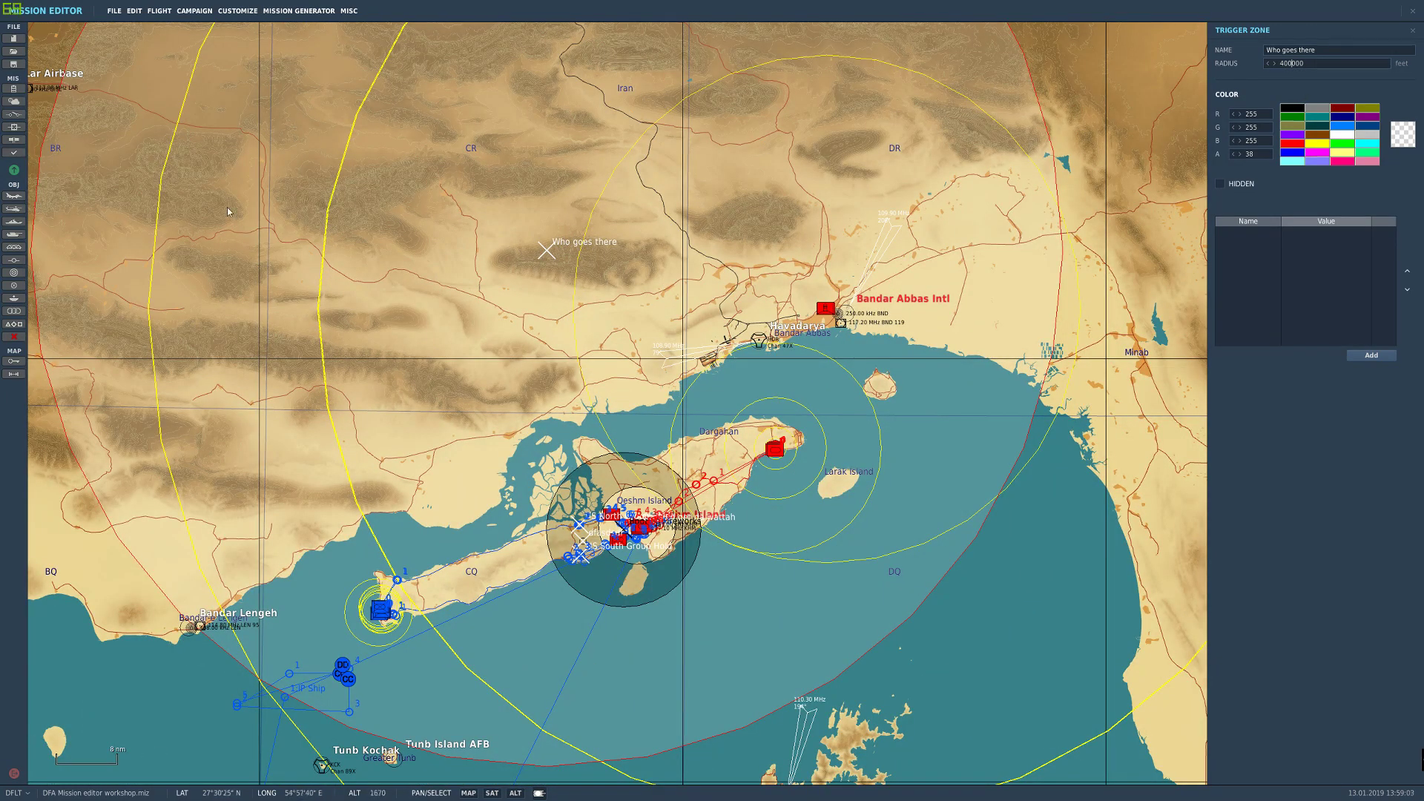
{"action": "left_click", "coordinate": [459, 373]}
Step: Place a new airplane group on the Bandar Abbas Intl airfield, beside the northern apron
{"action": "left_click_drag", "start_coordinate": [684, 327], "coordinate": [552, 406]}
{"action": "scroll", "coordinate": [718, 421], "scroll_direction": "up", "scroll_amount": 2}
{"action": "scroll", "coordinate": [717, 421], "scroll_direction": "down", "scroll_amount": 1}
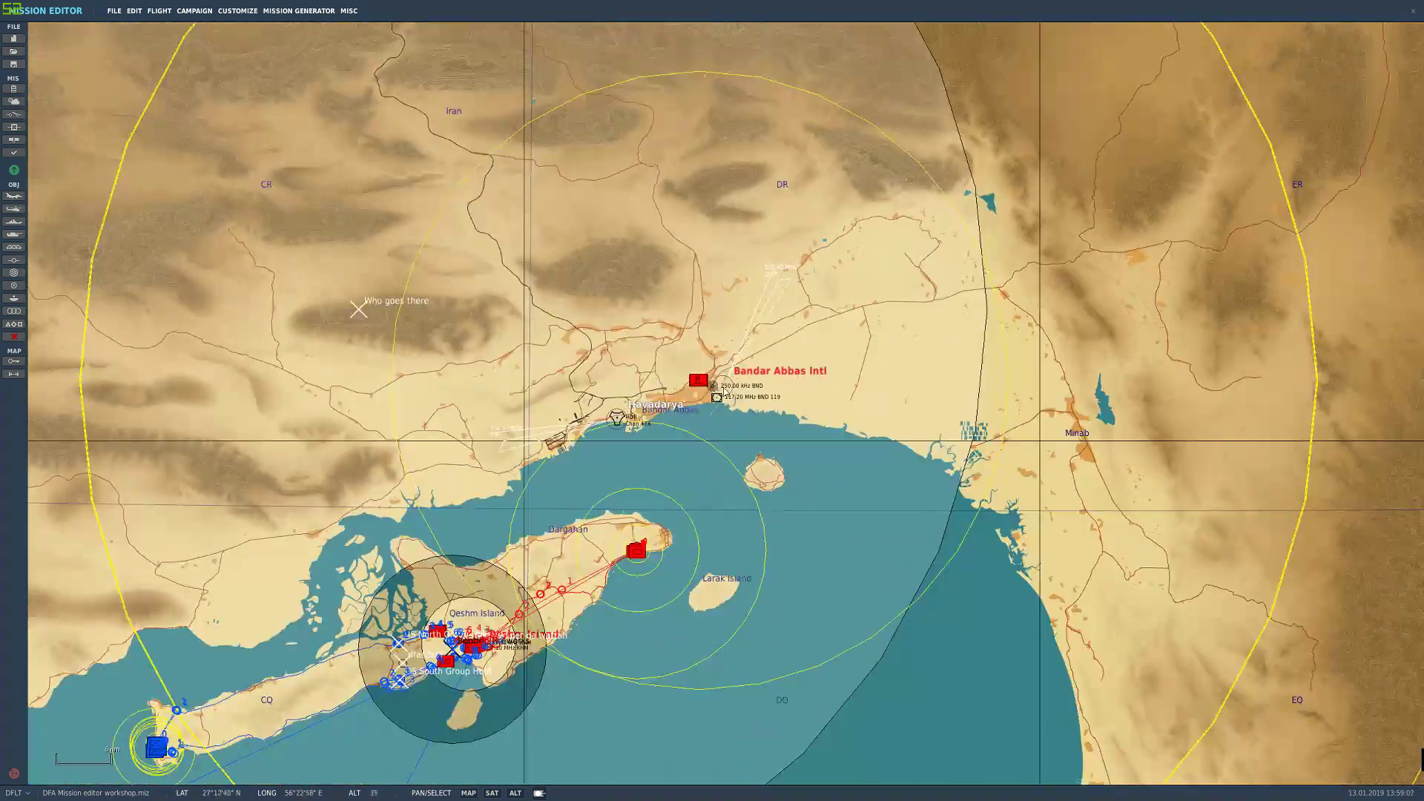
{"action": "scroll", "coordinate": [717, 421], "scroll_direction": "up", "scroll_amount": 2}
{"action": "left_click", "coordinate": [14, 196]}
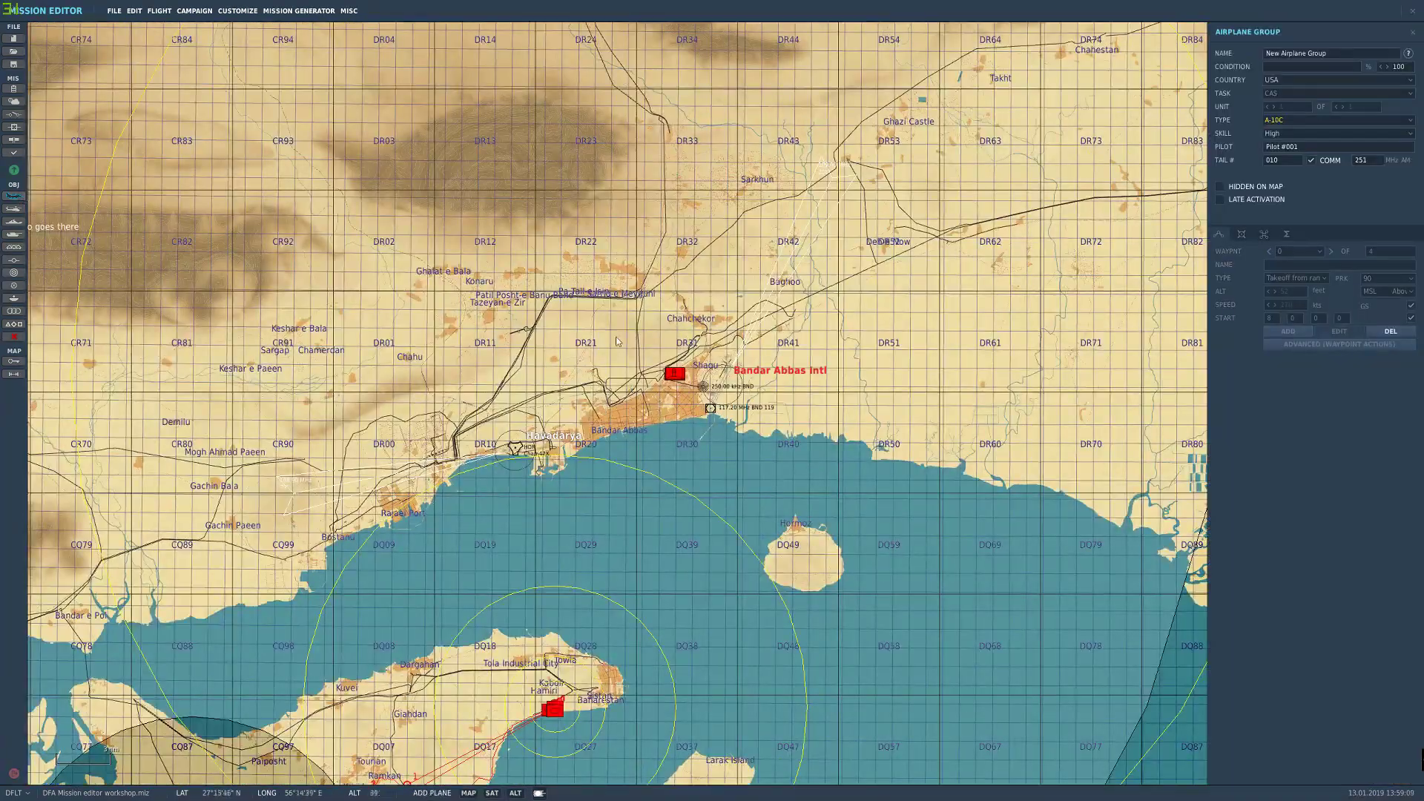
{"action": "scroll", "coordinate": [719, 393], "scroll_direction": "up", "scroll_amount": 2}
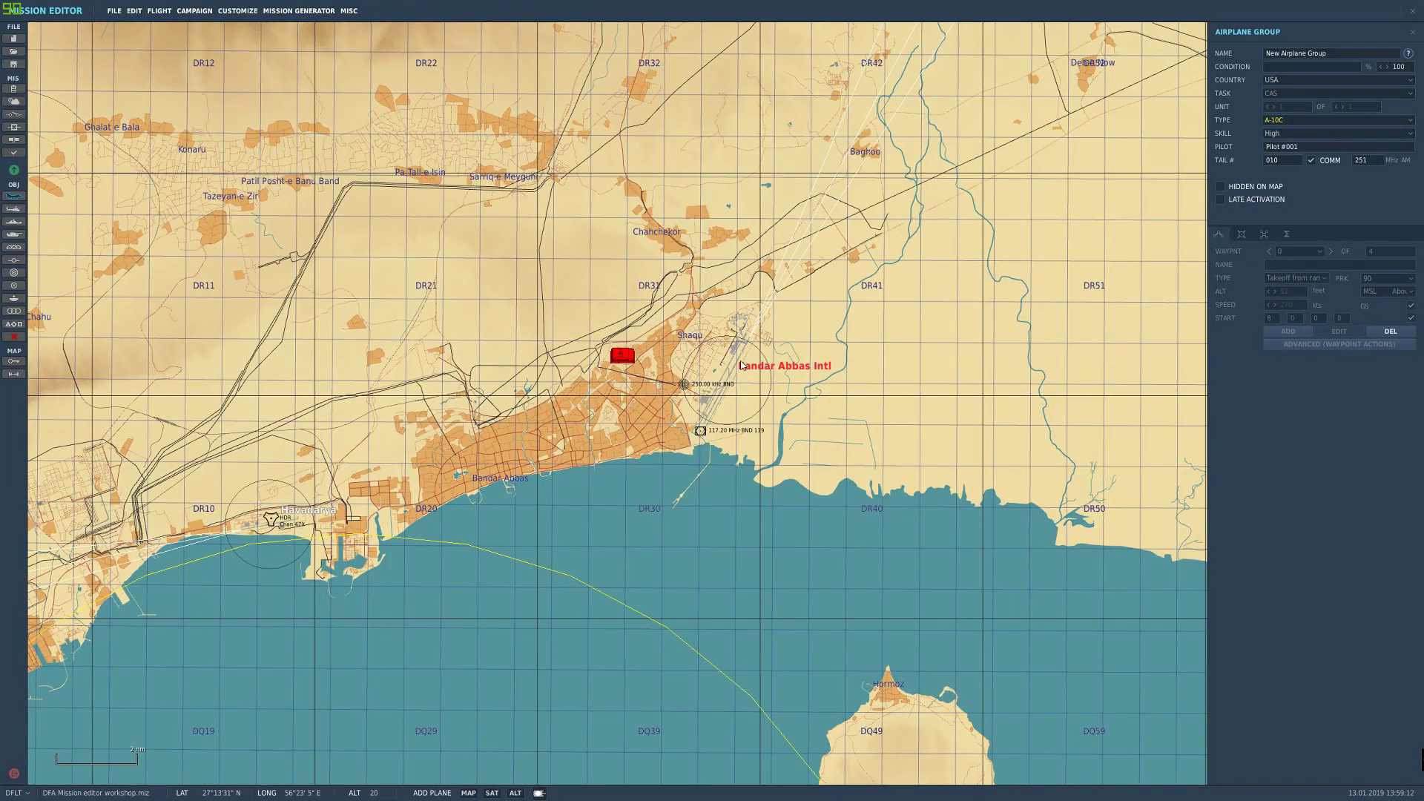
{"action": "left_click", "coordinate": [740, 356]}
{"action": "scroll", "coordinate": [740, 357], "scroll_direction": "up", "scroll_amount": 4}
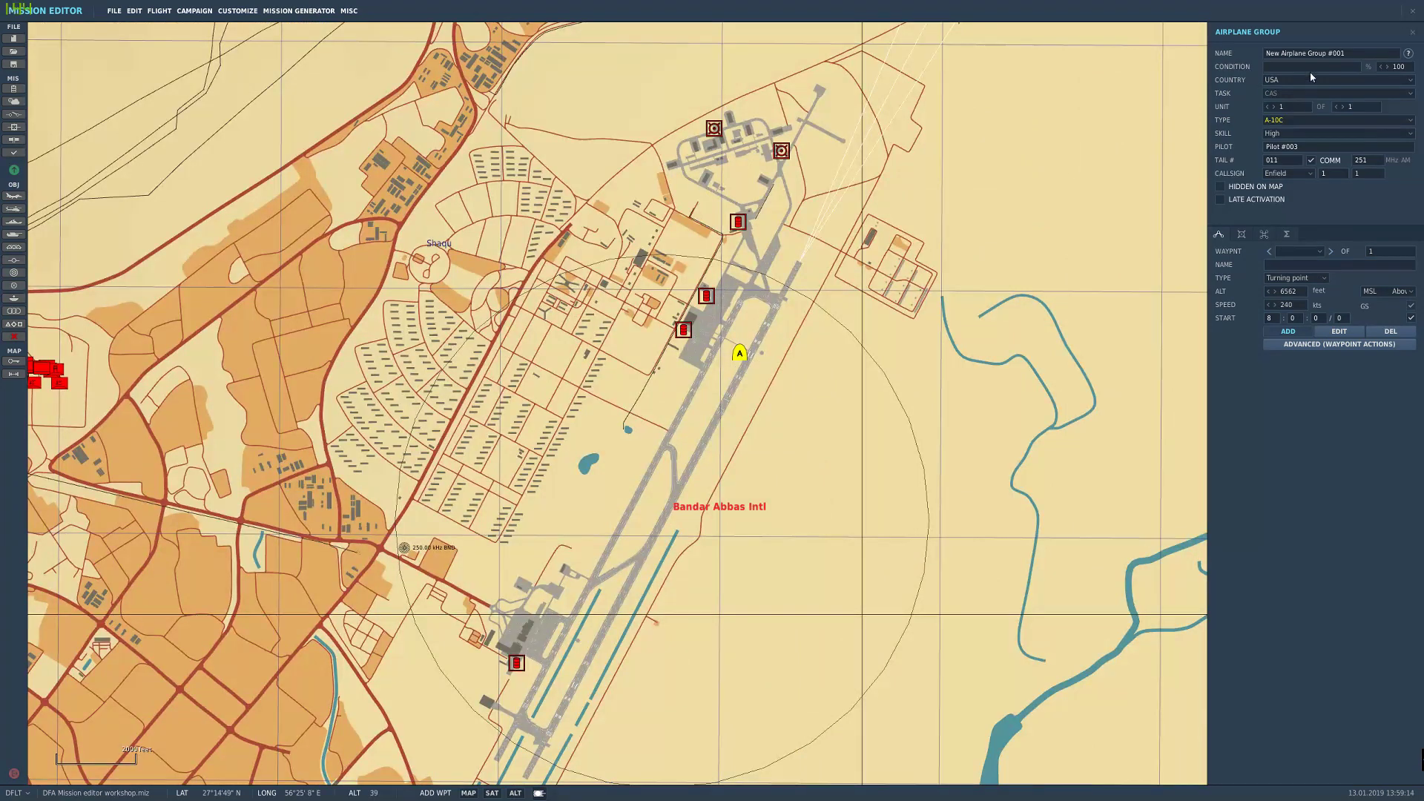
Step: Set the new group's country to Iran and its aircraft type to MiG-29A
{"action": "left_click", "coordinate": [1310, 77]}
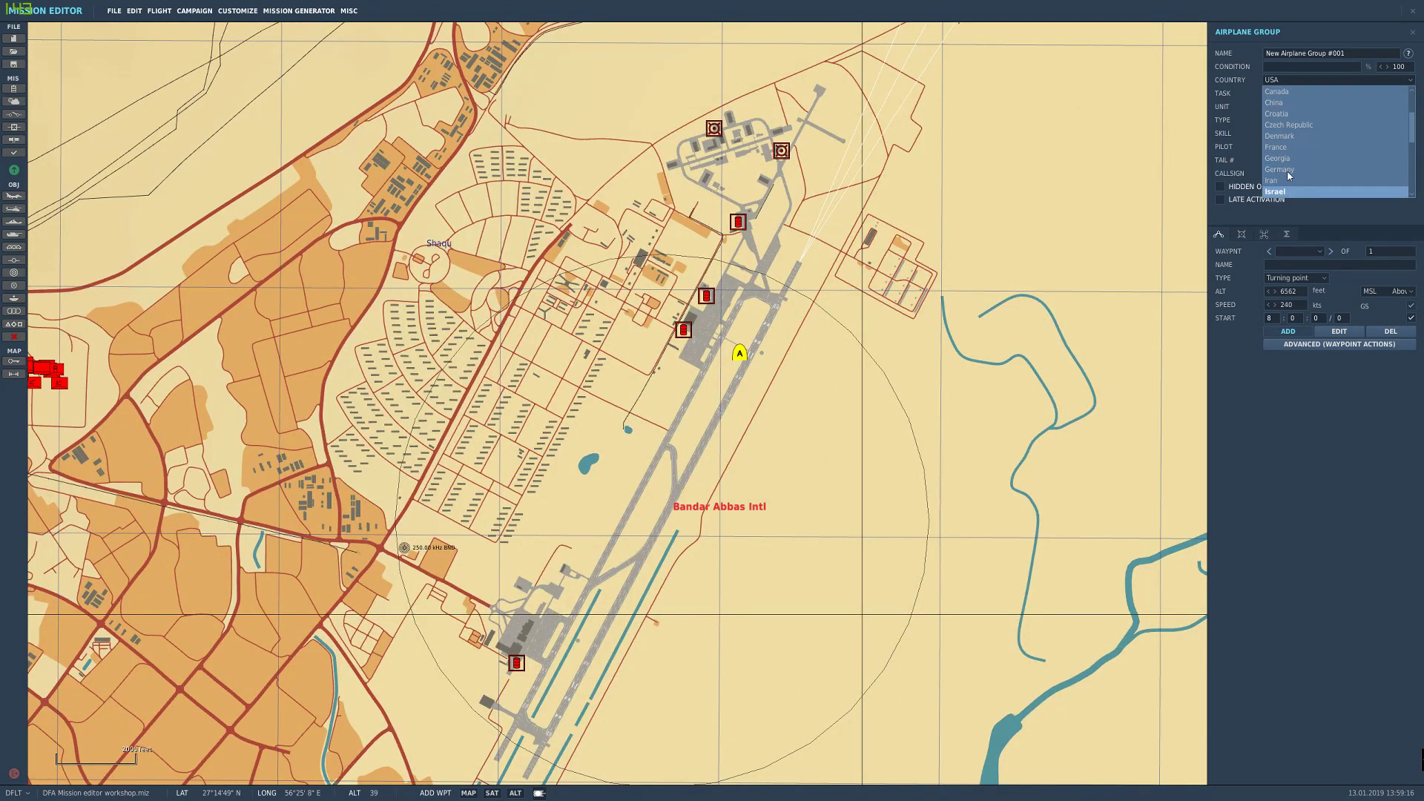
{"action": "left_click", "coordinate": [1287, 178]}
{"action": "left_click", "coordinate": [1282, 81]}
{"action": "left_click", "coordinate": [1287, 178]}
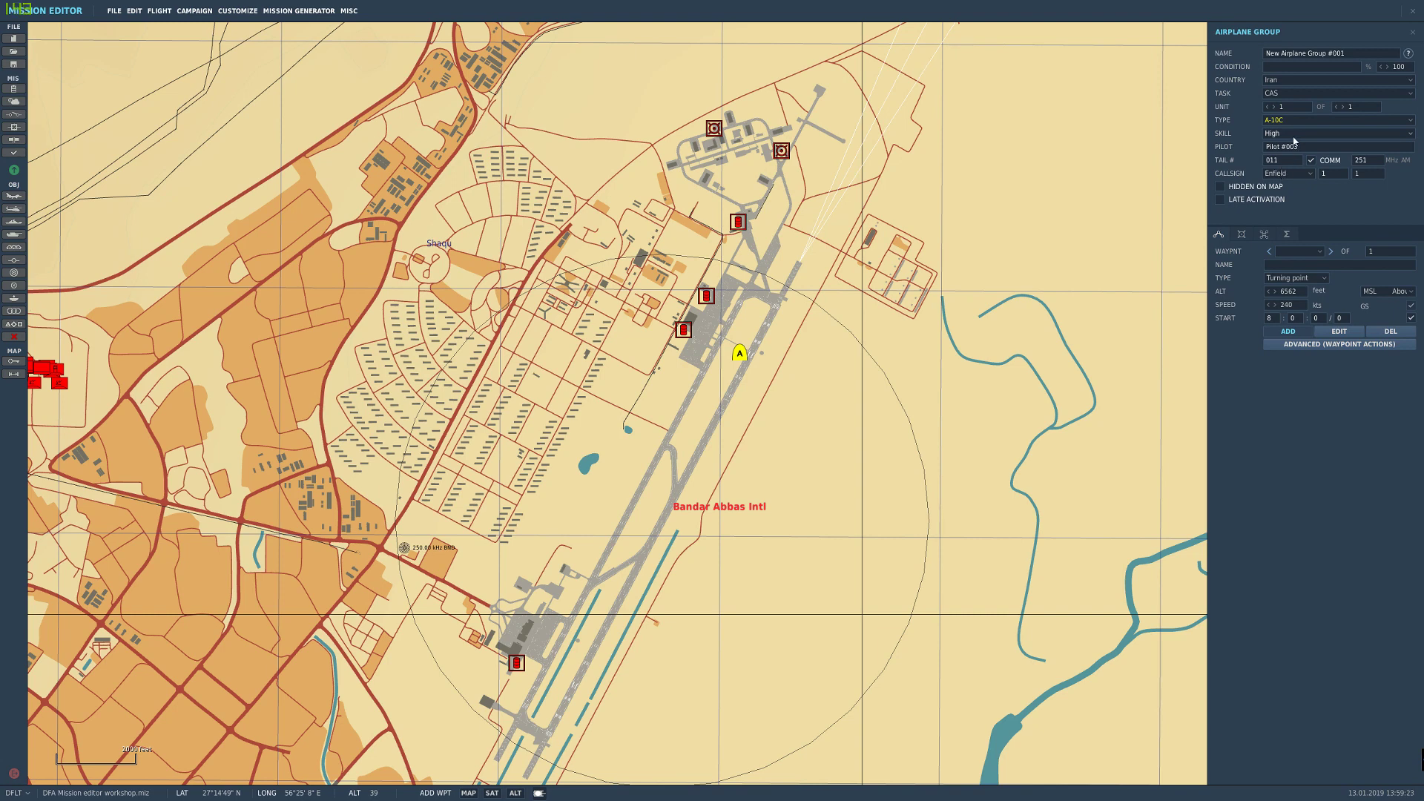
{"action": "left_click", "coordinate": [1292, 135]}
{"action": "left_click", "coordinate": [1289, 121]}
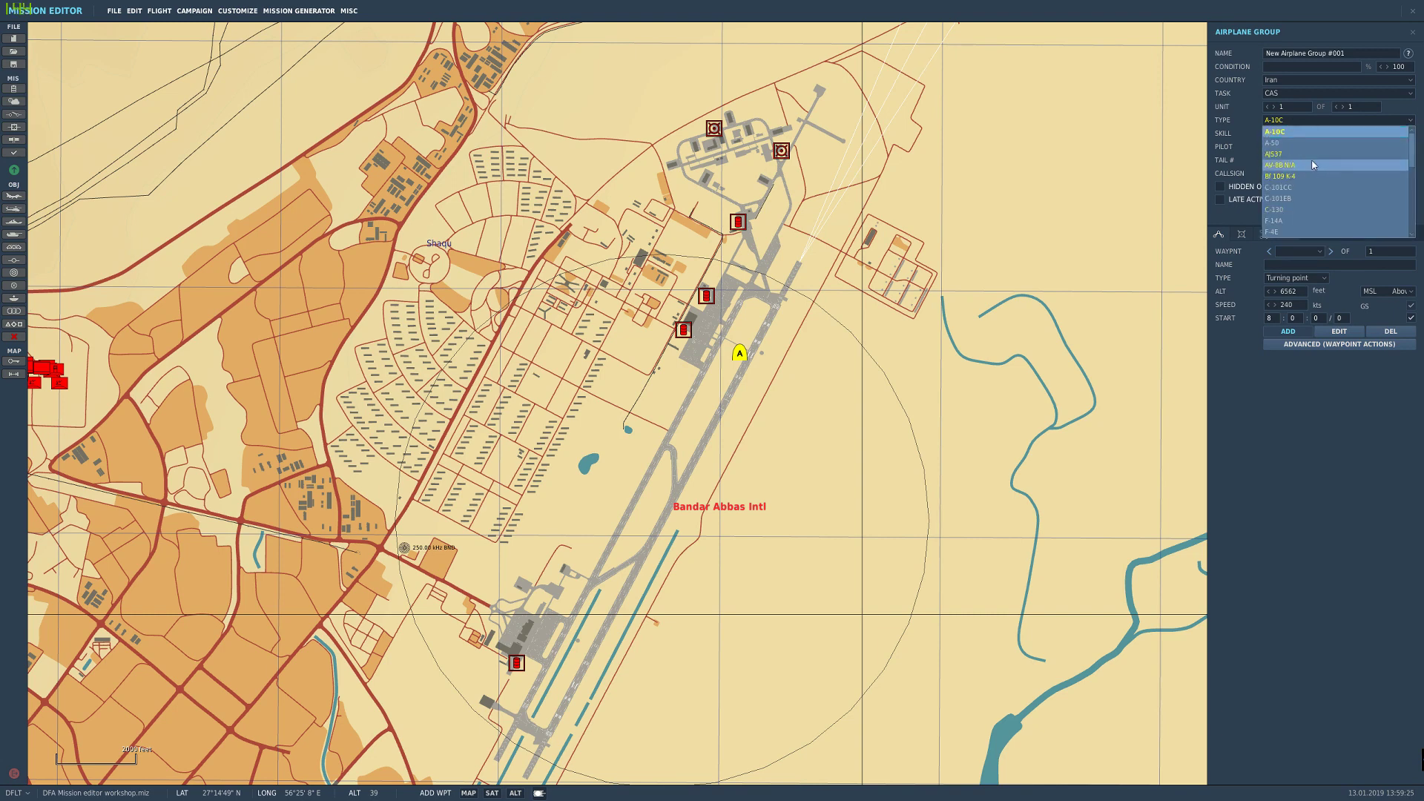
{"action": "scroll", "coordinate": [1316, 165], "scroll_direction": "down", "scroll_amount": 5}
{"action": "scroll", "coordinate": [1304, 220], "scroll_direction": "up", "scroll_amount": 2}
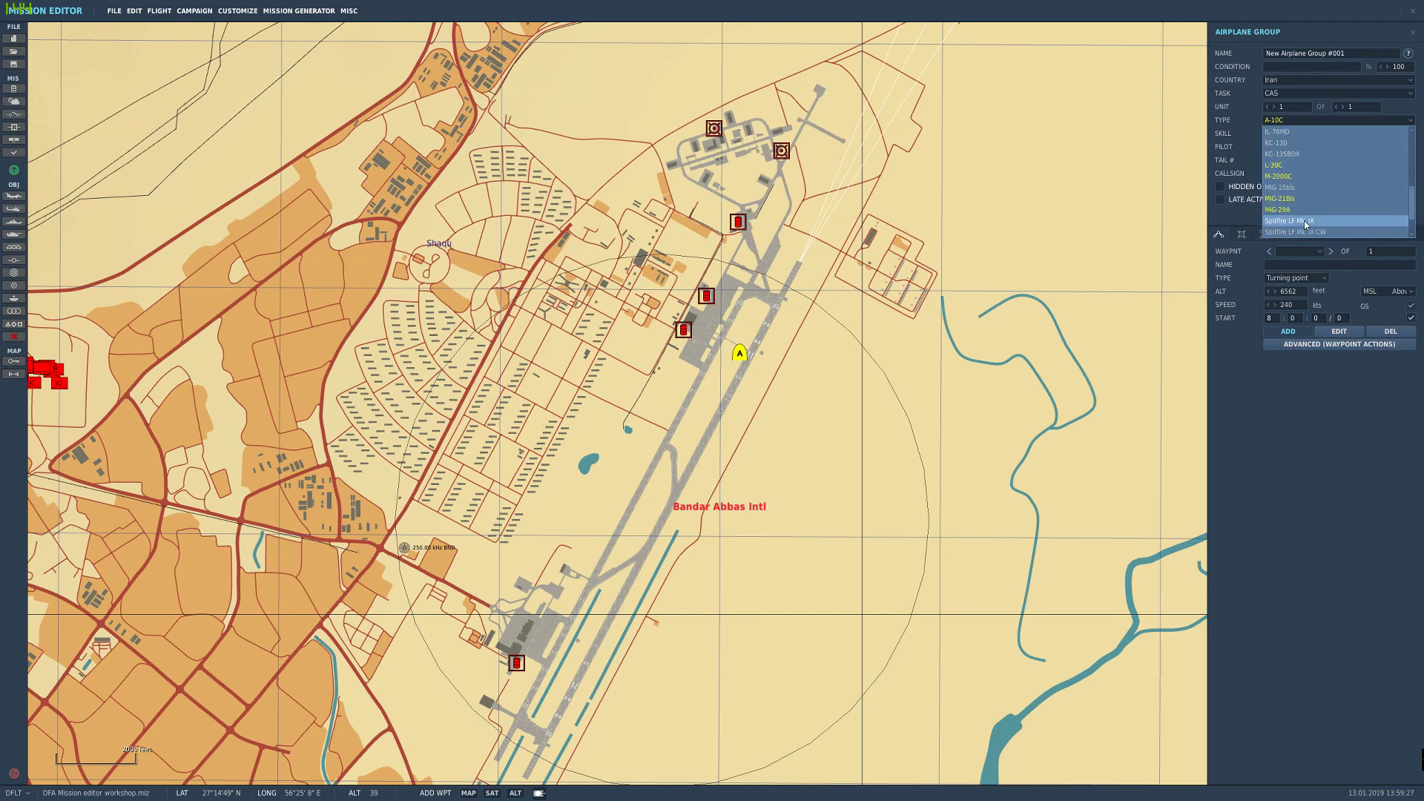
{"action": "left_click", "coordinate": [1294, 221]}
Step: Set the MiG-29A group's skill to Random and name the group Iran Mig29 Scramble
{"action": "left_click", "coordinate": [1296, 134]}
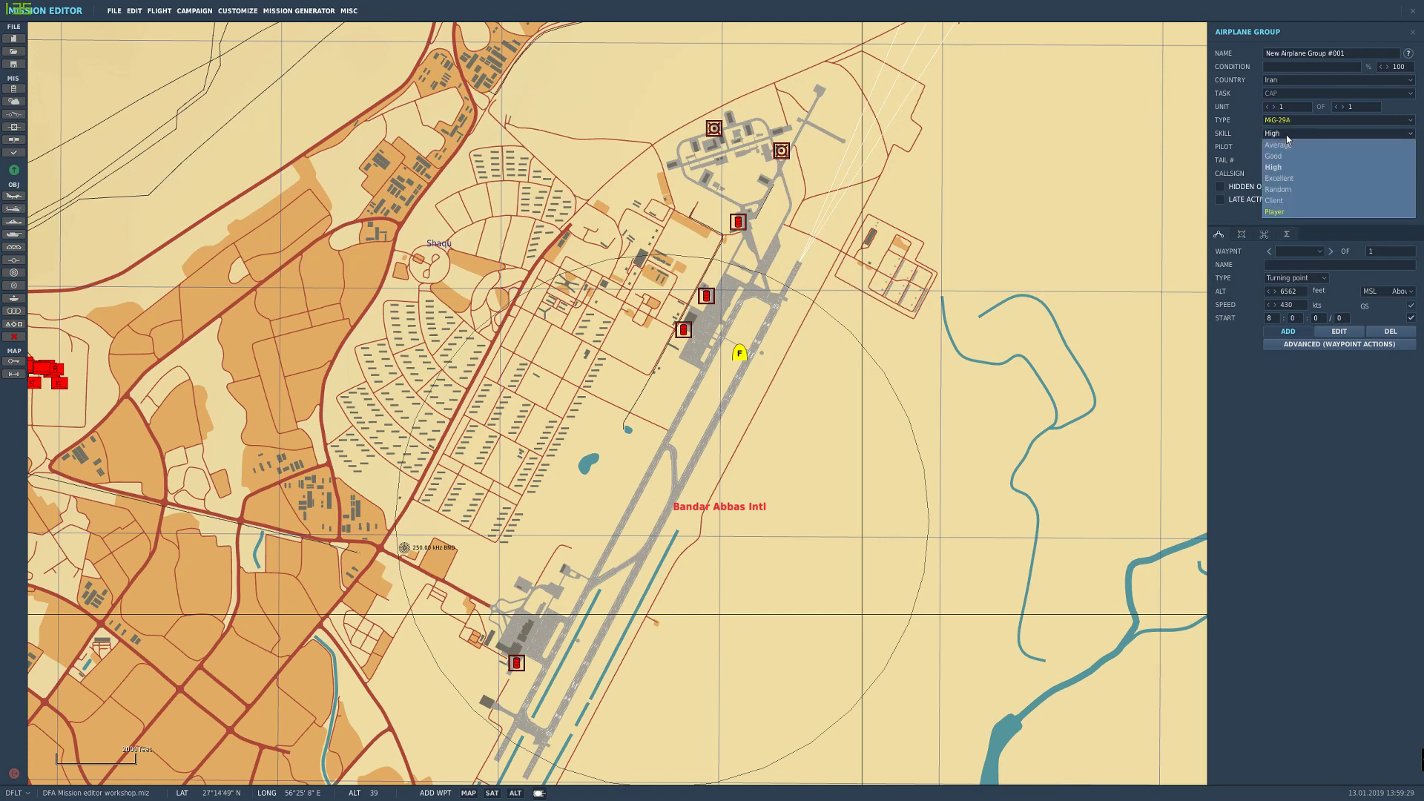
{"action": "left_click", "coordinate": [1284, 196]}
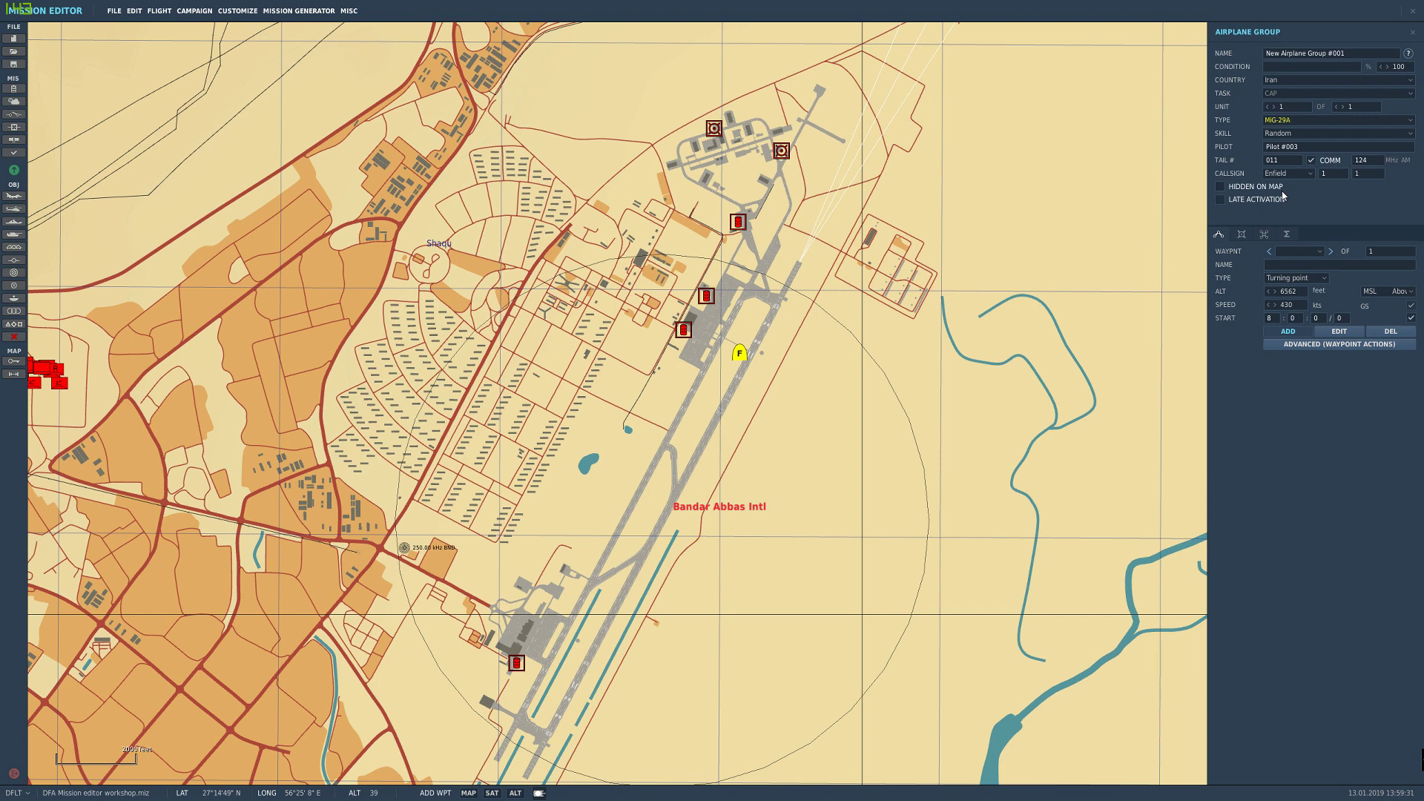
{"action": "left_click", "coordinate": [1350, 53]}
{"action": "type", "text": "Mig29 Scramble"}
Step: Set the MiG-29A group's starting waypoint type to Takeoff from ramp
{"action": "scroll", "coordinate": [697, 360], "scroll_direction": "up", "scroll_amount": 3}
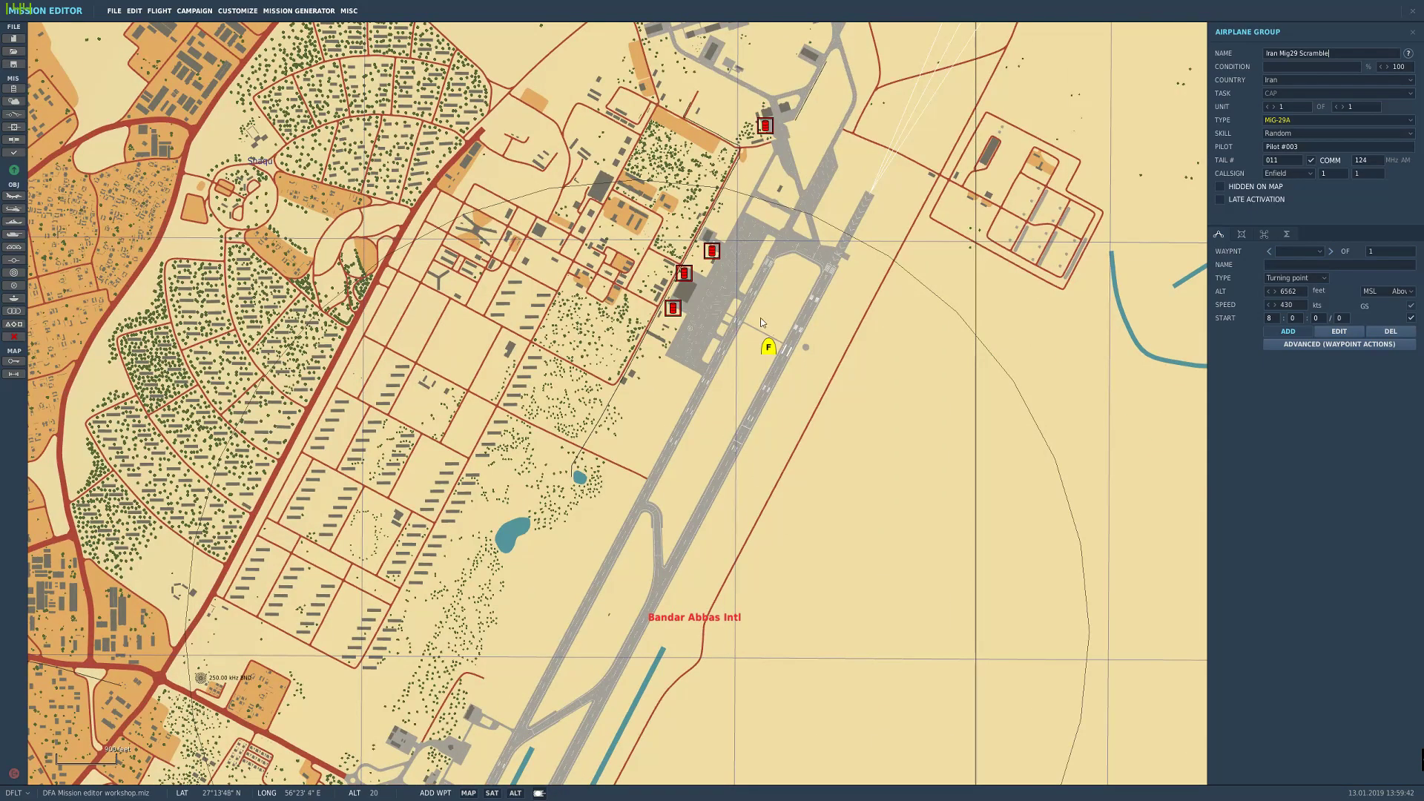
{"action": "scroll", "coordinate": [761, 322], "scroll_direction": "up", "scroll_amount": 3}
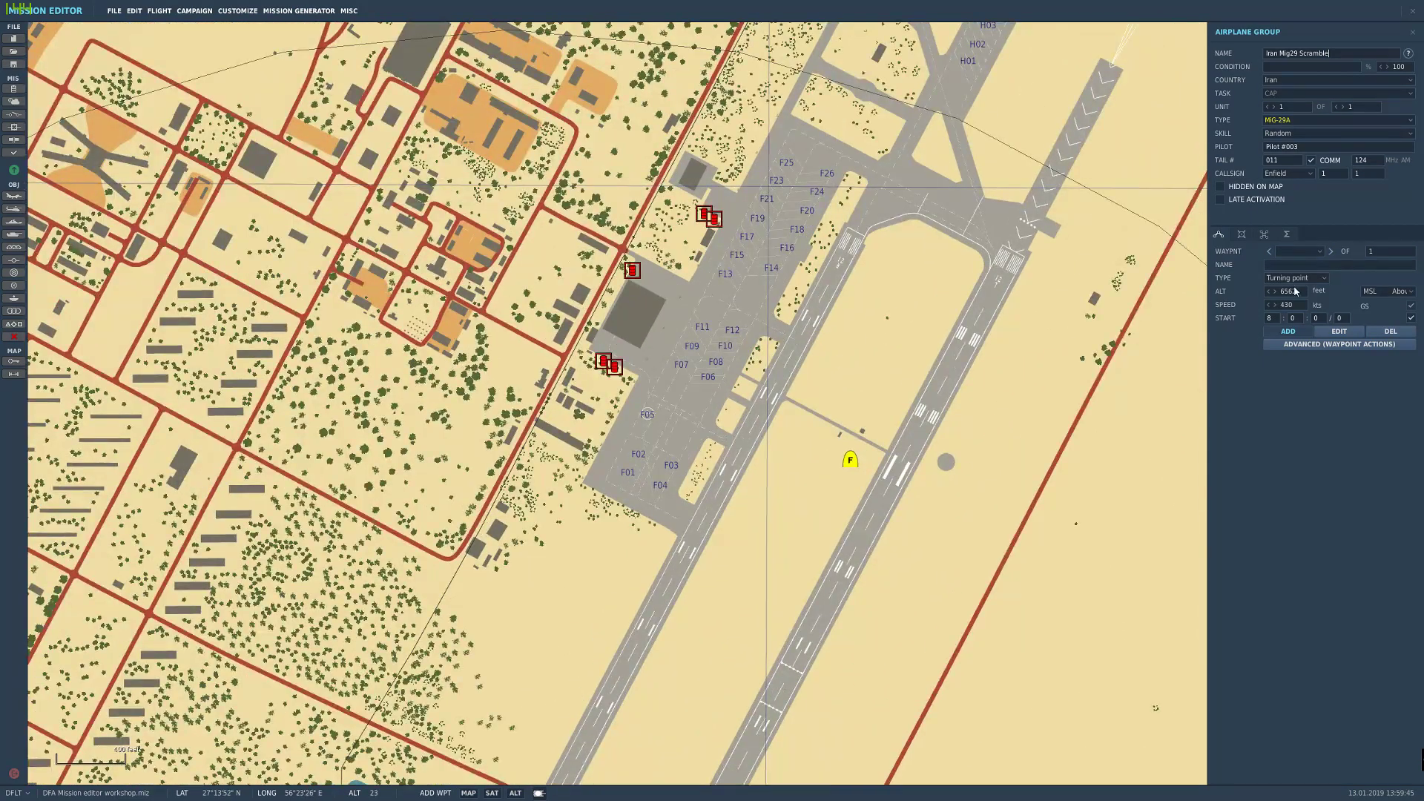
{"action": "left_click", "coordinate": [1296, 278]}
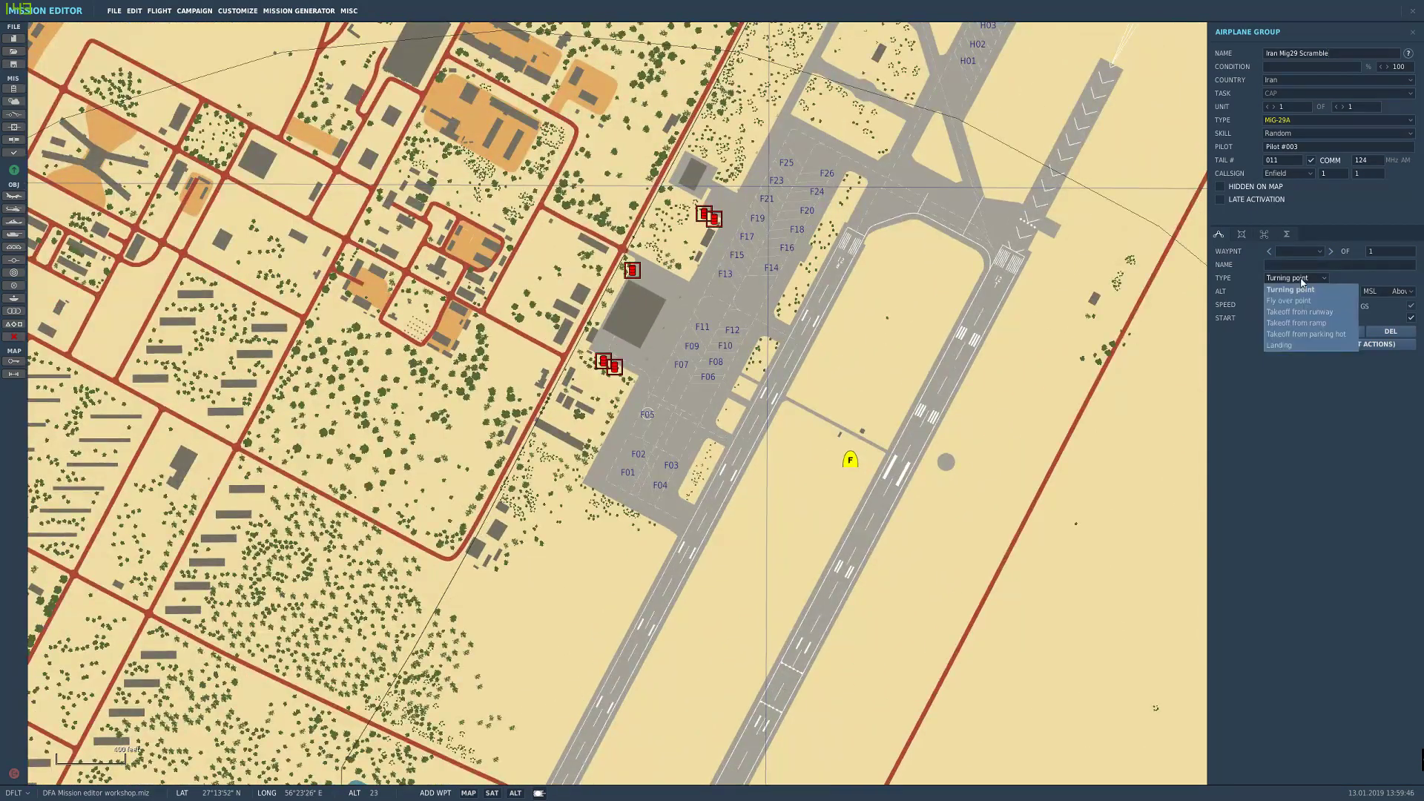
{"action": "left_click", "coordinate": [1341, 335]}
{"action": "left_click", "coordinate": [1304, 279]}
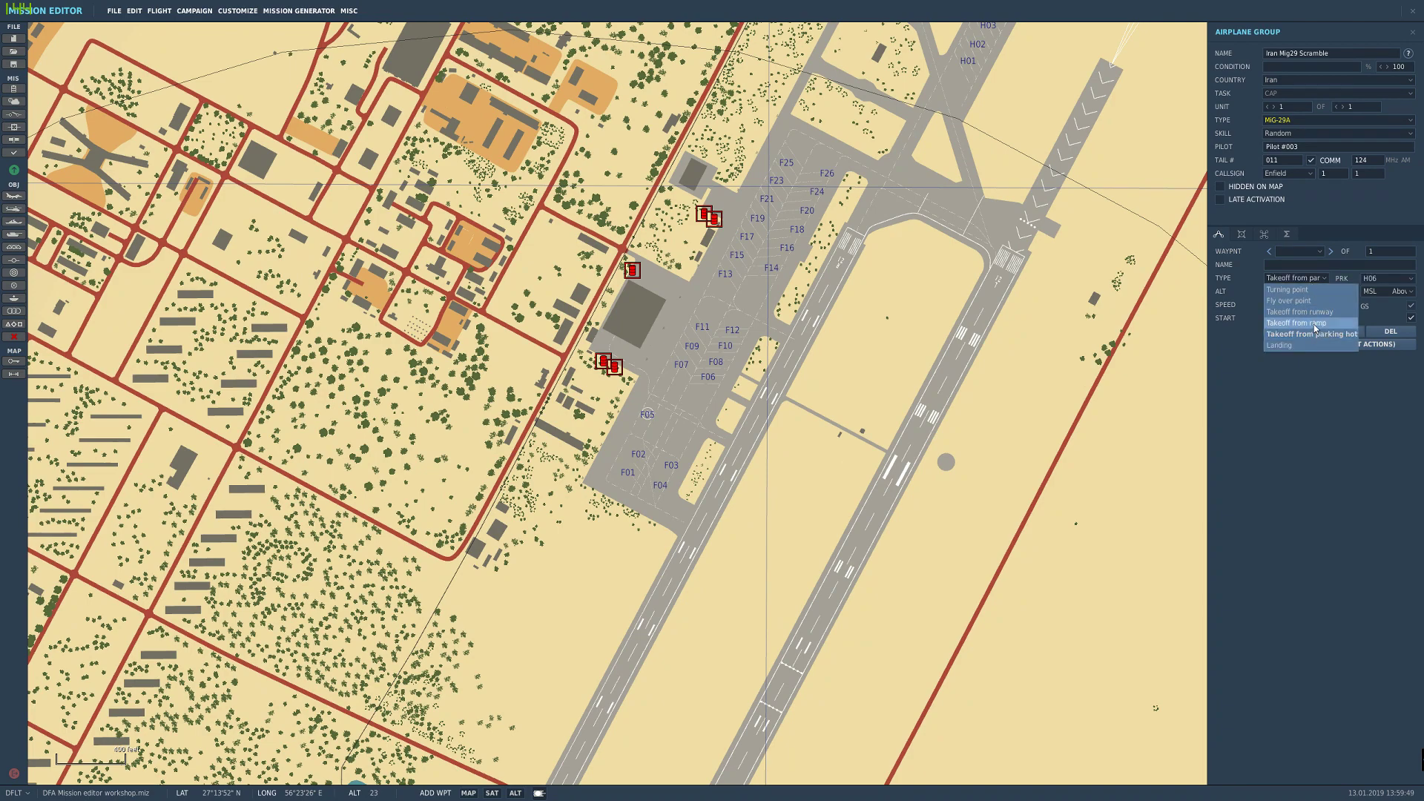
{"action": "left_click", "coordinate": [1320, 323]}
Step: Assign the MiG-29A group to parking spot H01 at Bandar Abbas Intl
{"action": "right_click_drag", "start_coordinate": [894, 322], "coordinate": [771, 461]}
{"action": "scroll", "coordinate": [860, 215], "scroll_direction": "down", "scroll_amount": 2}
{"action": "scroll", "coordinate": [861, 225], "scroll_direction": "up", "scroll_amount": 4}
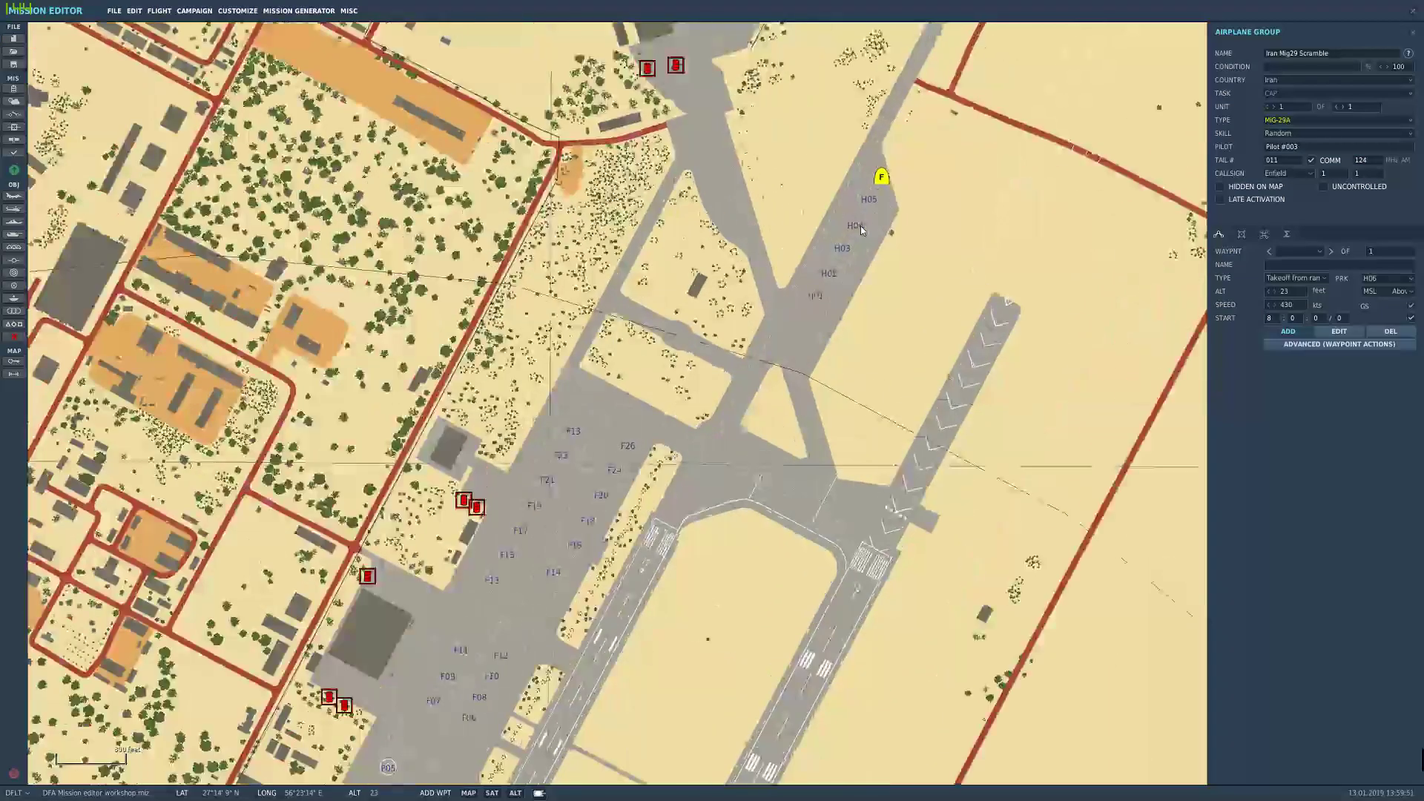
{"action": "scroll", "coordinate": [869, 200], "scroll_direction": "down", "scroll_amount": 2}
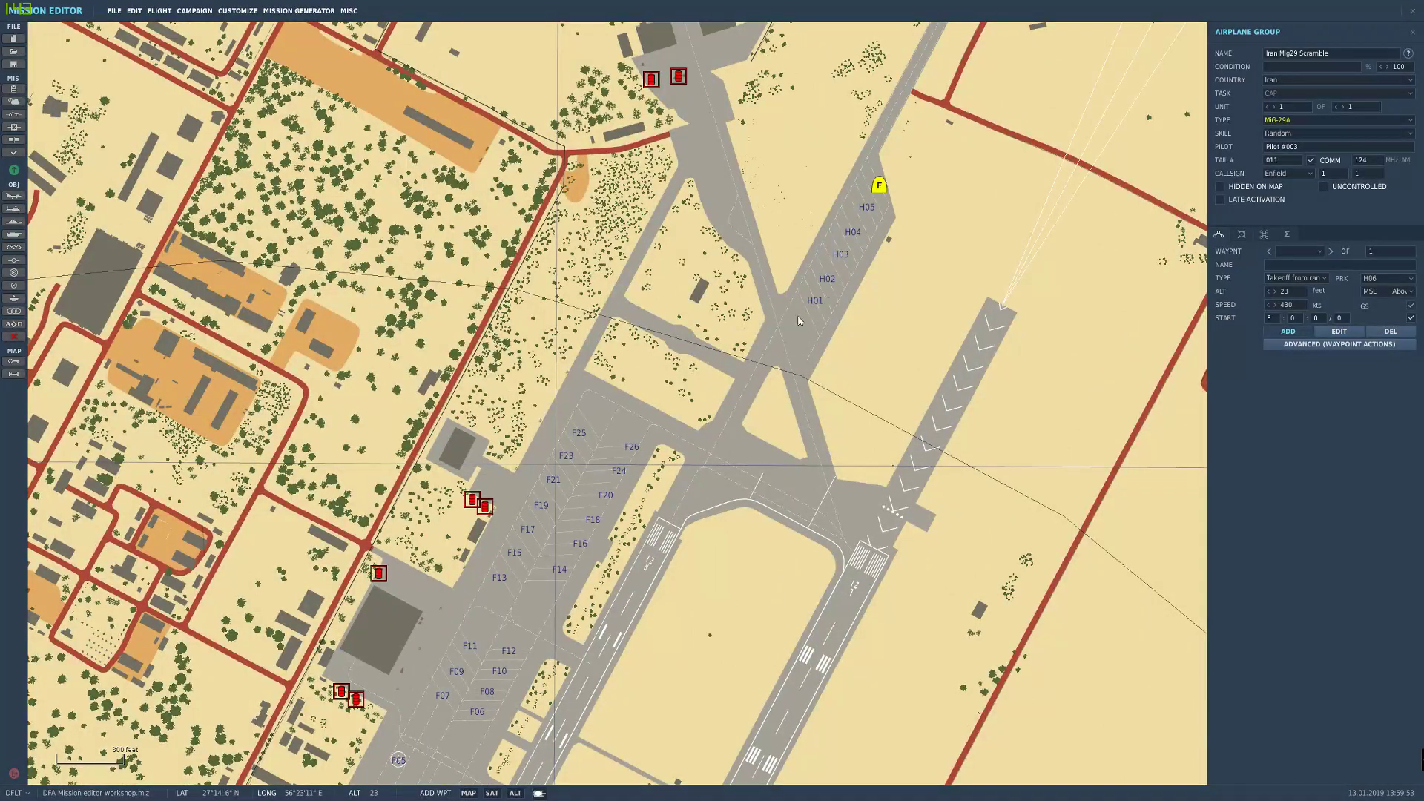
{"action": "left_click", "coordinate": [1385, 279]}
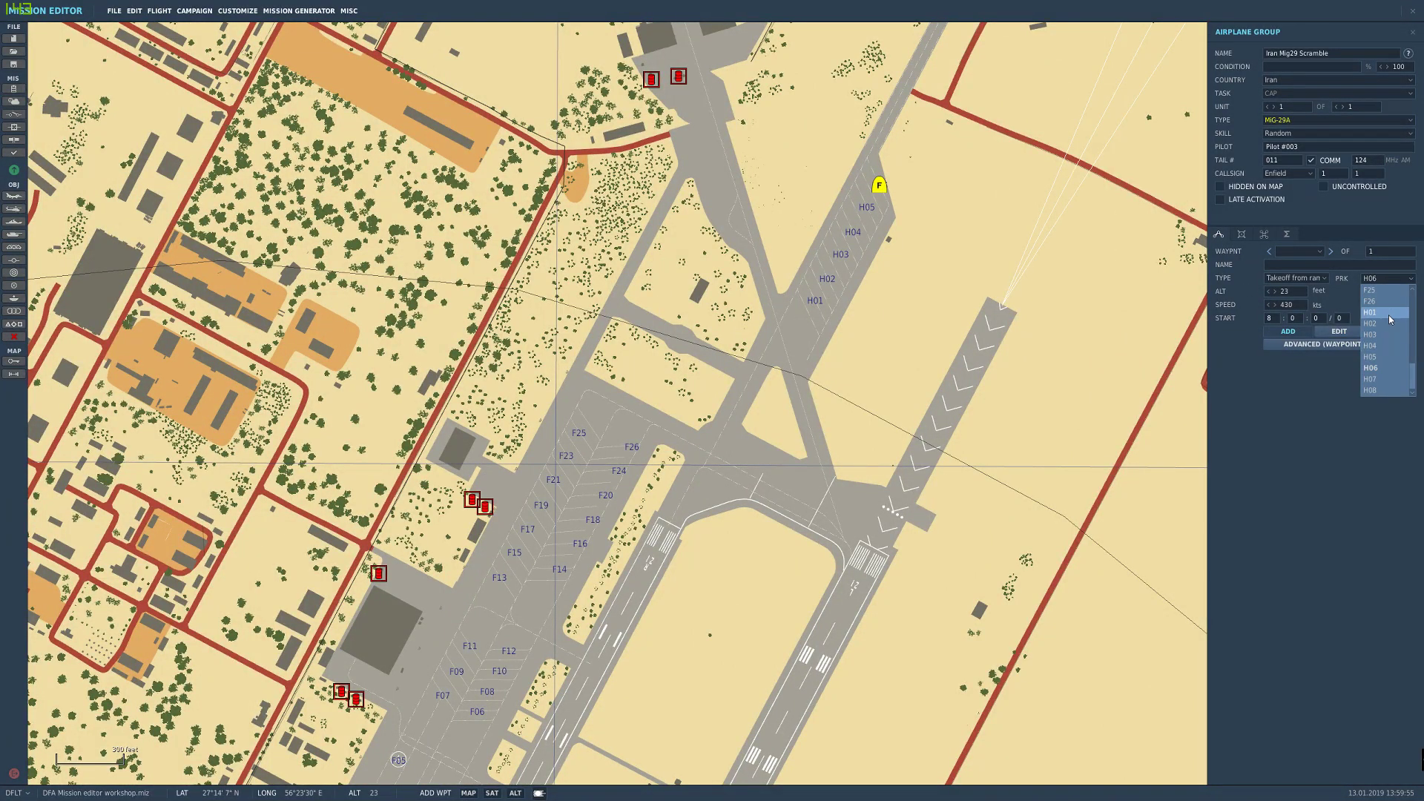
{"action": "left_click", "coordinate": [1383, 312]}
{"action": "scroll", "coordinate": [846, 283], "scroll_direction": "up", "scroll_amount": 2}
{"action": "scroll", "coordinate": [801, 327], "scroll_direction": "down", "scroll_amount": 2}
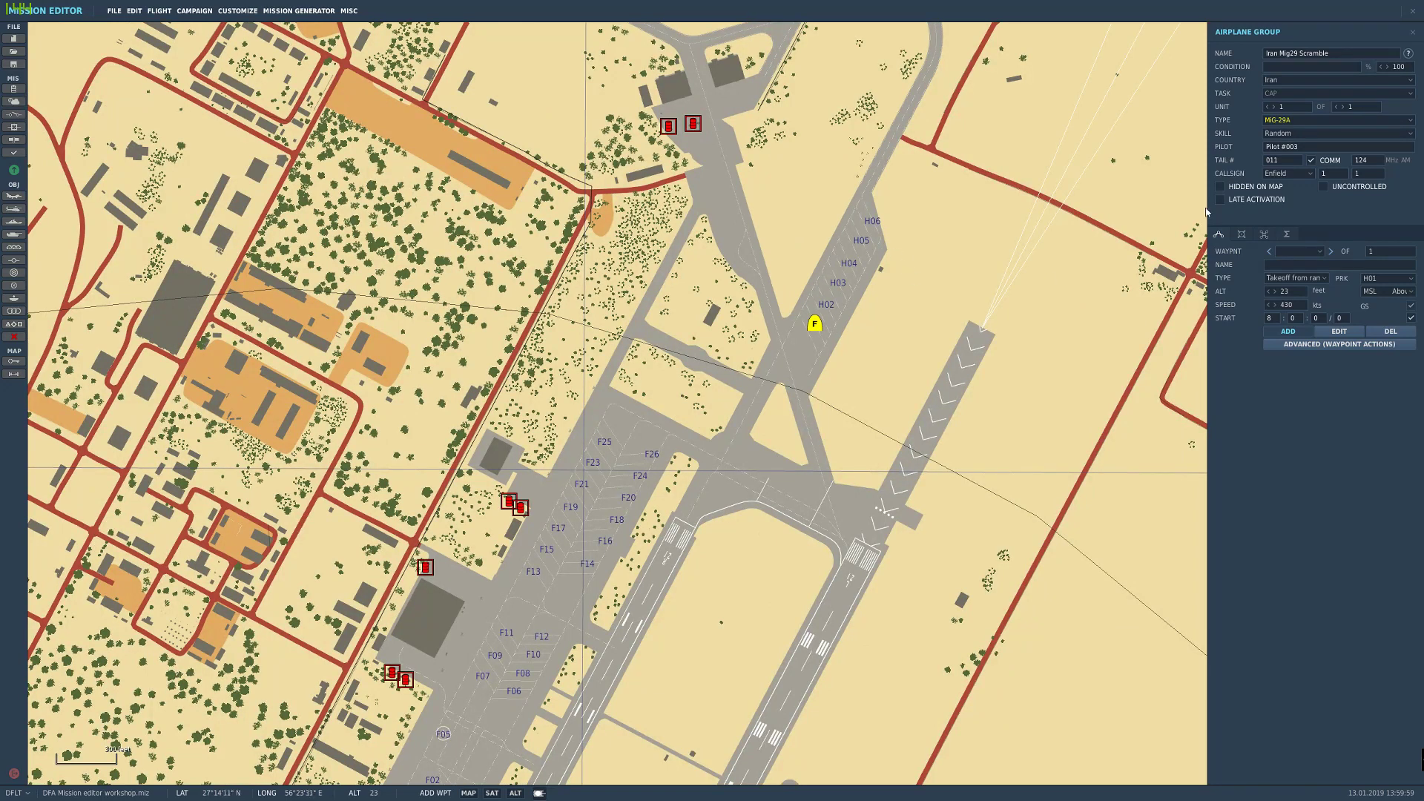
Step: Equip the MiG-29A with the R-60M*4, R-27R*2, Fuel-1500 loadout and the IRIAF sand-blue paint scheme
{"action": "left_click", "coordinate": [1240, 234]}
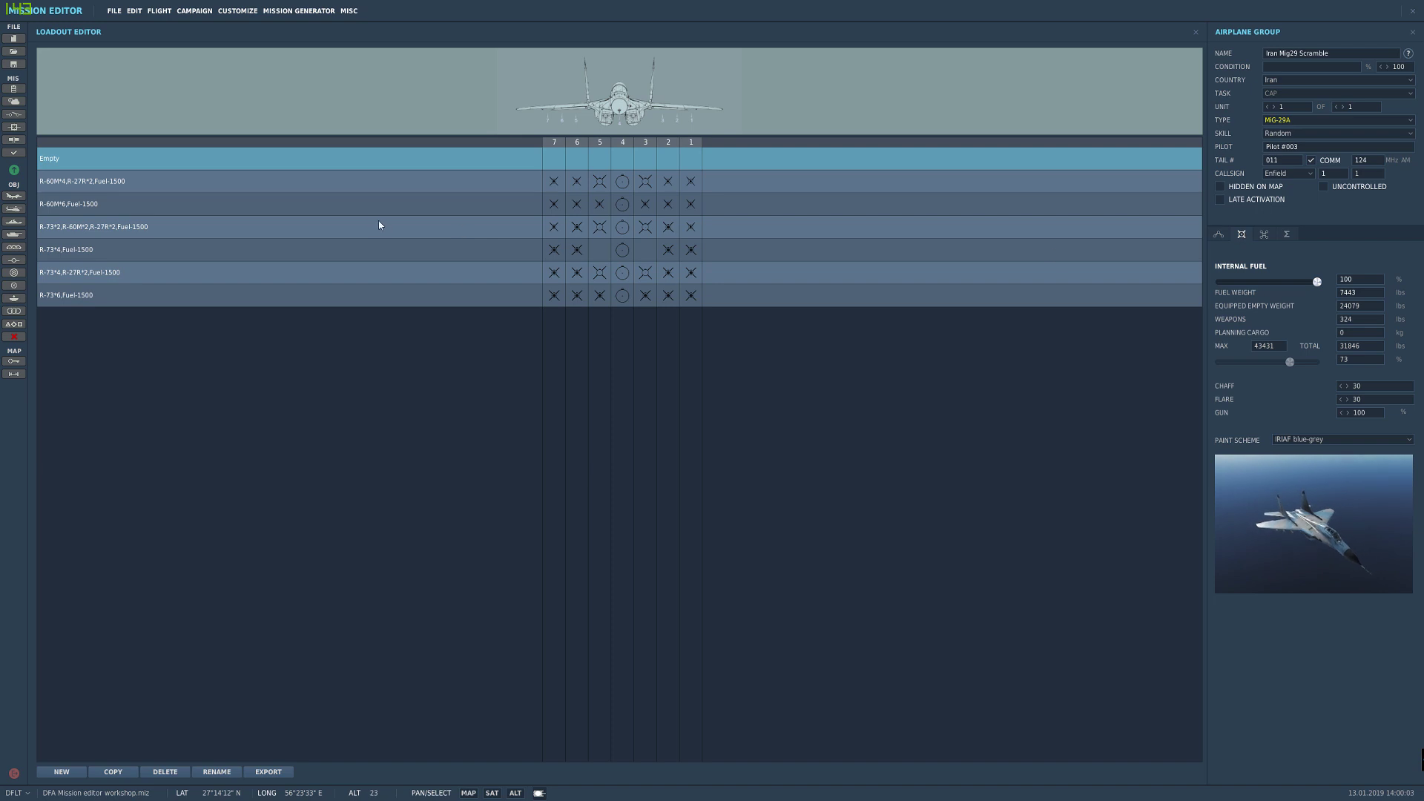
{"action": "left_click", "coordinate": [456, 187]}
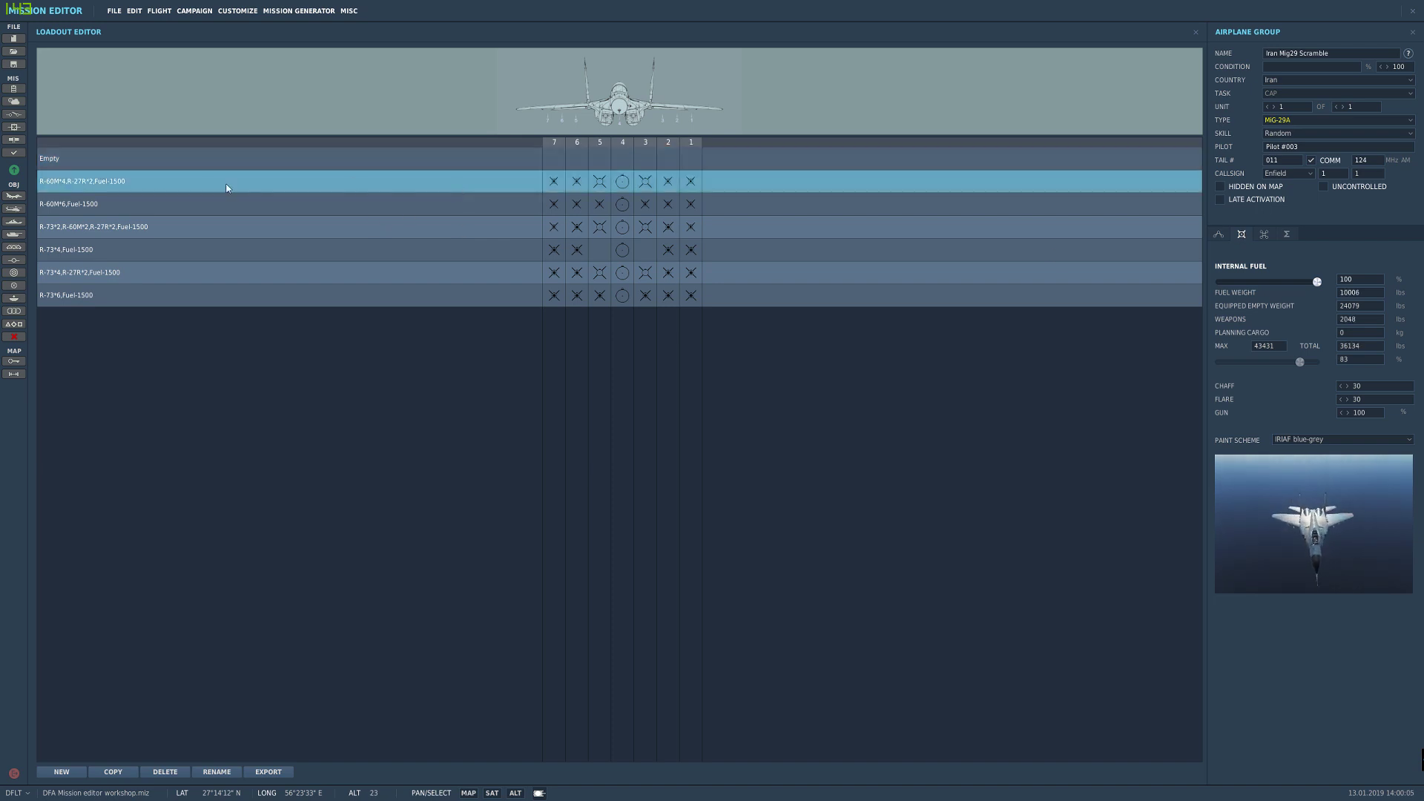
{"action": "left_click", "coordinate": [1323, 442]}
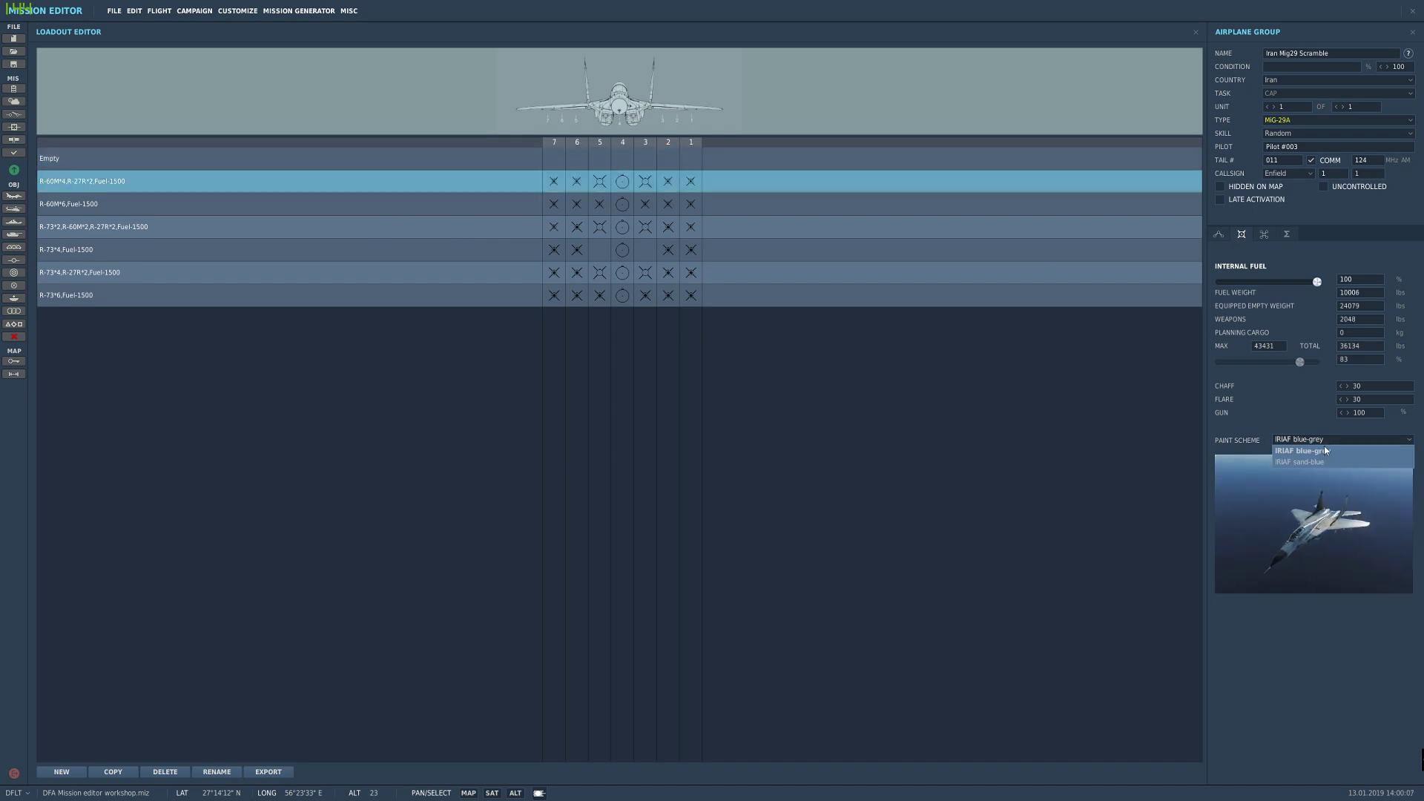
{"action": "left_click", "coordinate": [1321, 465]}
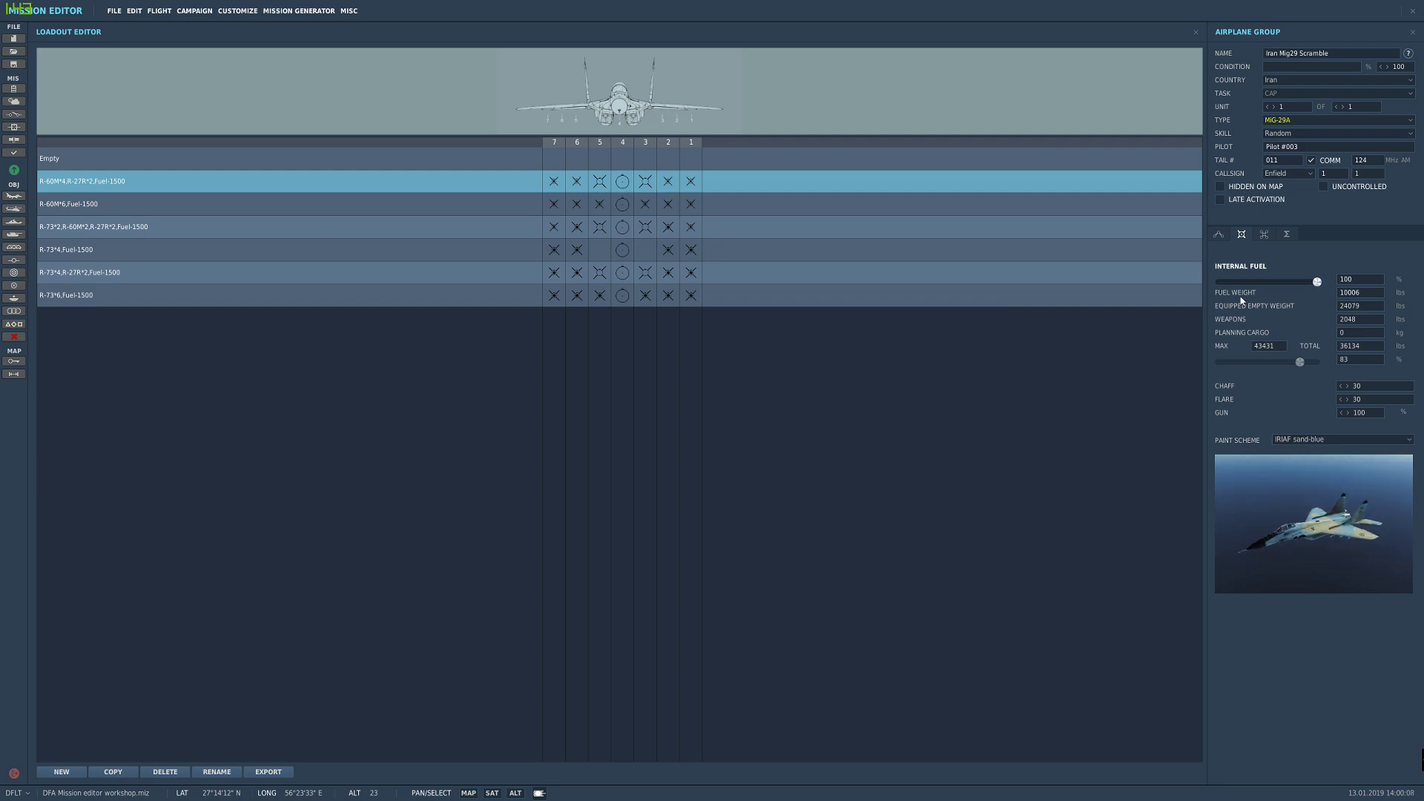
Step: Return to the MiG-29A group's route settings and increase the group to two aircraft
{"action": "left_click", "coordinate": [1218, 235]}
{"action": "scroll", "coordinate": [801, 310], "scroll_direction": "up", "scroll_amount": 2}
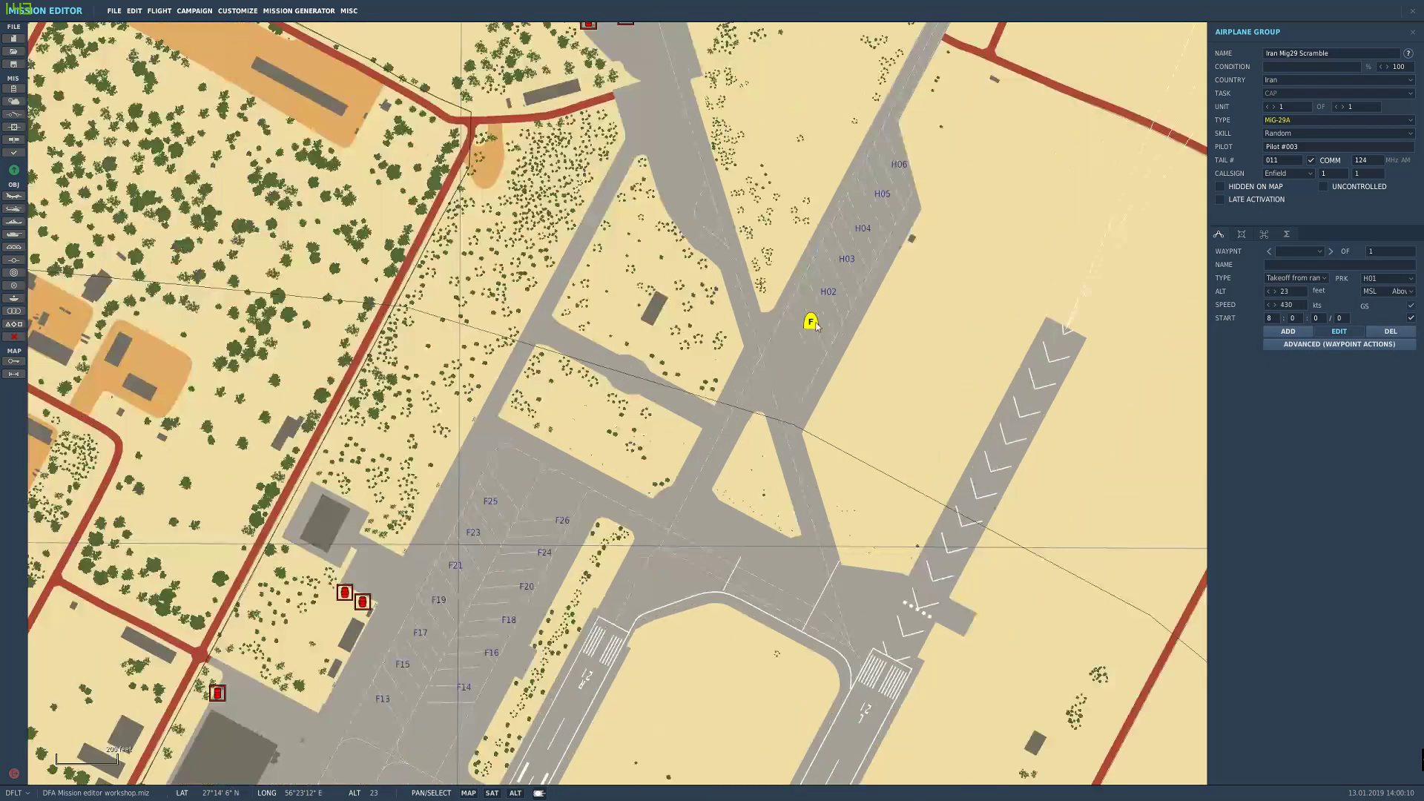
{"action": "right_click_drag", "start_coordinate": [812, 333], "coordinate": [773, 404]}
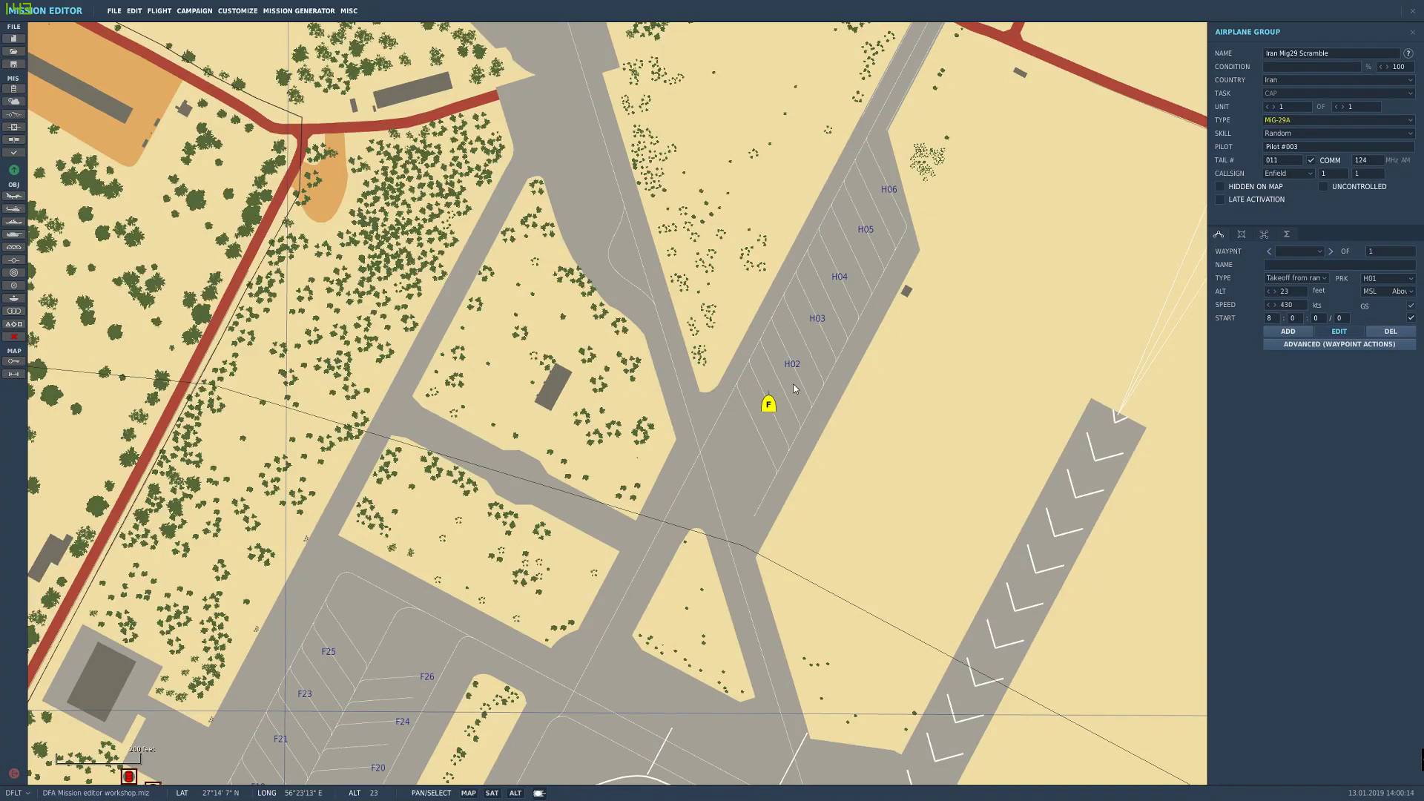
{"action": "scroll", "coordinate": [794, 408], "scroll_direction": "down", "scroll_amount": 1}
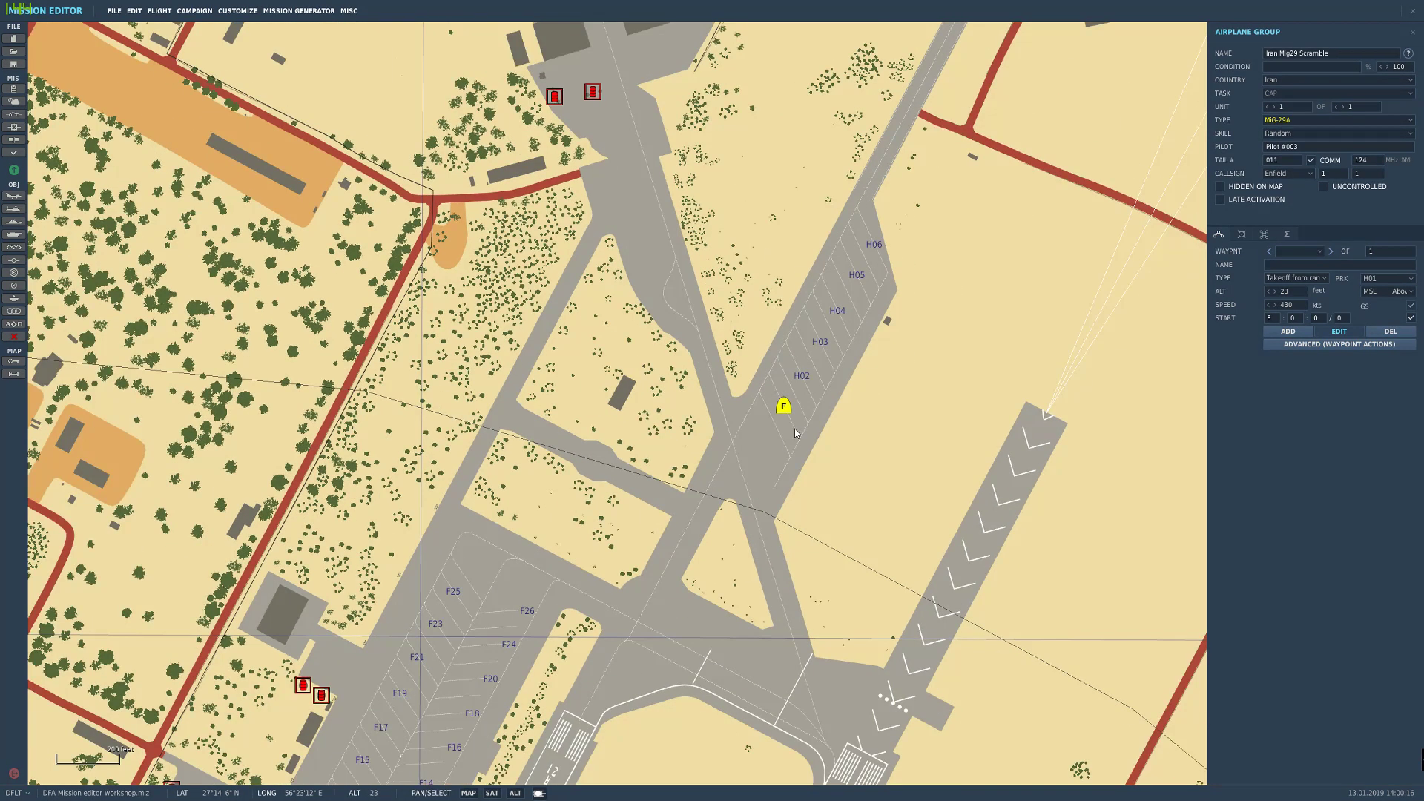
{"action": "scroll", "coordinate": [788, 420], "scroll_direction": "down", "scroll_amount": 1}
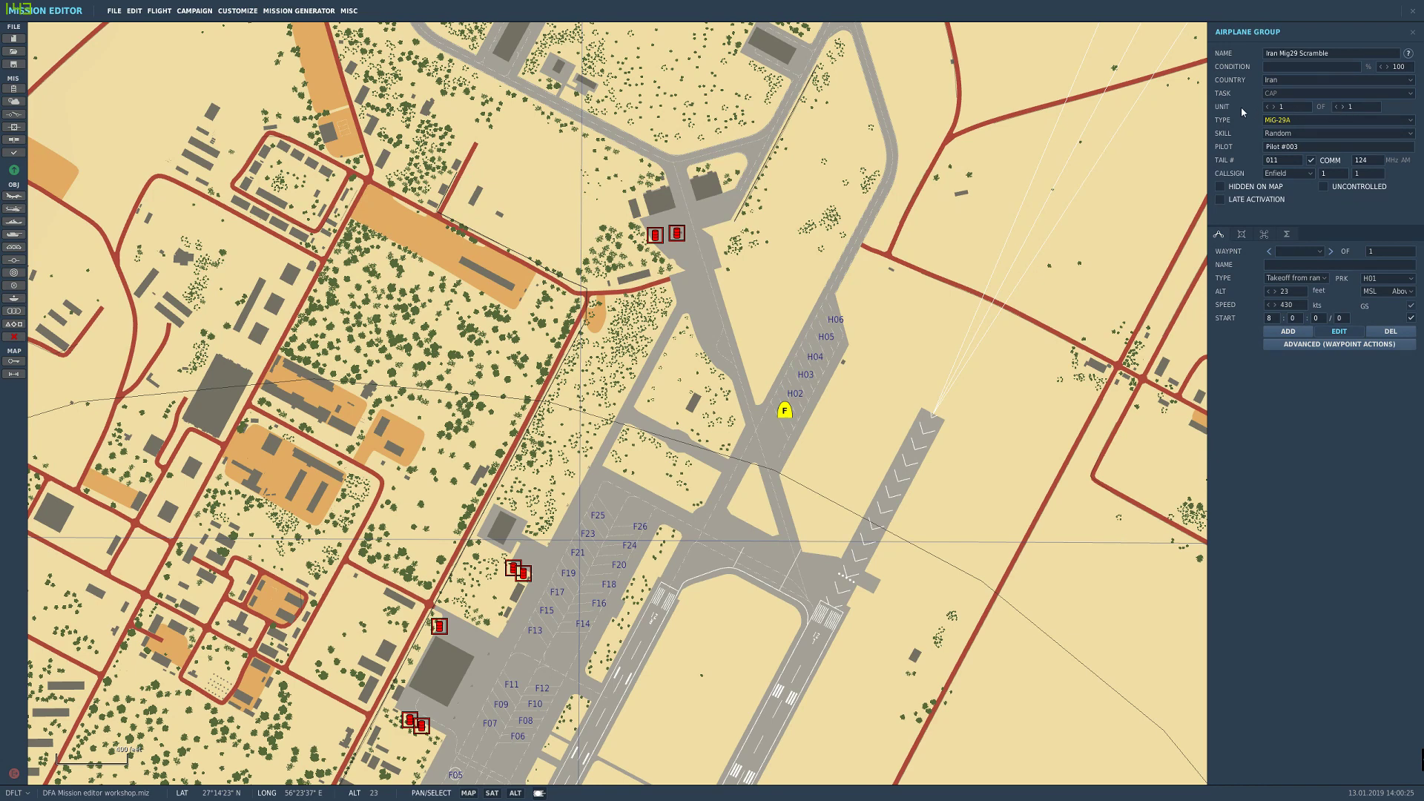
{"action": "left_click", "coordinate": [1344, 108]}
{"action": "scroll", "coordinate": [797, 369], "scroll_direction": "up", "scroll_amount": 6}
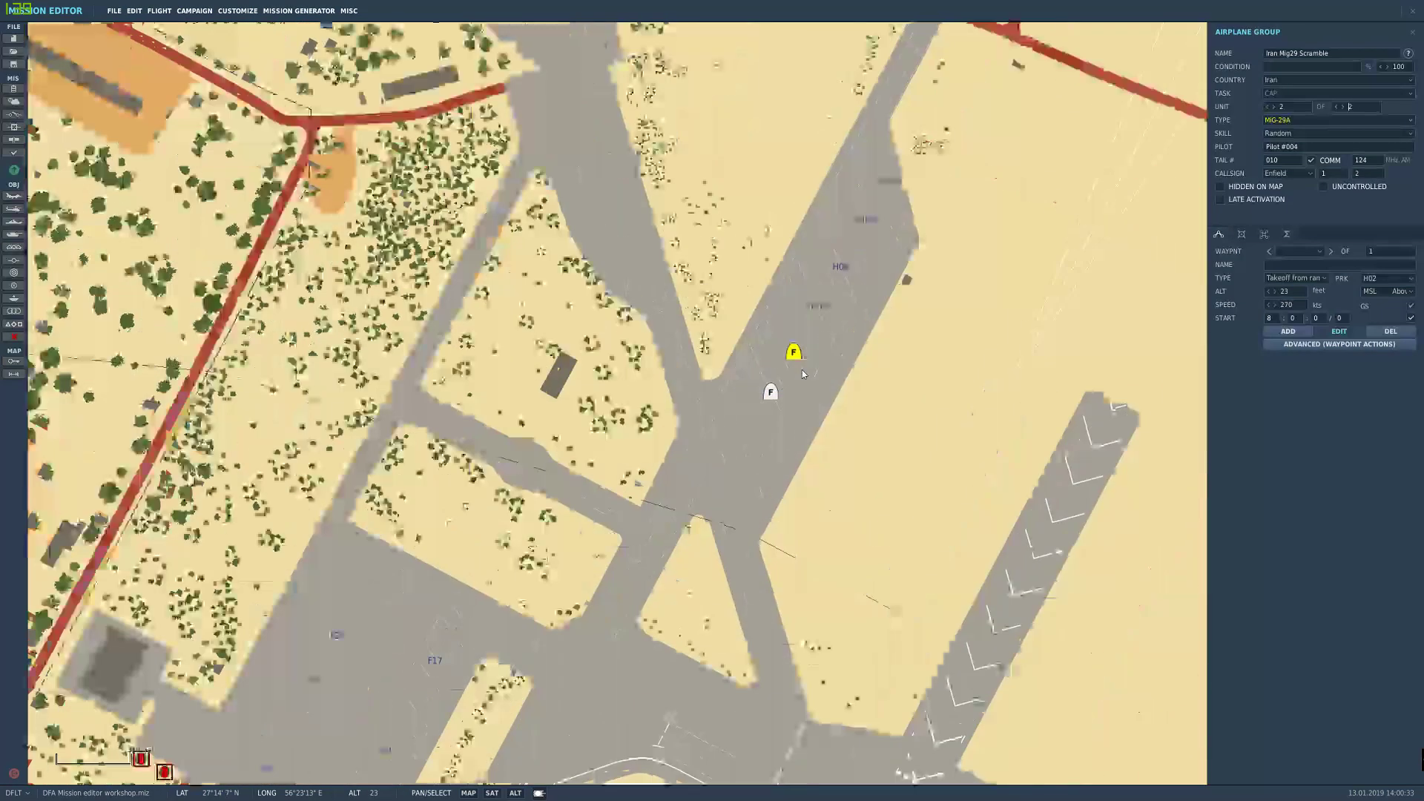
{"action": "left_click_drag", "start_coordinate": [797, 367], "coordinate": [870, 325]}
Step: Check the second MiG-29A's loadout, and set the group size to four aircraft
{"action": "left_click", "coordinate": [1241, 233]}
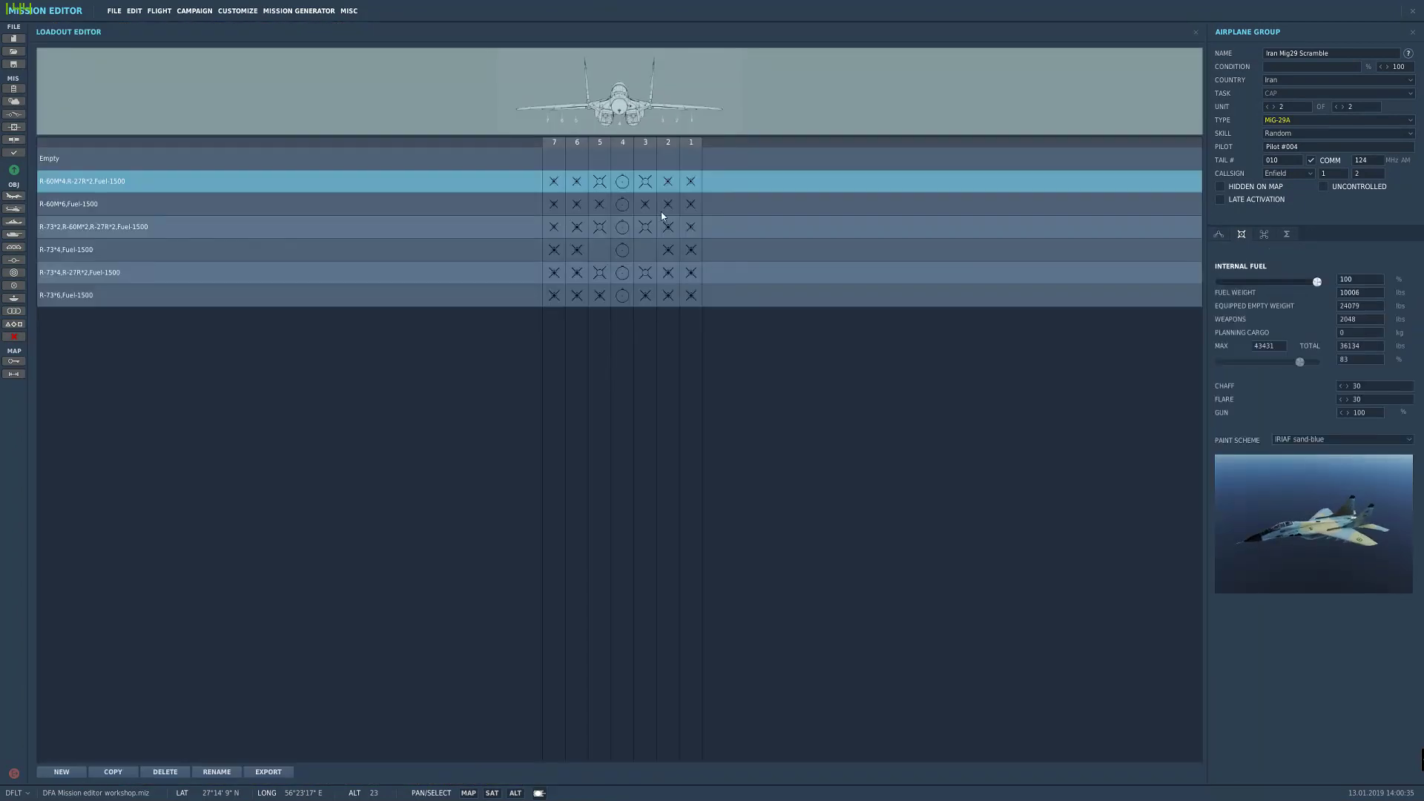
{"action": "left_click", "coordinate": [1240, 234]}
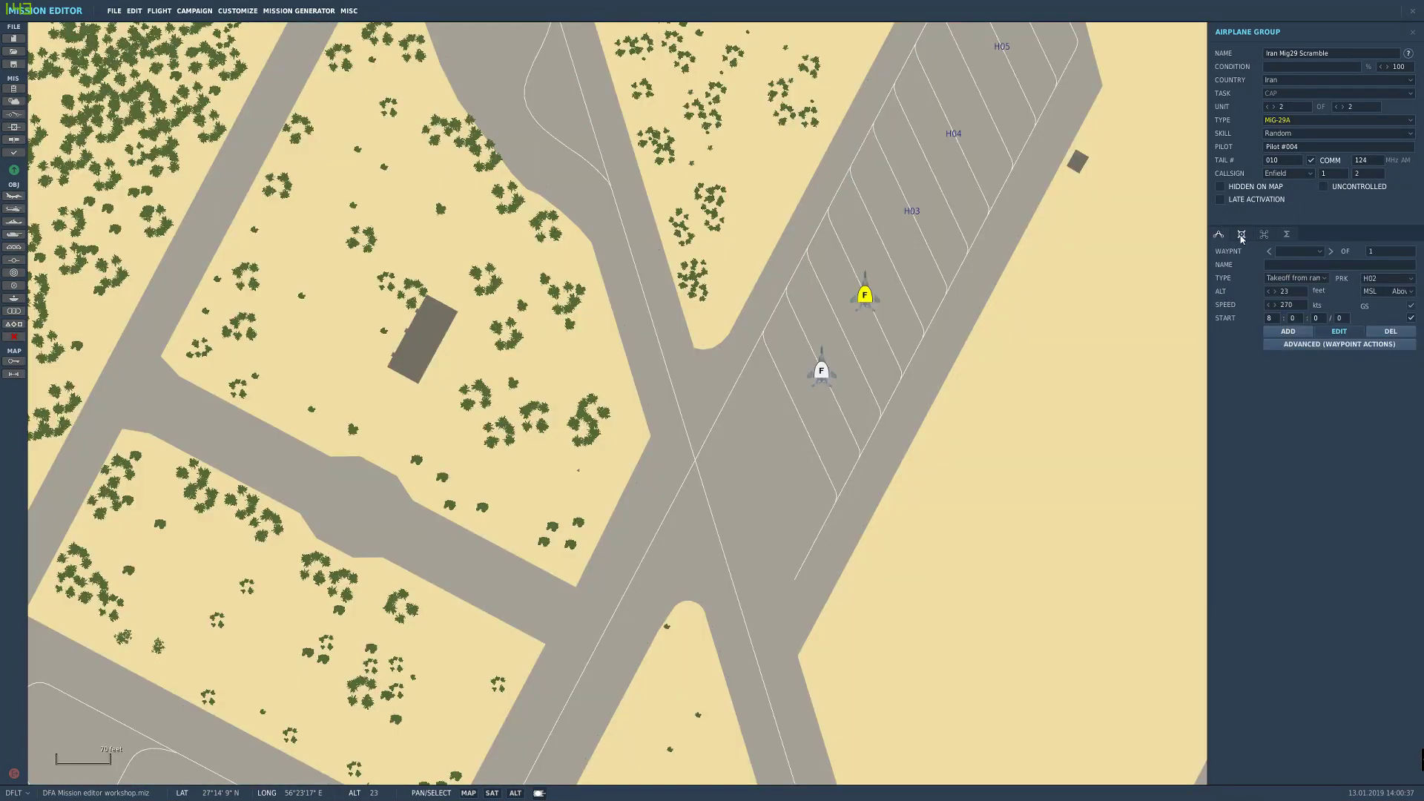
{"action": "left_click_drag", "start_coordinate": [824, 377], "coordinate": [774, 456]}
{"action": "scroll", "coordinate": [773, 457], "scroll_direction": "down", "scroll_amount": 3}
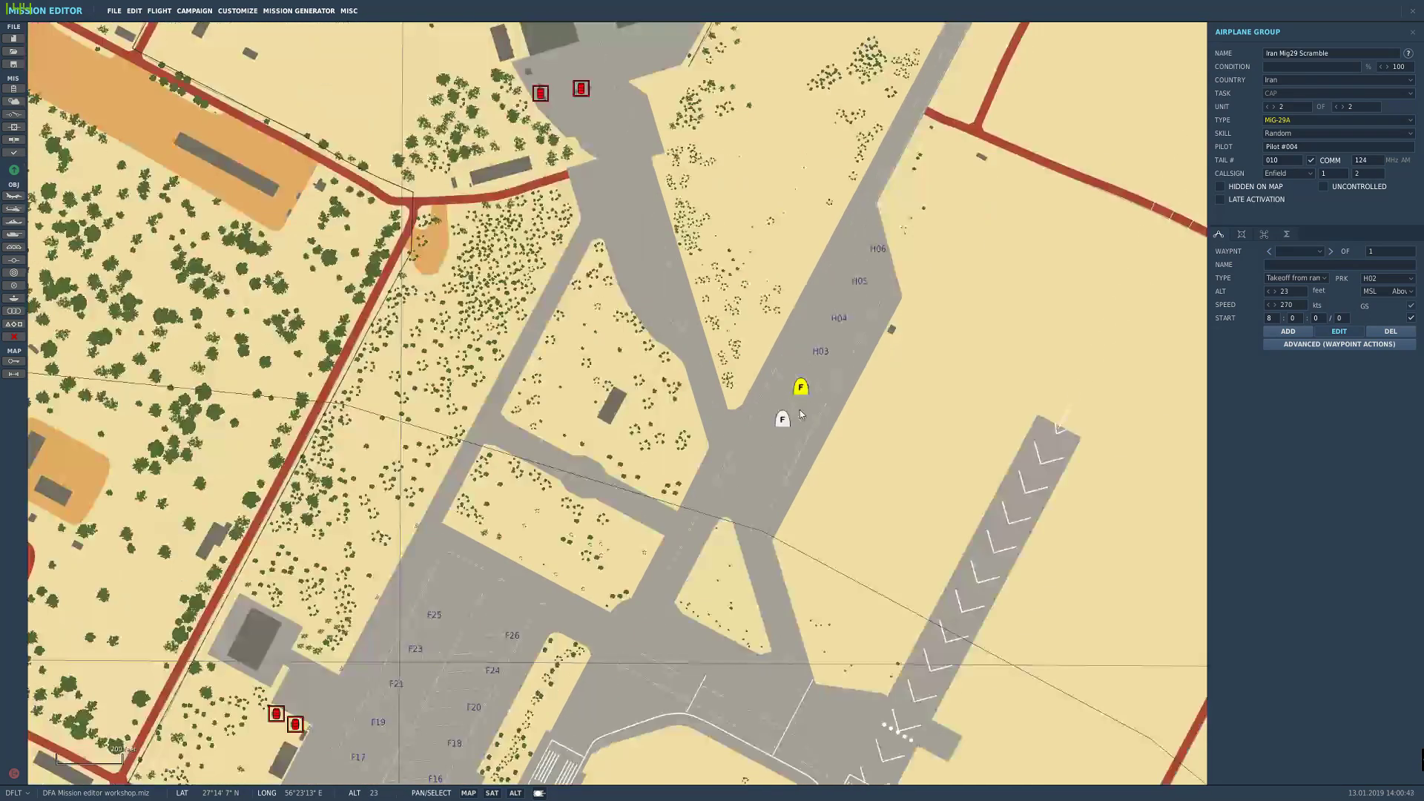
{"action": "scroll", "coordinate": [806, 417], "scroll_direction": "up", "scroll_amount": 1}
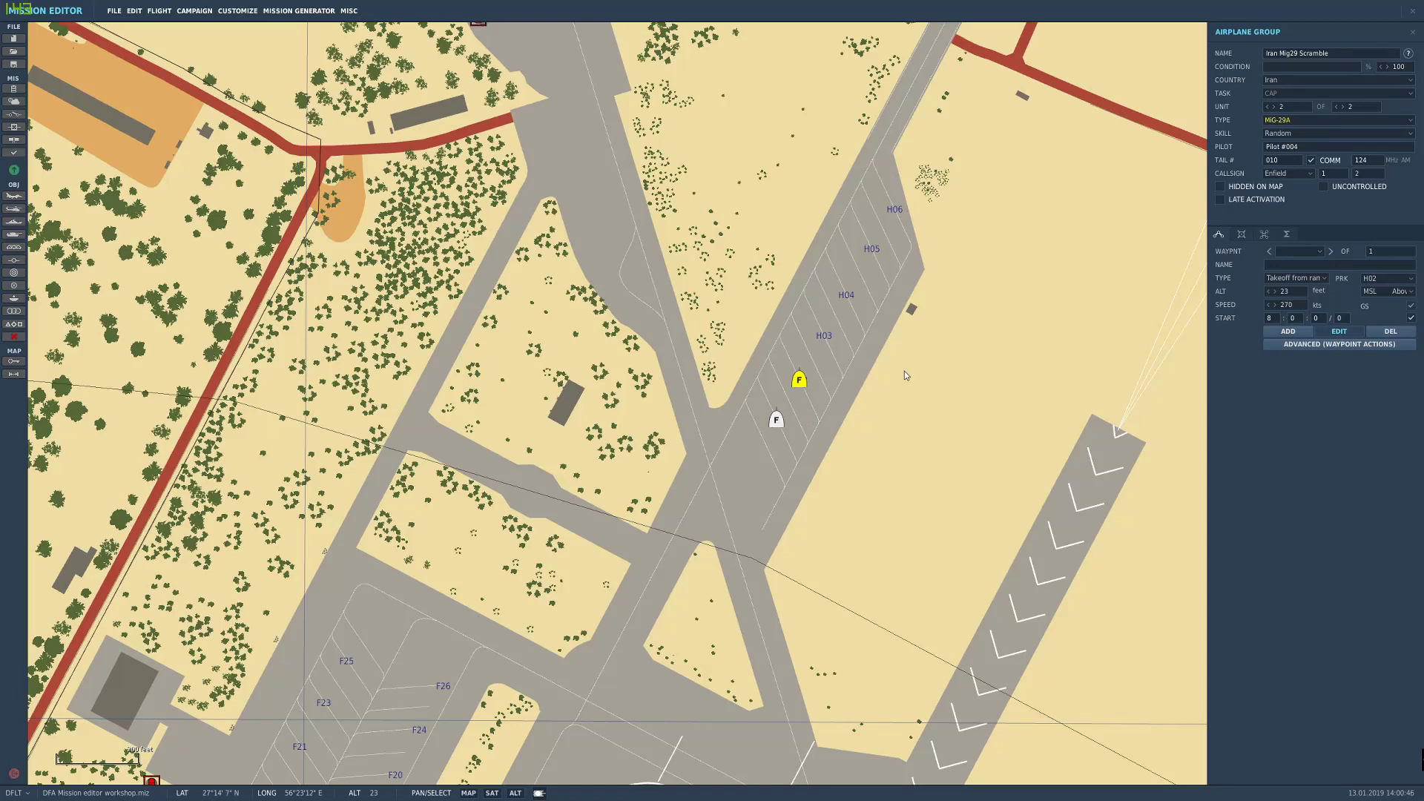
{"action": "type", "text": "4"}
{"action": "scroll", "coordinate": [801, 394], "scroll_direction": "up", "scroll_amount": 2}
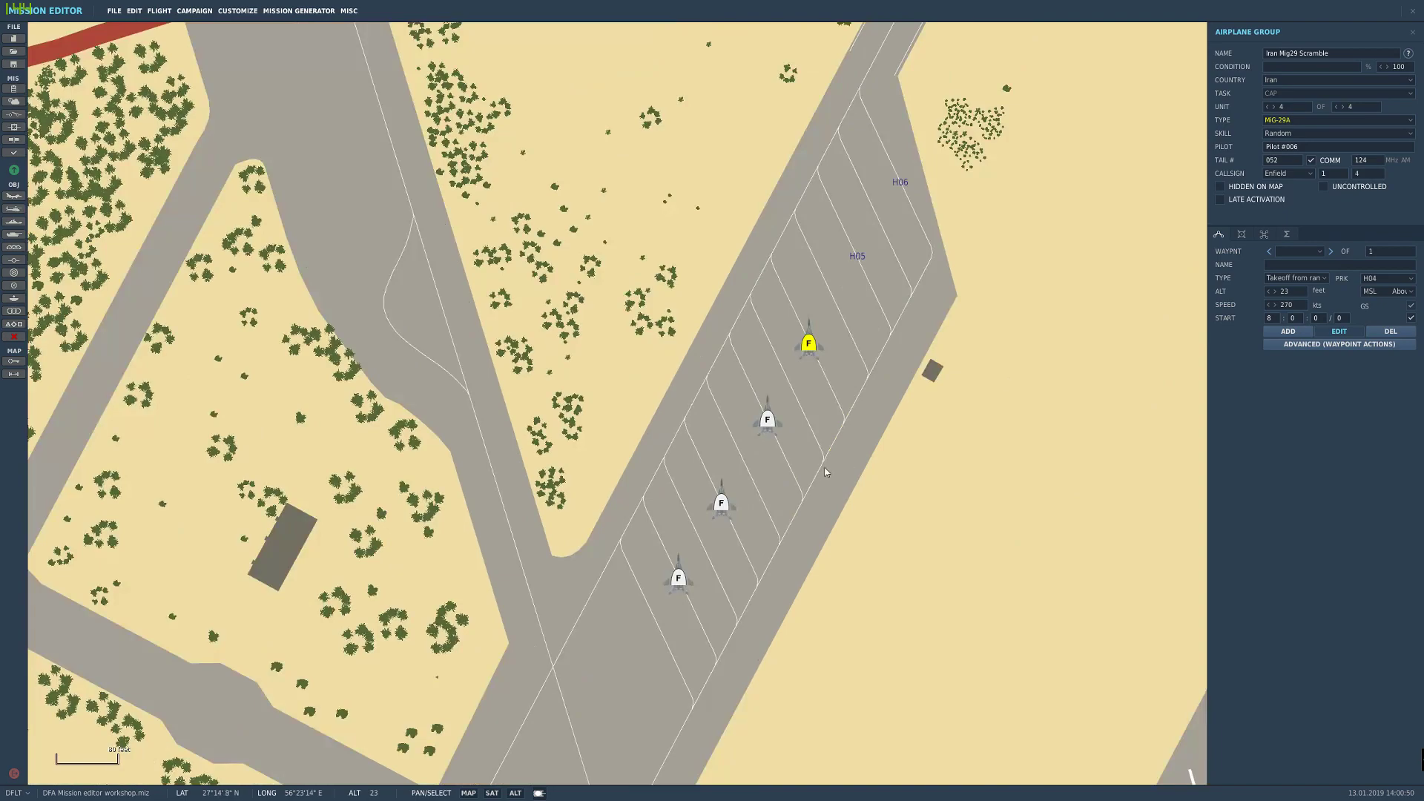
{"action": "scroll", "coordinate": [832, 326], "scroll_direction": "down", "scroll_amount": 2}
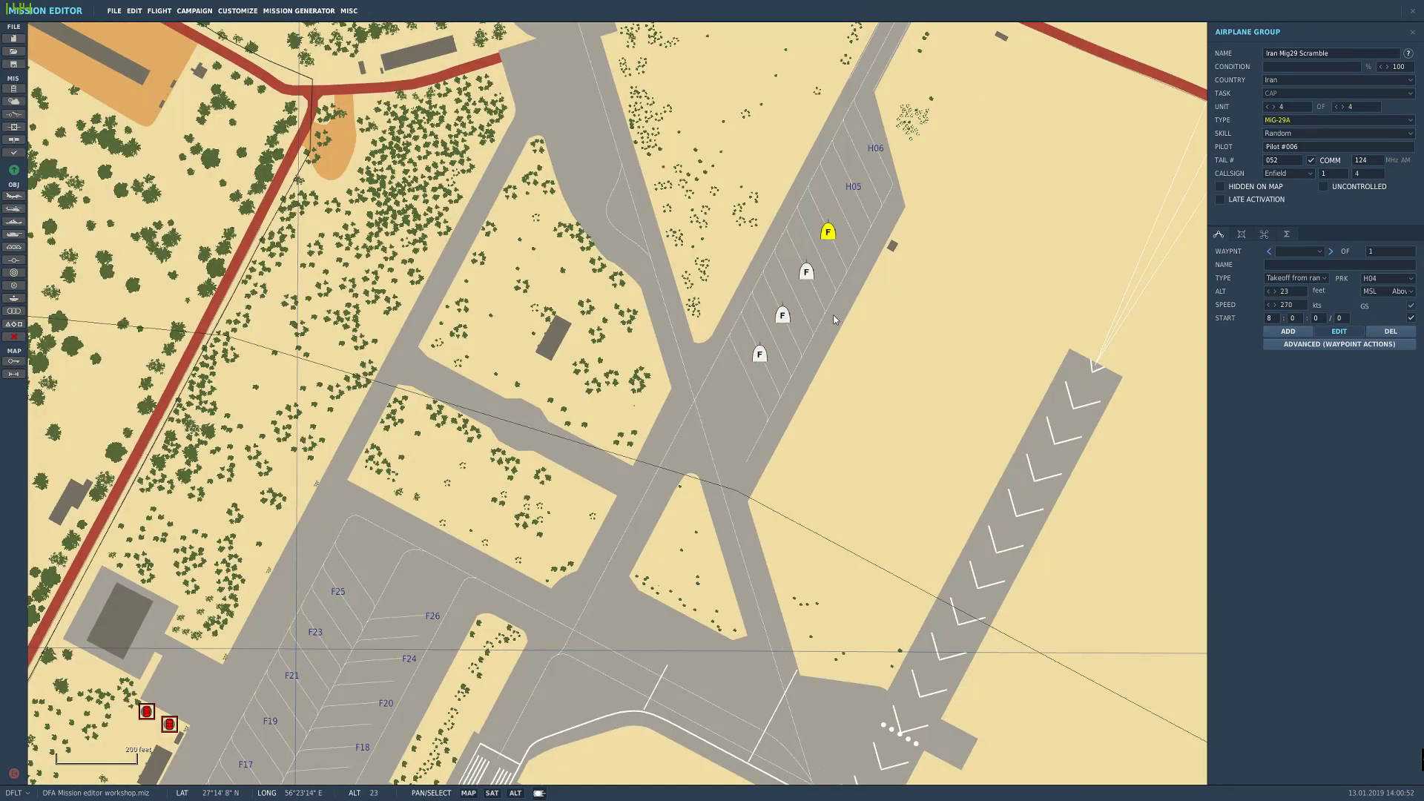
Step: Make the Iran Mig29 Scramble group uncontrolled
{"action": "scroll", "coordinate": [882, 233], "scroll_direction": "down", "scroll_amount": 4}
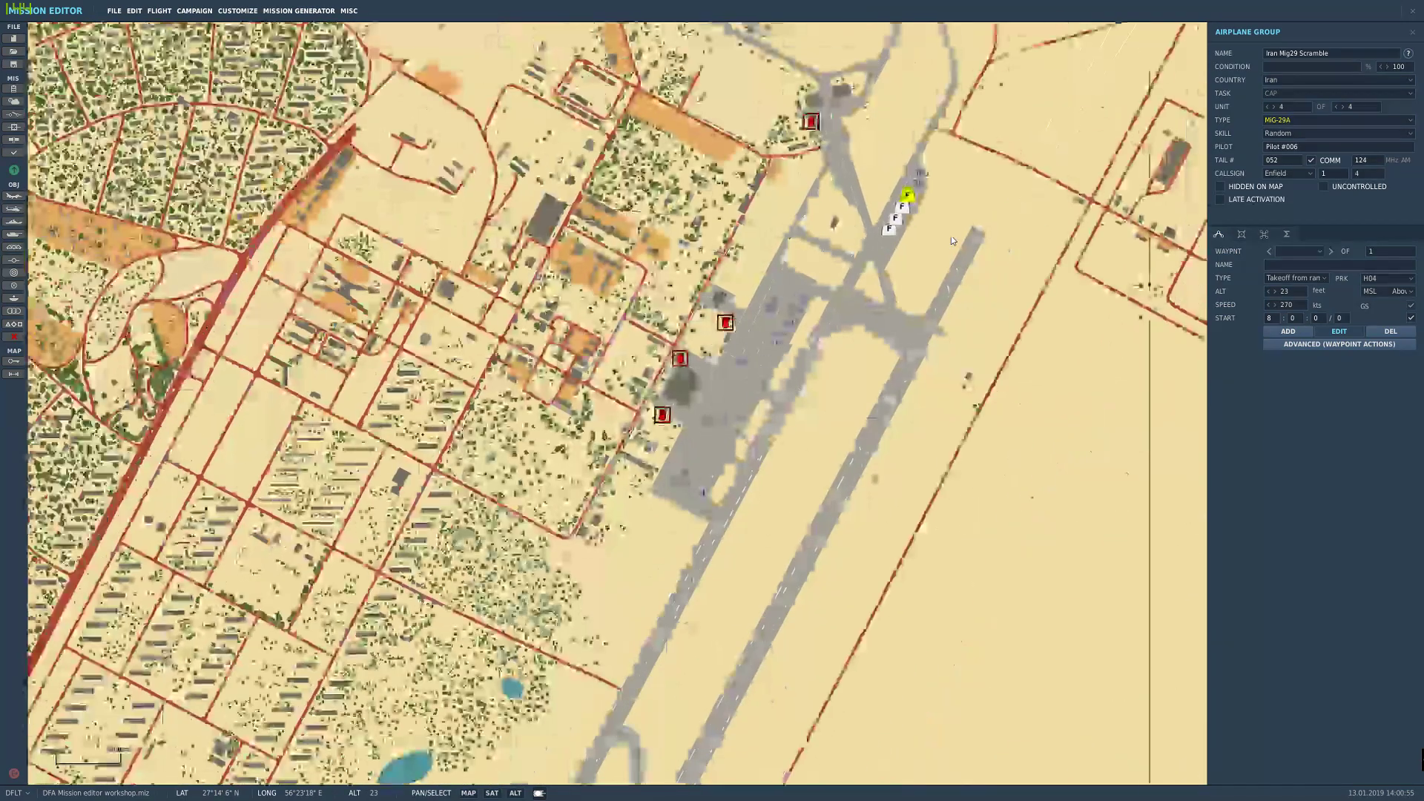
{"action": "scroll", "coordinate": [949, 242], "scroll_direction": "down", "scroll_amount": 2}
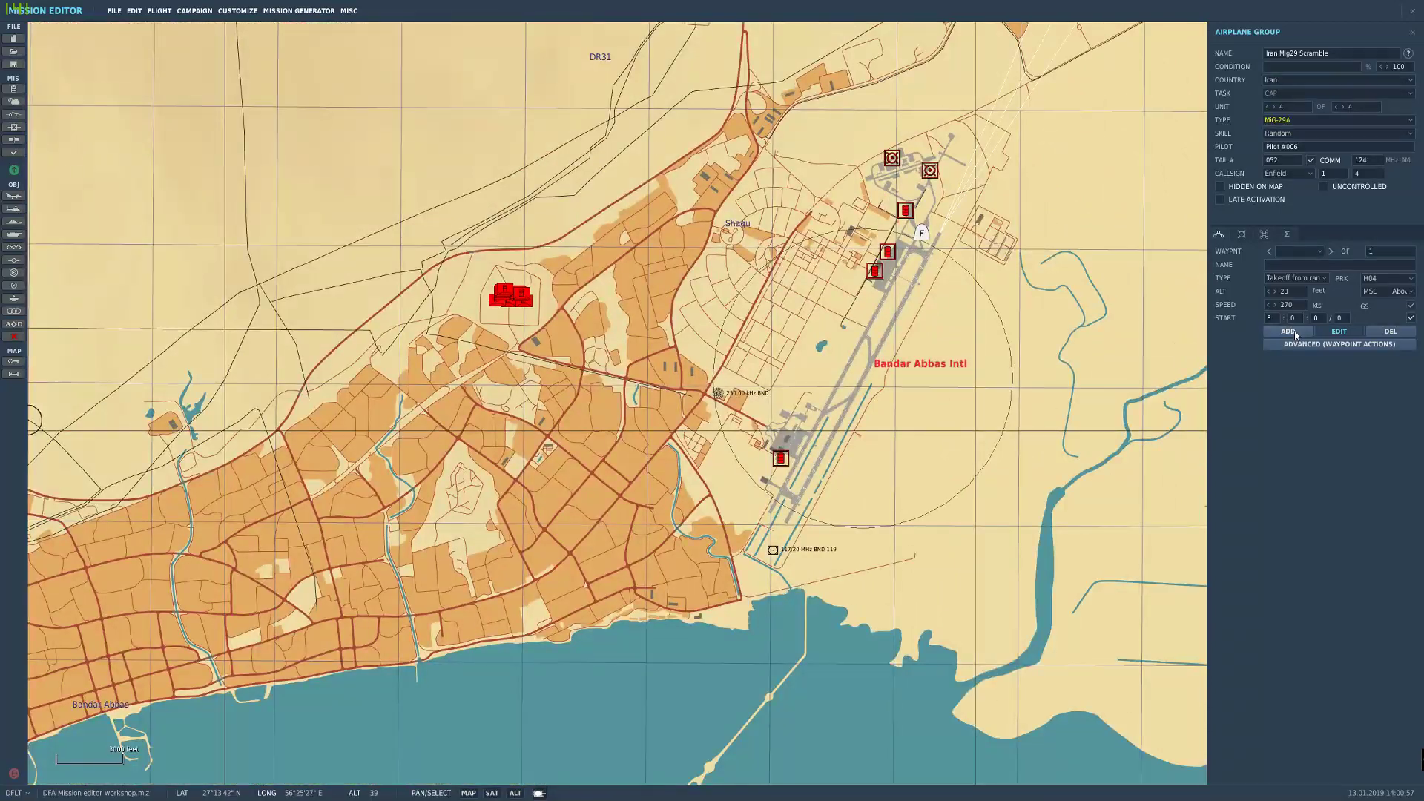
{"action": "scroll", "coordinate": [823, 256], "scroll_direction": "up", "scroll_amount": 3}
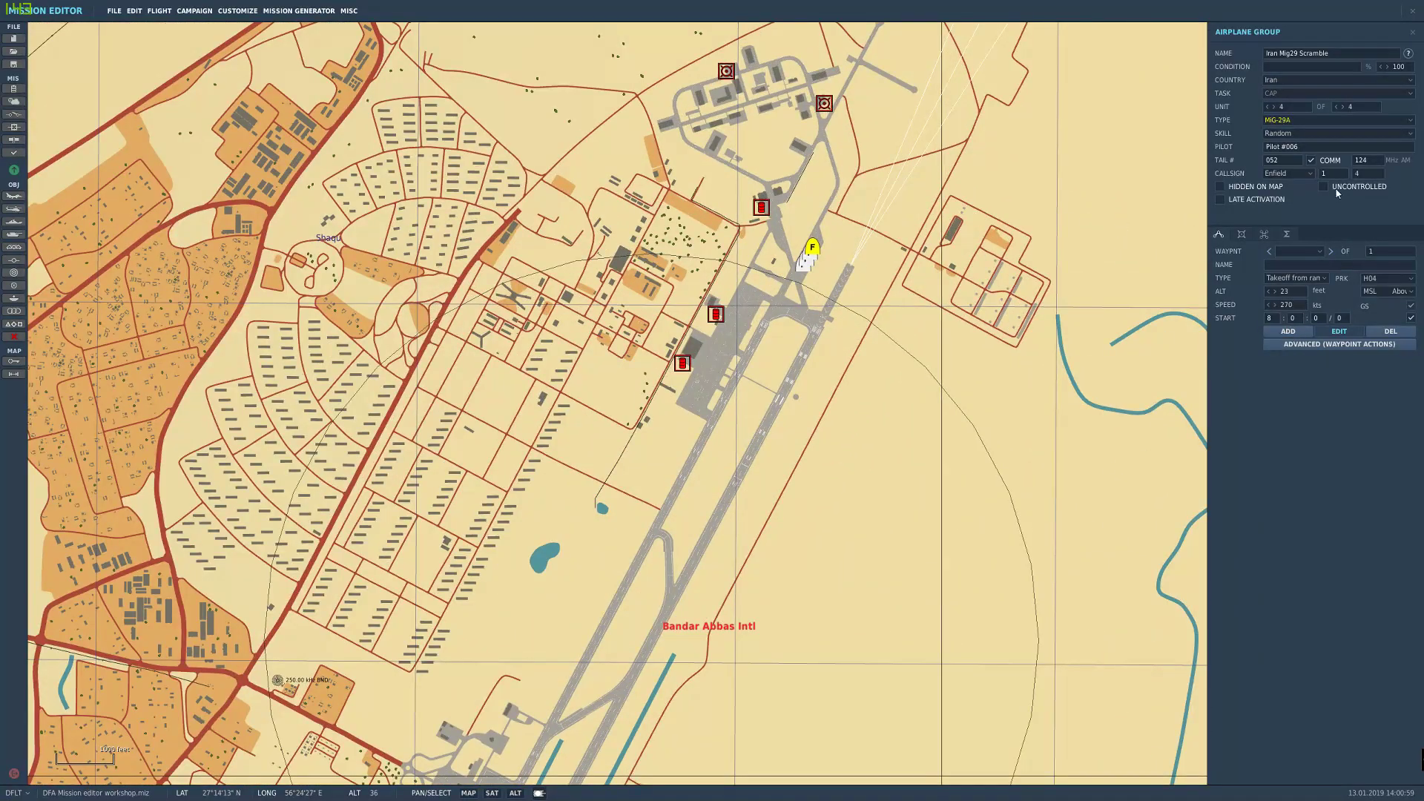
{"action": "right_click_drag", "start_coordinate": [761, 328], "coordinate": [812, 358]}
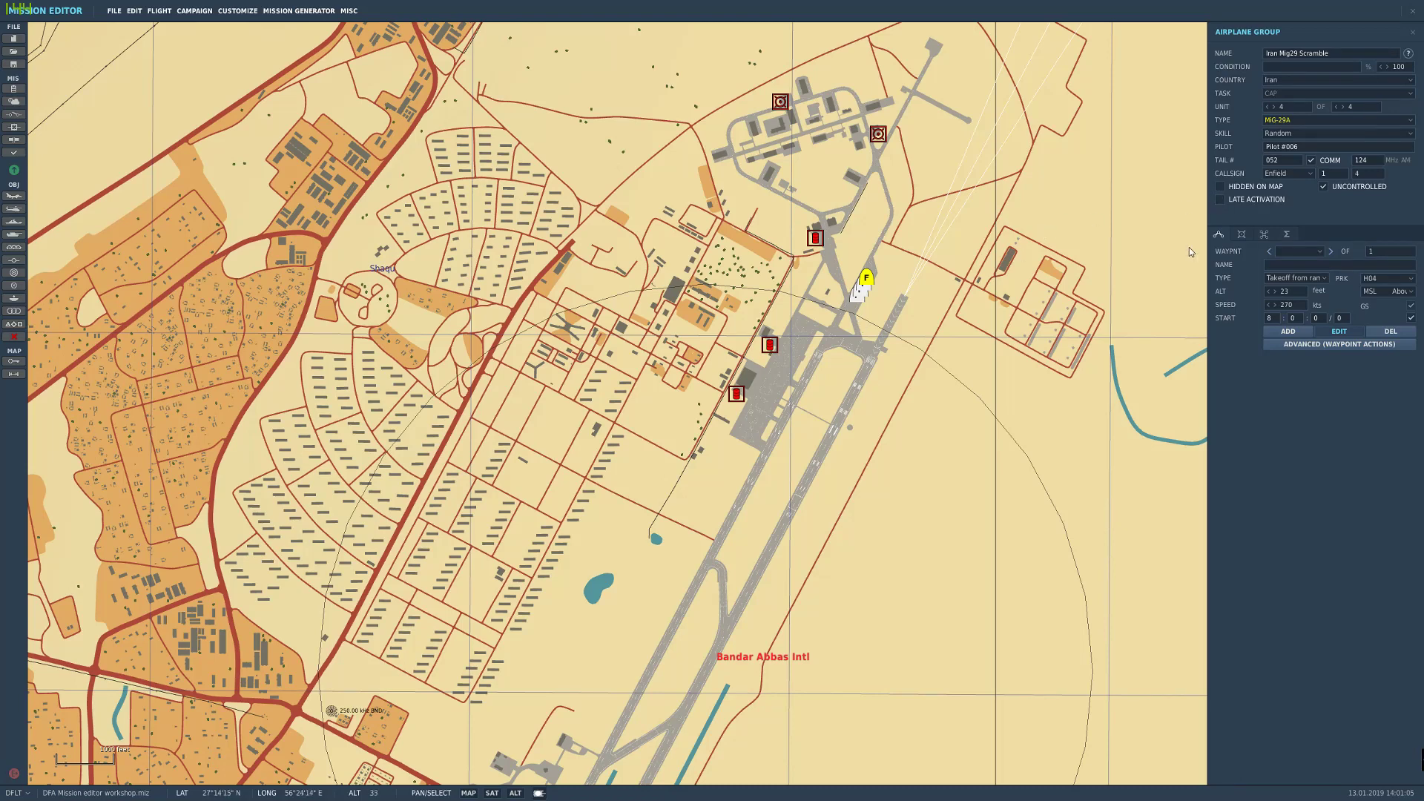
{"action": "right_click_drag", "start_coordinate": [858, 381], "coordinate": [772, 446]}
Step: Review the MiG-29A group's start time and its parked aircraft on the Bandar Abbas Intl apron
{"action": "left_click", "coordinate": [1271, 318]}
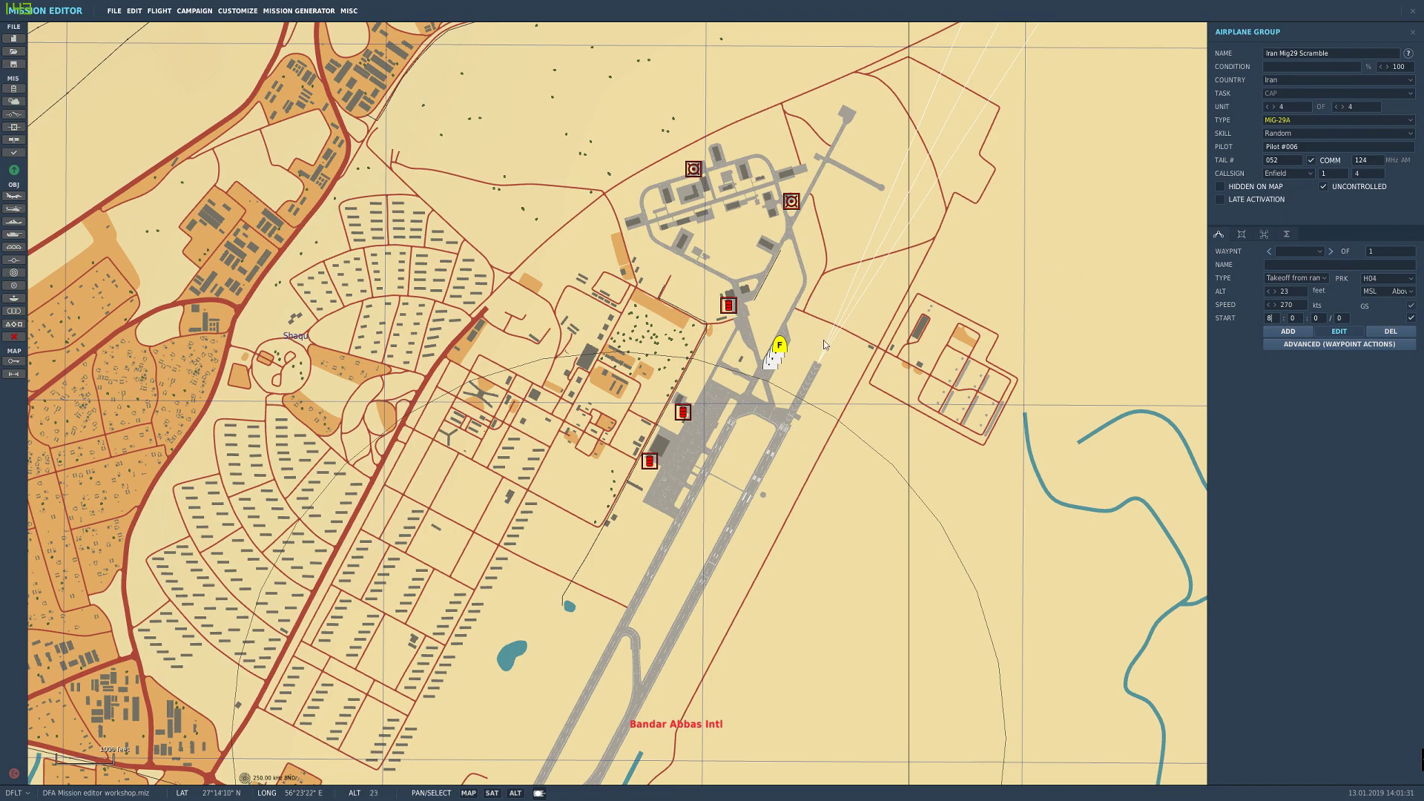
{"action": "scroll", "coordinate": [823, 345], "scroll_direction": "up", "scroll_amount": 10}
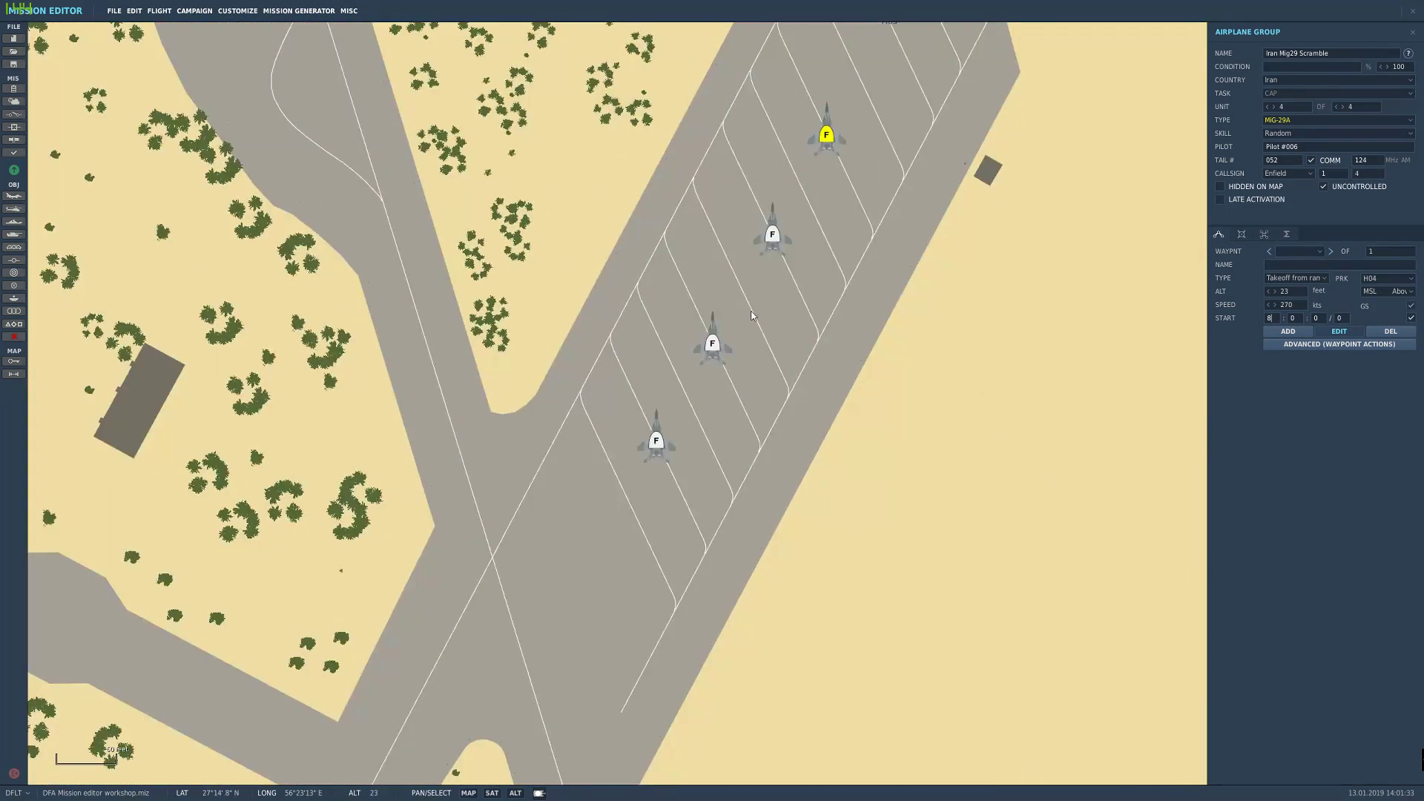
{"action": "left_click_drag", "start_coordinate": [751, 316], "coordinate": [702, 437]}
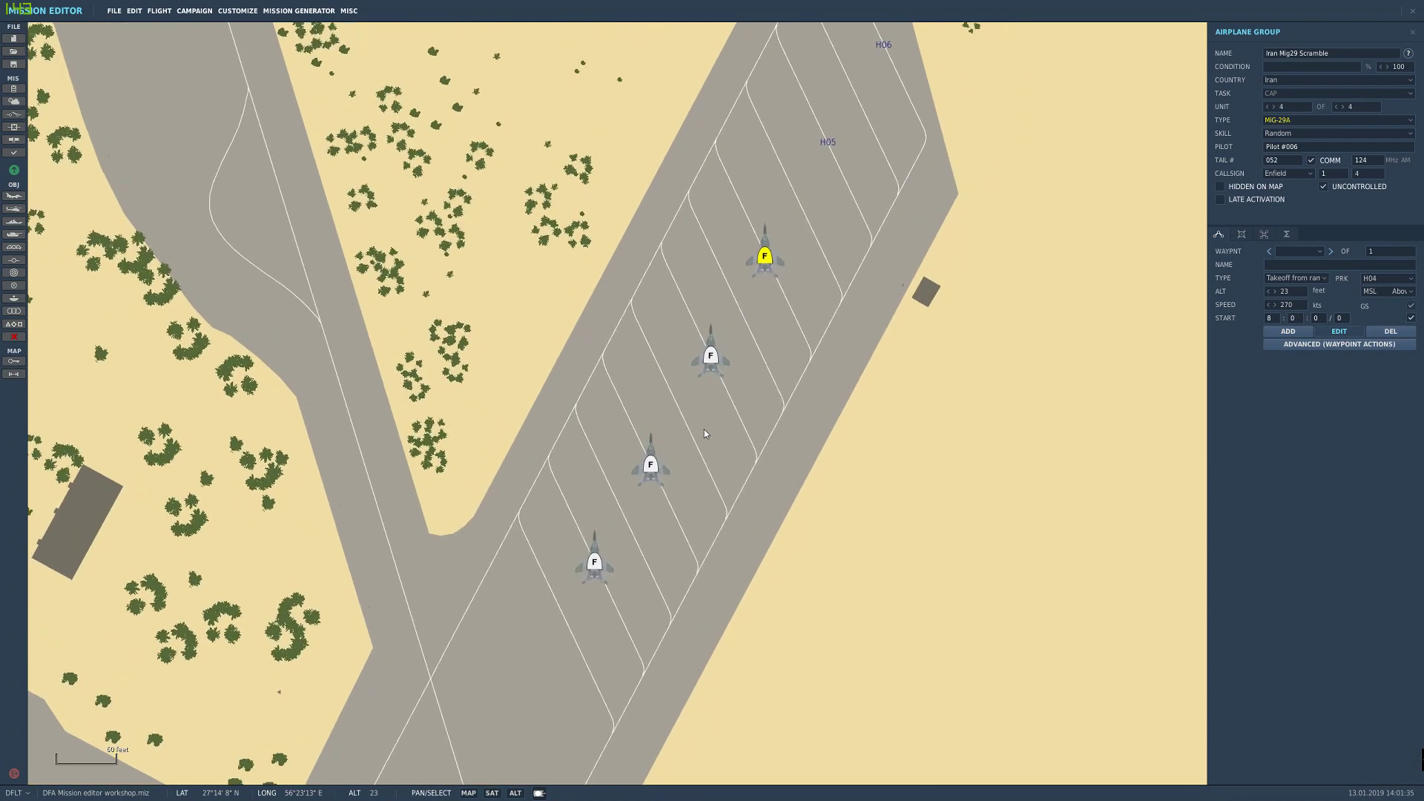
{"action": "scroll", "coordinate": [730, 390], "scroll_direction": "down", "scroll_amount": 3}
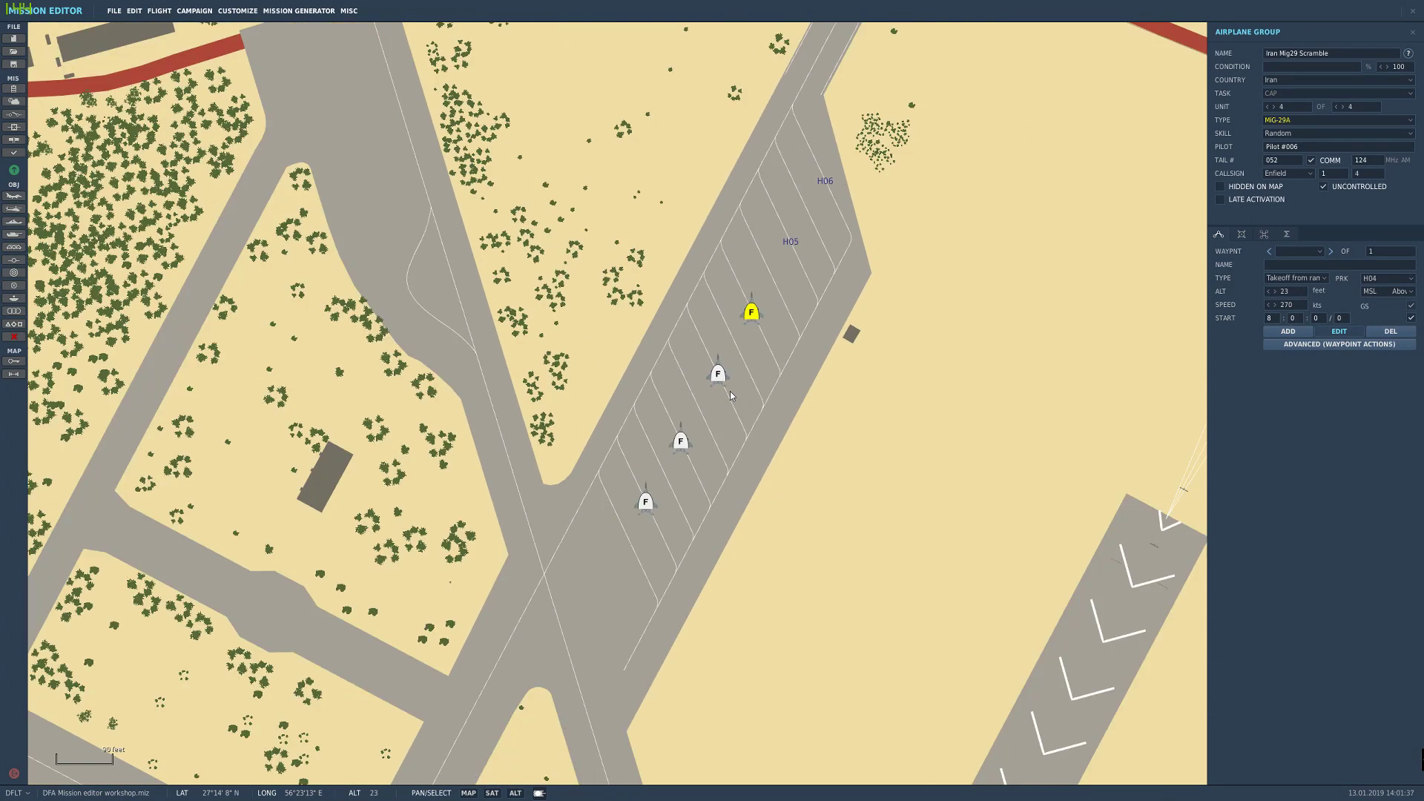
{"action": "left_click_drag", "start_coordinate": [730, 390], "coordinate": [784, 343]}
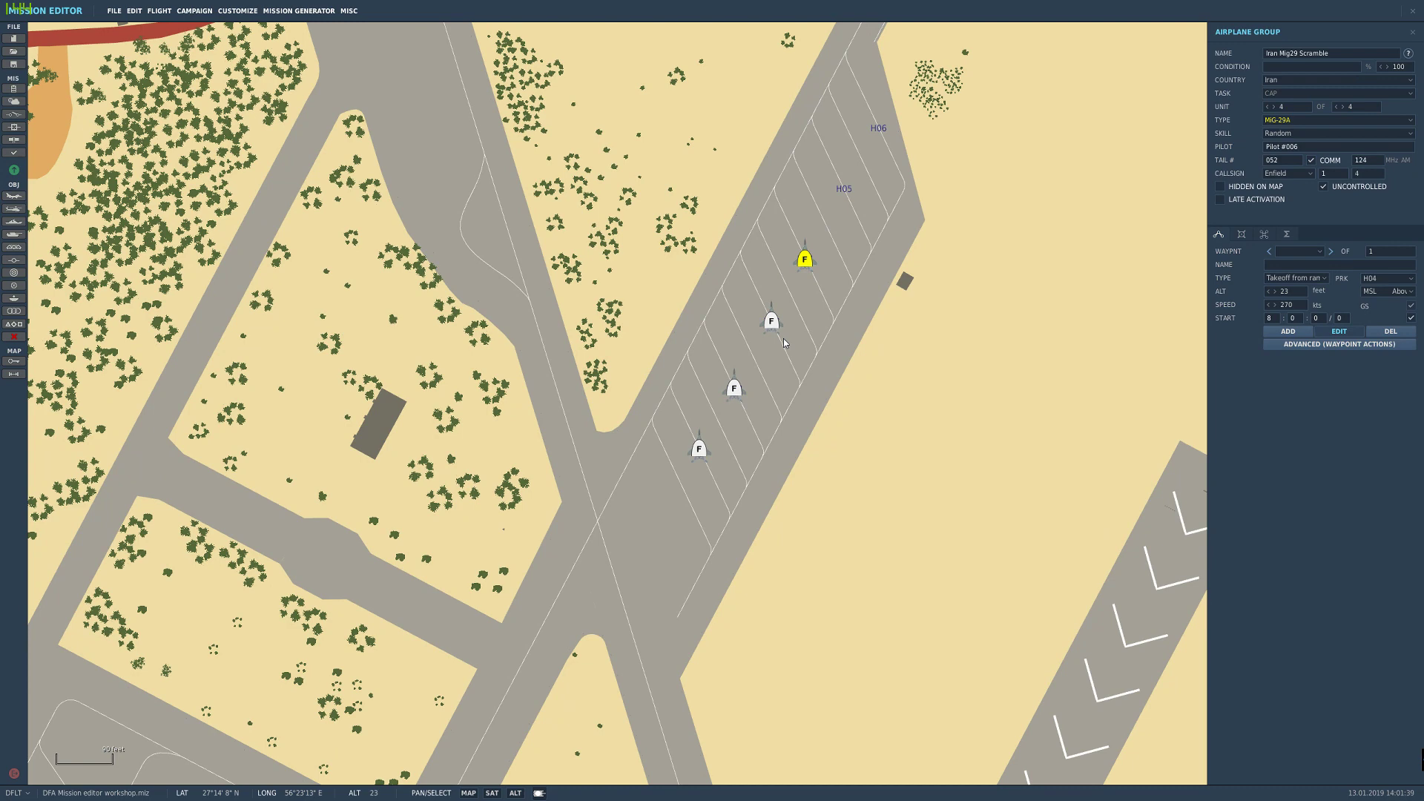
{"action": "left_click_drag", "start_coordinate": [787, 371], "coordinate": [817, 397]}
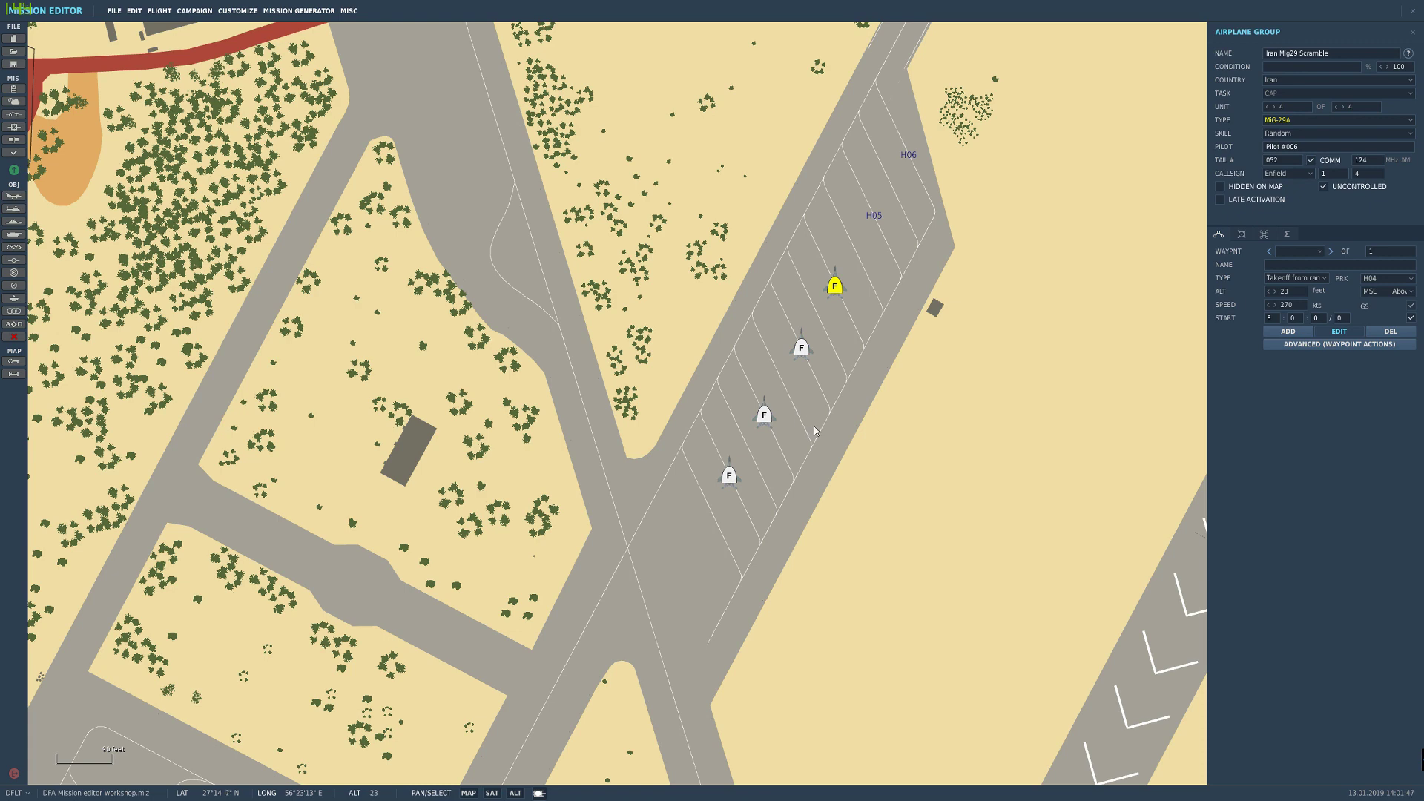
{"action": "scroll", "coordinate": [814, 430], "scroll_direction": "down", "scroll_amount": 8}
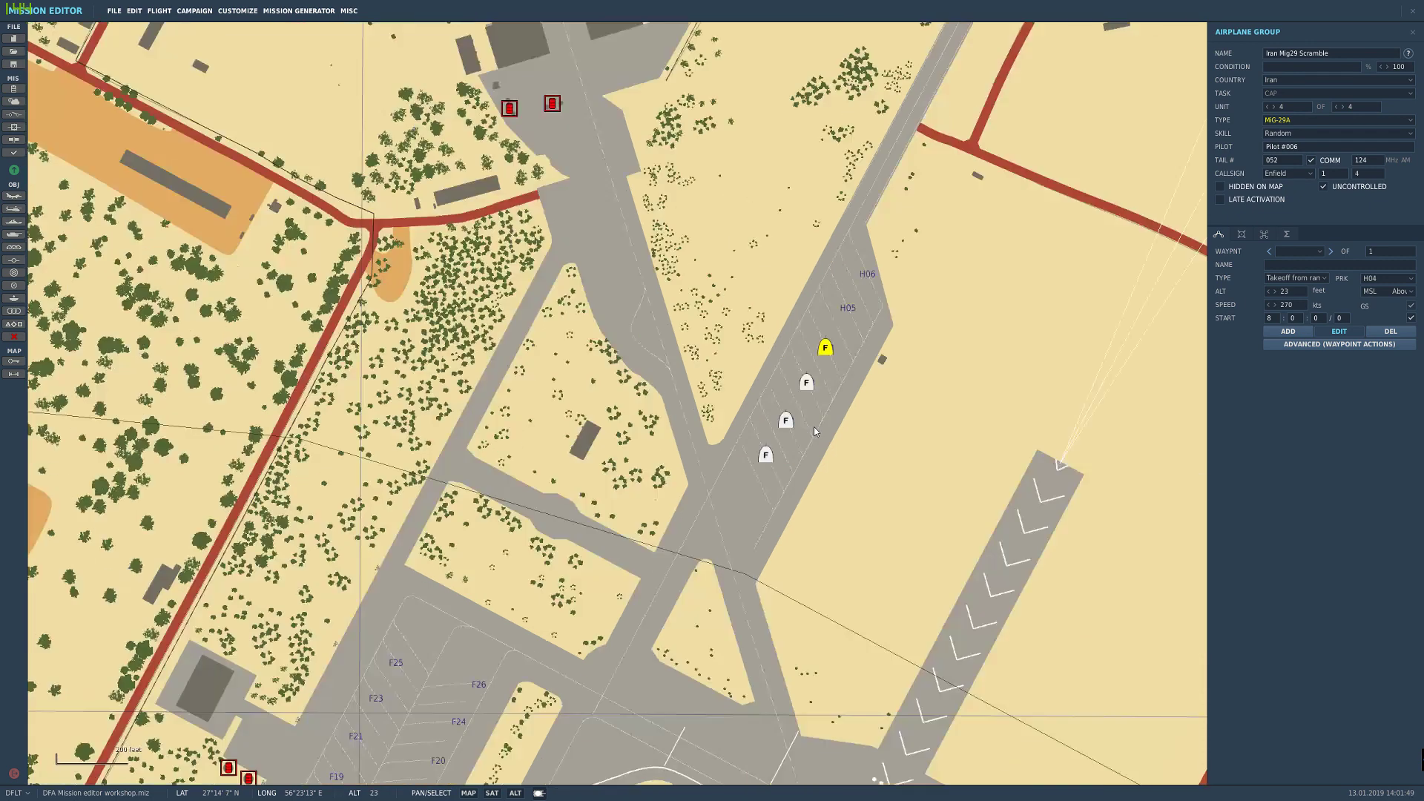
{"action": "scroll", "coordinate": [819, 453], "scroll_direction": "down", "scroll_amount": 3}
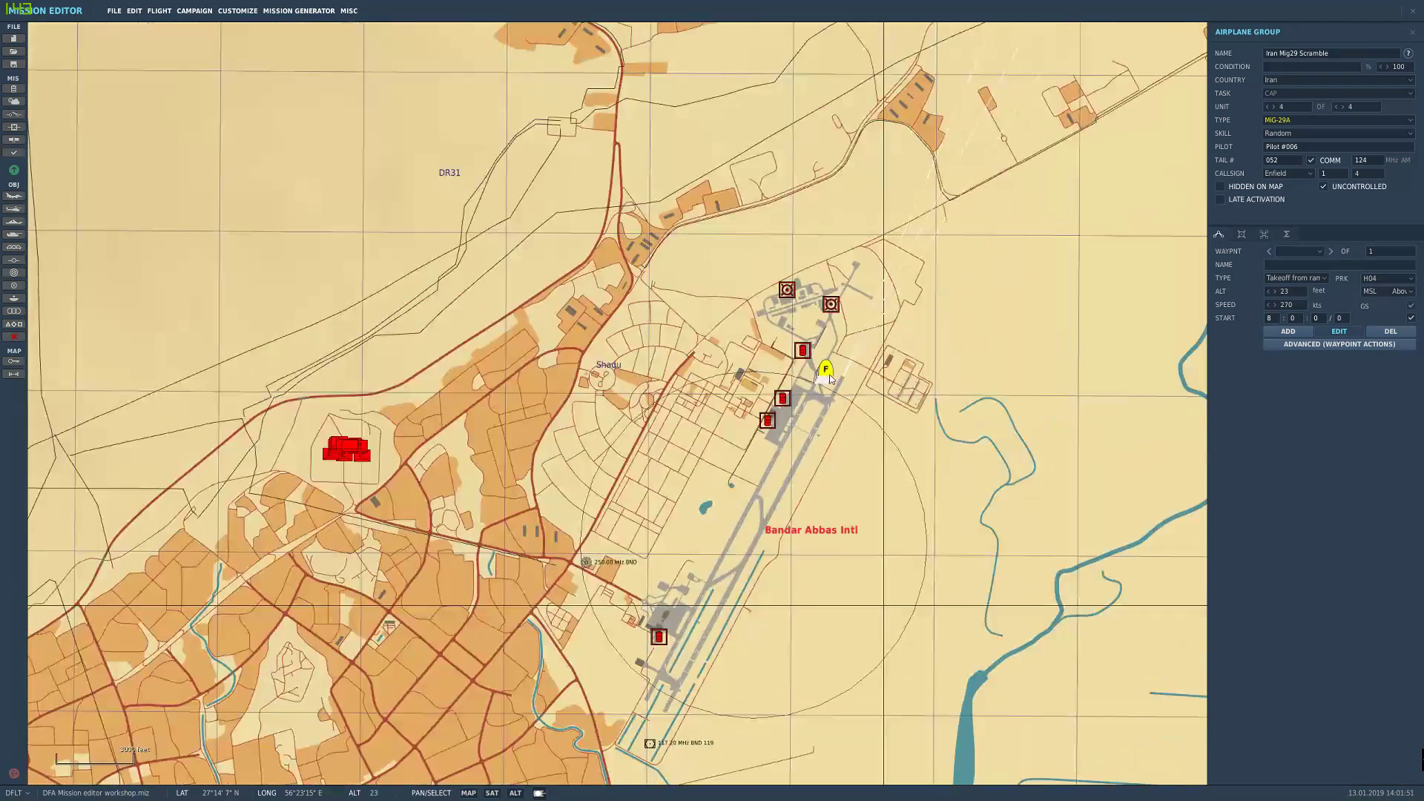
Step: Add a turning-point waypoint for the MiG-29A group over the water just off Qeshm Island's northeastern tip
{"action": "left_click", "coordinate": [1290, 332]}
{"action": "scroll", "coordinate": [791, 526], "scroll_direction": "down", "scroll_amount": 6}
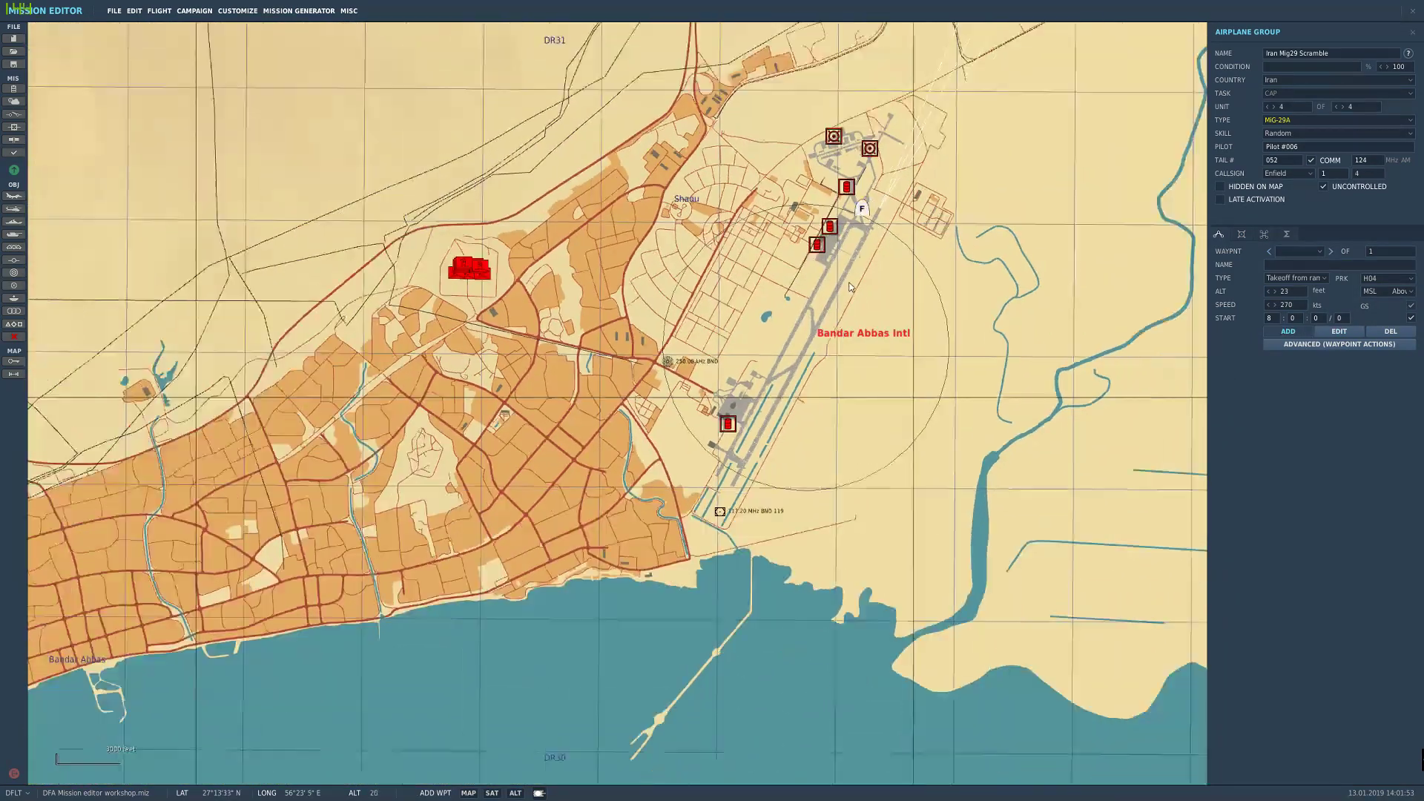
{"action": "scroll", "coordinate": [883, 232], "scroll_direction": "down", "scroll_amount": 4}
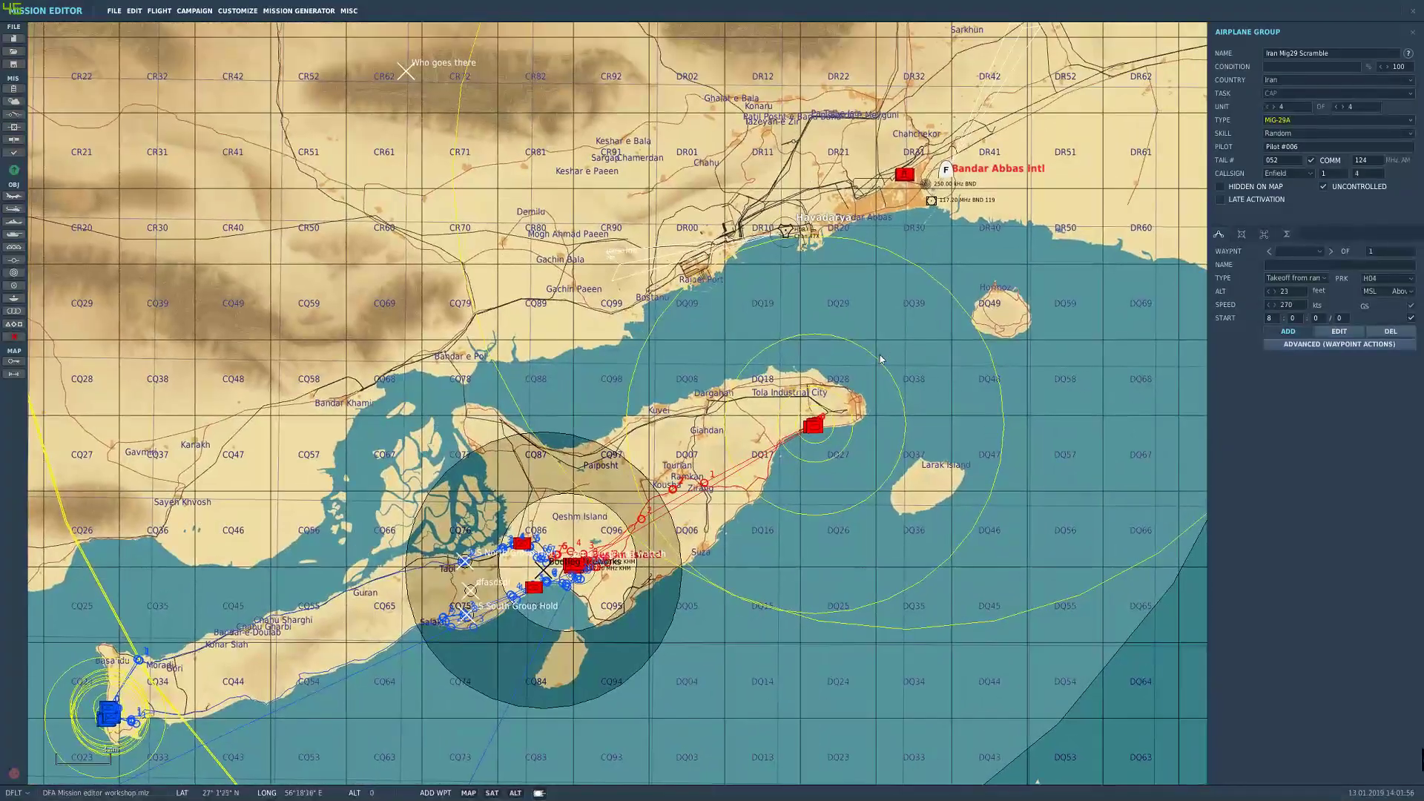
{"action": "left_click", "coordinate": [868, 364]}
{"action": "right_click_drag", "start_coordinate": [885, 400], "coordinate": [916, 354]}
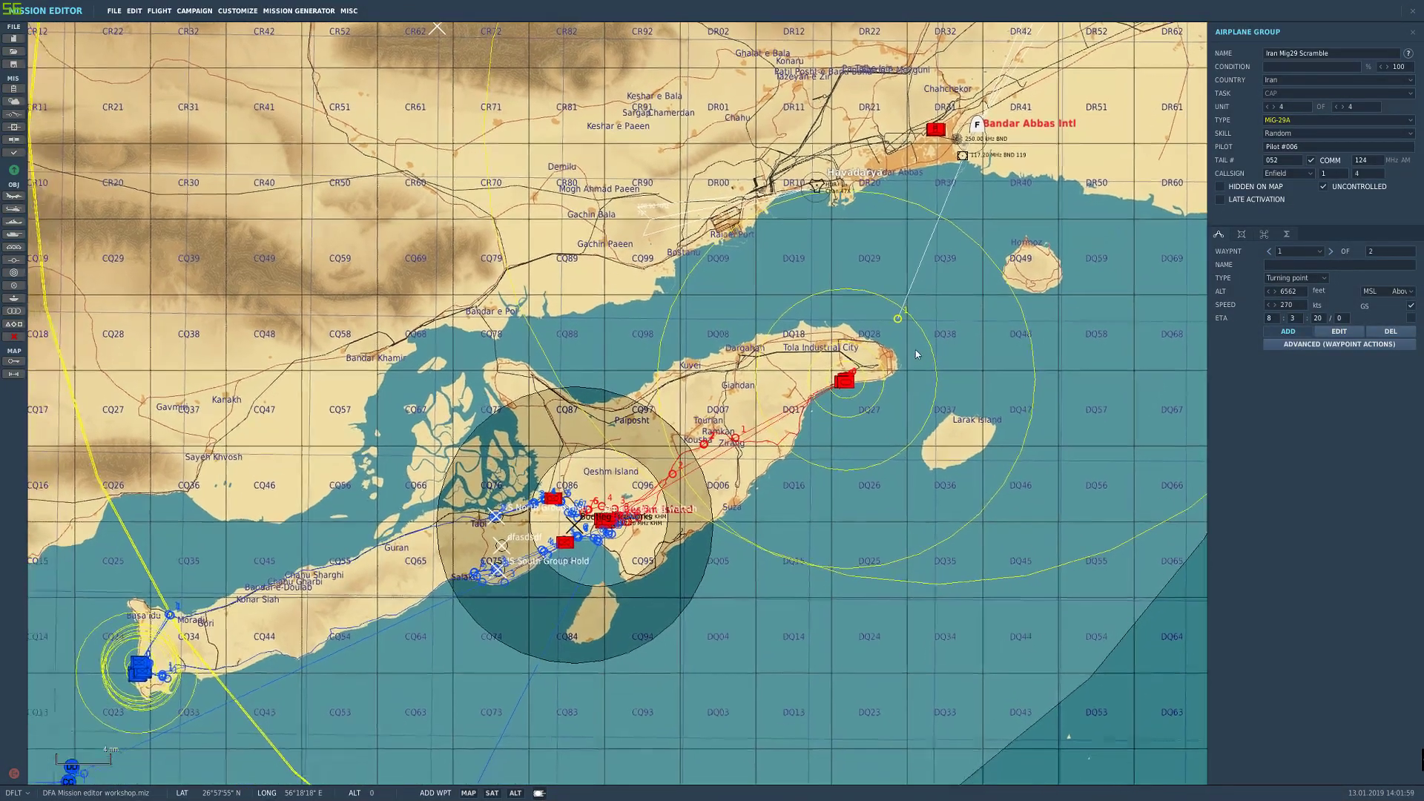
Step: Set waypoint 1 of the MiG-29A group to 10000 feet altitude and 400 kts speed
{"action": "double_click", "coordinate": [1298, 293]}
{"action": "type", "text": "10"}
{"action": "left_click", "coordinate": [1300, 307]}
{"action": "key", "text": "BackSpace"}
{"action": "key", "text": "BackSpace"}
{"action": "key", "text": "BackSpace"}
{"action": "type", "text": "400"}
{"action": "right_click_drag", "start_coordinate": [1040, 398], "coordinate": [1139, 361]}
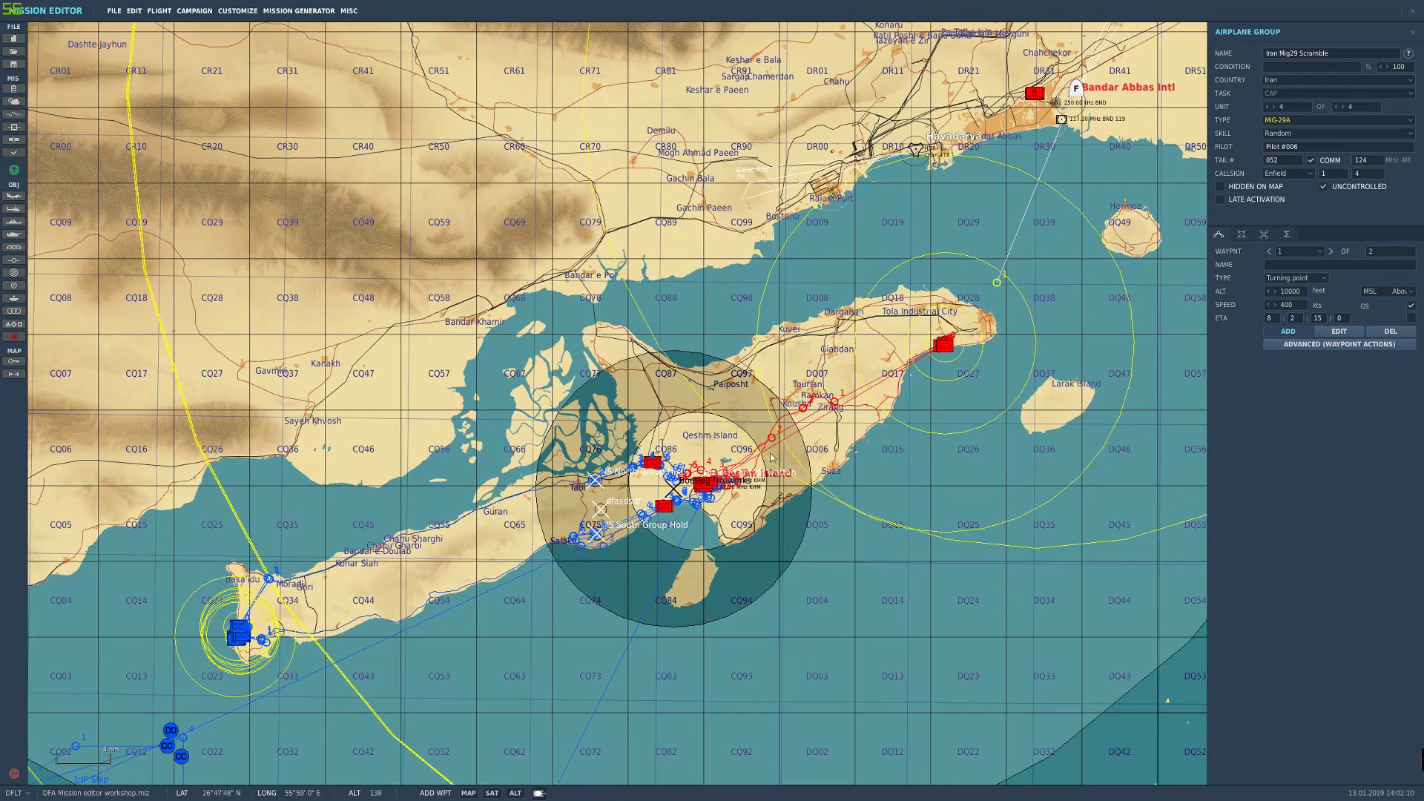
Step: Add waypoint 2 for the MiG-29A group over Qeshm Island and position it near Tourian
{"action": "right_click_drag", "start_coordinate": [778, 439], "coordinate": [615, 566]}
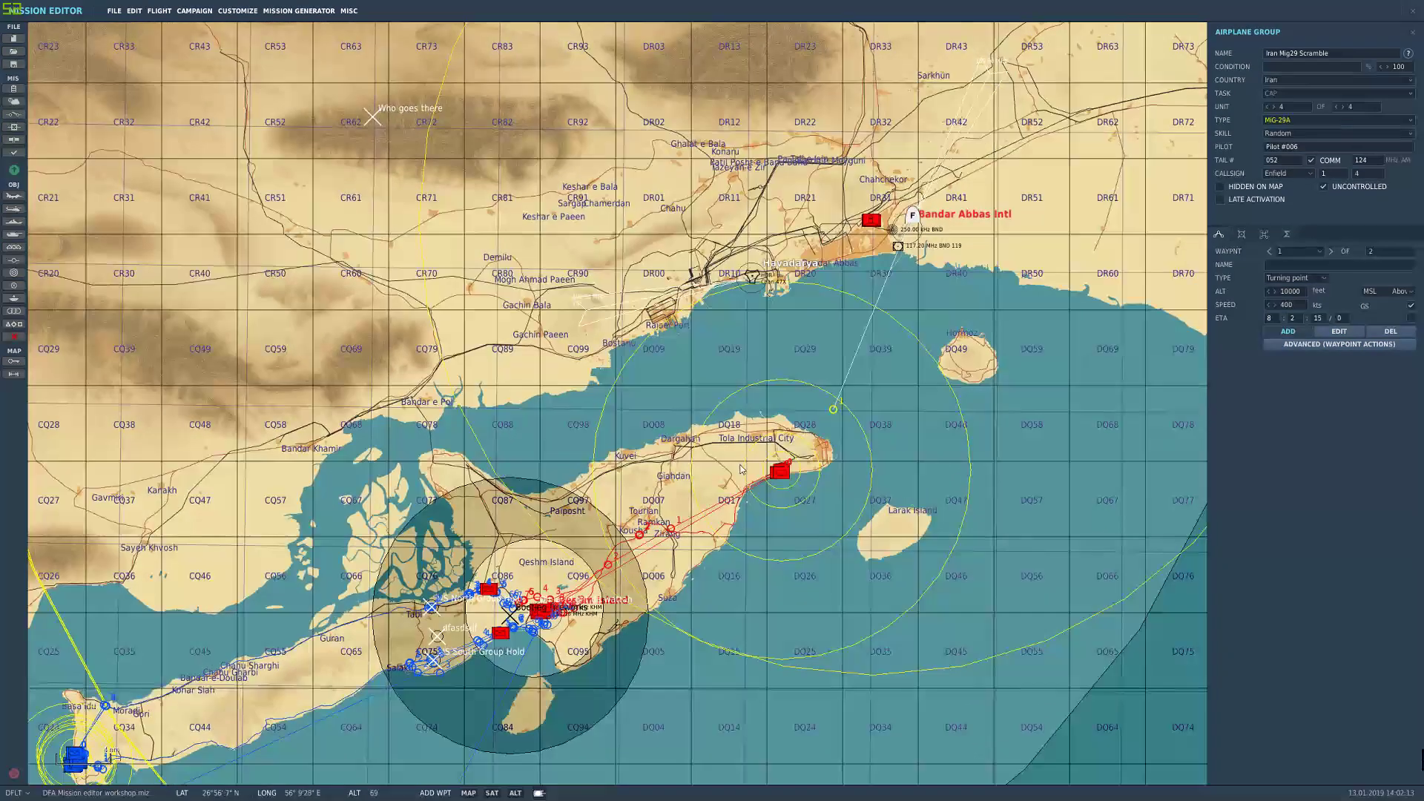
{"action": "left_click", "coordinate": [690, 486]}
{"action": "key", "text": "Escape"}
{"action": "left_click_drag", "start_coordinate": [689, 486], "coordinate": [677, 504]}
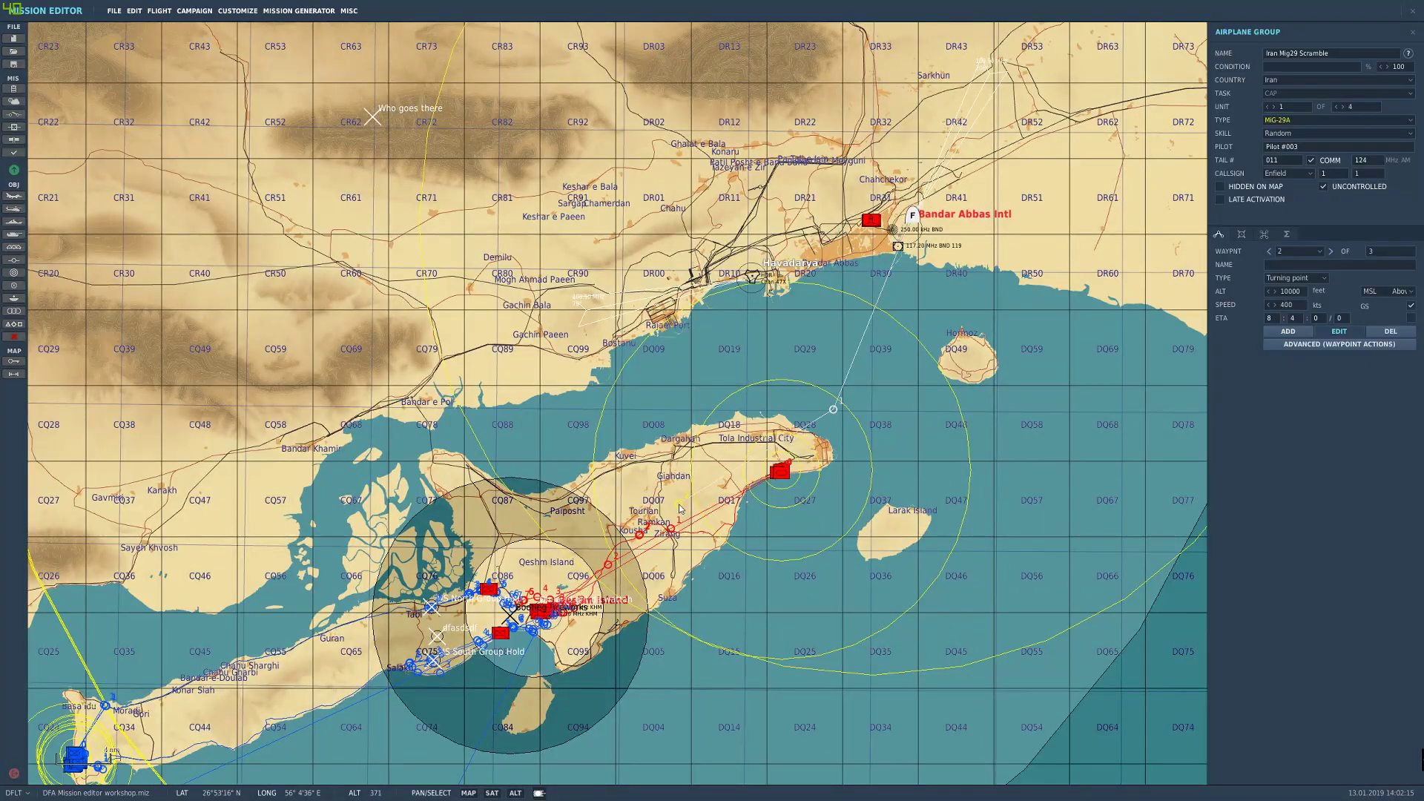
{"action": "right_click_drag", "start_coordinate": [678, 504], "coordinate": [737, 439]}
{"action": "right_click_drag", "start_coordinate": [905, 310], "coordinate": [869, 358]}
Step: Add a third waypoint at Bandar Abbas Intl and set its type to Landing
{"action": "left_click", "coordinate": [1267, 332]}
{"action": "left_click", "coordinate": [923, 214]}
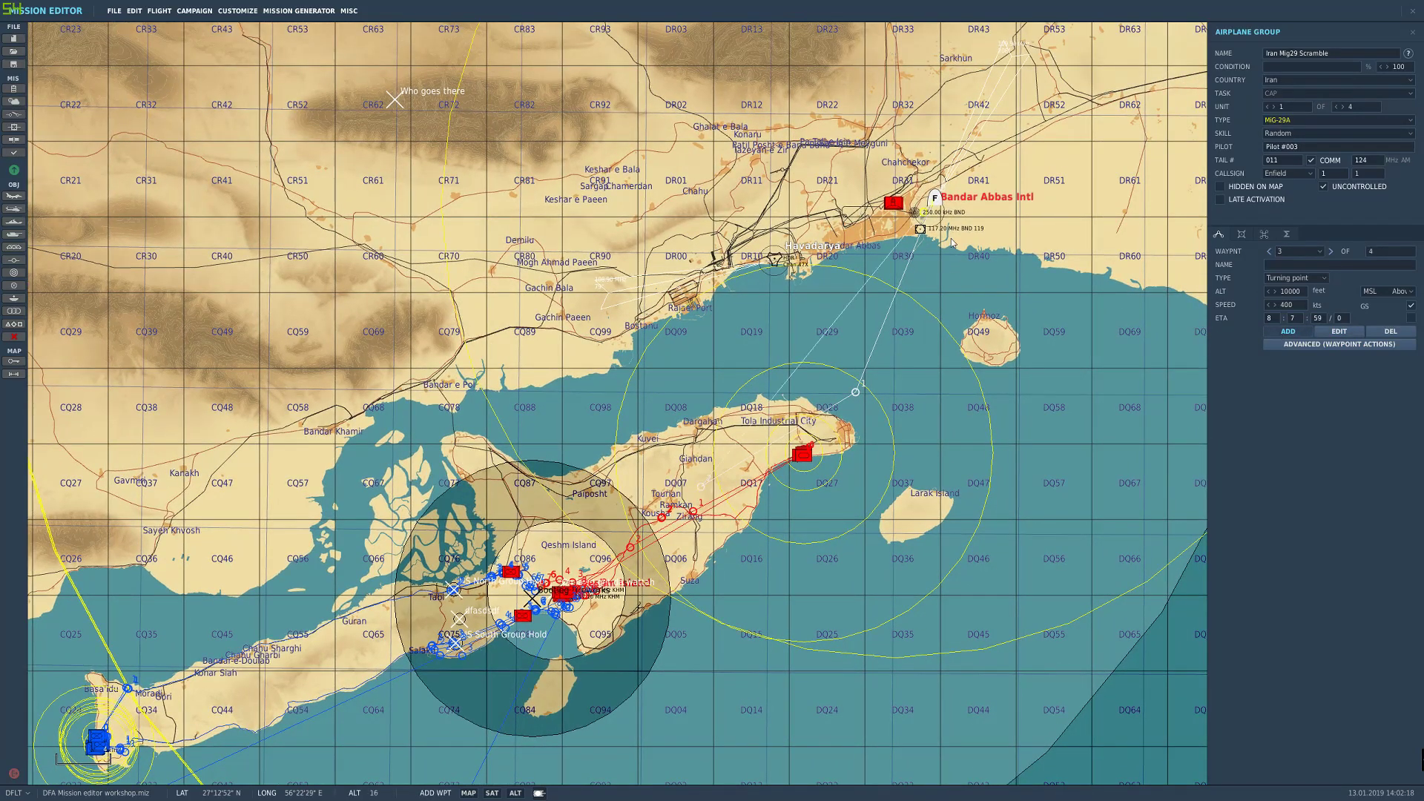
{"action": "left_click", "coordinate": [1303, 279]}
{"action": "left_click", "coordinate": [1296, 323]}
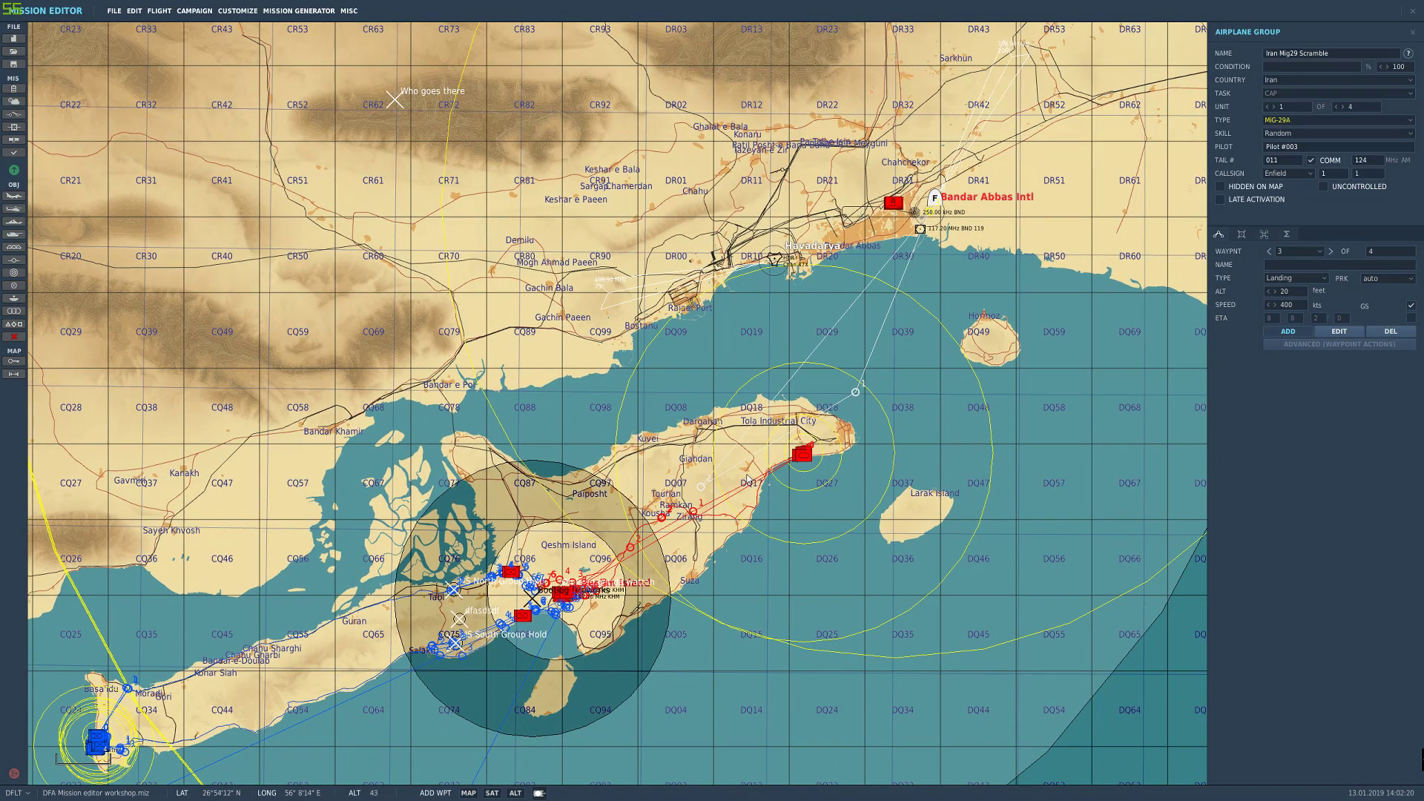
{"action": "key", "text": "Escape"}
Step: Examine waypoint 2's advanced actions for the MiG-29A group and survey the map around Qeshm Island and the Strait
{"action": "left_click", "coordinate": [701, 488]}
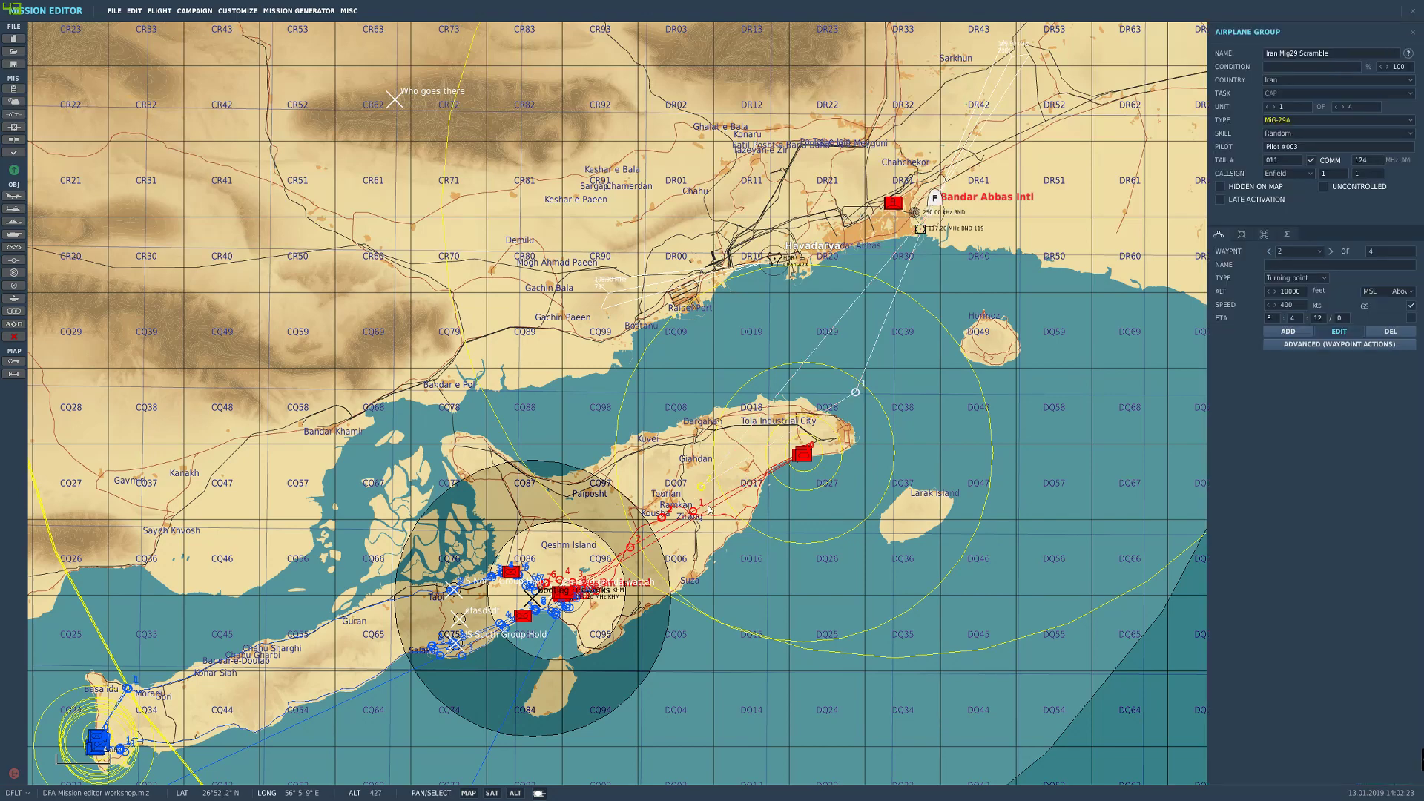
{"action": "left_click", "coordinate": [1339, 344]}
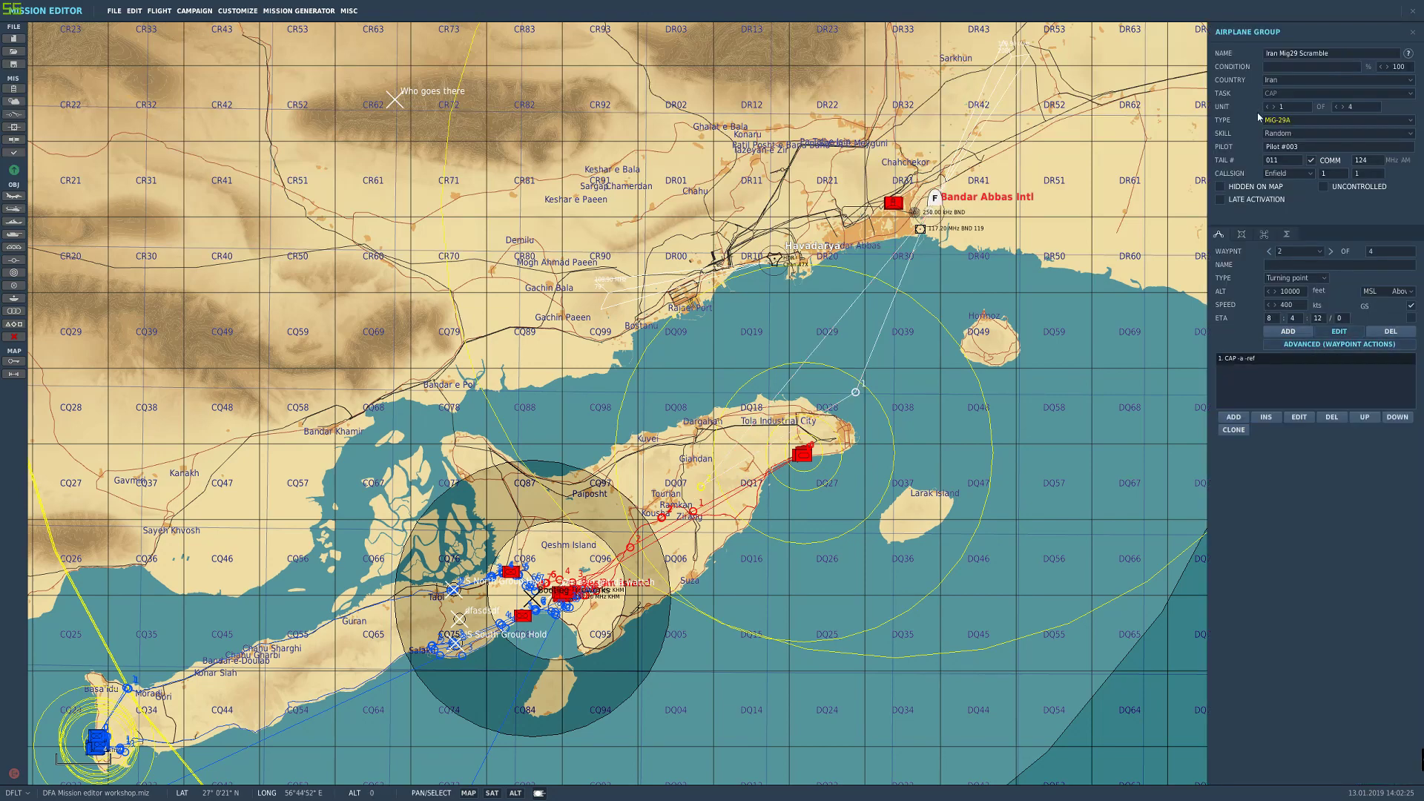
{"action": "left_click_drag", "start_coordinate": [811, 487], "coordinate": [896, 382]}
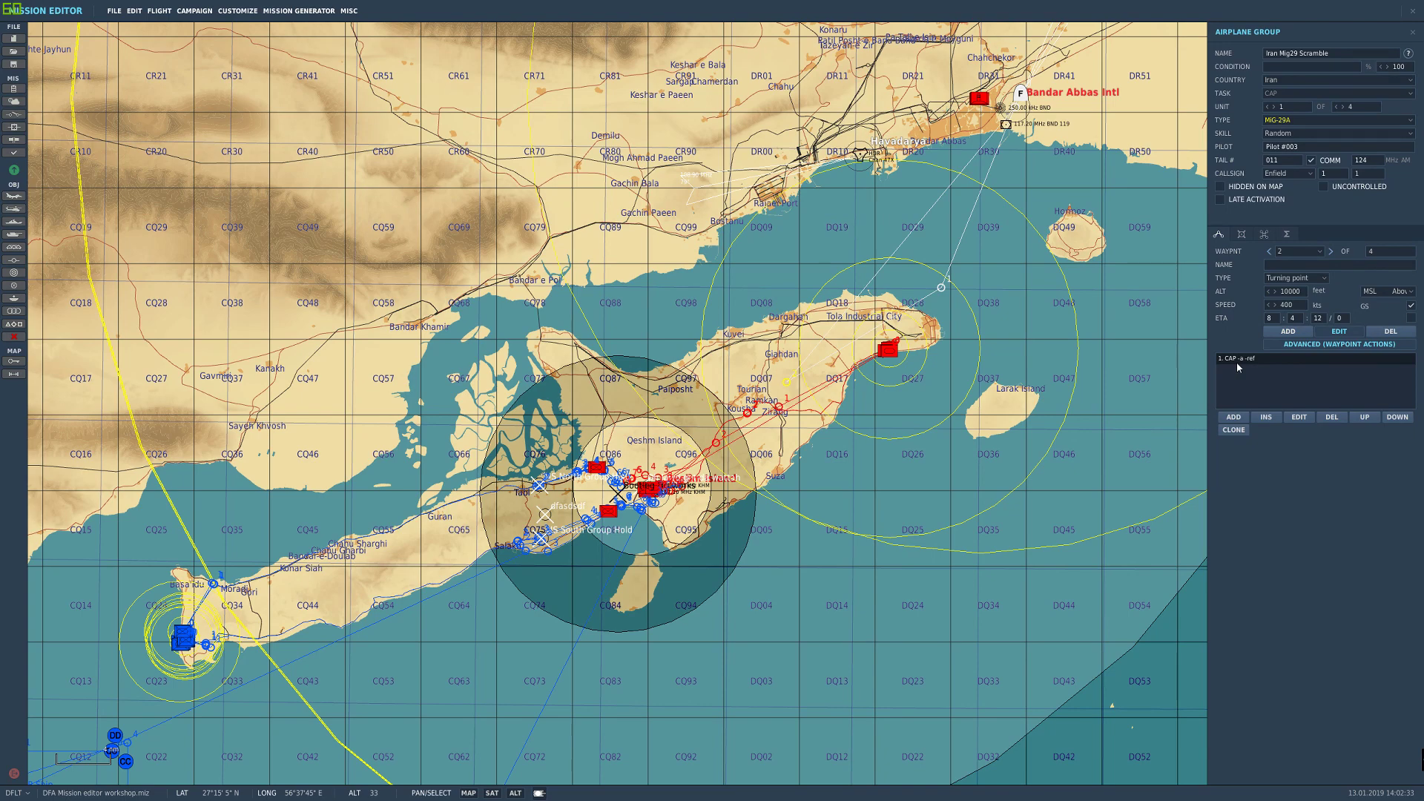
{"action": "left_click_drag", "start_coordinate": [822, 478], "coordinate": [847, 339]}
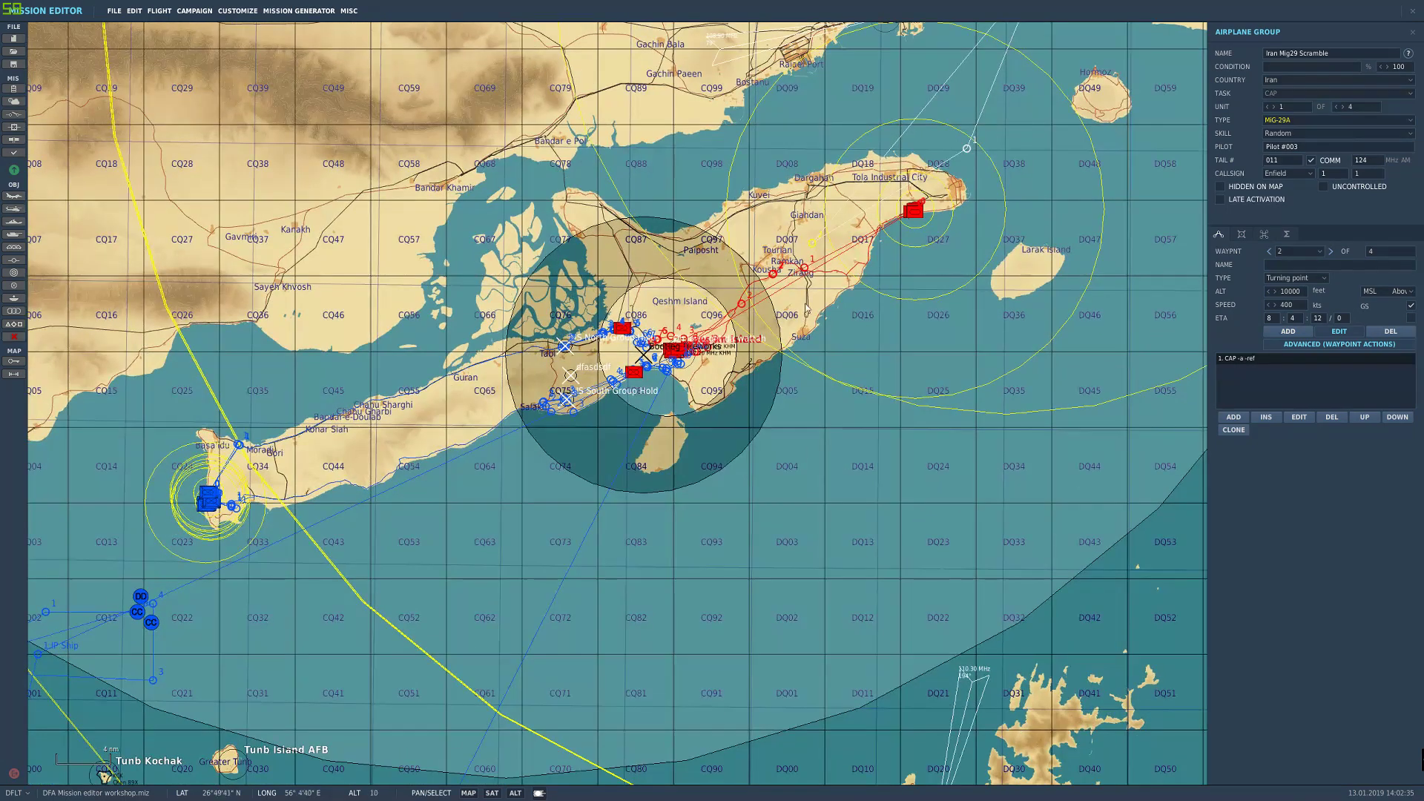
{"action": "scroll", "coordinate": [694, 324], "scroll_direction": "down", "scroll_amount": 5}
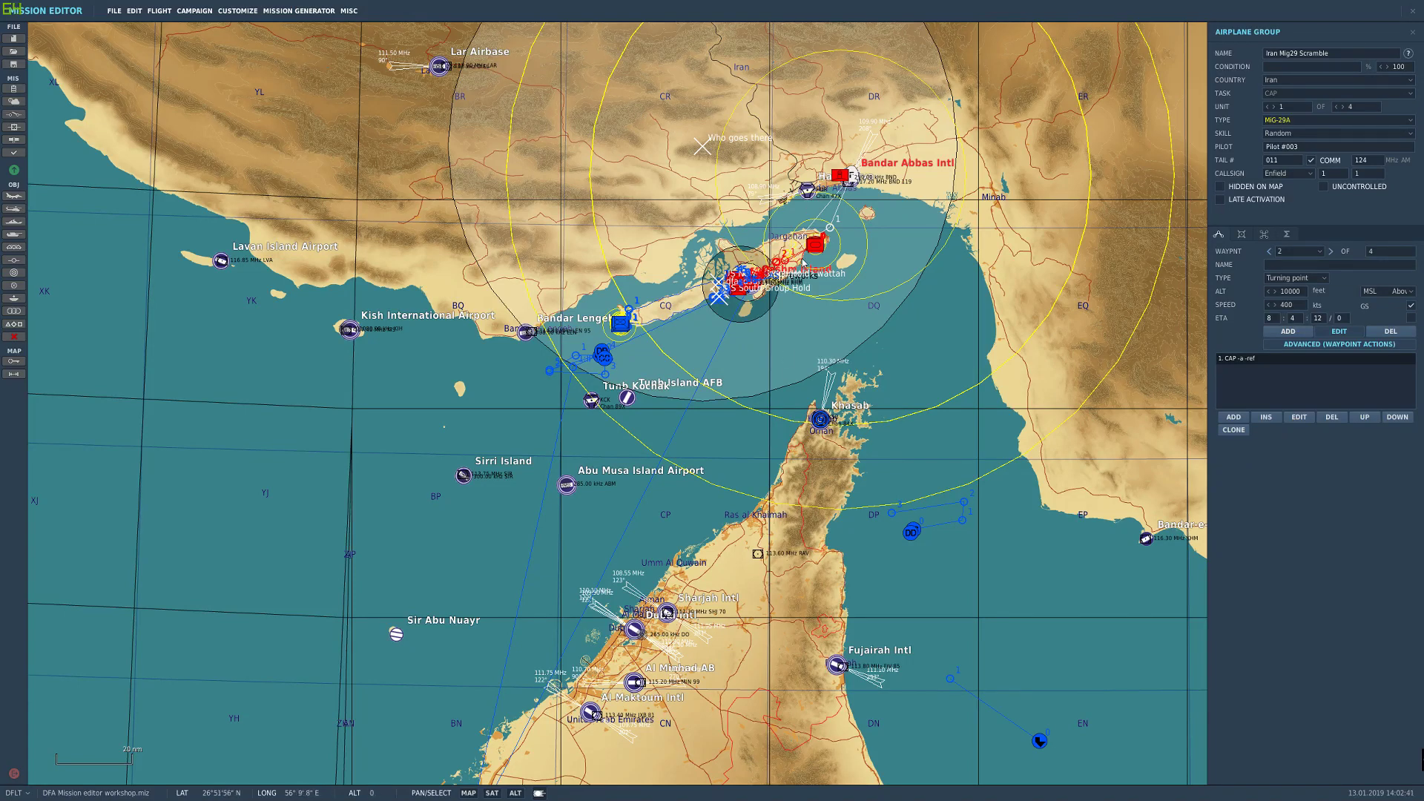
{"action": "left_click_drag", "start_coordinate": [724, 219], "coordinate": [709, 312]}
{"action": "scroll", "coordinate": [788, 363], "scroll_direction": "up", "scroll_amount": 2}
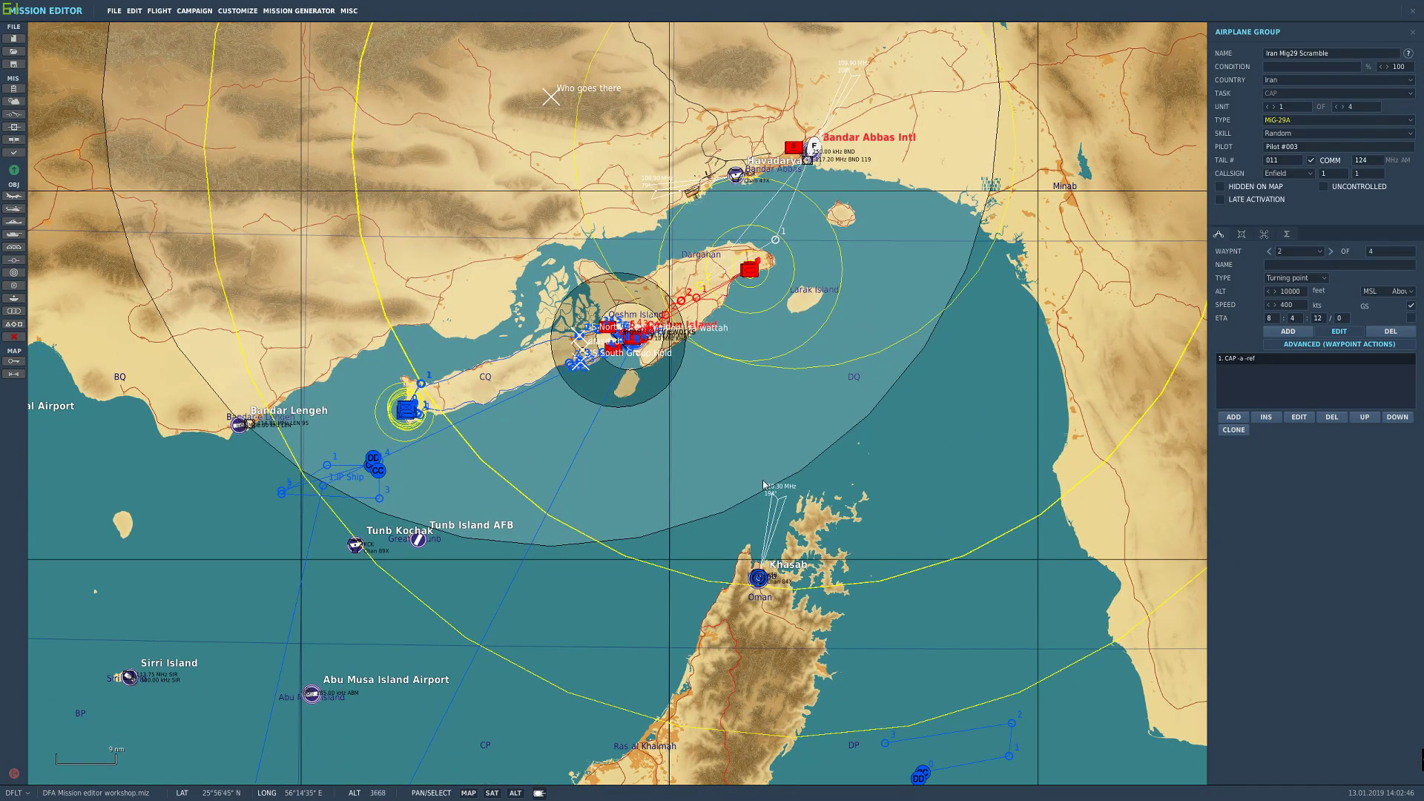
{"action": "scroll", "coordinate": [778, 423], "scroll_direction": "up", "scroll_amount": 1}
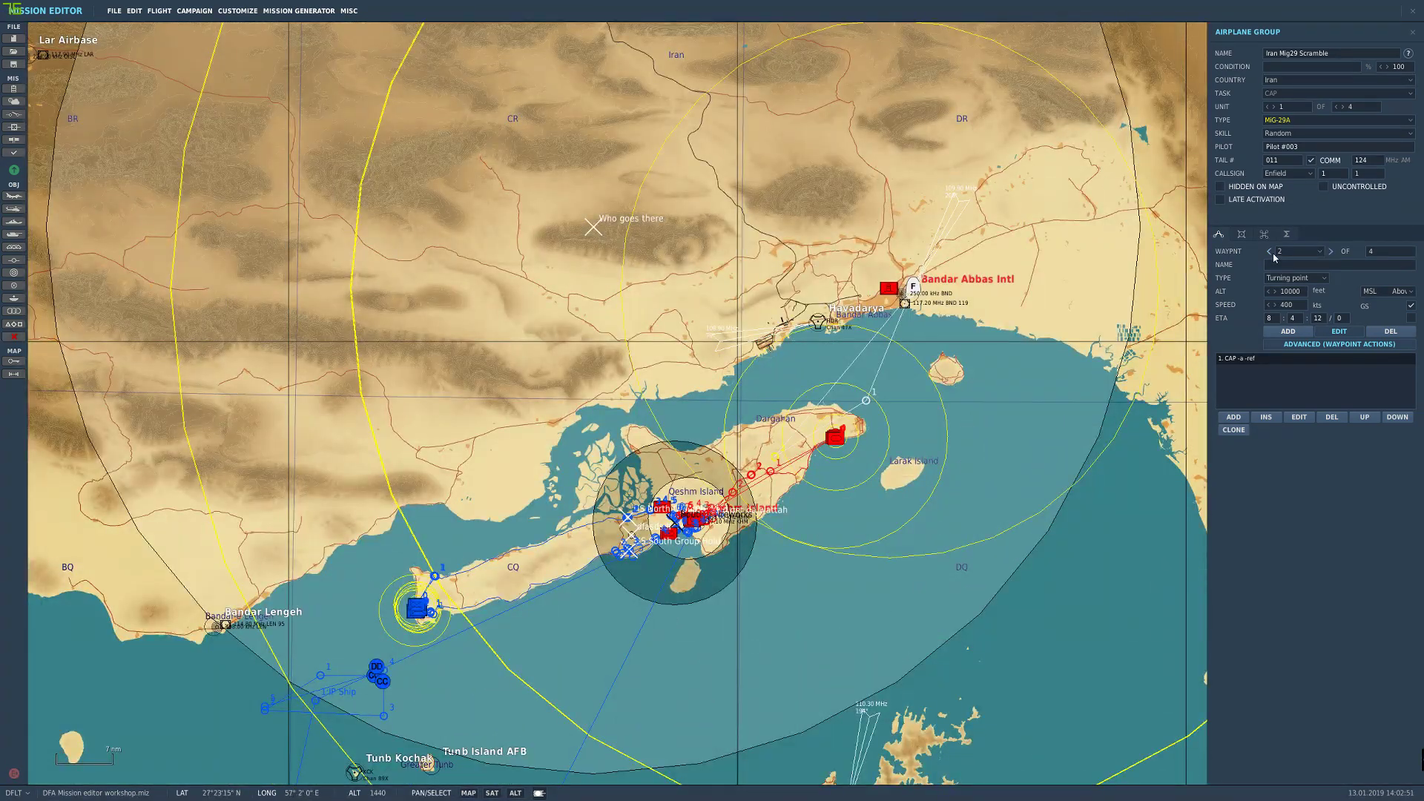
Step: Replace the CAP action at waypoint 0 with a Start Enroute Task action of Search Then Engage In Zone
{"action": "double_click", "coordinate": [1273, 255]}
{"action": "left_click", "coordinate": [1330, 417]}
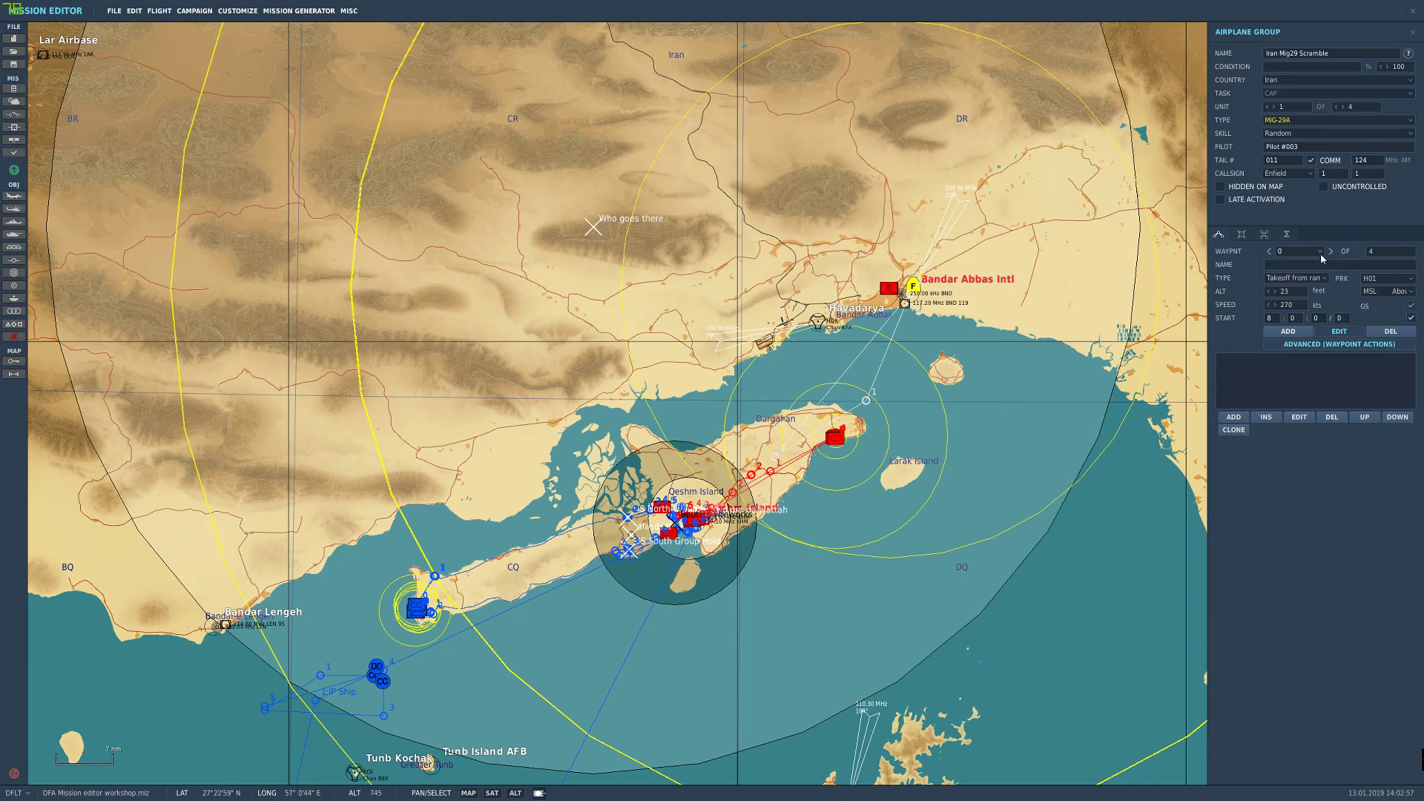
{"action": "left_click", "coordinate": [1233, 417]}
{"action": "left_click", "coordinate": [1094, 216]}
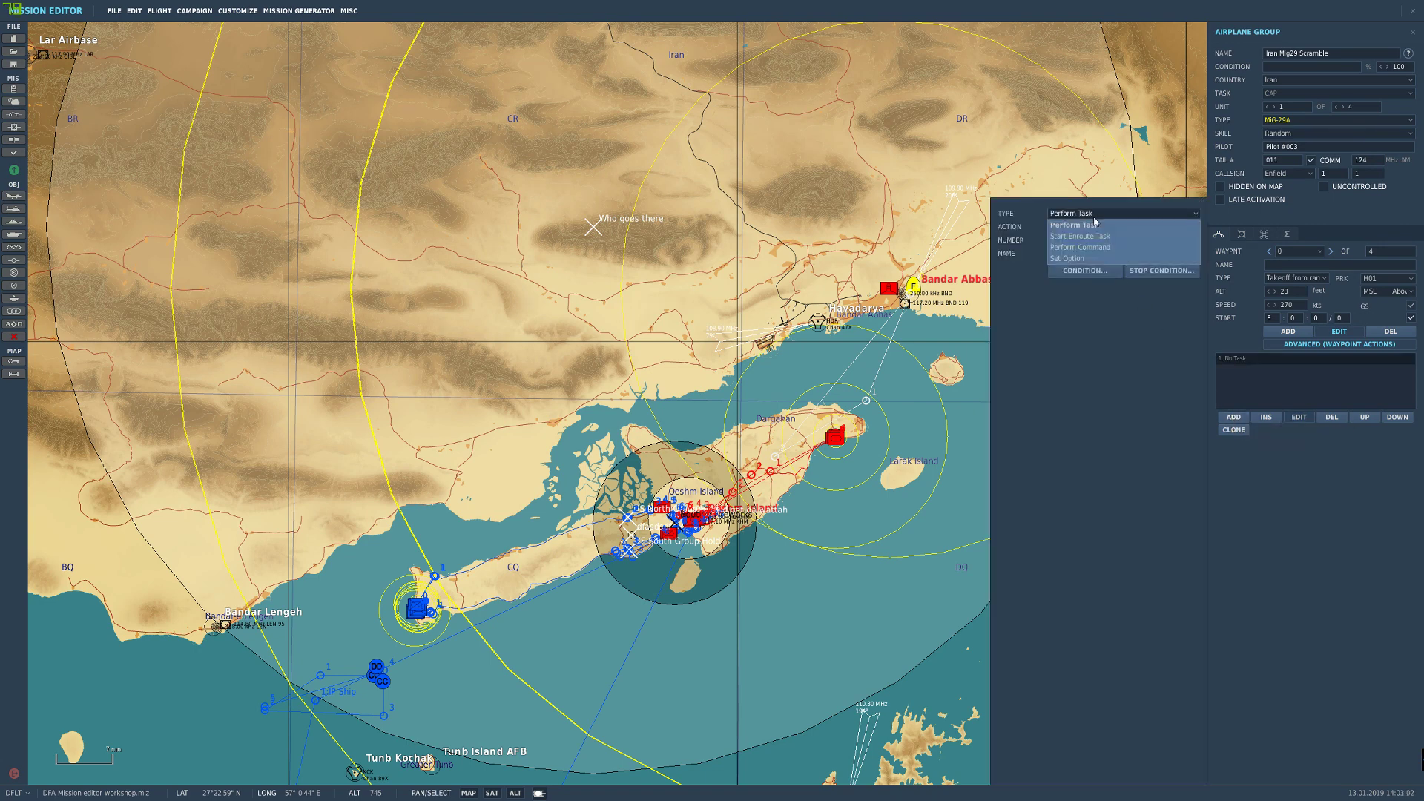
{"action": "left_click", "coordinate": [1106, 220]}
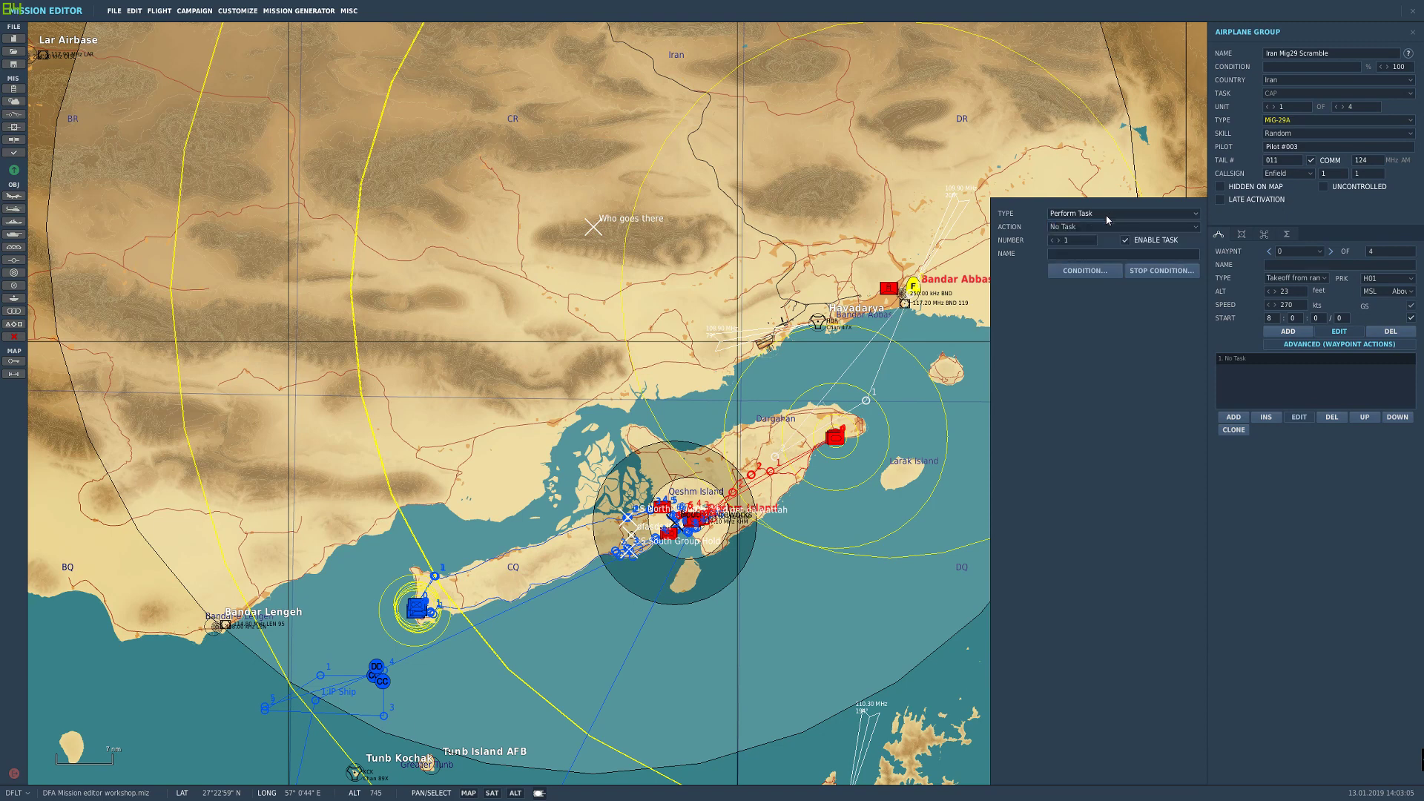
{"action": "left_click", "coordinate": [1105, 215]}
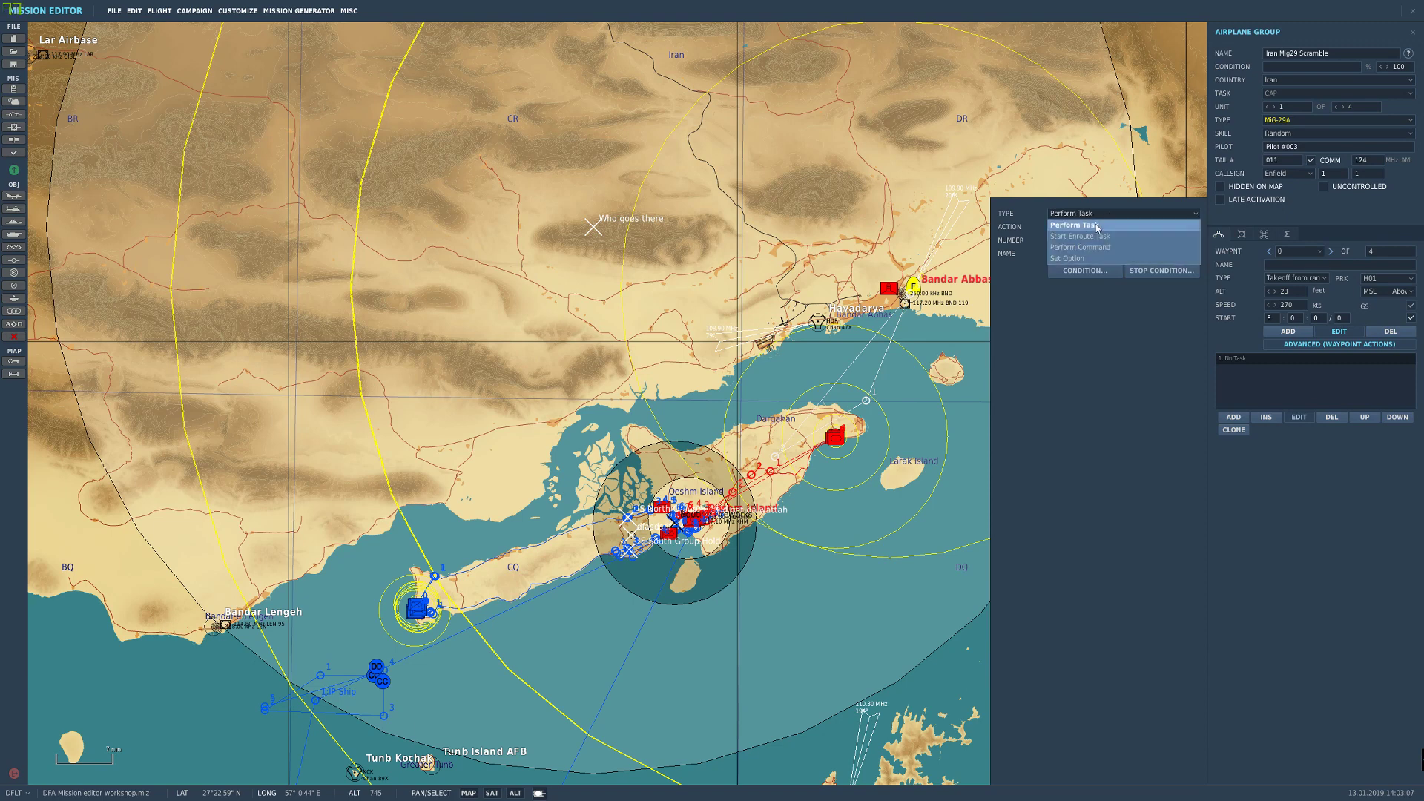
{"action": "left_click", "coordinate": [1091, 237]}
{"action": "left_click", "coordinate": [1091, 228]}
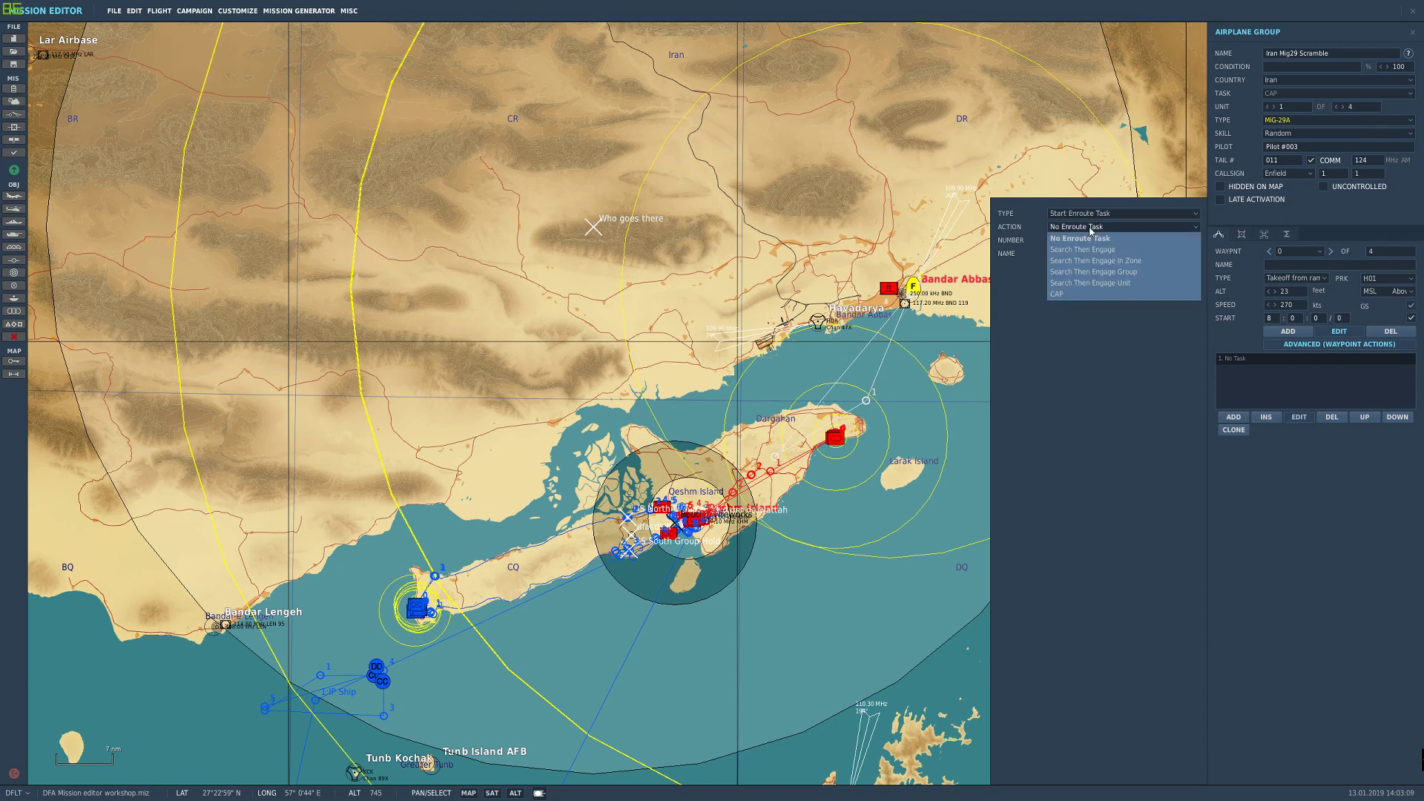
{"action": "left_click", "coordinate": [1091, 231]}
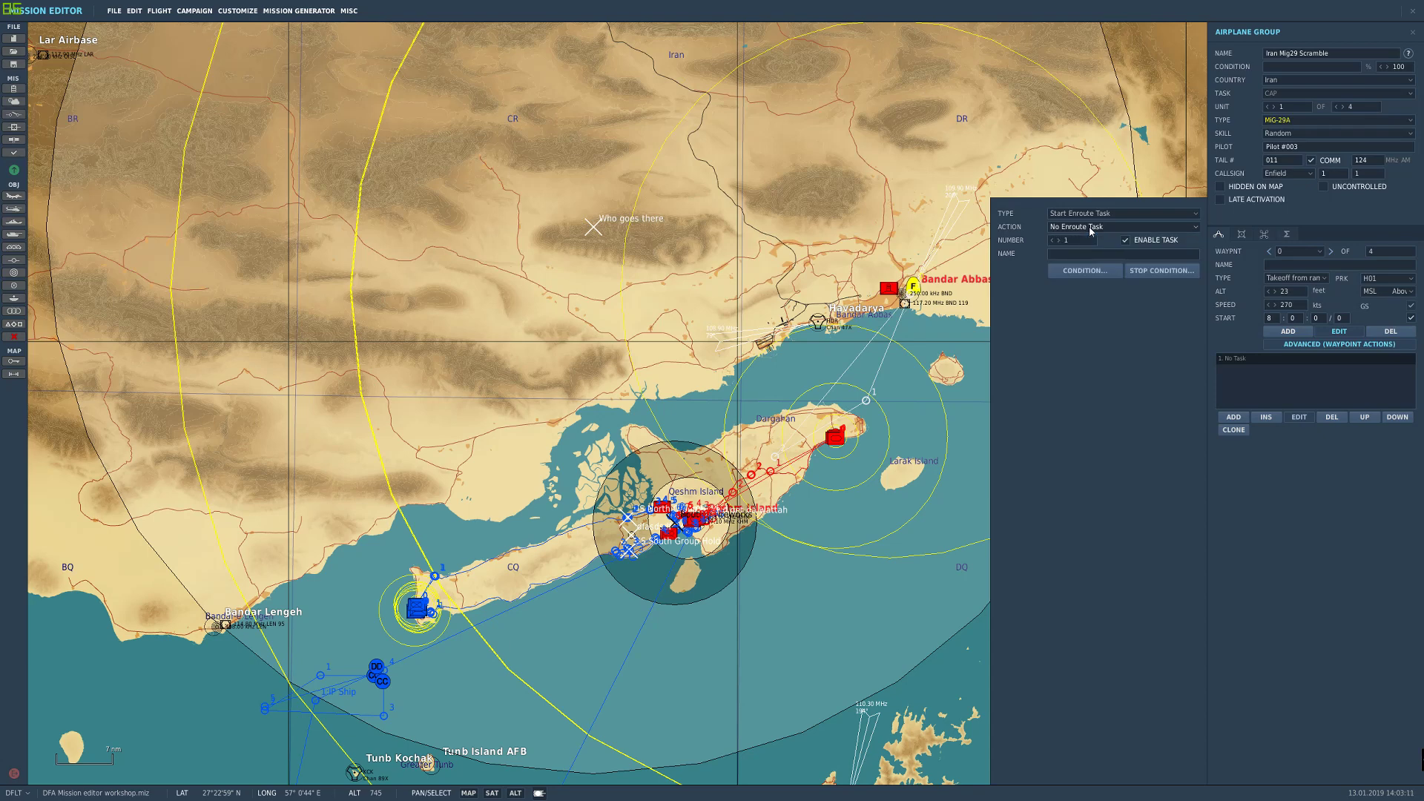
{"action": "left_click", "coordinate": [1091, 230]}
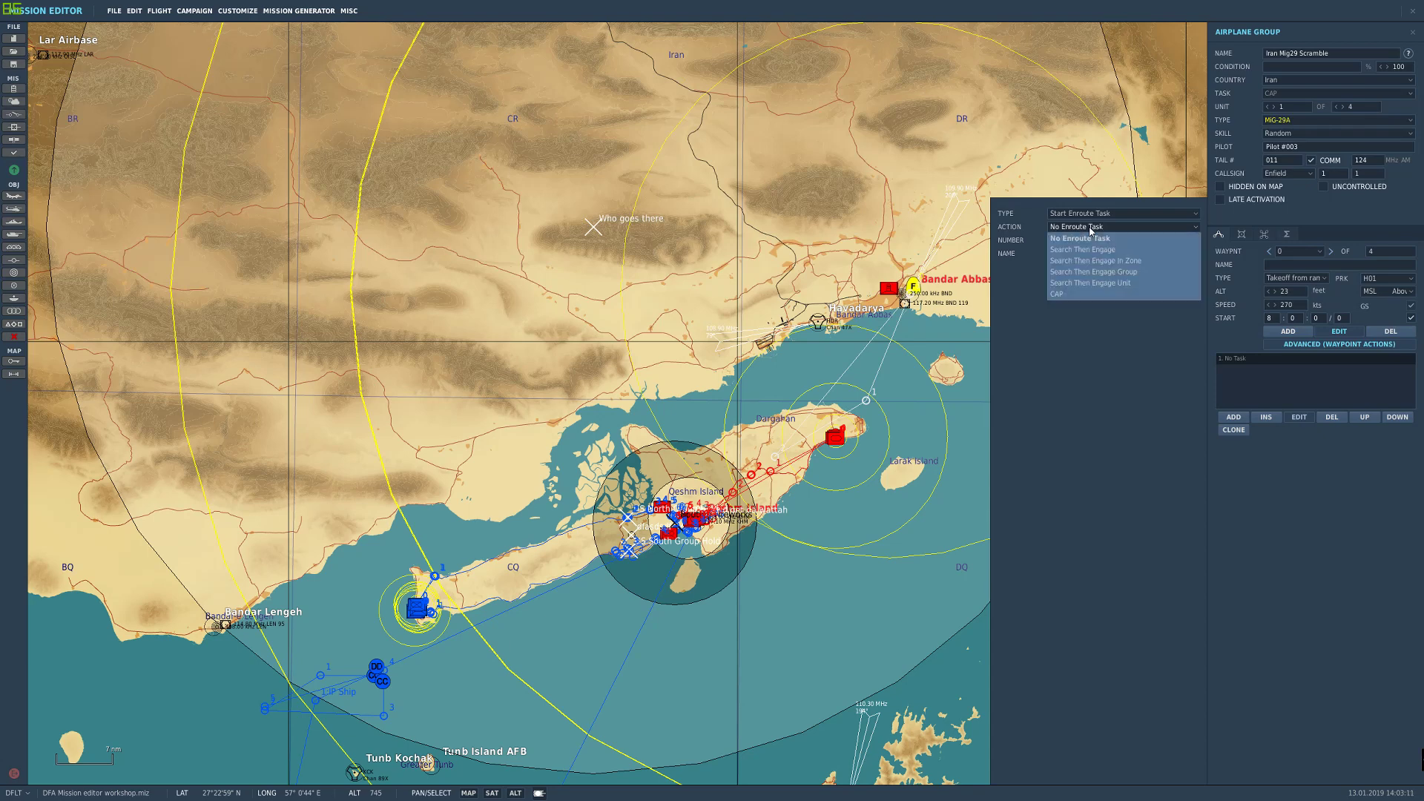
{"action": "left_click", "coordinate": [1135, 264]}
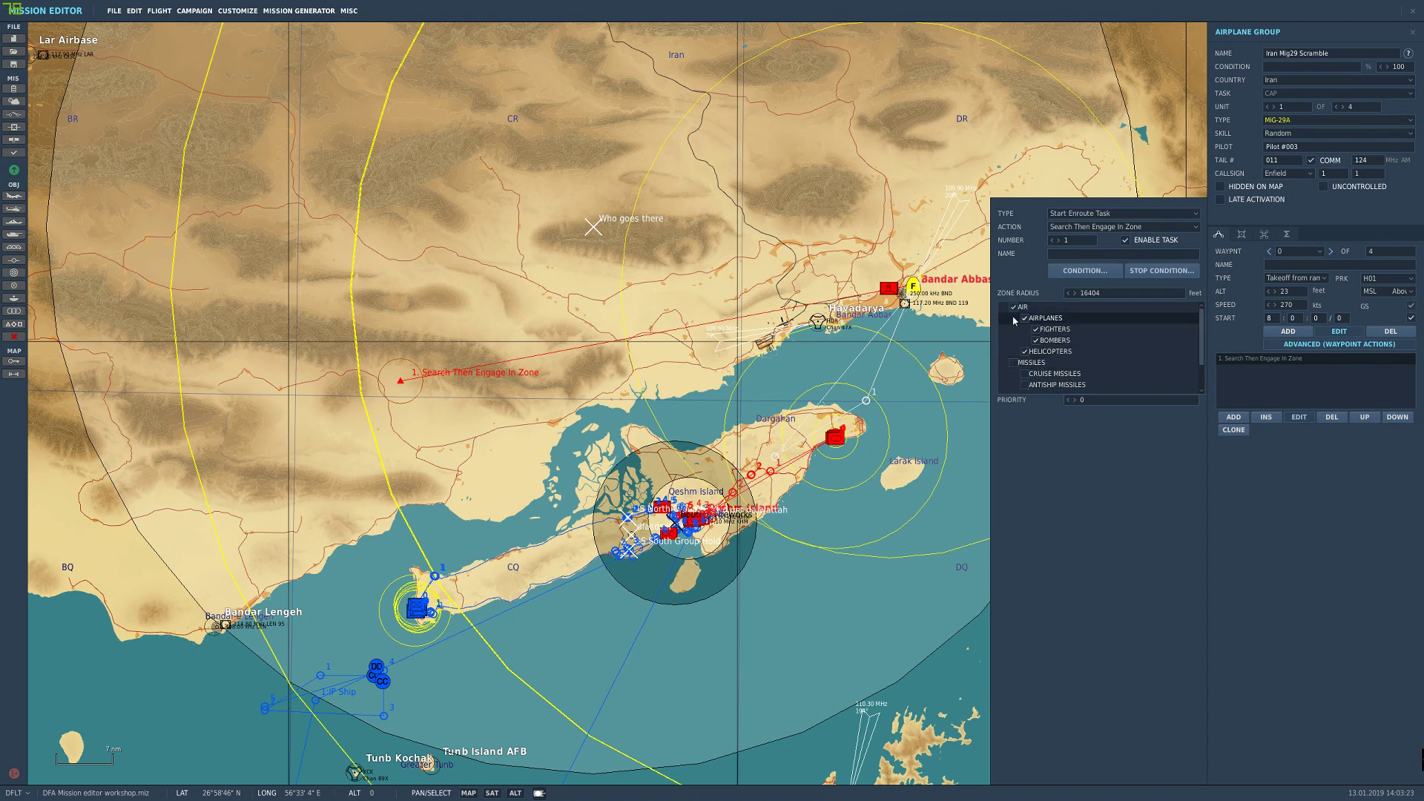
Step: Set the engagement zone radius to 250000 feet and move the zone's centre to the mainland coast north of Qeshm Island
{"action": "double_click", "coordinate": [1098, 296]}
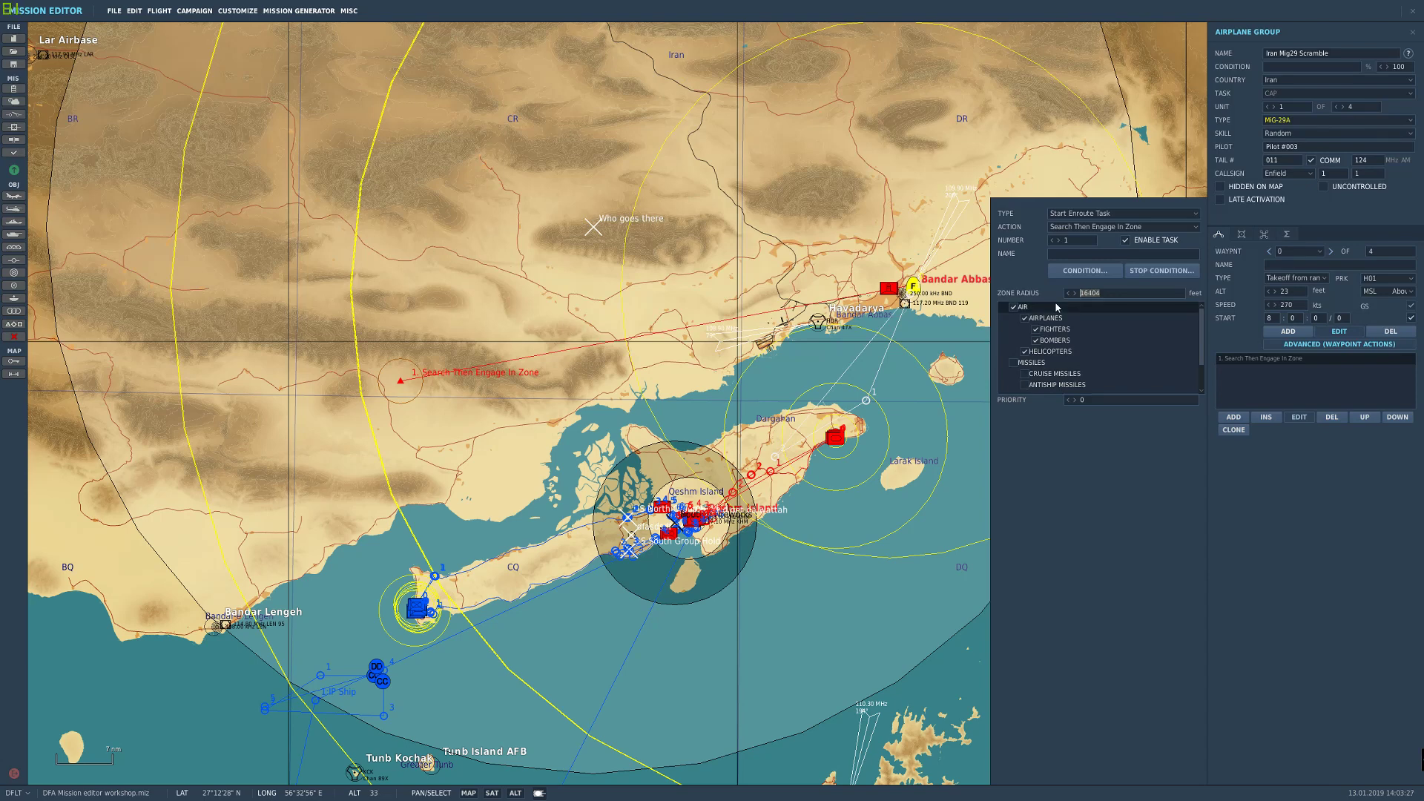
{"action": "type", "text": "250000"}
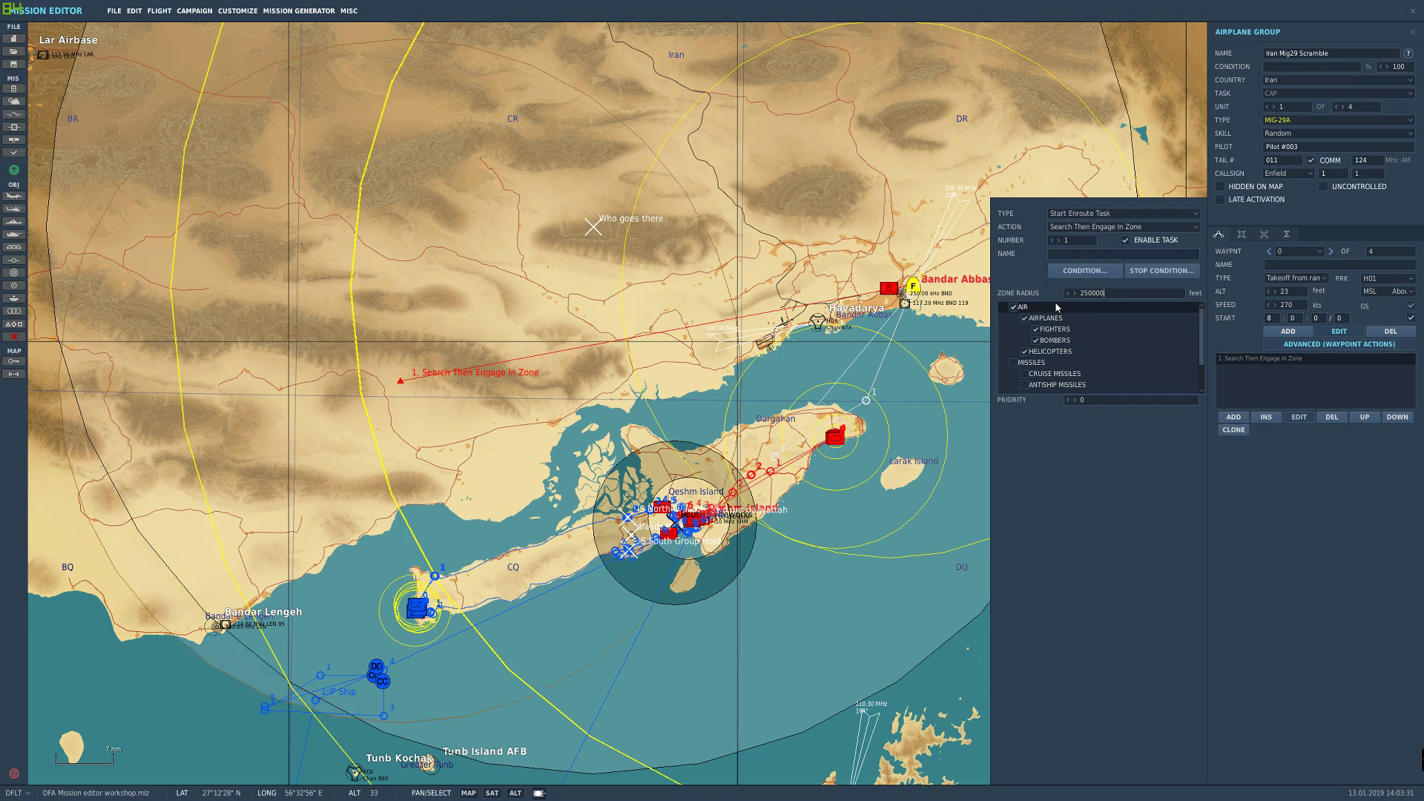
{"action": "left_click", "coordinate": [403, 386]}
{"action": "left_click_drag", "start_coordinate": [403, 386], "coordinate": [629, 357]}
{"action": "right_click_drag", "start_coordinate": [628, 358], "coordinate": [593, 292]}
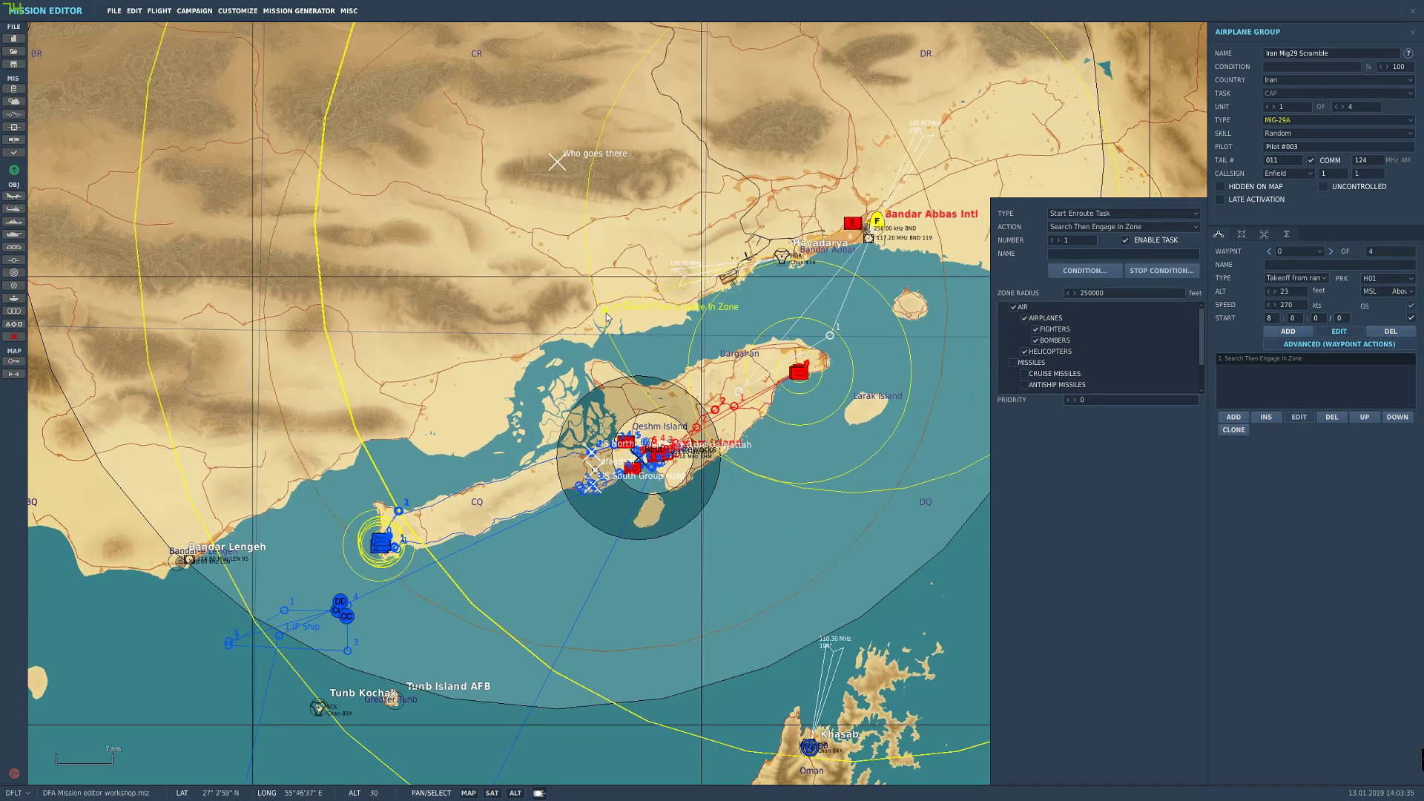
{"action": "mouse_move", "coordinate": [593, 292]}
{"action": "left_mouse_down"}
{"action": "mouse_move", "coordinate": [579, 355]}
{"action": "mouse_move", "coordinate": [558, 335]}
{"action": "mouse_move", "coordinate": [579, 261]}
{"action": "mouse_move", "coordinate": [537, 351]}
{"action": "left_mouse_up"}
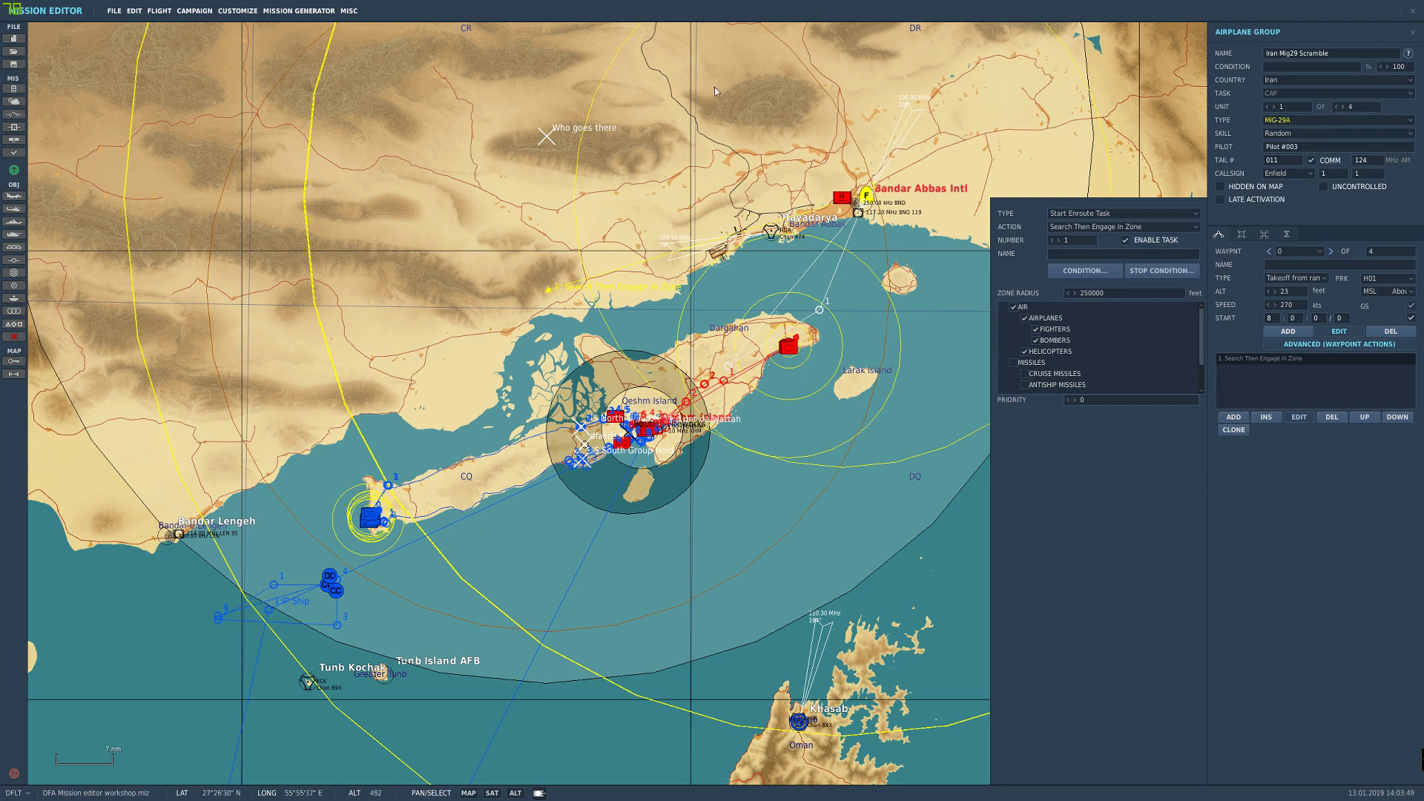
Step: Make the Iran Mig29 Scramble group at Bandar Abbas Intl uncontrolled
{"action": "scroll", "coordinate": [491, 628], "scroll_direction": "down", "scroll_amount": 5}
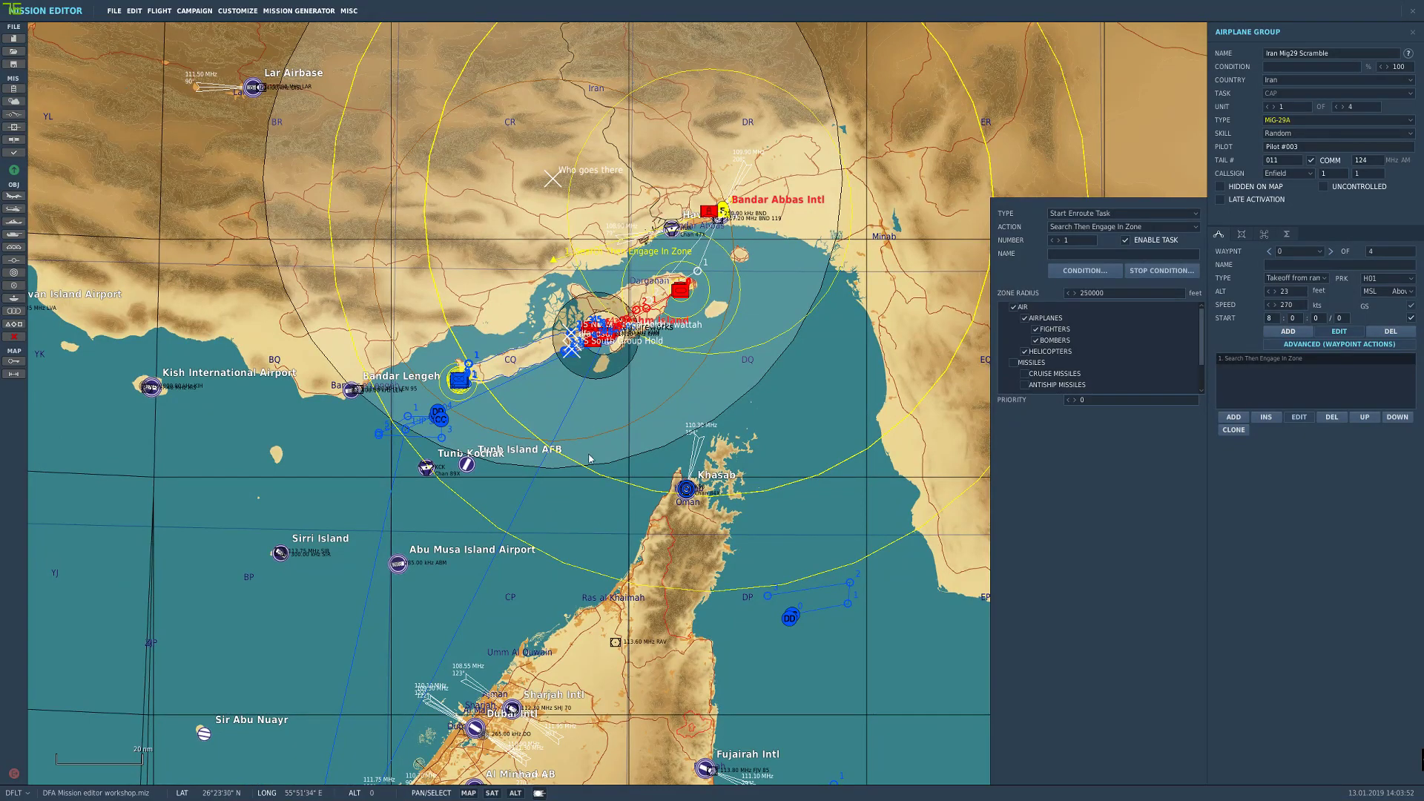
{"action": "left_click_drag", "start_coordinate": [533, 441], "coordinate": [554, 486]}
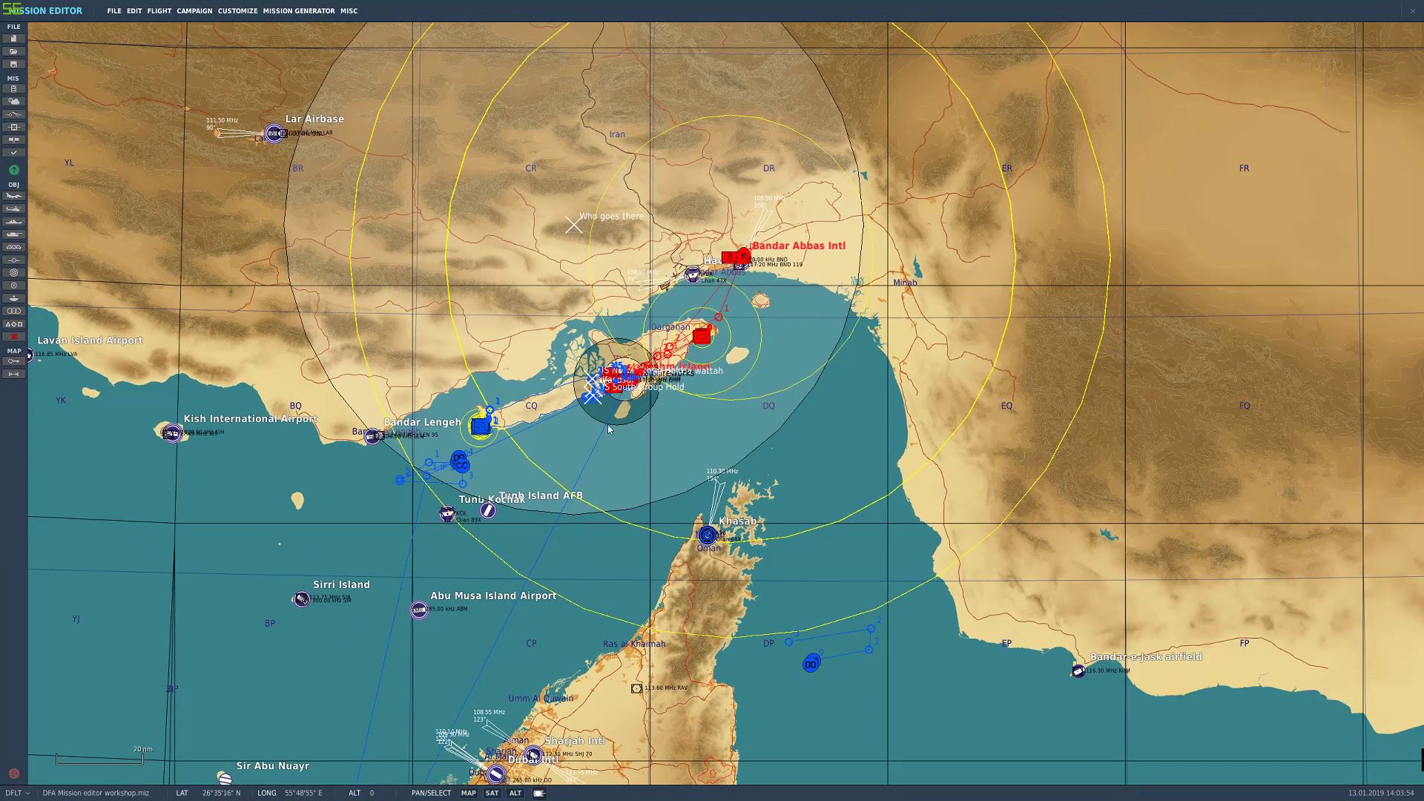
{"action": "scroll", "coordinate": [608, 428], "scroll_direction": "up", "scroll_amount": 5}
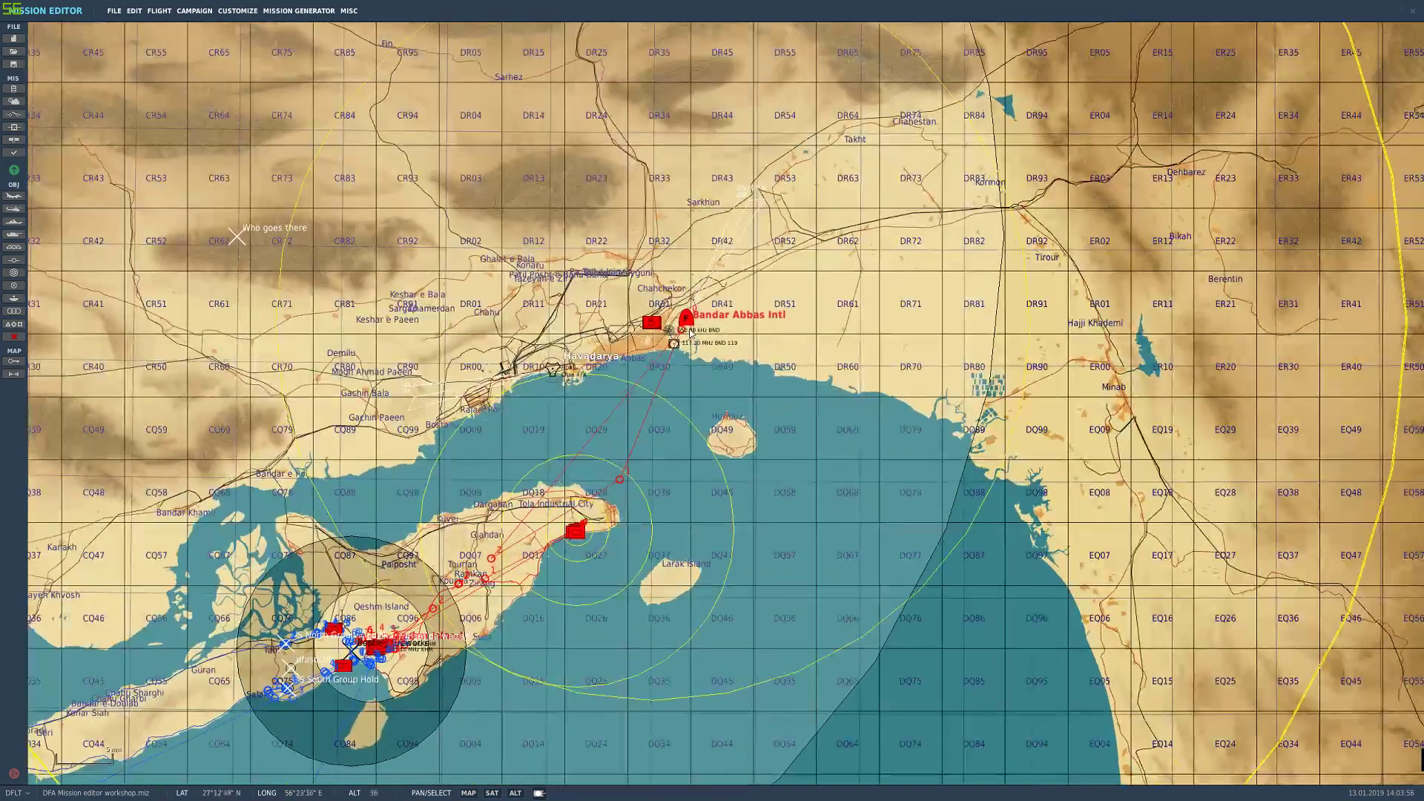
{"action": "left_click", "coordinate": [685, 320]}
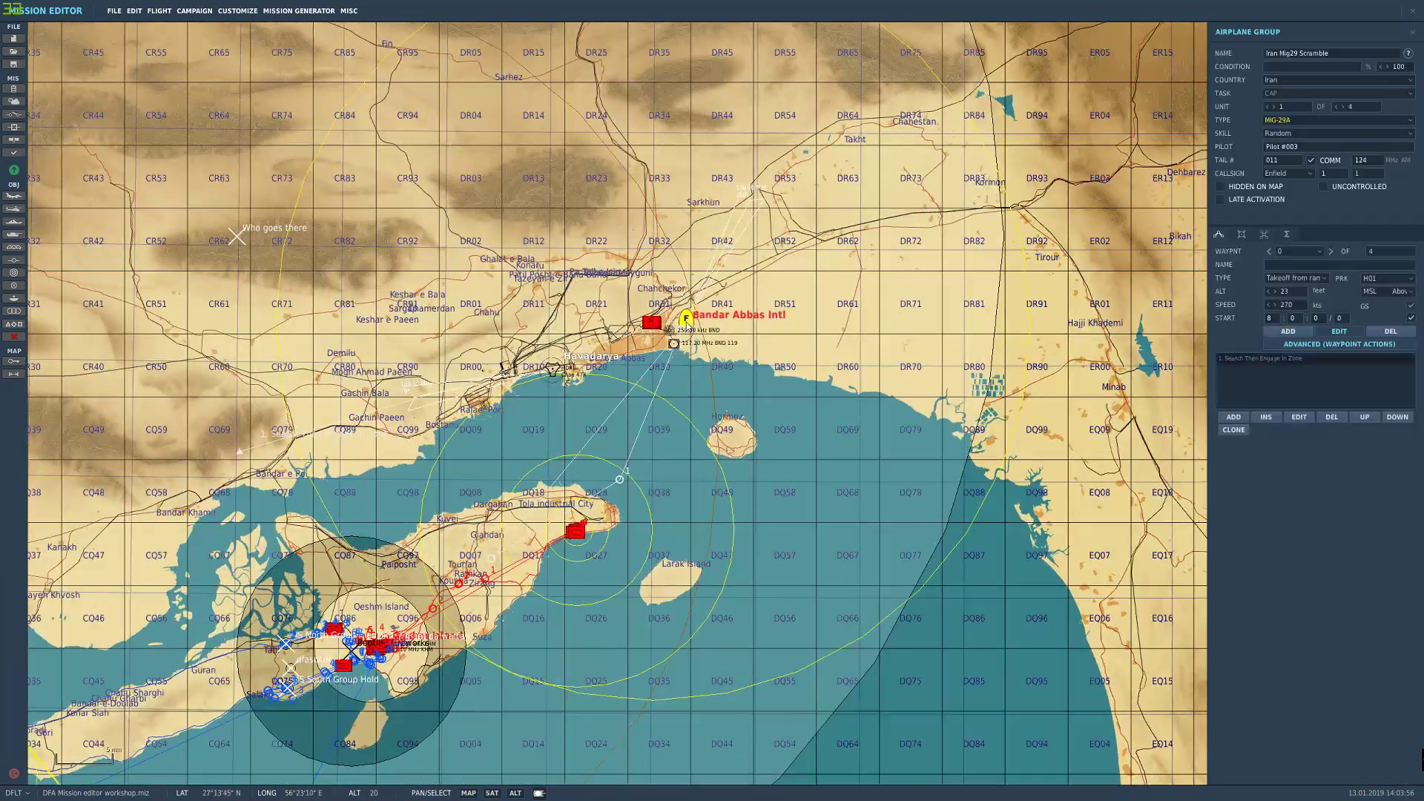
{"action": "scroll", "coordinate": [686, 320], "scroll_direction": "up", "scroll_amount": 3}
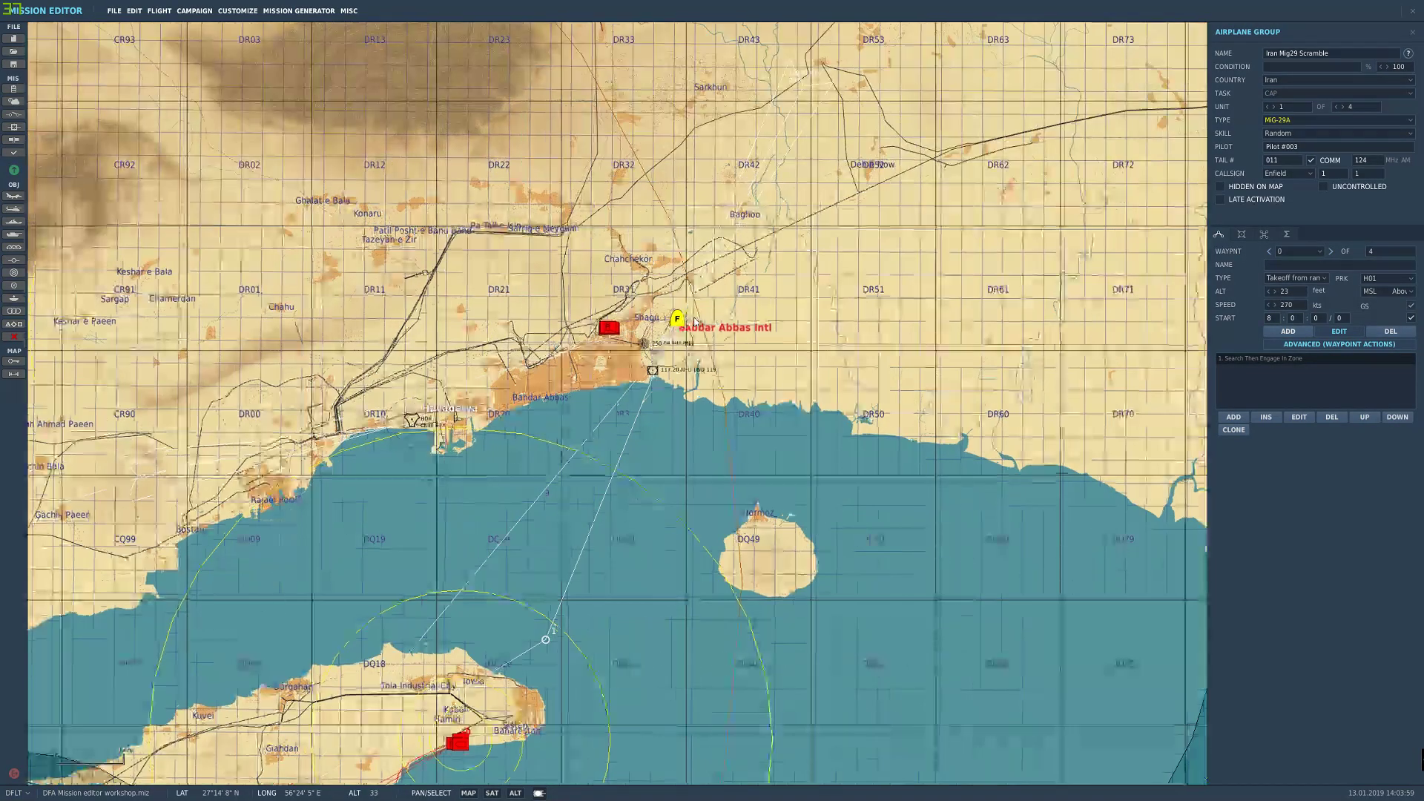
{"action": "left_click", "coordinate": [1324, 188]}
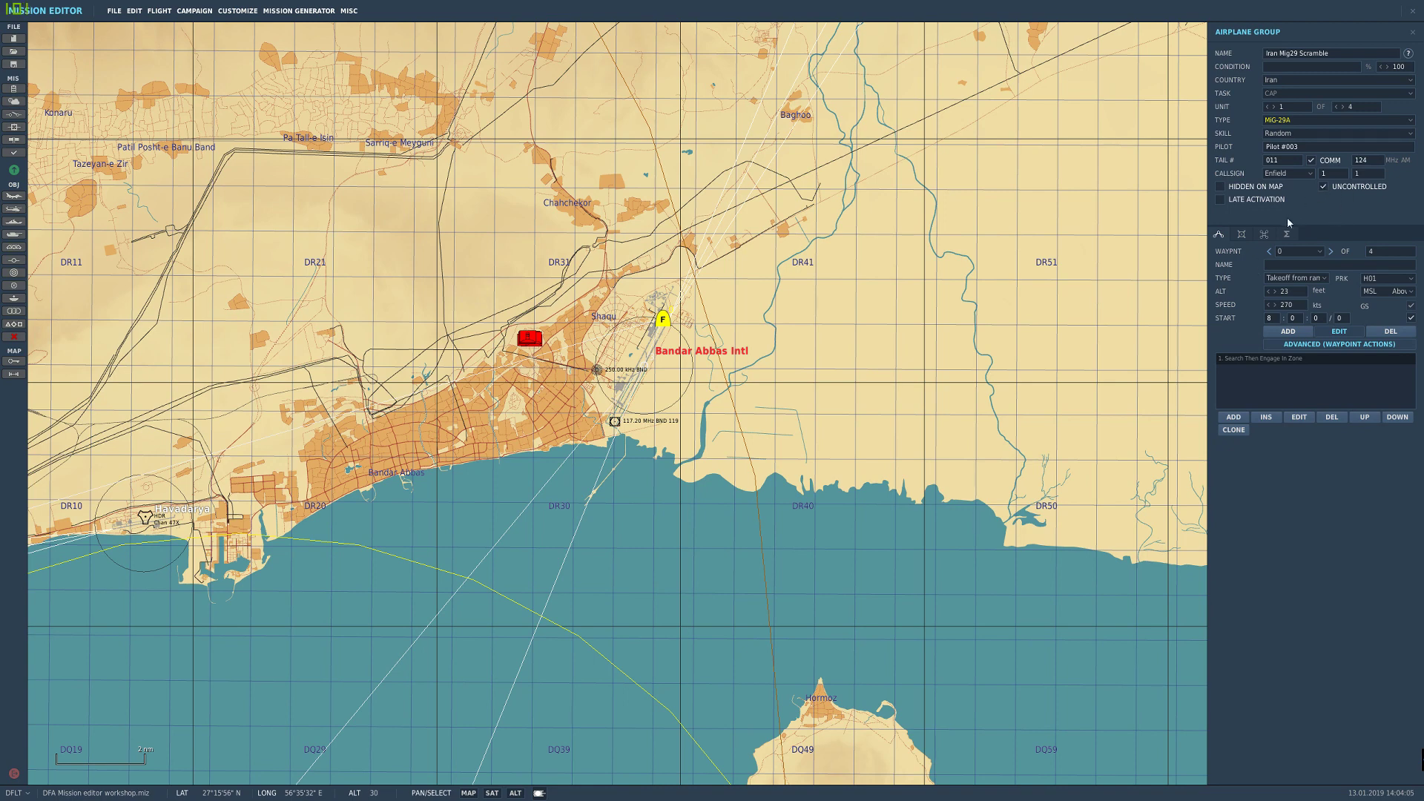
Step: Add a triggered action to the MiG-29A group using the Perform Command type with the Start command
{"action": "left_click", "coordinate": [1264, 234]}
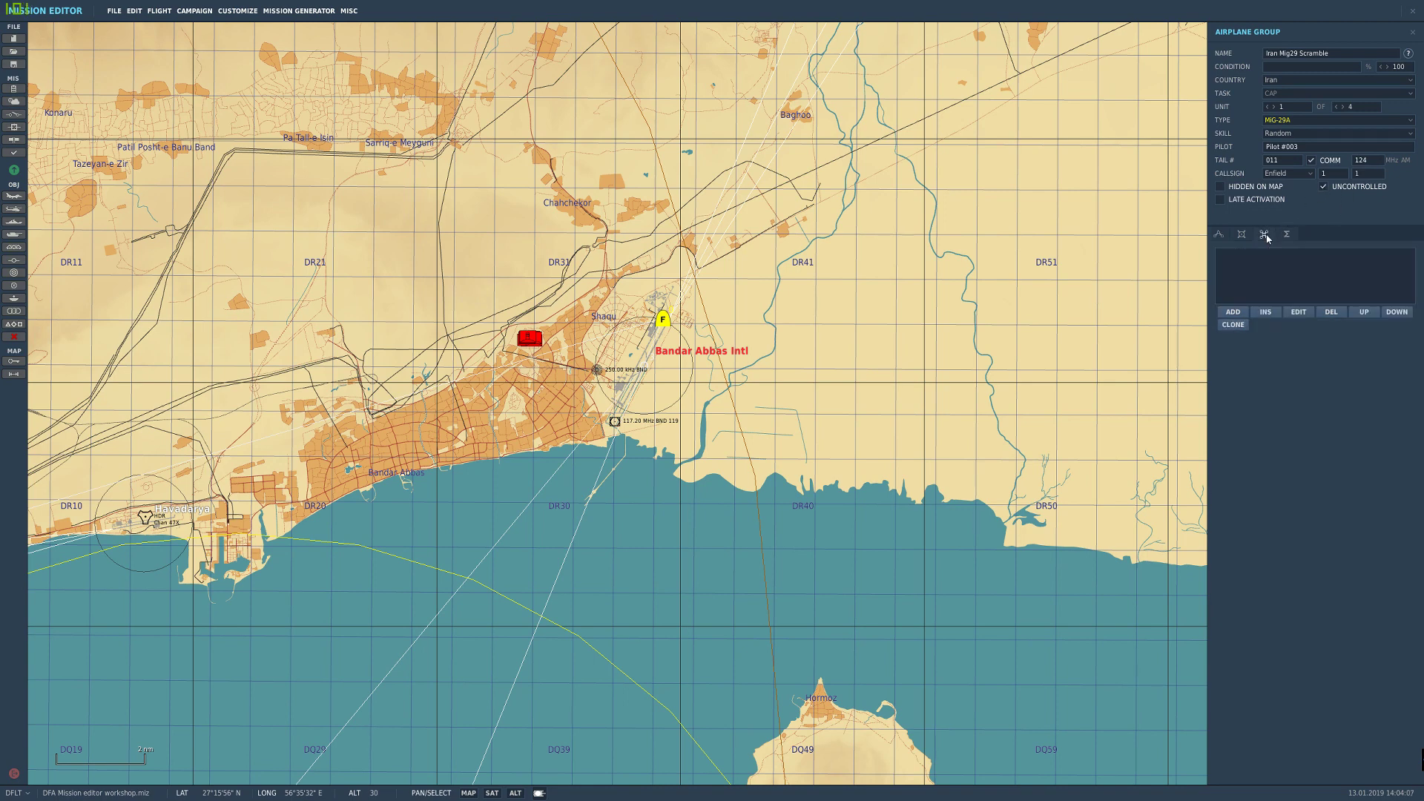
{"action": "left_click", "coordinate": [1232, 311]}
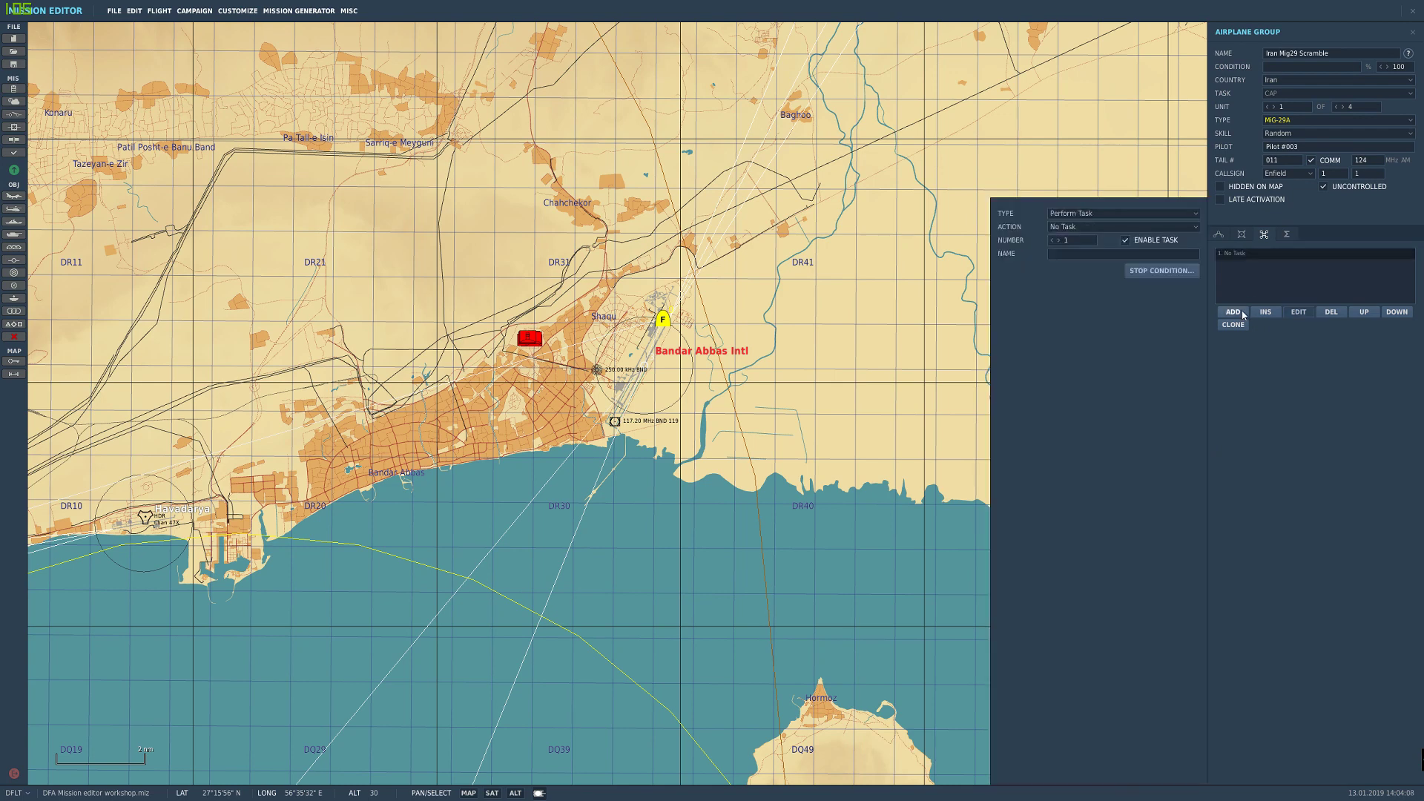
{"action": "left_click", "coordinate": [1122, 228]}
{"action": "left_click", "coordinate": [1098, 214]}
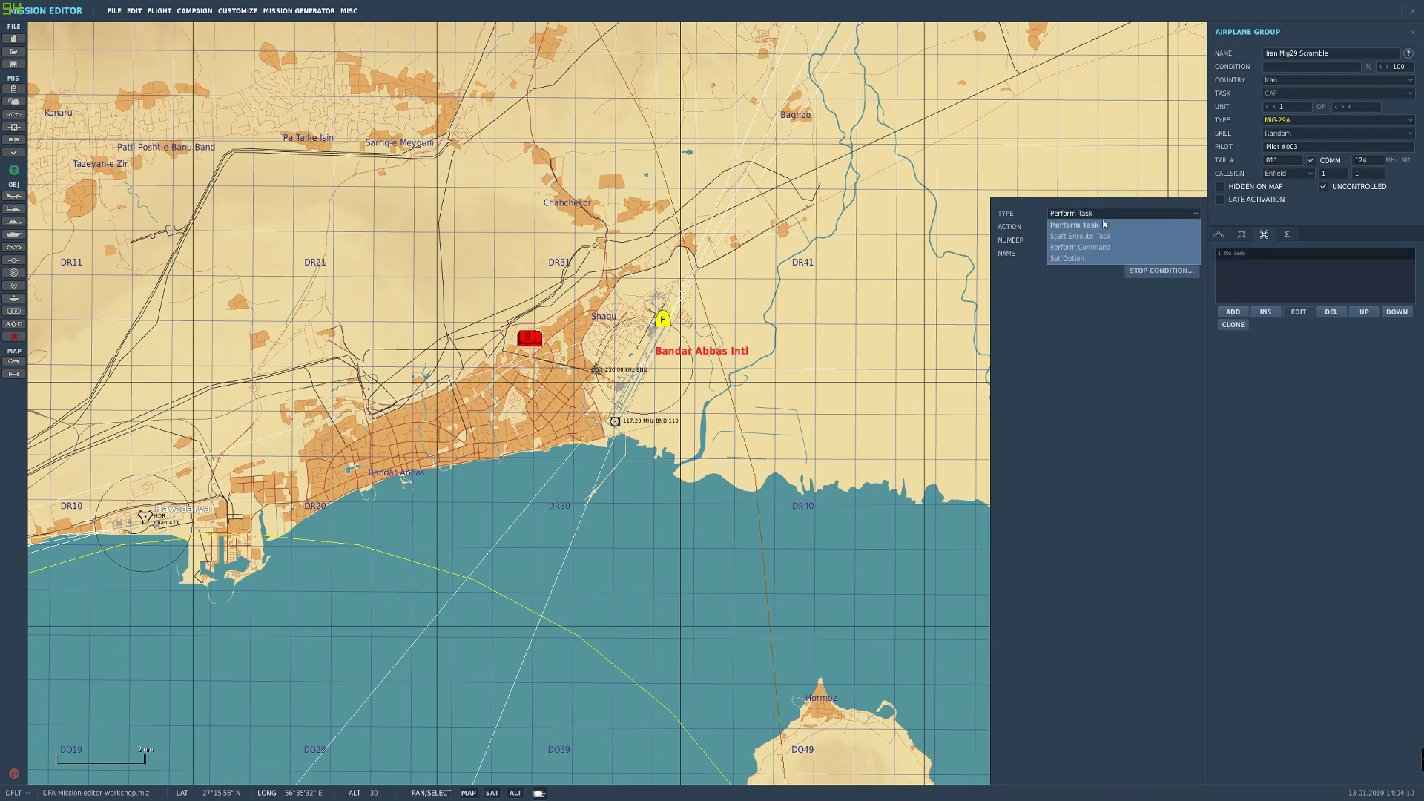
{"action": "left_click", "coordinate": [1085, 248]}
{"action": "left_click", "coordinate": [1085, 227]}
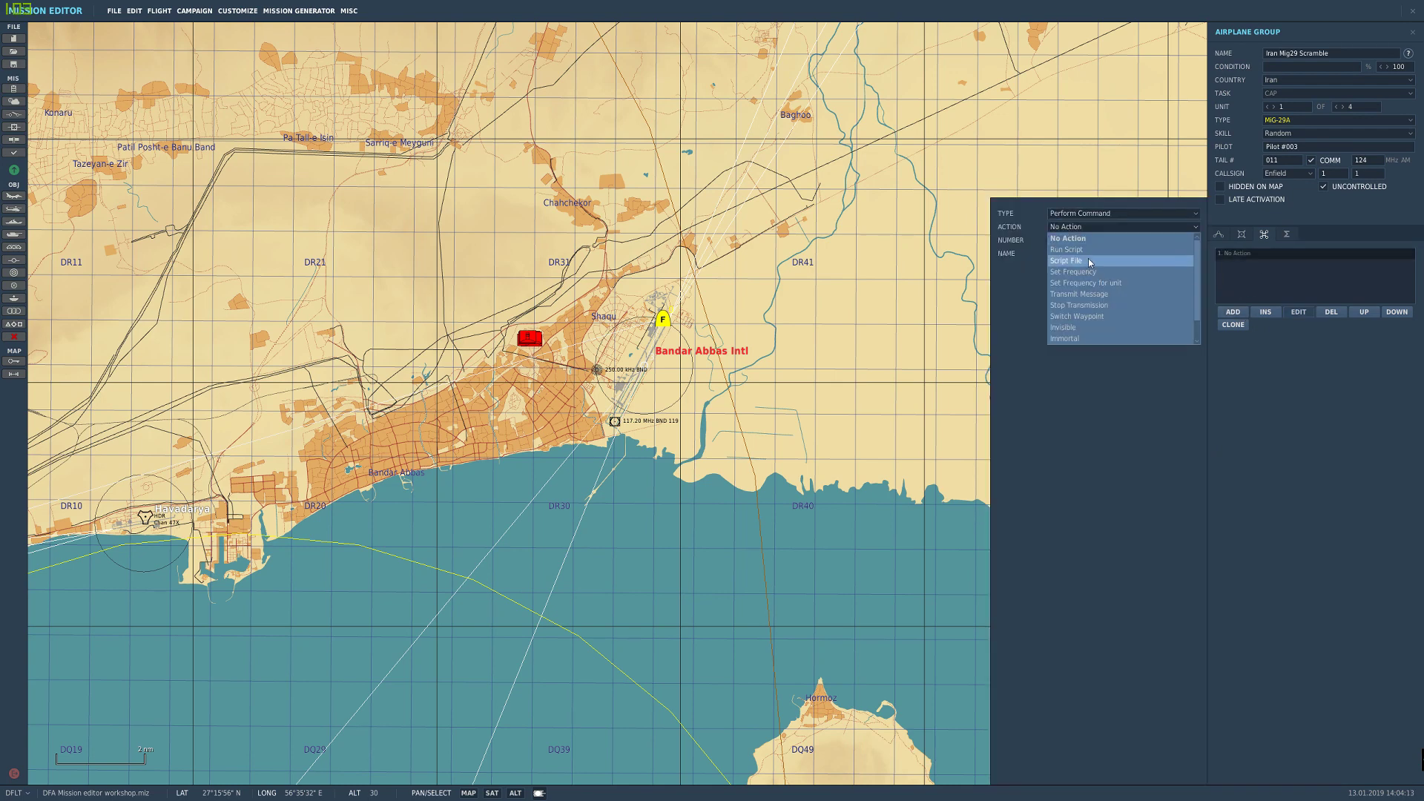
{"action": "scroll", "coordinate": [1075, 311], "scroll_direction": "down", "scroll_amount": 2}
{"action": "left_click", "coordinate": [1061, 327]}
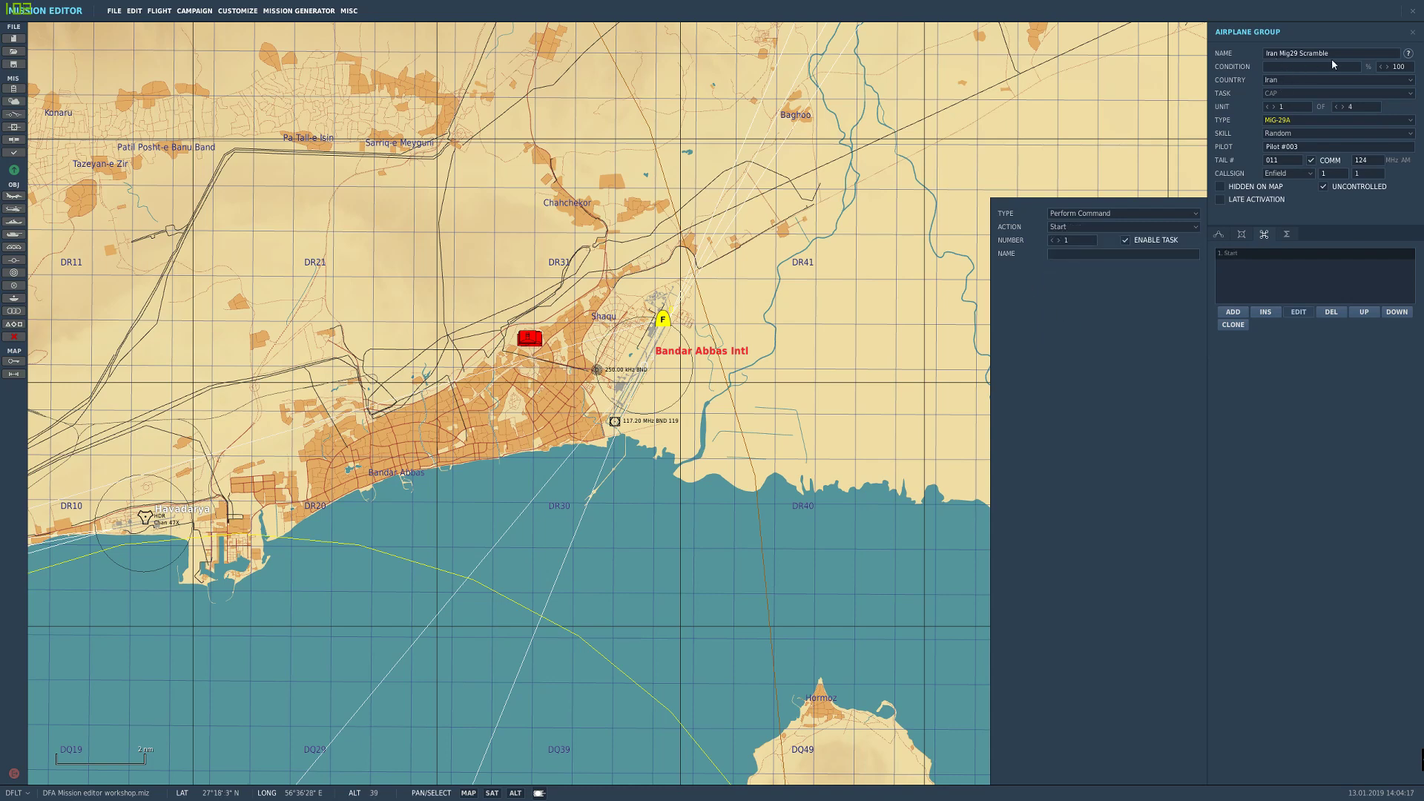
{"action": "left_click_drag", "start_coordinate": [1333, 54], "coordinate": [1173, 101]}
{"action": "left_click", "coordinate": [425, 279]}
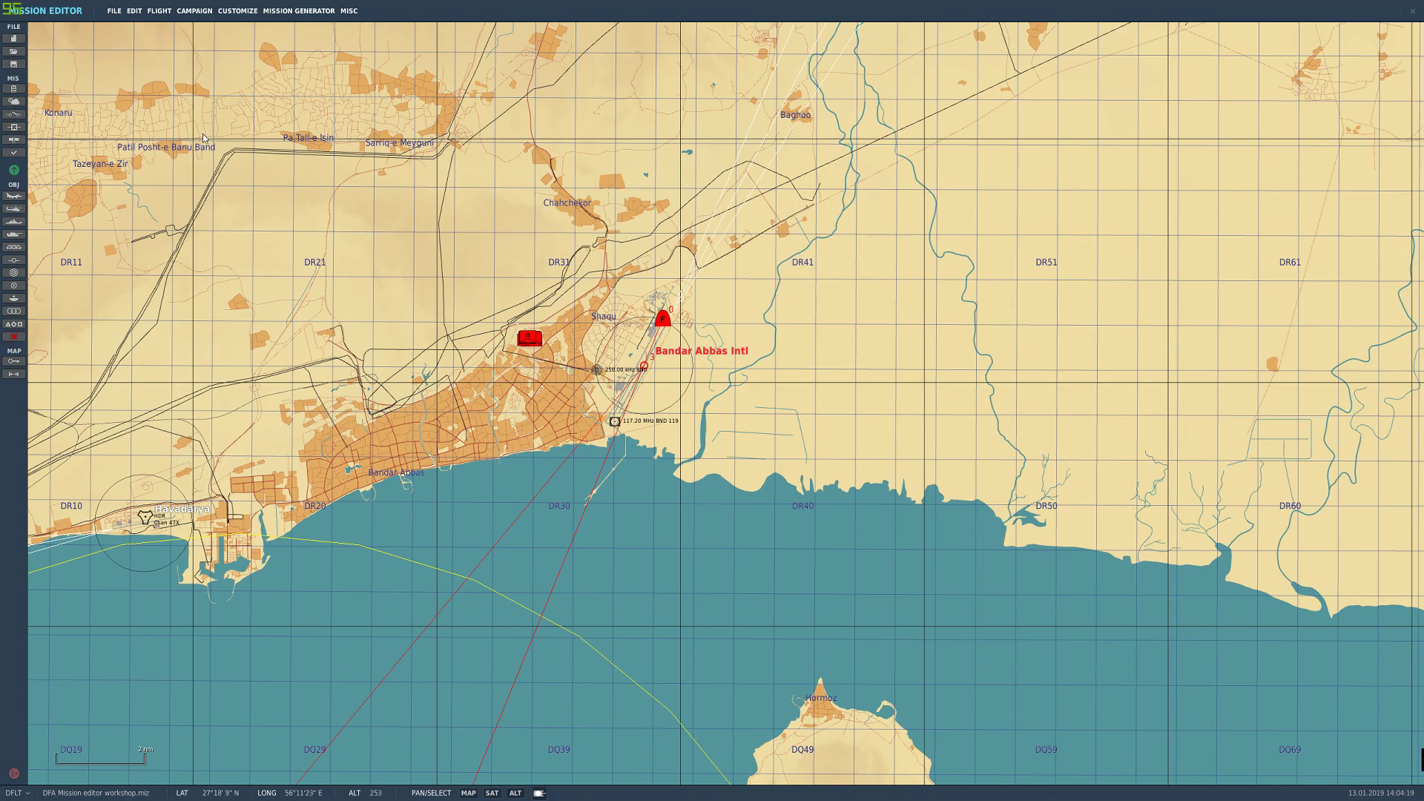
Step: Create a new 1 ONCE mission trigger and name it SCRAMBLE IRAN
{"action": "scroll", "coordinate": [739, 196], "scroll_direction": "down", "scroll_amount": 8}
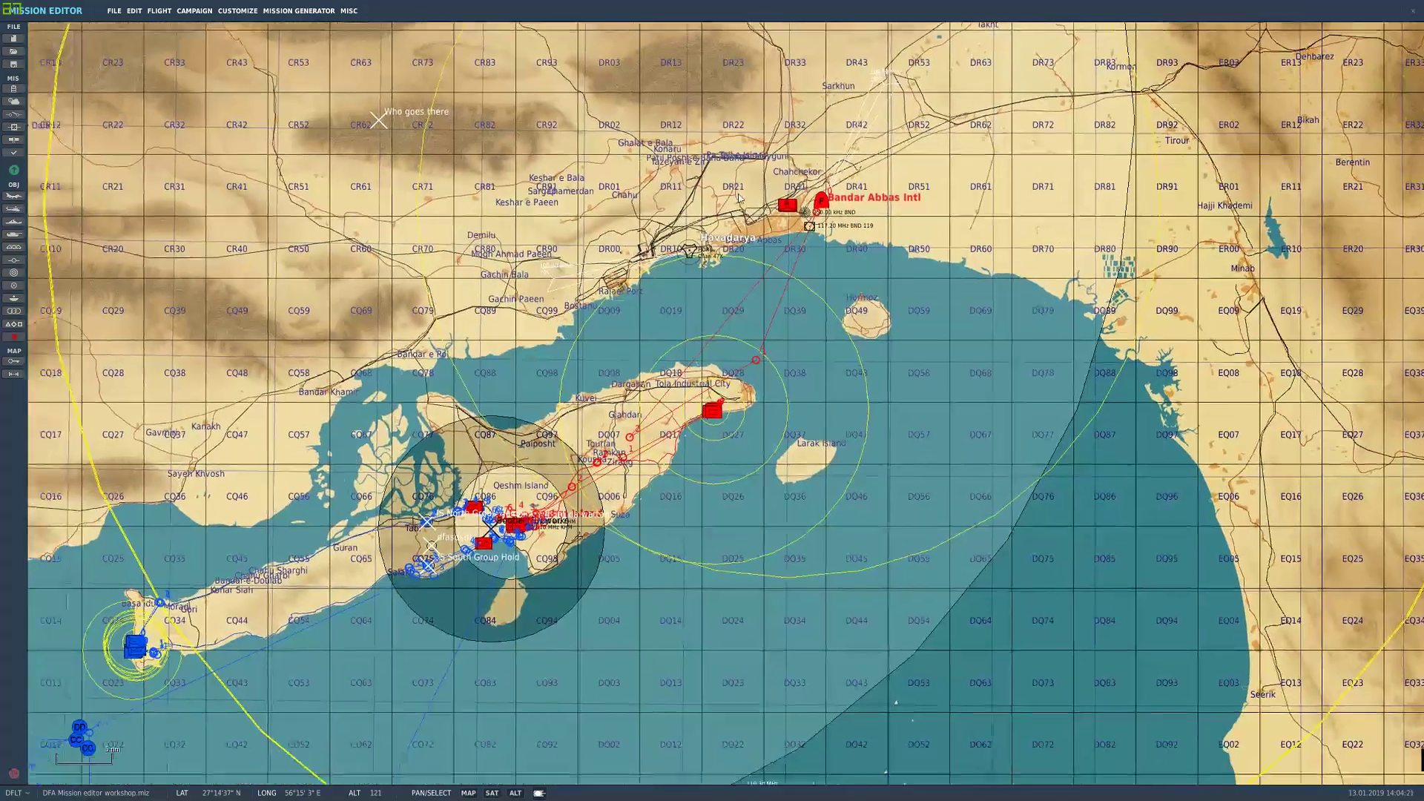
{"action": "scroll", "coordinate": [738, 197], "scroll_direction": "down", "scroll_amount": 2}
{"action": "left_click", "coordinate": [14, 114]}
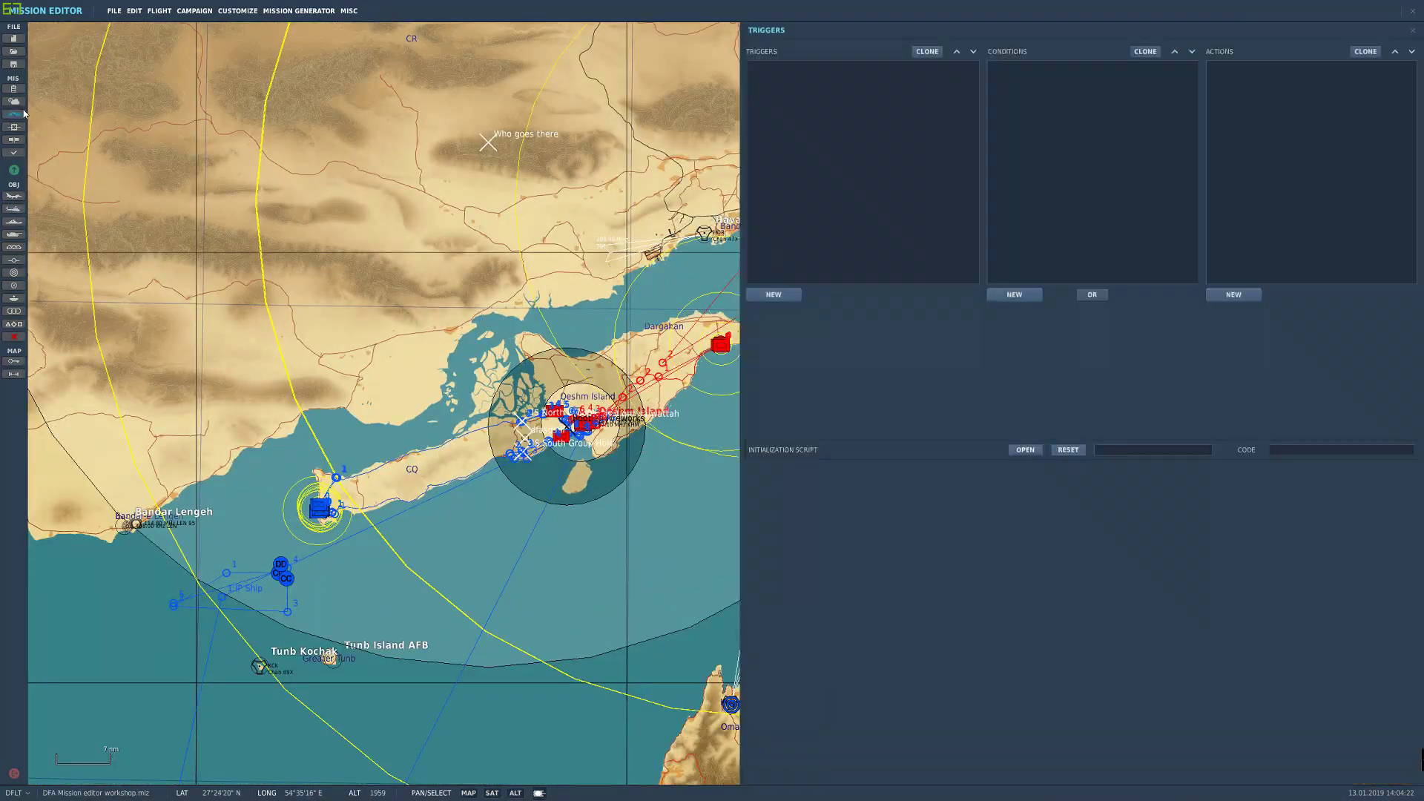
{"action": "left_click", "coordinate": [774, 295]}
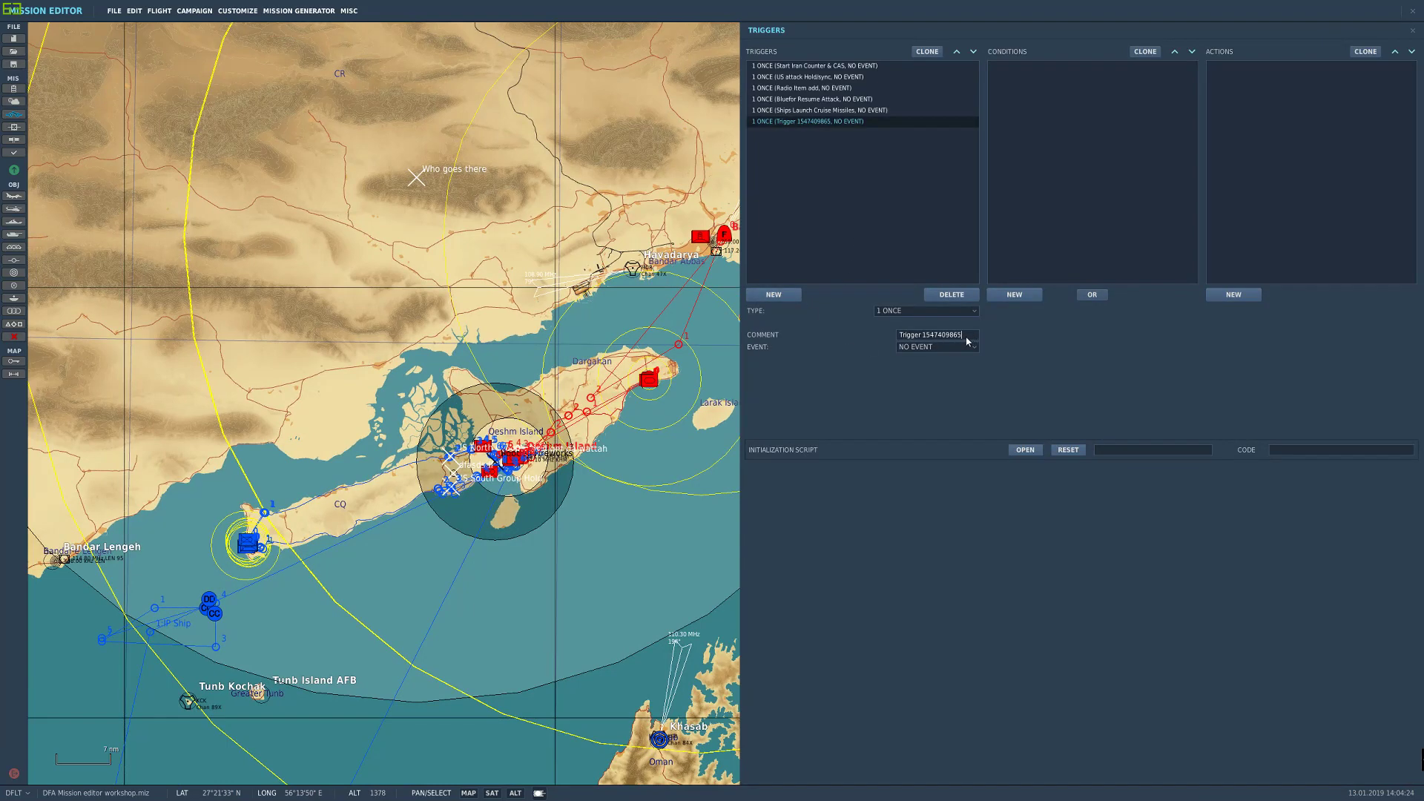
{"action": "left_click_drag", "start_coordinate": [966, 337], "coordinate": [870, 343]}
{"action": "type", "text": "SCRAMP"}
{"action": "key", "text": "BackSpace"}
{"action": "type", "text": "BLE IRAN"}
Step: Add a condition of type PART OF GROUP IN ZONE to the SCRAMBLE IRAN trigger
{"action": "left_click", "coordinate": [1013, 293]}
{"action": "left_click", "coordinate": [1150, 312]}
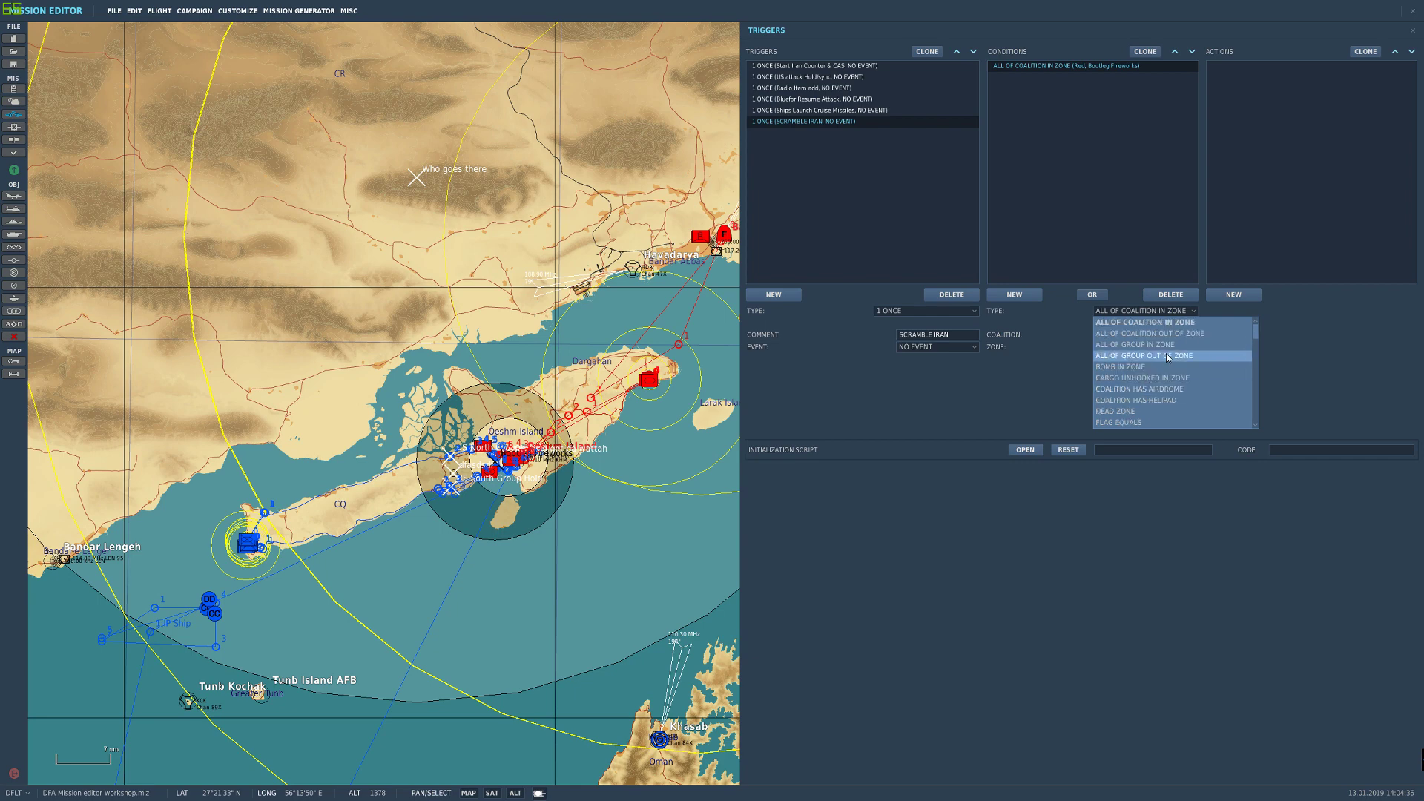
{"action": "scroll", "coordinate": [1165, 354], "scroll_direction": "down", "scroll_amount": 4}
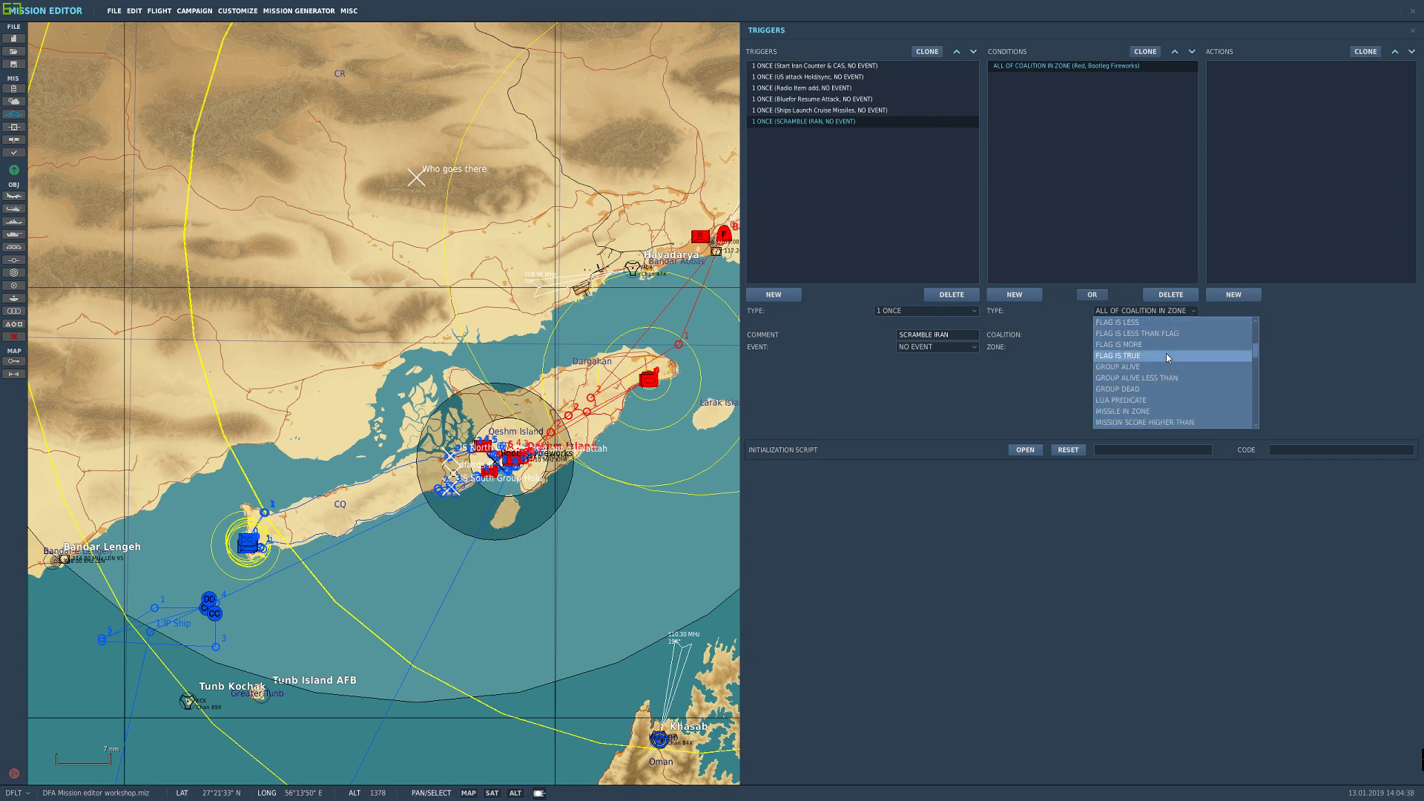
{"action": "scroll", "coordinate": [1176, 369], "scroll_direction": "down", "scroll_amount": 3}
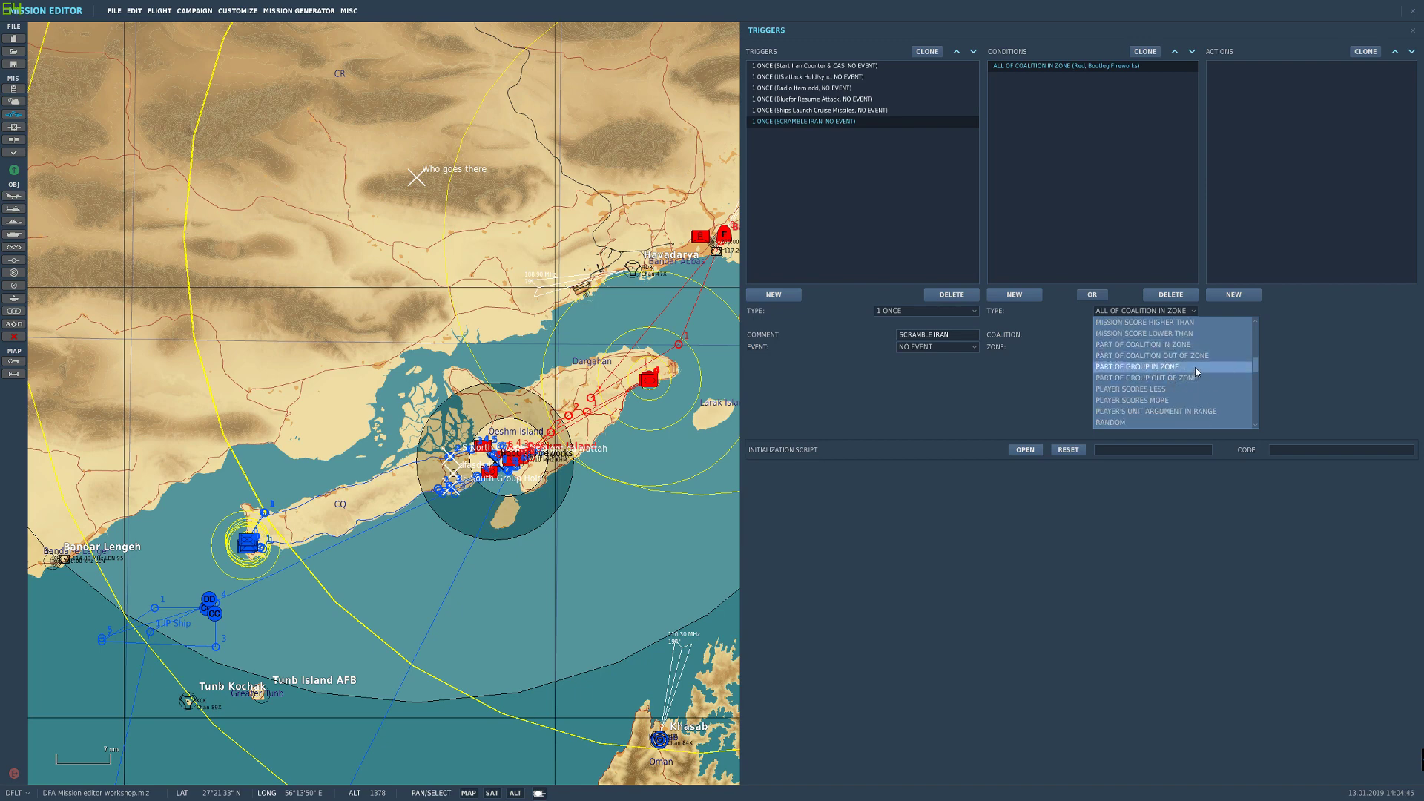
{"action": "left_click", "coordinate": [1190, 368]}
Step: Set the group of the PART OF GROUP IN ZONE condition to New Airplane Group
{"action": "left_click", "coordinate": [1162, 335]}
{"action": "scroll", "coordinate": [1168, 357], "scroll_direction": "down", "scroll_amount": 3}
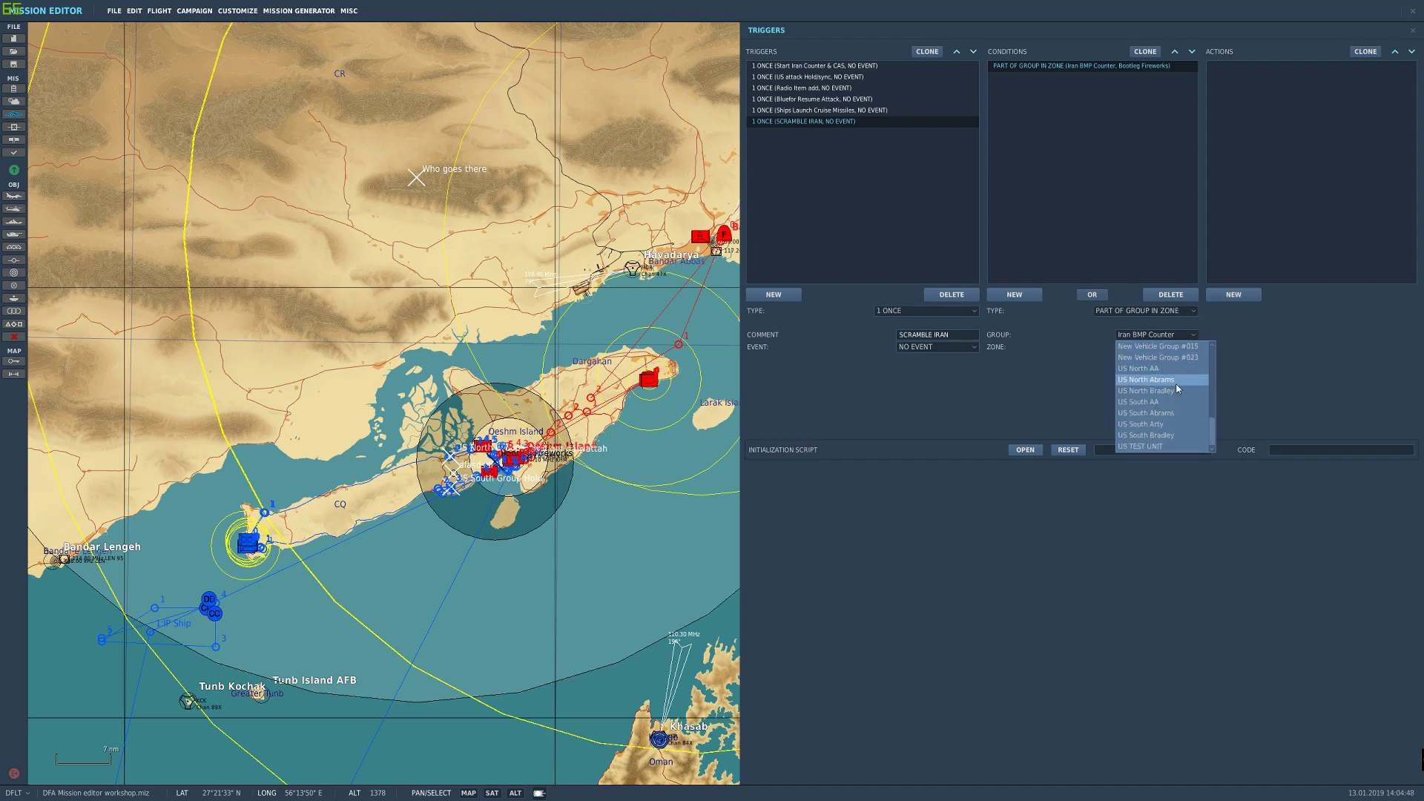
{"action": "scroll", "coordinate": [1181, 395], "scroll_direction": "up", "scroll_amount": 10}
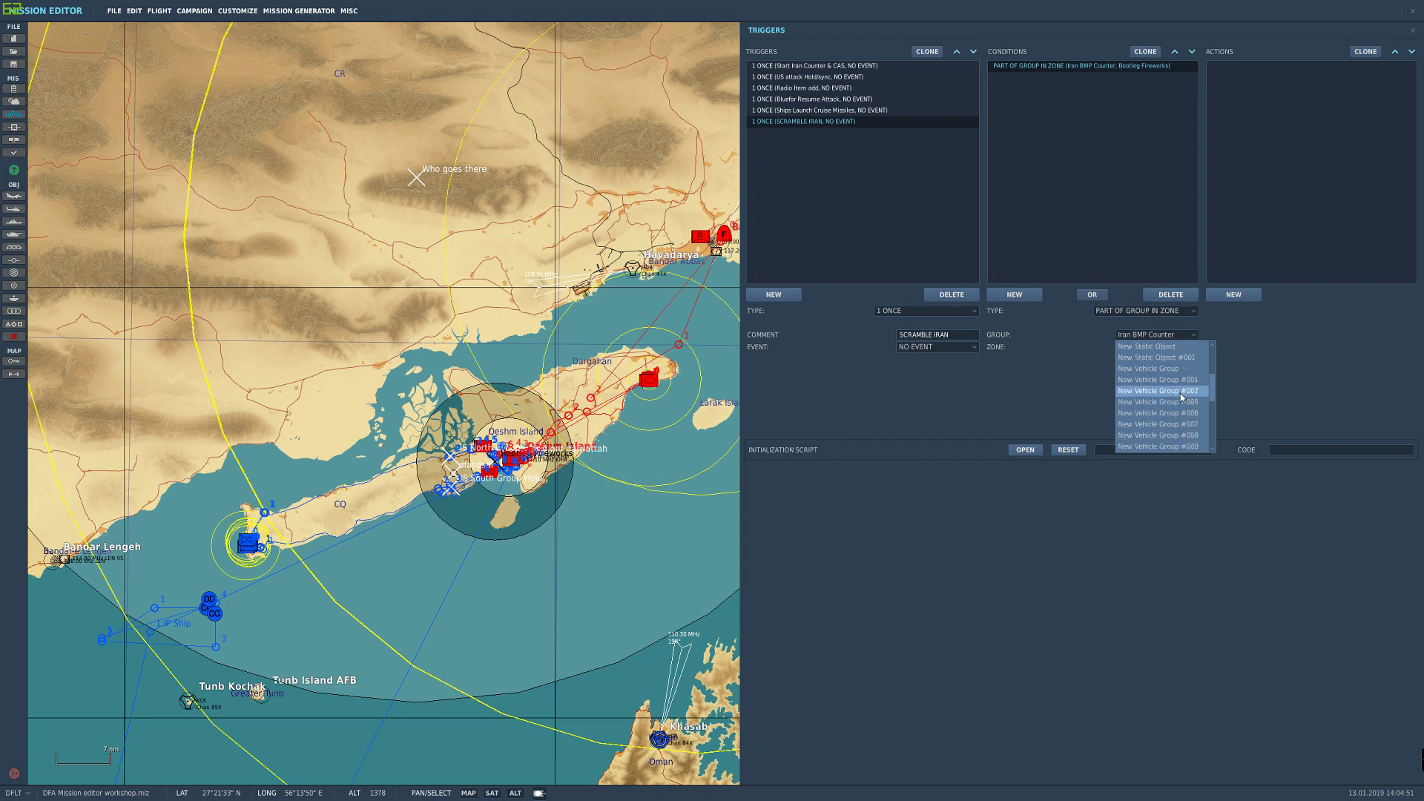
{"action": "scroll", "coordinate": [1182, 398], "scroll_direction": "down", "scroll_amount": 10}
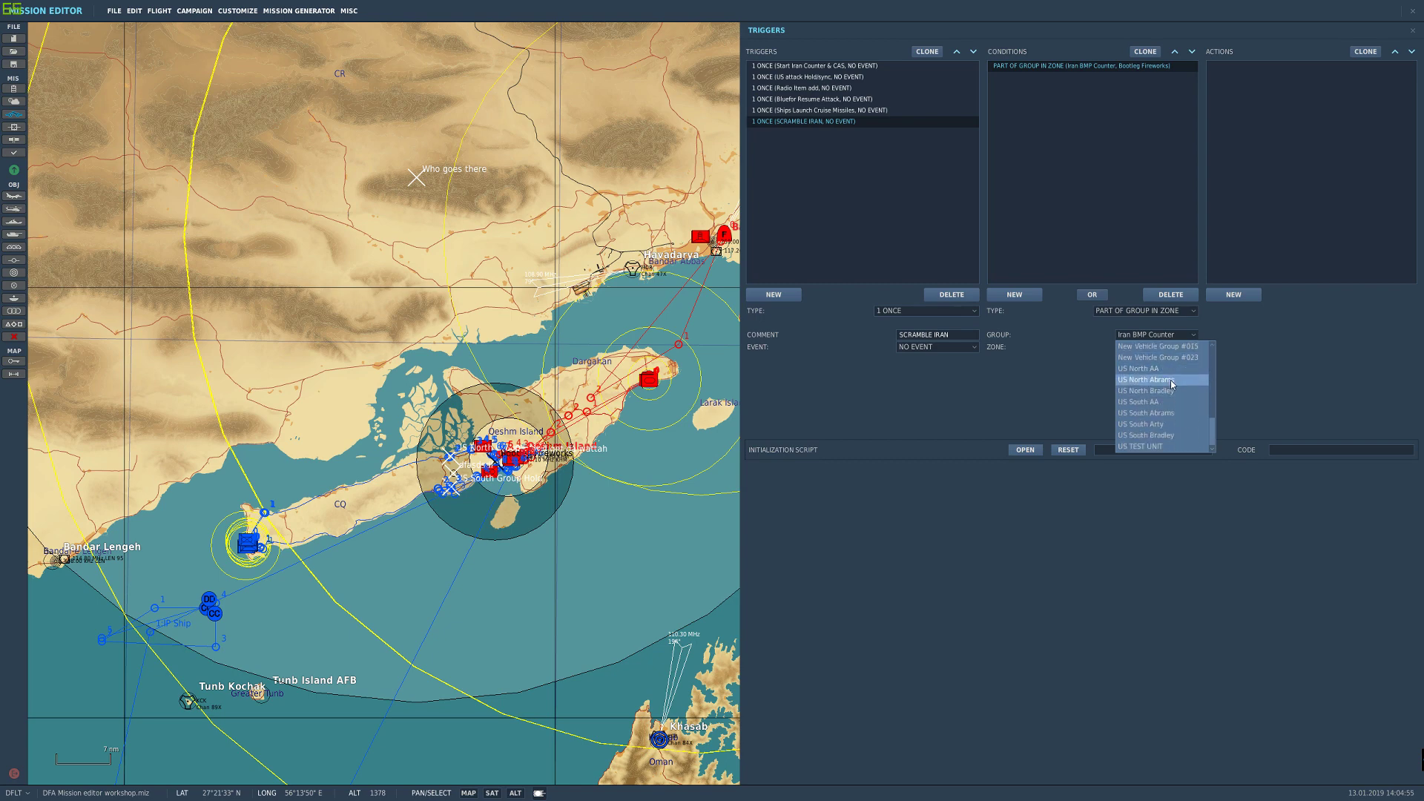
{"action": "scroll", "coordinate": [1171, 385], "scroll_direction": "up", "scroll_amount": 10}
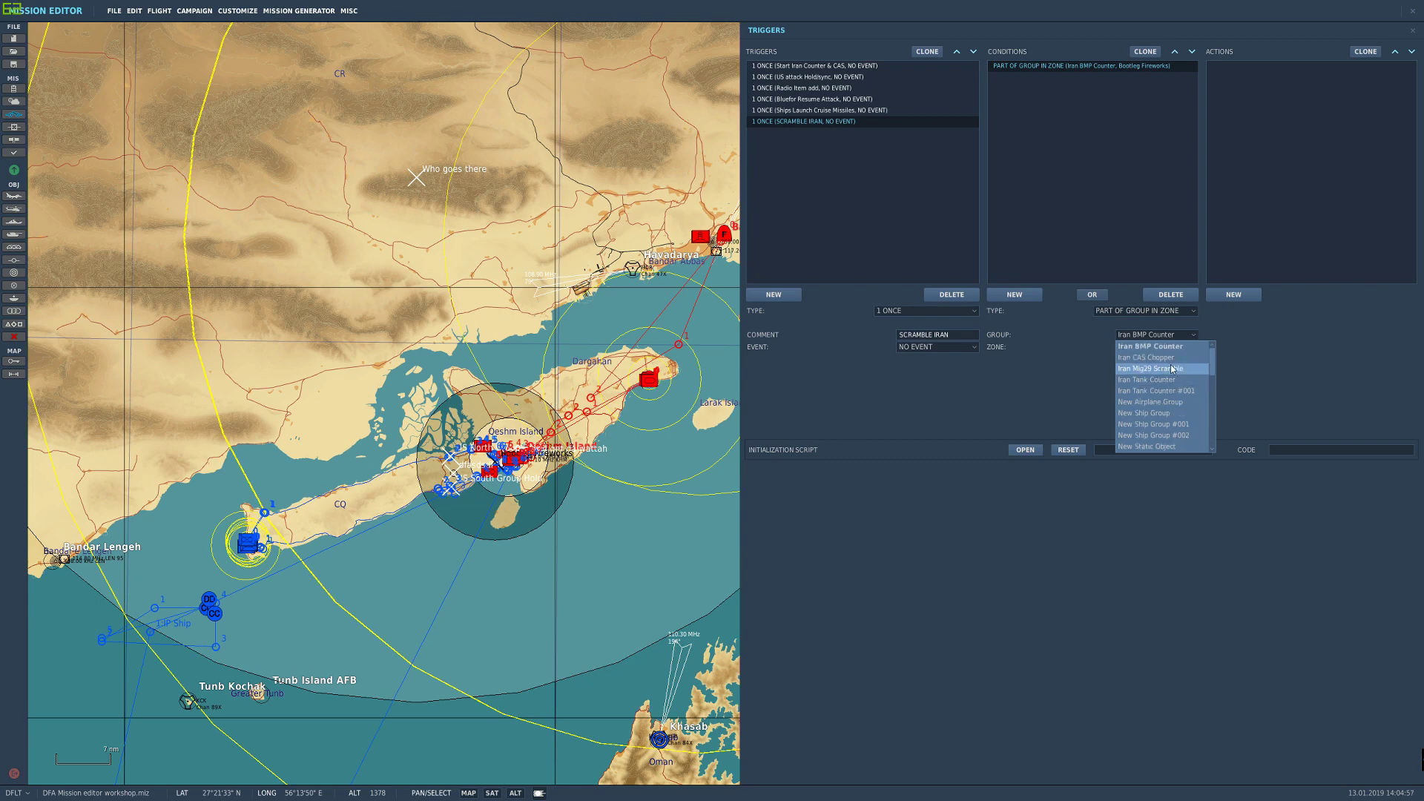
{"action": "left_click", "coordinate": [1167, 403]}
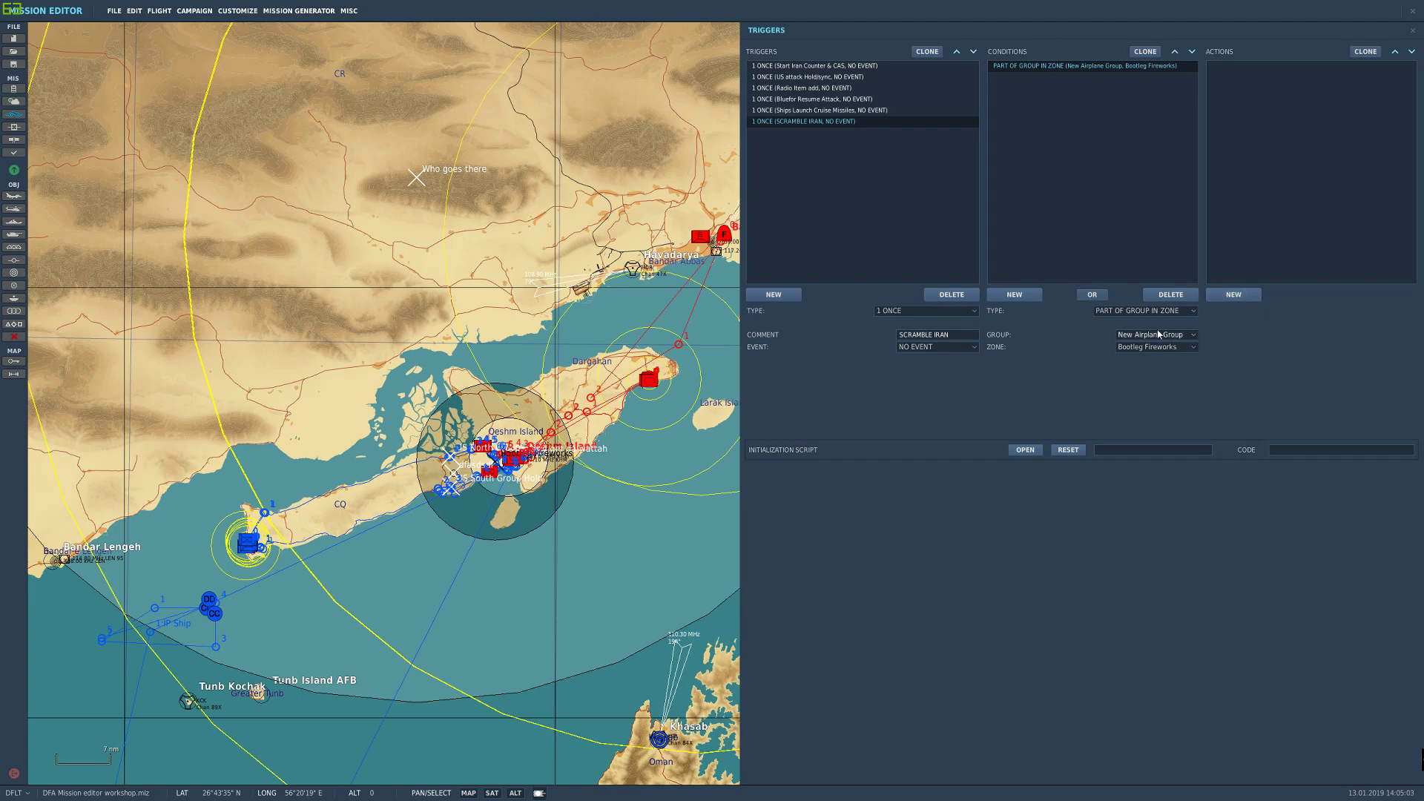
Step: Add an AI TASK PUSH action to the SCRAMBLE IRAN trigger with the AI action Iran Mig29 Scramble / 1. Start
{"action": "left_click", "coordinate": [1235, 295]}
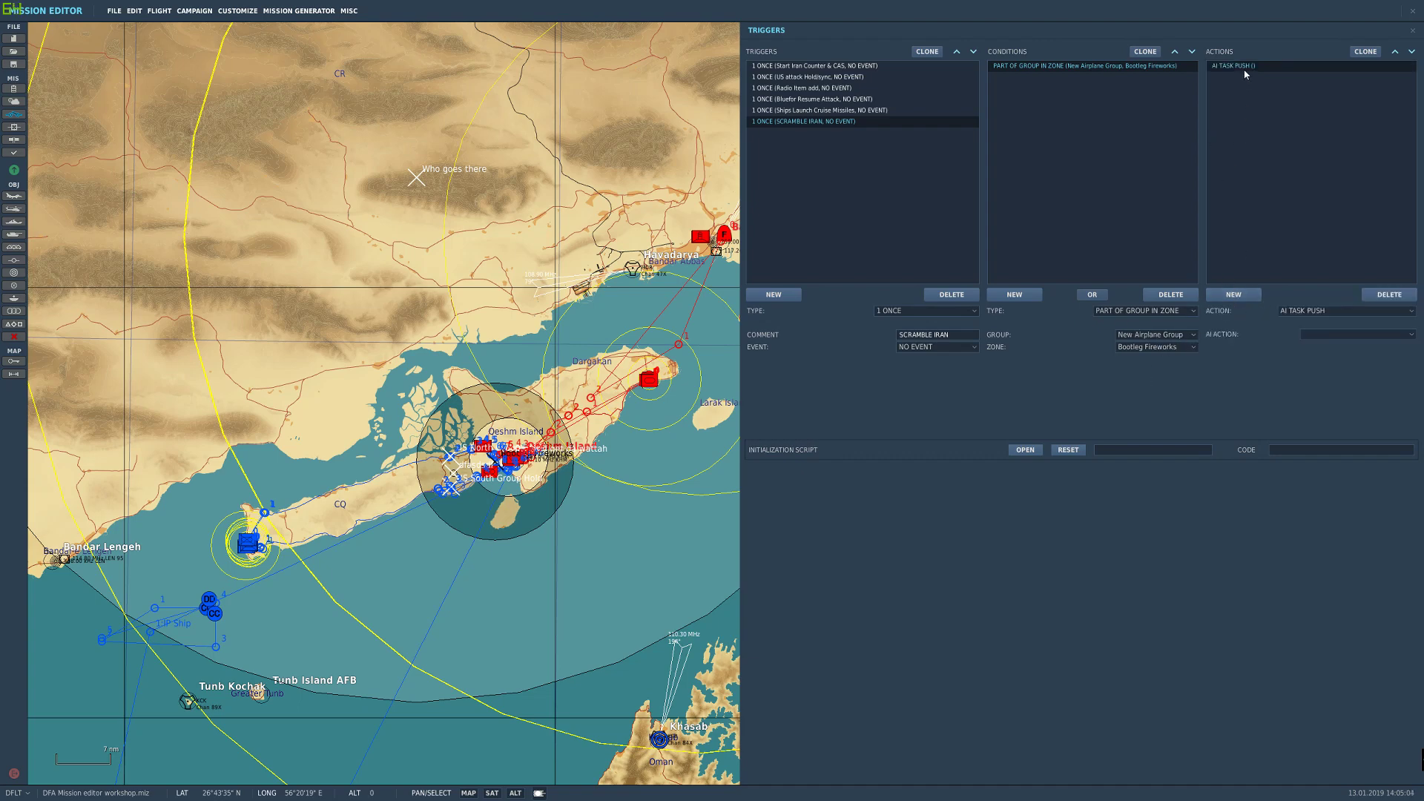
{"action": "left_click", "coordinate": [1325, 332]}
{"action": "left_click", "coordinate": [1303, 311]}
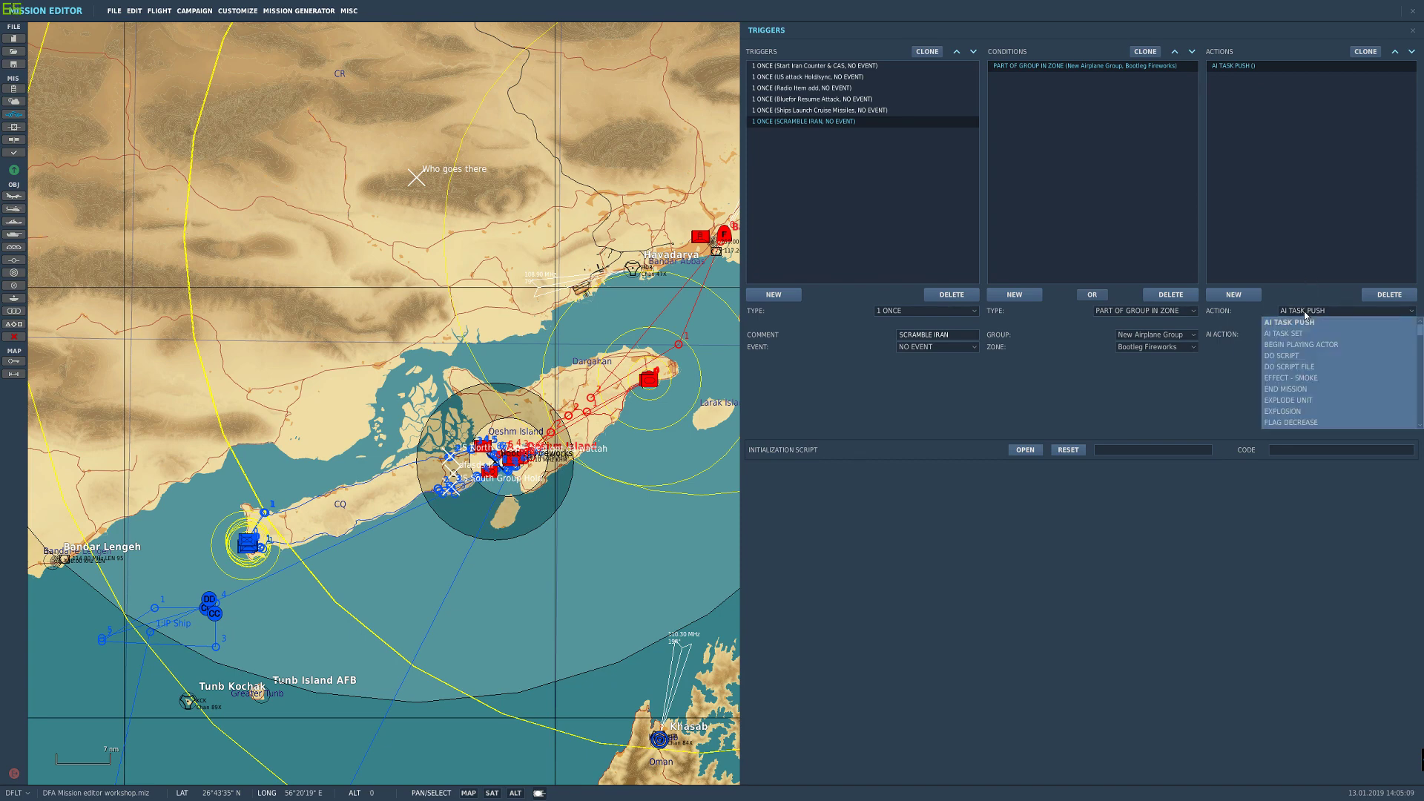
{"action": "left_click", "coordinate": [1304, 312]}
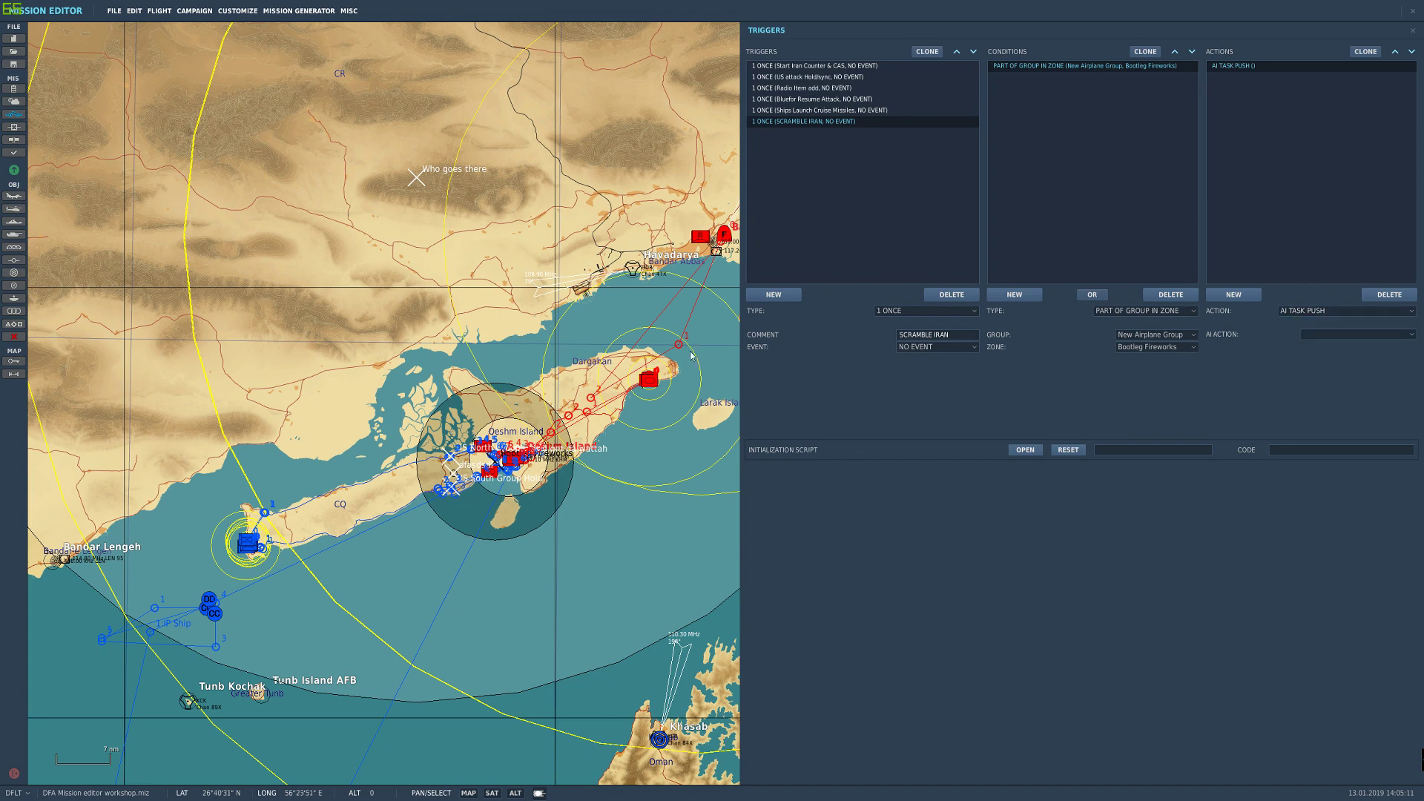
{"action": "left_click", "coordinate": [1326, 335]}
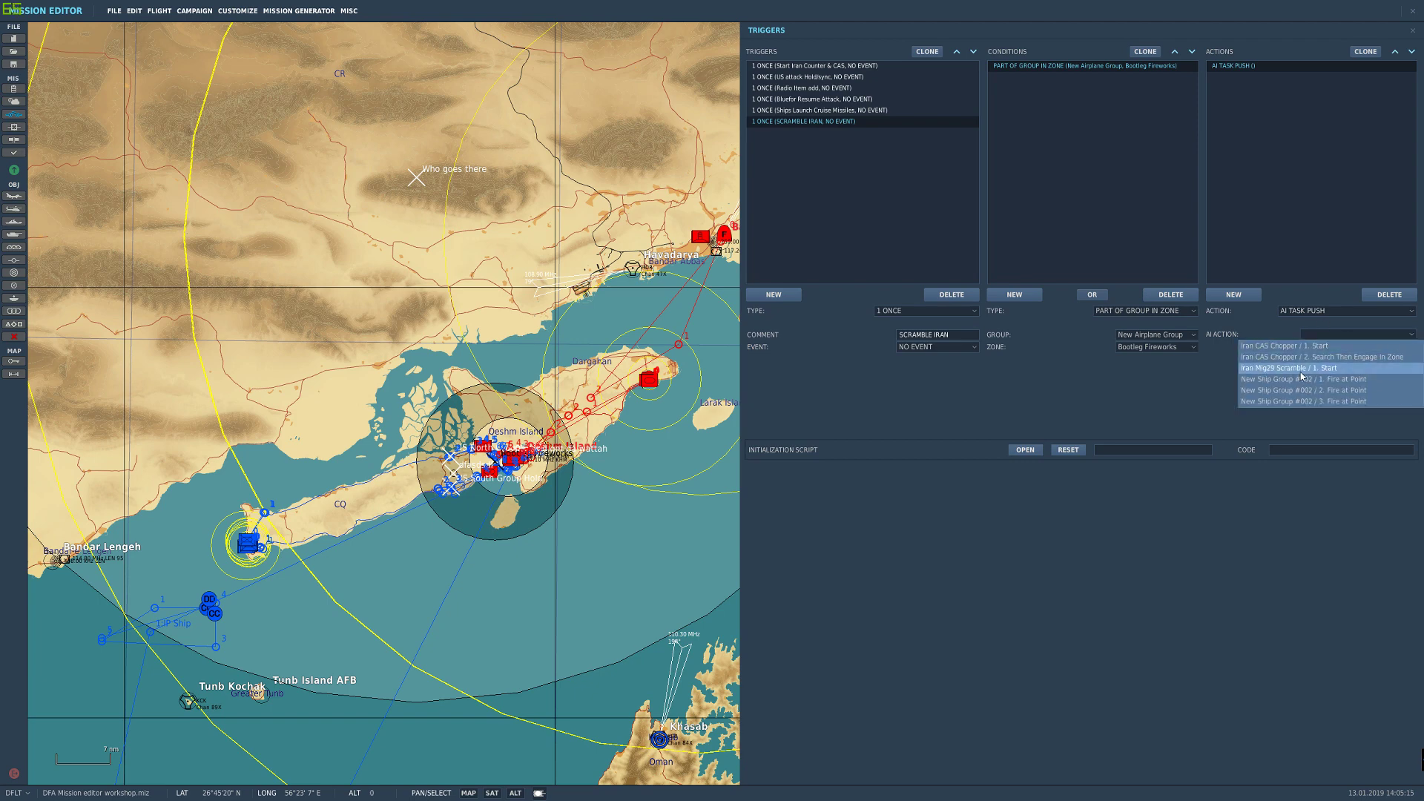
{"action": "left_click", "coordinate": [1322, 371]}
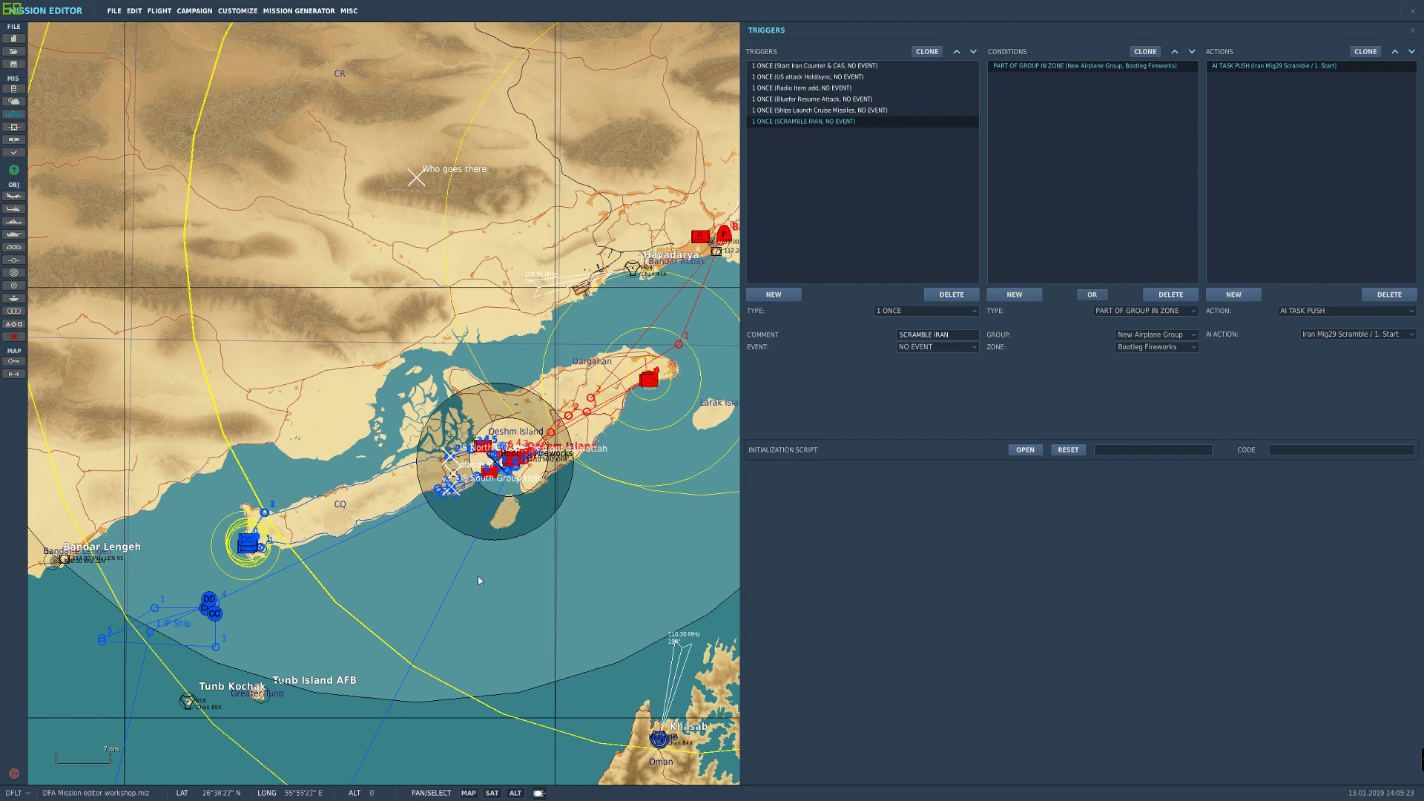
Step: Add an OR separator to the conditions, clone the New Airplane Group condition and move the copy below the OR
{"action": "left_click", "coordinate": [1101, 296]}
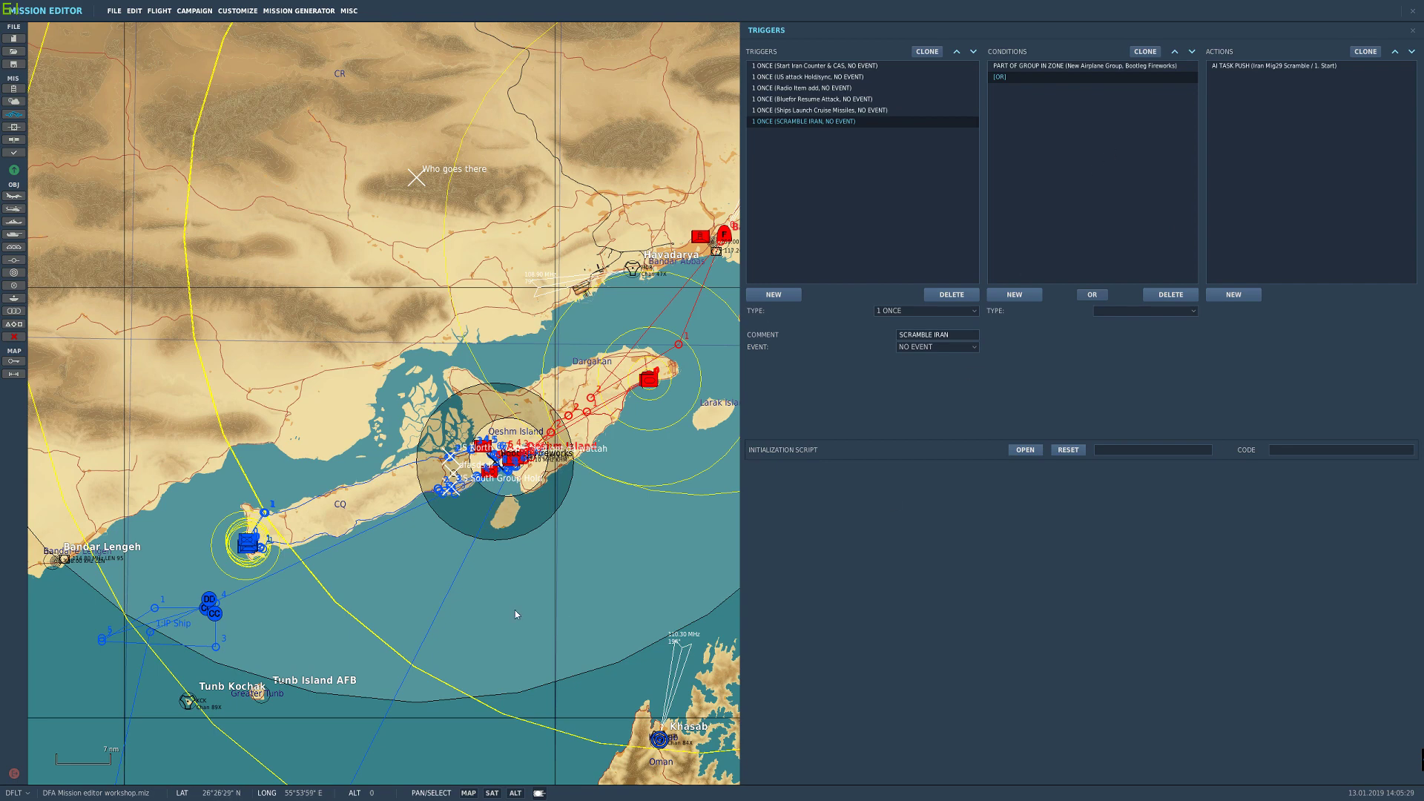
{"action": "left_click", "coordinate": [1042, 66]}
{"action": "left_click", "coordinate": [1145, 52]}
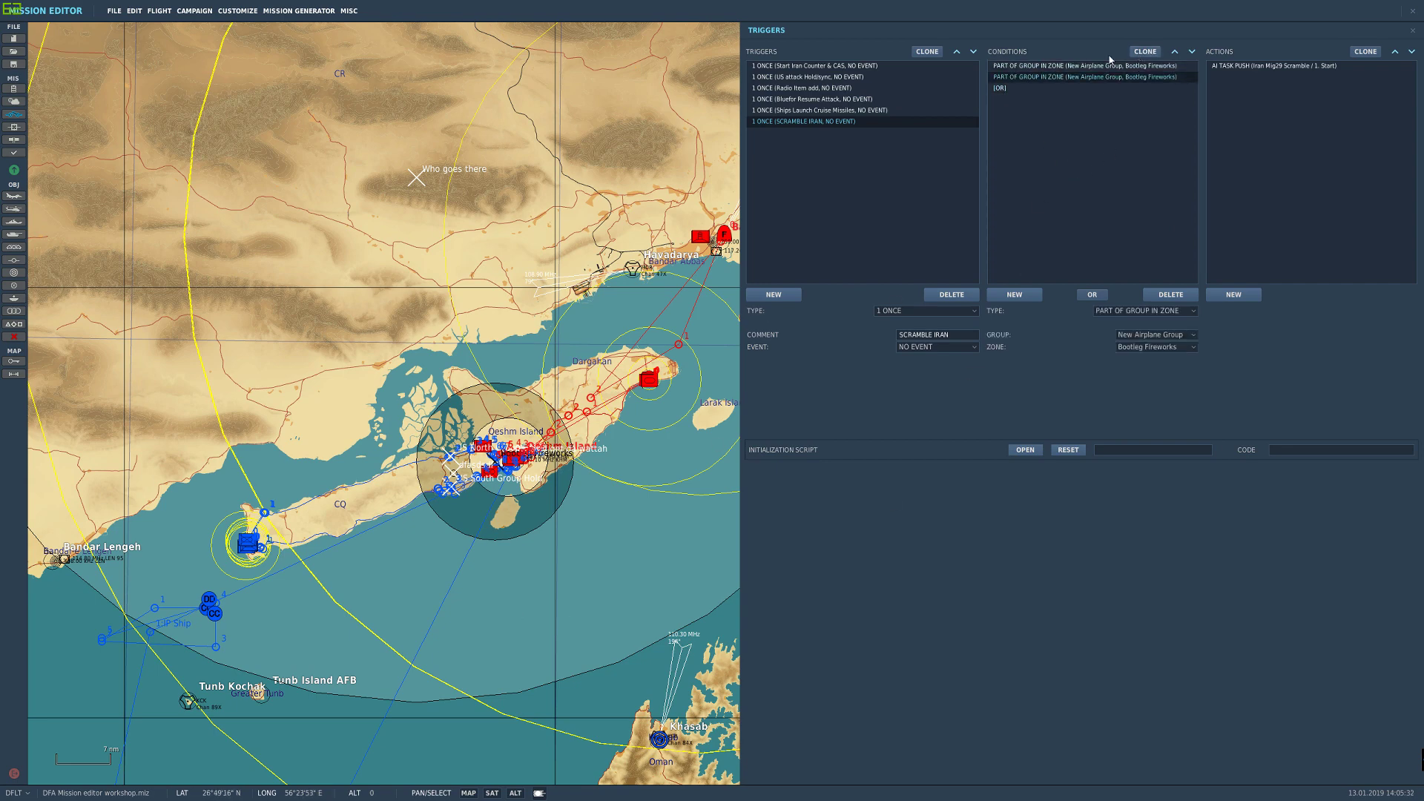
{"action": "left_click", "coordinate": [1191, 52]}
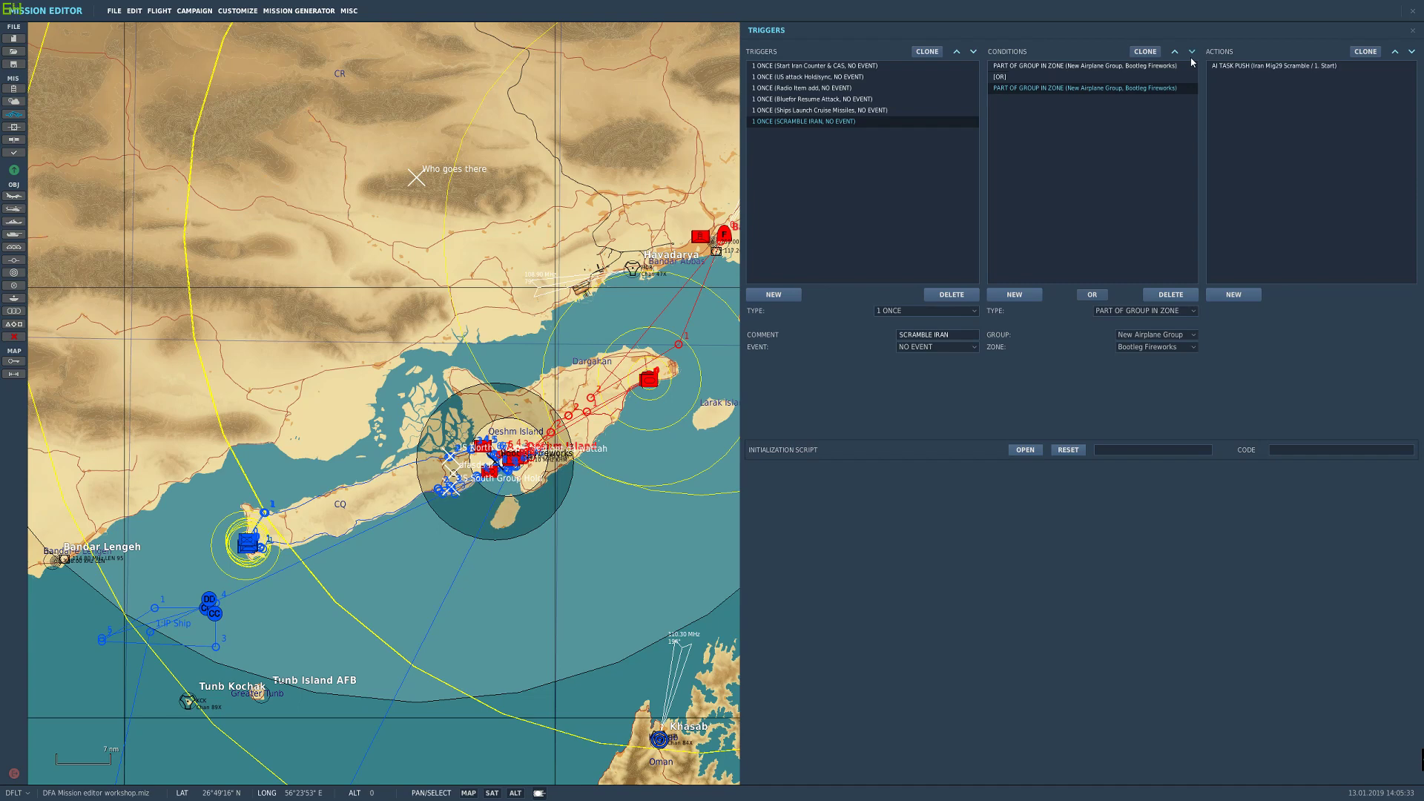
{"action": "left_click", "coordinate": [1021, 78]}
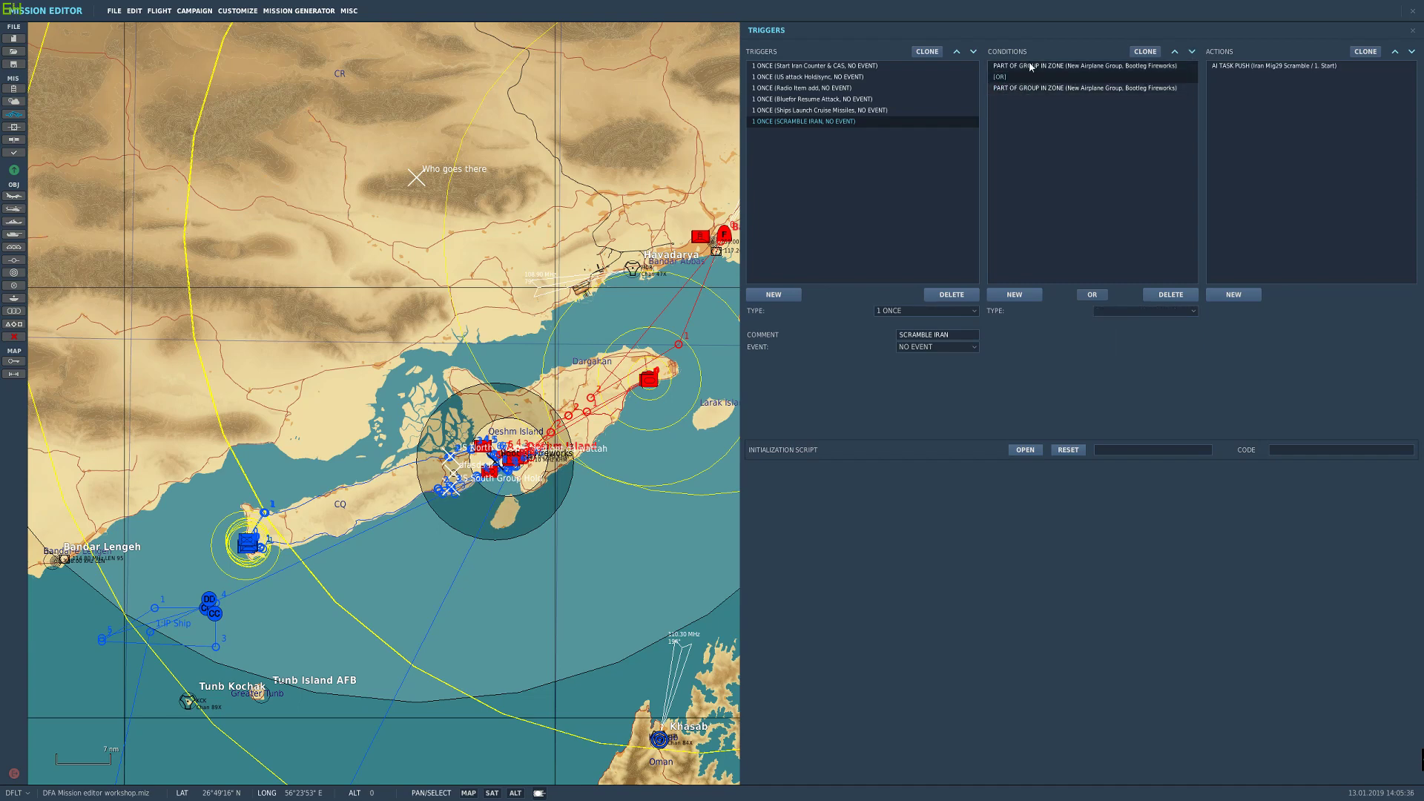
{"action": "left_click", "coordinate": [1027, 66]}
{"action": "left_click", "coordinate": [1025, 76]}
{"action": "left_click", "coordinate": [1029, 88]}
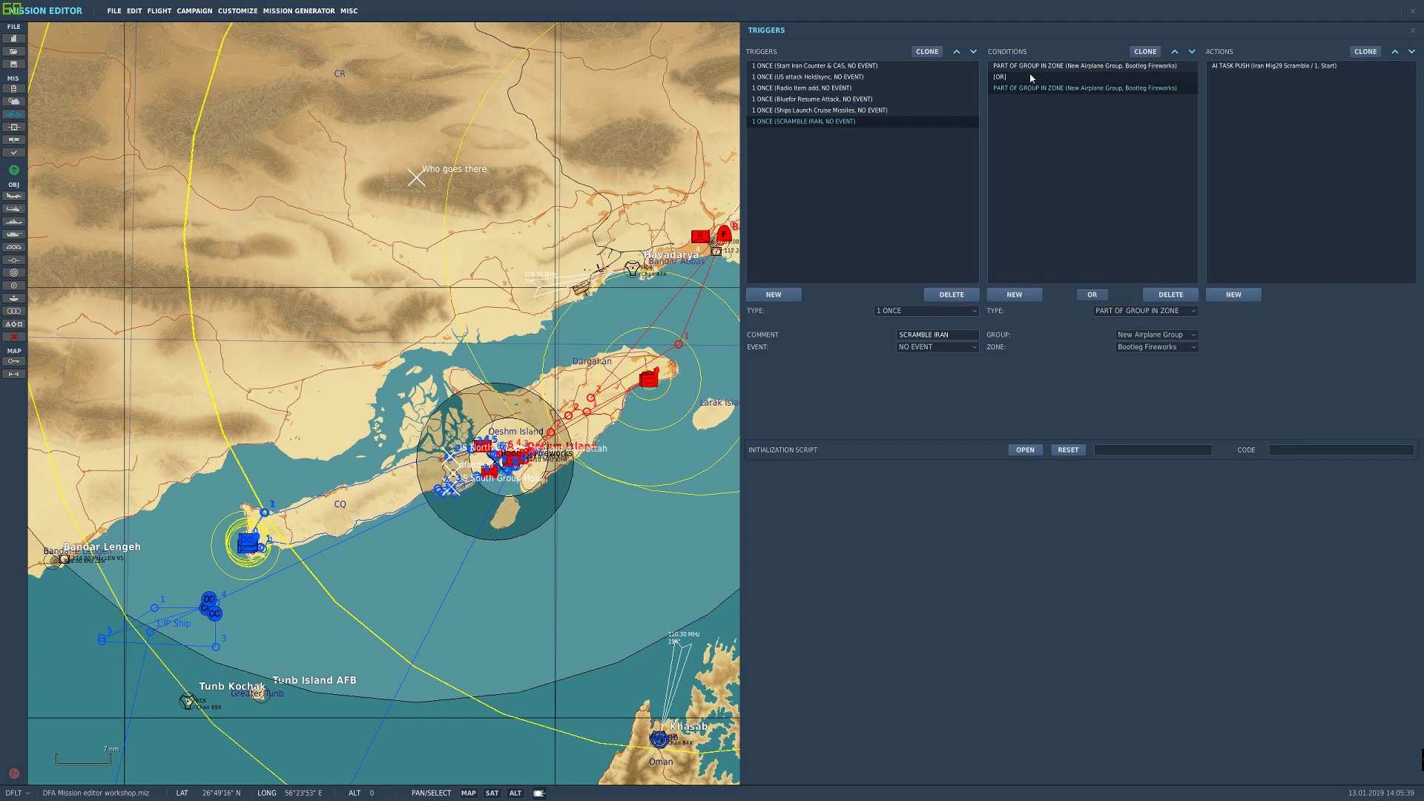
{"action": "left_click", "coordinate": [1018, 68]}
{"action": "left_click", "coordinate": [1017, 76]}
Step: Set the group of the cloned condition below the OR to New Ship Group
{"action": "left_click", "coordinate": [1016, 88]}
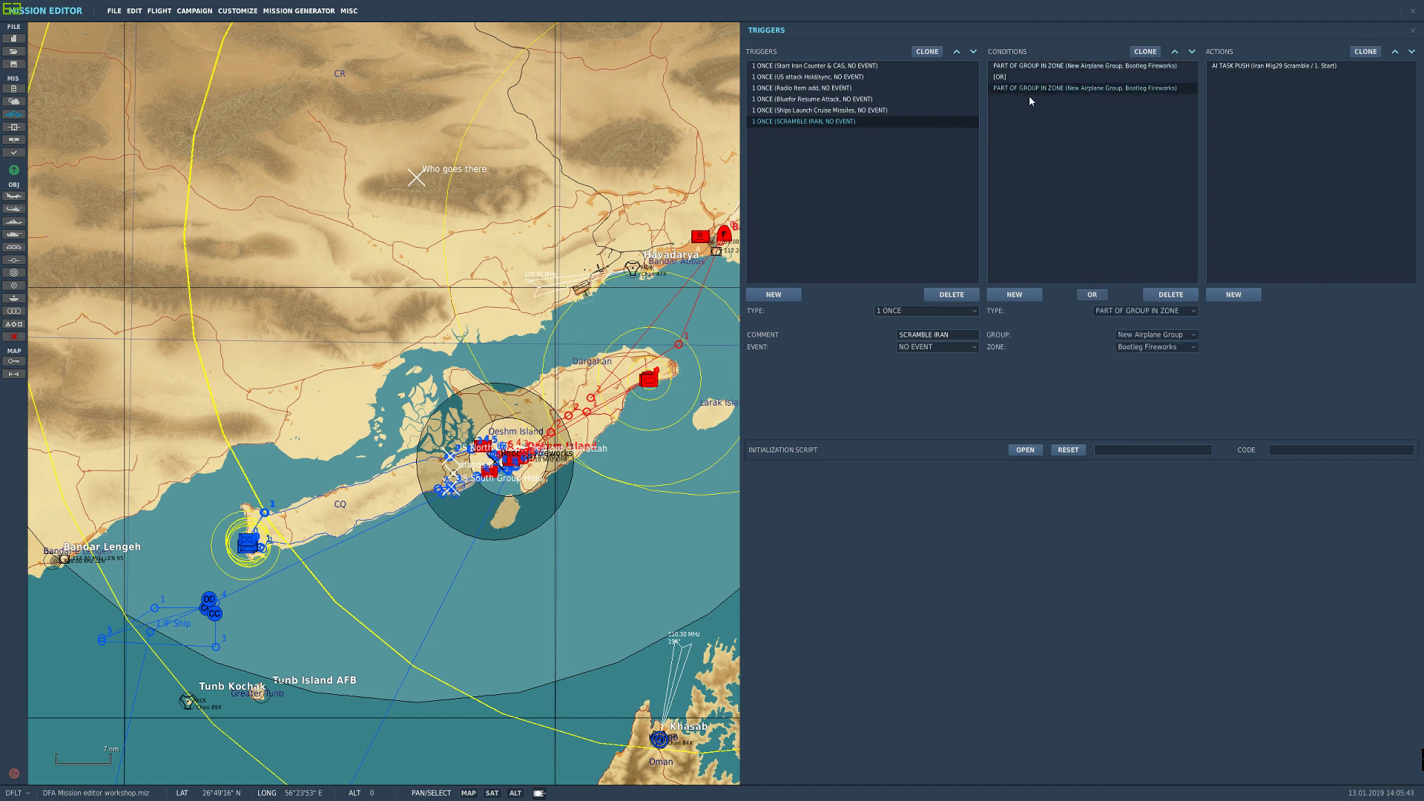
{"action": "left_click", "coordinate": [1177, 335]}
{"action": "left_click", "coordinate": [1175, 334]}
{"action": "left_click", "coordinate": [1164, 334]}
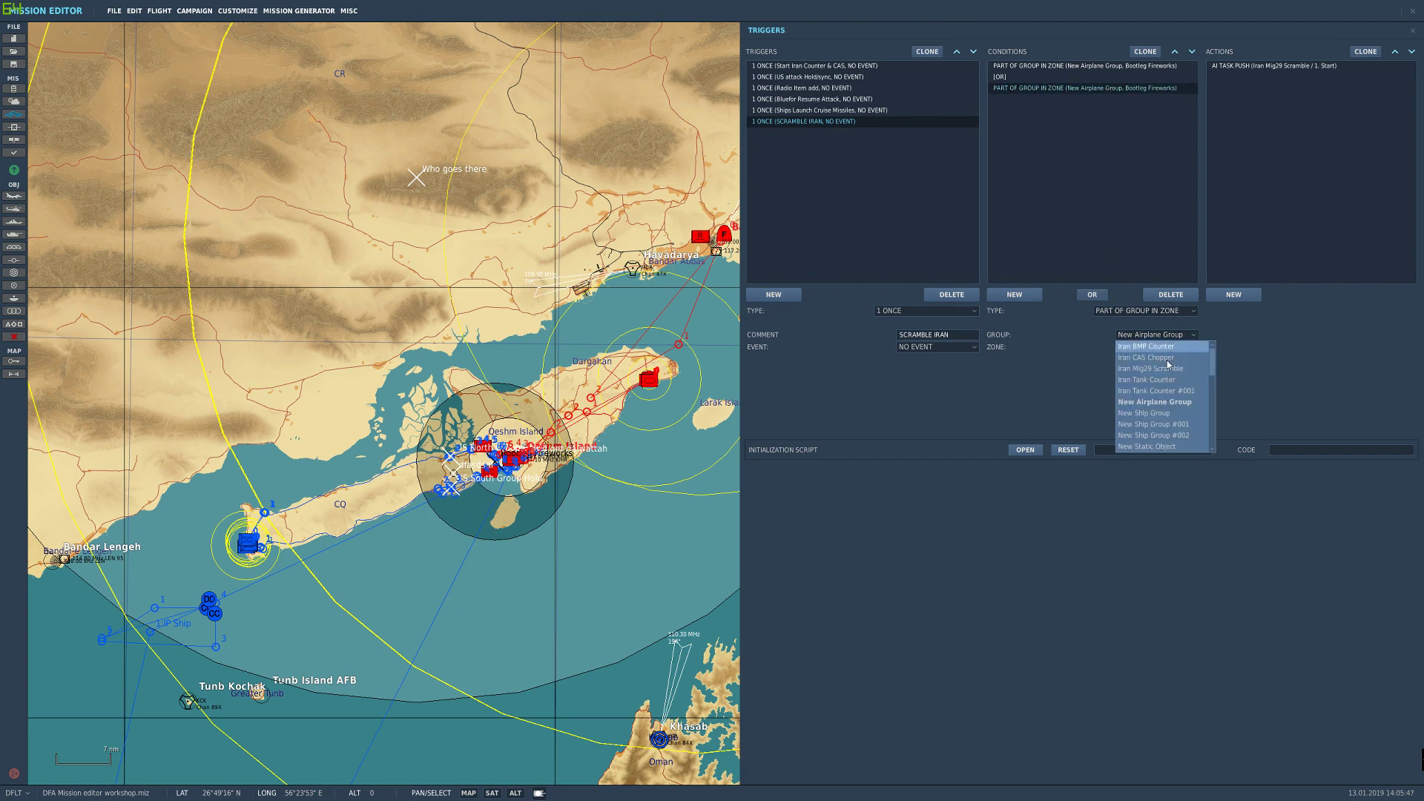
{"action": "left_click", "coordinate": [1143, 413]}
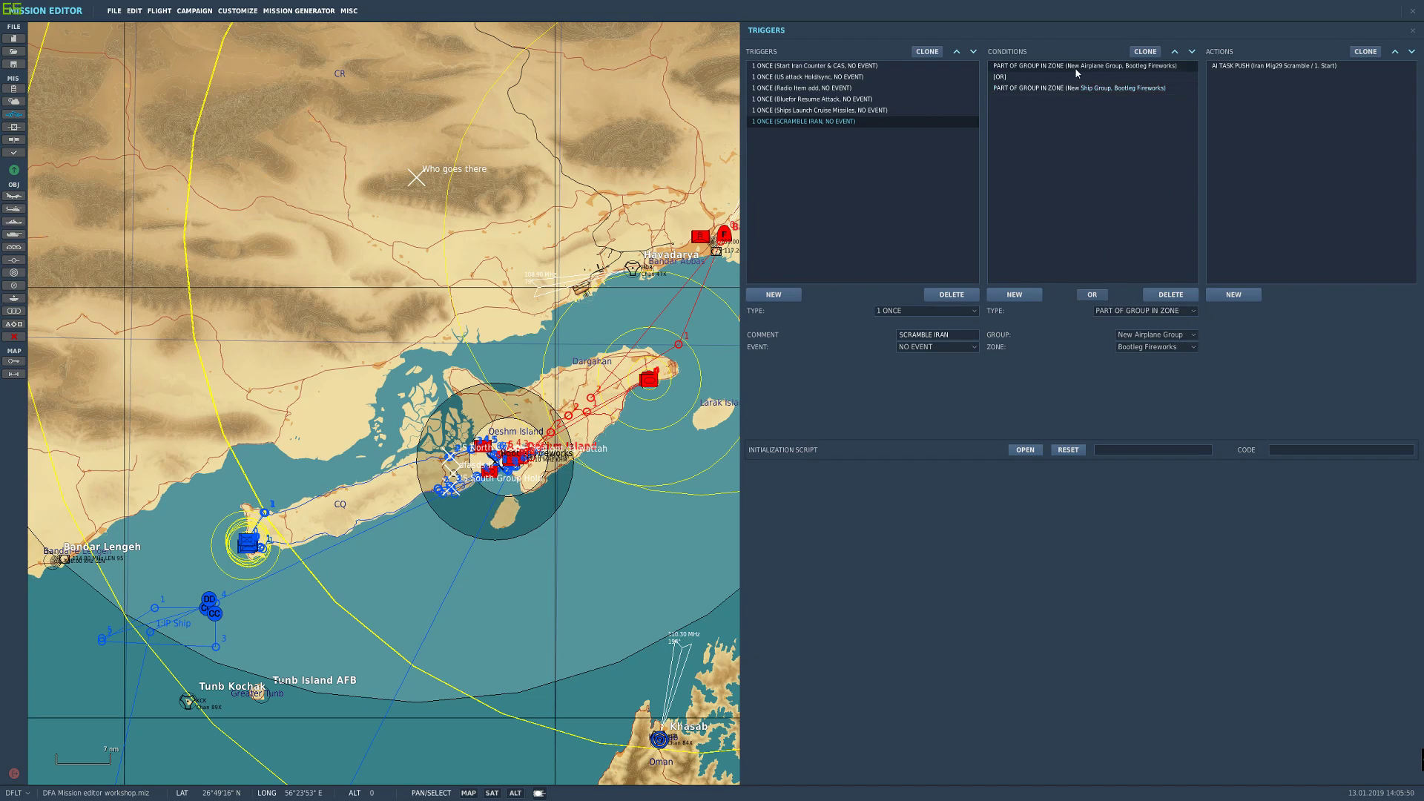
Step: Review the OR-separated conditions and the AI TASK PUSH action of the SCRAMBLE IRAN trigger, and close the trigger settings
{"action": "left_click", "coordinate": [1103, 67]}
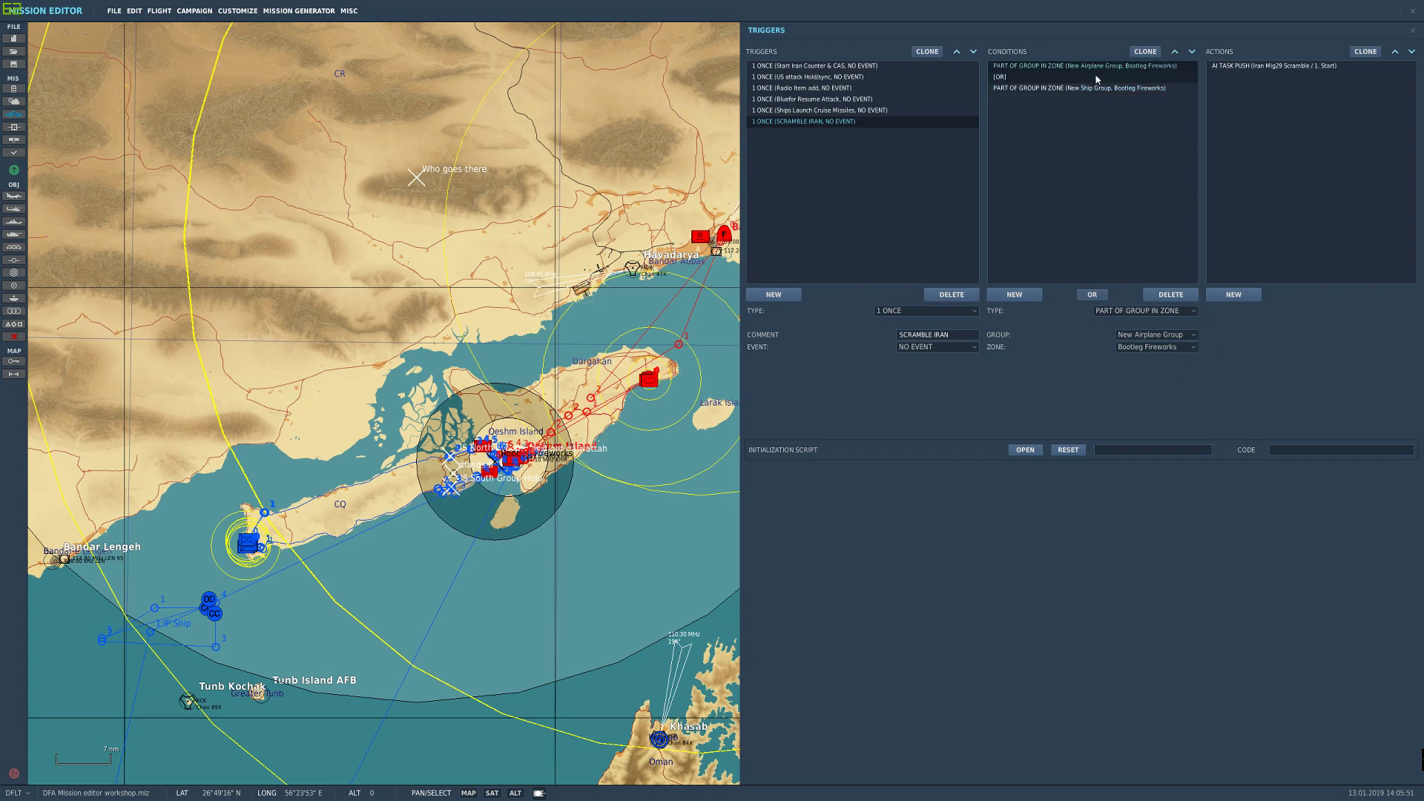
{"action": "left_click", "coordinate": [1013, 77]}
{"action": "left_click", "coordinate": [1019, 87]}
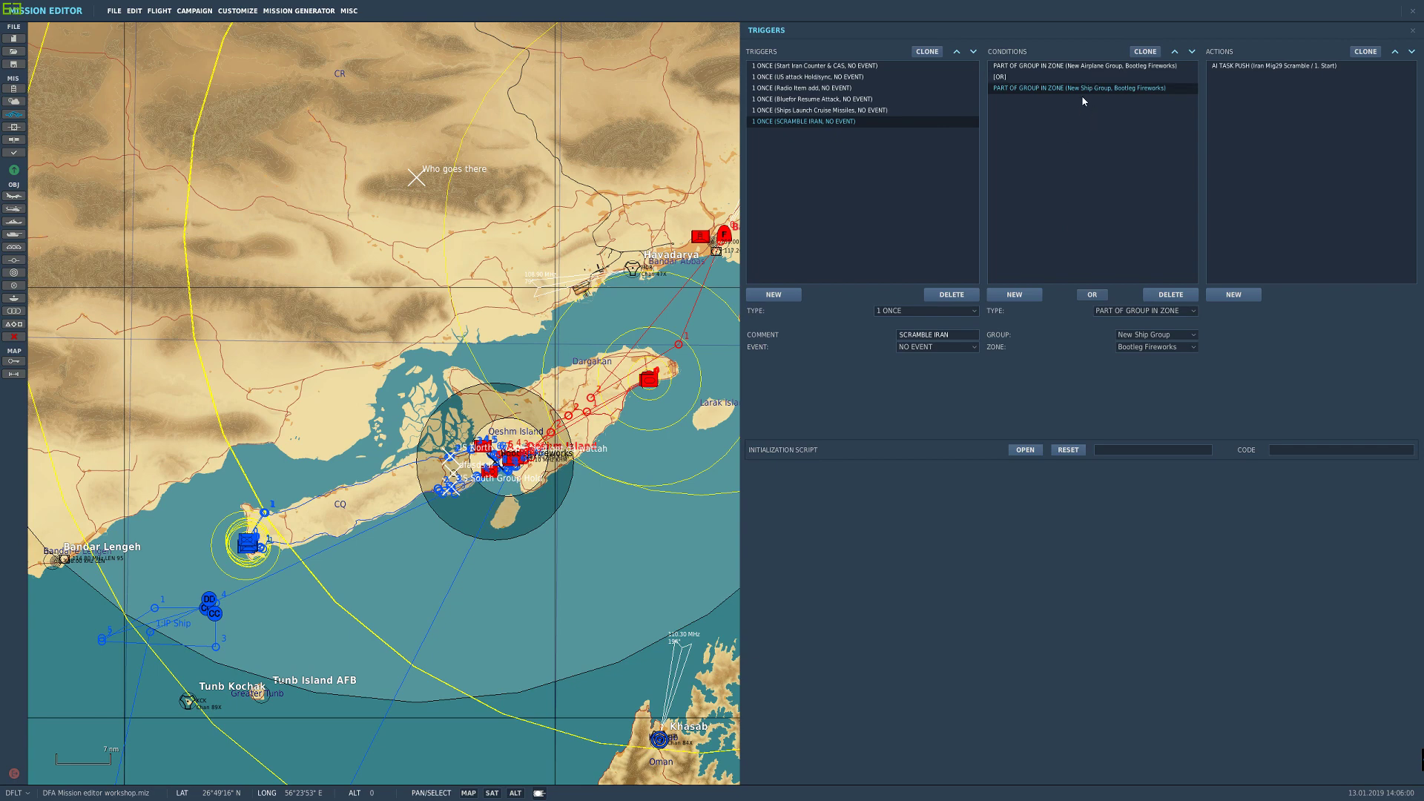
{"action": "left_click", "coordinate": [1014, 77]}
{"action": "left_click", "coordinate": [1014, 69]}
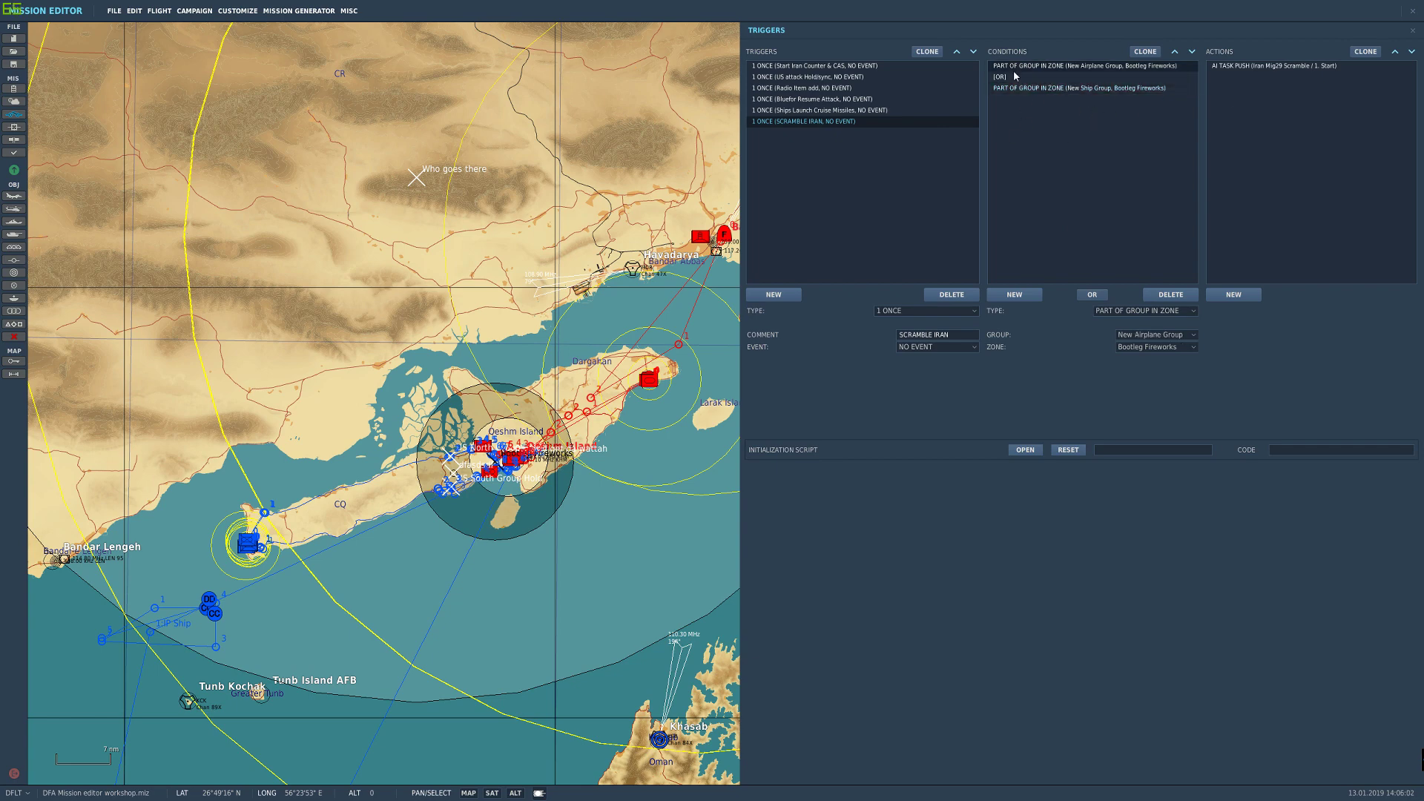
{"action": "left_click", "coordinate": [1018, 77]}
{"action": "left_click", "coordinate": [1020, 85]}
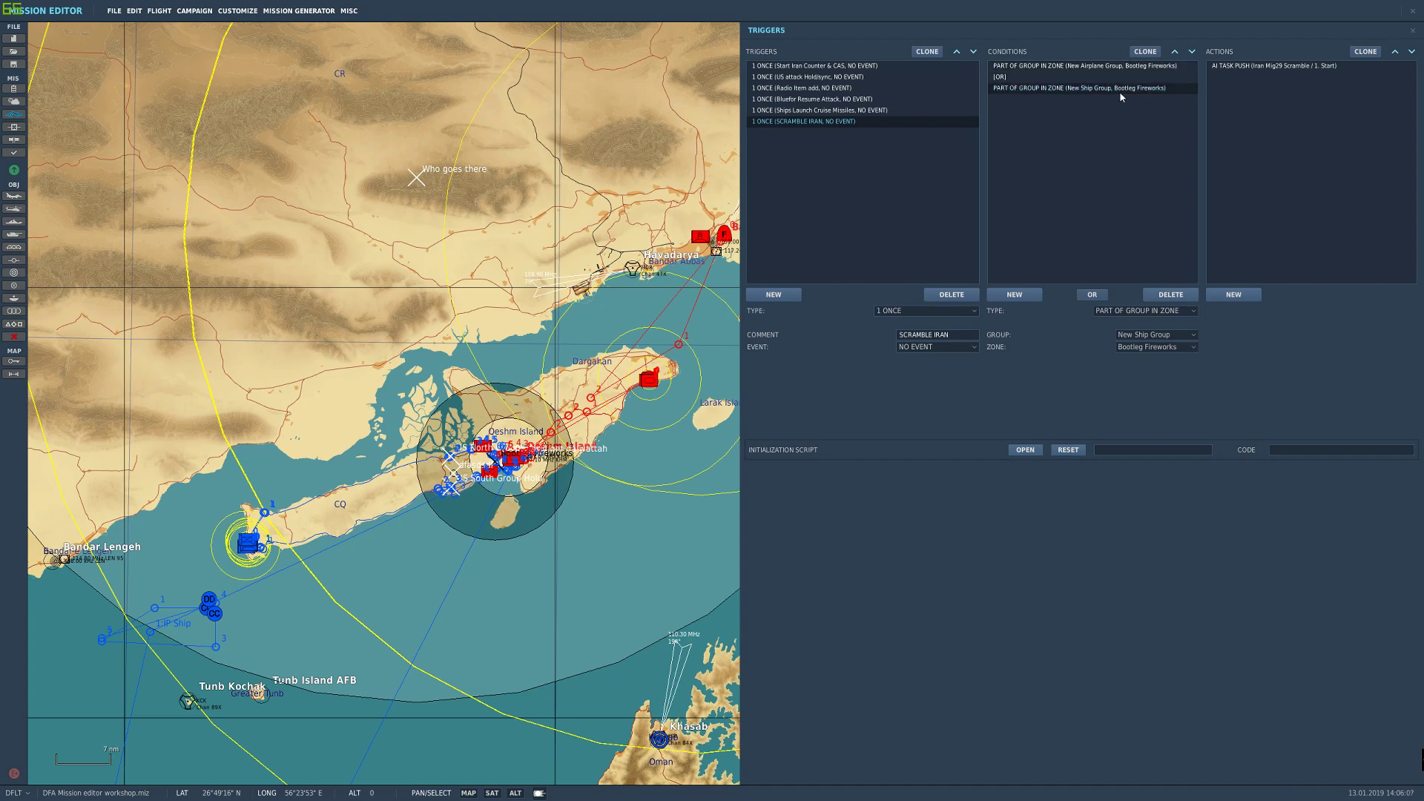
{"action": "left_click", "coordinate": [1249, 68]}
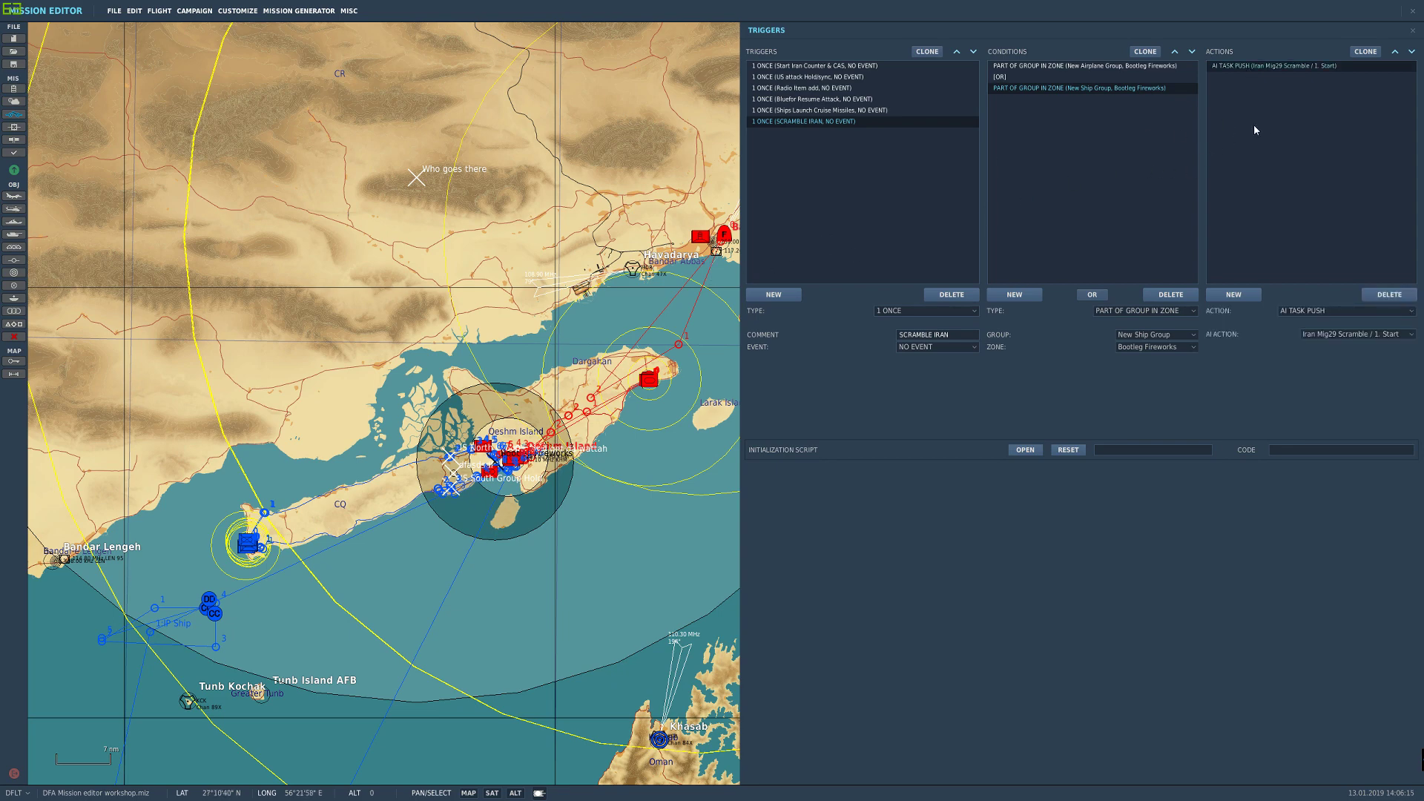
{"action": "right_click_drag", "start_coordinate": [683, 264], "coordinate": [657, 315]}
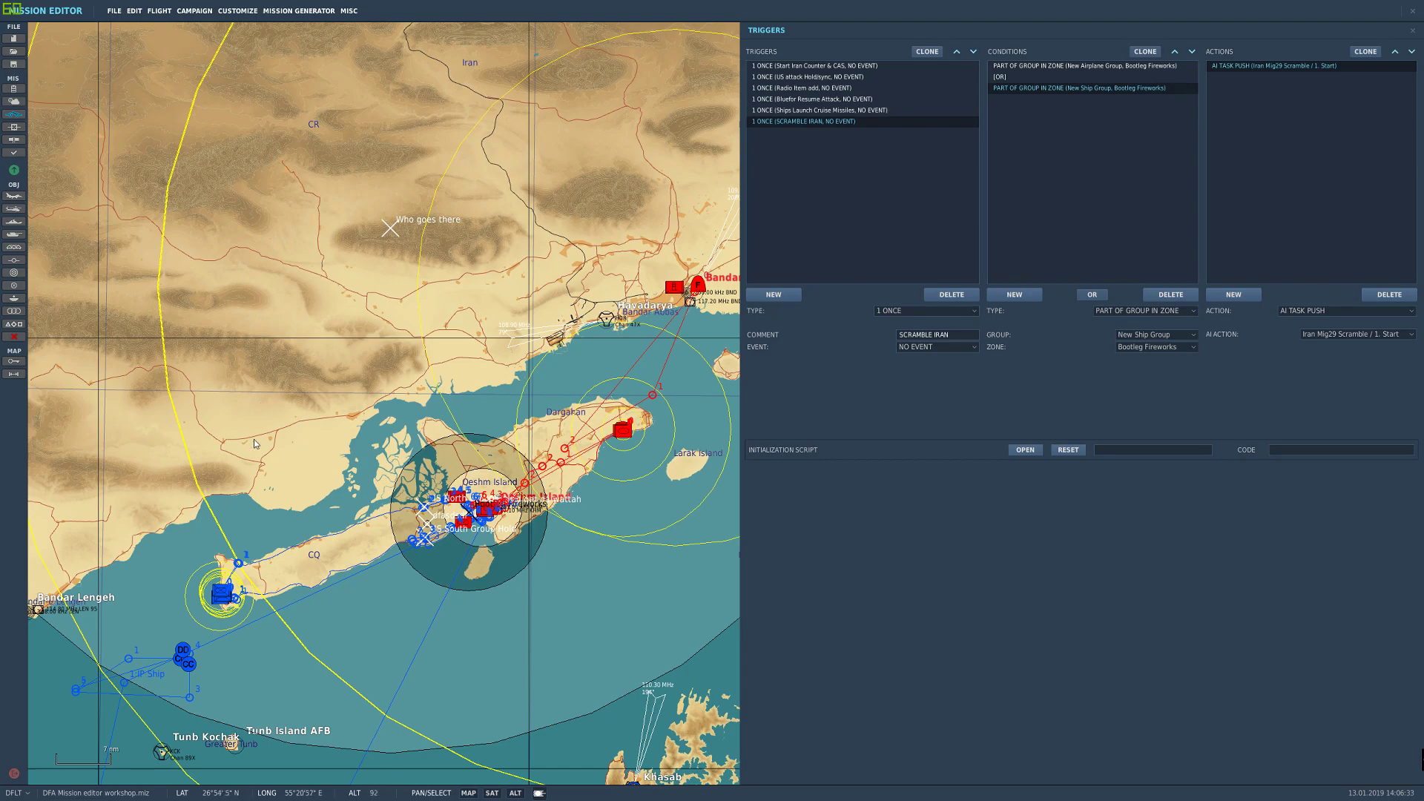
{"action": "key", "text": "Escape"}
Step: Open the group templates near the blue units at the western end of Qeshm Island and choose Iran as the country
{"action": "left_click_drag", "start_coordinate": [214, 607], "coordinate": [483, 444]}
{"action": "scroll", "coordinate": [495, 433], "scroll_direction": "up", "scroll_amount": 7}
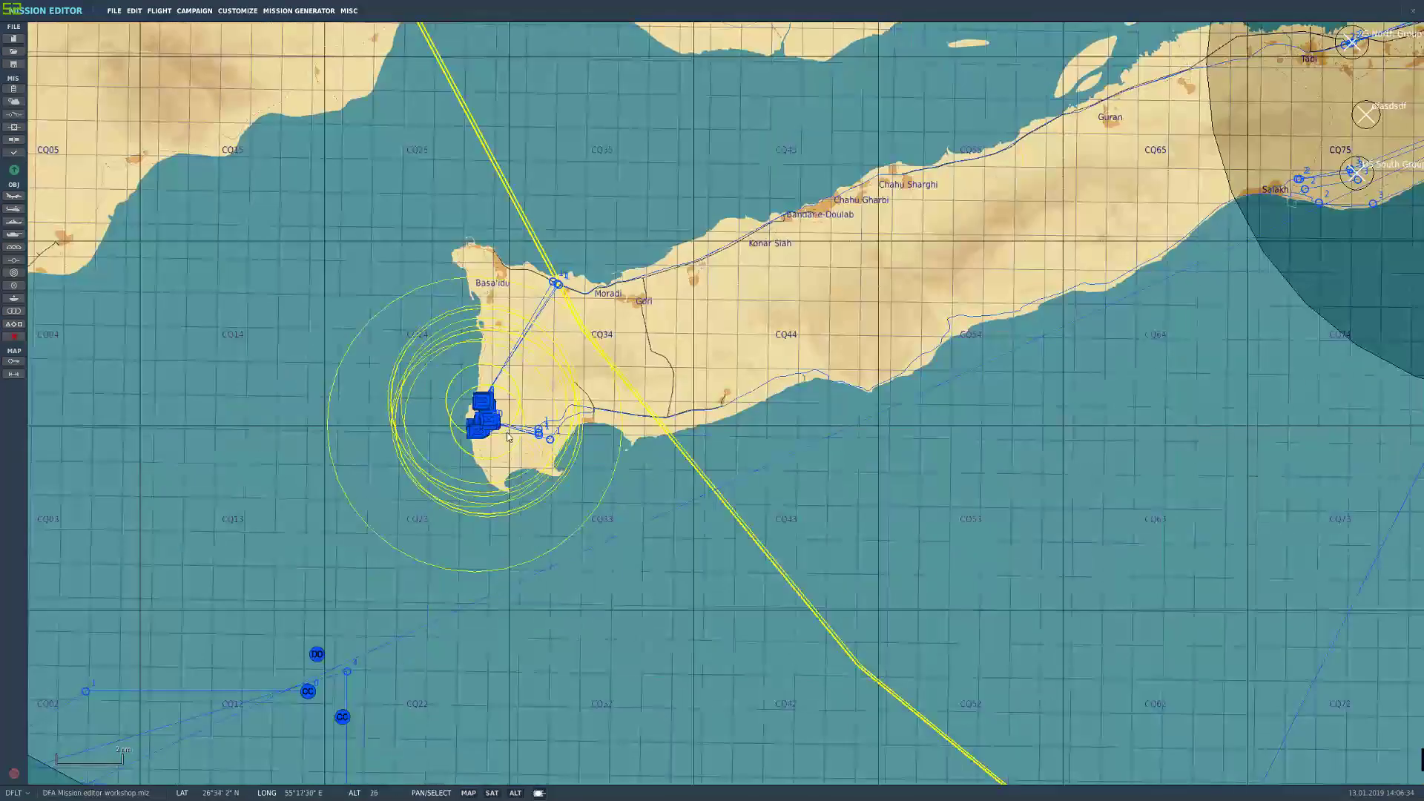
{"action": "scroll", "coordinate": [498, 429], "scroll_direction": "up", "scroll_amount": 8}
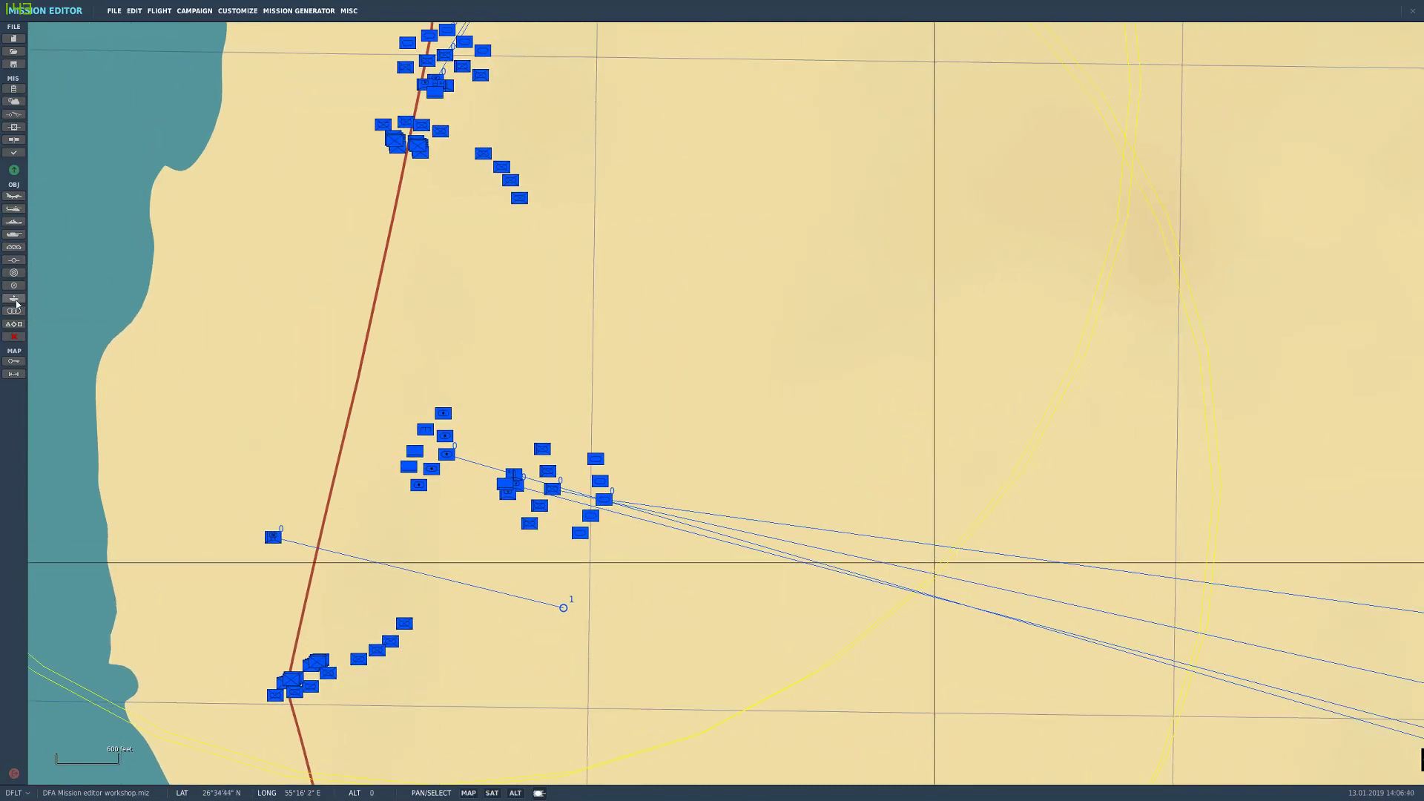
{"action": "left_click", "coordinate": [15, 299]}
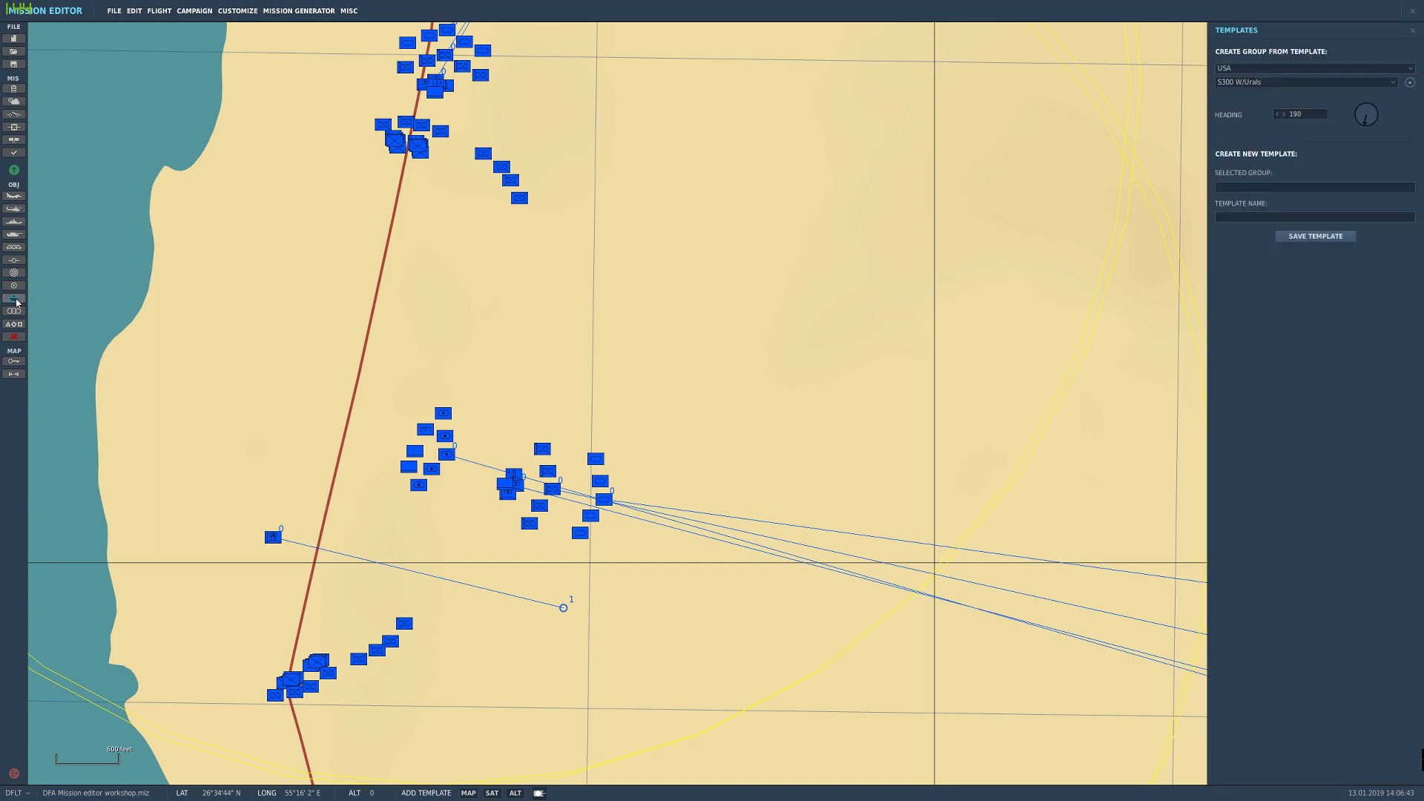
{"action": "left_click", "coordinate": [1246, 71]}
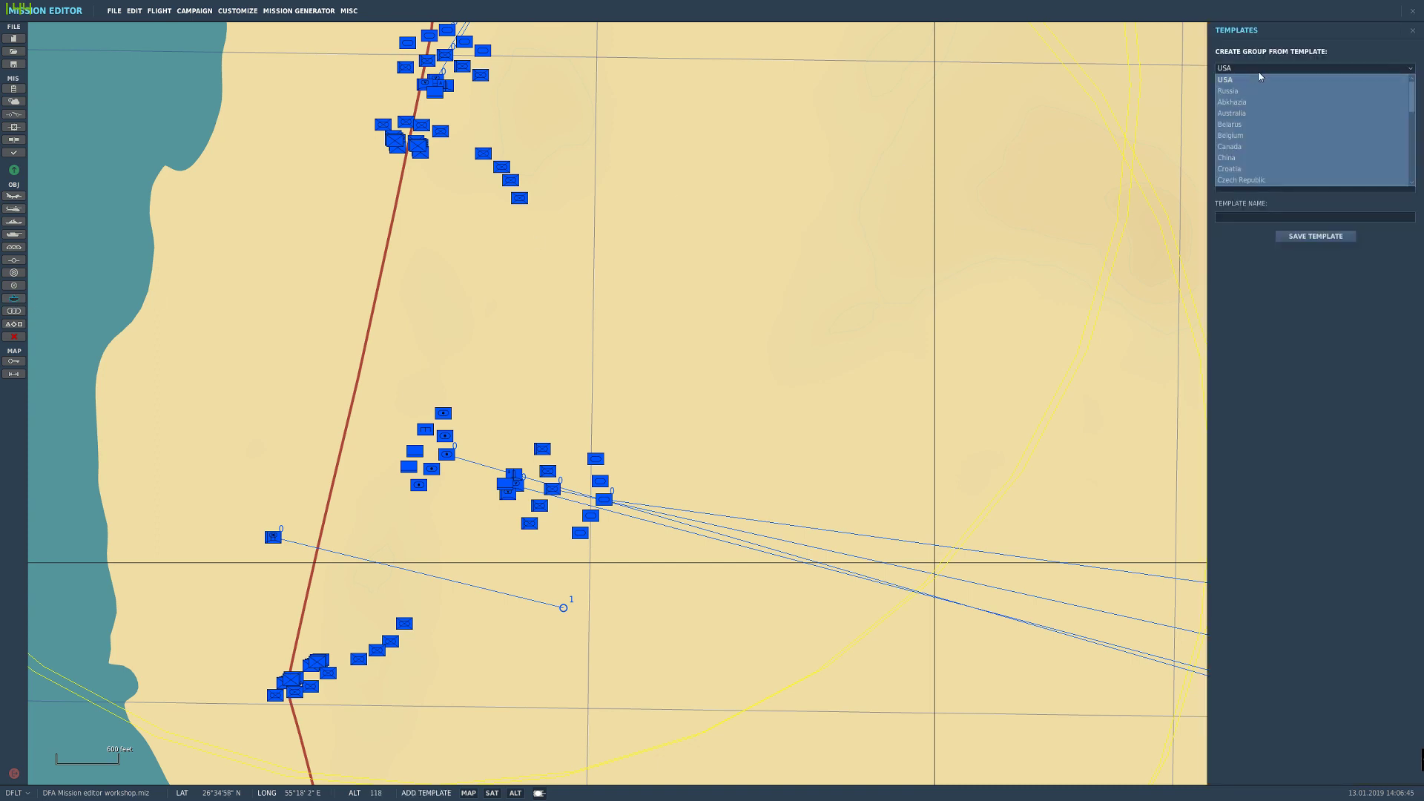
{"action": "left_click", "coordinate": [1257, 72]}
{"action": "left_click", "coordinate": [1260, 72]}
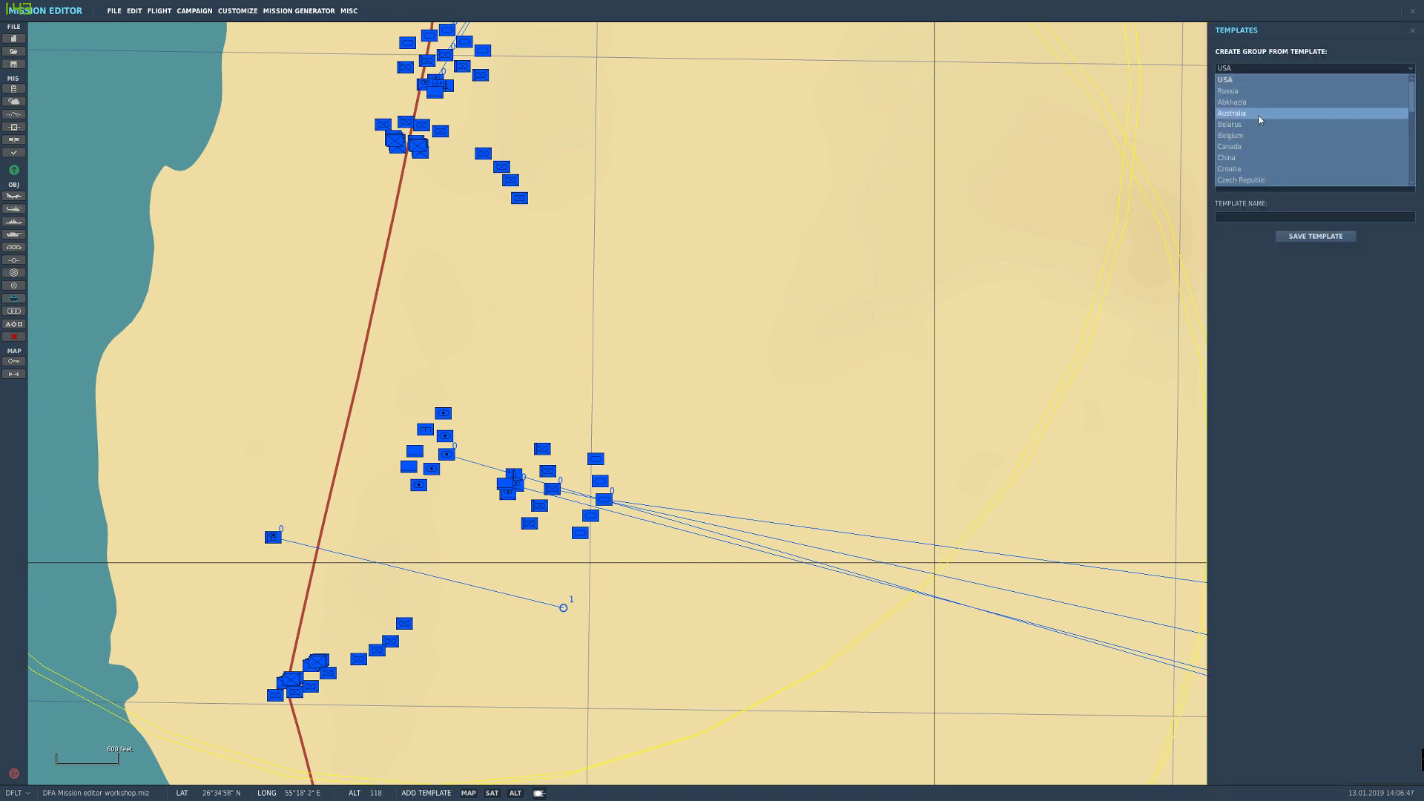
{"action": "scroll", "coordinate": [1263, 134], "scroll_direction": "down", "scroll_amount": 3}
{"action": "left_click", "coordinate": [1231, 135]}
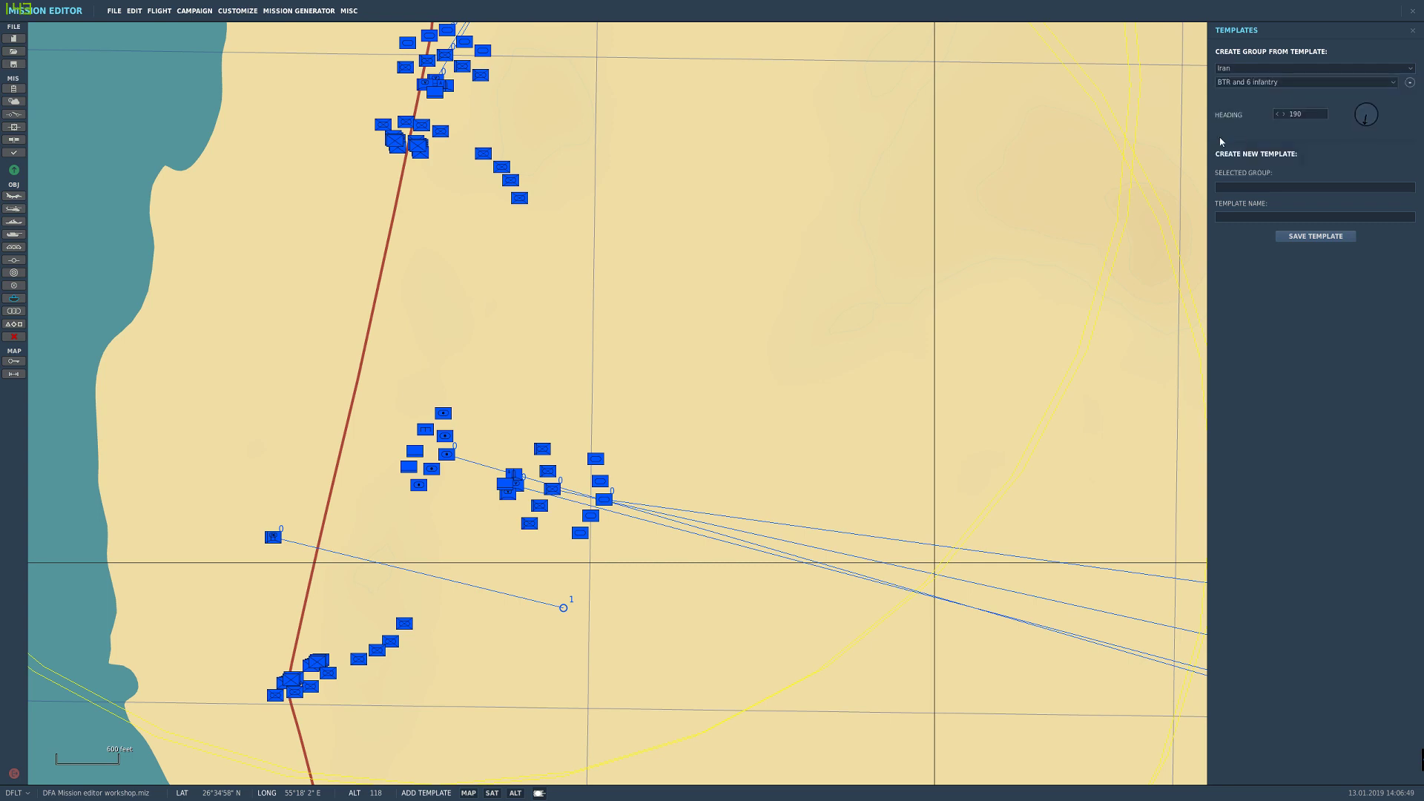
Step: Place a group from the Iran SA2 template inland, east of the blue units at the western end of Qeshm Island
{"action": "left_click", "coordinate": [1253, 83]}
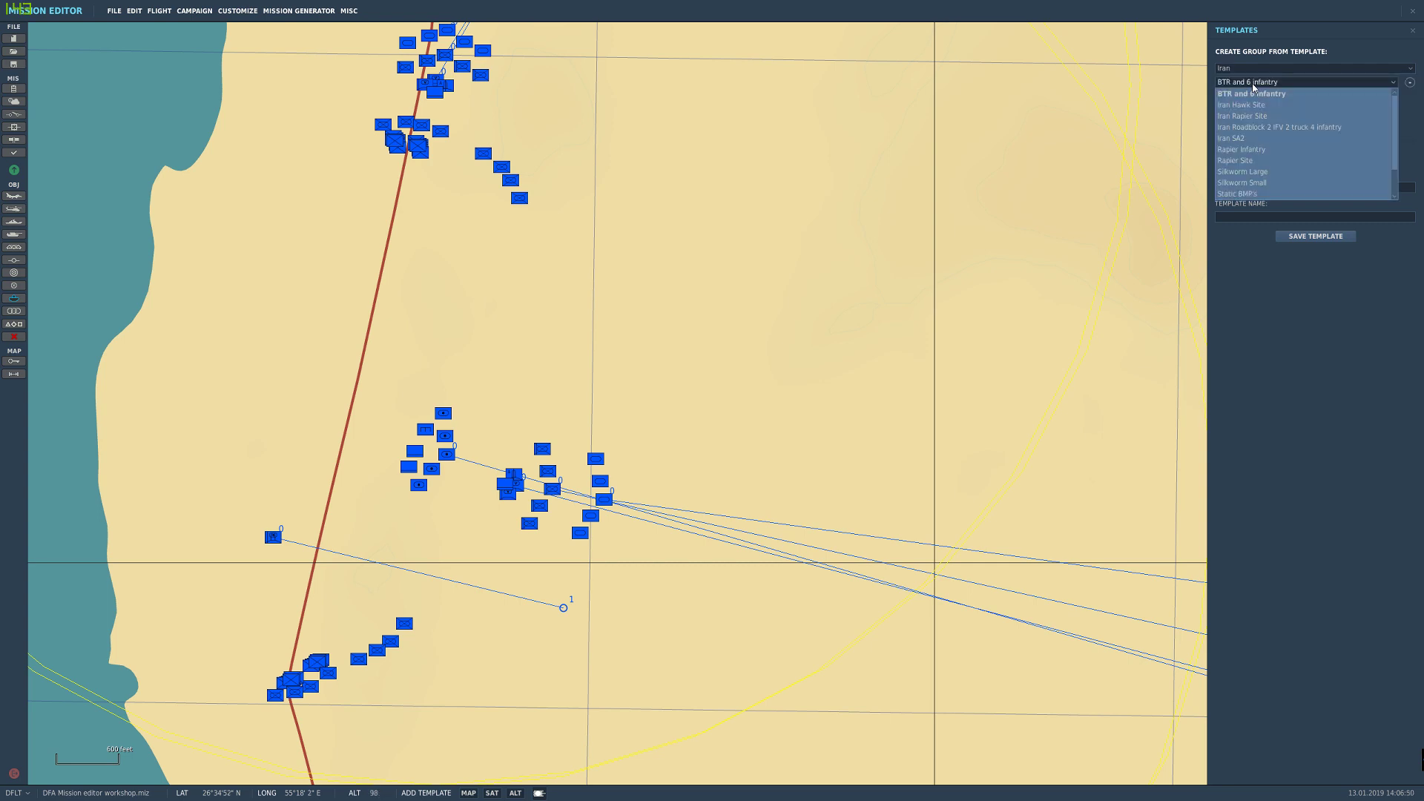
{"action": "left_click", "coordinate": [1268, 141]}
{"action": "right_click_drag", "start_coordinate": [943, 214], "coordinate": [421, 446]}
{"action": "scroll", "coordinate": [421, 446], "scroll_direction": "down", "scroll_amount": 3}
{"action": "left_click", "coordinate": [665, 395]}
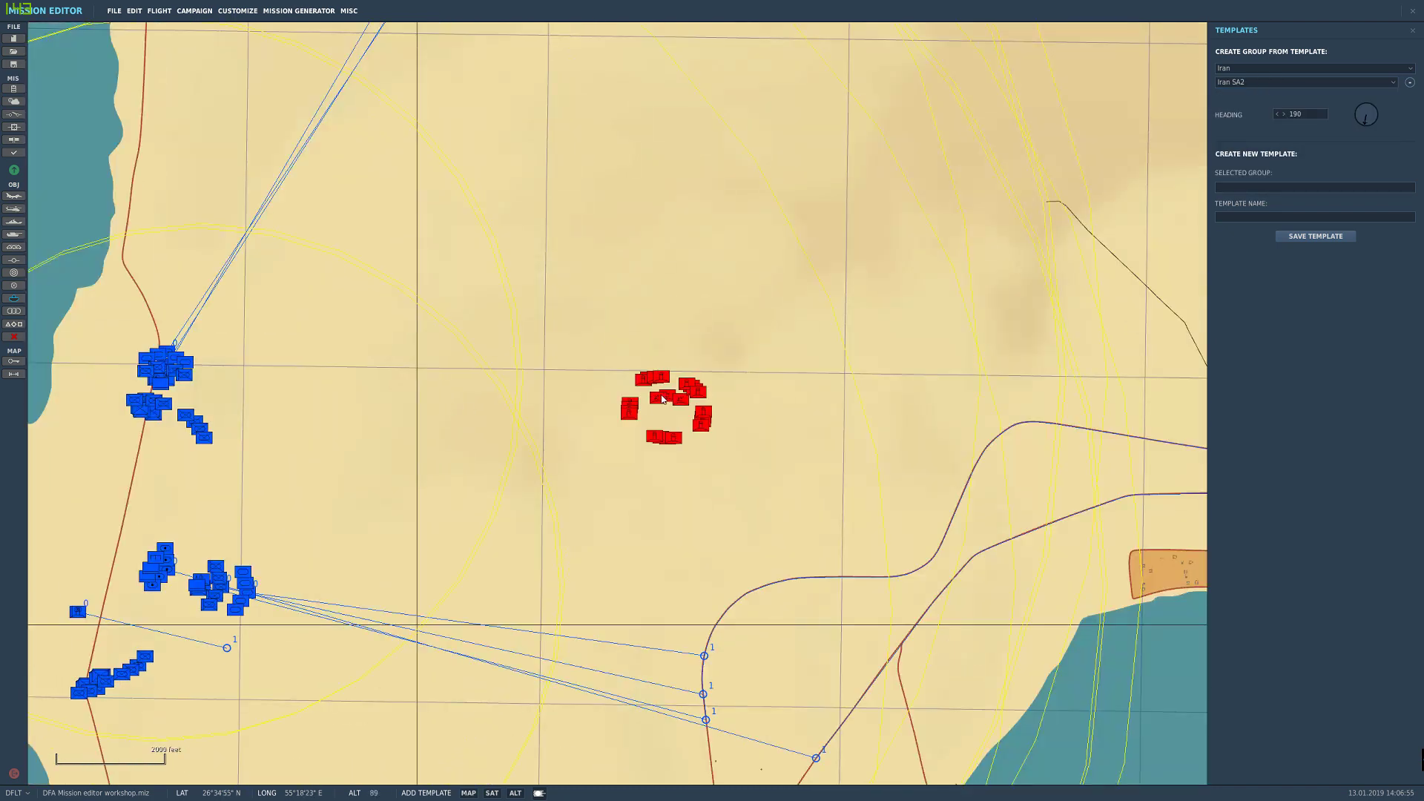
Step: Rotate the placed Iran SA2 group to a heading of about 193 and leave the template tool
{"action": "scroll", "coordinate": [662, 399], "scroll_direction": "up", "scroll_amount": 2}
{"action": "mouse_move", "coordinate": [1356, 138]}
{"action": "left_mouse_down"}
{"action": "mouse_move", "coordinate": [1384, 136]}
{"action": "mouse_move", "coordinate": [1397, 112]}
{"action": "mouse_move", "coordinate": [1381, 148]}
{"action": "mouse_move", "coordinate": [1358, 150]}
{"action": "left_mouse_up"}
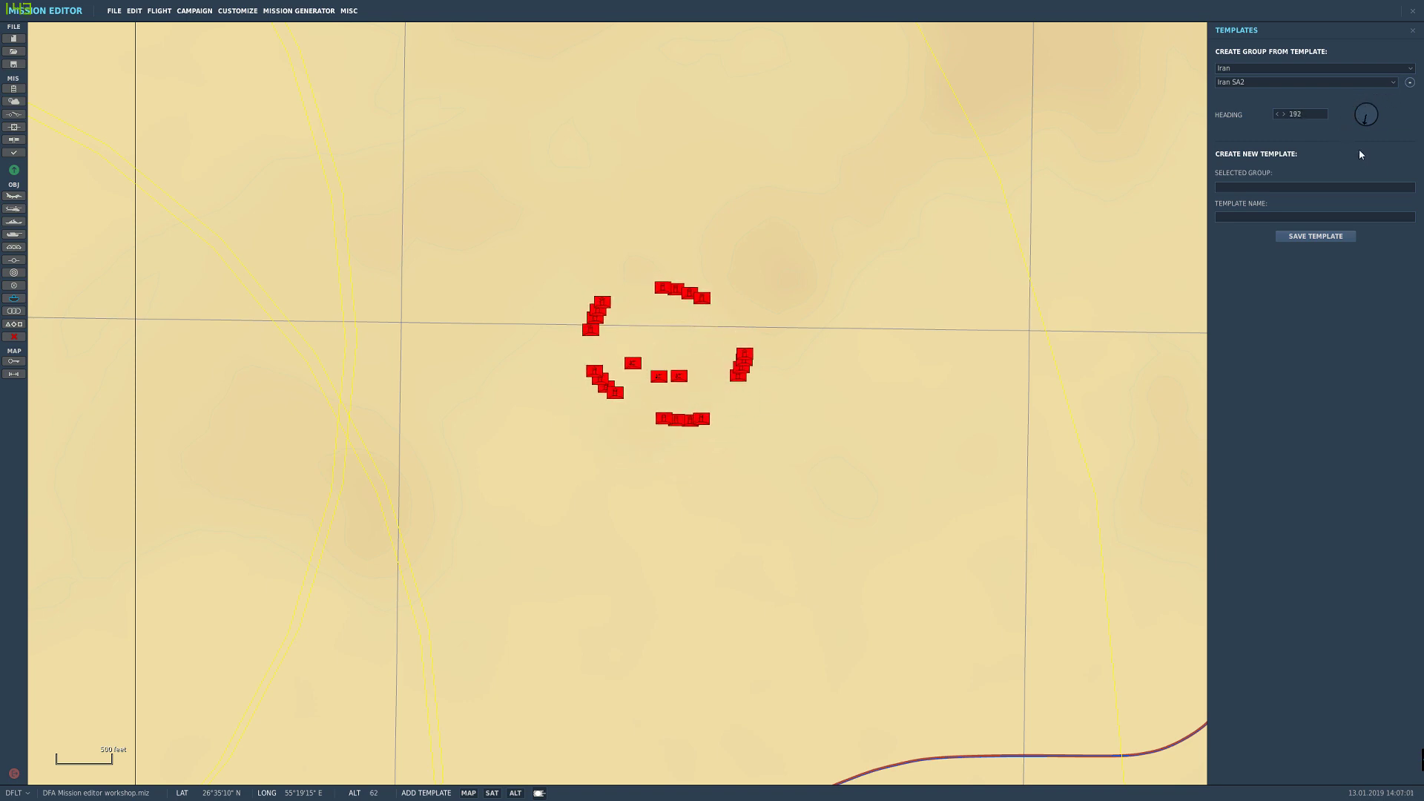
{"action": "key", "text": "Escape"}
Step: Delete the Iran SA2 group placed inland, east of the blue units
{"action": "left_click_drag", "start_coordinate": [774, 390], "coordinate": [927, 368]}
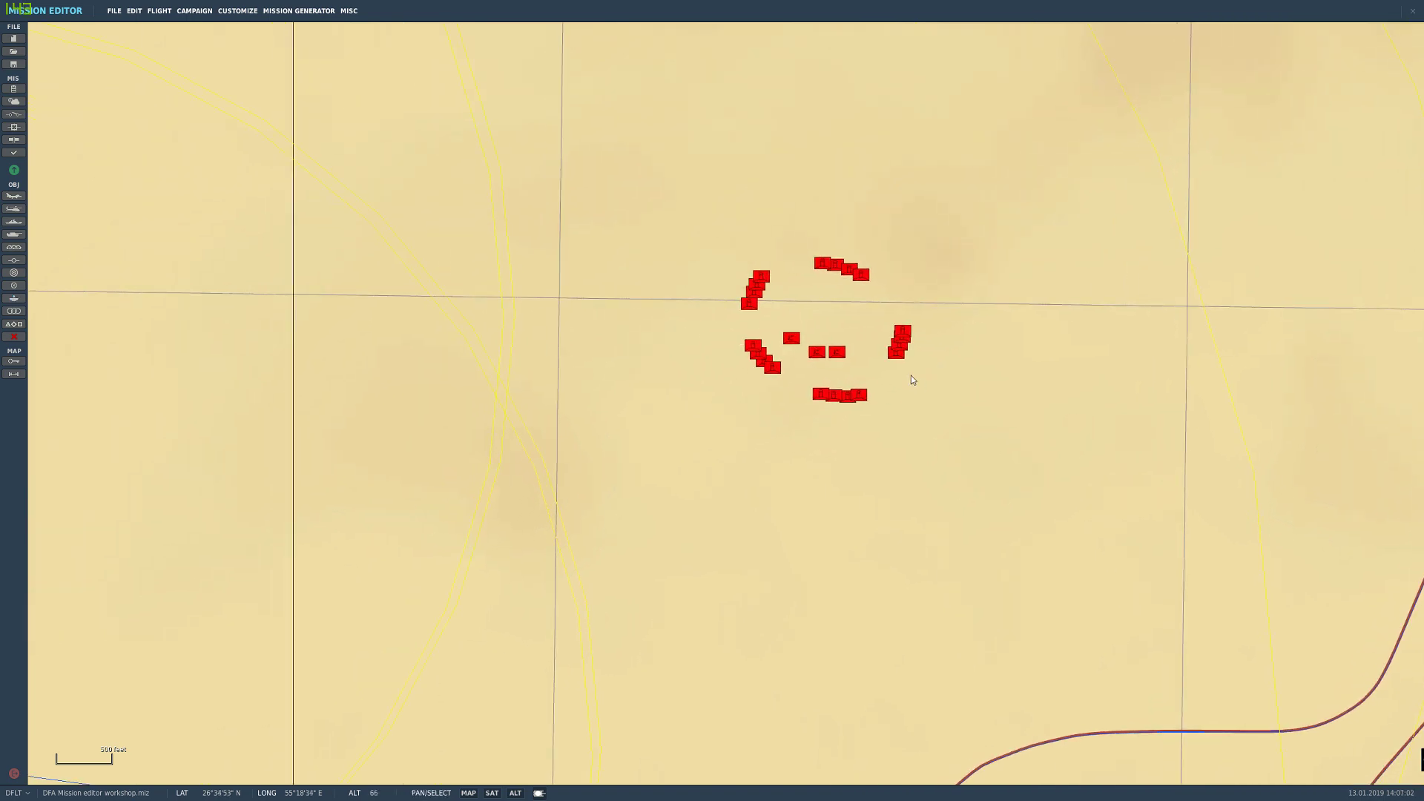
{"action": "left_click", "coordinate": [818, 354]}
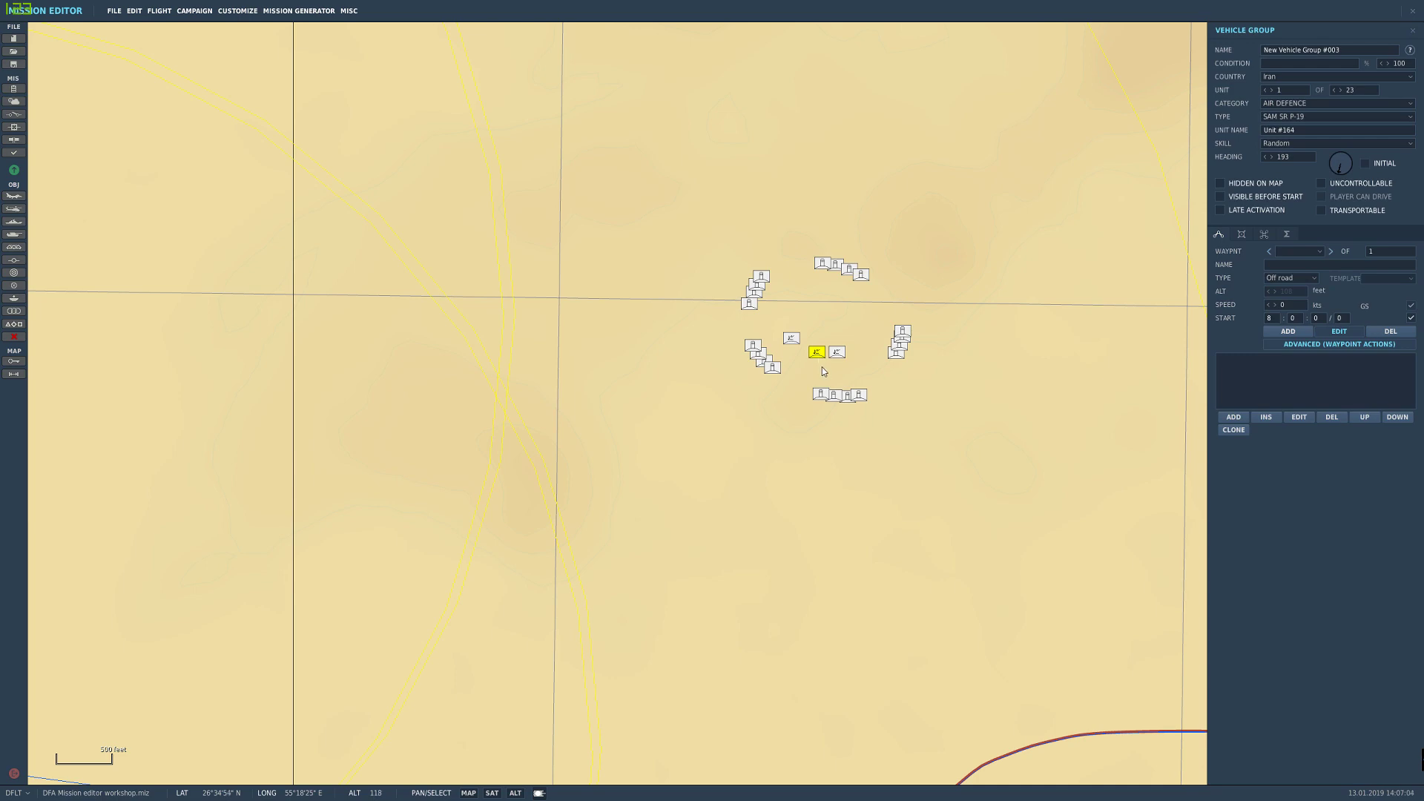
{"action": "key", "text": "Delete"}
Step: Save the US South Arty vehicle group, among the blue units at the western end of Qeshm Island, as a template named DERPY ARTY
{"action": "left_click_drag", "start_coordinate": [499, 469], "coordinate": [1054, 366]}
{"action": "scroll", "coordinate": [1054, 367], "scroll_direction": "down", "scroll_amount": 3}
{"action": "scroll", "coordinate": [804, 437], "scroll_direction": "up", "scroll_amount": 2}
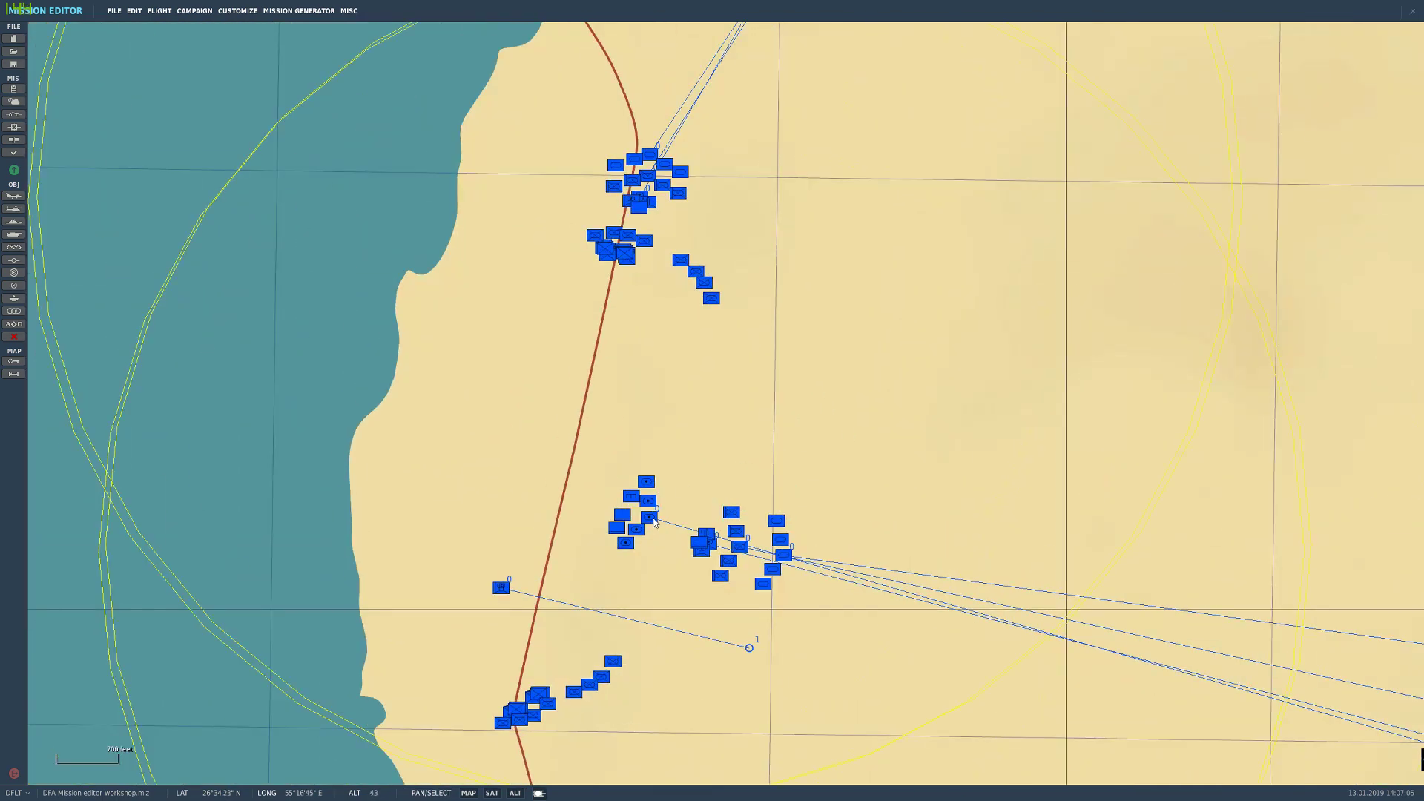
{"action": "left_click_drag", "start_coordinate": [654, 519], "coordinate": [620, 486]}
{"action": "left_click", "coordinate": [617, 485]}
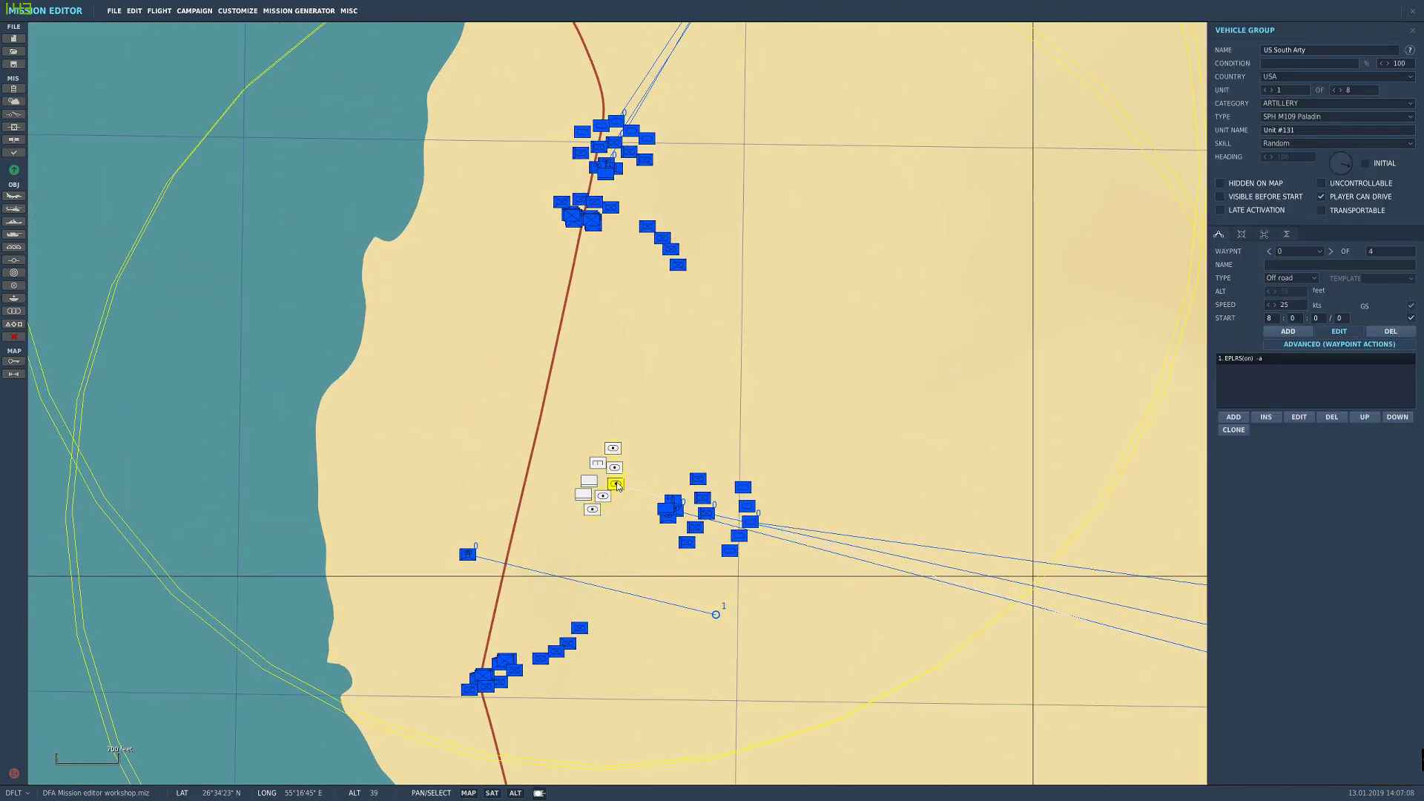
{"action": "scroll", "coordinate": [616, 485], "scroll_direction": "up", "scroll_amount": 3}
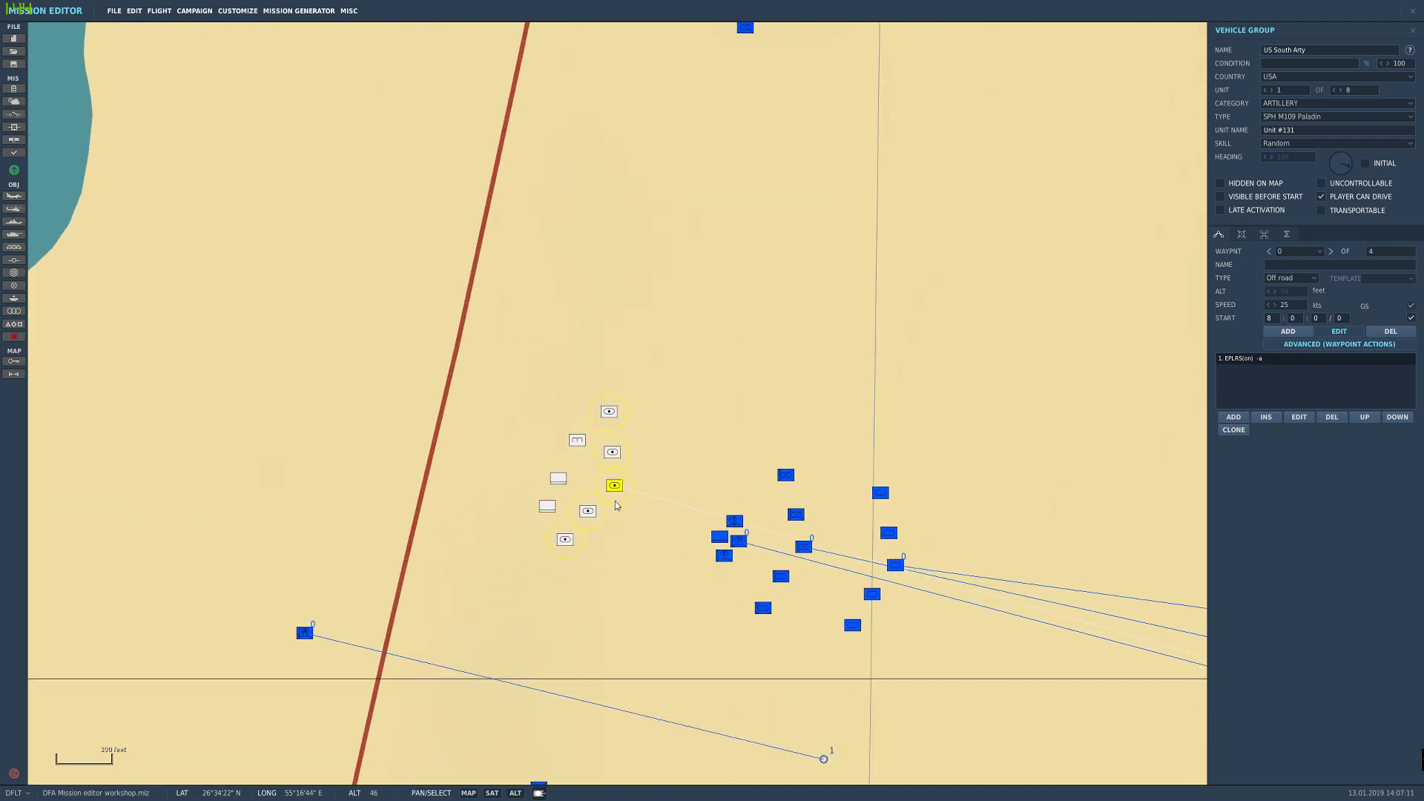
{"action": "left_click_drag", "start_coordinate": [615, 501], "coordinate": [439, 474]}
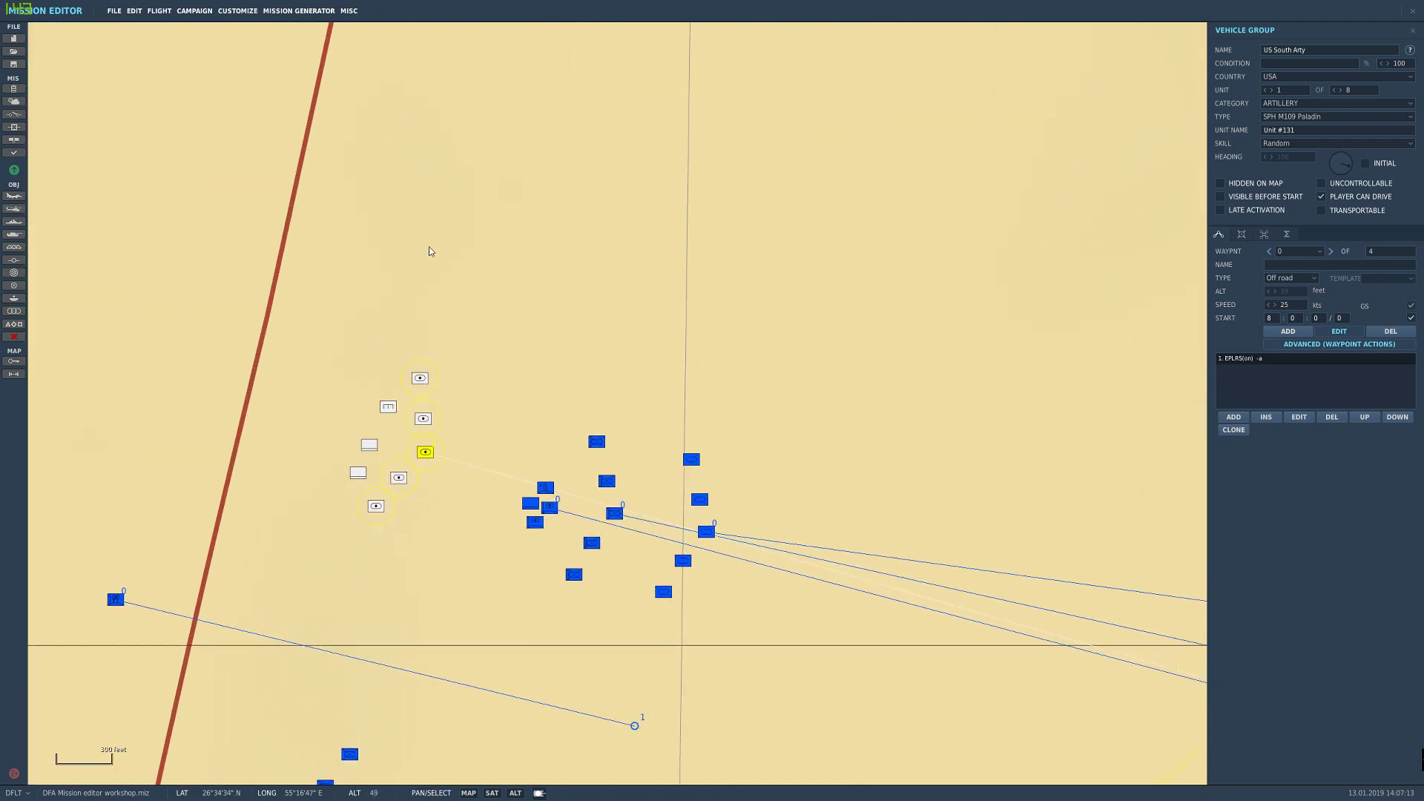
{"action": "scroll", "coordinate": [448, 453], "scroll_direction": "down", "scroll_amount": 1}
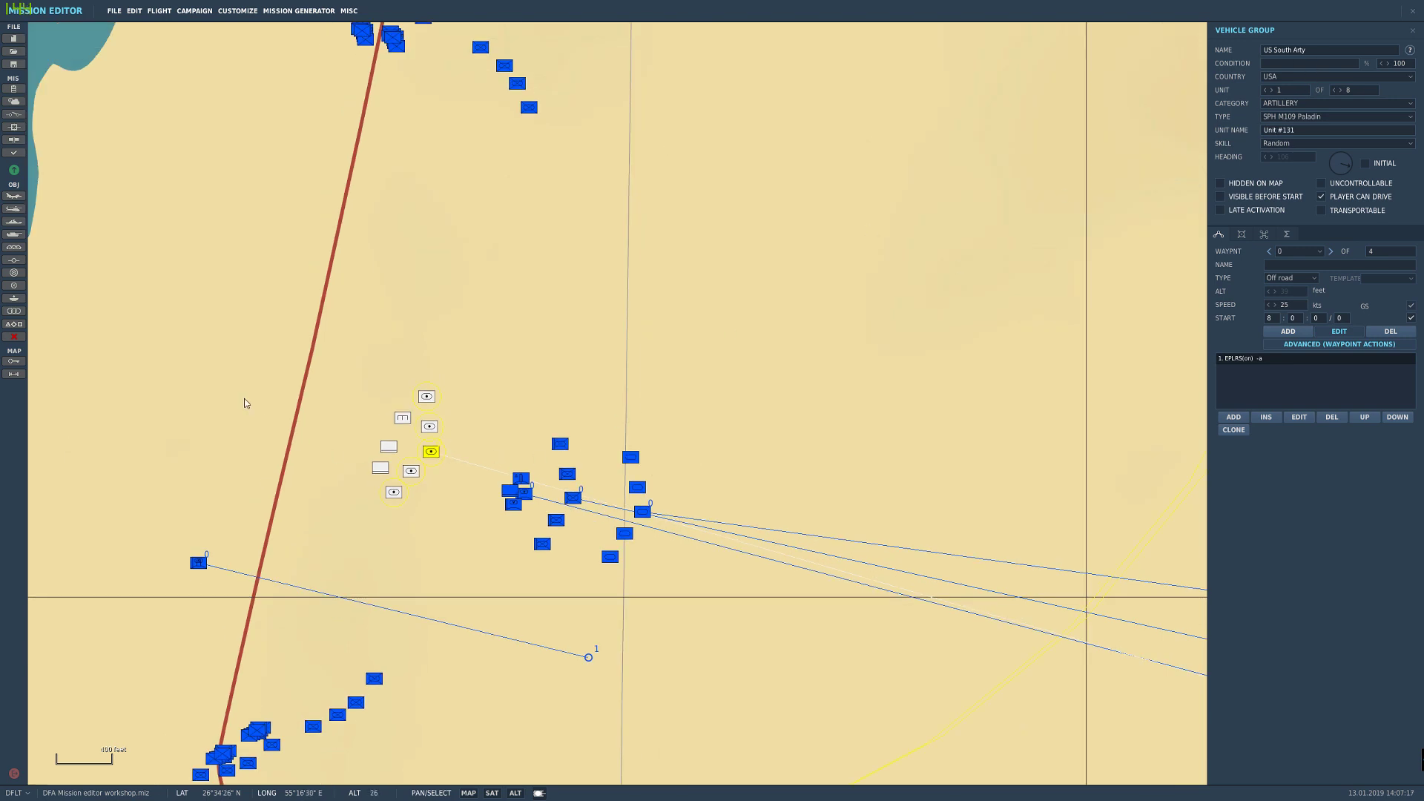
{"action": "left_click", "coordinate": [442, 456]}
{"action": "left_click", "coordinate": [433, 457]}
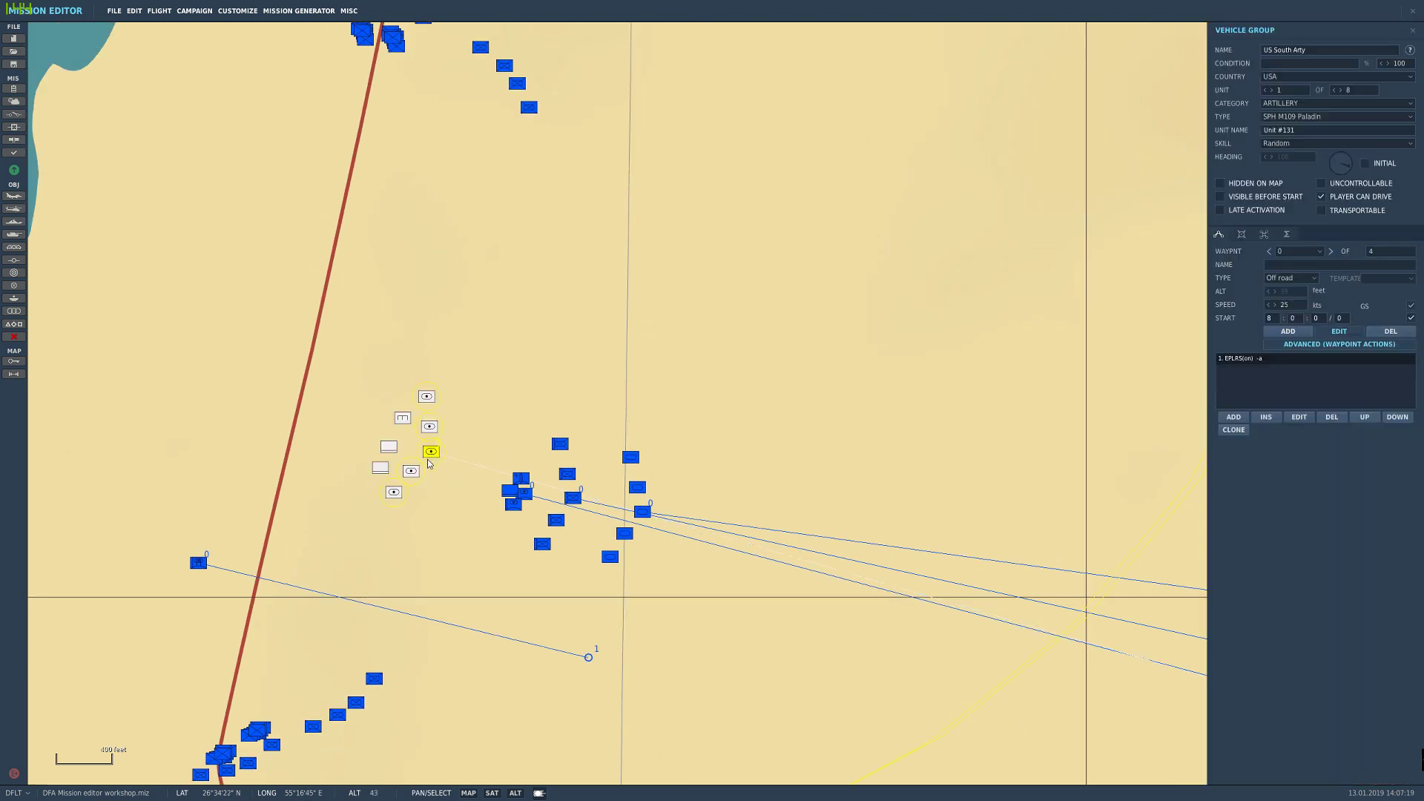
{"action": "left_click", "coordinate": [21, 302]}
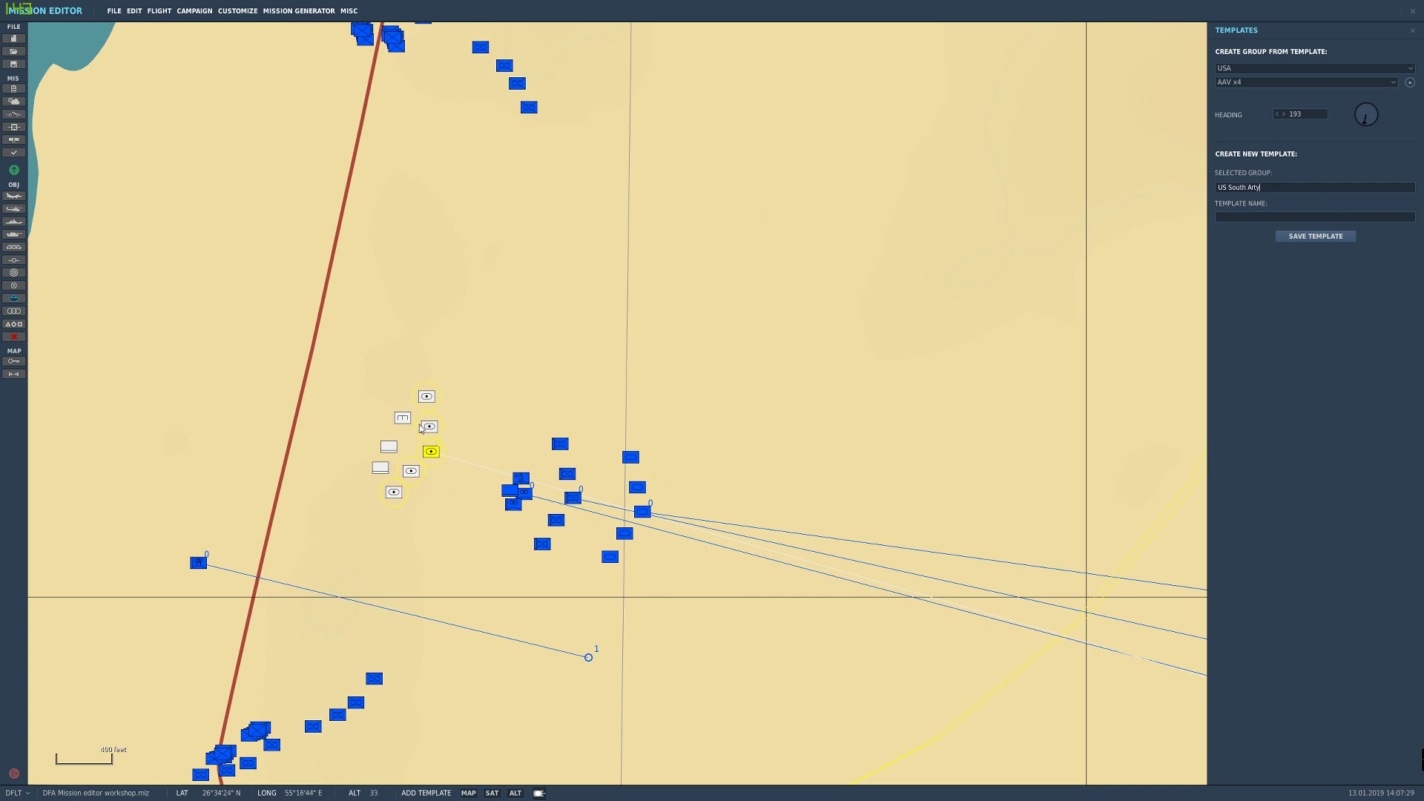
{"action": "left_click", "coordinate": [1253, 218]}
{"action": "type", "text": "DERPY ARTY"}
{"action": "left_click", "coordinate": [1306, 242]}
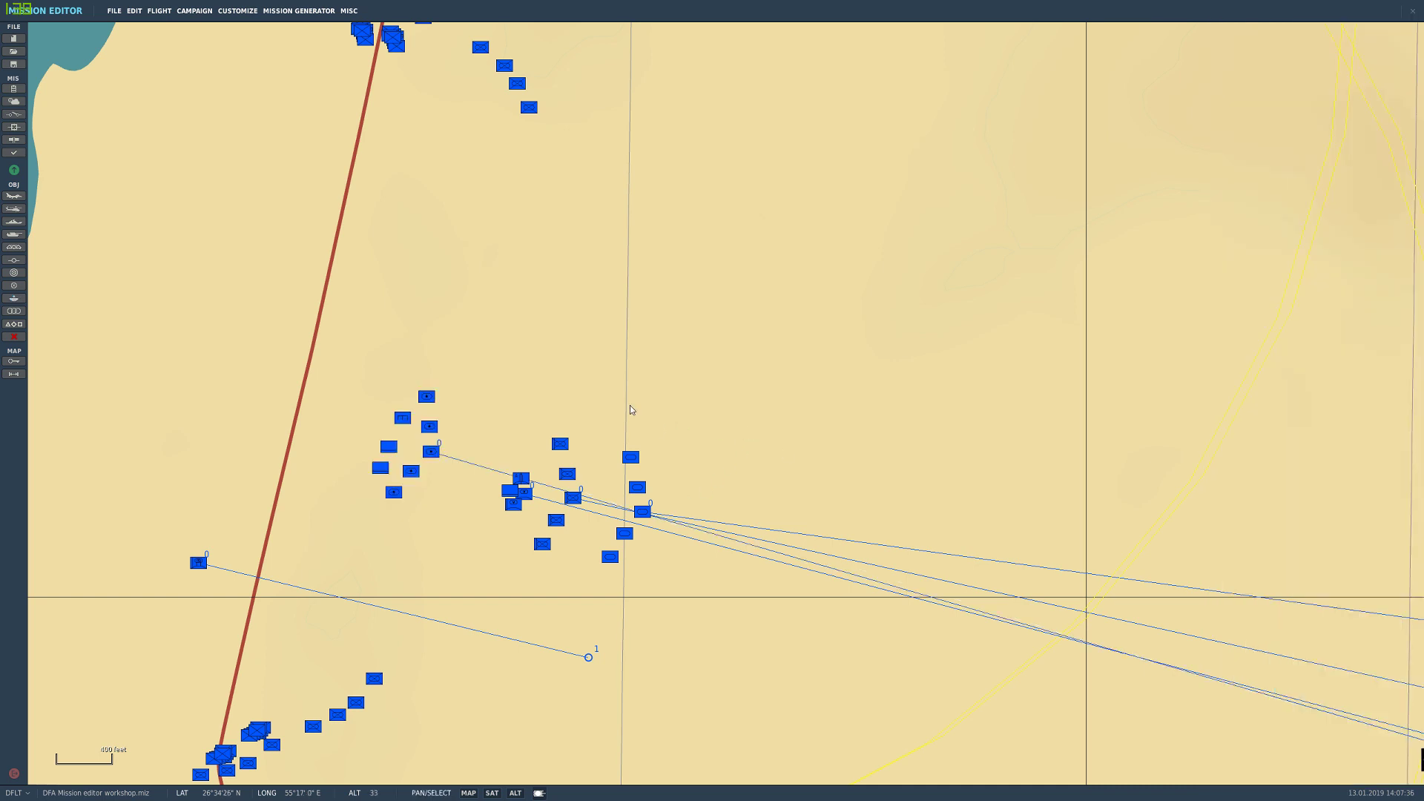
Step: Place a USA group from the DERPY ARTY template northeast of the existing artillery group and rotate it to a heading of about 352
{"action": "left_click", "coordinate": [13, 298]}
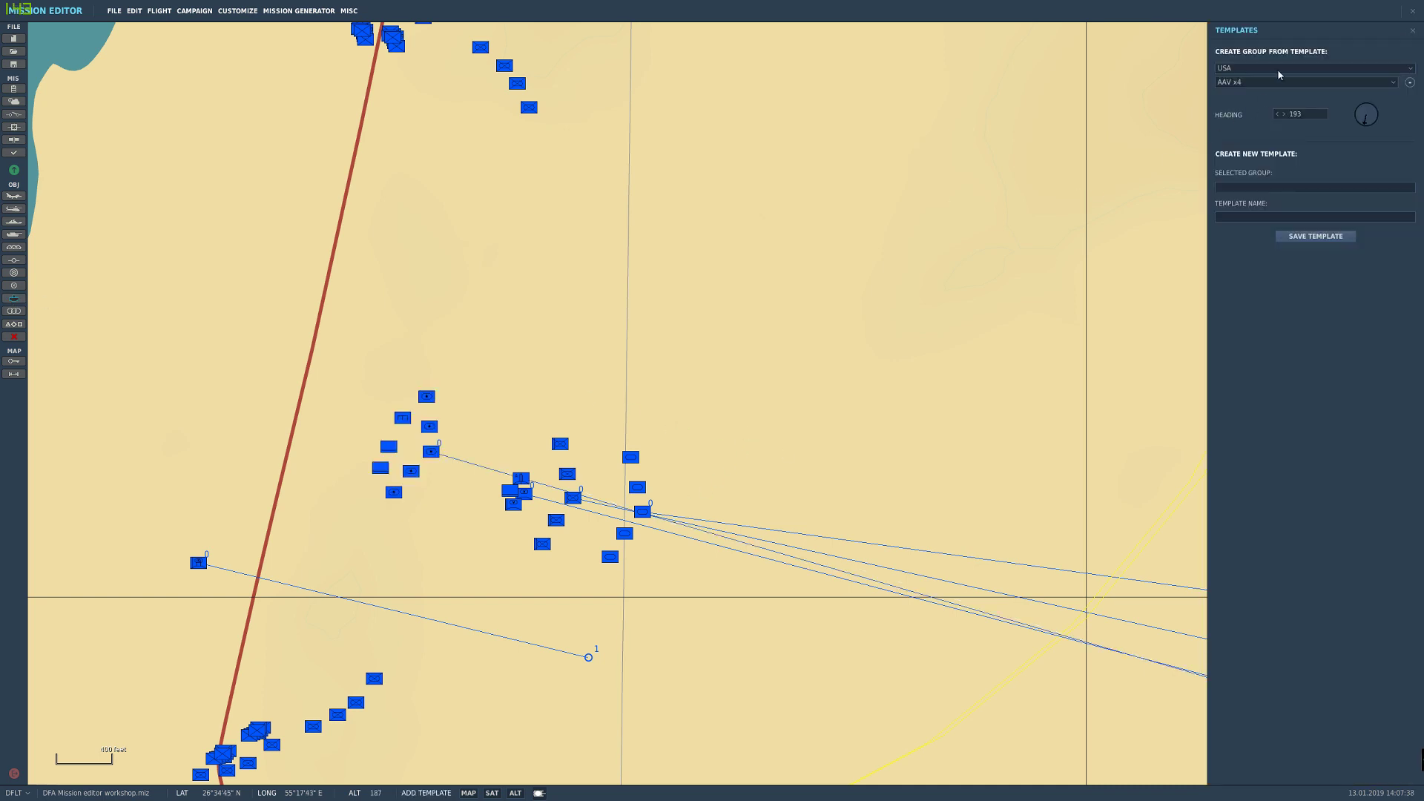
{"action": "left_click", "coordinate": [1261, 82]}
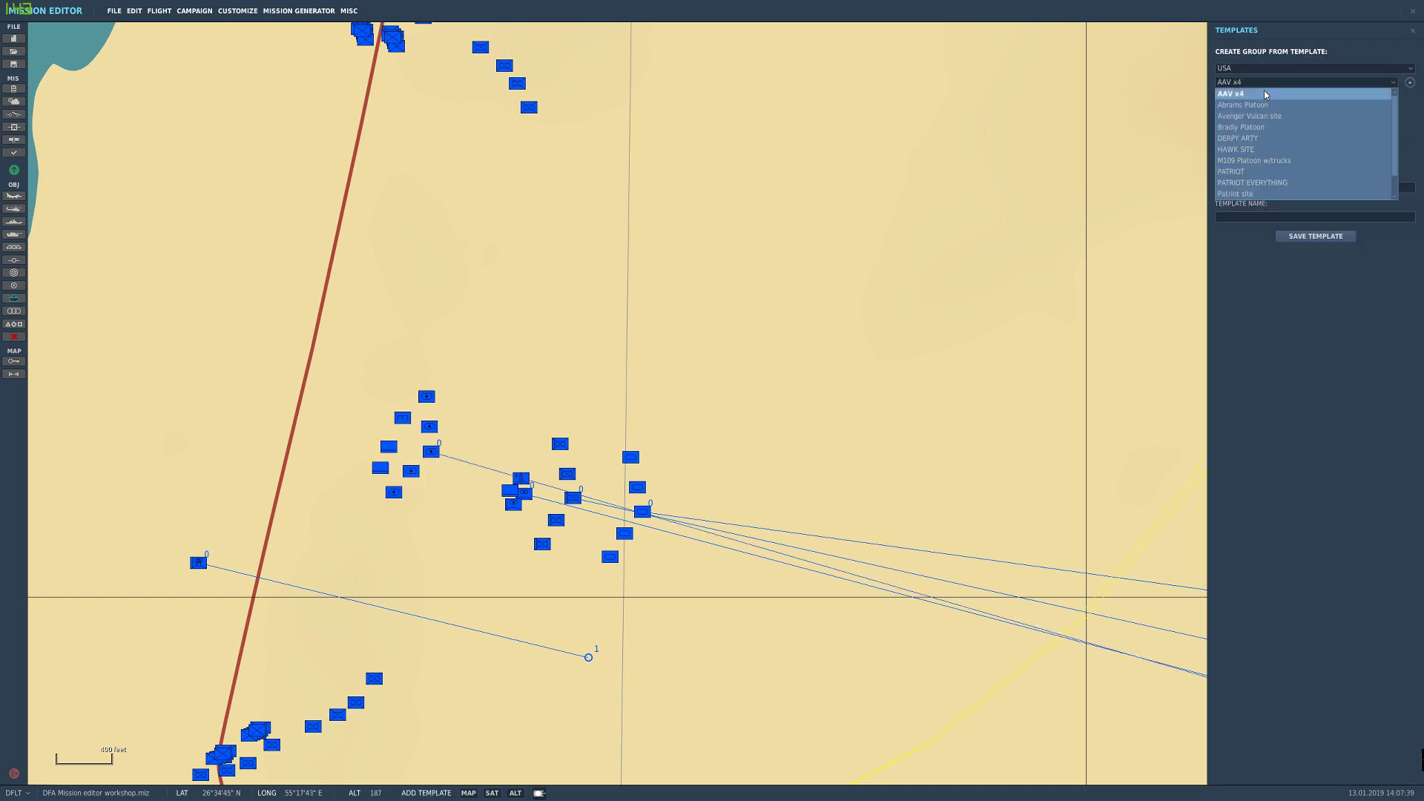
{"action": "left_click", "coordinate": [1260, 141]}
{"action": "right_click_drag", "start_coordinate": [866, 258], "coordinate": [661, 339]}
{"action": "left_click", "coordinate": [695, 408]}
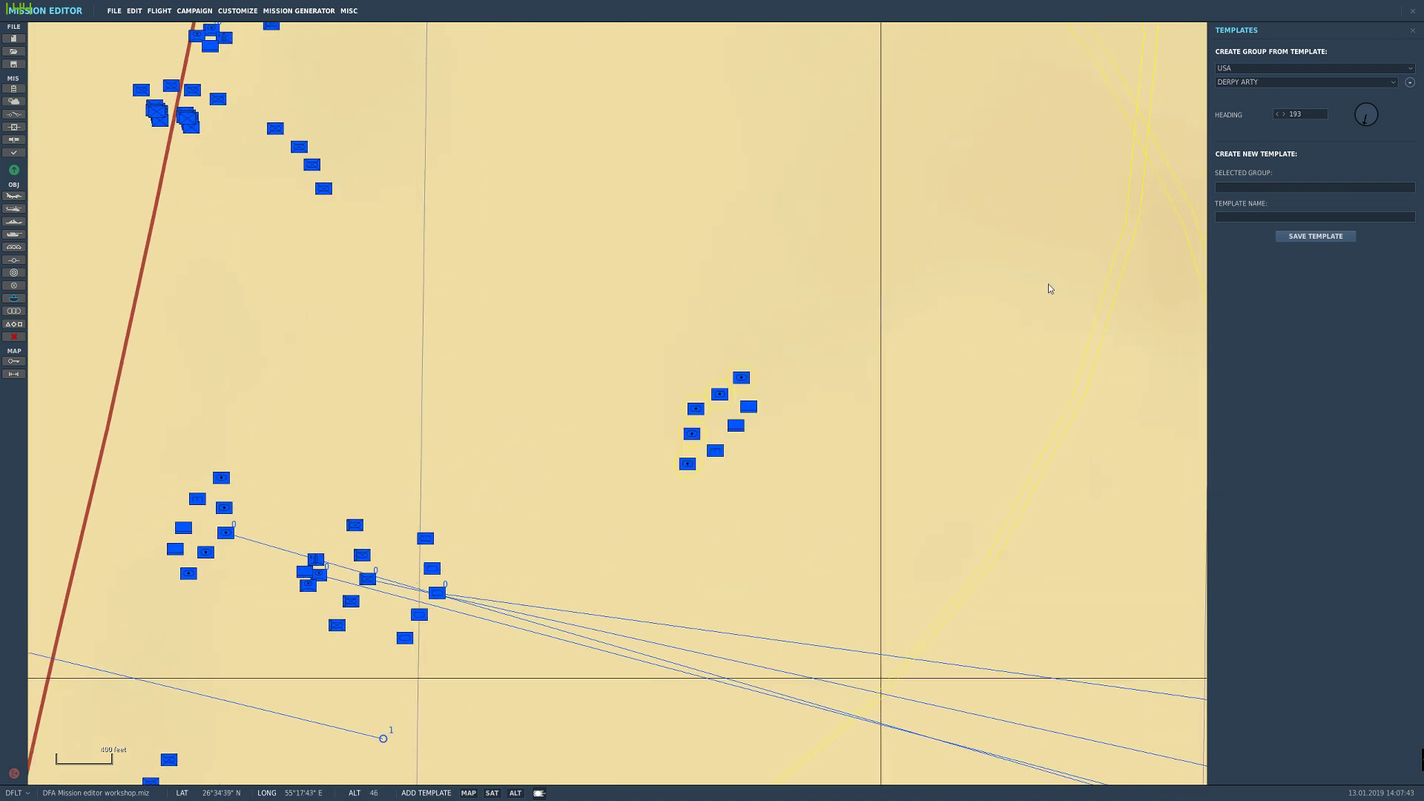
{"action": "mouse_move", "coordinate": [1364, 125]}
{"action": "left_mouse_down"}
{"action": "mouse_move", "coordinate": [1368, 101]}
{"action": "mouse_move", "coordinate": [1383, 103]}
{"action": "mouse_move", "coordinate": [1371, 102]}
{"action": "left_mouse_up"}
{"action": "key", "text": "Escape"}
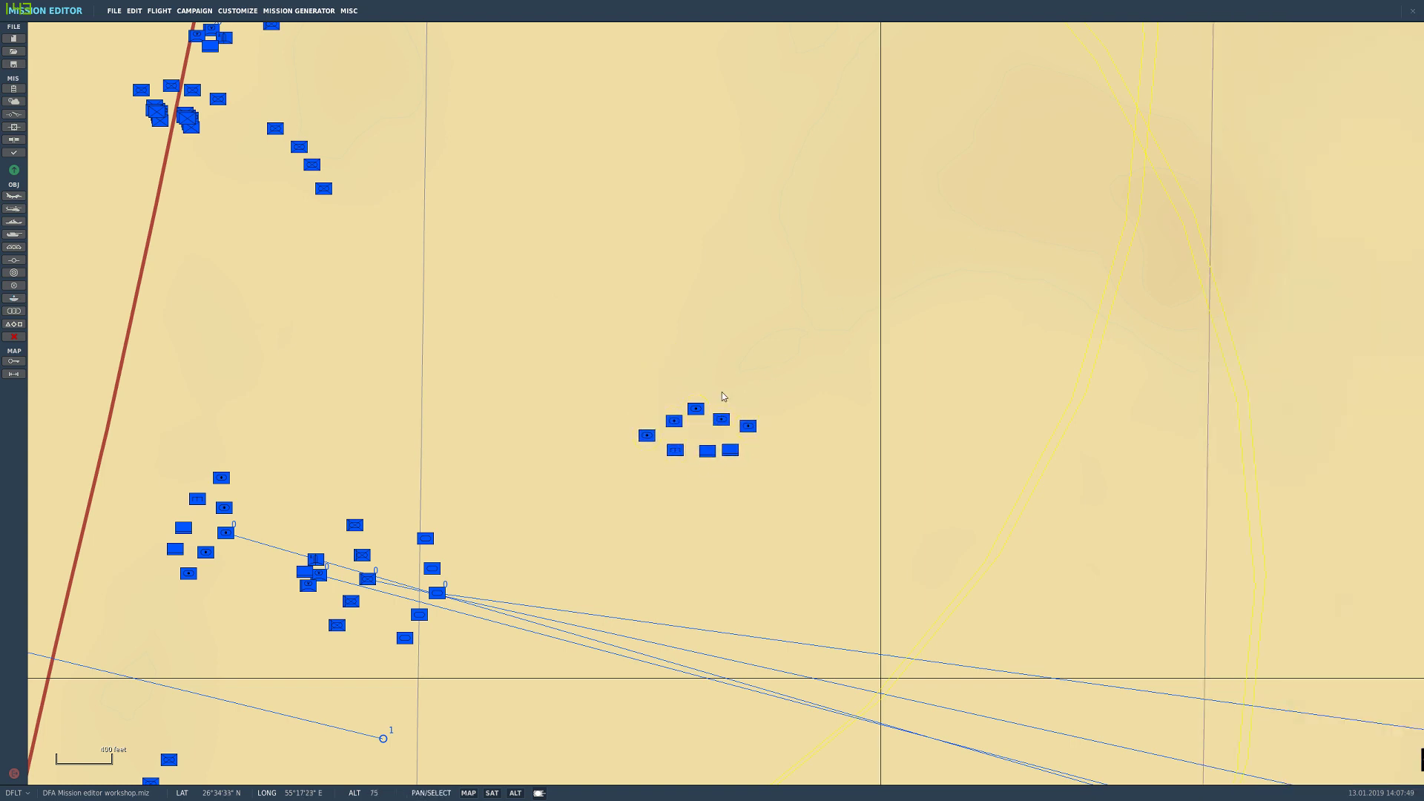
Step: Inspect the vehicle formation of the group placed from the DERPY ARTY template and remove that group from the map
{"action": "left_click", "coordinate": [696, 408]}
{"action": "scroll", "coordinate": [684, 443], "scroll_direction": "up", "scroll_amount": 2}
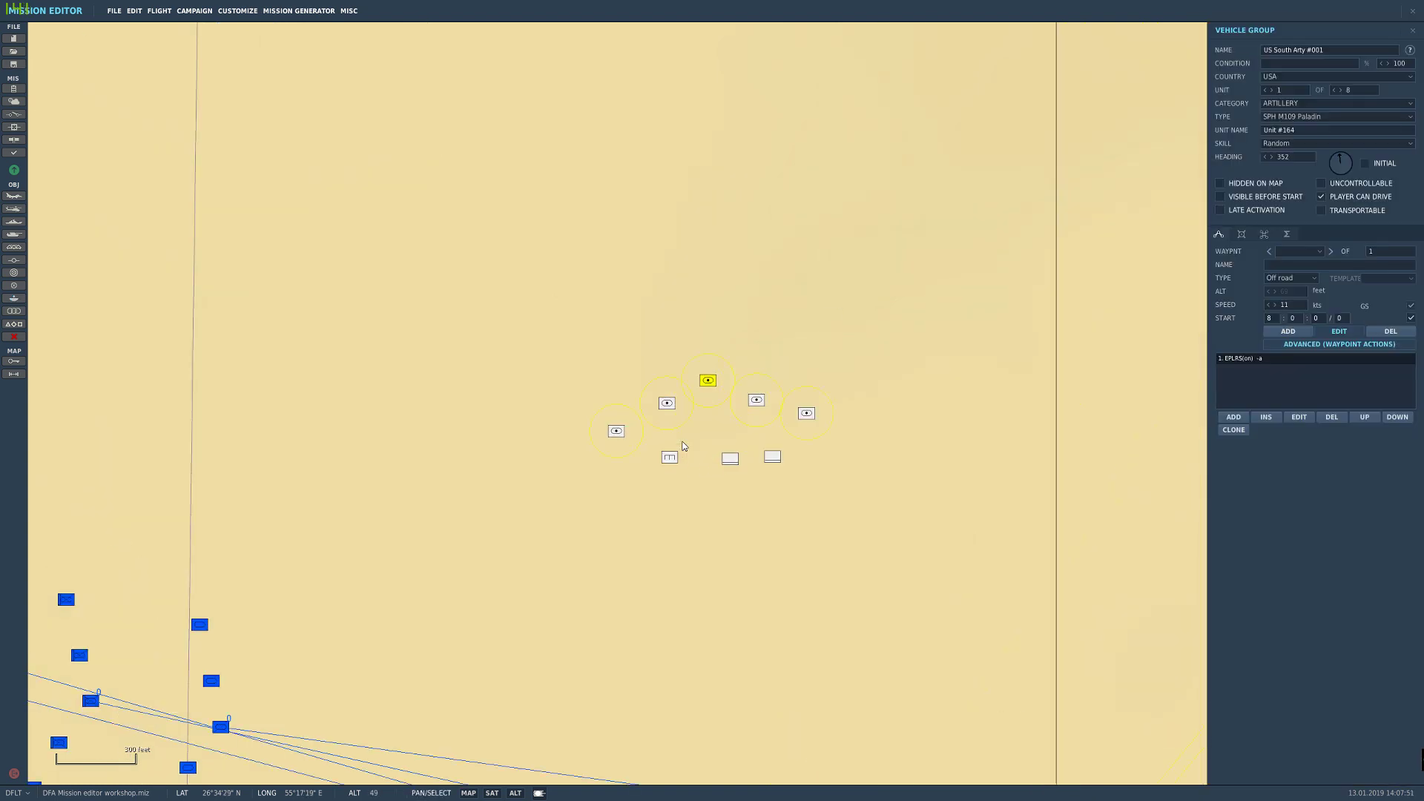
{"action": "scroll", "coordinate": [694, 411], "scroll_direction": "up", "scroll_amount": 3}
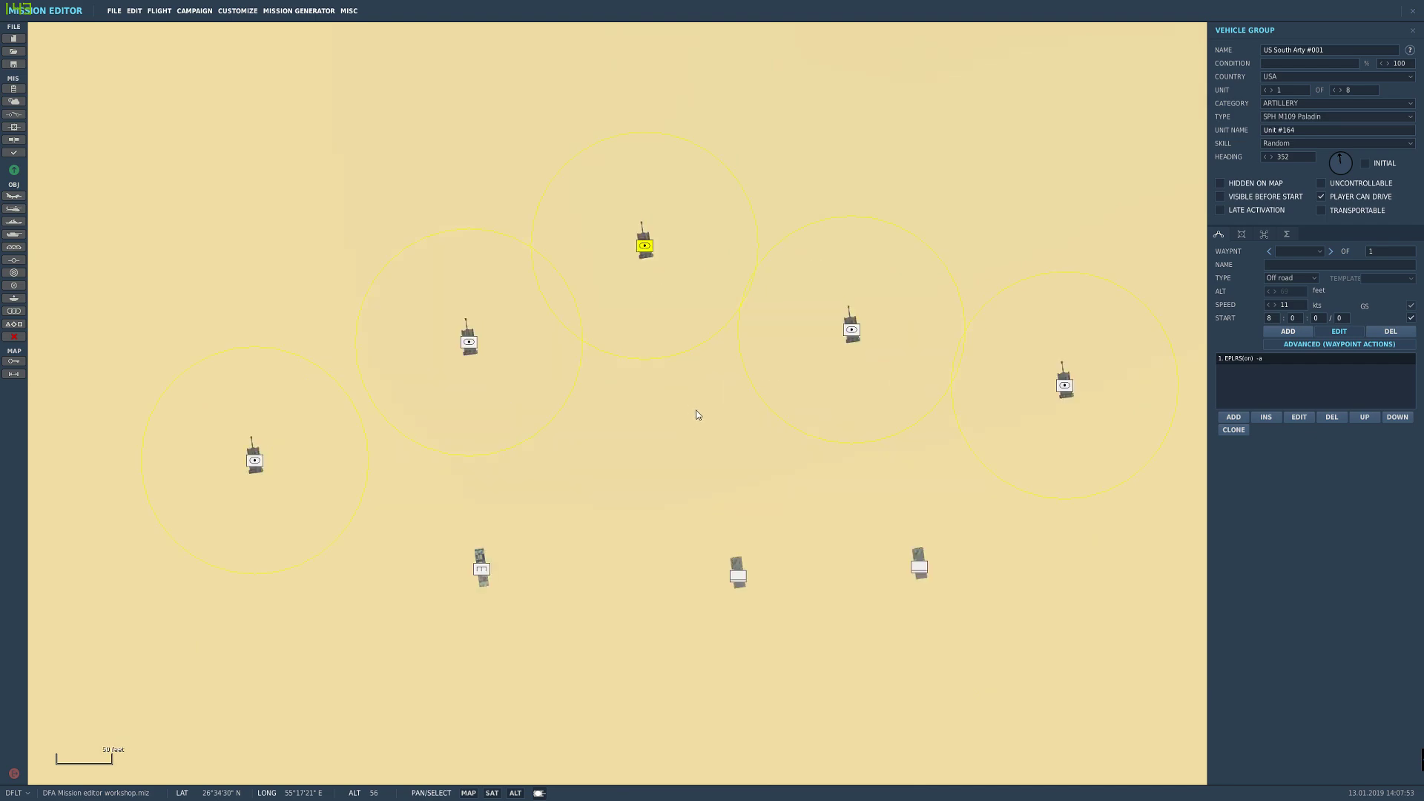
{"action": "left_click", "coordinate": [696, 415]}
{"action": "scroll", "coordinate": [693, 414], "scroll_direction": "down", "scroll_amount": 5}
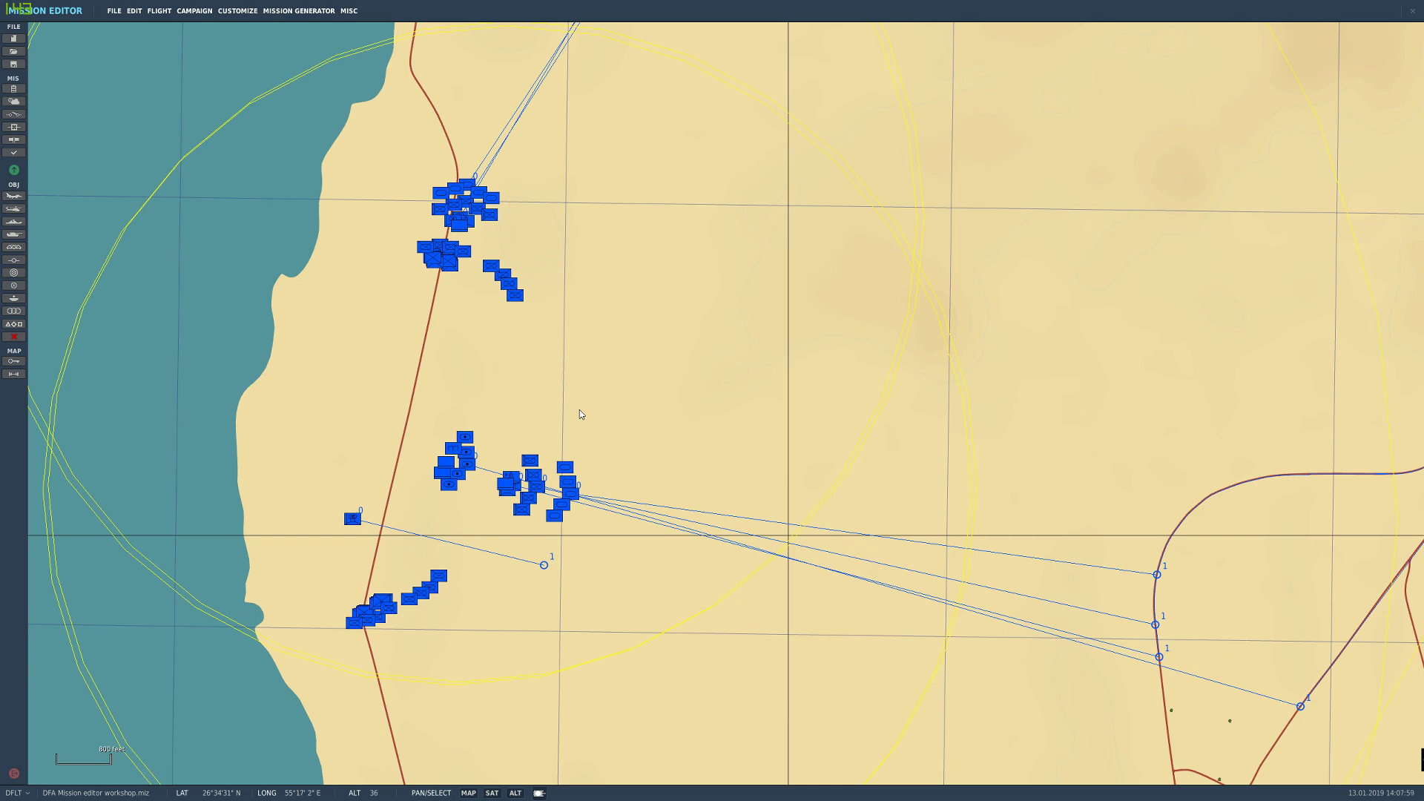
Step: Open the settings of the Iran Mig29 Scramble airplane group at Bandar Abbas Intl and look over its route toward Qeshm Island
{"action": "scroll", "coordinate": [519, 416], "scroll_direction": "down", "scroll_amount": 2}
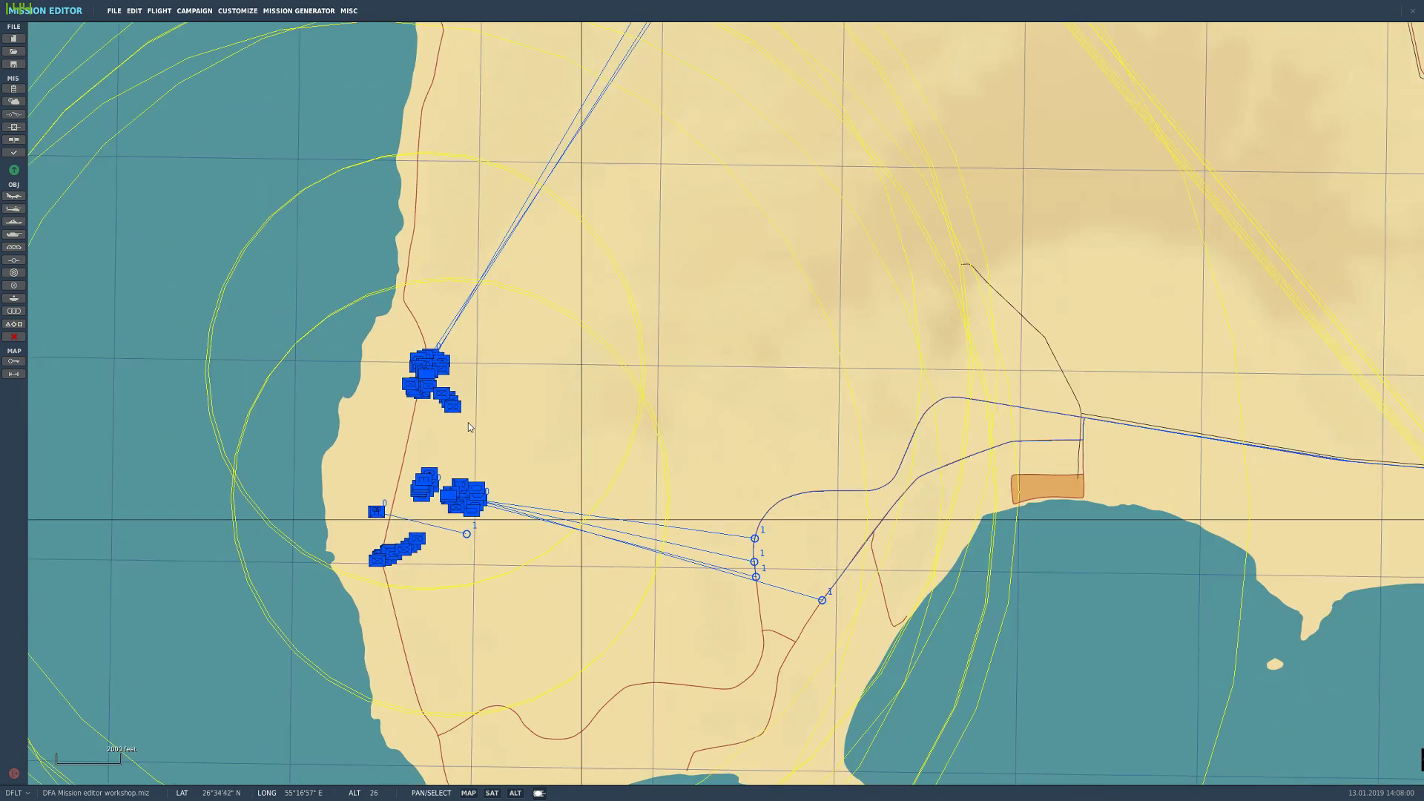
{"action": "scroll", "coordinate": [504, 431], "scroll_direction": "down", "scroll_amount": 2}
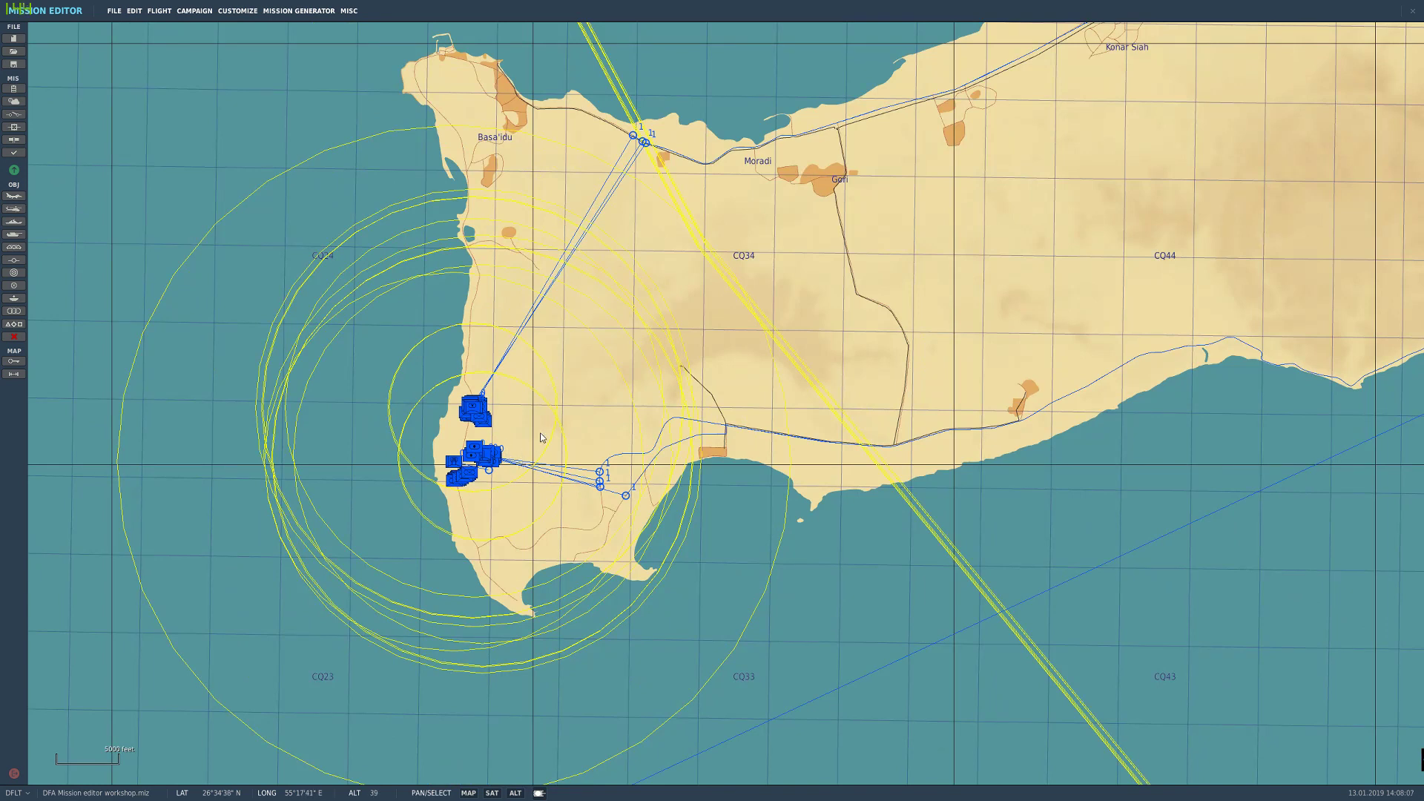
{"action": "left_click_drag", "start_coordinate": [540, 437], "coordinate": [474, 454]}
{"action": "scroll", "coordinate": [495, 438], "scroll_direction": "down", "scroll_amount": 1}
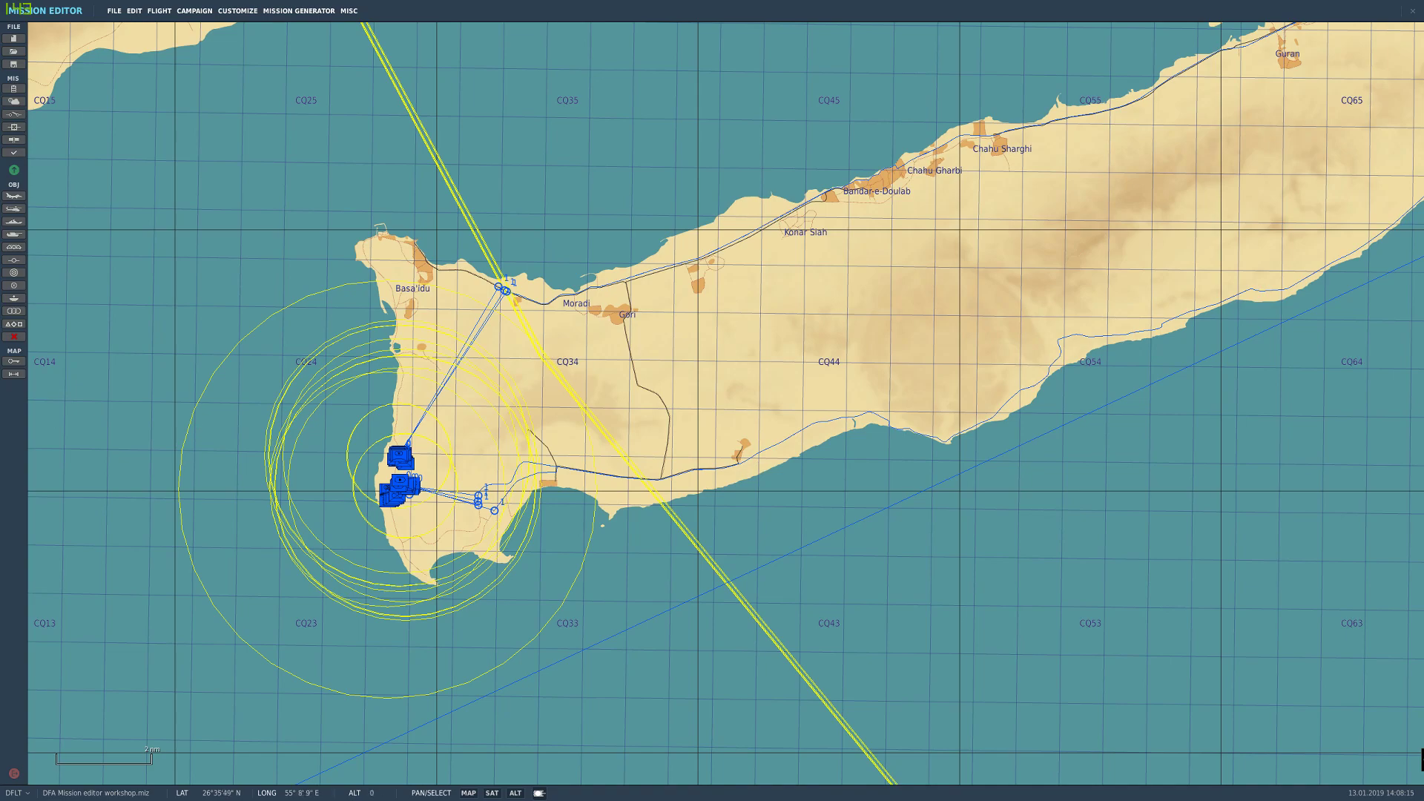
{"action": "right_click_drag", "start_coordinate": [464, 485], "coordinate": [518, 454]}
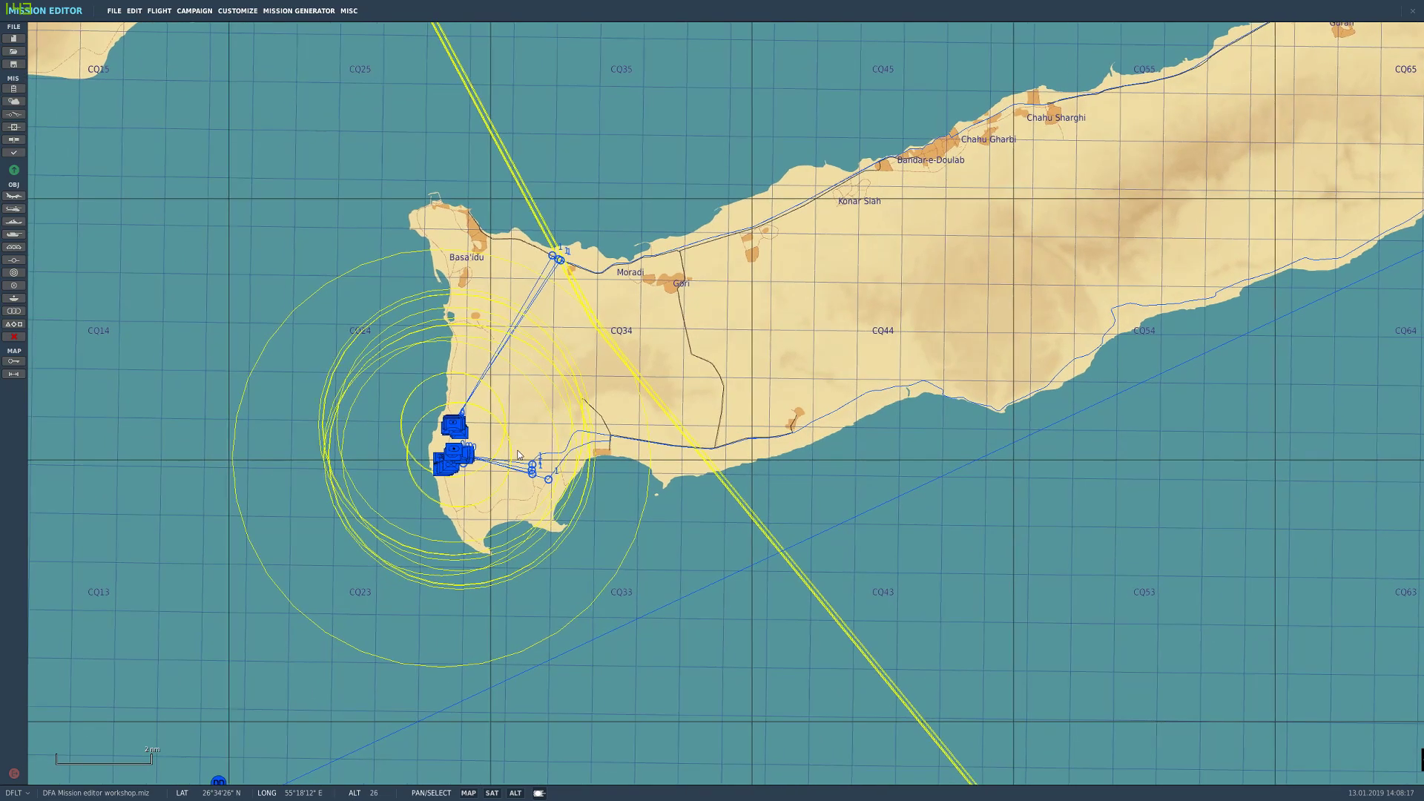
{"action": "scroll", "coordinate": [372, 501], "scroll_direction": "down", "scroll_amount": 4}
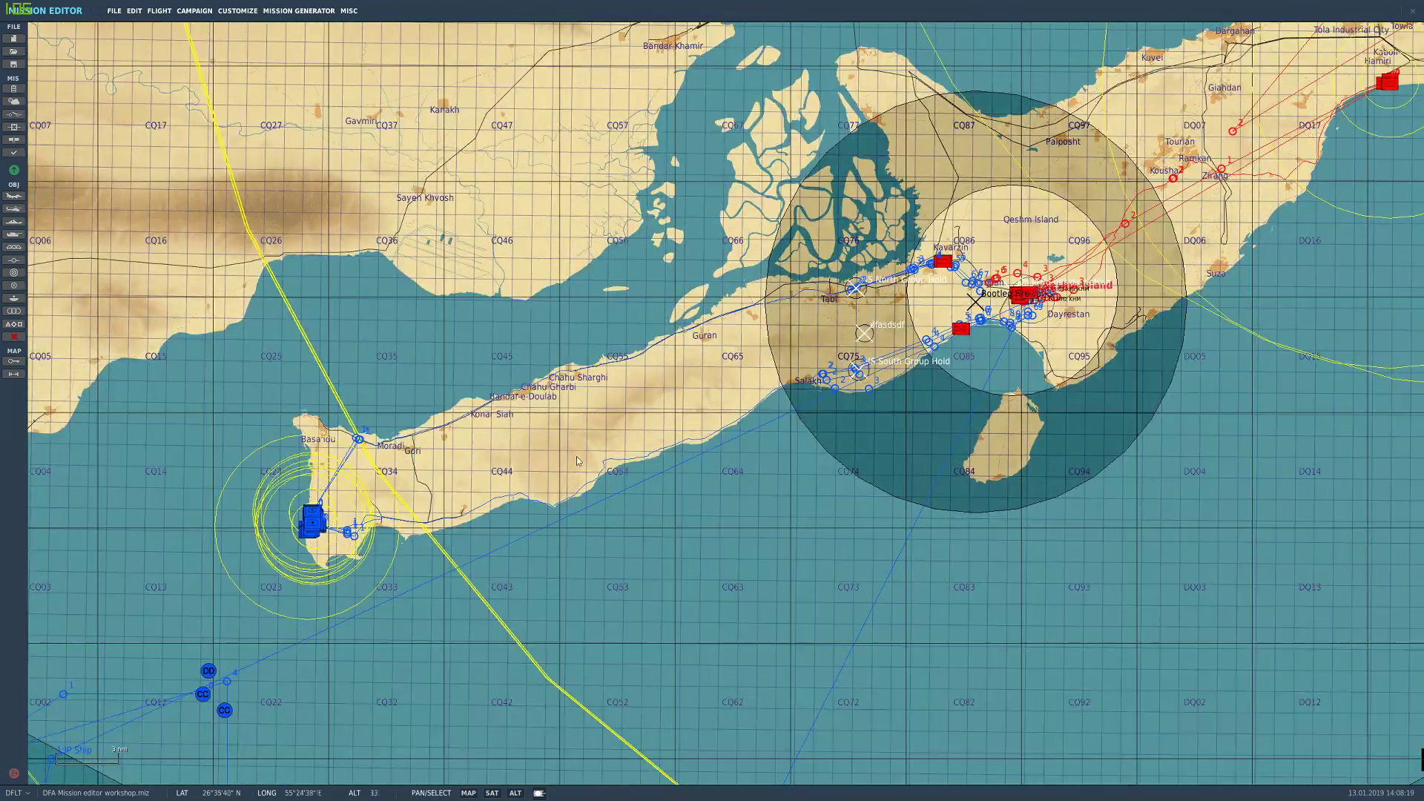
{"action": "right_click_drag", "start_coordinate": [793, 350], "coordinate": [494, 515]}
{"action": "scroll", "coordinate": [495, 516], "scroll_direction": "down", "scroll_amount": 3}
{"action": "right_click_drag", "start_coordinate": [1003, 190], "coordinate": [823, 393]}
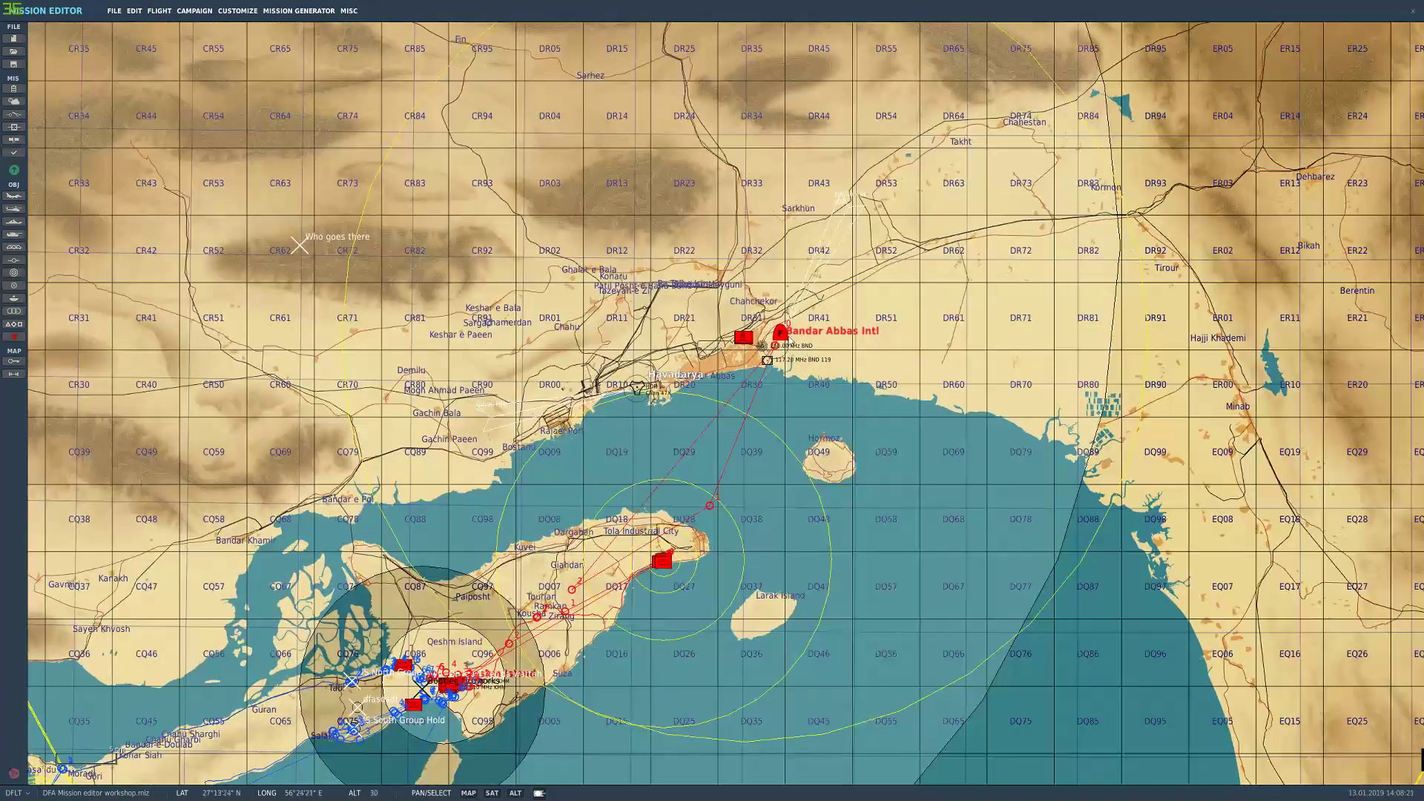
{"action": "left_click", "coordinate": [780, 332]}
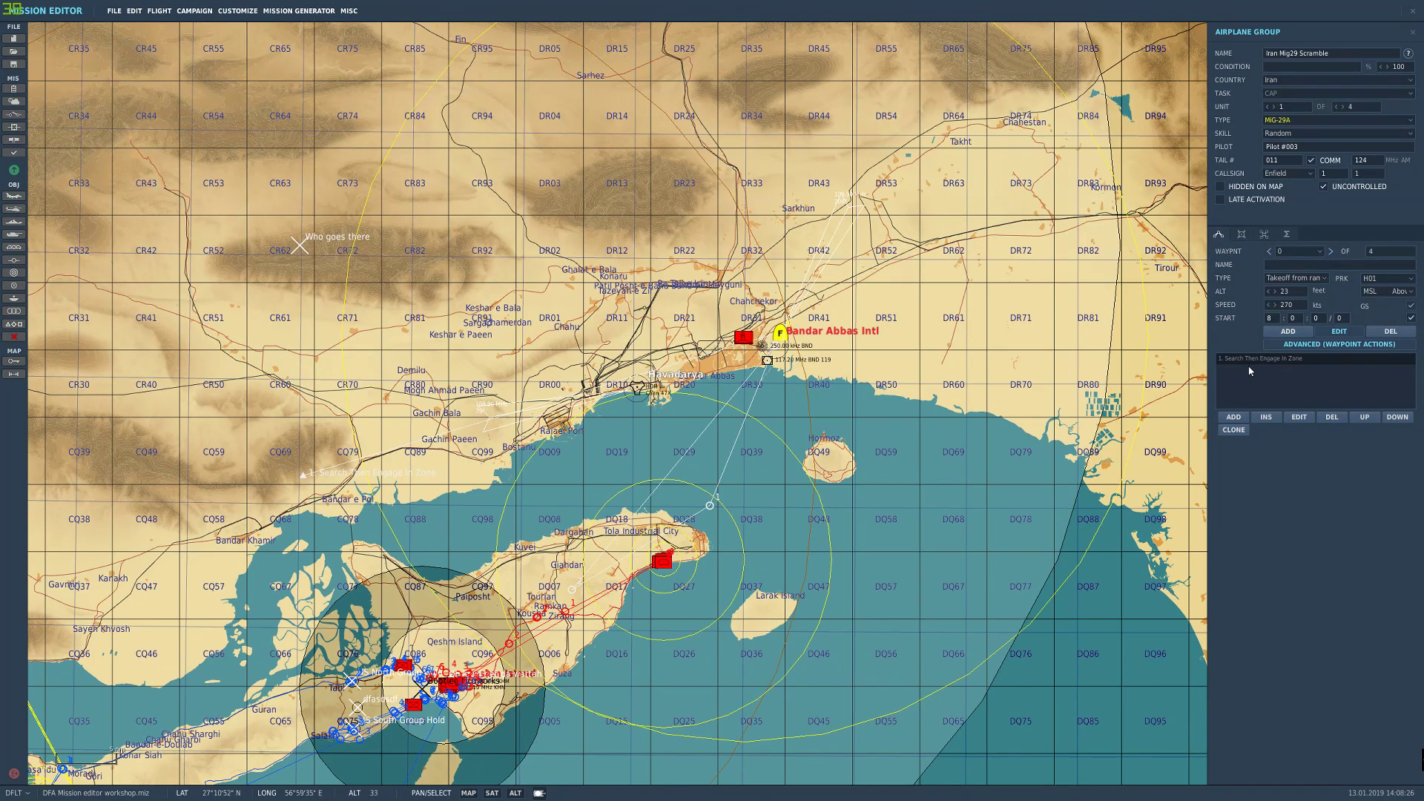
{"action": "left_click_drag", "start_coordinate": [478, 575], "coordinate": [572, 420]}
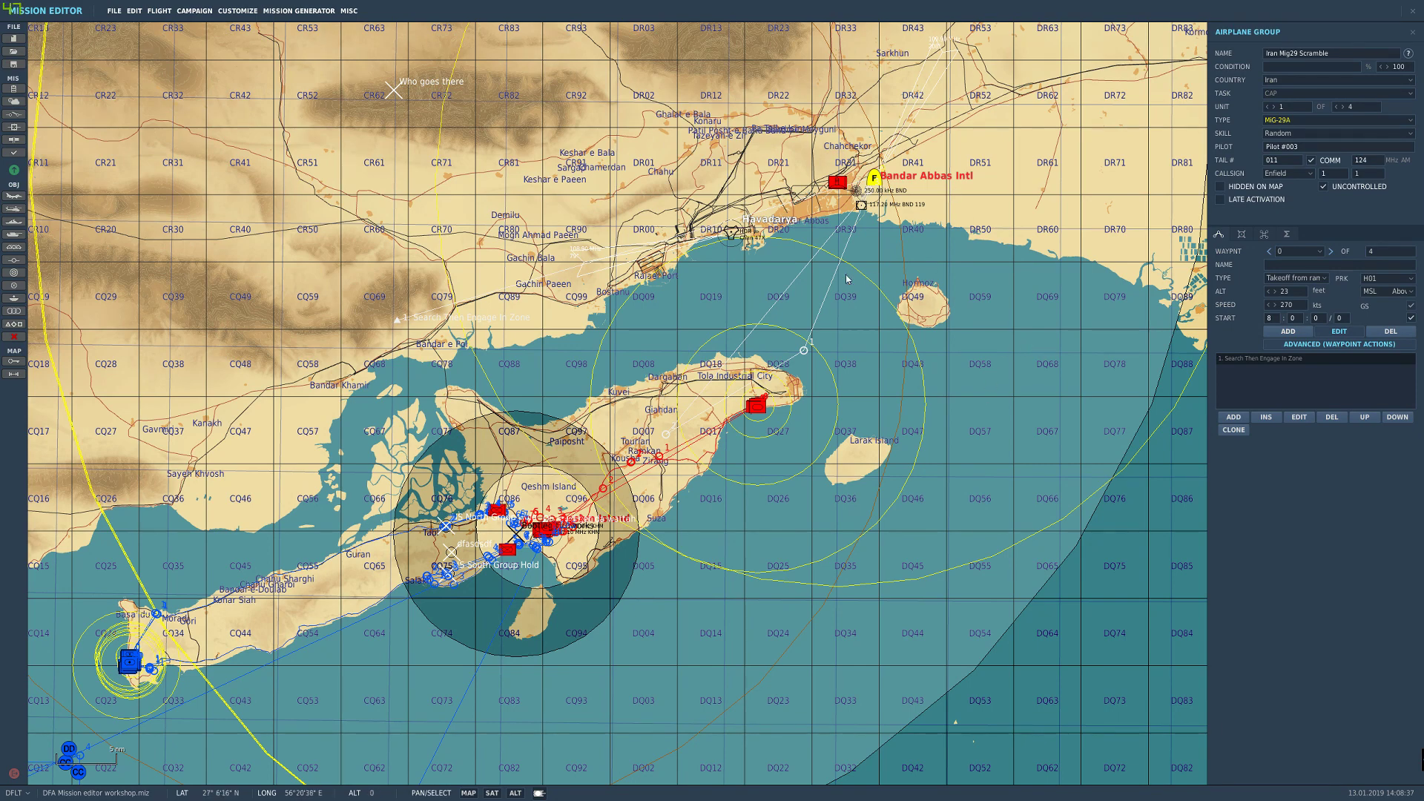
{"action": "left_click_drag", "start_coordinate": [796, 304], "coordinate": [886, 279]}
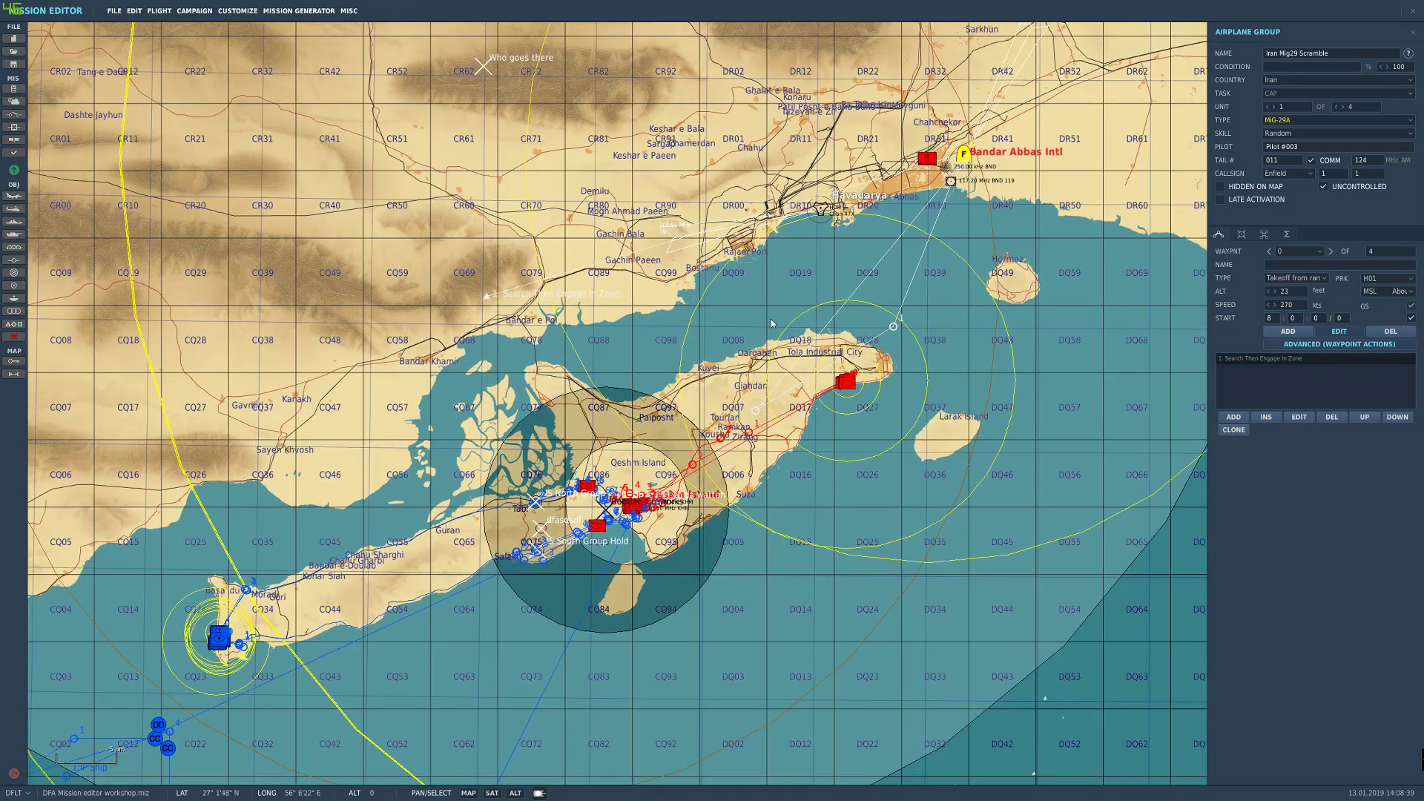
Step: Examine the zone radius and target types of the group's Search Then Engage In Zone task, and deselect the group
{"action": "left_click", "coordinate": [1248, 359]}
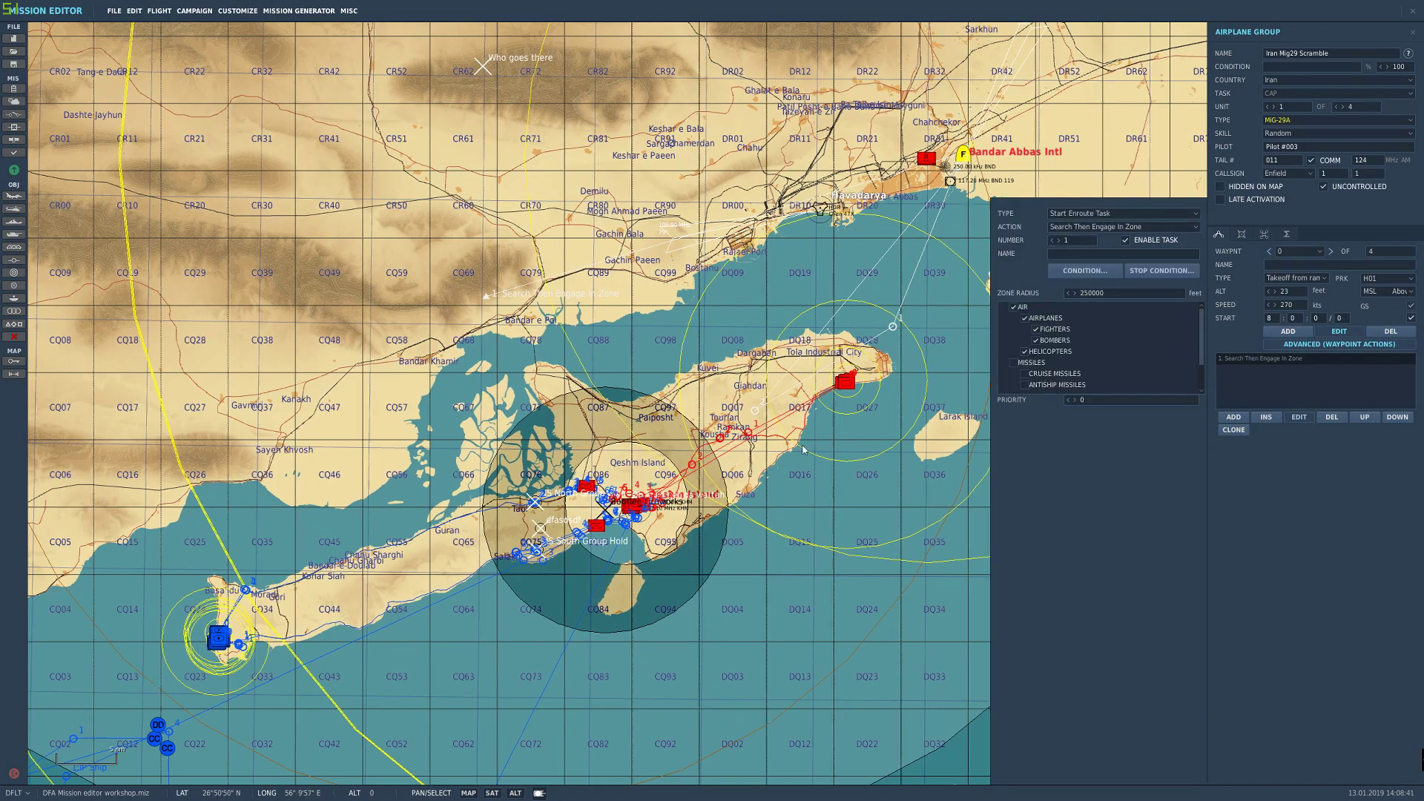
{"action": "left_click_drag", "start_coordinate": [816, 446], "coordinate": [751, 502]}
{"action": "scroll", "coordinate": [751, 501], "scroll_direction": "down", "scroll_amount": 2}
{"action": "left_click", "coordinate": [695, 412]}
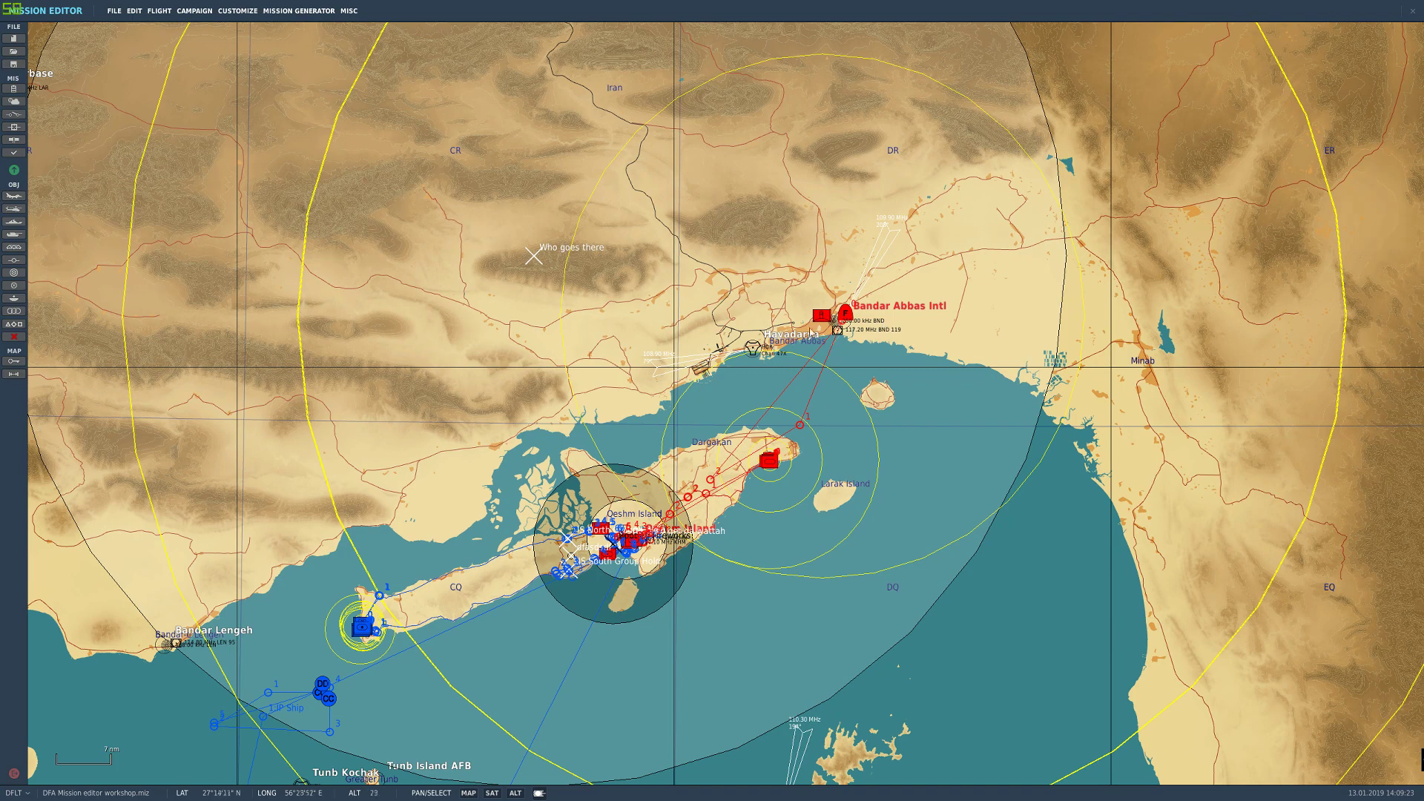
Step: Survey the mission map from Bandar Abbas and Qeshm Island south to Khasab, Fujairah and the ships east of Oman
{"action": "left_click_drag", "start_coordinate": [712, 364], "coordinate": [687, 339]}
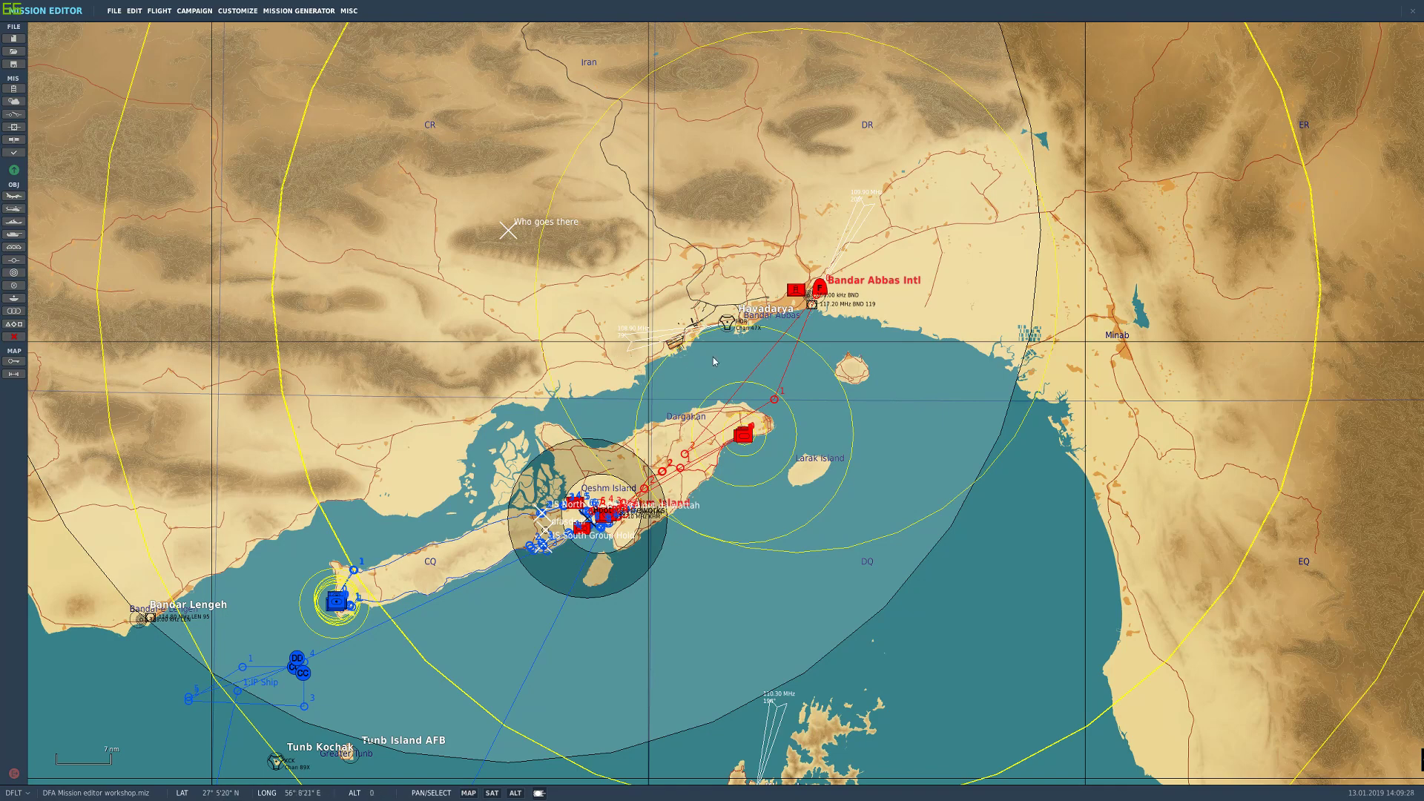
{"action": "left_click_drag", "start_coordinate": [713, 357], "coordinate": [652, 341]}
{"action": "left_click_drag", "start_coordinate": [547, 332], "coordinate": [595, 346]}
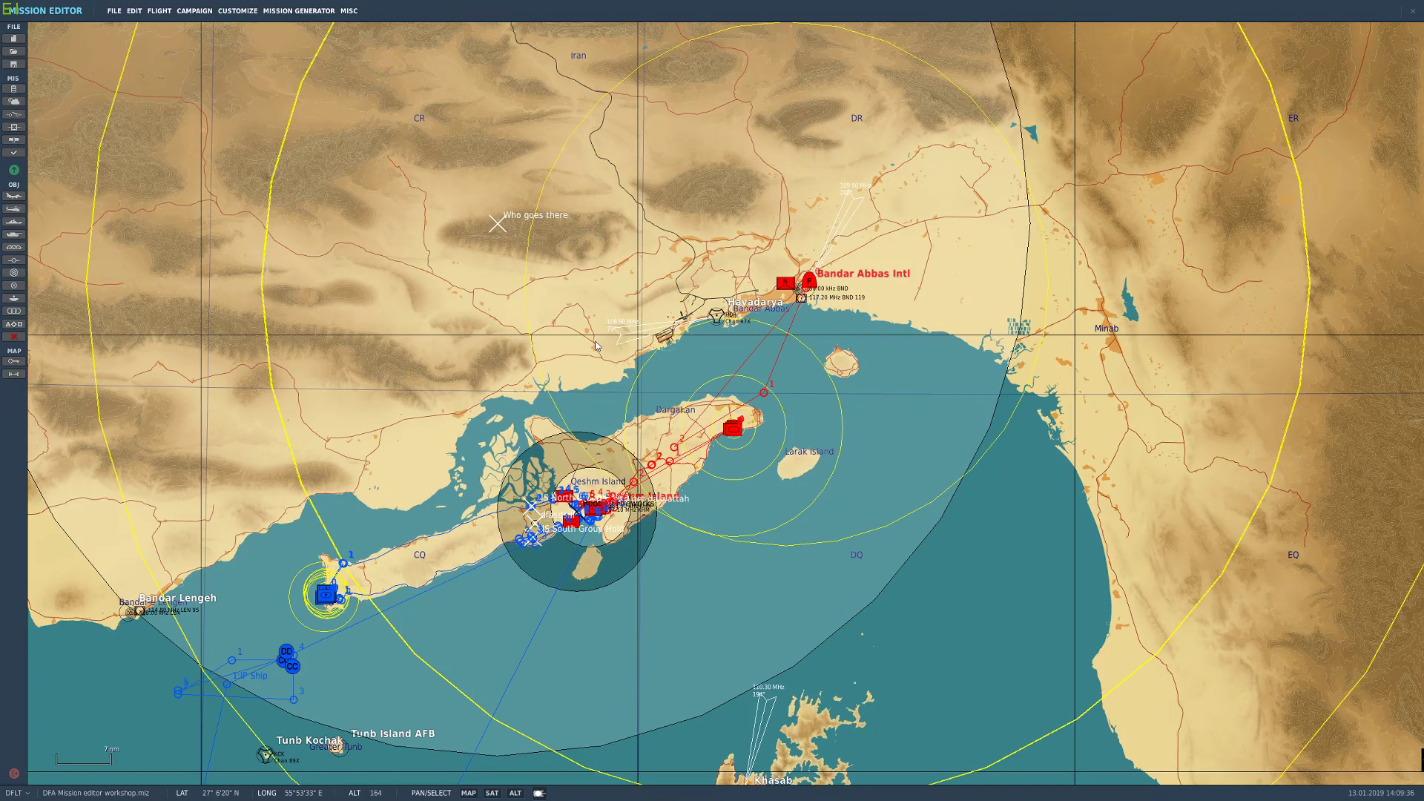
{"action": "left_click_drag", "start_coordinate": [611, 386], "coordinate": [643, 367]}
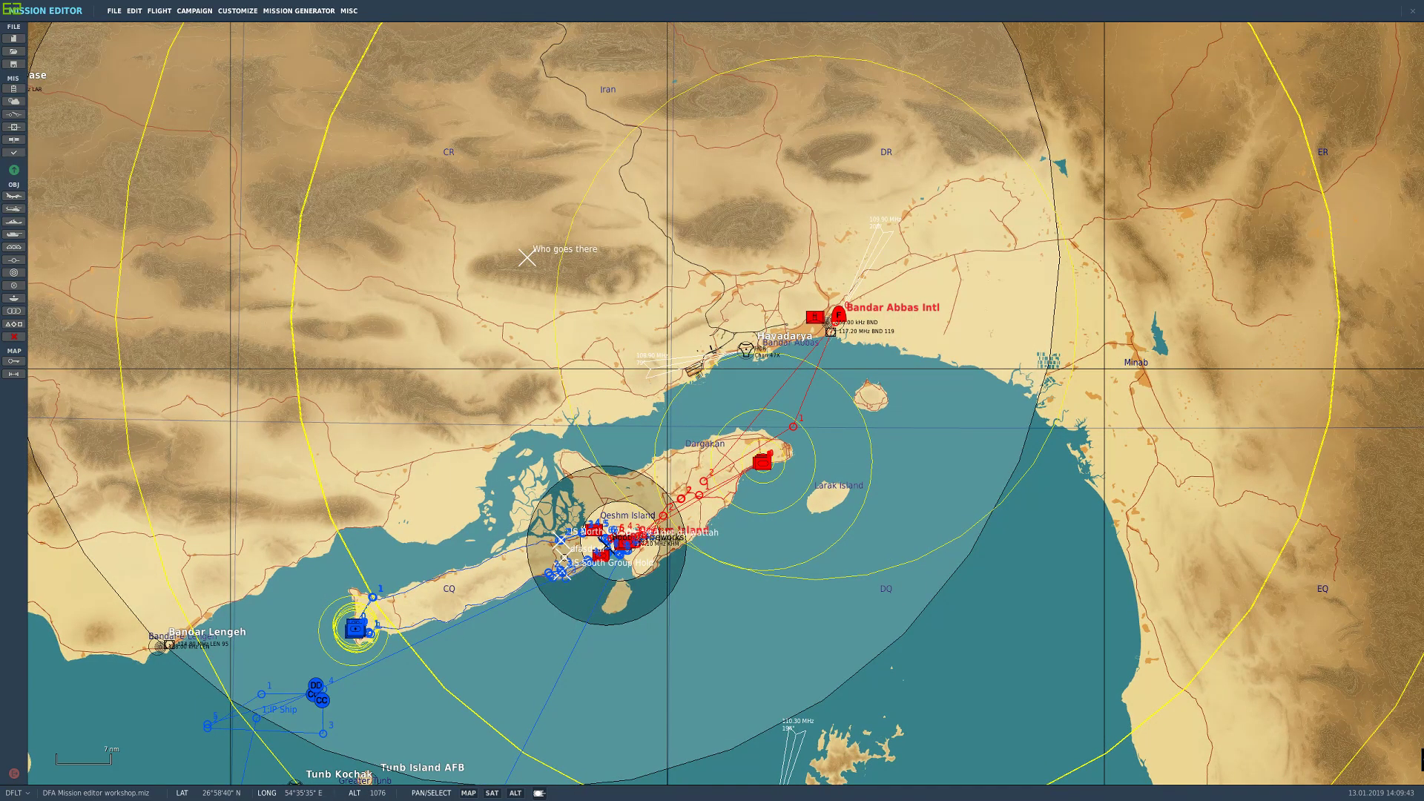
{"action": "left_click_drag", "start_coordinate": [291, 379], "coordinate": [341, 132]}
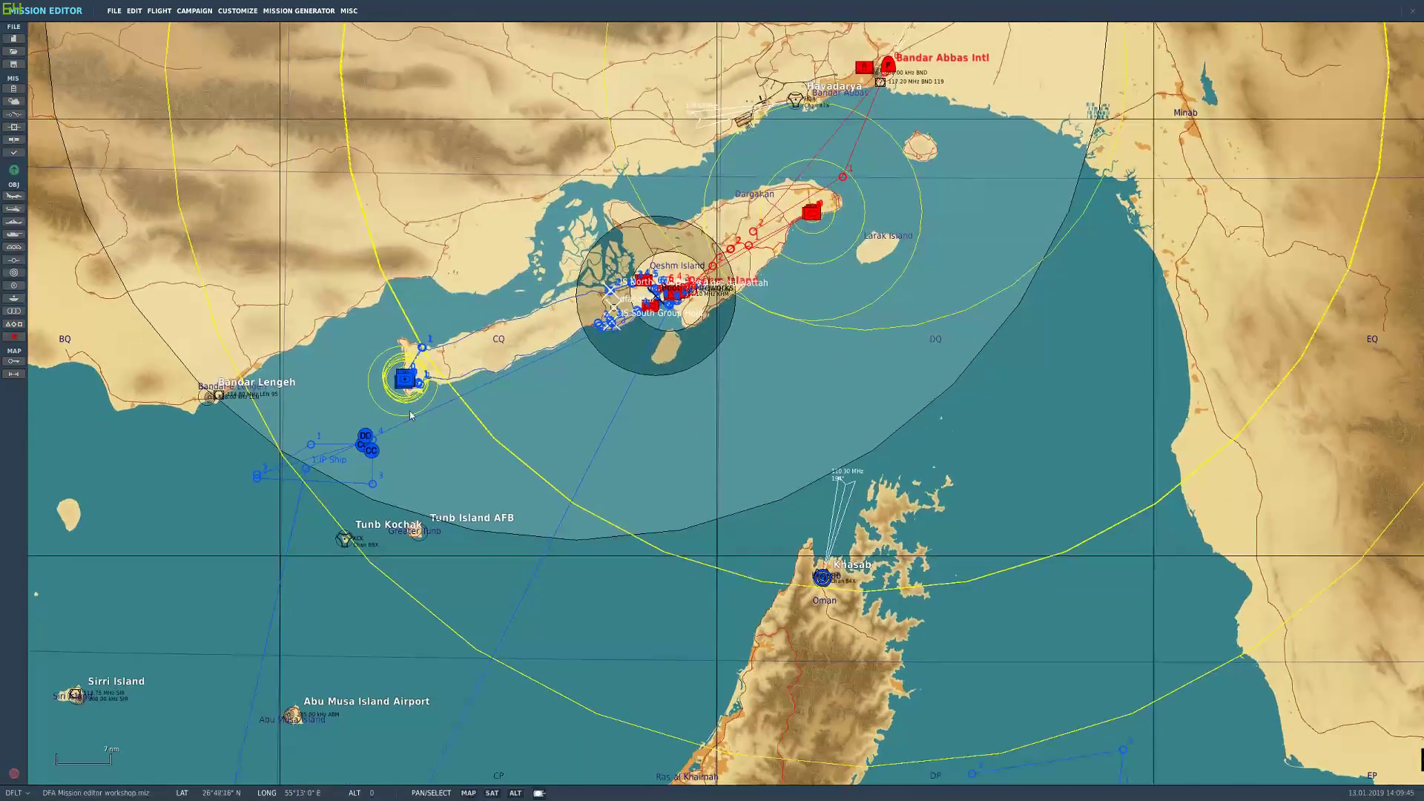
{"action": "left_click_drag", "start_coordinate": [408, 415], "coordinate": [392, 93]}
{"action": "scroll", "coordinate": [655, 457], "scroll_direction": "down", "scroll_amount": 3}
{"action": "left_click_drag", "start_coordinate": [683, 451], "coordinate": [634, 517]}
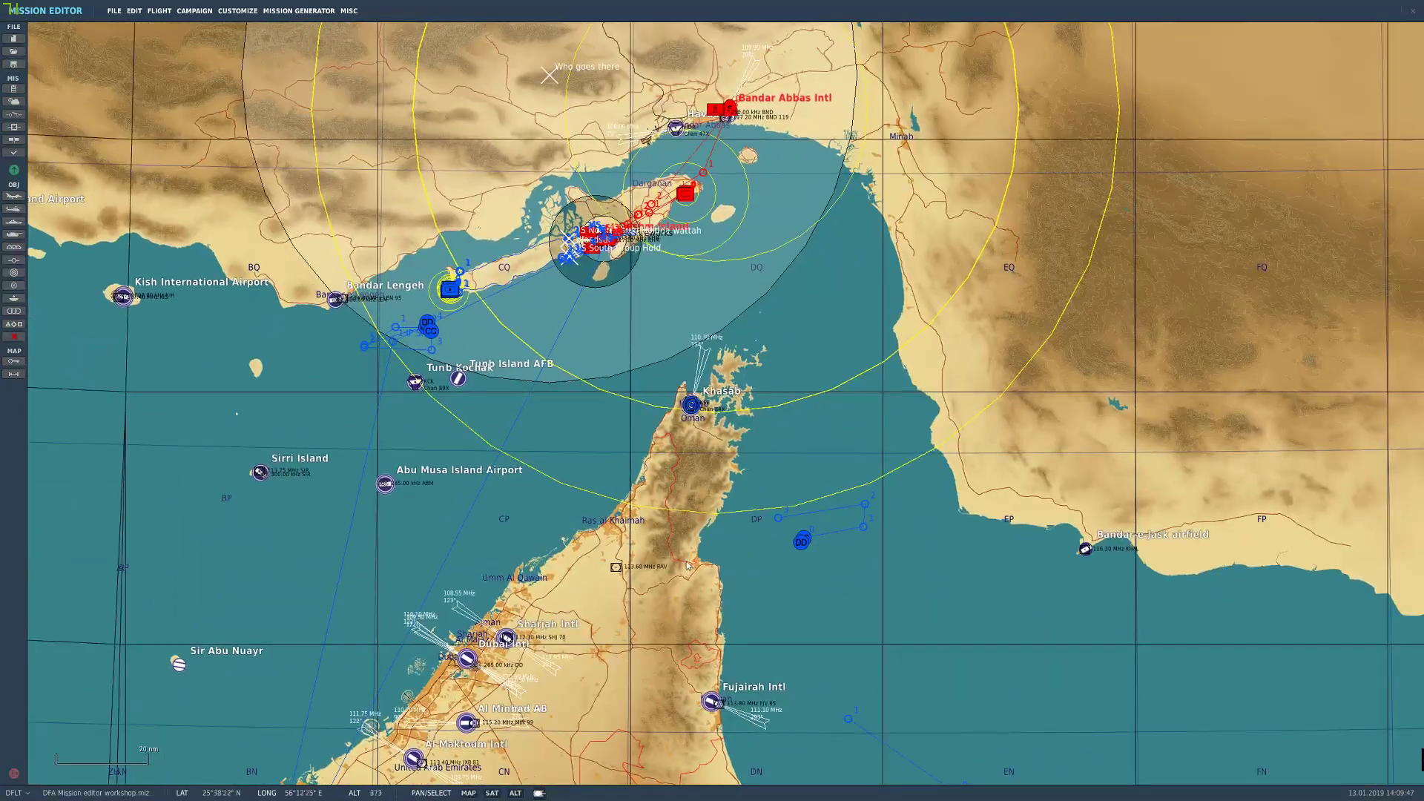
{"action": "left_click_drag", "start_coordinate": [698, 564], "coordinate": [690, 509]}
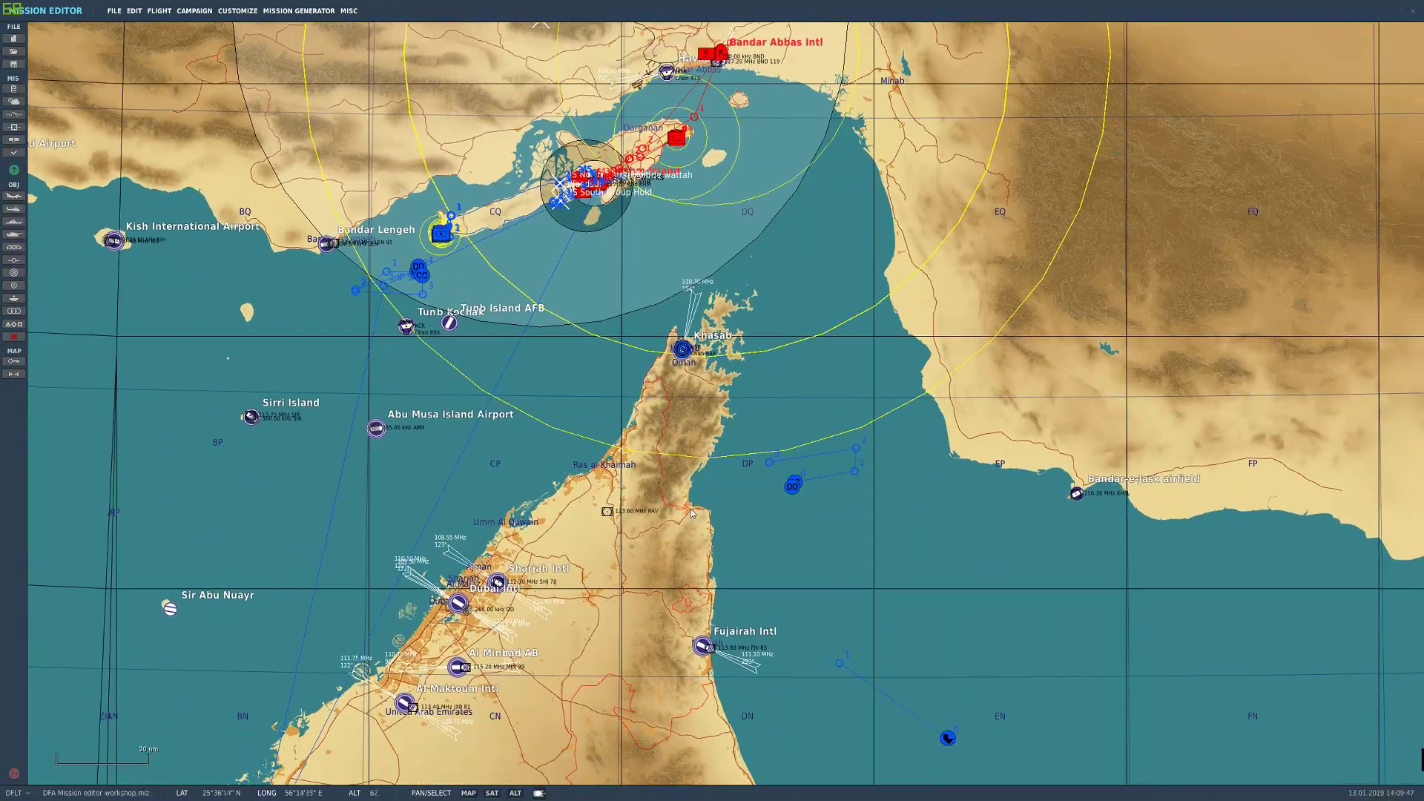
{"action": "left_click", "coordinate": [16, 197]}
{"action": "left_click_drag", "start_coordinate": [537, 517], "coordinate": [522, 436]}
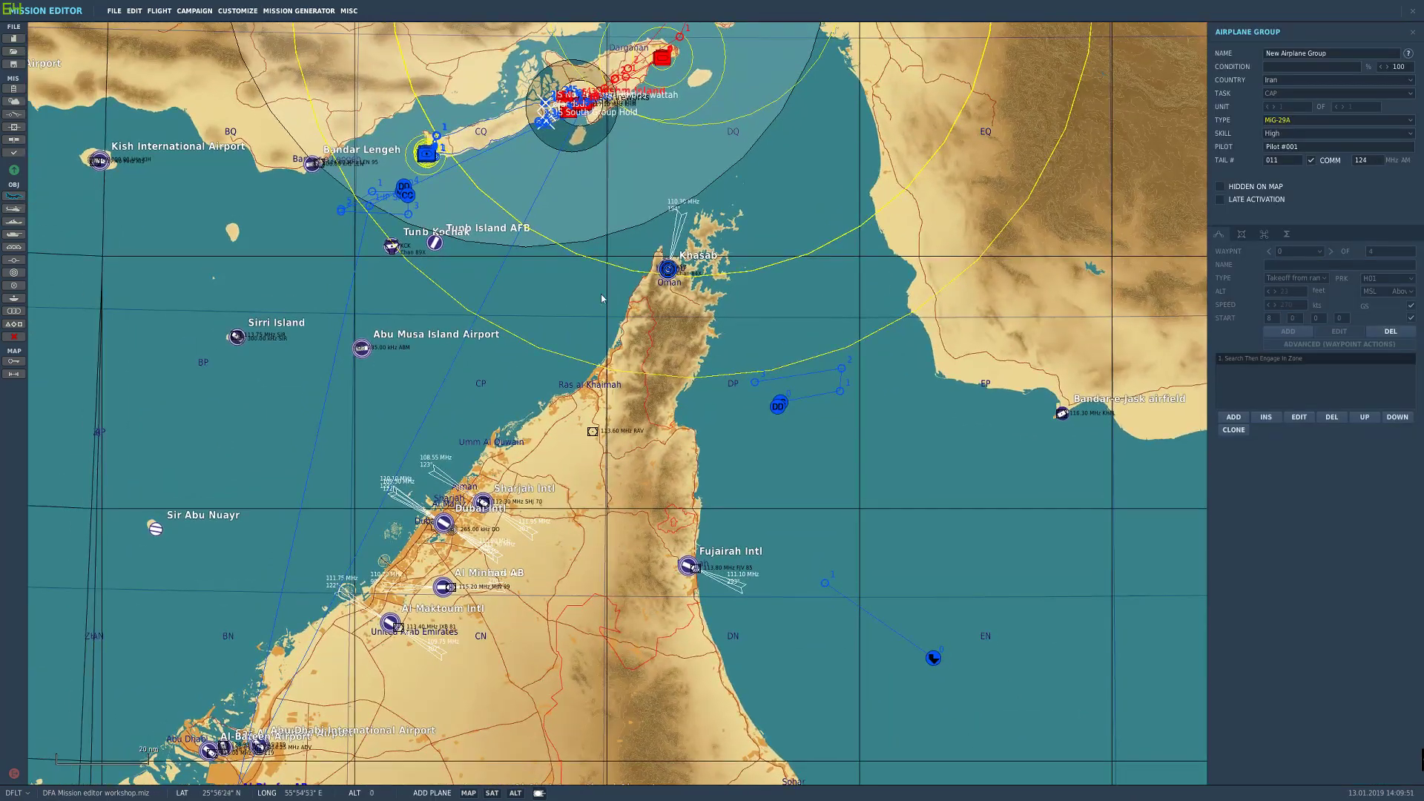
{"action": "left_click_drag", "start_coordinate": [631, 180], "coordinate": [628, 227]}
{"action": "key", "text": "Escape"}
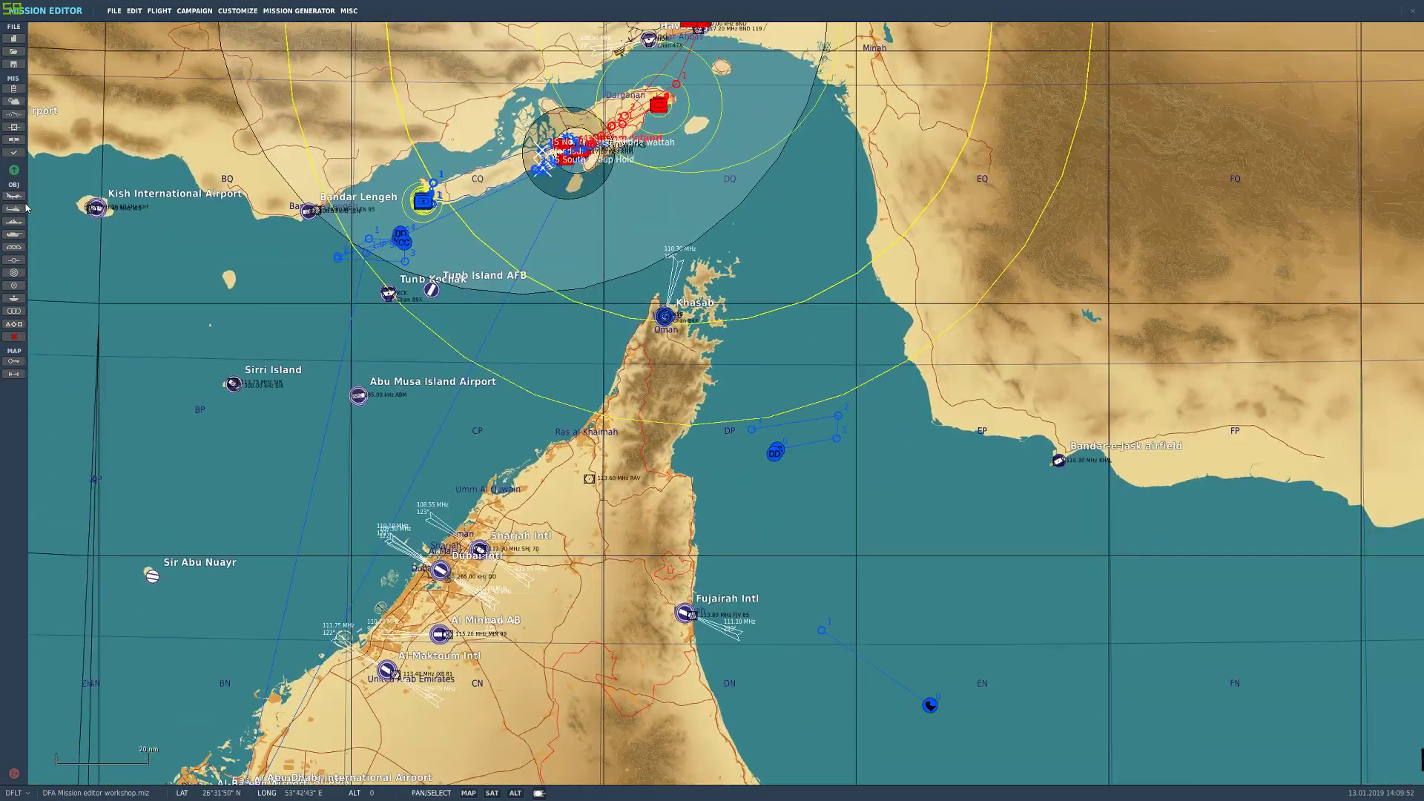
Step: Place a new airplane group inland west of Fujairah Intl, with country USA and the AWACS task
{"action": "left_click", "coordinate": [14, 196]}
{"action": "right_click_drag", "start_coordinate": [717, 507], "coordinate": [724, 478]}
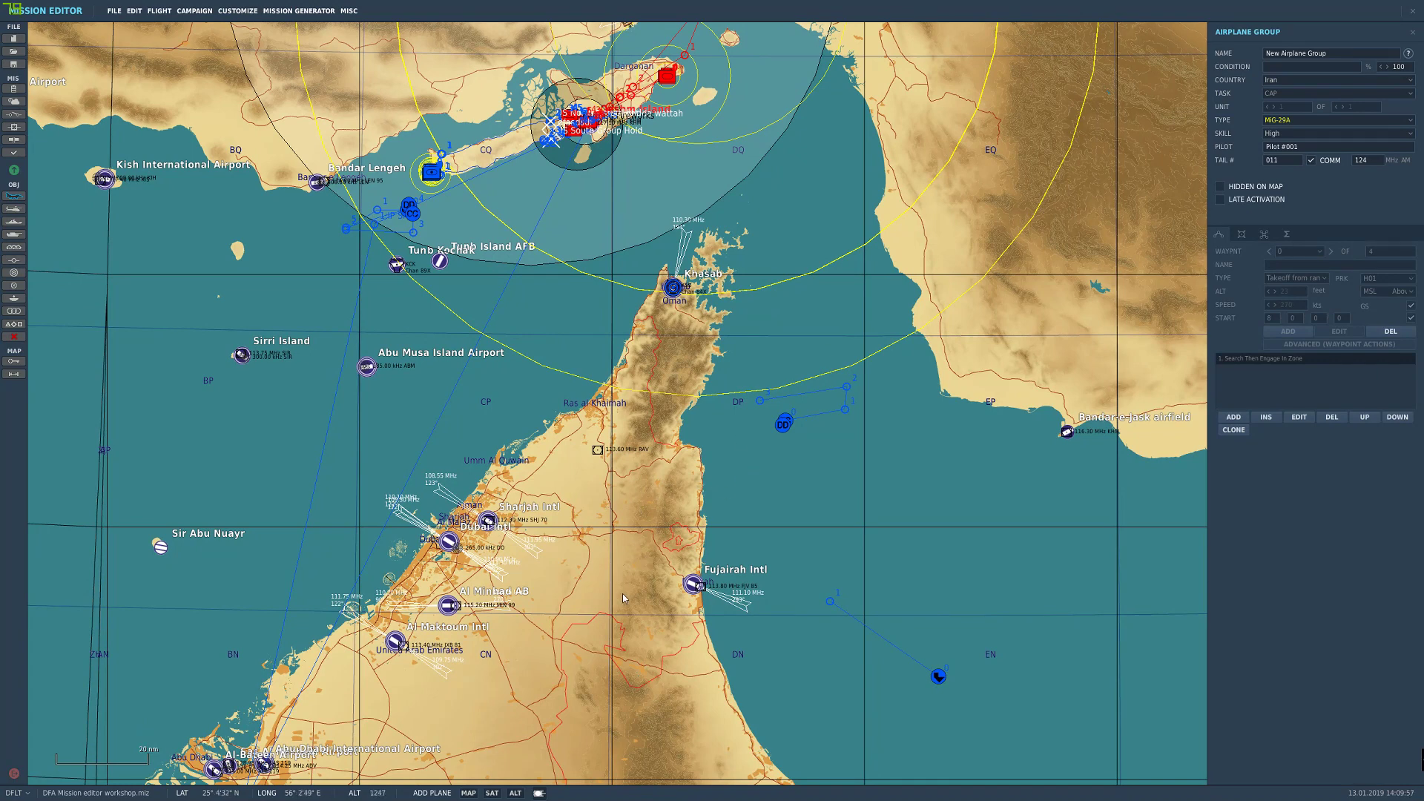
{"action": "left_click", "coordinate": [627, 561]}
{"action": "left_click", "coordinate": [1294, 81]}
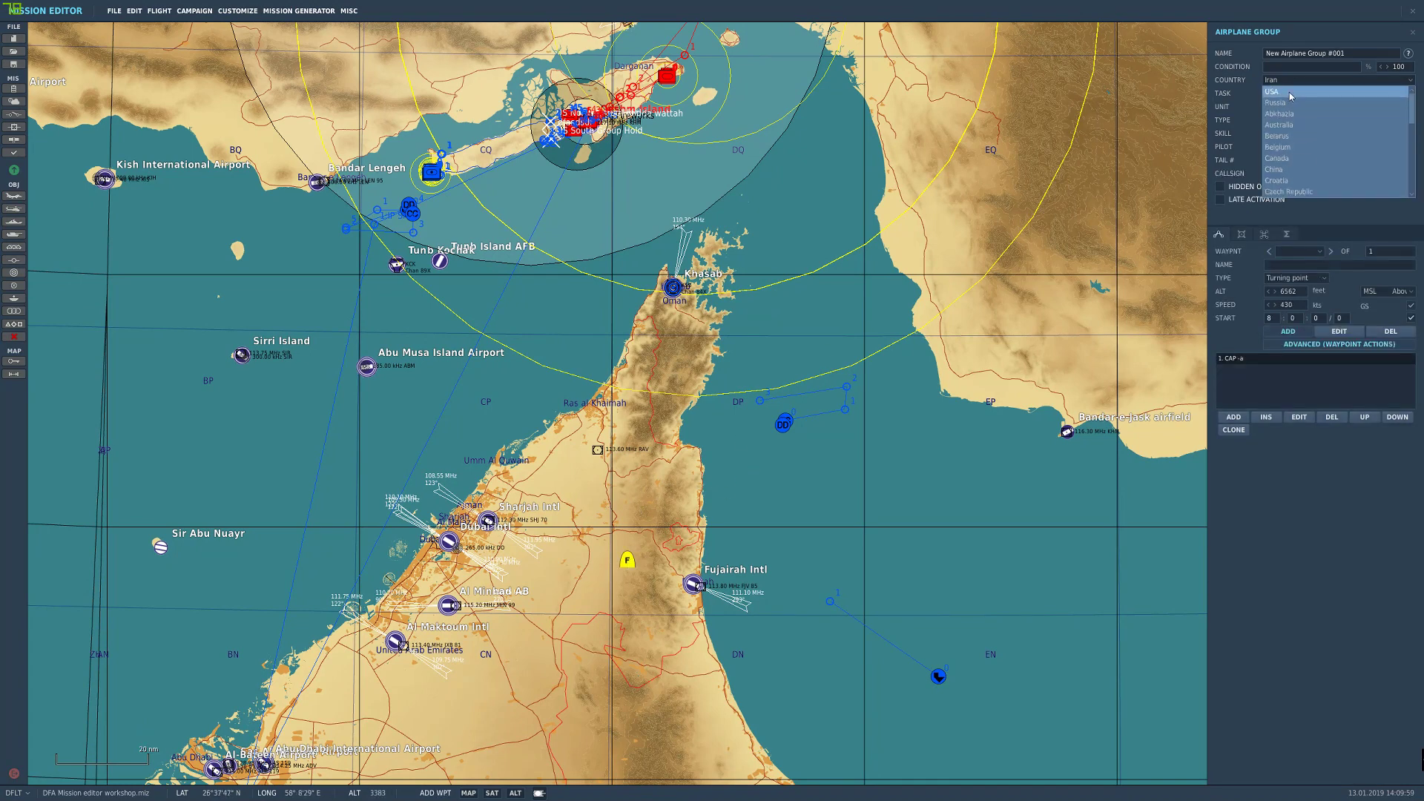
{"action": "left_click", "coordinate": [1291, 92]}
{"action": "left_click", "coordinate": [1298, 94]}
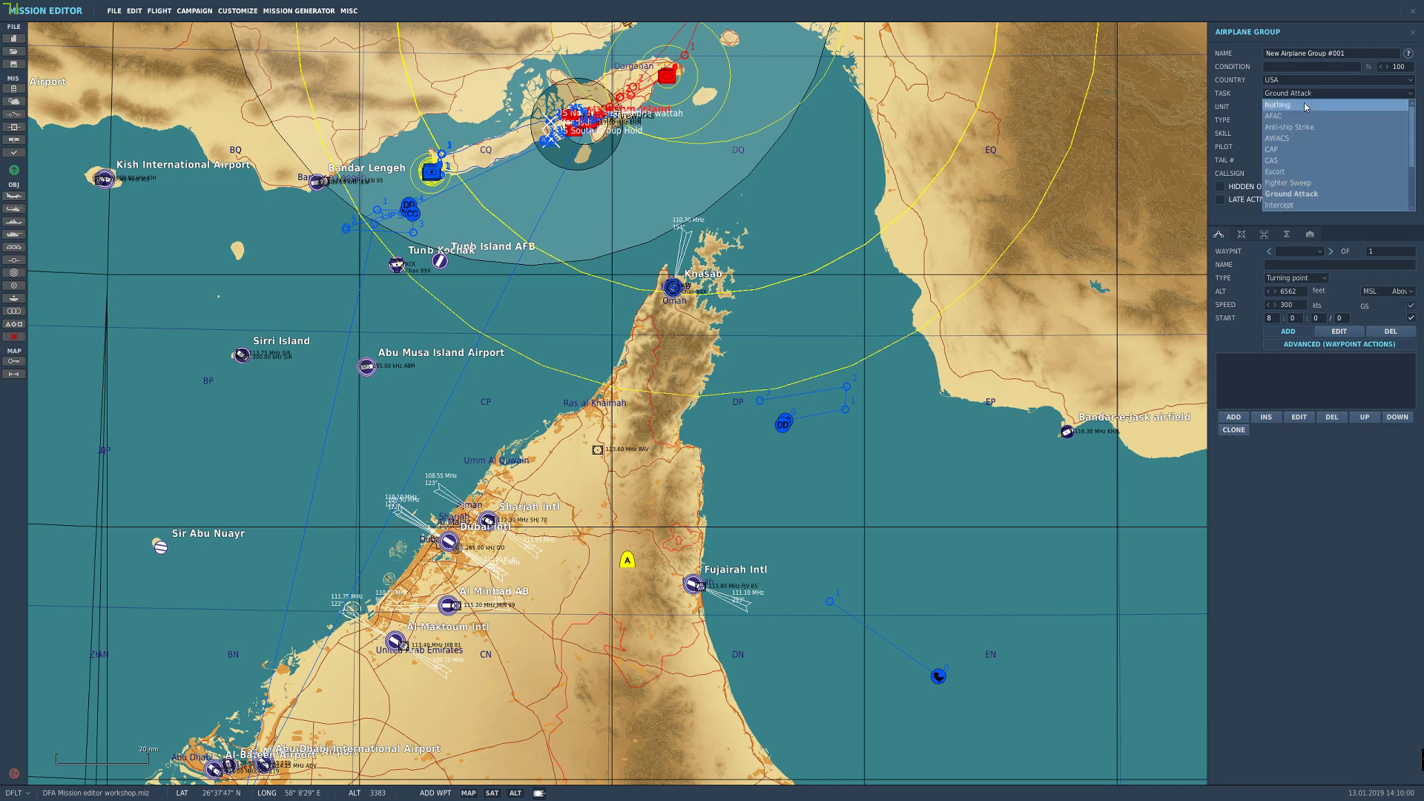
{"action": "left_click", "coordinate": [1303, 140]}
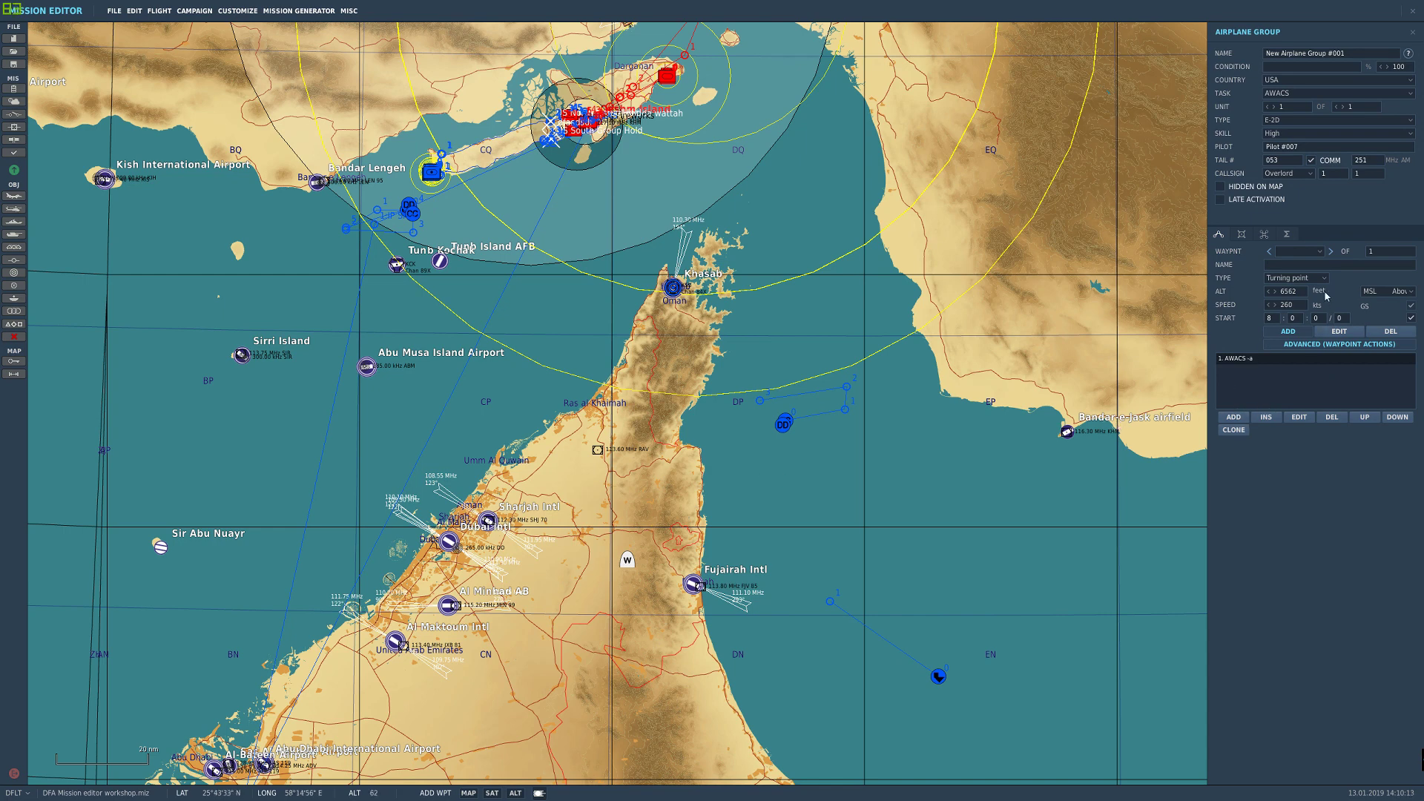
Step: Set the AWACS group's starting altitude to 24000 feet and its speed to 330 kts
{"action": "left_click", "coordinate": [1275, 296]}
{"action": "type", "text": "24000"}
{"action": "left_click", "coordinate": [1302, 307]}
{"action": "type", "text": "4"}
Step: Route the AWACS through waypoints east and just offshore west of Ras al Khaimah, ending with a Landing waypoint at Al Dhafra AB
{"action": "left_click", "coordinate": [667, 419]}
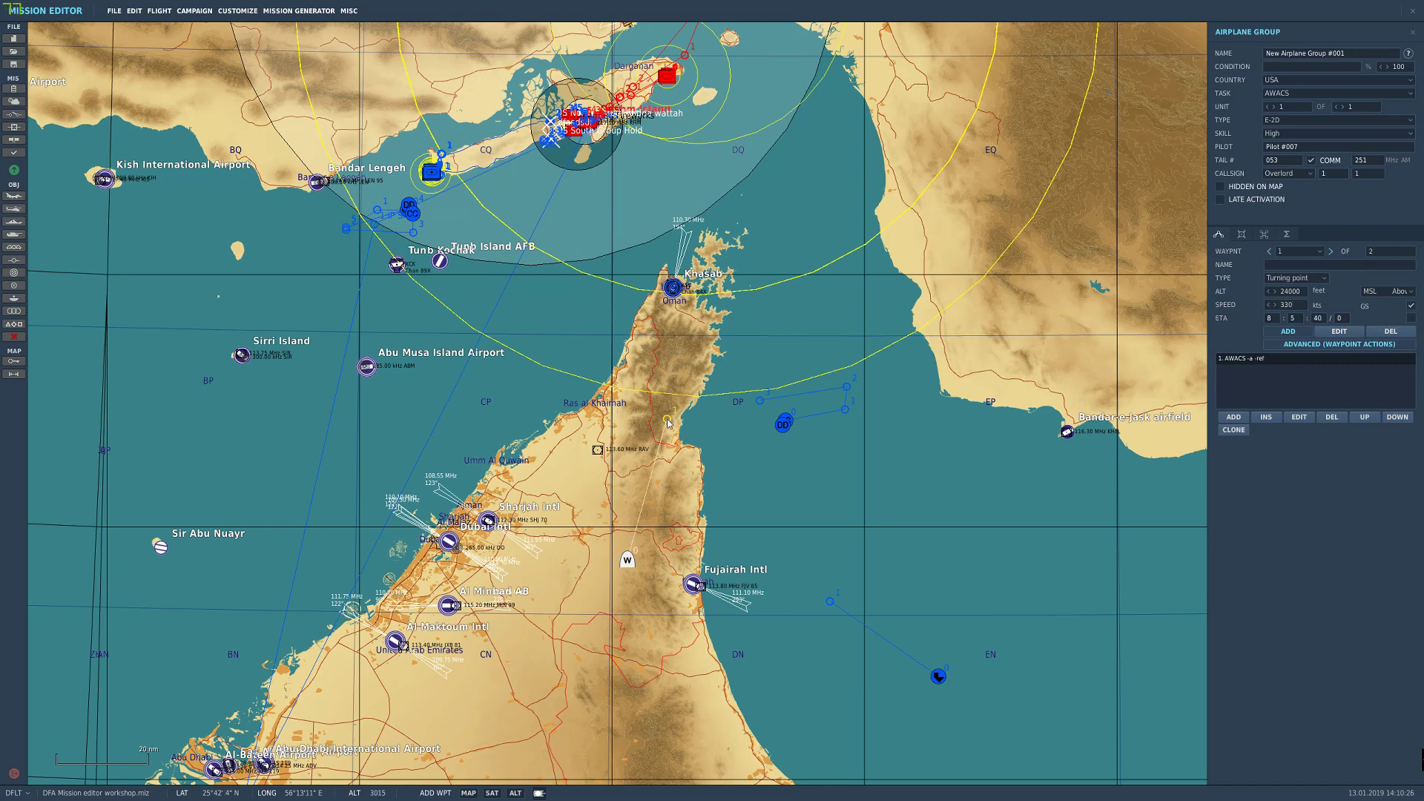
{"action": "left_click", "coordinate": [512, 400]}
{"action": "right_click_drag", "start_coordinate": [434, 631], "coordinate": [565, 468]}
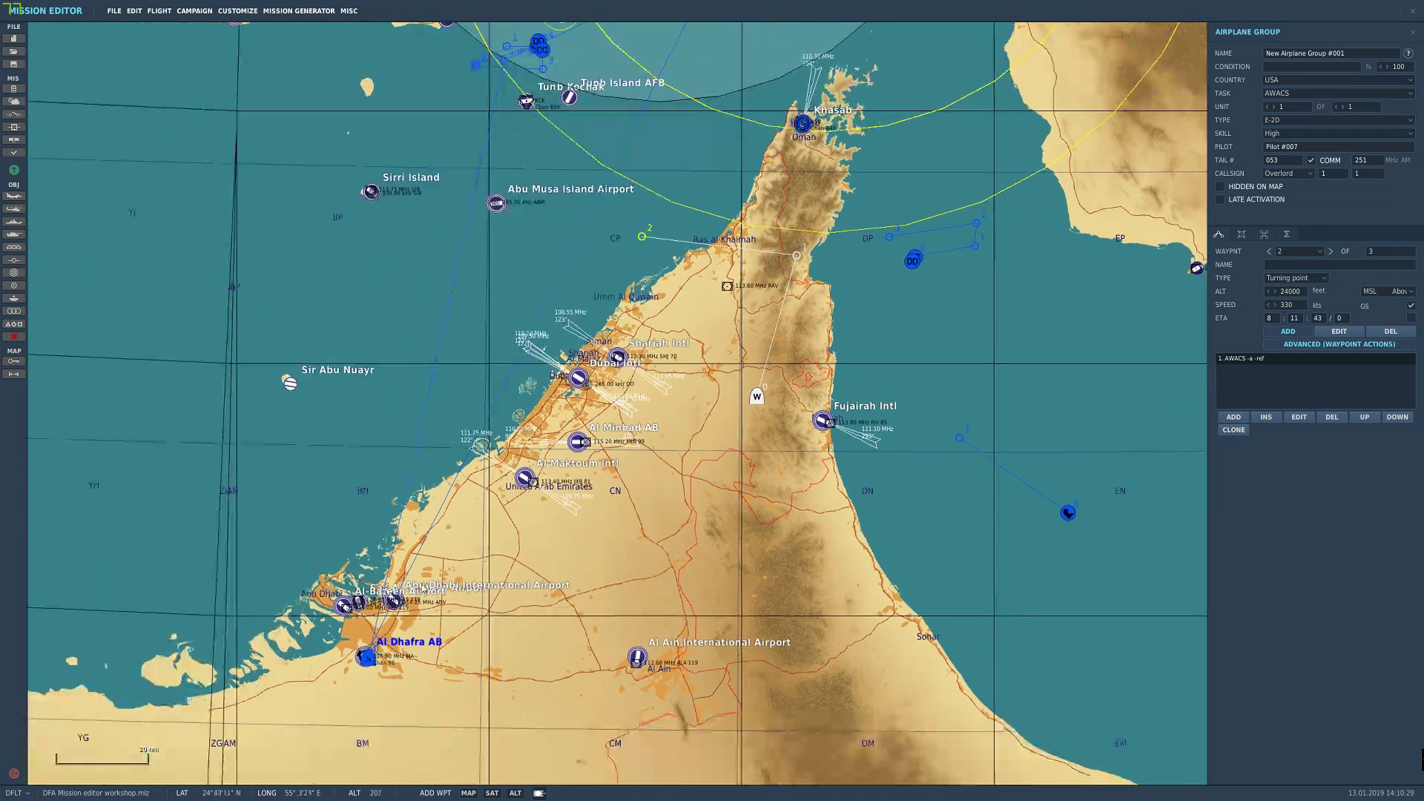
{"action": "left_click", "coordinate": [362, 657]}
{"action": "left_click", "coordinate": [1294, 278]}
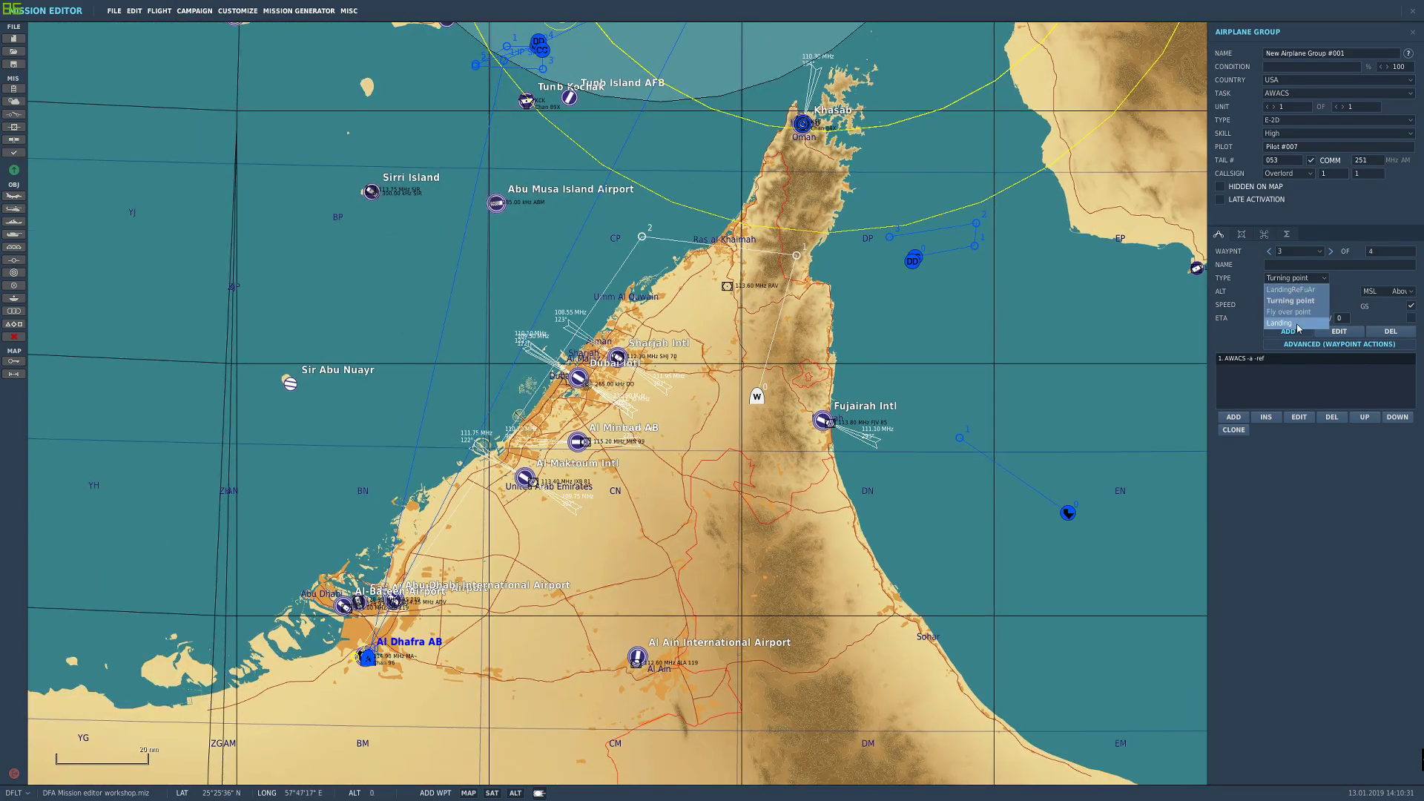
{"action": "left_click", "coordinate": [1294, 327]}
Step: Select waypoint 1 of the AWACS route and add a new entry to its advanced waypoint actions
{"action": "right_click_drag", "start_coordinate": [750, 306], "coordinate": [643, 519]}
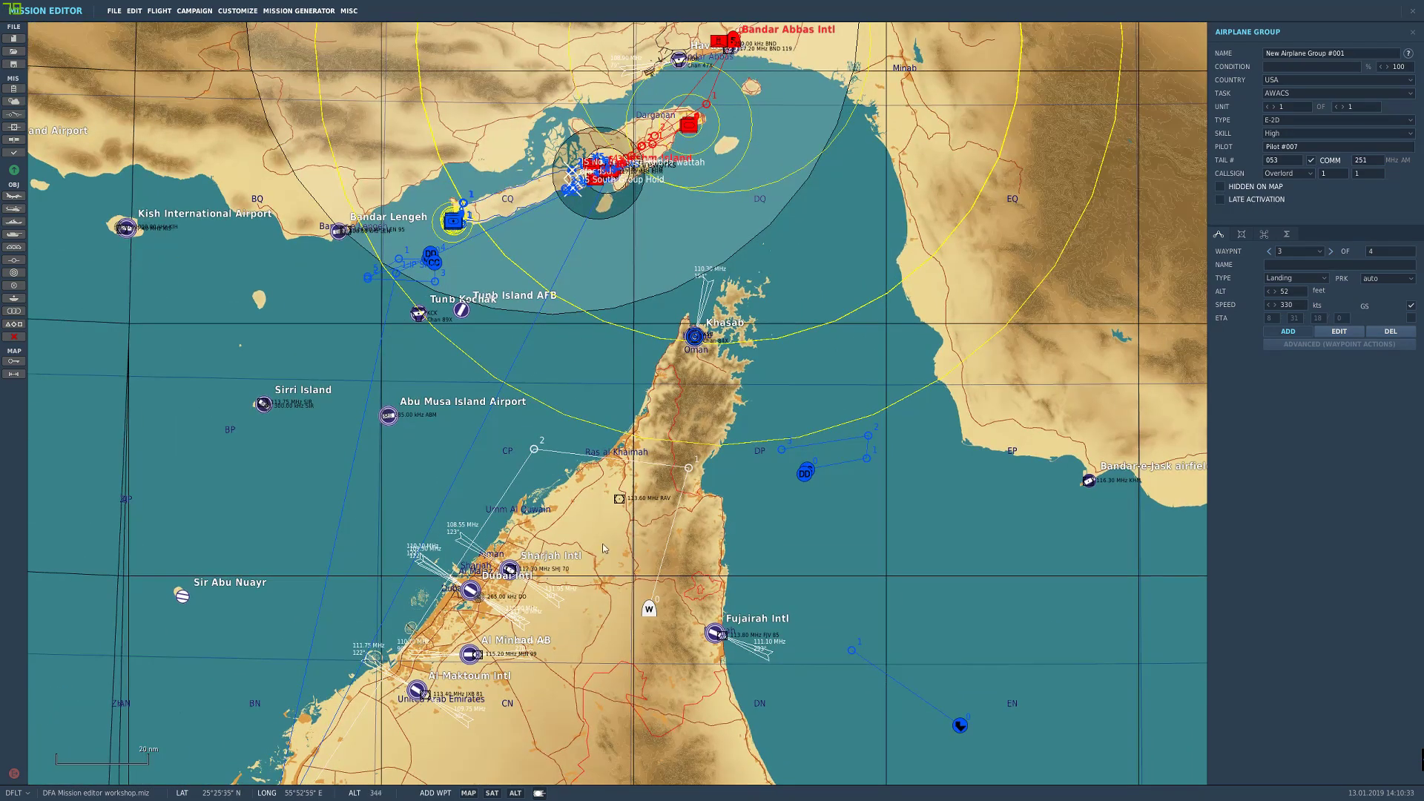
{"action": "left_click", "coordinate": [651, 609]}
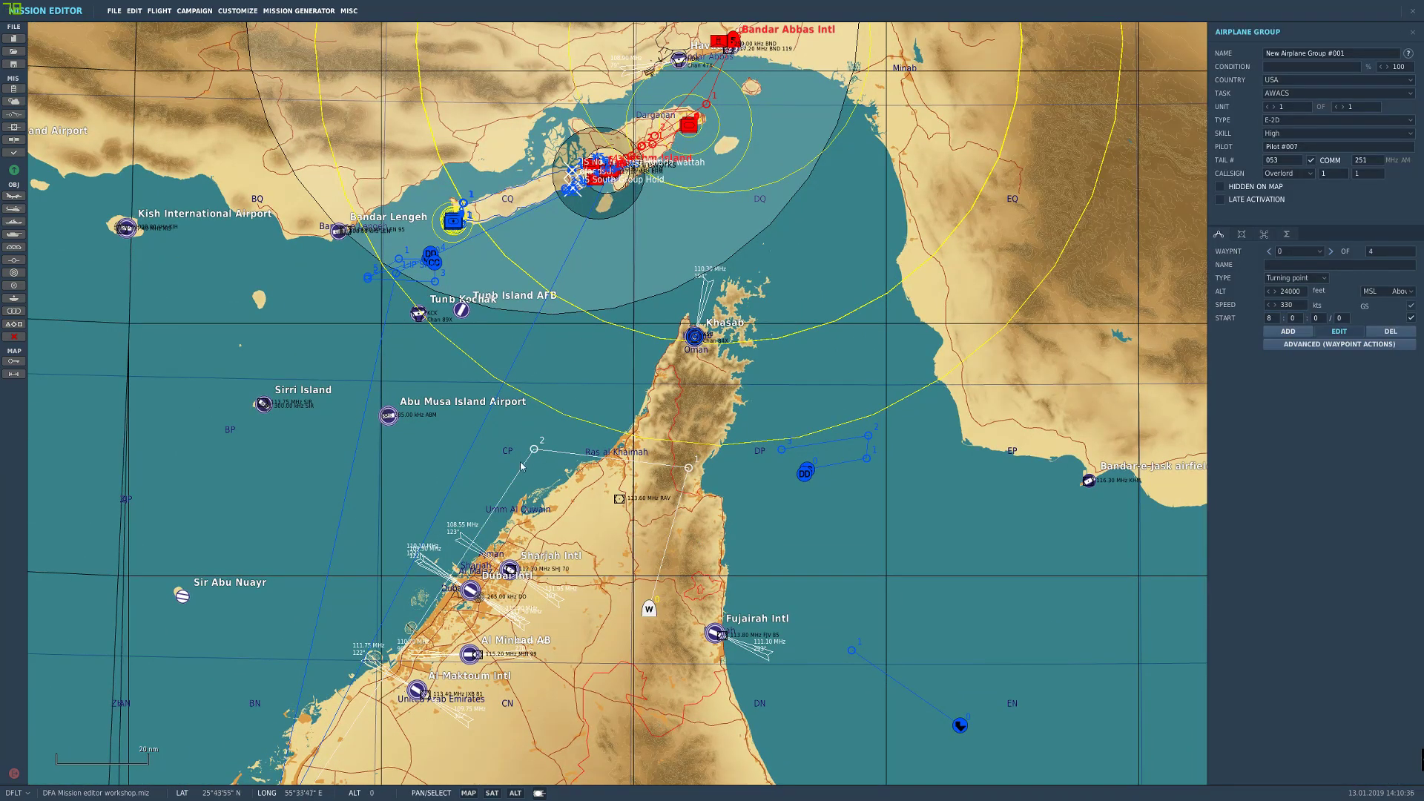
{"action": "right_click_drag", "start_coordinate": [528, 450], "coordinate": [705, 279]}
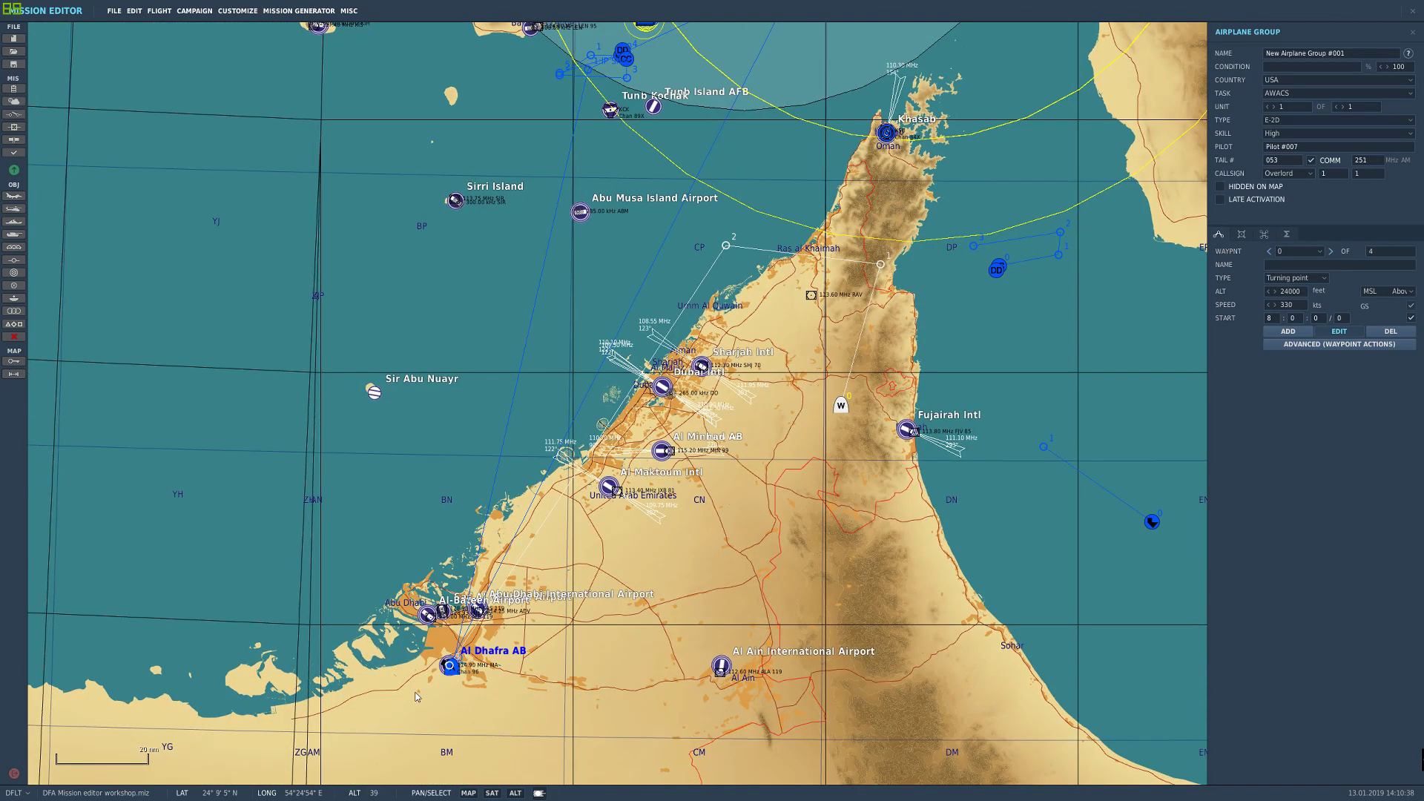
{"action": "right_click_drag", "start_coordinate": [653, 443], "coordinate": [506, 656]}
{"action": "left_click", "coordinate": [742, 471]}
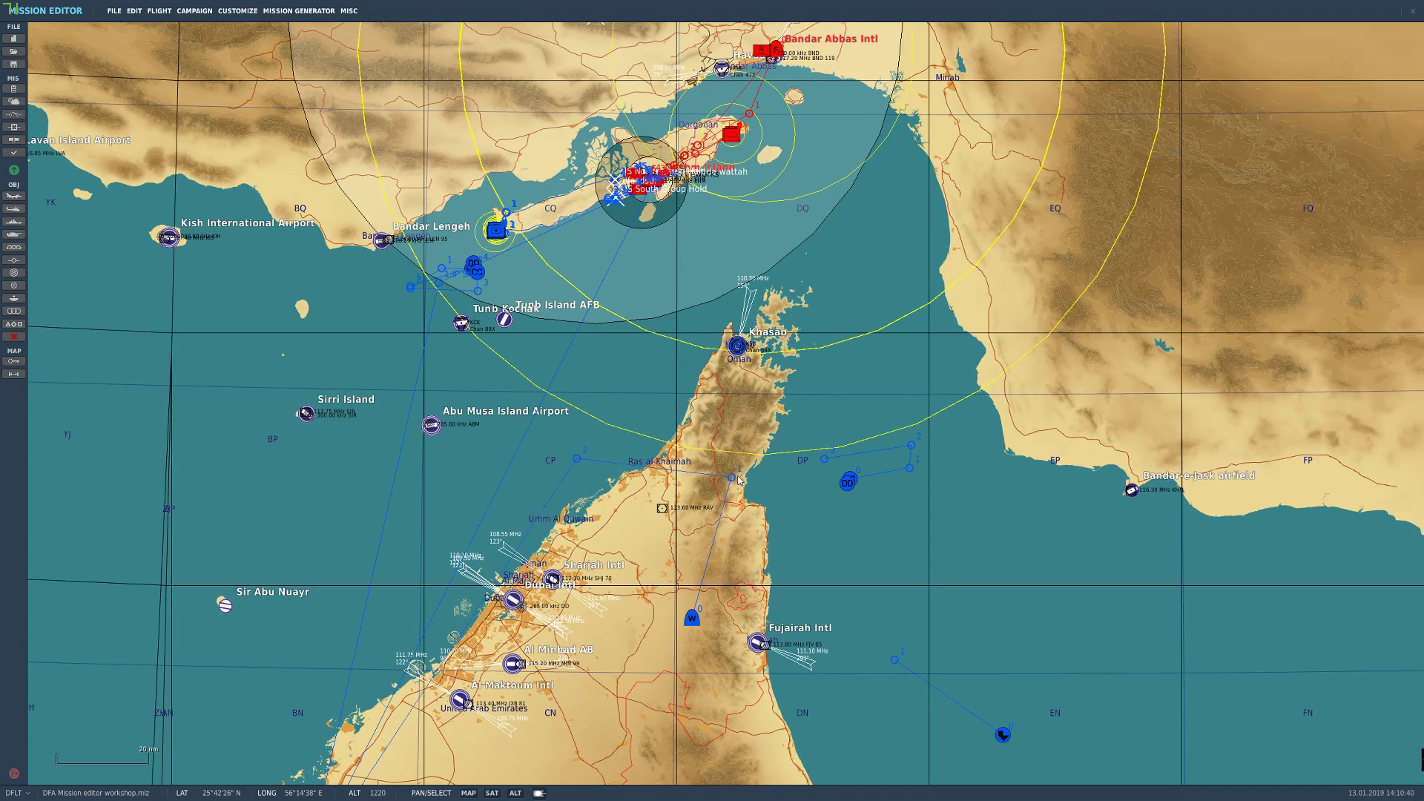
{"action": "left_click", "coordinate": [733, 477]}
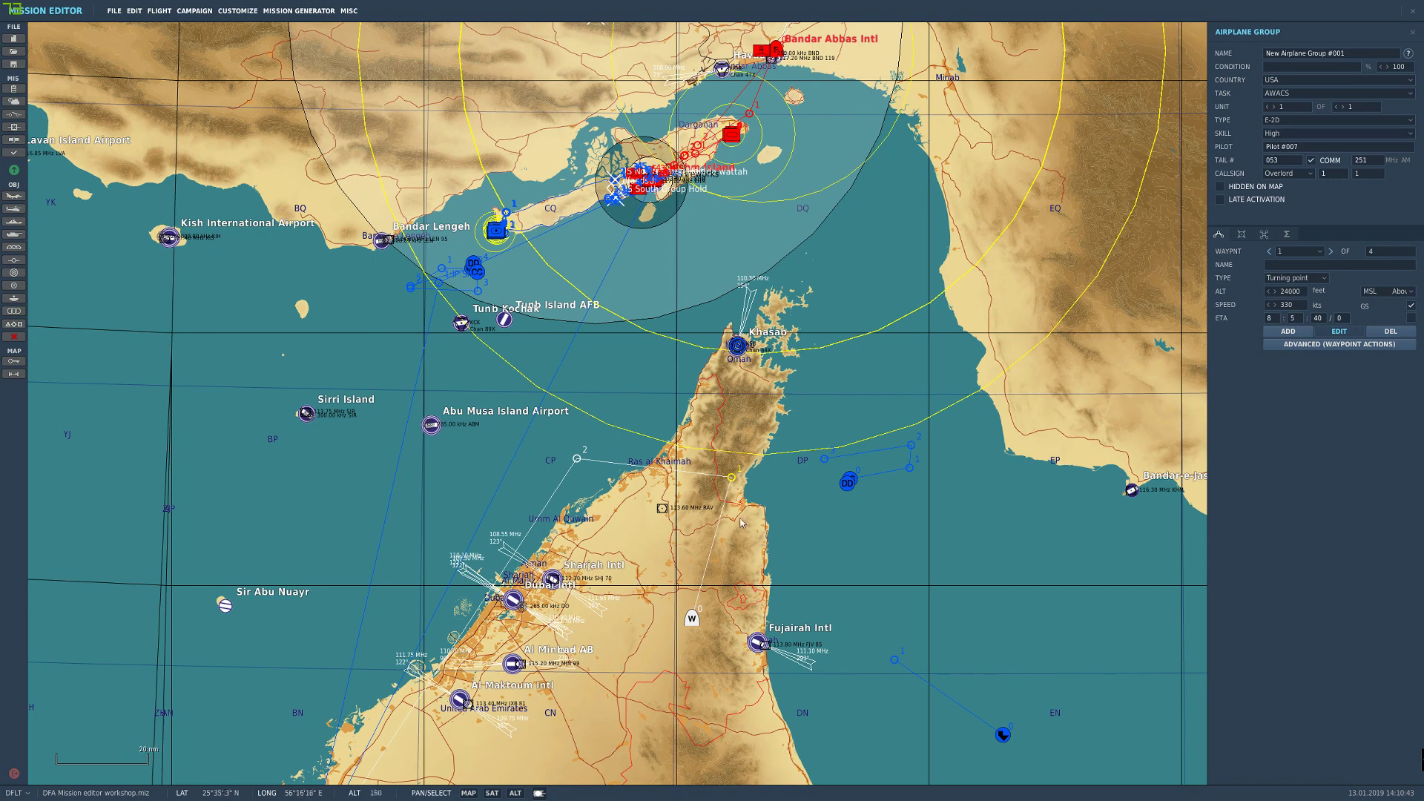
{"action": "scroll", "coordinate": [734, 478], "scroll_direction": "up", "scroll_amount": 1}
{"action": "left_click", "coordinate": [1294, 344]}
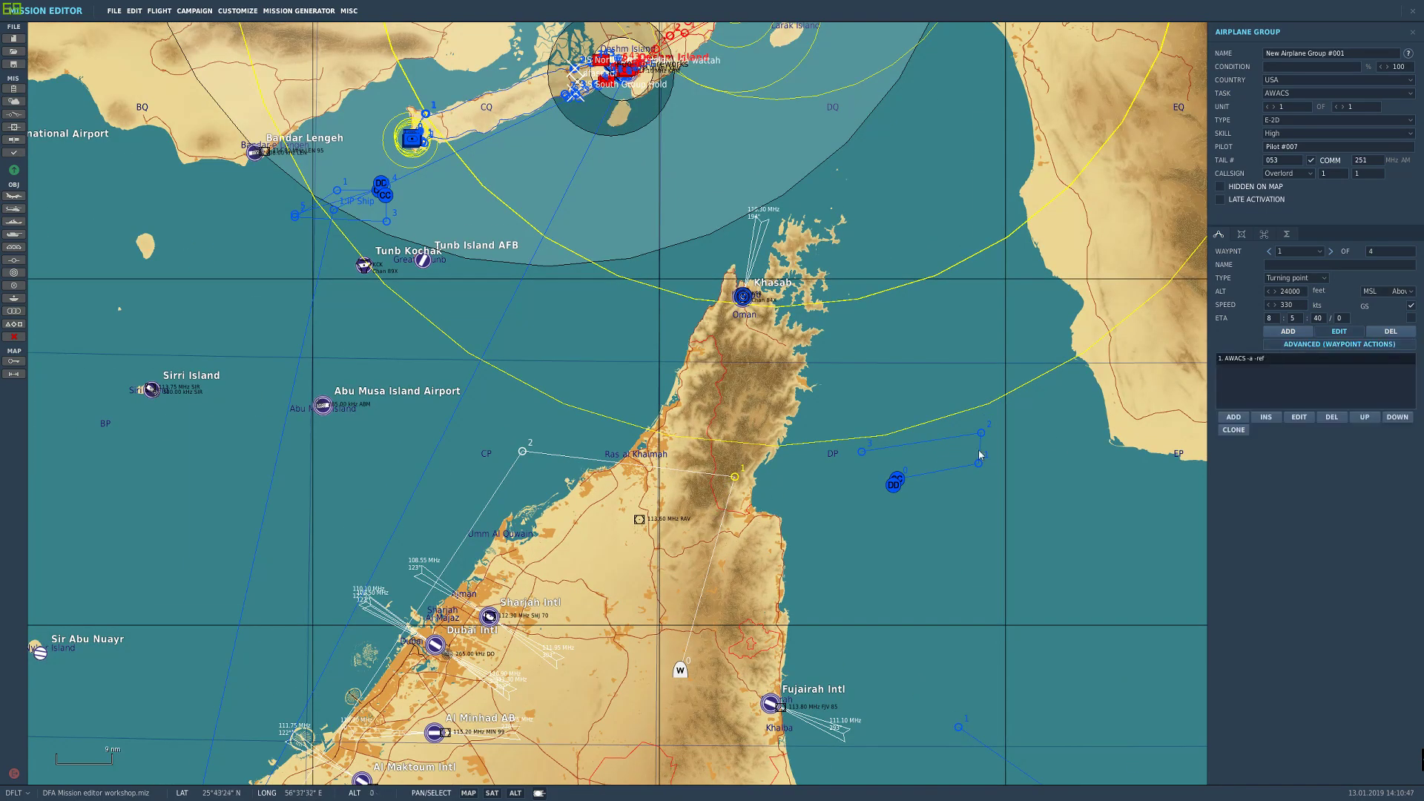
{"action": "left_click", "coordinate": [1233, 417]}
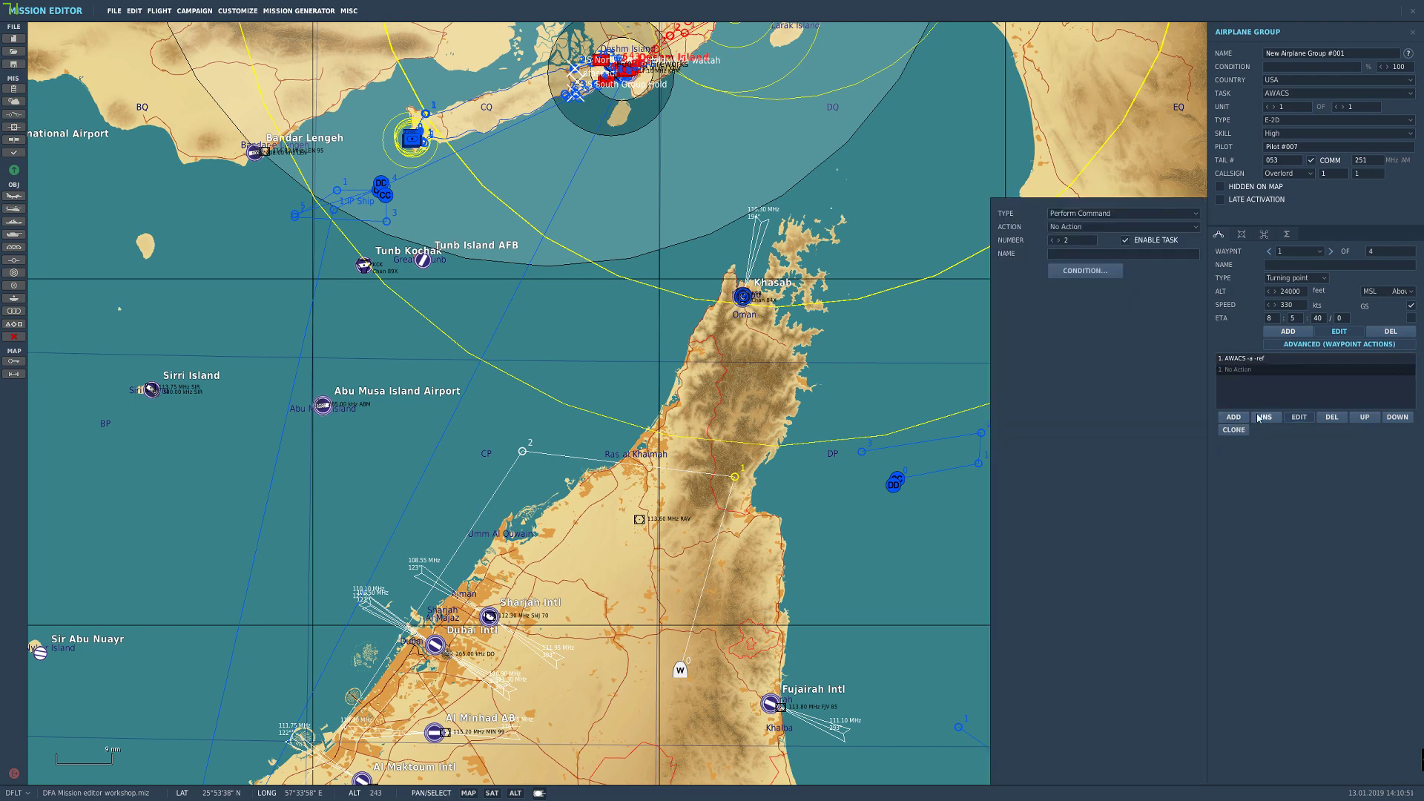
Step: Make the new waypoint action a Perform Task entry with the Orbit action
{"action": "left_click", "coordinate": [1092, 227]}
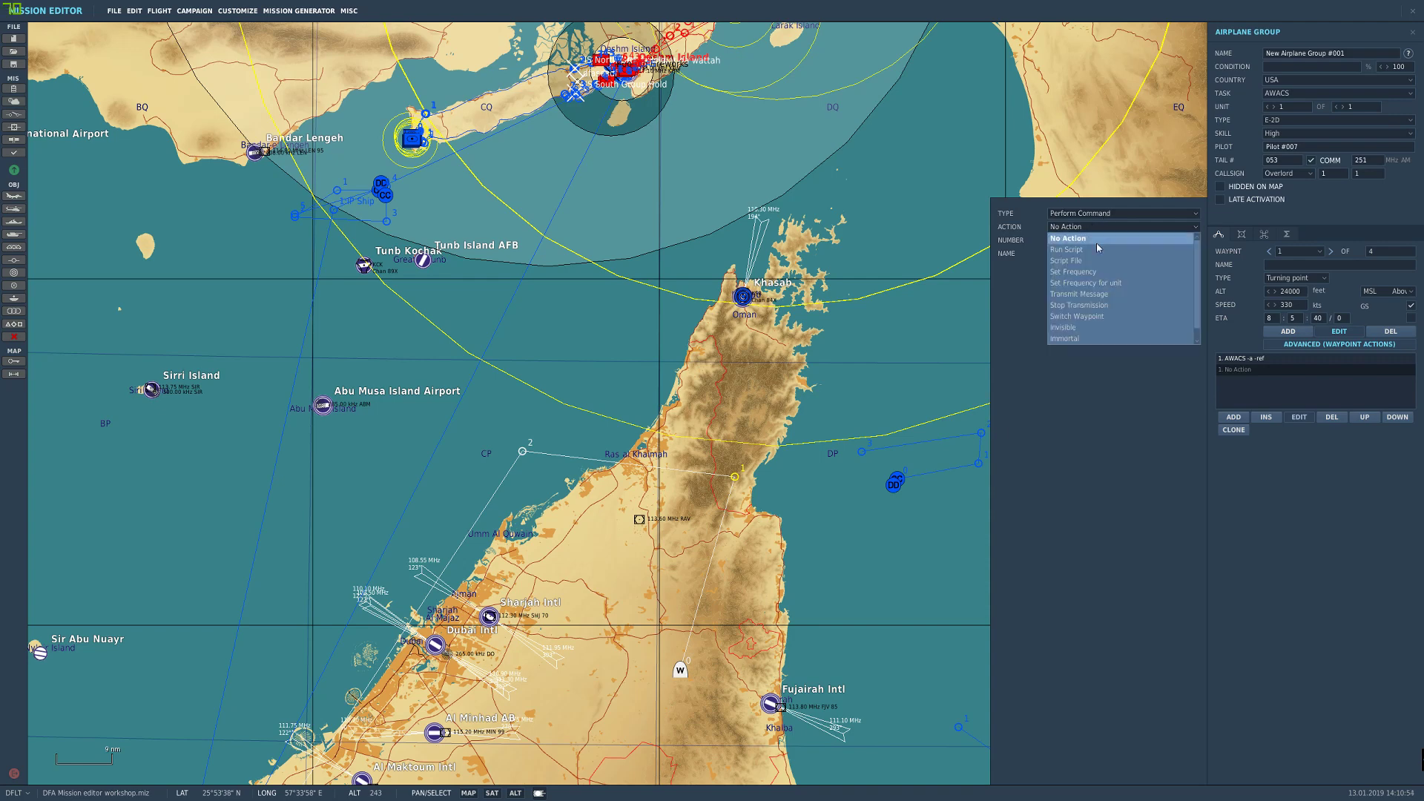
{"action": "left_click", "coordinate": [1094, 215]}
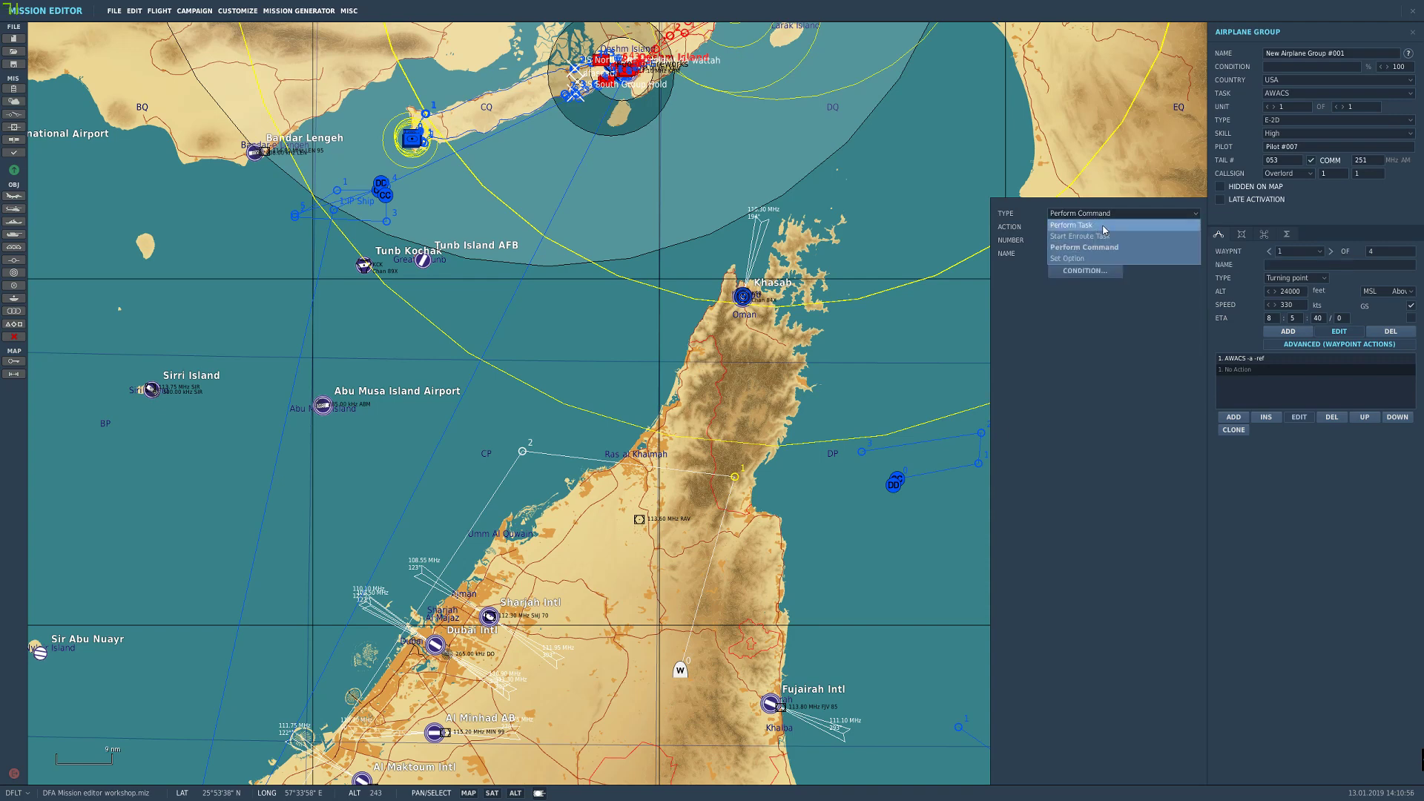
{"action": "left_click", "coordinate": [1103, 226]}
{"action": "left_click", "coordinate": [1094, 227]}
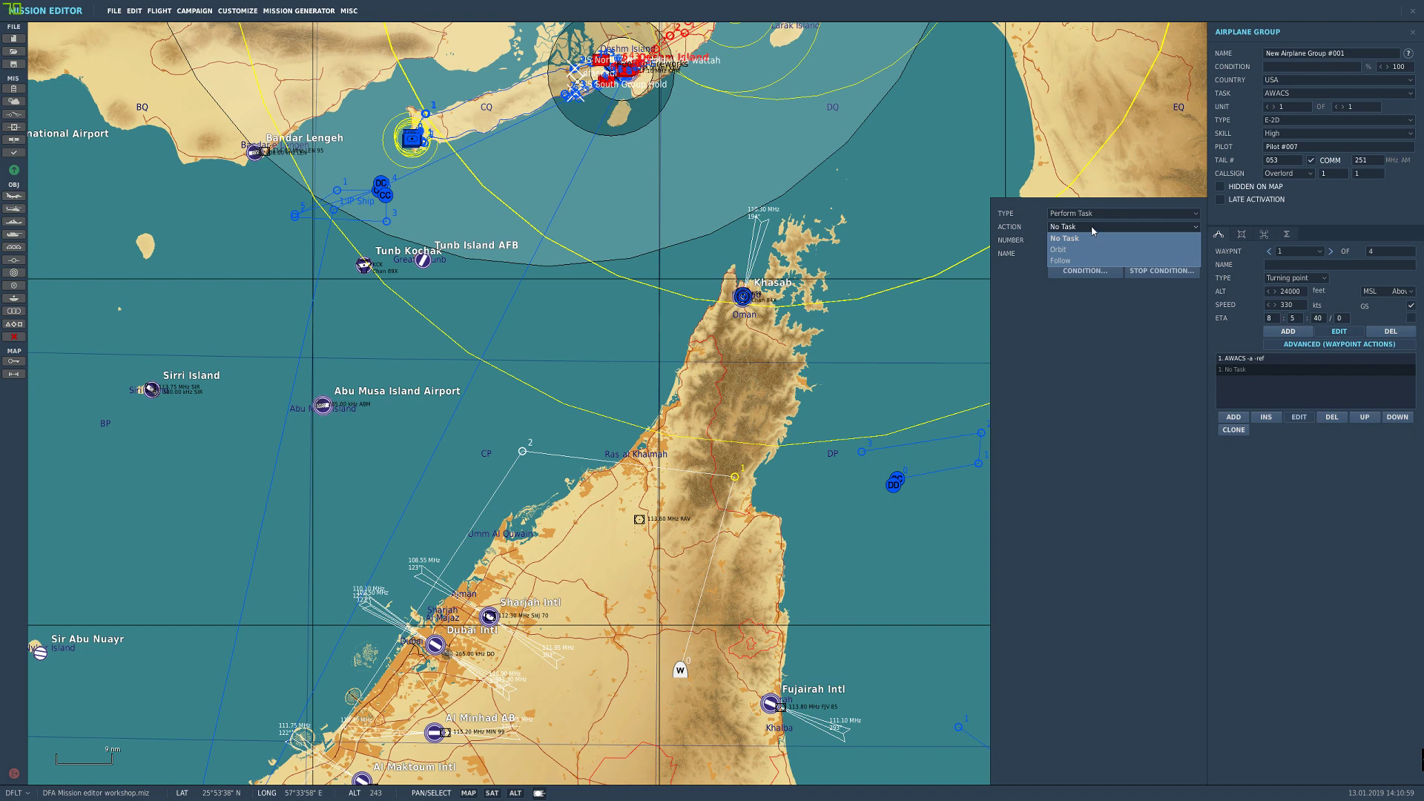
{"action": "left_click", "coordinate": [1075, 239]}
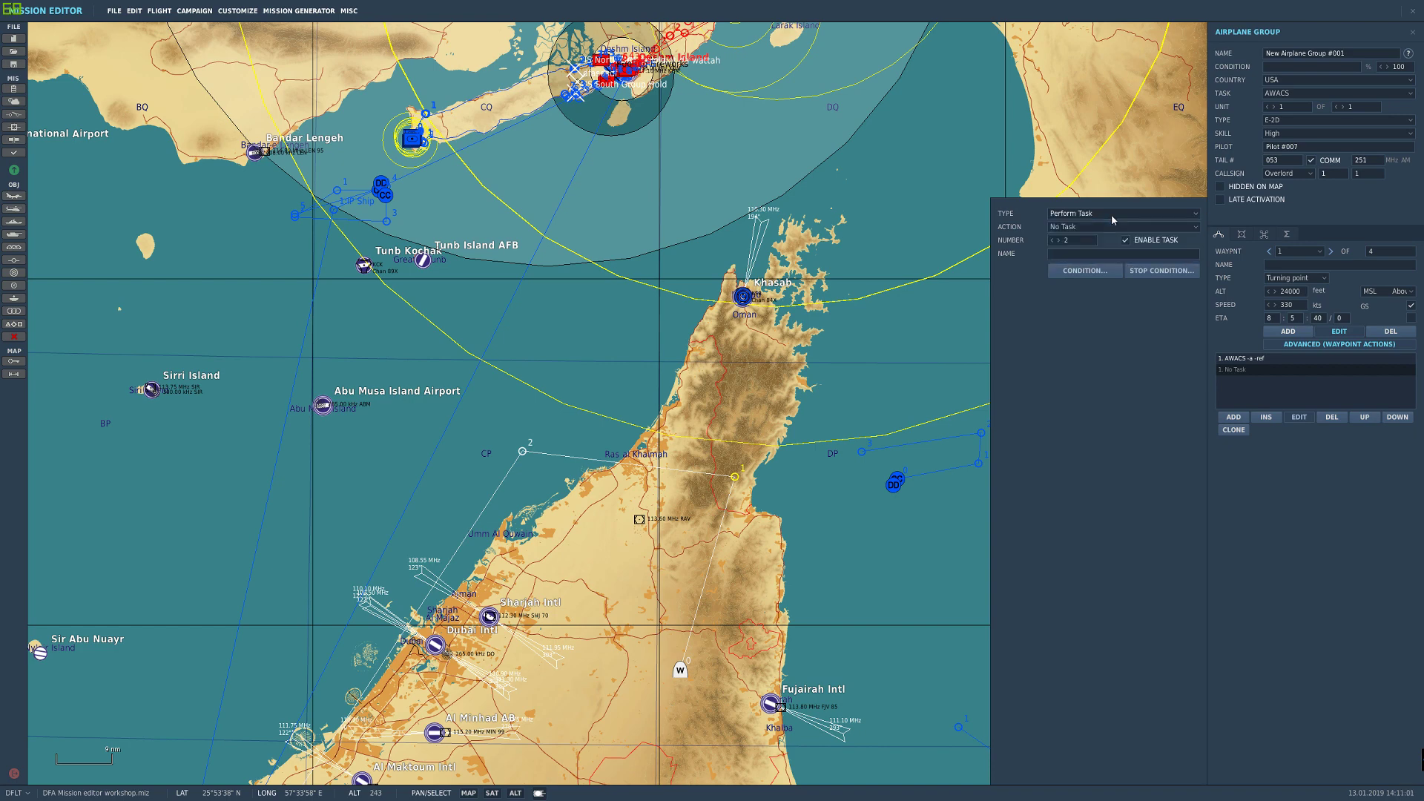
{"action": "left_click", "coordinate": [1069, 228]}
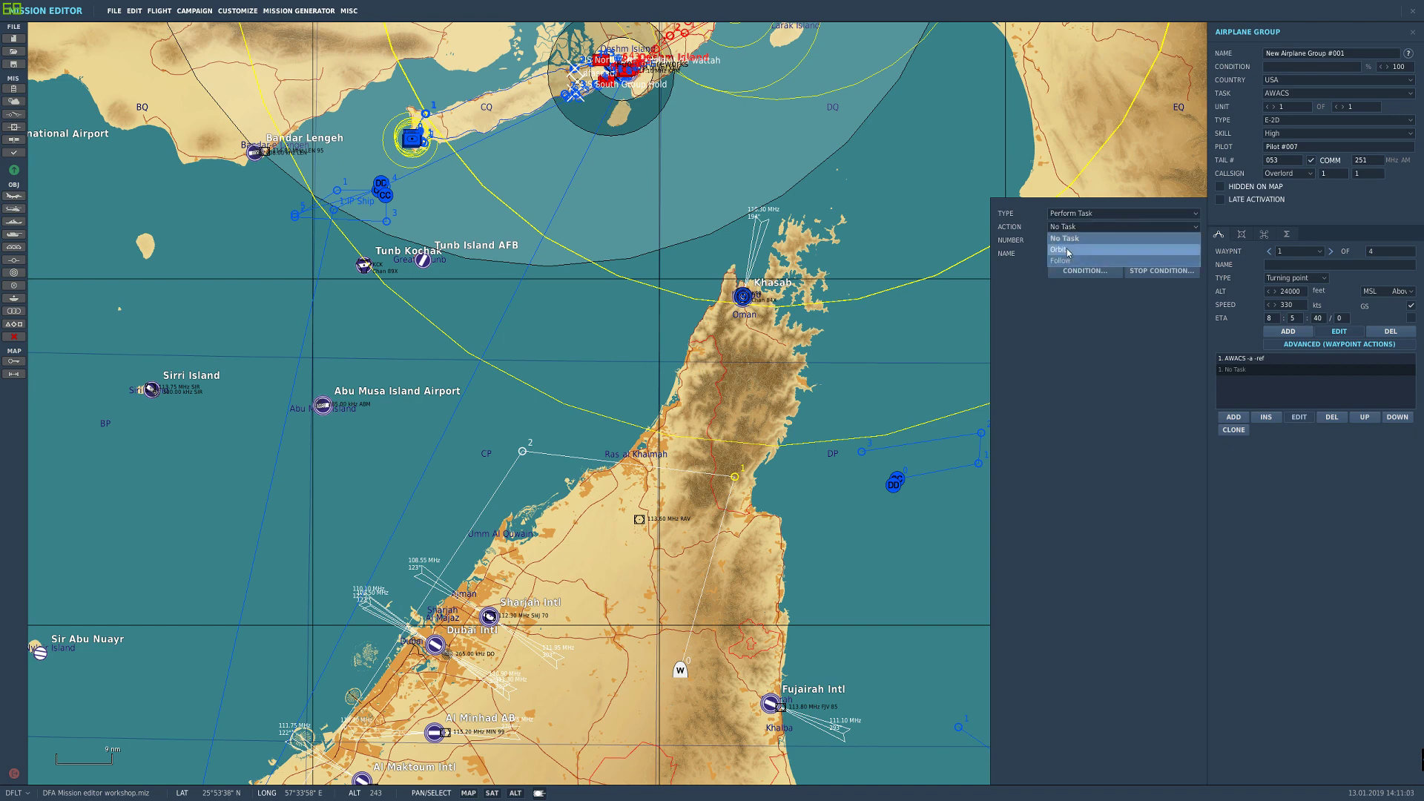
{"action": "left_click", "coordinate": [1067, 251]}
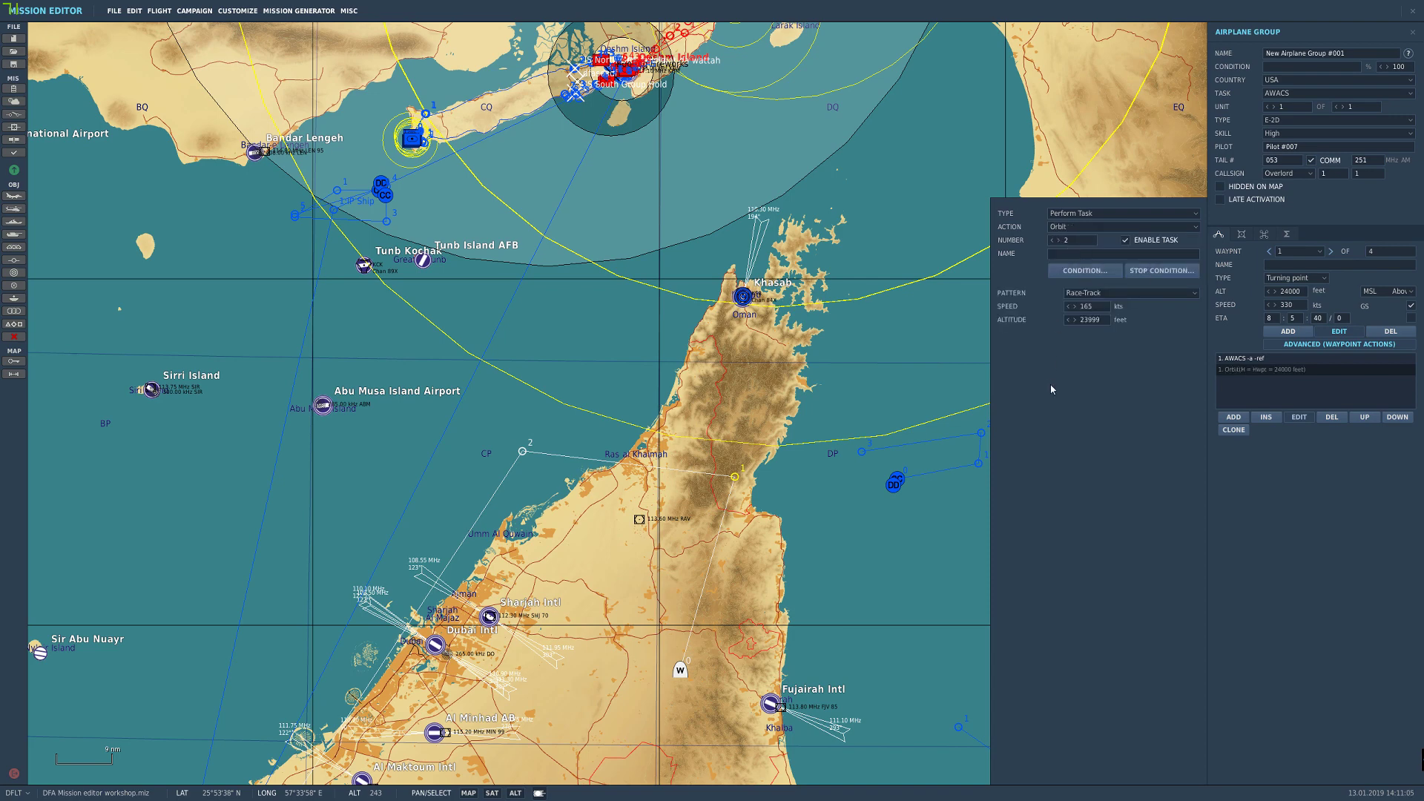
Step: Keep the Race-Track orbit pattern and set the orbit speed to 330 kts
{"action": "left_click", "coordinate": [1110, 295]}
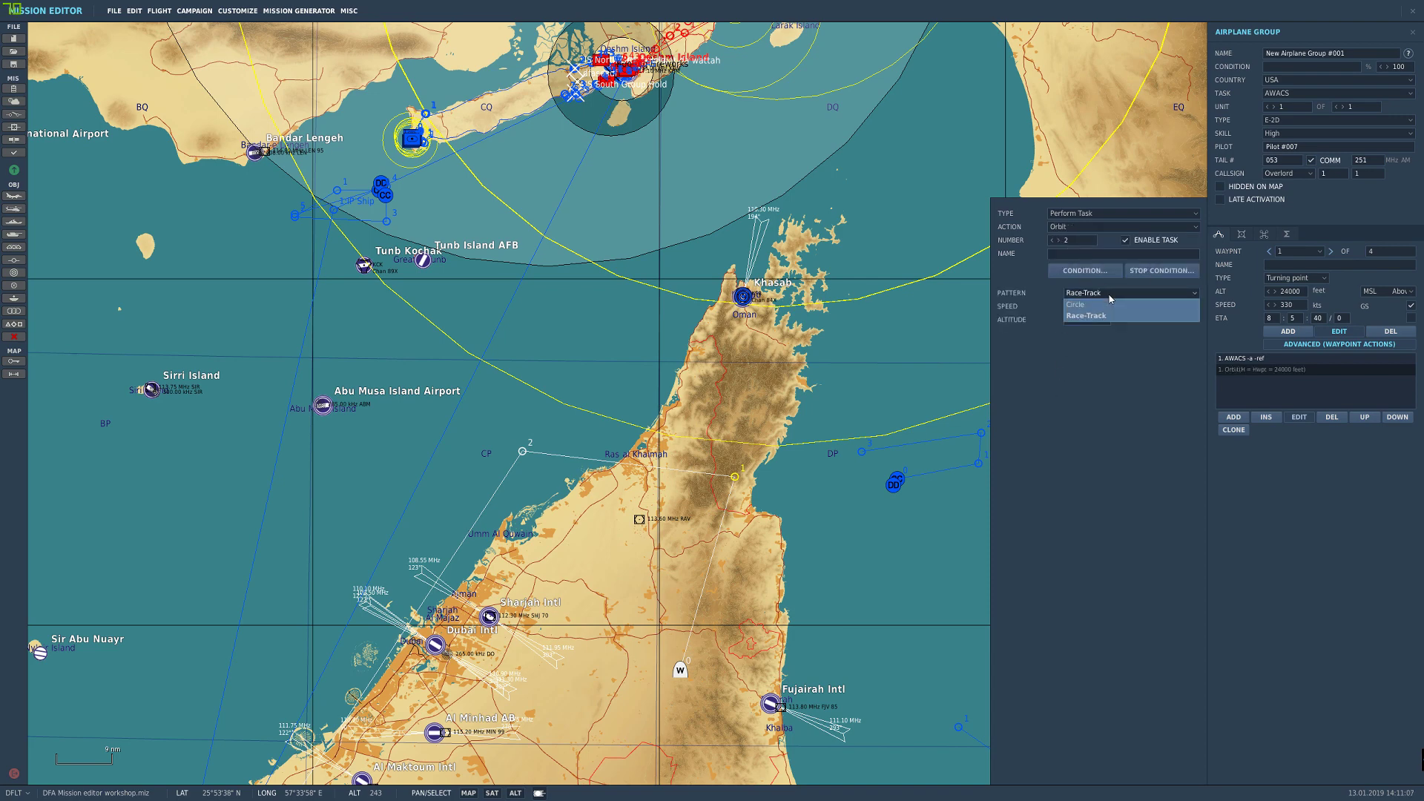
{"action": "left_click", "coordinate": [1109, 296]}
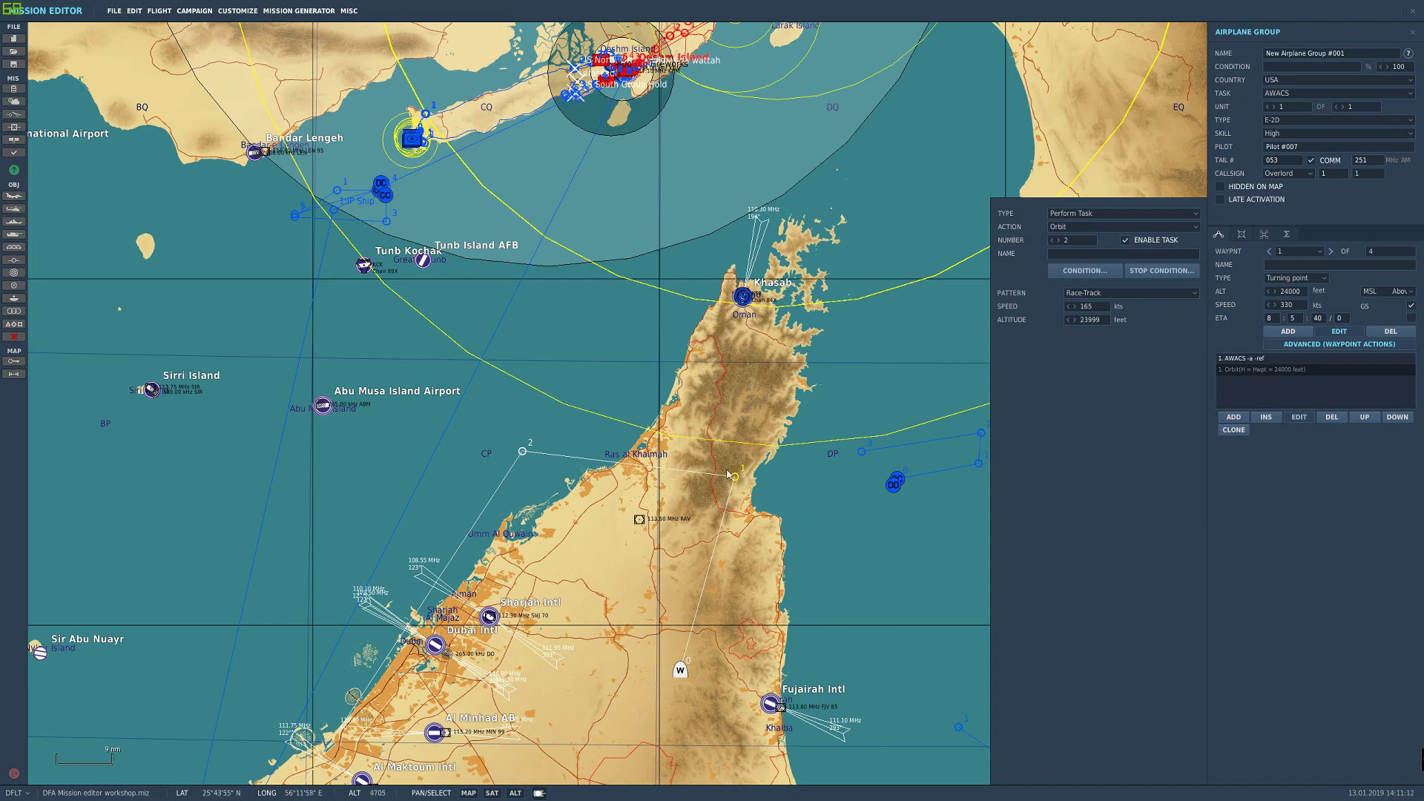
{"action": "left_click", "coordinate": [1087, 292]}
{"action": "left_click", "coordinate": [1104, 301]}
{"action": "double_click", "coordinate": [1102, 308]}
{"action": "type", "text": "420"}
Step: Examine the orbit task's stop conditions, including the Time More option, and close them
{"action": "left_click", "coordinate": [1145, 272]}
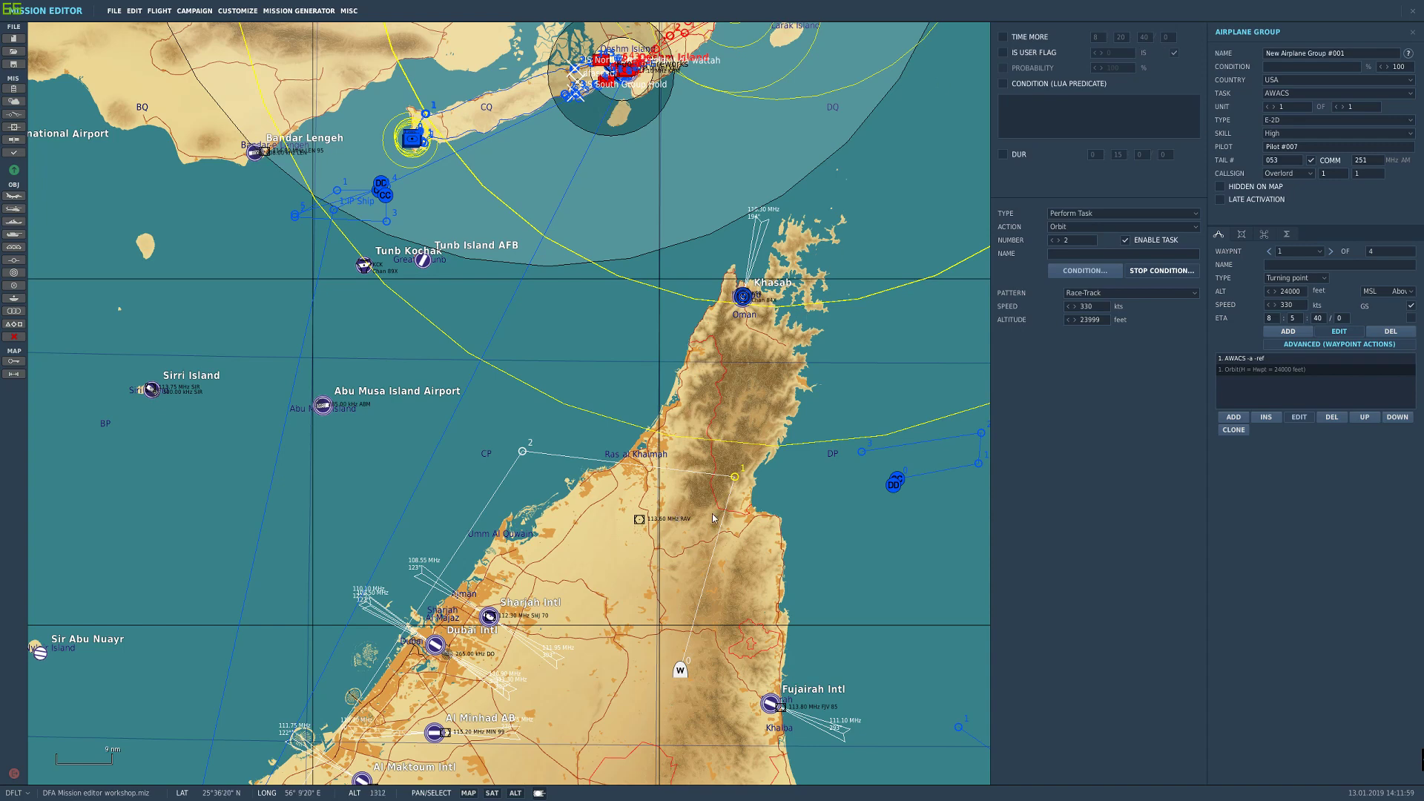
{"action": "left_click", "coordinate": [1019, 40]}
{"action": "left_click", "coordinate": [1015, 40]}
{"action": "left_click", "coordinate": [1158, 273]}
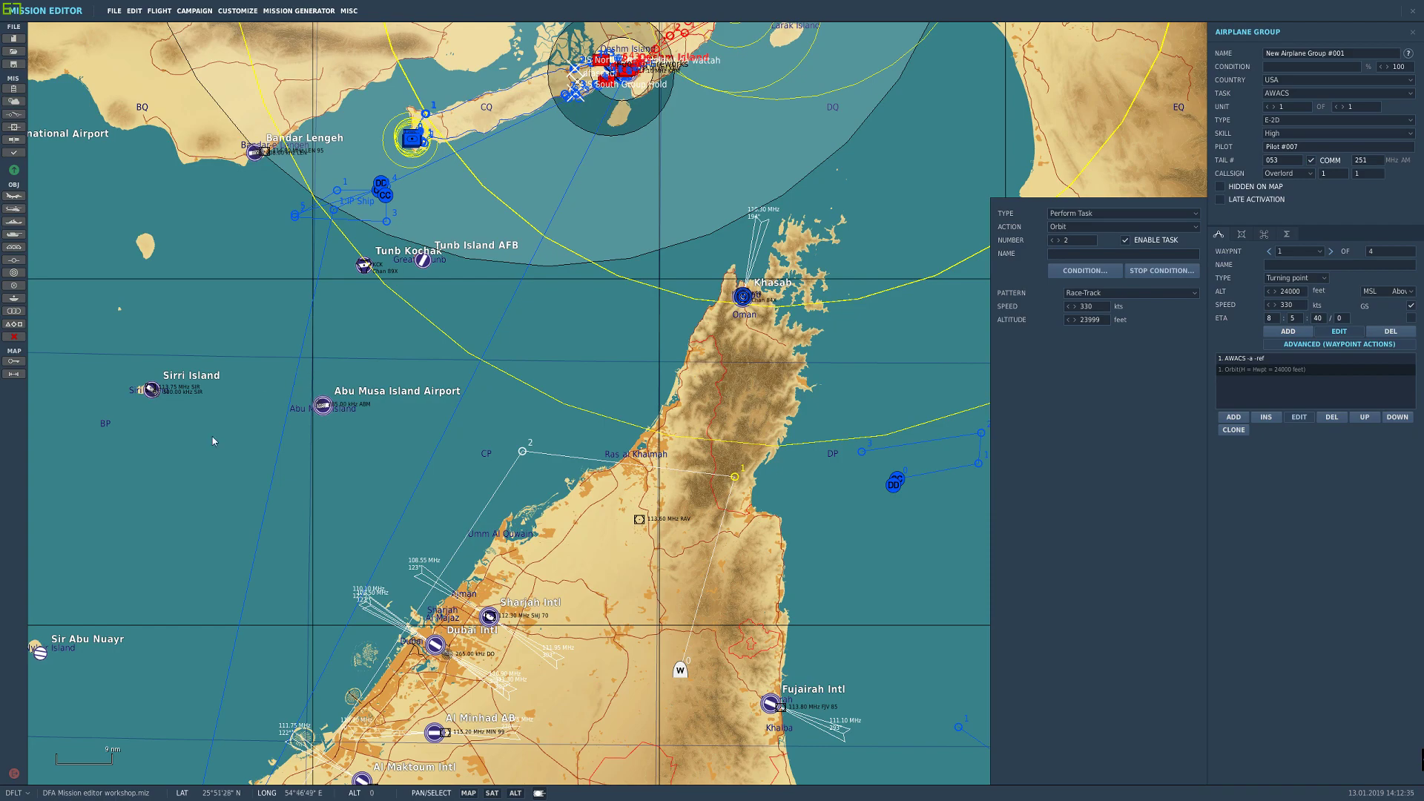
Step: Set the AWACS group's radio frequency to 133 MHz, save the mission and deselect the group
{"action": "right_click_drag", "start_coordinate": [435, 535], "coordinate": [661, 241]}
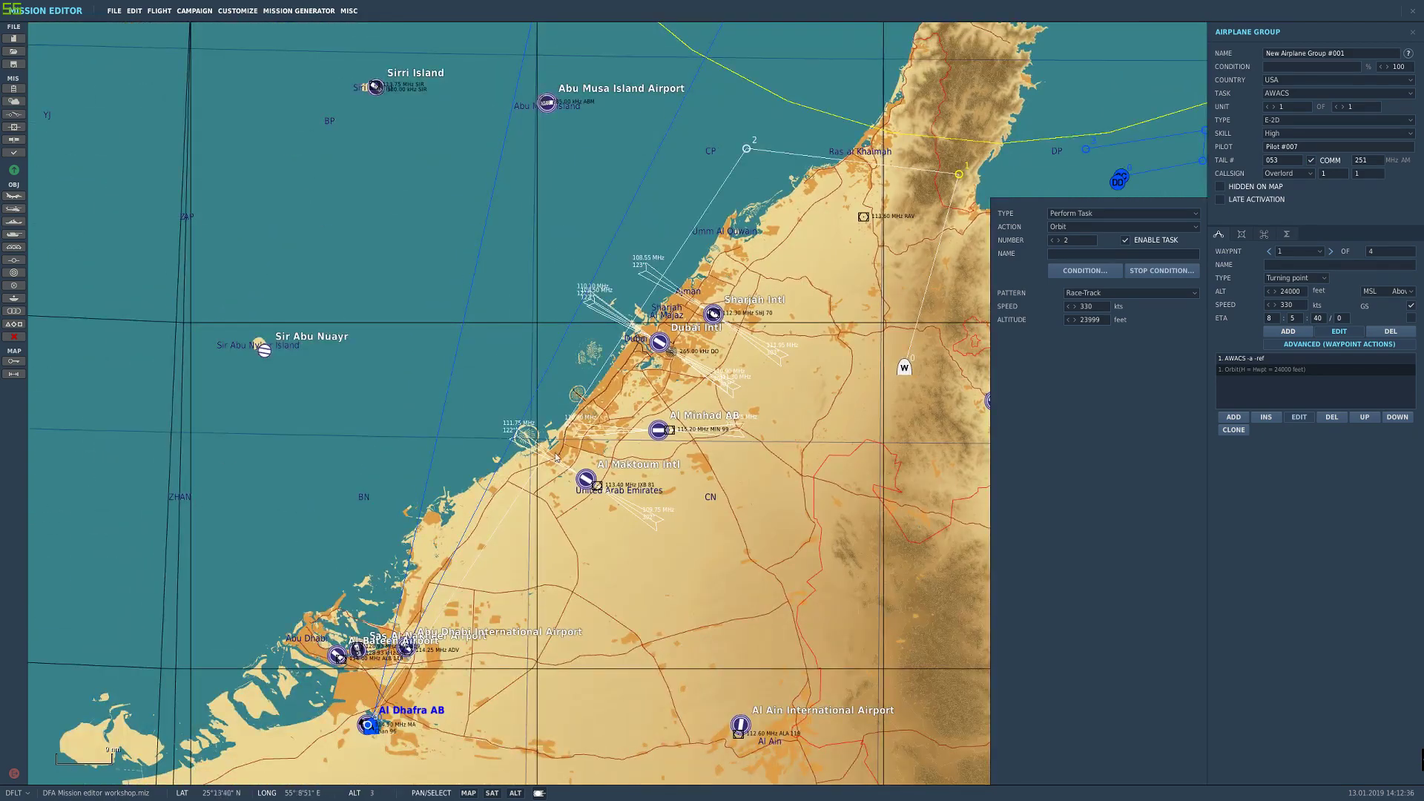
{"action": "right_click_drag", "start_coordinate": [717, 176], "coordinate": [625, 200]}
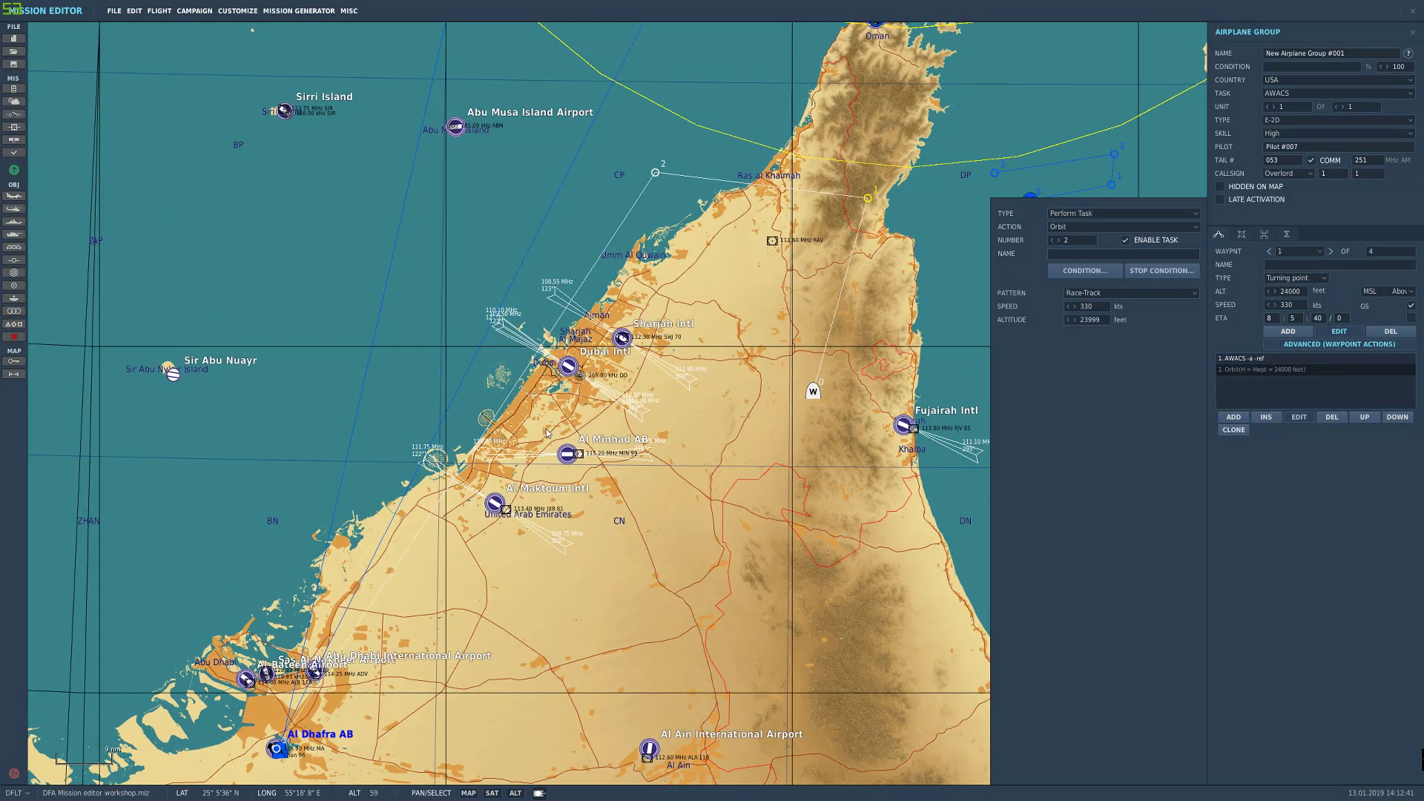
{"action": "right_click_drag", "start_coordinate": [732, 243], "coordinate": [548, 464]}
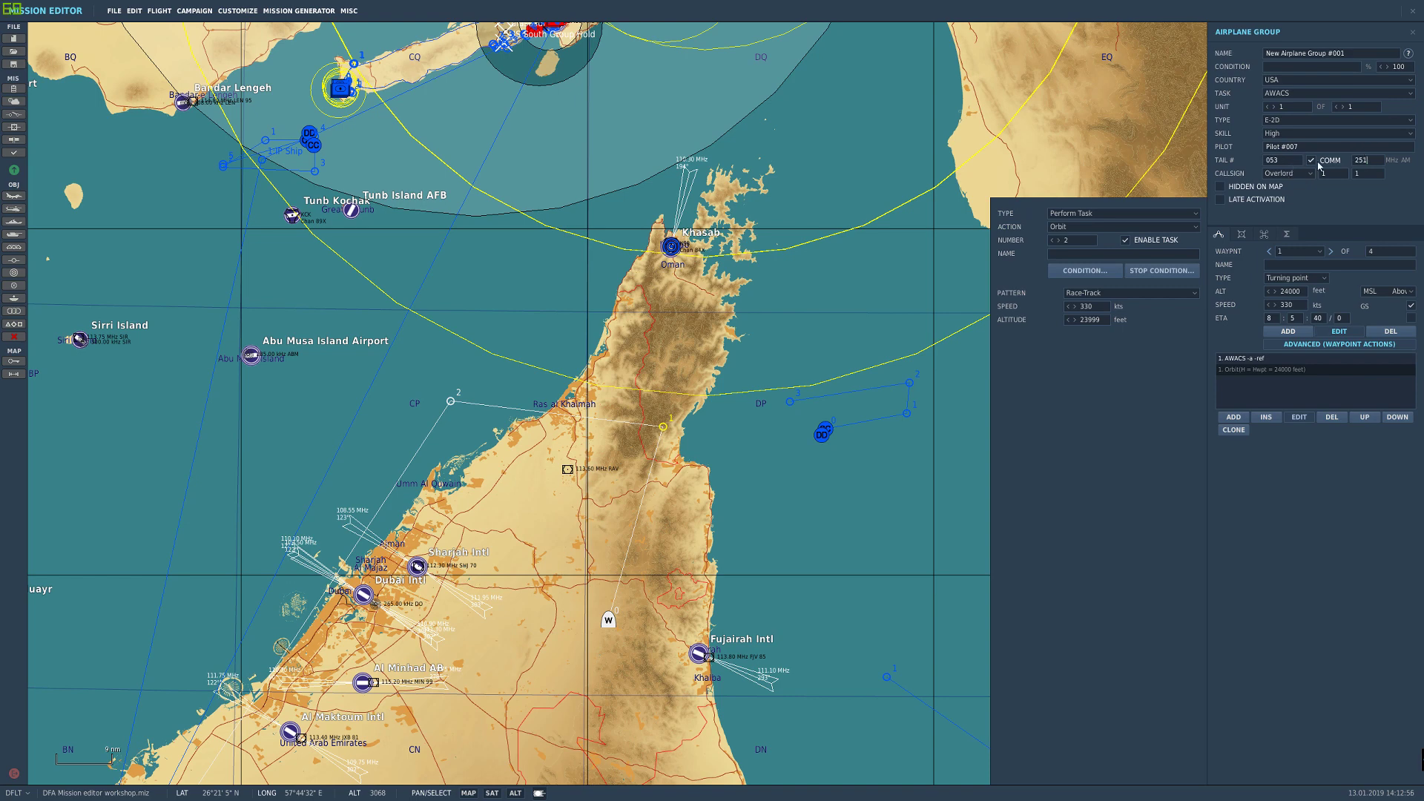
{"action": "left_click", "coordinate": [1367, 164]}
{"action": "double_click", "coordinate": [1365, 163]}
{"action": "left_click_drag", "start_coordinate": [1374, 161], "coordinate": [1348, 163]}
{"action": "type", "text": "33"}
{"action": "left_click", "coordinate": [14, 65]}
{"action": "left_click", "coordinate": [153, 242]}
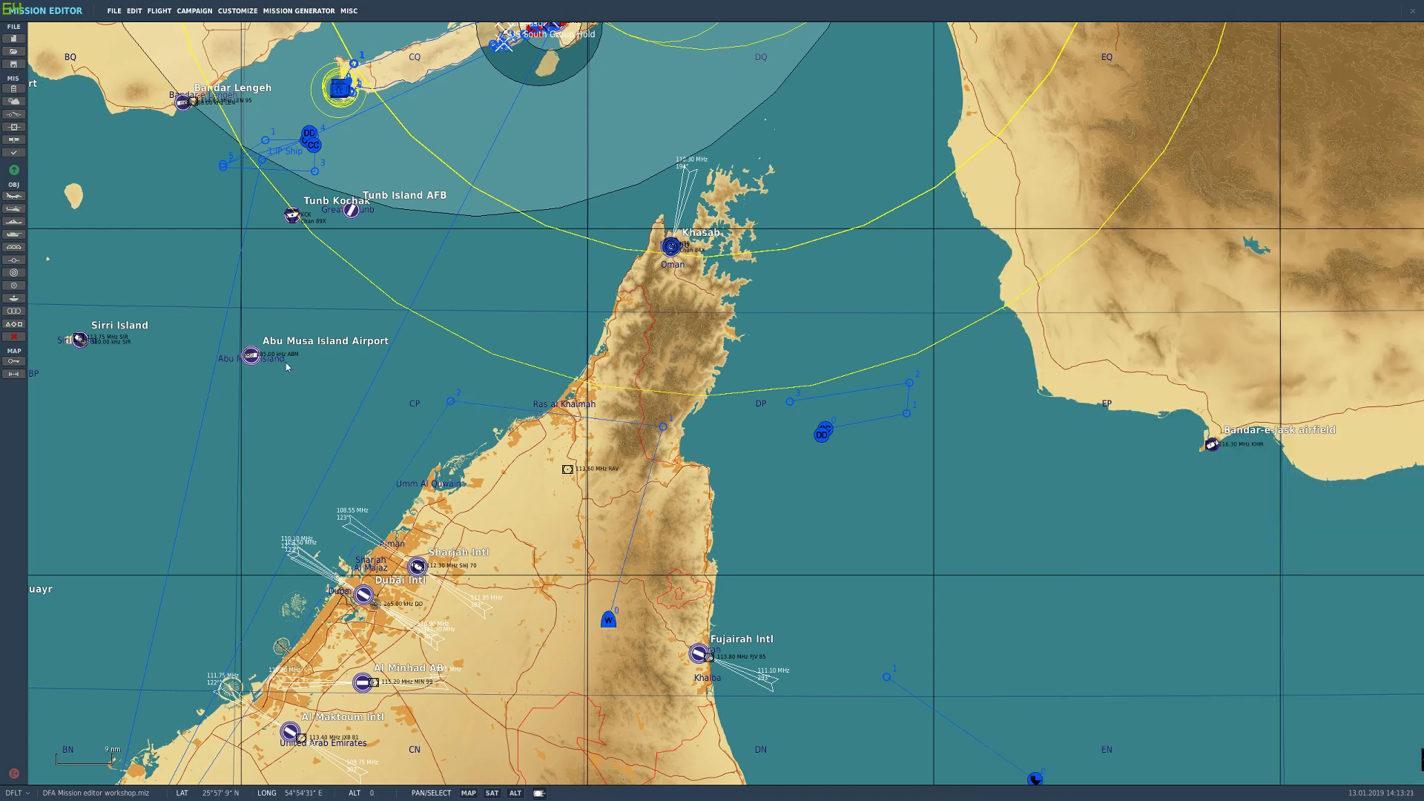
Step: Reopen the AWACS group to check its radio frequency, survey its coverage area up to Bandar Abbas, and deselect it
{"action": "left_click", "coordinate": [608, 622]}
{"action": "left_click_drag", "start_coordinate": [453, 692], "coordinate": [529, 639]}
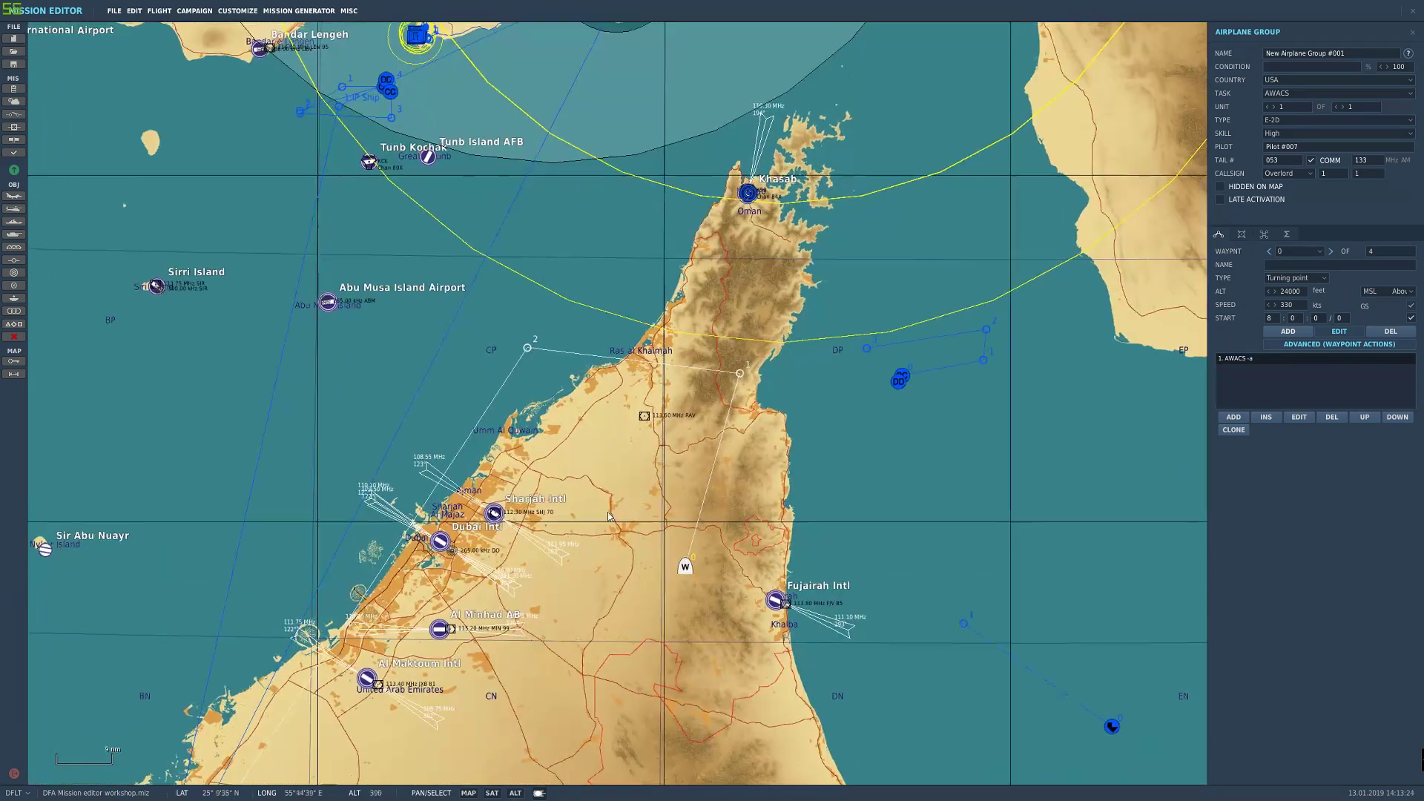
{"action": "left_click", "coordinate": [1361, 160]}
{"action": "left_click_drag", "start_coordinate": [667, 323], "coordinate": [672, 532]}
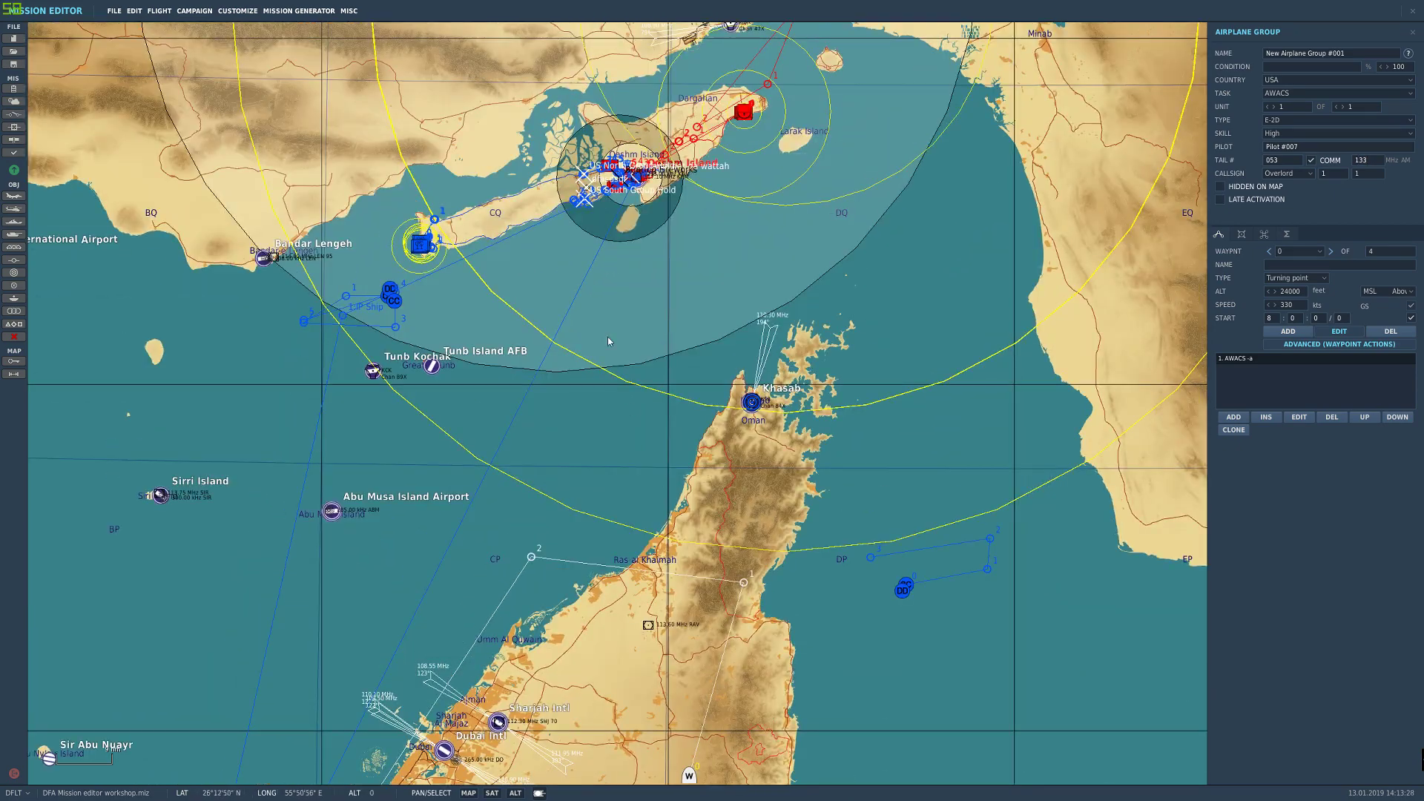
{"action": "left_click_drag", "start_coordinate": [607, 337], "coordinate": [647, 556]}
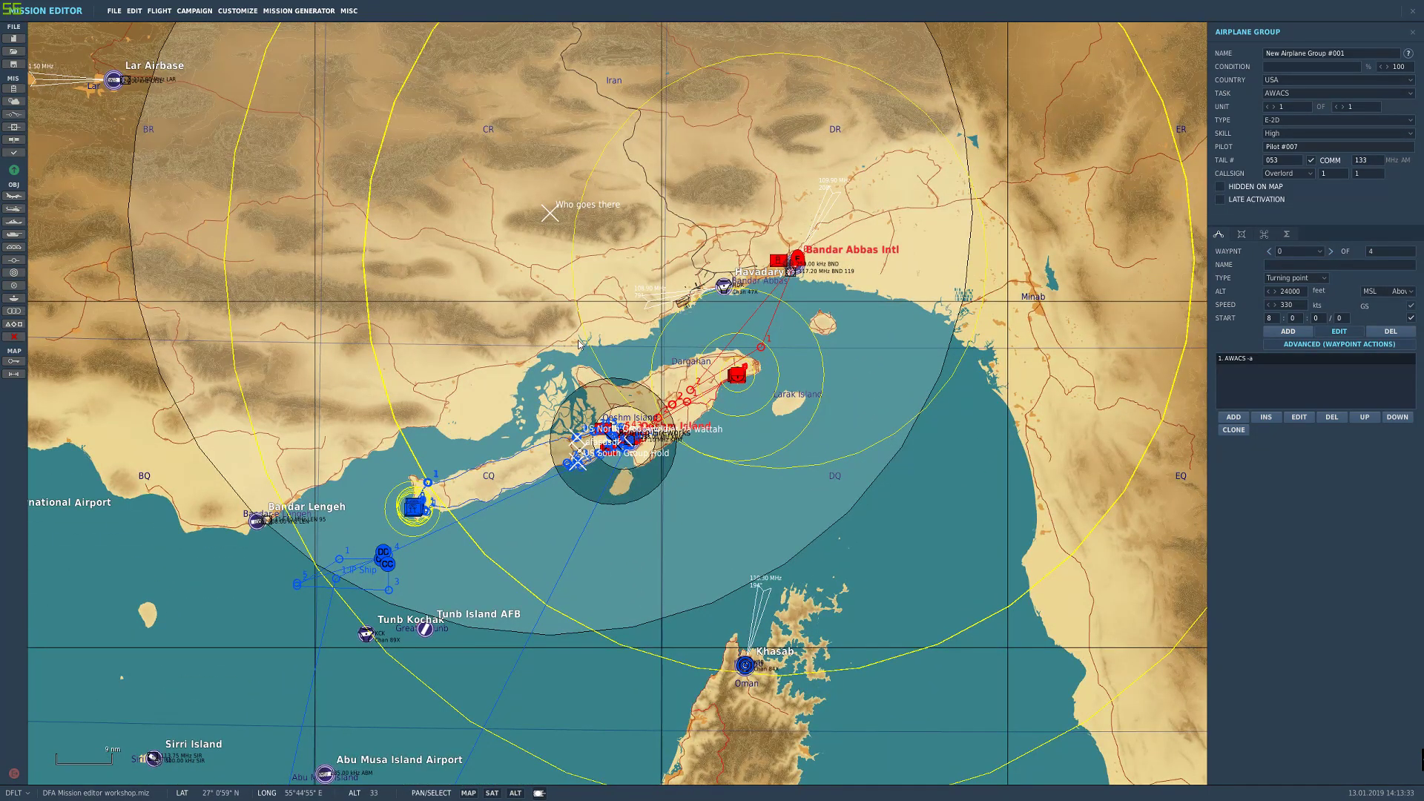
{"action": "left_click_drag", "start_coordinate": [621, 331], "coordinate": [557, 348]}
{"action": "left_click", "coordinate": [1352, 165]}
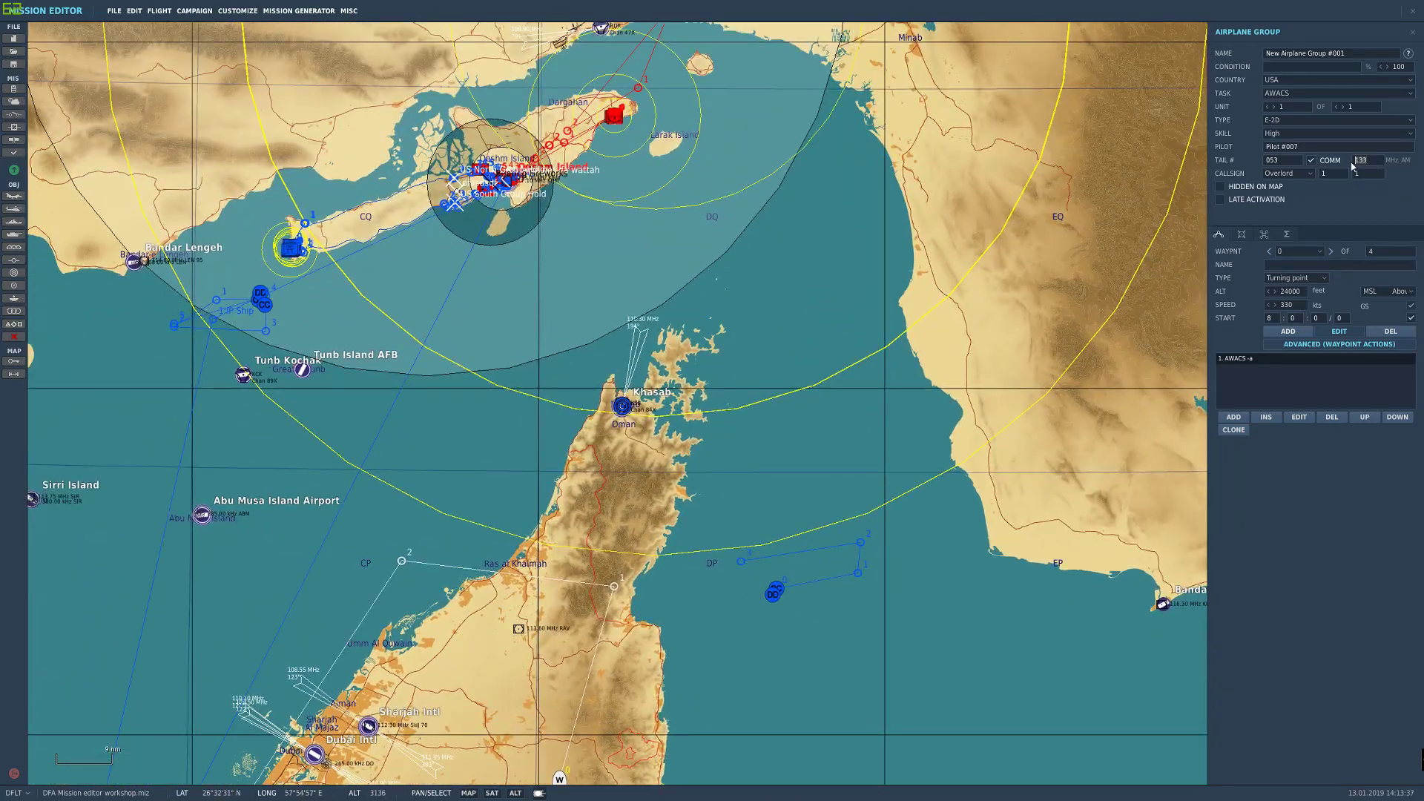
{"action": "left_click", "coordinate": [1373, 163]}
{"action": "left_click_drag", "start_coordinate": [495, 502], "coordinate": [548, 311]}
{"action": "left_click", "coordinate": [832, 400]}
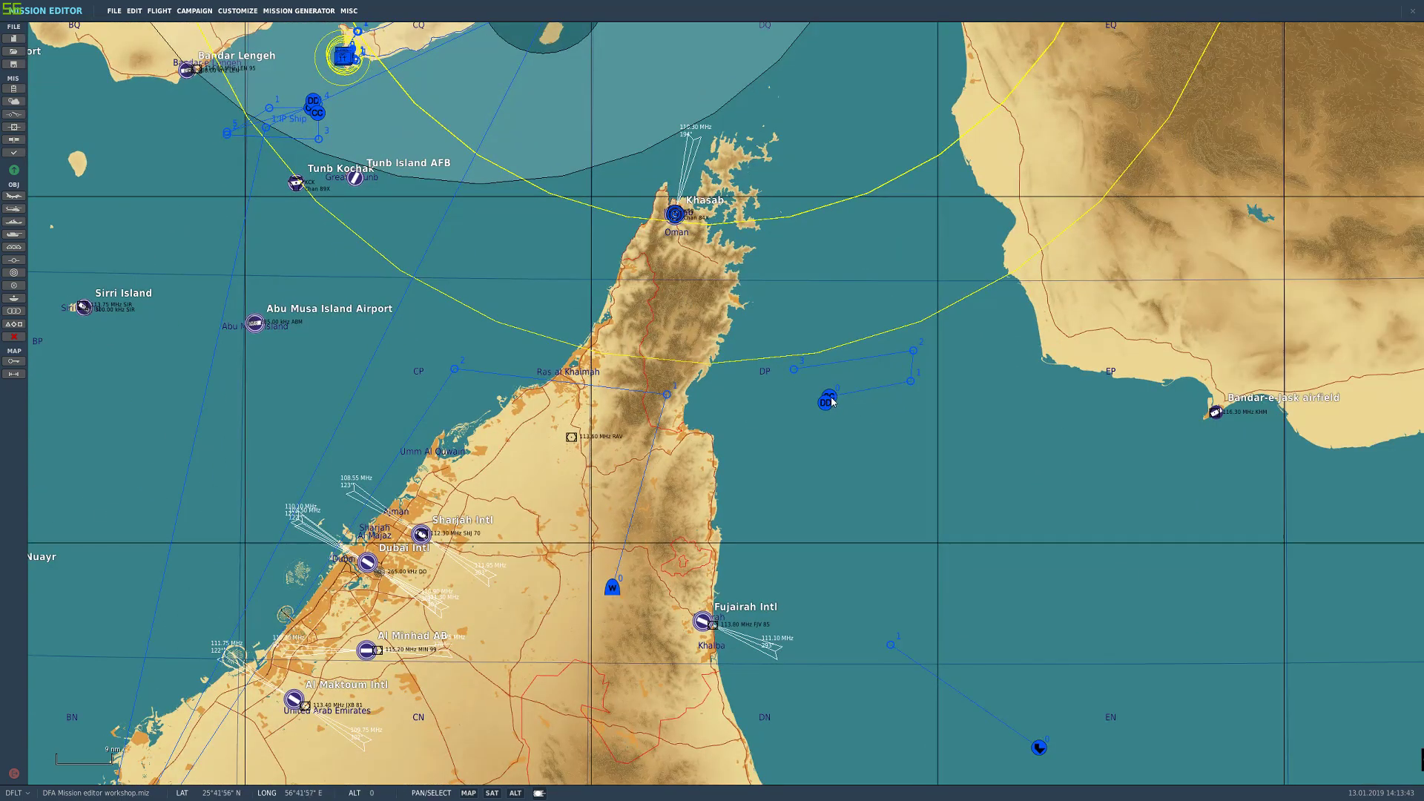
Step: Check the radio frequencies of the CG-60 Normandy and CVN-74 John C. Stennis ship groups, and deselect the carrier group
{"action": "left_click_drag", "start_coordinate": [1010, 639], "coordinate": [977, 550]}
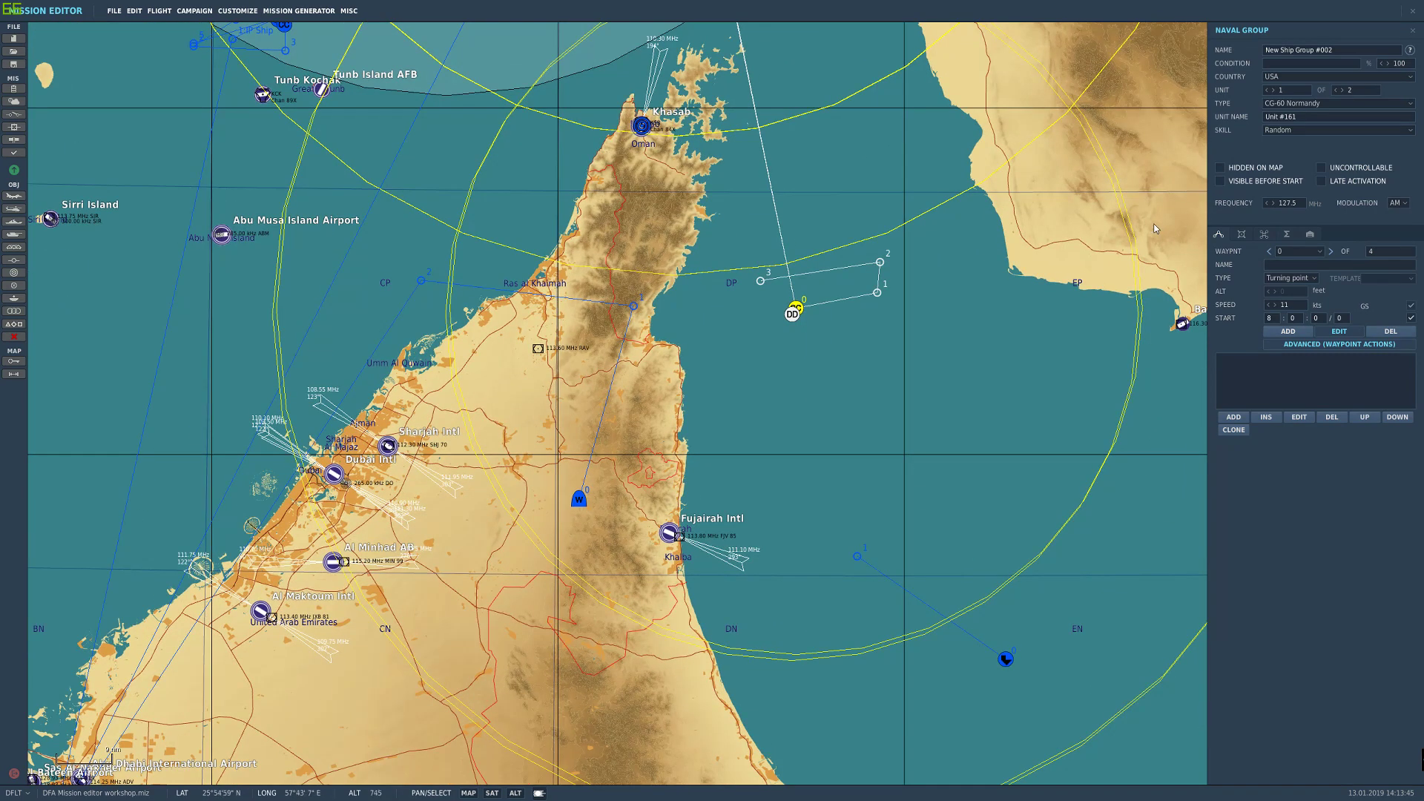
{"action": "double_click", "coordinate": [1286, 203]}
{"action": "left_click", "coordinate": [1005, 659]}
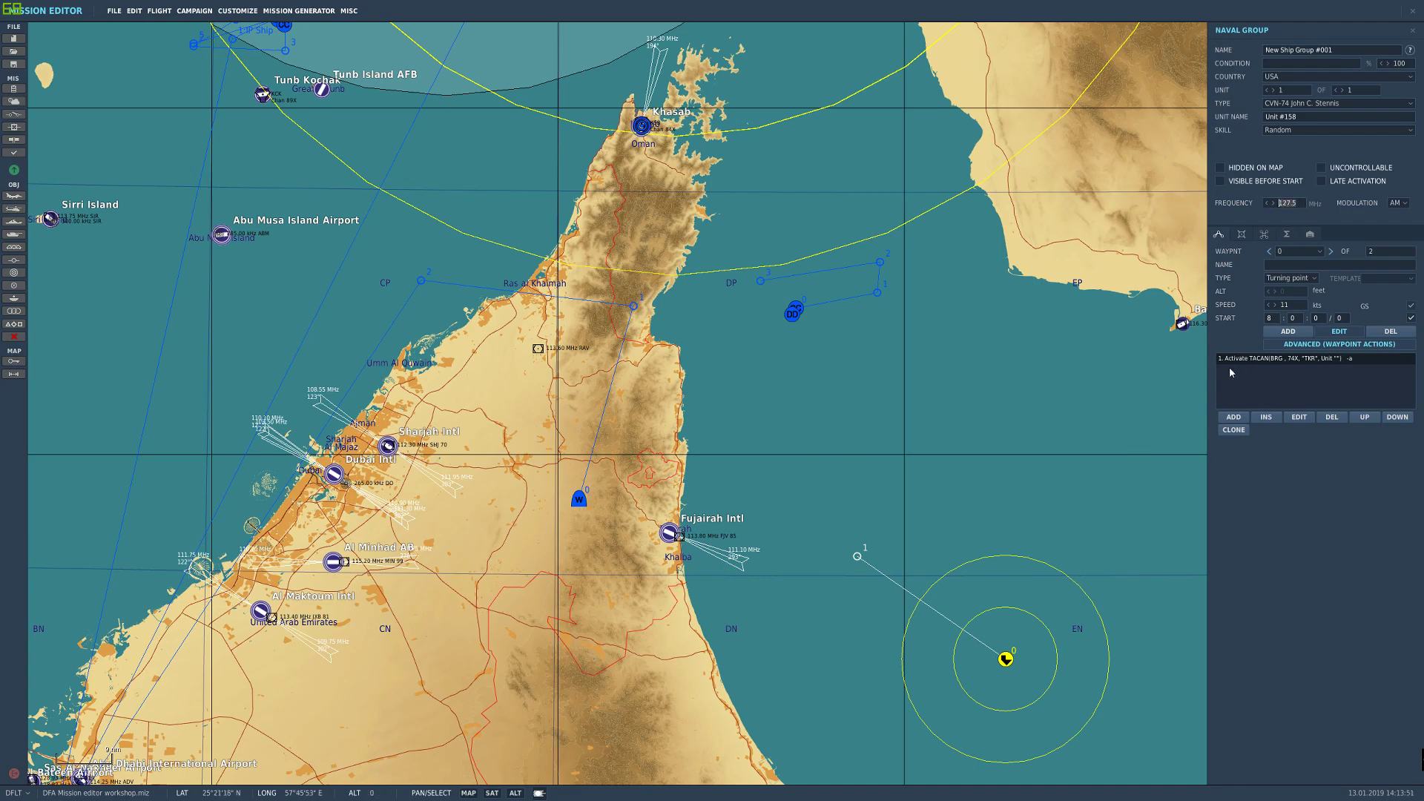
{"action": "right_click_drag", "start_coordinate": [731, 399], "coordinate": [854, 607]}
{"action": "right_click_drag", "start_coordinate": [484, 161], "coordinate": [534, 362]}
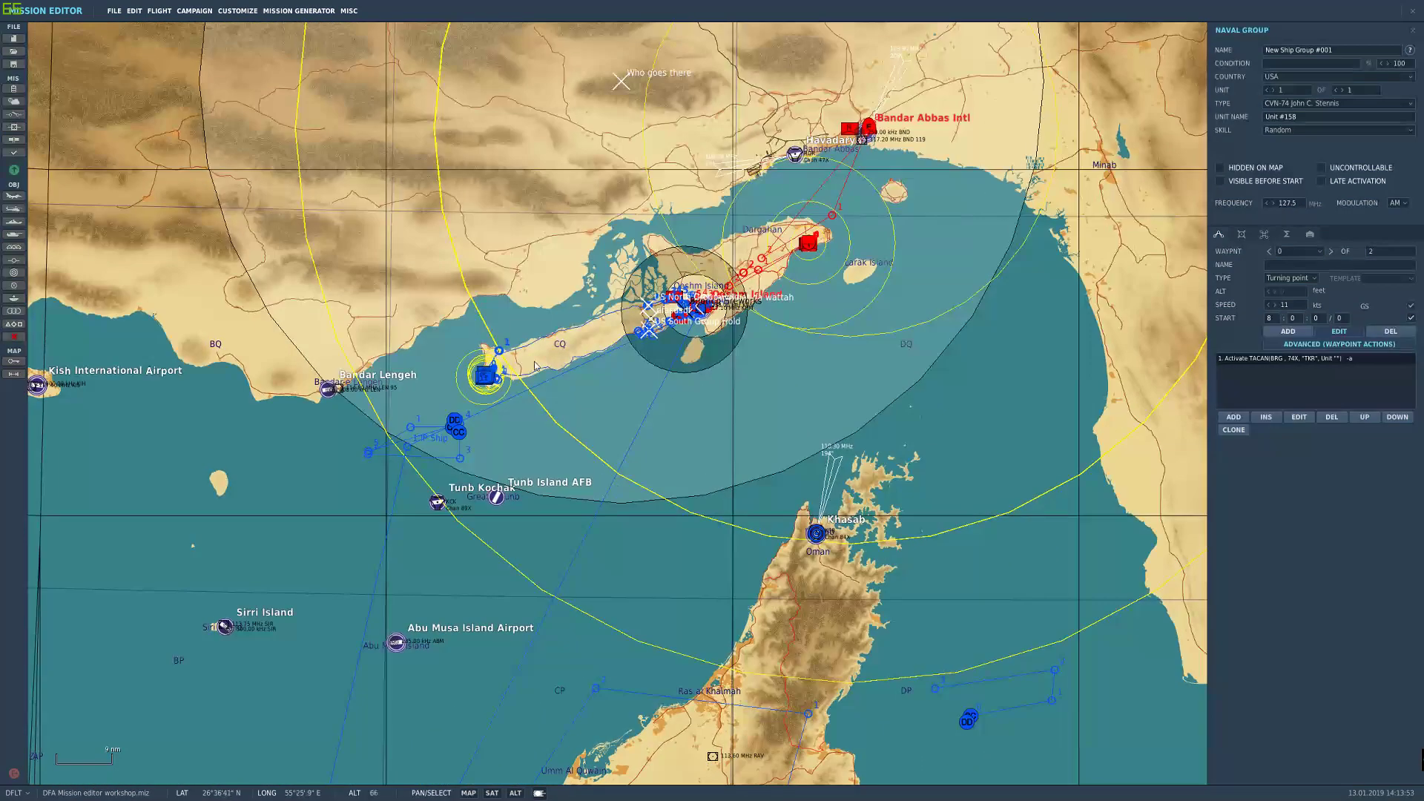
{"action": "scroll", "coordinate": [535, 362], "scroll_direction": "up", "scroll_amount": 2}
{"action": "left_click", "coordinate": [544, 363]}
{"action": "right_click_drag", "start_coordinate": [662, 346], "coordinate": [555, 471]}
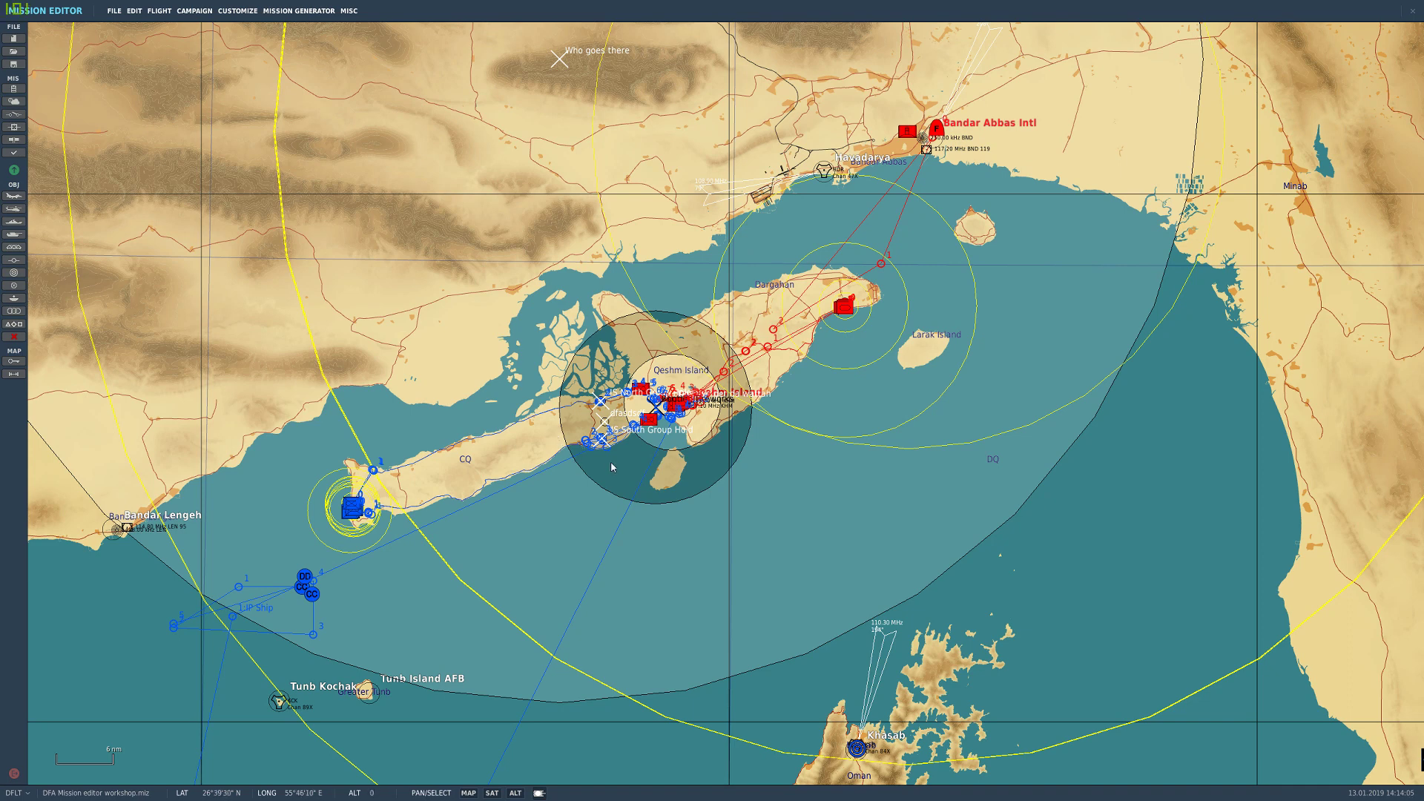
{"action": "right_click_drag", "start_coordinate": [598, 479], "coordinate": [738, 408]}
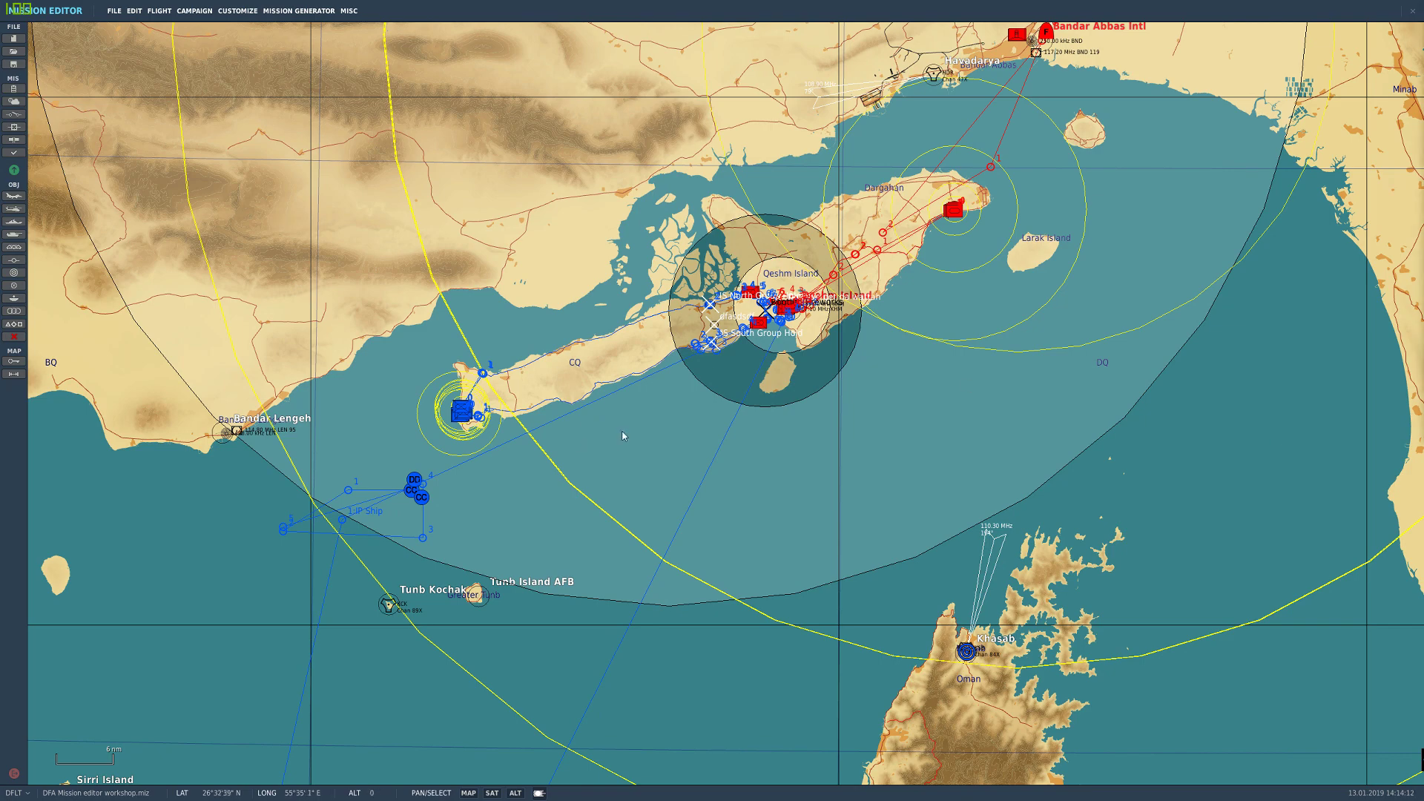
{"action": "left_click_drag", "start_coordinate": [623, 436], "coordinate": [568, 480]}
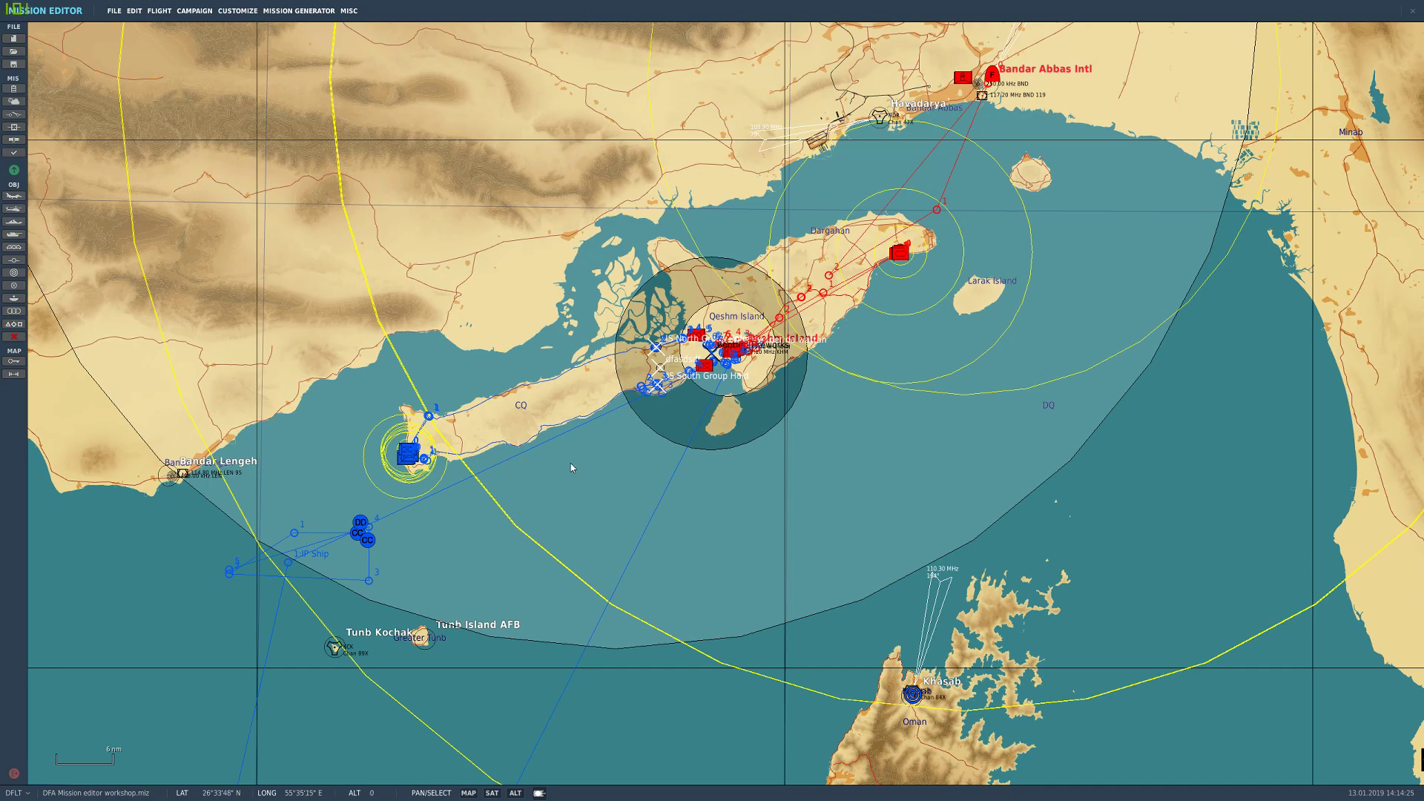
{"action": "scroll", "coordinate": [571, 467], "scroll_direction": "down", "scroll_amount": 4}
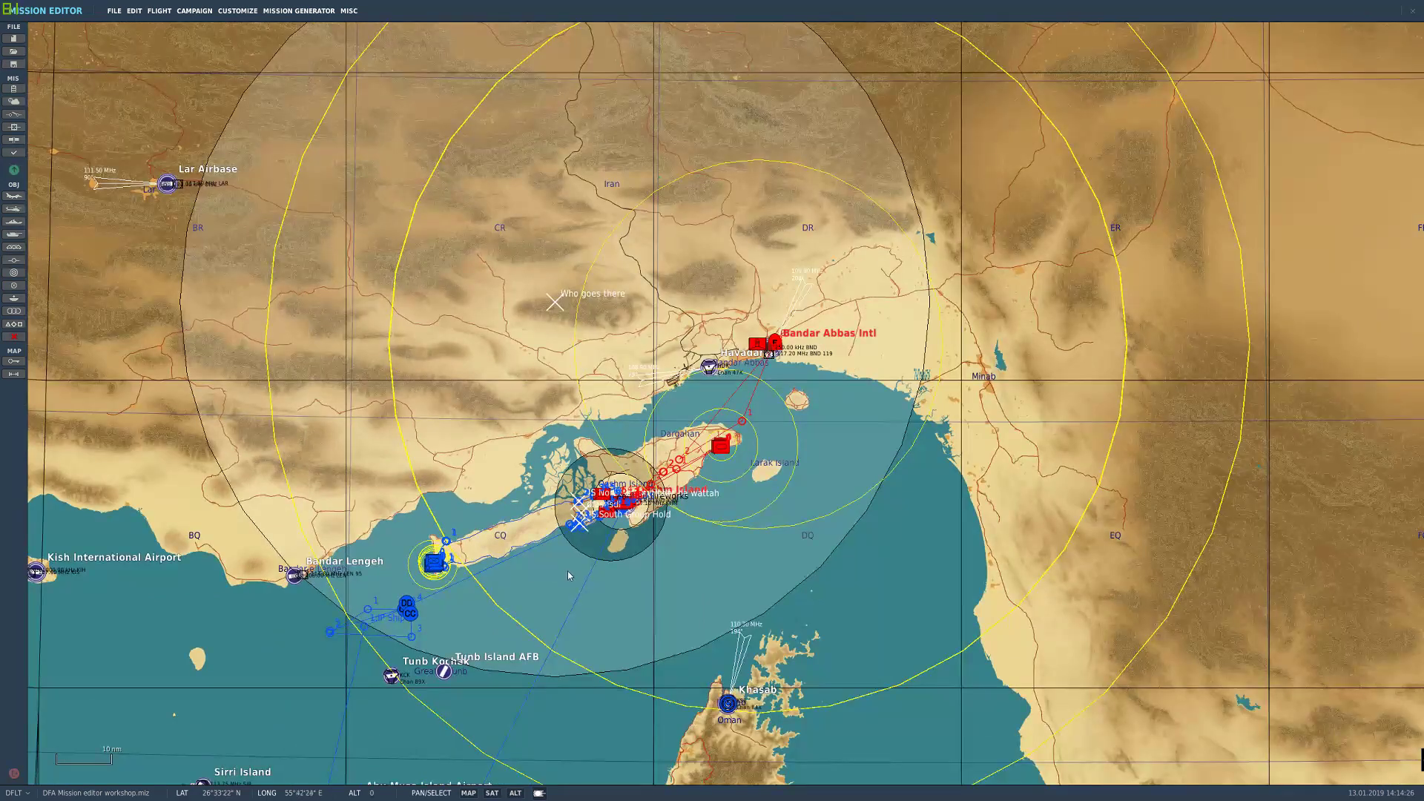
{"action": "left_click_drag", "start_coordinate": [569, 576], "coordinate": [647, 539]}
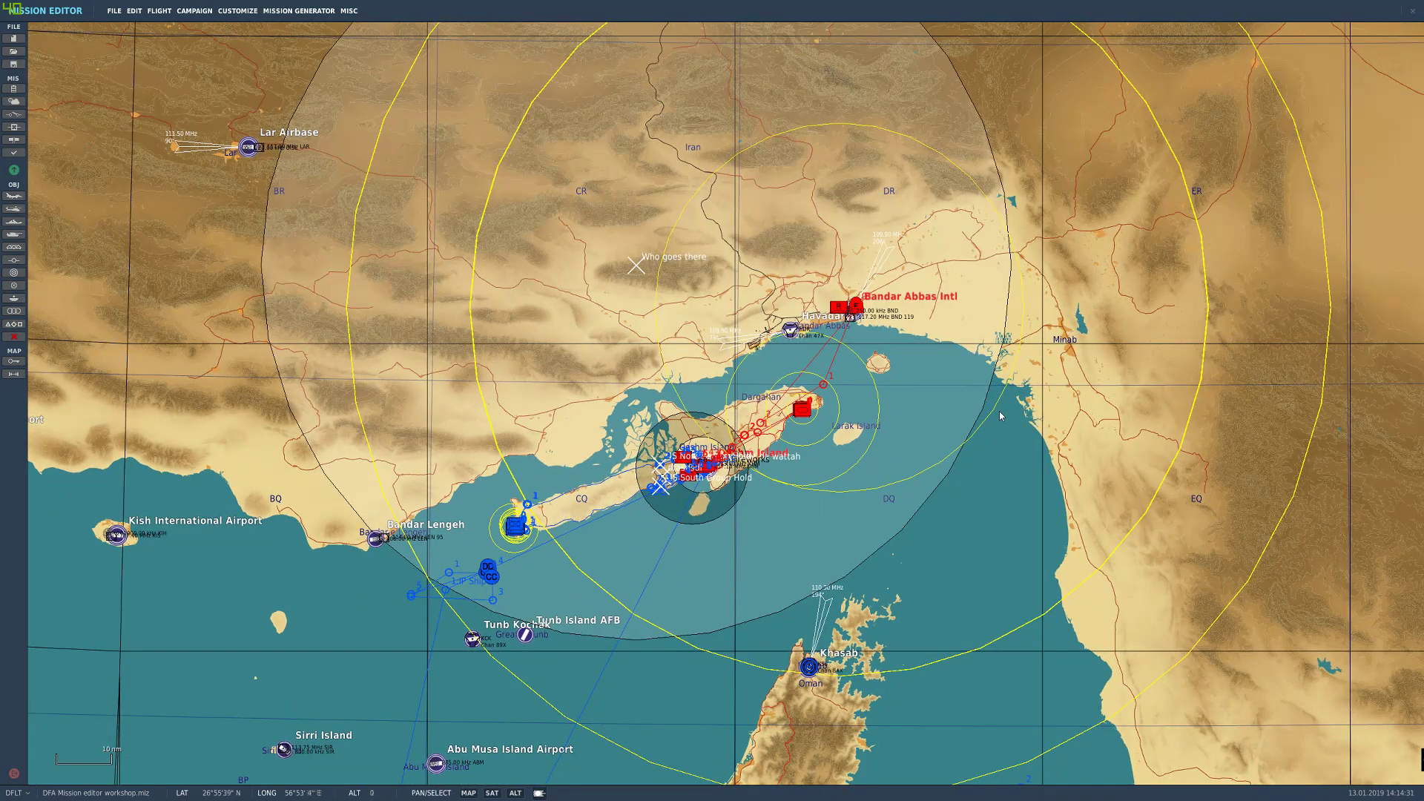
{"action": "left_click_drag", "start_coordinate": [668, 524], "coordinate": [726, 513]}
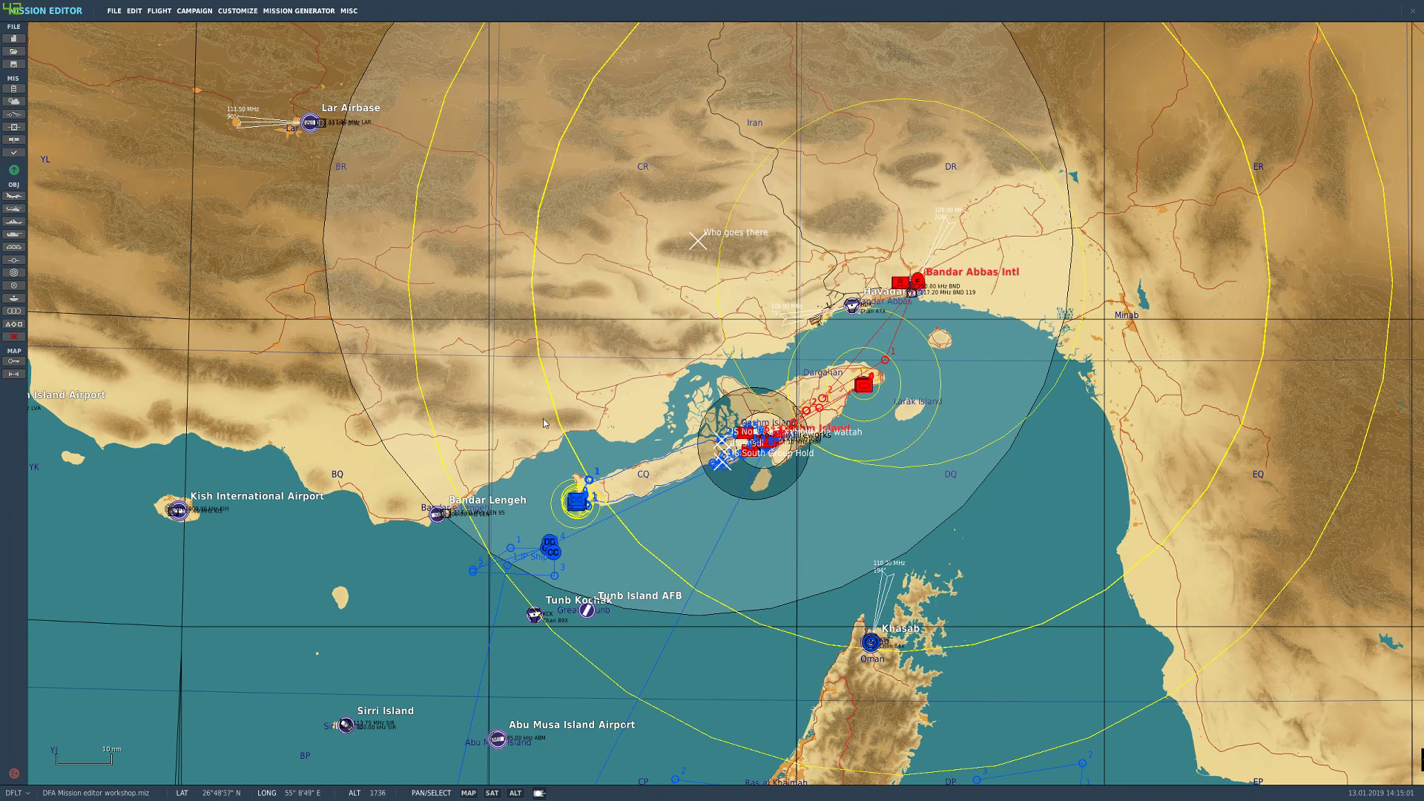
{"action": "left_click_drag", "start_coordinate": [542, 419], "coordinate": [545, 357]}
{"action": "left_click_drag", "start_coordinate": [525, 302], "coordinate": [502, 402]}
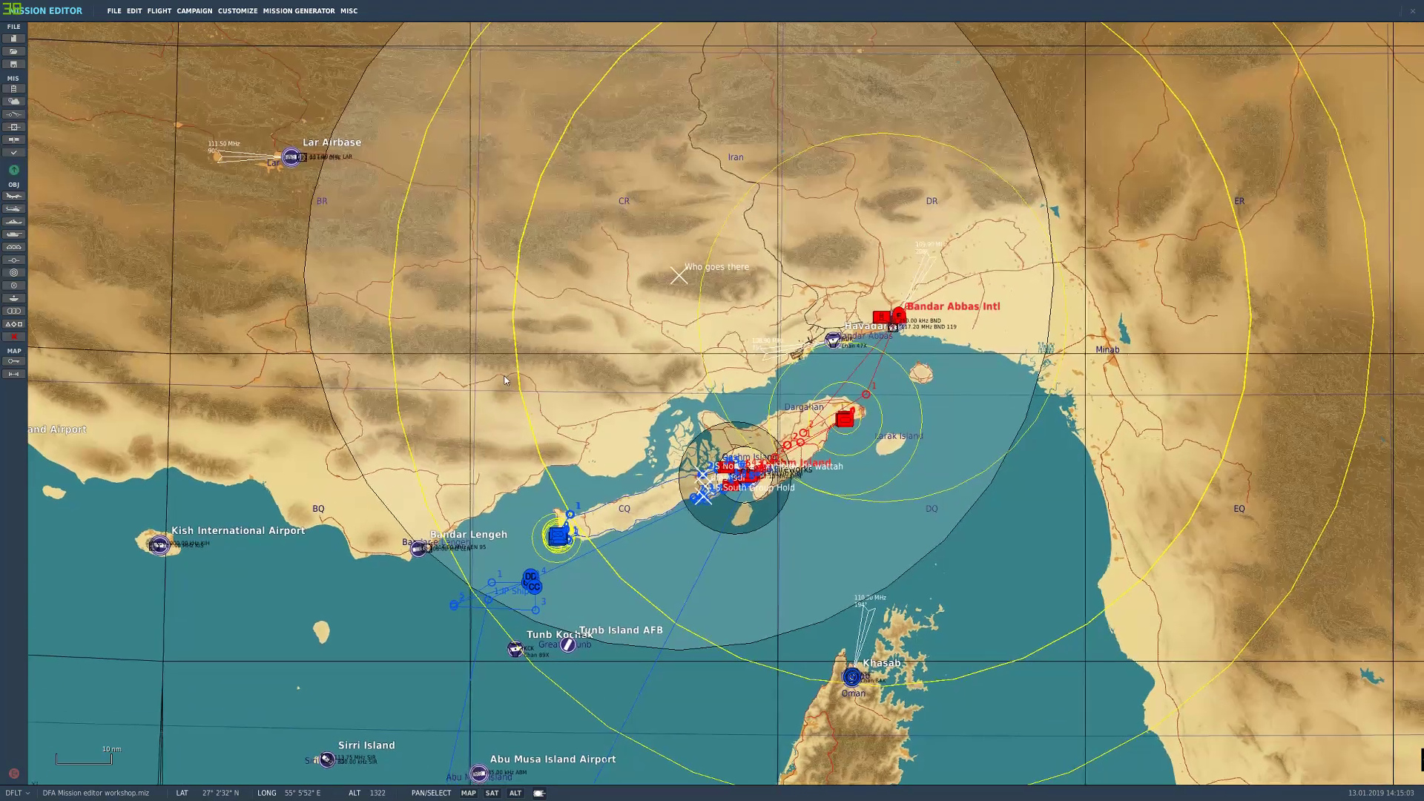
Step: Start a new static object at the Qeshm Island airfield, with Iran as its country and Structures as its category
{"action": "scroll", "coordinate": [640, 439], "scroll_direction": "up", "scroll_amount": 8}
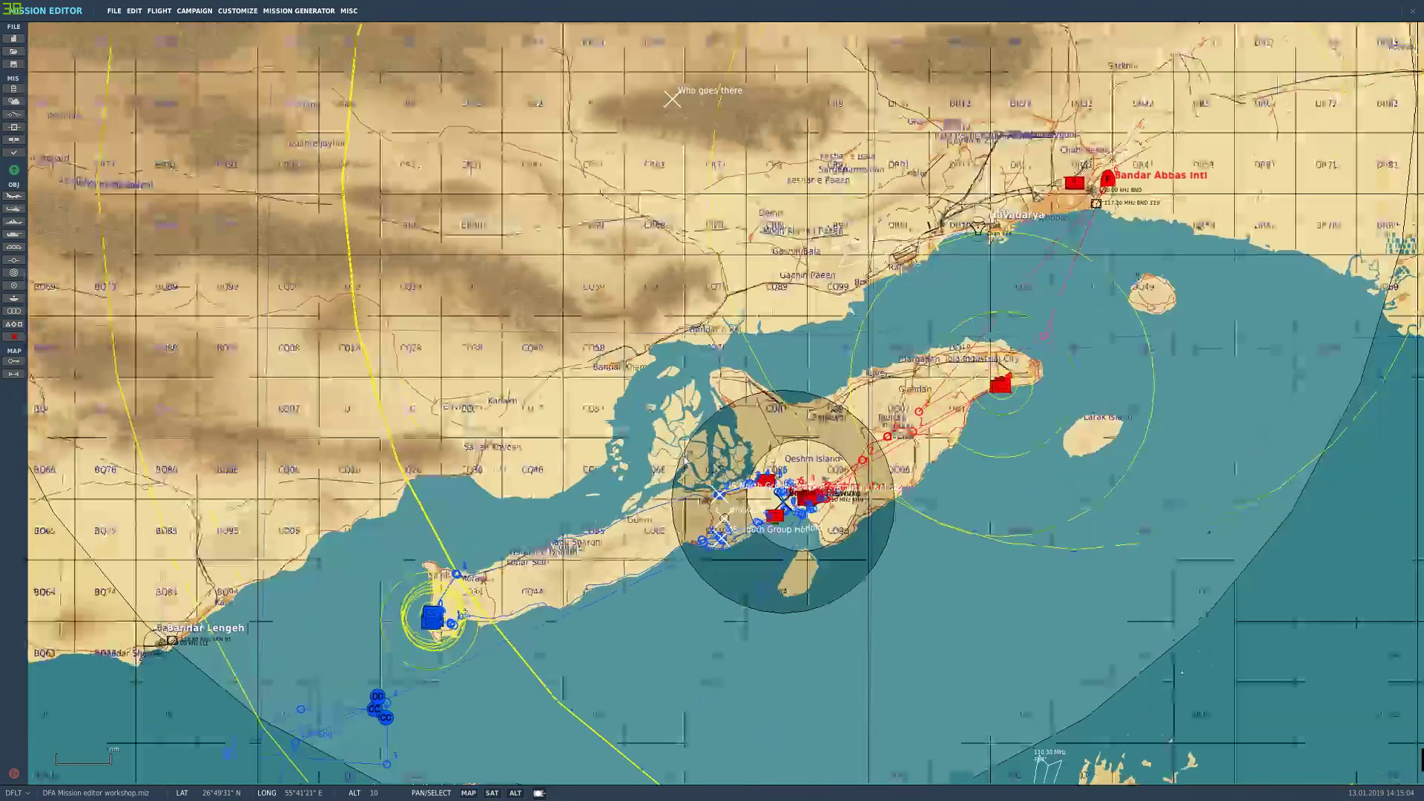
{"action": "scroll", "coordinate": [810, 406], "scroll_direction": "up", "scroll_amount": 8}
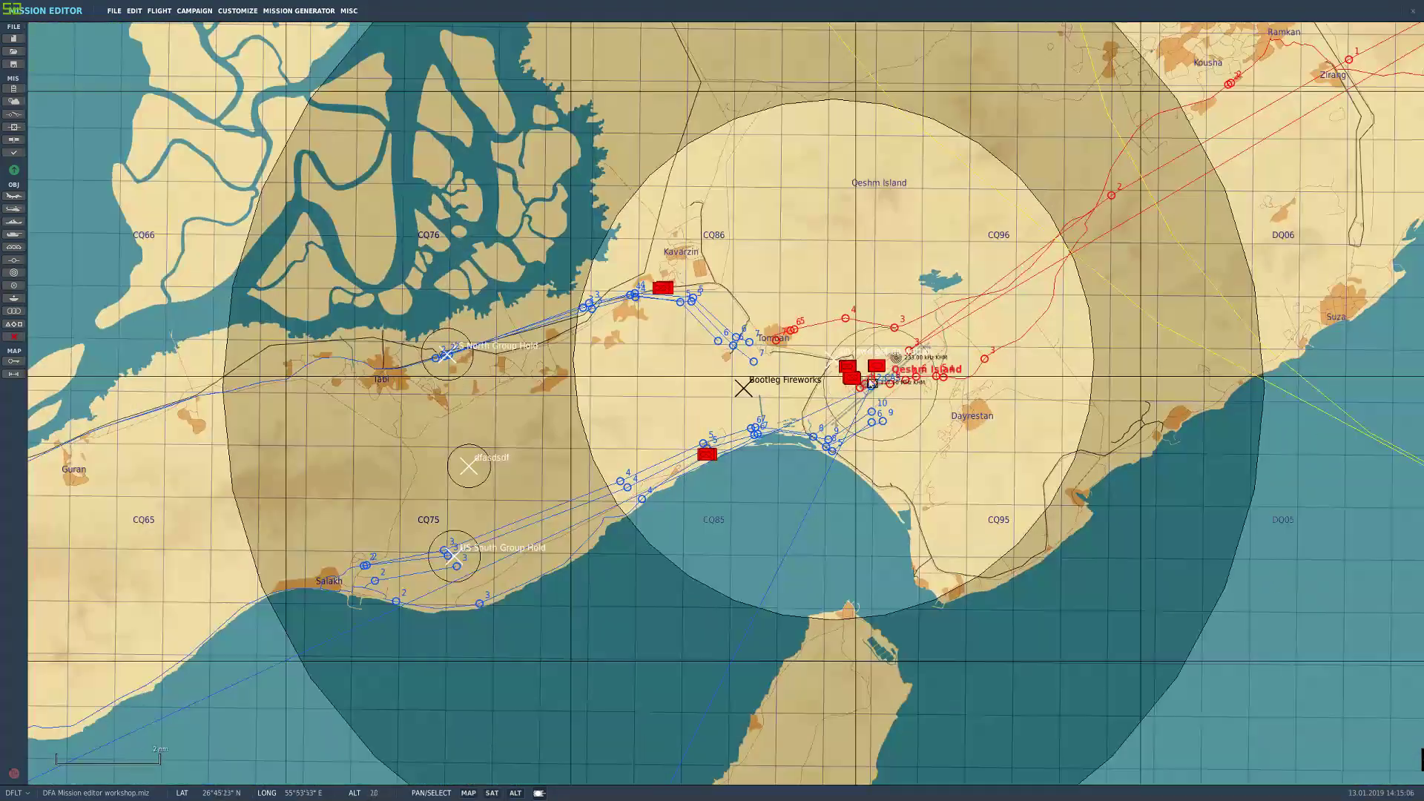
{"action": "scroll", "coordinate": [573, 438], "scroll_direction": "up", "scroll_amount": 2}
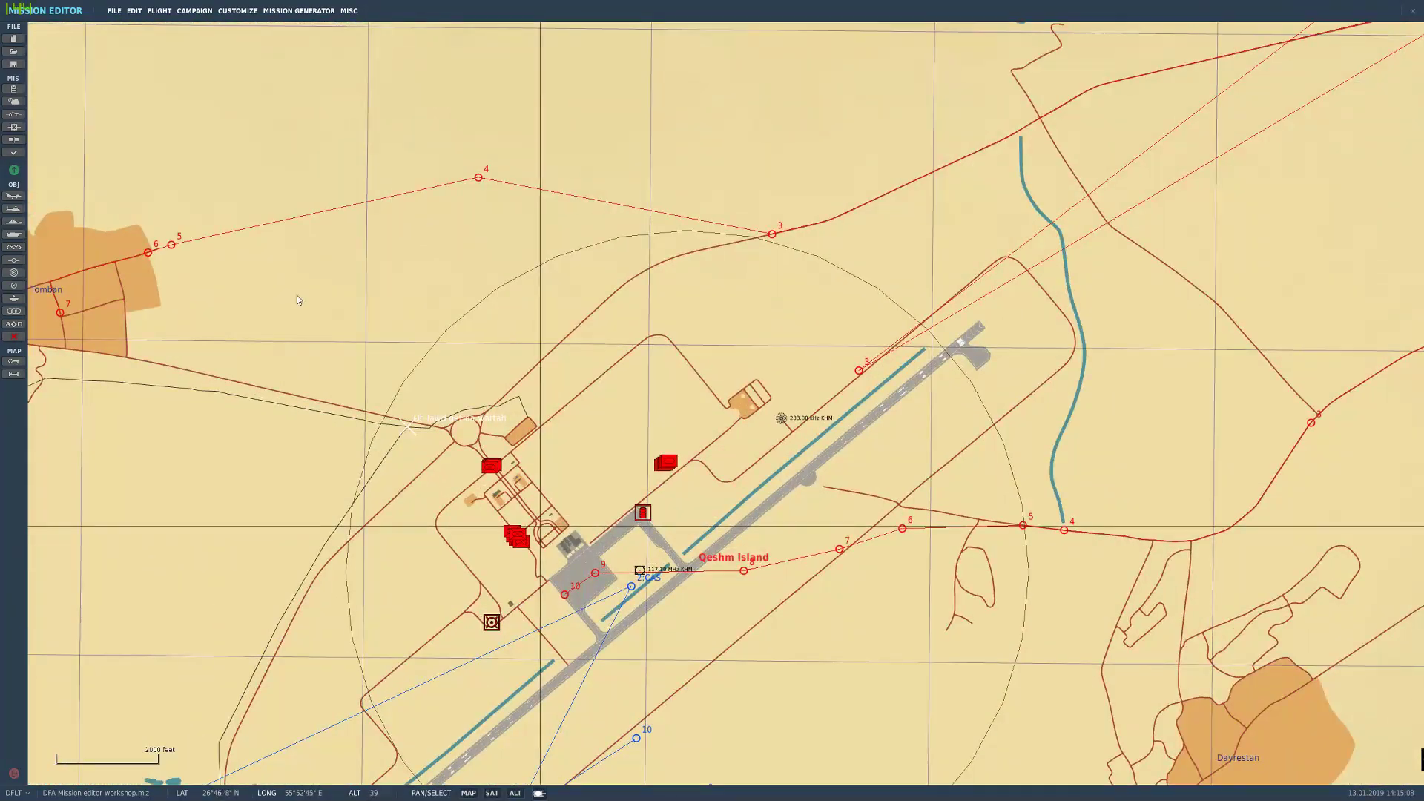
{"action": "left_click", "coordinate": [14, 247]}
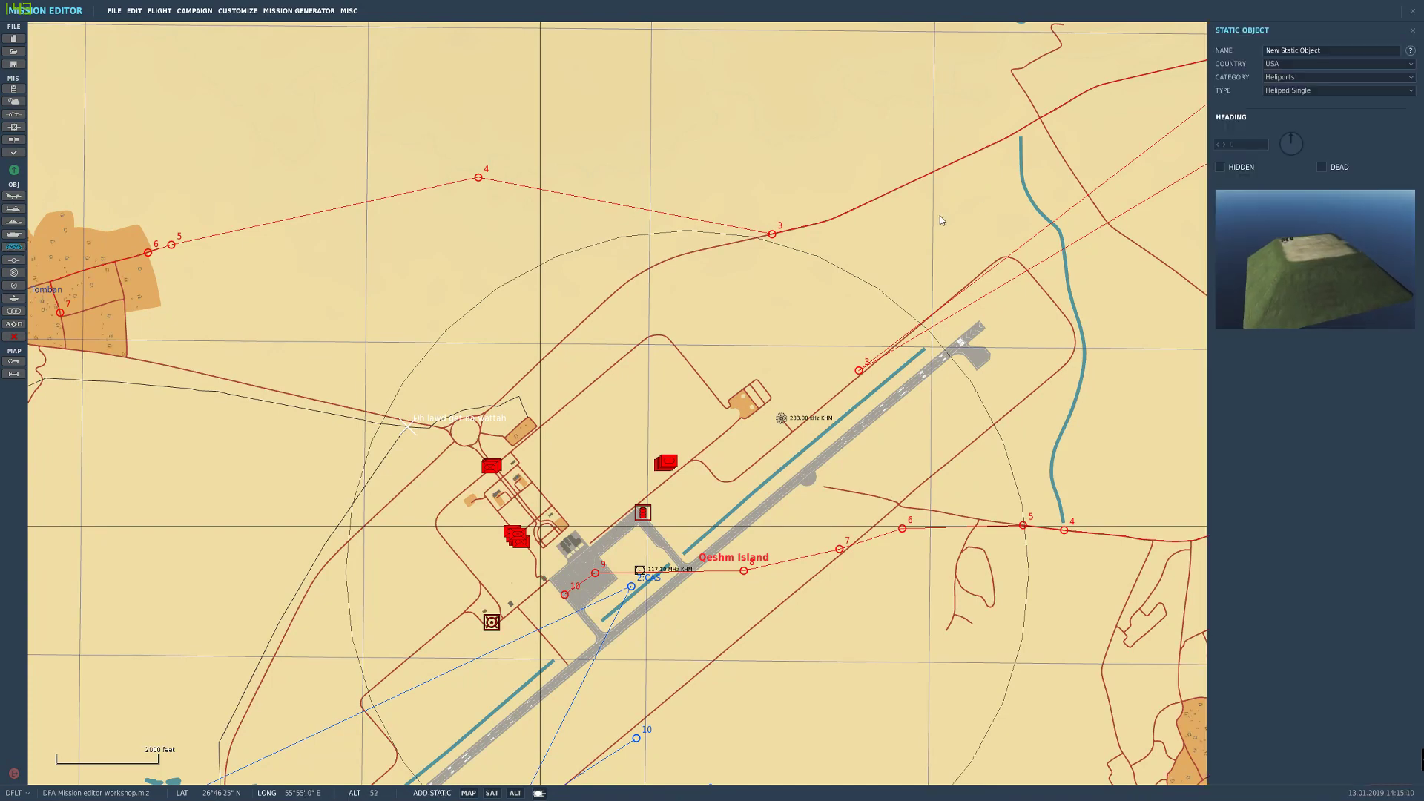
{"action": "scroll", "coordinate": [749, 307], "scroll_direction": "up", "scroll_amount": 4}
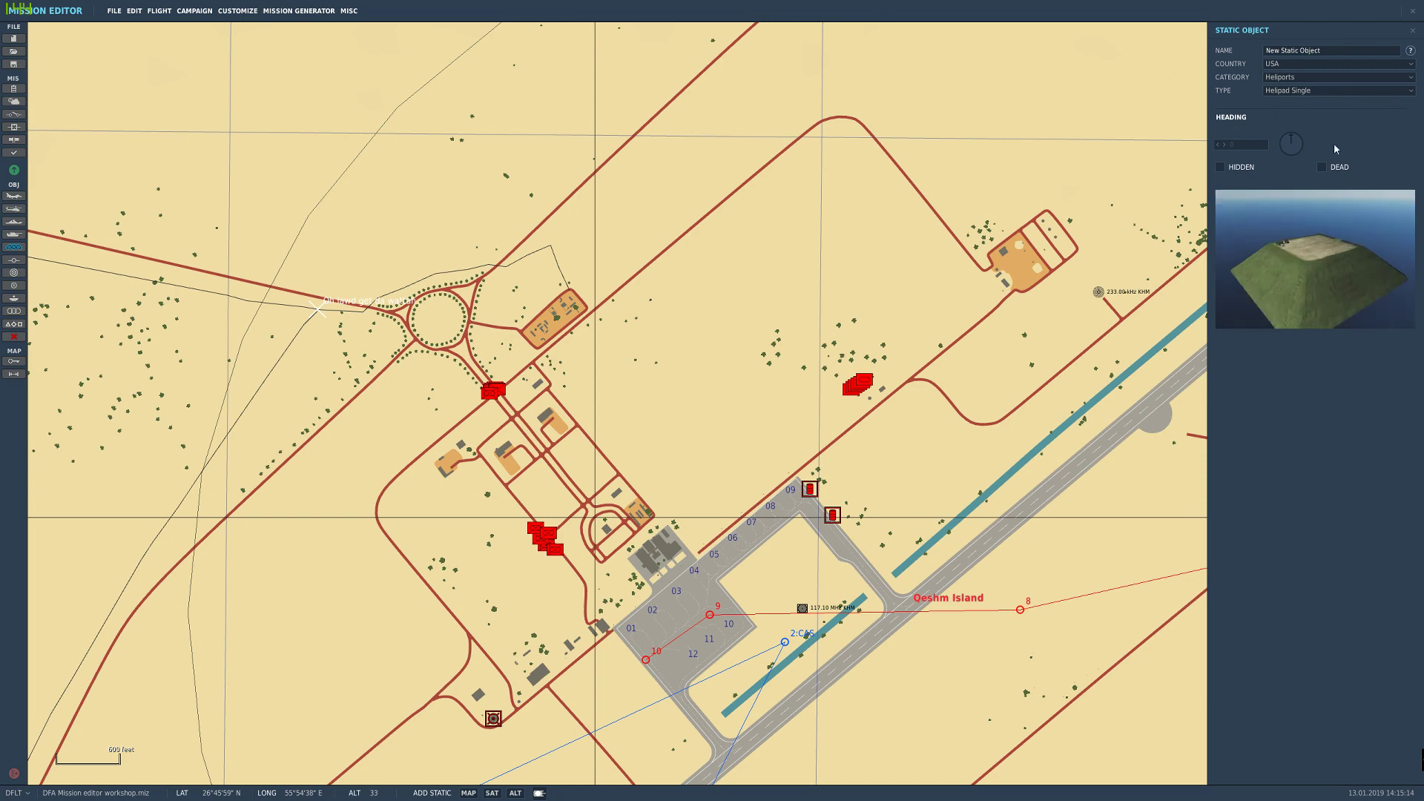
{"action": "left_click", "coordinate": [1290, 63]}
{"action": "scroll", "coordinate": [1294, 152], "scroll_direction": "down", "scroll_amount": 1}
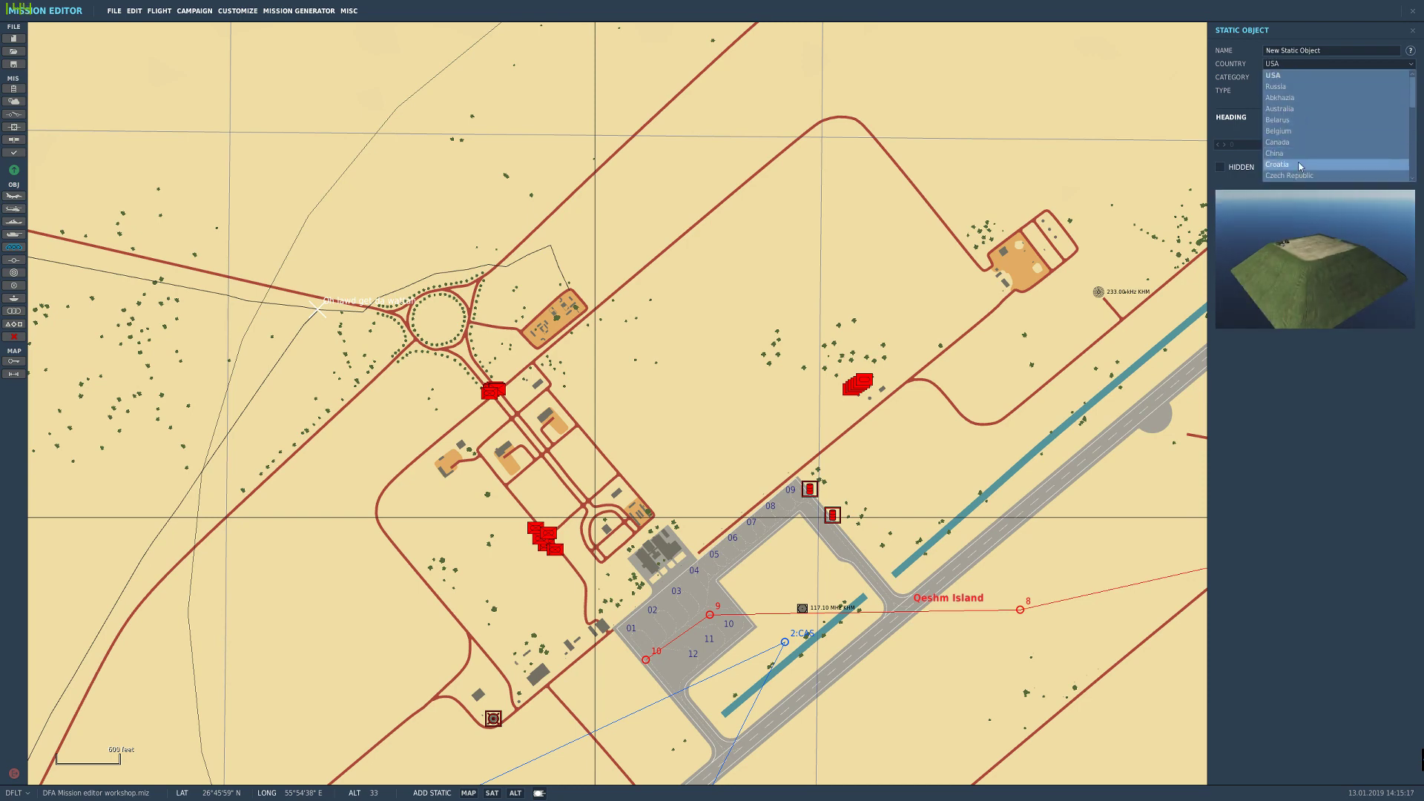
{"action": "scroll", "coordinate": [1296, 165], "scroll_direction": "down", "scroll_amount": 2}
{"action": "left_click", "coordinate": [1294, 164]}
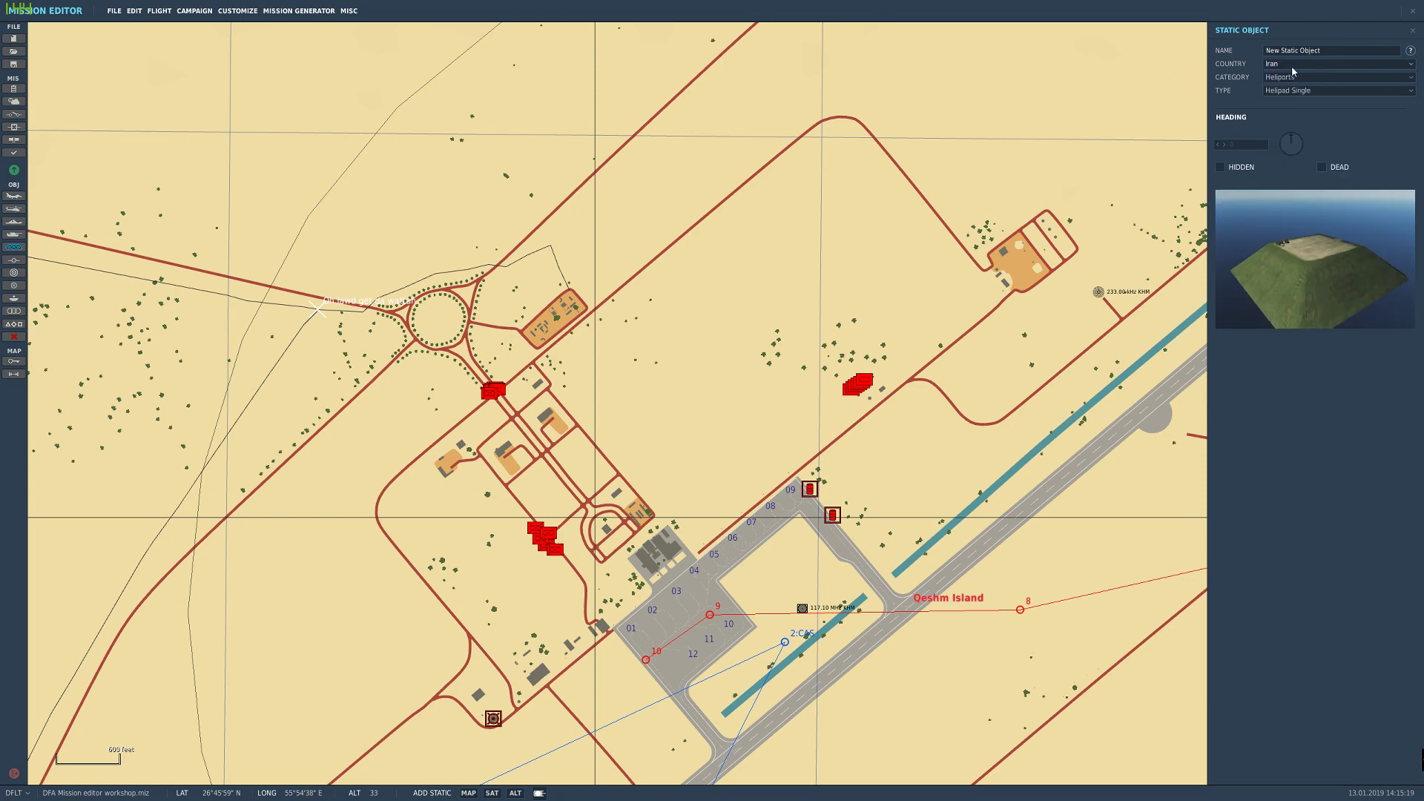
{"action": "left_click", "coordinate": [1292, 77]}
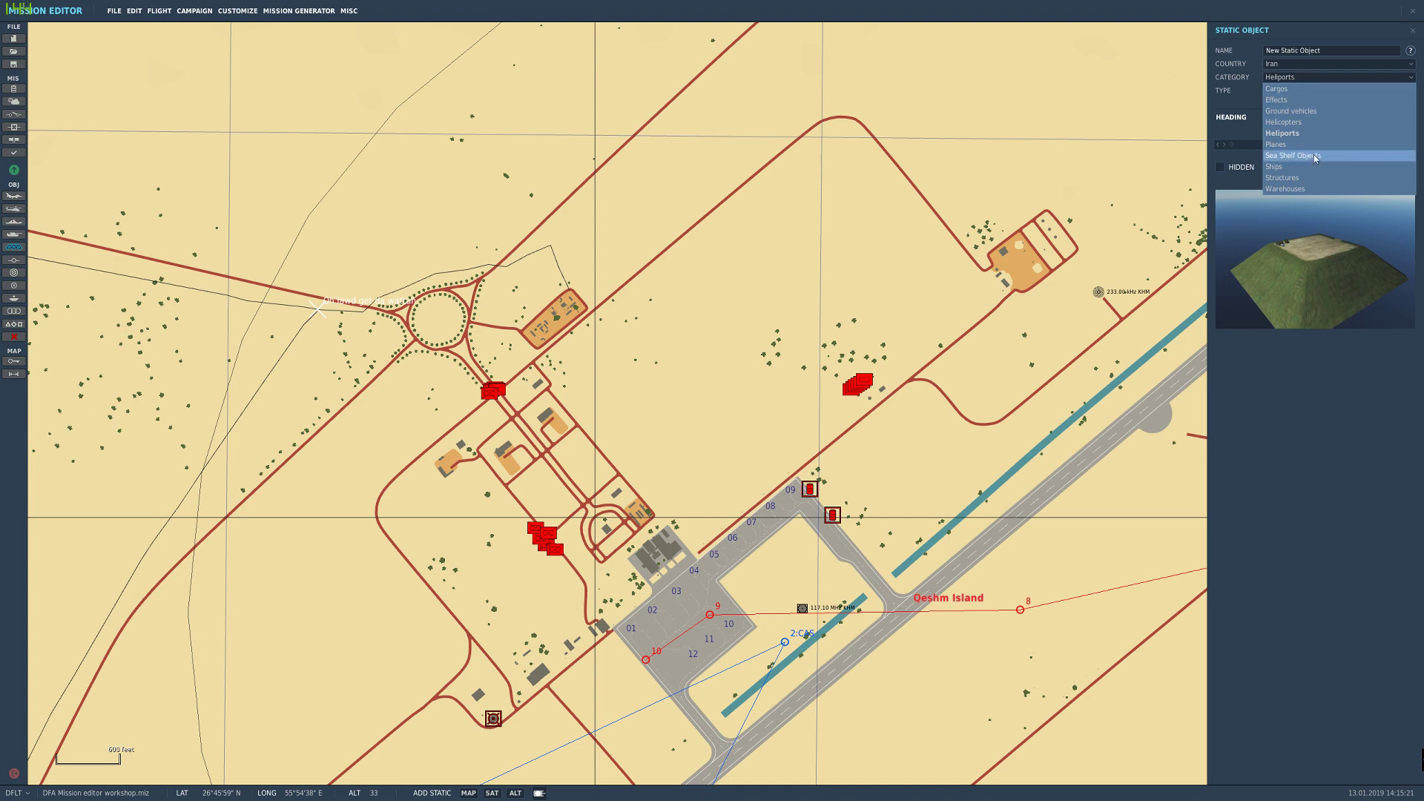
{"action": "left_click", "coordinate": [1296, 178]}
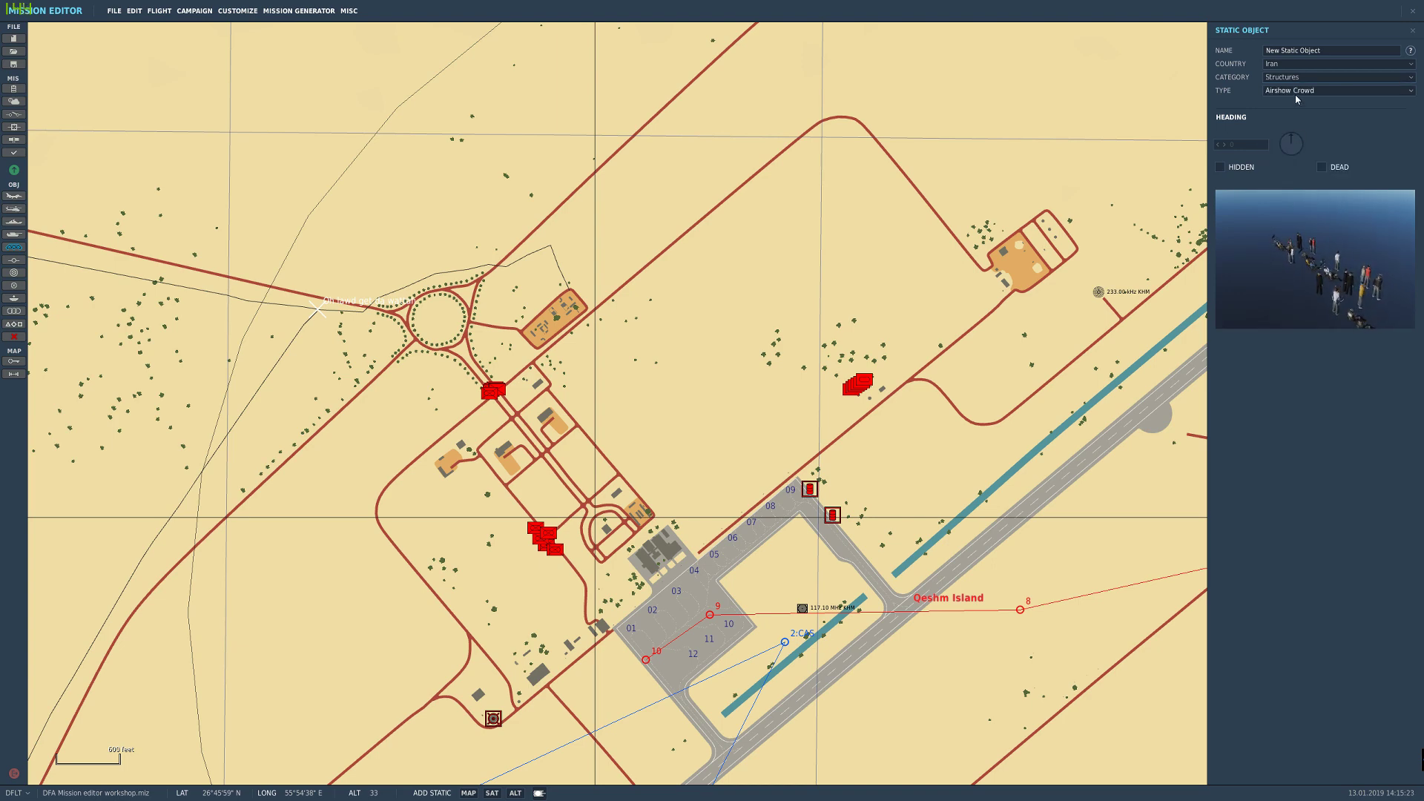
Step: Preview the structure types Barracks armed, Armed house, Bunker 2, Cafe, Chemical tank A and Garage A
{"action": "left_click", "coordinate": [1334, 91]}
{"action": "left_click", "coordinate": [1319, 148]}
{"action": "left_click", "coordinate": [1334, 91]}
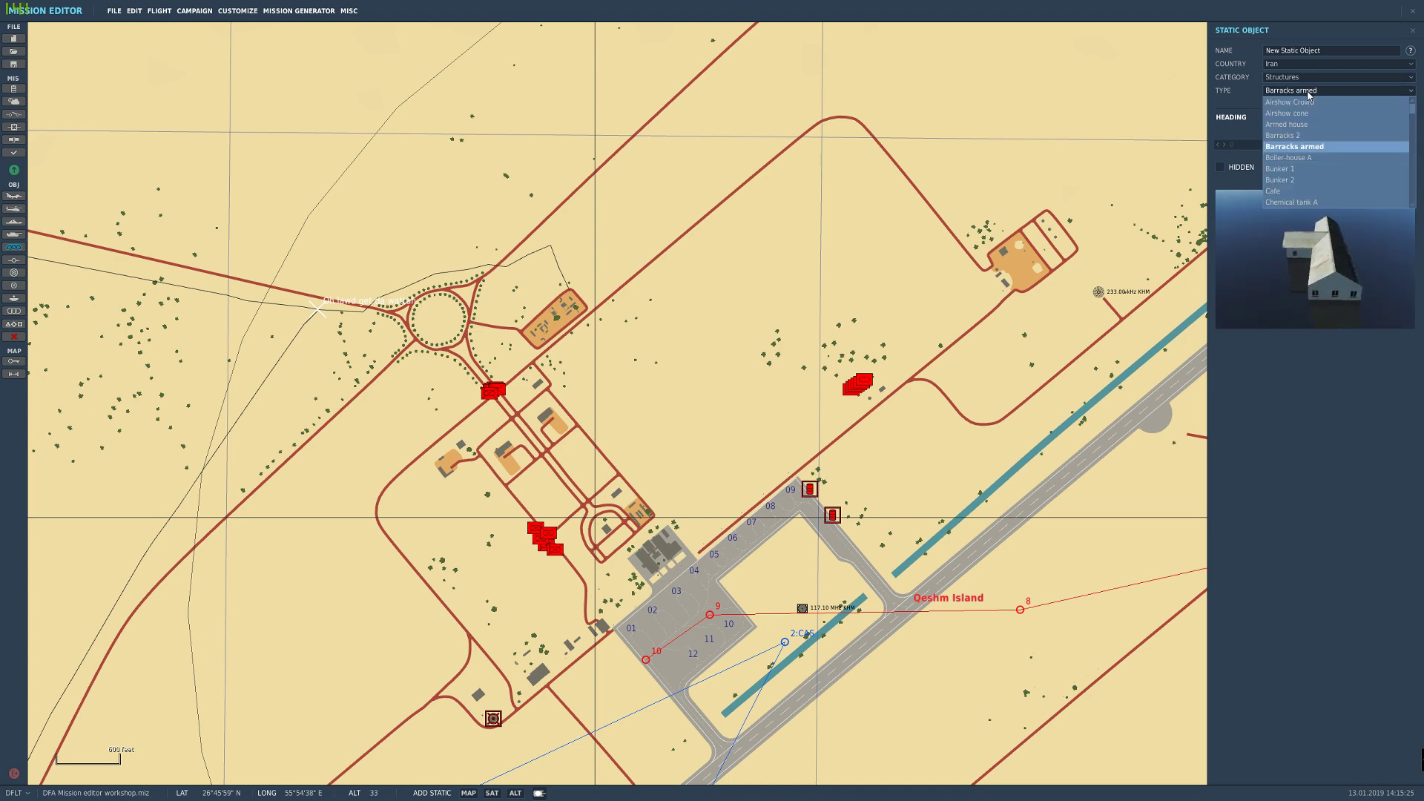
{"action": "left_click", "coordinate": [1299, 113]}
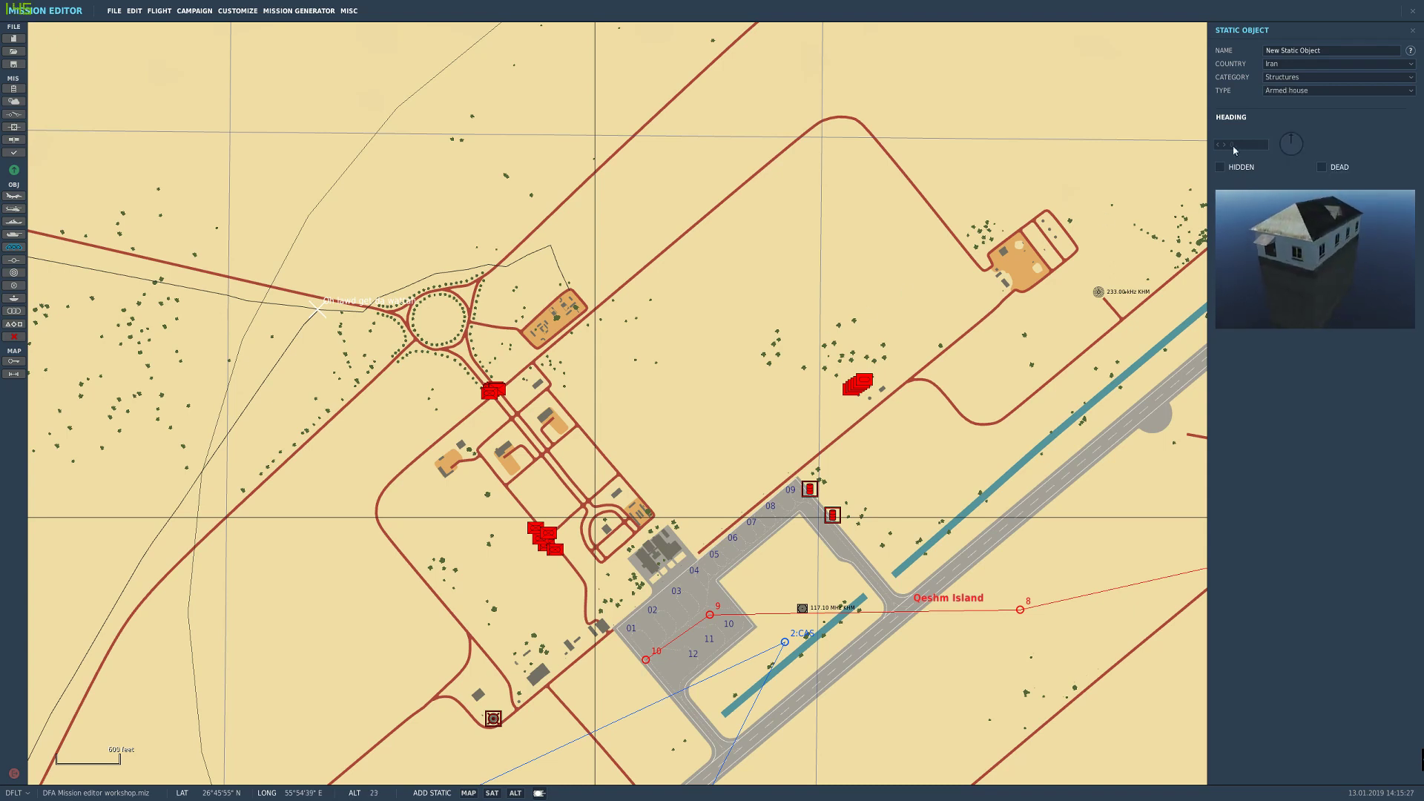
{"action": "left_click", "coordinate": [1294, 91]}
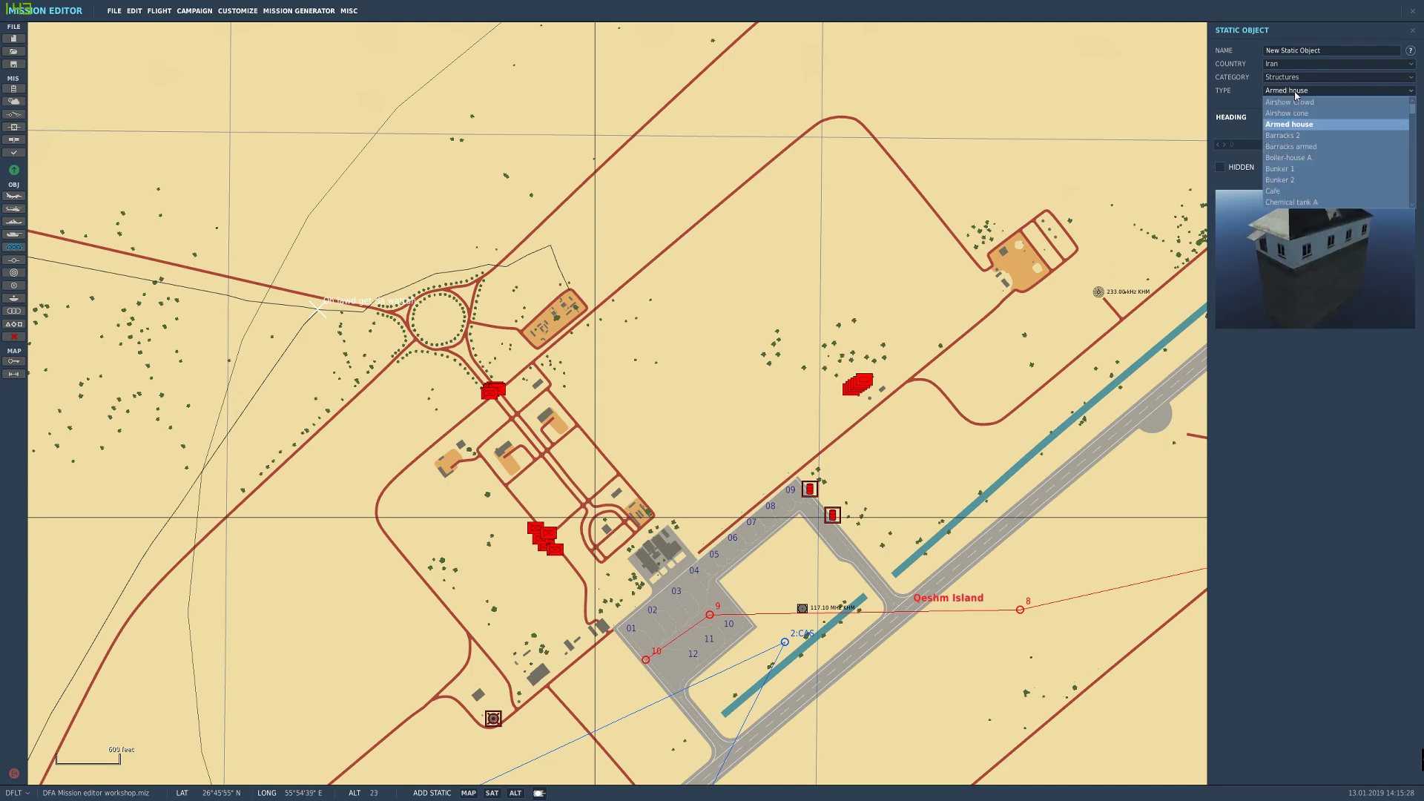
{"action": "left_click", "coordinate": [1305, 180]}
{"action": "left_click", "coordinate": [1327, 91]}
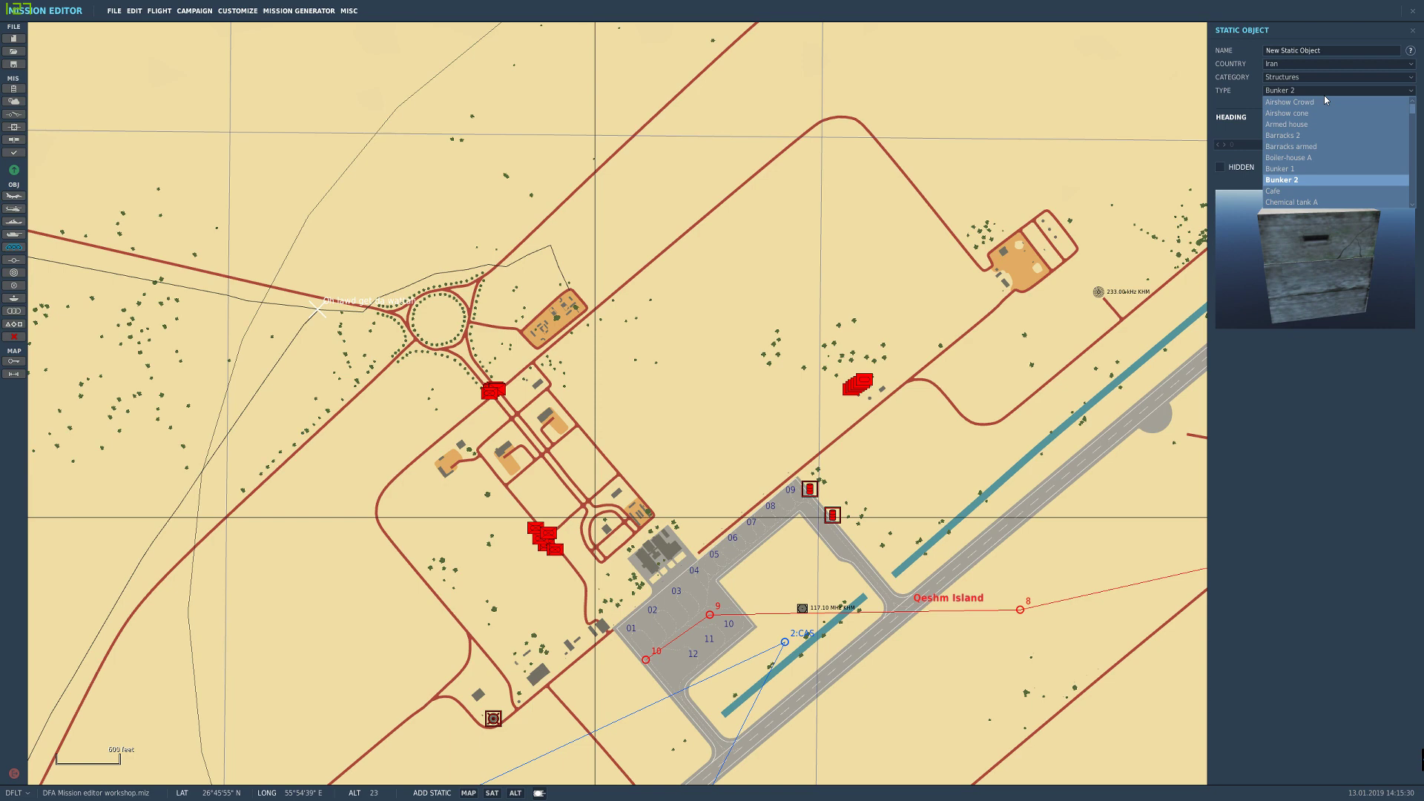
{"action": "left_click", "coordinate": [1298, 192]}
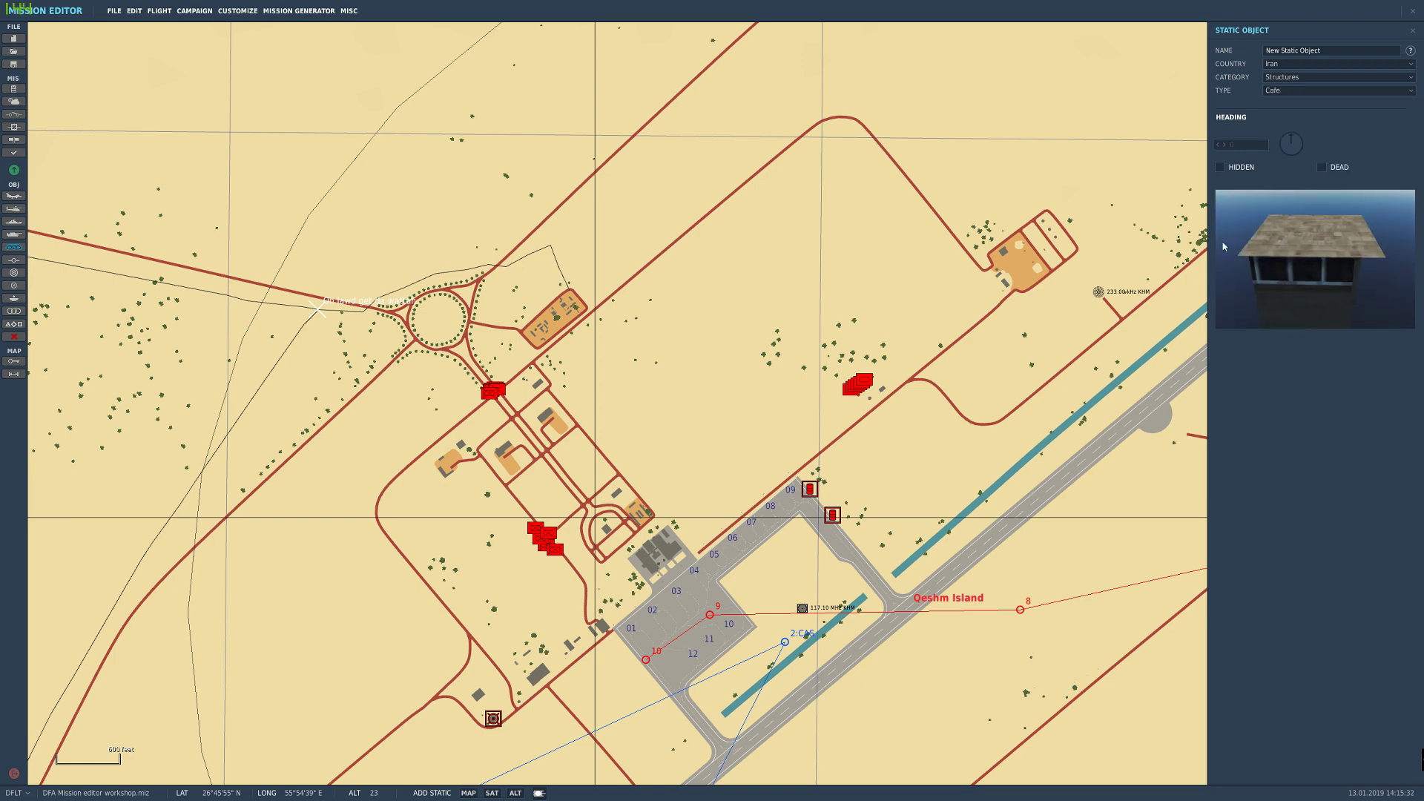
{"action": "left_click", "coordinate": [1328, 91]}
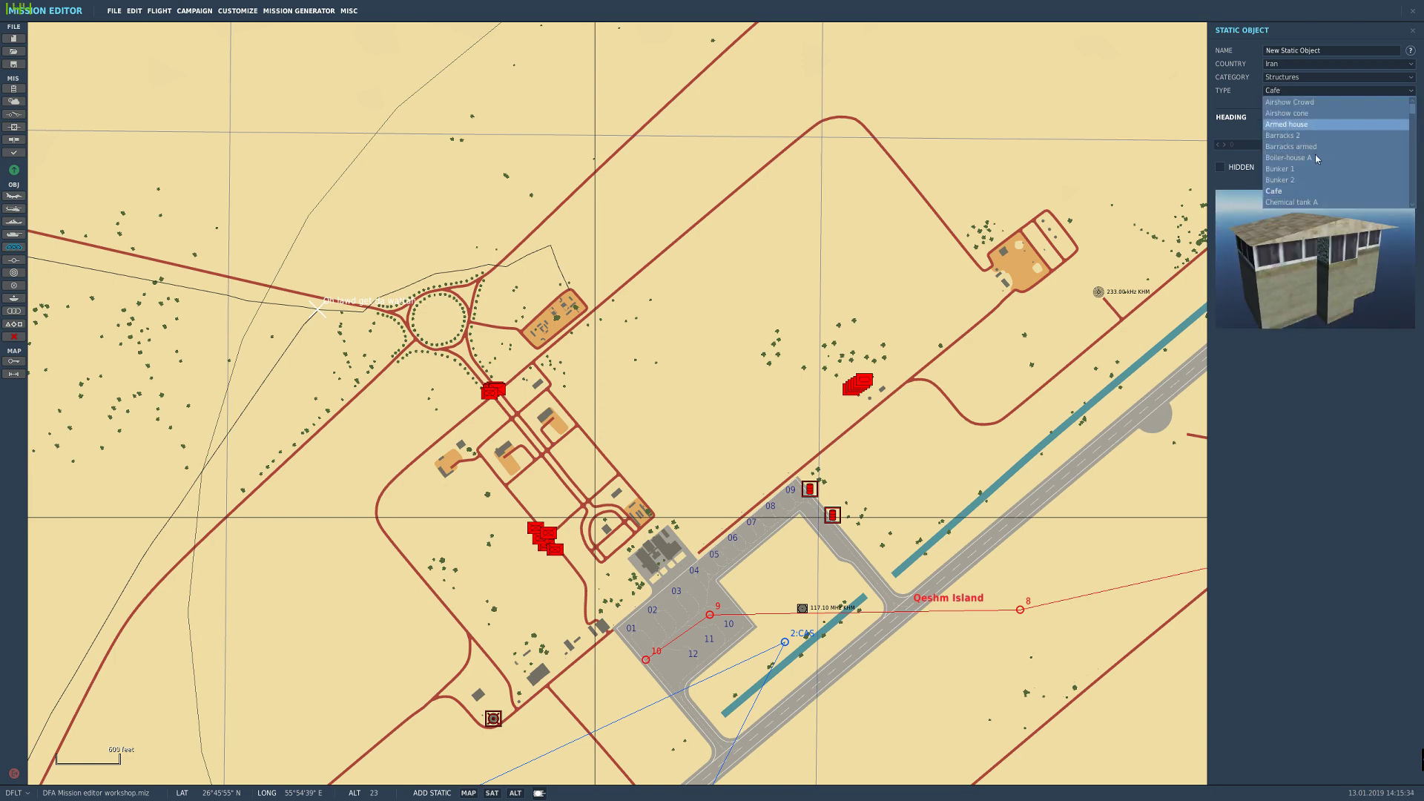
{"action": "left_click", "coordinate": [1307, 132]}
{"action": "left_click", "coordinate": [1327, 91]}
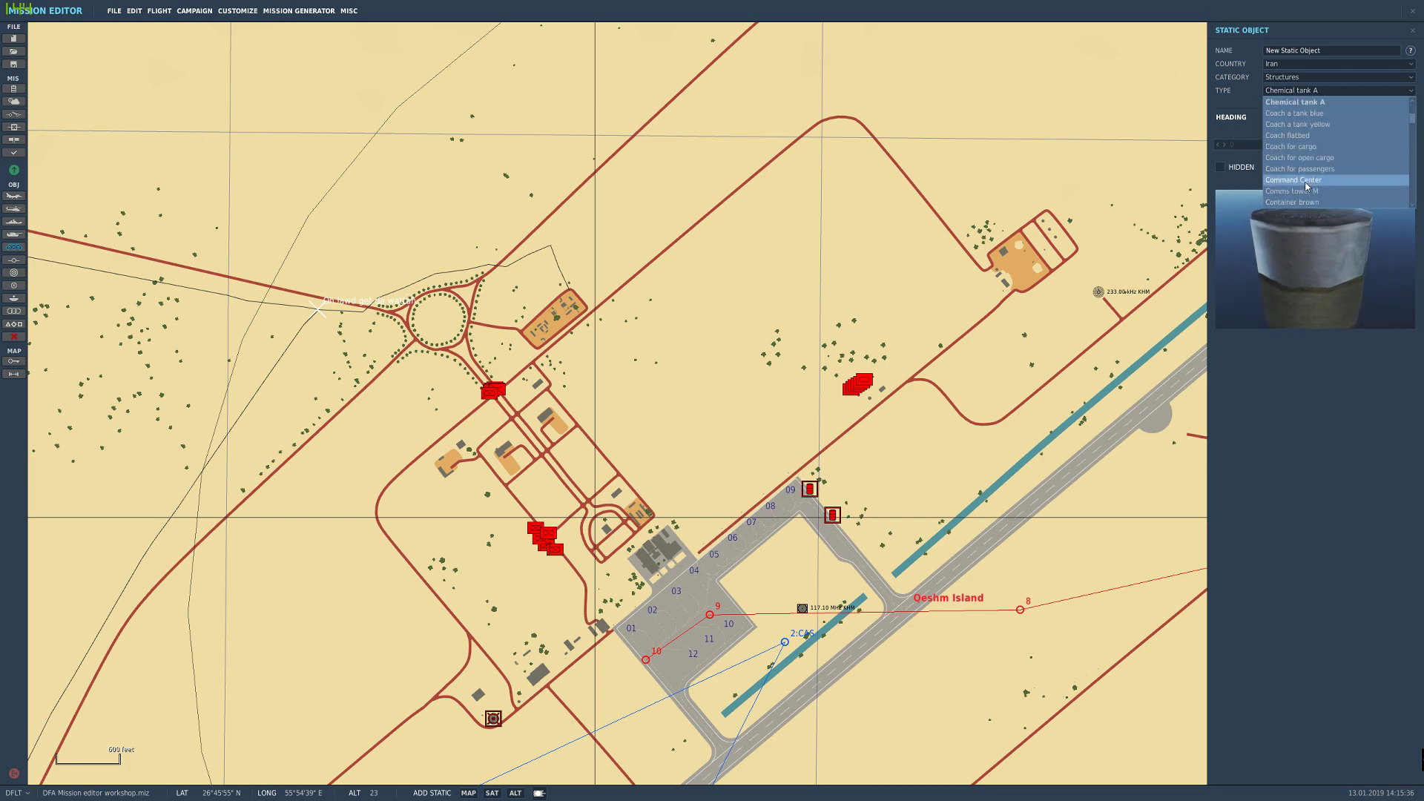
{"action": "scroll", "coordinate": [1335, 187], "scroll_direction": "down", "scroll_amount": 5}
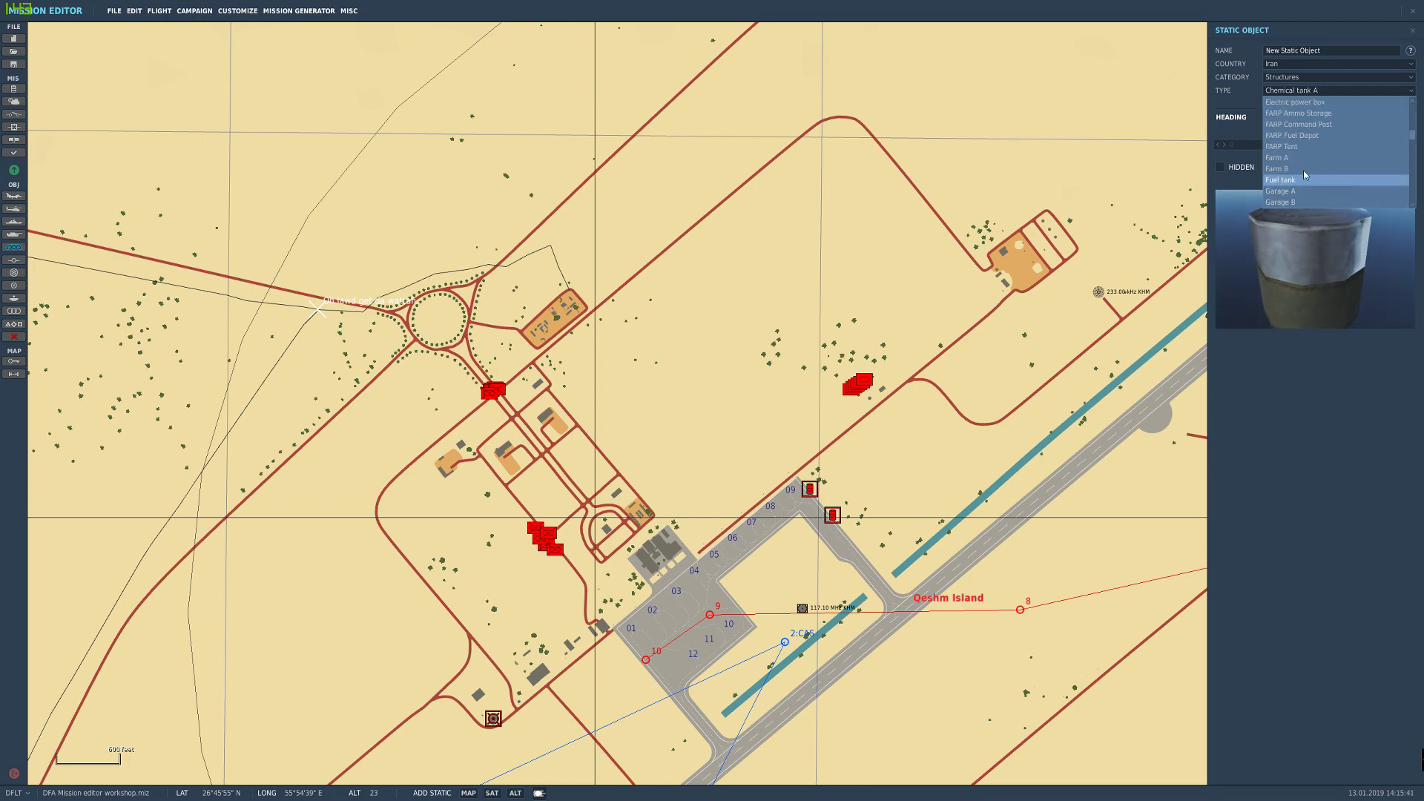
{"action": "left_click", "coordinate": [1295, 192]}
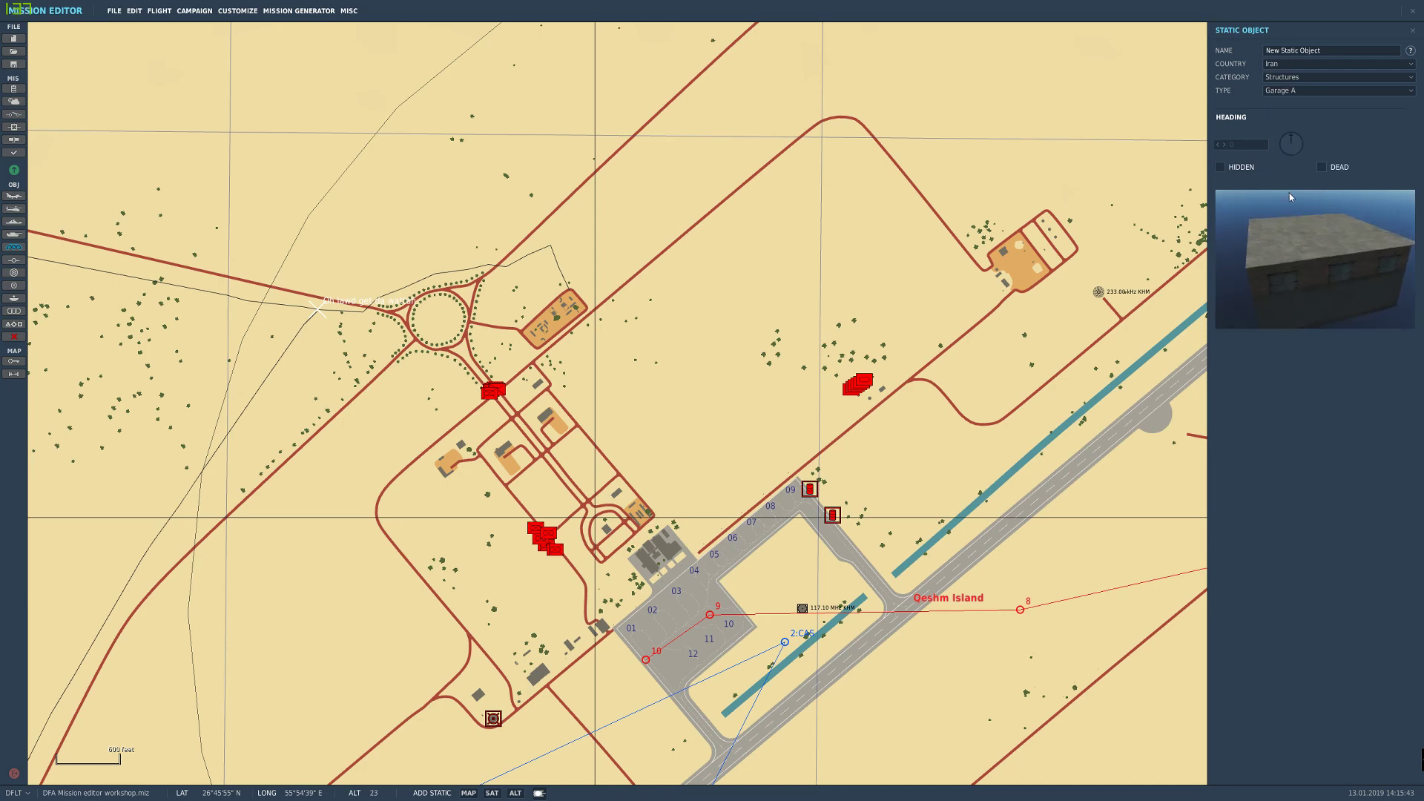
Step: Place a Garage B structure northeast of the Qeshm Island terminal buildings and move it close to the road along the parking apron
{"action": "left_click", "coordinate": [1301, 92]}
{"action": "left_click", "coordinate": [1305, 201]}
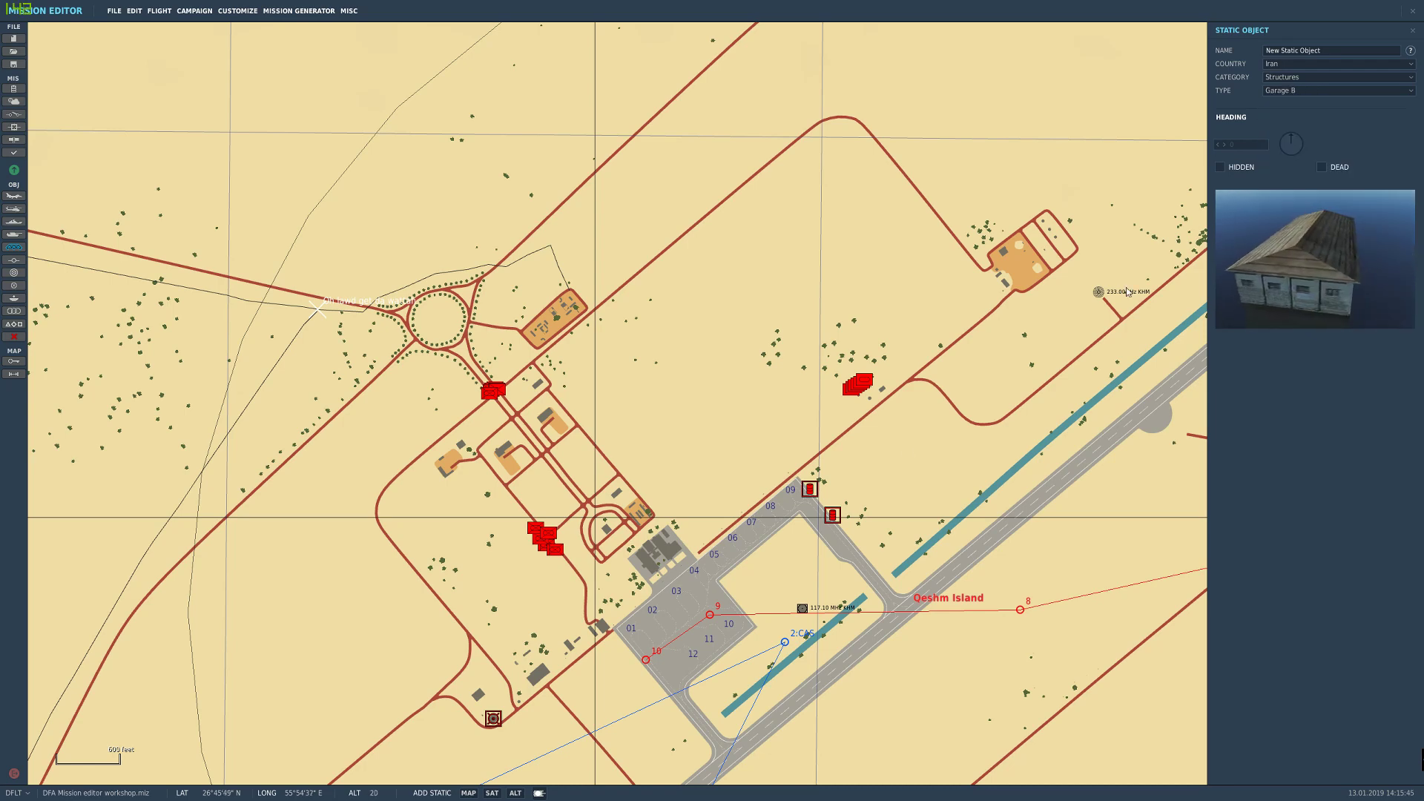
{"action": "scroll", "coordinate": [758, 484], "scroll_direction": "up", "scroll_amount": 5}
{"action": "left_click", "coordinate": [674, 528]}
{"action": "scroll", "coordinate": [696, 465], "scroll_direction": "up", "scroll_amount": 3}
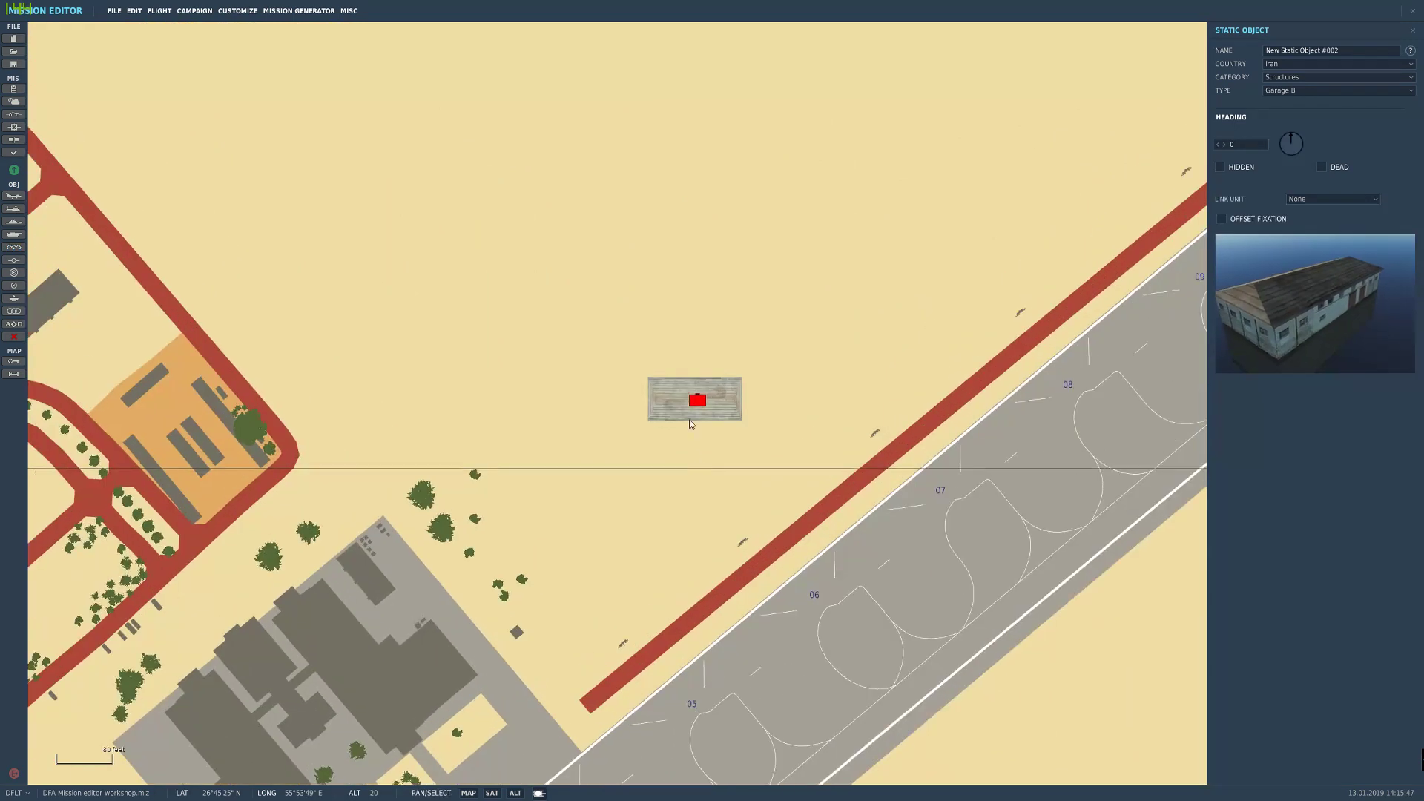
{"action": "left_click_drag", "start_coordinate": [710, 440], "coordinate": [595, 457]}
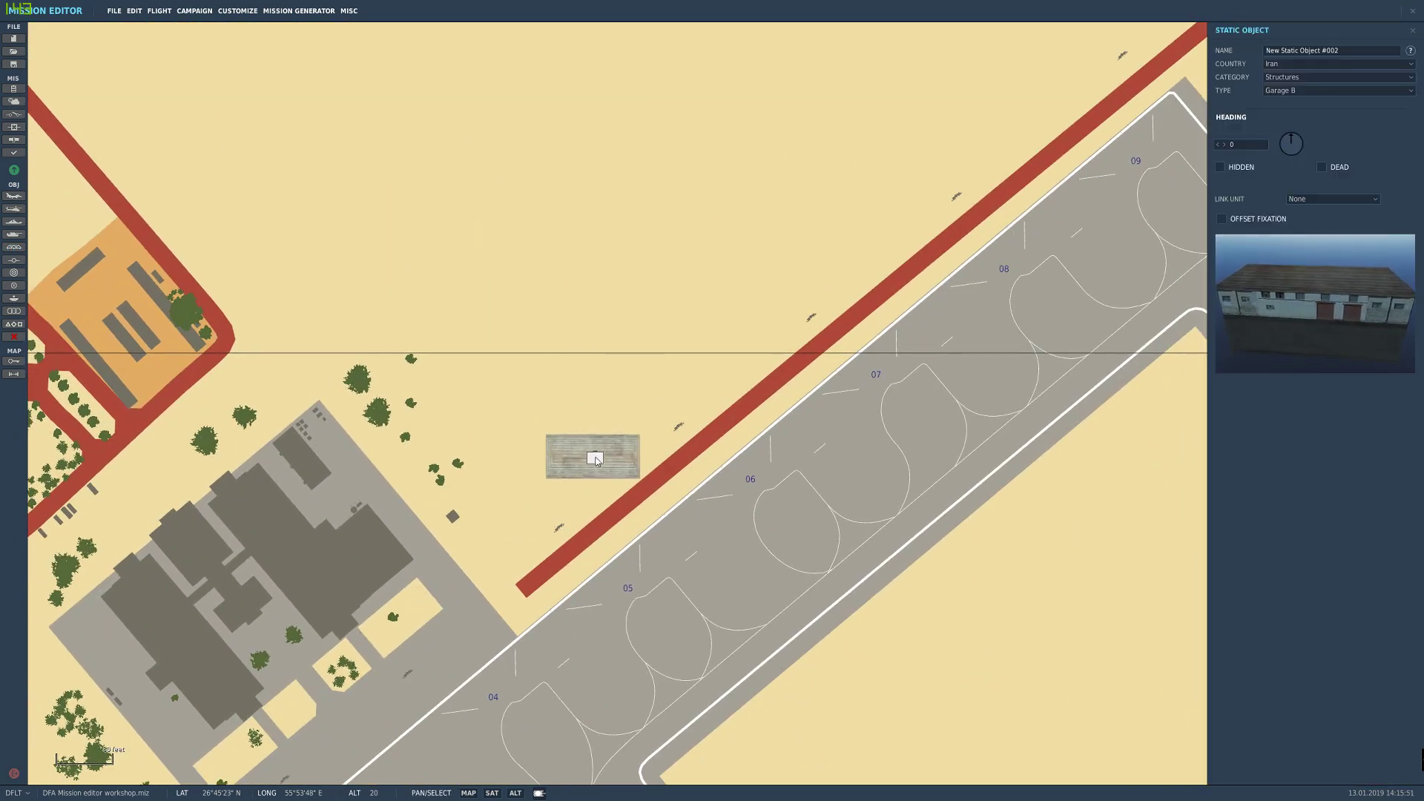
{"action": "right_click_drag", "start_coordinate": [596, 457], "coordinate": [687, 281]}
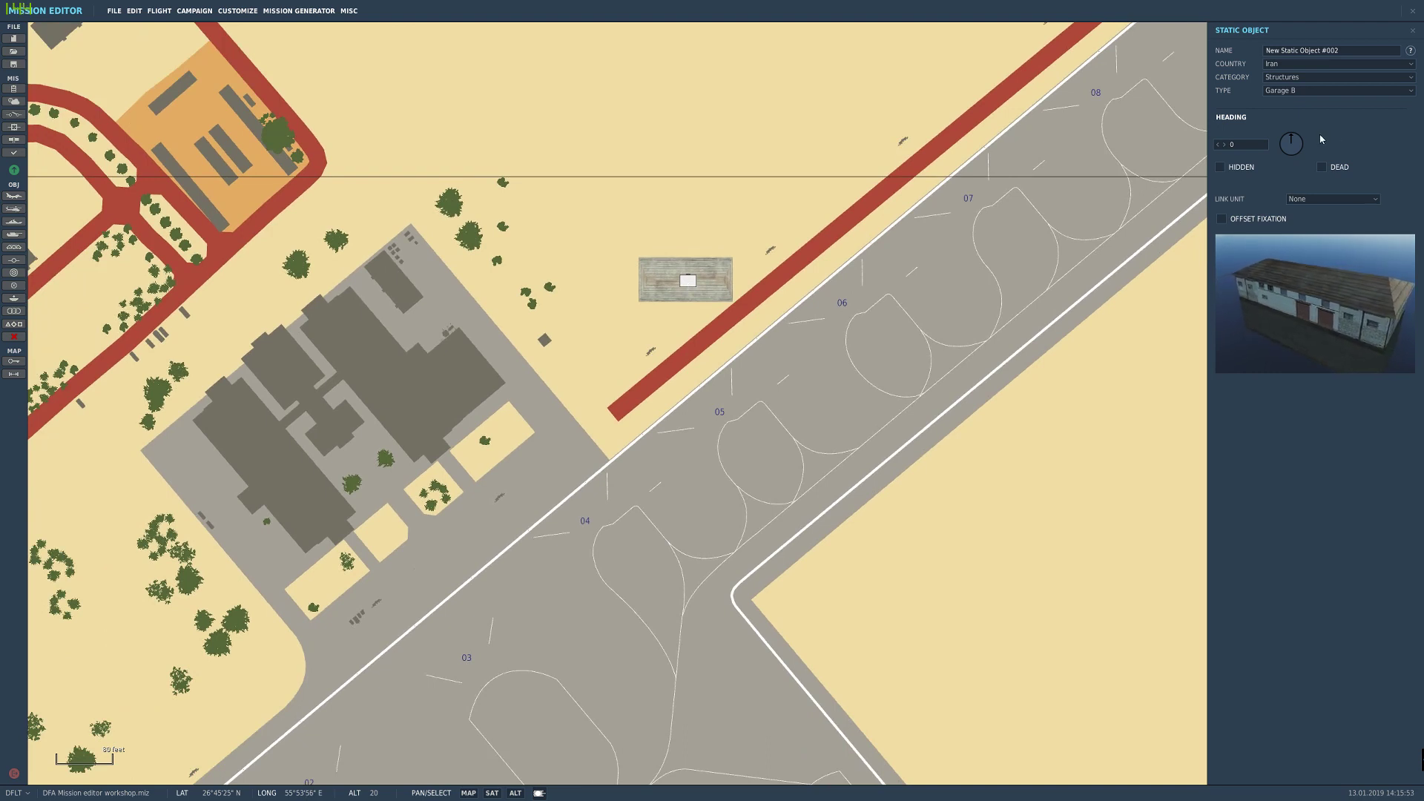
Step: Rotate the garage to heading 321, parallel to the apron road, adjust its position beside the road and deselect it
{"action": "left_click", "coordinate": [1300, 135]}
{"action": "left_click_drag", "start_coordinate": [1305, 136], "coordinate": [1250, 94]}
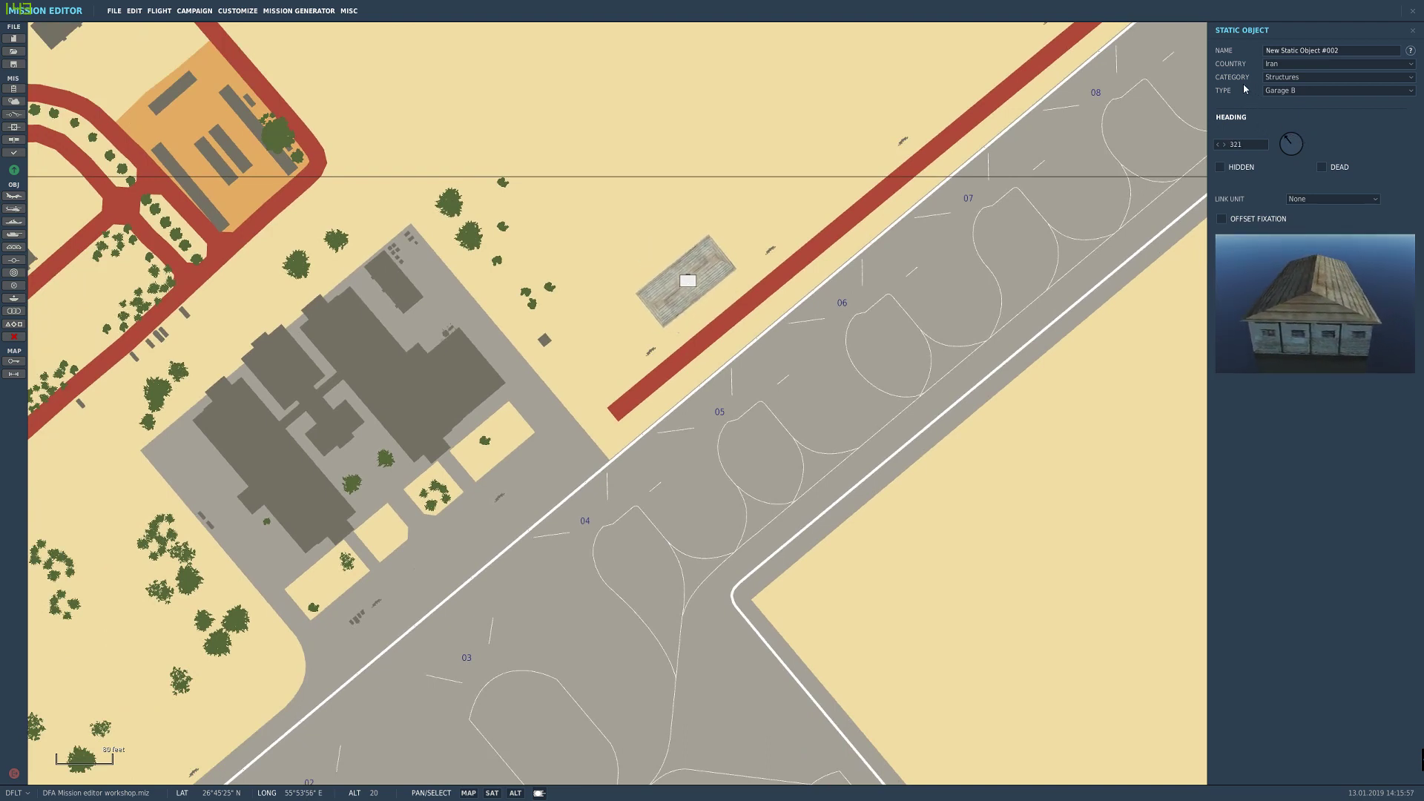
{"action": "scroll", "coordinate": [705, 291], "scroll_direction": "up", "scroll_amount": 3}
{"action": "left_click_drag", "start_coordinate": [669, 275], "coordinate": [674, 298]}
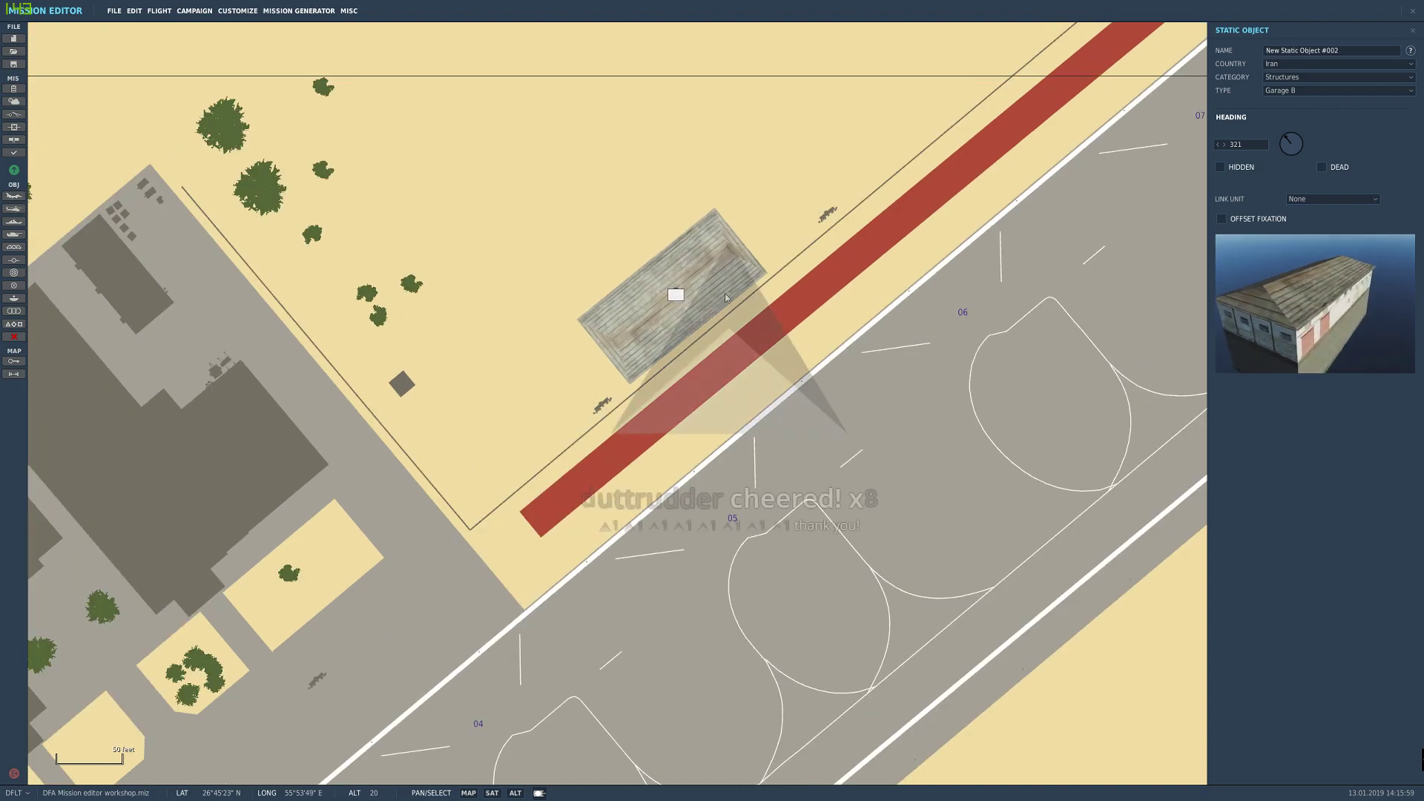
{"action": "left_click_drag", "start_coordinate": [829, 327], "coordinate": [712, 481]}
{"action": "scroll", "coordinate": [710, 479], "scroll_direction": "down", "scroll_amount": 4}
{"action": "scroll", "coordinate": [682, 466], "scroll_direction": "down", "scroll_amount": 4}
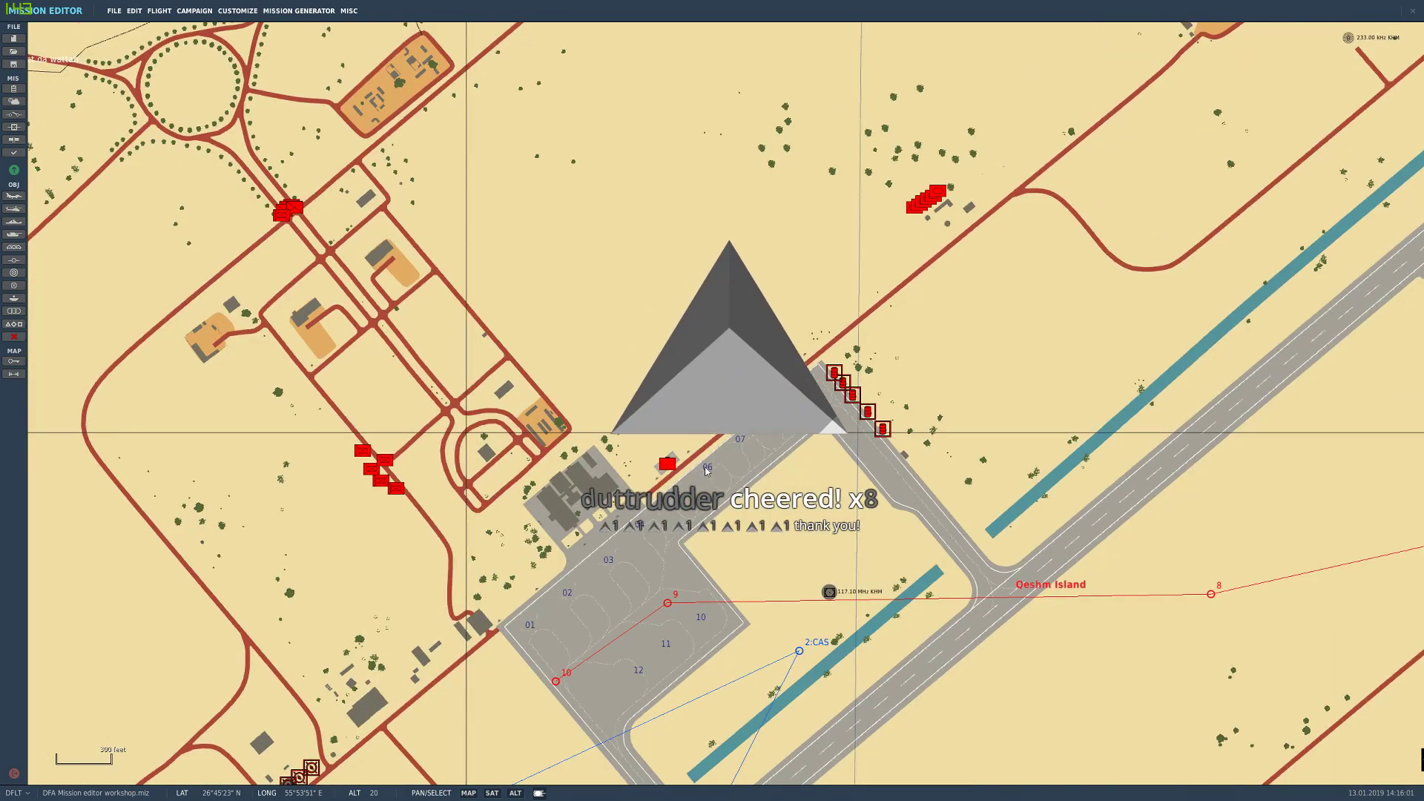
Step: Review the placed Garage B static object's properties and the Qeshm Island airport's warehouse information, and close the warehouse details
{"action": "scroll", "coordinate": [636, 550], "scroll_direction": "up", "scroll_amount": 3}
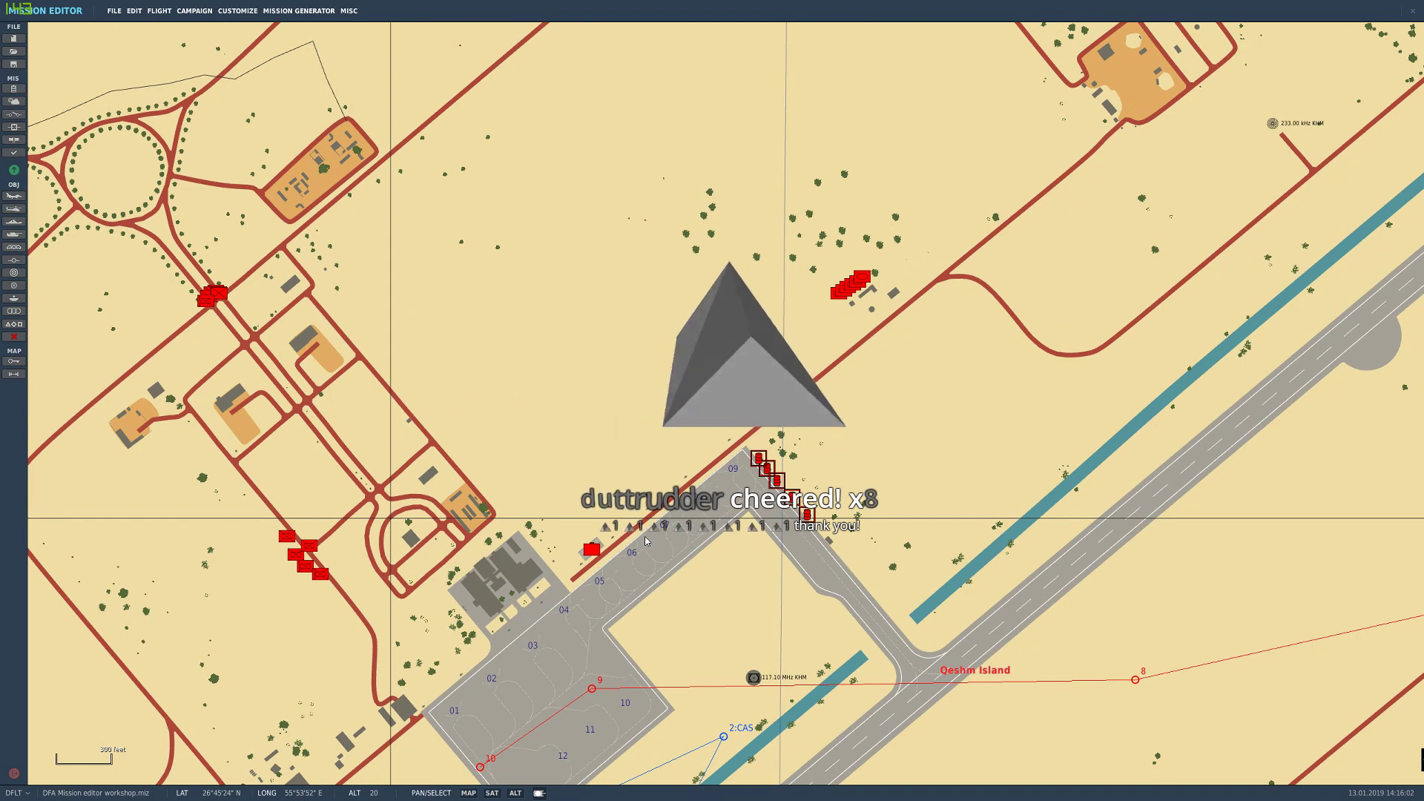
{"action": "scroll", "coordinate": [679, 564], "scroll_direction": "down", "scroll_amount": 2}
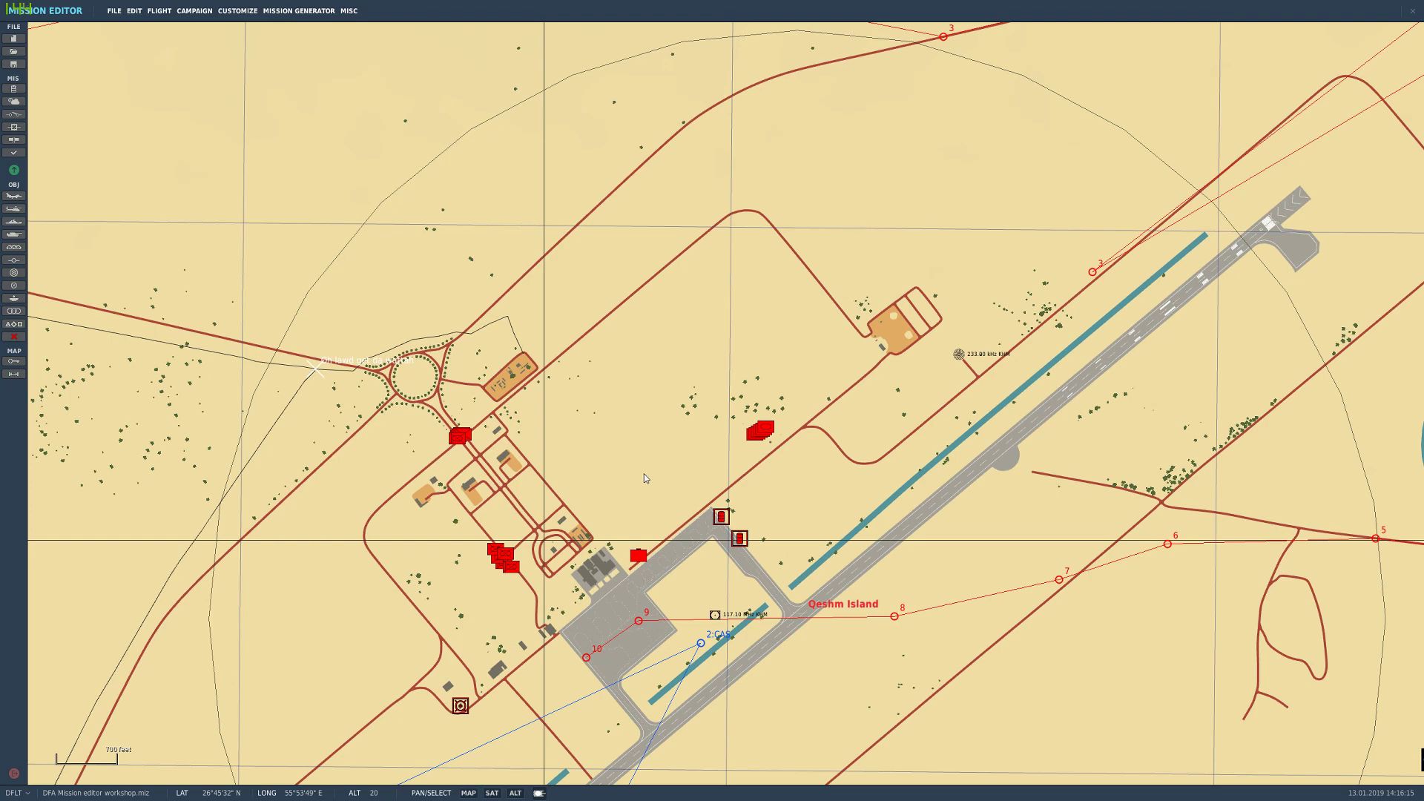
{"action": "left_click_drag", "start_coordinate": [619, 452], "coordinate": [641, 382]}
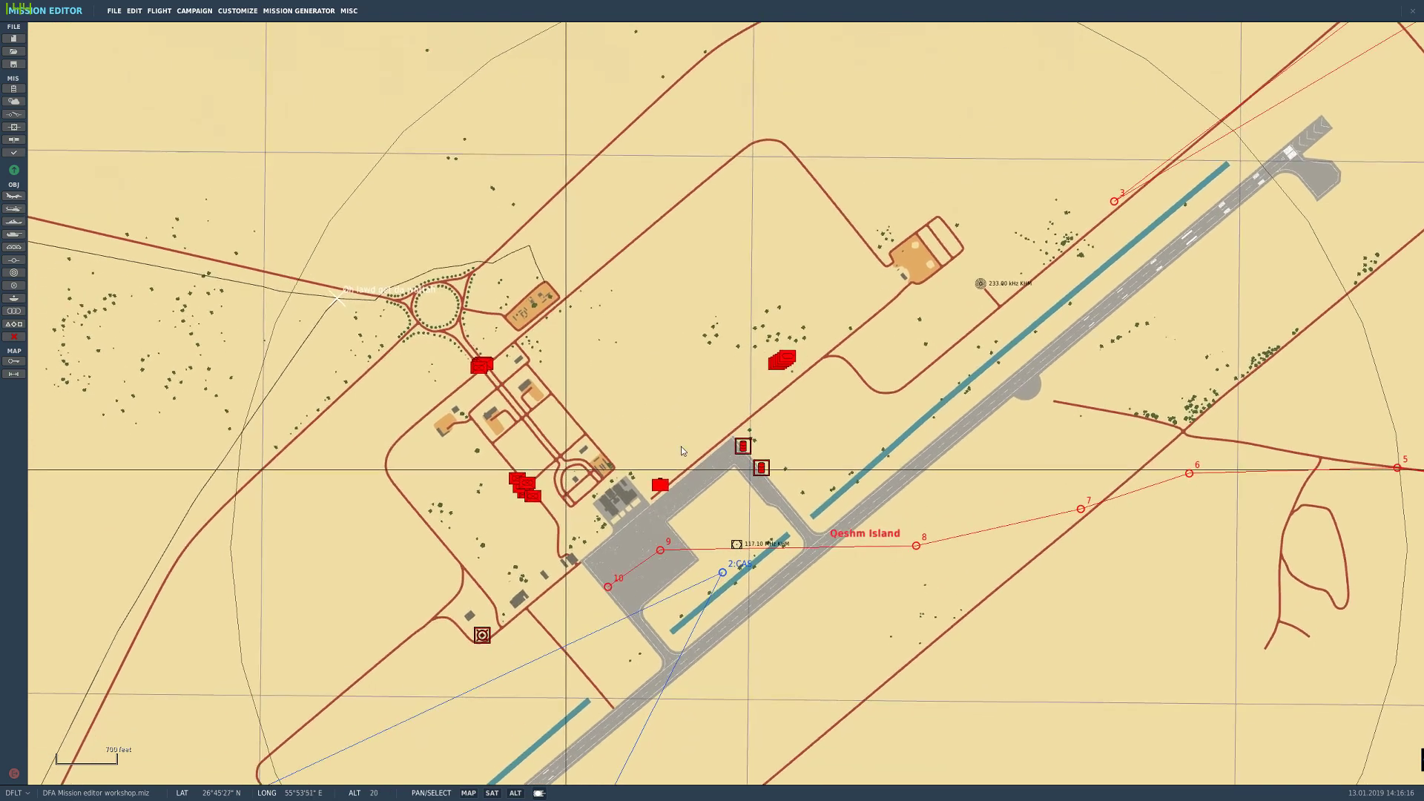
{"action": "left_click", "coordinate": [669, 483]}
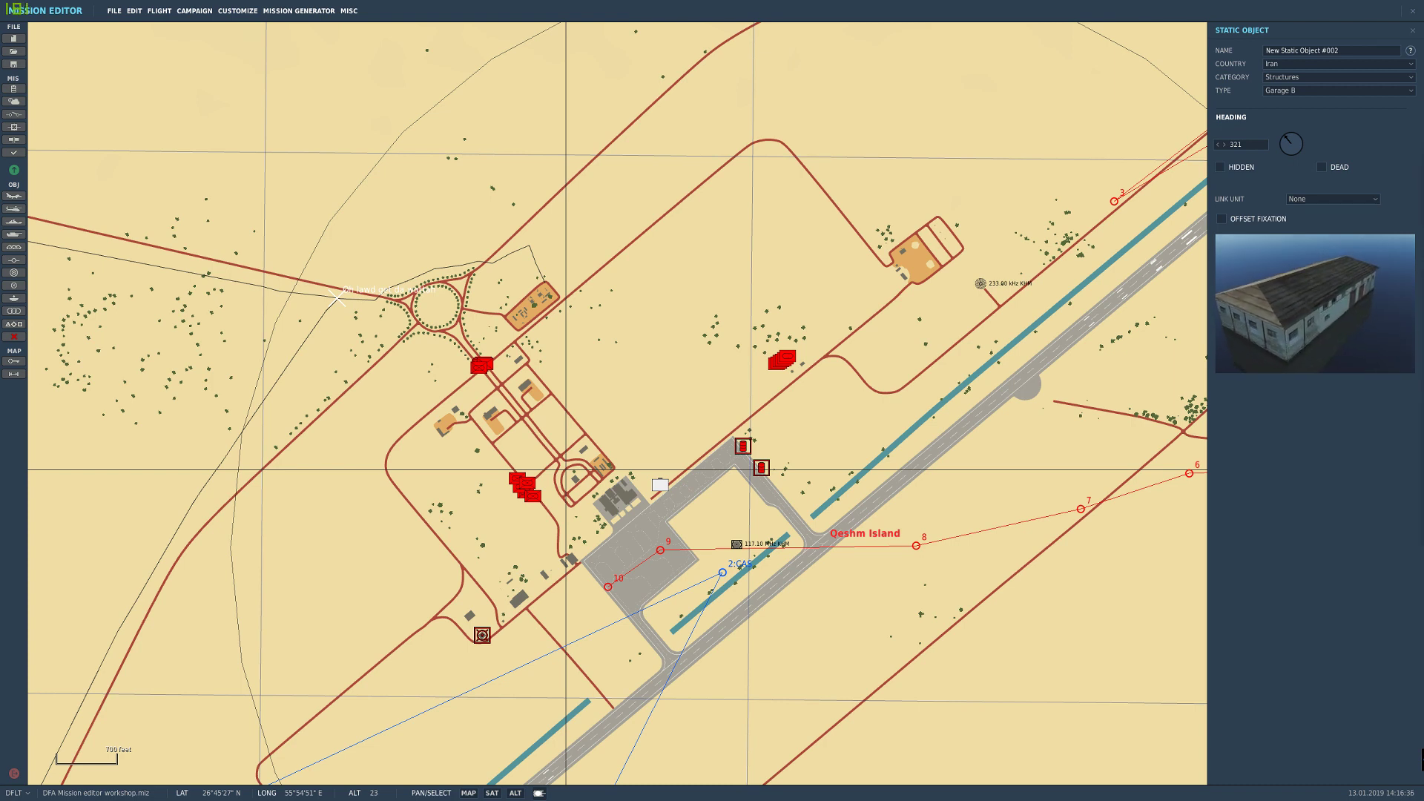
{"action": "left_click", "coordinate": [956, 452]}
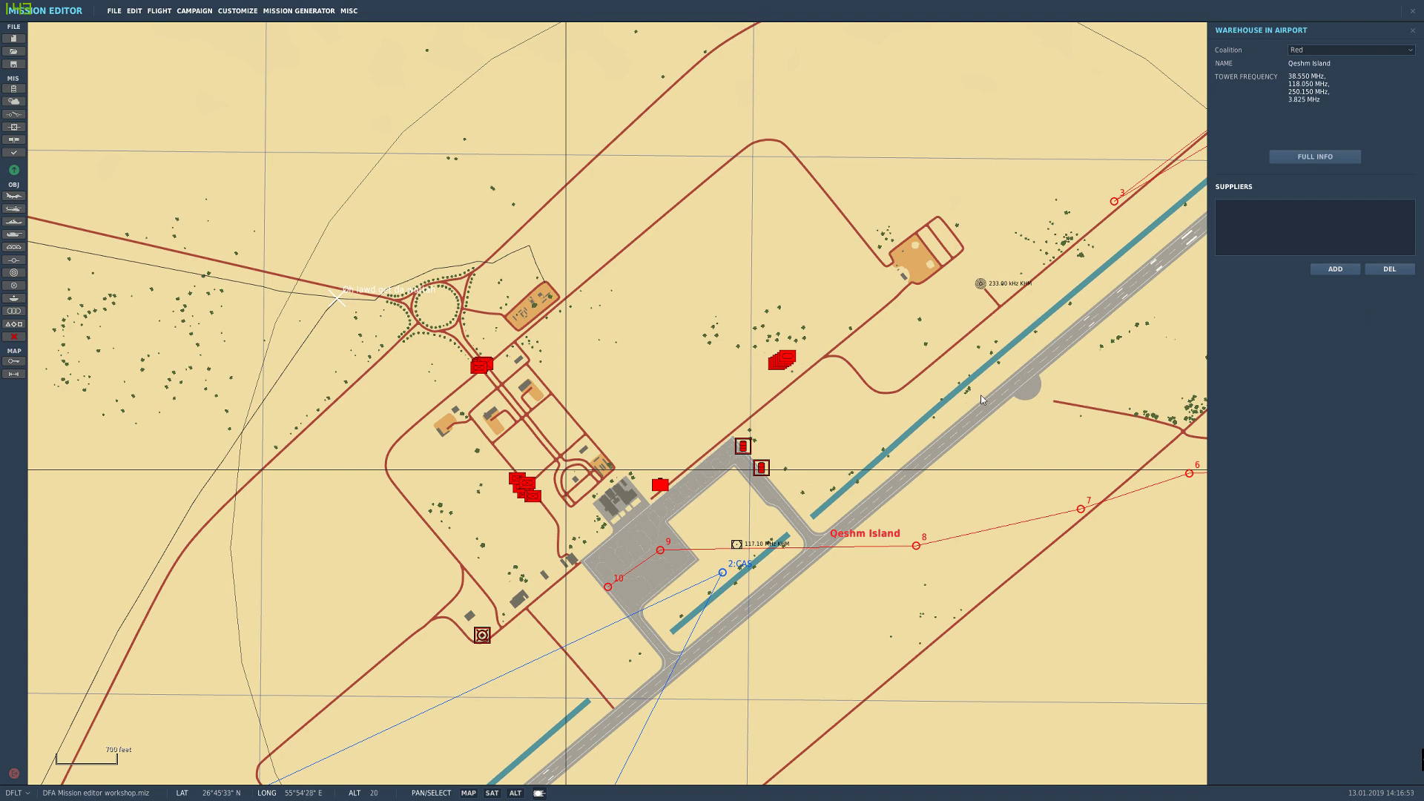
{"action": "scroll", "coordinate": [977, 395], "scroll_direction": "down", "scroll_amount": 3}
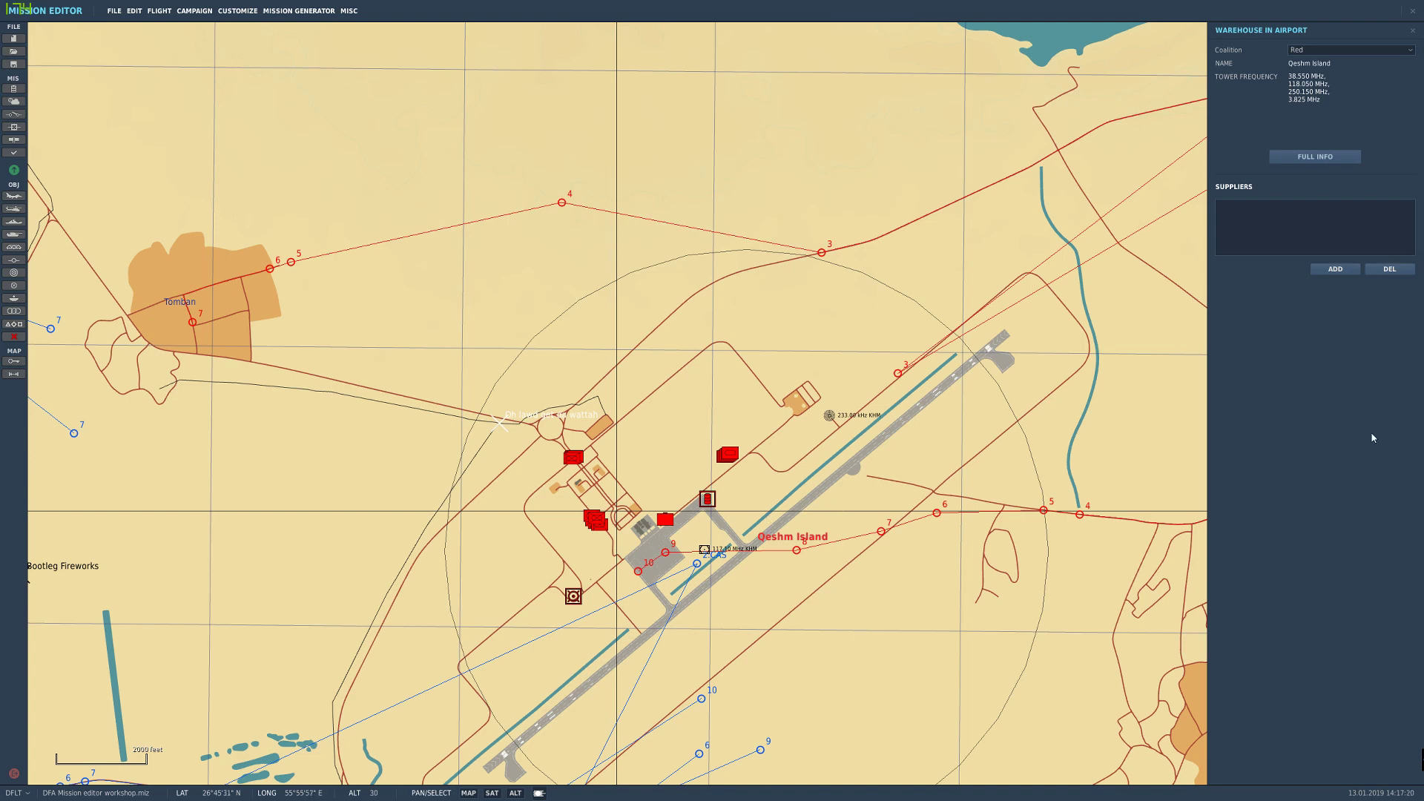
{"action": "left_click_drag", "start_coordinate": [867, 503], "coordinate": [744, 464]}
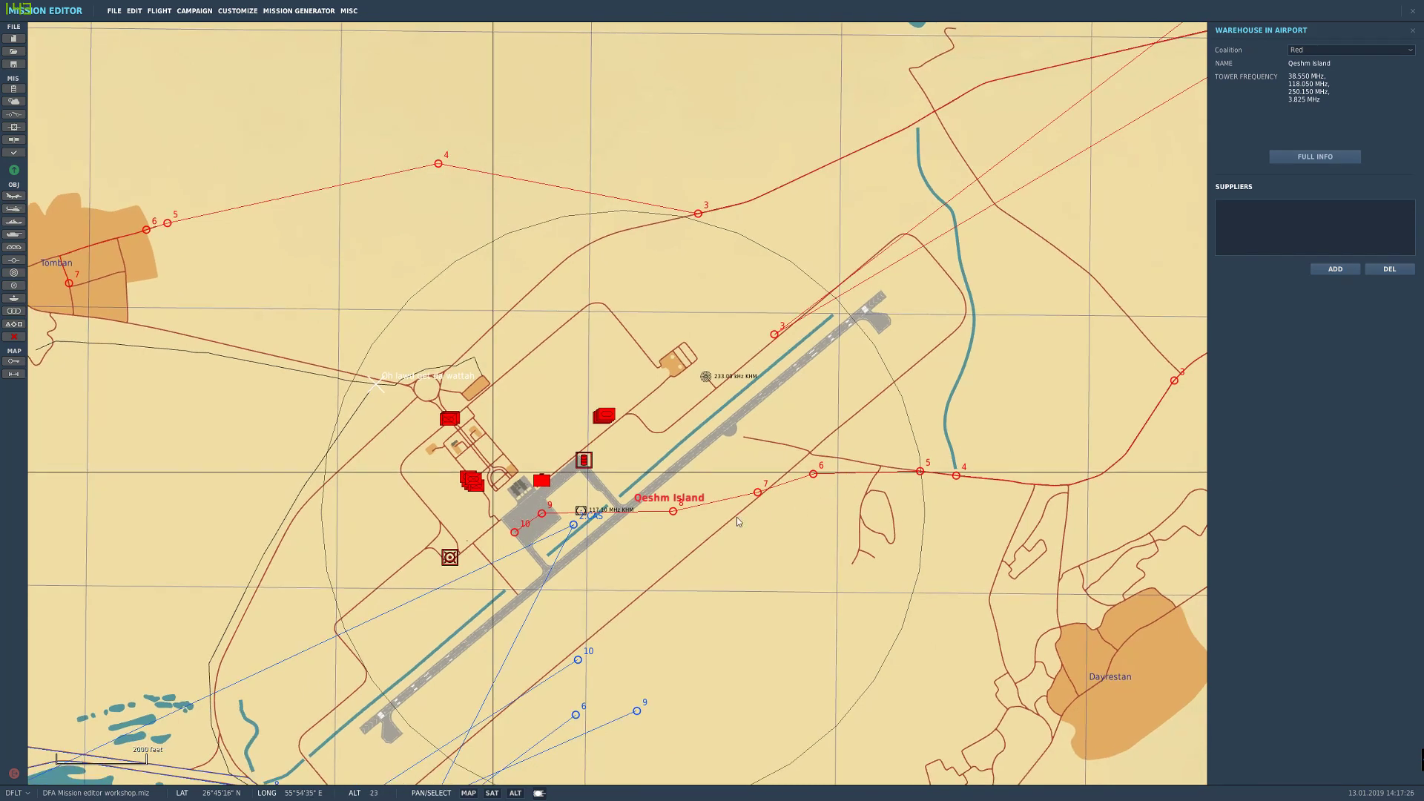
{"action": "left_click_drag", "start_coordinate": [893, 533], "coordinate": [888, 529]}
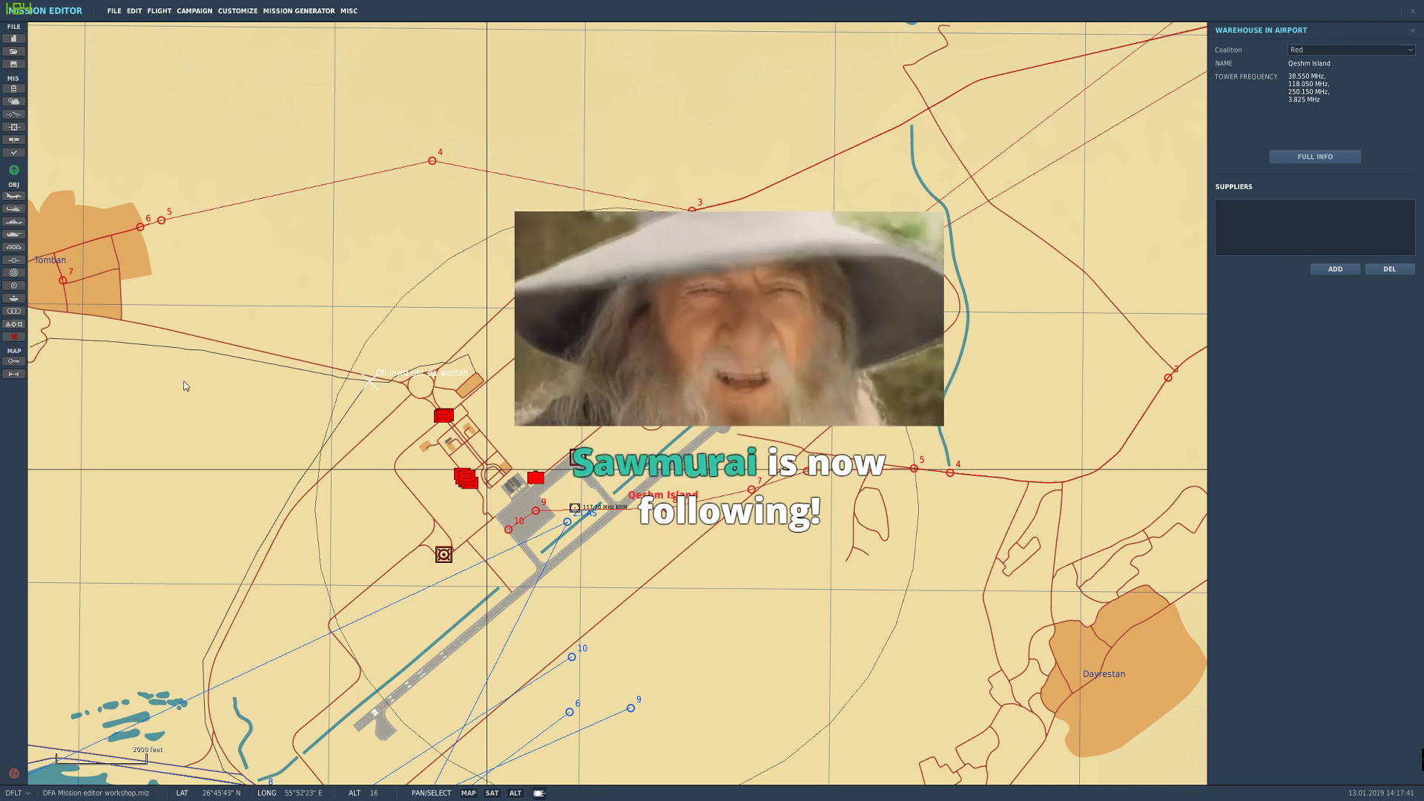
{"action": "left_click", "coordinate": [213, 477]}
Step: Examine the overall mission layout, from the units and routes around Qeshm Island out to Bandar Abbas, Khasab and the Gulf islands
{"action": "scroll", "coordinate": [500, 514], "scroll_direction": "down", "scroll_amount": 3}
{"action": "scroll", "coordinate": [501, 514], "scroll_direction": "down", "scroll_amount": 2}
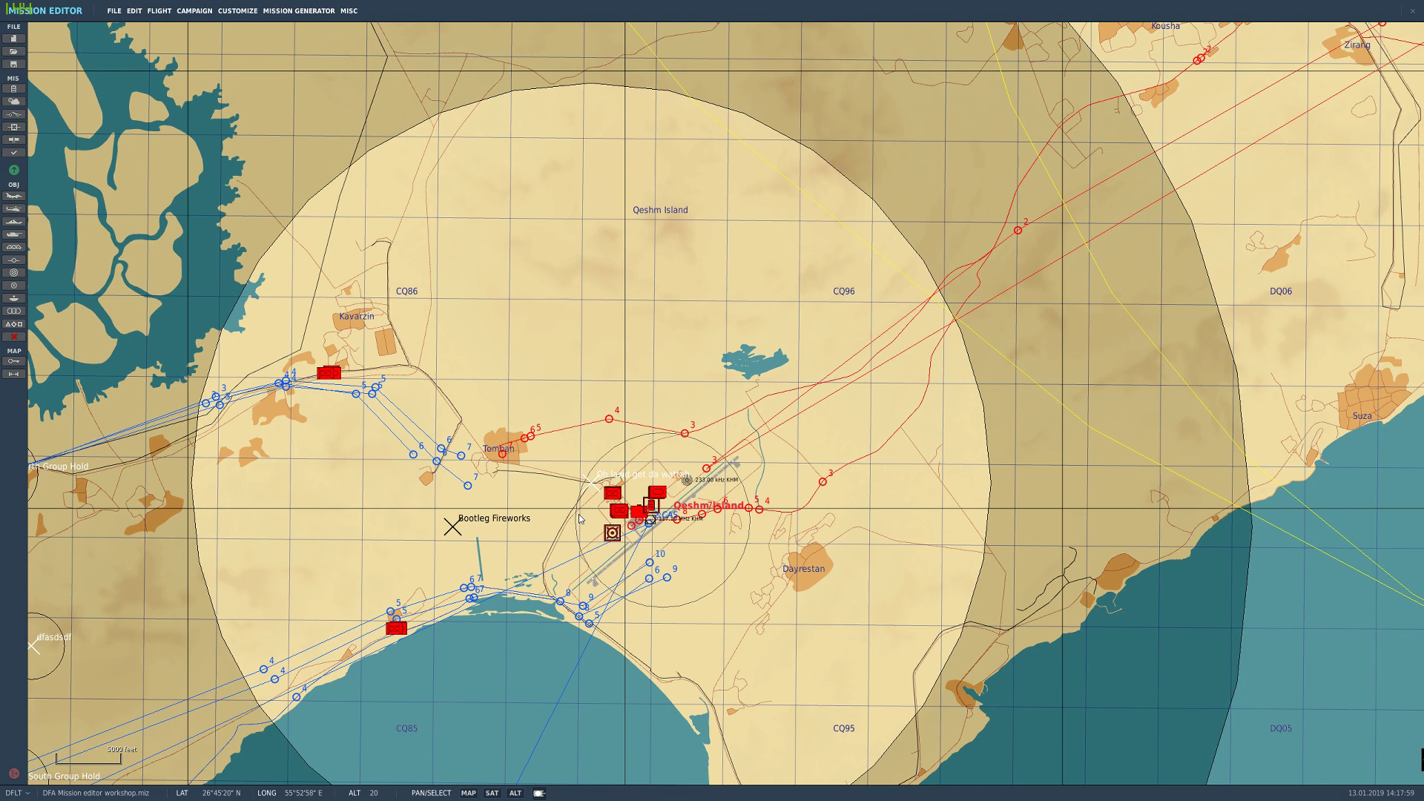
{"action": "scroll", "coordinate": [581, 517], "scroll_direction": "down", "scroll_amount": 5}
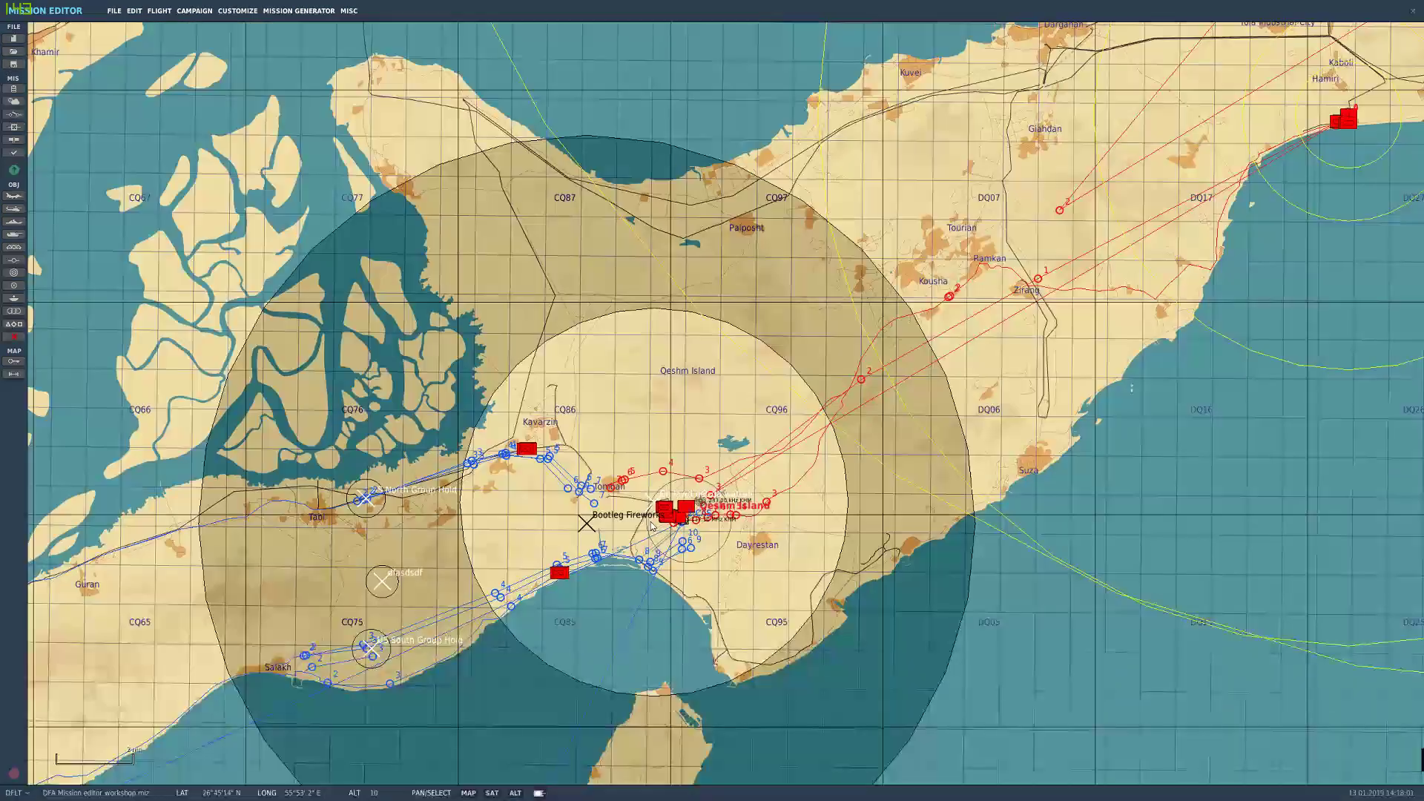
{"action": "scroll", "coordinate": [639, 547], "scroll_direction": "down", "scroll_amount": 3}
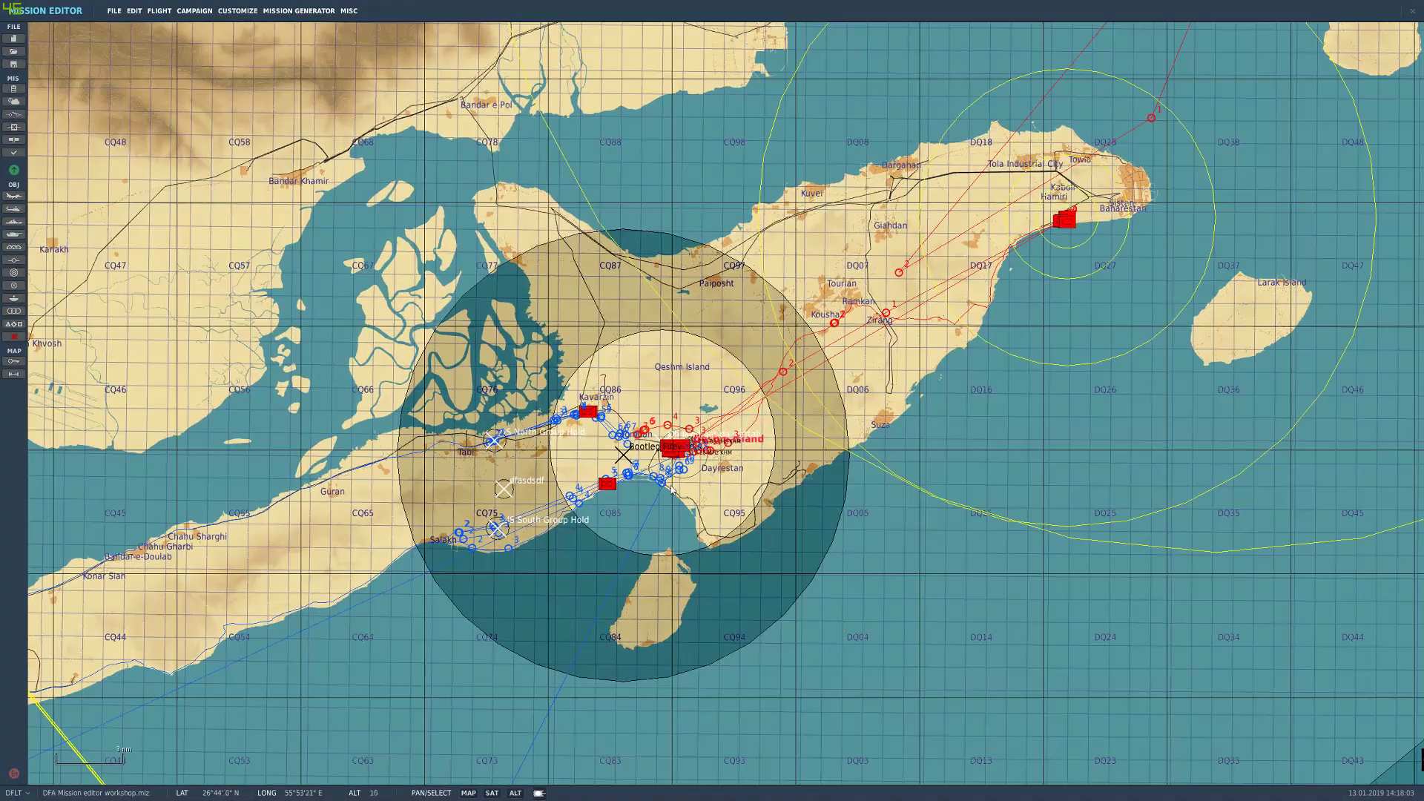
{"action": "scroll", "coordinate": [666, 487], "scroll_direction": "up", "scroll_amount": 2}
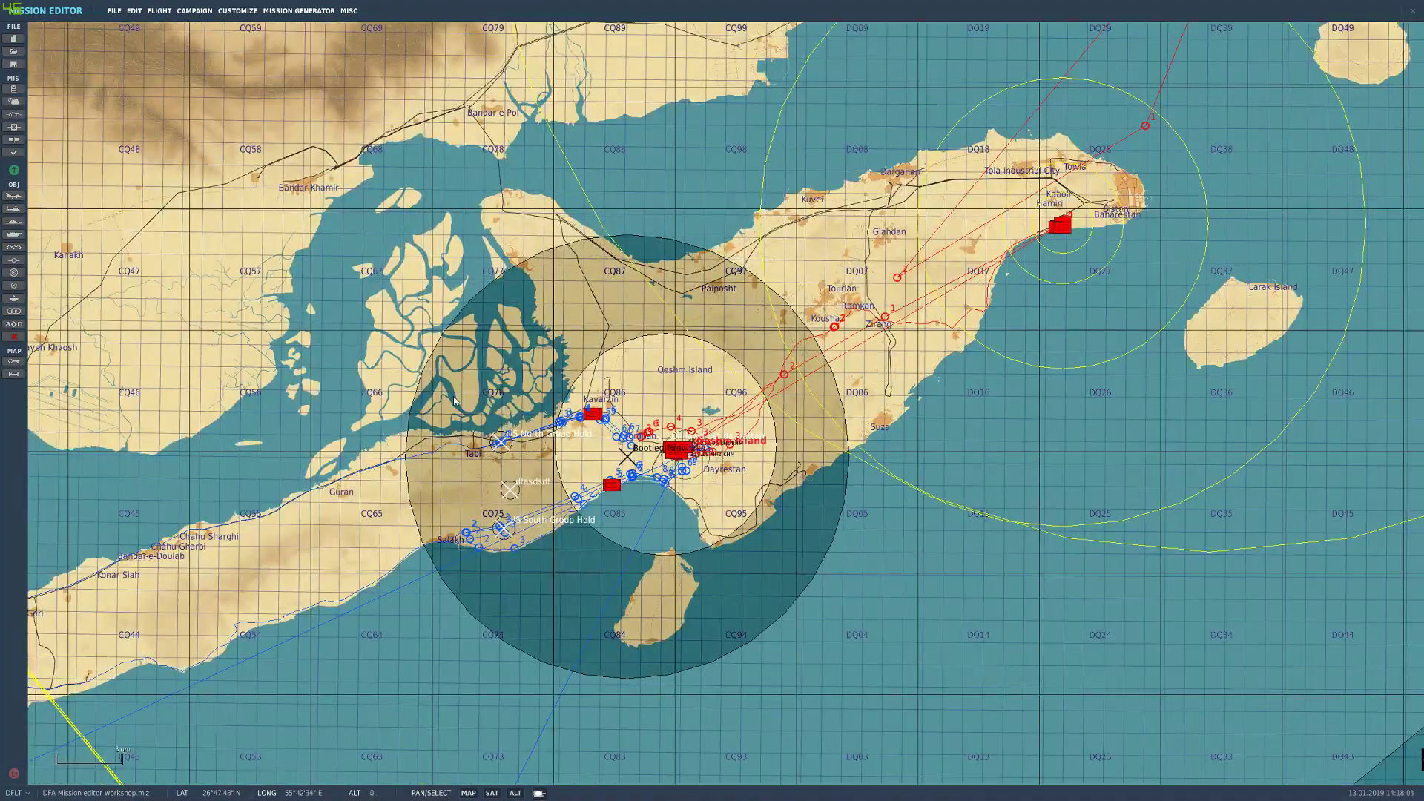
{"action": "left_click_drag", "start_coordinate": [554, 499], "coordinate": [582, 491]}
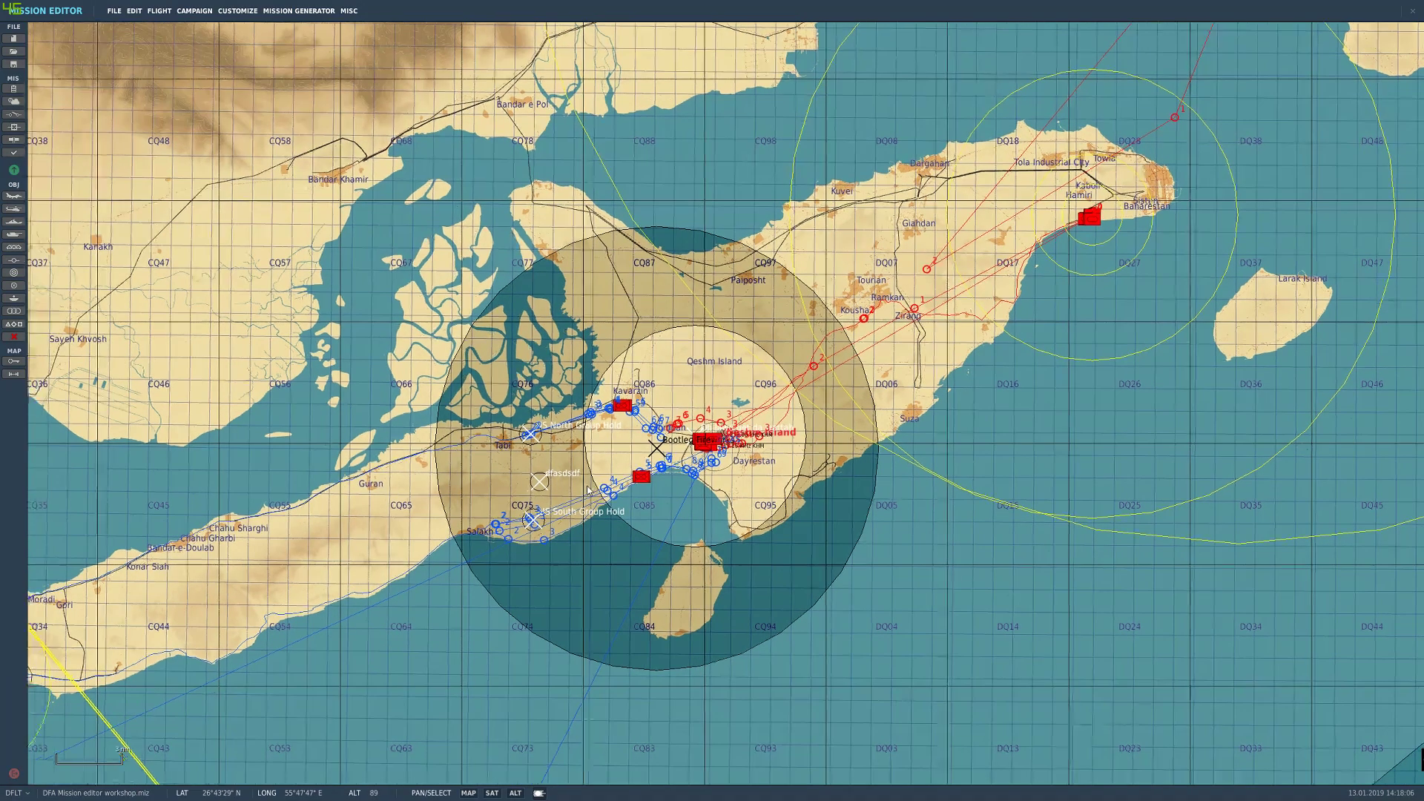
{"action": "scroll", "coordinate": [582, 489], "scroll_direction": "up", "scroll_amount": 1}
{"action": "scroll", "coordinate": [582, 488], "scroll_direction": "down", "scroll_amount": 3}
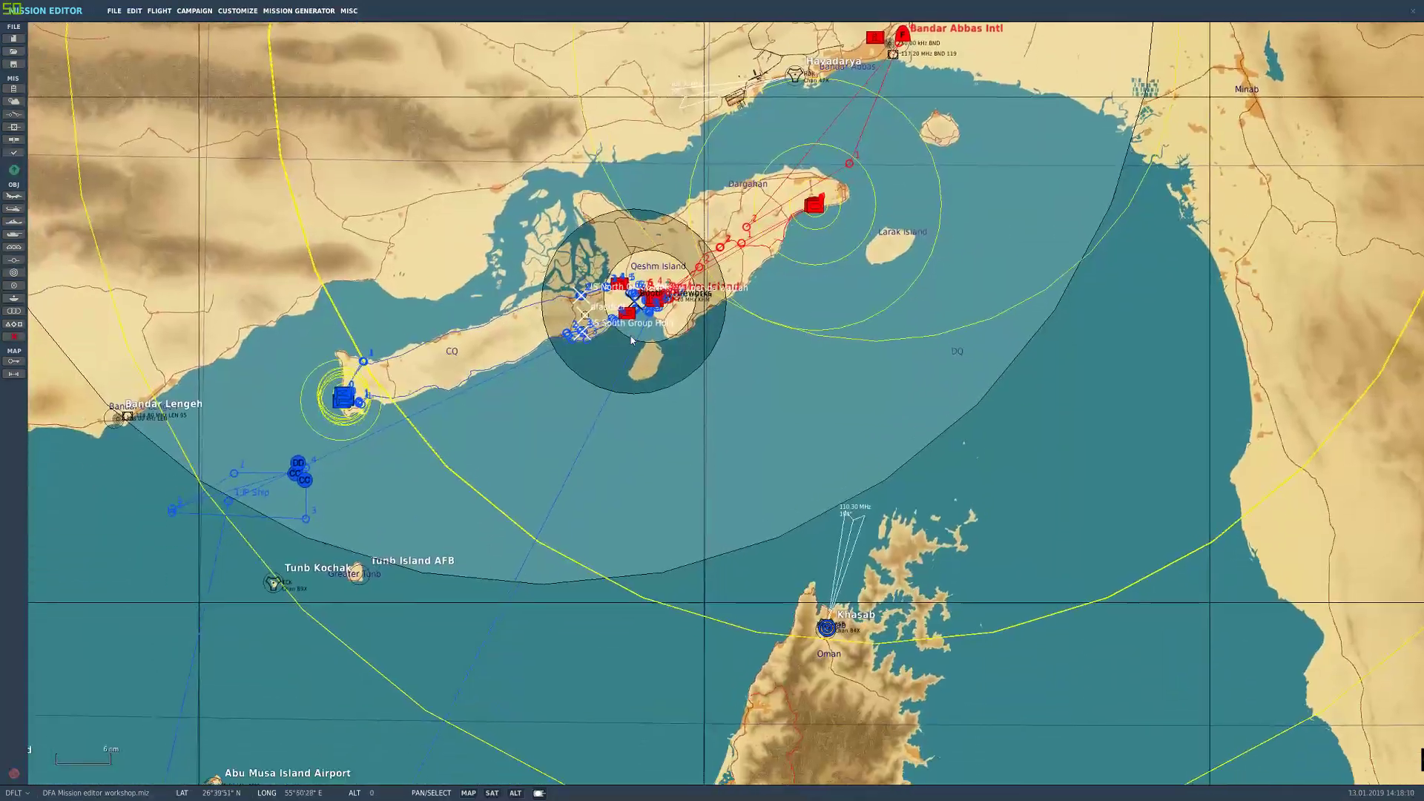
{"action": "left_click_drag", "start_coordinate": [631, 337], "coordinate": [650, 215]}
{"action": "left_click_drag", "start_coordinate": [663, 296], "coordinate": [655, 485]}
{"action": "scroll", "coordinate": [648, 472], "scroll_direction": "down", "scroll_amount": 3}
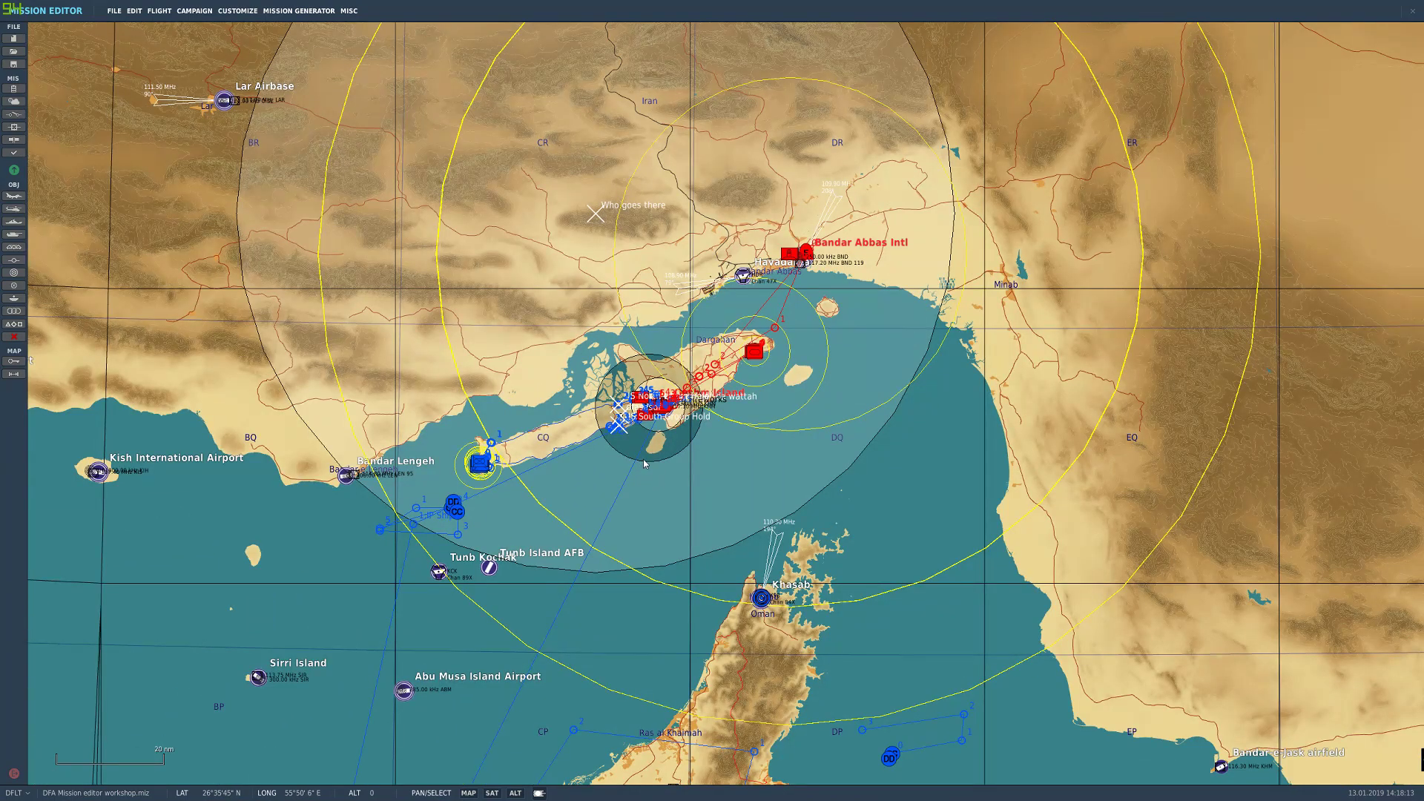